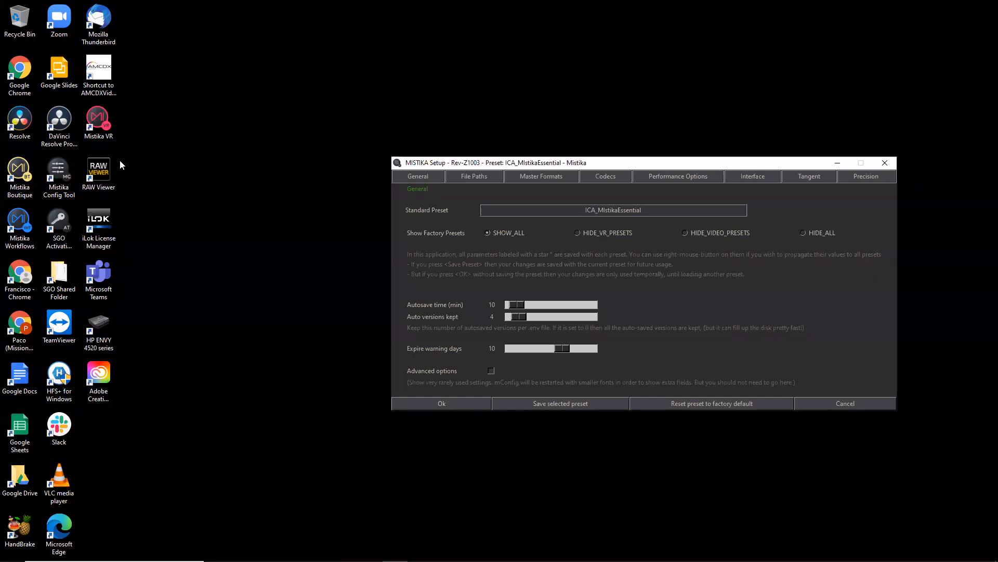
Load FactoryPreset_3840x2160 as the standard preset in the Mistika setup.
left_click(548, 213)
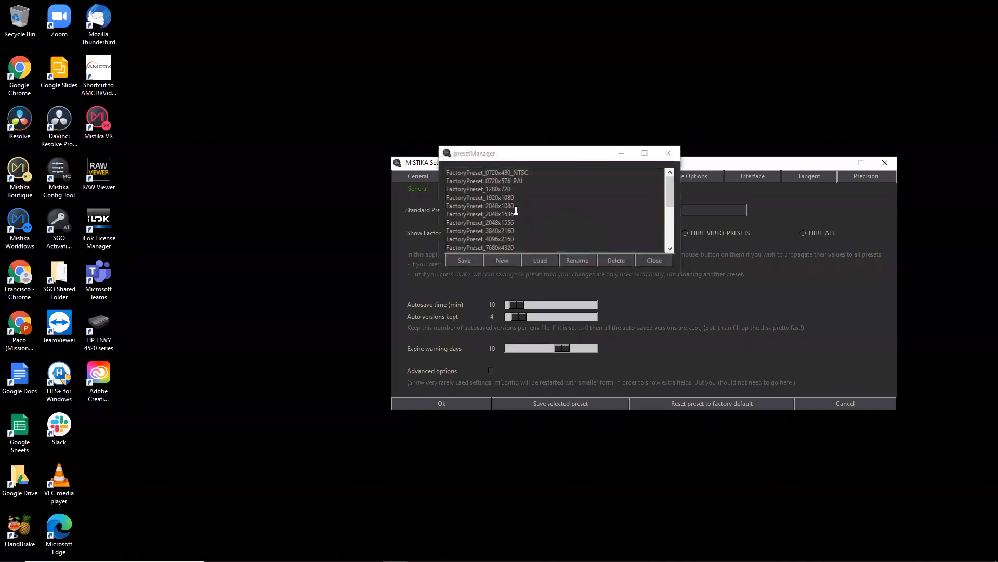
scroll(671, 200, "down", 1)
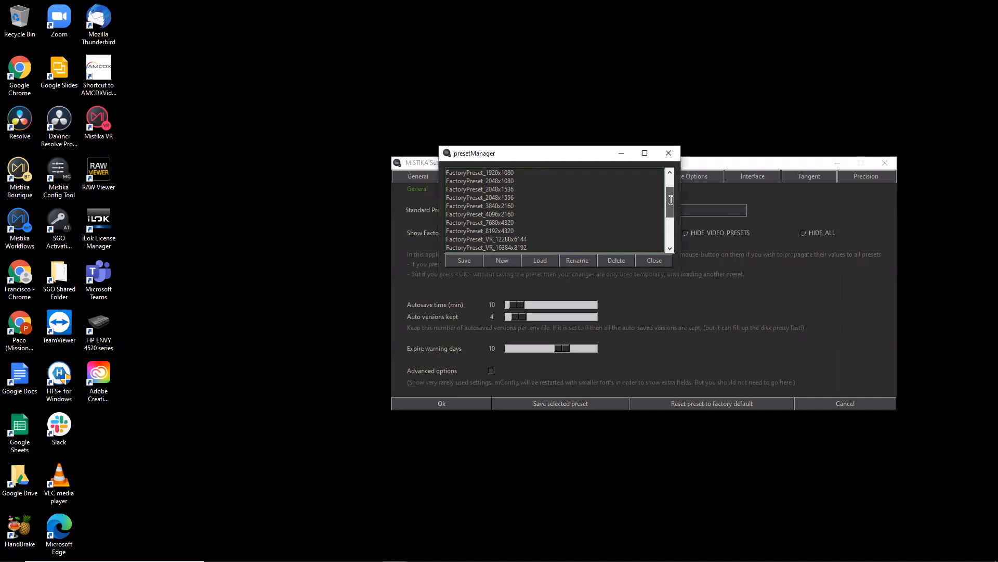
left_click_drag(671, 200, 670, 203)
left_click(505, 198)
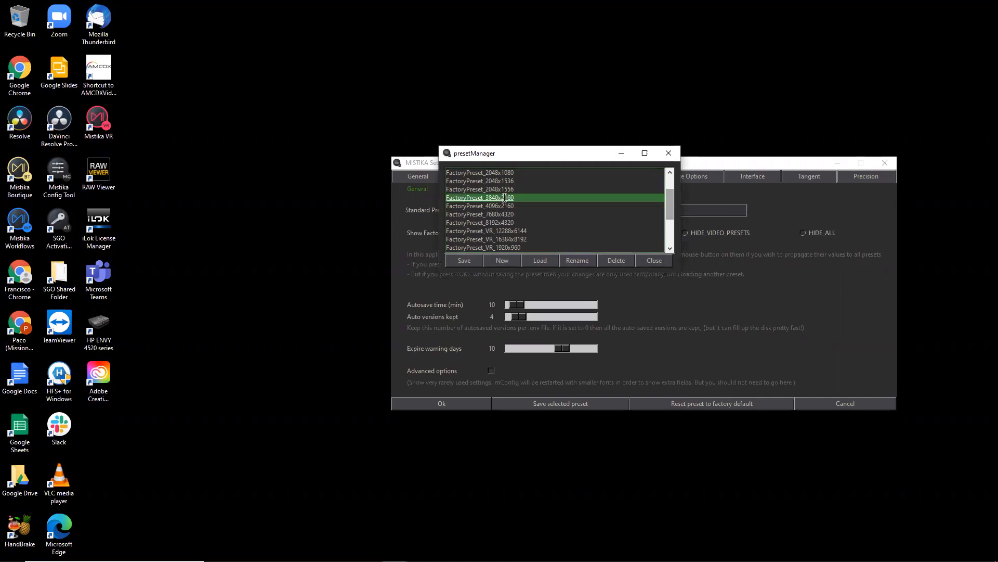
left_click(539, 259)
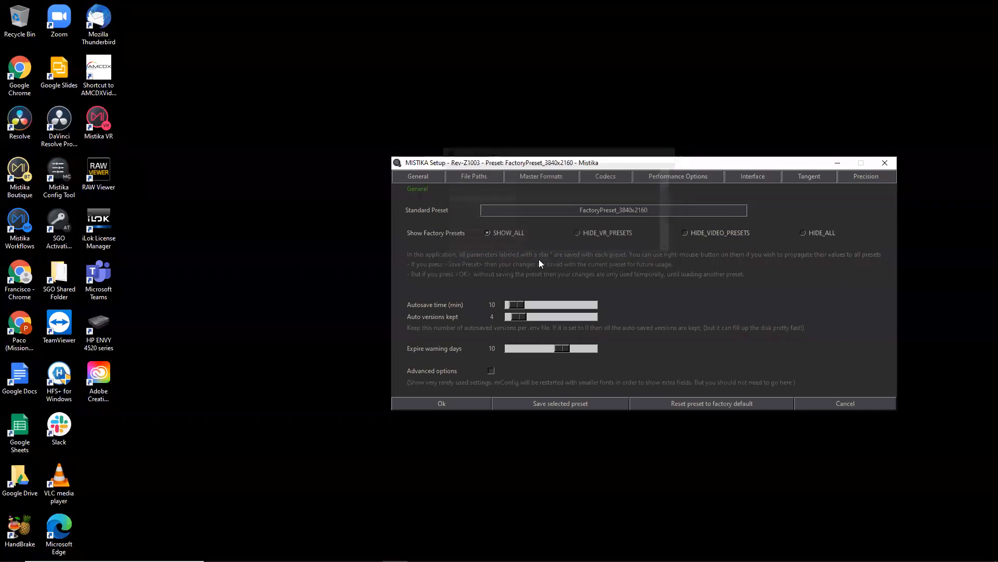
left_click(617, 210)
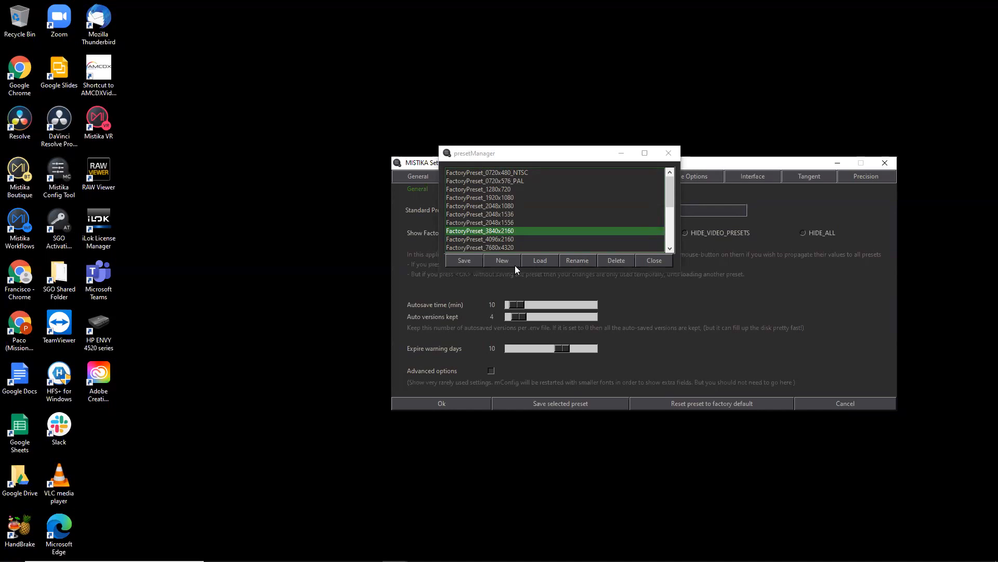
left_click(502, 260)
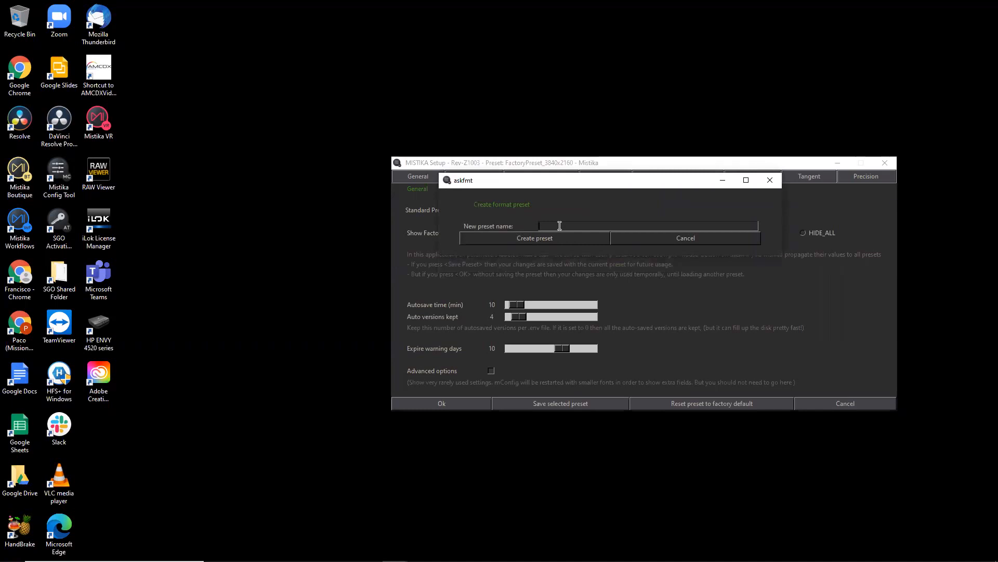
left_click(650, 238)
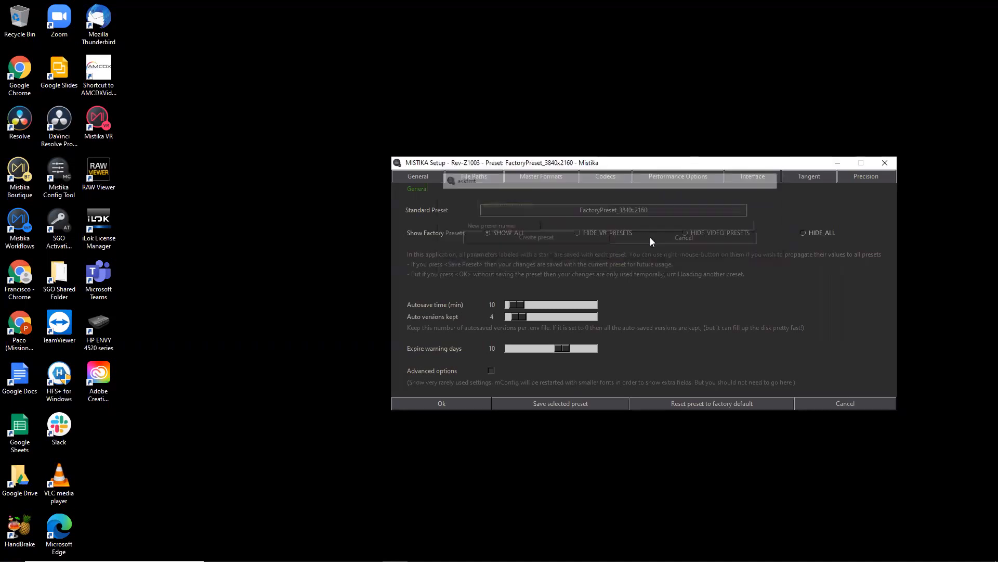
Try to create a new preset based on FactoryPreset_4096x2160 without entering a name.
left_click(599, 212)
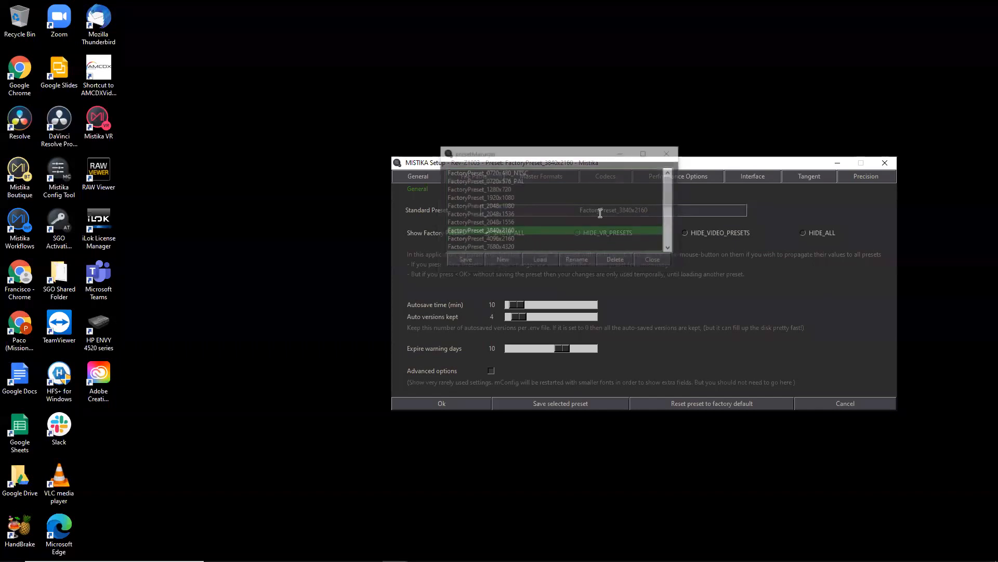
left_click(500, 240)
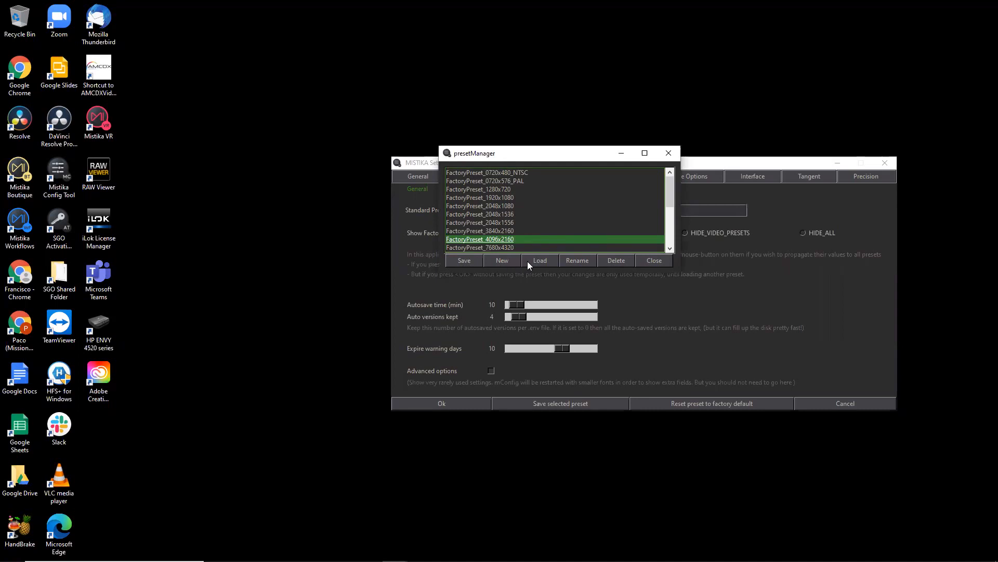
left_click(508, 260)
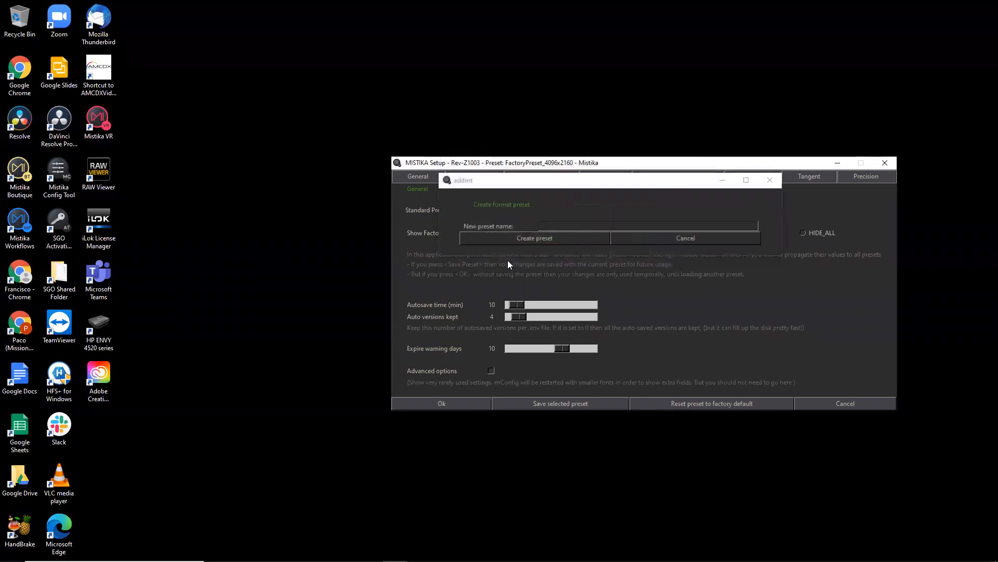
left_click(545, 237)
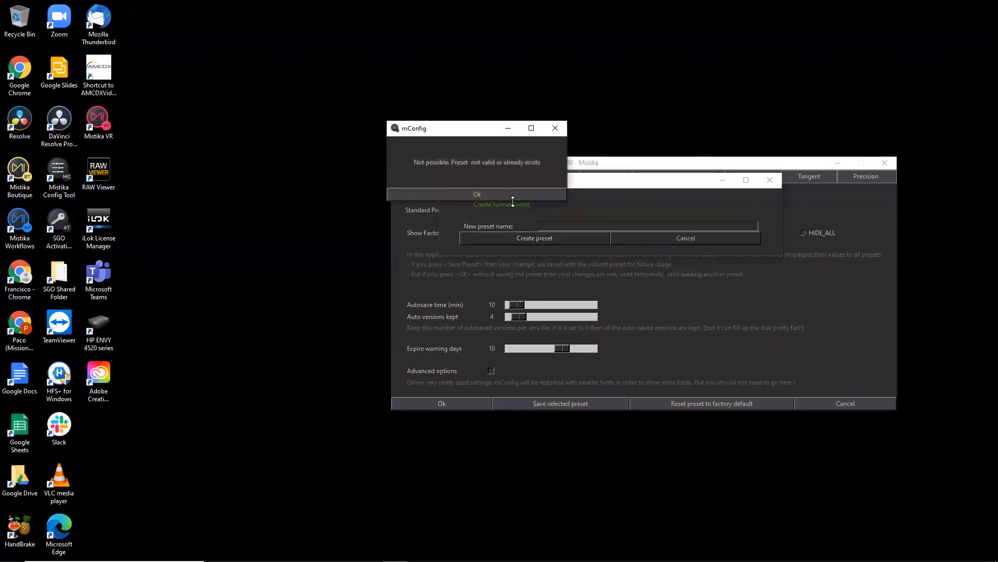
left_click(555, 128)
left_click(634, 239)
Load FactoryPreset_4096x2160 as the standard preset and review its file paths and master format settings.
left_click(584, 207)
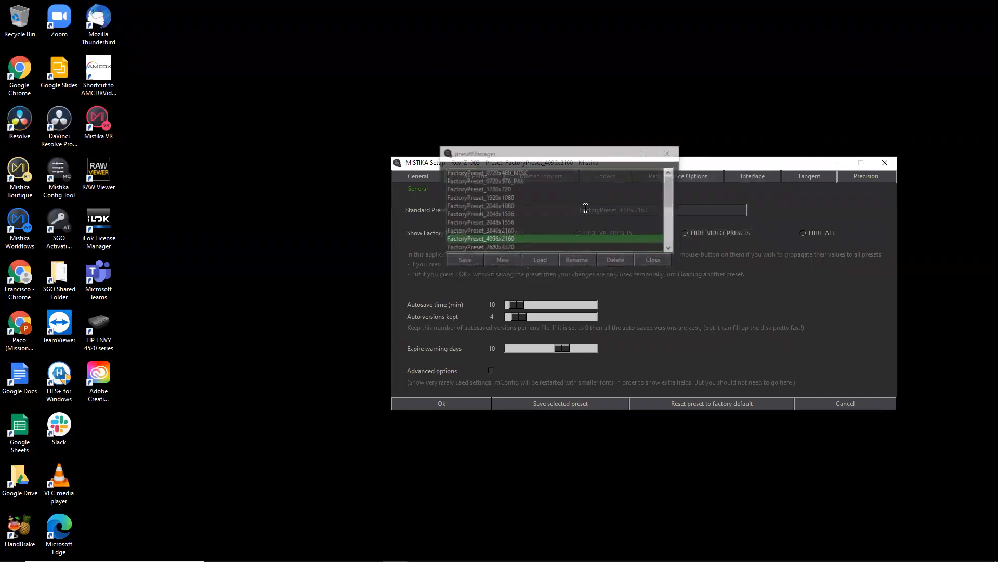
double_click(494, 238)
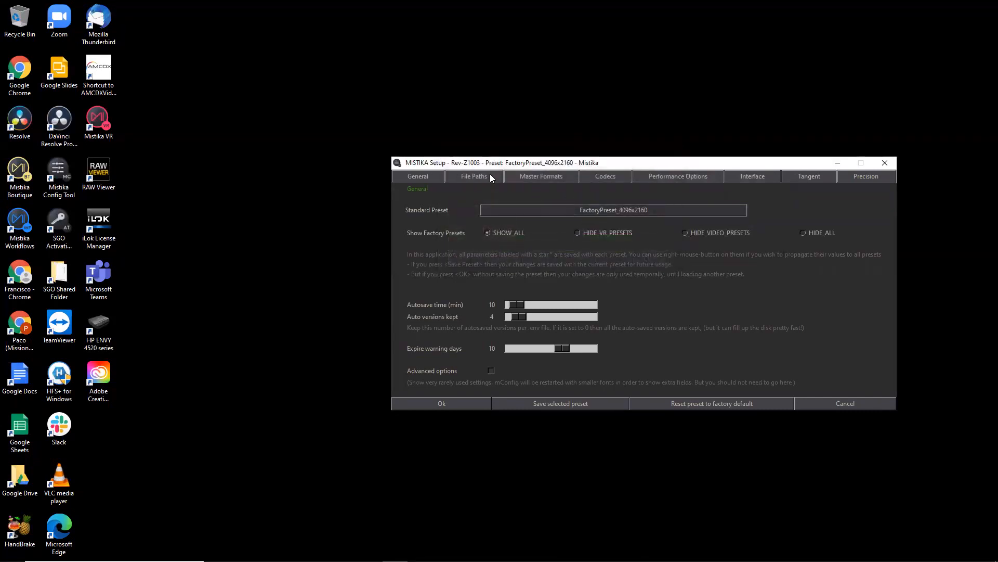
left_click_drag(508, 165, 441, 134)
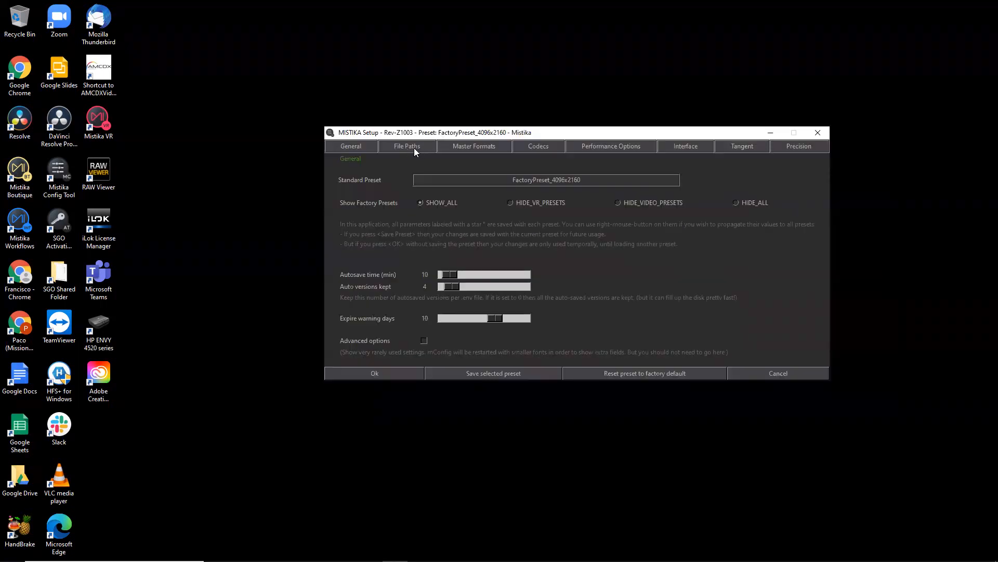
left_click(414, 147)
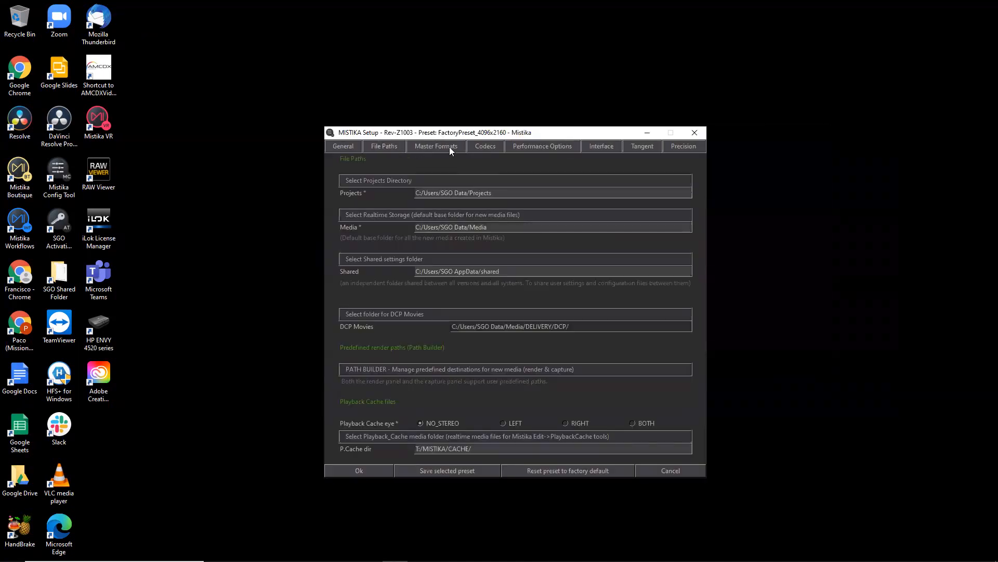
left_click(446, 148)
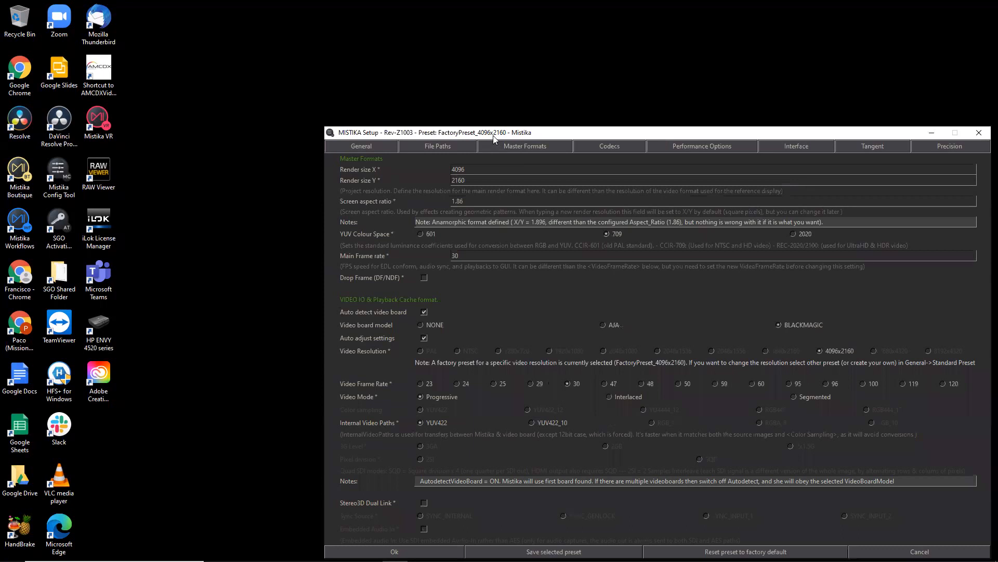
left_click_drag(494, 136, 410, 99)
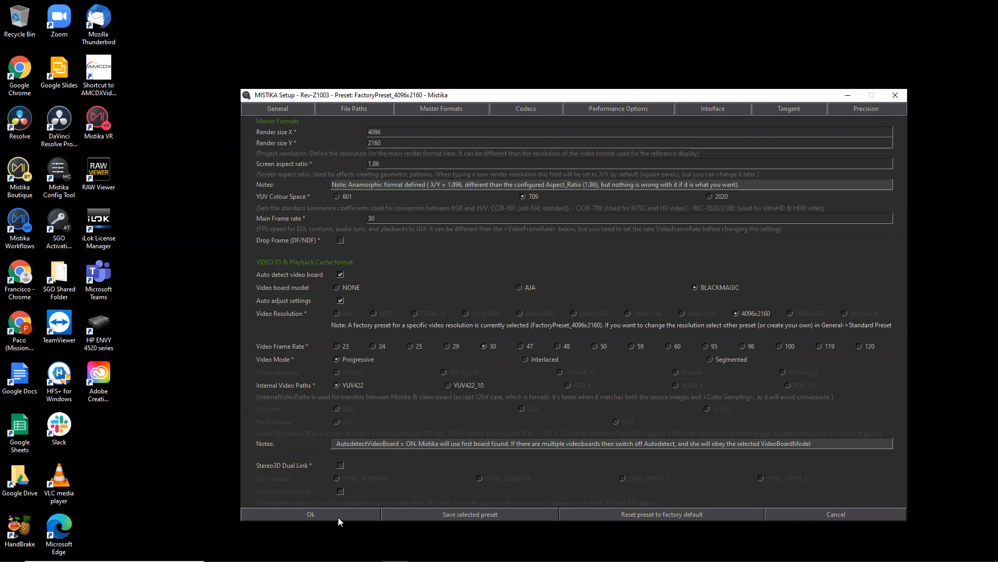
left_click(382, 347)
Create a new preset named MistikaEssentials_4096x2160 from the loaded factory preset.
left_click(308, 110)
left_click(471, 142)
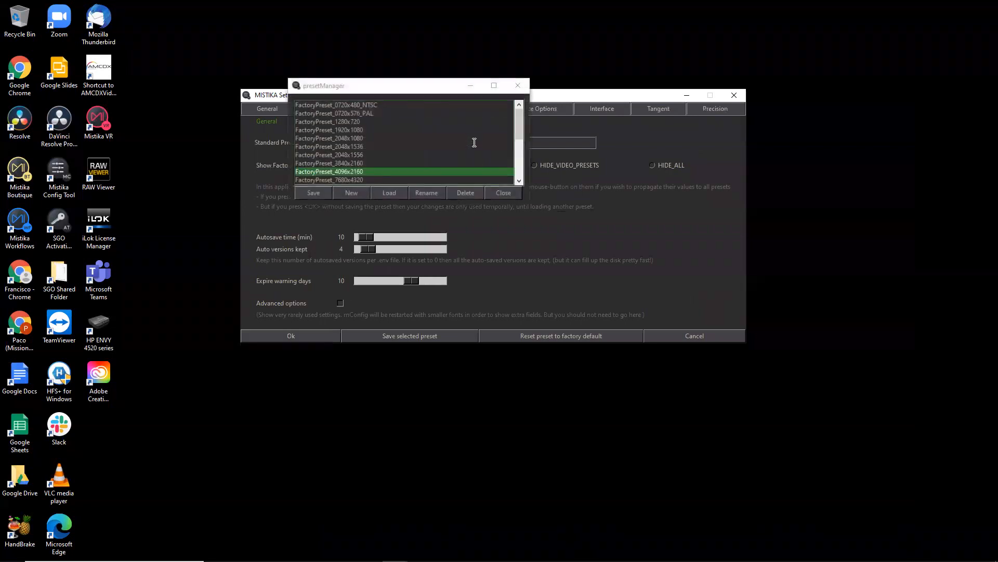
left_click(350, 193)
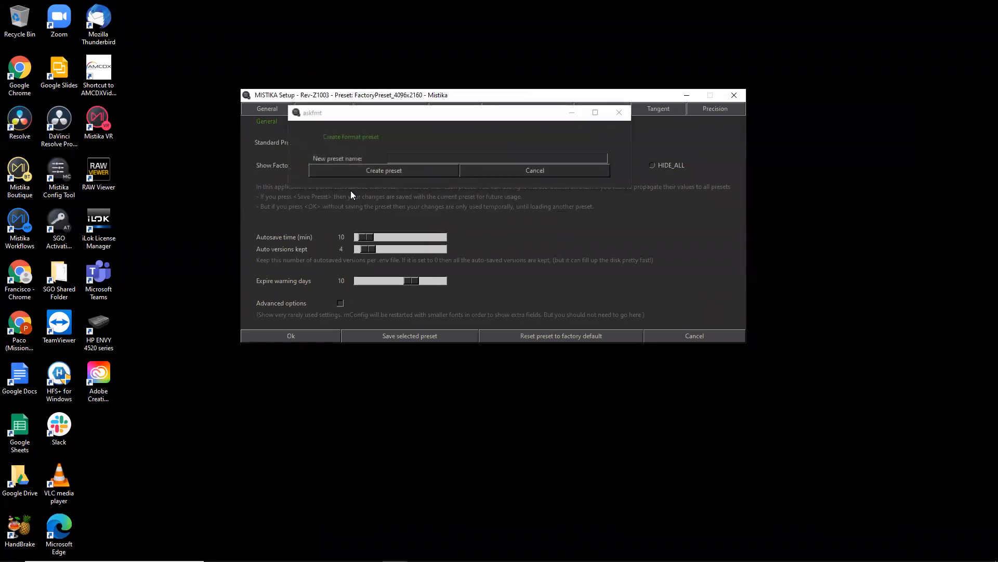
type("MistikaEssentials_4")
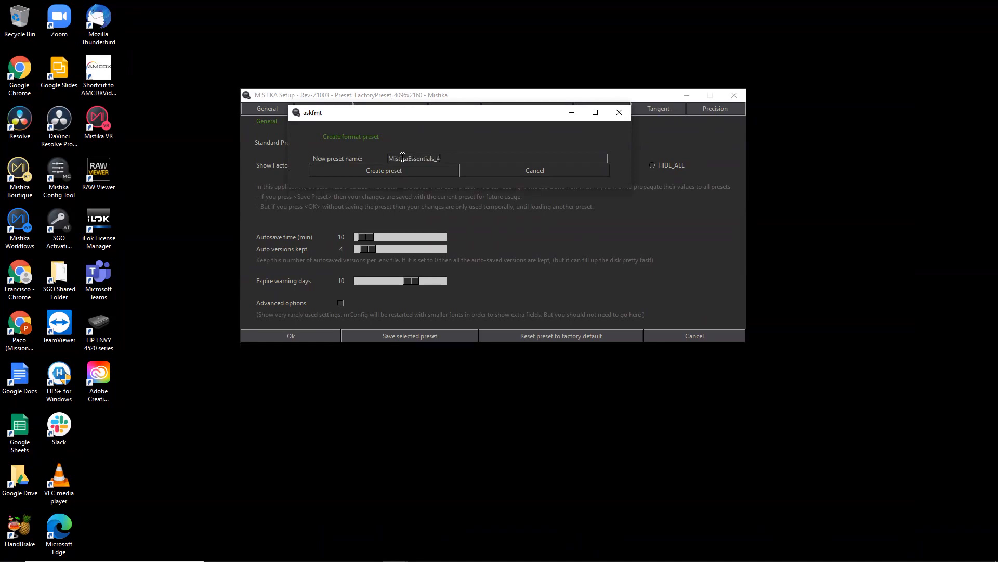
type("096x2160")
left_click(417, 170)
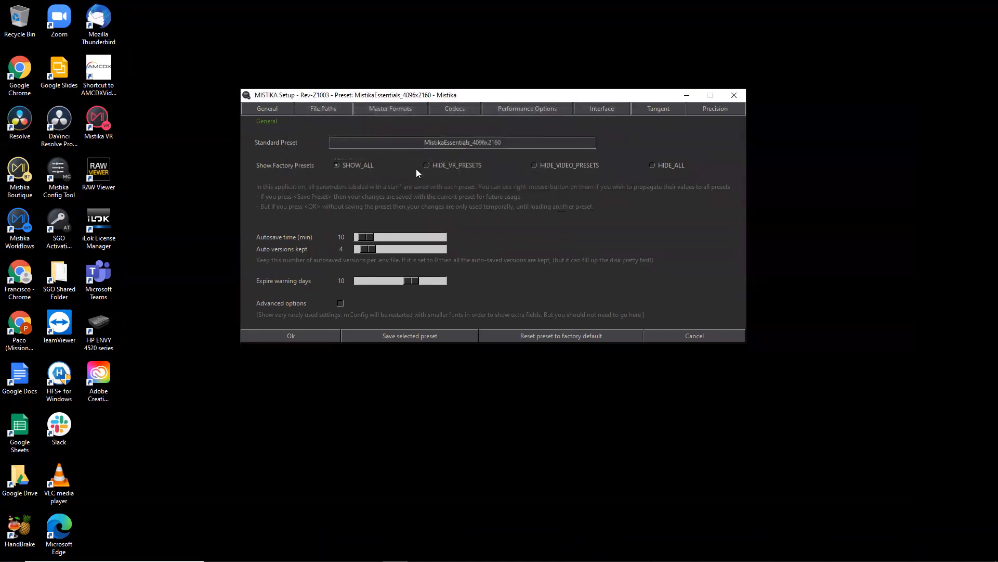
Set the new preset's video resolution to 1920x1080 in the master formats and accept the setup.
left_click(390, 107)
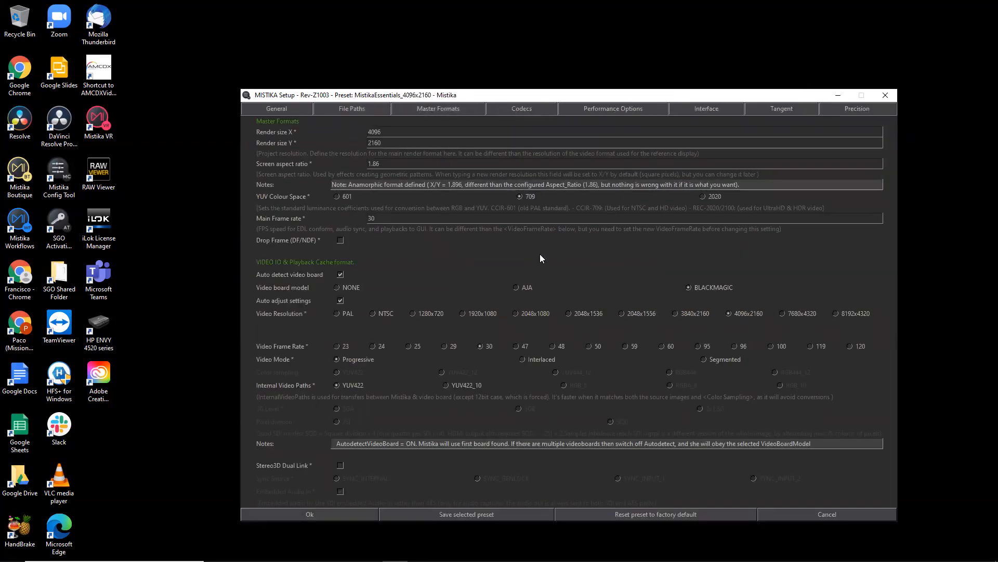
left_click(478, 312)
left_click(323, 509)
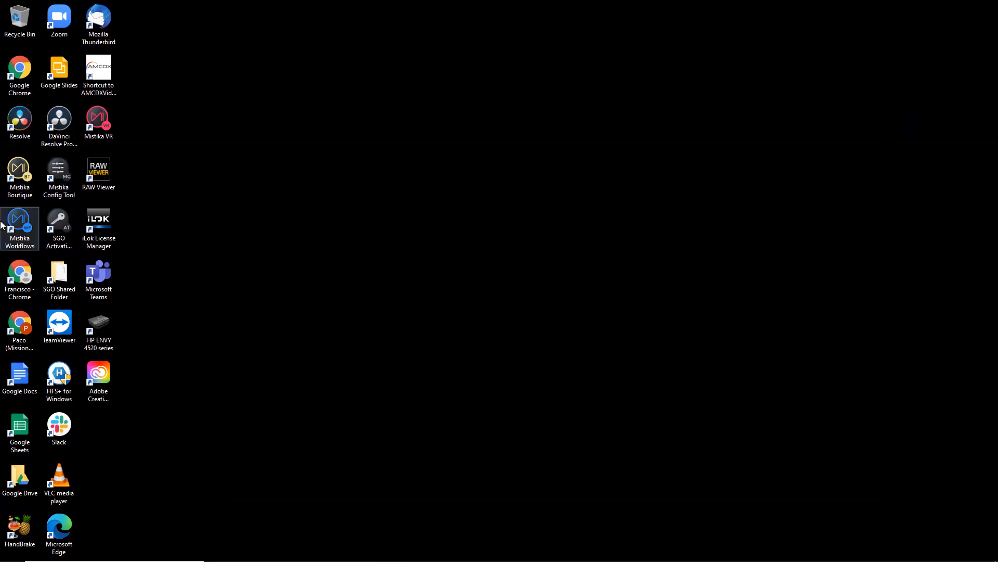
Launch Mistika Boutique and open its Project Manager.
double_click(22, 167)
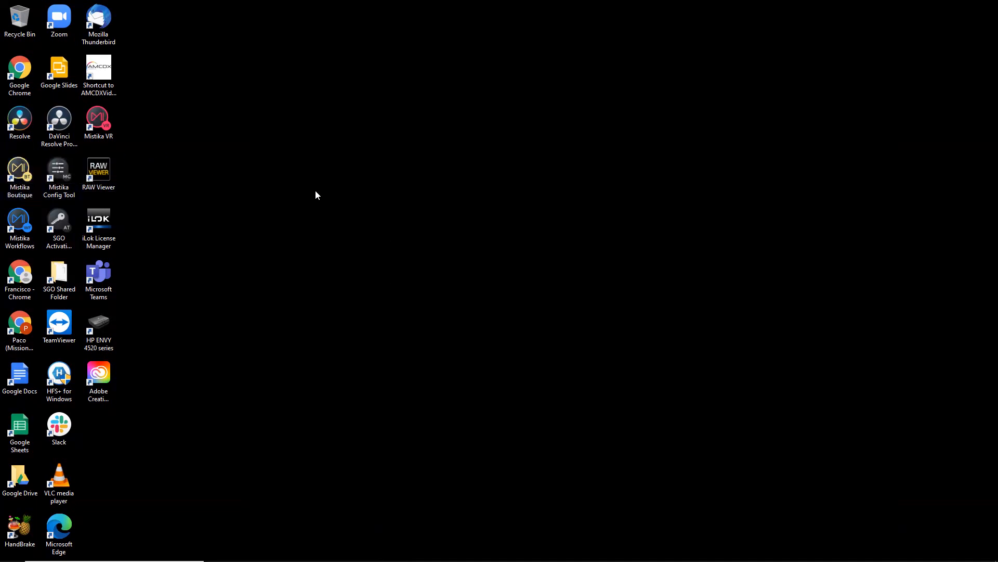
left_click(658, 383)
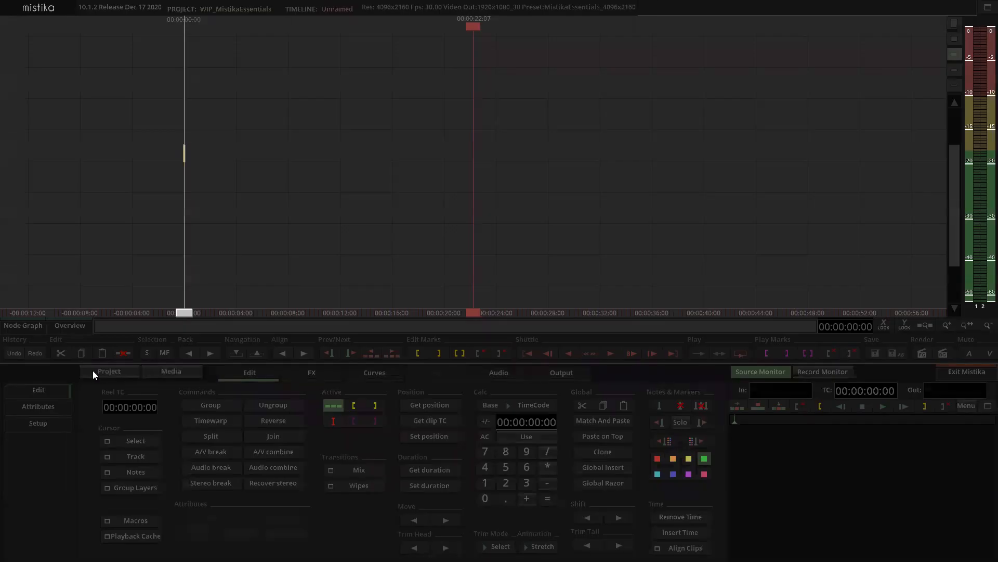
left_click(110, 372)
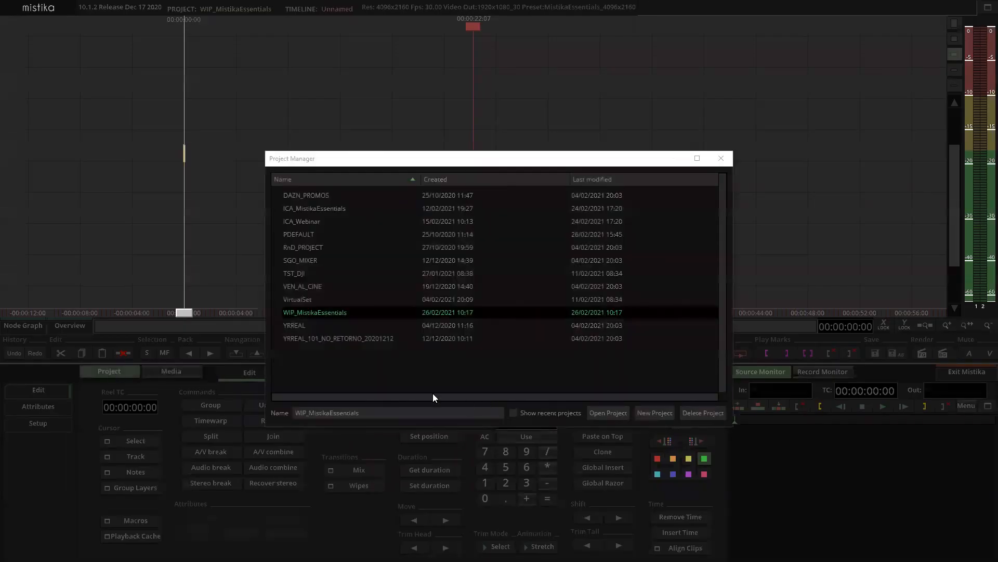
Create a new project named MistikaEssentials_4K using the current project settings.
left_click(649, 414)
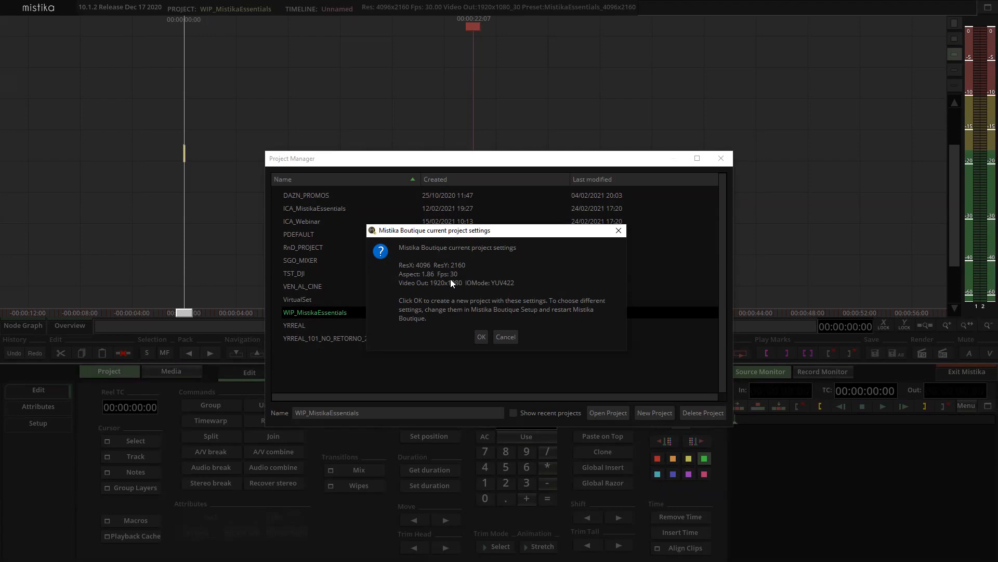
left_click(481, 338)
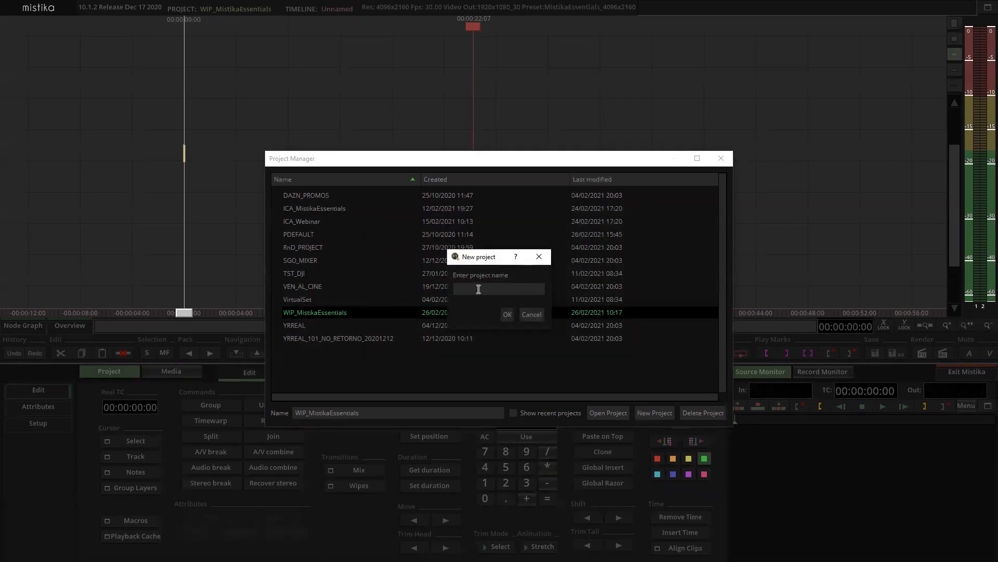
type("MistikaEssentials_RK")
key("BackSpace")
key("BackSpace")
type("4K")
left_click(507, 314)
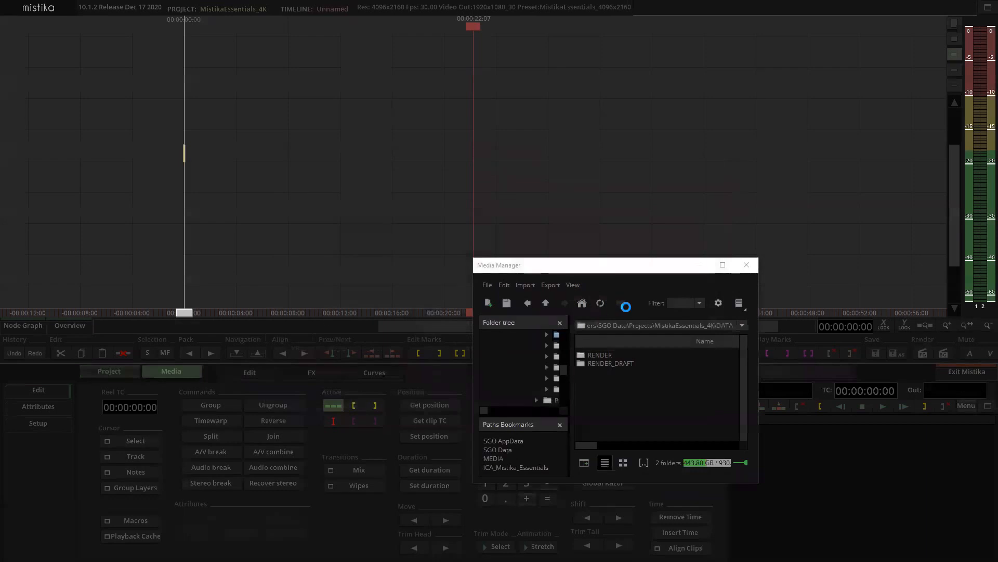
Move and enlarge the Media Manager window, and widen its folder tree so the folder names are readable.
left_click_drag(593, 266, 326, 149)
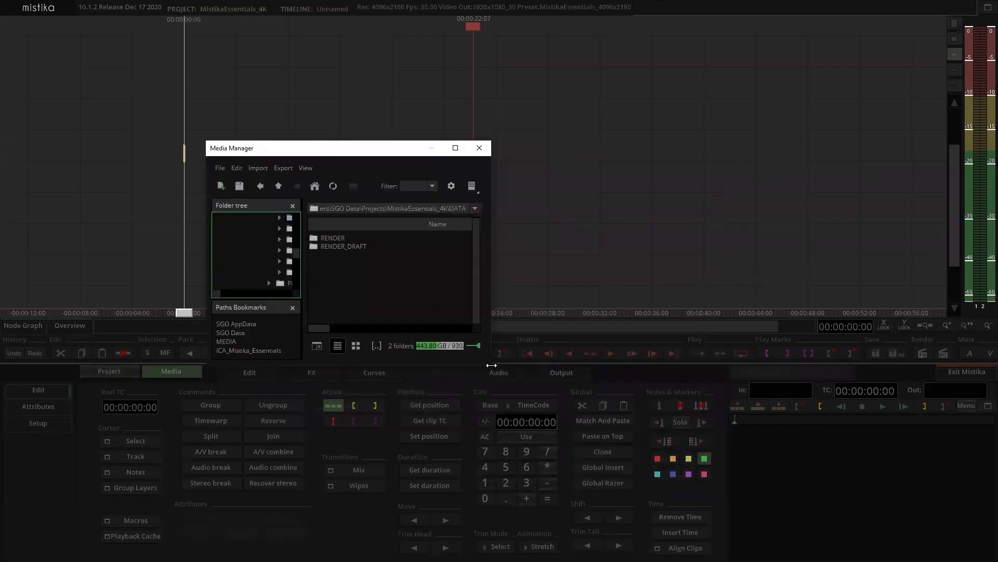
left_click_drag(492, 367, 708, 535)
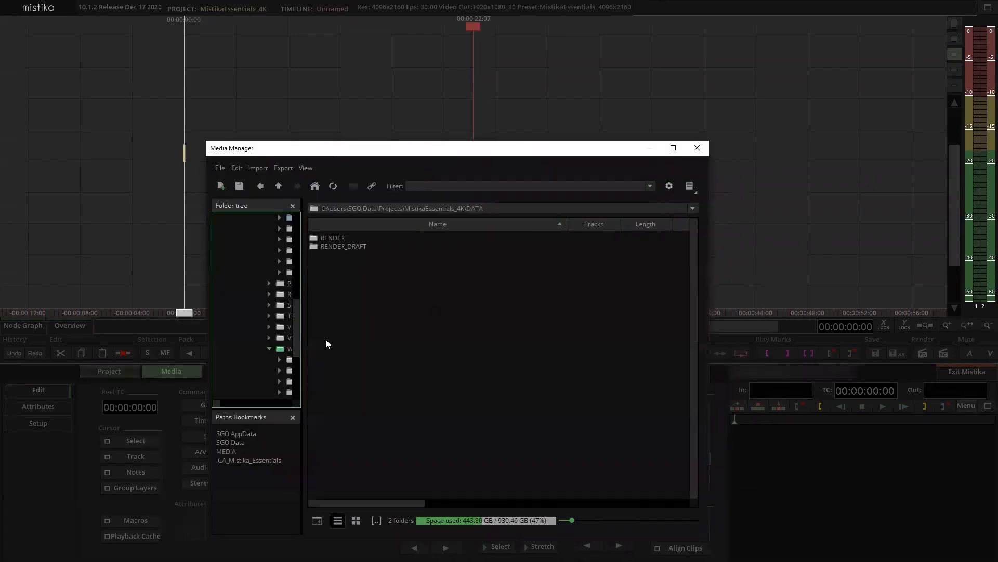
left_click_drag(301, 333, 370, 321)
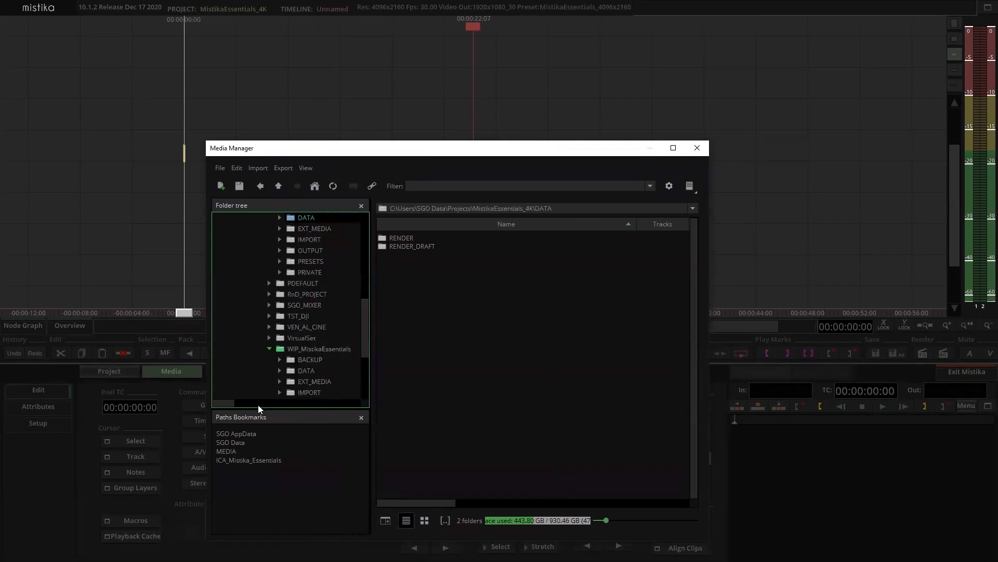
Browse from the MEDIA path bookmark to the TEST_FOOTAGE folder in the Media Manager.
left_click(232, 451)
double_click(394, 355)
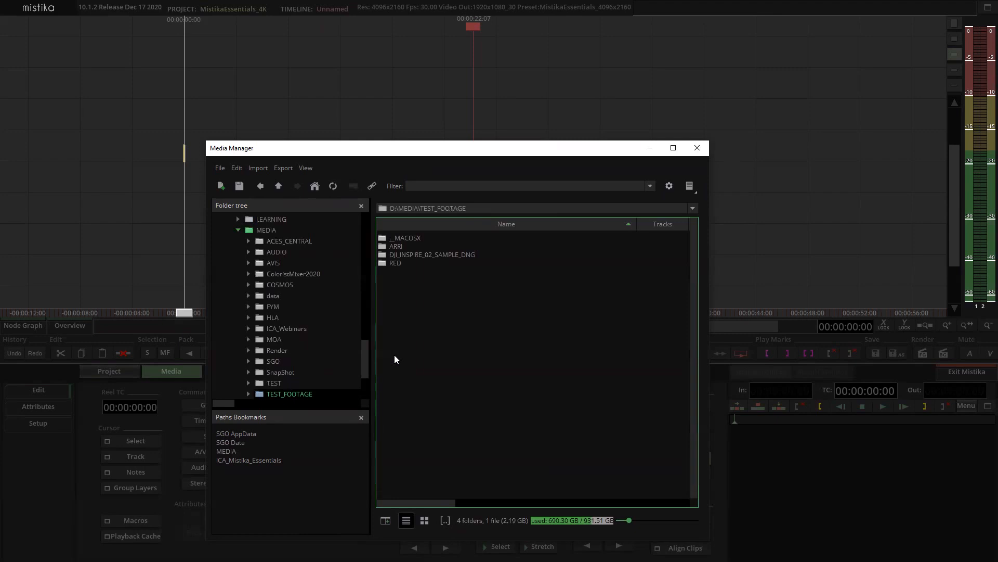
left_click(398, 247)
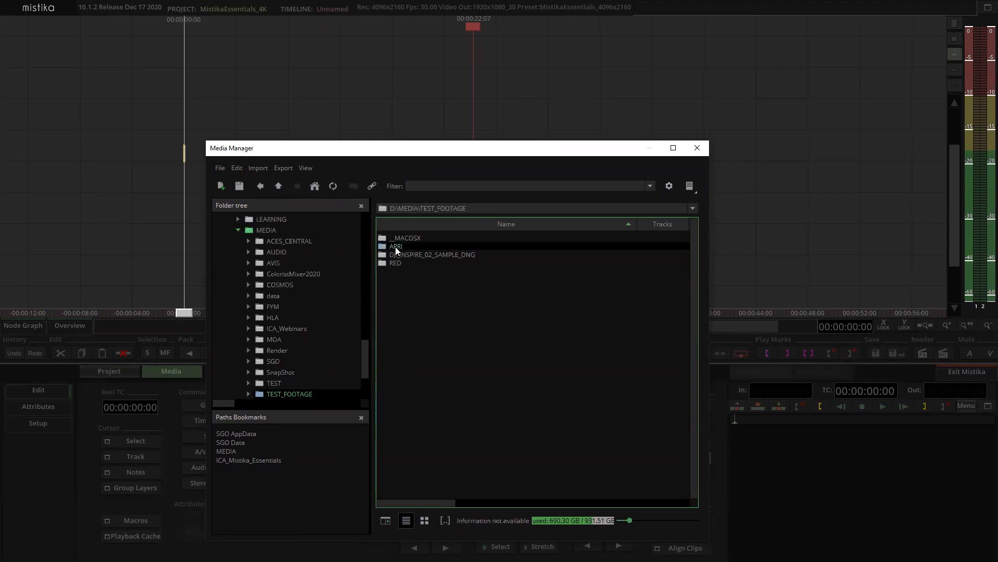
right_click(396, 247)
mouse_move(419, 253)
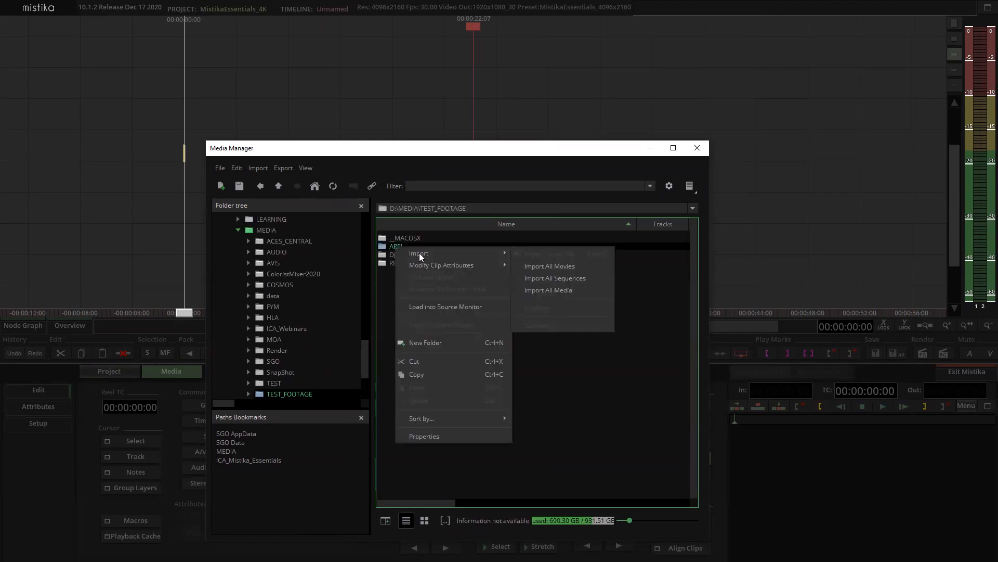
left_click(571, 282)
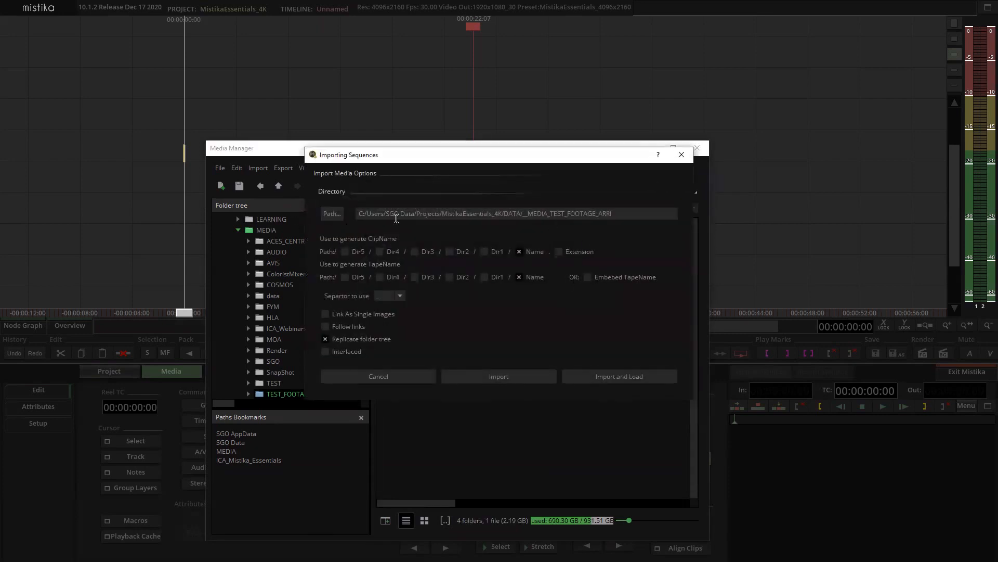
left_click(599, 214)
left_click(401, 378)
left_click(698, 148)
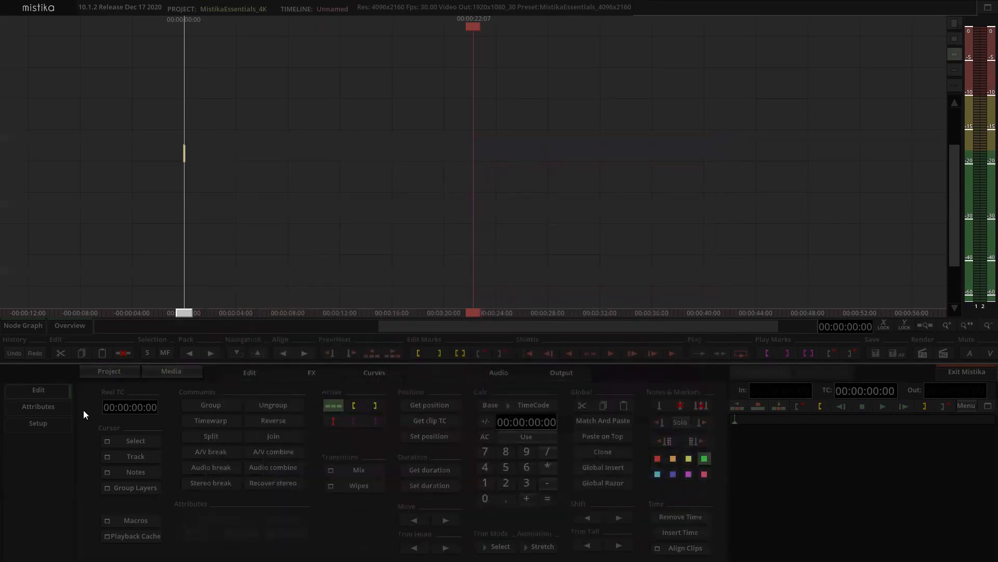
In the import media options, make the target folder use the last folder for its name and set the tape name separator to an underscore.
left_click(44, 423)
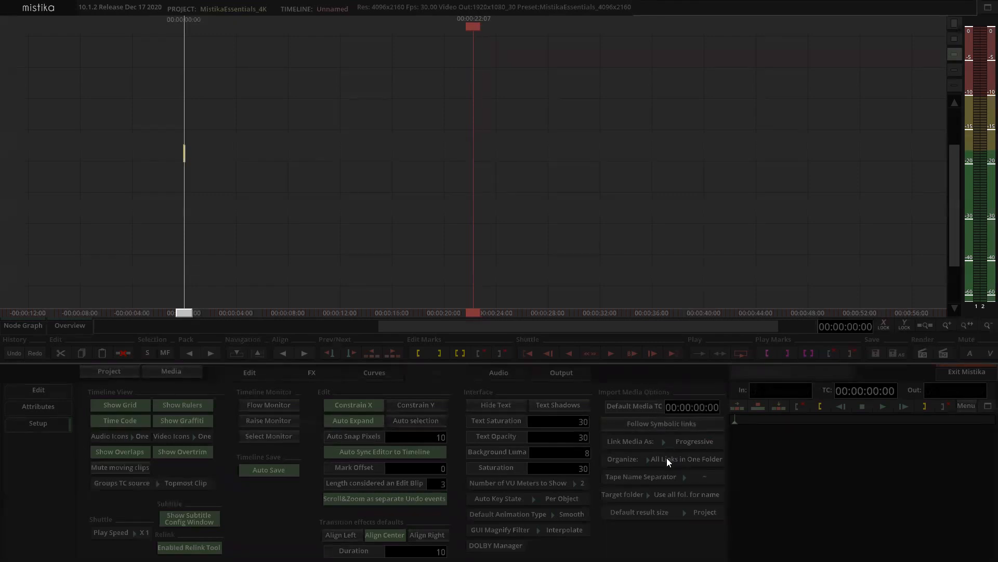
left_click(664, 496)
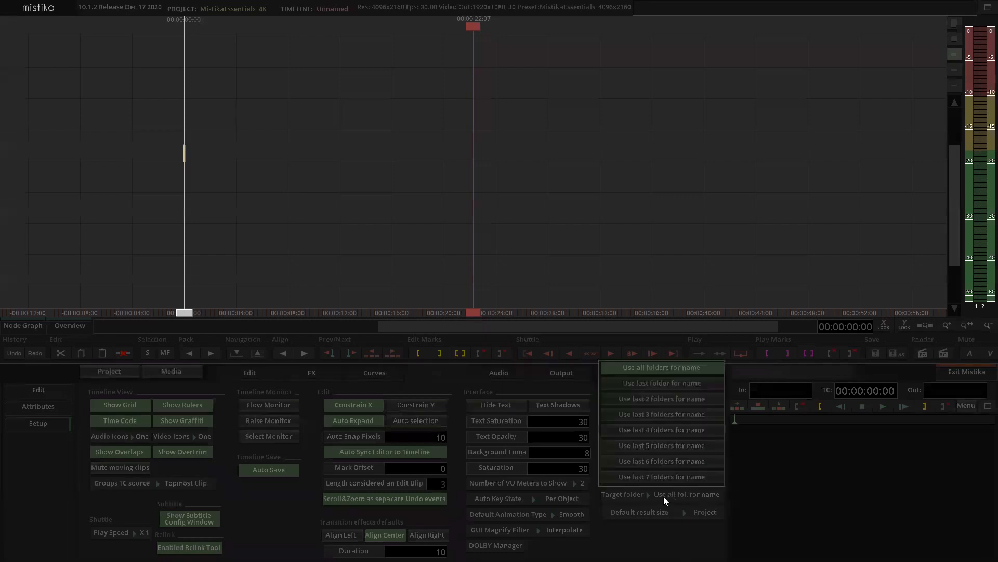
left_click(667, 383)
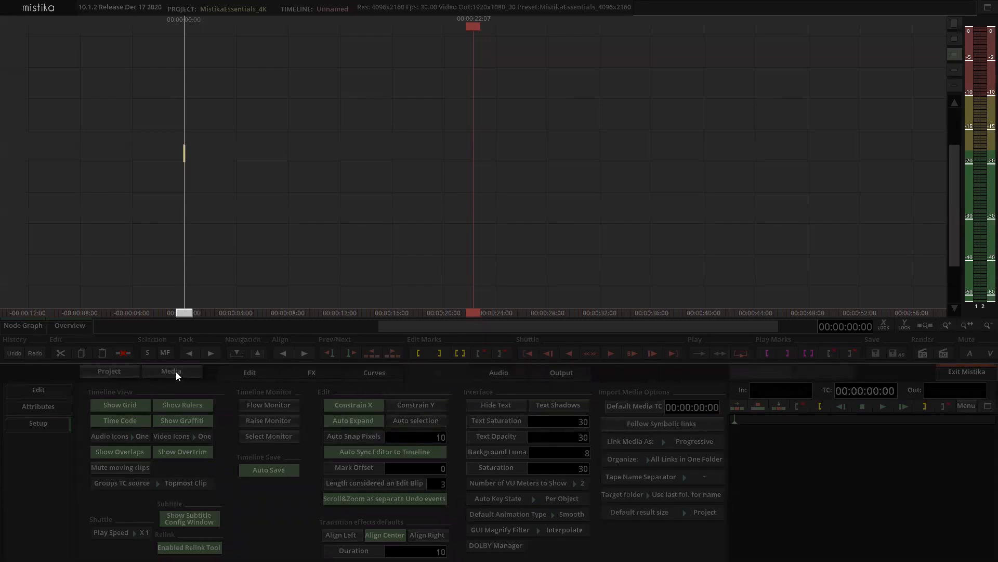
left_click(685, 475)
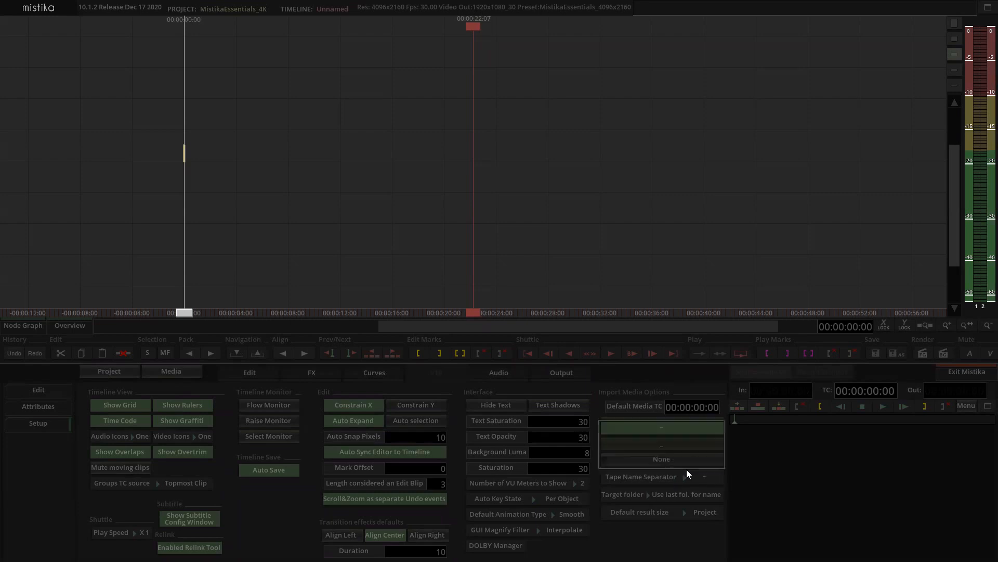
left_click(671, 445)
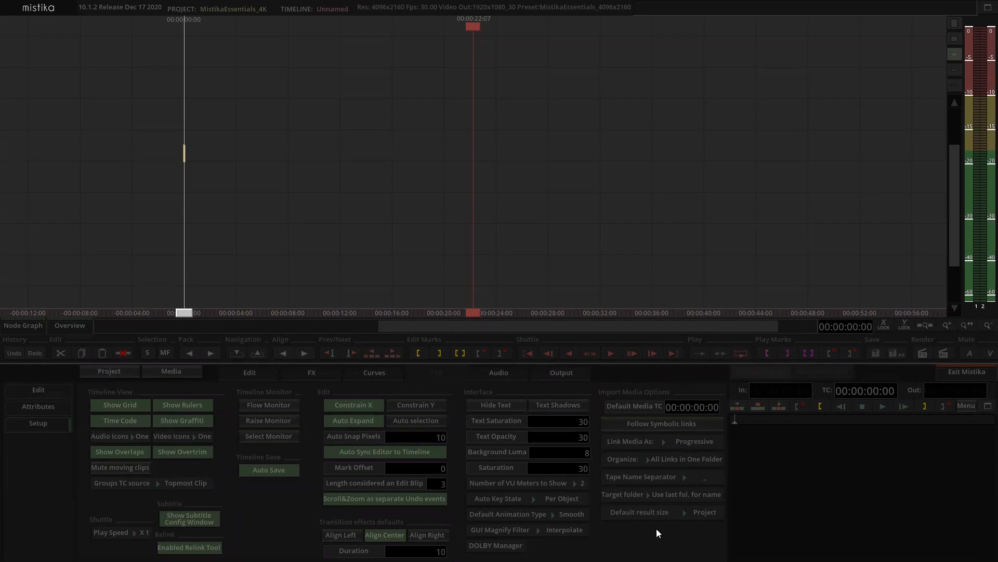
Import all sequences of the ARRI test footage folder into the project's DATA/ARRI path and load them onto the timeline.
left_click(192, 372)
left_click(397, 247)
right_click(399, 249)
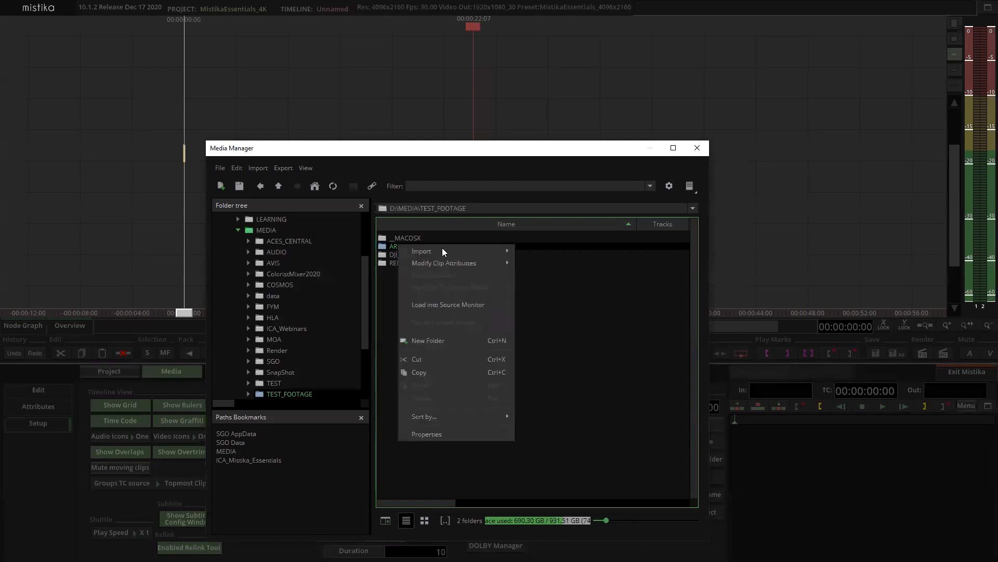
mouse_move(445, 252)
left_click(569, 276)
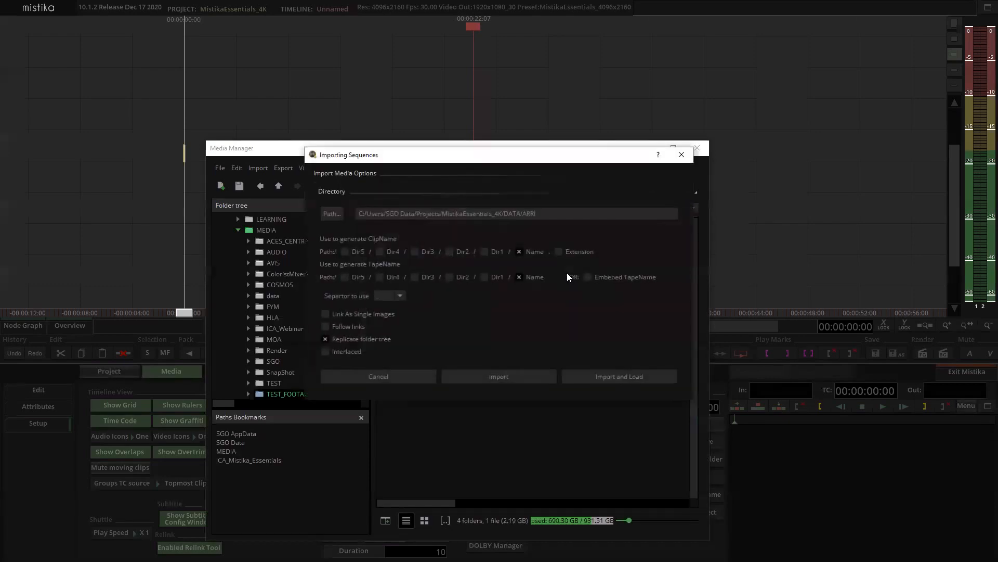
left_click_drag(541, 215, 522, 214)
left_click(548, 215)
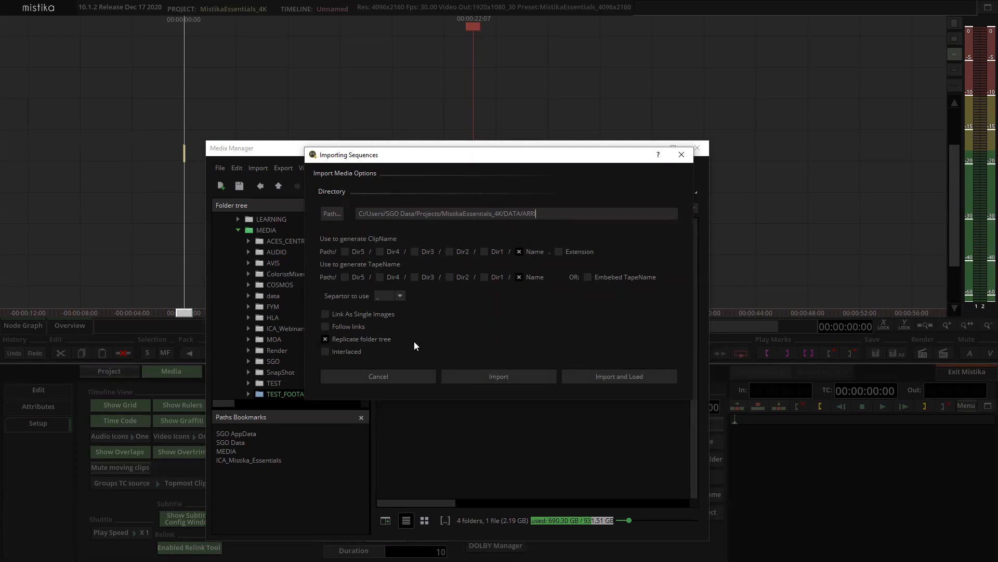
left_click(614, 375)
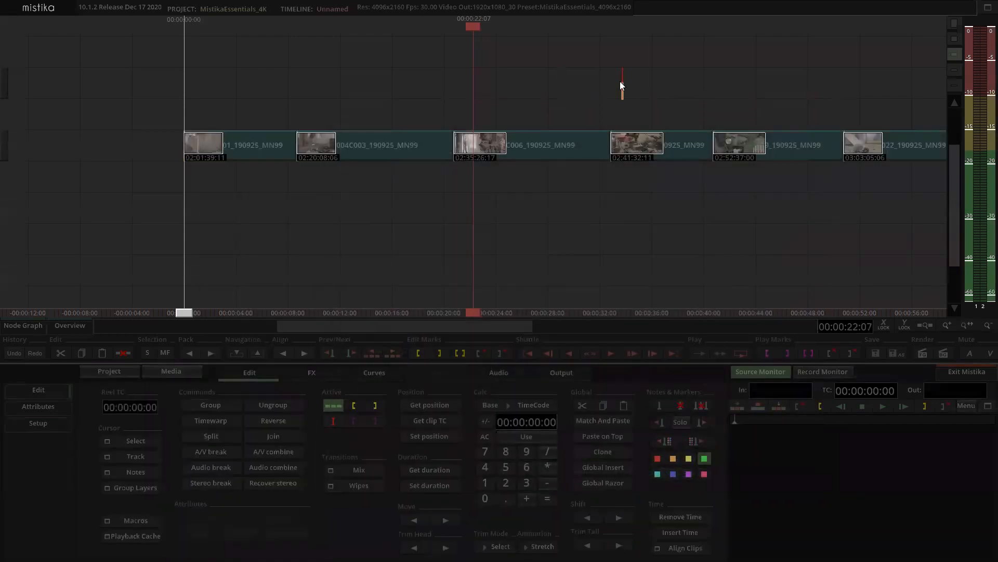
Show the Record Monitor and move the playhead to about 00:00:24:25 to view the imported footage.
scroll(620, 81, "down", 6)
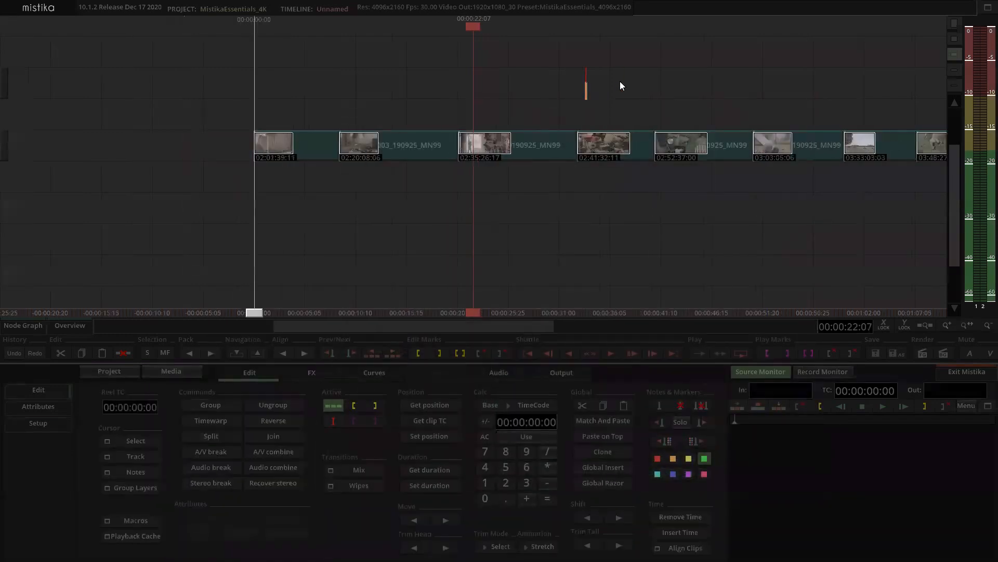
left_click(827, 372)
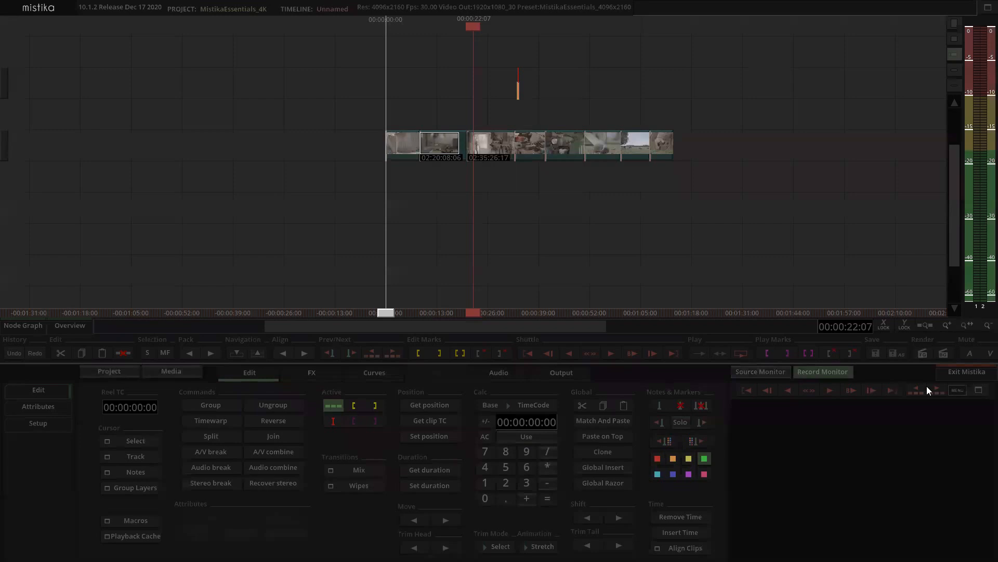
left_click(958, 390)
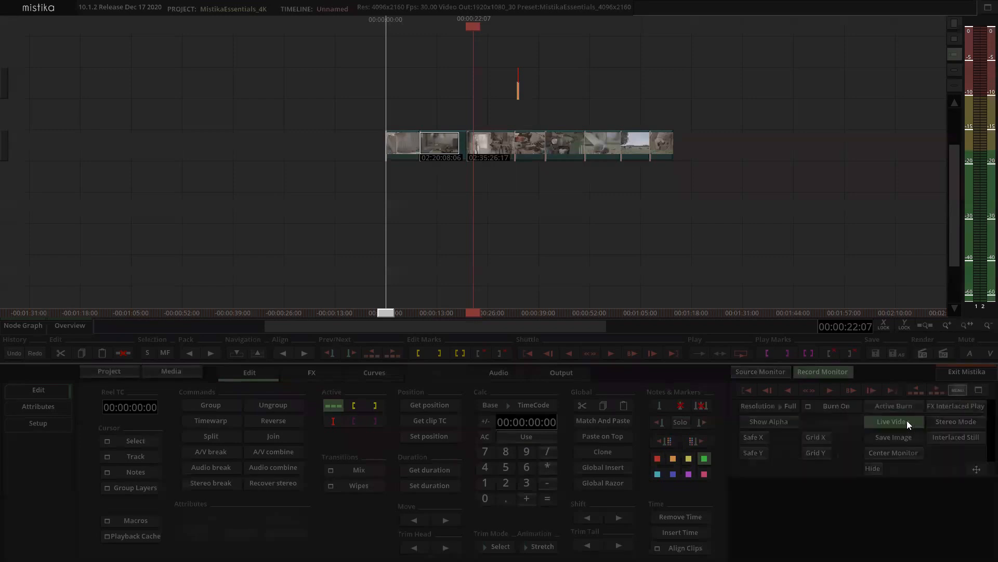
left_click(958, 388)
left_click(570, 229)
scroll(528, 233, "up", 3)
left_click(530, 224)
left_click_drag(591, 228, 541, 220)
scroll(600, 226, "up", 5)
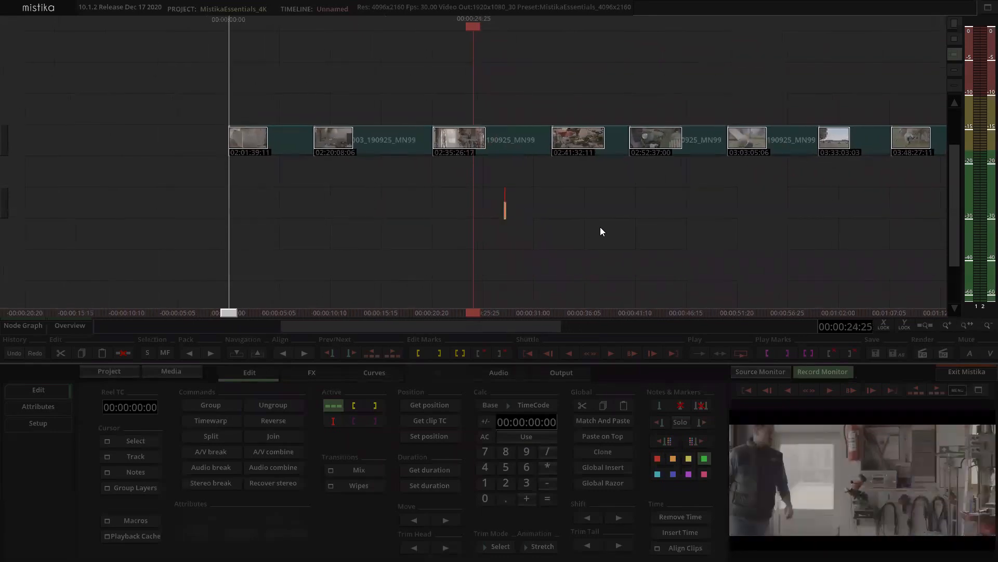
Play the imported clips full screen and return to the timeline.
double_click(848, 501)
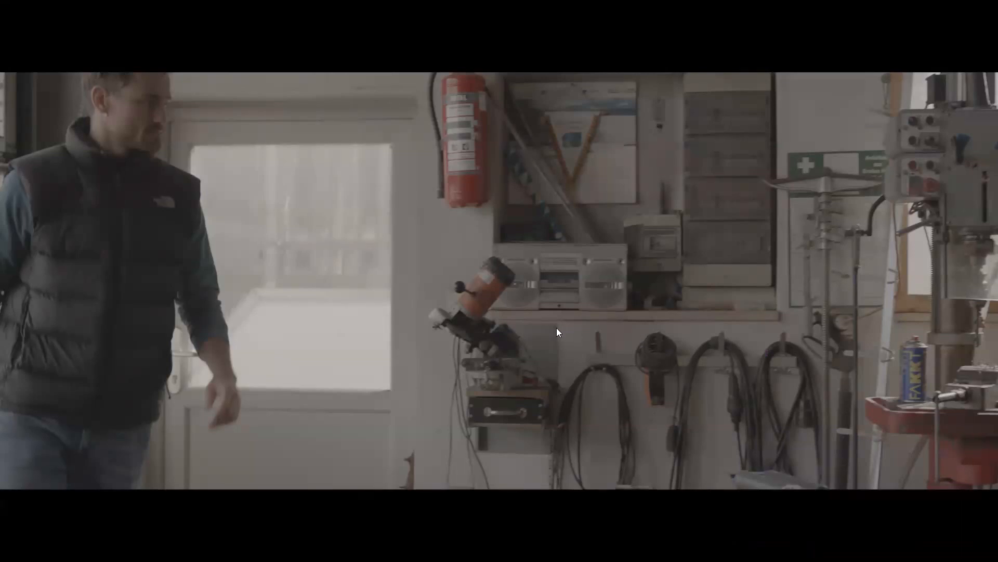
key("space")
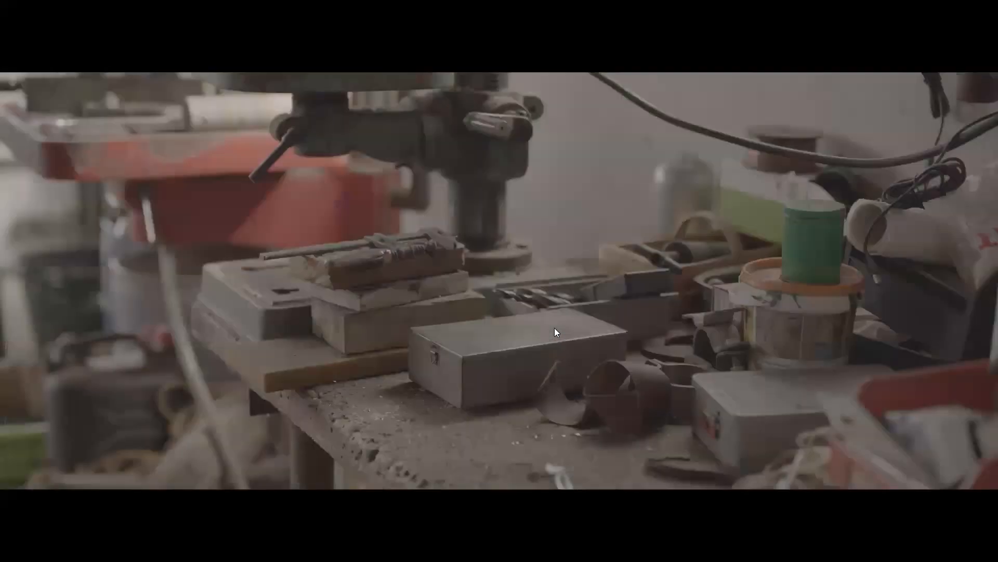
key("Escape")
Move the playhead to about 00:00:44:12, inside the fifth clip, and show that frame in the Record Monitor.
left_click(549, 239)
scroll(548, 177, "down", 5)
scroll(547, 194, "down", 3)
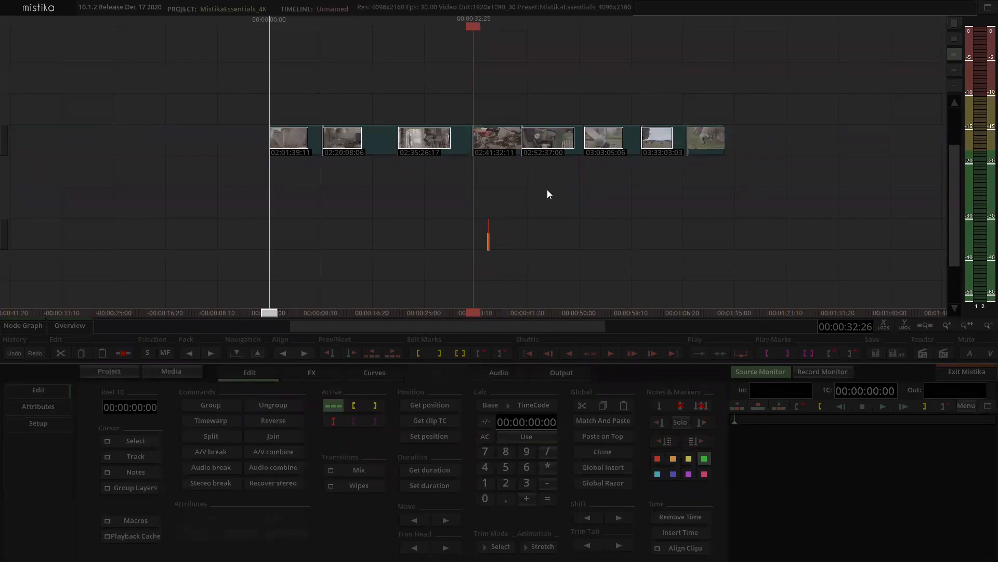
scroll(548, 194, "down", 2)
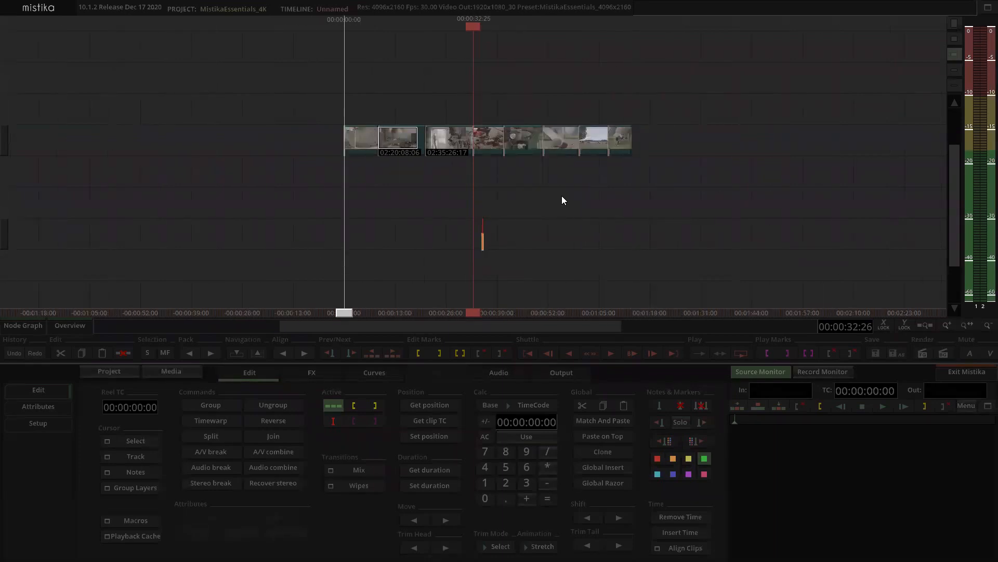
scroll(561, 196, "up", 1)
left_click(561, 196)
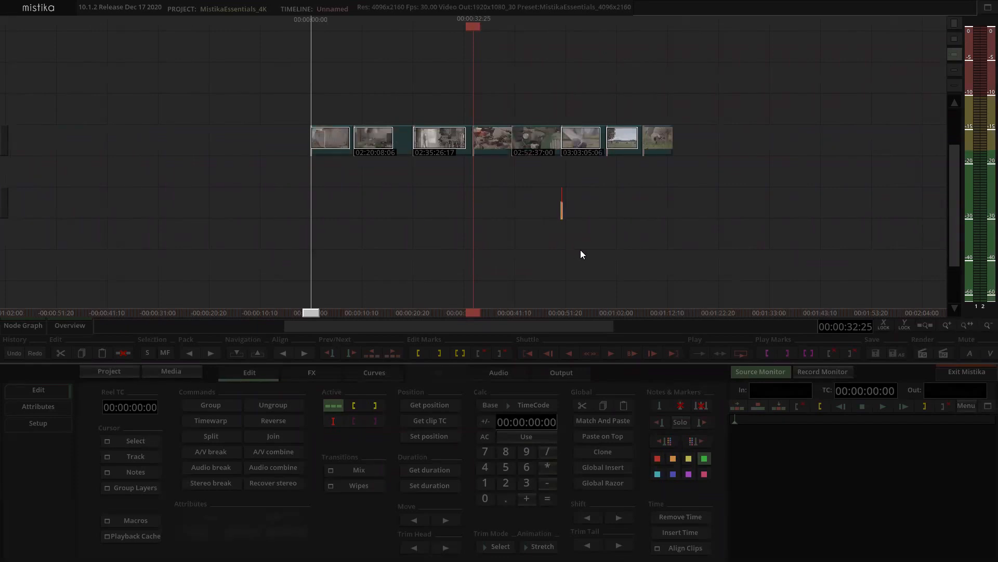
scroll(582, 252, "up", 1)
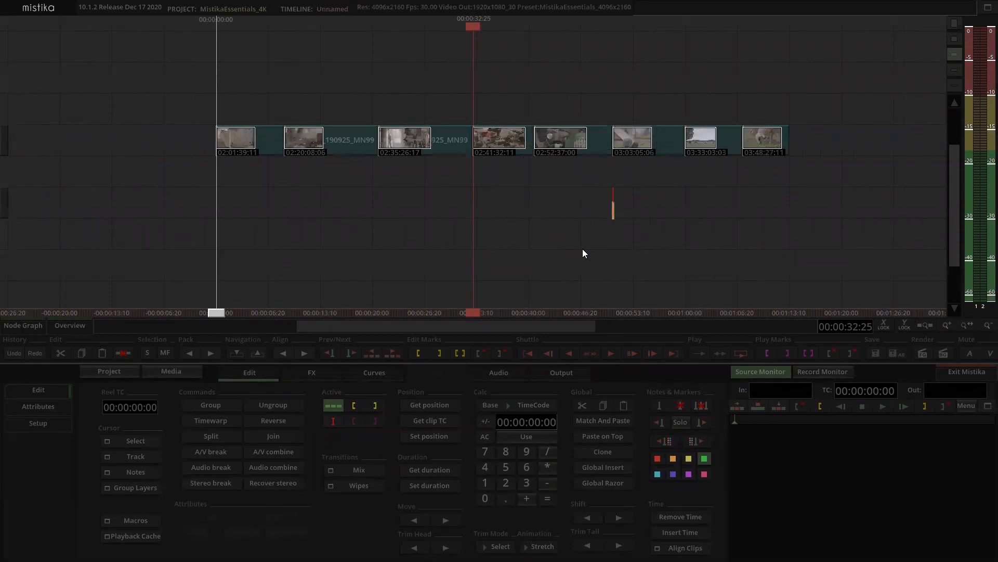
scroll(583, 253, "down", 1)
scroll(584, 253, "down", 1)
left_click_drag(534, 226, 495, 232)
scroll(496, 227, "down", 1)
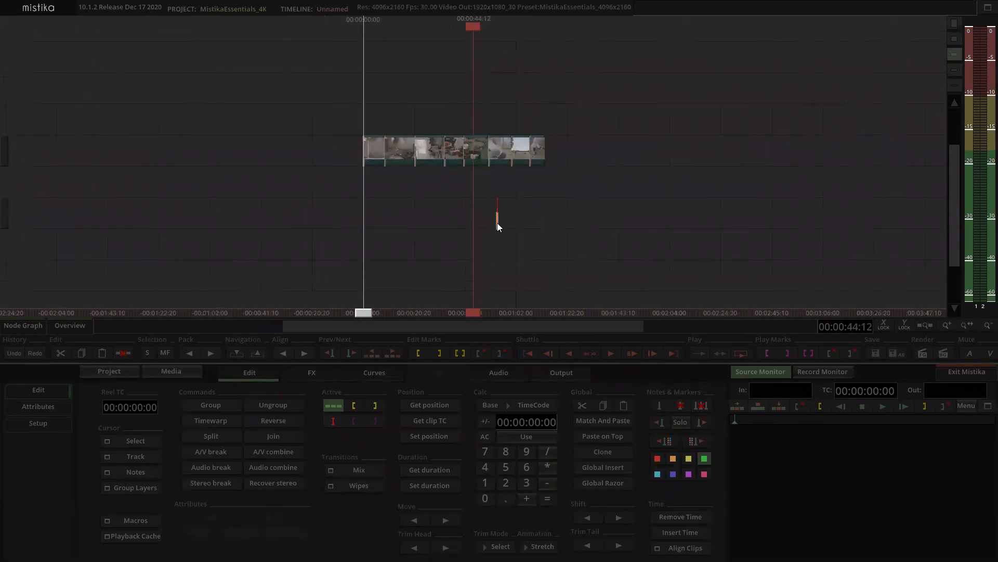
left_click(827, 372)
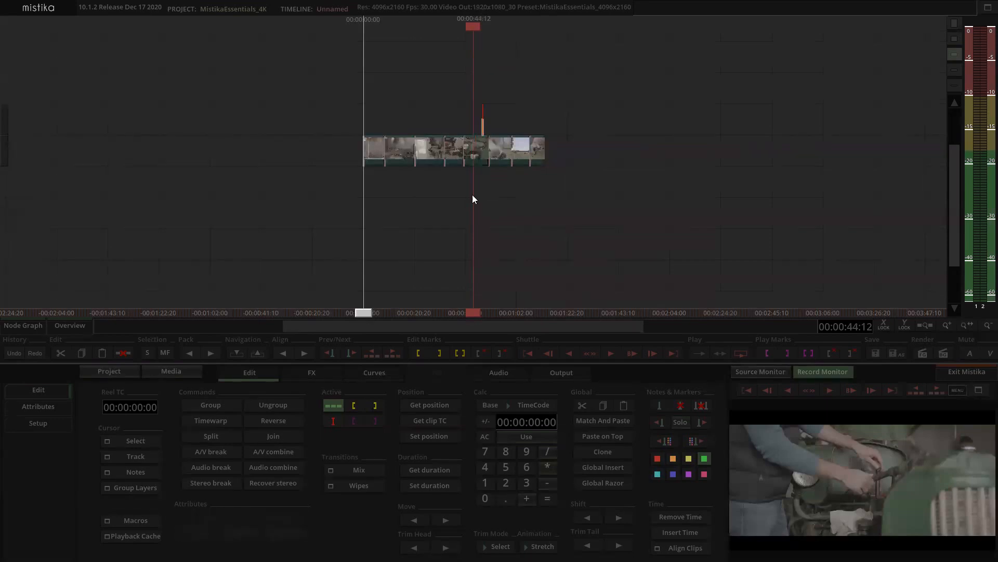
Add a Framing effect over the fifth clip at the playhead.
left_click(310, 374)
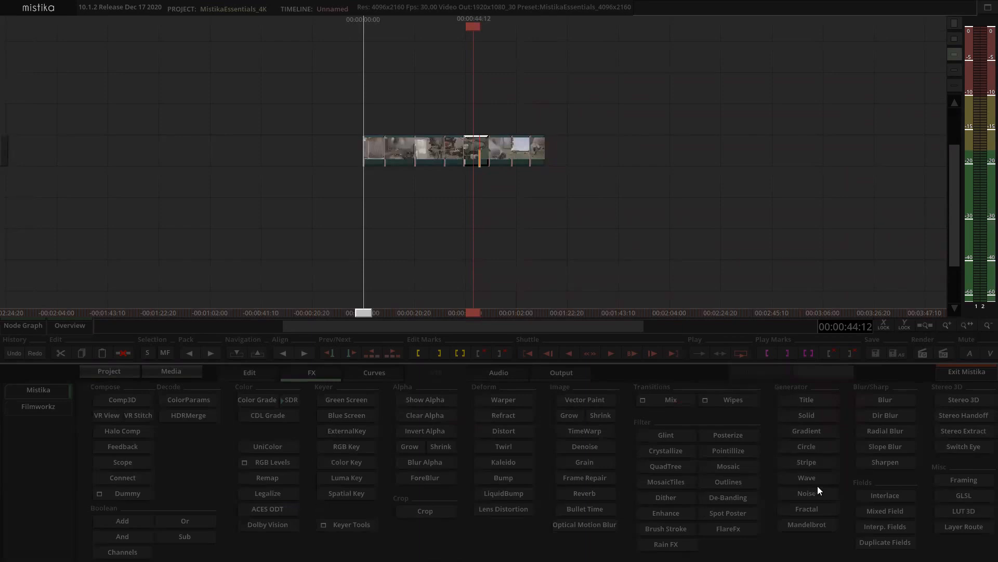
left_click(964, 478)
scroll(504, 114, "up", 4)
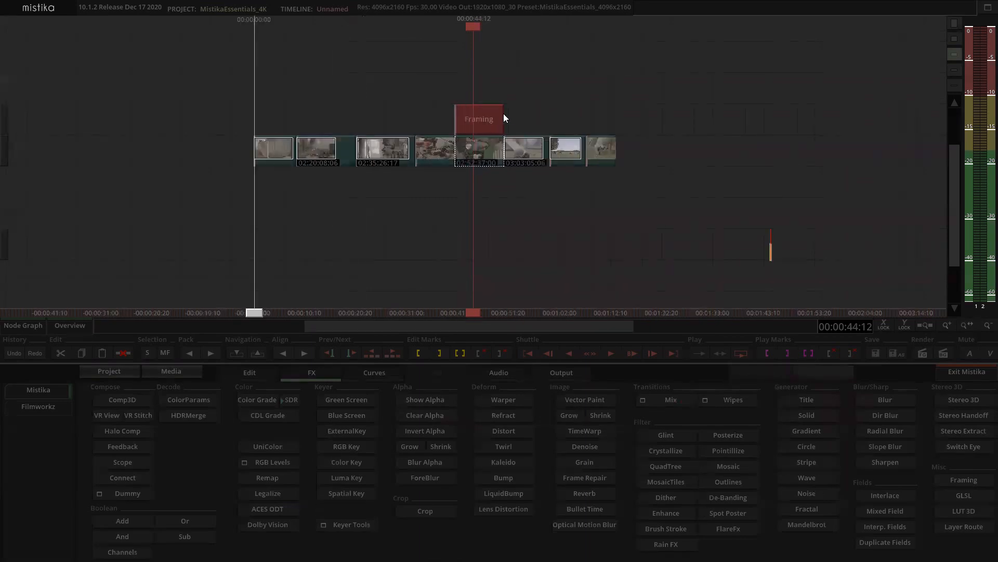
Set the Framing effect's Result Size to Live Output and return to the timeline.
double_click(509, 116)
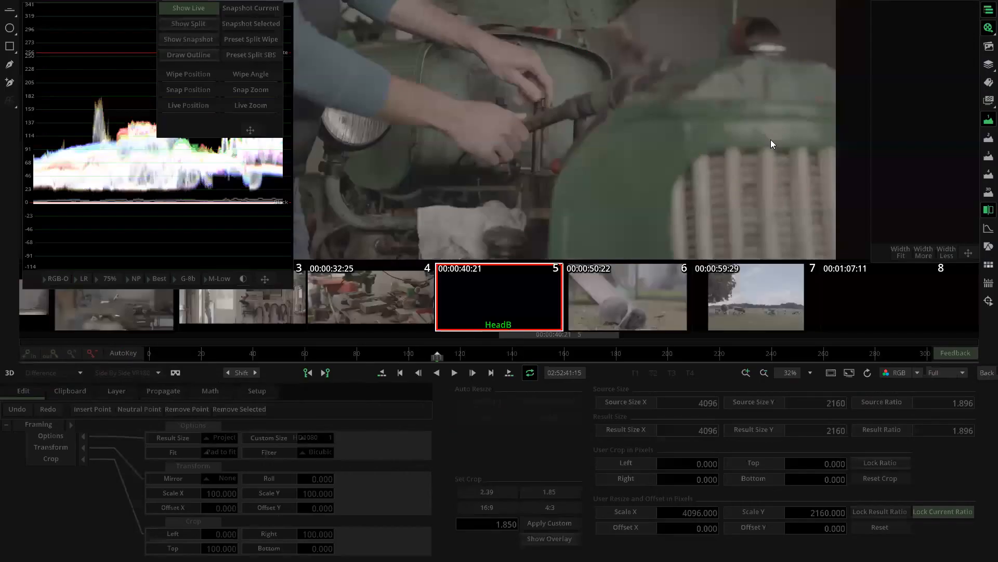
scroll(567, 162, "up", 2)
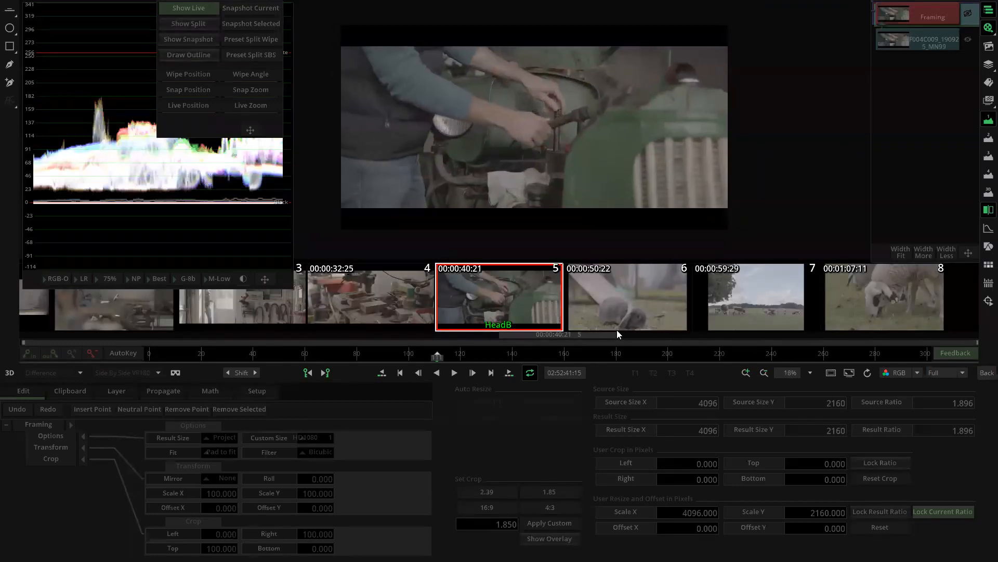
left_click(218, 437)
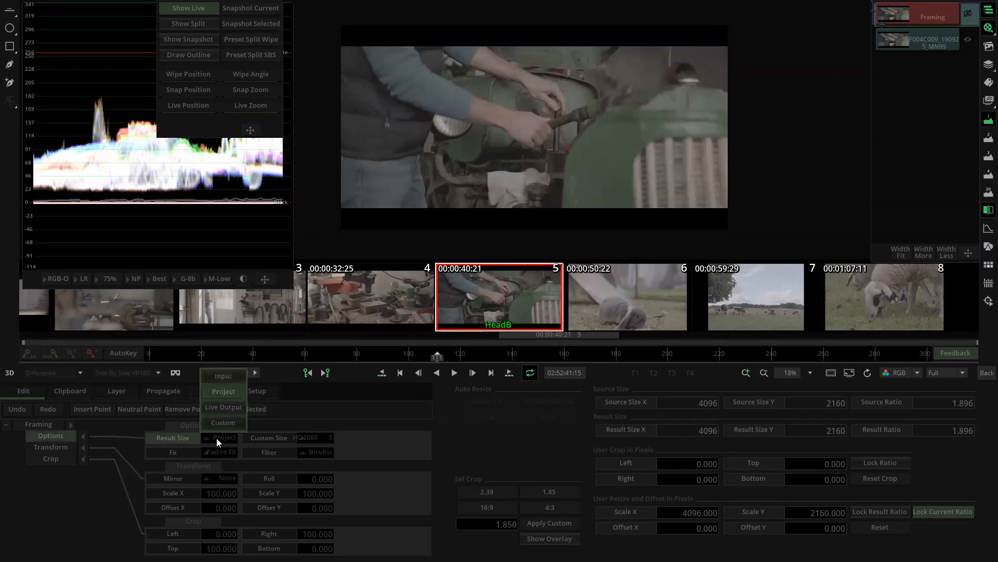
left_click(224, 407)
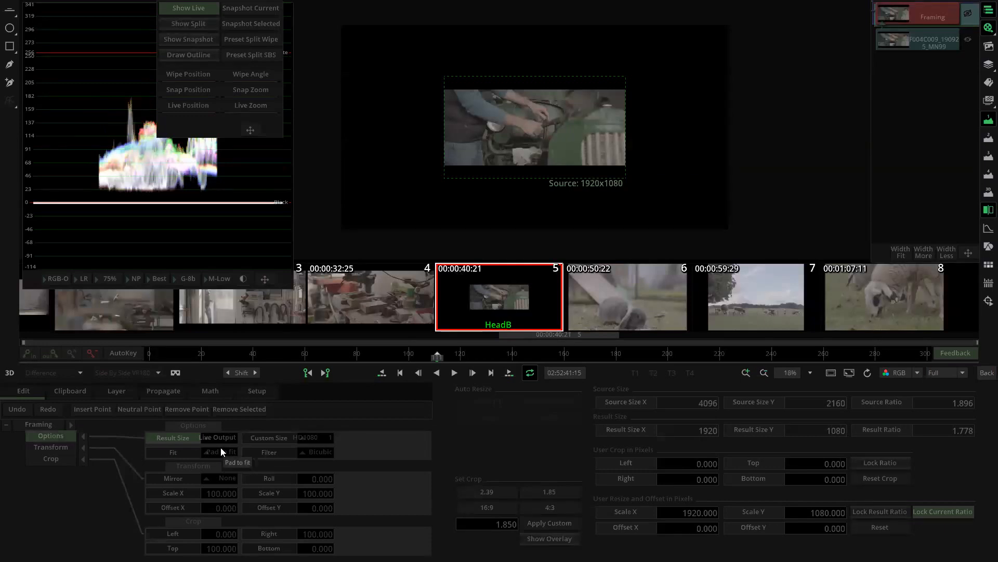
scroll(526, 188, "up", 1)
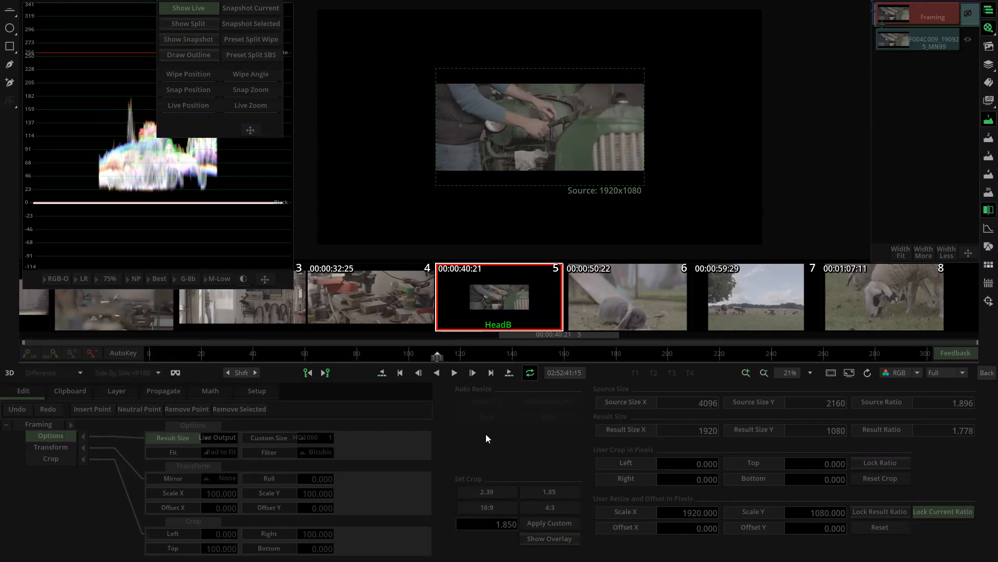
left_click(984, 373)
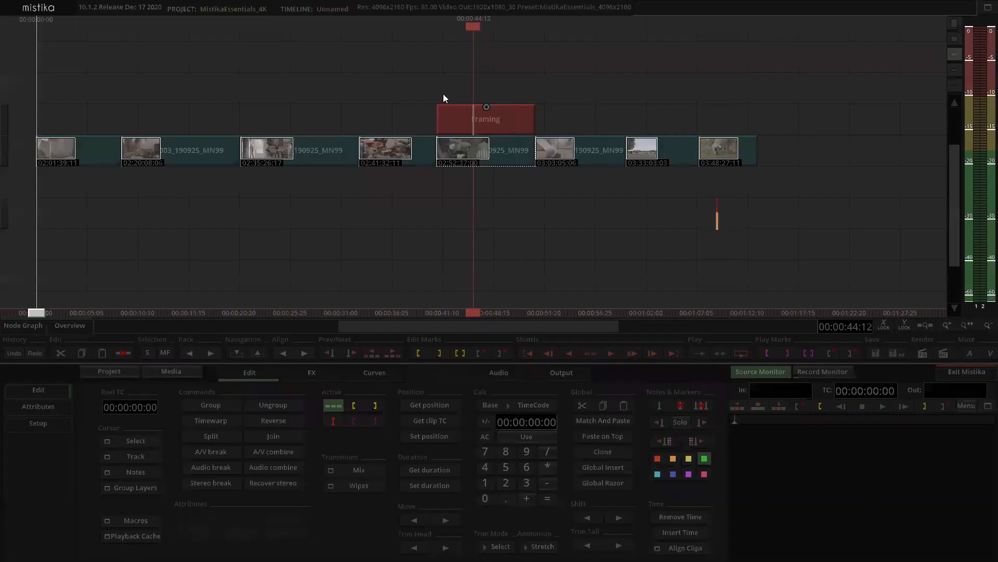
left_click(496, 119)
left_click(503, 101)
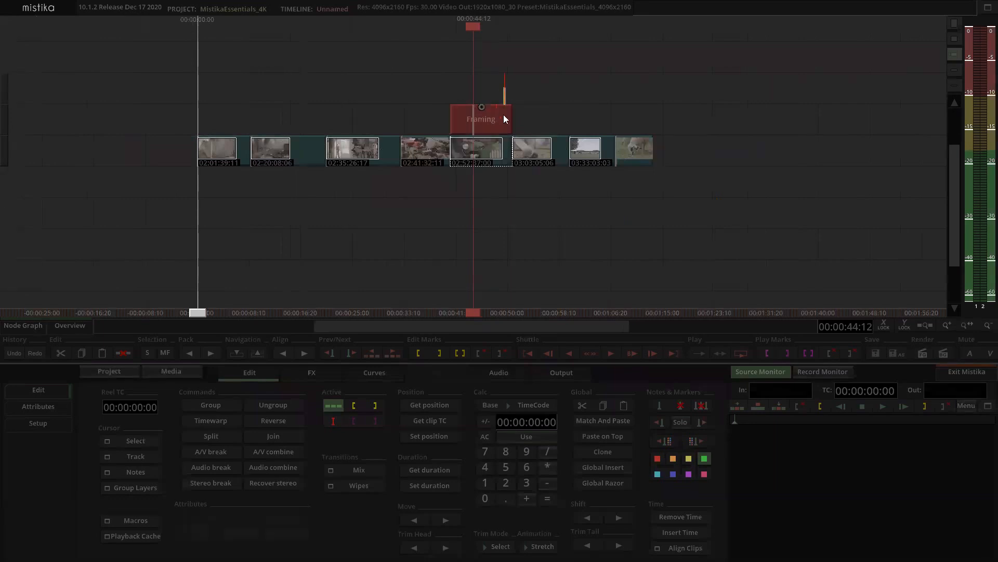
Add a Dummy clip in the empty timeline space after the last clip.
left_click(699, 141)
left_click(292, 377)
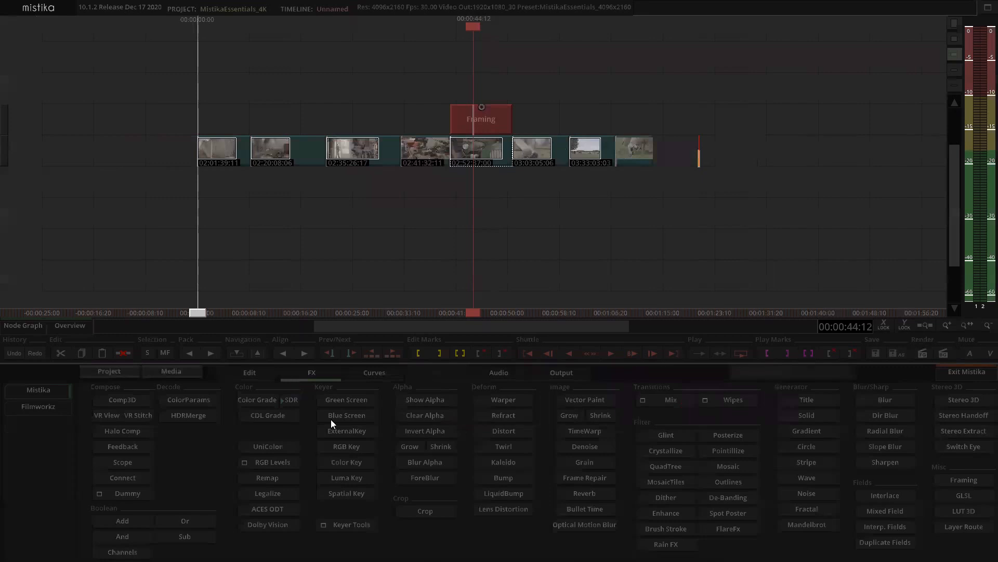
left_click(117, 497)
left_click(123, 353)
Copy the Framing effect from the fifth clip onto the Dummy 1 clip and bring the new stack to the playhead.
left_click(497, 116)
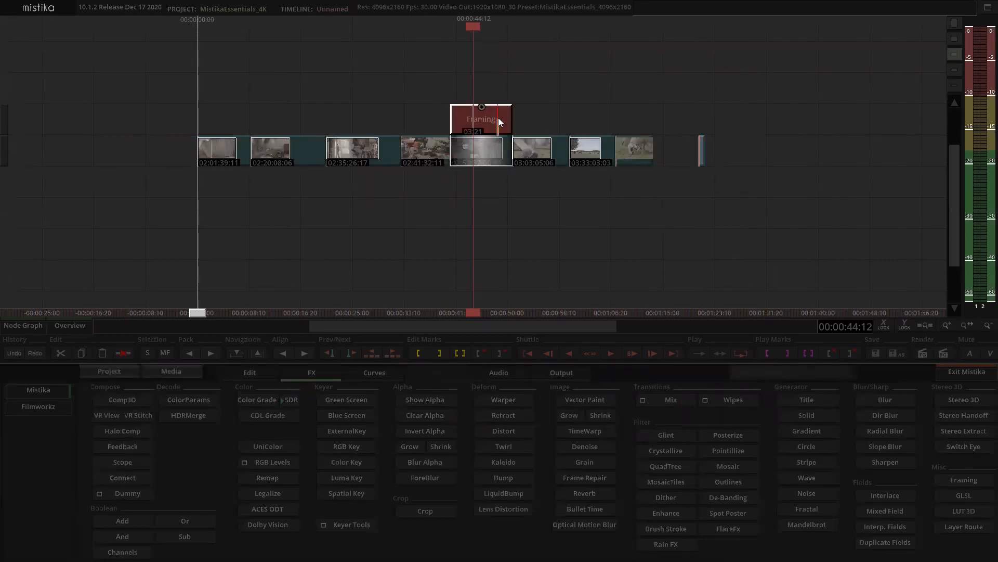
left_click(704, 122)
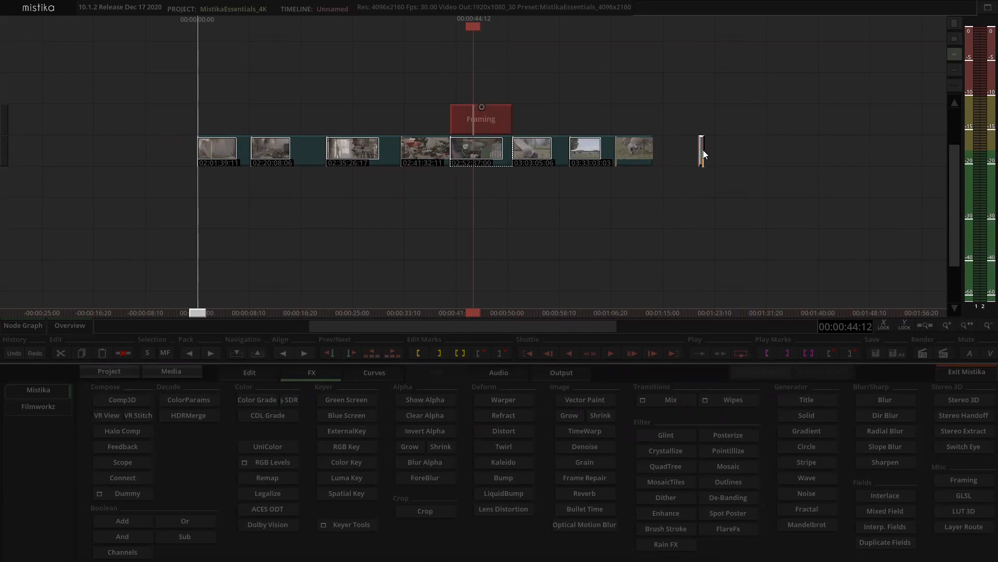
key("ctrl+v")
mouse_move(732, 146)
left_mouse_down()
mouse_move(665, 158)
mouse_move(529, 154)
left_mouse_up()
scroll(528, 154, "up", 5)
left_click_drag(654, 236, 589, 238)
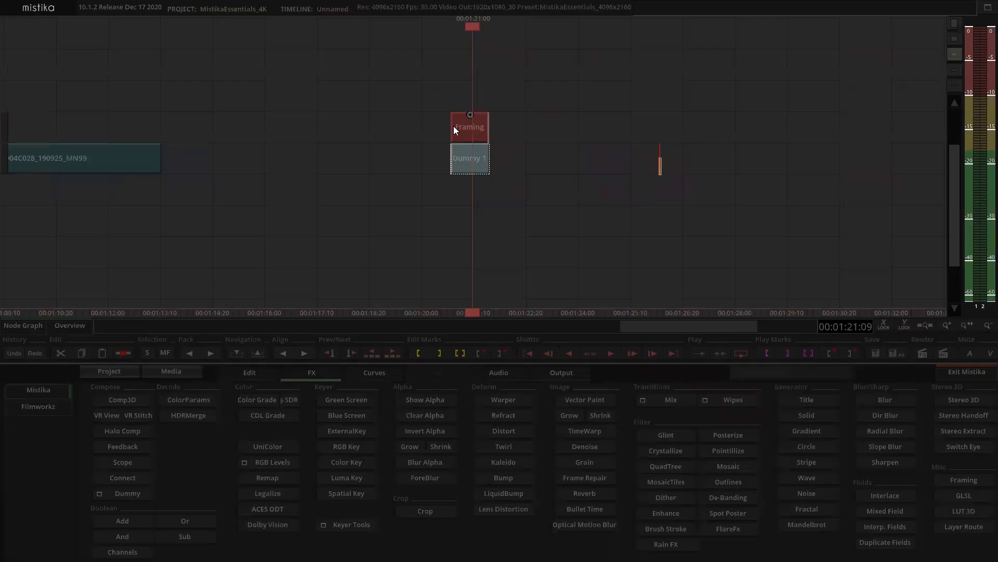
Create a display filter named PadToFit from the Framing and Dummy 1 stack and return to the timeline.
double_click(454, 125)
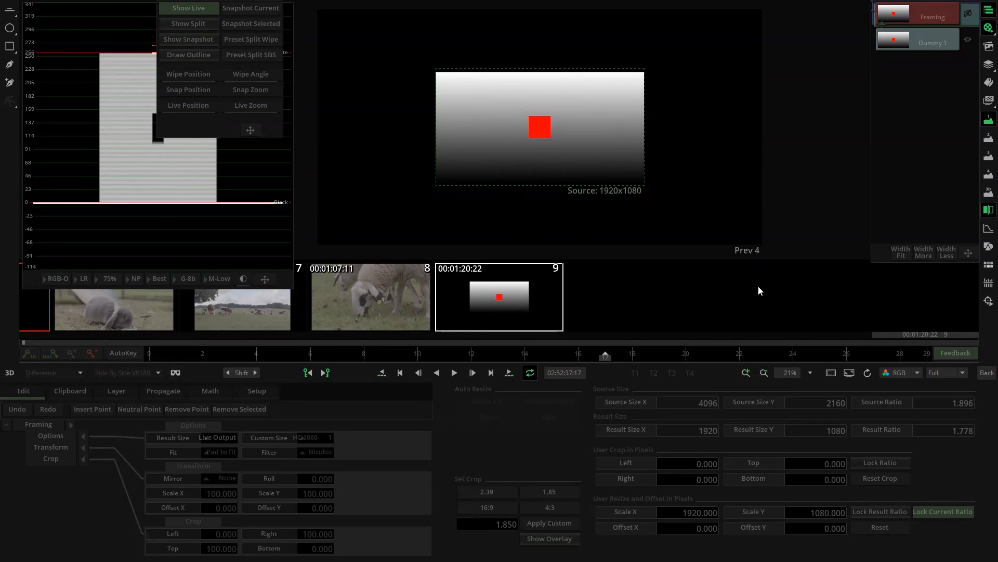
left_click(986, 104)
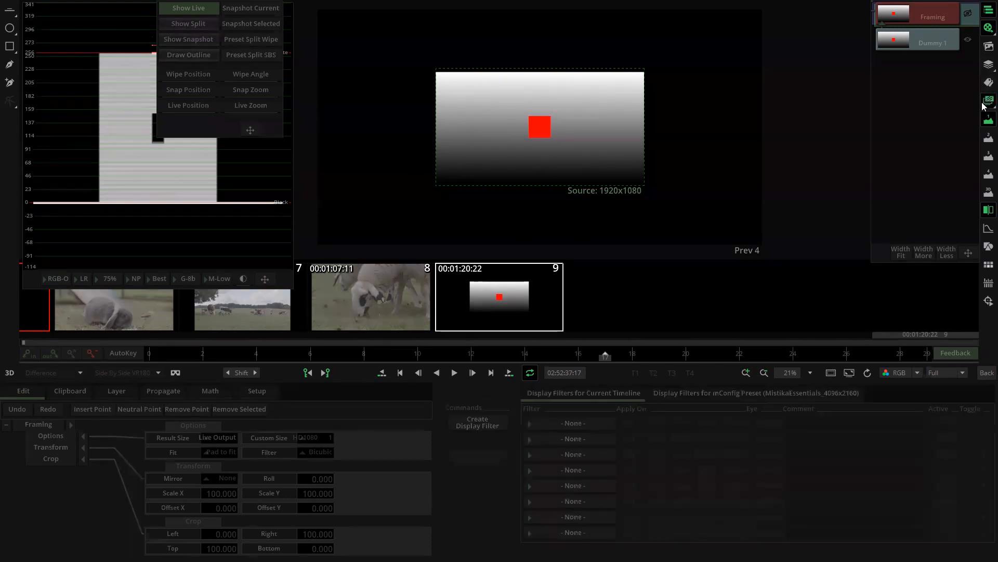
left_click(487, 423)
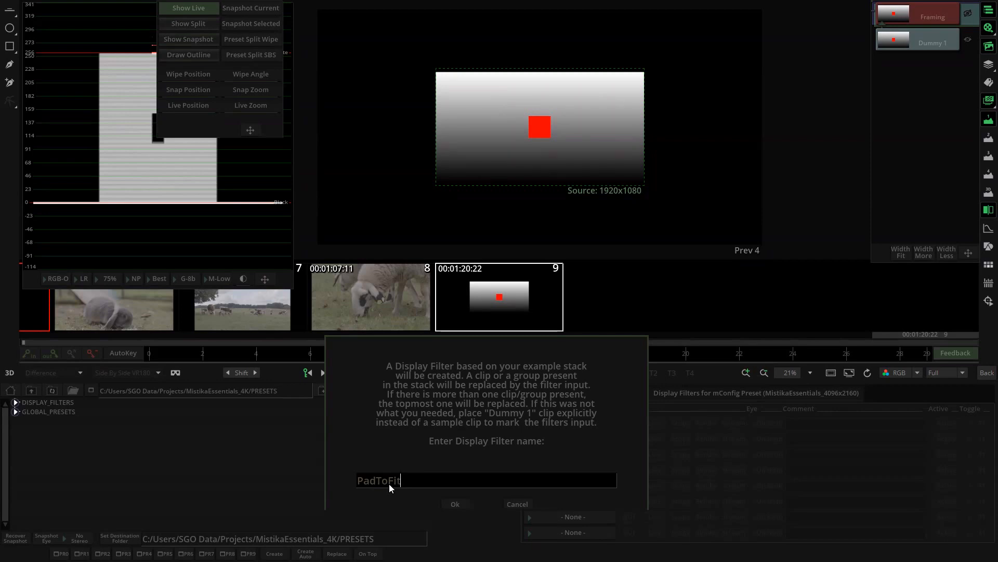
left_click(456, 502)
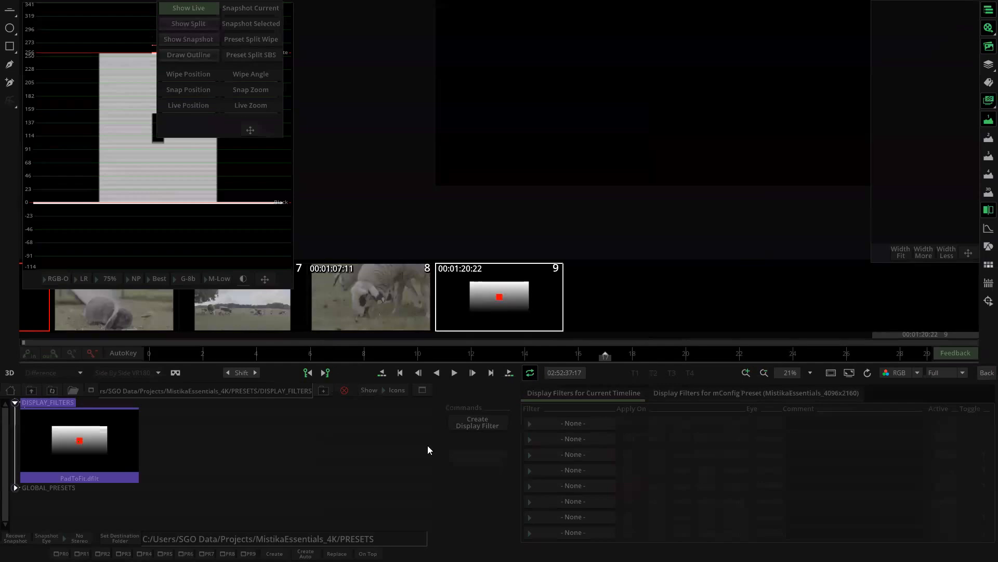
left_click(986, 373)
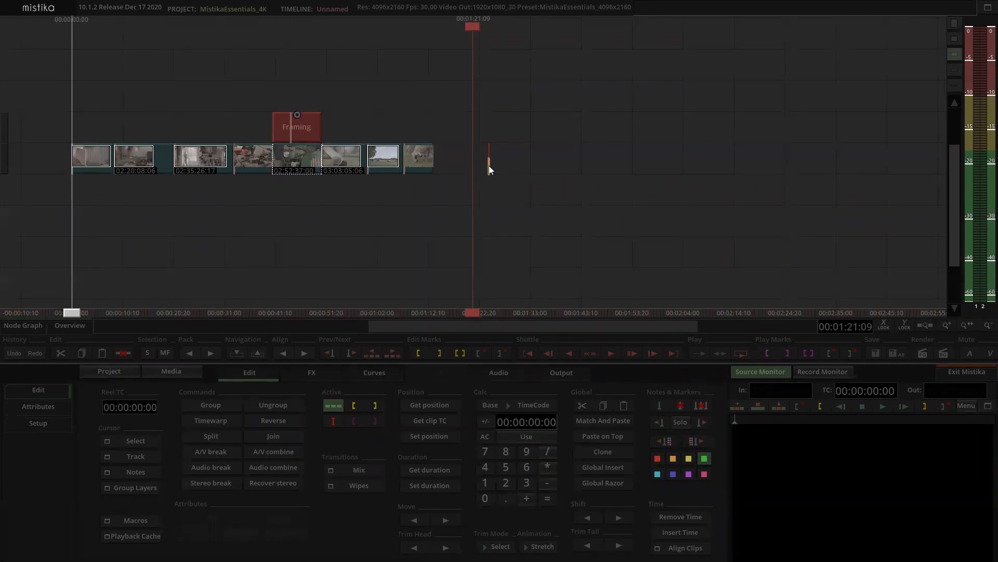
Undo the last timeline changes to bring back the Framing and Dummy 1 stack.
key("ctrl+z")
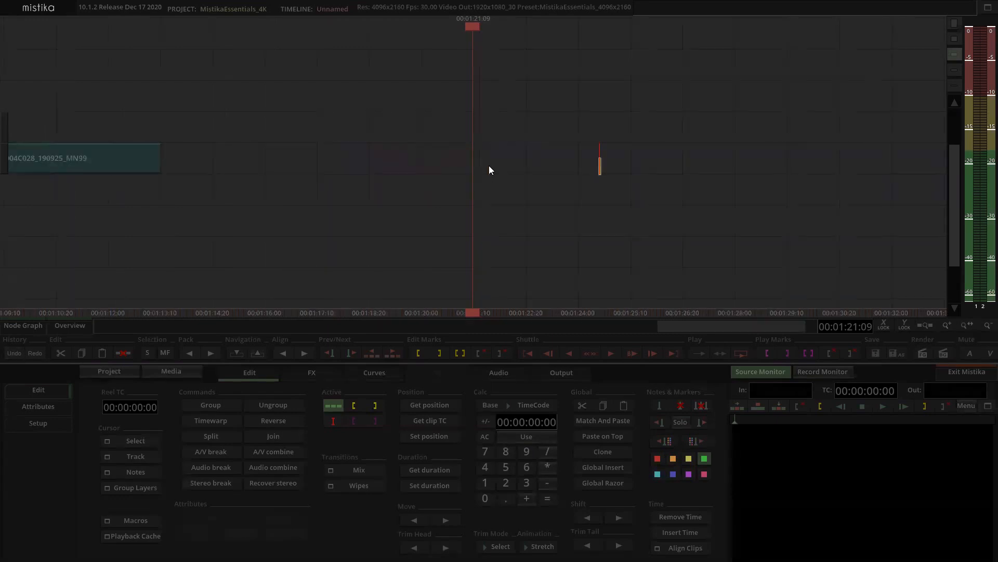
key("ctrl+z")
left_click(495, 167)
scroll(491, 162, "down", 7)
scroll(483, 155, "up", 2)
scroll(480, 155, "up", 5)
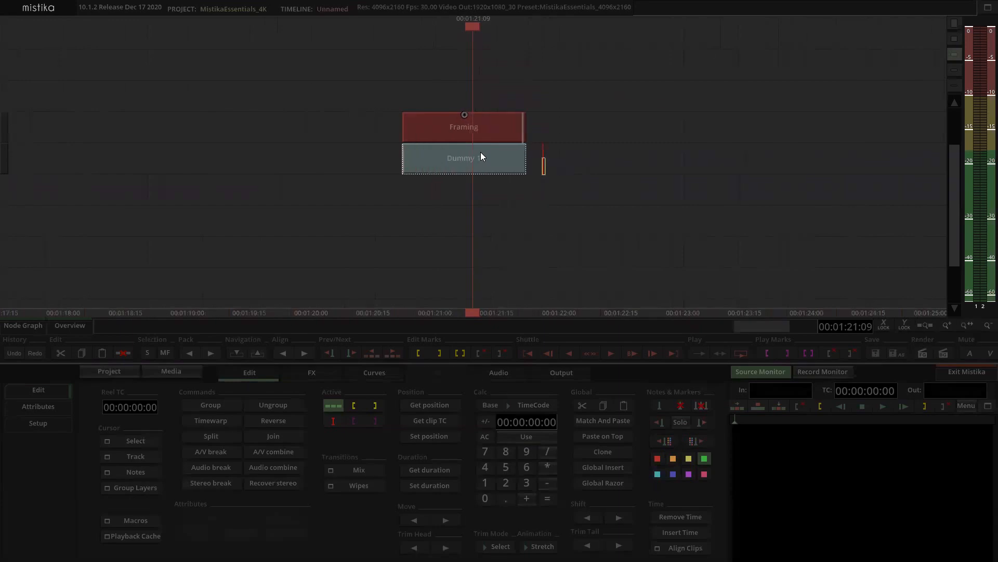
scroll(468, 177, "down", 1)
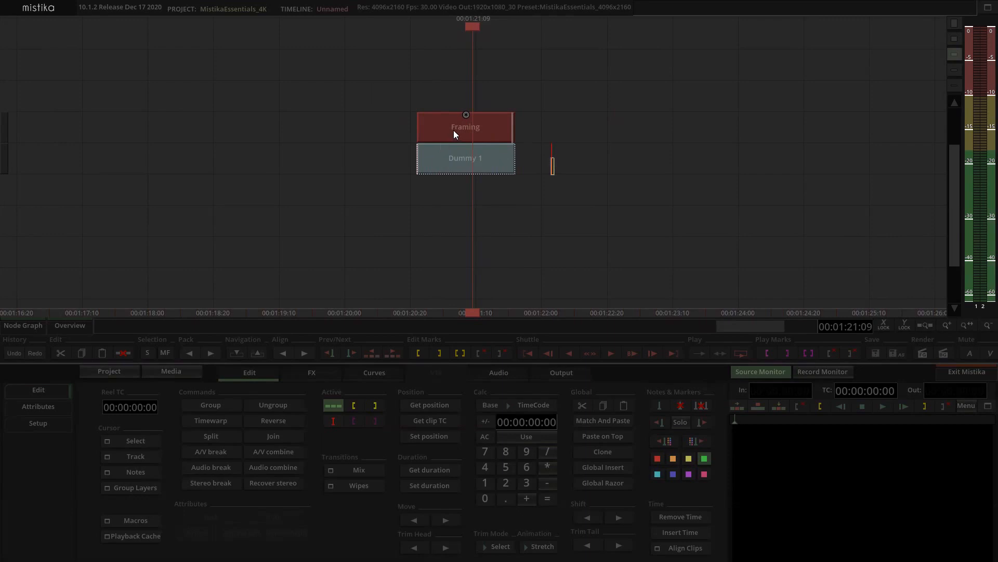
Open the Framing effect over Dummy 1 to review its source and result sizes, and return to the timeline.
left_click(482, 125)
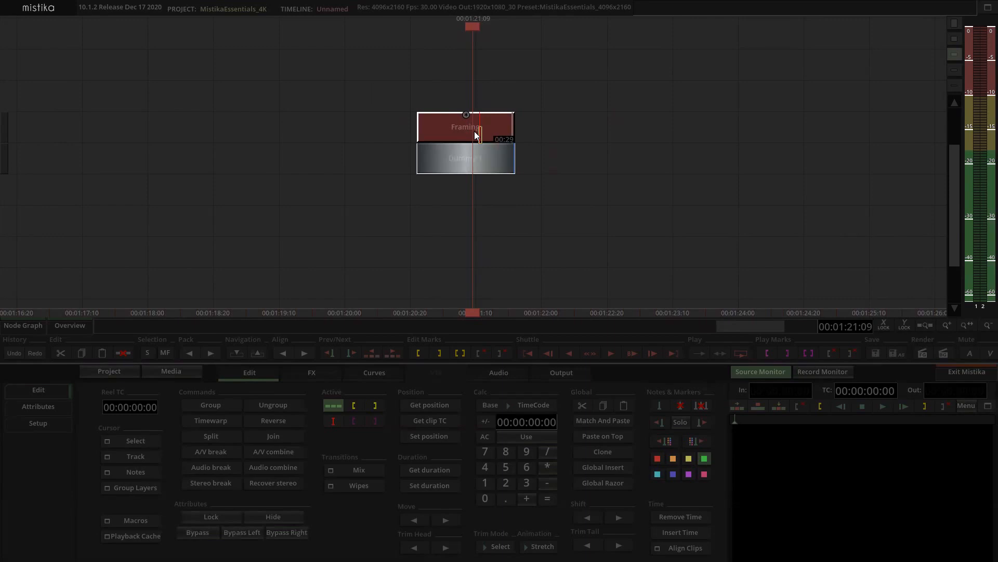
left_click(541, 129)
left_click(472, 124)
double_click(472, 124)
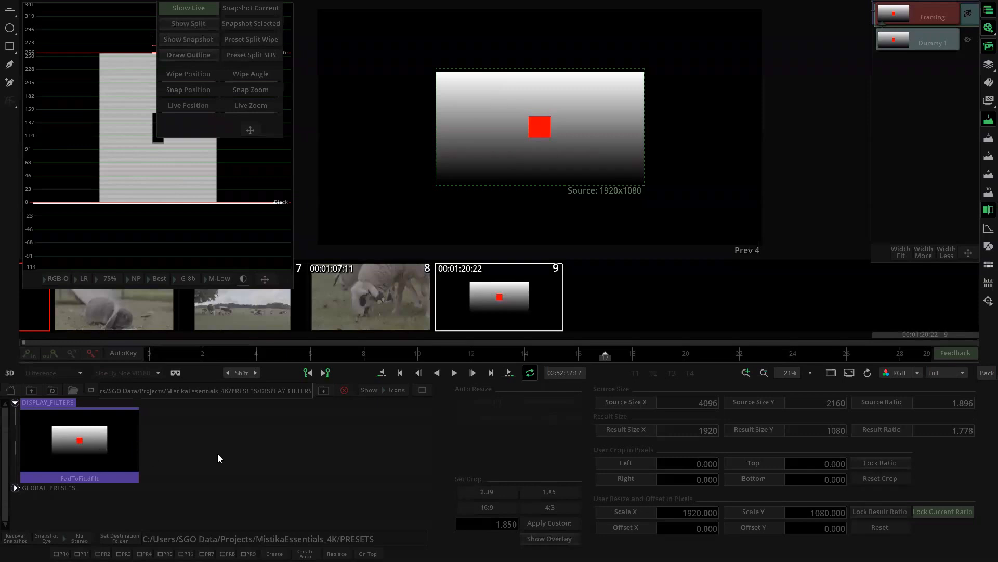
left_click(986, 372)
Move the playhead to about 00:01:09:16, inside the last footage clip, and show that frame in the Record Monitor.
left_click(653, 238)
scroll(645, 235, "down", 7)
left_click_drag(396, 211, 659, 211)
left_click(819, 371)
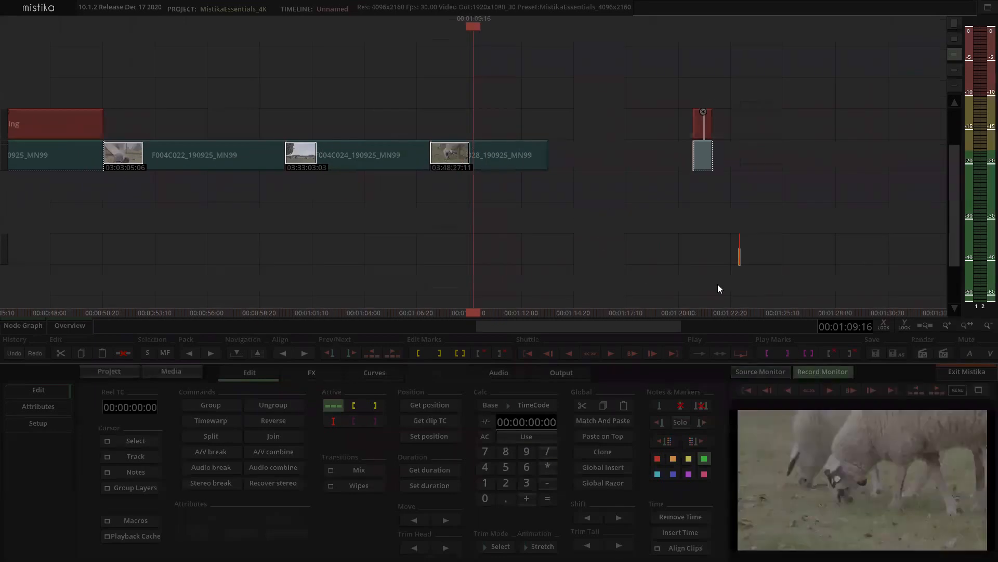
Open the last footage clip and assign the PadToFit display filter to the current timeline, applied on Live.
left_click(504, 157)
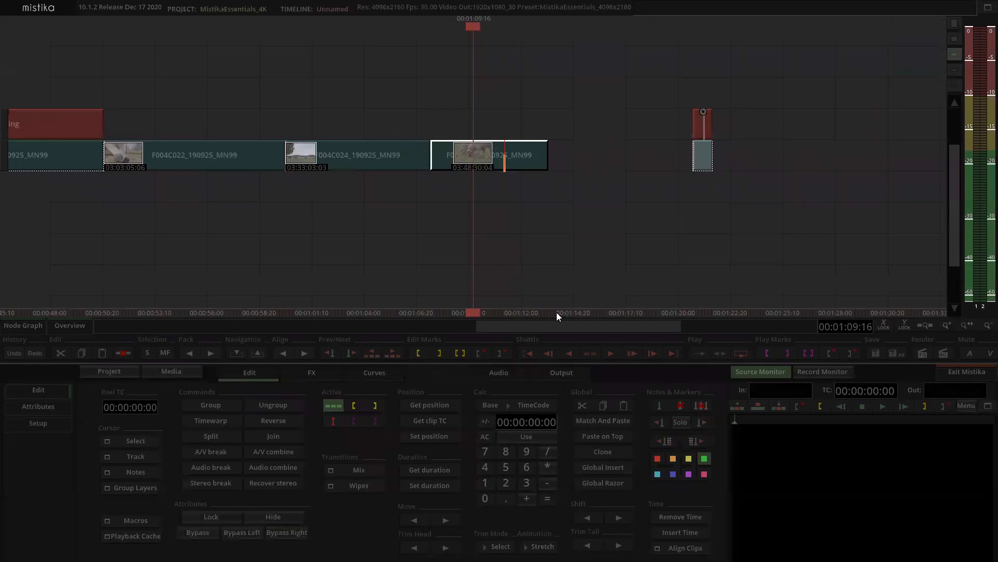
left_click(537, 146)
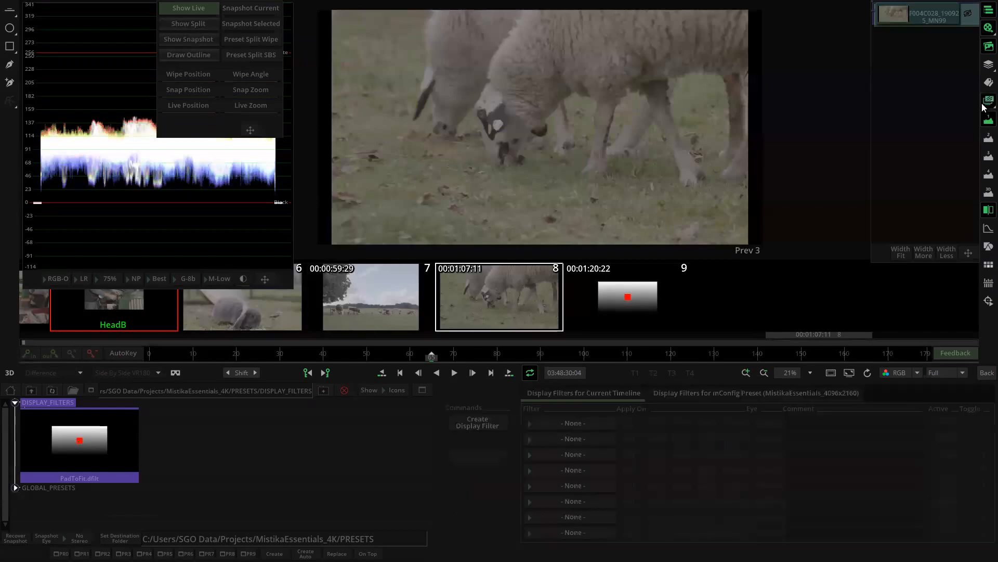
left_click(588, 424)
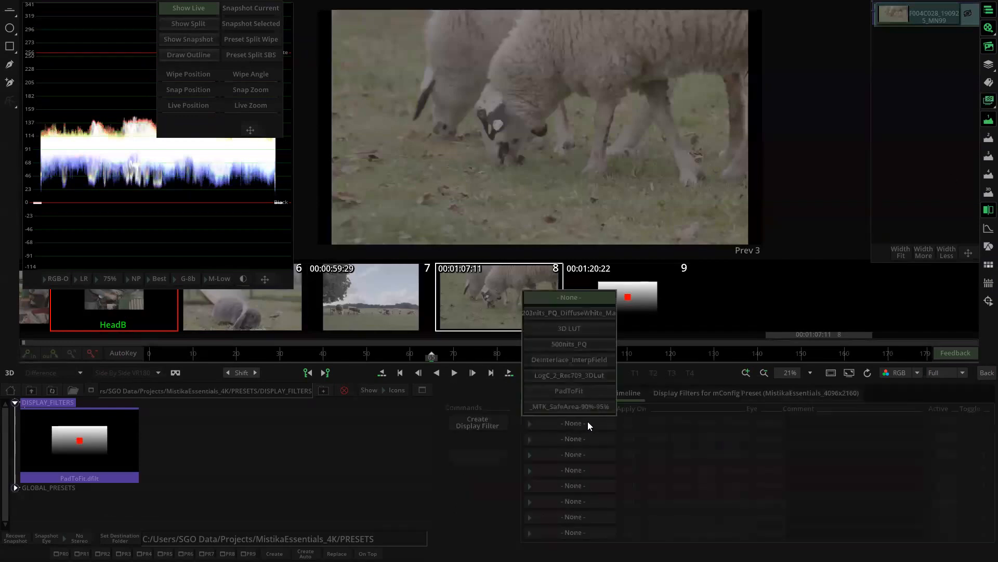
left_click(587, 390)
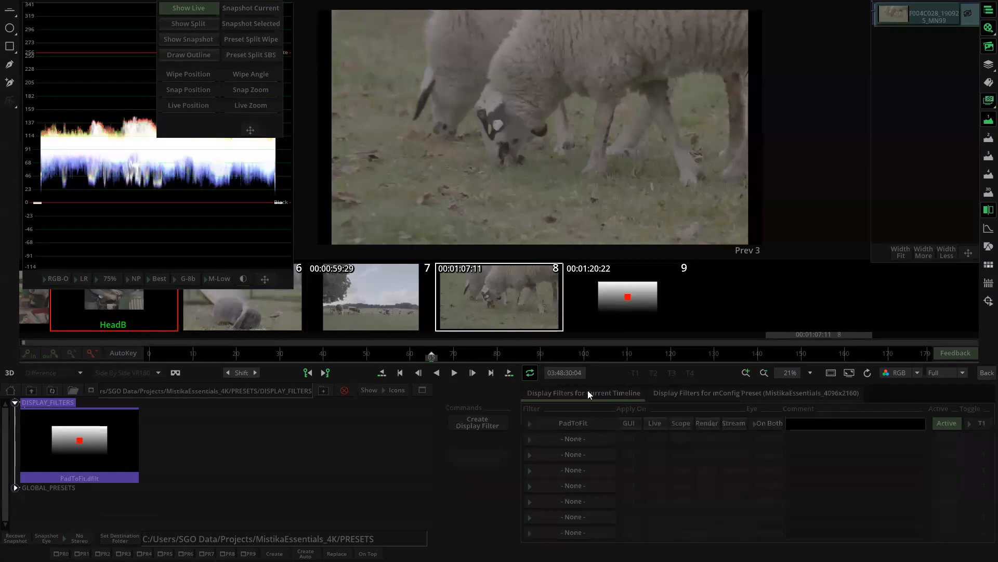
left_click(655, 423)
Preview the clip in Live Res mode, switch back to the regular view with the project frame outline enabled, and return to the timeline.
left_click(848, 373)
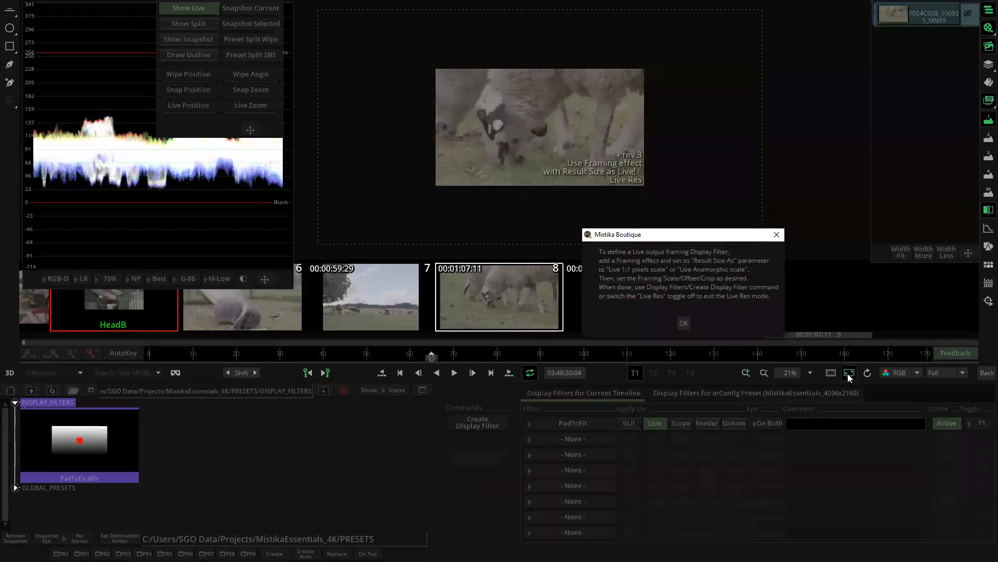
left_click(682, 323)
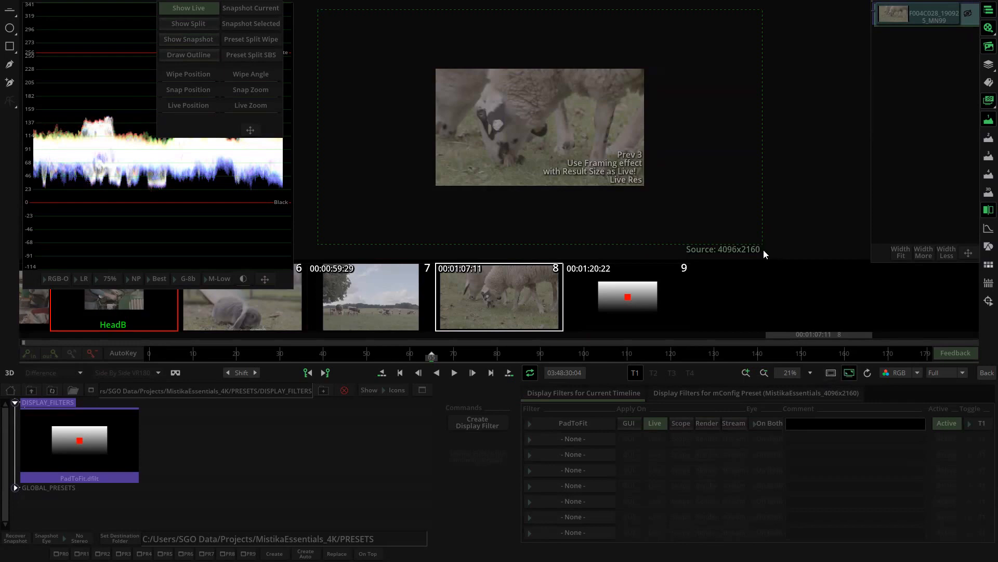
left_click(832, 373)
left_click(848, 374)
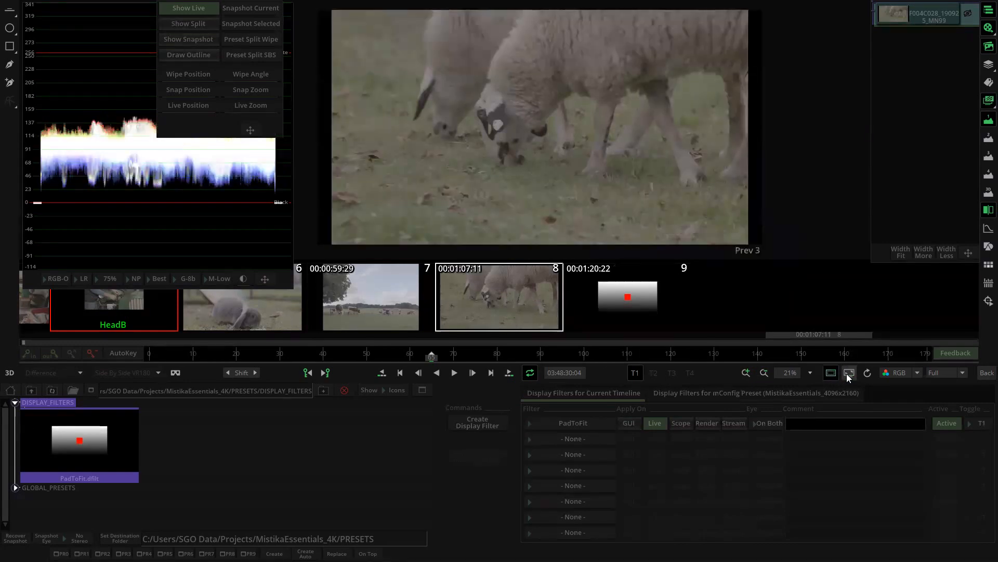
scroll(595, 229, "down", 3)
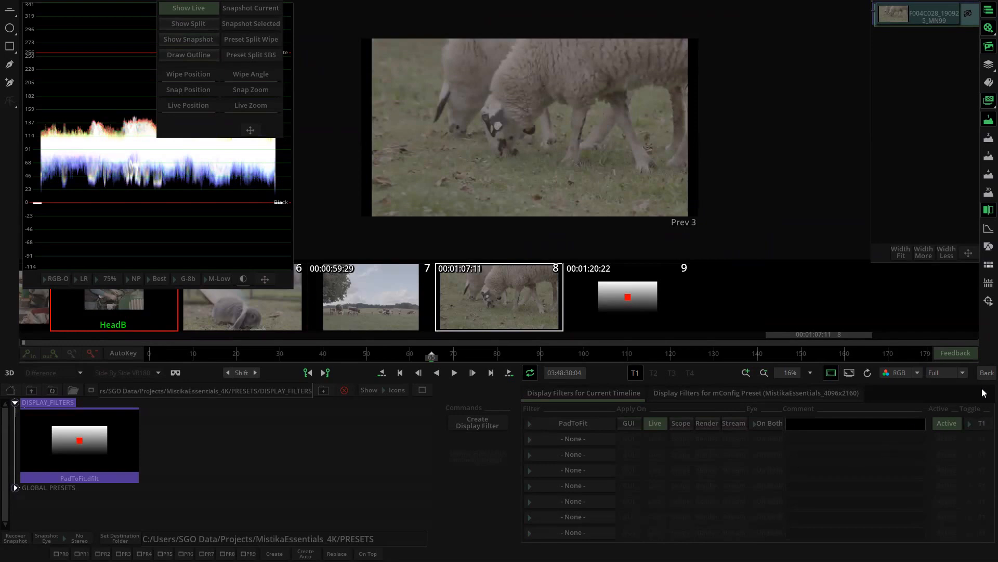
left_click(984, 373)
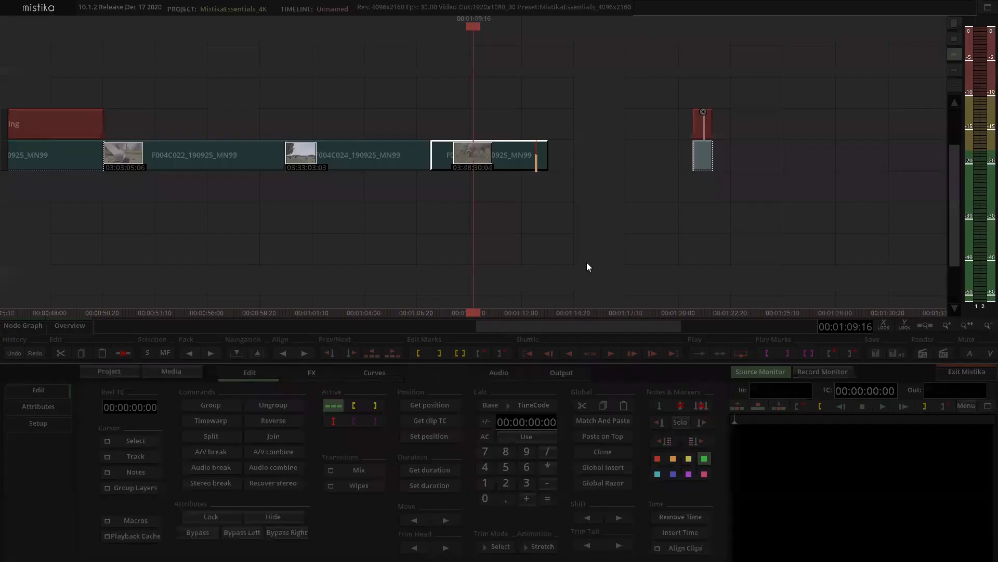
Rename the Framing effect over Dummy 1 as PadToFit.
scroll(549, 246, "up", 5)
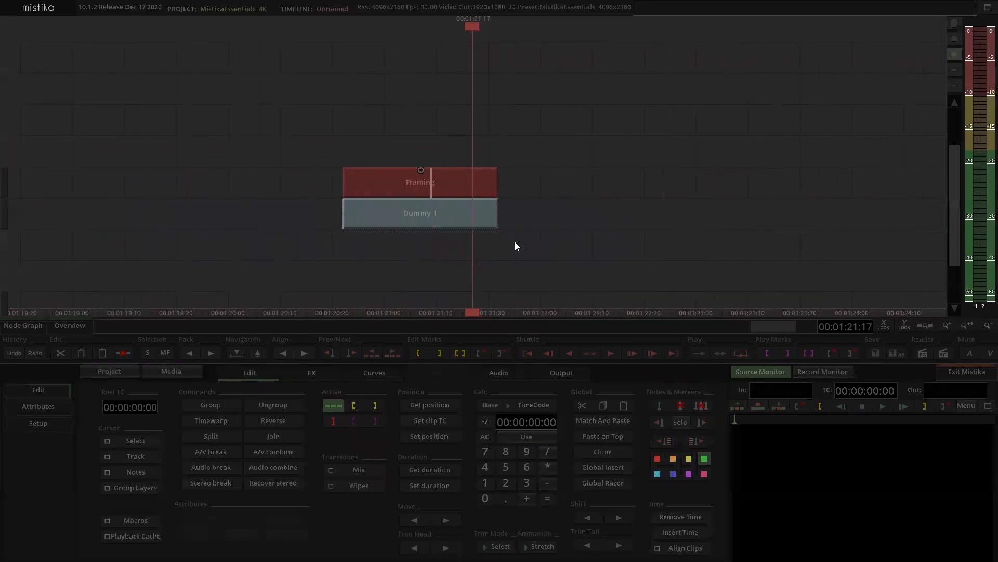
left_click(450, 184)
left_click(56, 406)
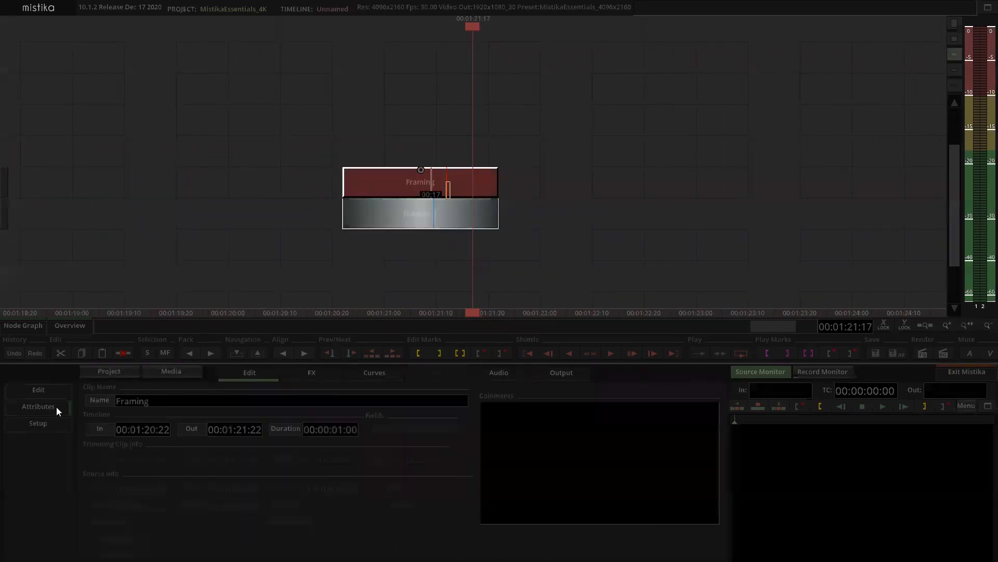
key("BackSpace")
key("BackSpace")
key("BackSpace")
key("BackSpace")
key("BackSpace")
key("BackSpace")
key("BackSpace")
type("PadToFi")
key("Return")
Clone the PadToFit and Dummy 1 stack directly after the original on the timeline.
left_click(604, 184)
left_click_drag(436, 136, 464, 249)
mouse_move(443, 176)
left_mouse_down()
mouse_move(624, 214)
mouse_move(592, 180)
left_mouse_up()
left_click(612, 116)
mouse_move(615, 111)
left_mouse_down()
mouse_move(474, 115)
mouse_move(516, 117)
left_mouse_up()
left_click(538, 120)
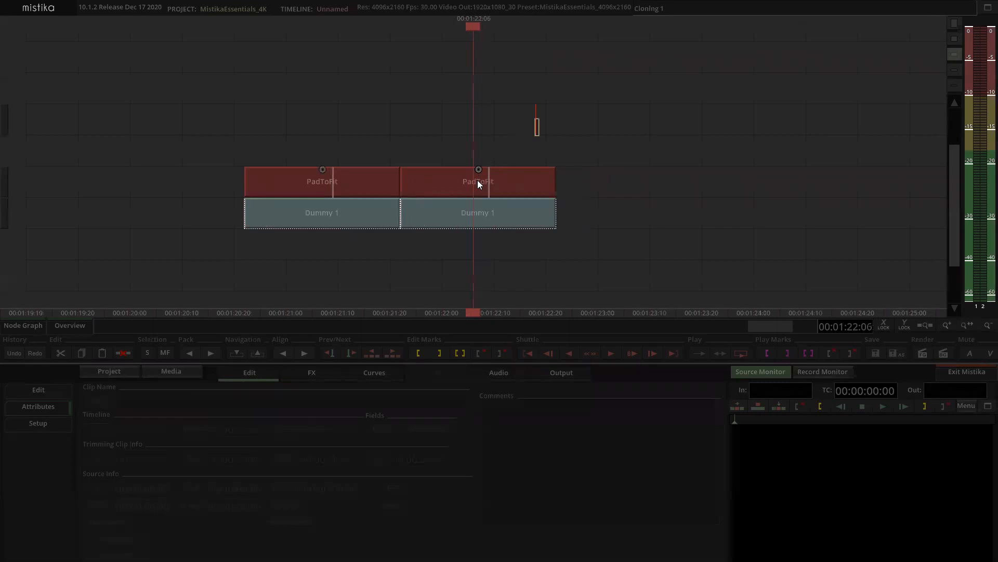
Rename the cloned framing effect as CropToFit and open it for effect editing.
left_click(479, 184)
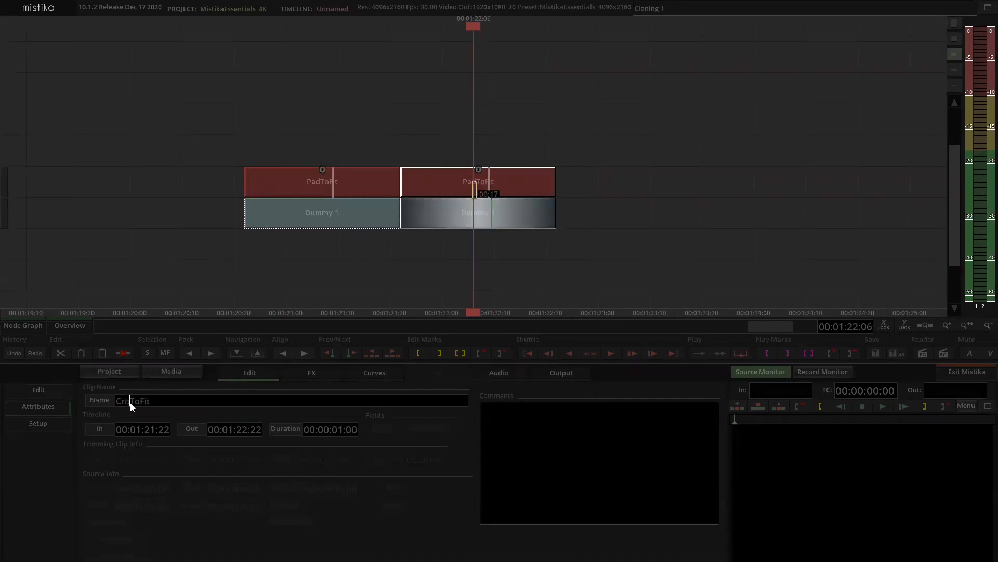
left_click(594, 159)
left_click(475, 178)
double_click(476, 180)
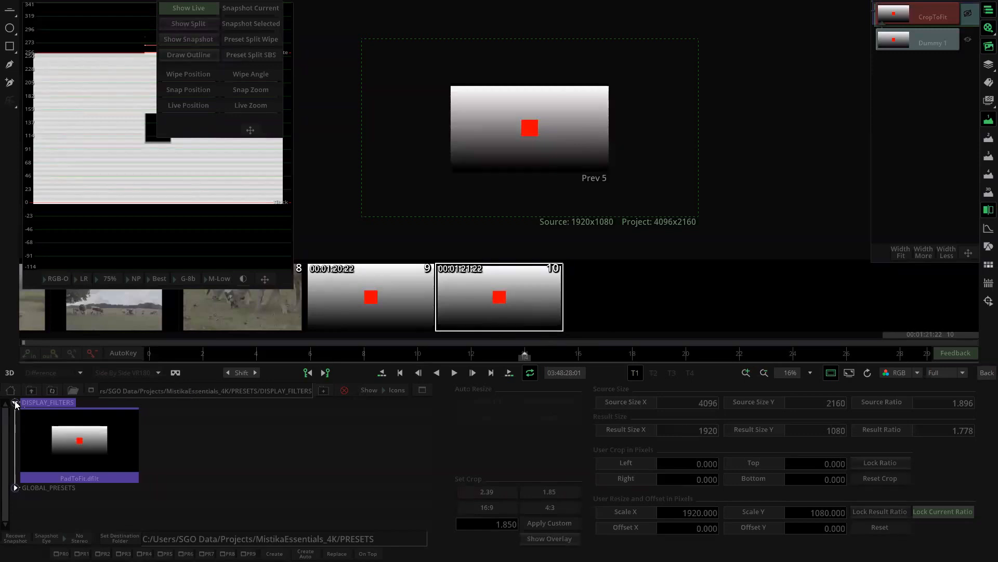
Hide the waveform scope and turn off the PadToFit display filter on Live.
left_click(166, 441)
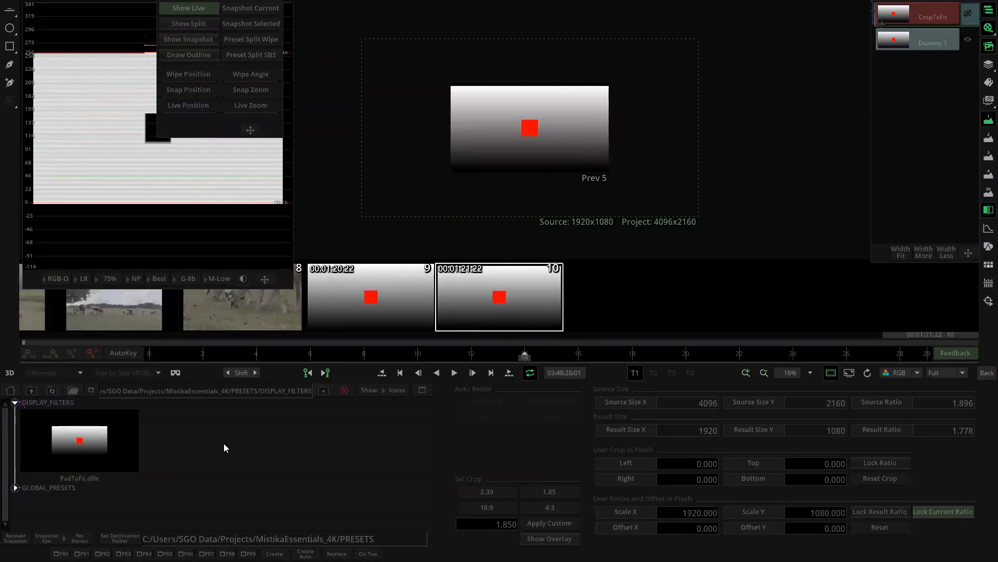
left_click(984, 119)
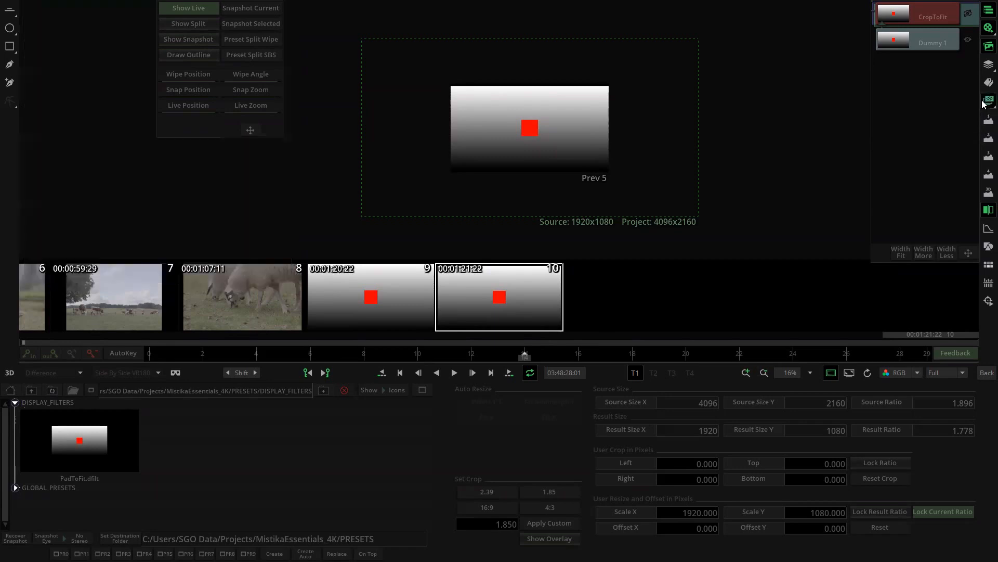
left_click(985, 103)
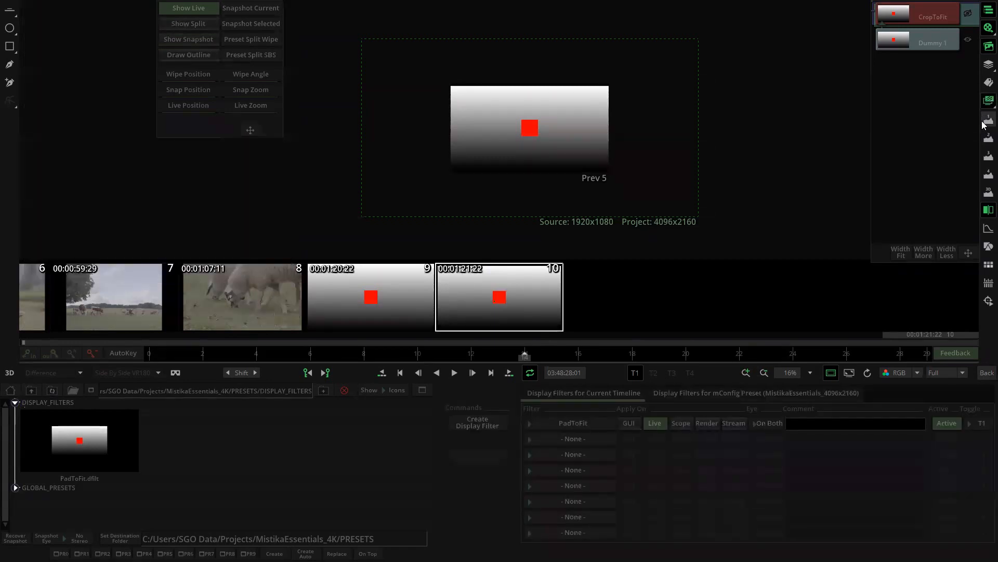
left_click(656, 423)
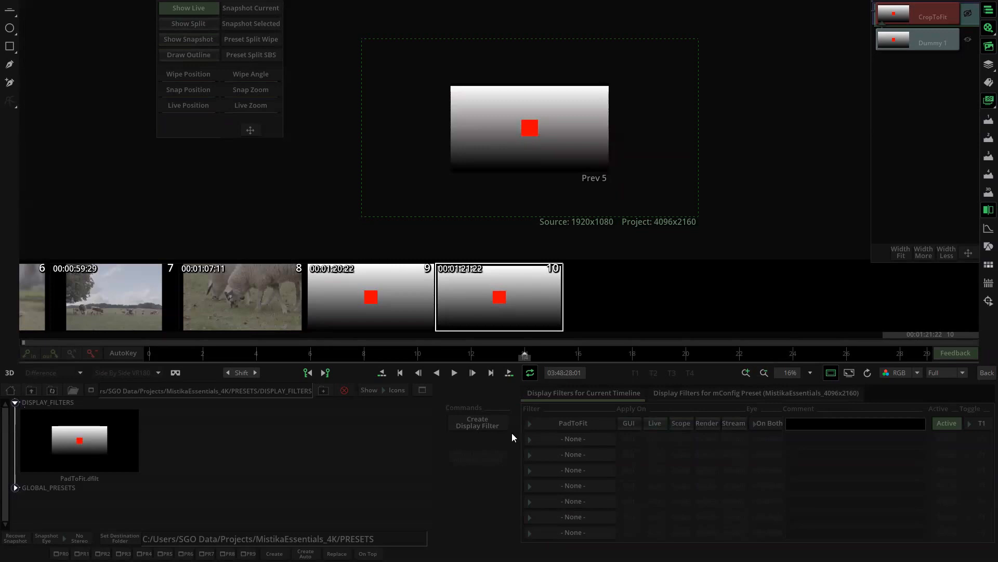
Try to create a display filter named CropToFit from the cloned stack.
left_click(478, 419)
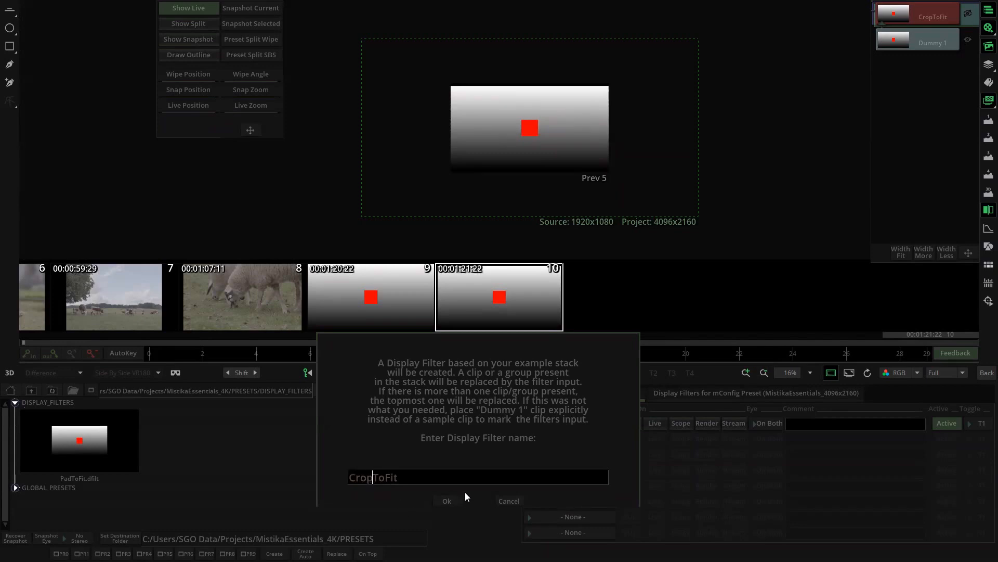
left_click(515, 501)
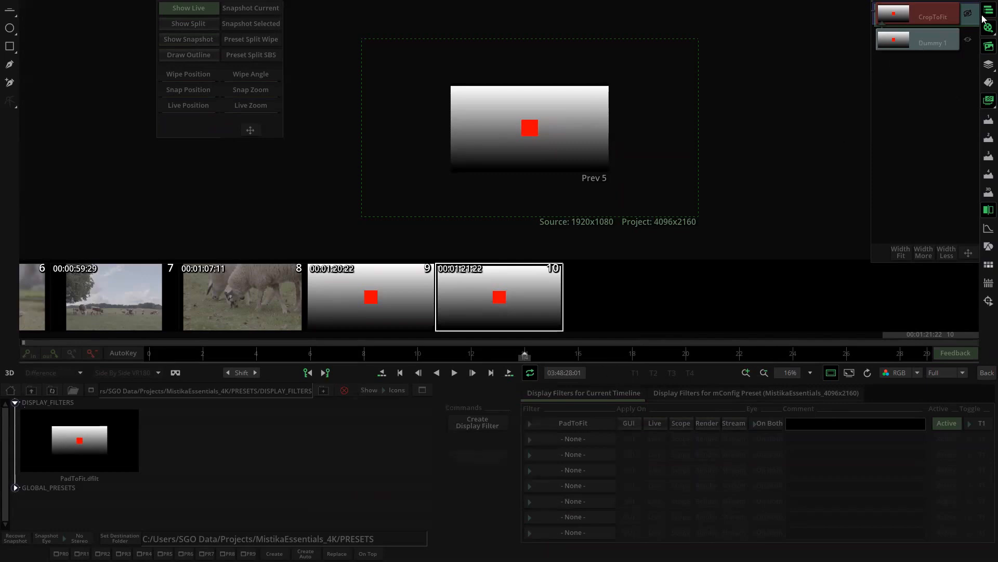
Set the CropToFit framing's fit mode to Crop to fit and create a display filter named CropToFit from the stack.
left_click(984, 48)
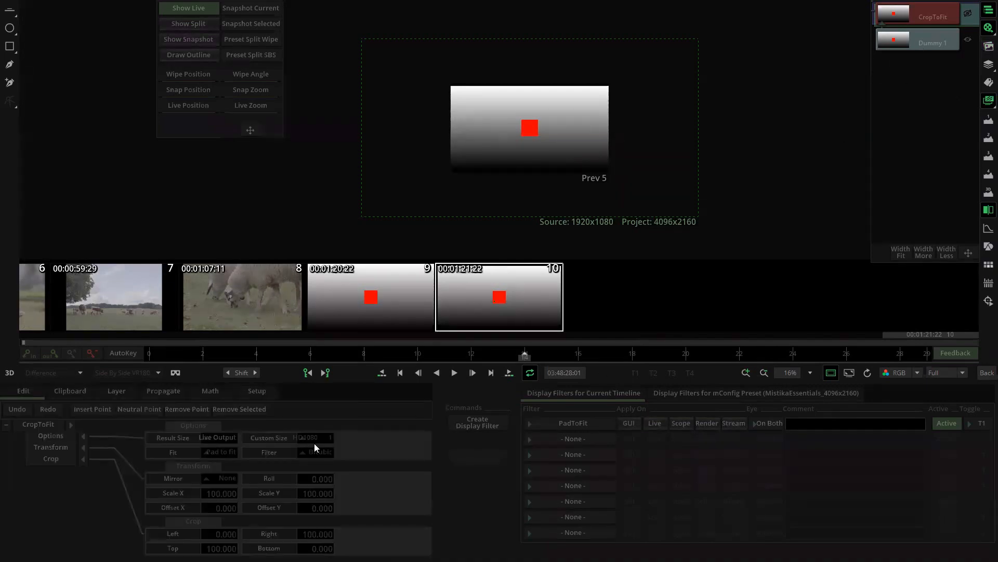
left_click(214, 452)
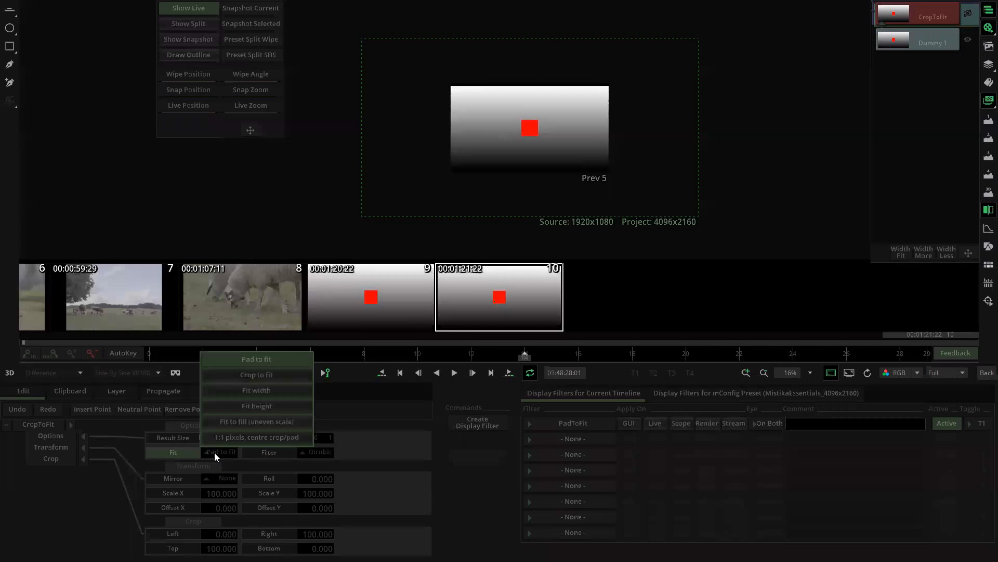
left_click(257, 373)
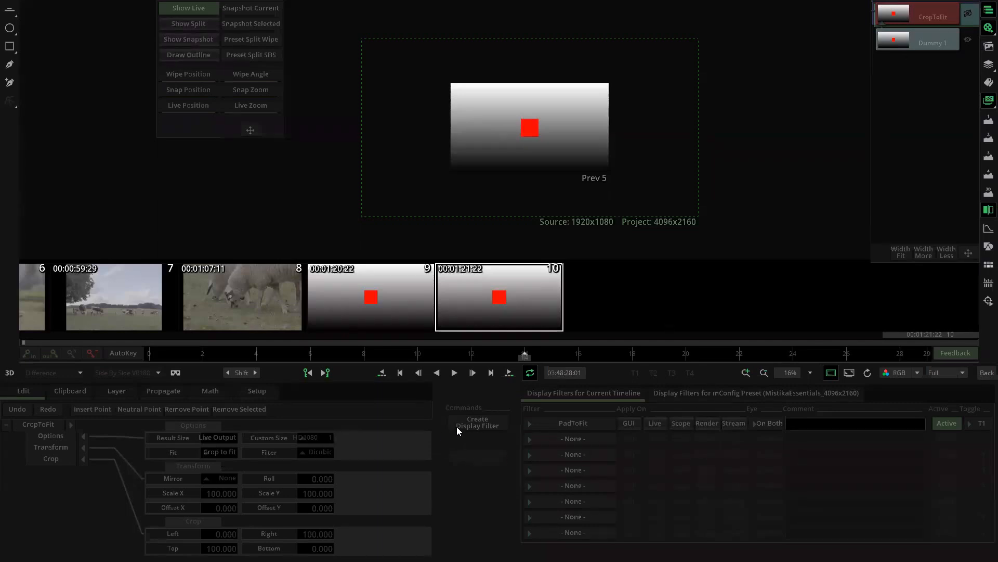
left_click(471, 423)
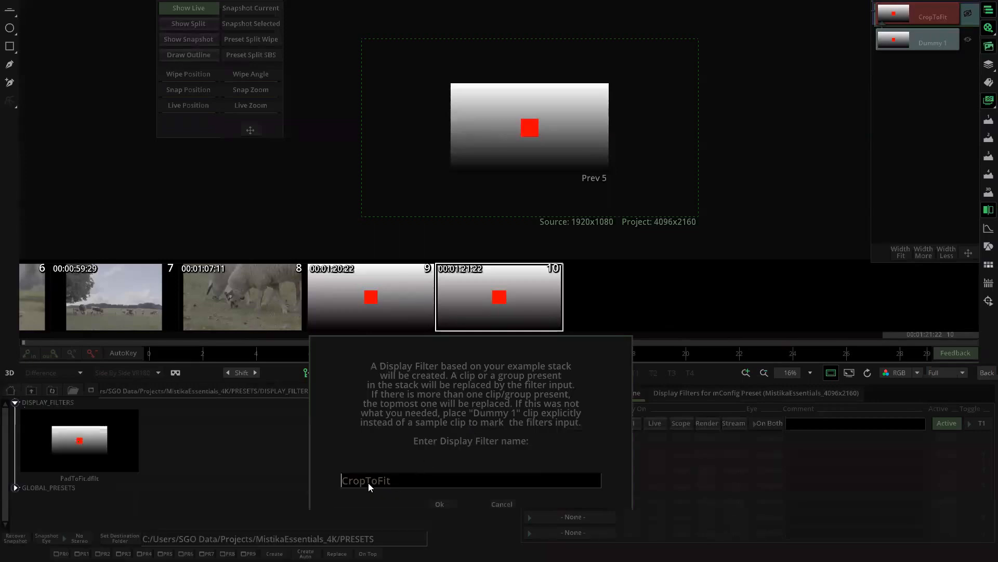
left_click(440, 503)
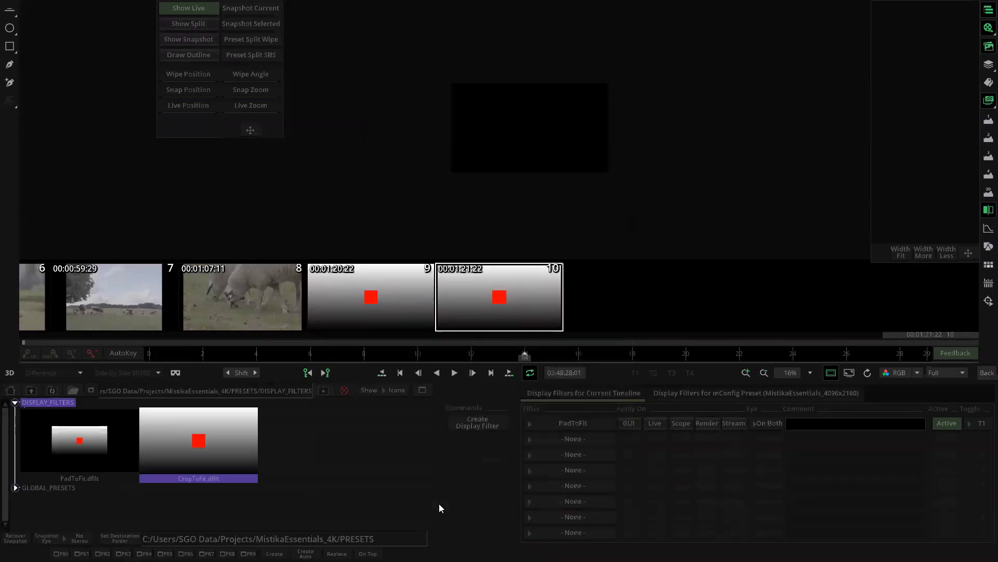
left_click(198, 444)
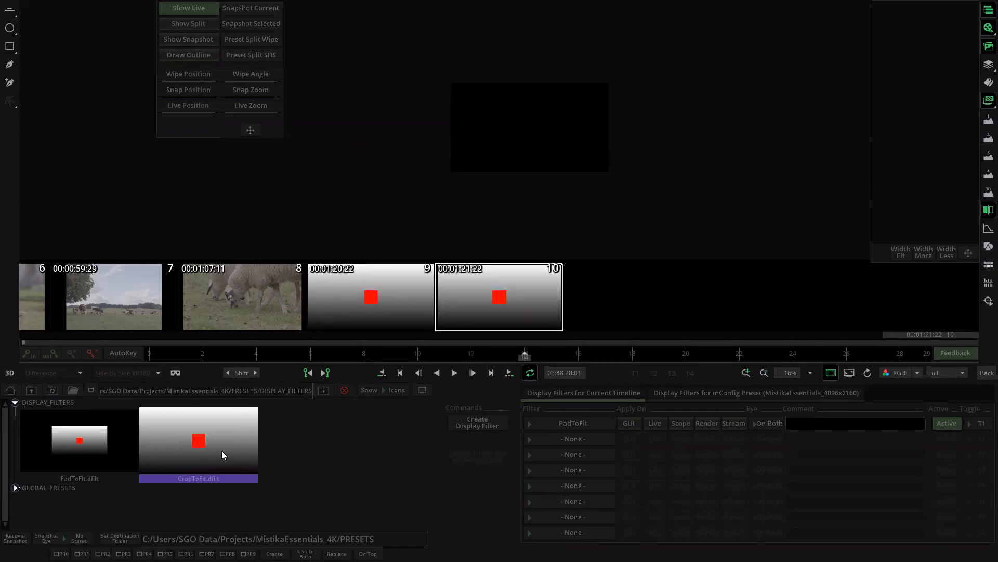
left_click(63, 456)
left_click(218, 434)
left_click(72, 452)
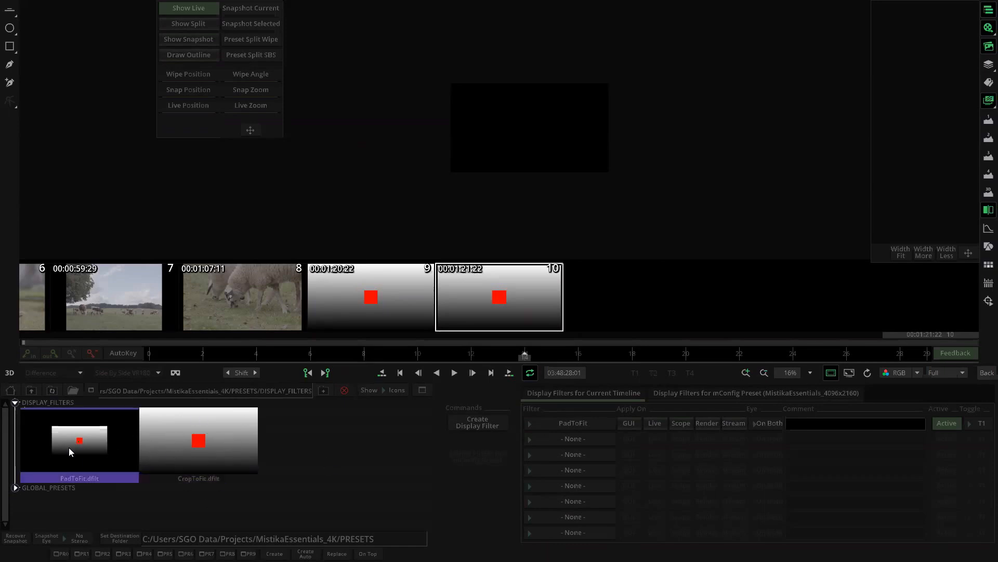
left_click(205, 444)
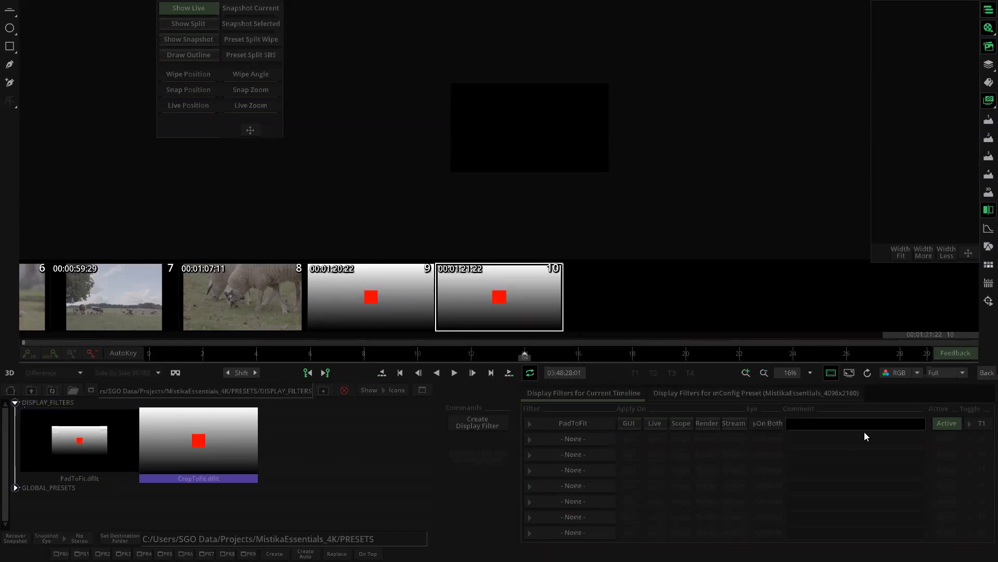
Clone the CropToFit and Dummy 1 stack directly after the original on the timeline and open the clone for effect editing.
left_click(987, 372)
left_click(662, 214)
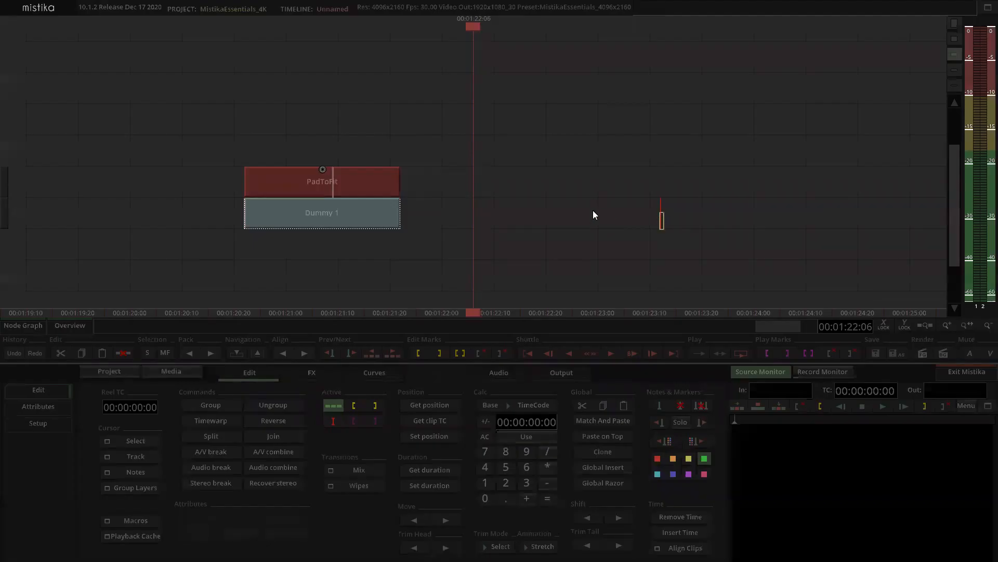
key("ctrl+v")
left_click(574, 152)
scroll(572, 147, "down", 2)
left_click_drag(556, 121, 475, 126)
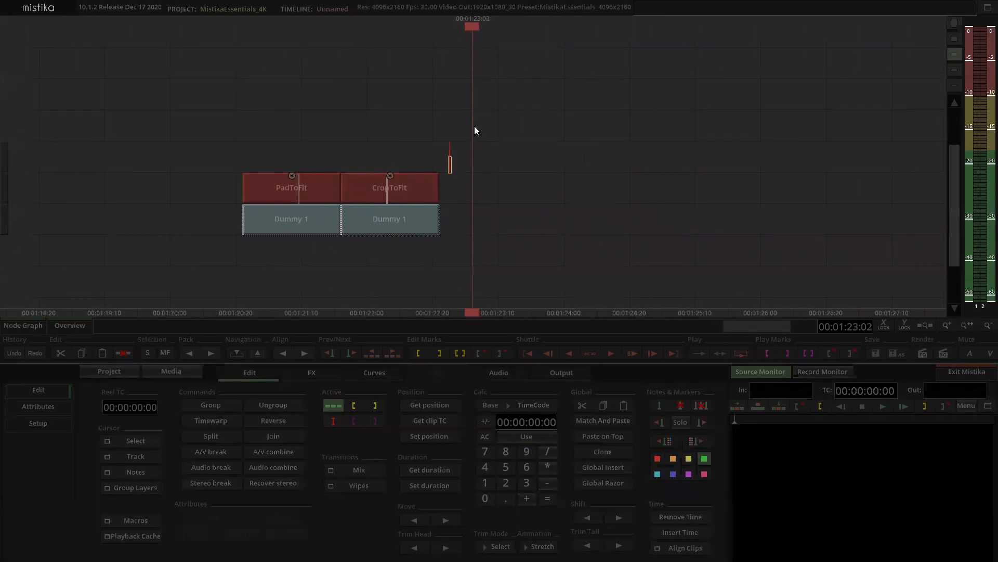
mouse_move(387, 252)
left_mouse_down()
mouse_move(408, 187)
mouse_move(391, 185)
mouse_move(526, 212)
mouse_move(482, 178)
mouse_move(493, 186)
left_mouse_up()
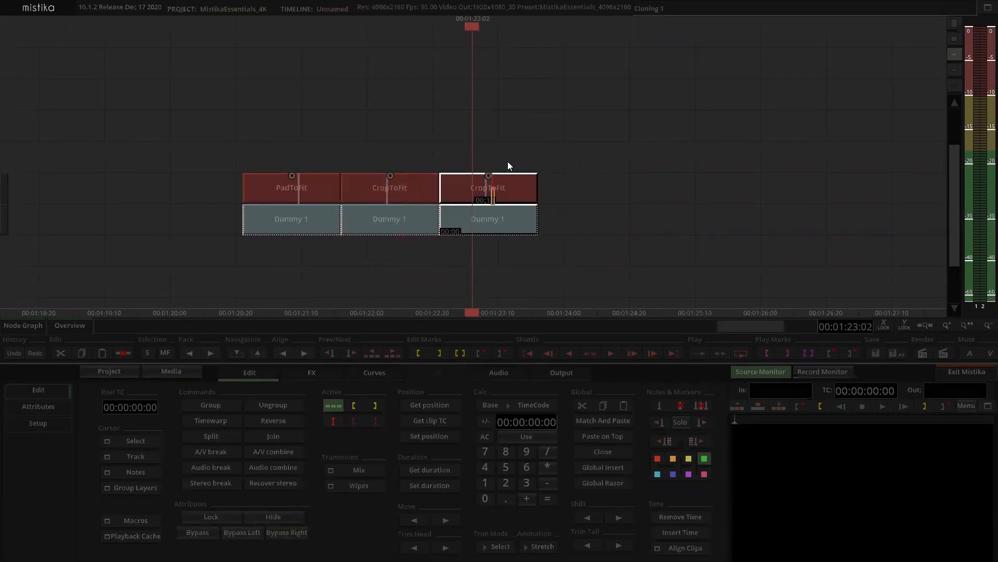
scroll(514, 151, "up", 2)
double_click(500, 189)
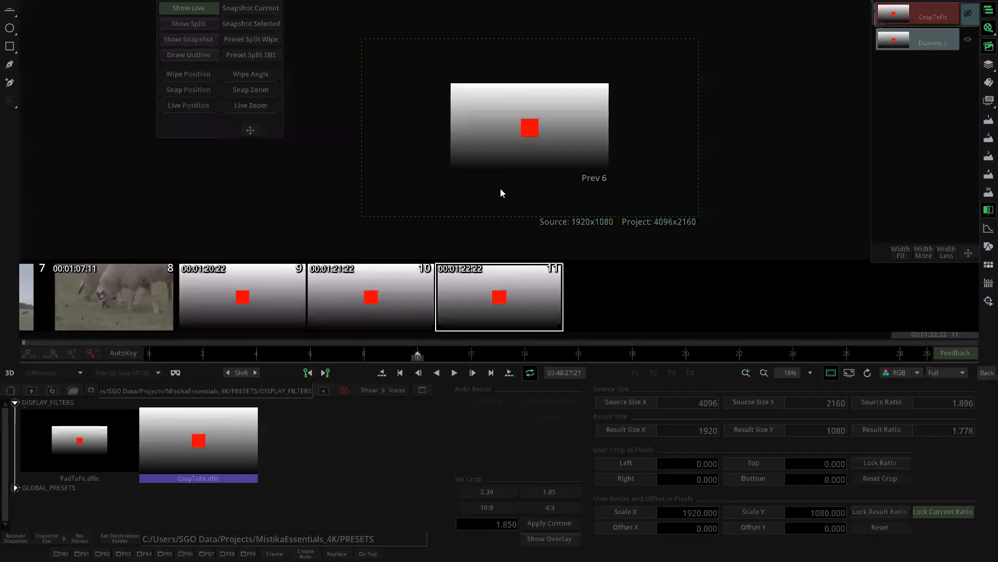
Set the cloned framing effect's fit mode to 1:1 pixels, centre crop/pad.
left_click(988, 47)
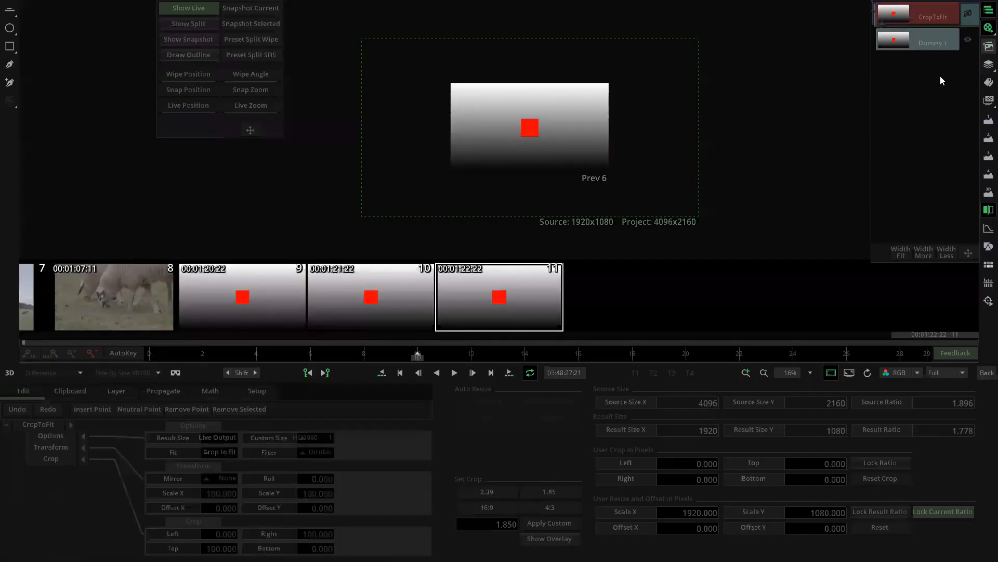
left_click(224, 453)
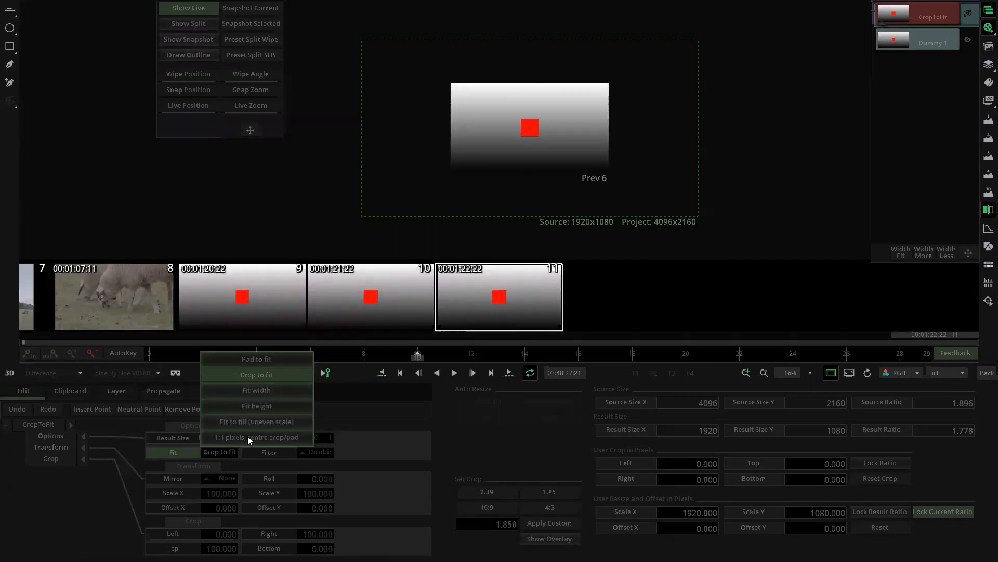
left_click(247, 438)
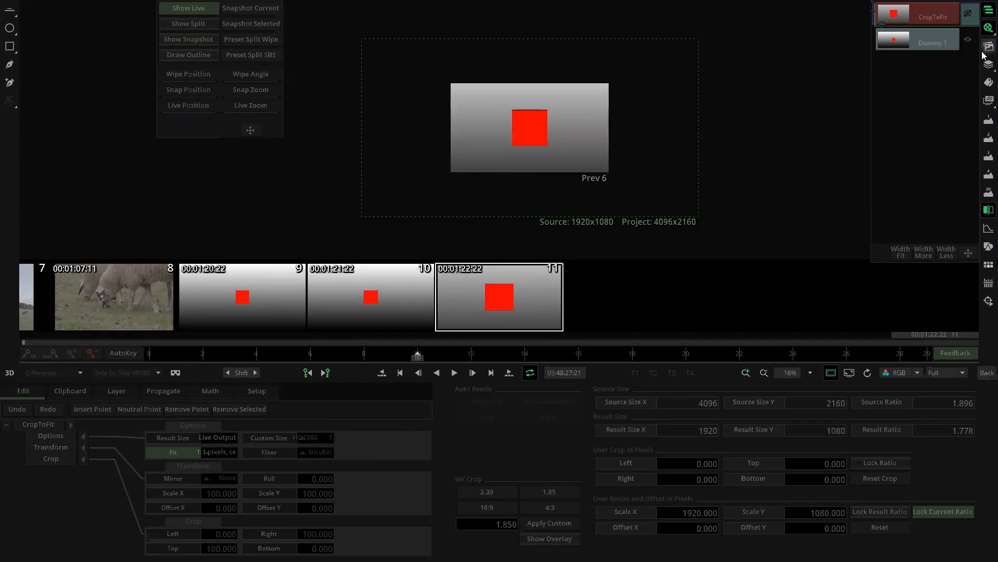
Create a display filter named CenterCropOutput from the 1:1 pixels framing stack.
left_click(983, 106)
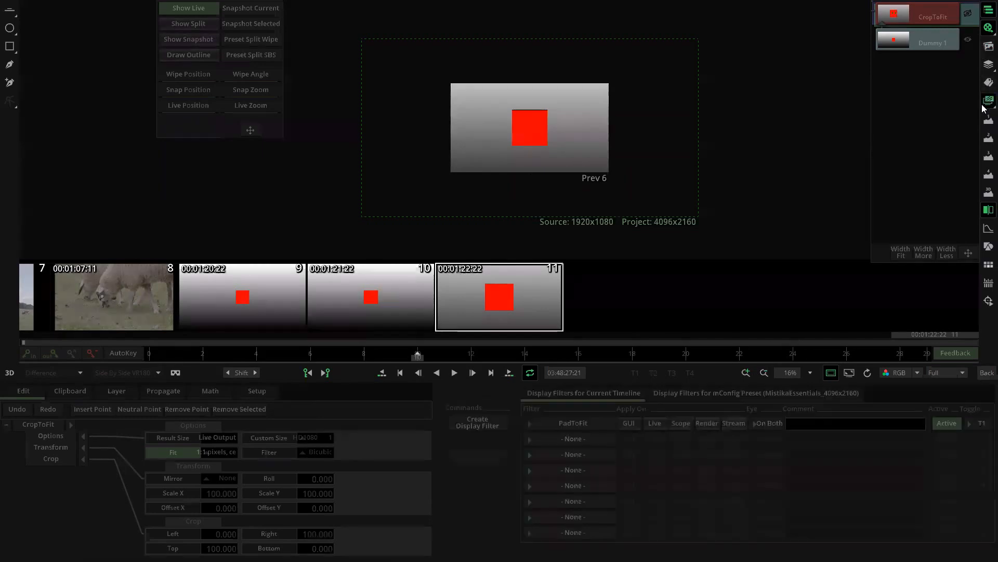
left_click(488, 423)
key("Right")
key("Right")
key("Right")
key("Right")
key("Right")
key("Right")
key("Right")
key("Right")
key("BackSpace")
key("BackSpace")
key("BackSpace")
key("BackSpace")
key("BackSpace")
key("BackSpace")
key("BackSpace")
key("BackSpace")
key("BackSpace")
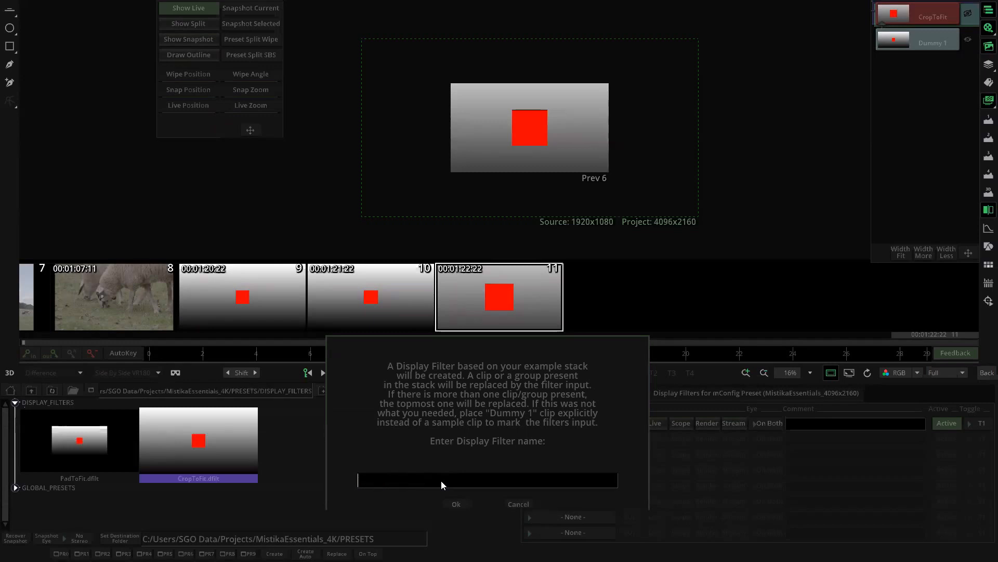
type("CenterCropOutput")
left_click(456, 504)
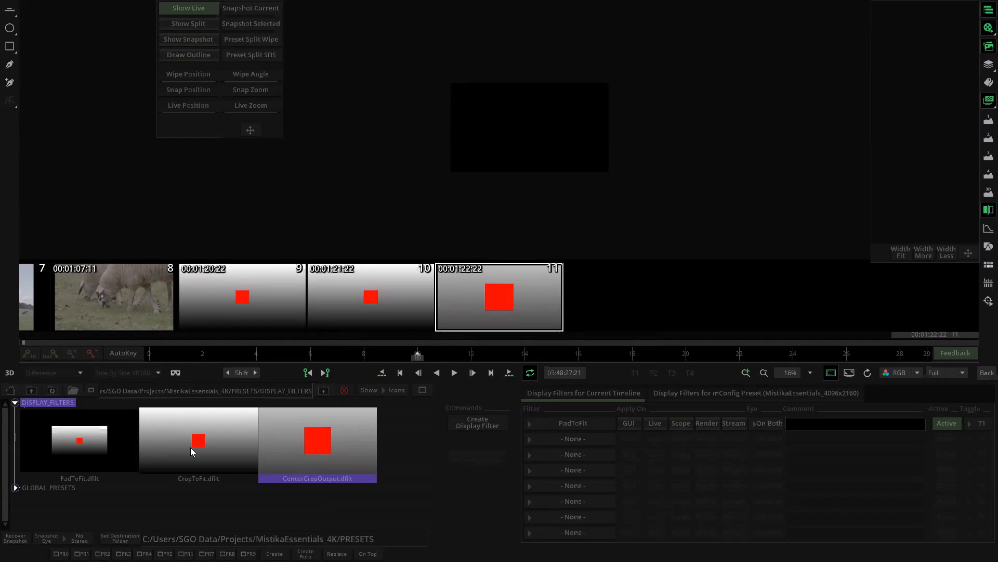
left_click(109, 435)
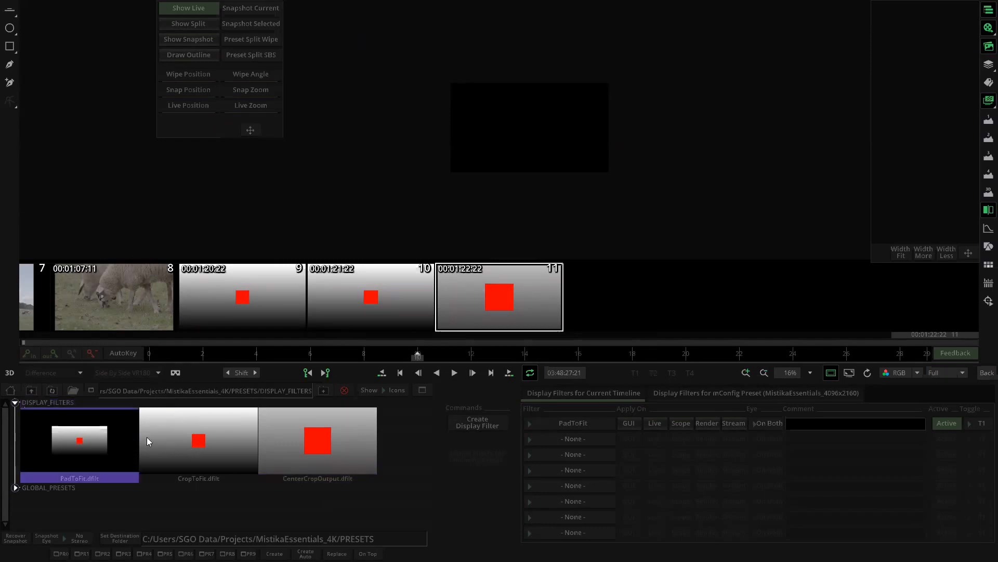
left_click(178, 436)
left_click(338, 432)
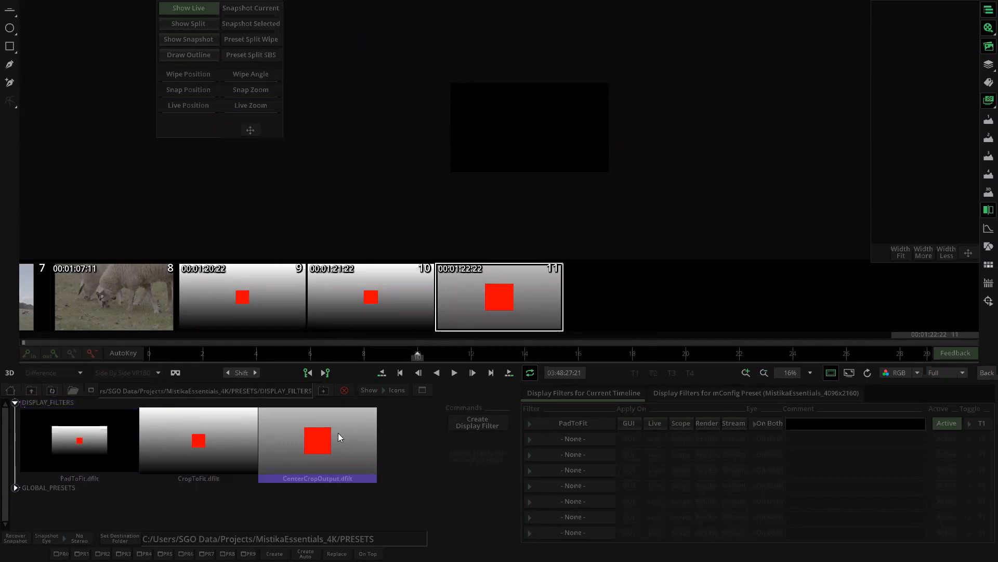
left_click(236, 442)
left_click(49, 433)
left_click(197, 434)
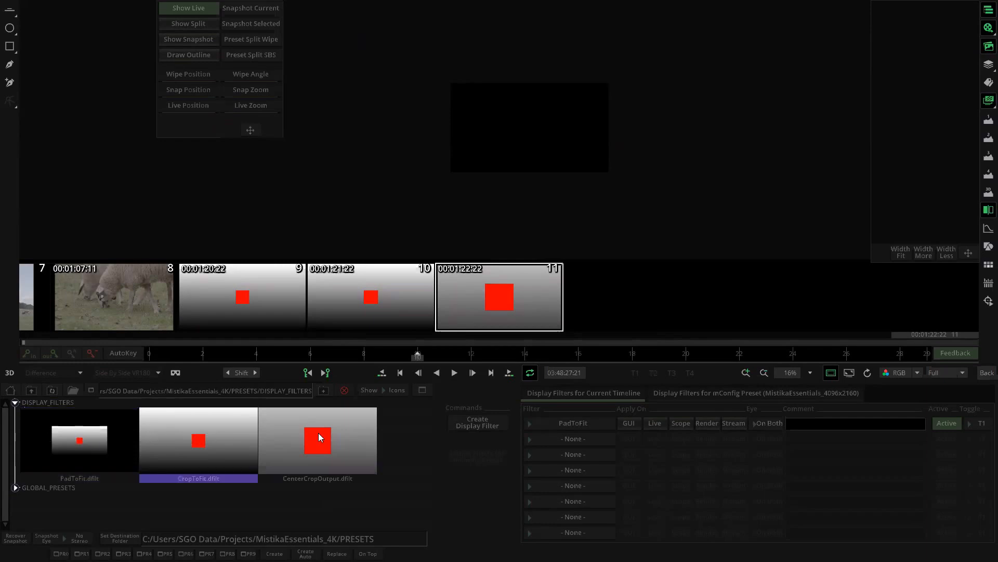
left_click(372, 435)
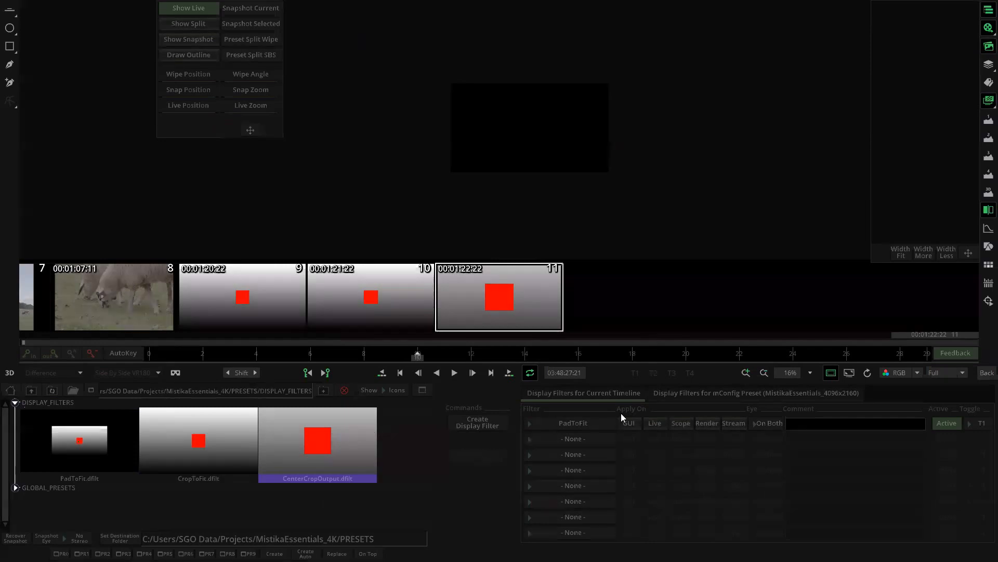
Clone the centre-crop framing stack at the end of the timeline and open the new copy for effect editing.
left_click(985, 374)
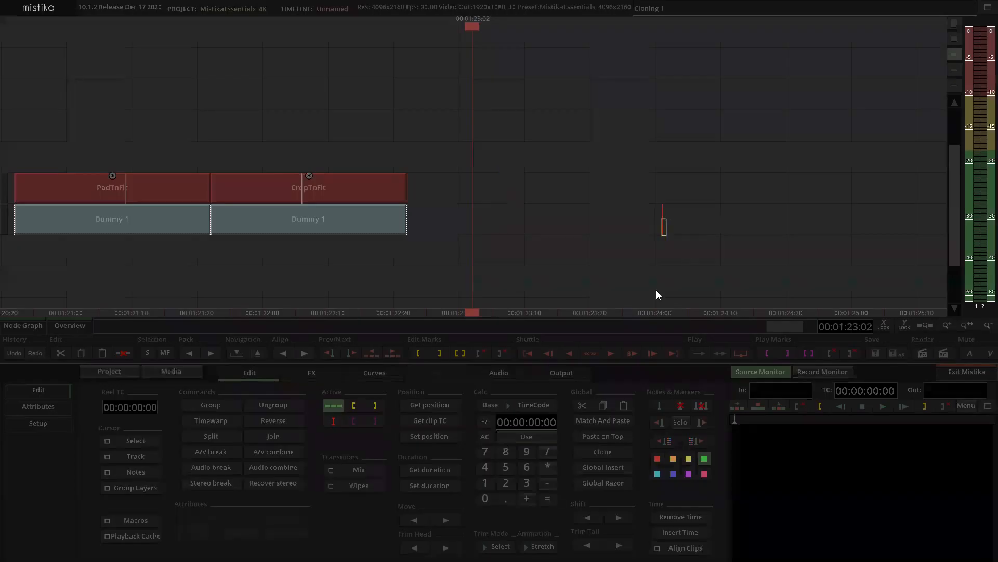
left_click(538, 145)
left_click(530, 182)
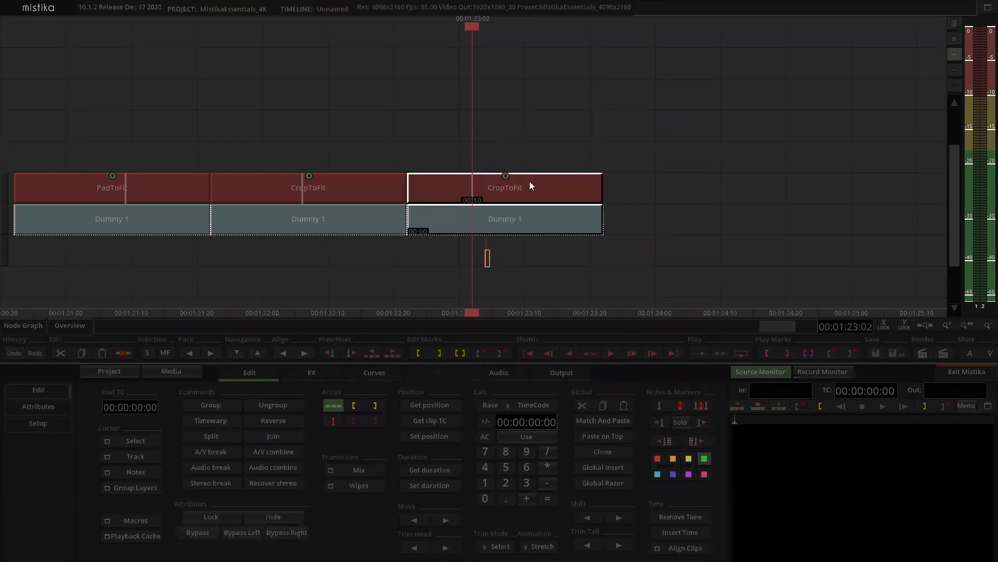
left_click_drag(514, 186, 481, 179)
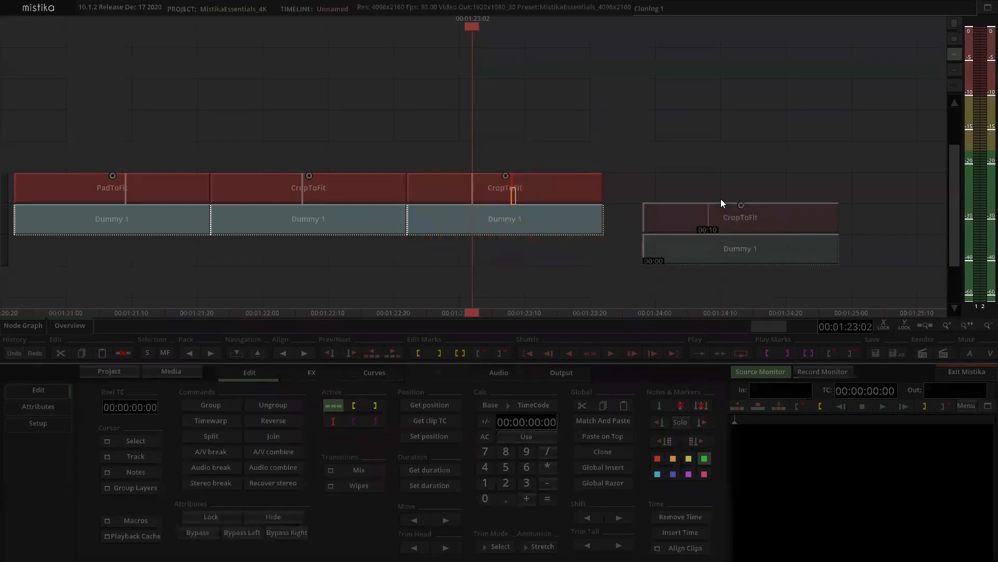
left_click(692, 150)
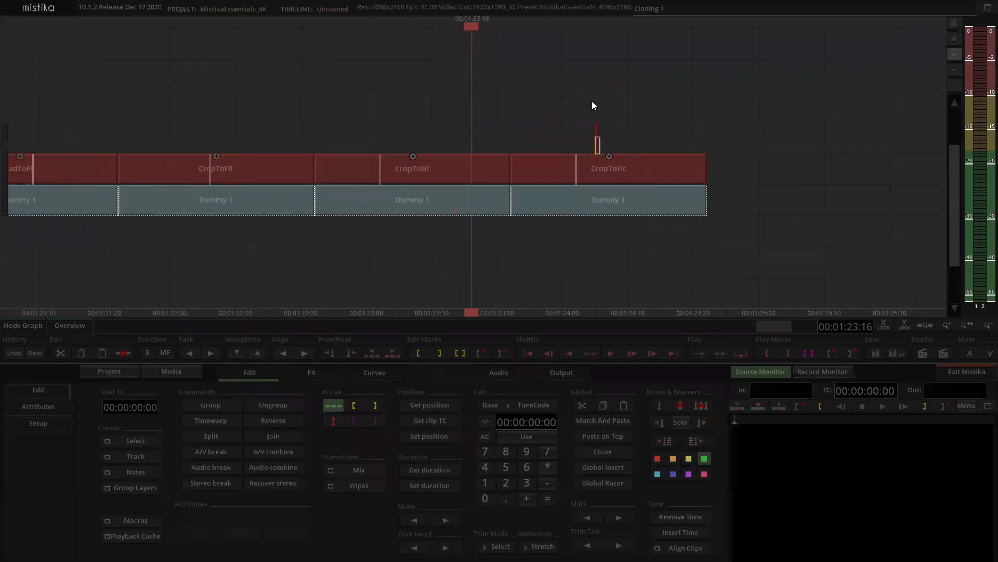
double_click(501, 178)
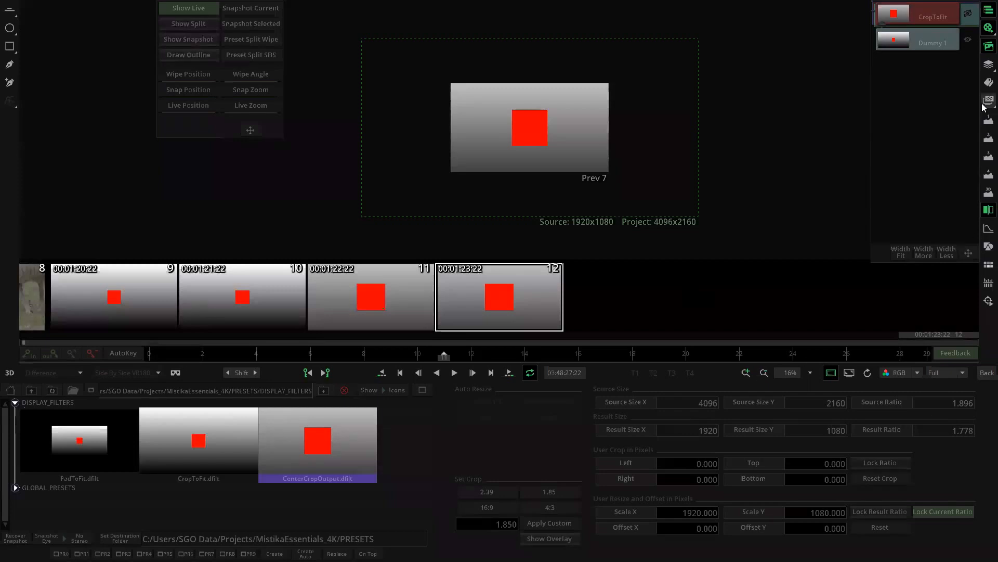
Set the newest framing copy's fit mode to Fit to fill (uneven scale).
left_click(984, 46)
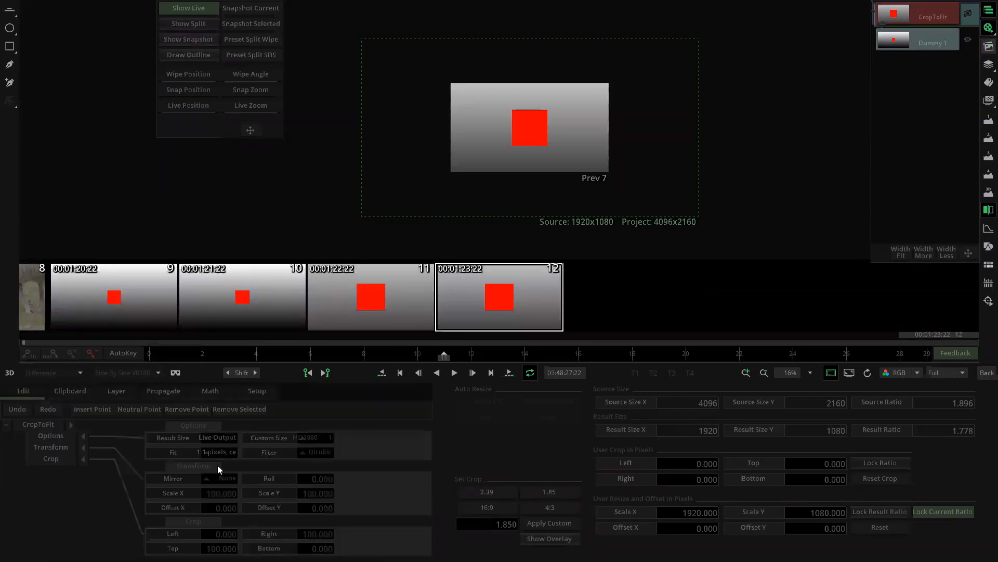
left_click(217, 452)
left_click(238, 420)
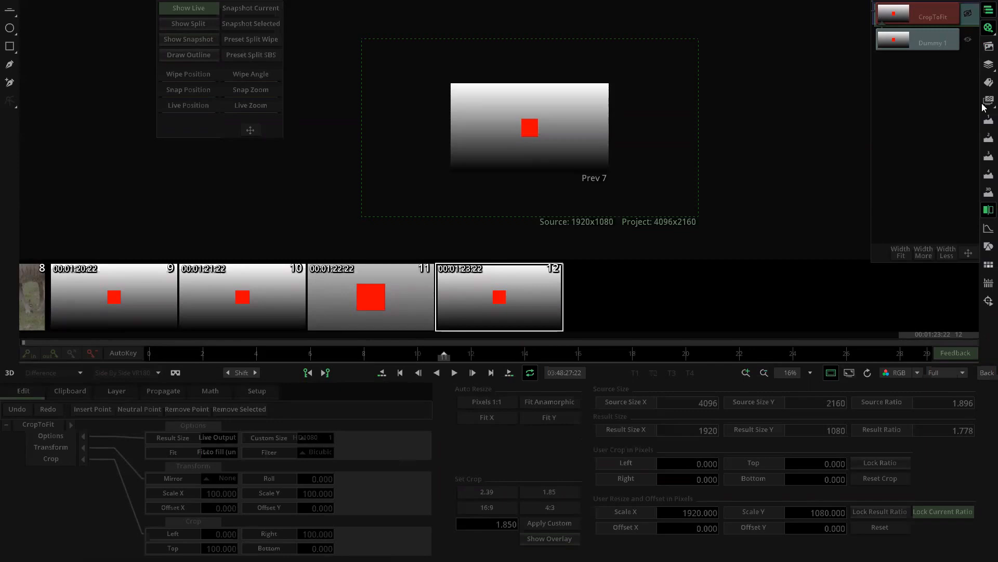
Create a display filter named FitFillOutput from the uneven-scale framing stack.
key("alt+d")
left_click(388, 476)
key("shift+Home")
key("BackSpace")
type("FilFil")
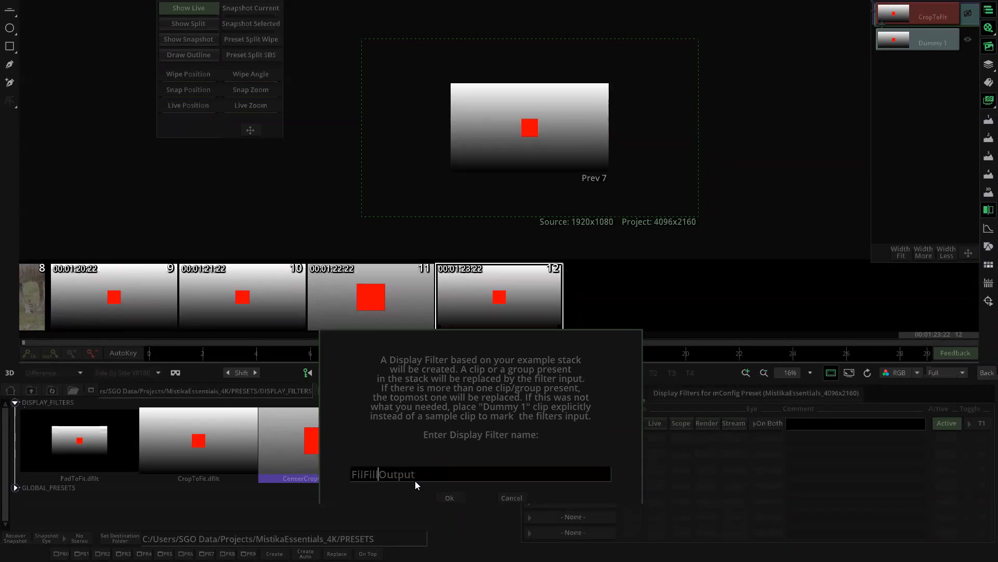
key("BackSpace")
type("t")
left_click(446, 498)
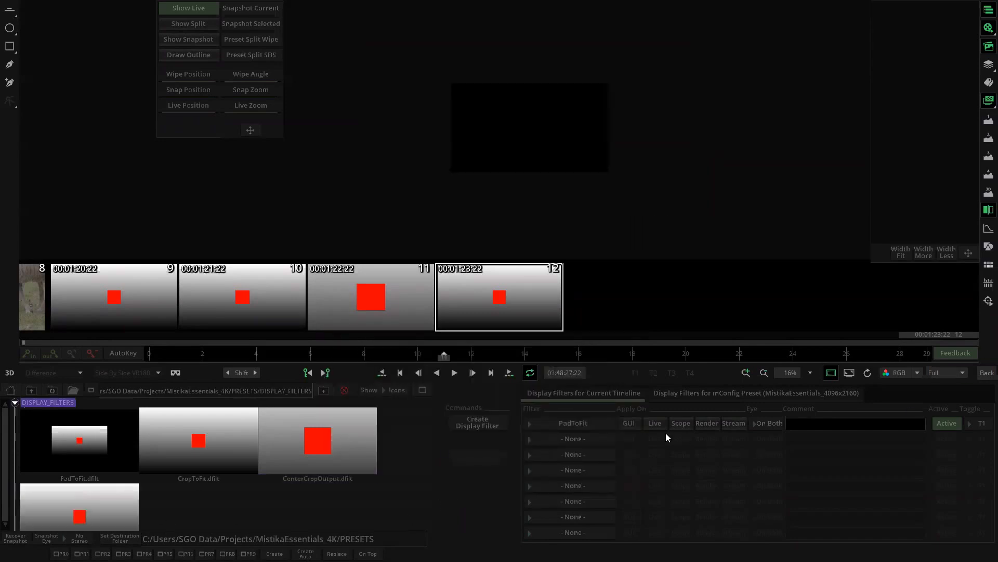
Replace PadToFit with CropToFit in the current timeline's first display filter slot and return to the timeline.
left_click(184, 512)
left_click(585, 423)
left_click(537, 160)
scroll(538, 162, "up", 2)
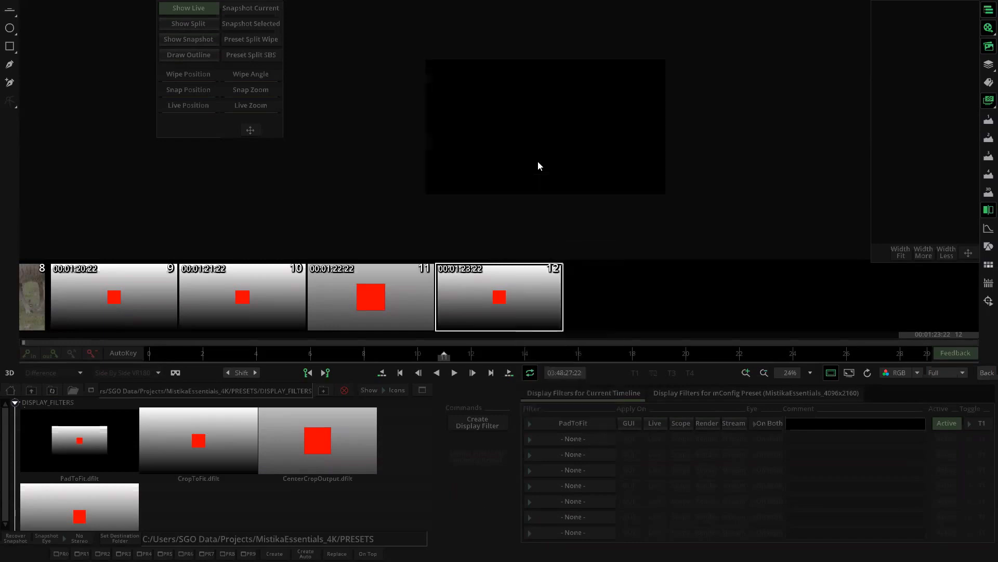
left_click(577, 427)
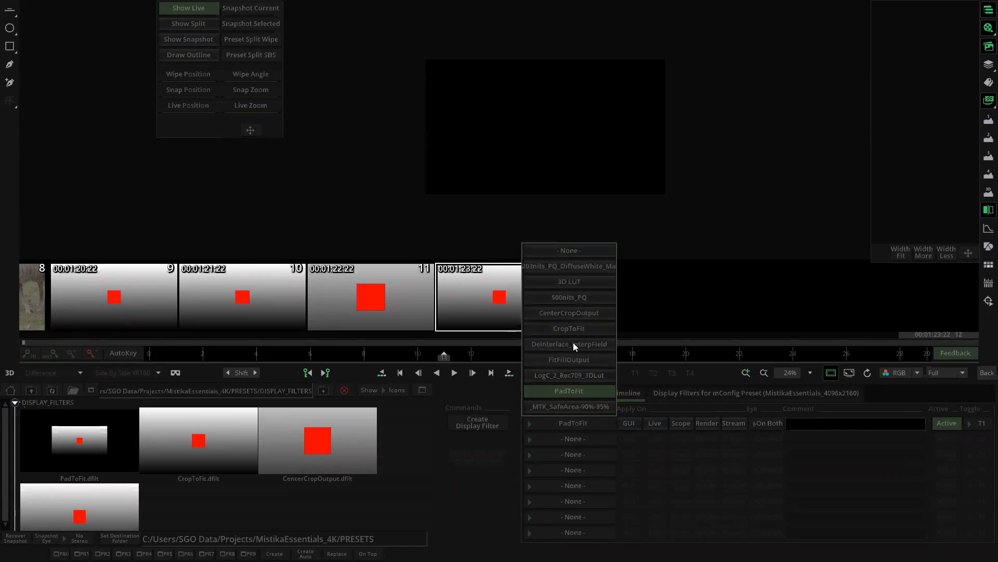
left_click(570, 328)
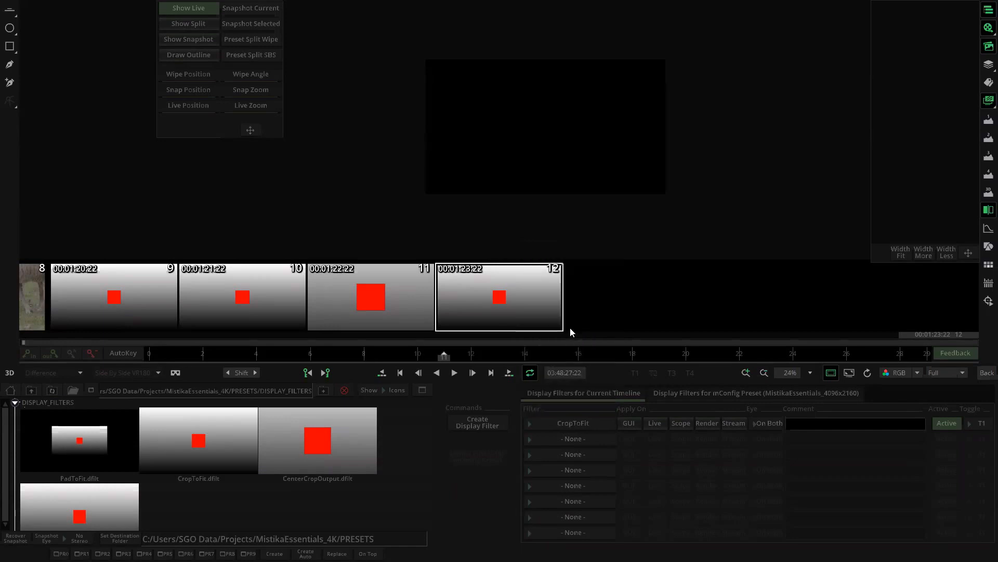
left_click(986, 373)
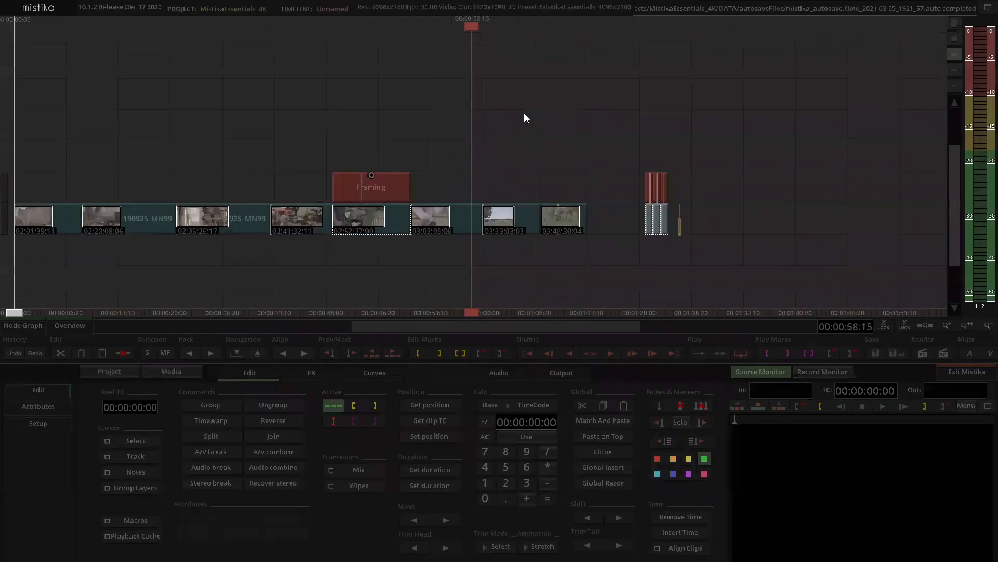
Remove the Framing effect above the fifth clip and open the display filter settings from the rabbit clip.
left_click(406, 184)
double_click(475, 223)
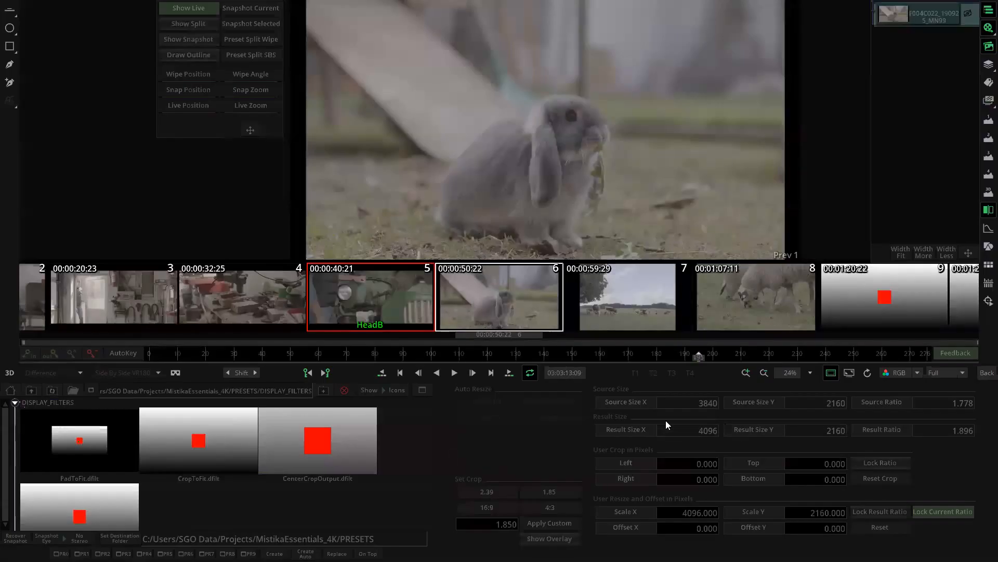
left_click(988, 101)
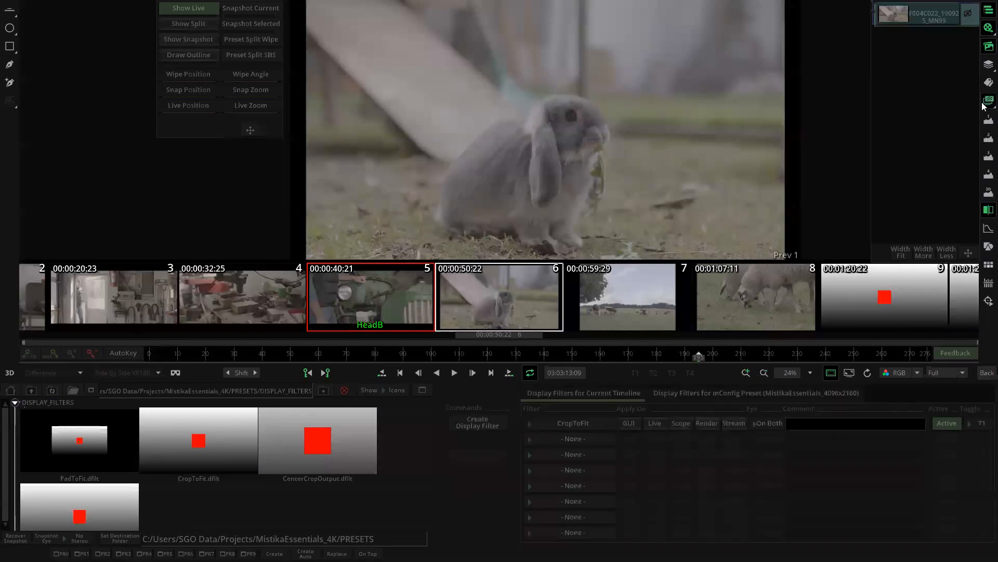
Set the current timeline's first display filter to PadToFit and apply it on Live and GUI.
left_click(576, 424)
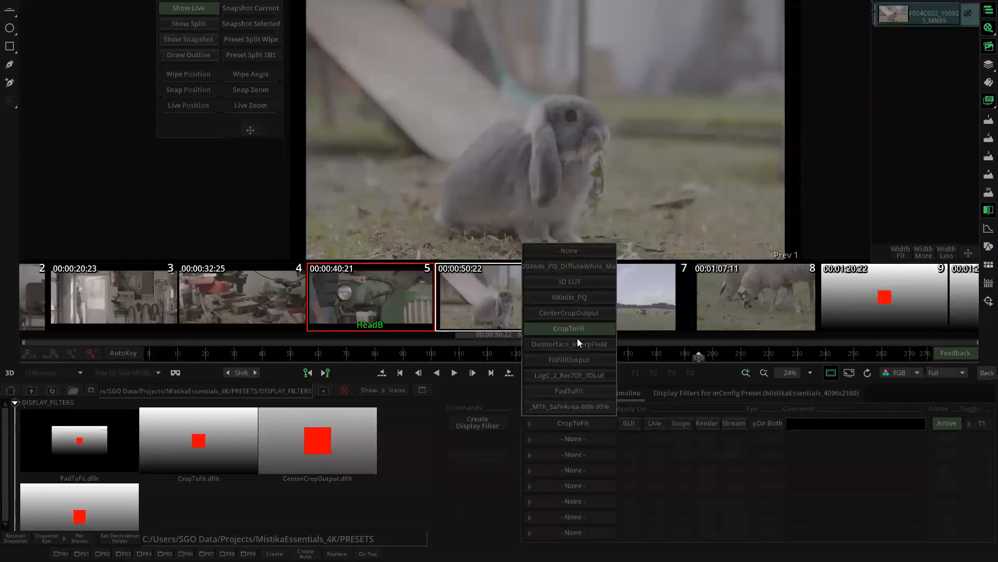
left_click(577, 390)
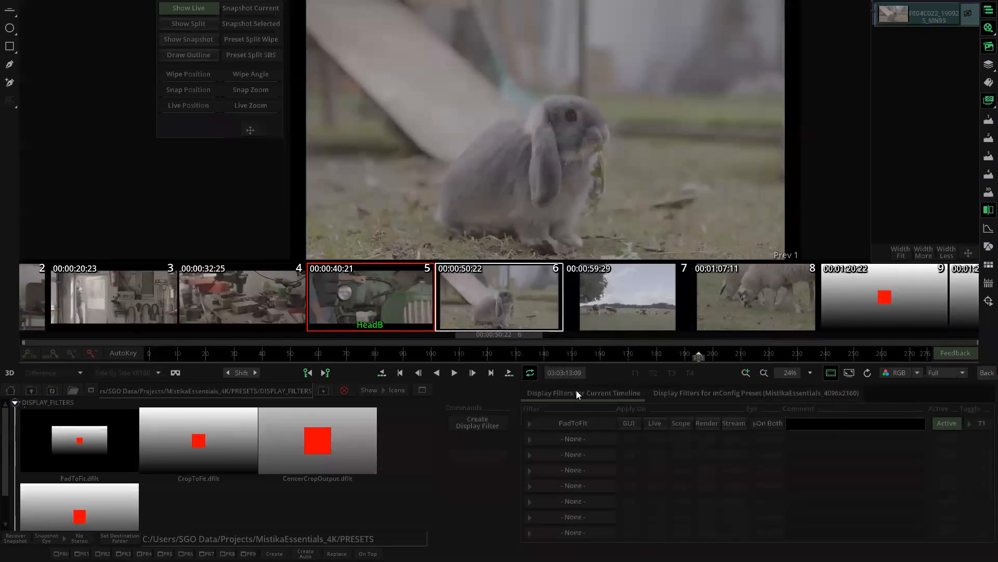
left_click(653, 423)
left_click(629, 423)
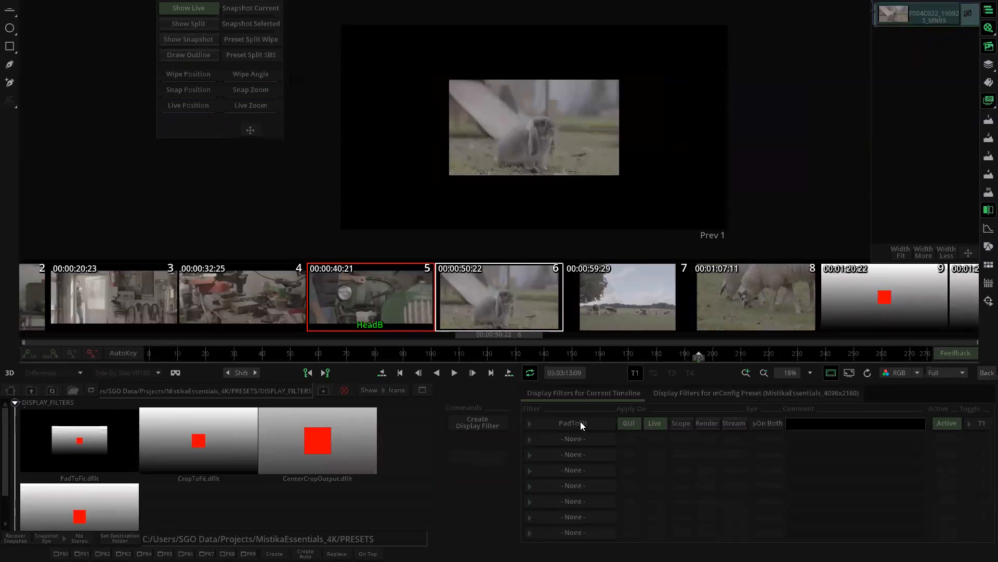
Switch the first display filter through CropToFit and FitFillOutput to compare them, ending on CenterCropOutput.
left_click(580, 421)
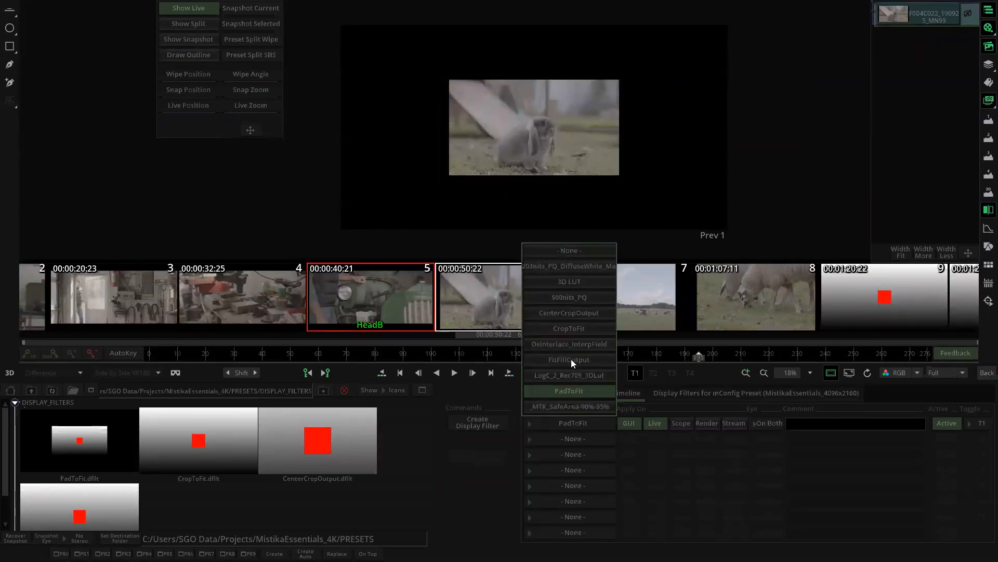
left_click(572, 331)
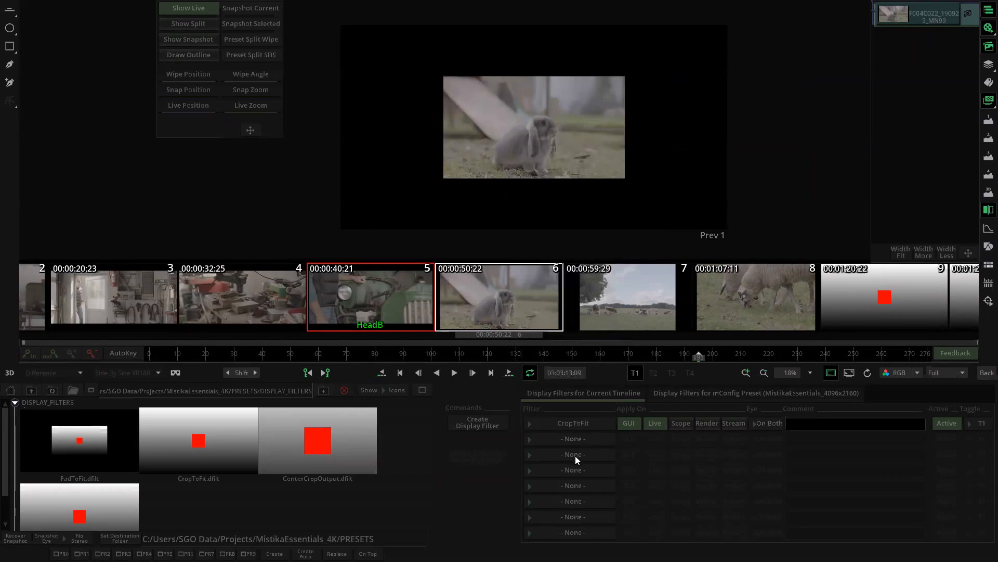
left_click(572, 424)
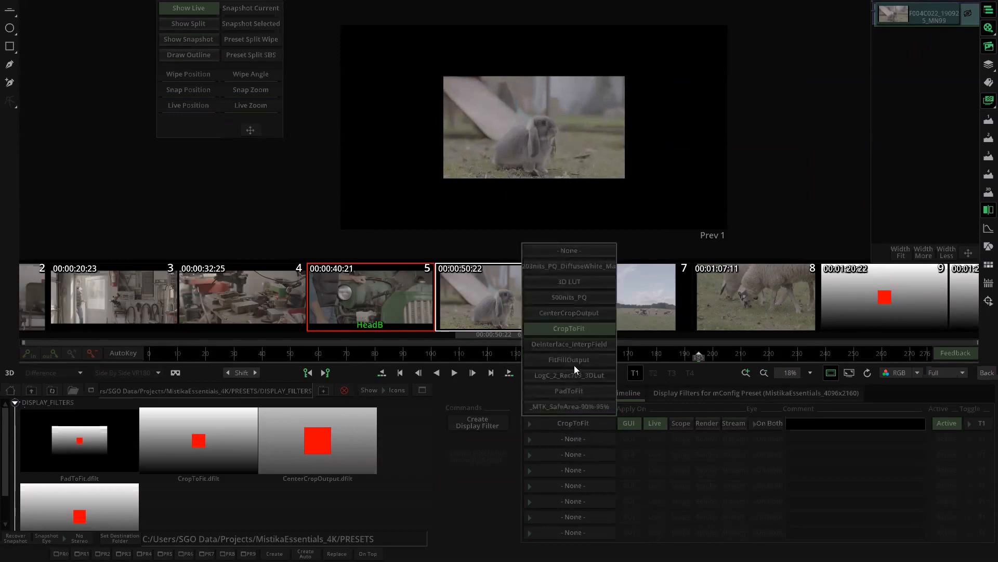
left_click(572, 360)
left_click(577, 423)
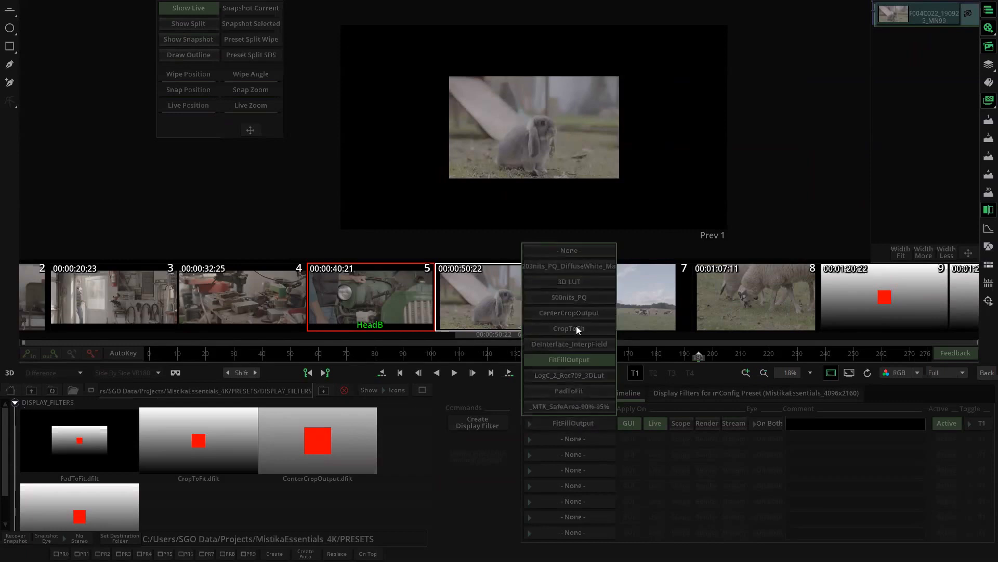
left_click(571, 313)
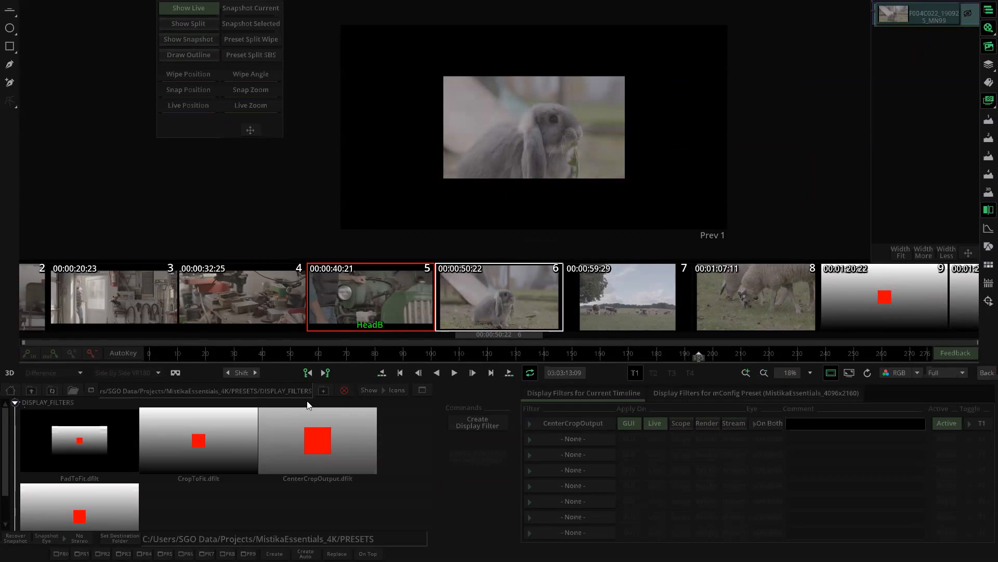
Take CenterCropOutput off the GUI, toggle its Render target, apply it on Stream and Live, and return to the timeline.
left_click(628, 424)
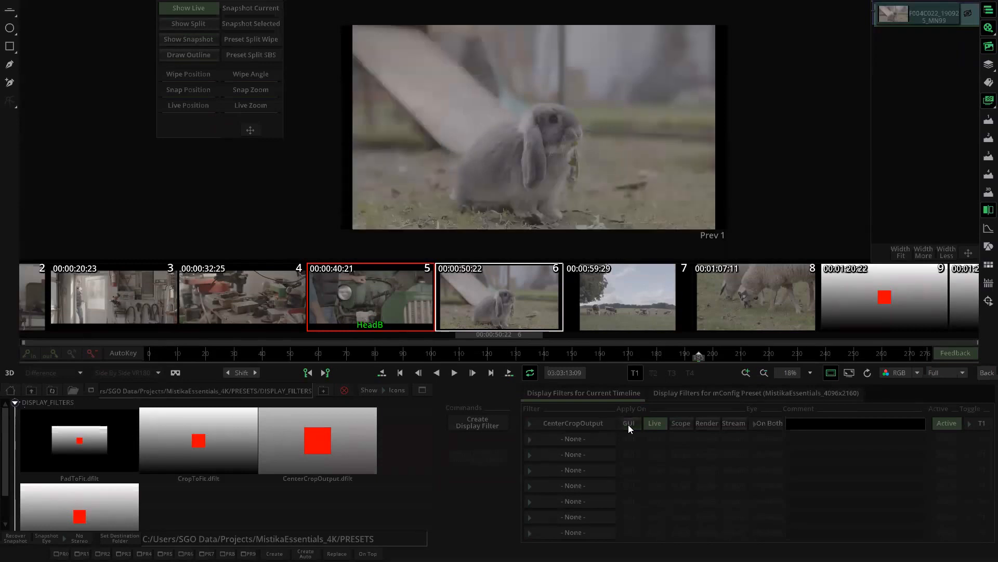
left_click(657, 423)
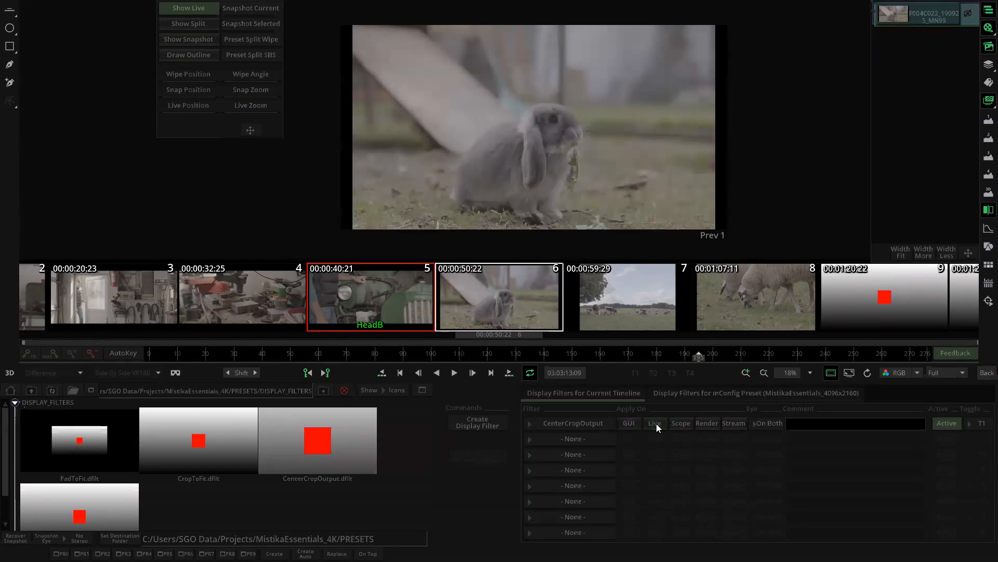
left_click(702, 423)
left_click(709, 424)
left_click(723, 422)
left_click(655, 424)
left_click(984, 372)
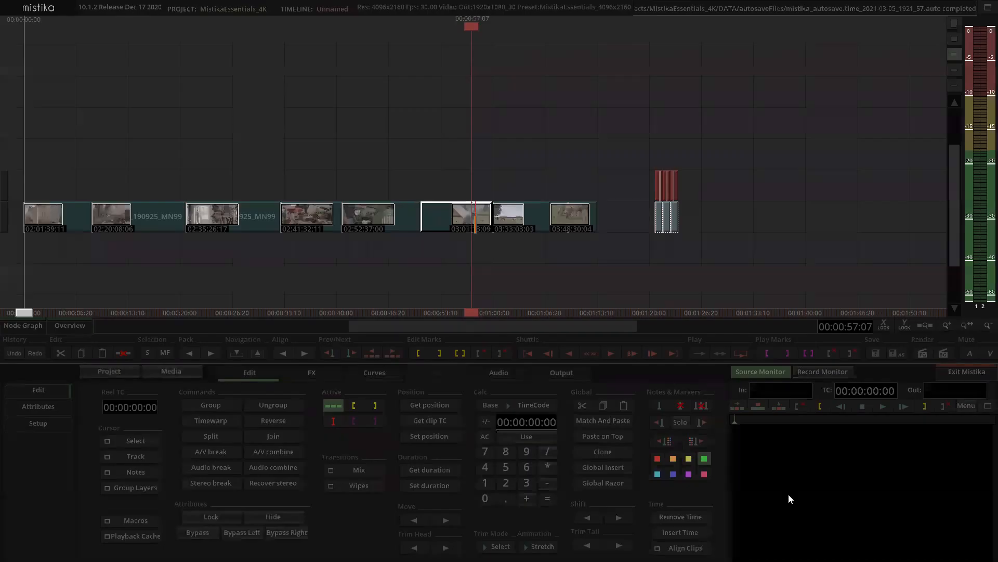
Reopen the rabbit clip to review the current timeline's display filter setup, and return to the timeline.
left_click(564, 160)
scroll(564, 160, "down", 3)
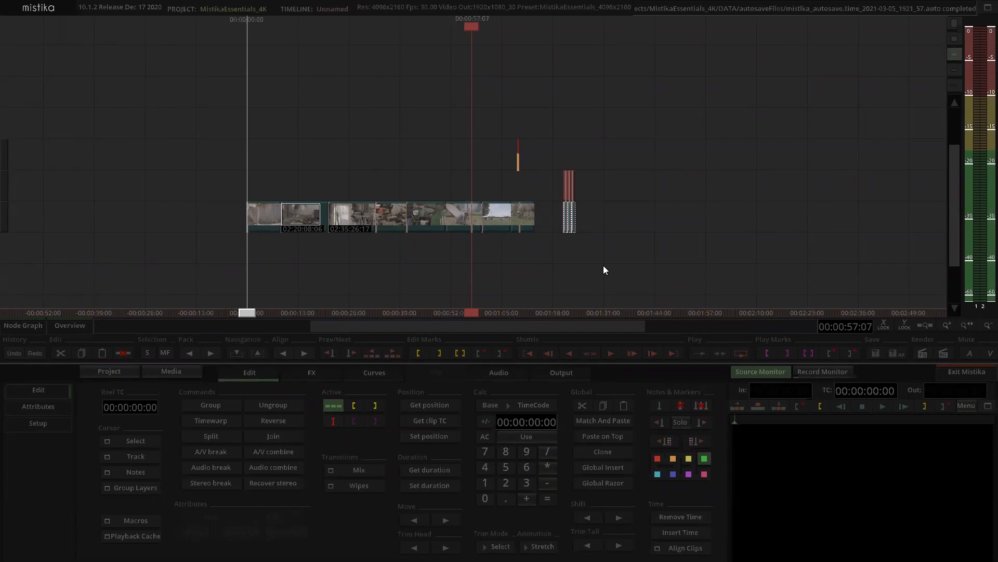
scroll(490, 163, "up", 2)
left_click(490, 207)
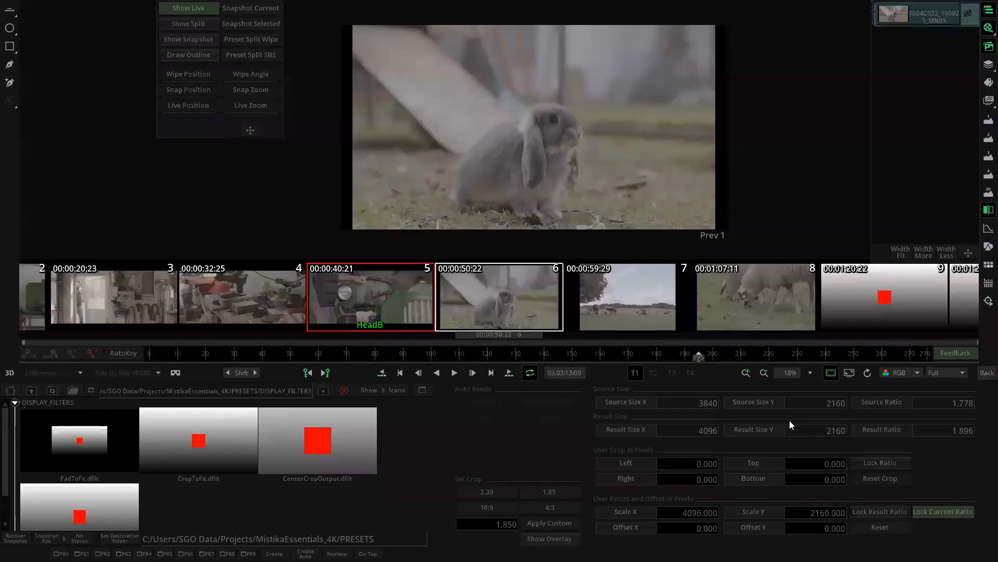
left_click(988, 100)
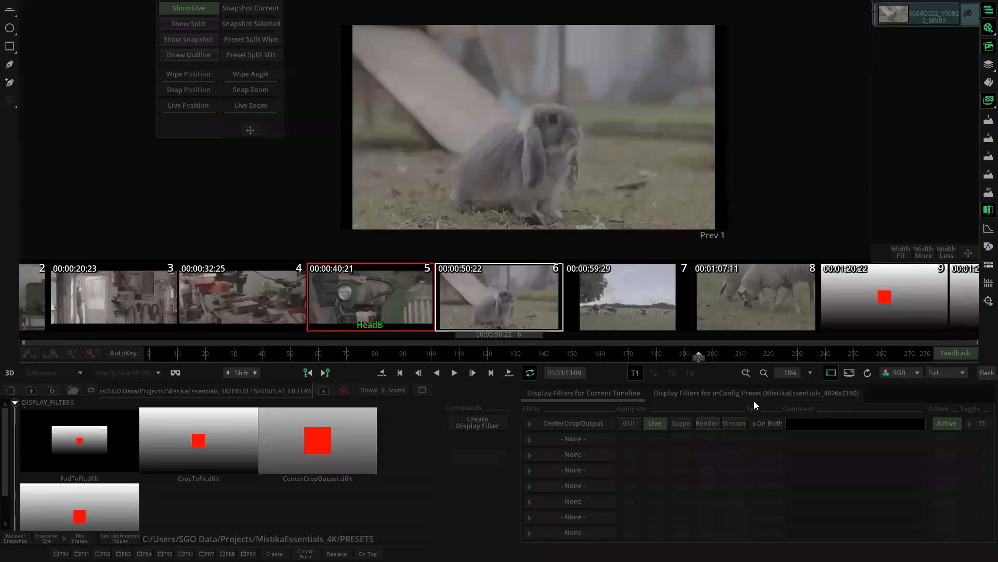
left_click(987, 372)
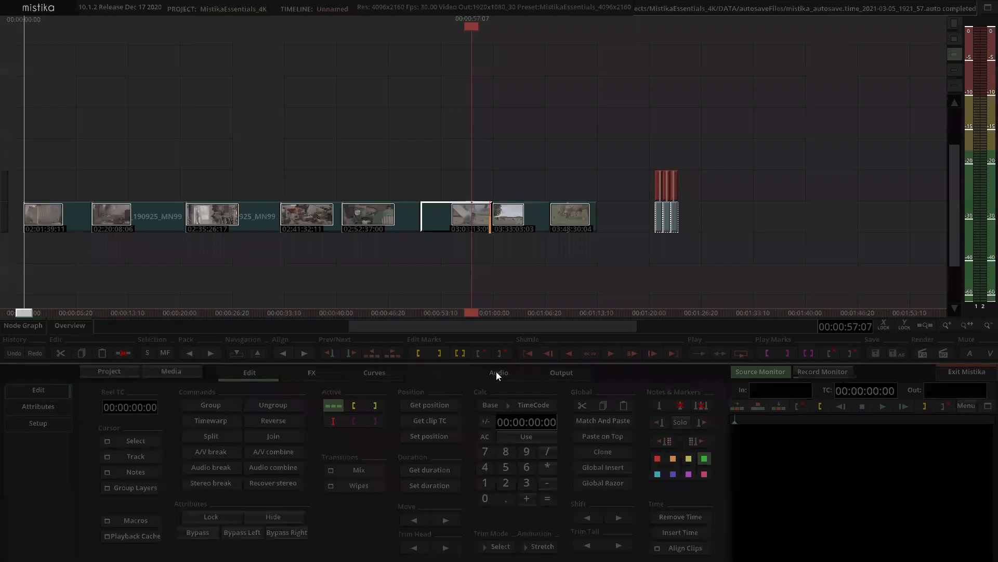
Try scaling the render output to 1920 x 1080 in the video setup, switch scaling off and cancel the dialog.
left_click(558, 372)
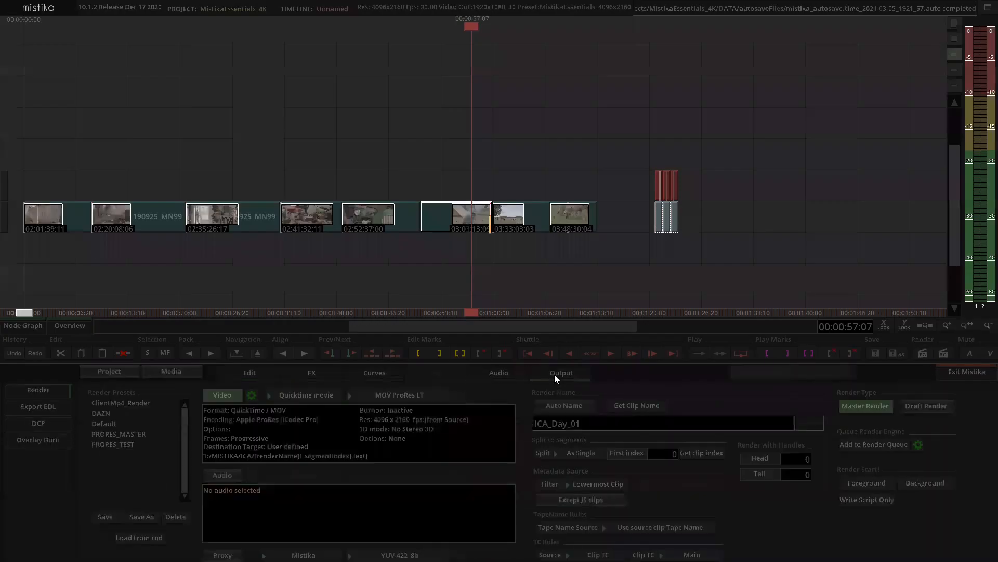
left_click(256, 398)
left_click(168, 301)
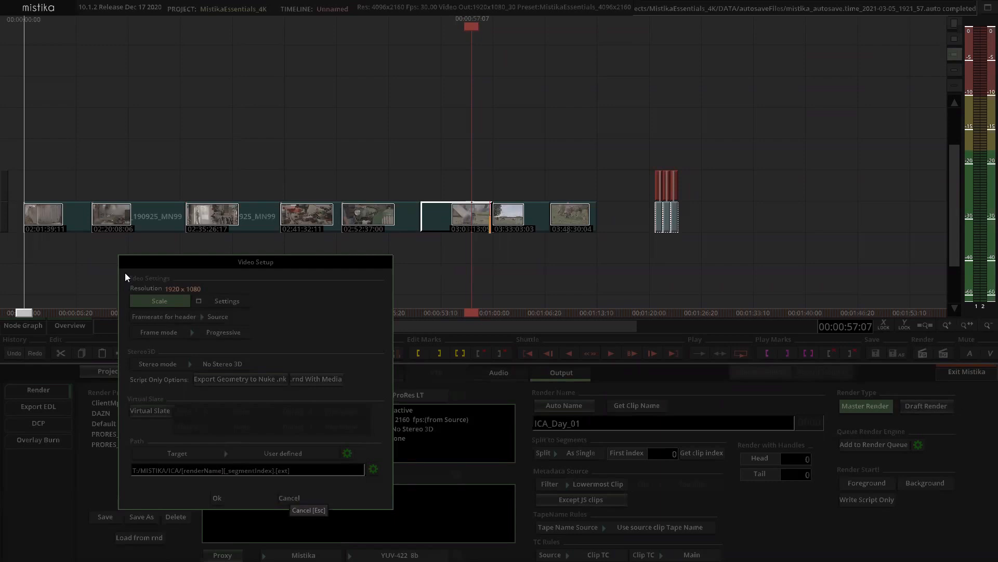
left_click(161, 301)
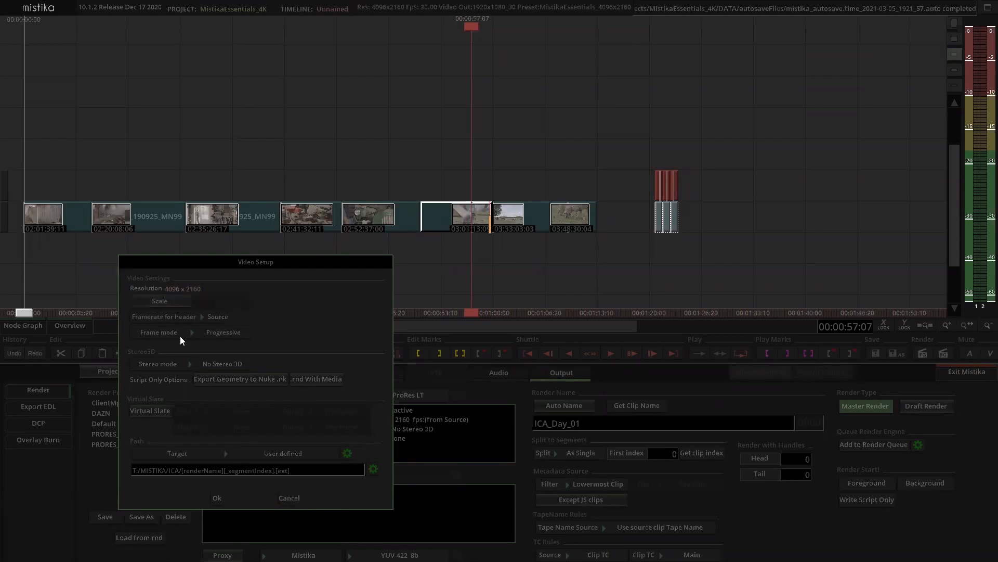
left_click(289, 498)
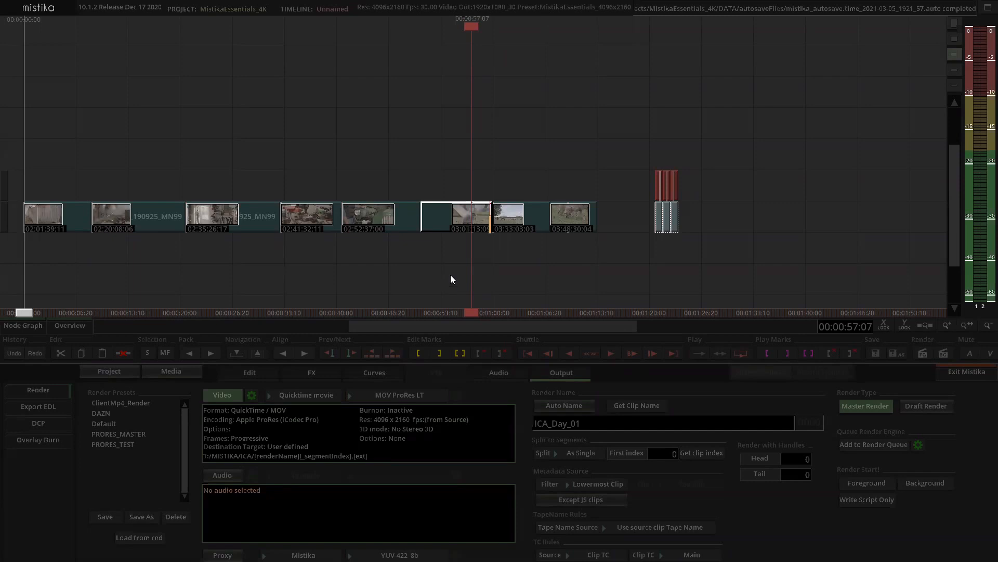
Delete the framing test stacks at the end of the timeline.
scroll(450, 274, "down", 1)
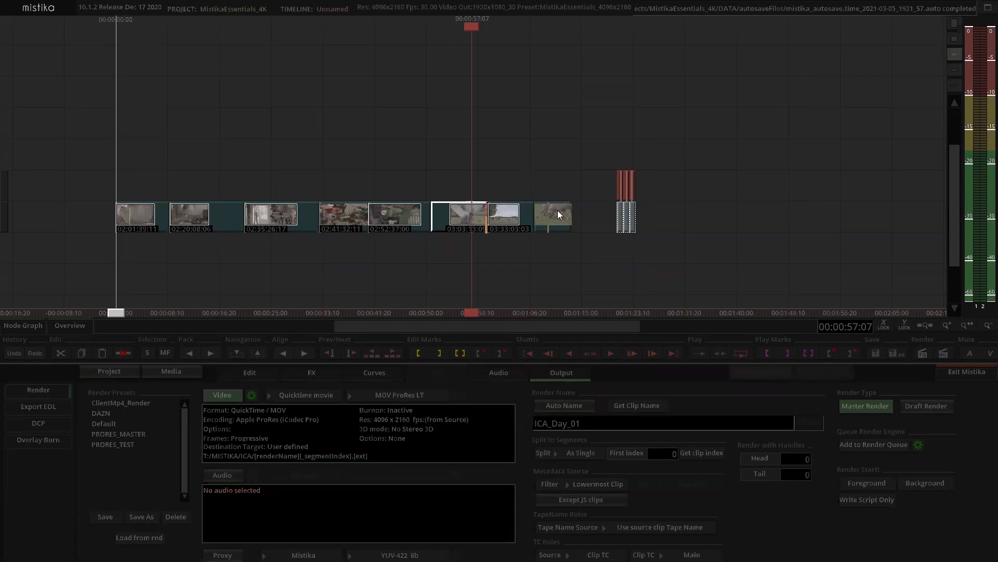
scroll(497, 216, "down", 1)
left_click(432, 162)
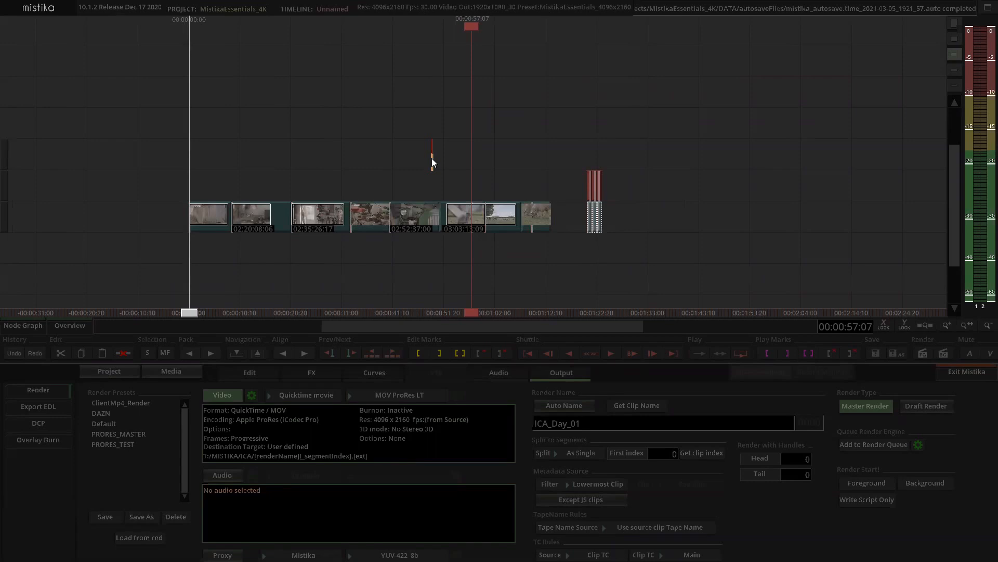
left_click(386, 175)
left_click_drag(389, 142, 588, 150)
left_click(745, 152)
left_click_drag(799, 249, 798, 244)
key("Delete")
Open the first clip for effect editing with its parameters shown, scrub to the vehicle in frame, and return to the timeline.
scroll(507, 150, "up", 4)
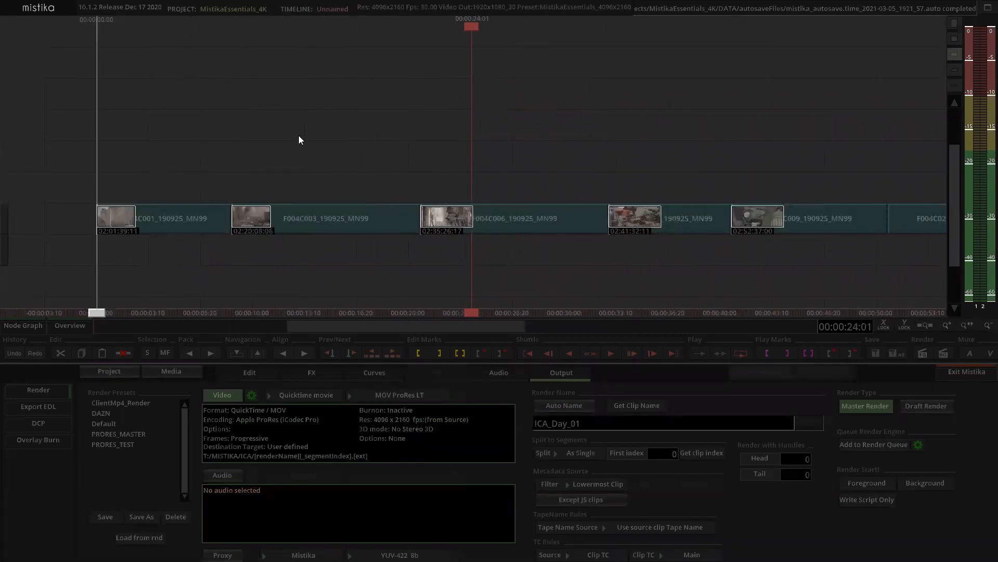
left_click_drag(299, 136, 584, 132)
double_click(442, 223)
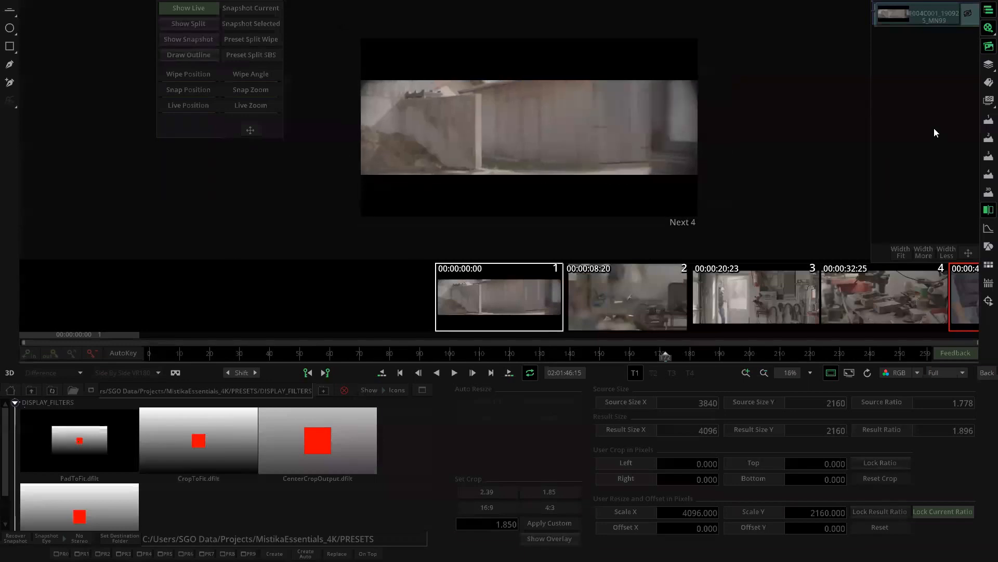
left_click(984, 48)
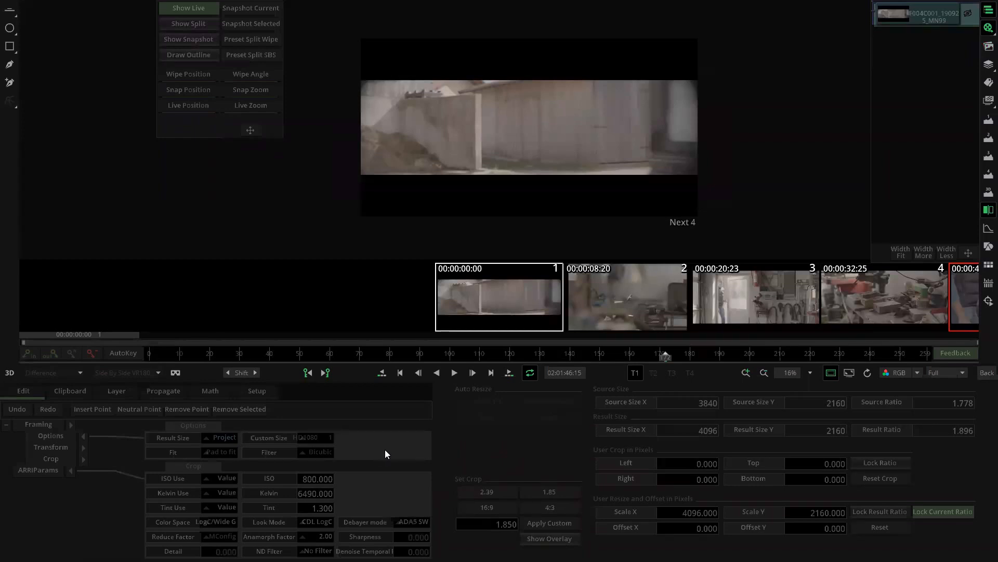
scroll(509, 217, "down", 1)
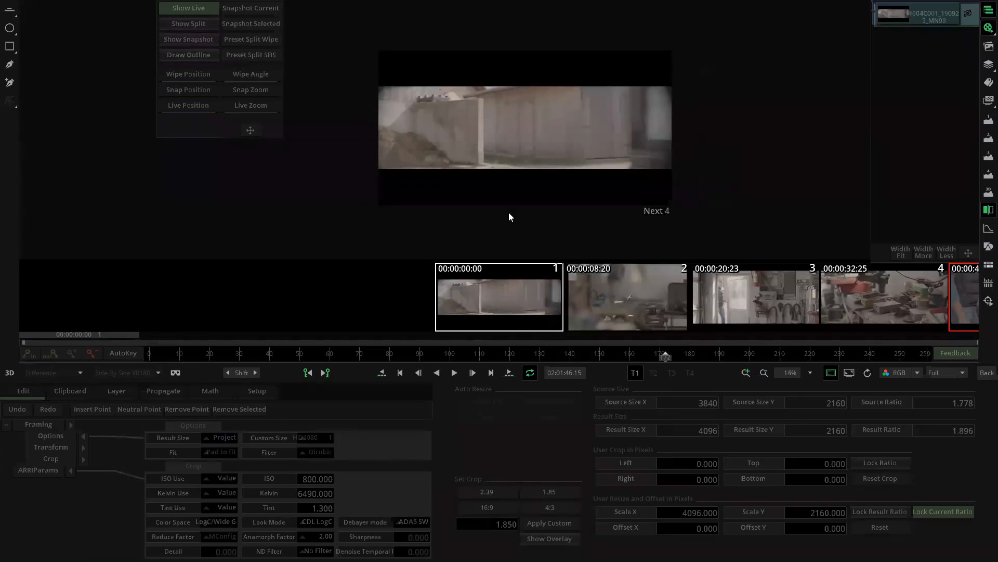
scroll(510, 212, "down", 1)
left_click_drag(179, 354, 544, 379)
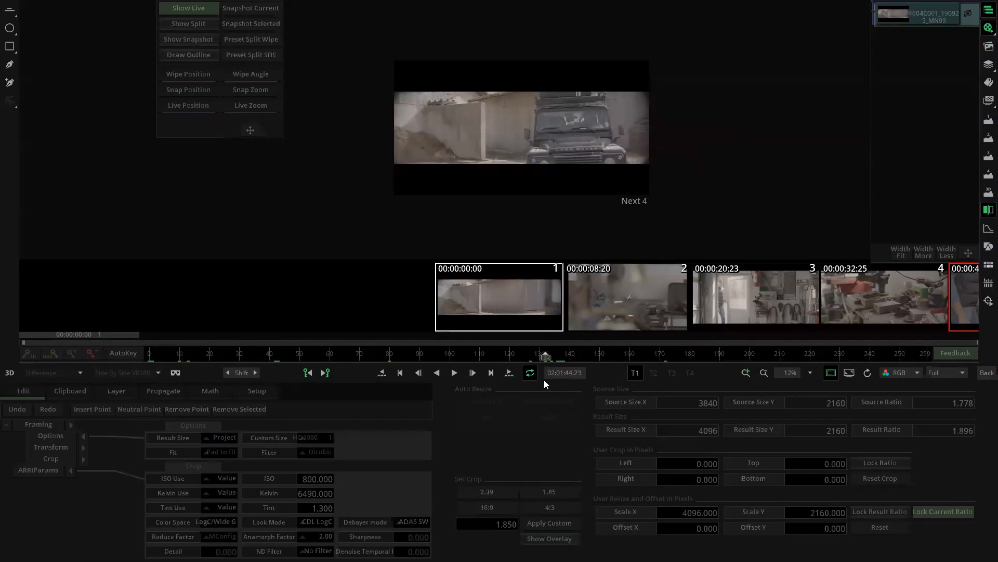
left_click(987, 372)
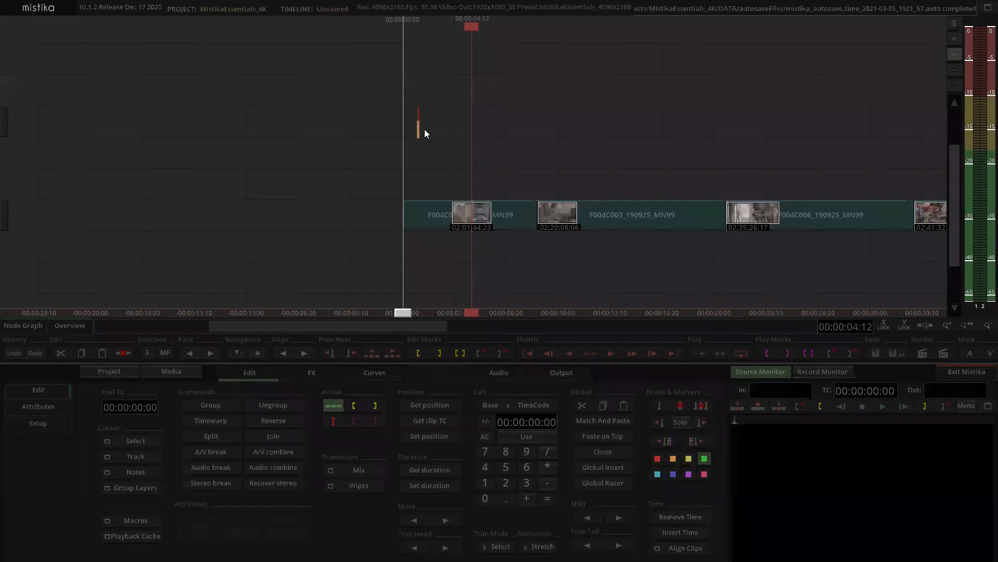
Play the timeline from the first clip and watch the framing in the record monitor.
key("space")
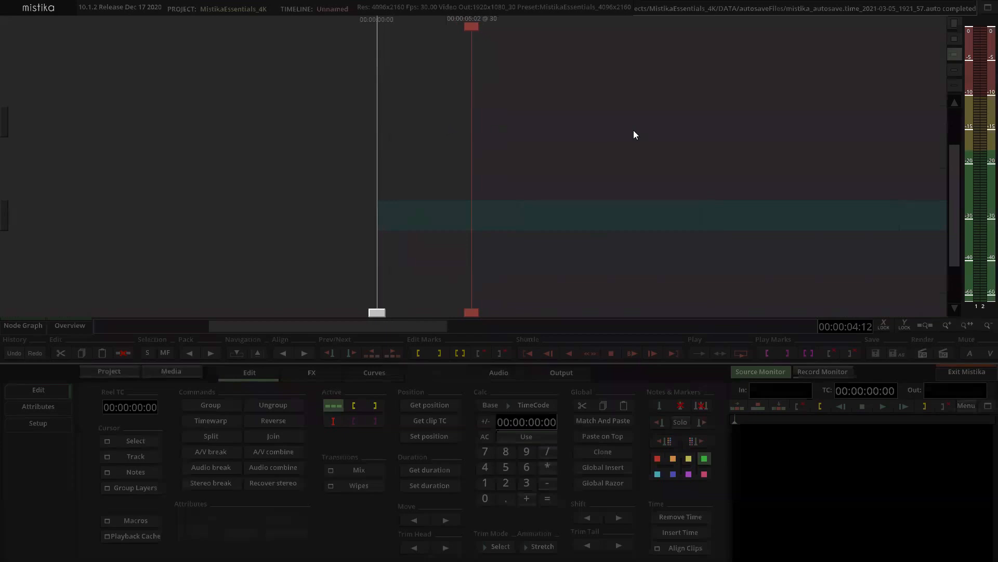
left_click(823, 371)
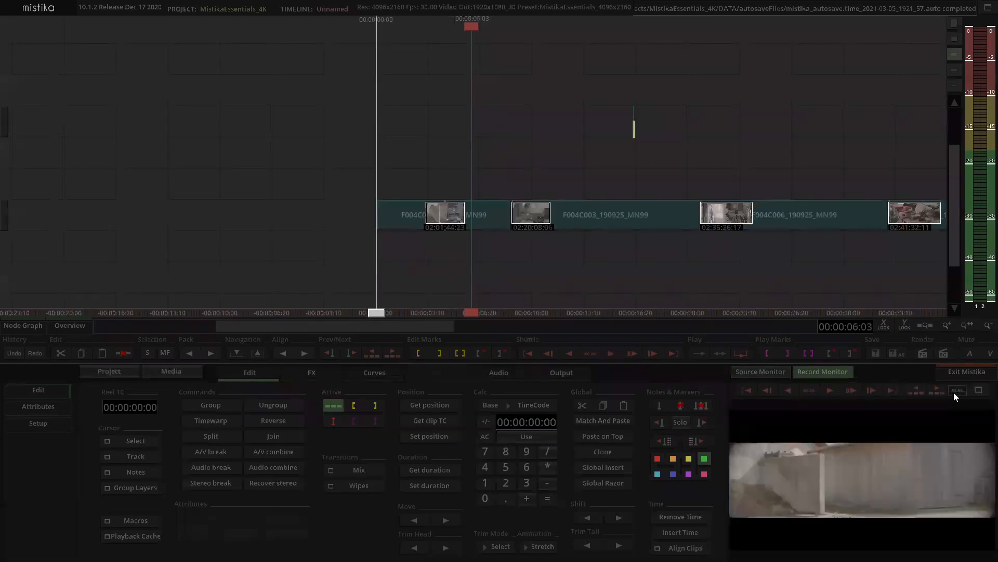
left_click(958, 391)
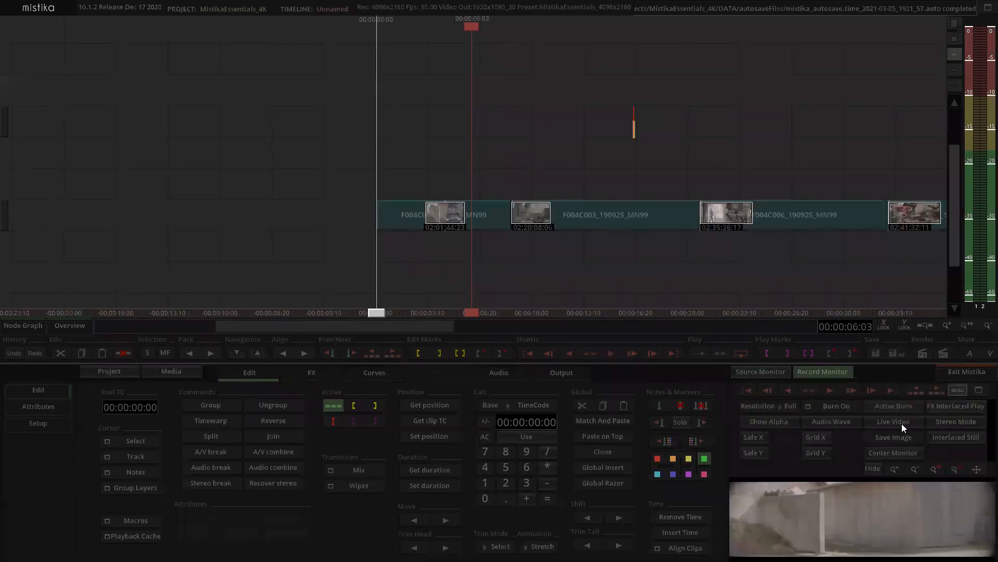
left_click(955, 394)
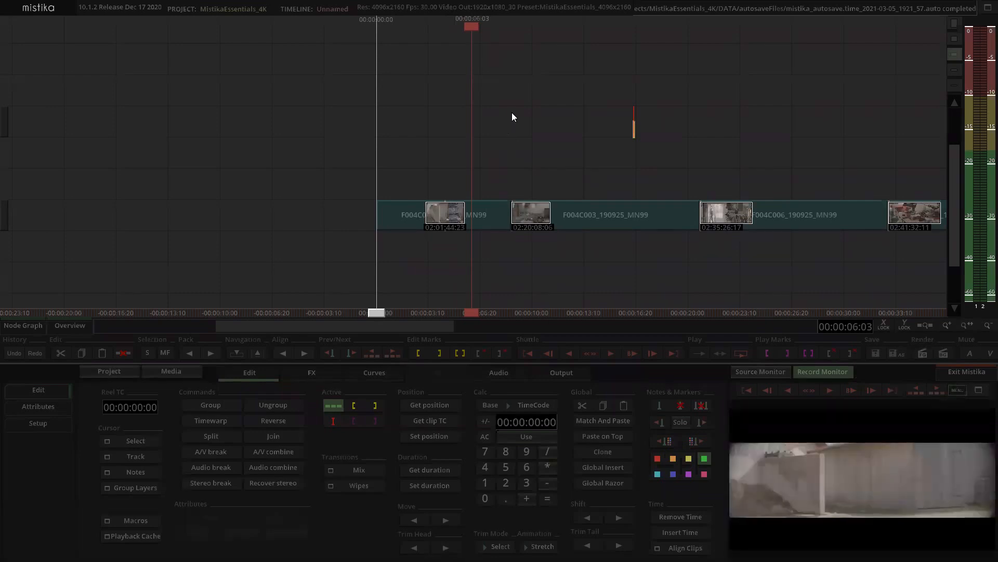
key("space")
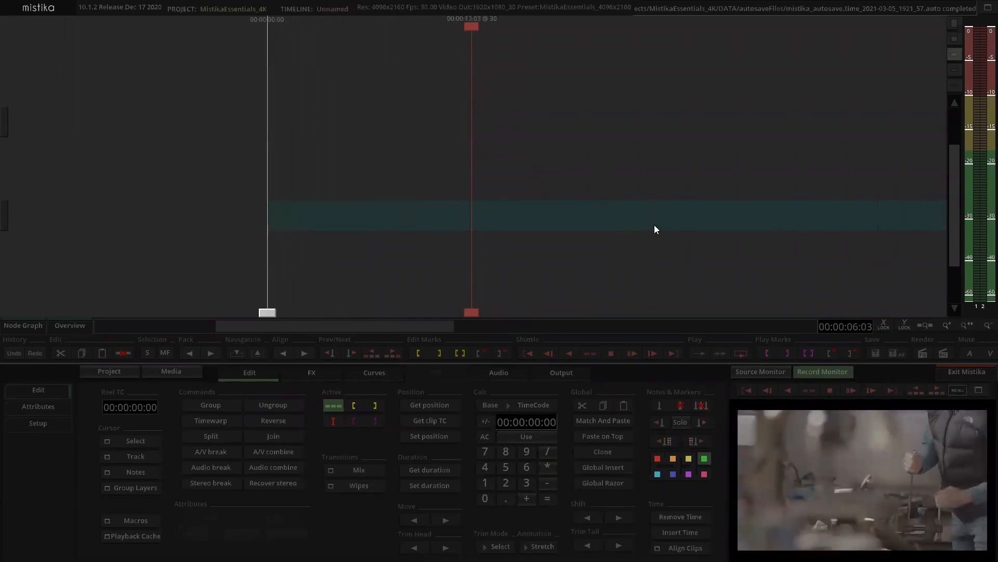
key("space")
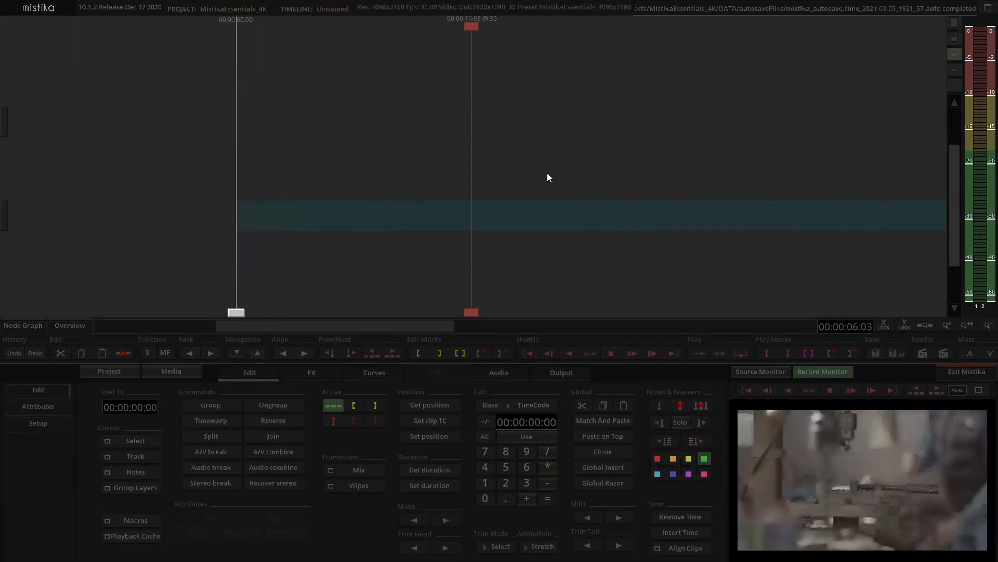
Open the first timeline clip for effect editing and check the Reduce Factor choices in its ARRI parameters.
scroll(472, 111, "down", 1)
left_click_drag(424, 128, 534, 125)
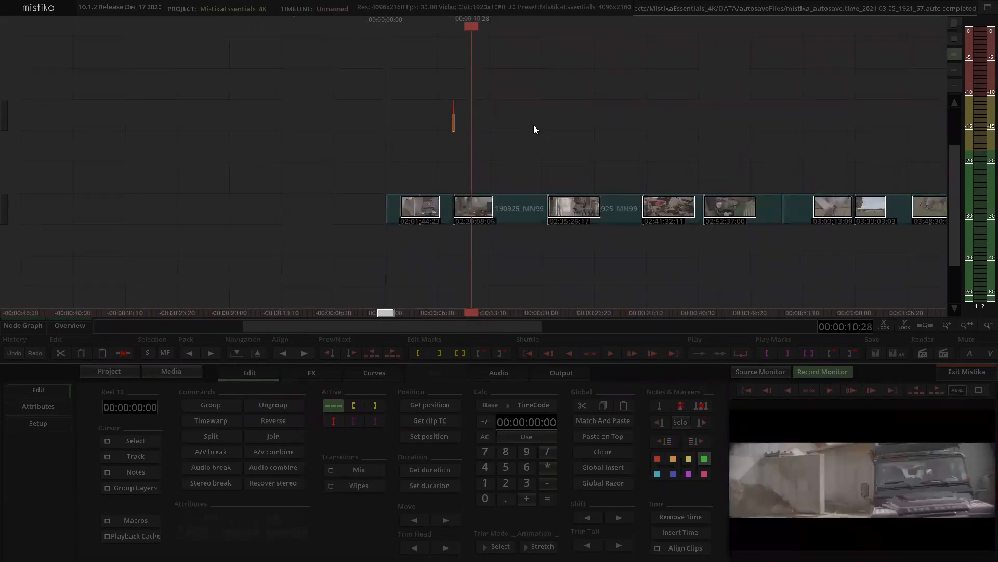
left_click(509, 214)
double_click(509, 212)
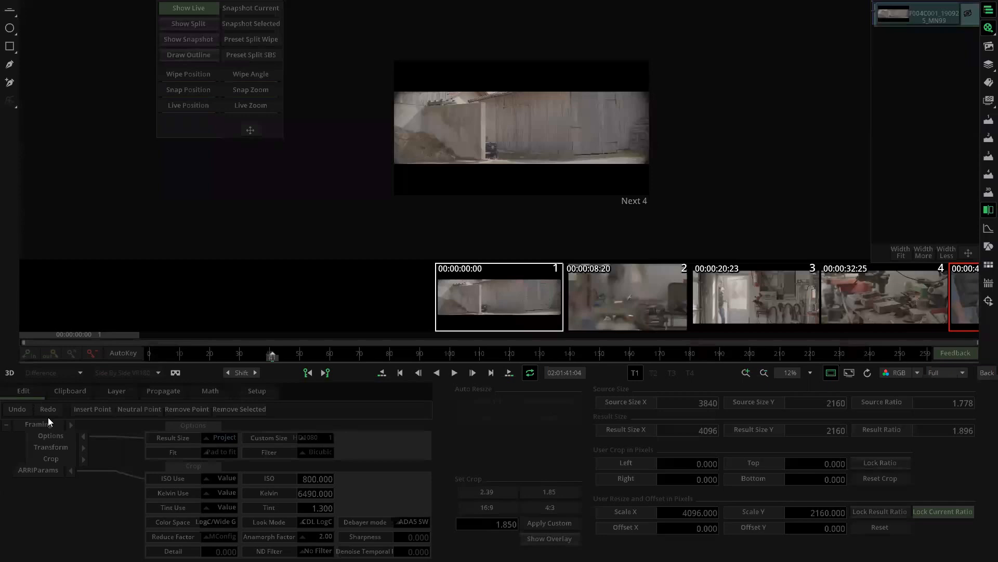
left_click(56, 469)
left_click(219, 536)
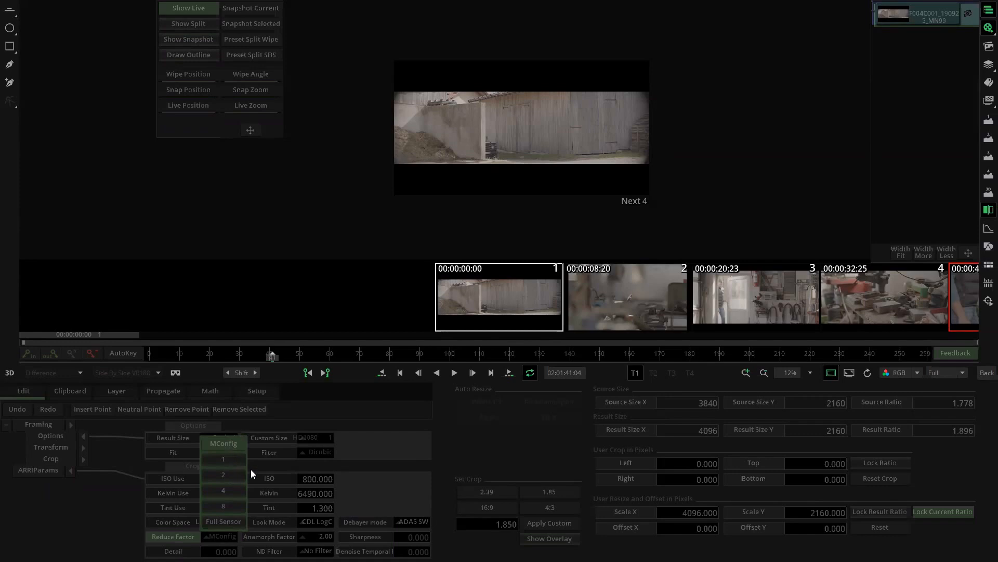
left_click(413, 478)
Launch mConfig from the system search, review the default reduce factors in the codec settings, and close the setup window.
key("super")
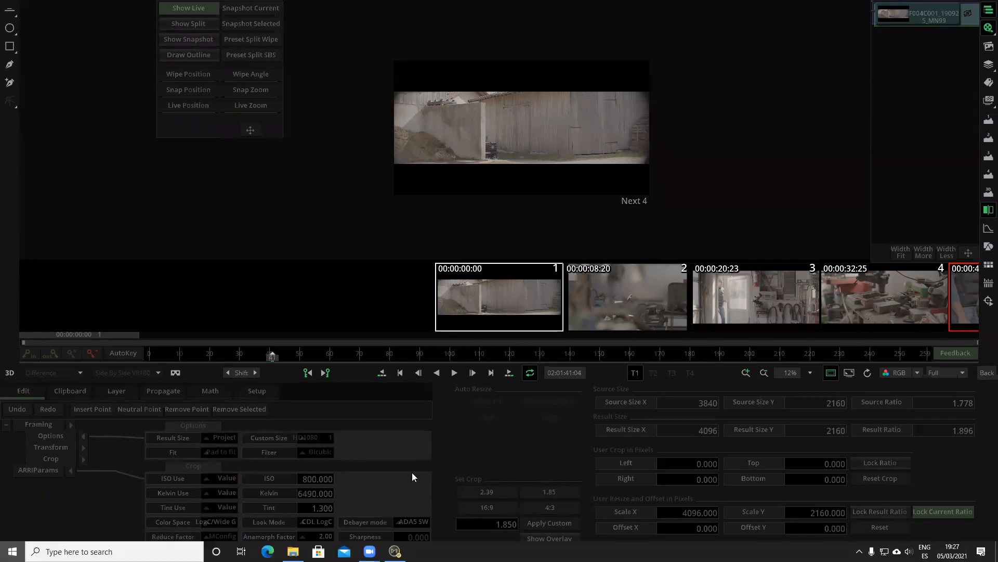
type("mconfio")
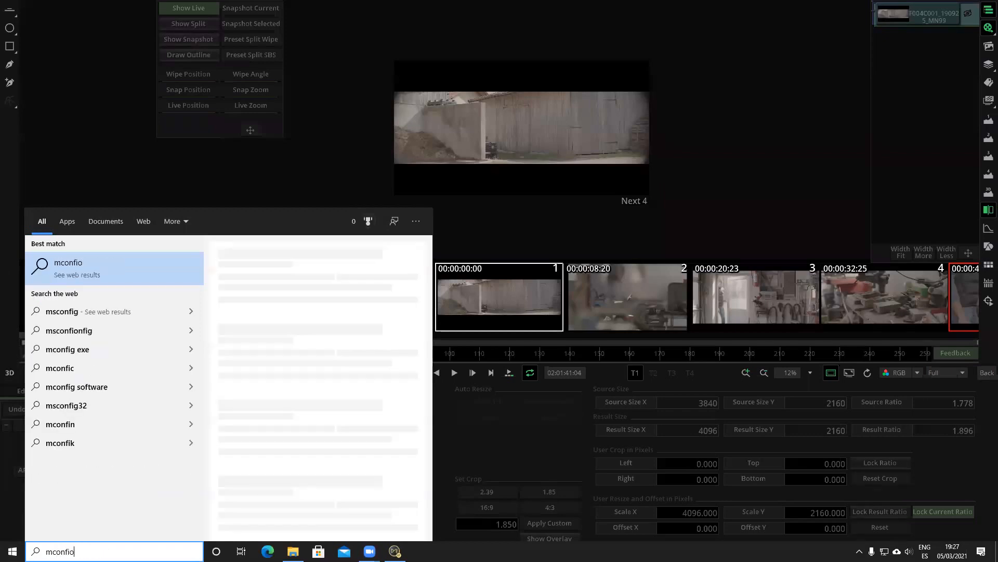
key("BackSpace")
type("g")
left_click(97, 269)
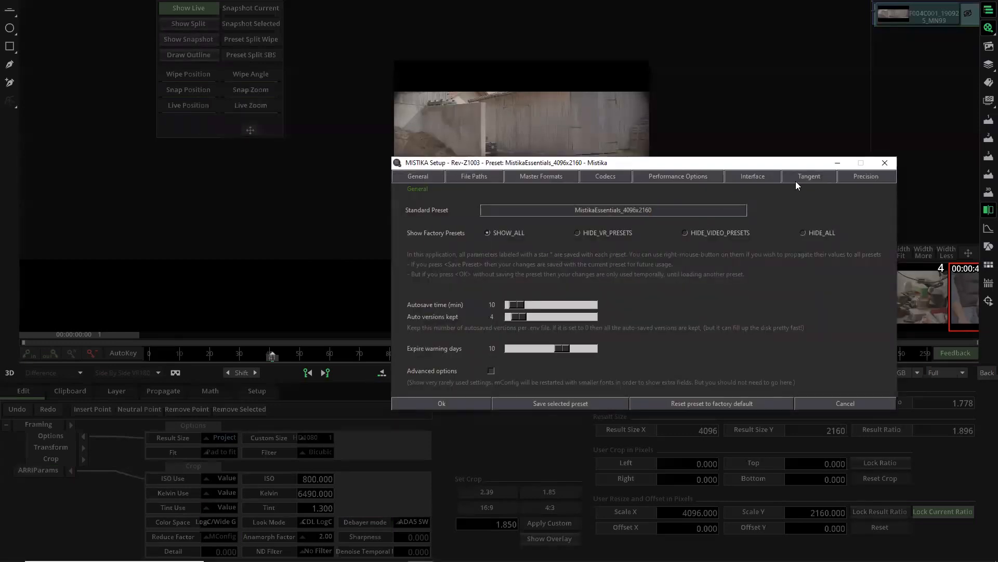
left_click(613, 174)
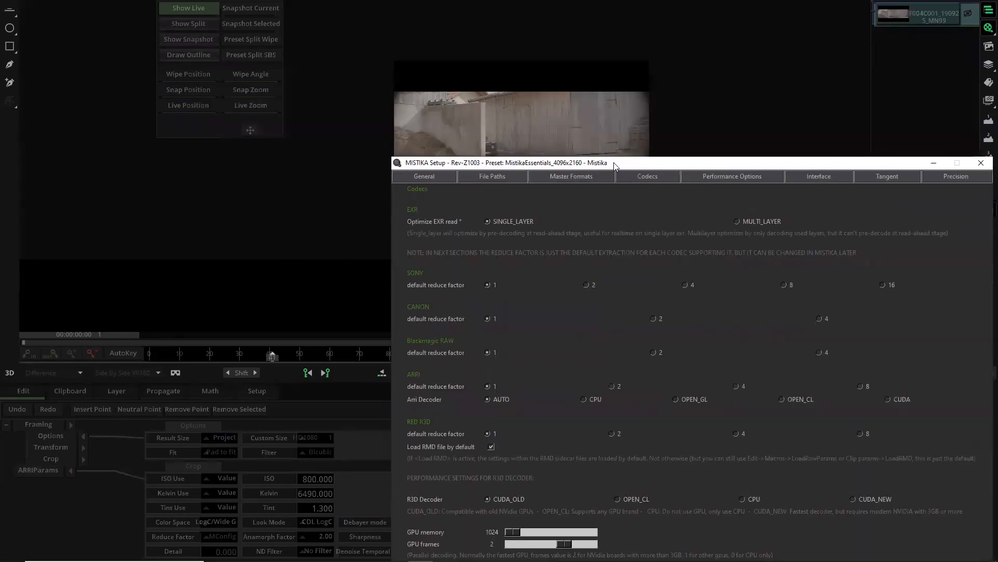
left_click_drag(614, 167, 448, 62)
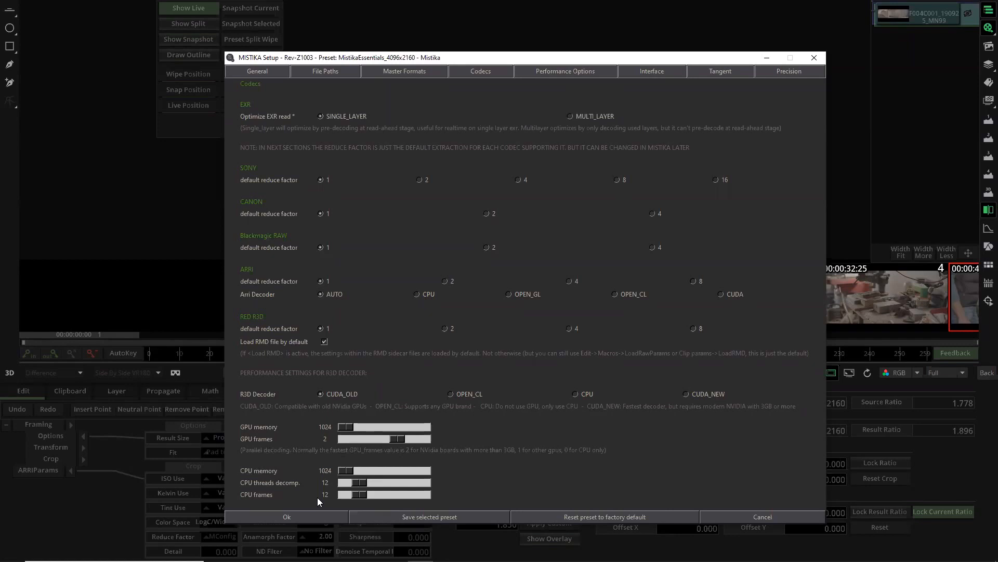
left_click(307, 515)
left_click(363, 515)
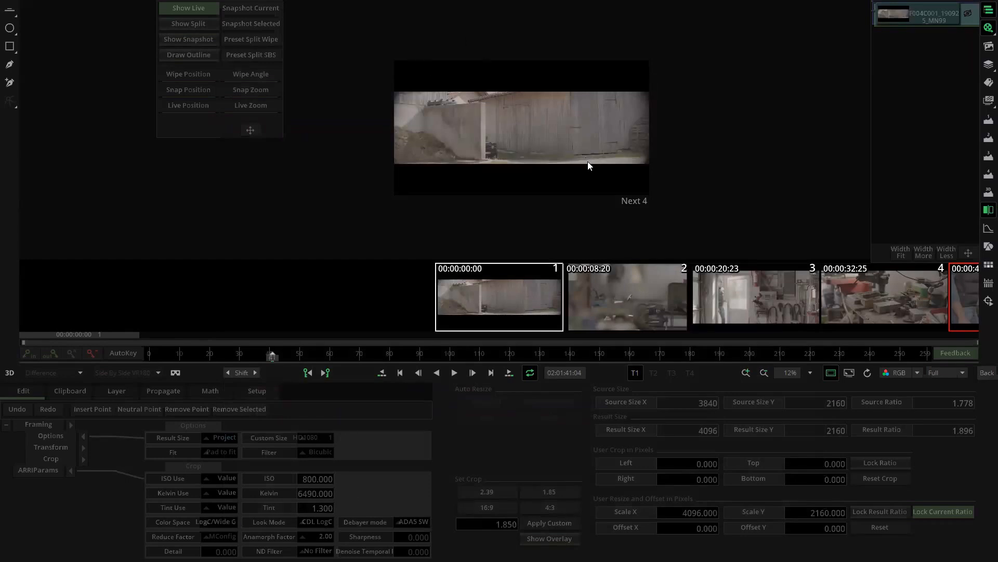
Show the first clip's Transform parameters and change its framing Fit option to Crop to fit.
left_click(85, 444)
left_click_drag(288, 486, 279, 451)
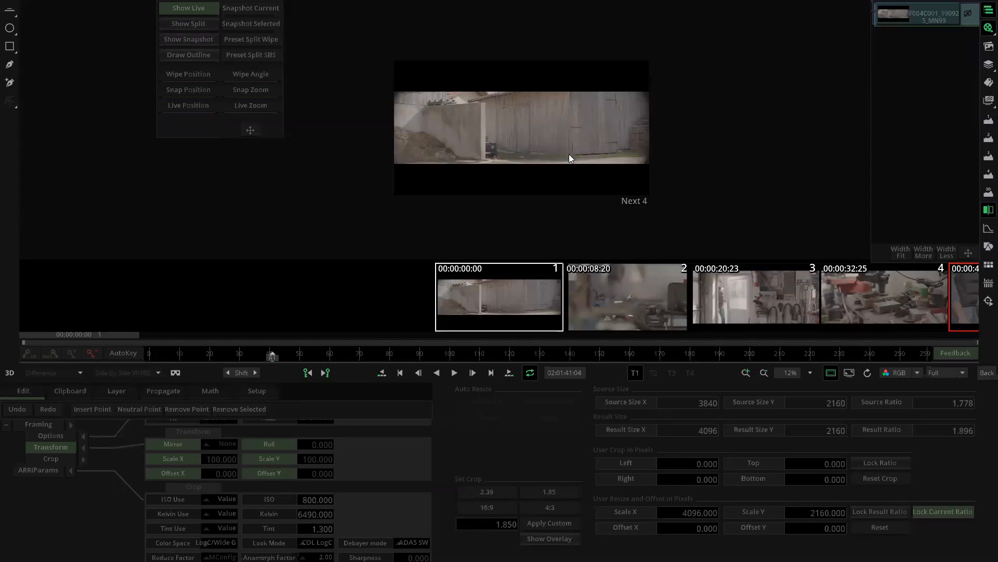
scroll(599, 130, "up", 4)
scroll(601, 132, "down", 1)
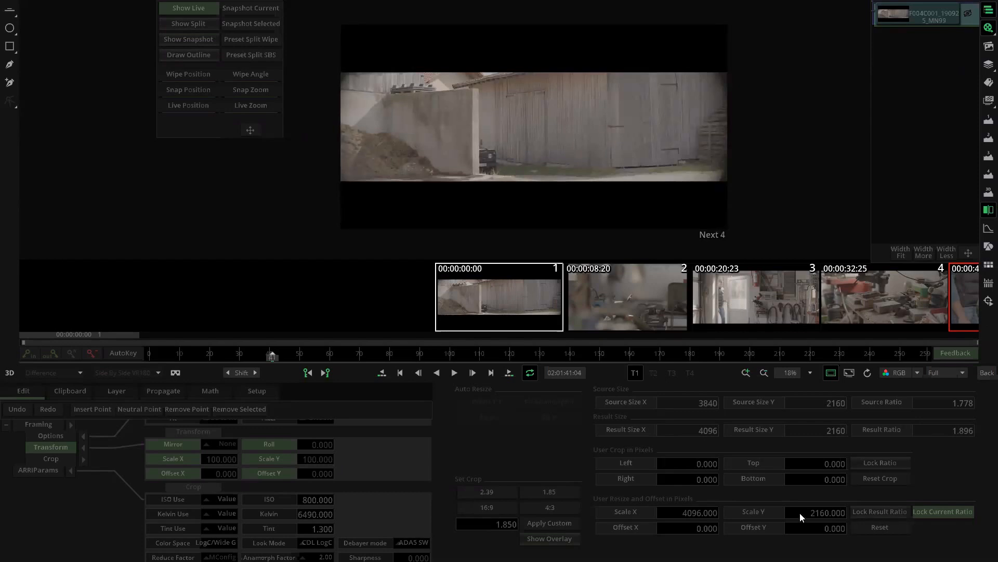
scroll(320, 522, "up", 2)
left_click(219, 452)
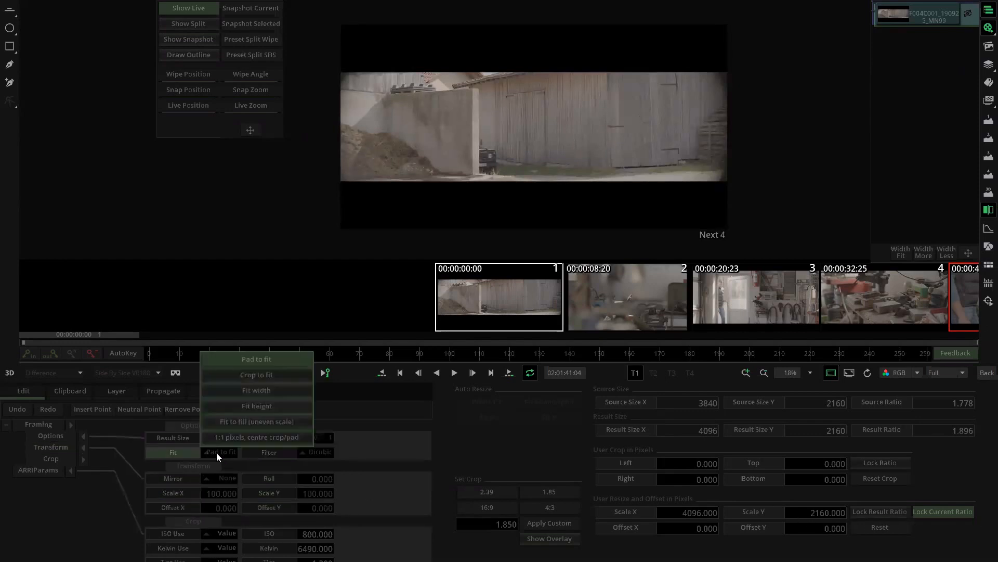
left_click(245, 375)
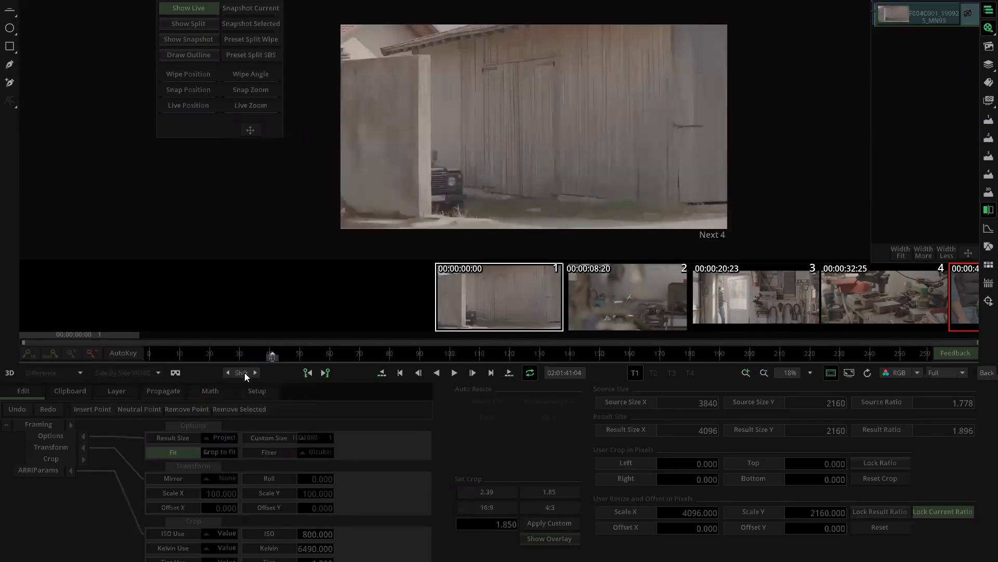
Scrub to the vehicle in frame and scale the image down to 1608 pixels high with its ratio locked.
left_click_drag(269, 356, 489, 325)
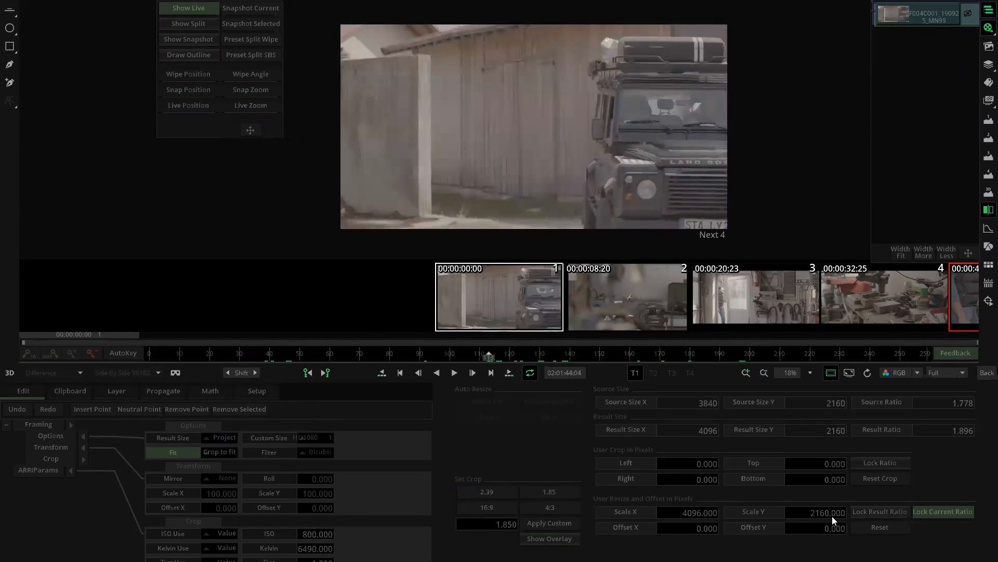
left_click_drag(803, 512, 653, 498)
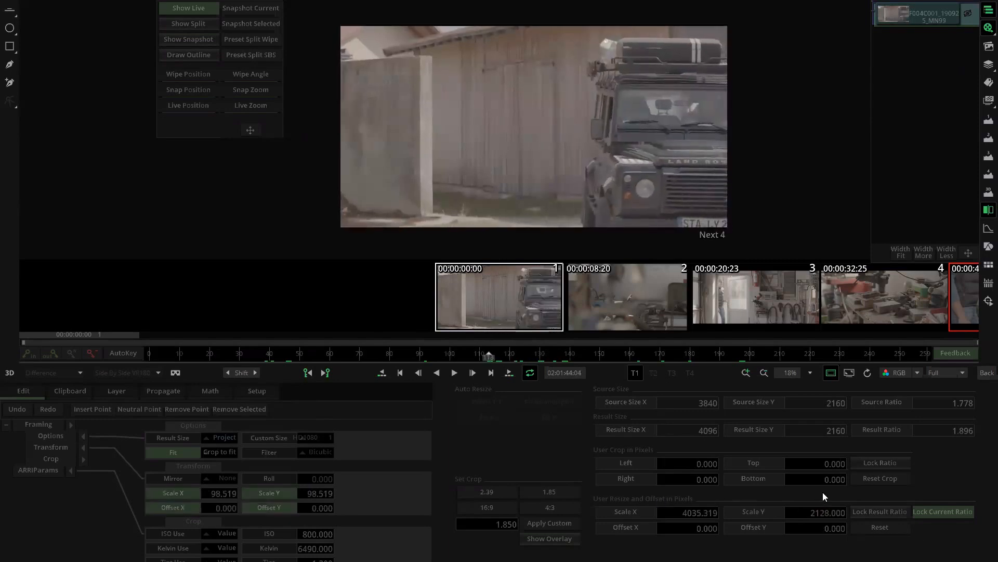
left_click_drag(837, 516, 550, 518)
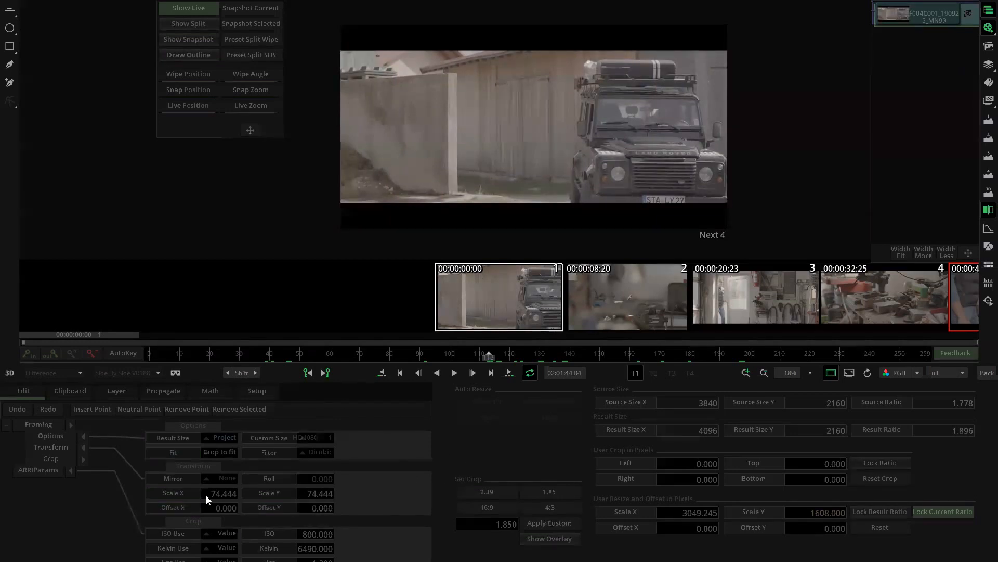
Review the Color Space options in the clip's ARRI parameters without choosing one, and mark only the Color Space parameter.
scroll(235, 503, "down", 1)
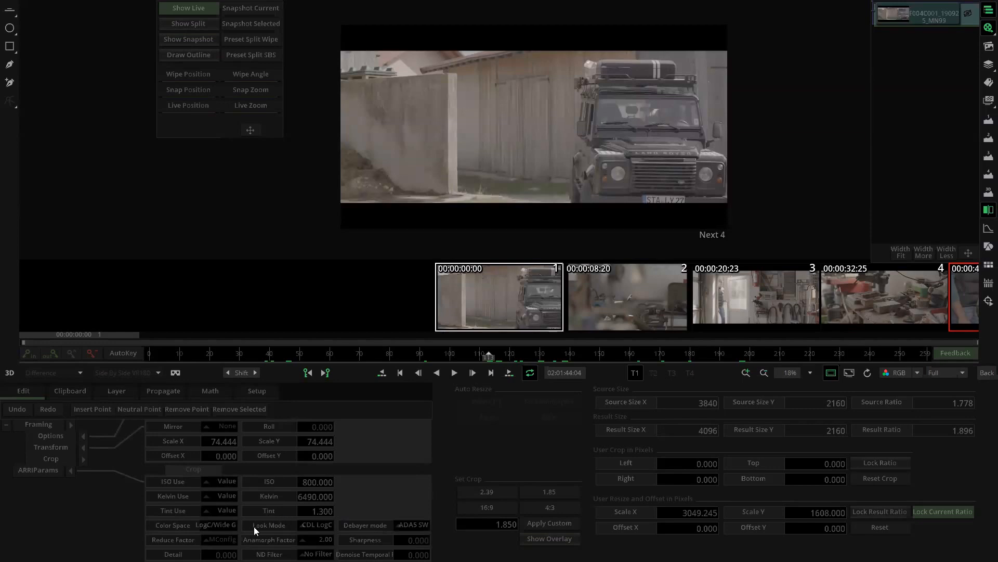
left_click(223, 524)
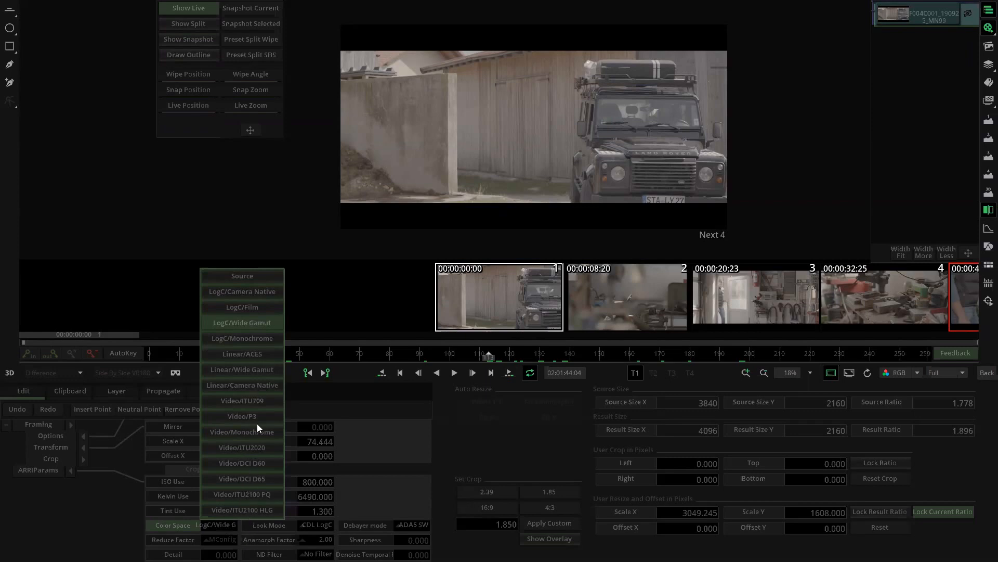
left_click(218, 526)
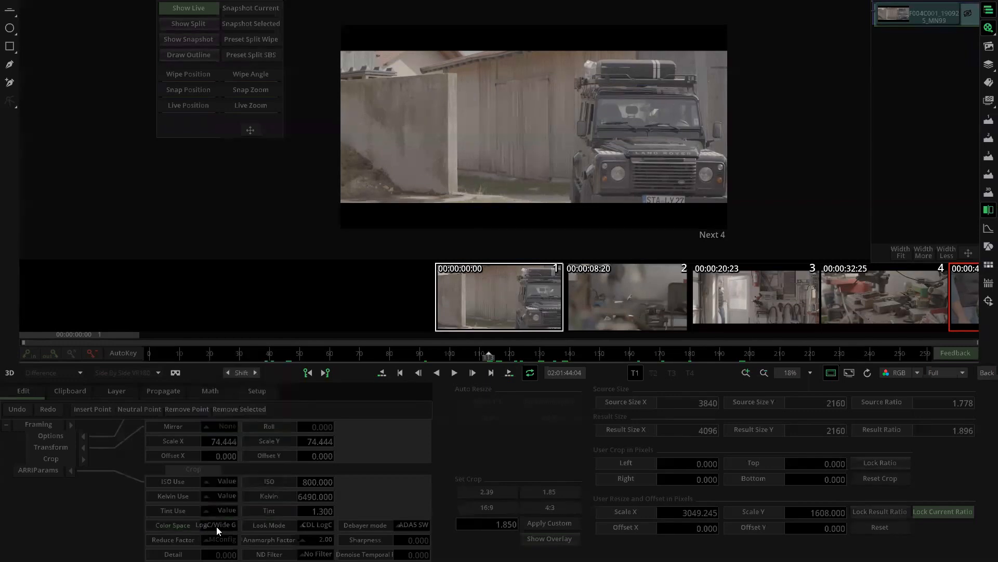
left_click(180, 526)
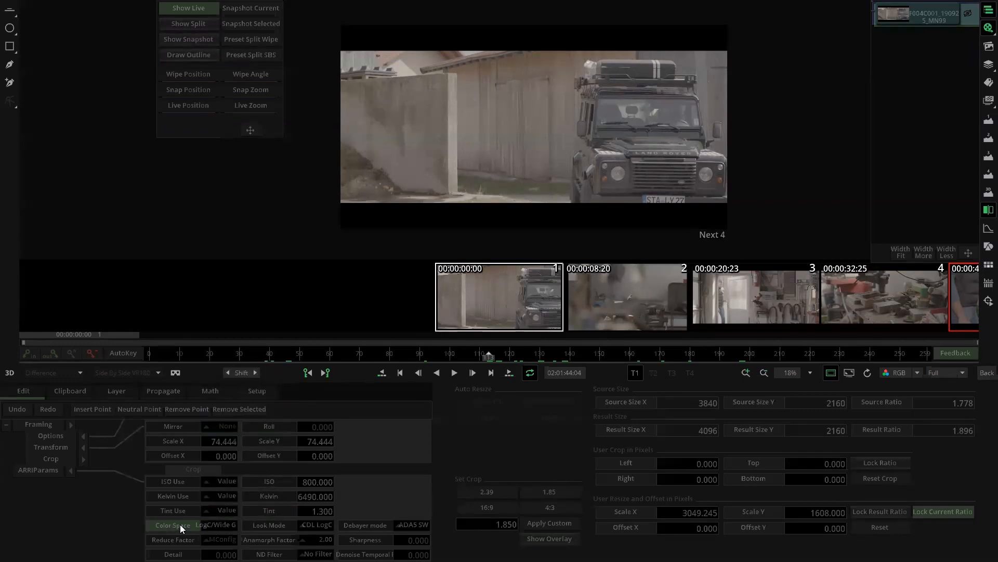
Mark the first clip as snapshot, step through the storyboard to the seventh clip comparing ARRI parameters, and return to the second clip.
left_click(529, 305)
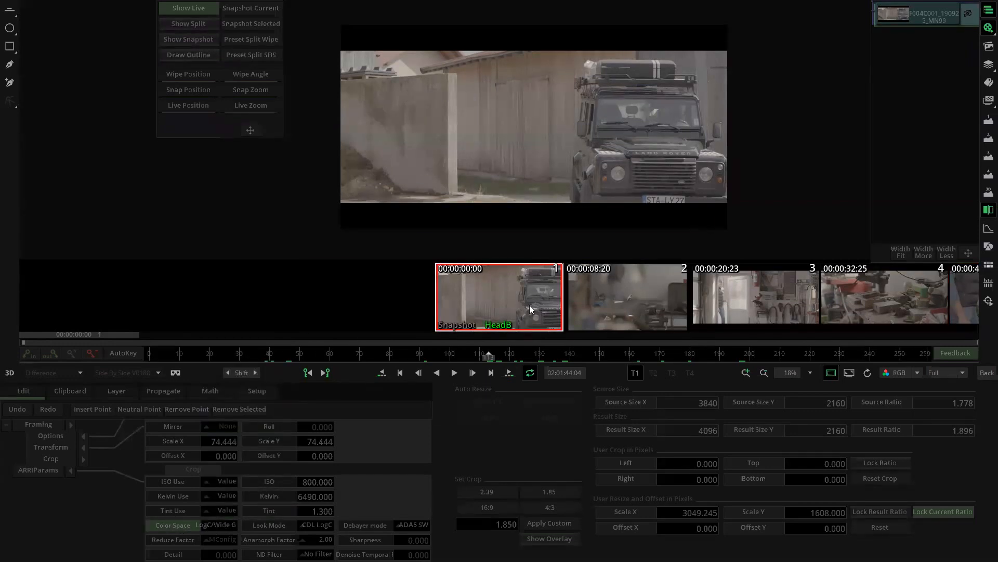
key("Page_Down")
key("Page_Down")
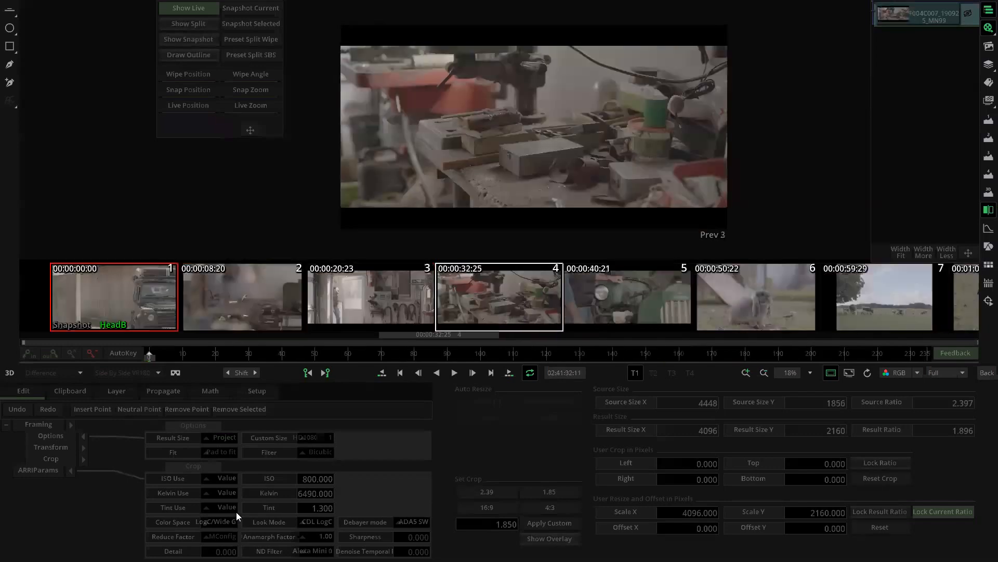
key("Page_Down")
key("Page_Down")
key("Page_Down")
key("Page_Down")
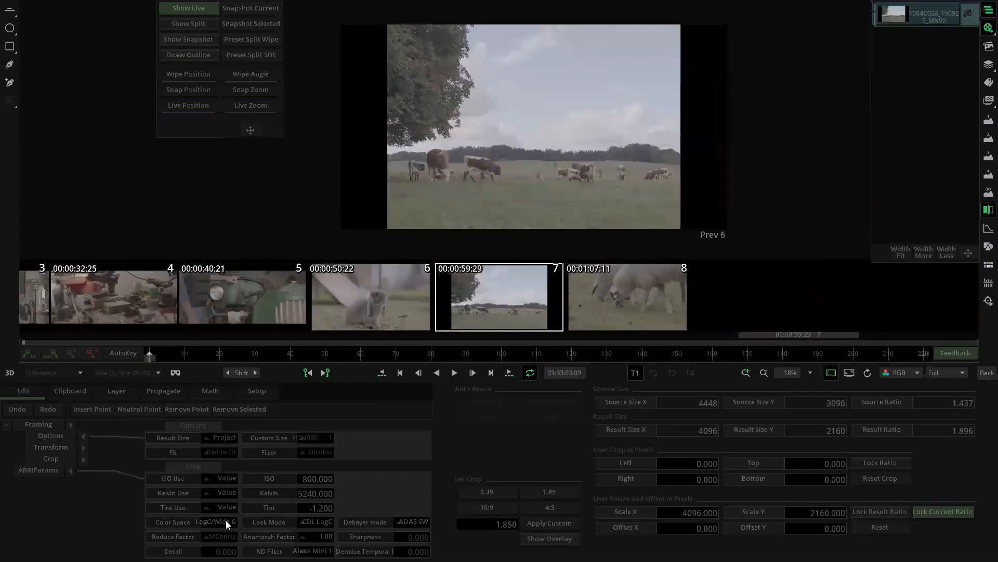
key("Page_Up")
key("Page_Up")
key("Page_Up")
key("Page_Up")
key("Page_Up")
key("Page_Up")
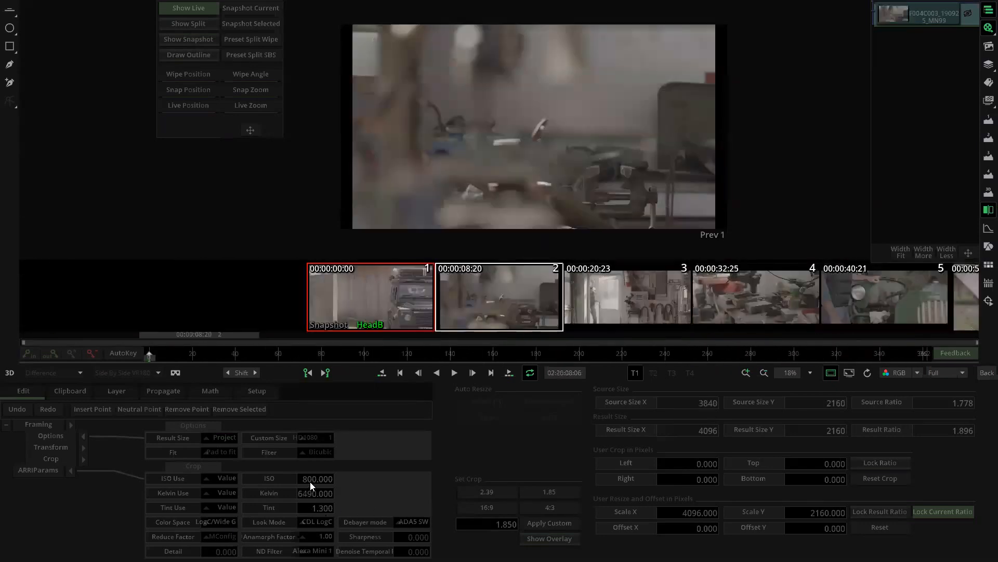
key("Page_Up")
key("Page_Down")
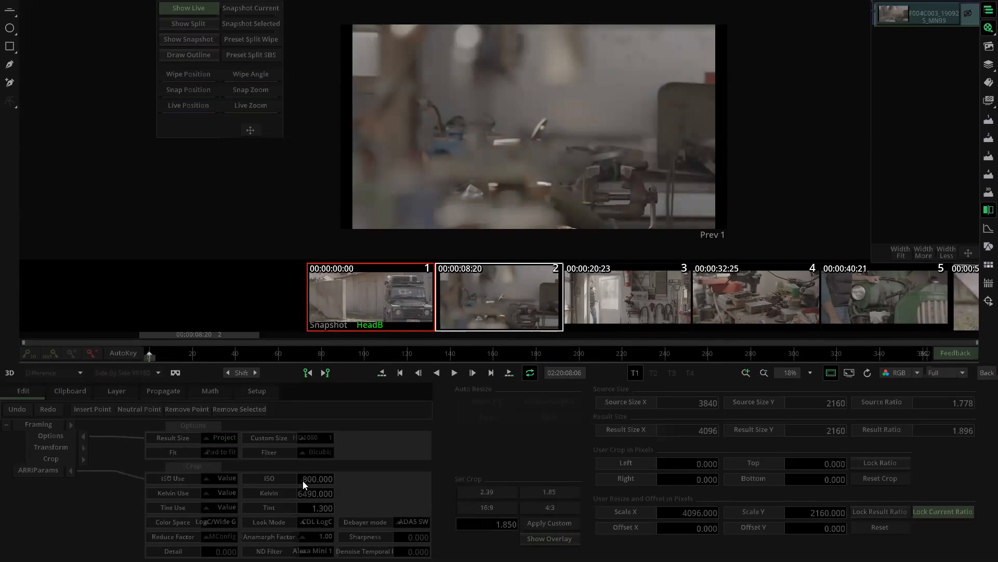
Hide the comparison controls and display the waveform scope beside the repositioned image of the second clip.
left_click(306, 479)
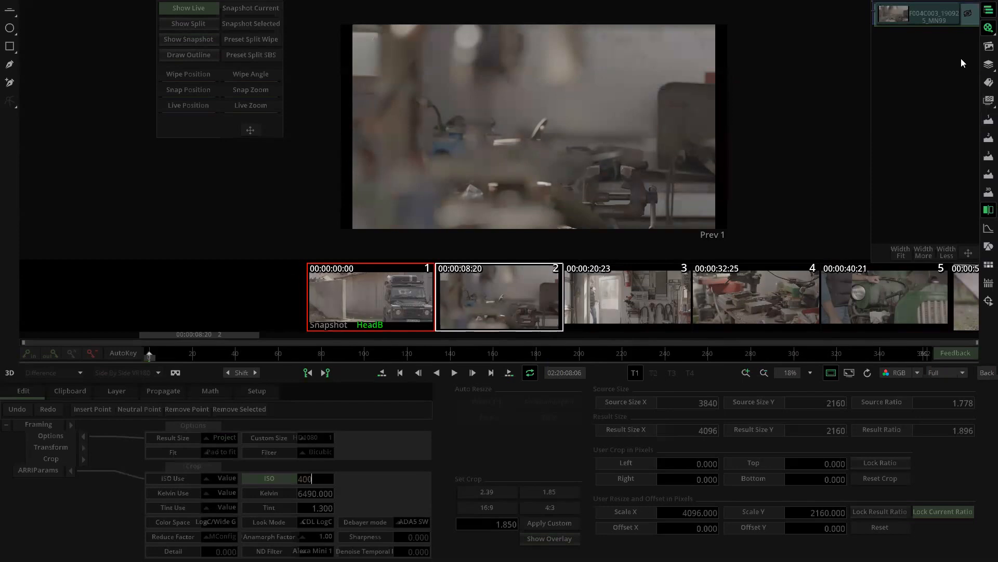
left_click(986, 212)
left_click(983, 28)
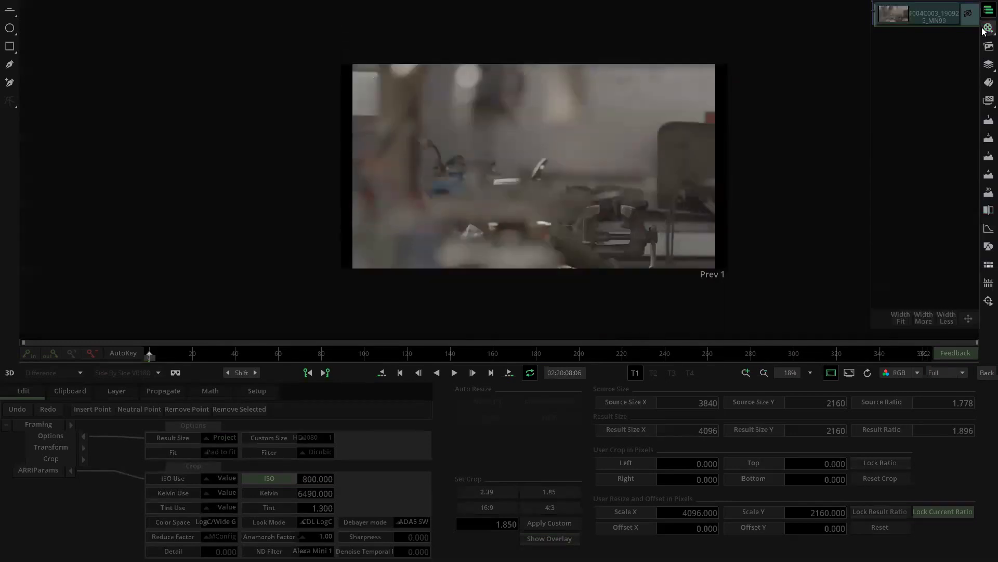
left_click_drag(517, 179, 465, 157)
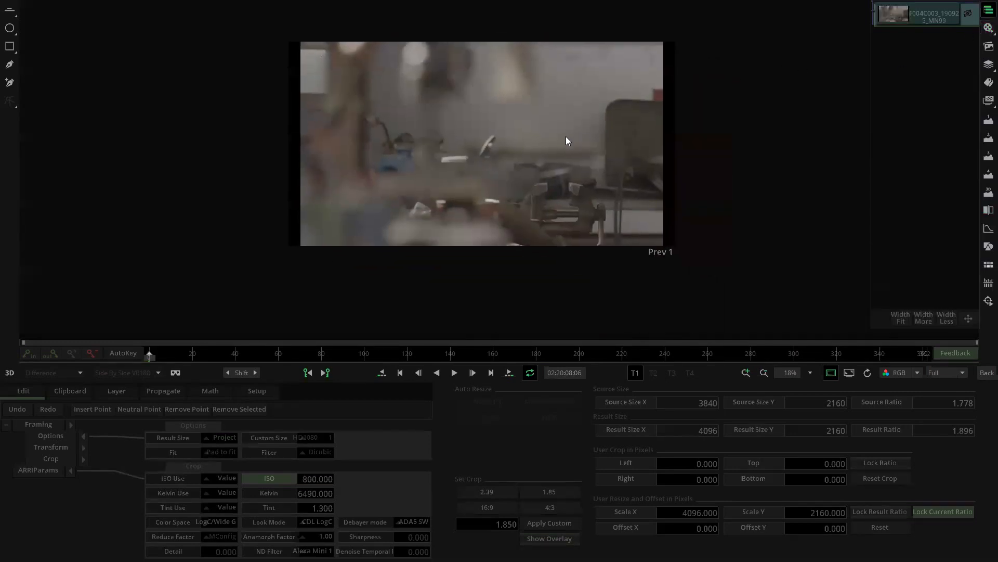
left_click_drag(566, 137, 535, 160)
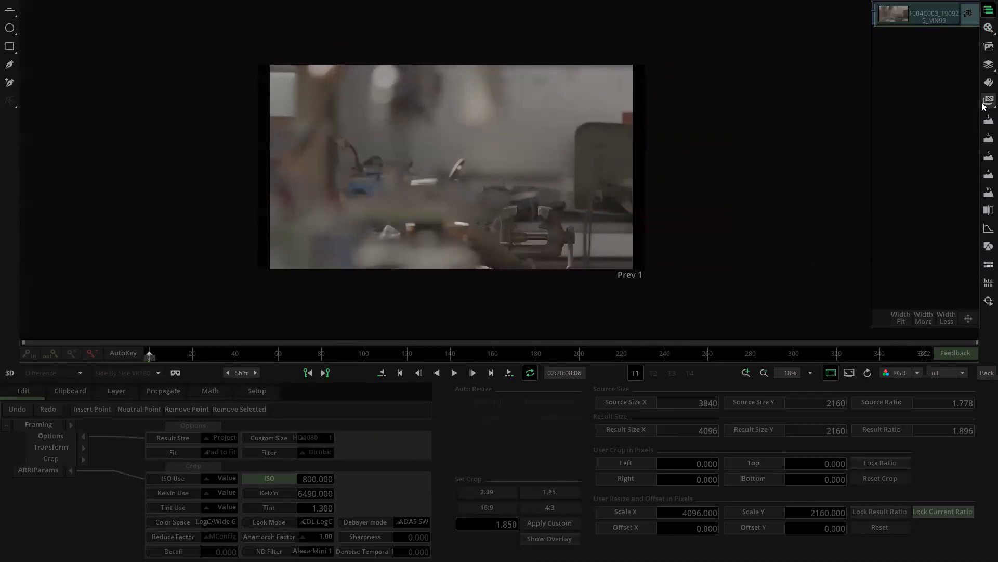
left_click(988, 120)
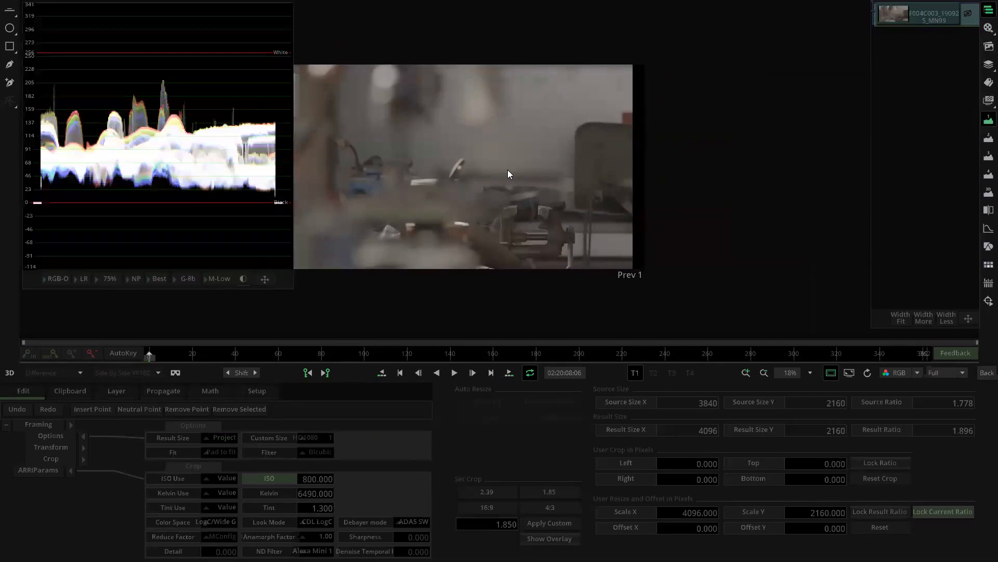
left_click_drag(457, 167, 503, 155)
Restore the storyboard, set the second clip's ISO to 400, and propagate it to all objects, accepting the overwrite.
left_click(985, 30)
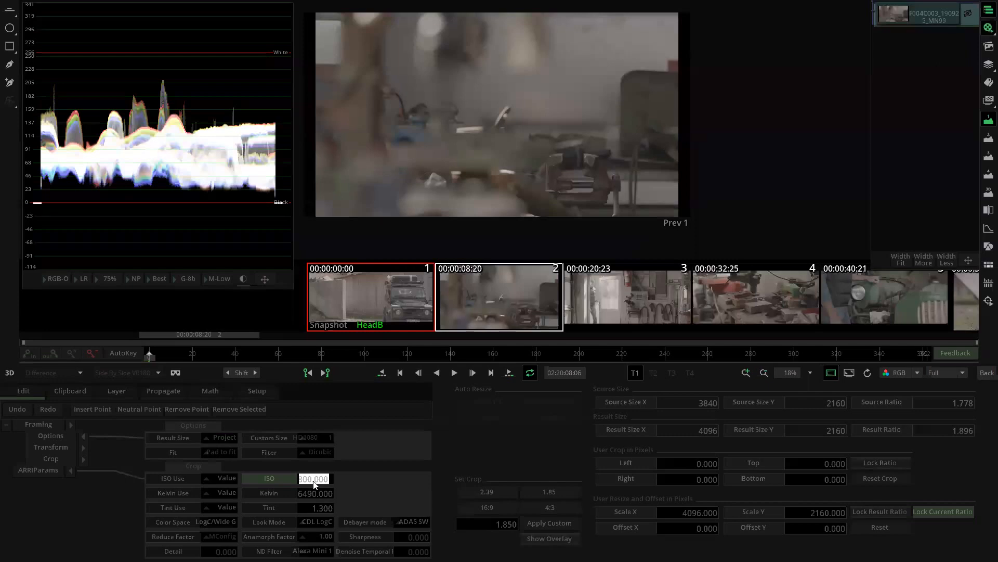
key("Return")
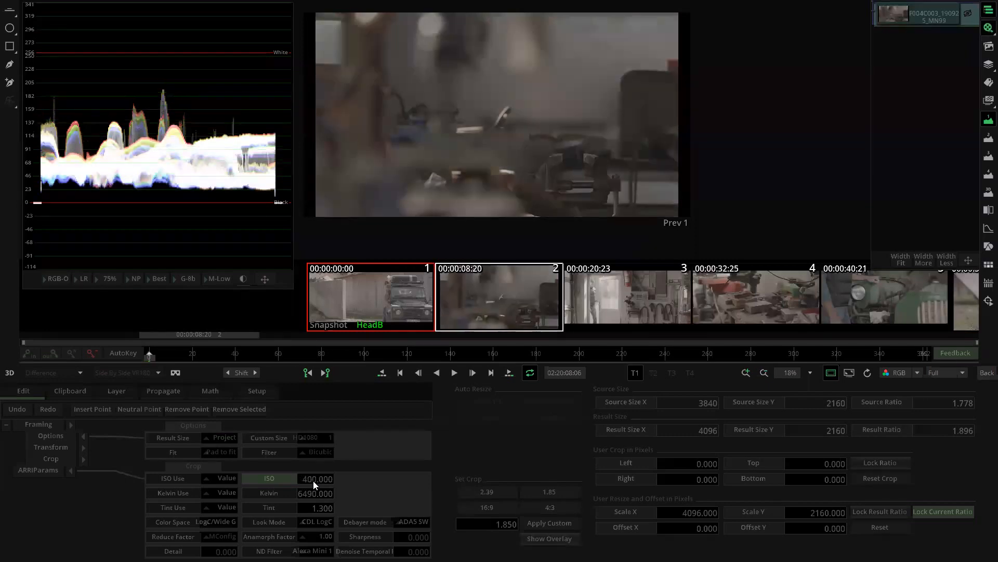
left_click(156, 393)
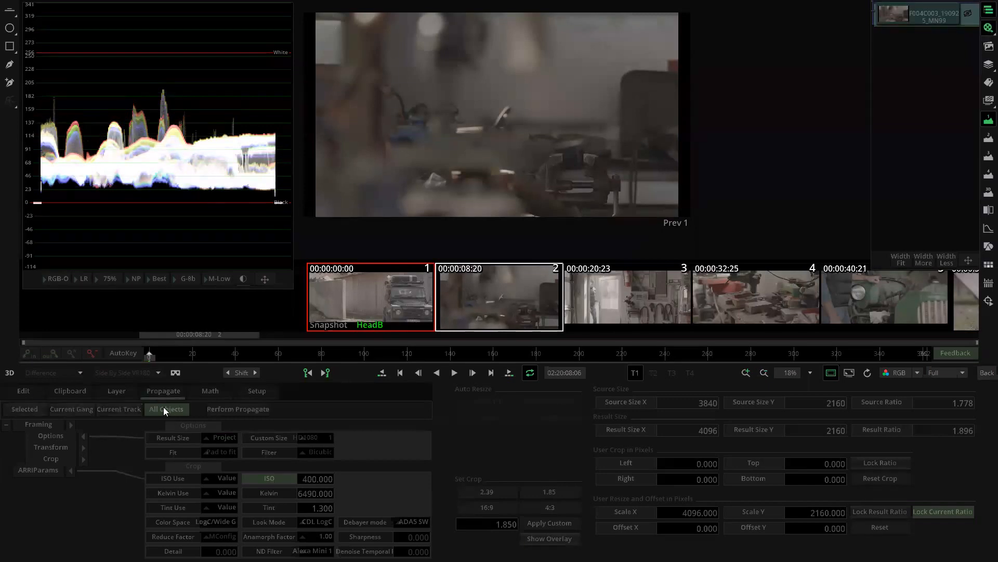
left_click(165, 408)
left_click(242, 409)
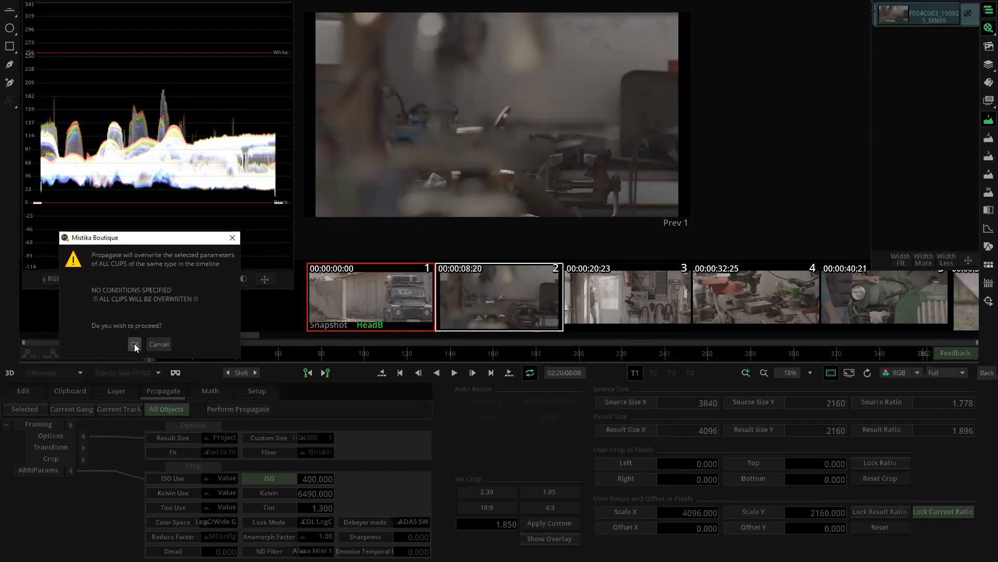
left_click(134, 344)
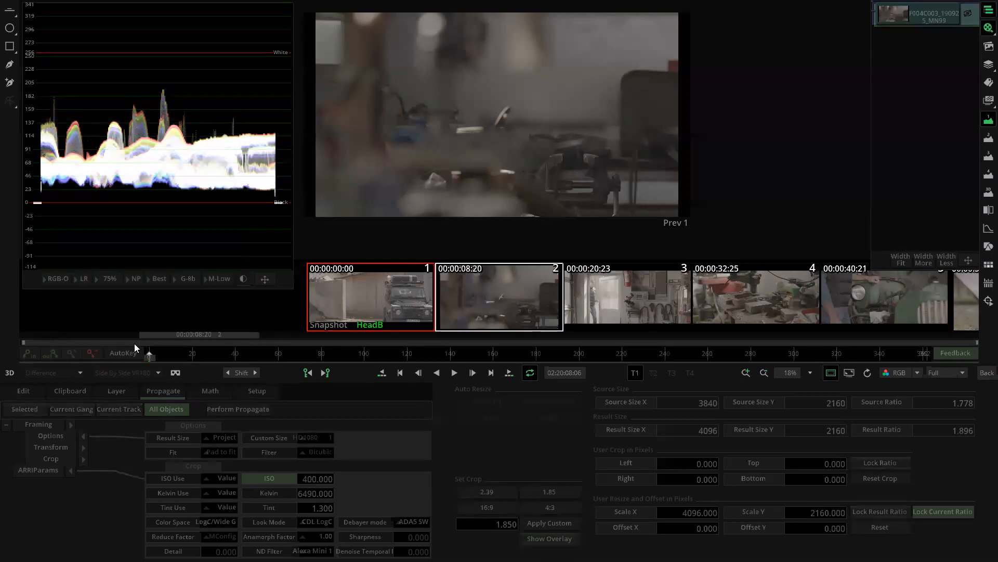
Mark the second clip as snapshot, then step through the storyboard to the eighth clip and back, checking each clip's ISO.
left_click(465, 315)
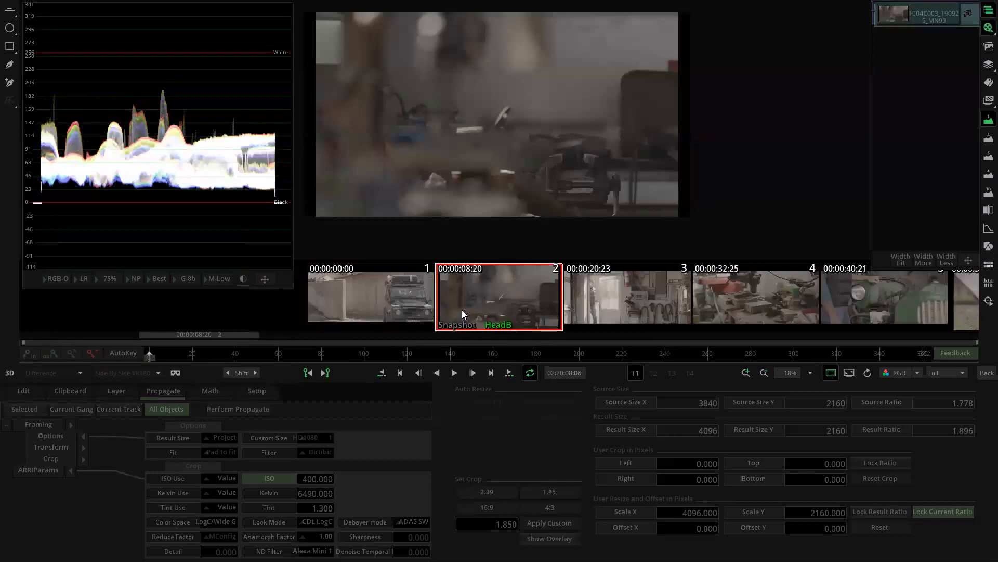
key("Page_Down")
key("Page_Down")
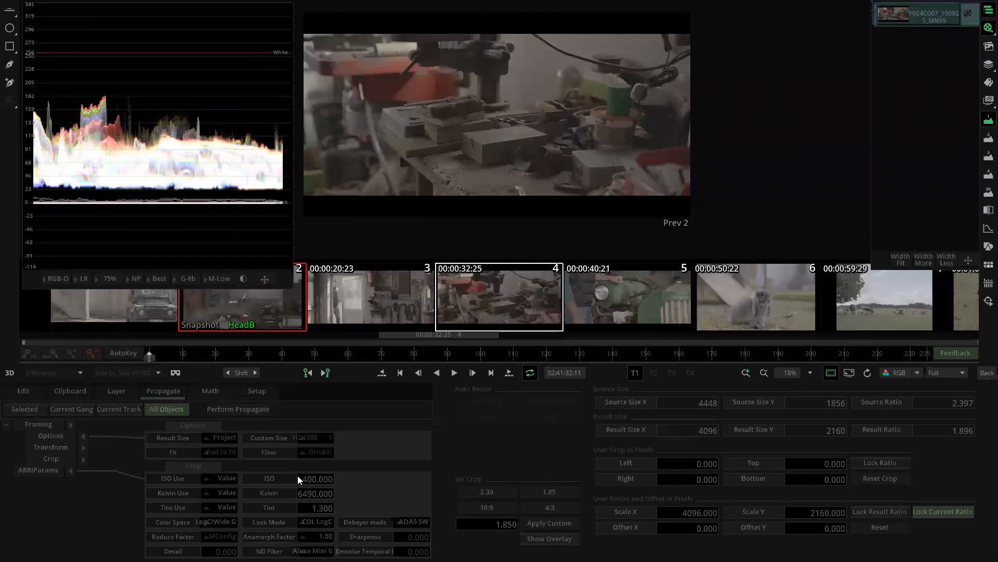
key("Page_Down")
key("Page_Down")
key("Page_Down")
key("Page_Down")
key("Page_Up")
key("Page_Up")
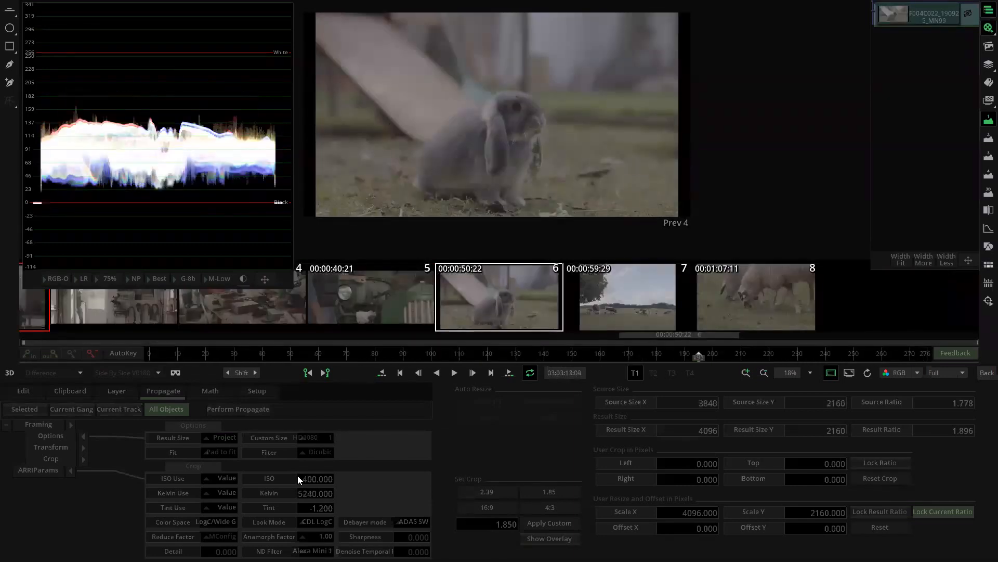
key("Page_Up")
key("Page_Up")
key("Page_Up")
key("Page_Up")
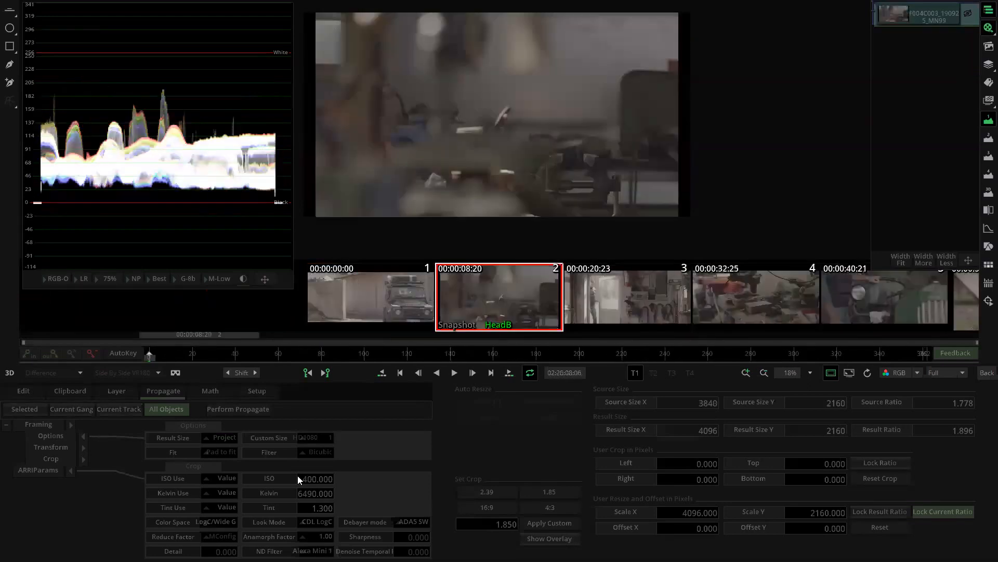
Go through the clips from first to last once more, comparing their ISO, Kelvin and Tint parameters, and return to the second clip.
key("Page_Up")
key("Page_Down")
key("Page_Down")
key("Page_Down")
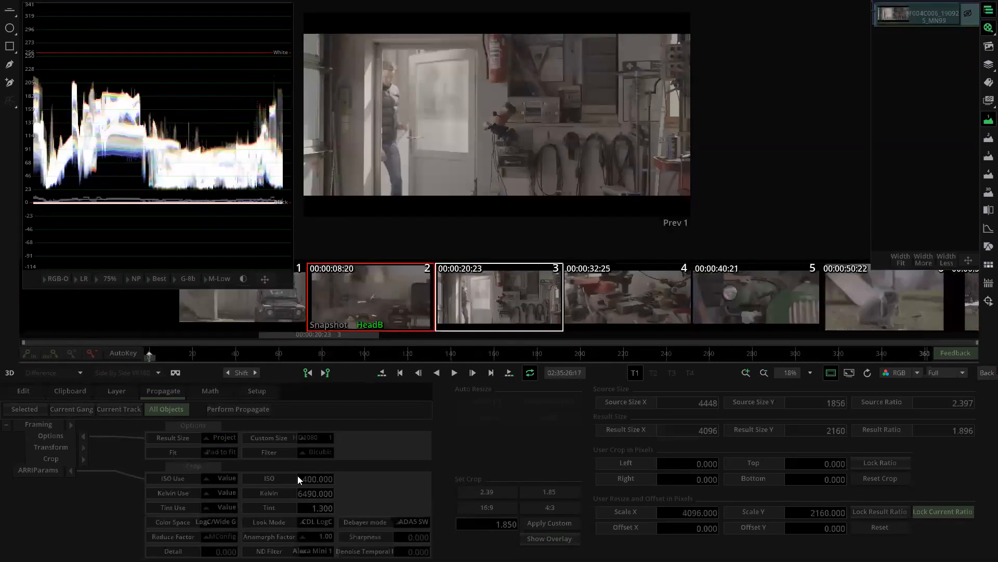
key("Page_Down")
key("Page_Down")
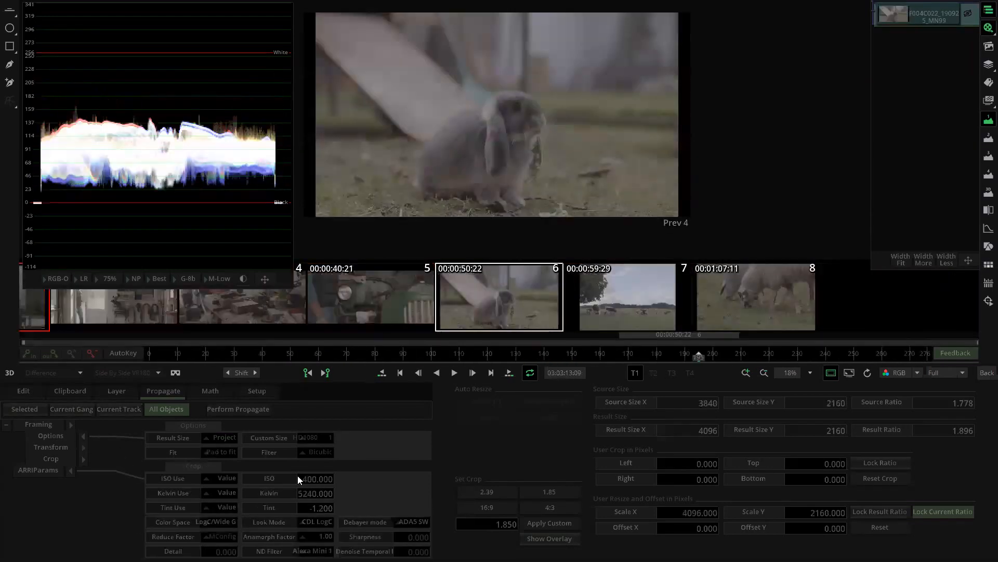
key("Page_Down")
key("Page_Down")
key("Page_Up")
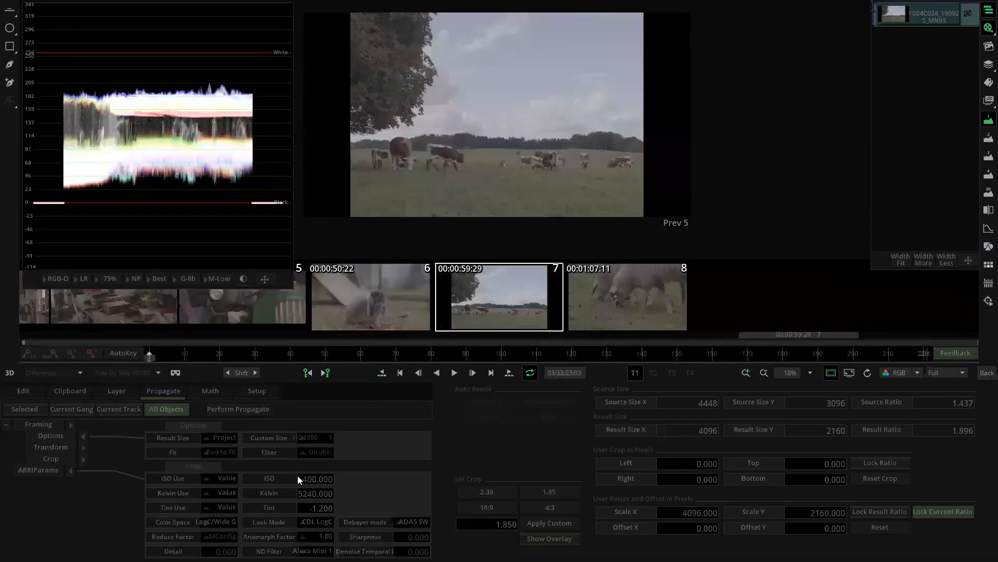
key("Page_Up")
key("Page_Up")
key("Page_Up")
key("Page_Up")
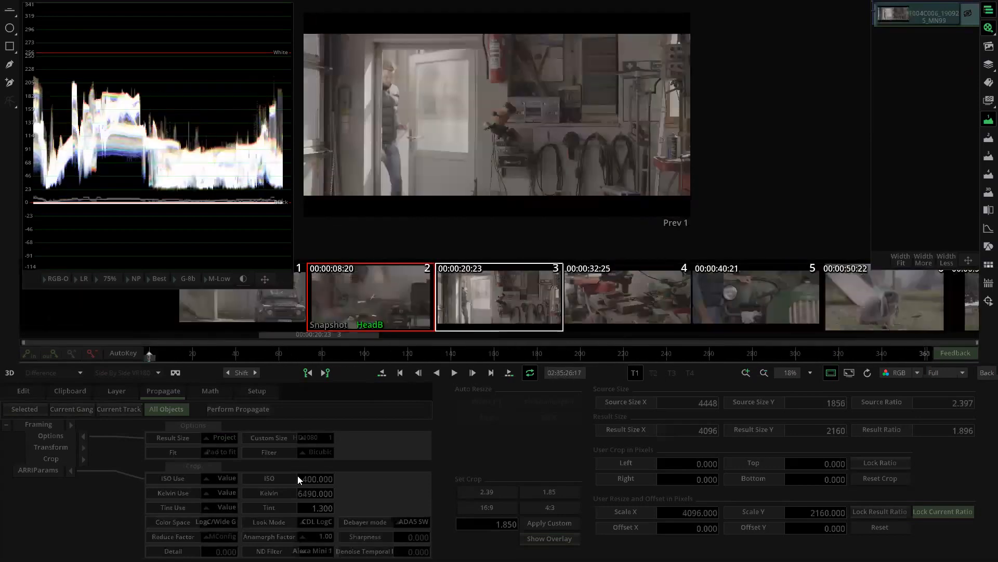
key("Page_Up")
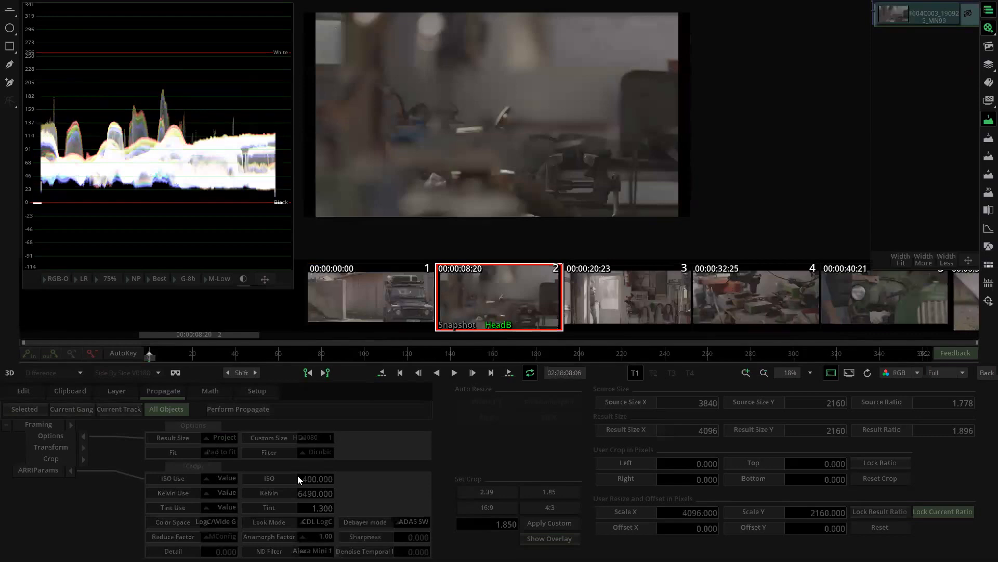
Set the second clip's ISO to 800 and propagate it to all objects, accepting the overwrite.
left_click(278, 478)
left_click(311, 479)
type("800")
key("Return")
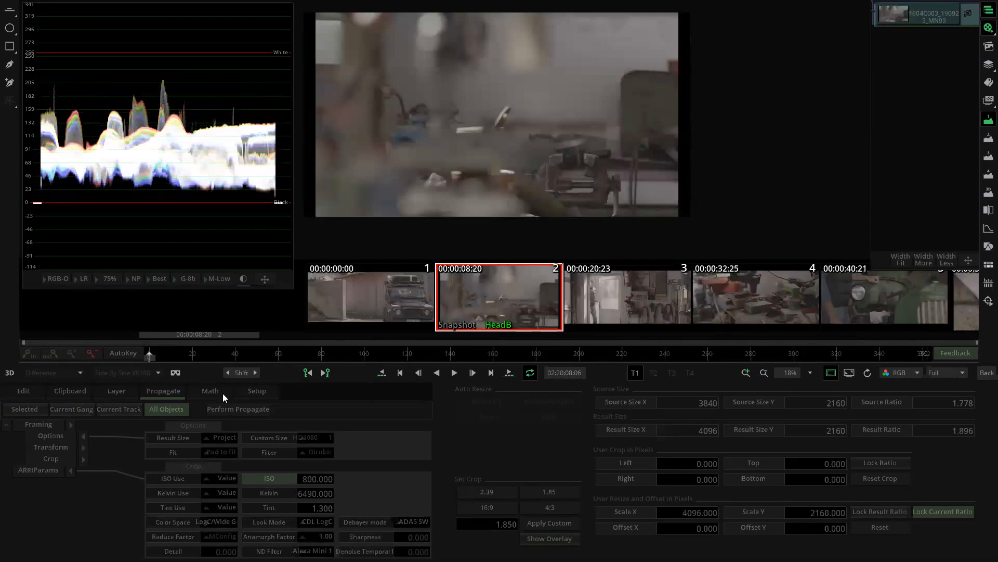
left_click(223, 411)
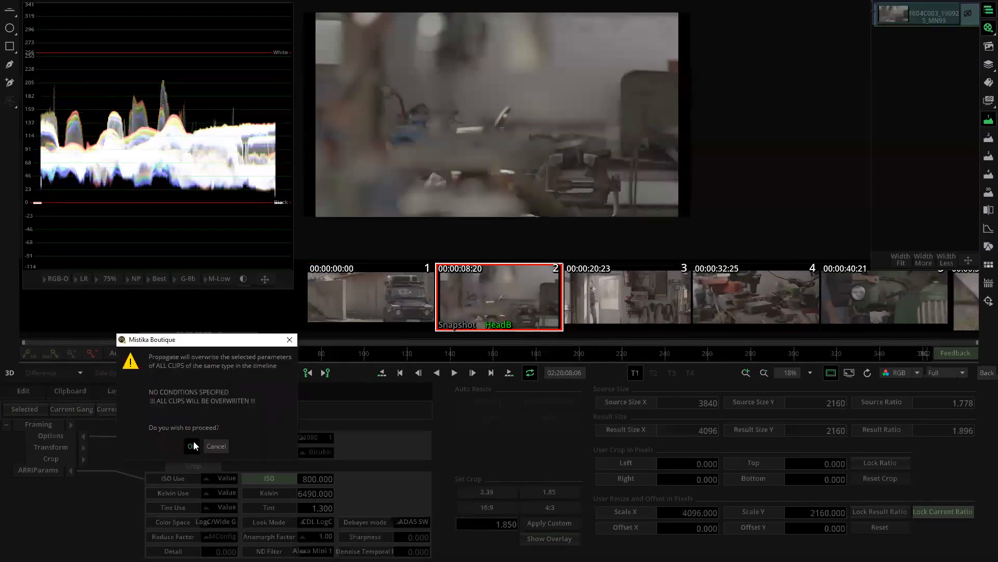
left_click(192, 445)
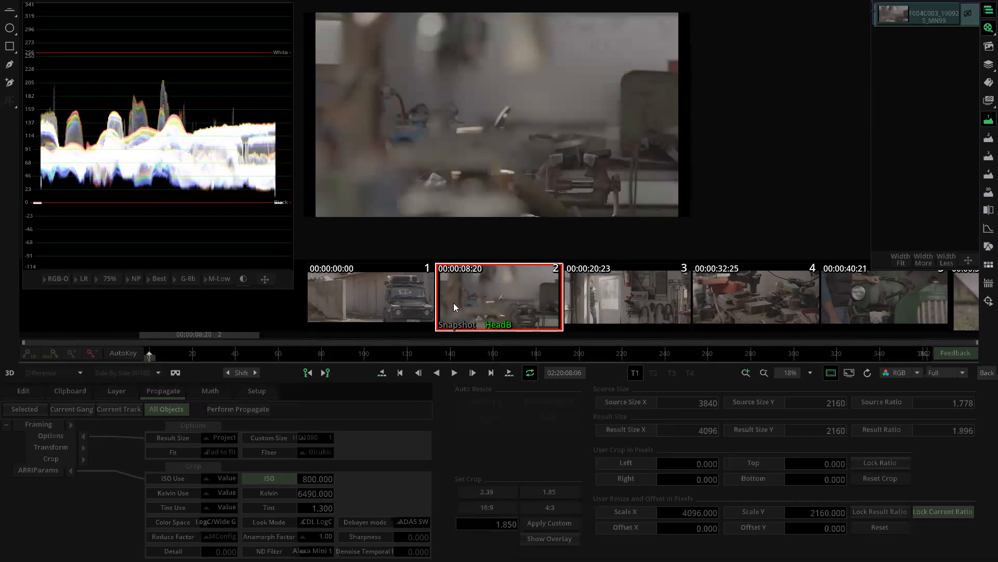
Step ahead through the storyboard to check the propagated ISO on other clips, and return to the second clip.
scroll(453, 307, "down", 2)
scroll(453, 302, "down", 4)
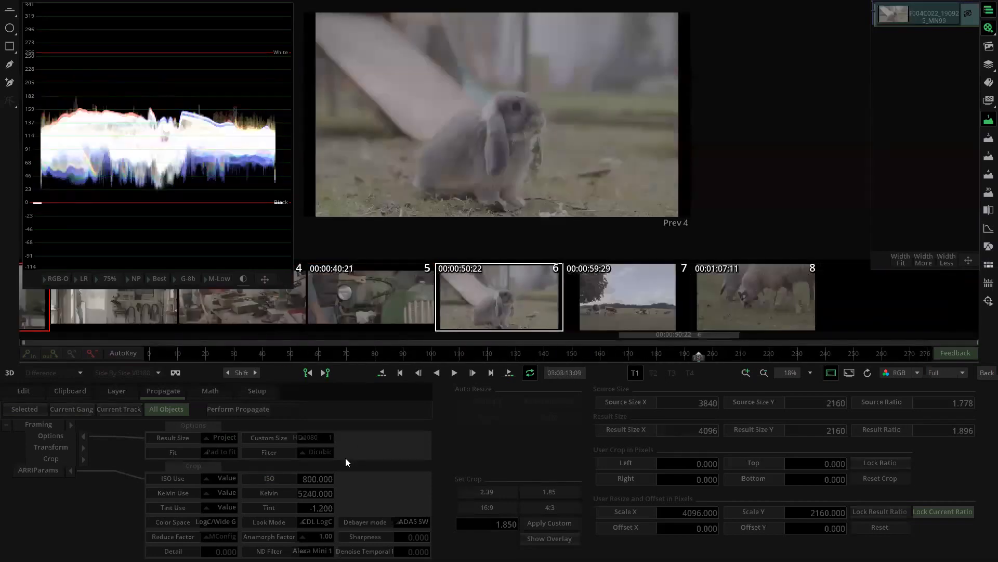
key("Page_Up")
key("Page_Up")
key("Page_Up")
key("Page_Up")
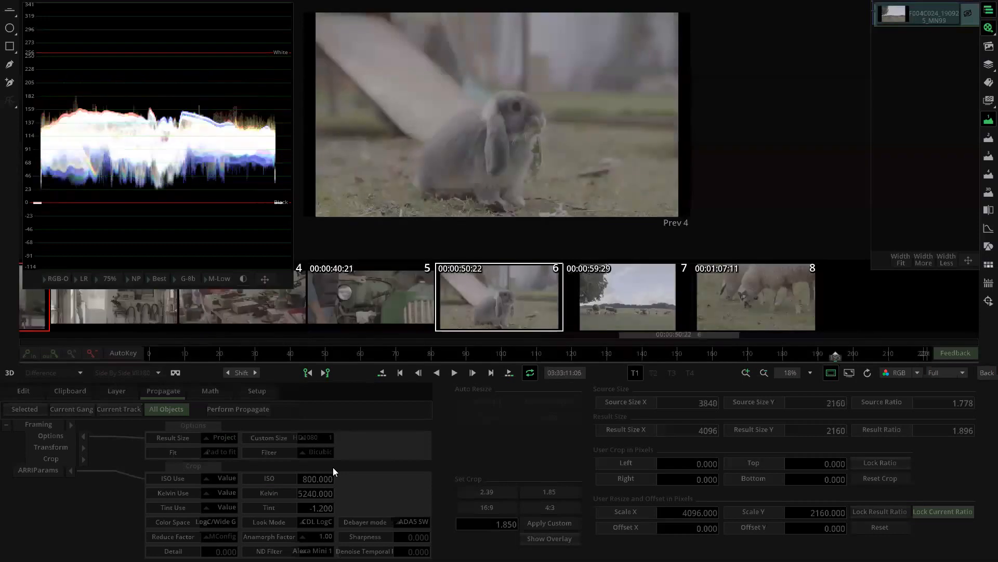
key("Page_Up")
key("Page_Up")
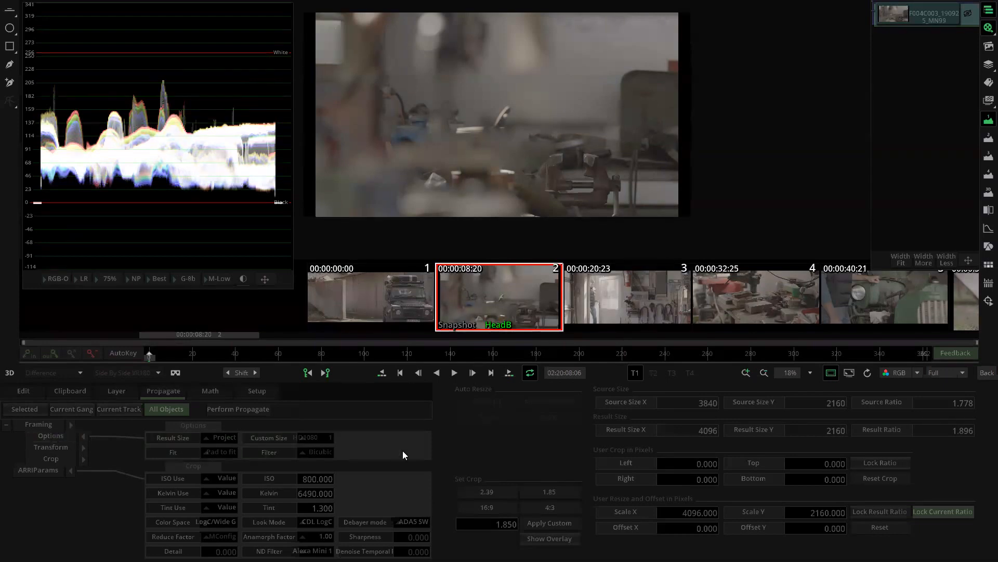
Set the framing Filter to 15 Taps and propagate it to all objects, accepting the overwrite.
left_click(323, 452)
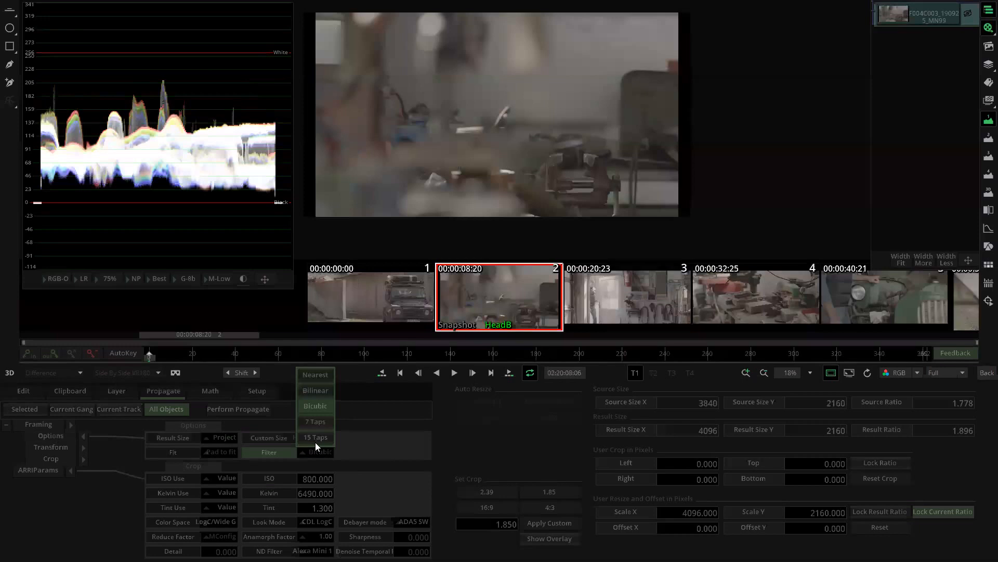
left_click(319, 436)
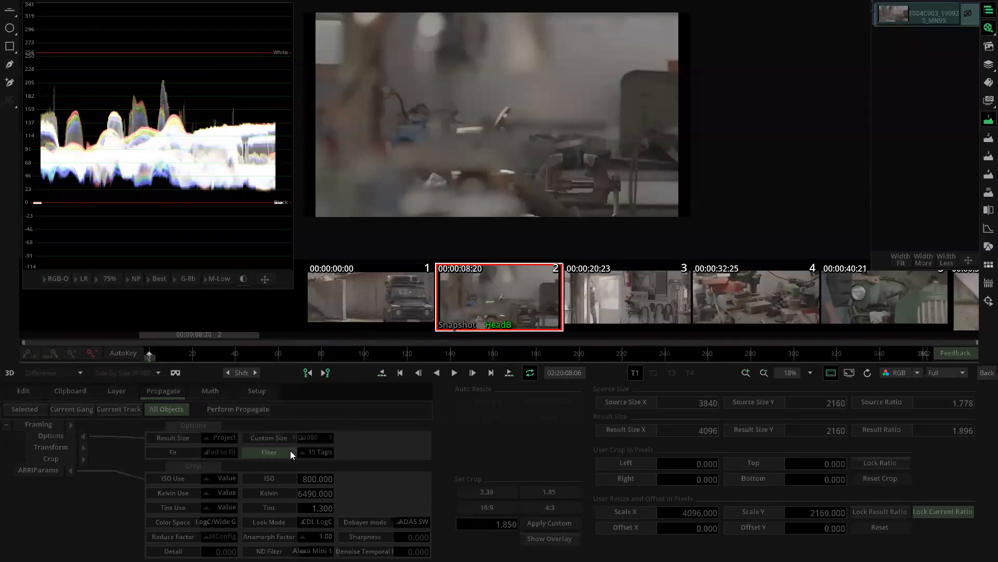
left_click(229, 410)
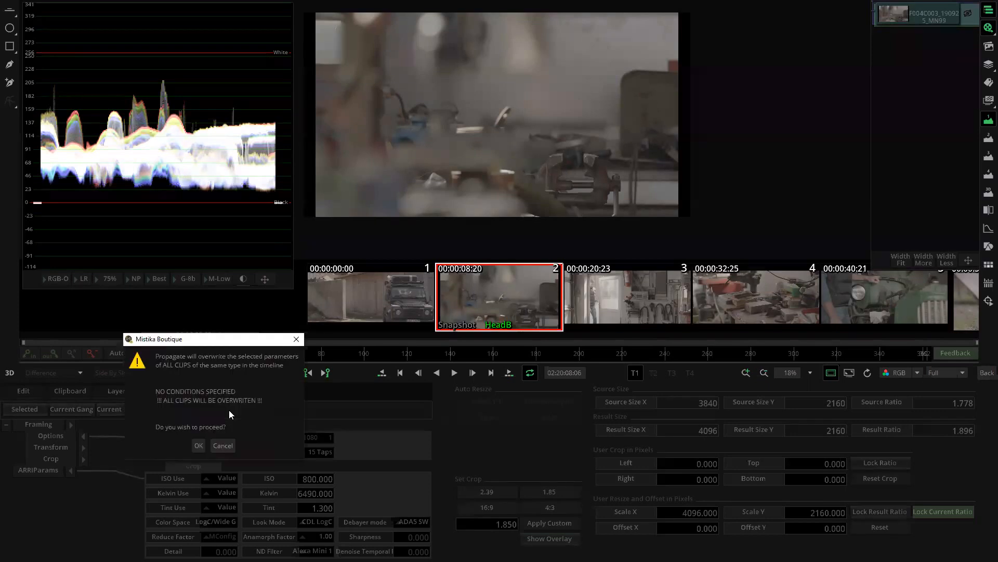
left_click(199, 445)
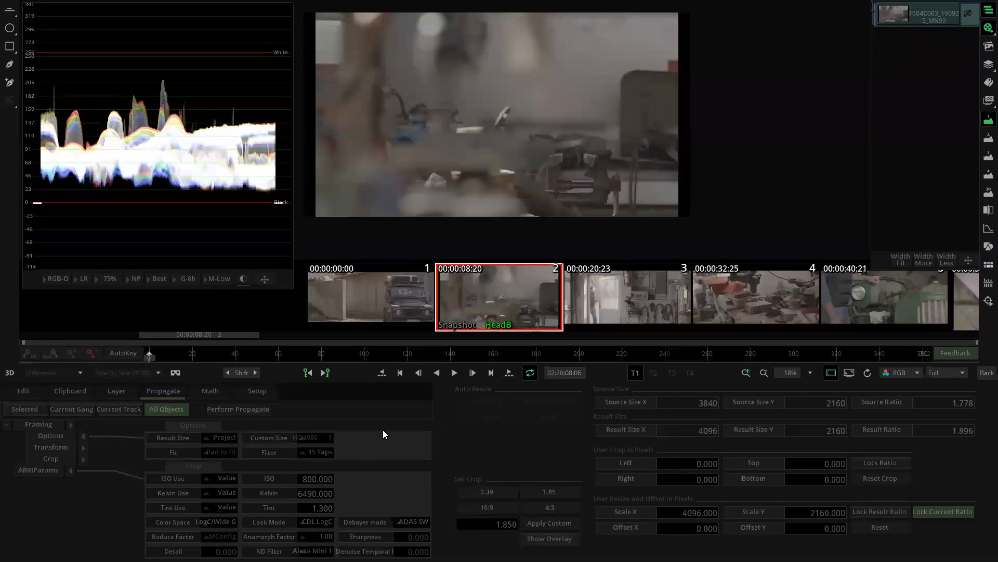
Review the second clip's ARRI Color Space options without choosing one, and return to the timeline.
left_click(227, 522)
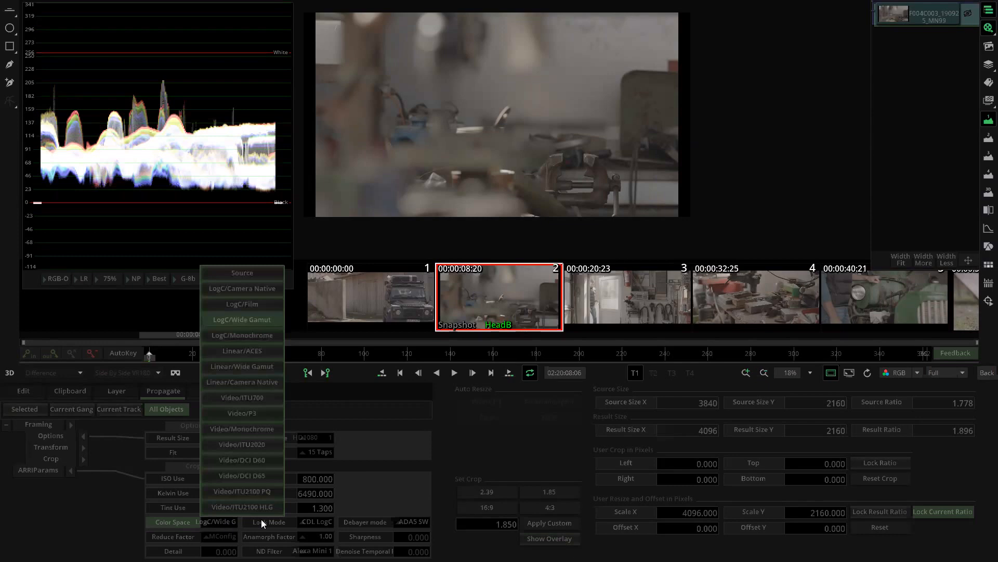
left_click(231, 522)
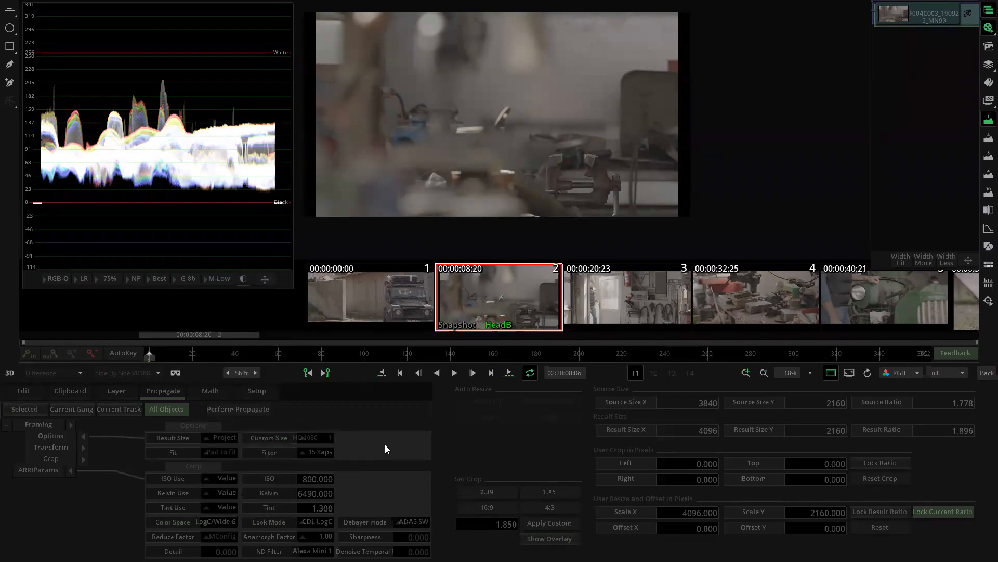
left_click(987, 373)
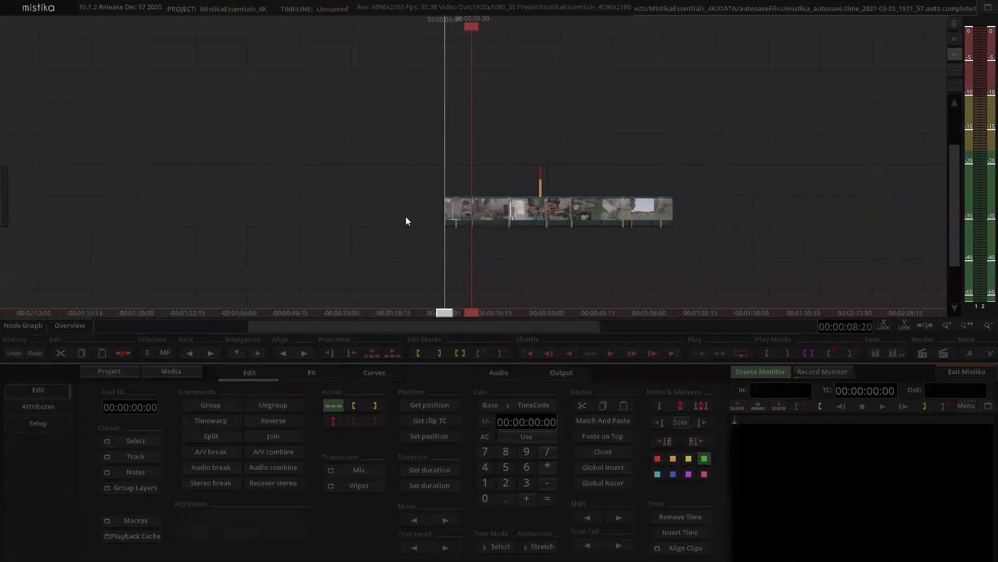
Add a Color Grade effect on top of the first clip, view its grading controls, and return to the timeline.
left_click(450, 209)
scroll(451, 209, "up", 1)
left_click_drag(456, 144, 519, 151)
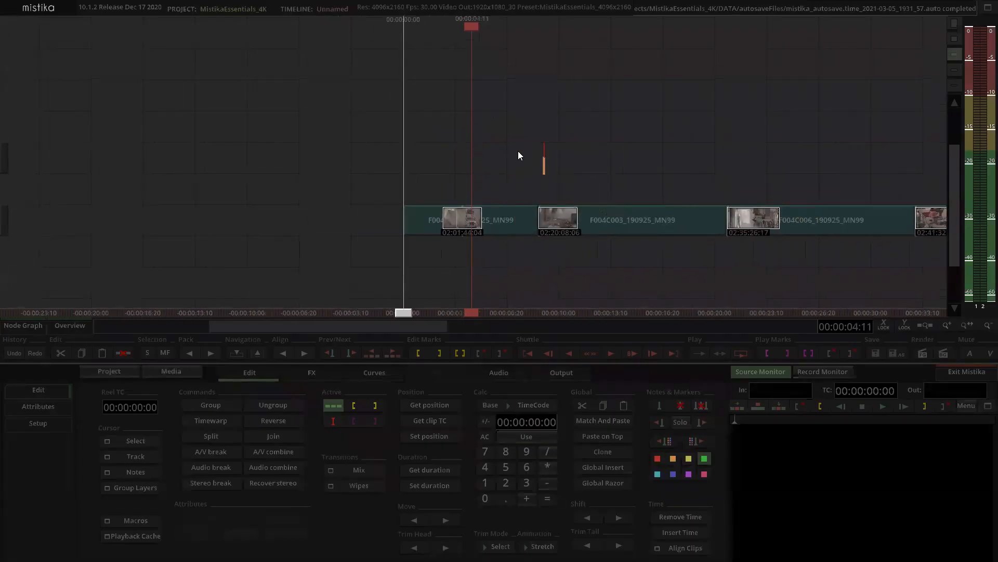
left_click(310, 372)
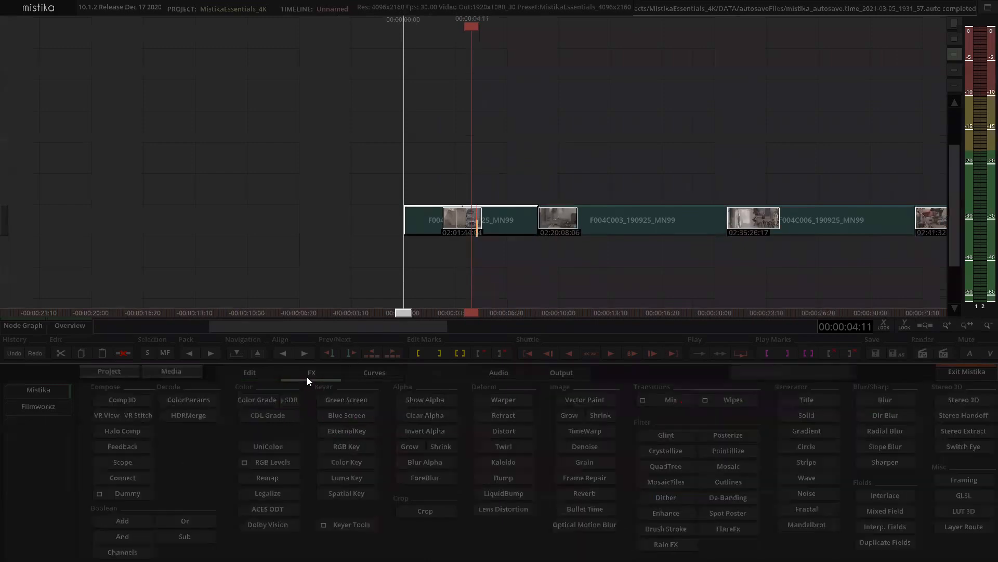
left_click(267, 396)
scroll(521, 67, "down", 1)
double_click(472, 182)
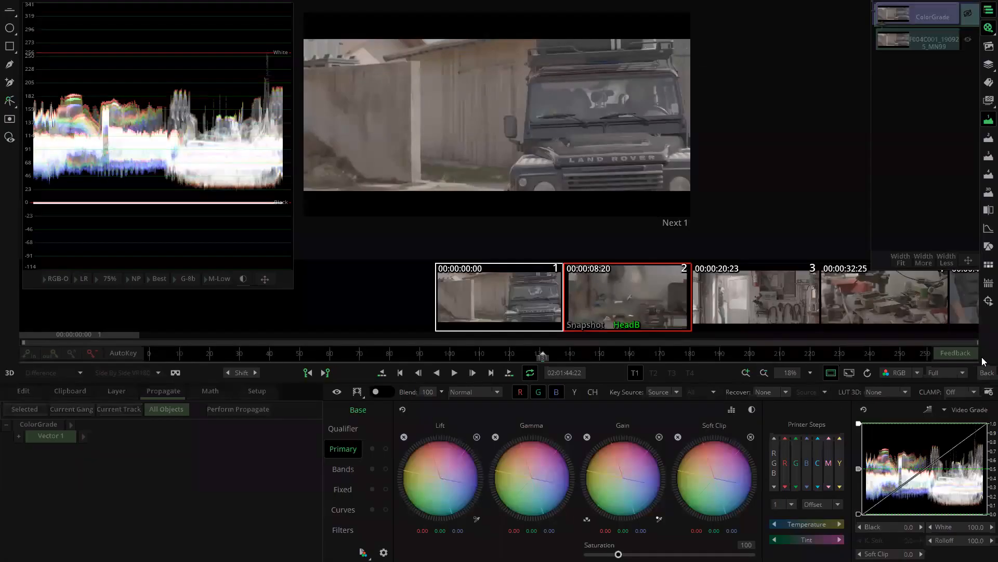
left_click(986, 371)
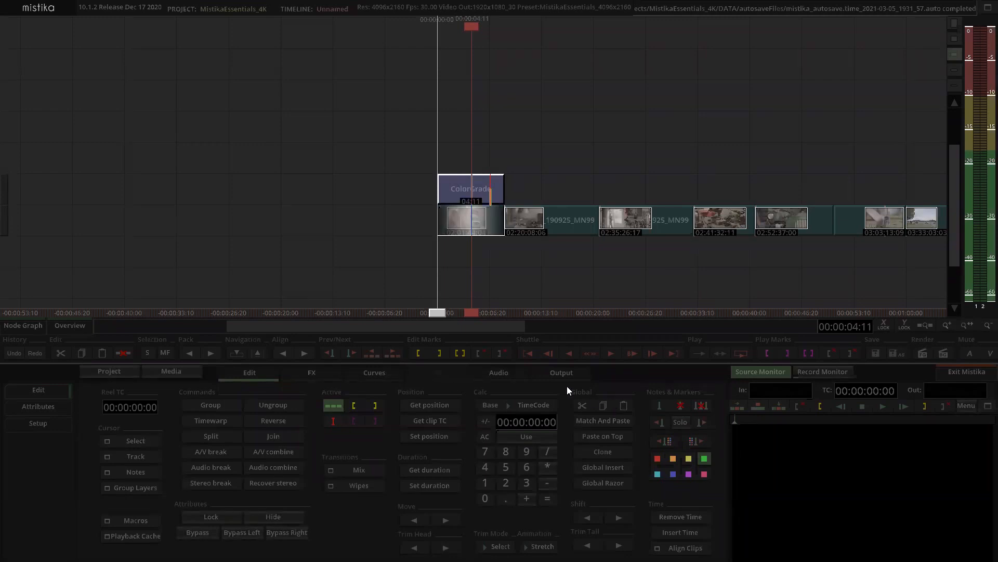
Stack a LUT 3D effect on top of the first clip's ColorGrade effect.
left_click(303, 378)
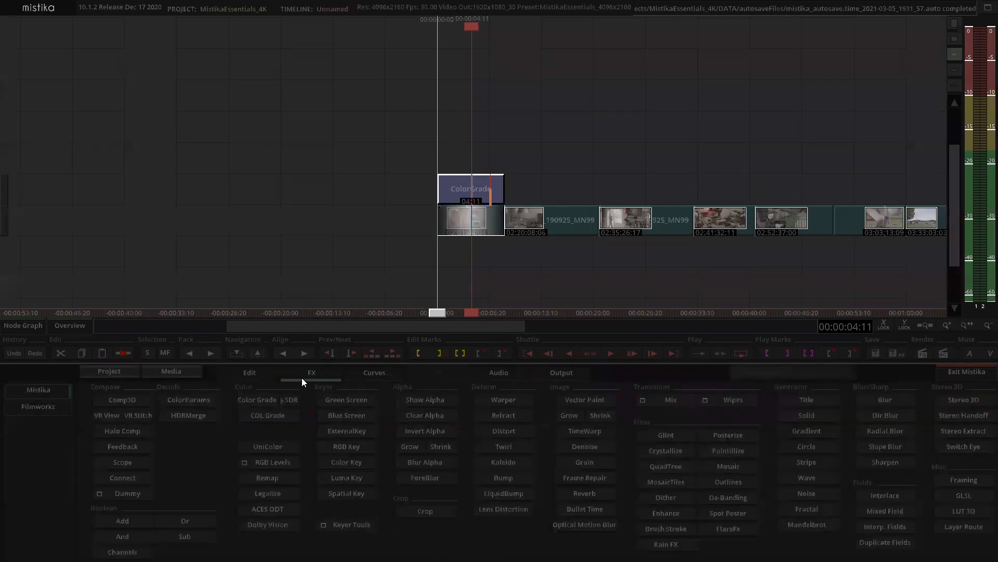
left_click(959, 510)
left_click(463, 138)
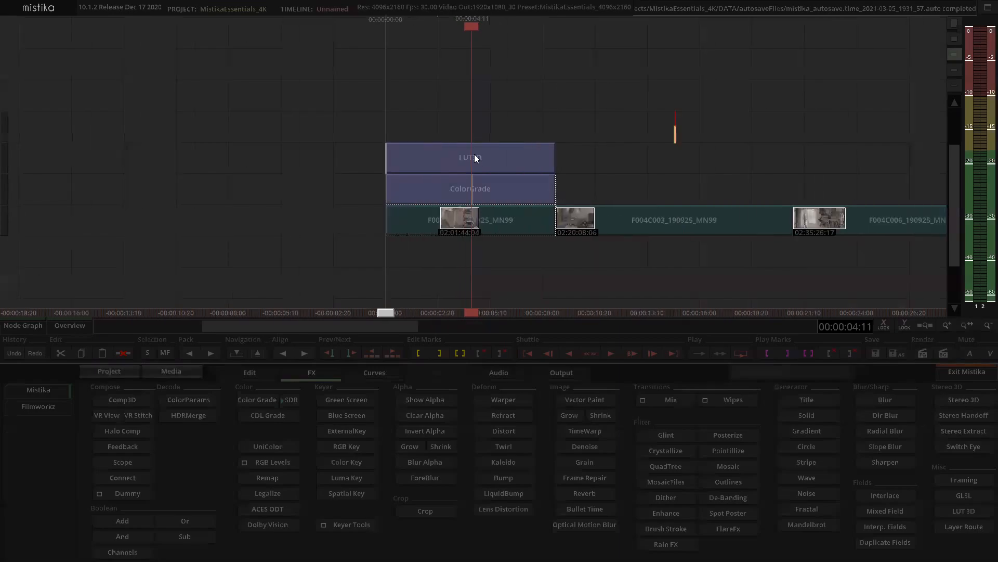
Load ARRI_LogC2Video_Classic709.cube from the Arri folder as the LUT 3D effect's 3D LUT file, and return to the timeline.
double_click(474, 154)
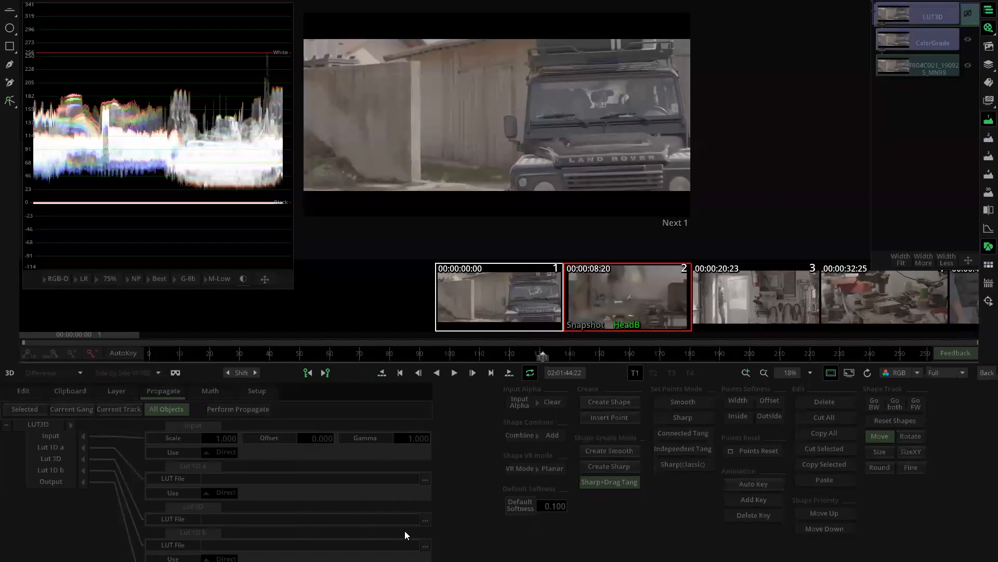
left_click(425, 520)
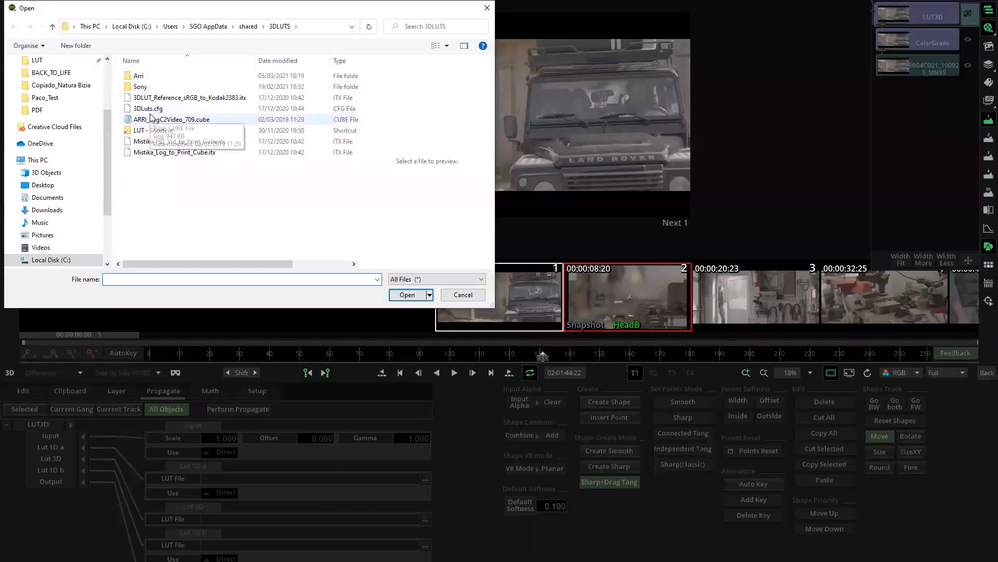
double_click(138, 75)
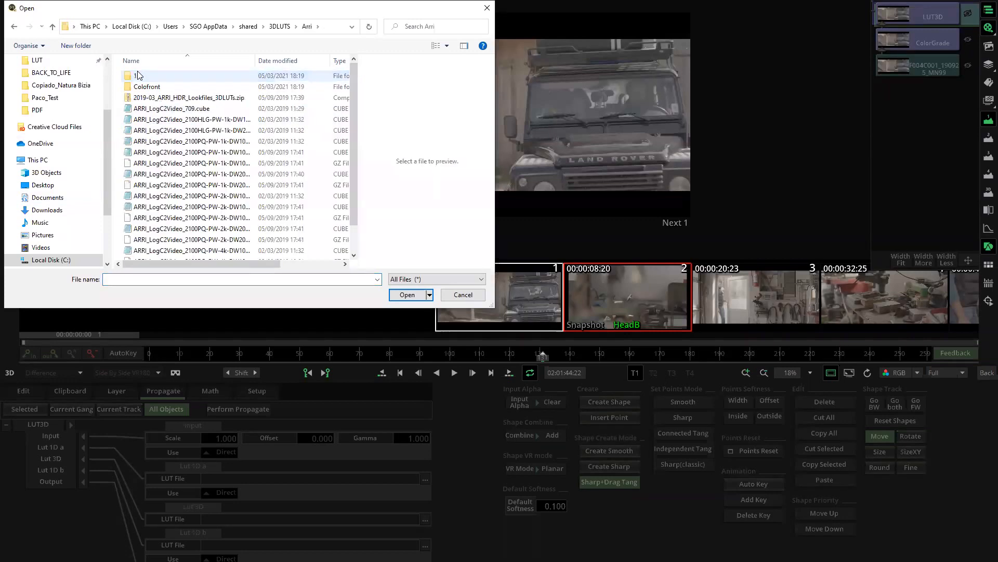
scroll(239, 177, "down", 2)
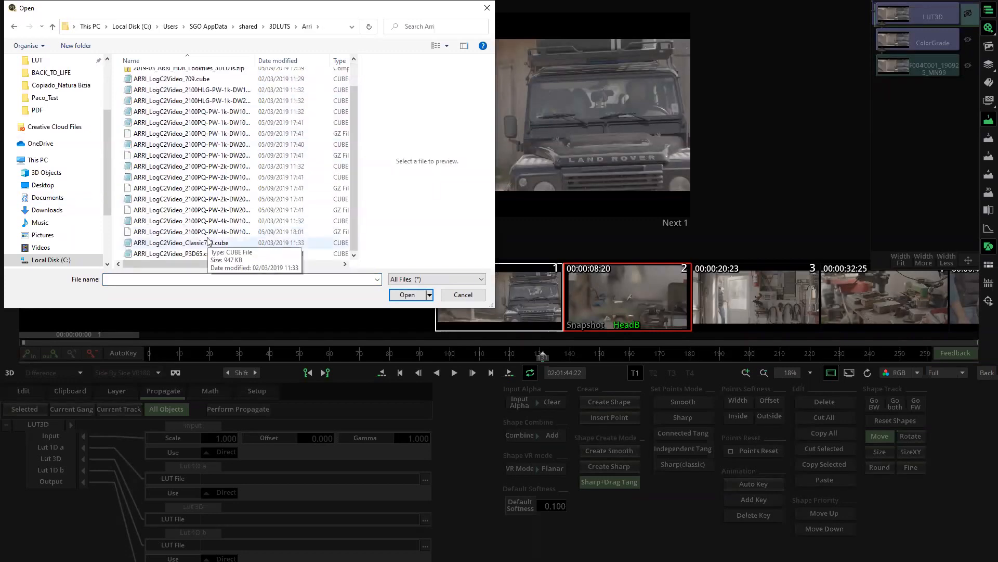
left_click(187, 243)
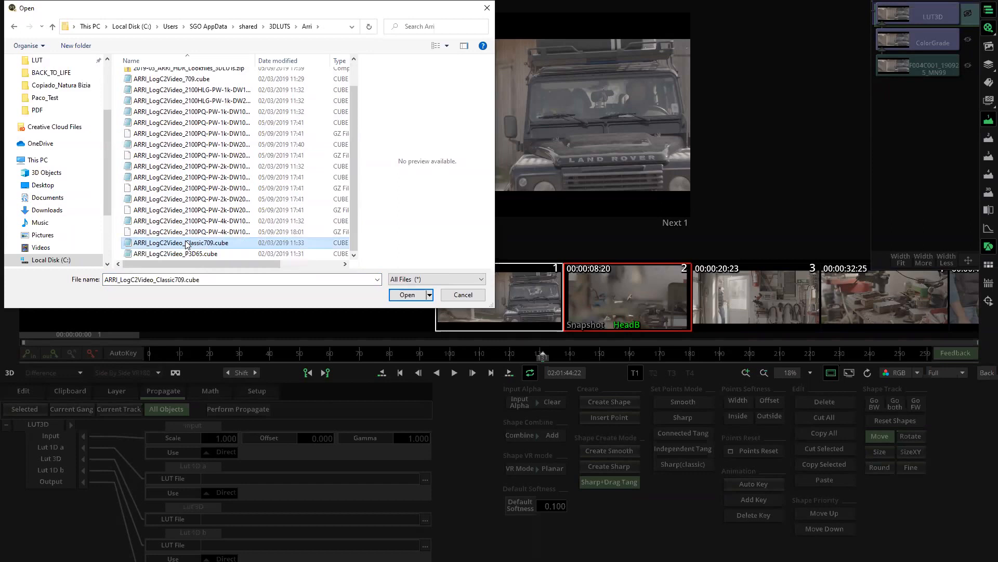
left_click(407, 295)
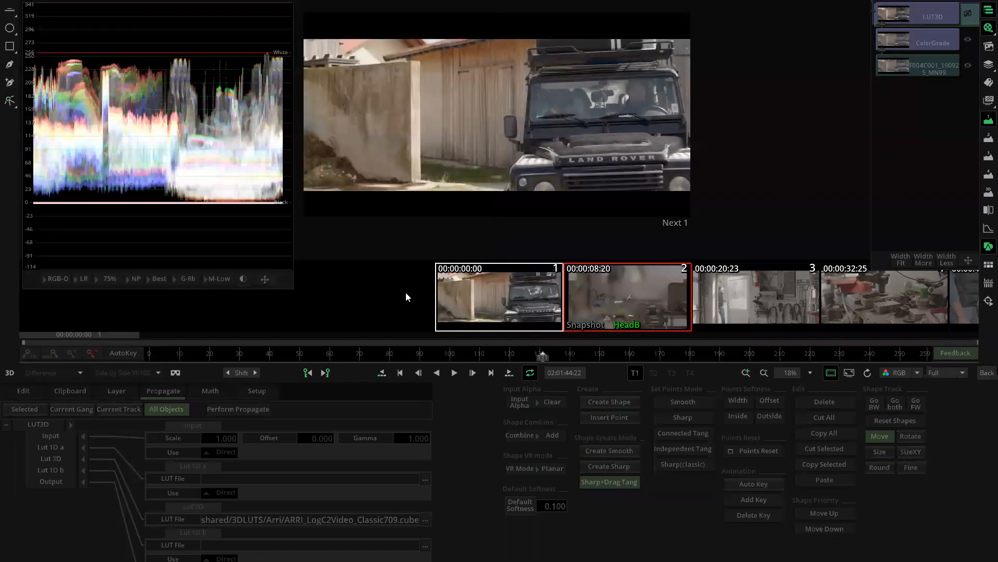
left_click(986, 374)
scroll(506, 100, "up", 5)
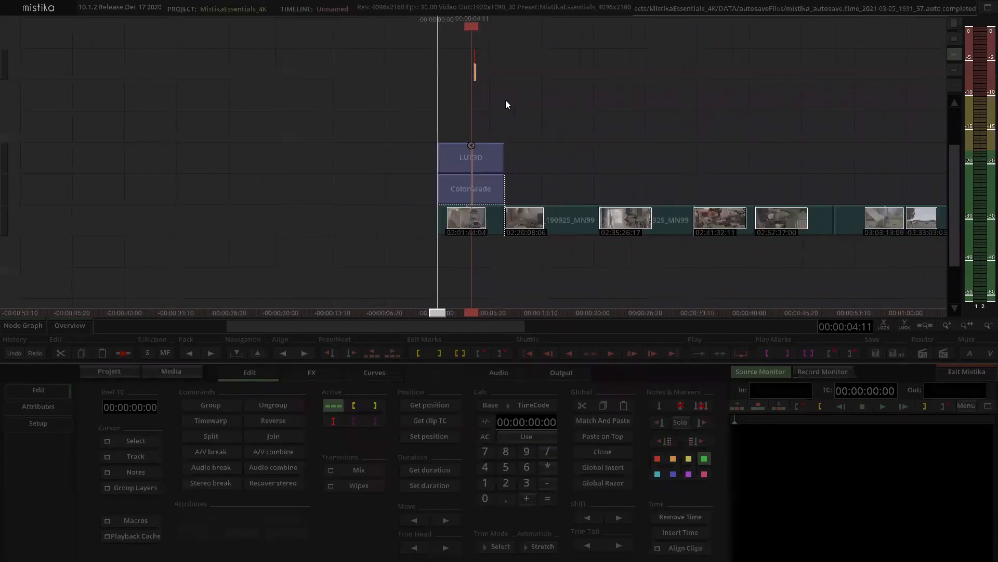
Grade the first clip's ColorGrade with Lift at -6.33, Gamma at -2.15, -0.13 and 2.28, and Gain at 10.30, and return to the timeline.
left_click(494, 156)
double_click(494, 156)
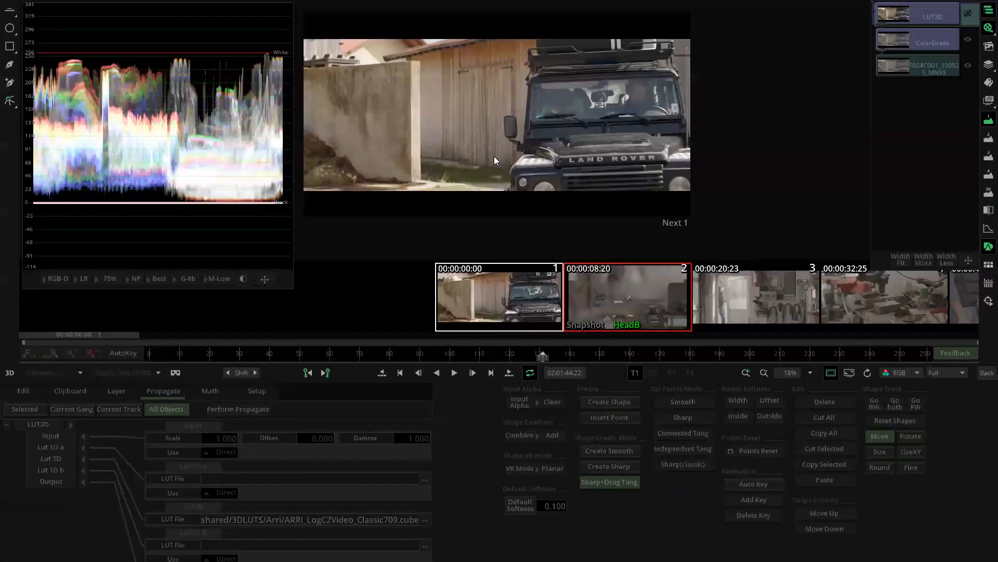
left_click(918, 37)
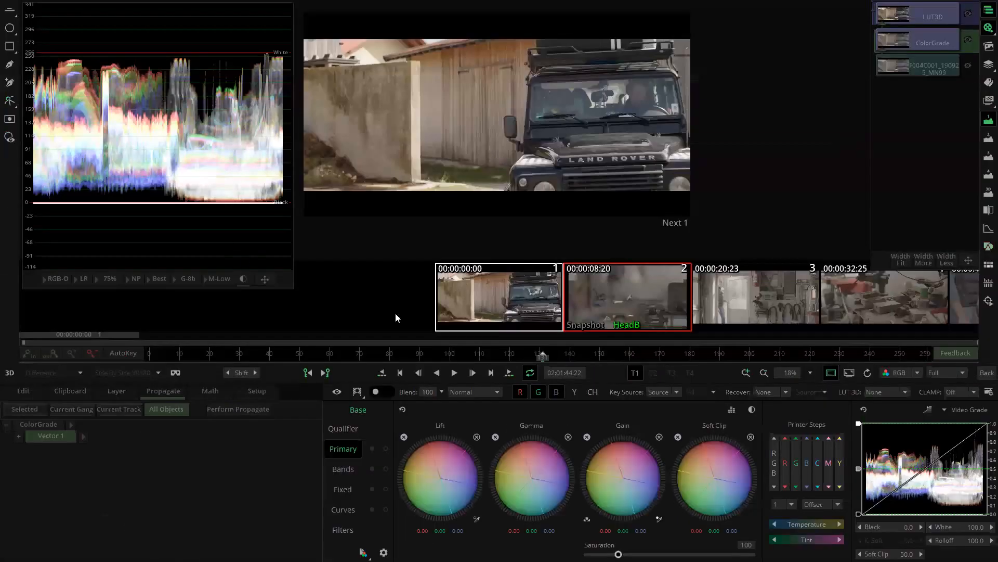
mouse_move(453, 476)
left_mouse_down()
mouse_move(435, 473)
mouse_move(459, 488)
left_mouse_up()
left_click_drag(581, 461, 629, 463)
mouse_move(392, 474)
left_mouse_down()
mouse_move(383, 470)
mouse_move(411, 467)
left_mouse_up()
left_click_drag(604, 456, 614, 457)
left_click_drag(522, 477, 500, 459)
left_click_drag(423, 475, 547, 486)
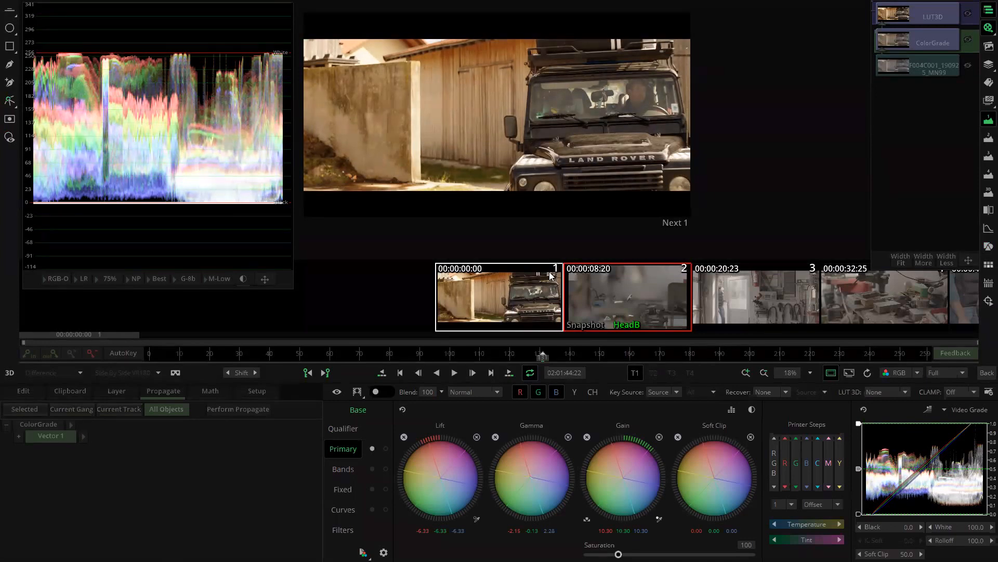
left_click(986, 373)
Match and paste the first clip's ColorGrade and LUT3D effects onto all the other clips, replacing existing effects and scaling animation to the target slot.
scroll(502, 107, "down", 2)
scroll(501, 103, "down", 2)
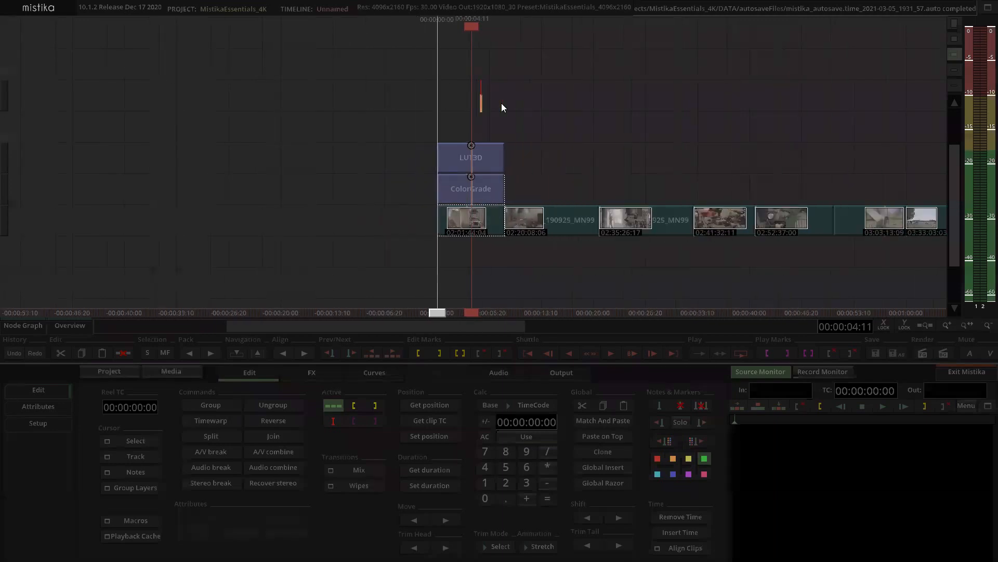
left_click_drag(472, 98, 465, 256)
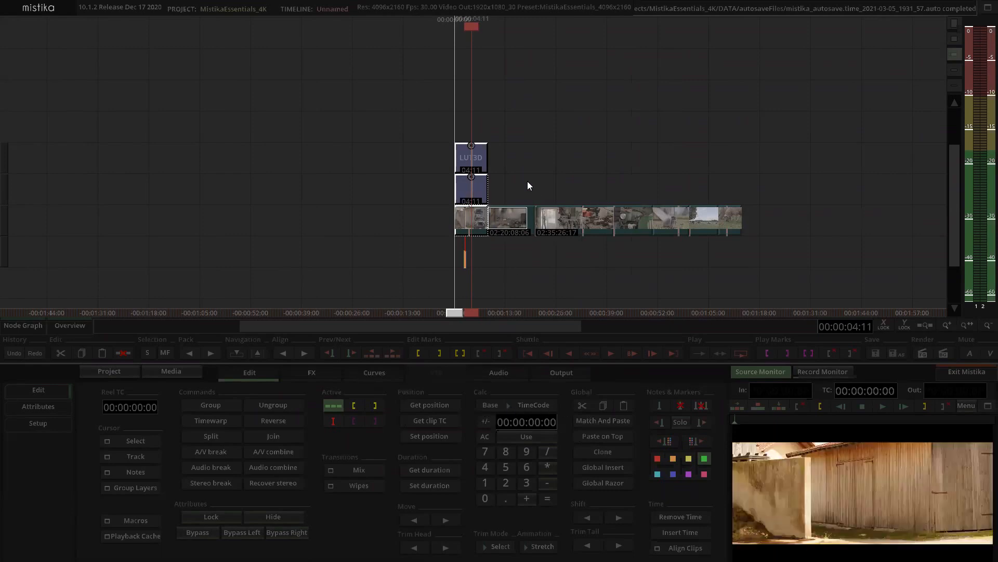
scroll(520, 163, "up", 3)
scroll(613, 177, "down", 5)
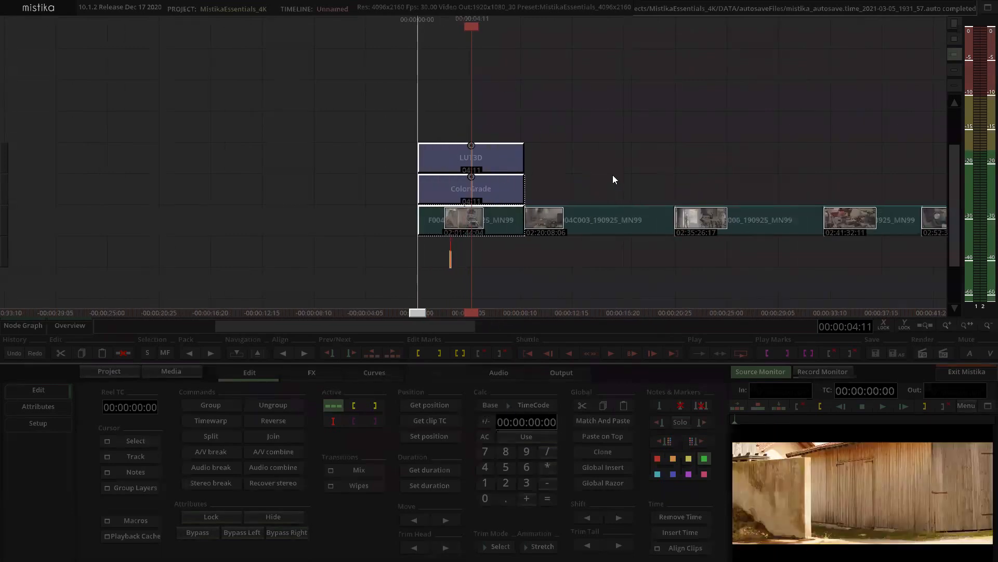
left_click_drag(723, 206, 497, 283)
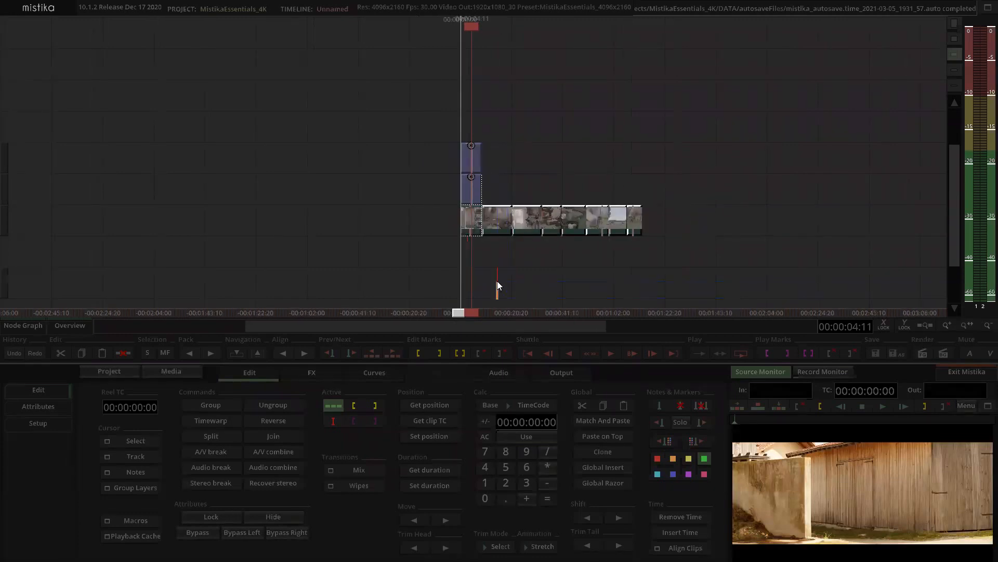
left_click(594, 420)
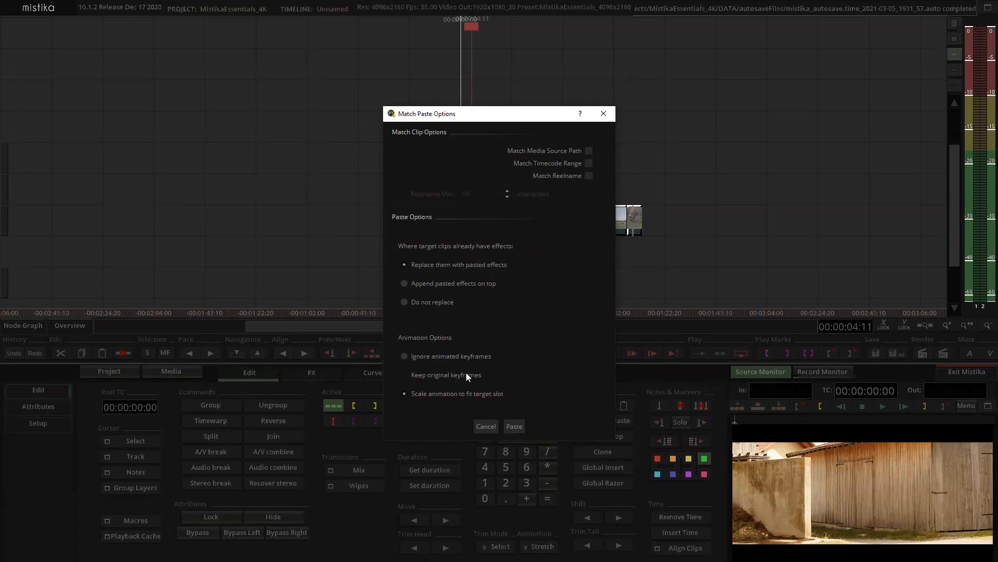
left_click(514, 426)
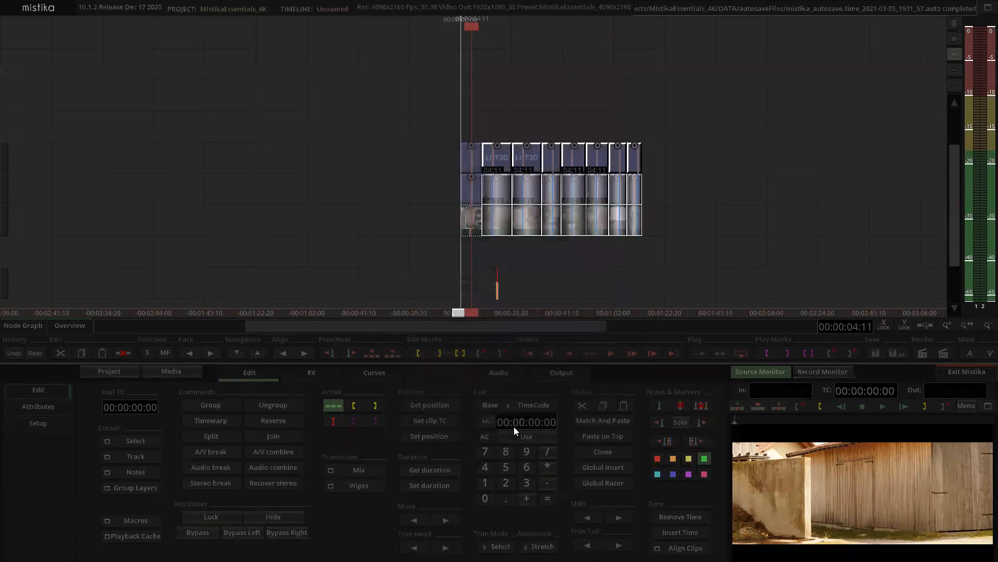
left_click(768, 155)
Open the second clip's effect stack, move to about frame 60, and show the source clip's Framing parameters.
scroll(673, 116, "up", 5)
left_click_drag(683, 100, 595, 103)
scroll(582, 102, "down", 1)
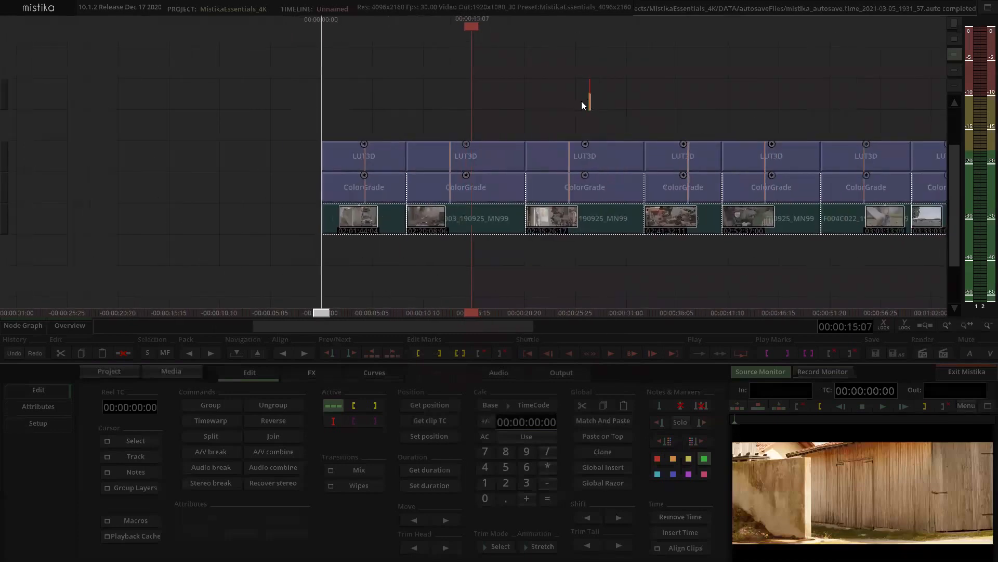
double_click(490, 157)
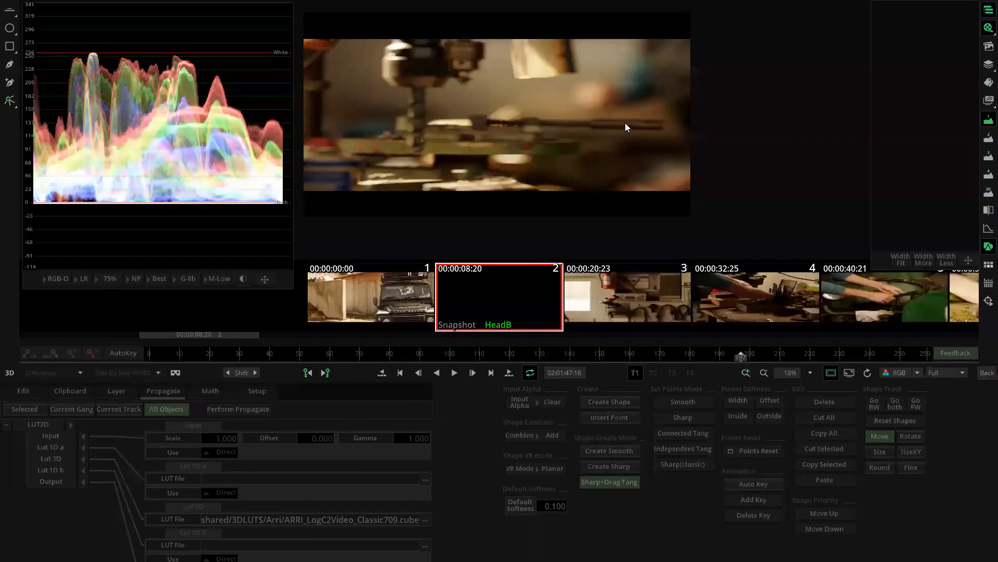
scroll(521, 109, "up", 1)
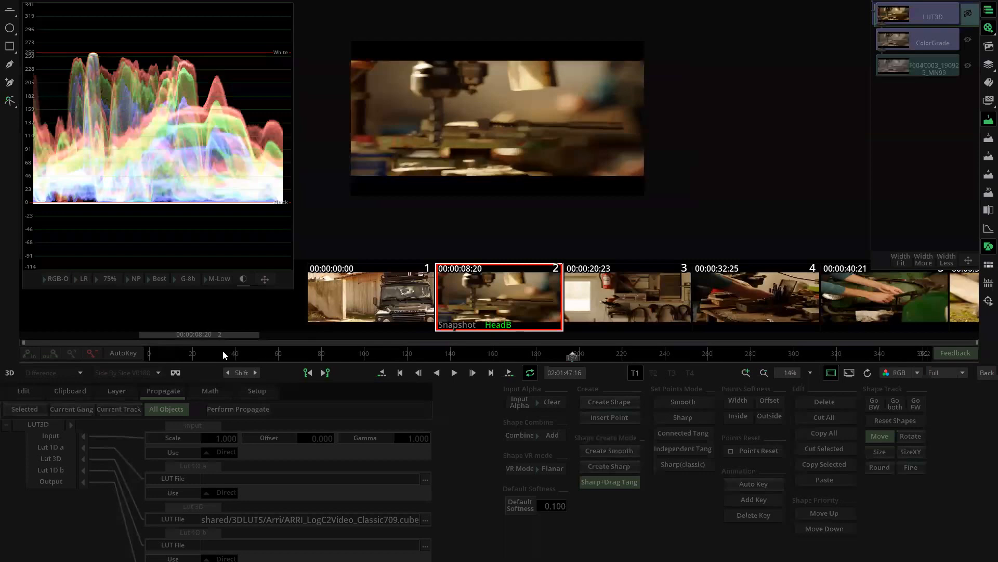
left_click_drag(223, 350, 280, 351)
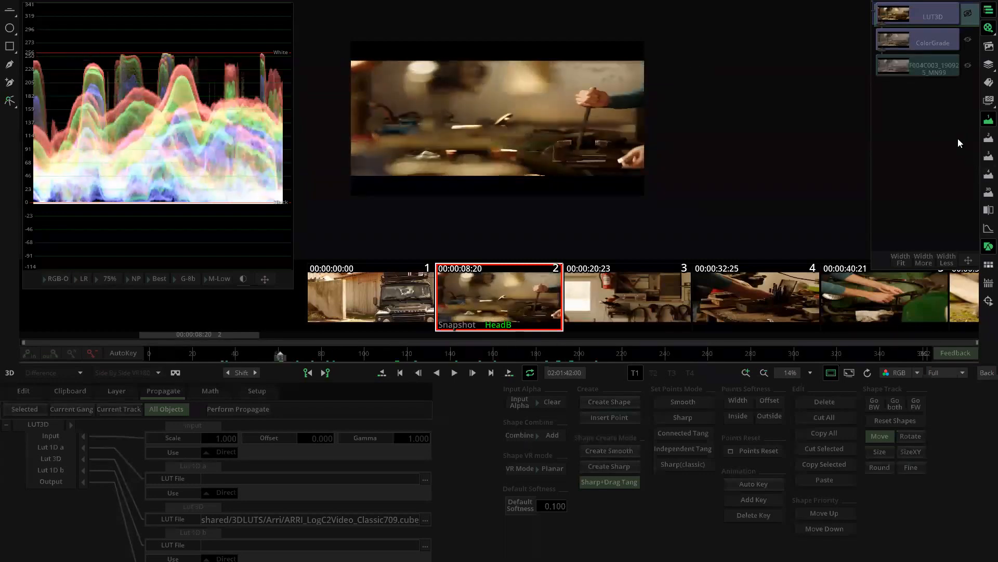
left_click(929, 61)
left_click(58, 447)
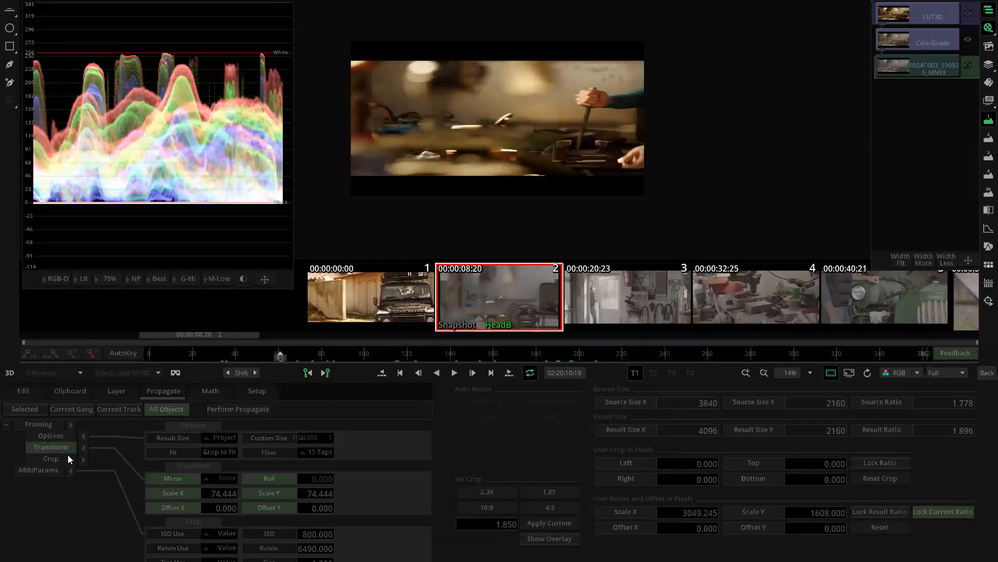
Compare Pad to fit and Crop to fit for the second clip's framing, leaving Fit on Pad to fit.
left_click(223, 452)
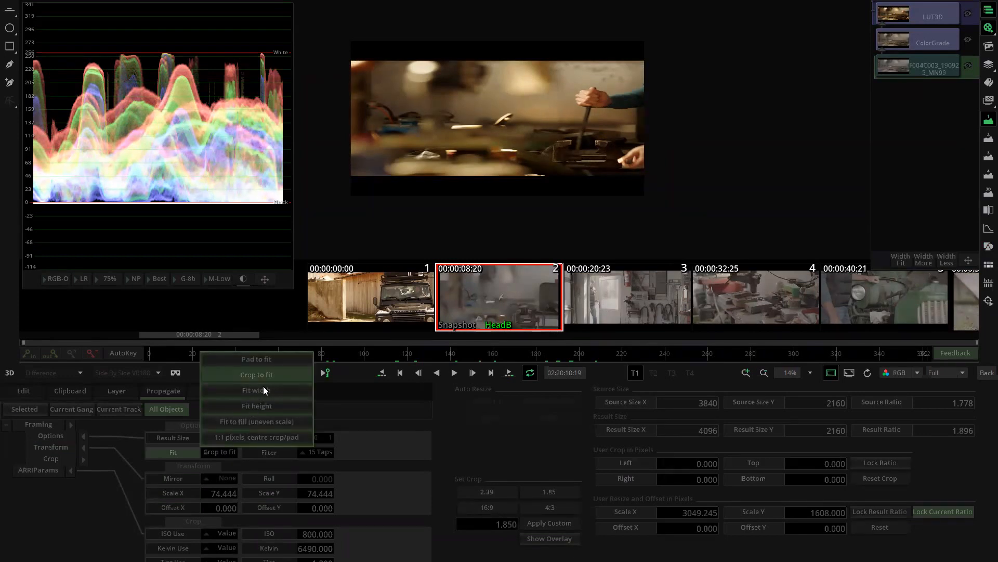
double_click(184, 453)
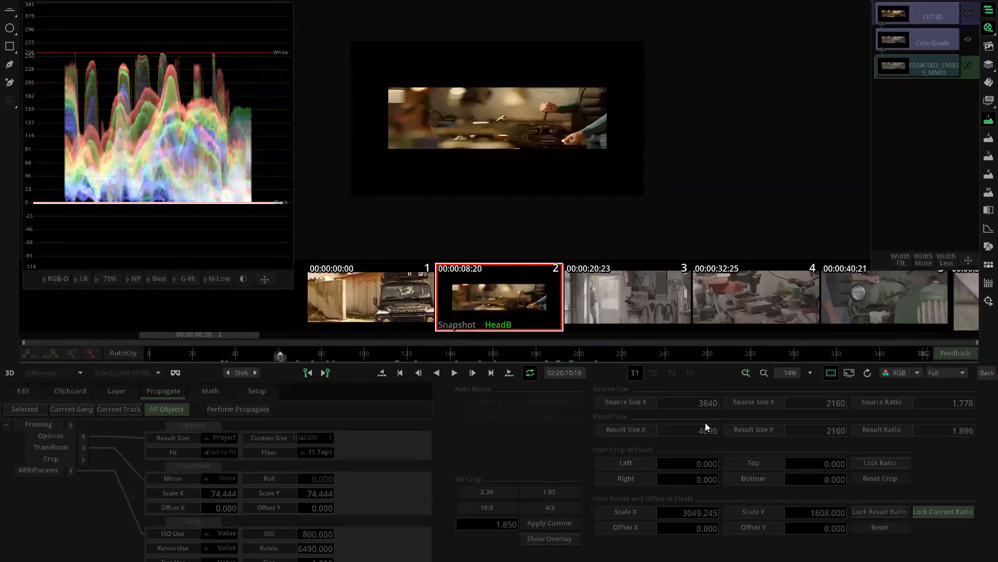
left_click(219, 451)
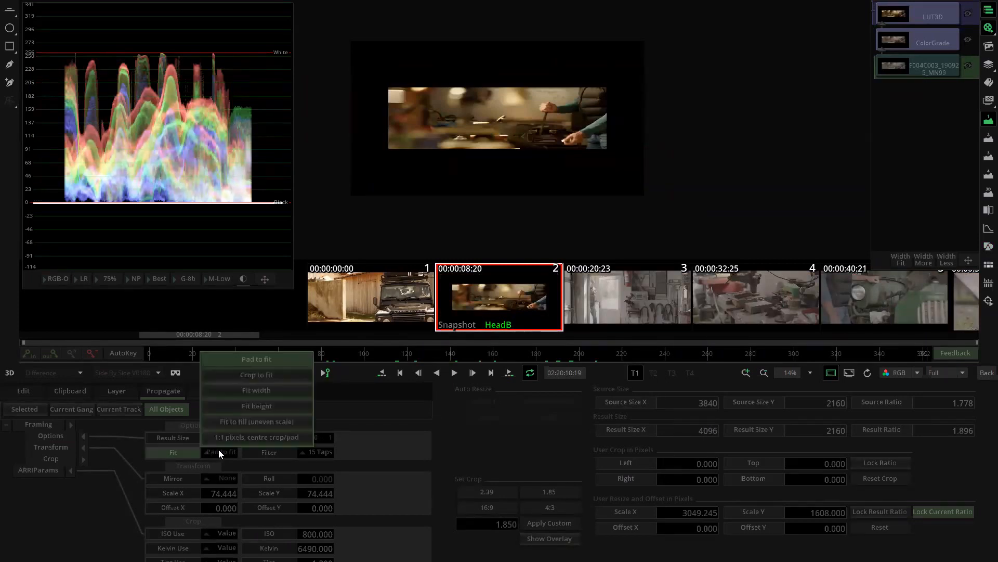
left_click(254, 374)
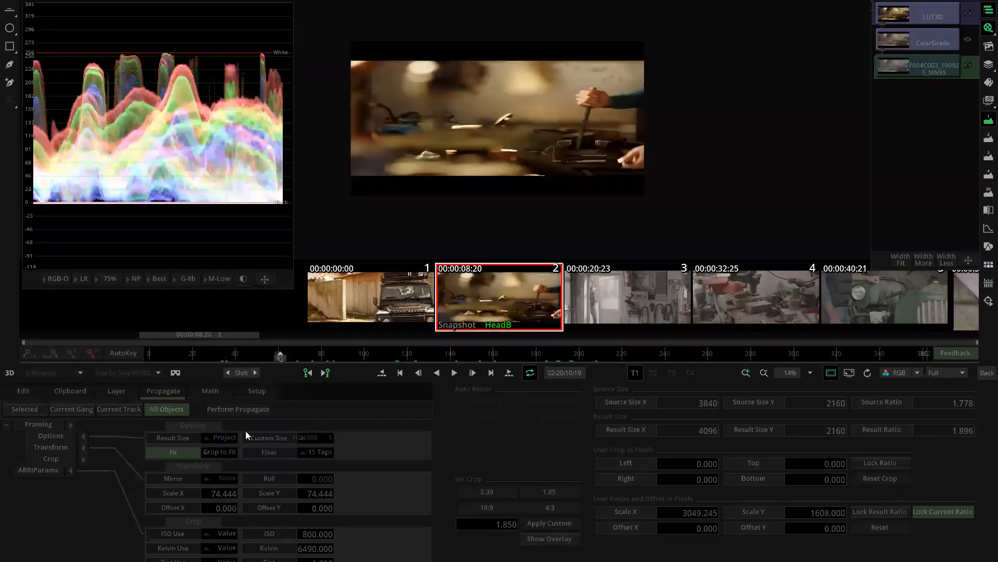
left_click(184, 448)
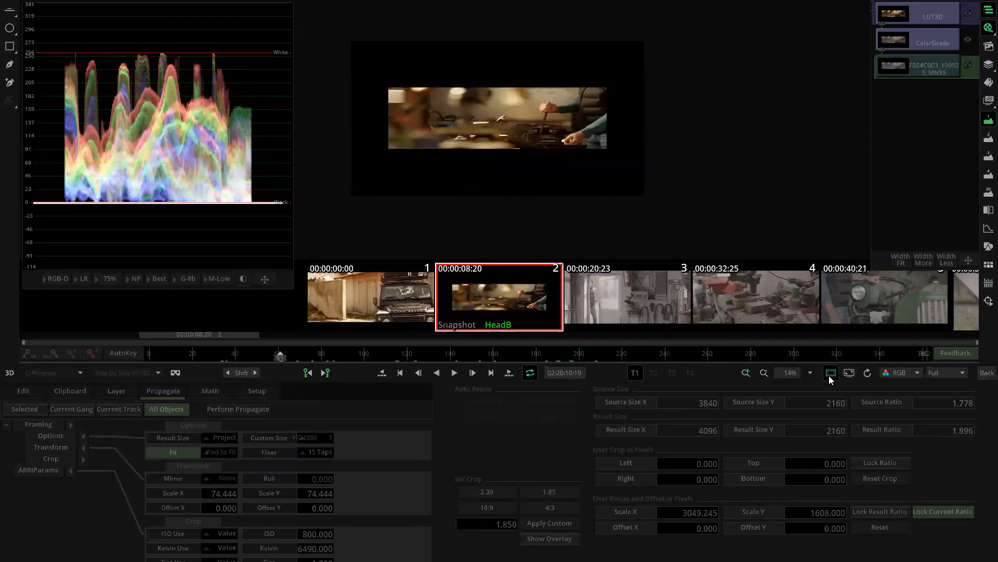
Reset the second clip's Scale X and Scale Y to 100 and its ARRI Anamorph Factor to Source.
left_click(634, 374)
left_click(184, 489)
left_click(288, 491)
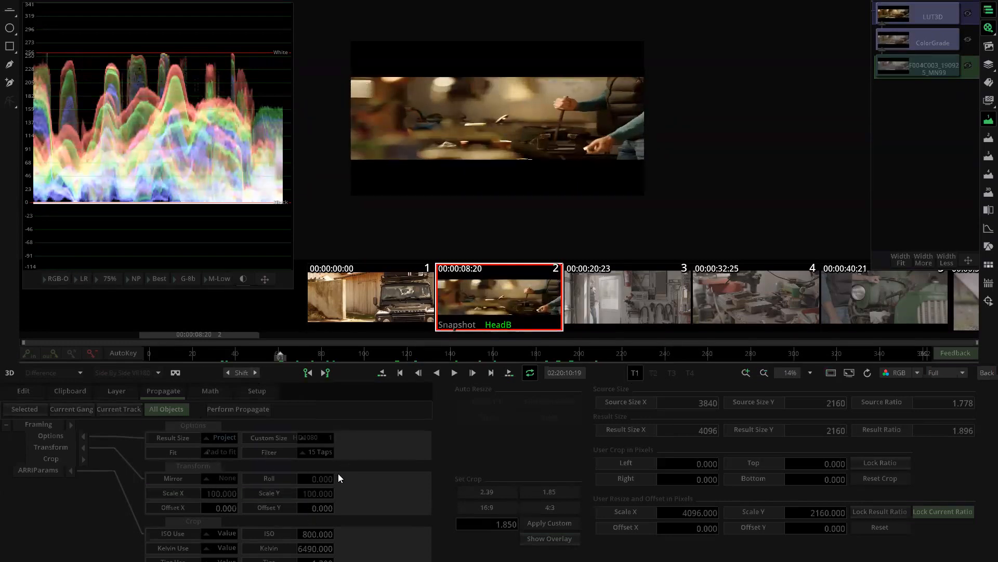
scroll(257, 492, "down", 2)
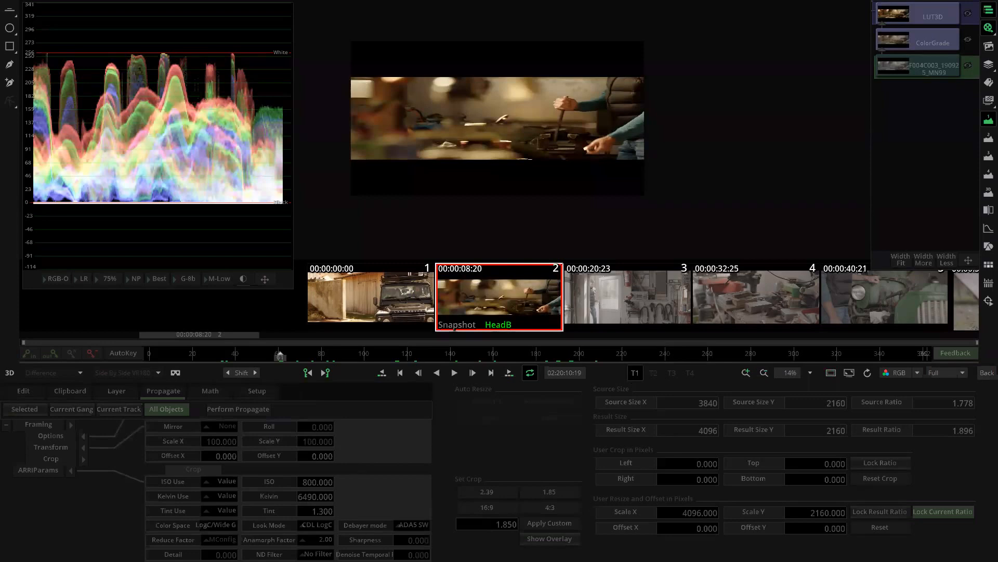
left_click(290, 539)
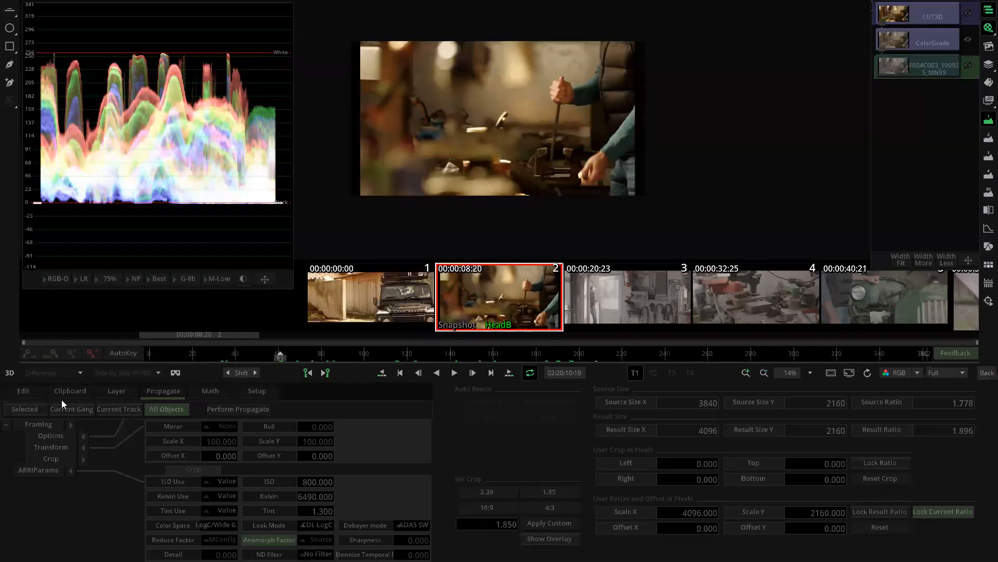
Propagate the second clip's Anamorph Factor to all objects and check the following clips up to the seventh.
left_click(124, 391)
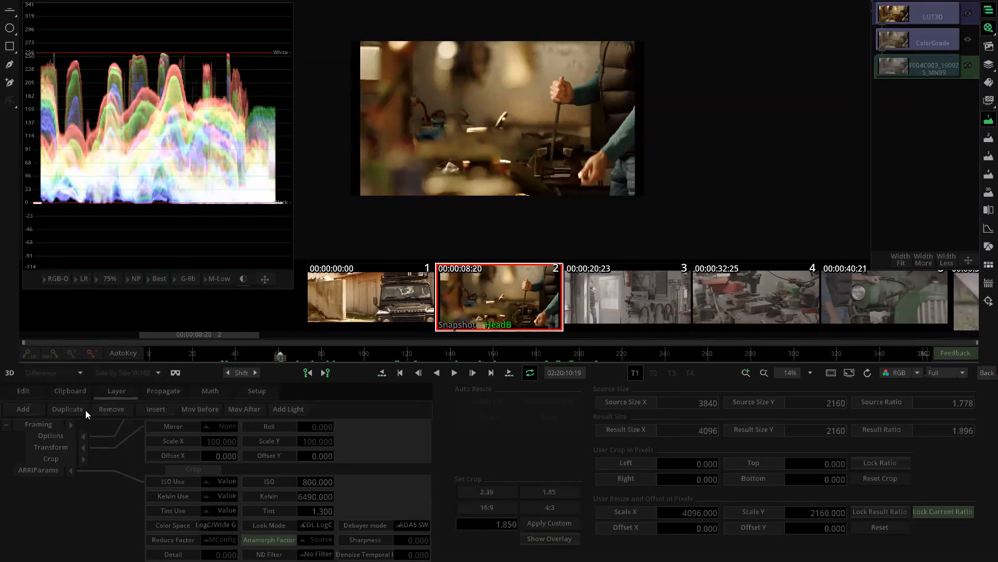
left_click(165, 392)
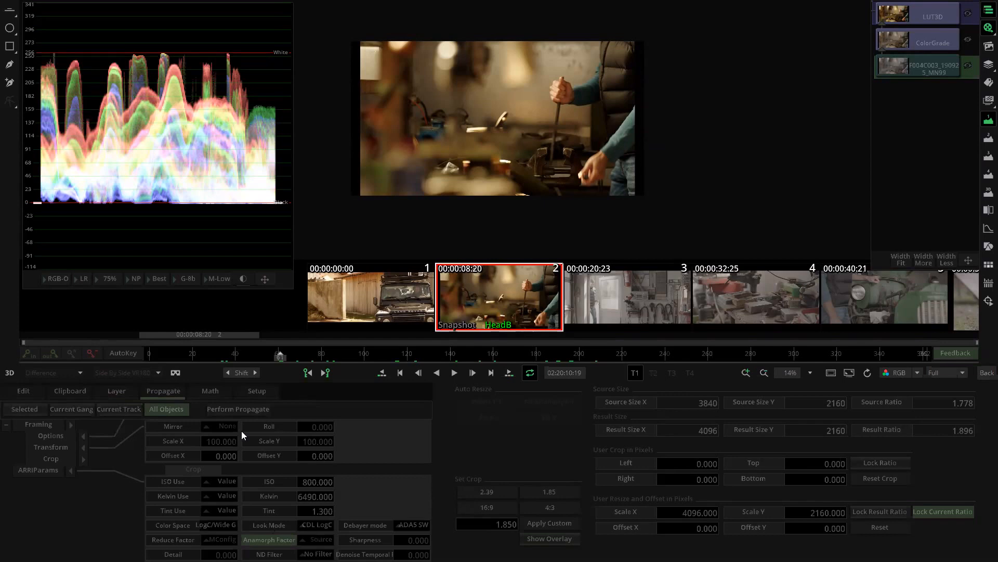
left_click(237, 408)
left_click(205, 440)
key("Down")
key("Down")
key("Down")
key("Down")
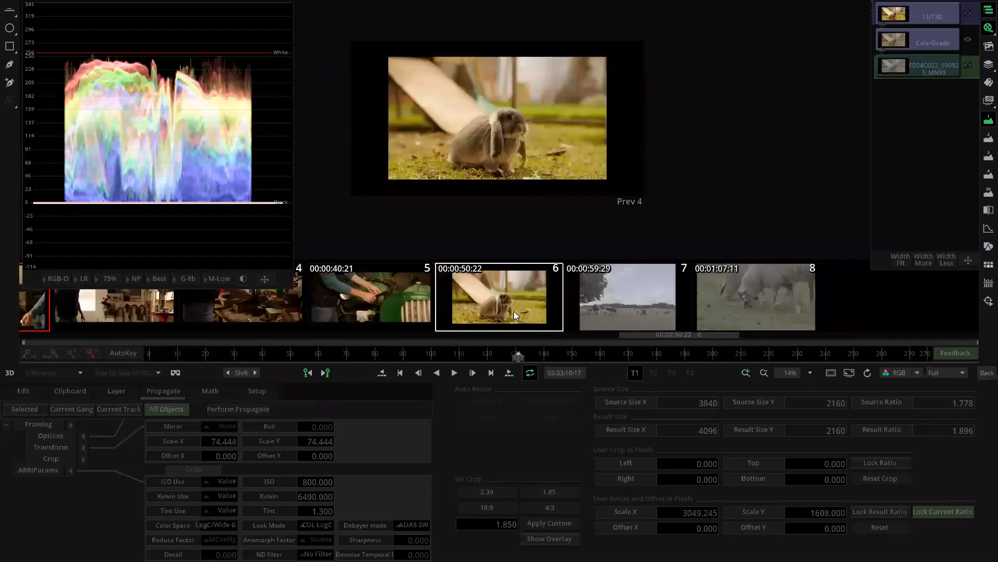
key("Down")
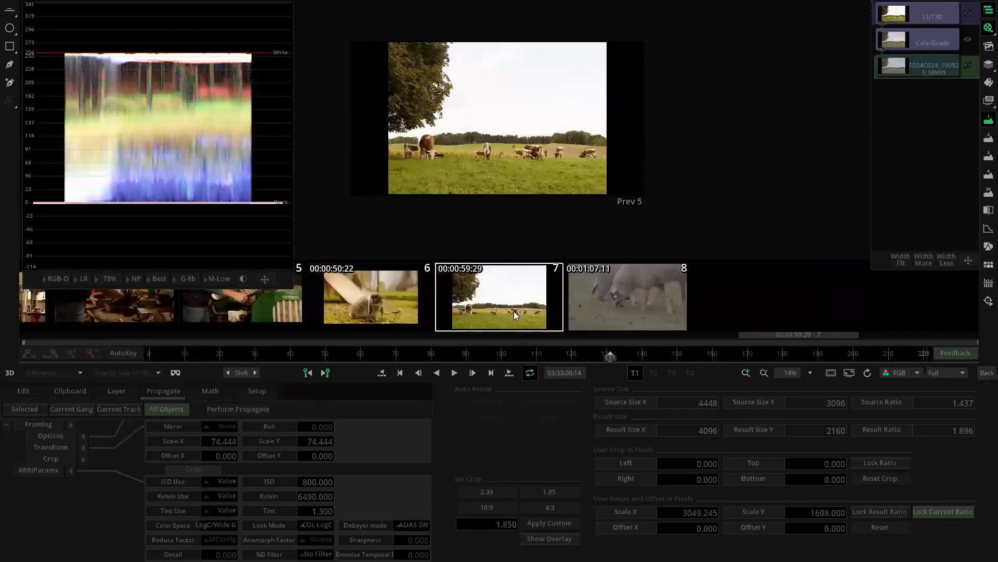
Go back to the sixth clip and reset its framing Scale X and Scale Y to 100.
key("Up")
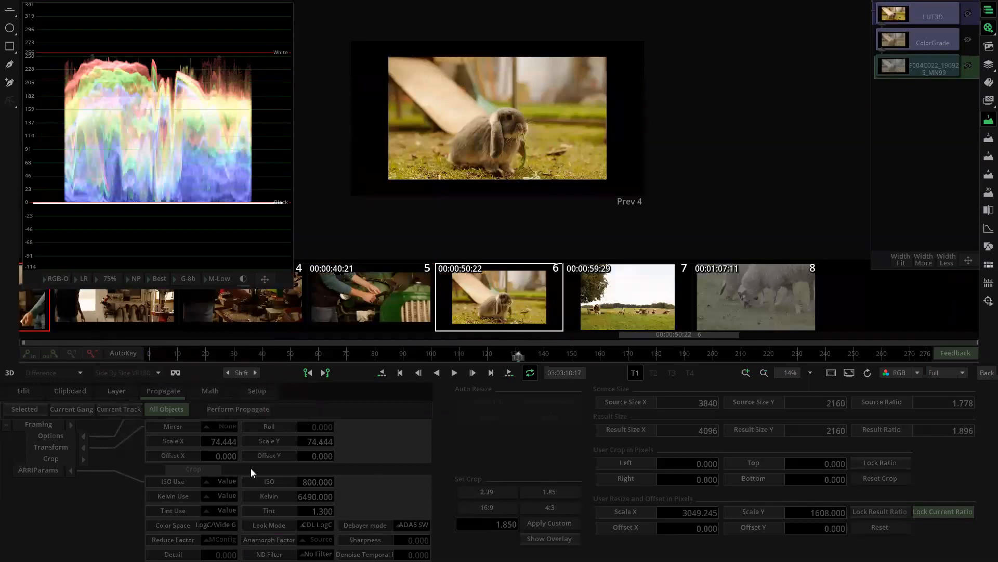
scroll(251, 468, "up", 2)
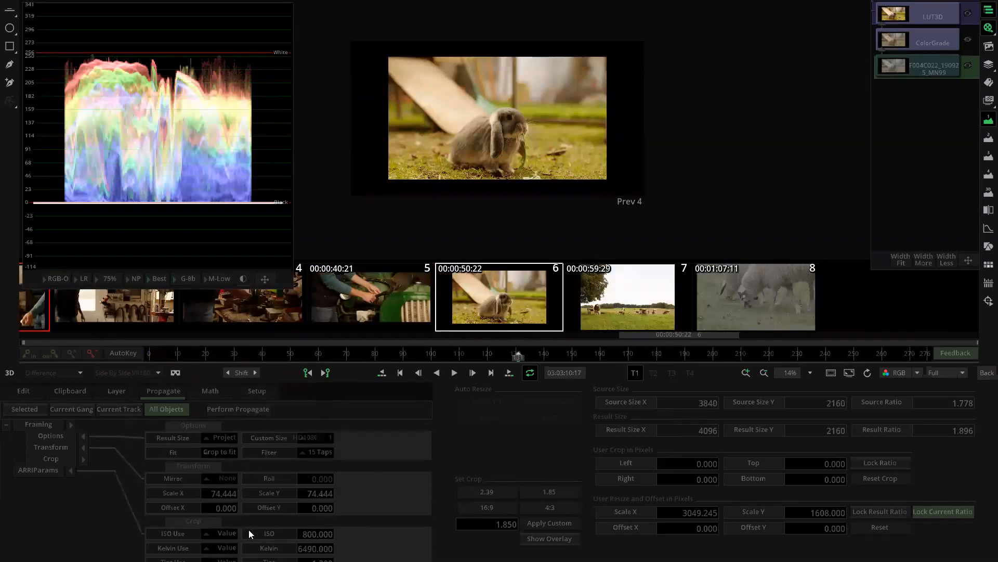
left_click(192, 492)
double_click(191, 492)
double_click(263, 490)
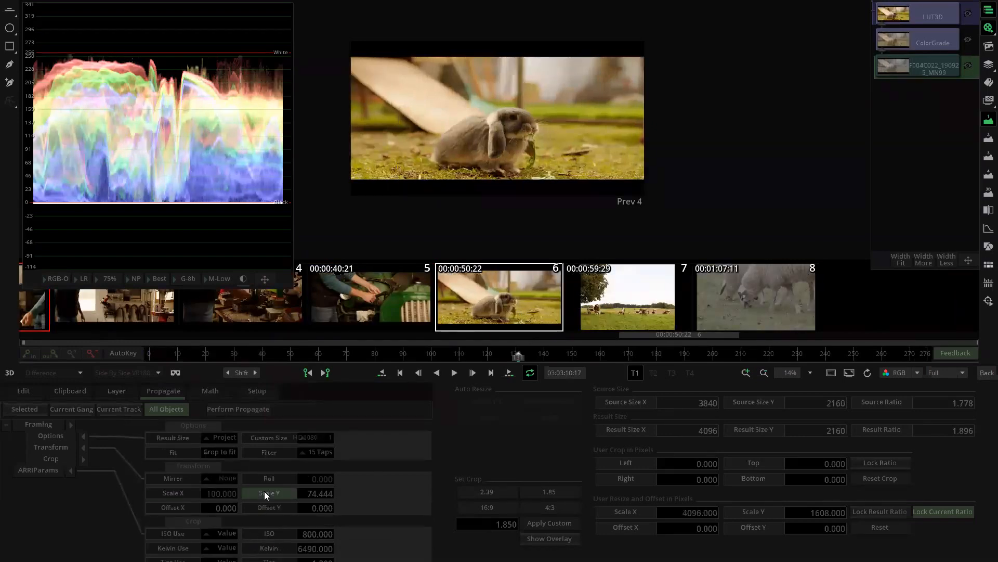
left_click(179, 491)
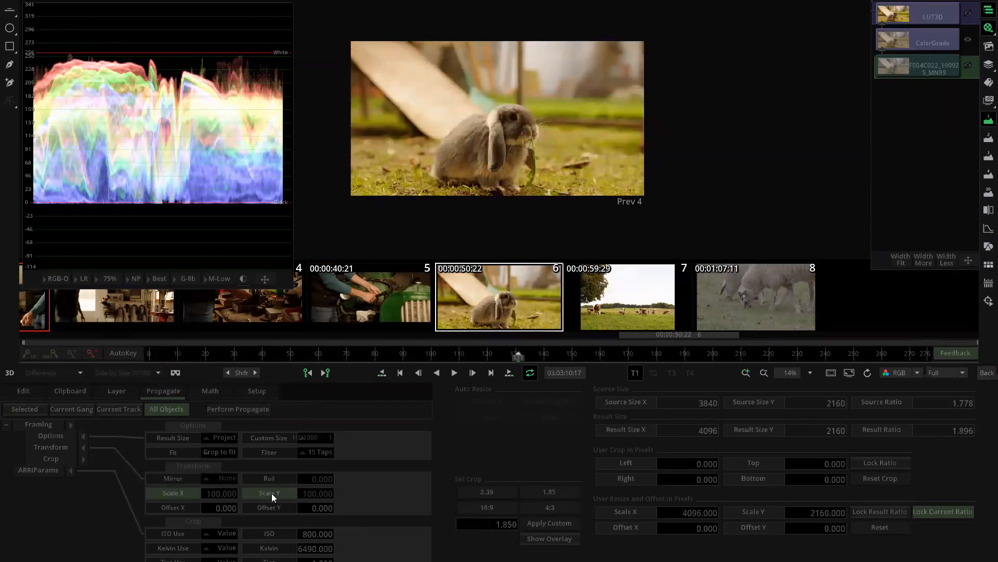
Set the sixth clip's Fit to Pad to fit, mark its Scale X and Scale Y parameters, and return to the timeline.
left_click(198, 453)
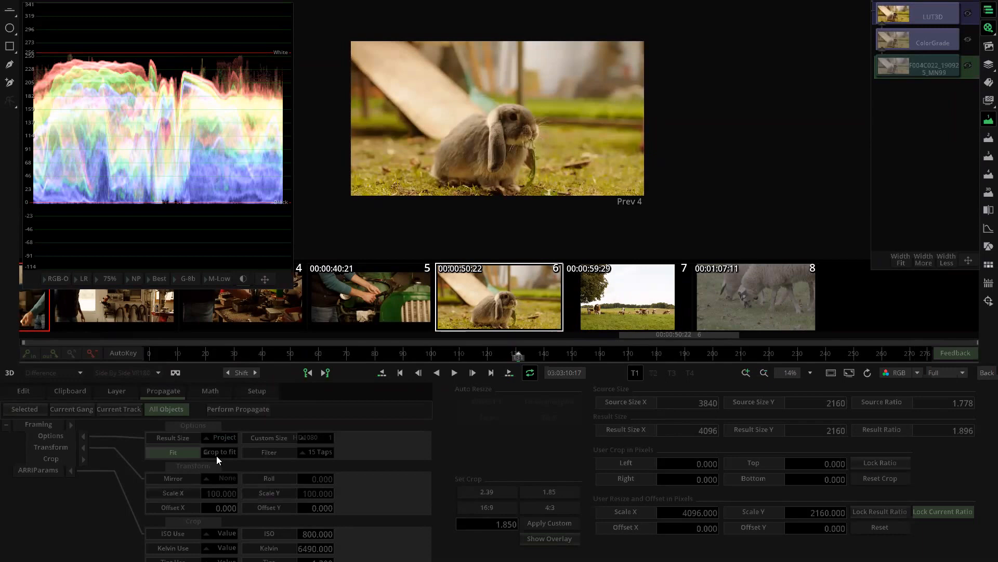
left_click(216, 455)
left_click(262, 359)
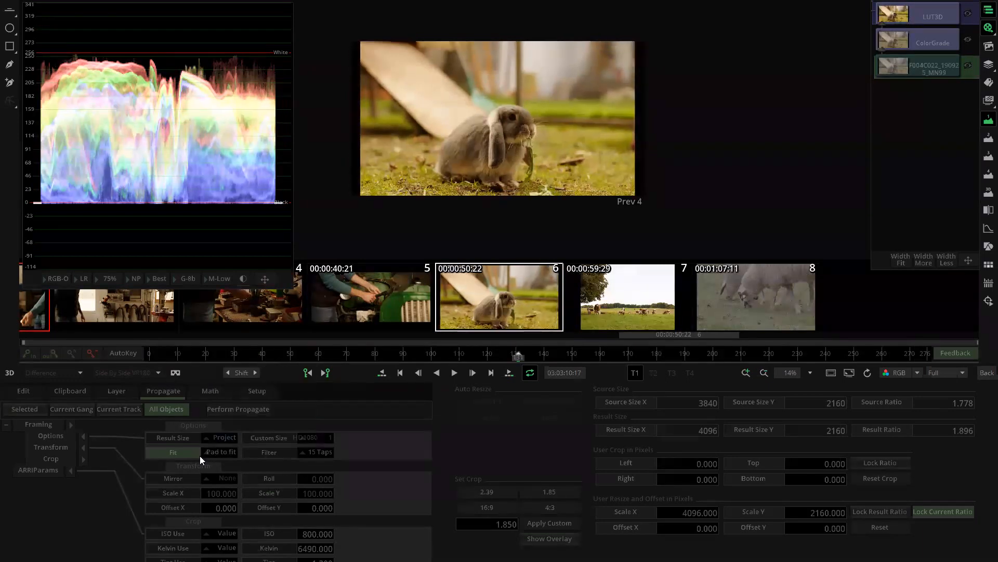
left_click(191, 492)
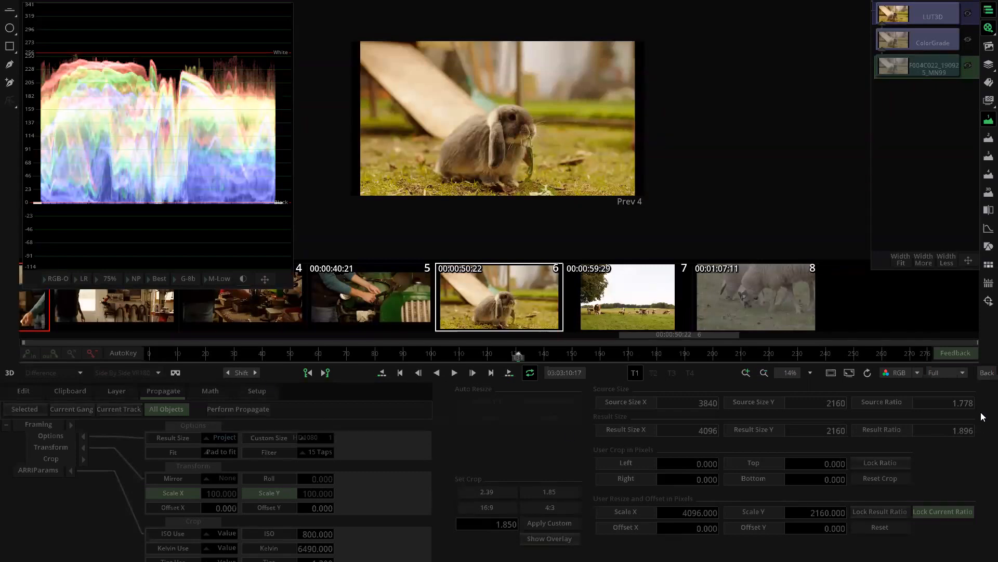
left_click(986, 373)
Select the source clips from the second to the eighth on the timeline's lowest track.
scroll(457, 212, "down", 4)
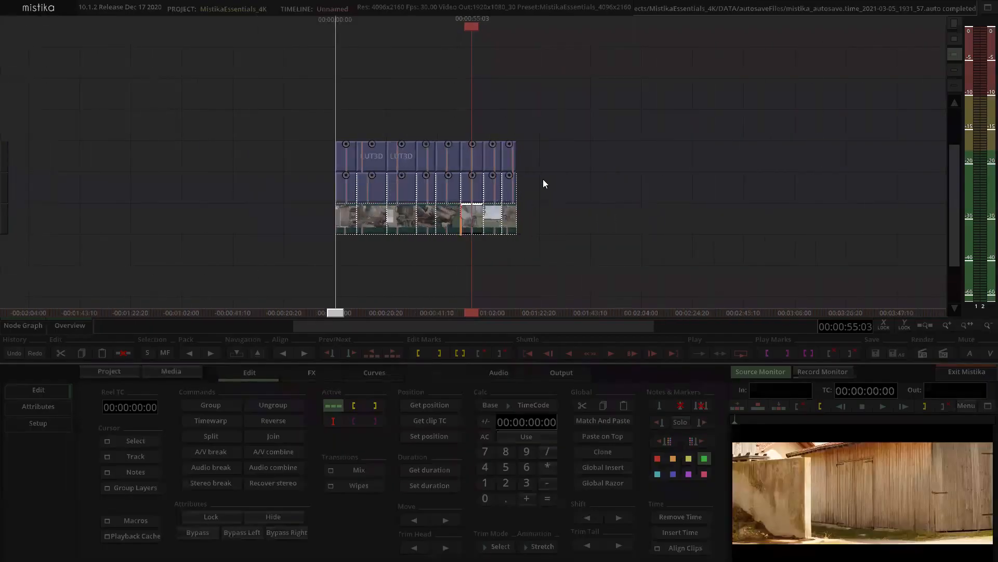
scroll(550, 182, "up", 4)
left_click_drag(282, 259, 227, 252)
left_click_drag(648, 223, 237, 240)
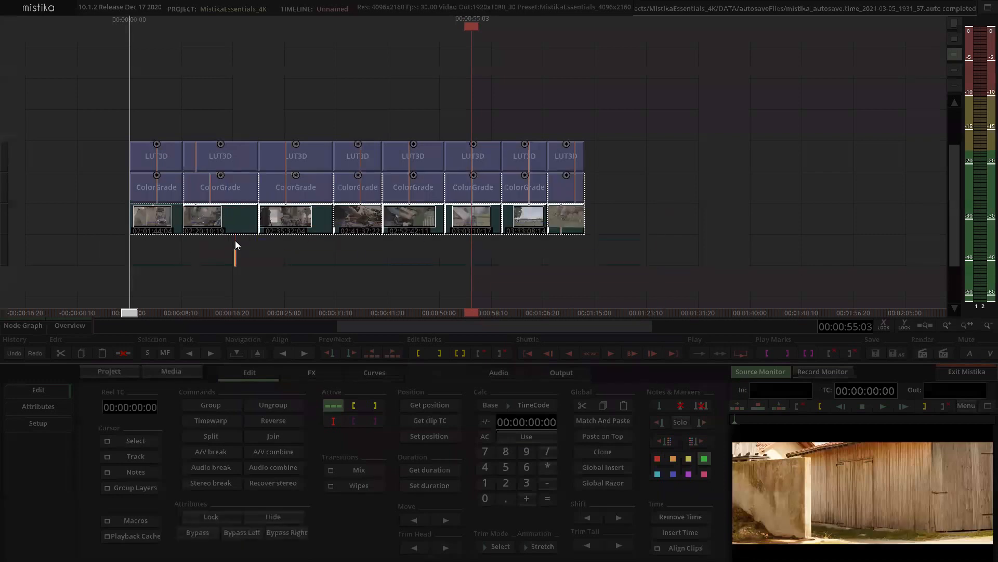
Mark the sixth clip's Transform group together with Fit and propagate these parameters to the selected clips.
left_click(469, 221)
left_click(382, 374)
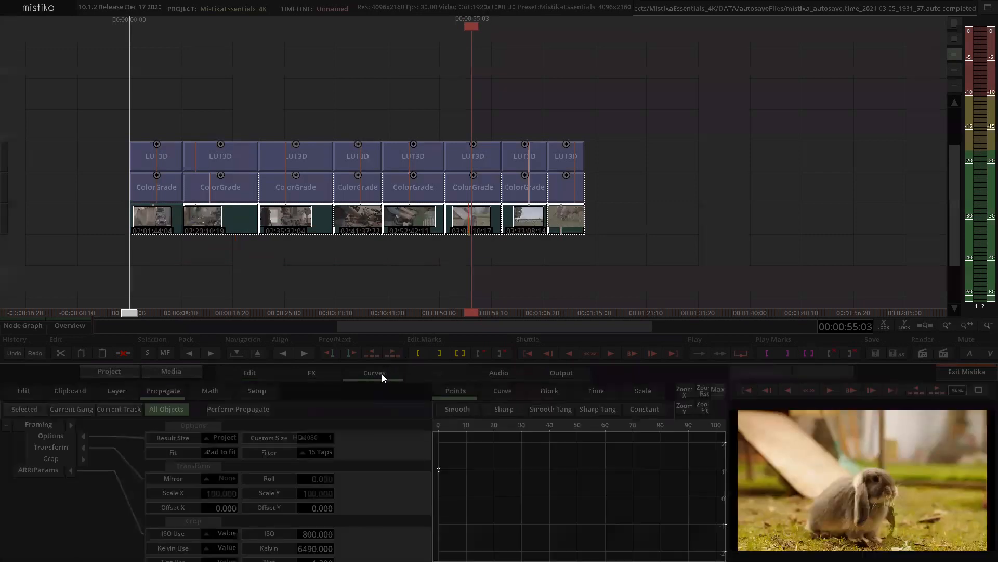
left_click(59, 446)
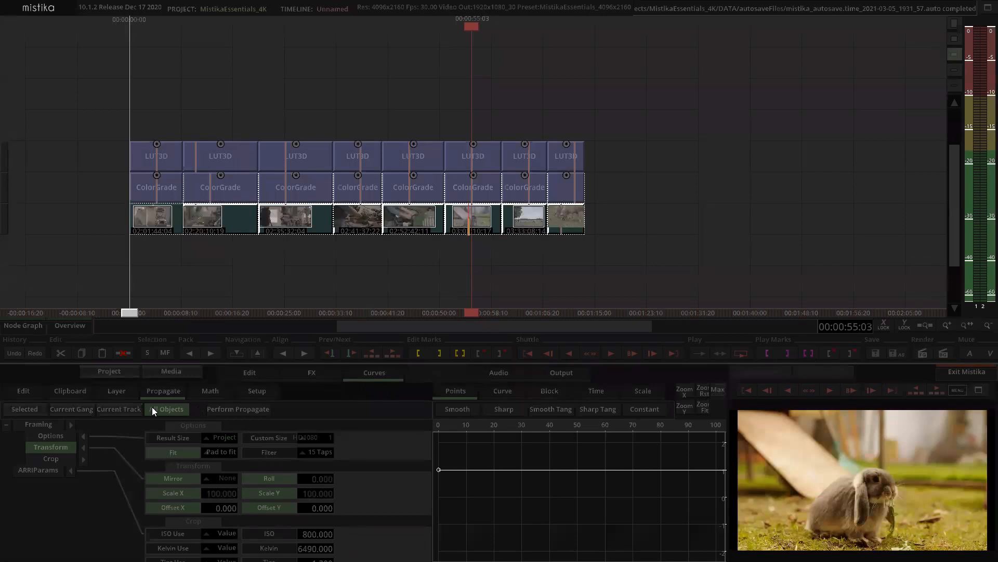
left_click(31, 409)
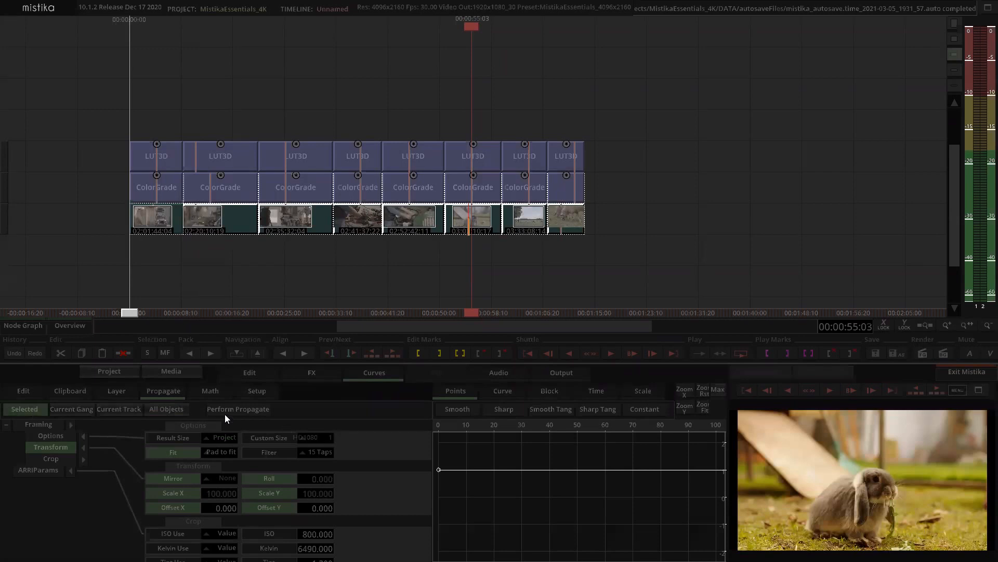
left_click(312, 259)
Open the sixth source clip and review the framing of the clips back to the first, then return to the timeline.
double_click(489, 215)
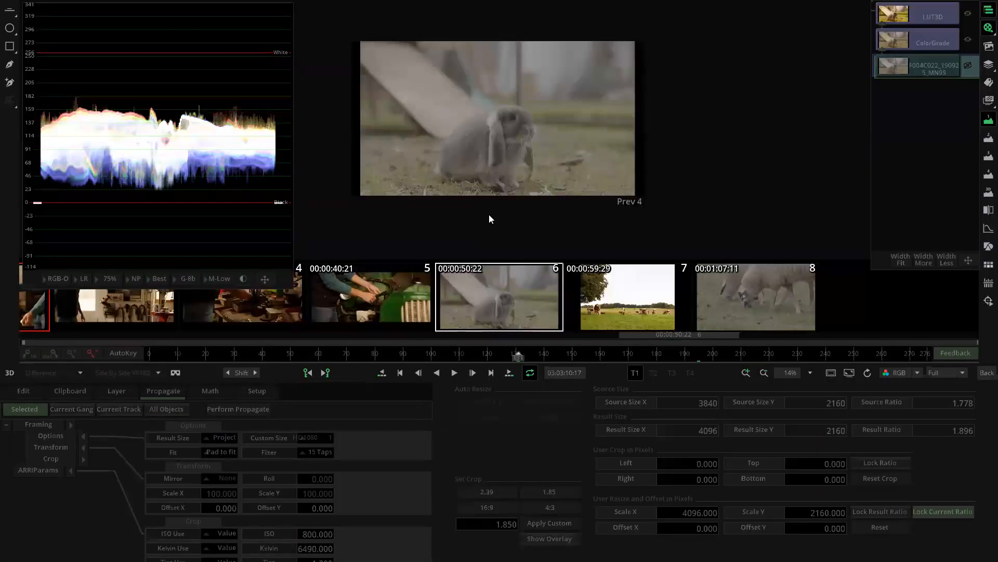
left_click(332, 354)
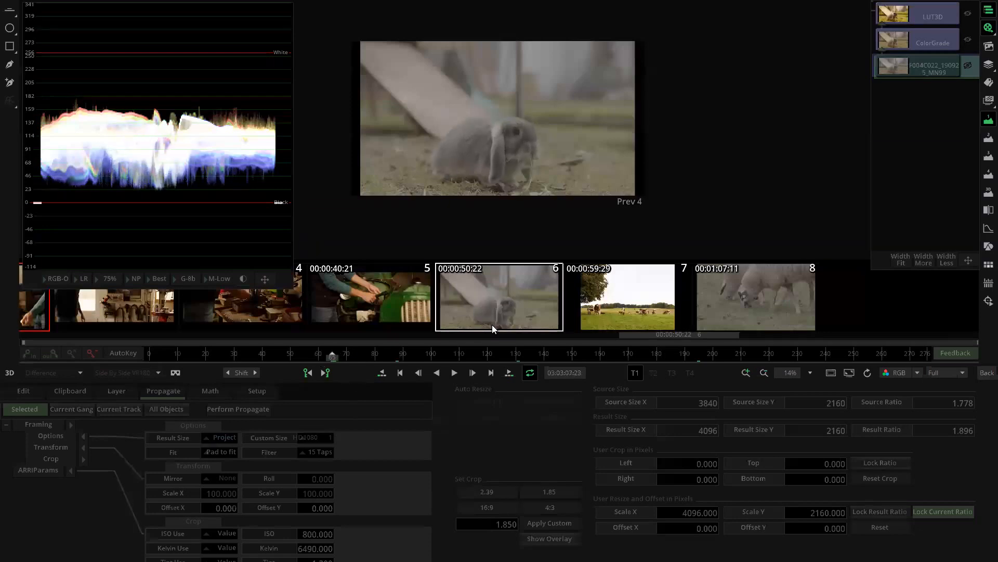
scroll(499, 322, "up", 3)
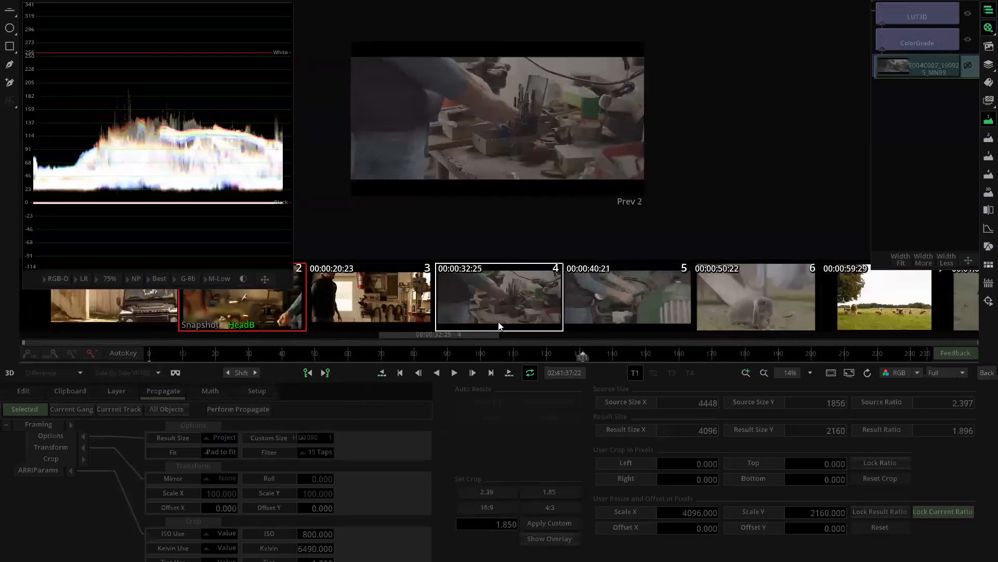
scroll(499, 326, "up", 1)
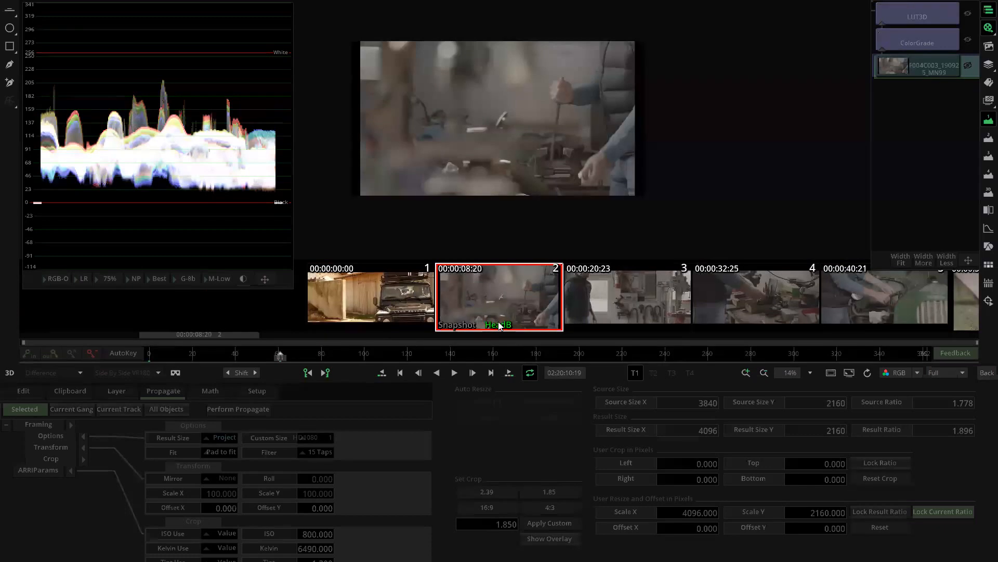
scroll(499, 326, "up", 1)
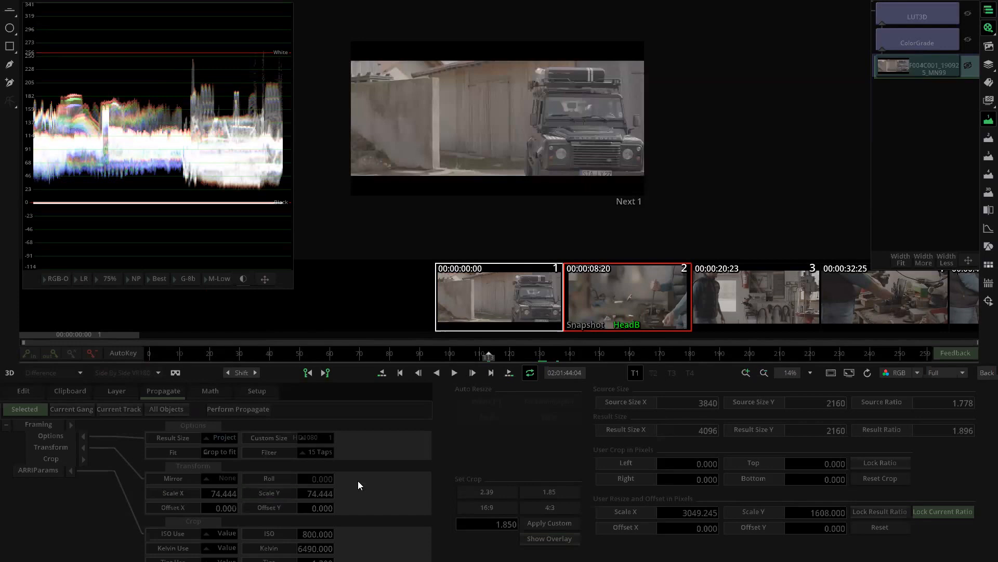
scroll(583, 295, "down", 3)
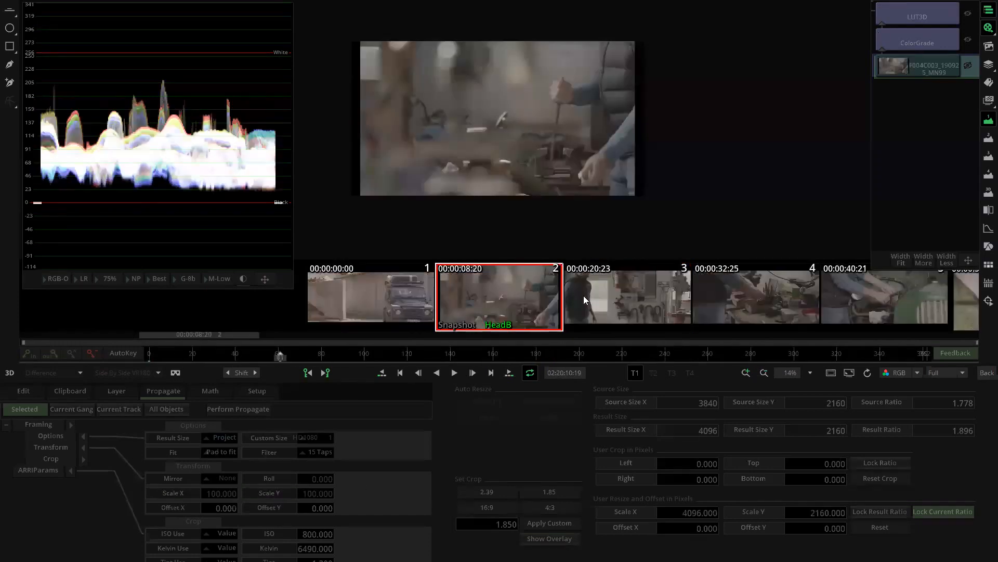
scroll(584, 295, "down", 3)
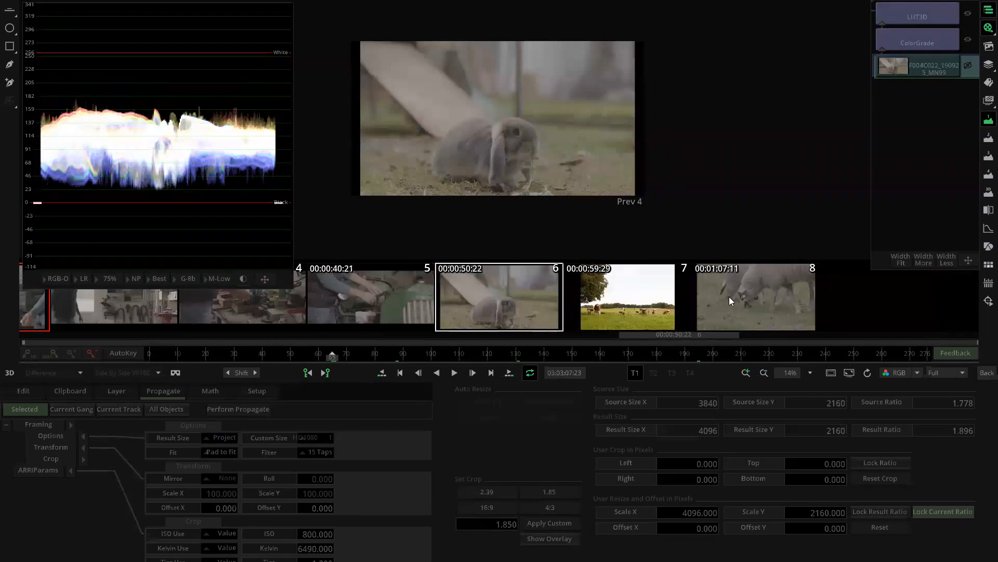
left_click(985, 373)
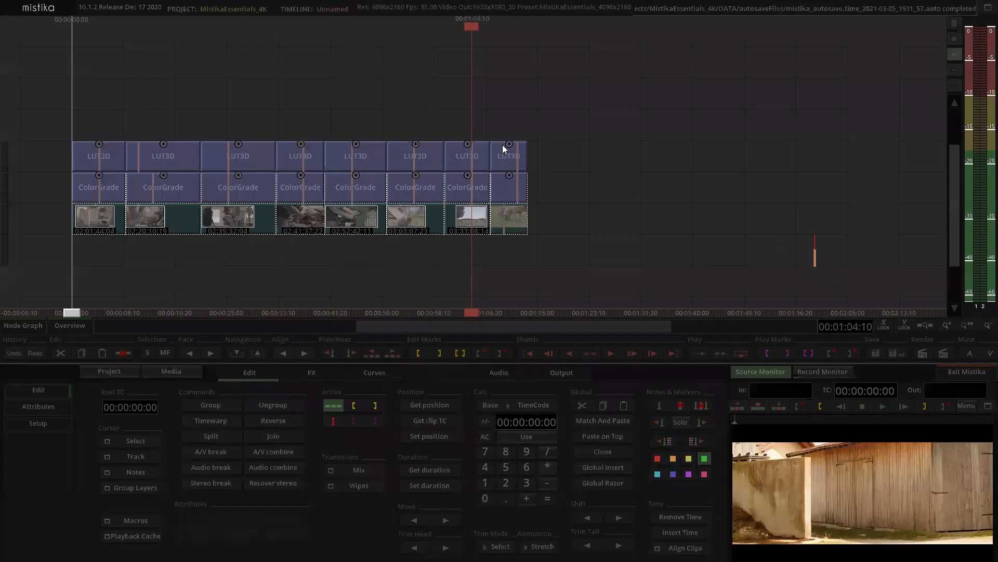
Open the LUT3D stack, switch to its ColorGrade layer and review the graded look across the clips before returning to the timeline.
double_click(458, 169)
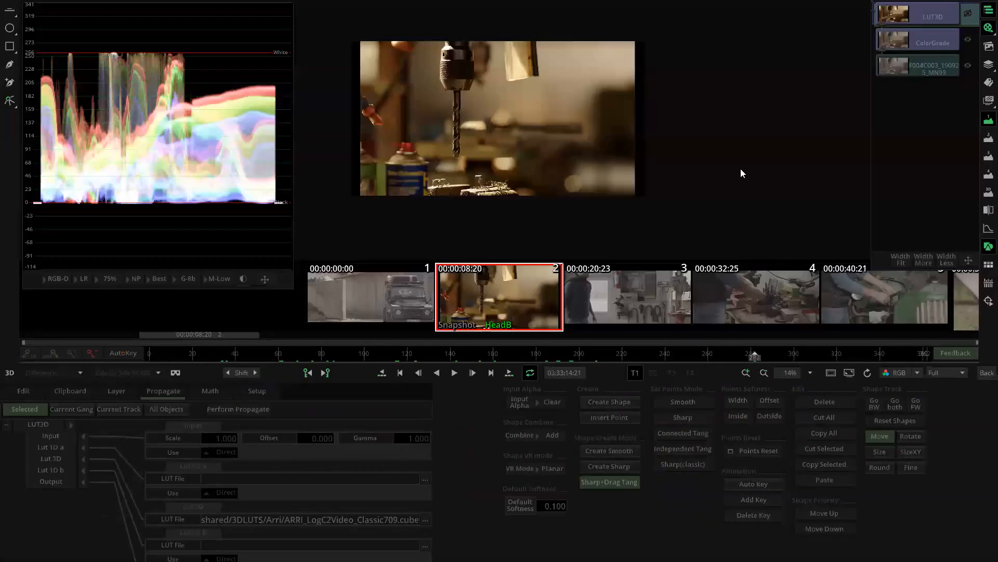
scroll(740, 173, "down", 2)
left_click(246, 357)
left_click_drag(234, 355, 535, 357)
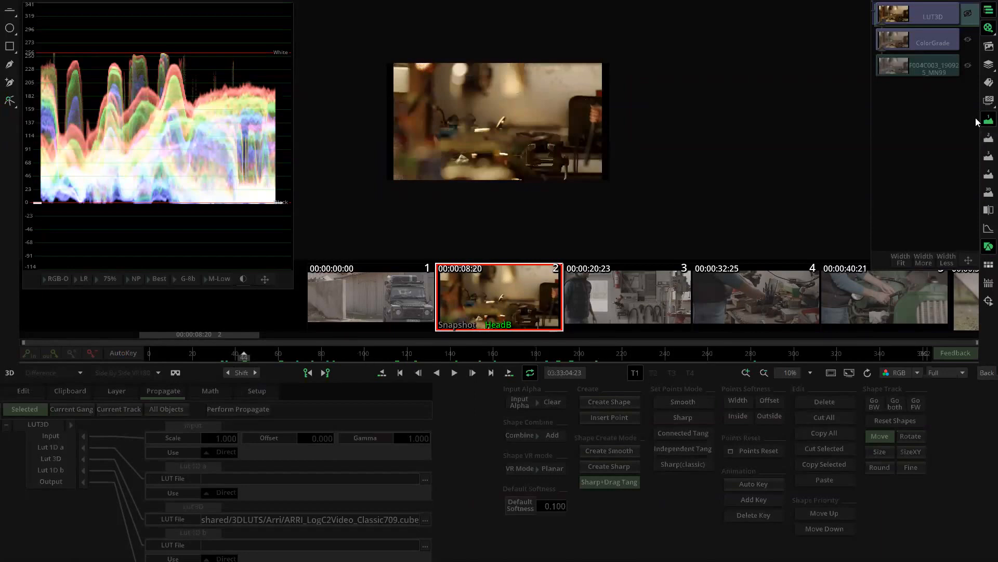
left_click(914, 44)
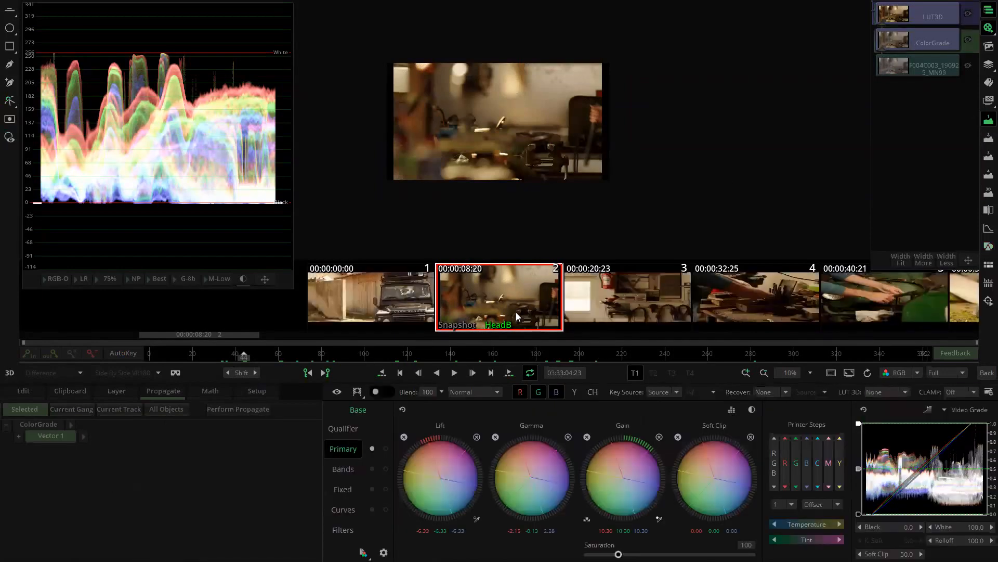
scroll(516, 312, "down", 3)
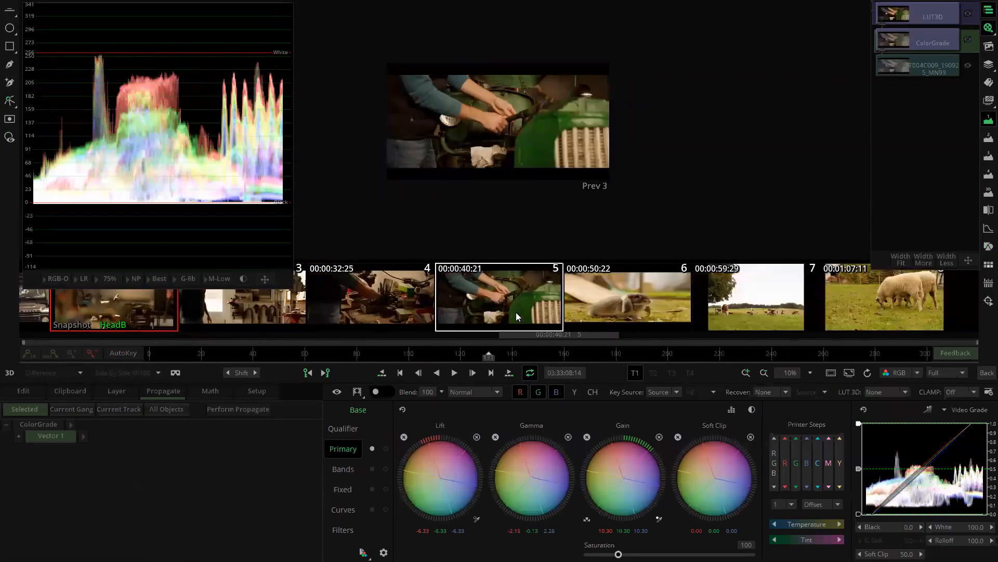
scroll(516, 312, "down", 2)
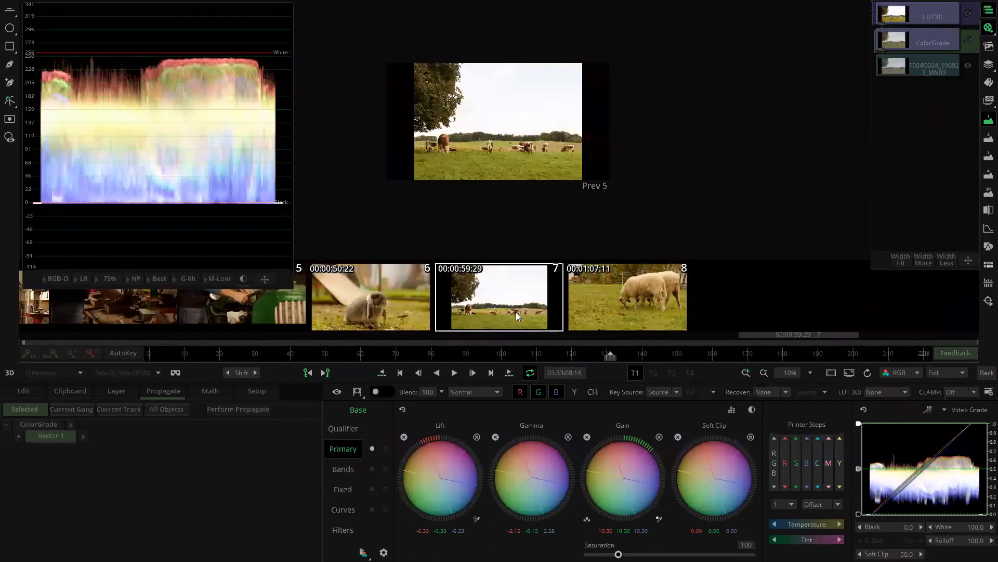
scroll(516, 312, "down", 1)
scroll(516, 312, "up", 2)
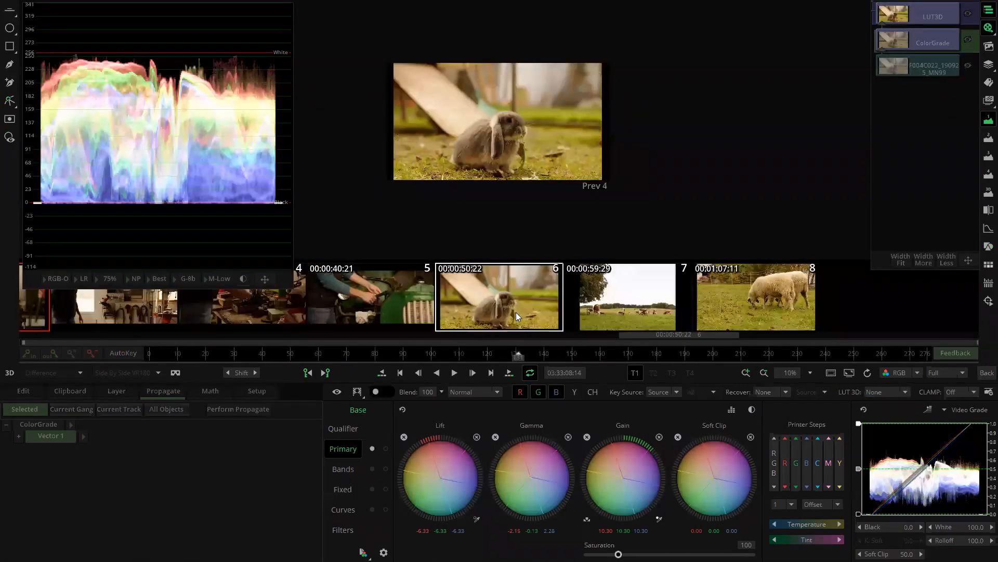
scroll(516, 312, "up", 1)
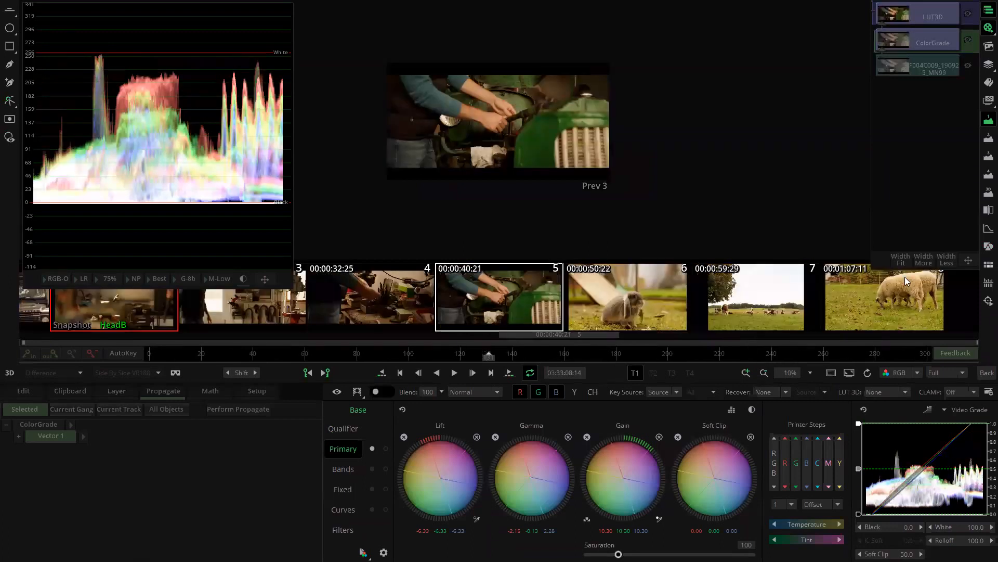
left_click(986, 372)
Open the TEST_FOOTAGE\RED folder in the Media Manager.
left_click(773, 178)
scroll(676, 167, "down", 3)
left_click(635, 151)
left_click(547, 180)
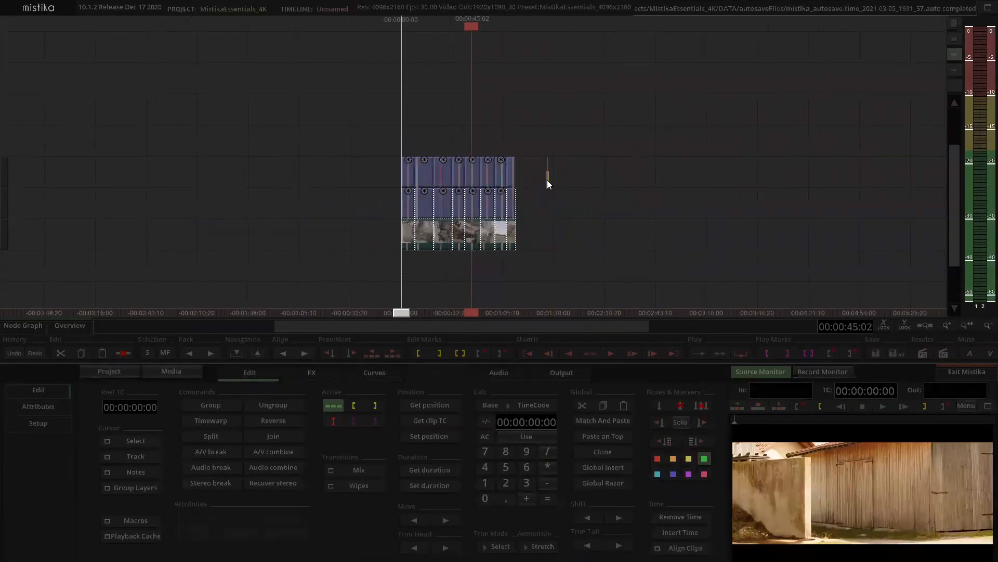
left_click(194, 370)
double_click(507, 223)
Preview the R3D clips in the RED folder, ending with W001_C005_1014V3_001.R3D.
left_click(546, 213)
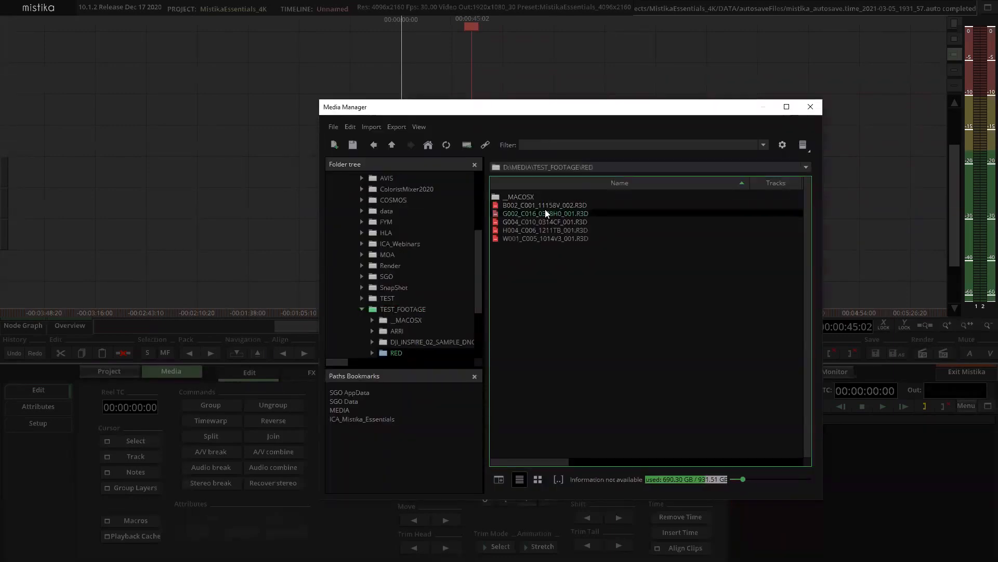
left_click(543, 205)
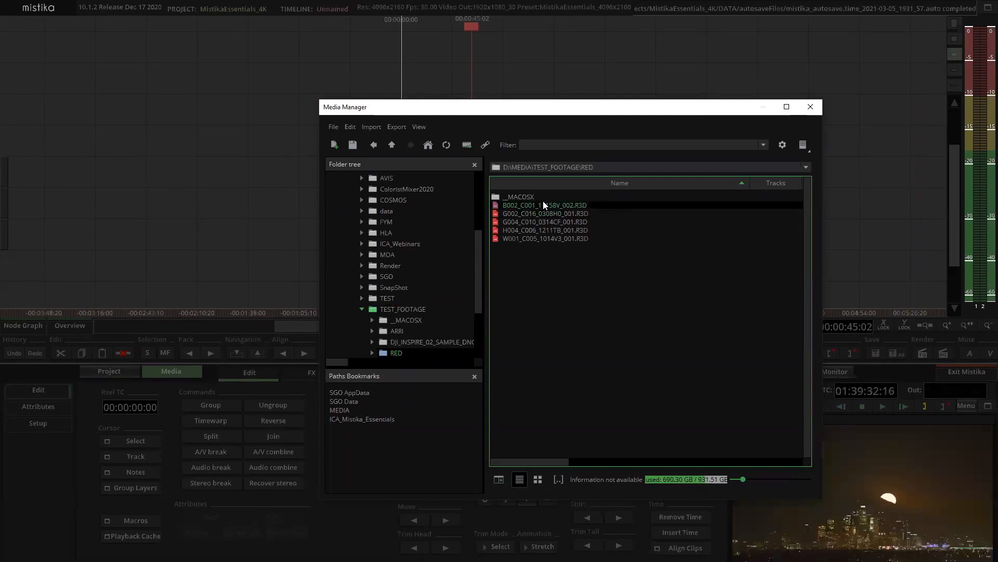
left_click(542, 222)
left_click(542, 230)
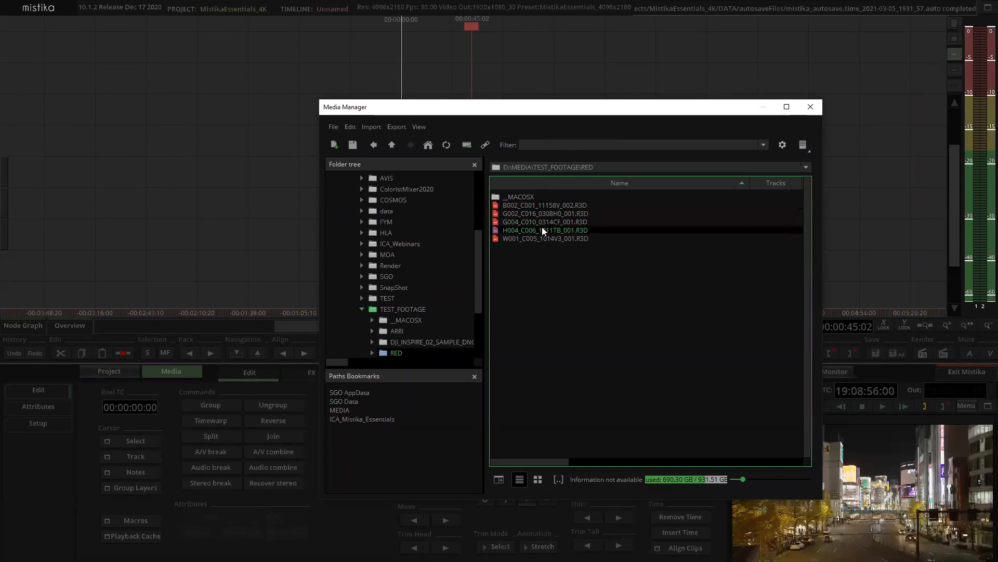
left_click(542, 236)
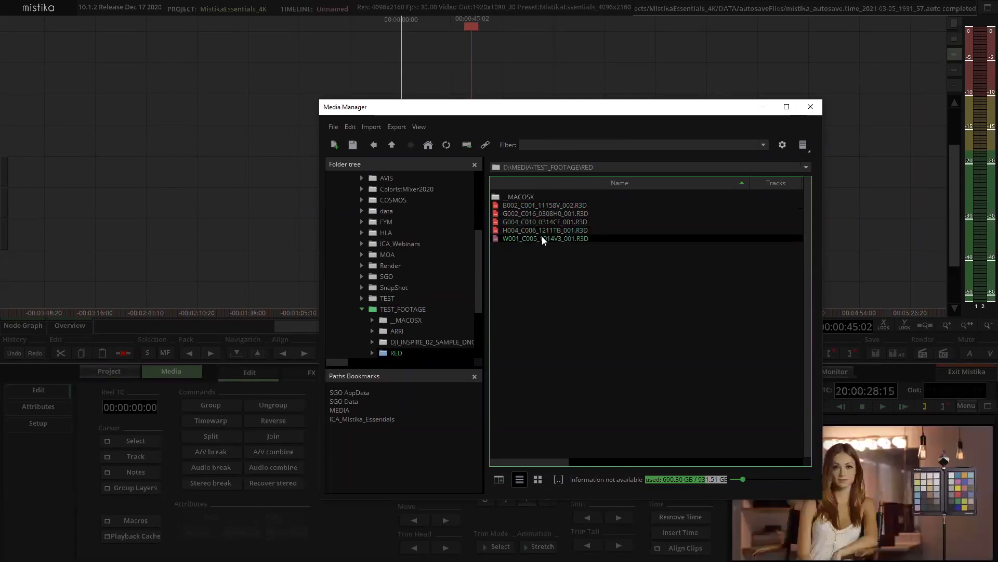
Place W001_C005_1014V3_001.R3D on the timeline after the eighth clip, level with the source clips, and close the Media Manager.
left_click_drag(546, 107, 577, 260)
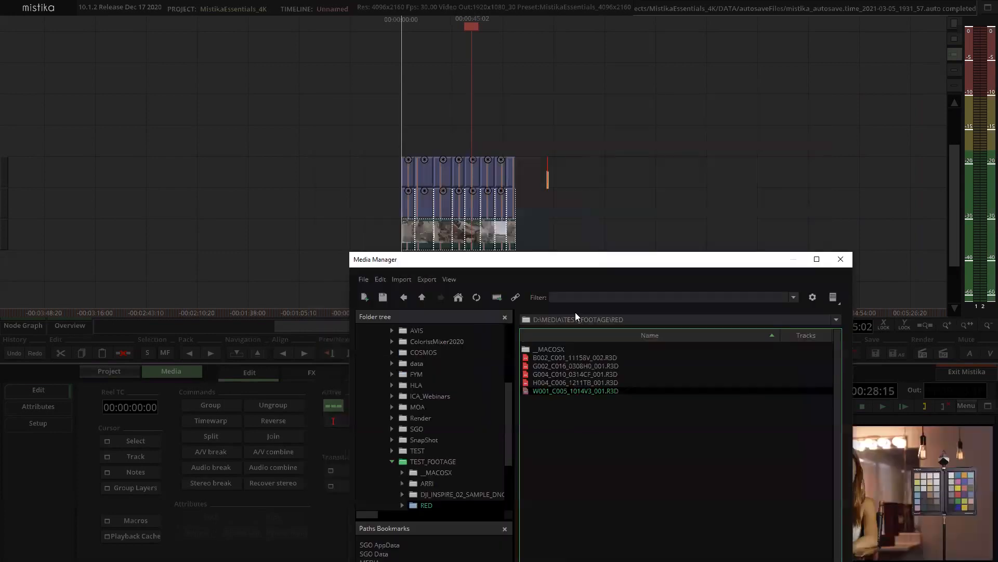
left_click_drag(550, 393, 578, 230)
left_click(595, 376)
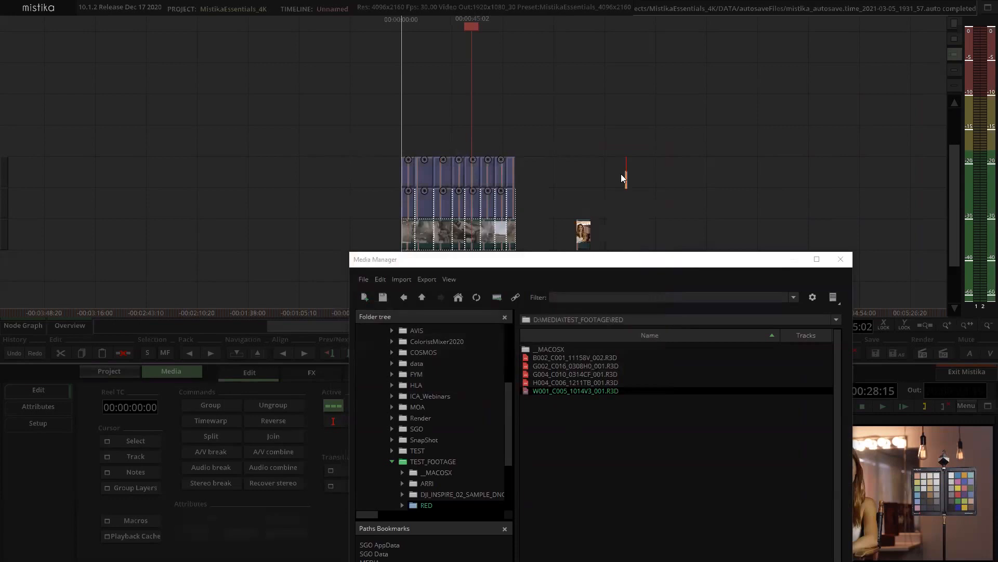
left_click(841, 259)
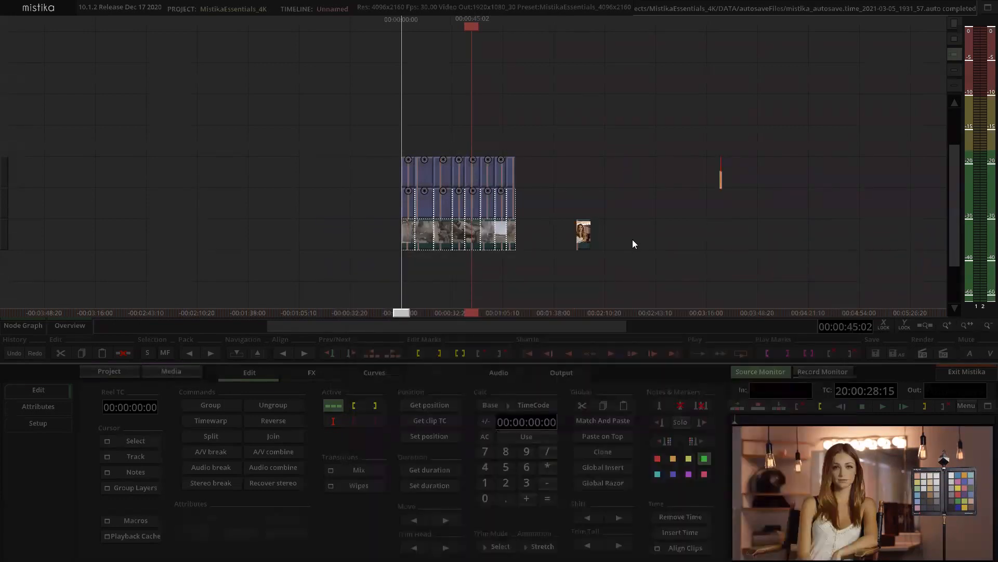
Select the last source clips and the new R3D clip and pack them left to close the gap.
left_click_drag(482, 251, 490, 254)
left_click(637, 269)
left_click(474, 269)
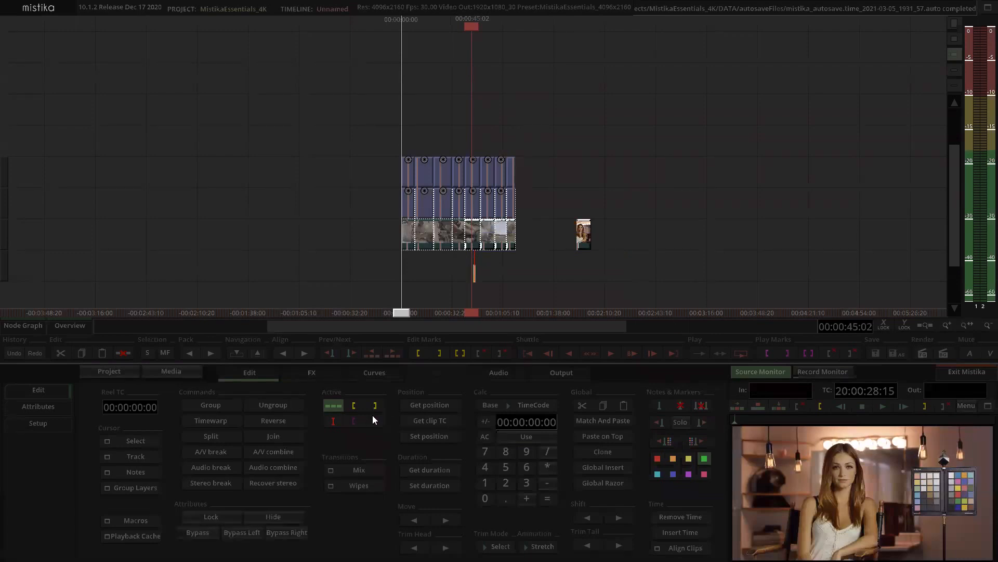
left_click(189, 352)
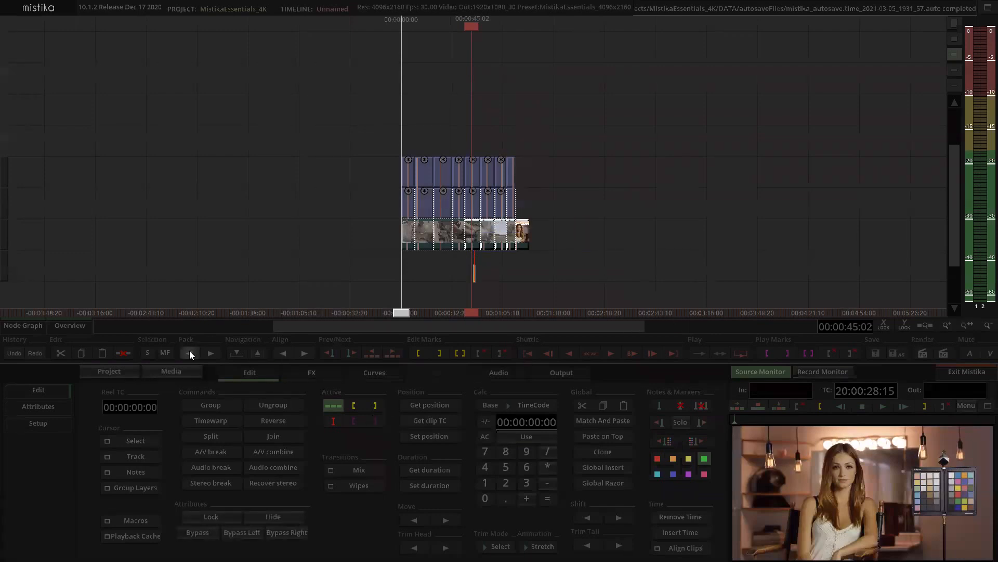
Open the R3D clip at the end of the timeline for editing.
left_click(726, 185)
left_click_drag(643, 183, 616, 175)
scroll(617, 175, "up", 8)
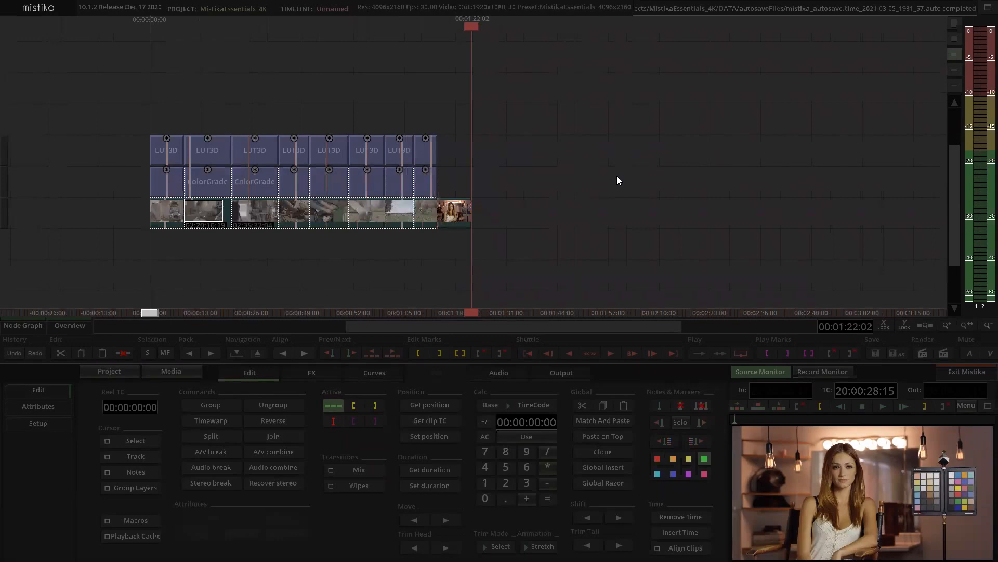
left_click(442, 125)
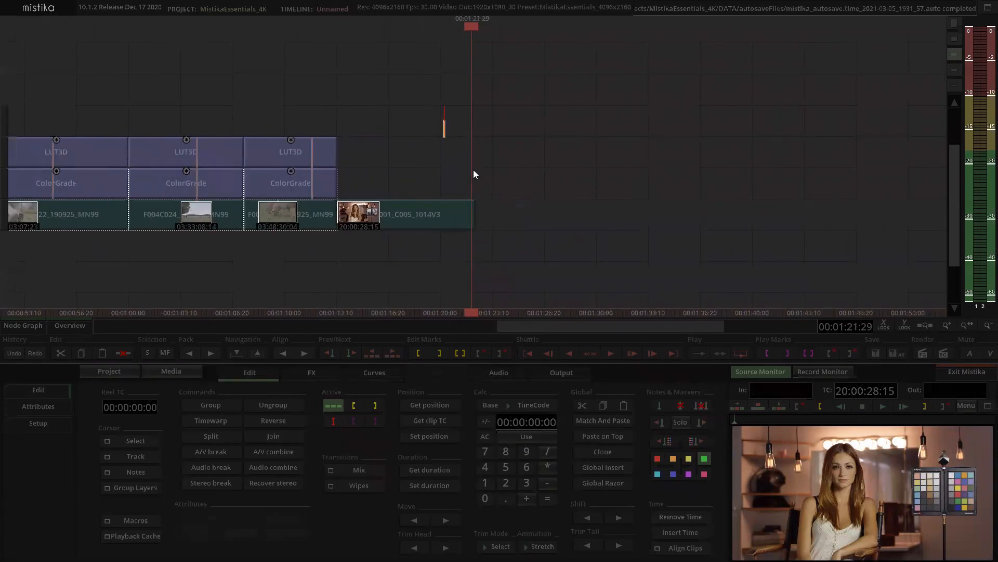
left_click_drag(390, 182, 473, 176)
double_click(474, 209)
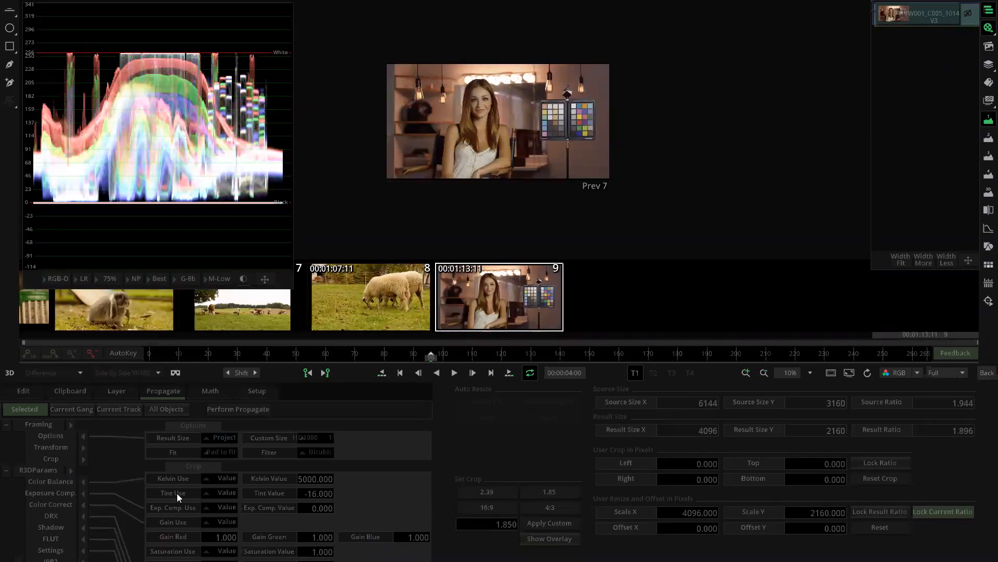
Look through the R3D parameters of the RED clip, from color balance and settings down to the IPP2 process options.
left_click_drag(178, 494, 183, 462)
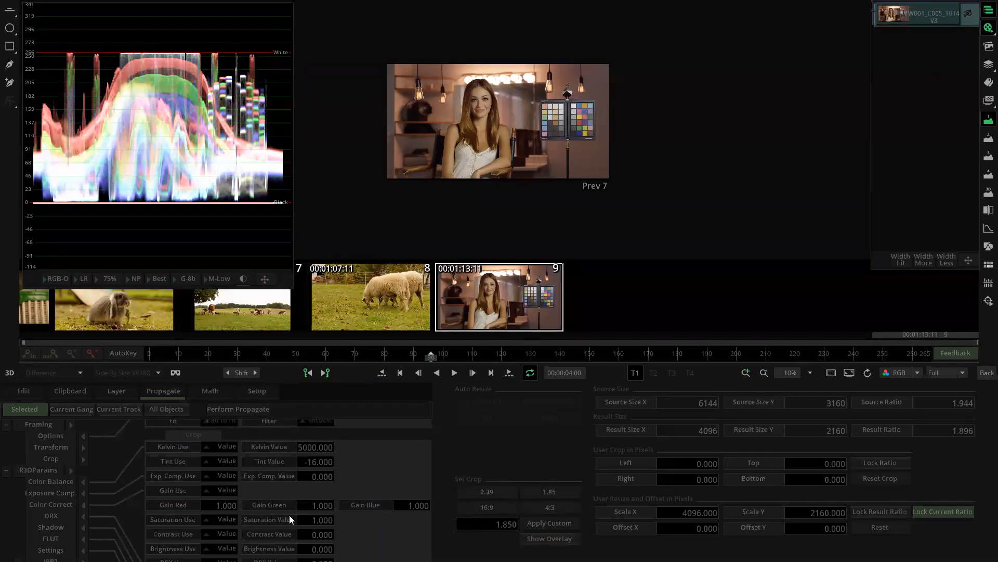
scroll(237, 474, "down", 2)
scroll(133, 507, "down", 3)
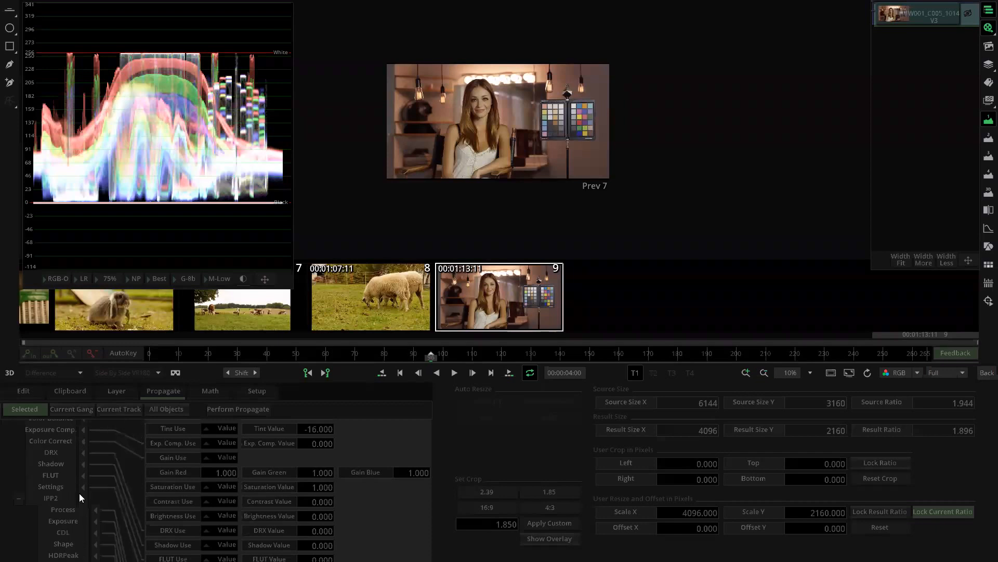
scroll(227, 439, "down", 3)
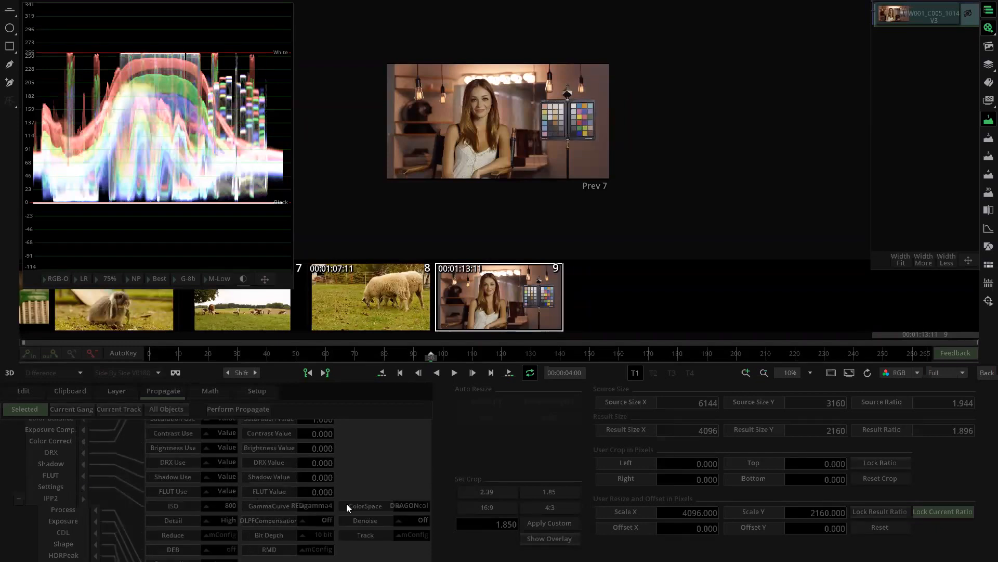
scroll(150, 468, "down", 2)
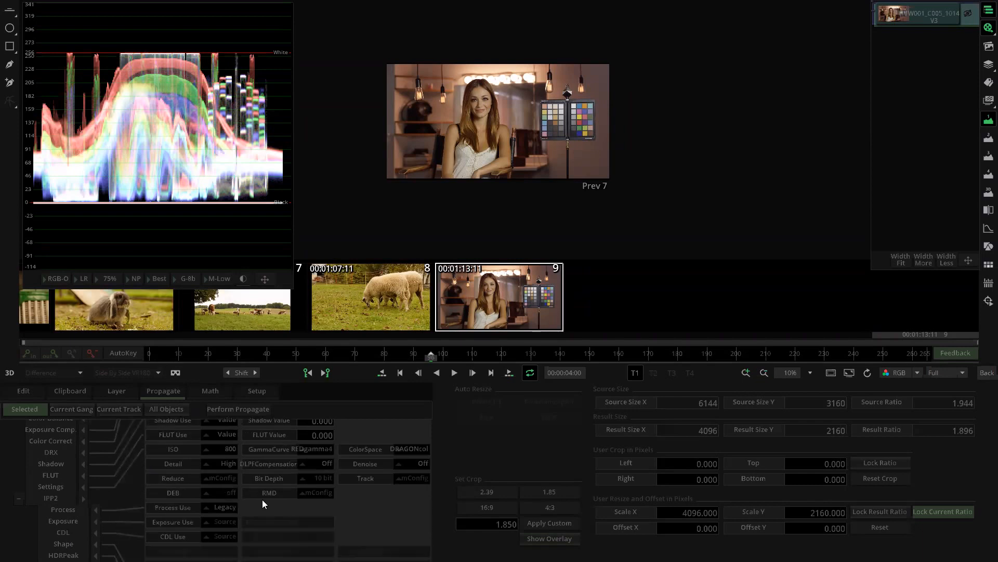
scroll(258, 512, "up", 1)
left_click(229, 523)
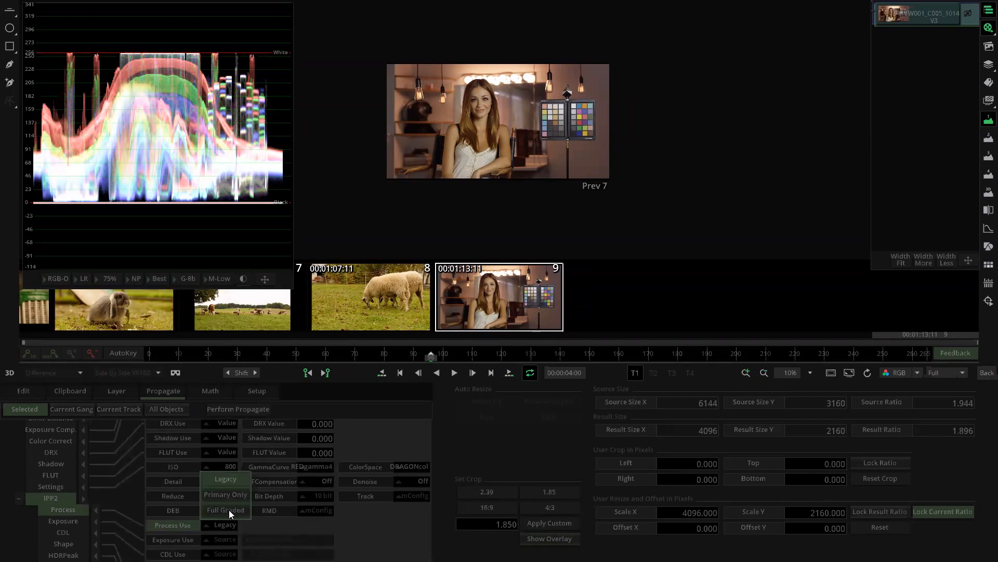
left_click(269, 526)
scroll(265, 488, "down", 2)
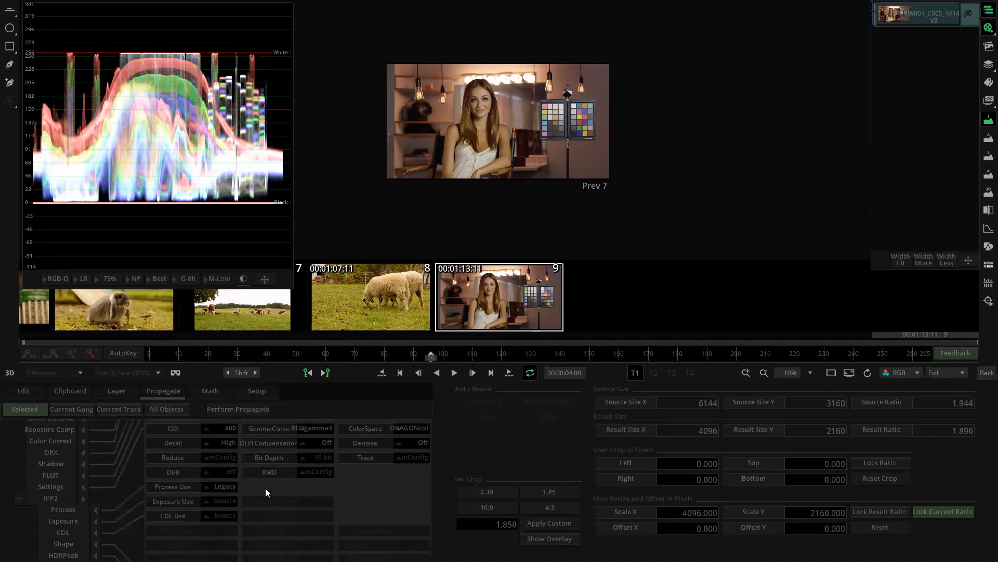
scroll(301, 499, "down", 2)
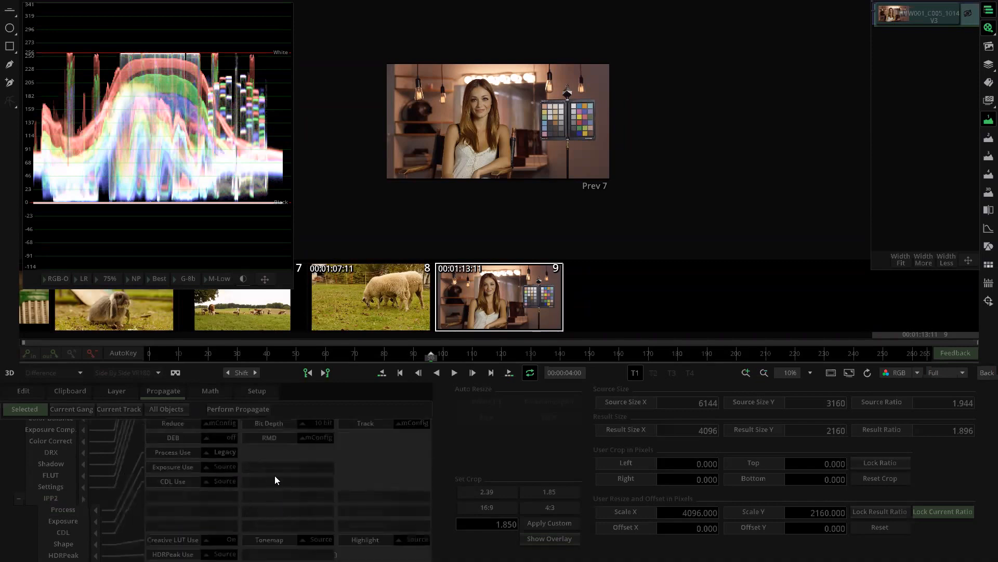
Try the Primary Only process on the R3D clip and set Process Use to Full Graded.
left_click(228, 451)
left_click(236, 436)
scroll(304, 502, "up", 3)
left_click(231, 518)
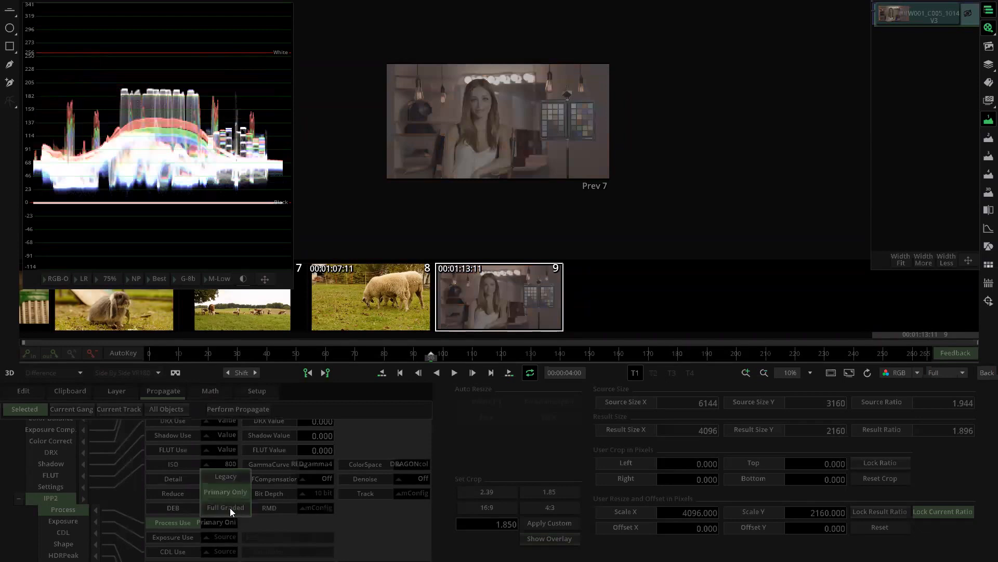
left_click(230, 508)
left_click(312, 508)
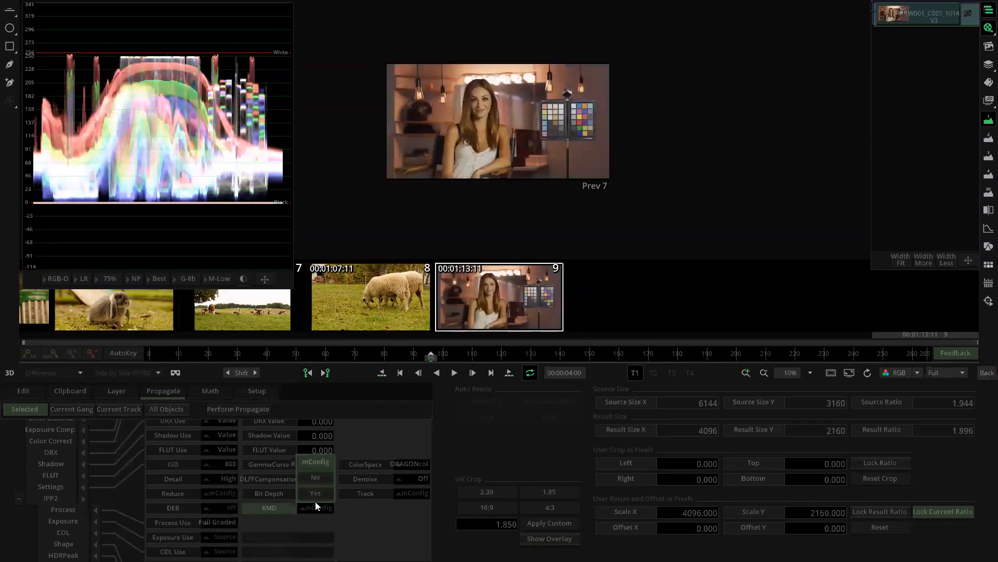
left_click(308, 527)
Set the R3D clip's GammaCurve to Log3G10 and its ColorSpace to REDWideGamutRGB.
left_click(311, 463)
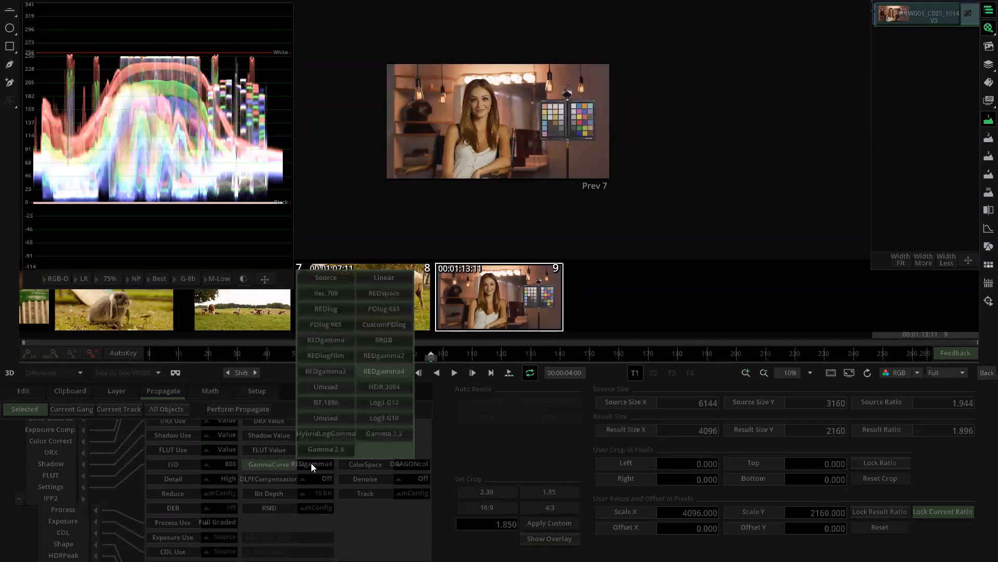
left_click(381, 419)
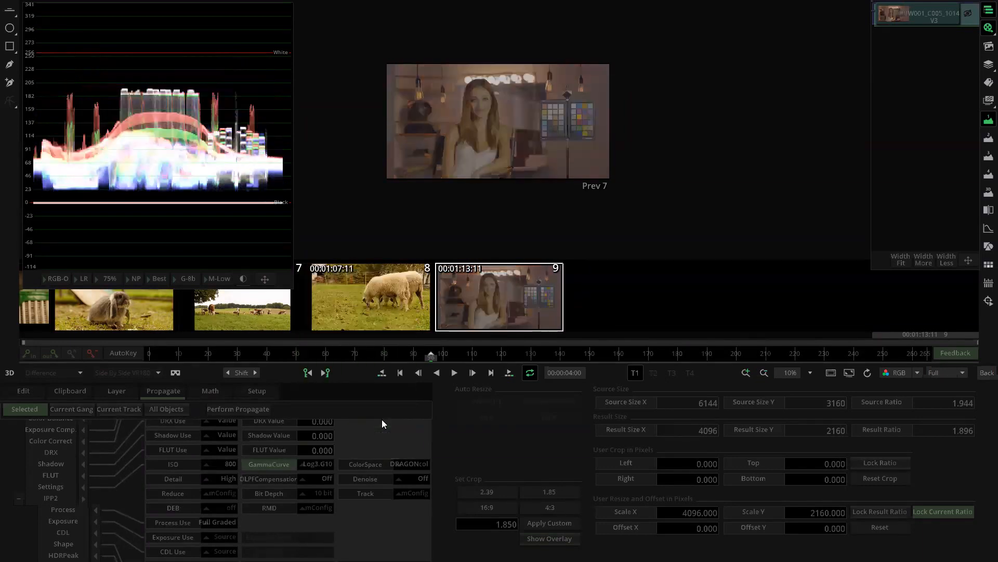
left_click(421, 463)
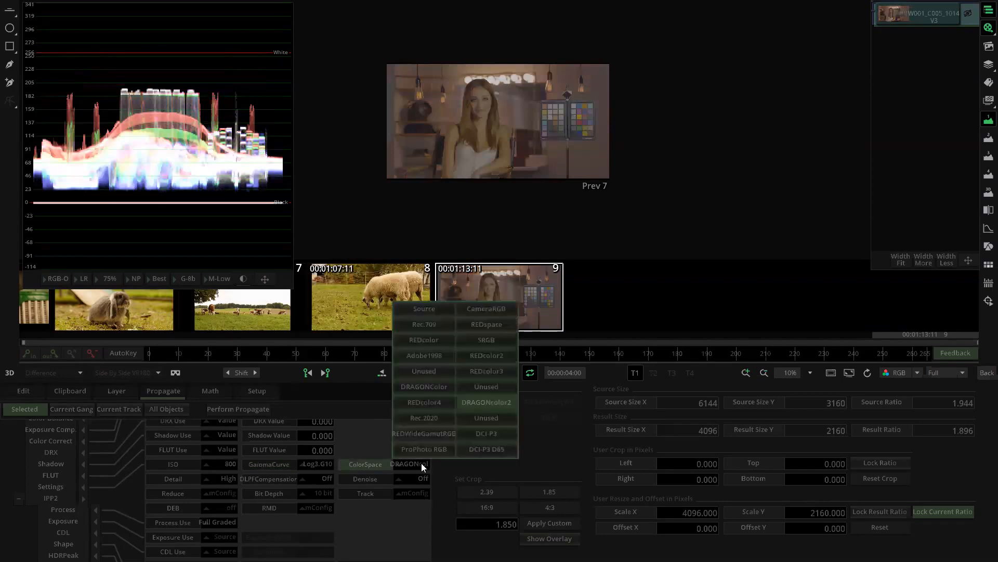
left_click(421, 433)
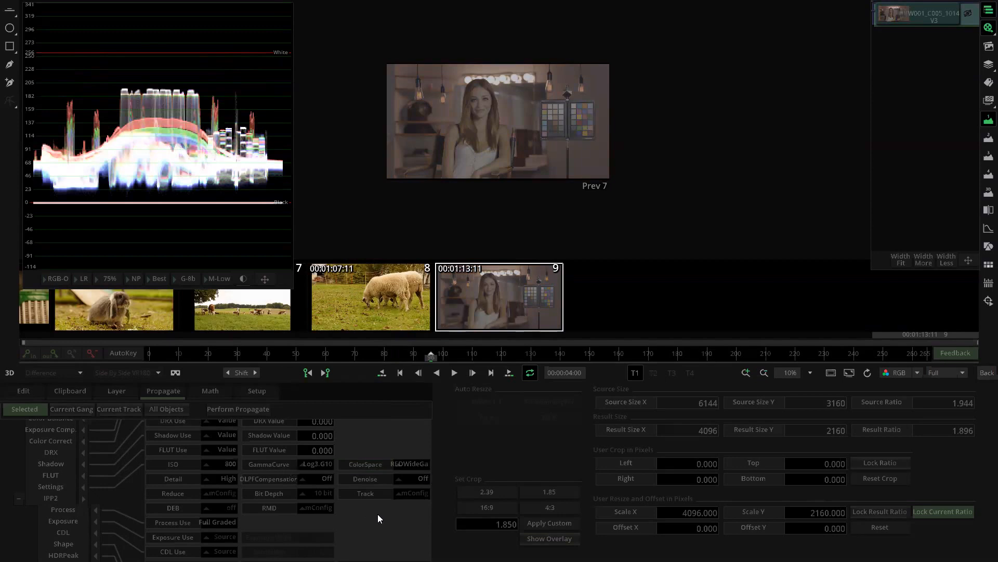
Return to the timeline and move the R3D clip down one track, below the row of source clips.
left_click(987, 372)
left_click(571, 212)
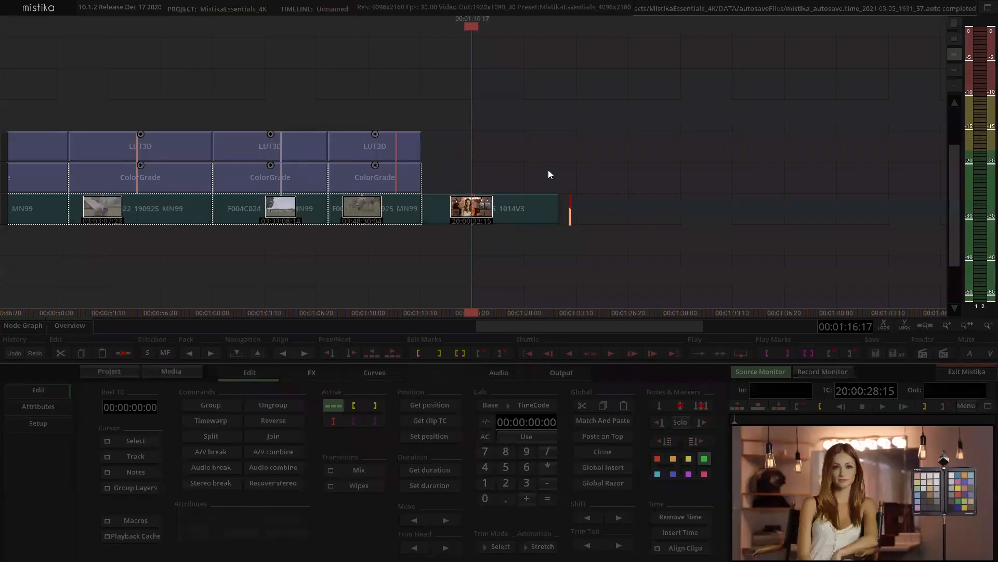
scroll(531, 168, "down", 3)
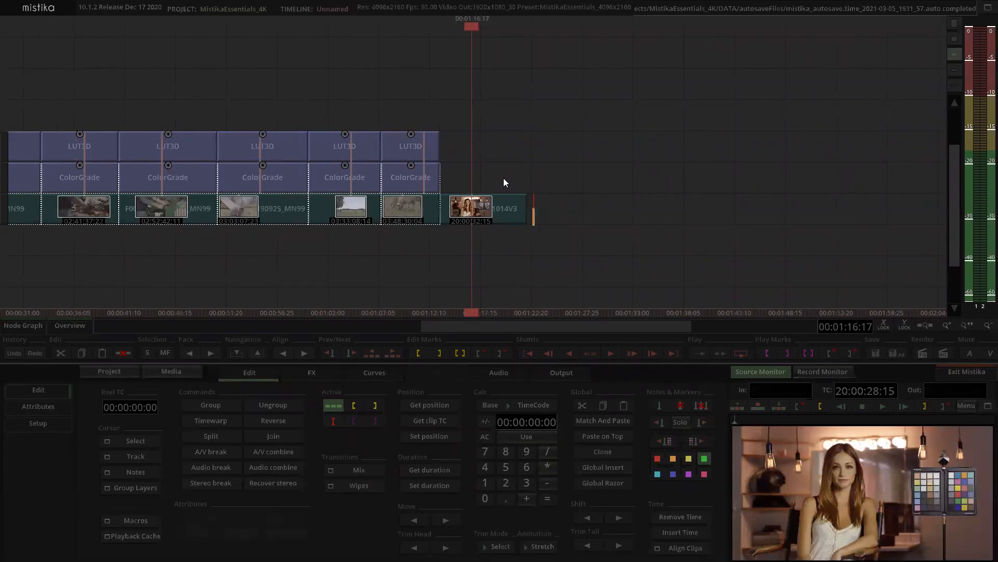
left_click(506, 158)
left_click_drag(497, 205, 497, 233)
left_click(488, 183)
left_click(487, 246)
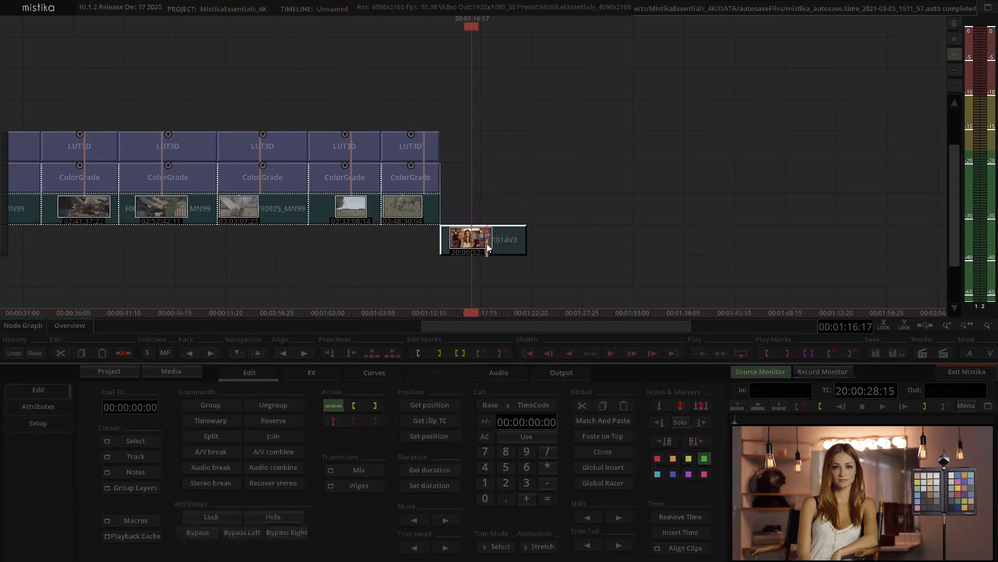
Add a UniColor effect on top of the R3D clip.
left_click(312, 372)
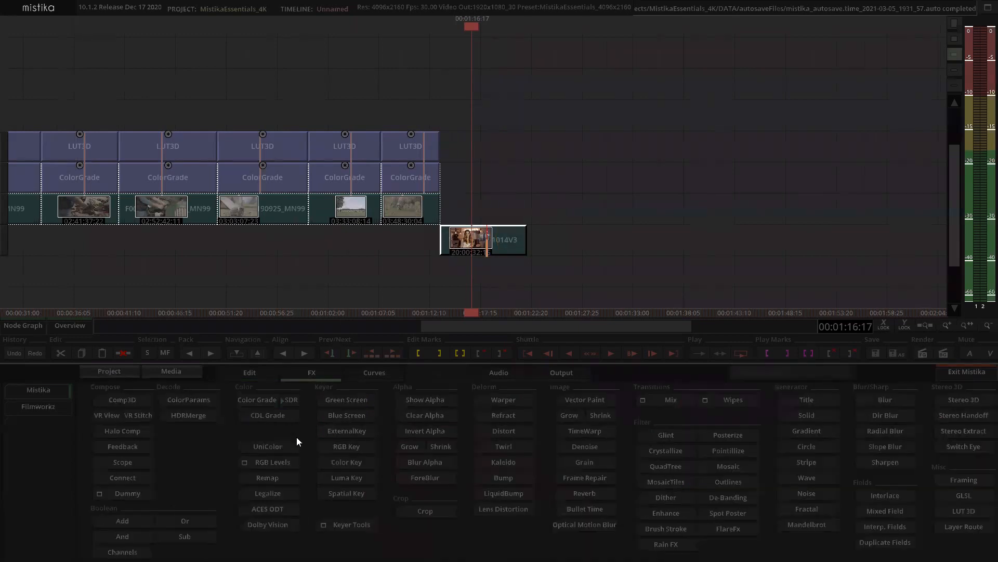
left_click(279, 446)
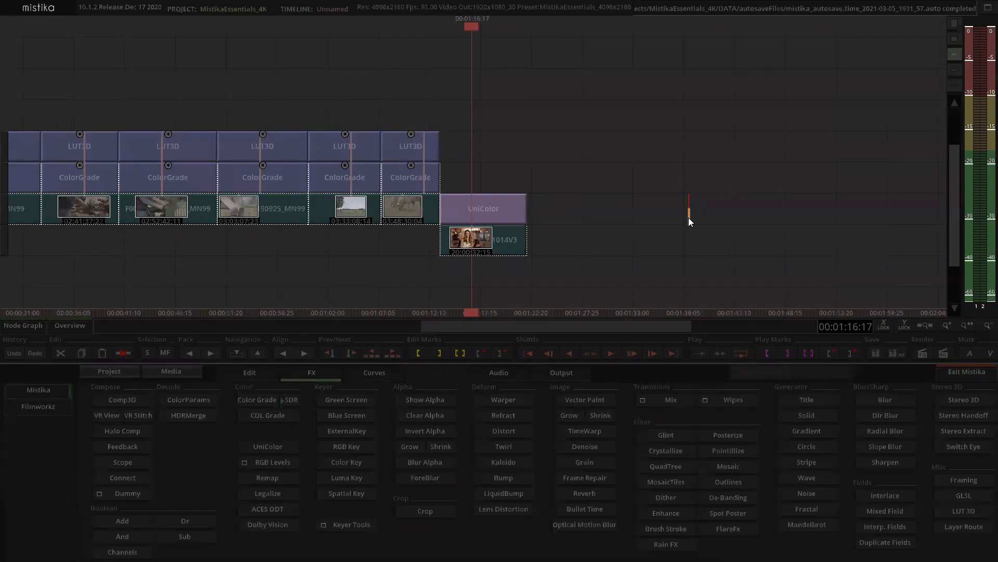
left_click(748, 193)
Open the UniColor effect and set its Input Curve to REDLog3G10 (RED) and Input Gamut to RED Wide Gammut RGB (RED).
double_click(504, 207)
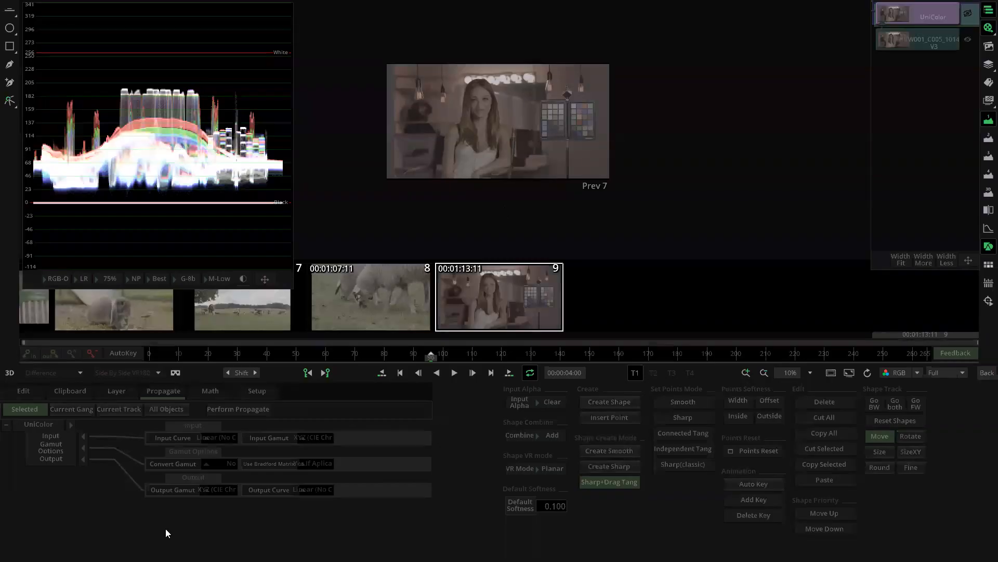
left_click(225, 438)
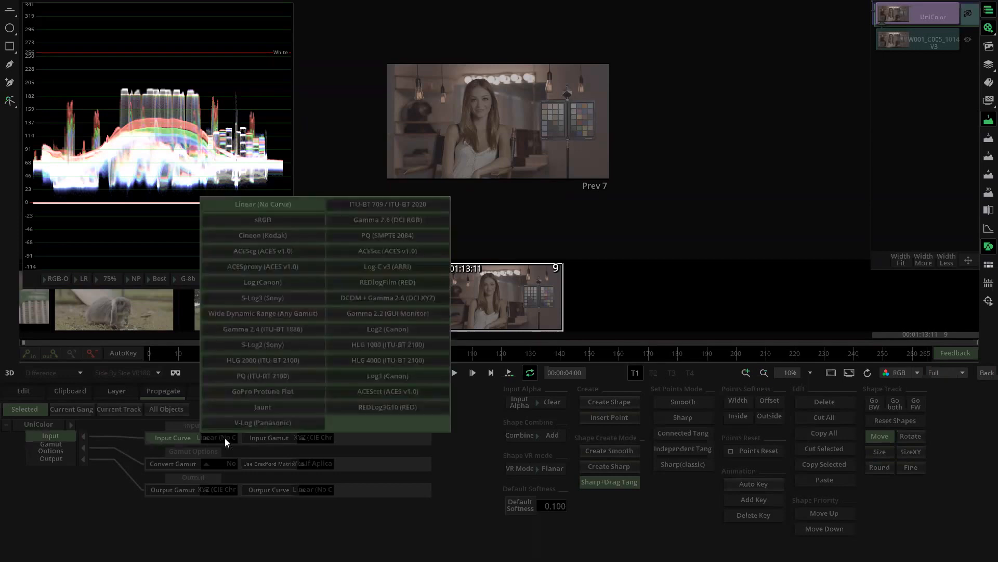
left_click(377, 406)
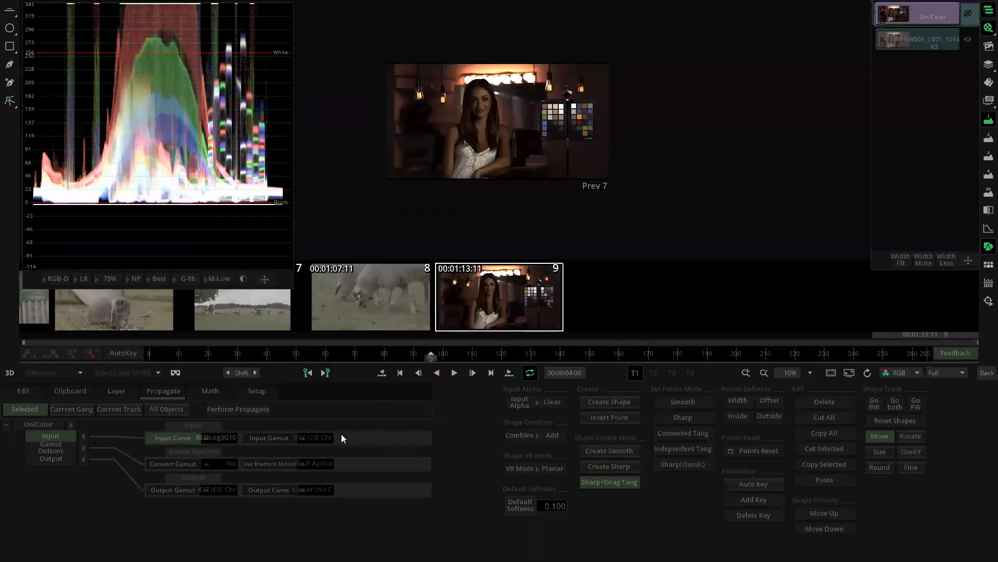
left_click(319, 439)
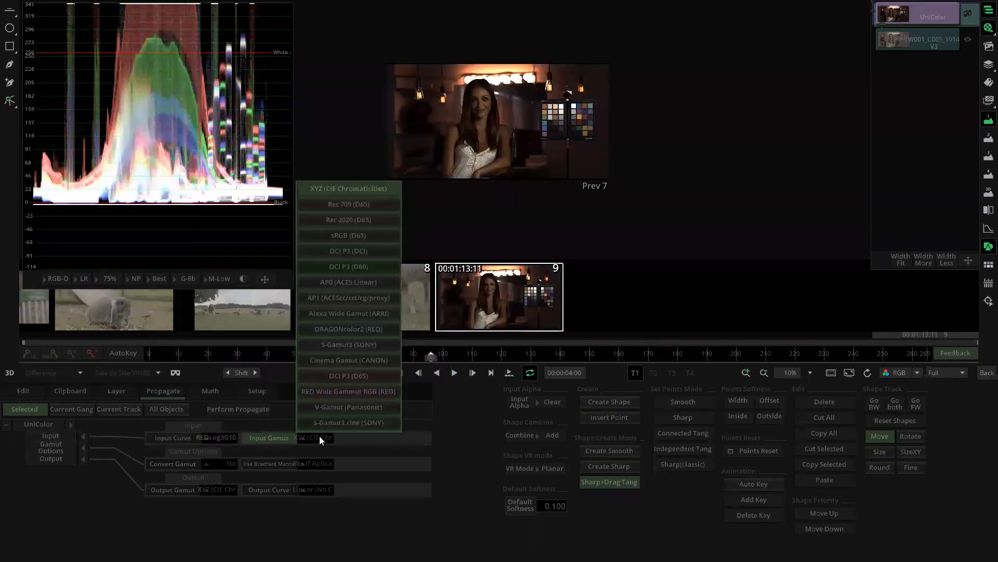
left_click(359, 391)
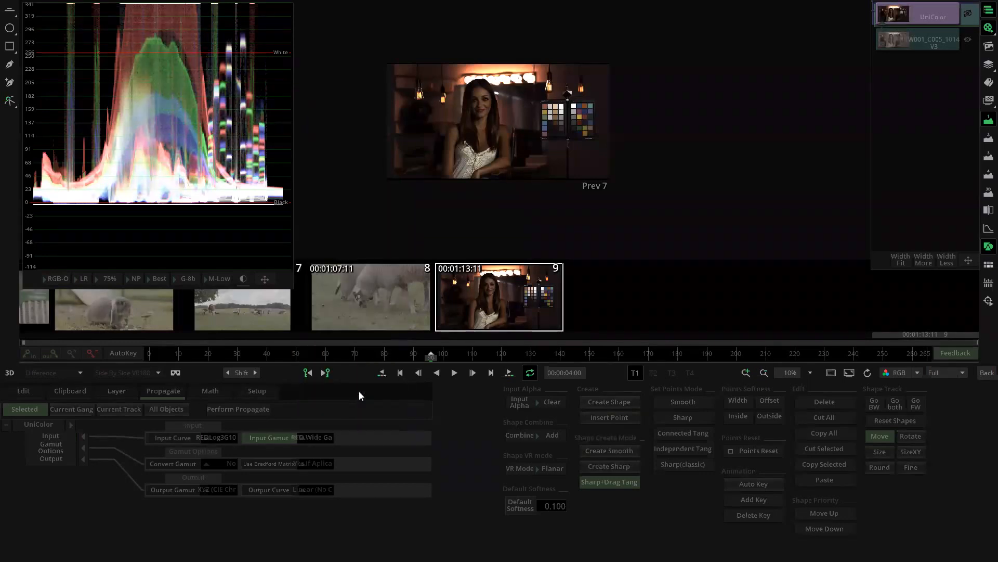
Enable Convert Gamut, output to Alexa Wide Gamut (ARRI) with the Log-C v3 (ARRI) curve, and return to the timeline.
left_click(223, 465)
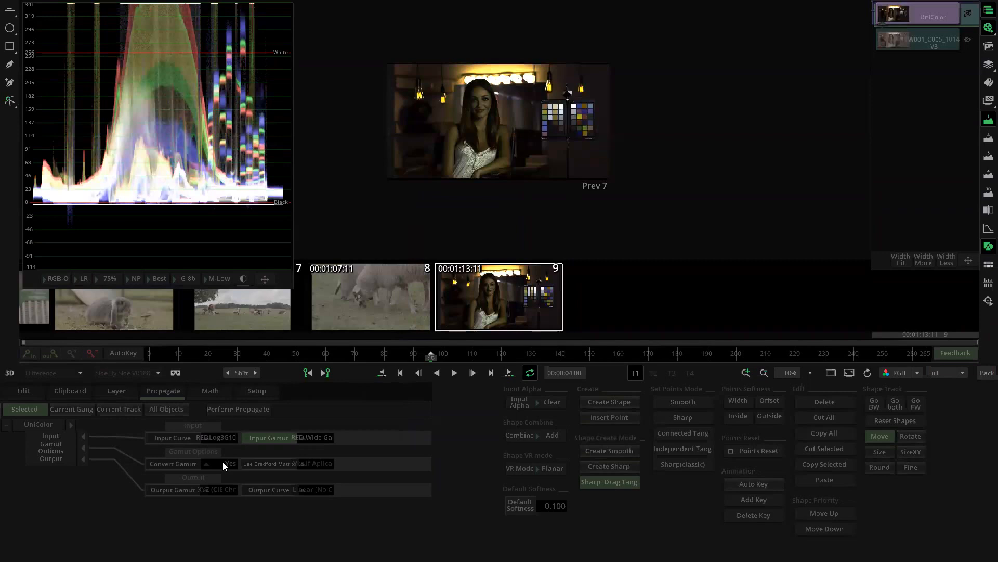
left_click(219, 490)
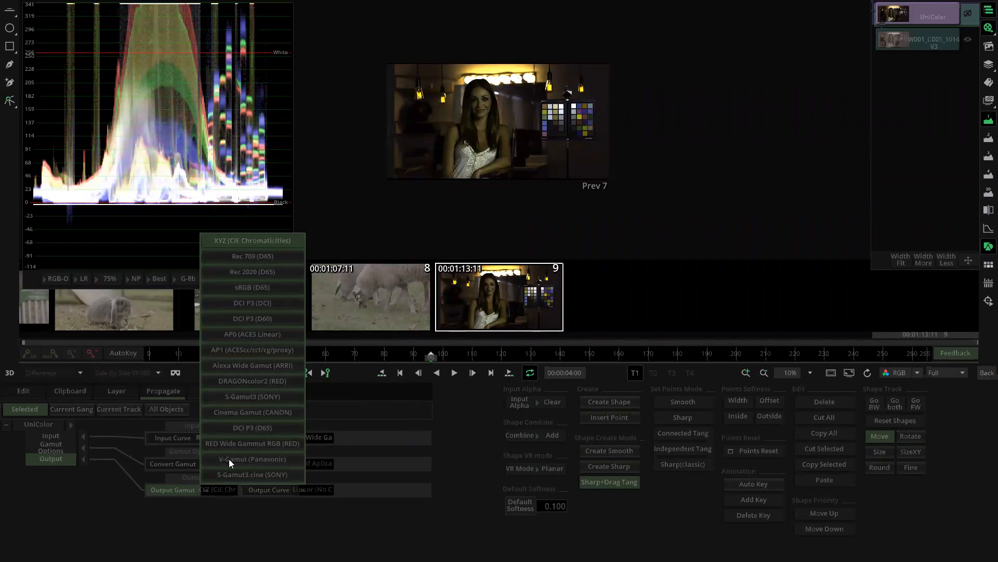
left_click(252, 365)
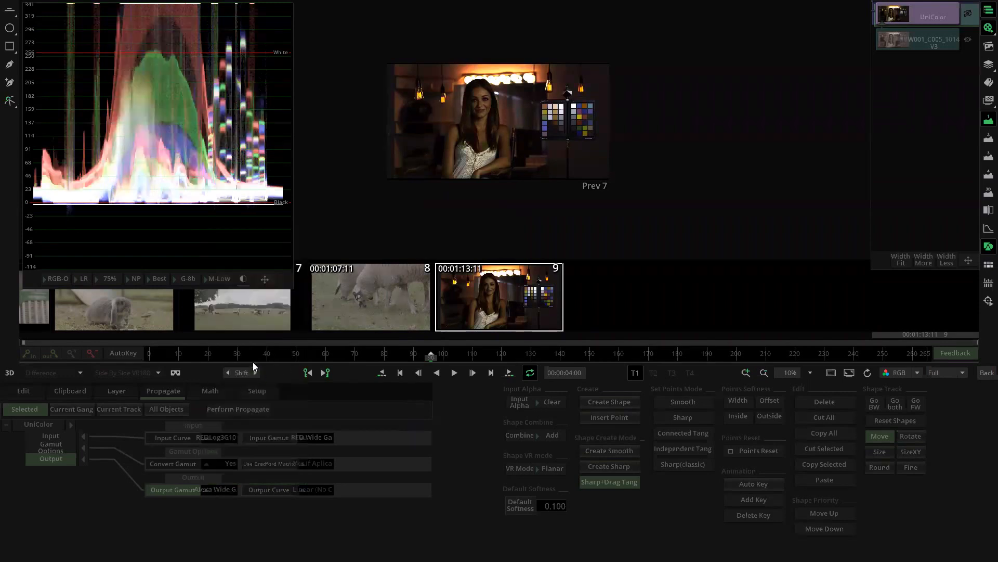
left_click(315, 489)
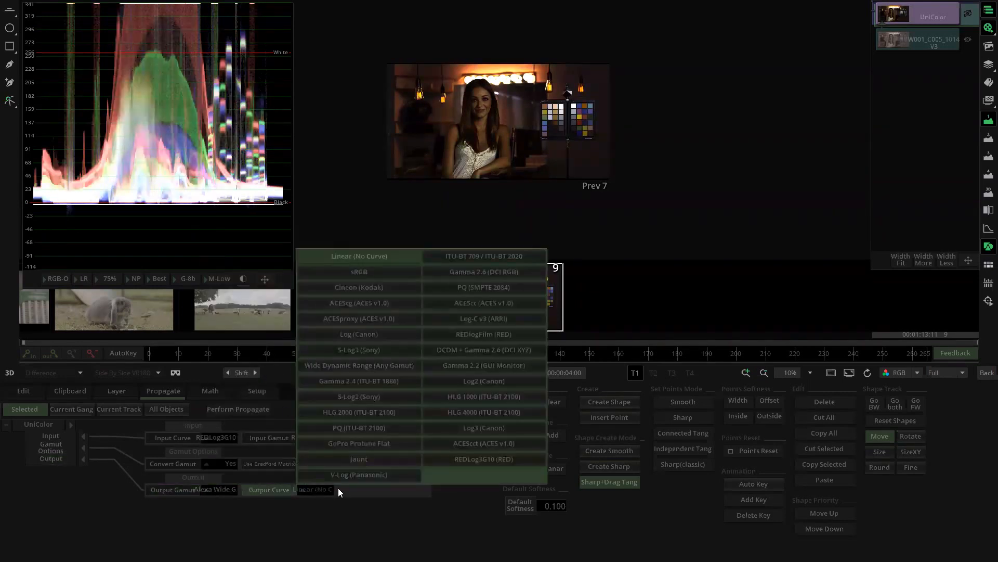
left_click(481, 318)
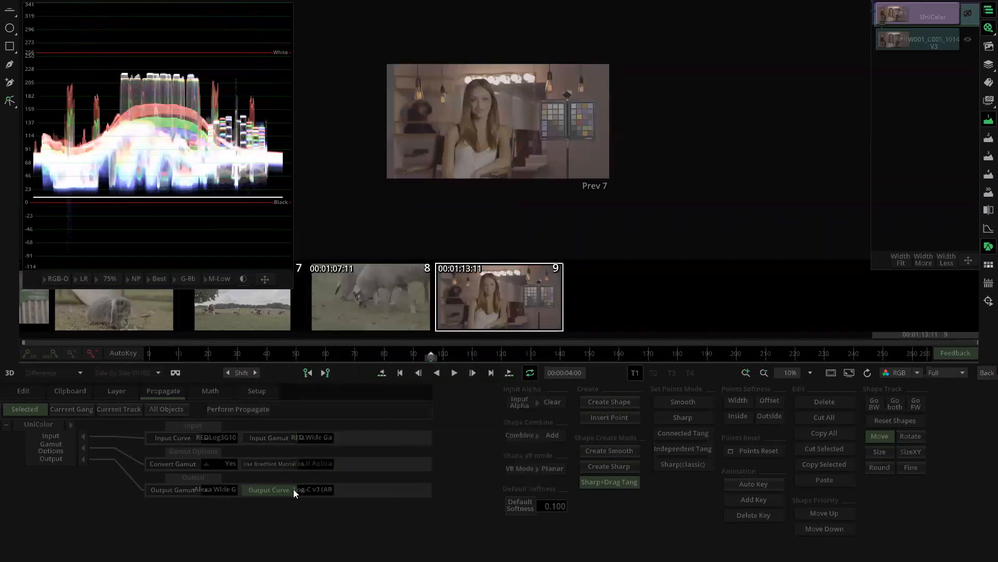
left_click(987, 372)
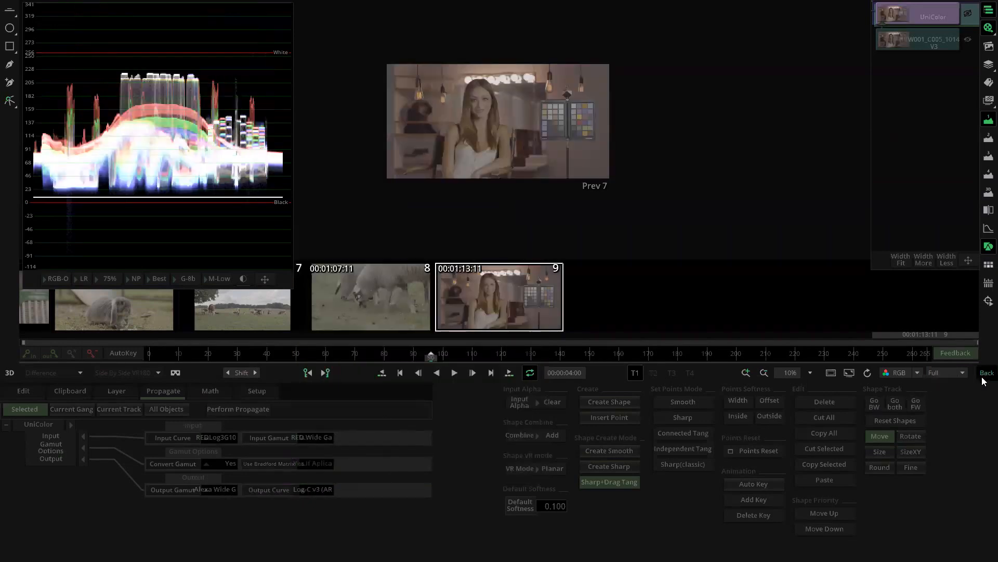
Copy the eighth clip's ColorGrade and paste it on top of the R3D clip's UniColor effect.
left_click(488, 205)
left_click(495, 173)
scroll(446, 151, "up", 2)
left_click(424, 174)
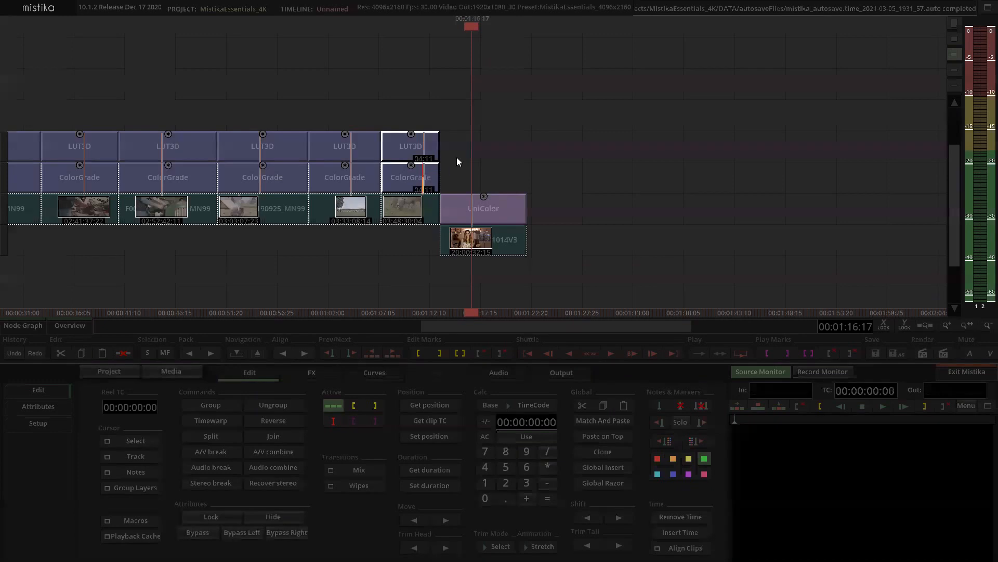
left_click(428, 177)
left_click(456, 201)
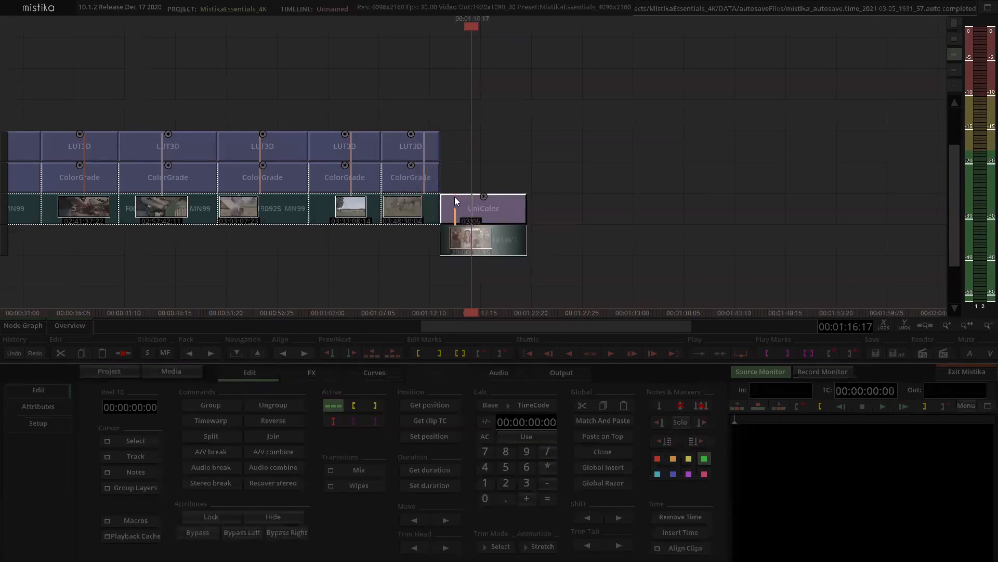
key("ctrl+shift+v")
left_click(497, 148)
Copy the eighth clip's LUT3D on top of the R3D clip's ColorGrade and open the pasted LUT3D for editing.
left_click(426, 146)
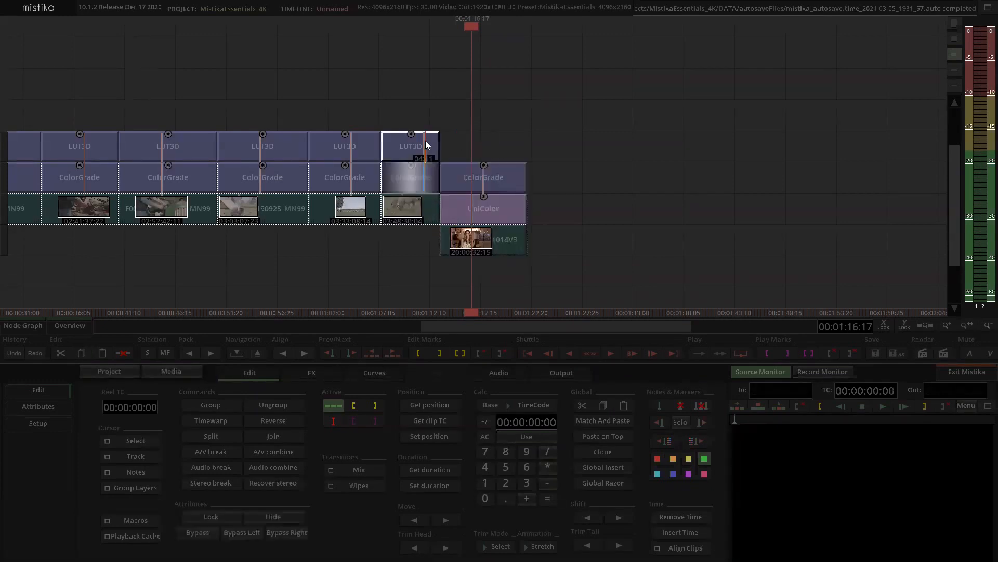
left_click(497, 182)
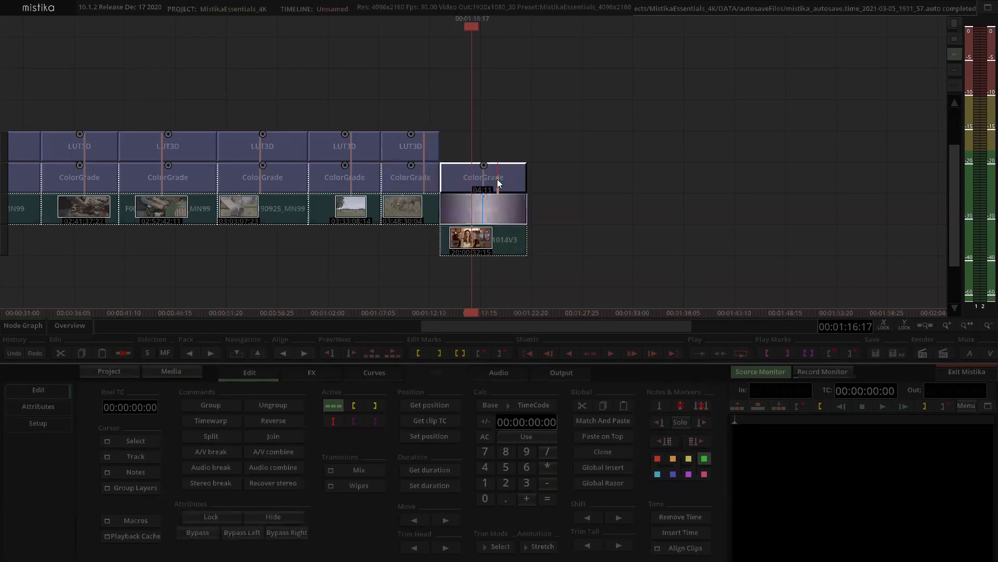
key("ctrl+shift+v")
left_click(543, 123)
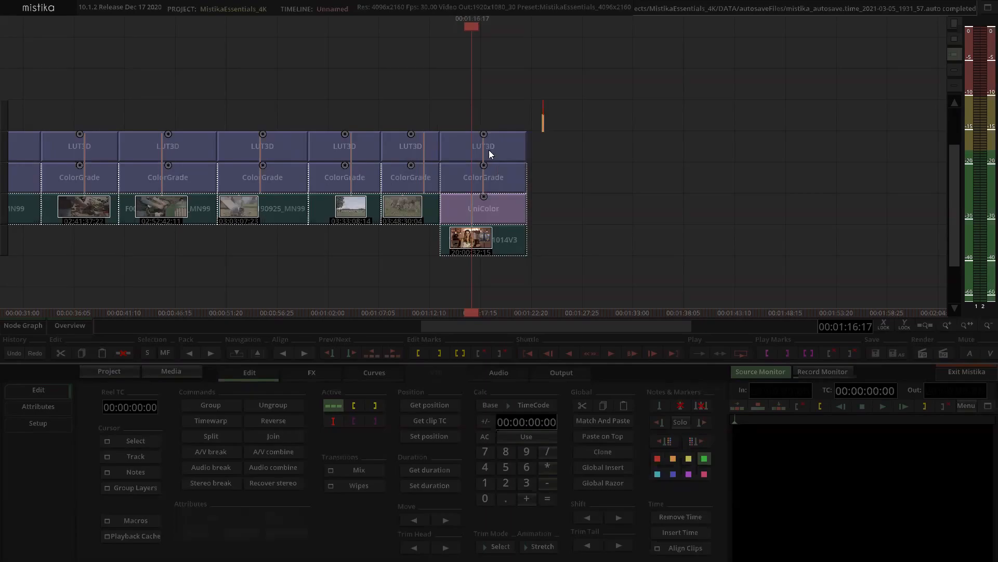
double_click(489, 150)
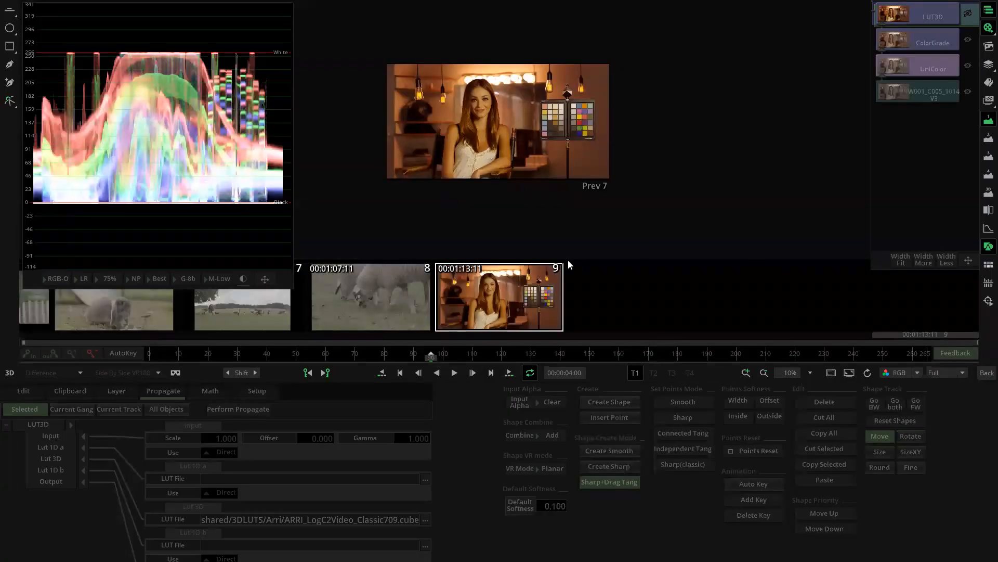
Rebalance the R3D clip's ColorGrade with lift about -3.63, gamma about -7.12/-5.11/-2.69 and gain about 7.51, and return to the timeline.
scroll(547, 184, "up", 6)
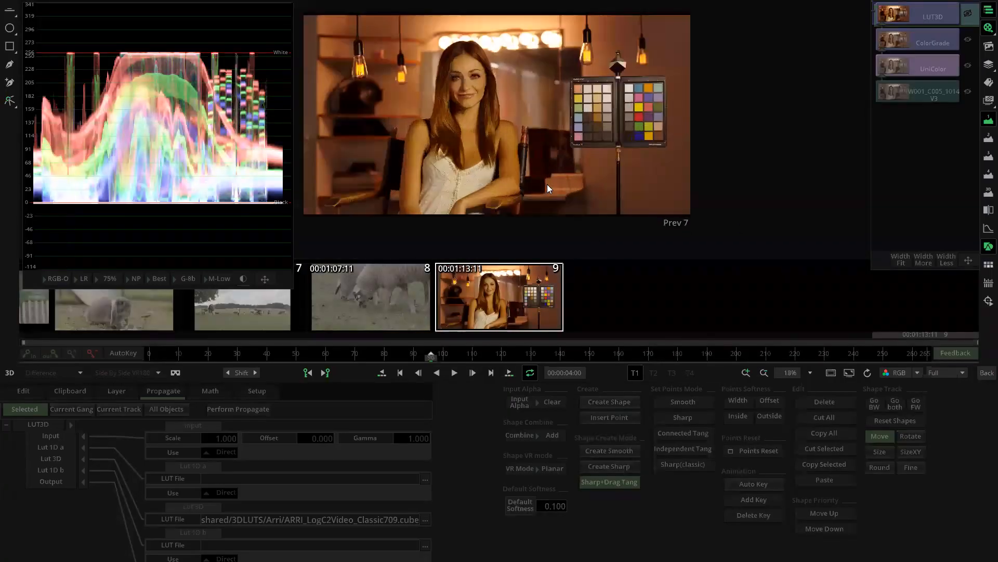
scroll(547, 184, "down", 1)
left_click(912, 41)
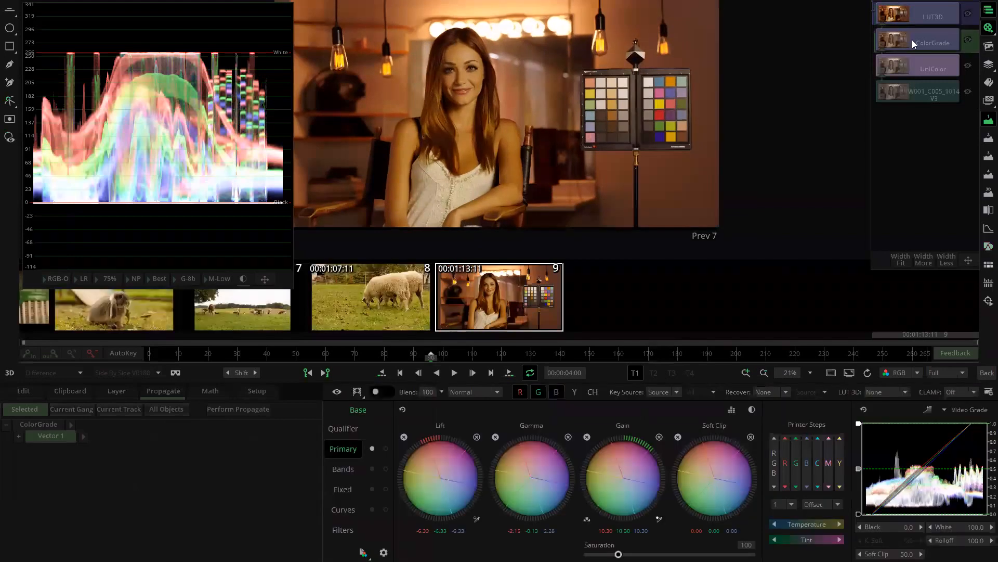
left_click_drag(426, 469, 454, 452)
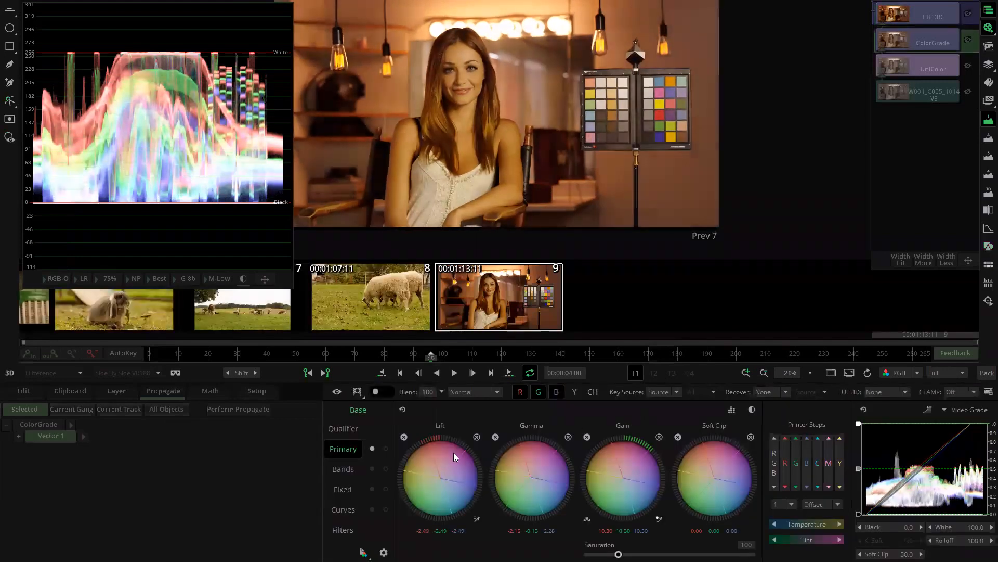
left_click_drag(654, 460, 622, 457)
left_click_drag(496, 488, 460, 477)
left_click_drag(622, 475, 628, 475)
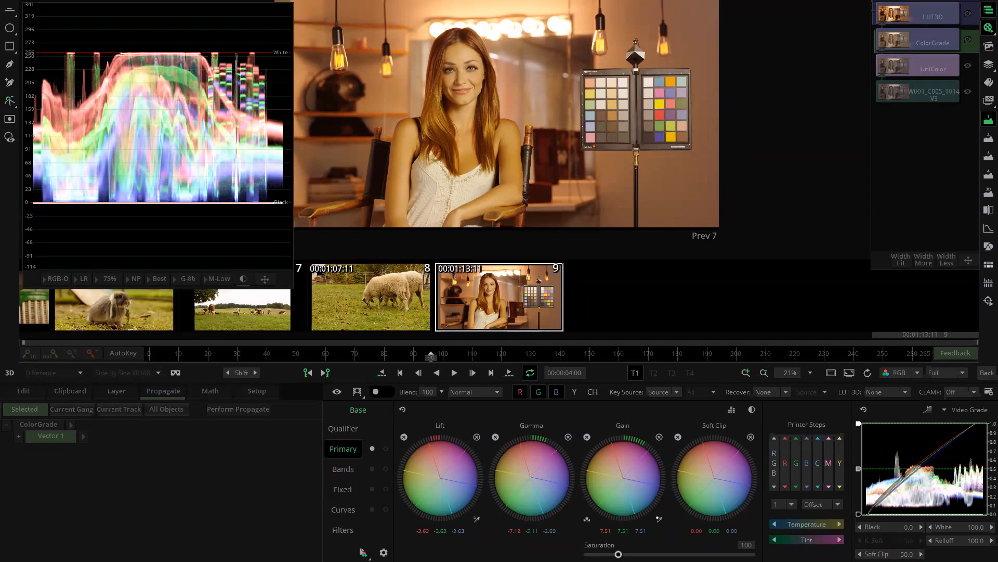
left_click(985, 371)
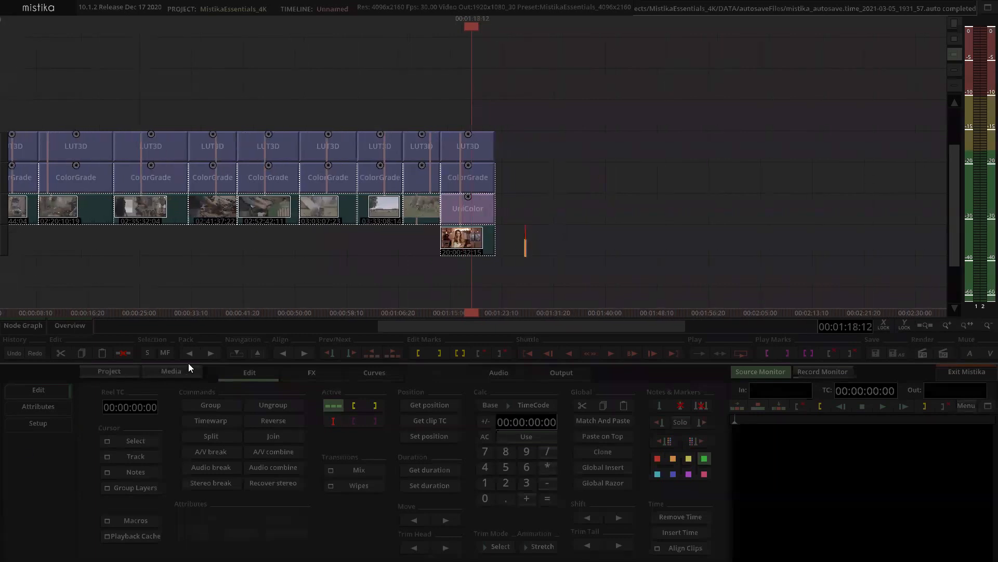
In the media manager's RED folder, select the four R3D clips from B002_C001_11158V_002 through H004_C006_1211TB_001.
left_click(171, 371)
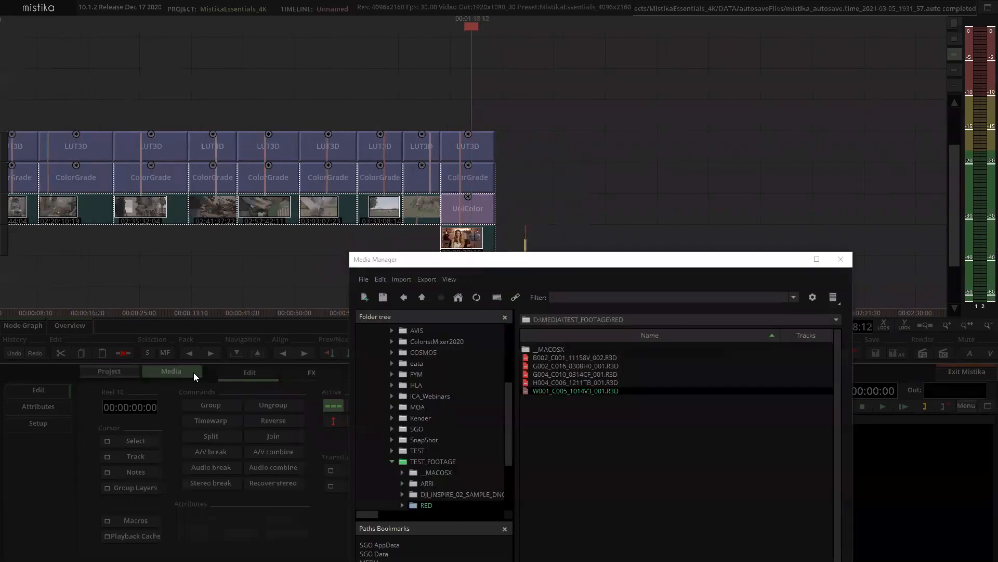
left_click(567, 359)
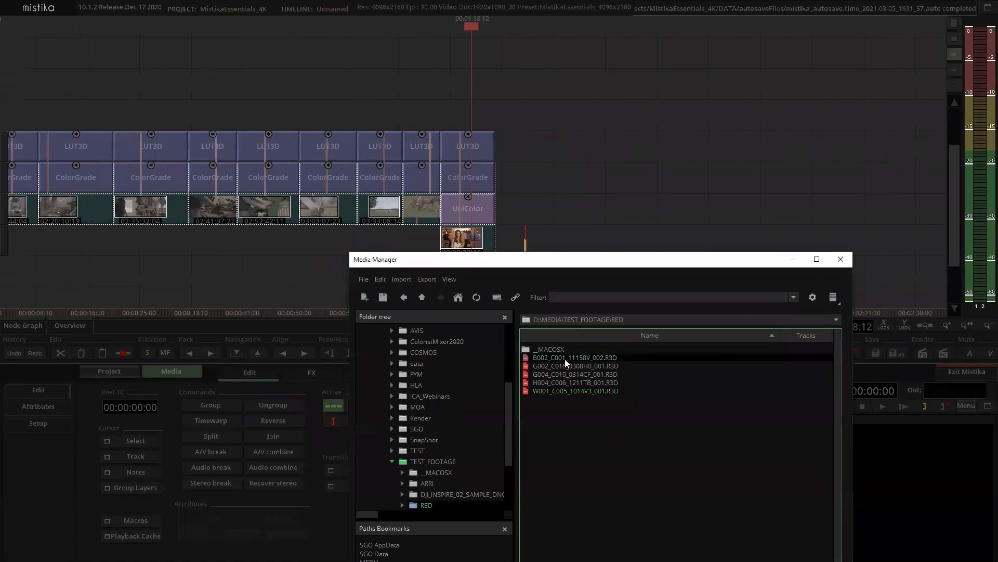
left_click(561, 383, "shift")
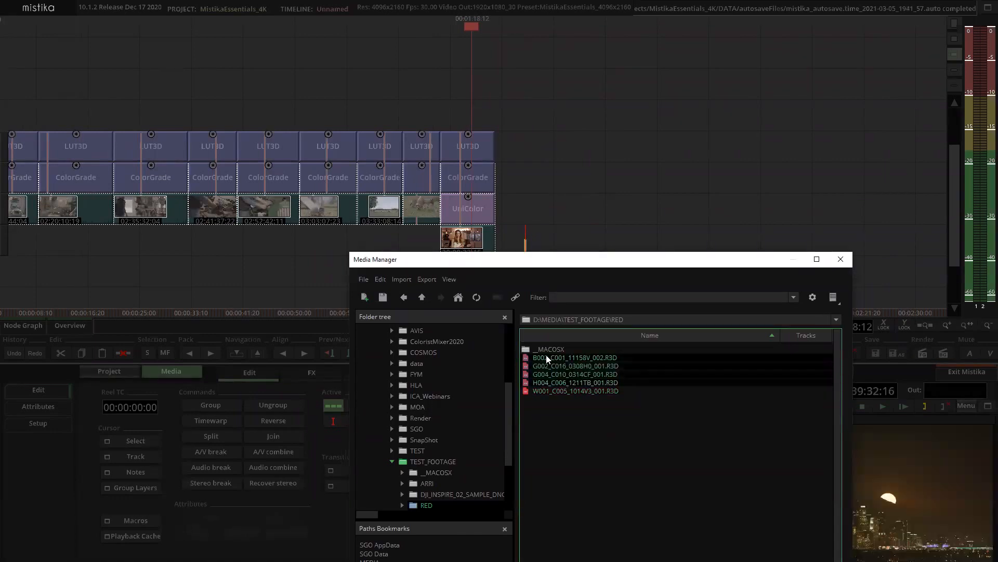
Load the B002, G002, G004 and H004 RED clips into the timeline and place them directly after the W001 clip.
left_click_drag(619, 241, 589, 215)
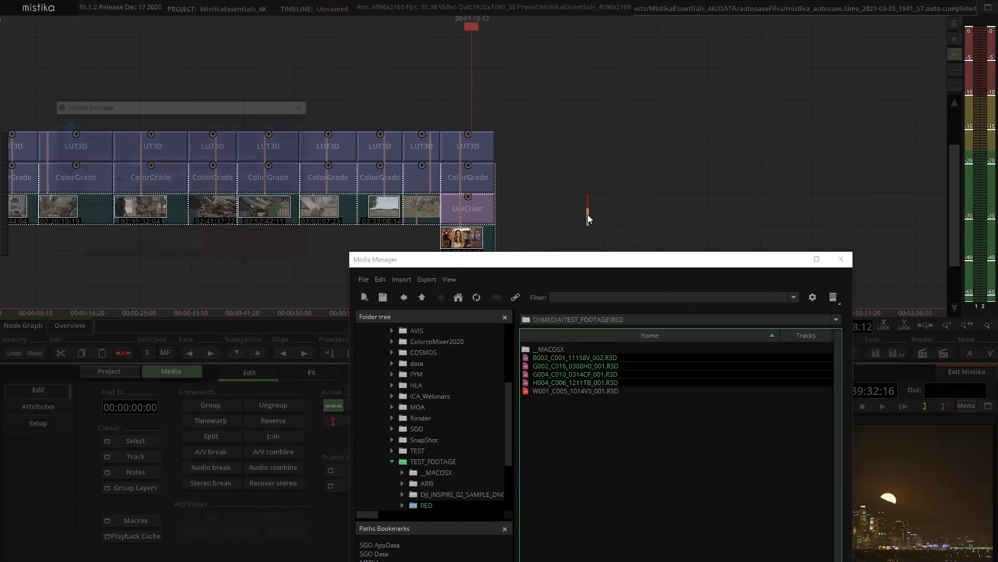
left_click(167, 248)
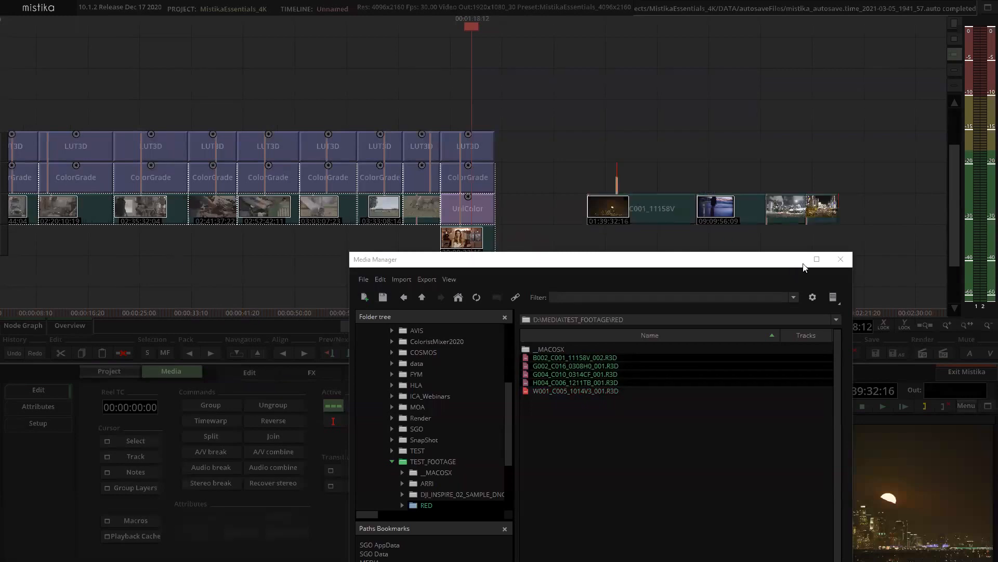
left_click(840, 260)
scroll(599, 176, "down", 2)
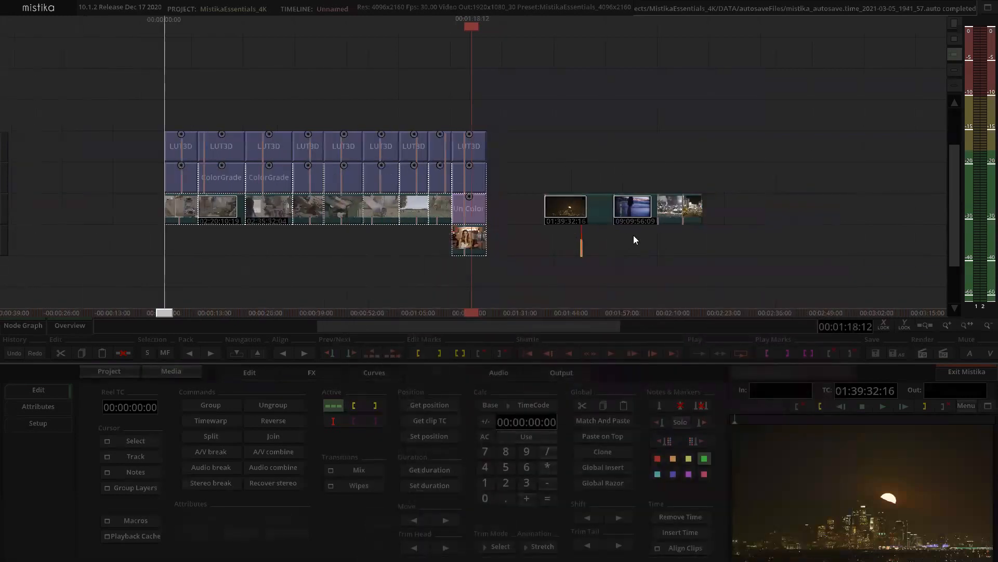
left_click_drag(683, 223, 628, 239)
scroll(628, 187, "up", 2)
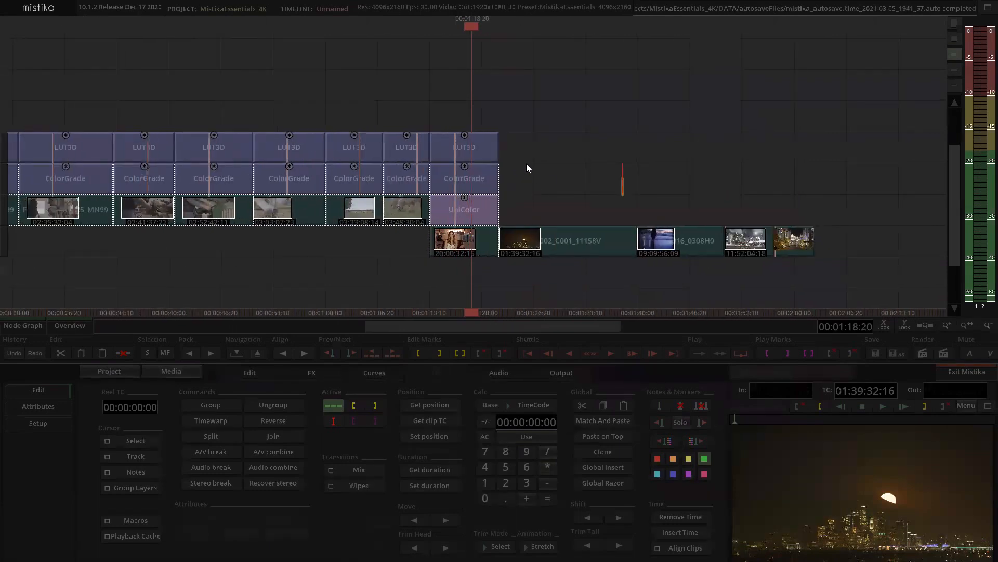
Propagate the W001 clip's Log3G10 GammaCurve and REDWideGamut ColorSpace settings to all objects and return to the timeline.
left_click_drag(551, 172, 534, 184)
left_click(510, 168)
left_click_drag(524, 127, 465, 217)
left_click(505, 166)
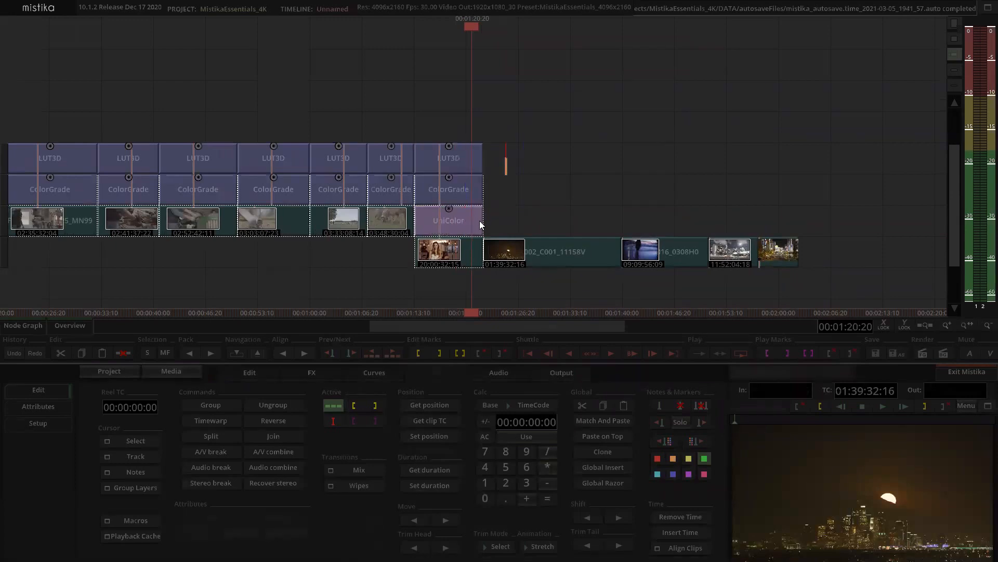
left_click(467, 252)
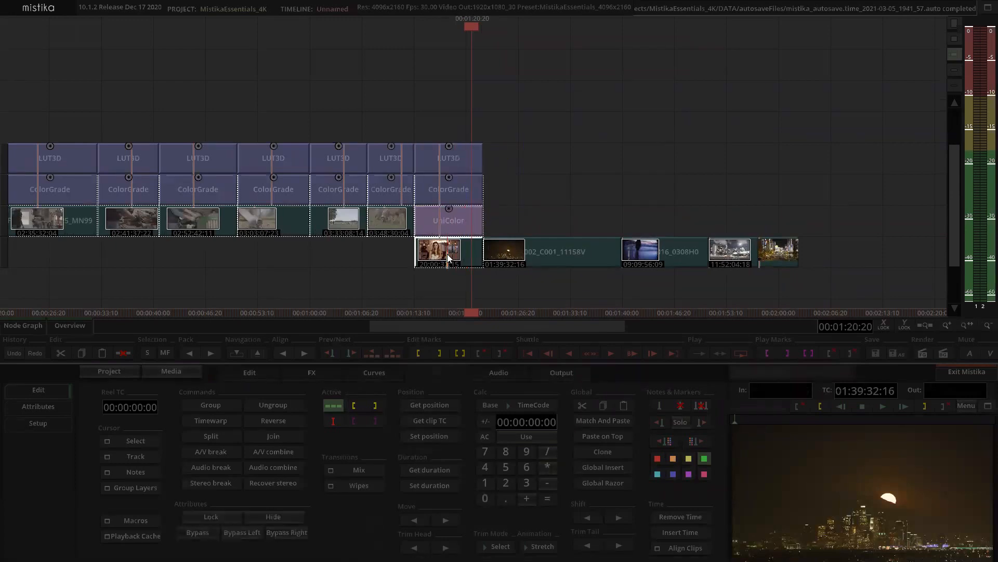
double_click(447, 255)
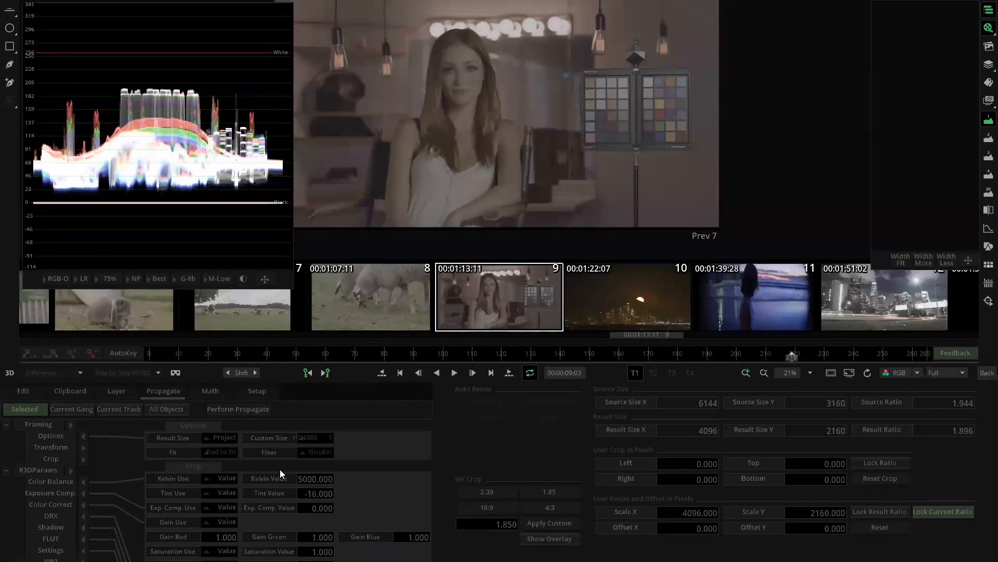
scroll(286, 473, "down", 5)
scroll(298, 504, "up", 3)
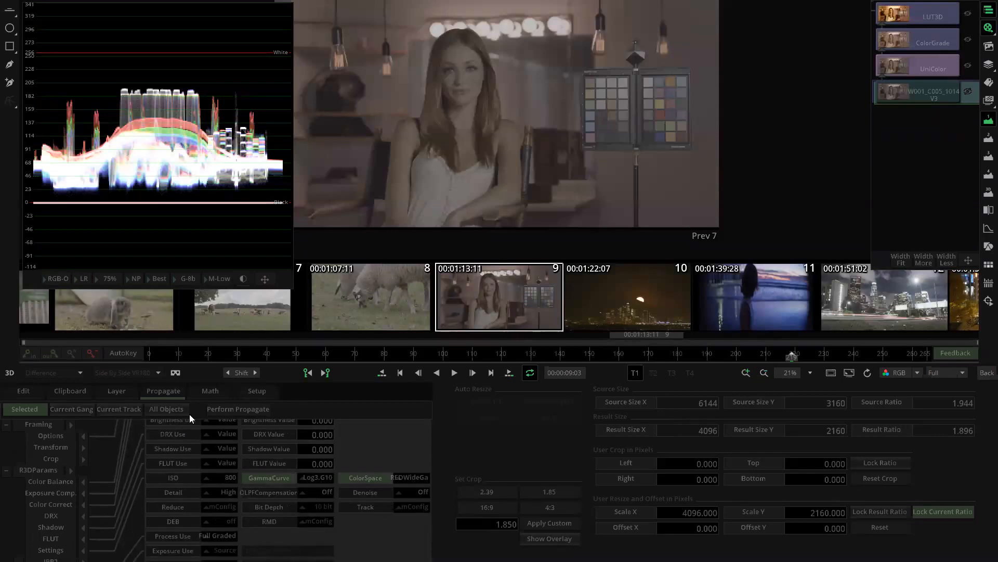
left_click(165, 407)
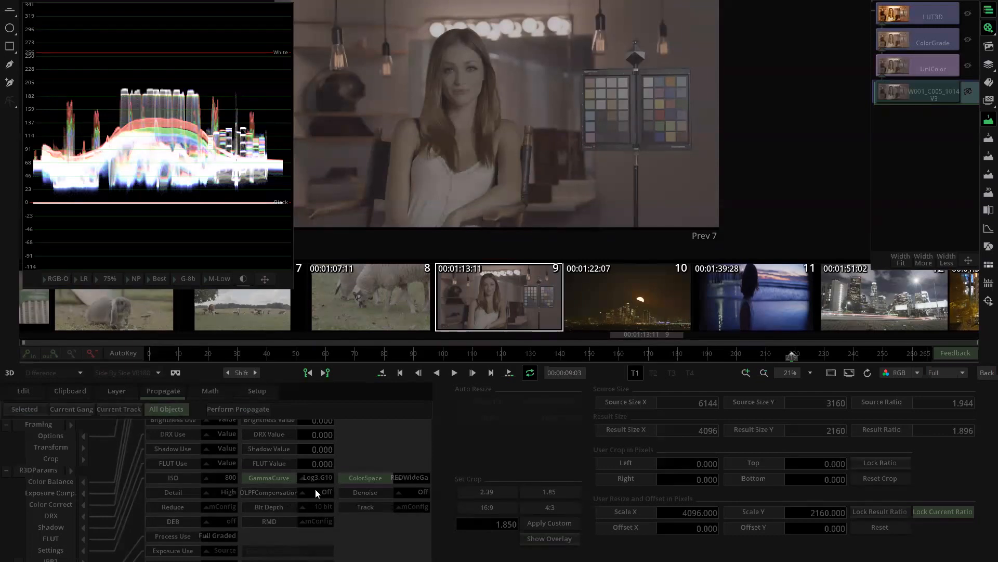
left_click(229, 407)
left_click(196, 440)
left_click(986, 372)
Check the R3D gamma curve and color space parameters of the B002 night skyline clip.
left_click(722, 216)
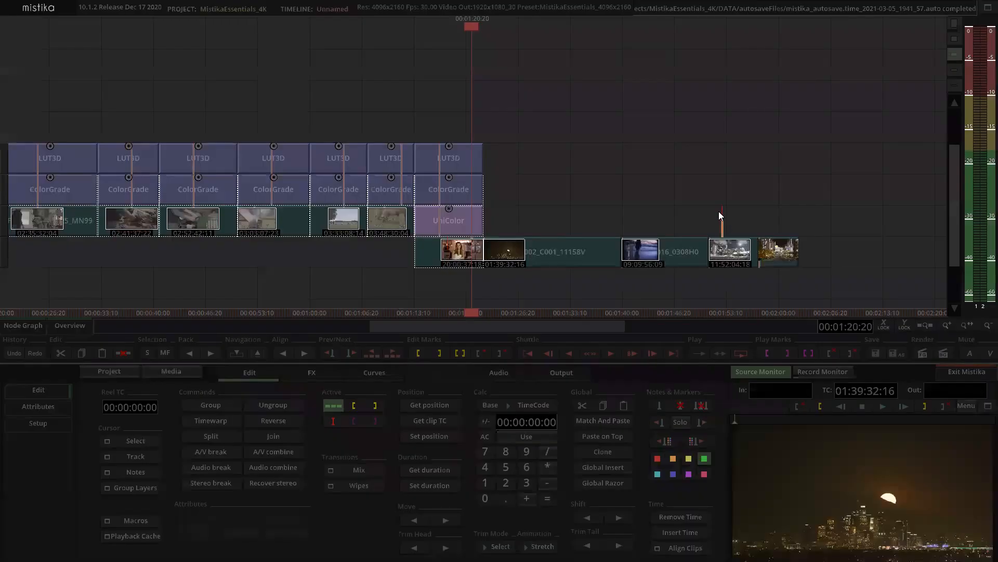
left_click_drag(626, 209, 469, 238)
double_click(469, 235)
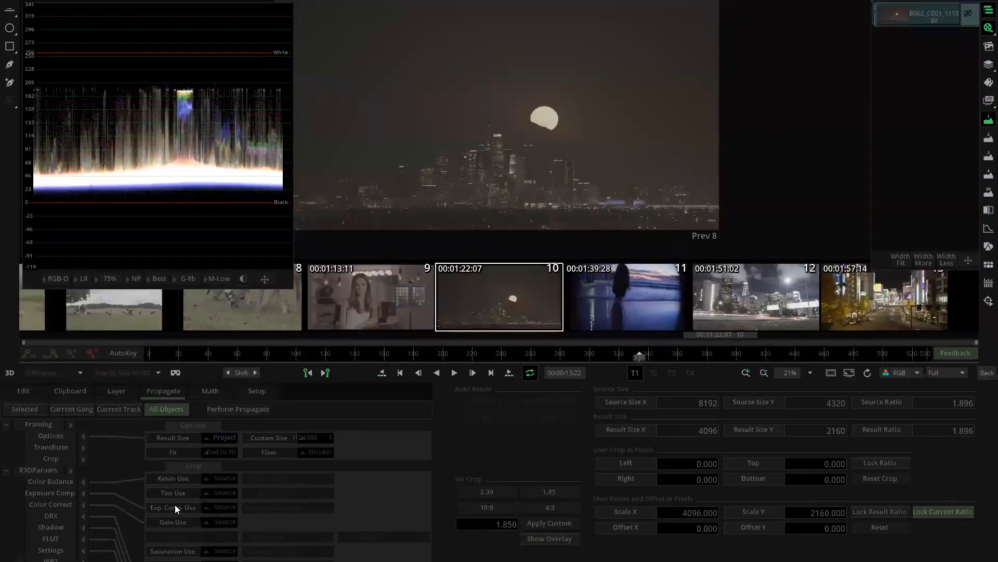
scroll(189, 501, "down", 5)
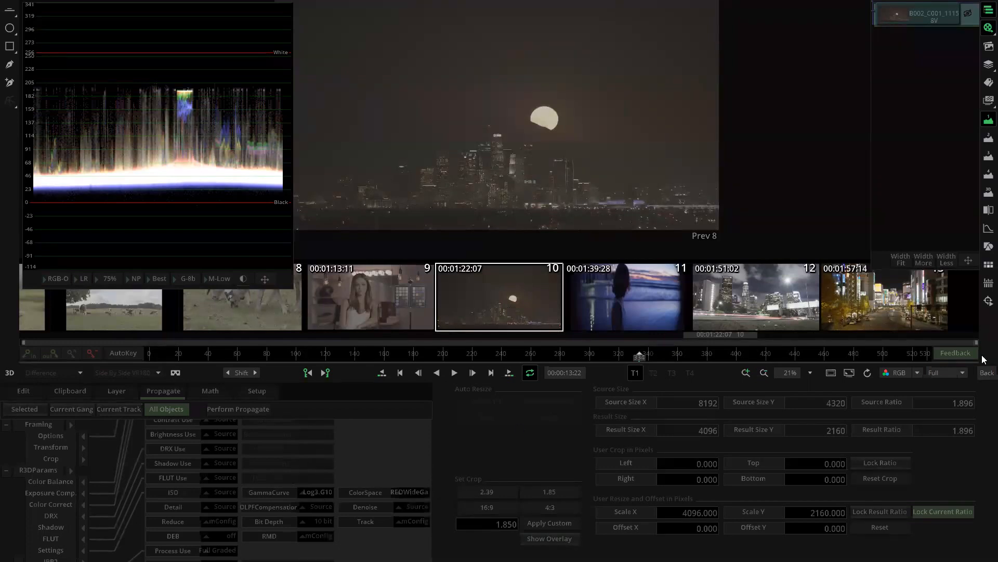
left_click(983, 372)
Copy the W001 clip's UniColor effect onto the four newly added RED clips.
left_click(316, 214)
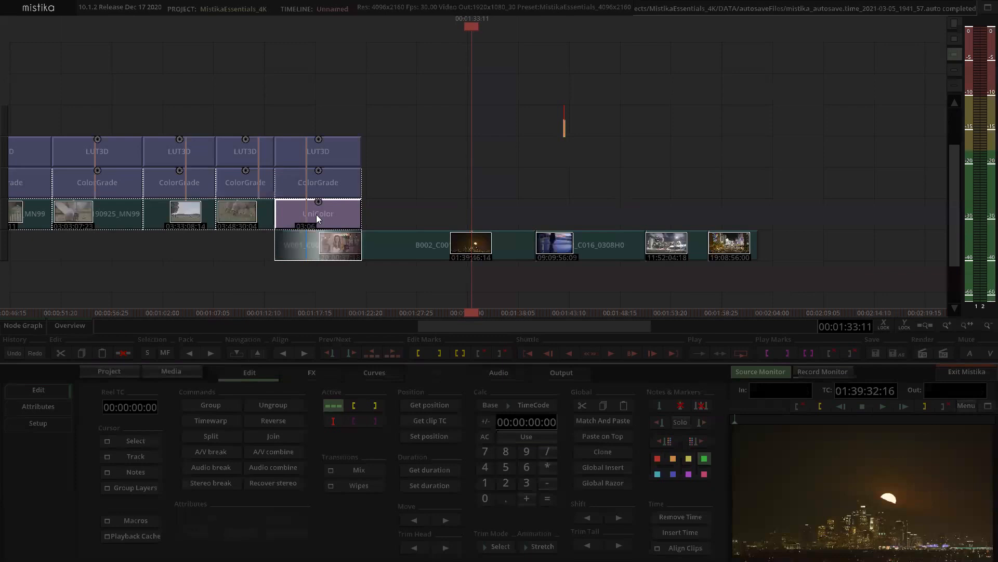
left_click_drag(742, 262, 742, 263)
key("ctrl+shift+v")
left_click(537, 91)
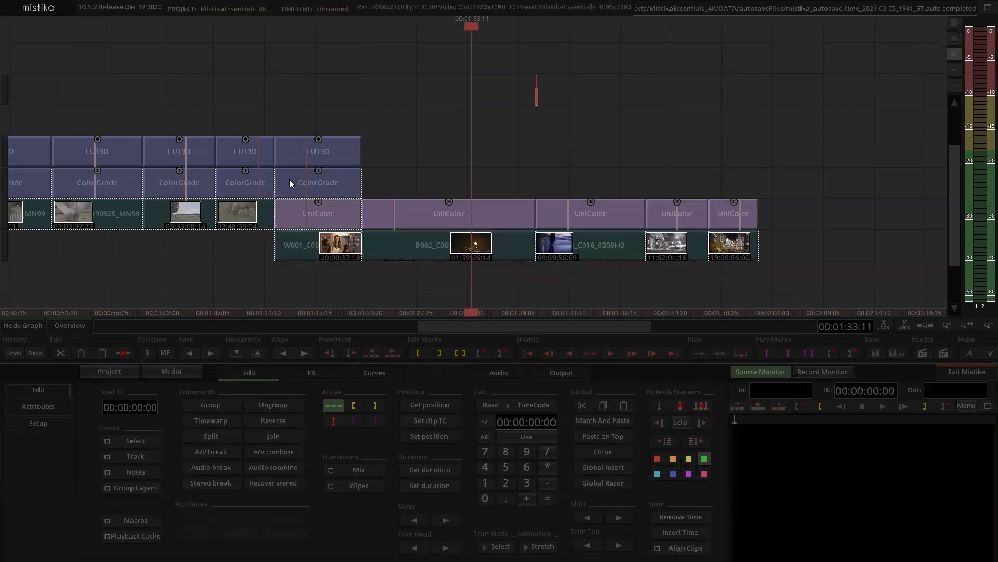
Copy the W001 clip's ColorGrade effect on top of the UniColor effects of the four new RED clips.
left_click(329, 184)
key("ctrl+c")
left_click_drag(440, 157, 722, 217)
key("ctrl+shift+v")
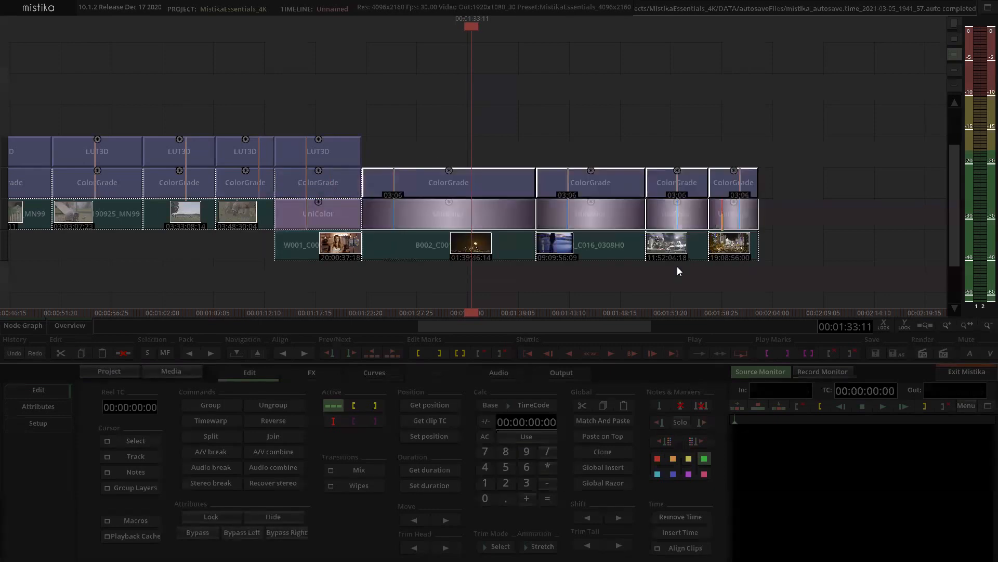
left_click(419, 109)
Copy the W001 clip's LUT3D effect on top of the ColorGrade effects of the four new RED clips.
left_click(339, 145)
left_click_drag(424, 122, 735, 182)
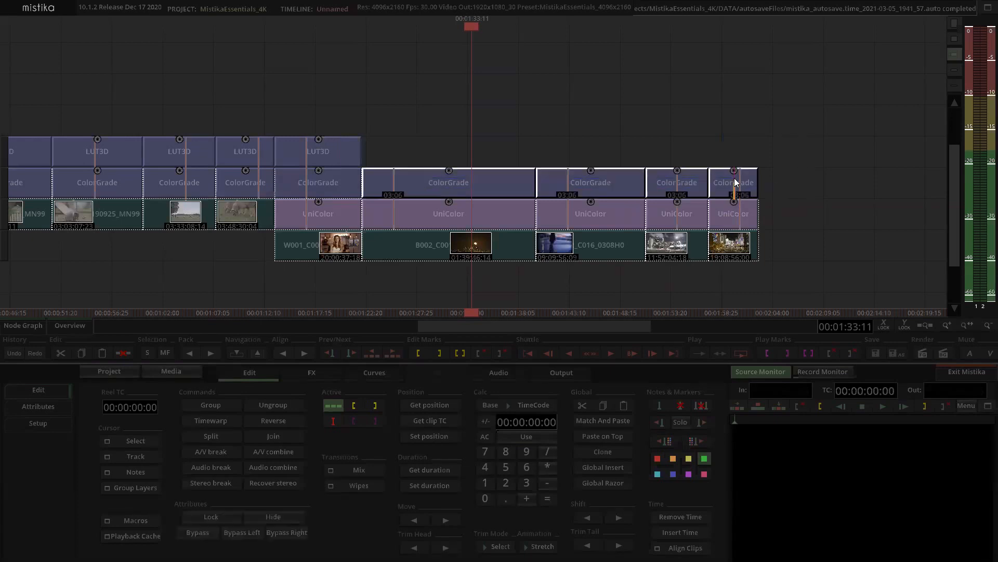
key("ctrl+shift+v")
left_click(636, 91)
Open the night skyline shot's effect stack and review it with the adjacent portrait and beach shots.
double_click(446, 152)
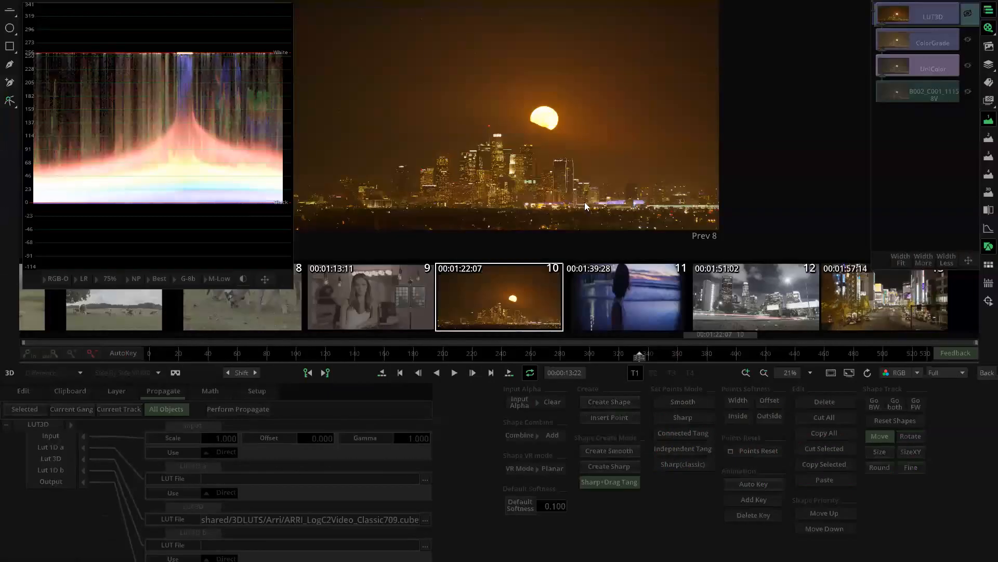
scroll(541, 111, "down", 2)
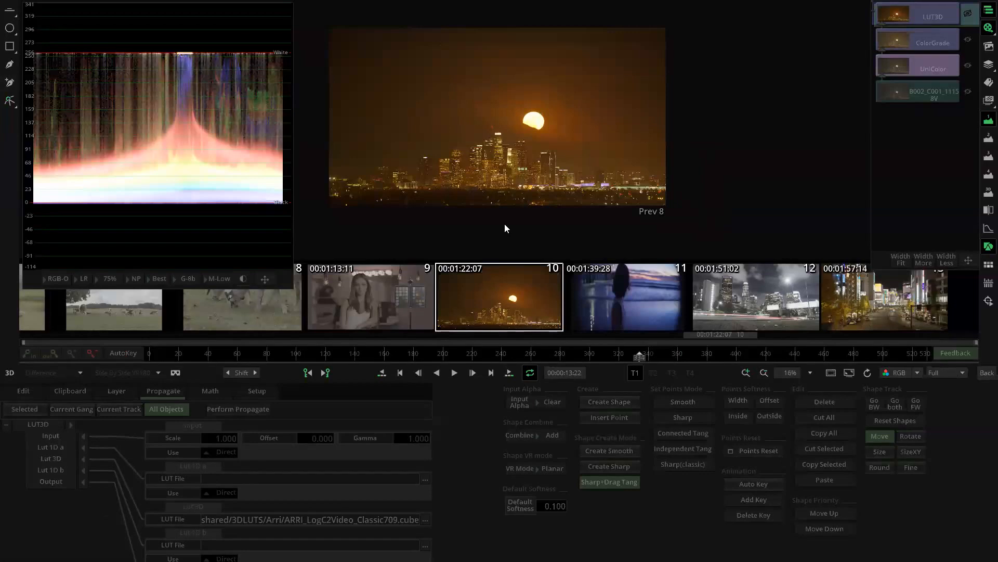
key("Page_Up")
key("Page_Down")
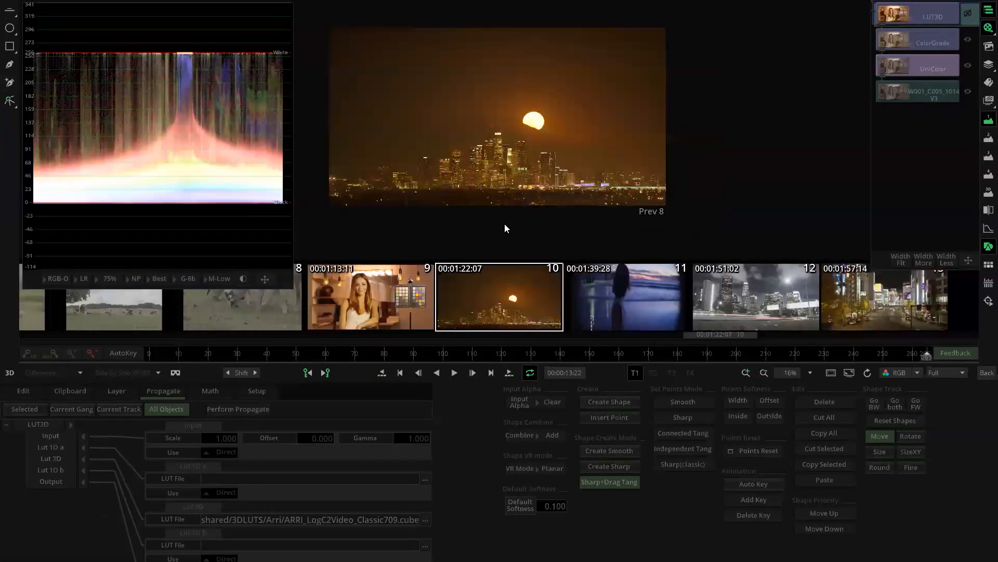
key("Page_Down")
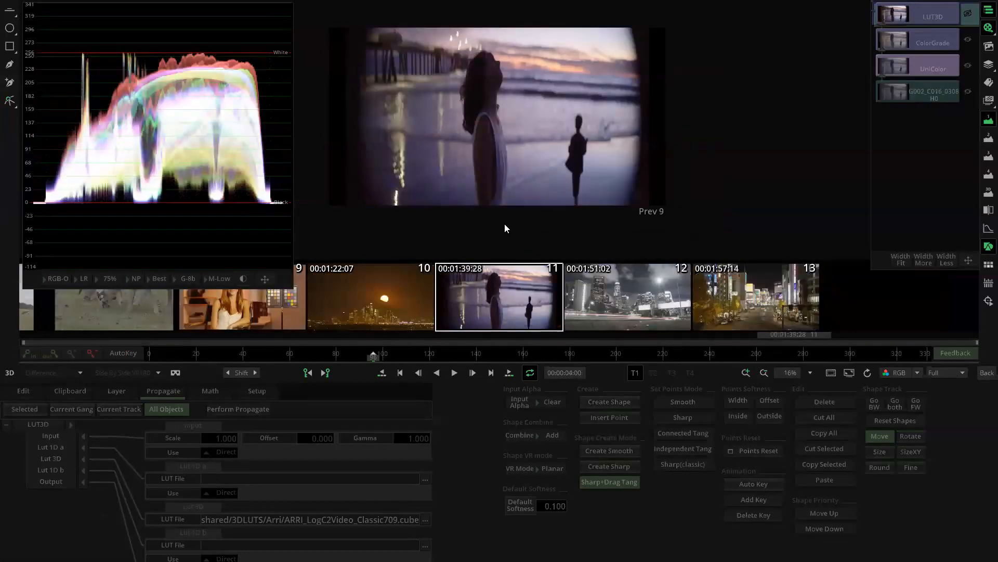
Compare the beach shot with its ColorGrade layer switched on and off.
left_click(942, 35)
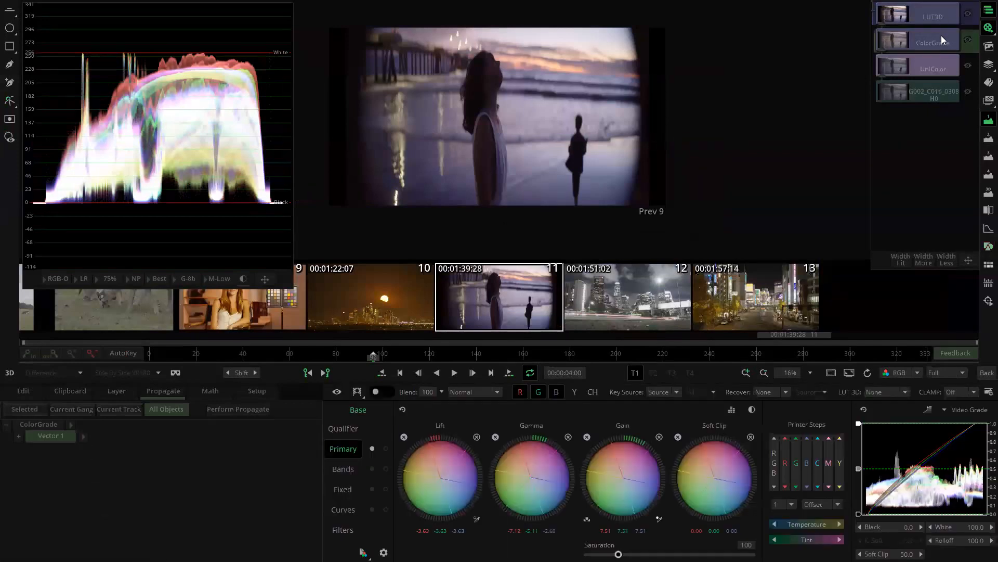
left_click(968, 40)
left_click(968, 40)
left_click(969, 40)
left_click(968, 41)
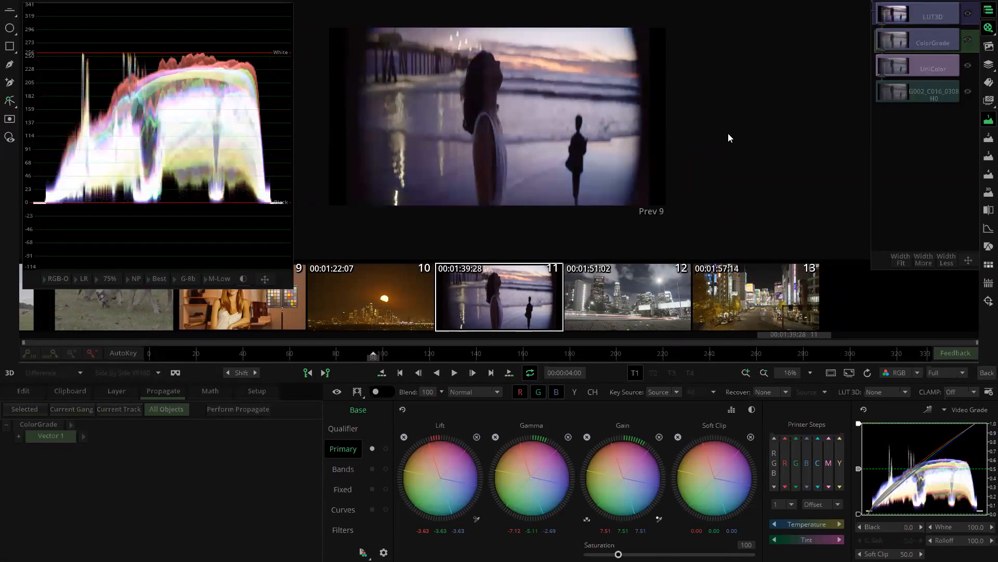
Mark the beach shot as the snapshot, review the two remaining city shots and return to the timeline.
left_click(526, 313)
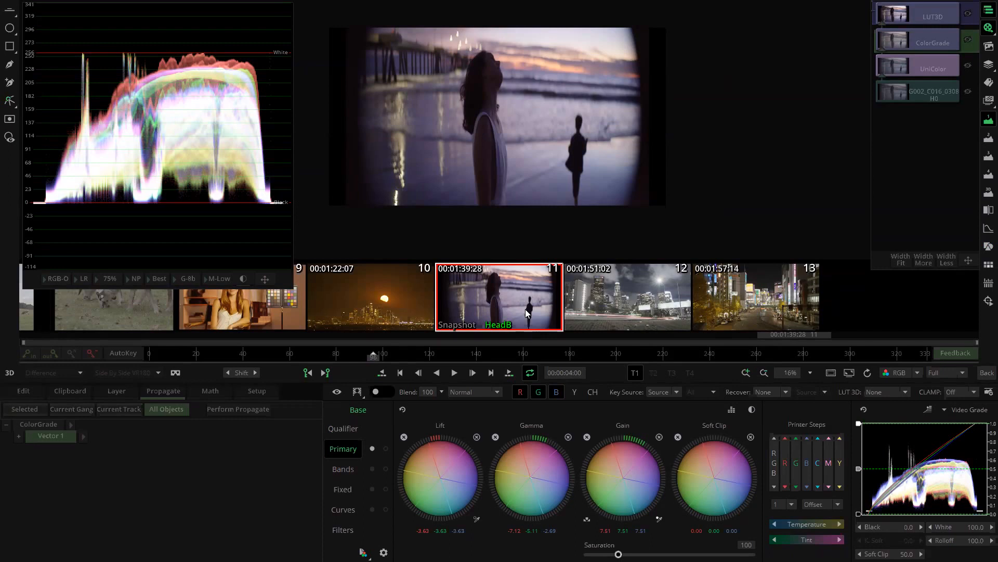
key("Page_Down")
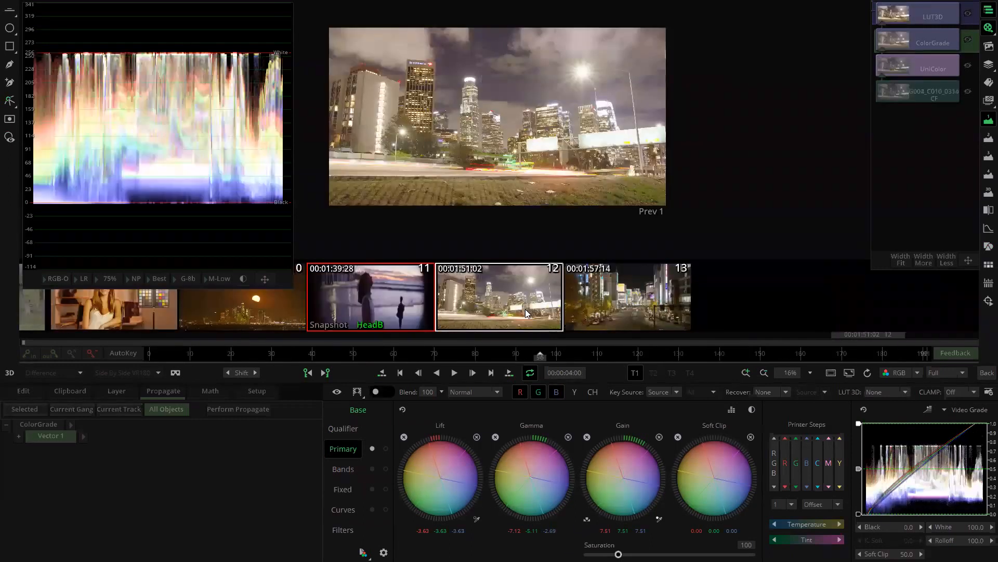
key("Page_Down")
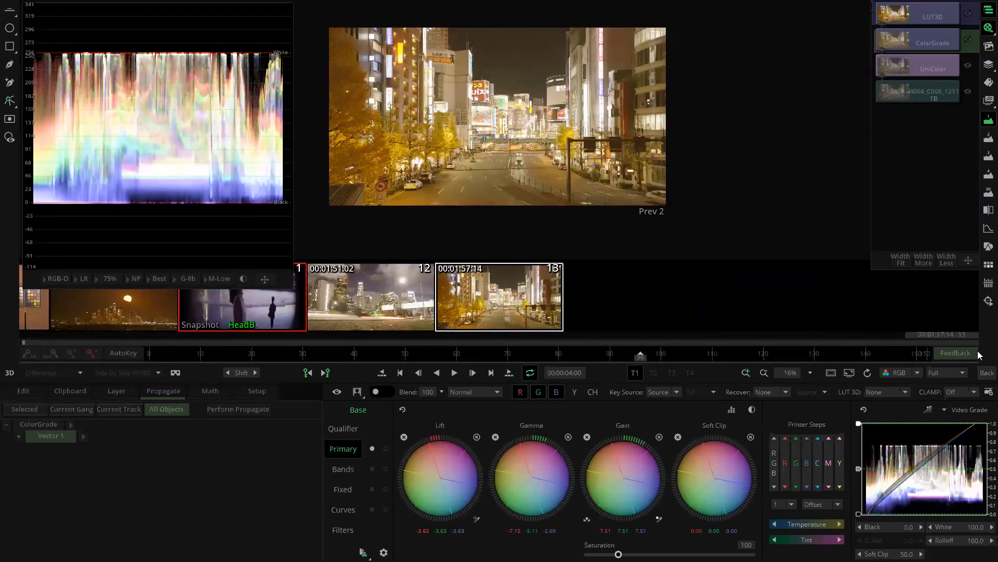
left_click(985, 374)
left_click(561, 96)
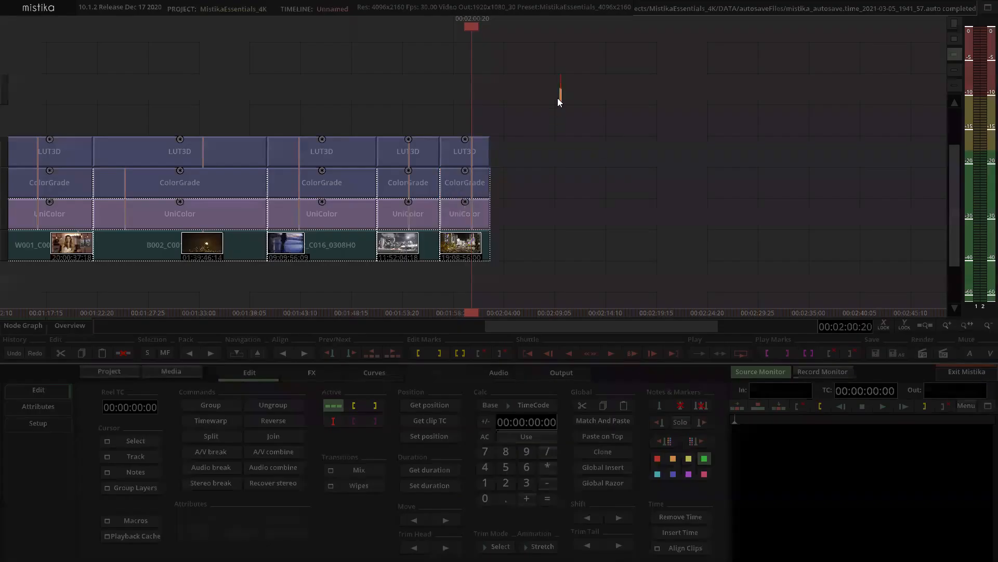
left_click_drag(542, 153, 527, 153)
left_click(526, 152)
scroll(513, 174, "down", 4)
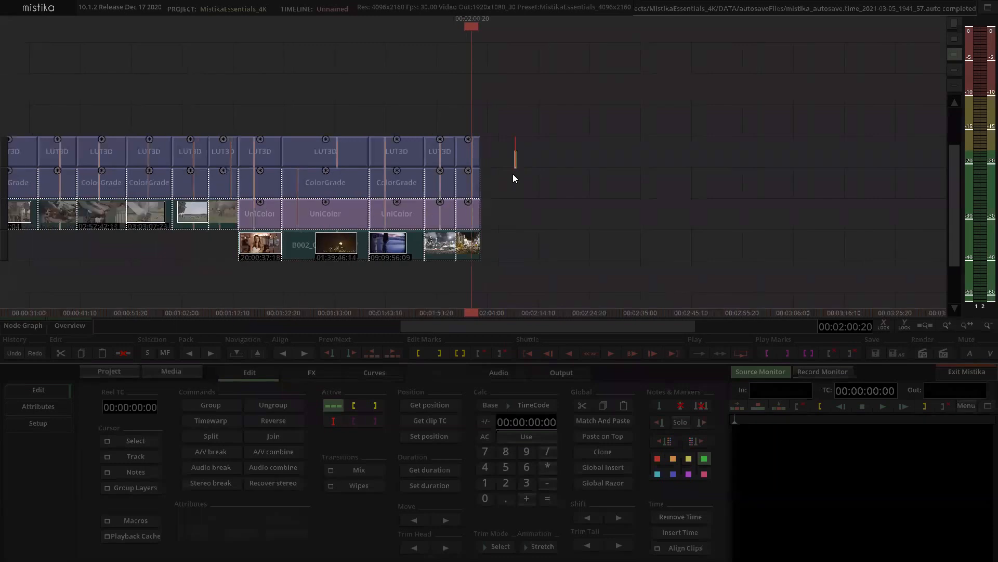
scroll(513, 179, "down", 1)
scroll(513, 179, "up", 5)
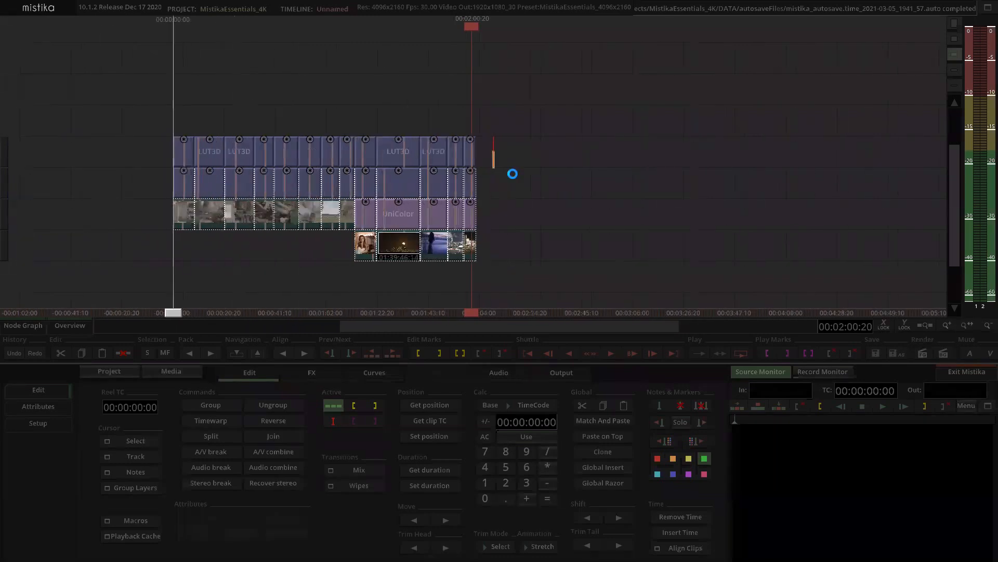
left_click(505, 189)
scroll(506, 189, "down", 2)
left_click(429, 110)
scroll(430, 110, "down", 2)
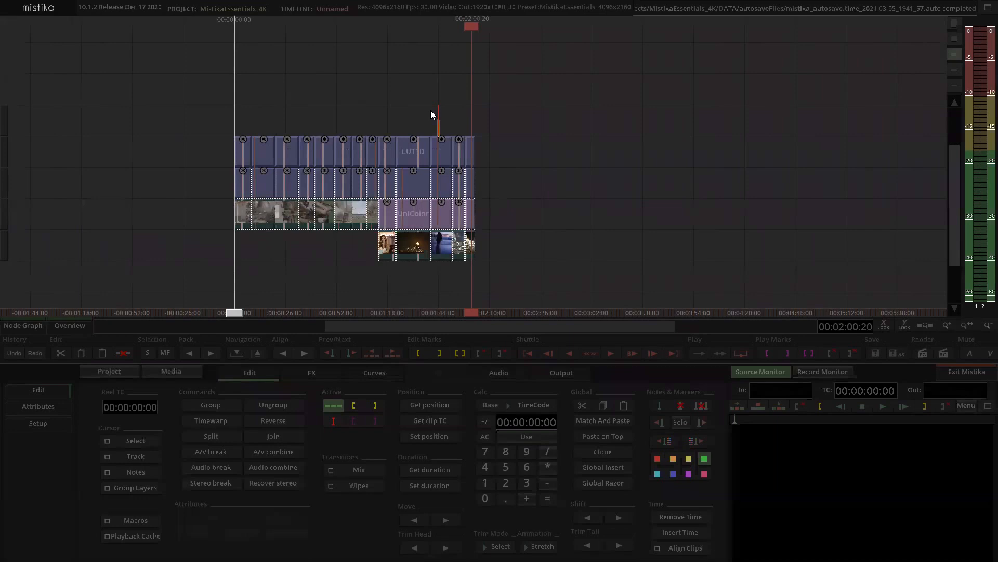
scroll(431, 110, "down", 1)
Duplicate the complete sequence with all its effect layers and place the copy farther along the timeline, at about 00:03:28.
left_click(487, 107)
left_click_drag(421, 118, 403, 117)
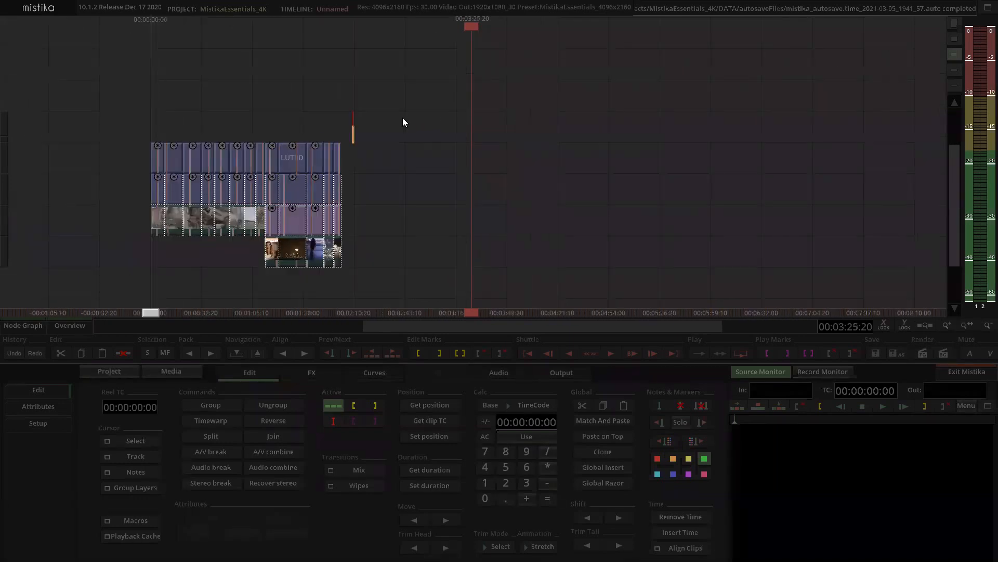
left_click(404, 119)
left_click_drag(103, 123, 451, 281)
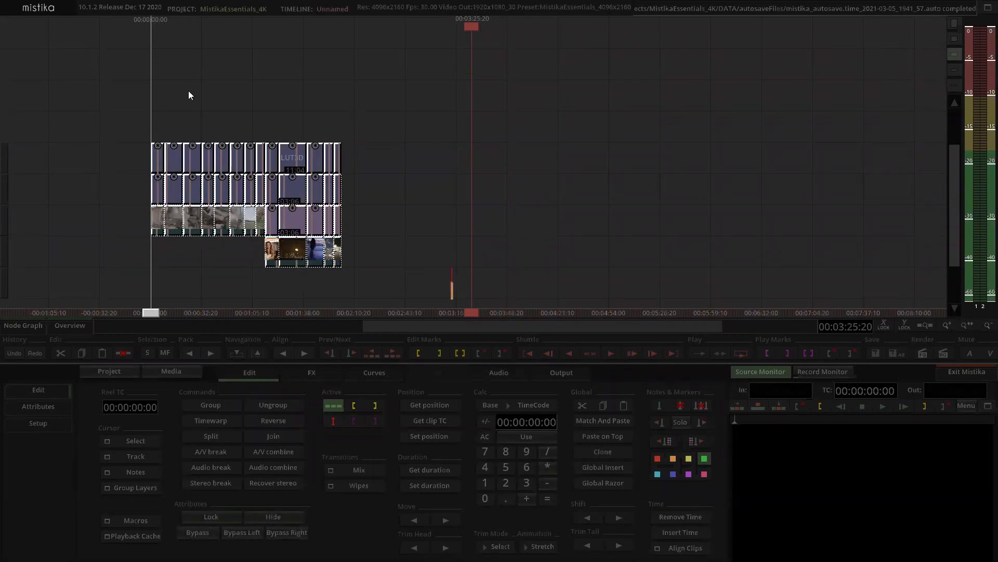
key("ctrl+x")
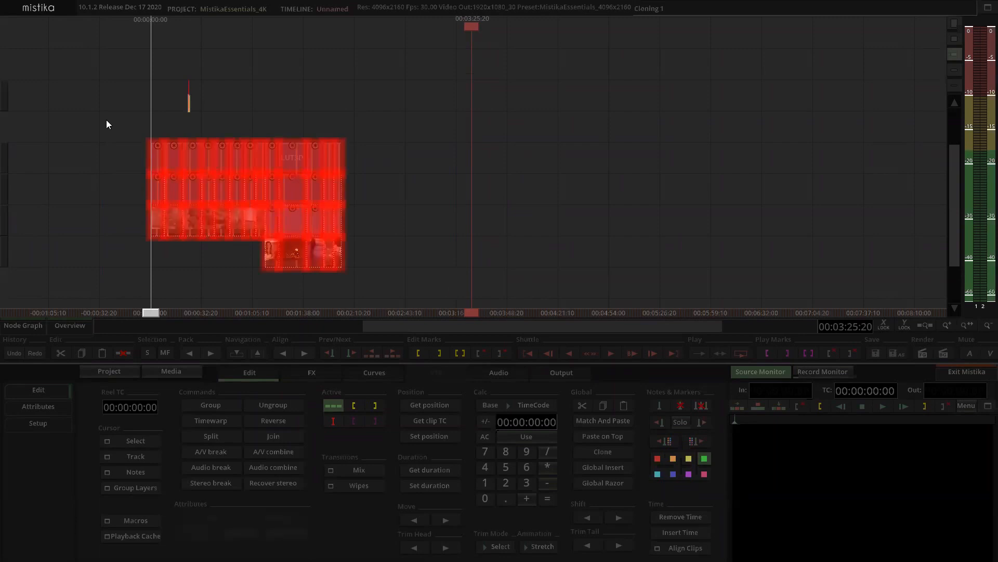
mouse_move(172, 153)
left_mouse_down()
mouse_move(533, 153)
mouse_move(499, 151)
left_mouse_up()
left_click(514, 102)
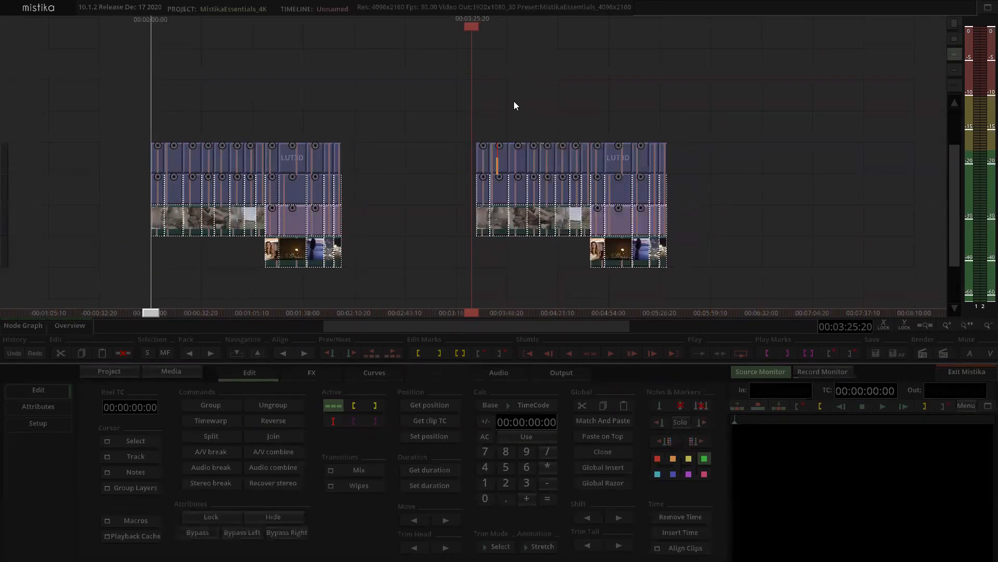
Delete all LUT3D and ColorGrade effects from the duplicated sequence, keeping its clips and UniColor effects.
scroll(521, 107, "up", 3)
scroll(635, 77, "down", 3)
left_click_drag(434, 131, 738, 186)
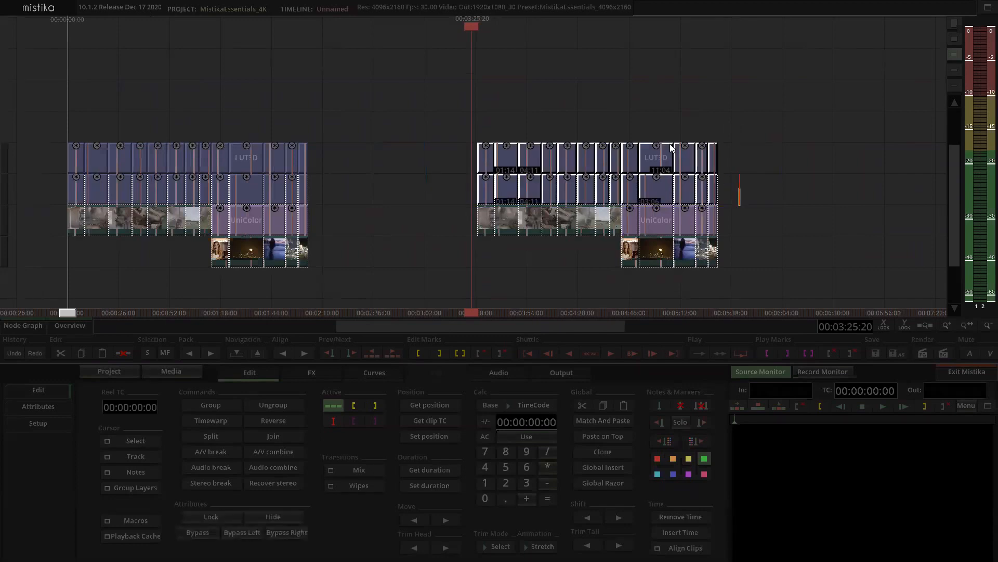
key("Delete")
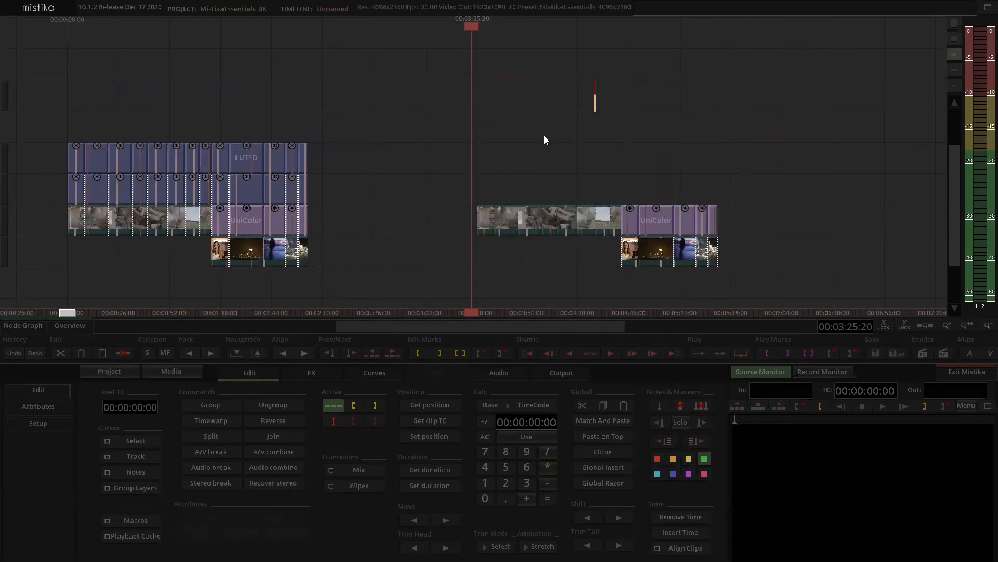
Add a ColorGrade effect on top of every clip and UniColor effect in the duplicated sequence.
scroll(528, 125, "up", 2)
scroll(528, 125, "down", 1)
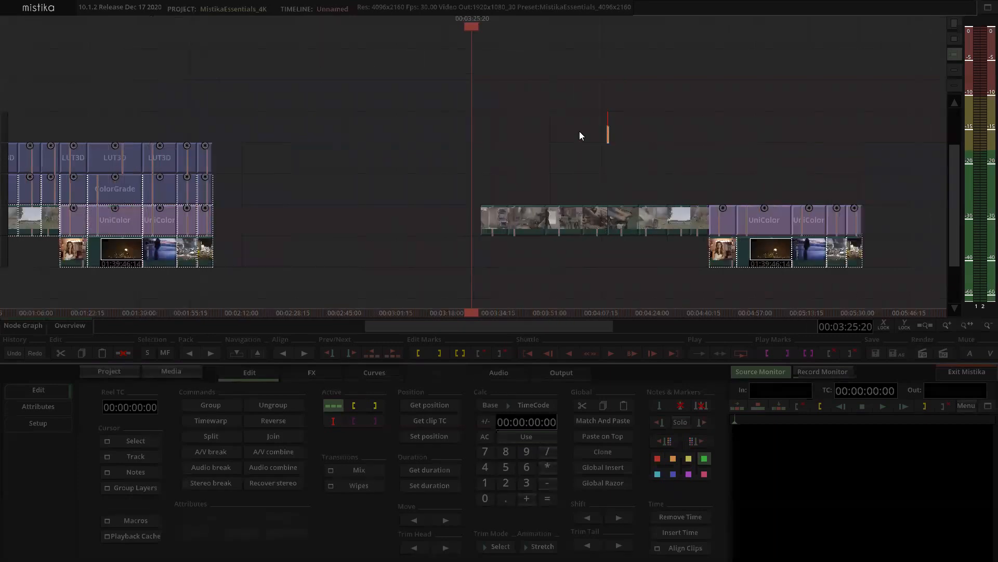
left_click_drag(467, 189, 658, 218)
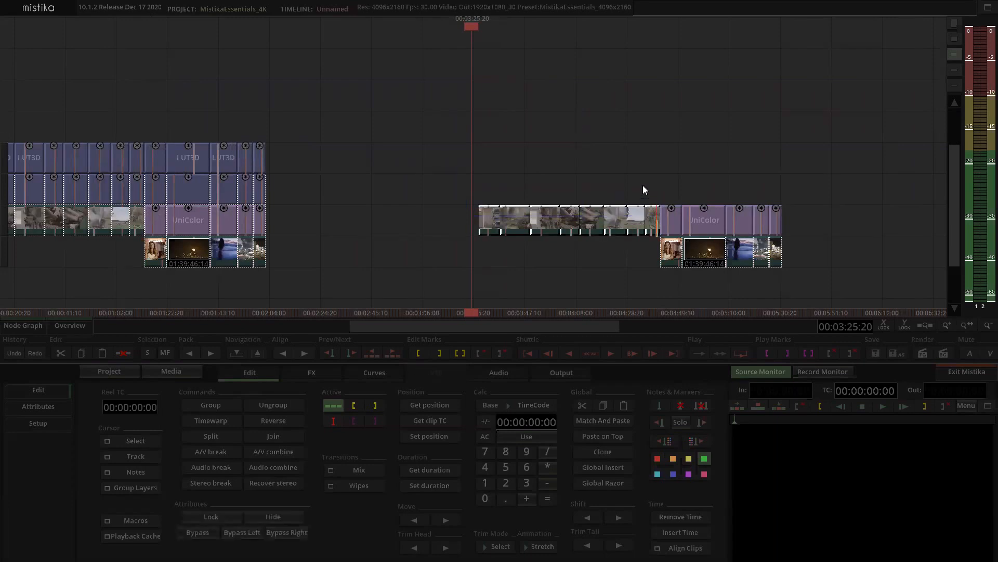
left_click(620, 179)
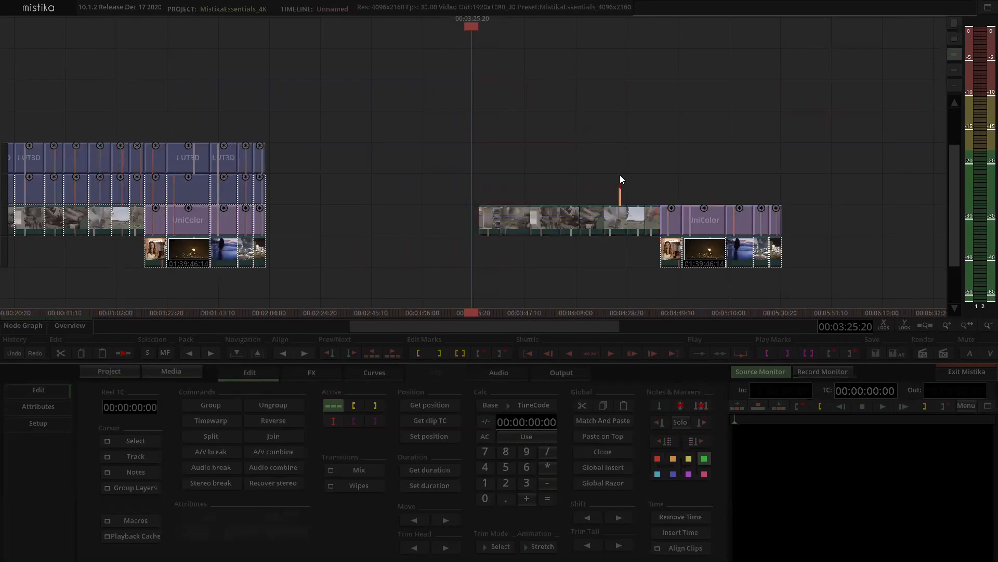
left_click(530, 169)
mouse_move(393, 174)
left_mouse_down()
mouse_move(778, 225)
mouse_move(810, 221)
left_mouse_up()
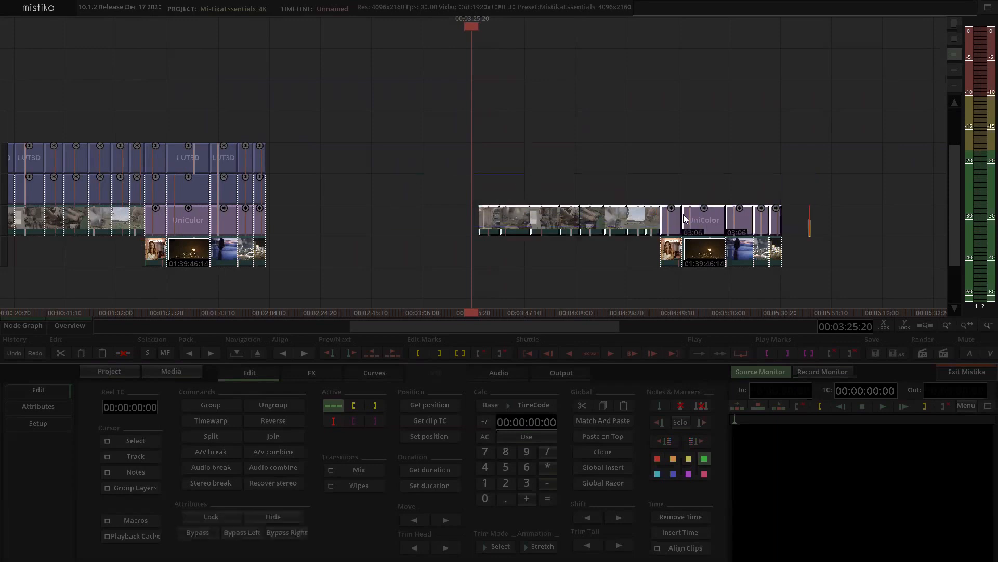
left_click(312, 372)
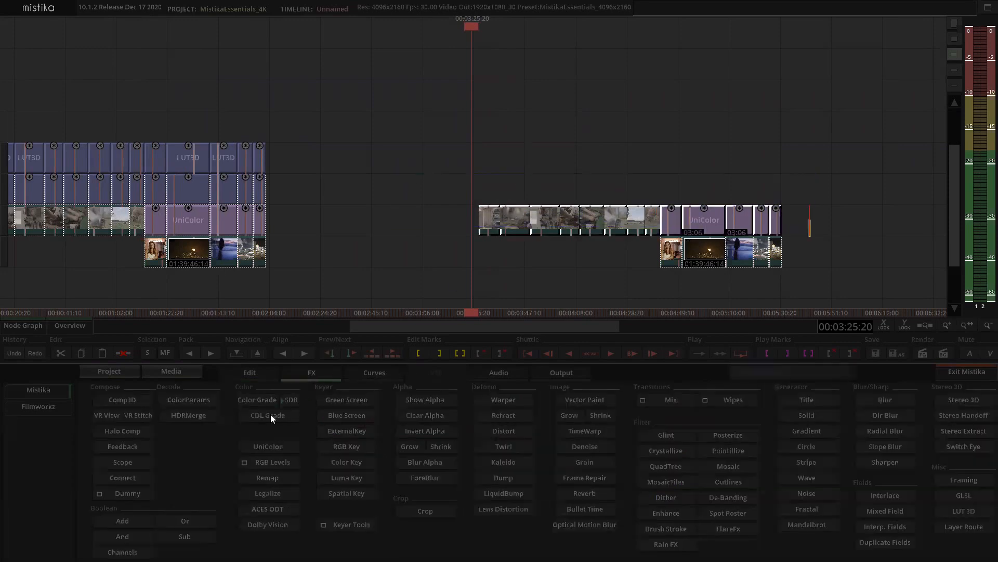
left_click(259, 402)
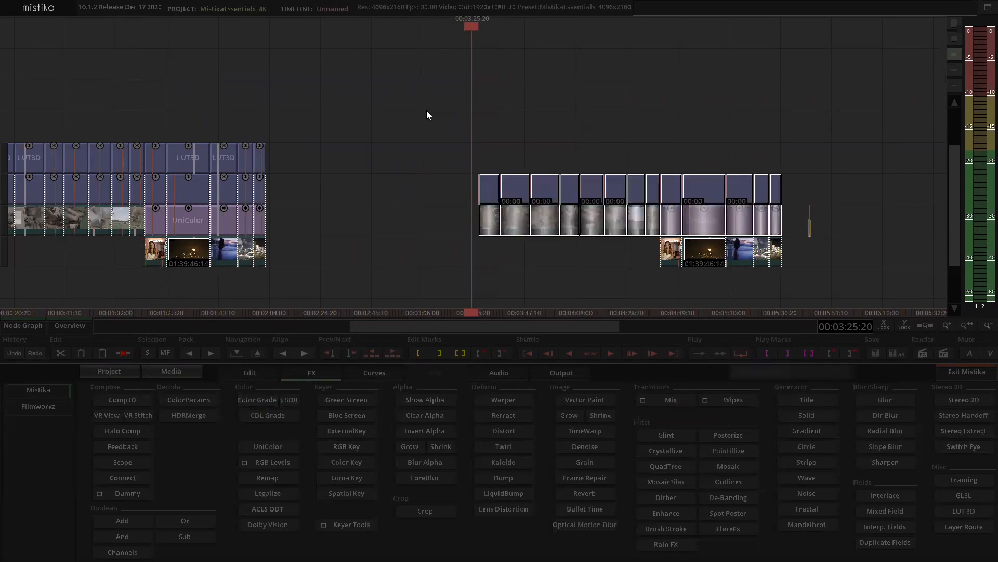
Stack a UniColor effect over the entire ColorGrade layer of the duplicated sequence.
left_click_drag(464, 146, 797, 194)
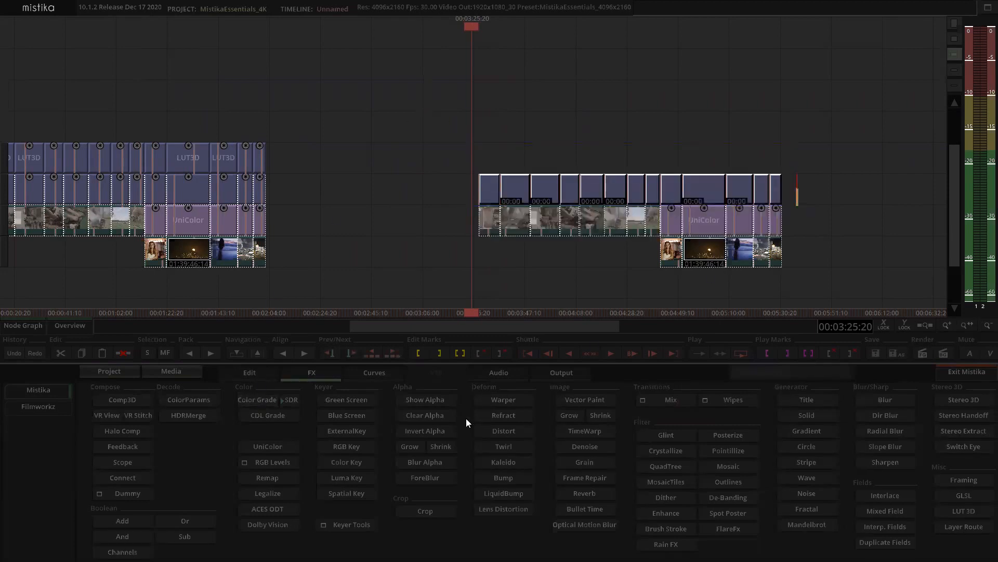
left_click(272, 449)
left_click(672, 103)
scroll(466, 126, "up", 1)
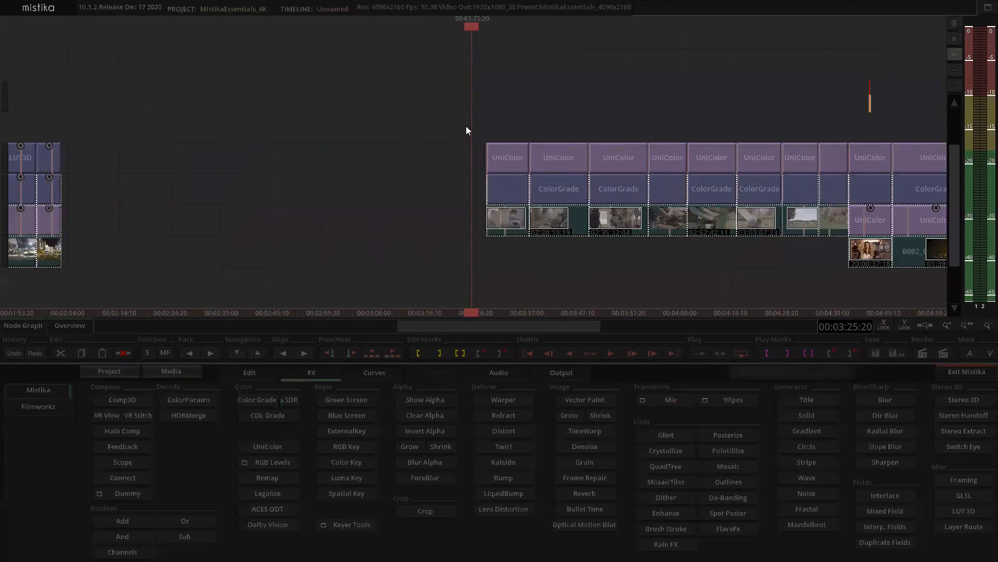
Add a second ColorGrade layer above all the new UniColor effects in the duplicated sequence.
scroll(466, 130, "down", 1)
left_click_drag(876, 154, 876, 154)
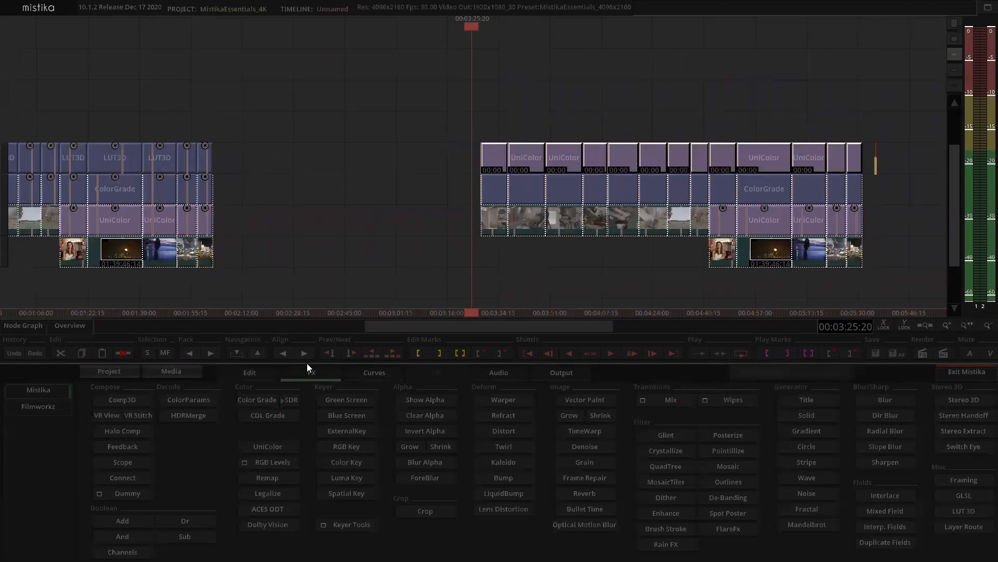
left_click(261, 401)
scroll(549, 55, "up", 1)
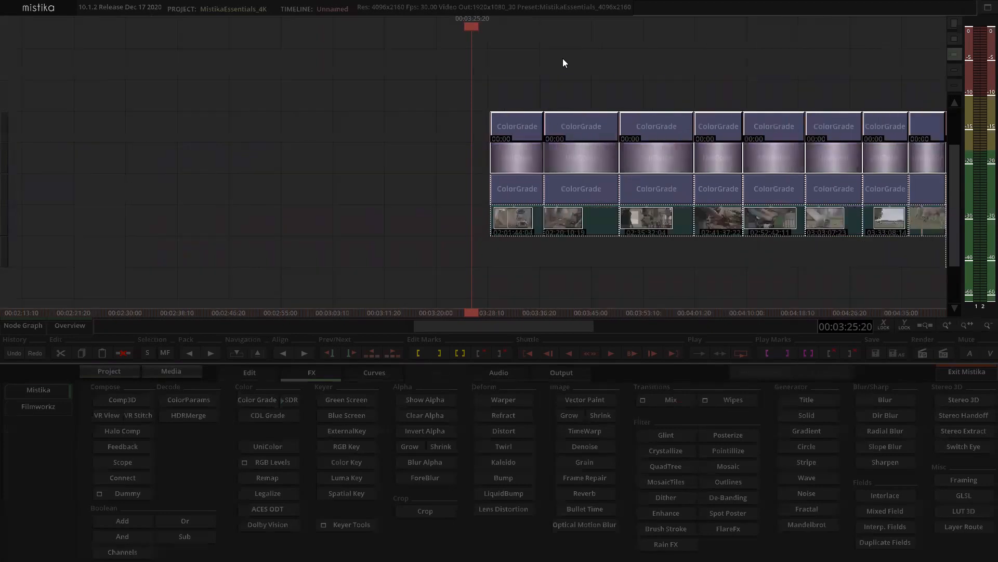
scroll(563, 58, "up", 1)
left_click(562, 58)
scroll(563, 58, "down", 1)
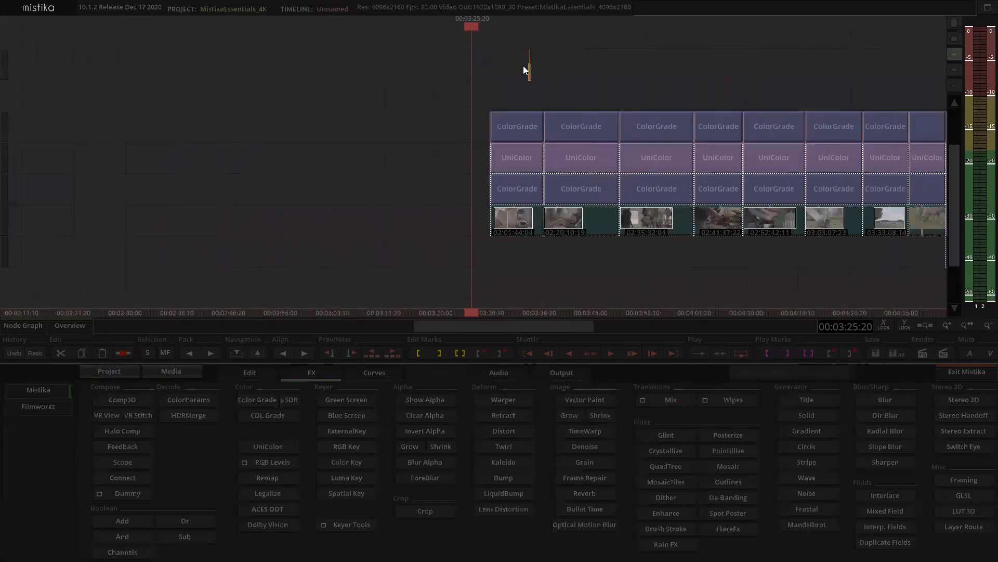
Inspect the duplicate's first shot in its lower ColorGrade at the frame showing the Land Rover, and return to the timeline.
left_click(525, 192)
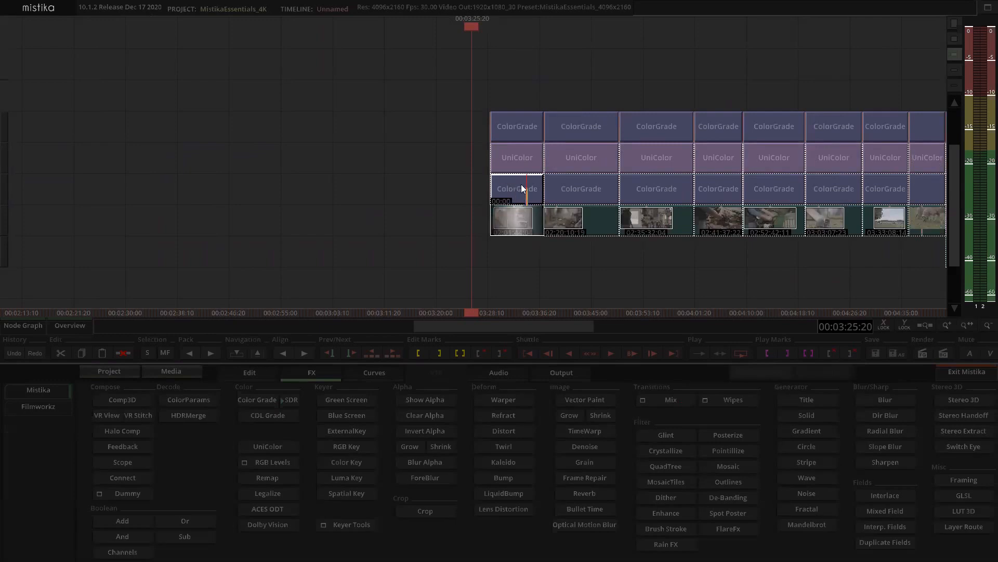
double_click(528, 192)
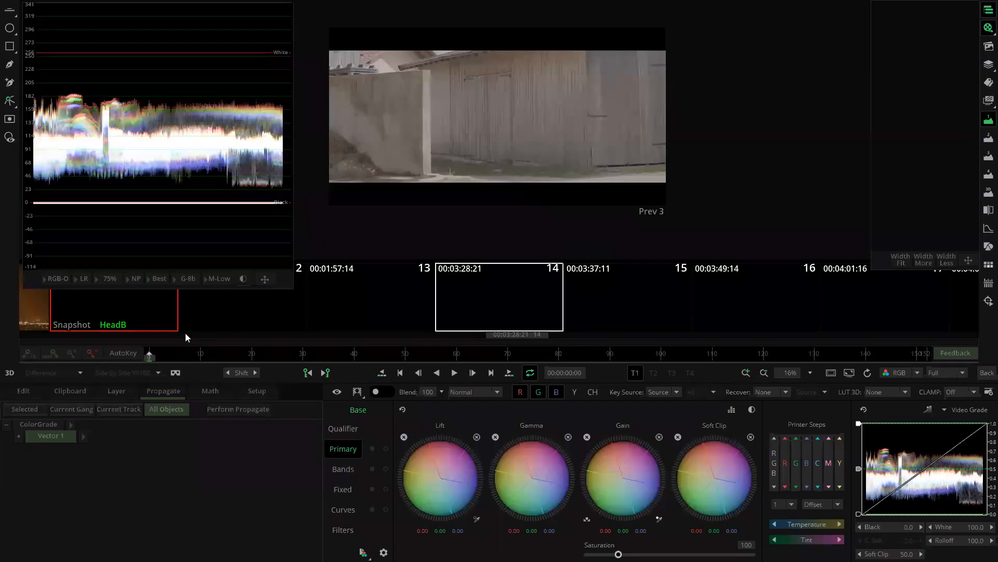
left_click_drag(152, 353, 535, 354)
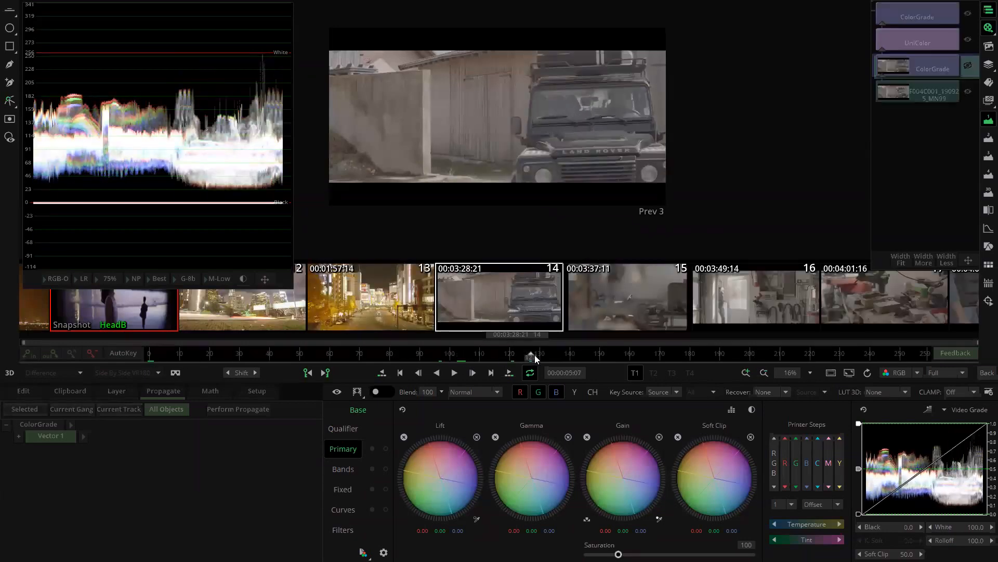
left_click(987, 373)
Set the first shot's UniColor input curve to Log-C v3 (ARRI) and its input gamut to Alexa Wide Gamut (ARRI).
double_click(475, 168)
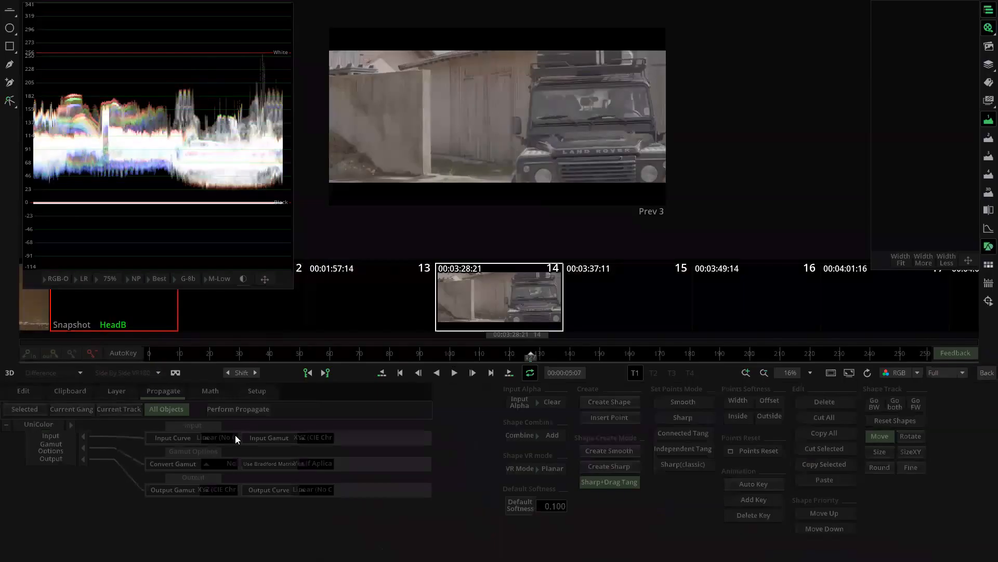
left_click(224, 441)
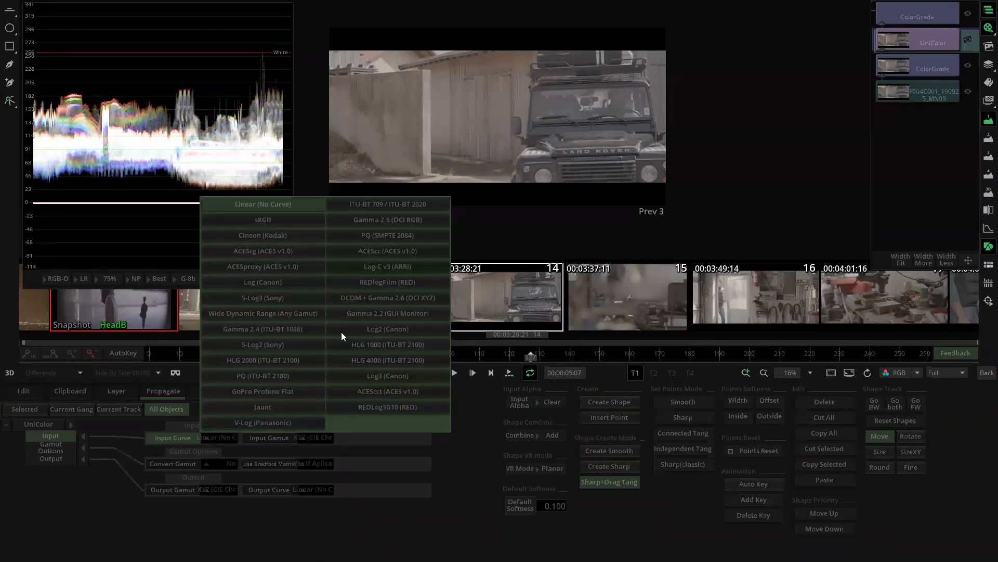
left_click(377, 267)
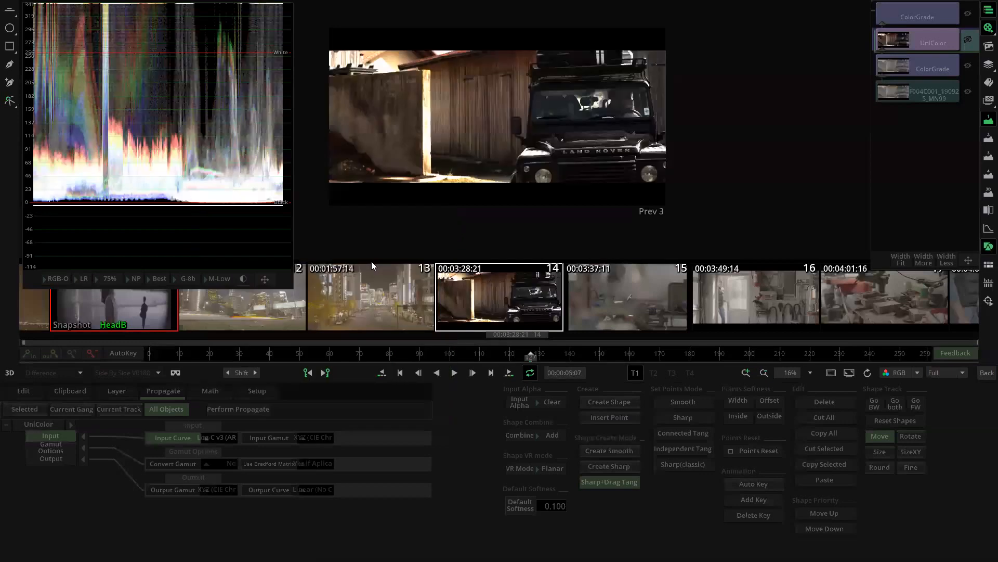
left_click(316, 437)
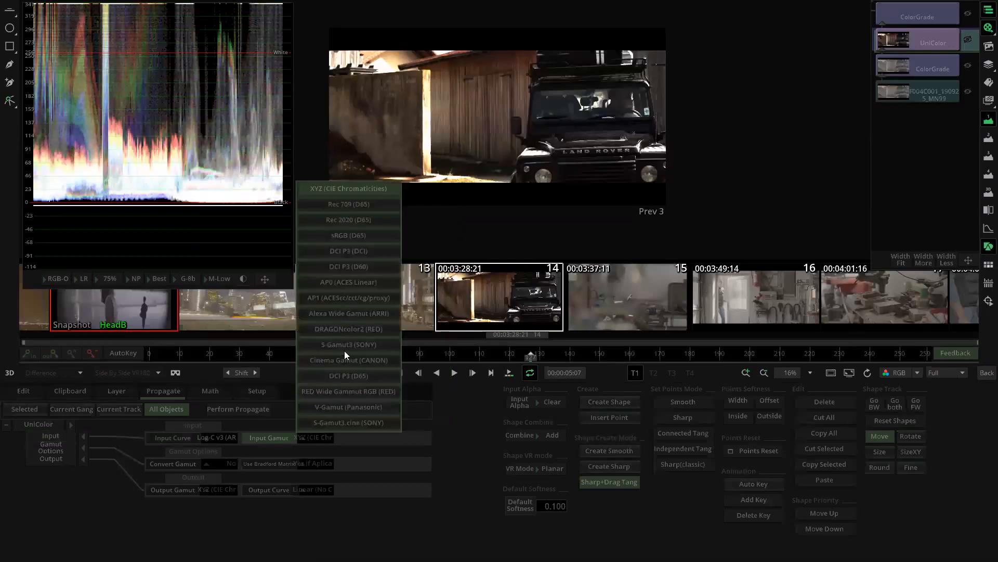
left_click(343, 312)
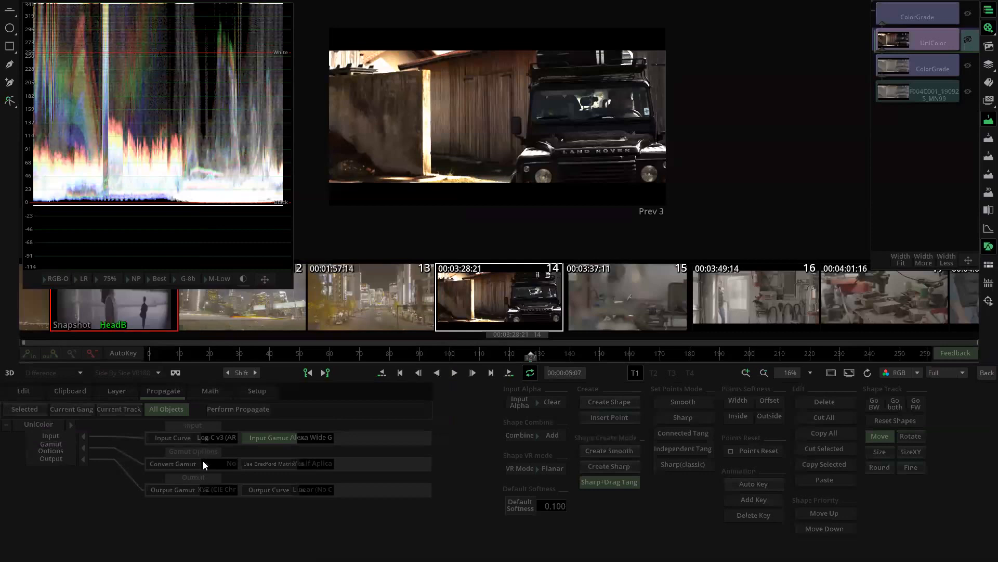
Enable gamut conversion in the UniColor, with Rec 709 (D65) as output gamut and Gamma 2.4 (ITU-BT 1886) as output curve.
left_click(218, 462)
left_click(228, 491)
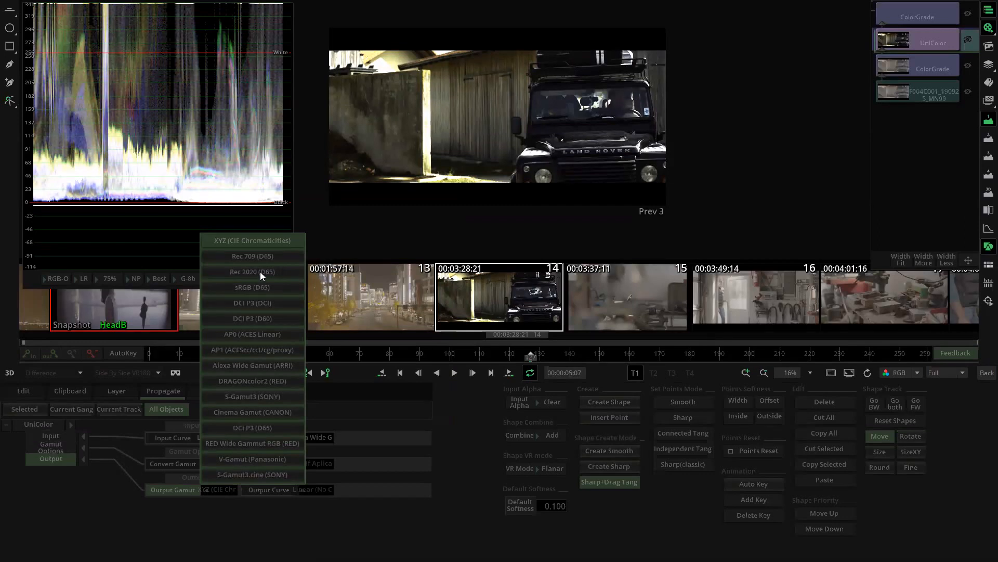
left_click(250, 255)
left_click(319, 490)
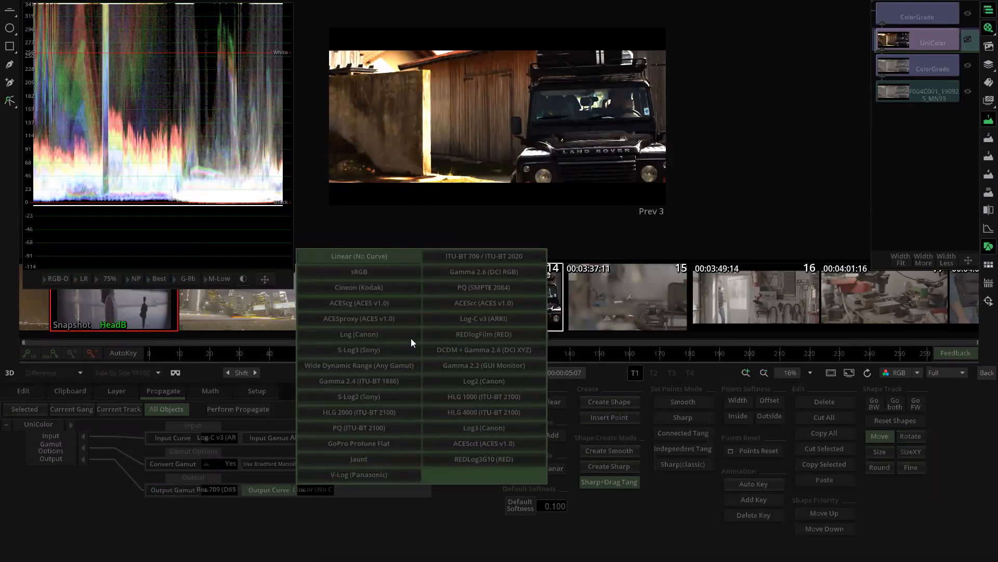
left_click(386, 380)
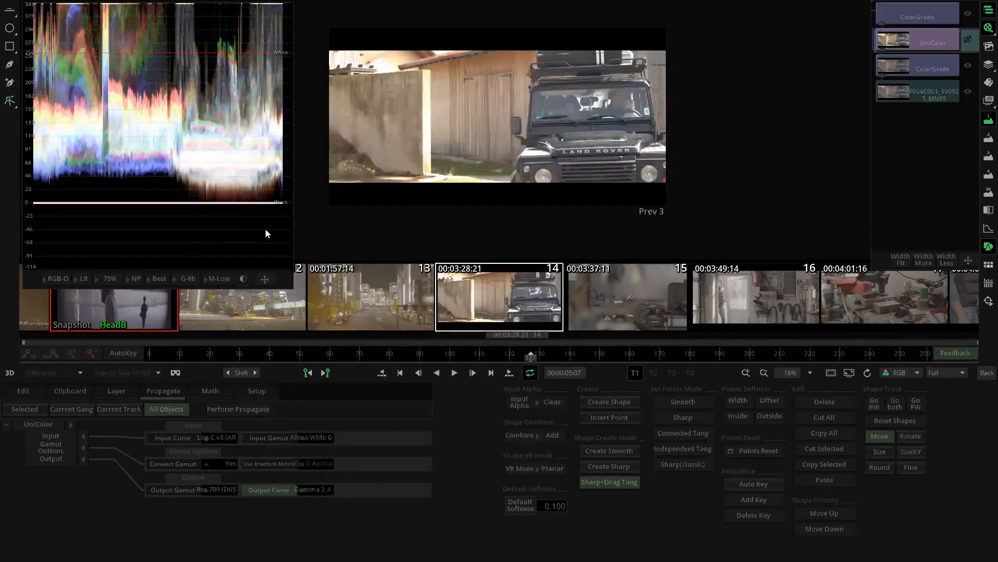
In the upper ColorGrade, switch to offset mode and set Lift Offset to about -7.61, Gain Offset to -7.65 and Soft Clip to 25.23.
scroll(126, 106, "down", 1)
scroll(167, 121, "down", 1)
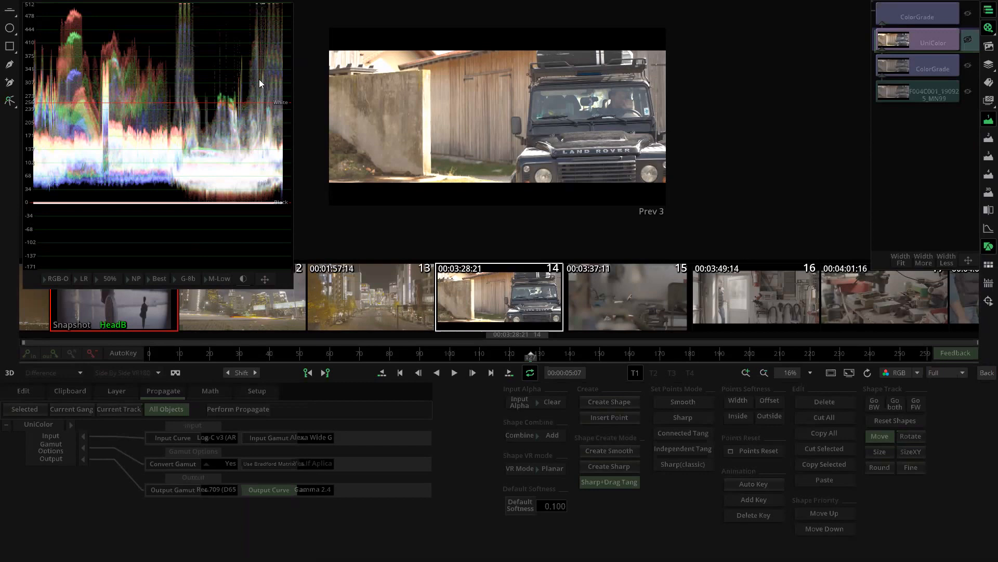
left_click(922, 17)
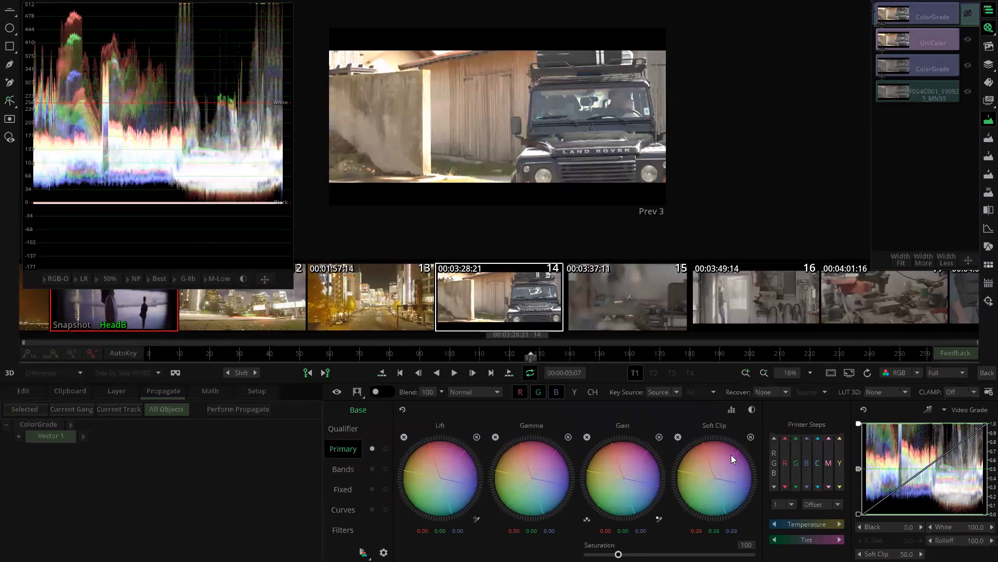
left_click(731, 411)
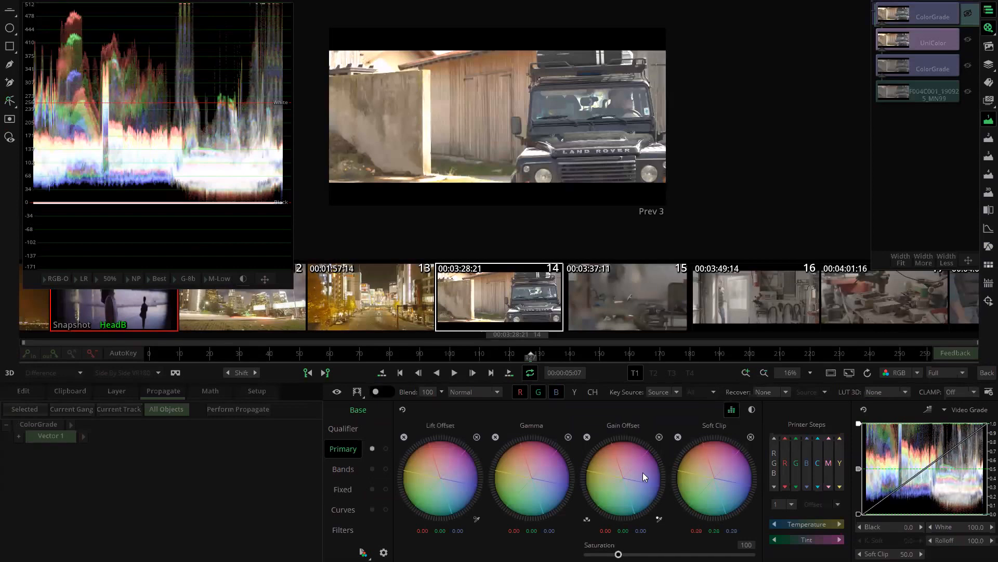
left_click_drag(640, 469, 588, 473)
left_click_drag(741, 462, 560, 445)
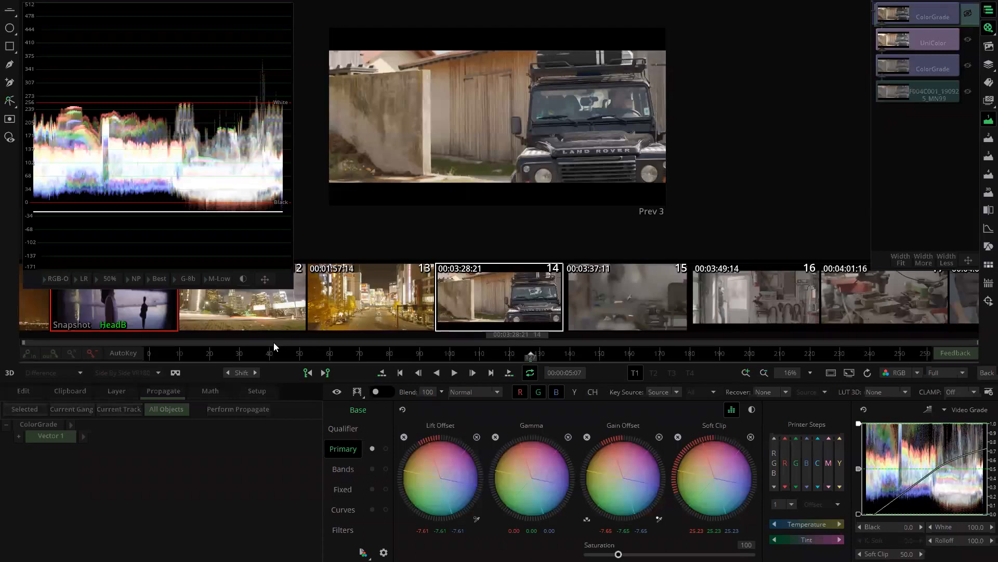
Check the end of the shot, reduce the upper ColorGrade's Soft Clip to about 21.40 and return to the timeline.
left_click_drag(276, 354, 691, 371)
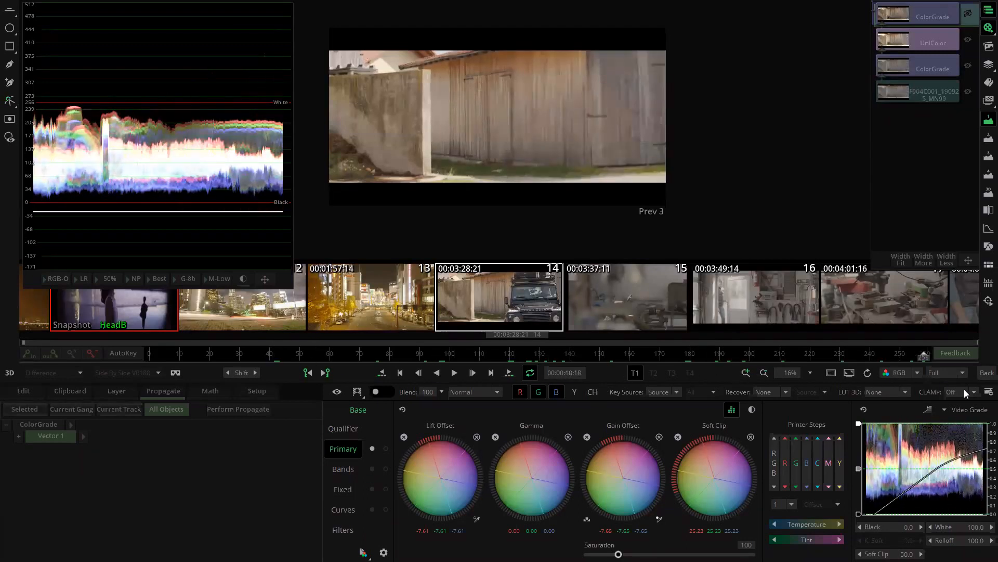
left_click_drag(833, 374, 812, 376)
mouse_move(693, 471)
left_mouse_down()
mouse_move(711, 471)
mouse_move(702, 469)
left_mouse_up()
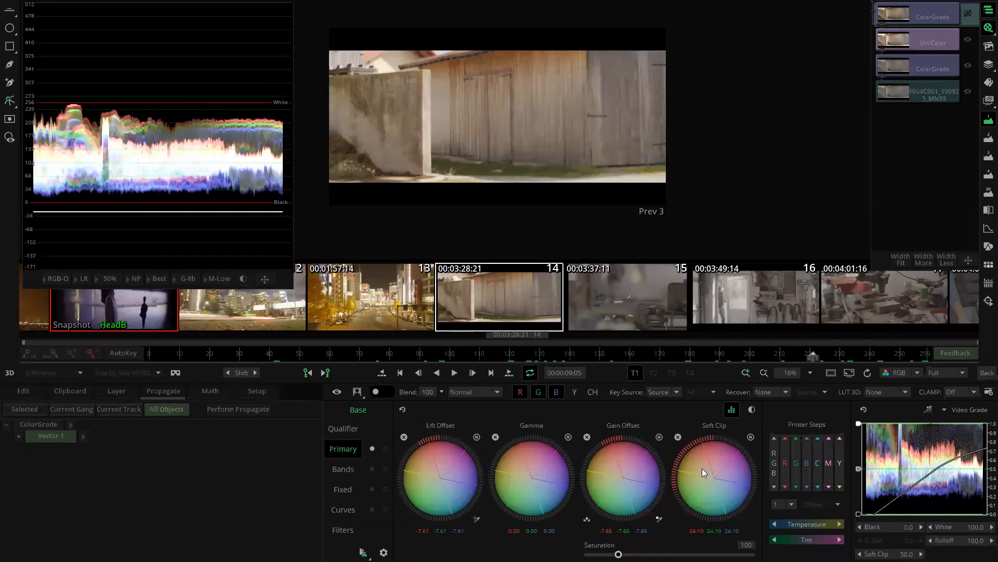
left_click_drag(717, 468, 736, 474)
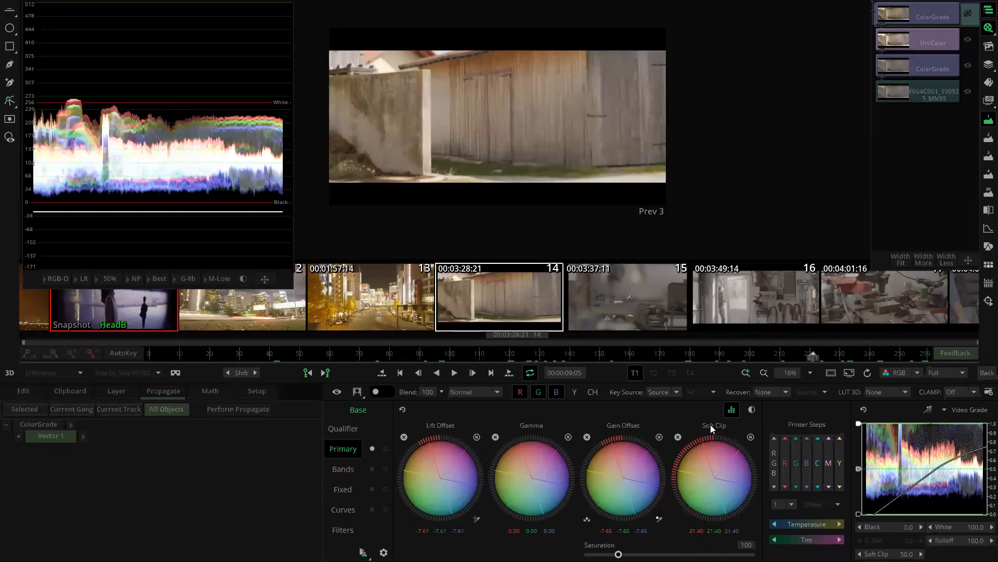
left_click(987, 373)
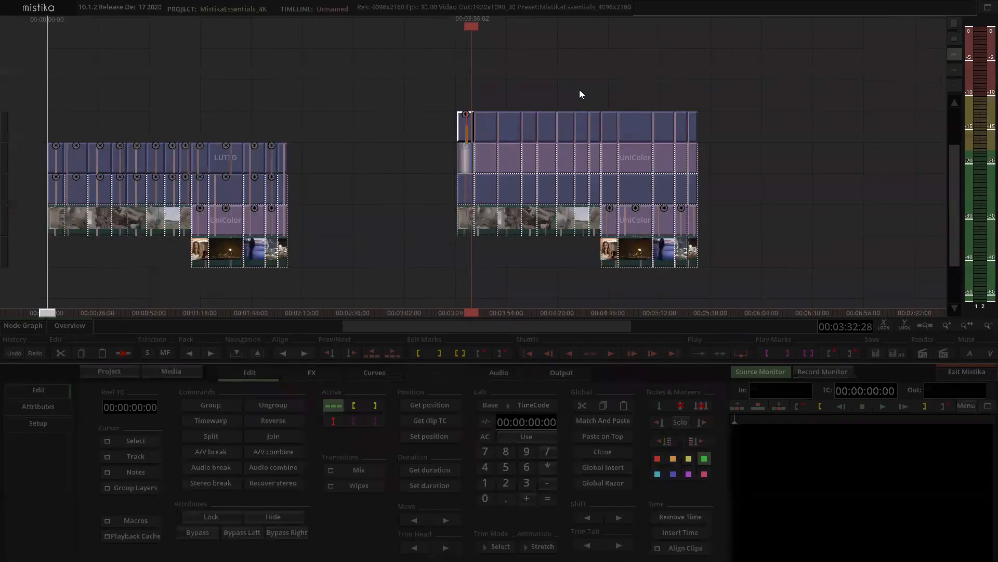
Open the first shot's UniColor, mark all of its parameters for propagation with Current Track as the target, and return to the timeline.
left_click(579, 90)
scroll(561, 96, "down", 2)
scroll(498, 124, "up", 3)
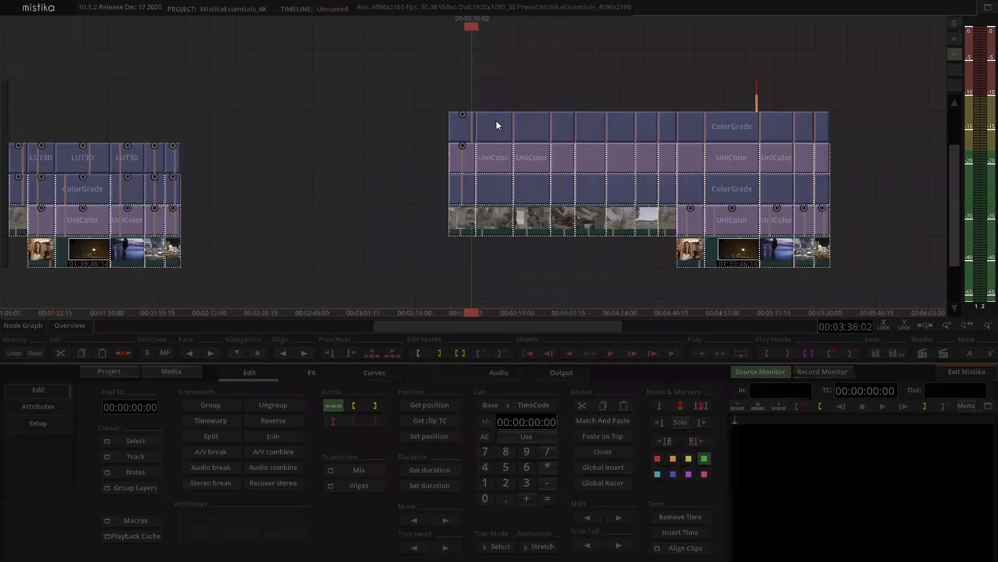
scroll(487, 106, "down", 1)
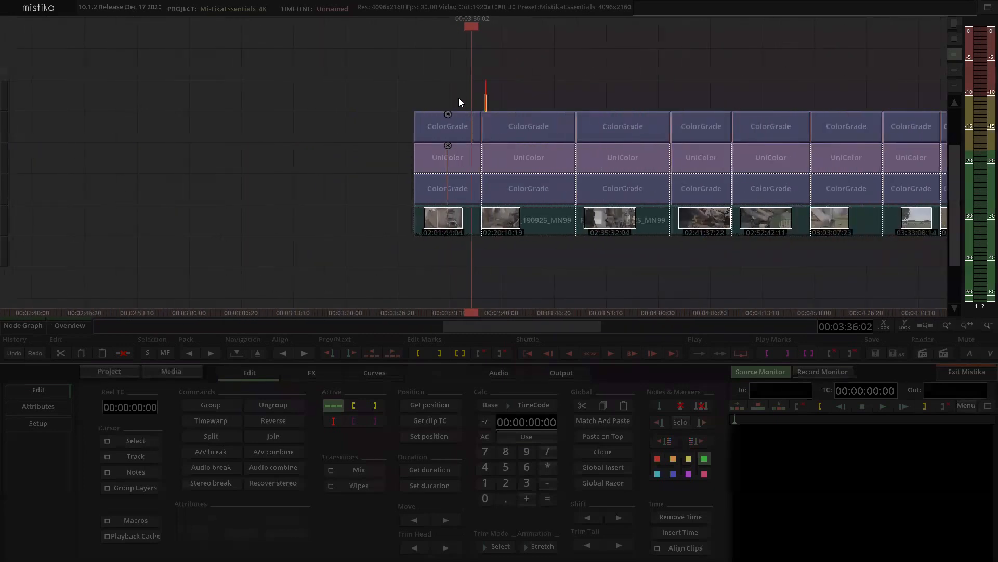
left_click(489, 123)
left_click(456, 156)
scroll(546, 142, "down", 2)
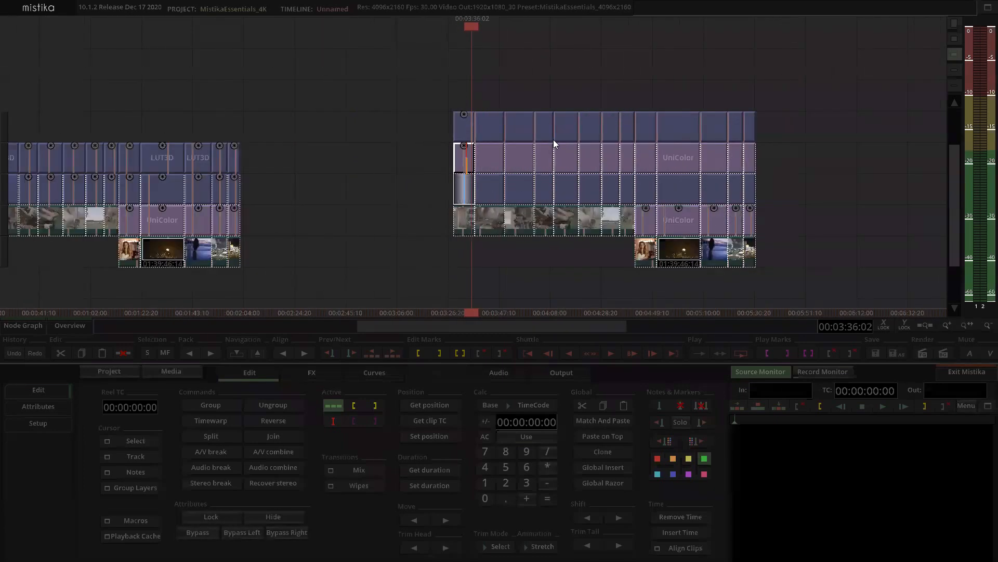
left_click(422, 141)
double_click(464, 156)
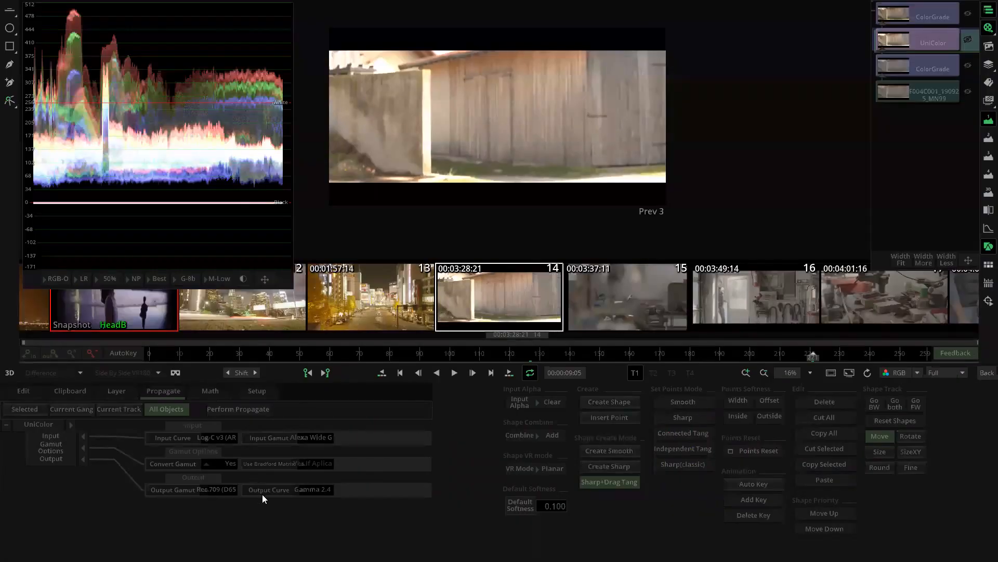
left_click(47, 423)
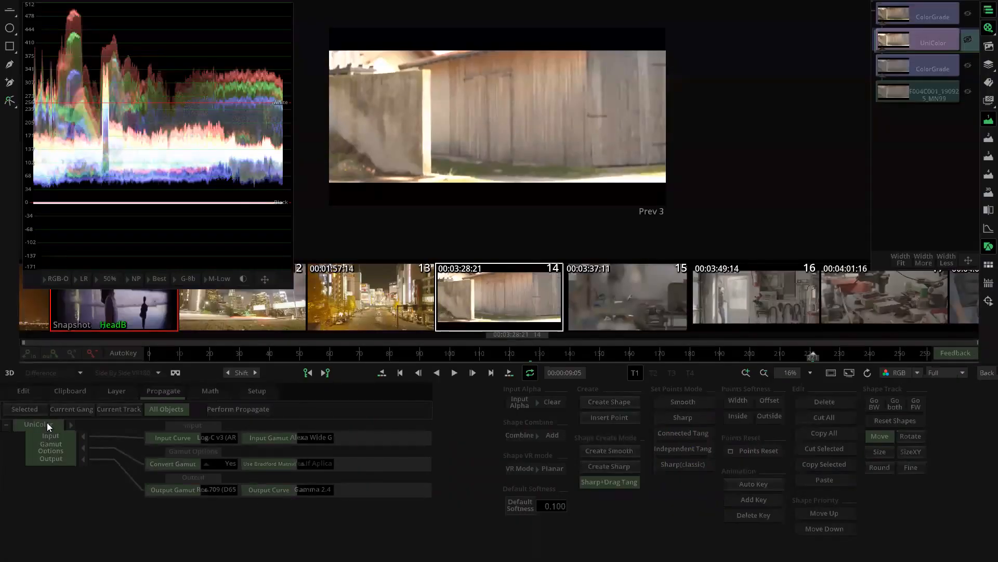
left_click(118, 409)
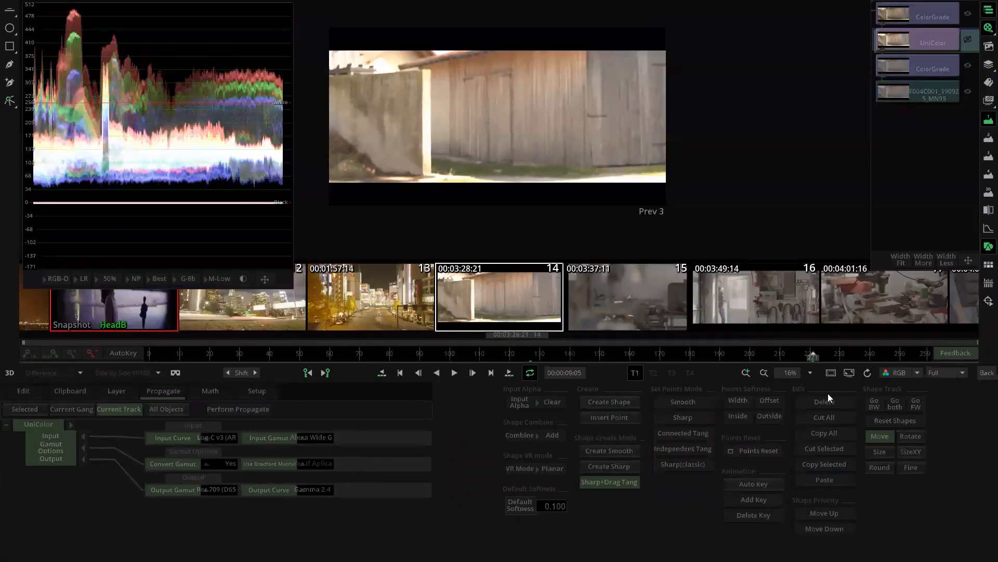
left_click(977, 372)
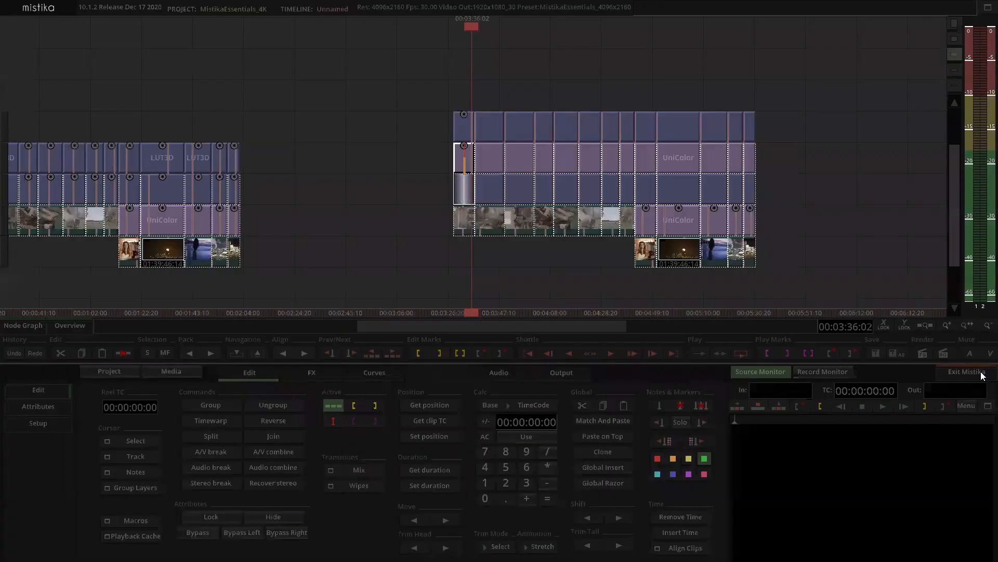
Propagate all of the first shot's UniColor parameters along the current track.
double_click(467, 157)
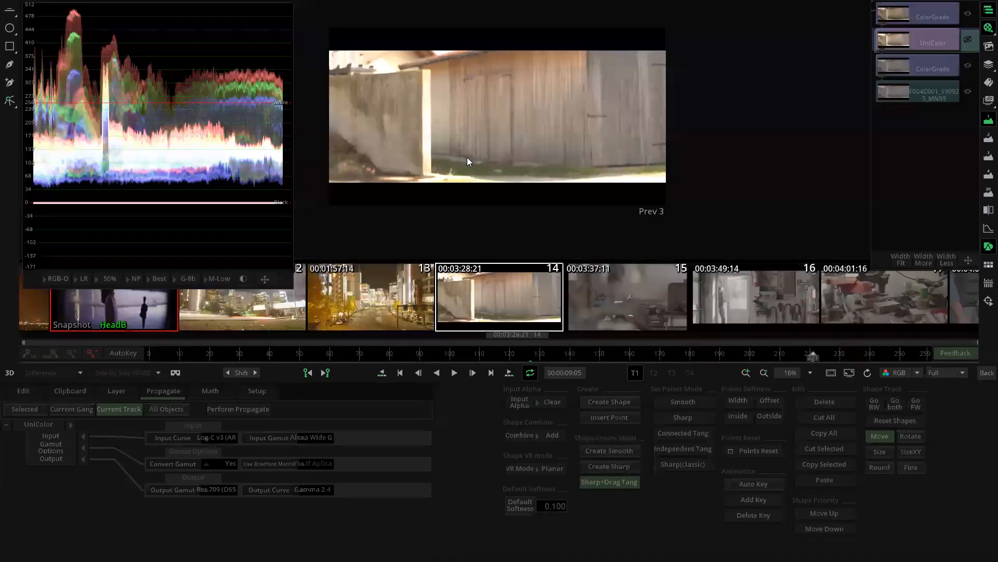
left_click(50, 424)
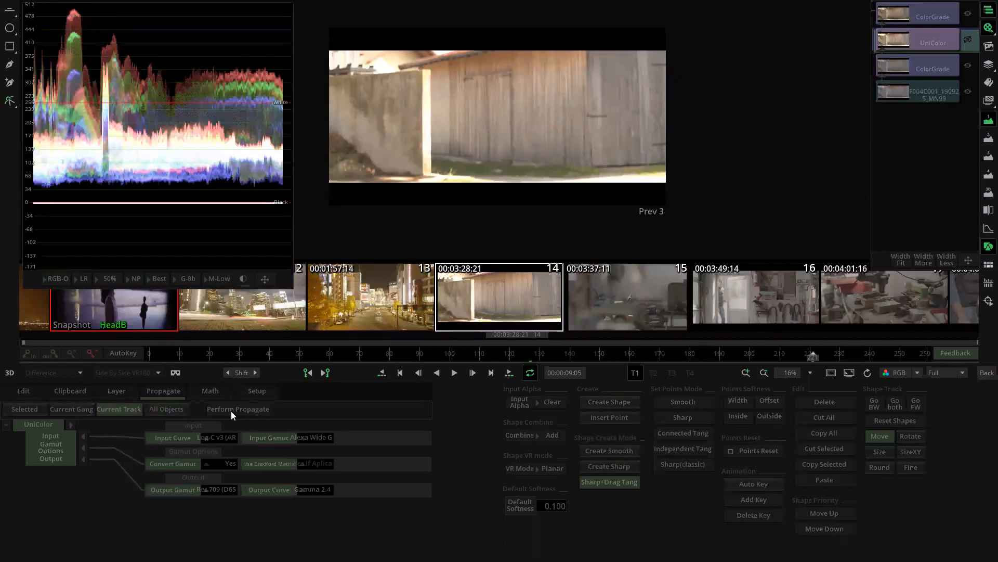
left_click(987, 373)
left_click(482, 159)
left_click(548, 102)
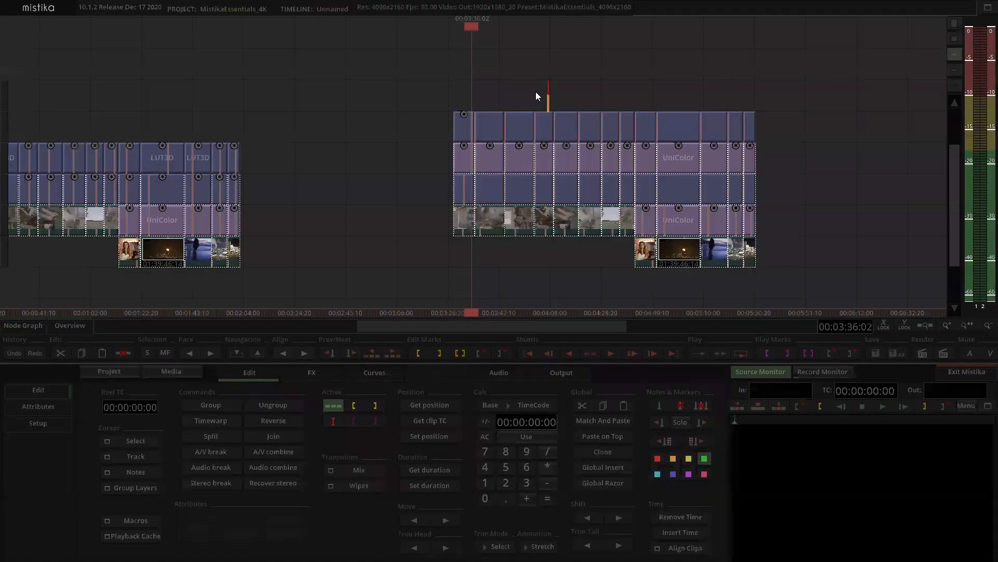
Check the propagated UniColor settings on the second shot and on the rabbit shot.
left_click_drag(536, 92, 519, 94)
scroll(519, 94, "up", 1)
double_click(482, 163)
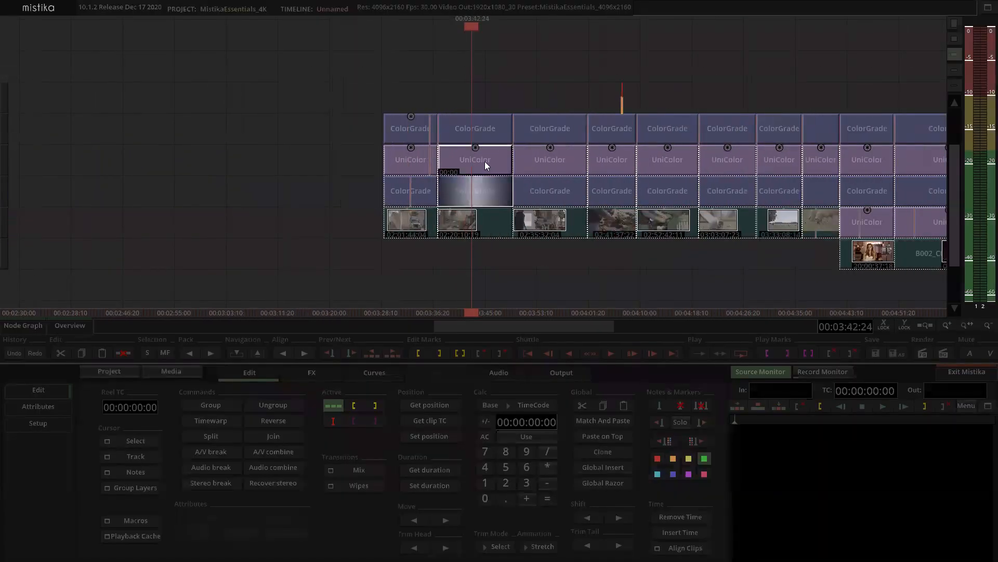
left_click(985, 372)
scroll(548, 155, "down", 1)
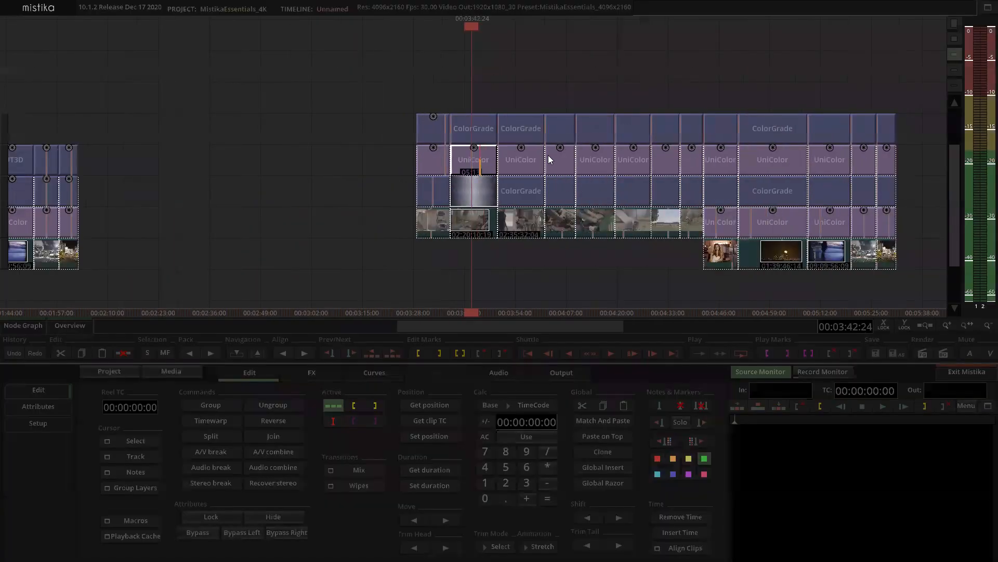
left_click(636, 94)
left_click_drag(636, 94, 548, 96)
double_click(478, 157)
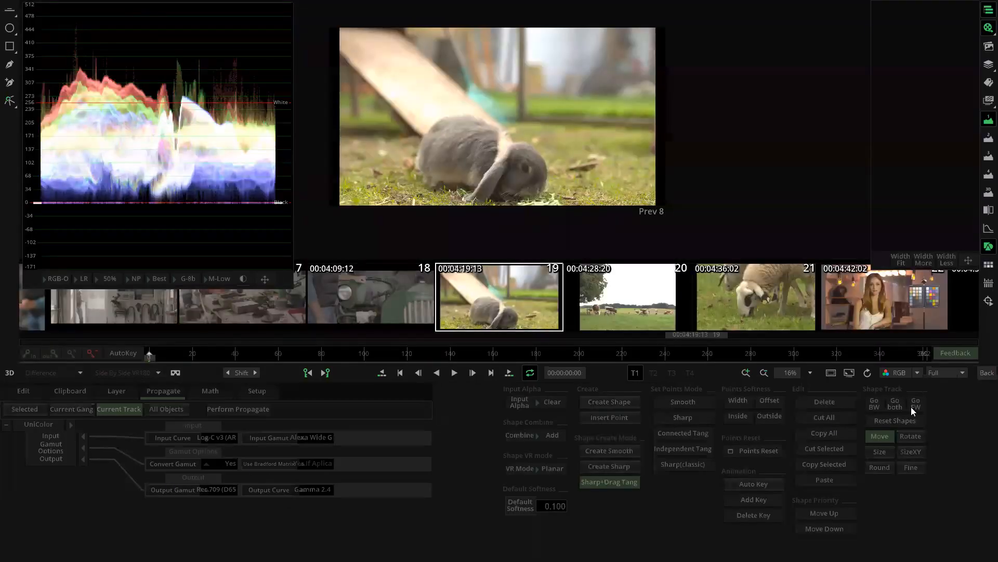
left_click(986, 373)
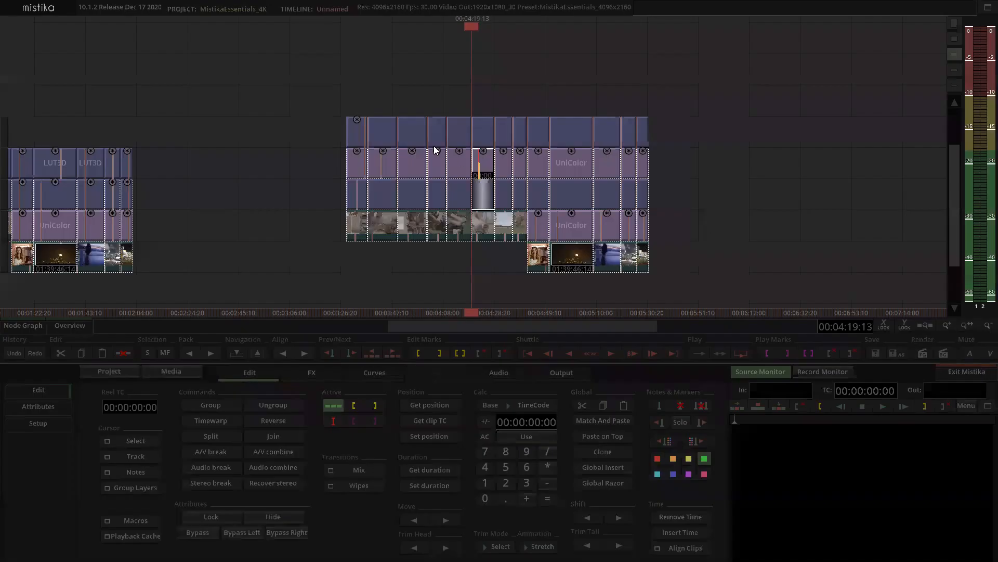
Copy the first shot's upper ColorGrade and delete the upper ColorGrades of all the other shots.
left_click(258, 127)
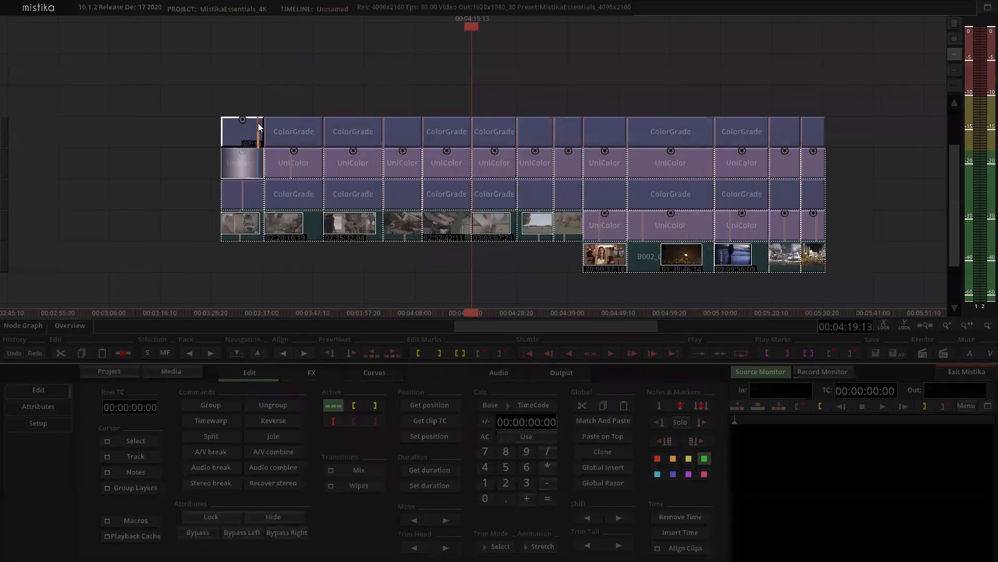
left_click_drag(303, 105, 801, 131)
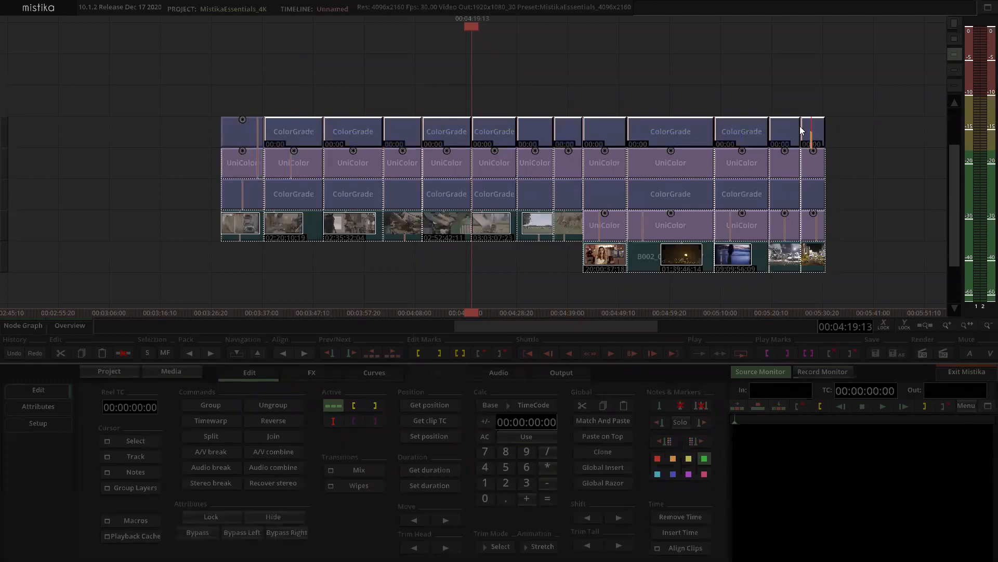
key("Delete")
Paste the copied ColorGrade on top of the upper UniColor effects of all the remaining shots.
left_click_drag(298, 124, 814, 166)
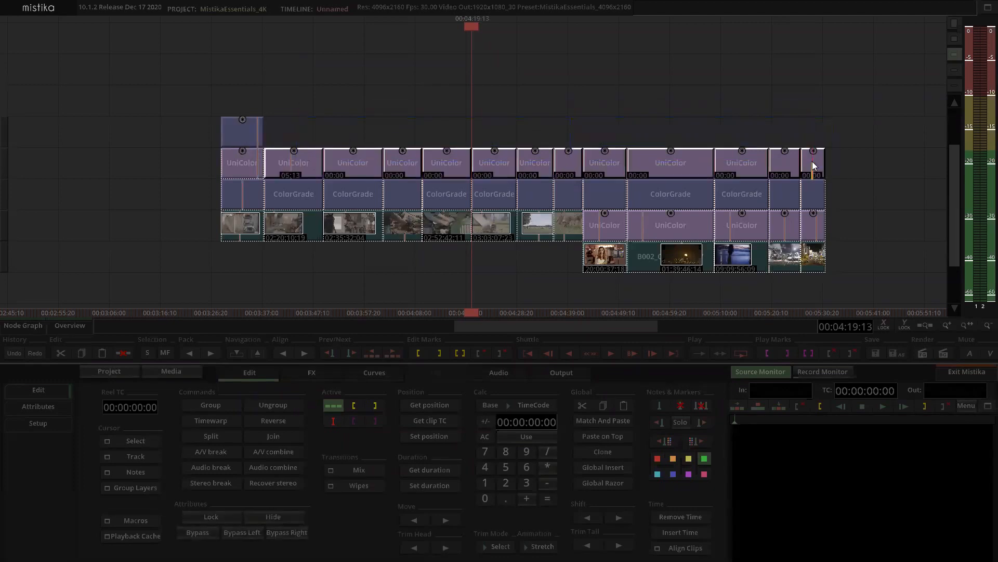
key("ctrl+shift+v")
left_click(596, 92)
In the rabbit shot's upper ColorGrade, reduce Soft Clip to about 18.41.
scroll(592, 94, "up", 5)
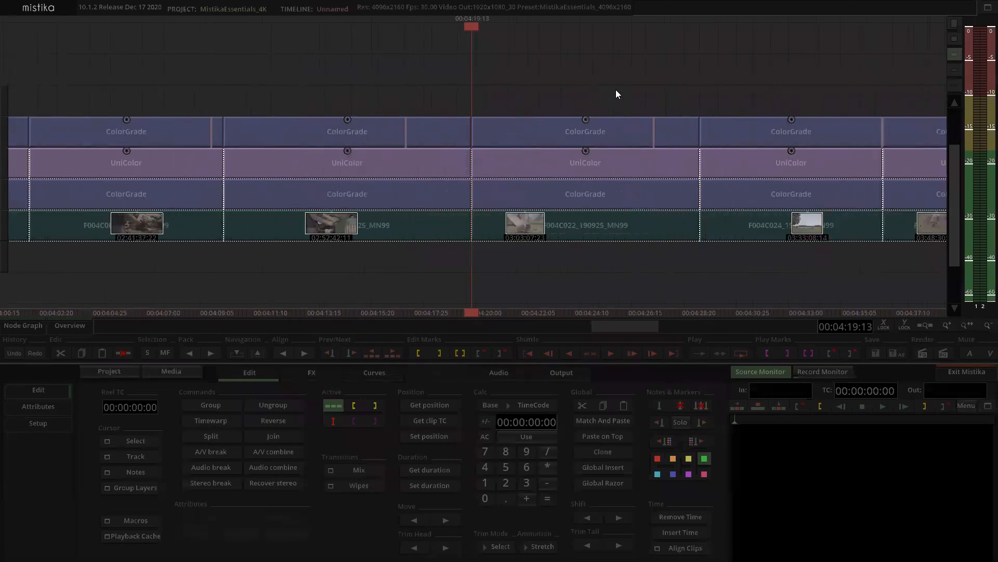
left_click_drag(686, 82, 527, 100)
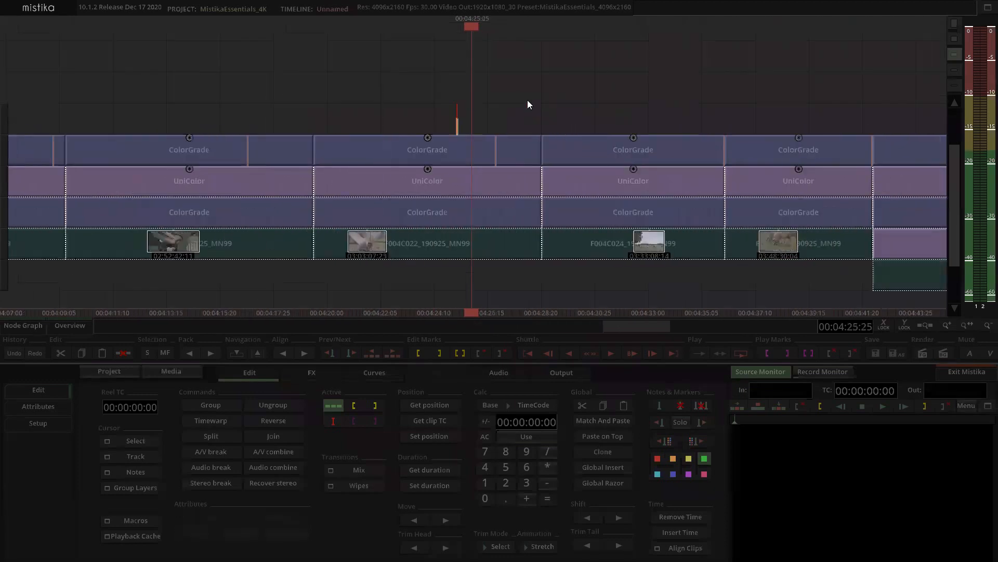
double_click(482, 150)
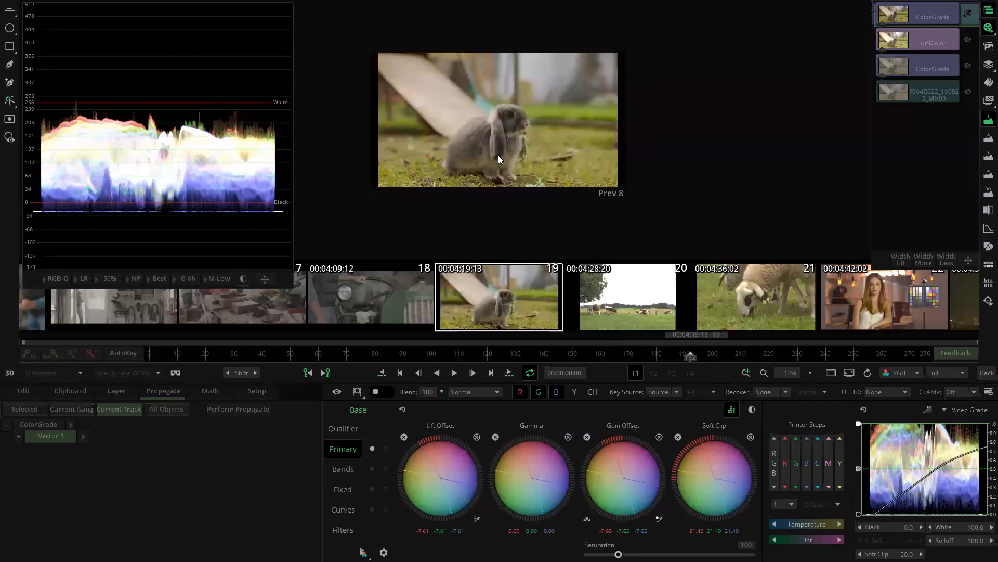
mouse_move(703, 462)
left_mouse_down()
mouse_move(718, 457)
mouse_move(708, 456)
left_mouse_up()
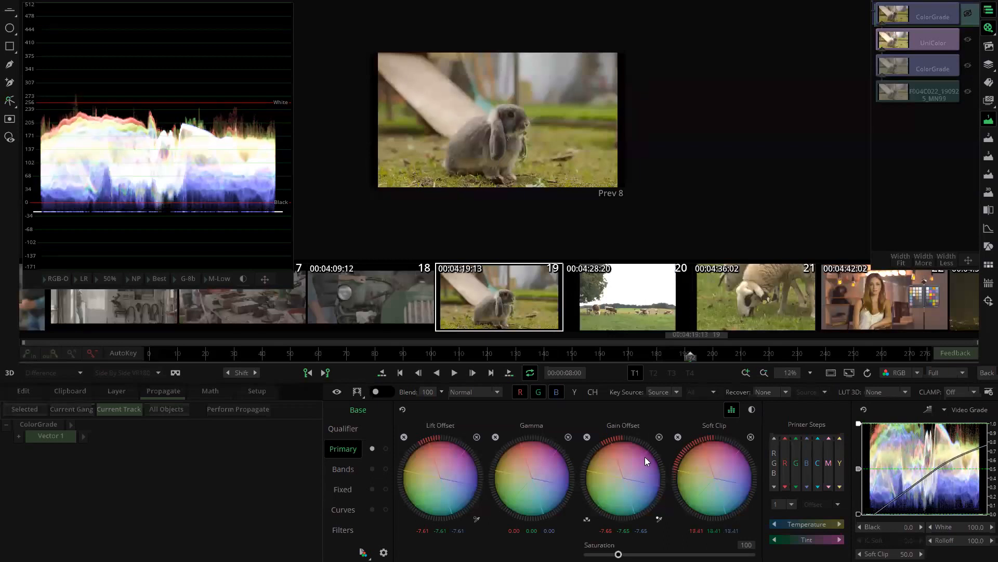
Go to the sheep shot's lower ColorGrade and set Lift Offset to about -1.63 and Gain Offset to about -1.64.
key("Down")
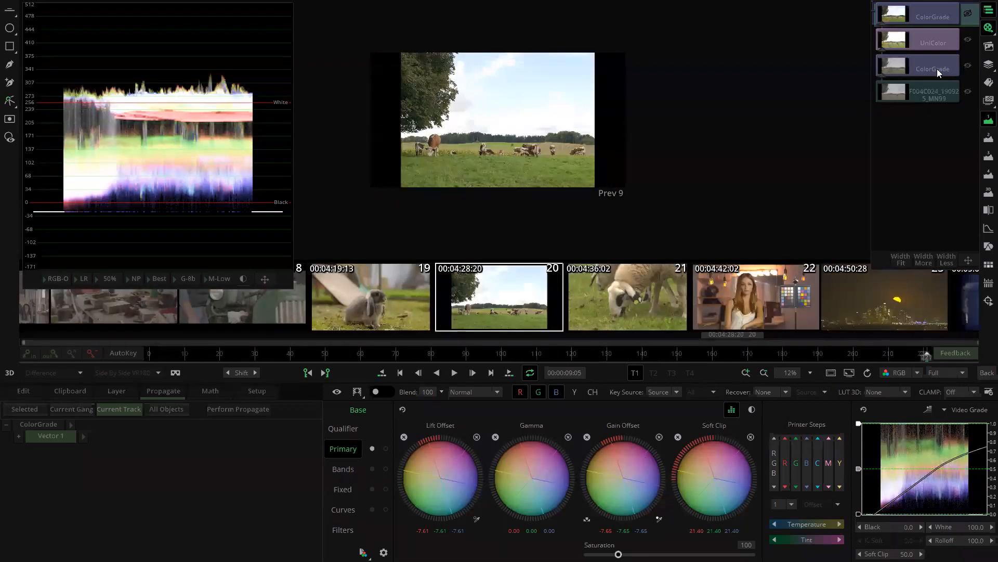
key("Down")
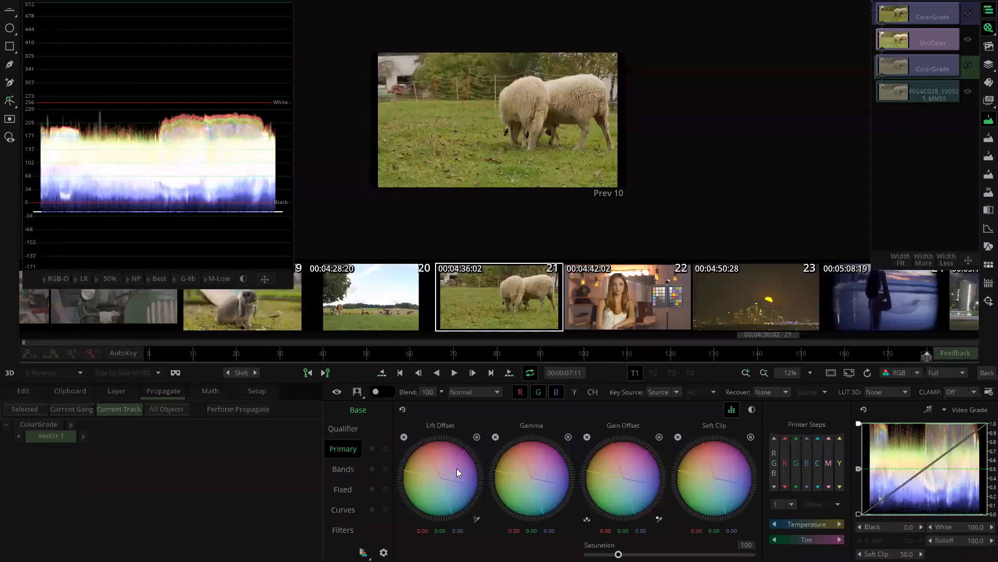
scroll(444, 463, "down", 3)
scroll(610, 486, "down", 3)
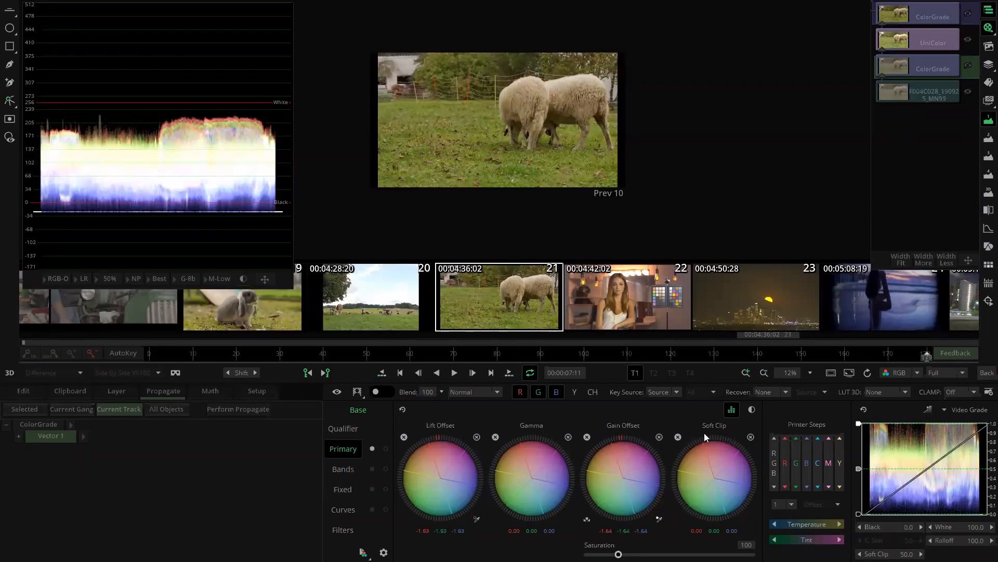
Turn off offset mode in the sheep shot's lower ColorGrade, set Gain to about -0.86 and Lift to about -2.49, and return to the timeline.
left_click(729, 412)
scroll(630, 477, "up", 2)
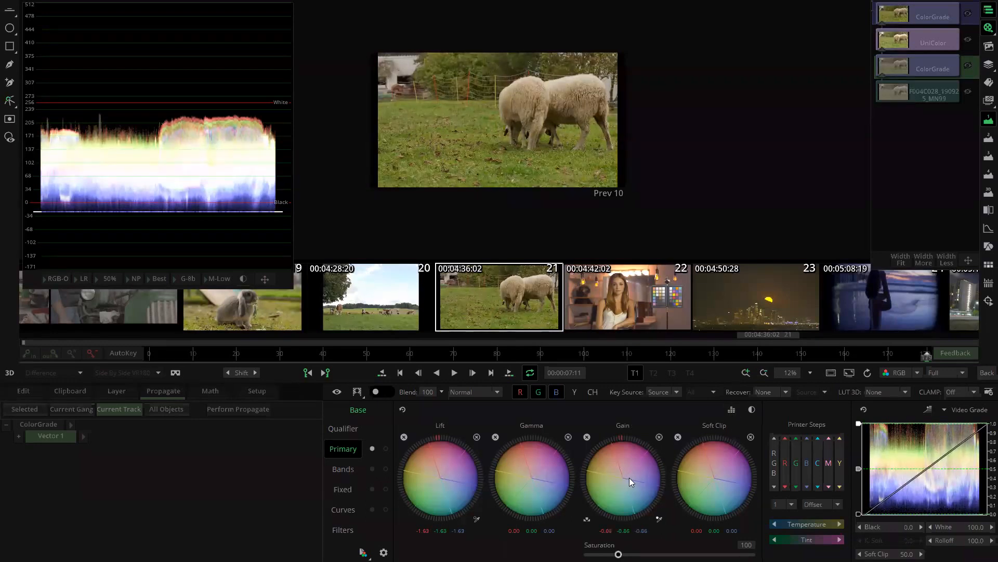
scroll(460, 473, "down", 3)
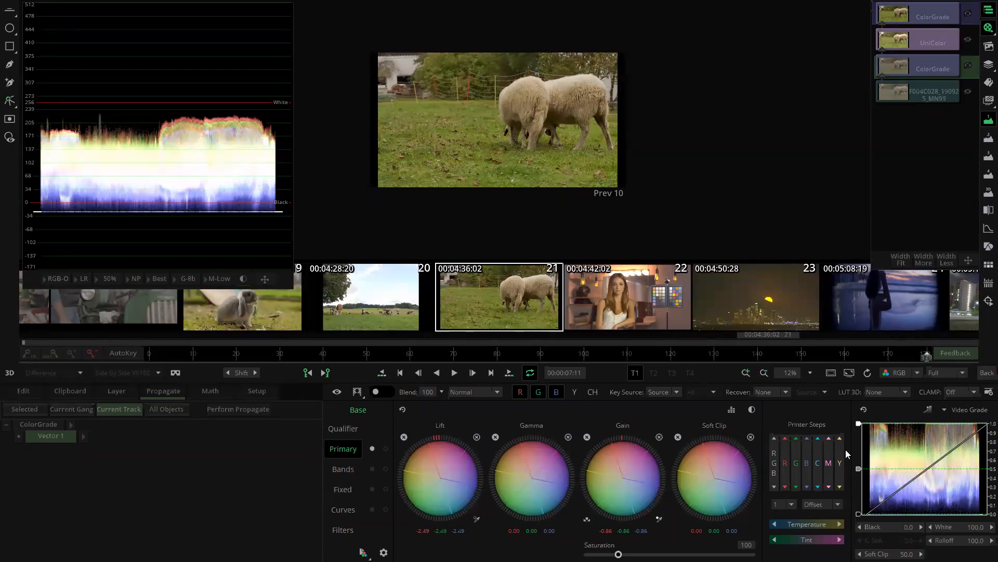
left_click(987, 373)
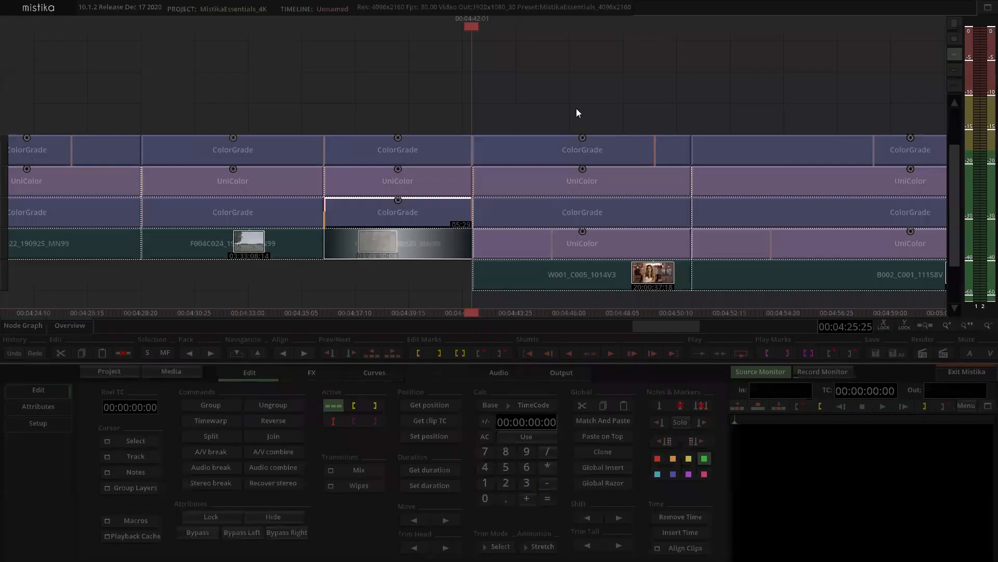
Clone the second sequence's source clips and their lowest UniColor layer, without the upper effects, into the empty timeline area after it.
left_click(586, 69)
scroll(586, 68, "down", 5)
scroll(585, 68, "down", 3)
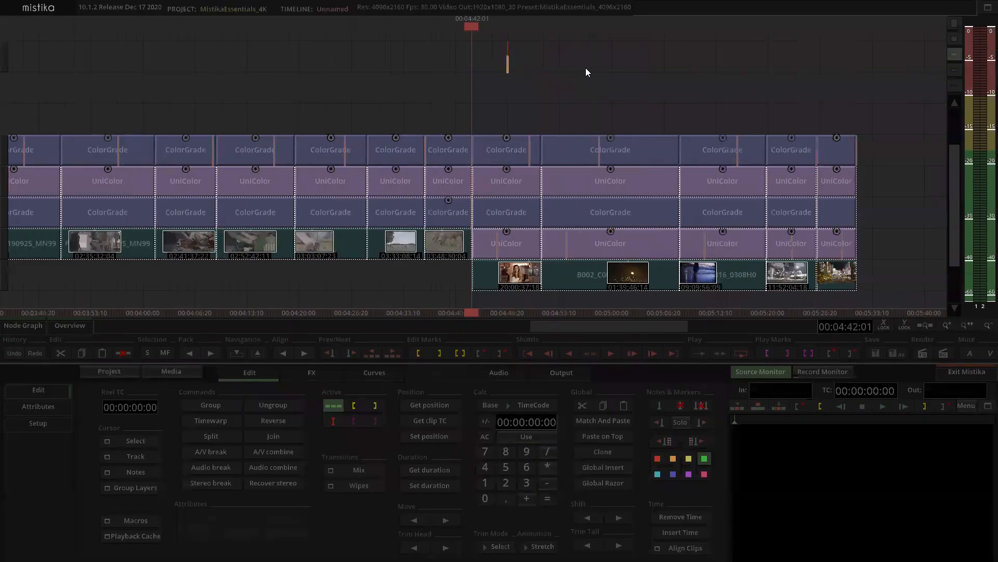
scroll(591, 76, "down", 2)
scroll(590, 76, "down", 2)
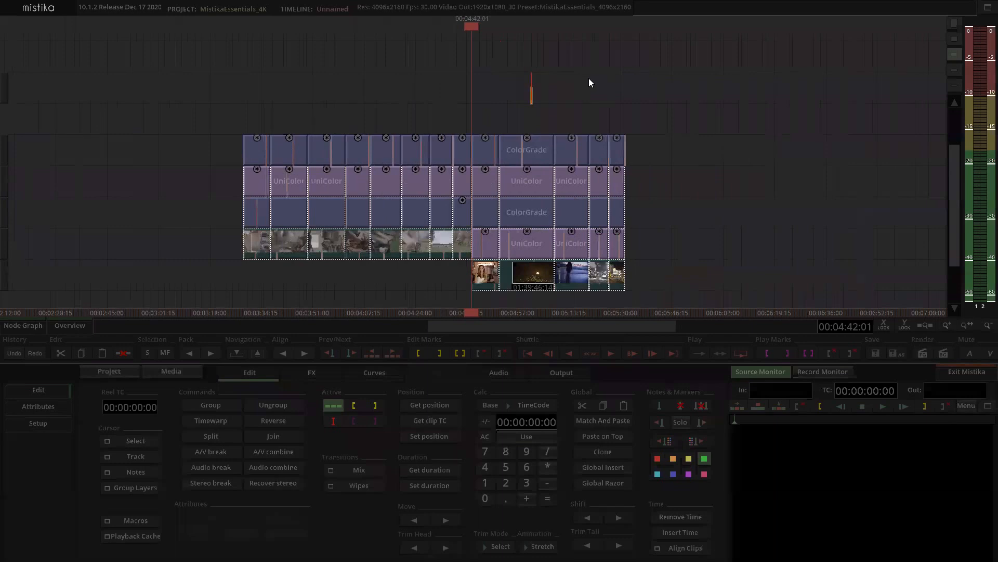
scroll(593, 86, "down", 2)
left_click(305, 183)
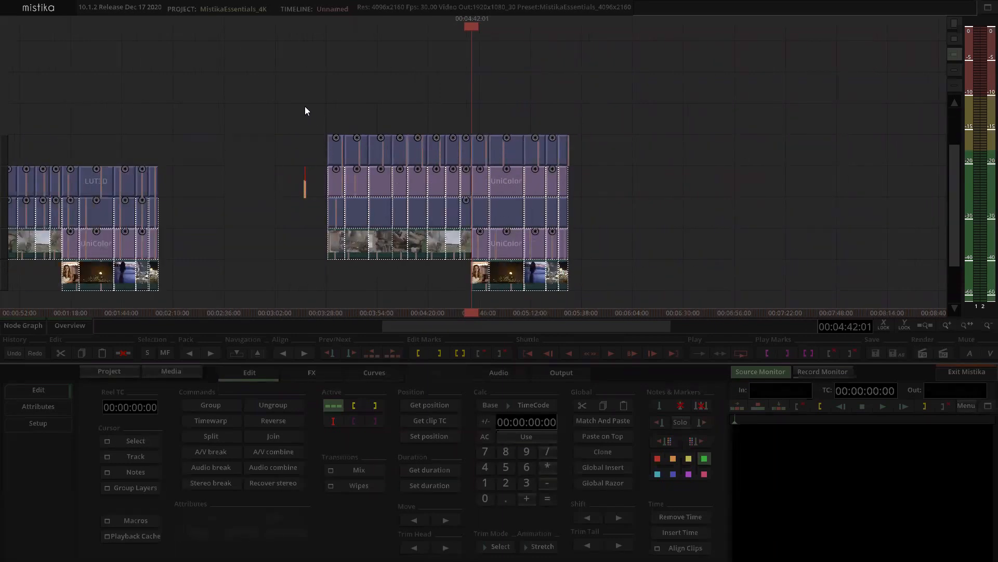
left_click_drag(290, 130, 574, 207)
left_click_drag(296, 175, 637, 206)
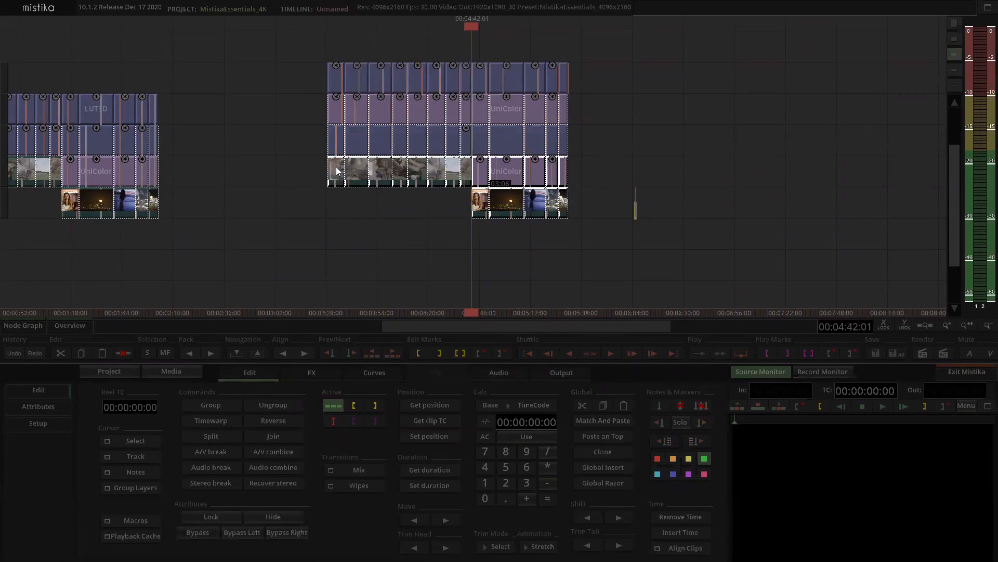
key("ctrl+c")
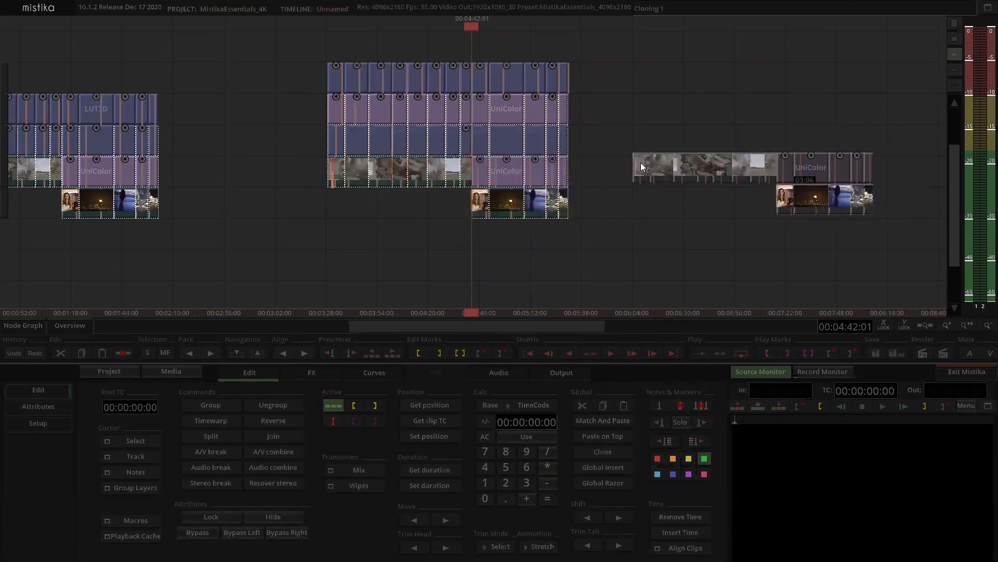
left_click(633, 168)
Delete the UniColor effects above the last five clips of the cloned sequence.
scroll(514, 104, "right", 3)
scroll(520, 104, "up", 1)
left_click_drag(645, 108, 547, 115)
left_click_drag(537, 150, 664, 187)
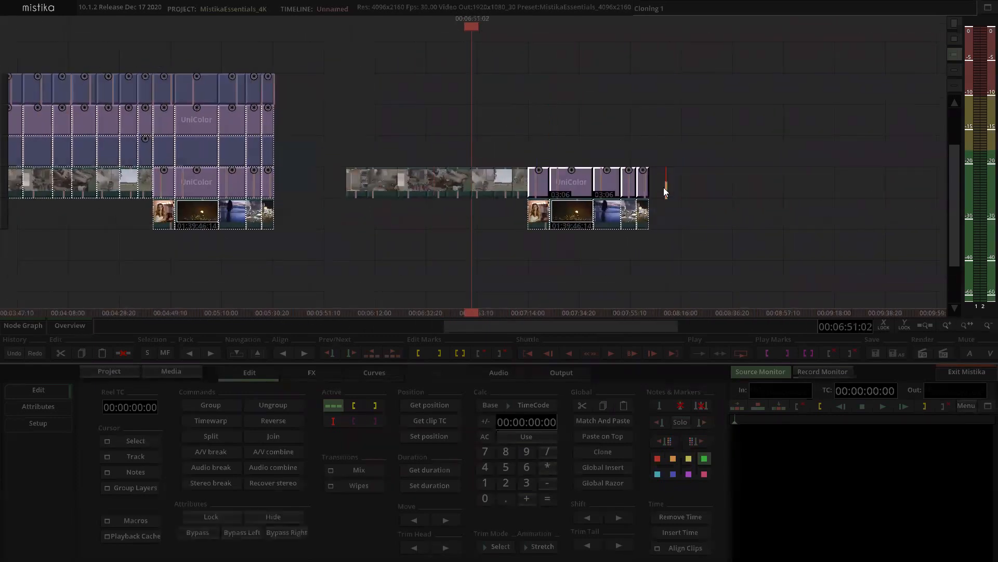
key("Delete")
left_click_drag(612, 162, 535, 115)
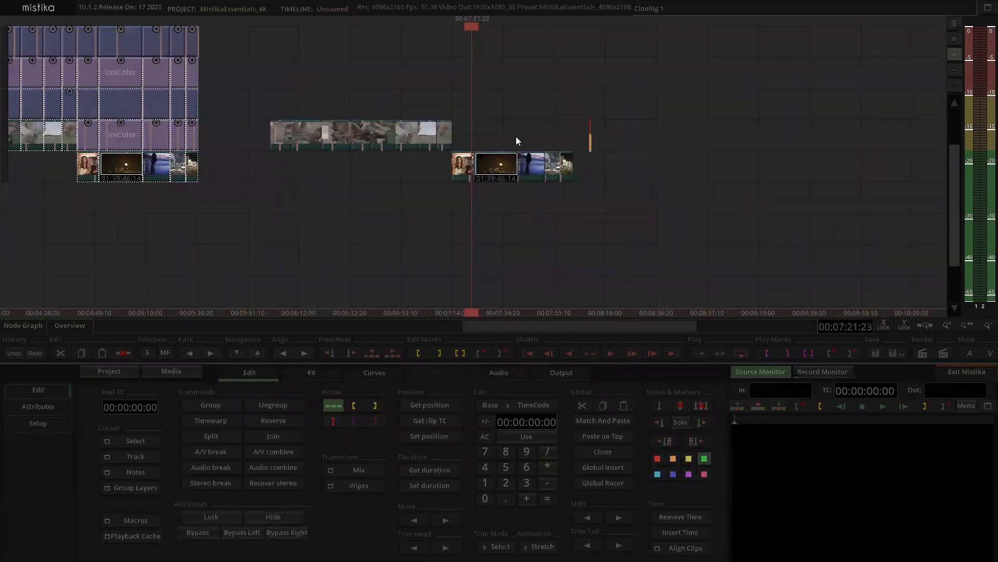
scroll(492, 133, "up", 1)
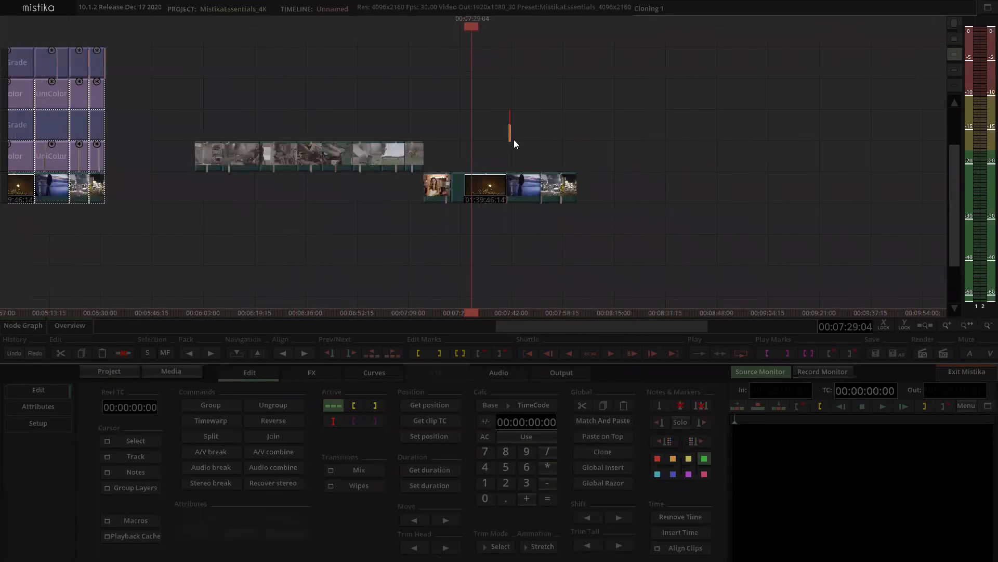
Inspect the R3D decode parameters of the woman's portrait clip in the cloned sequence, including its gamma curve and color space.
left_click_drag(512, 140, 474, 185)
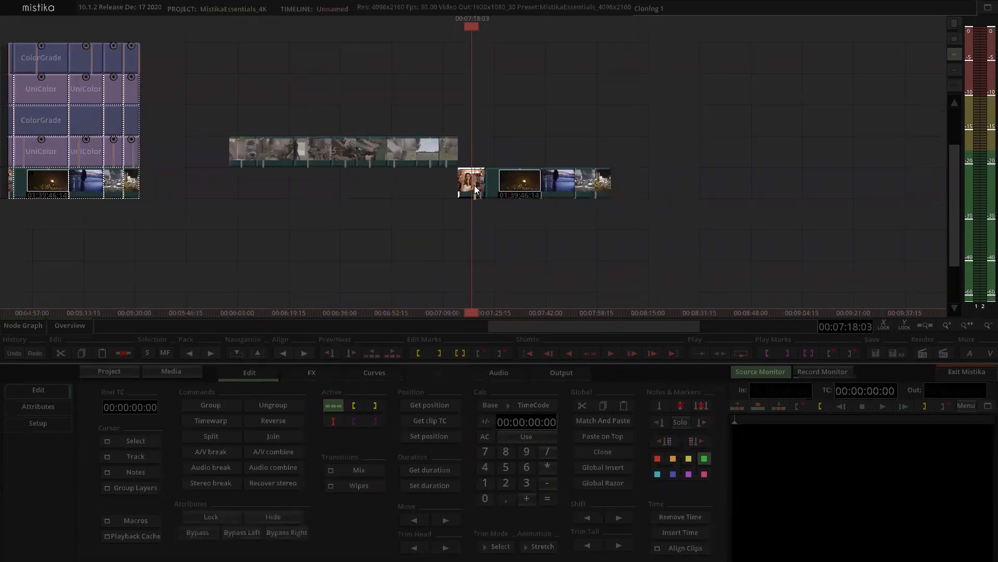
double_click(475, 186)
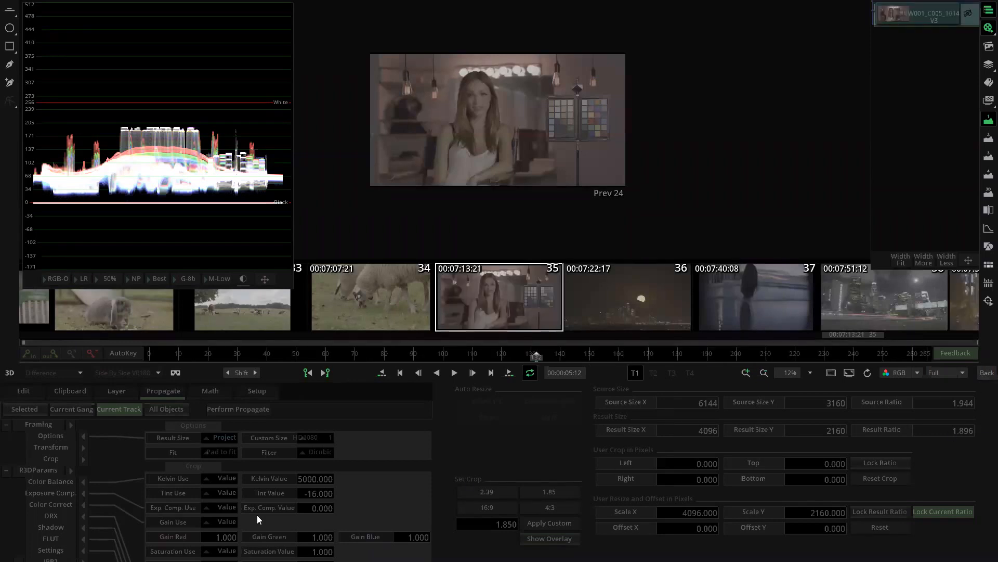
scroll(311, 478, "down", 5)
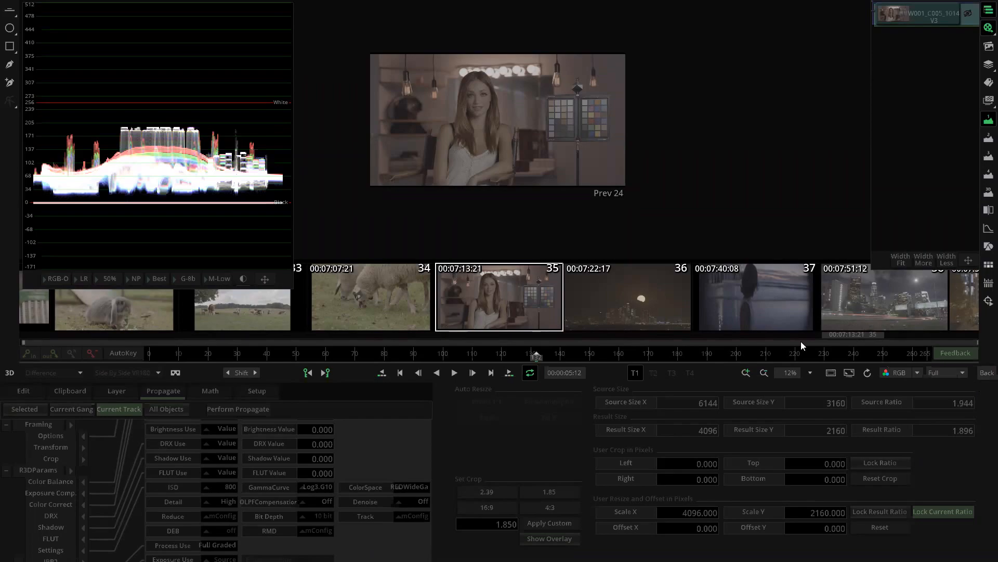
left_click(985, 374)
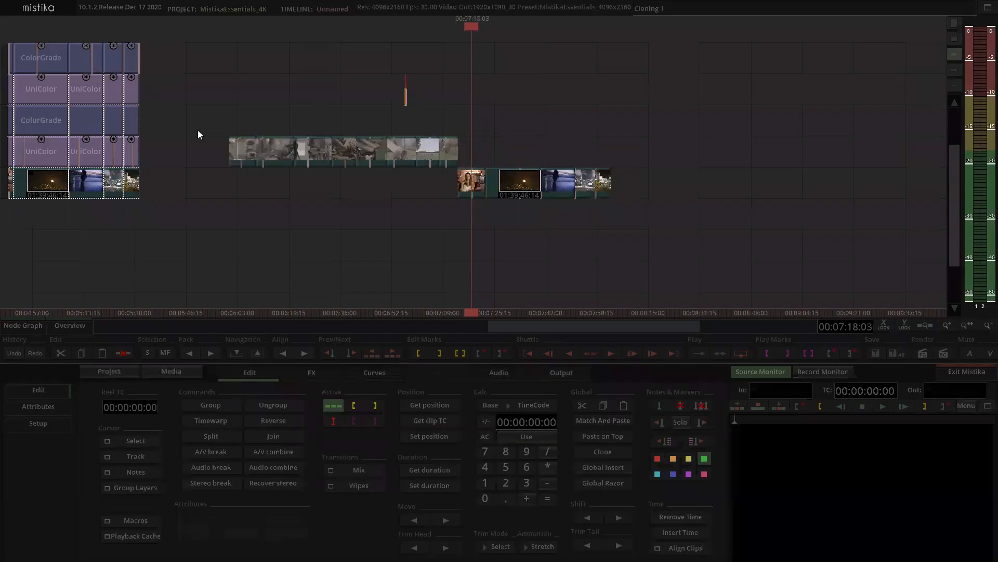
Apply UniColor to the first eight clips of the cloned sequence and open the effect on the off-road vehicle shot.
left_click(460, 148)
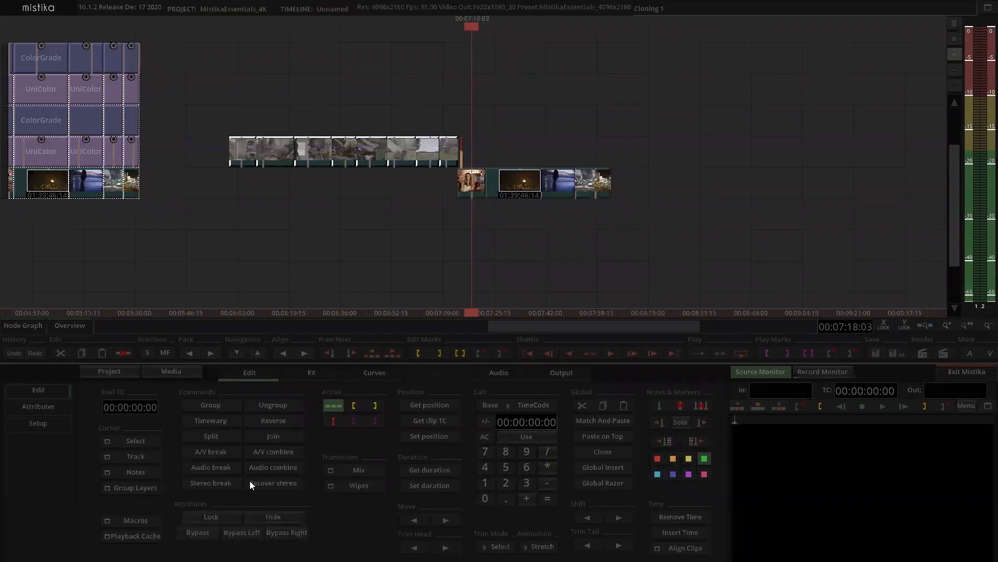
left_click(312, 373)
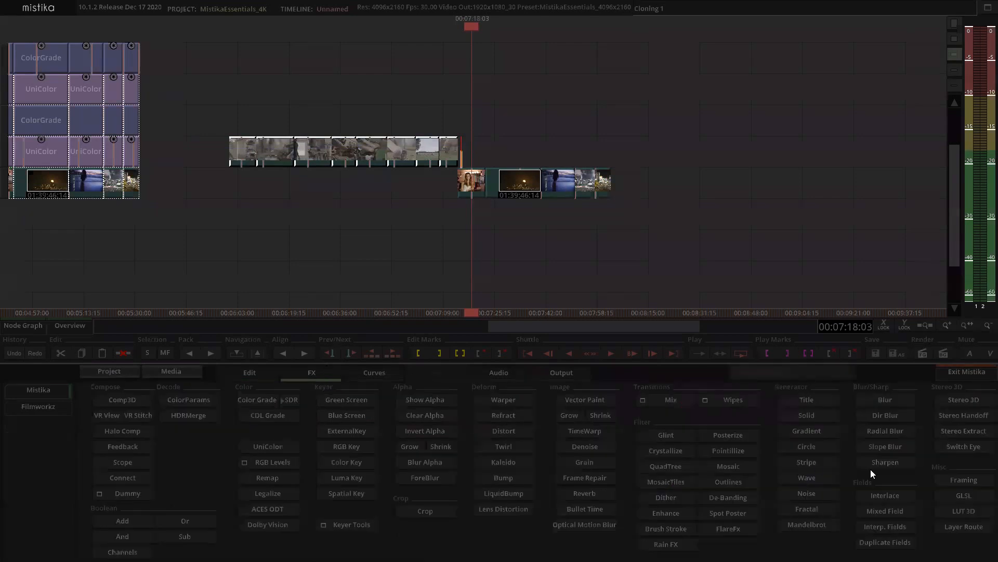
left_click(268, 446)
left_click_drag(294, 236, 487, 114)
double_click(488, 127)
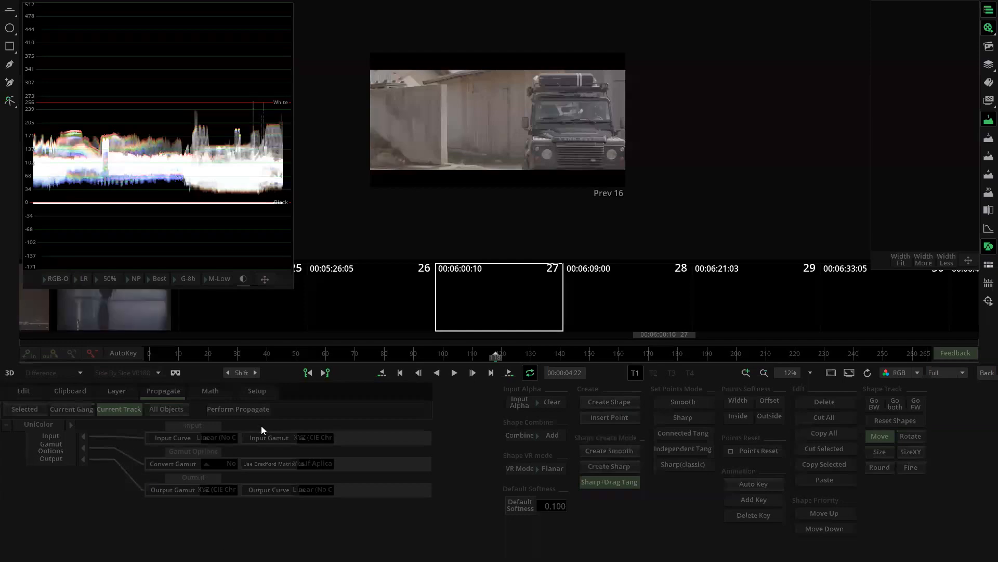
Set the vehicle shot's UniColor input curve to Log-C v3 (ARRI) and its input gamut to Alexa Wide Gamut (ARRI).
left_click(225, 436)
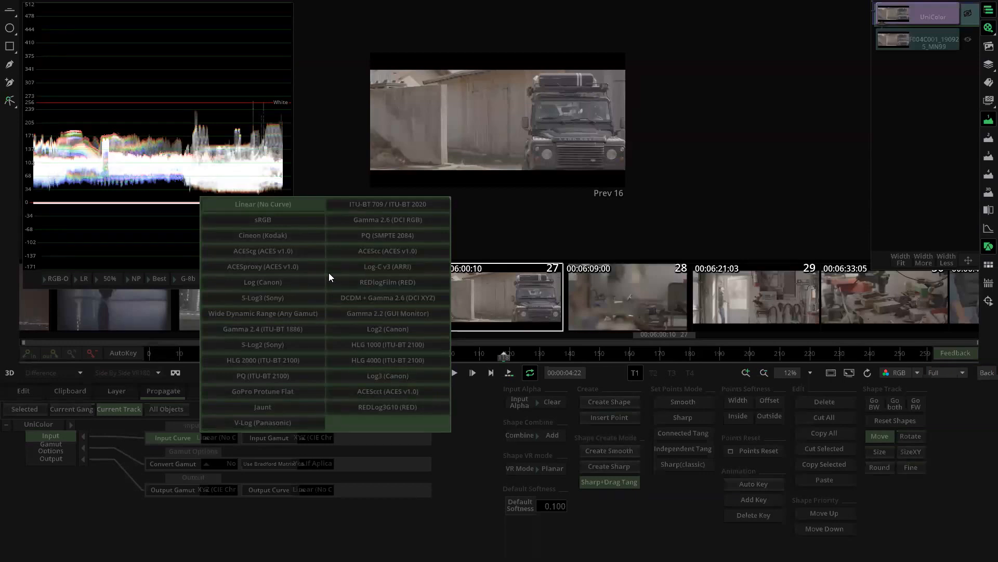
left_click(375, 268)
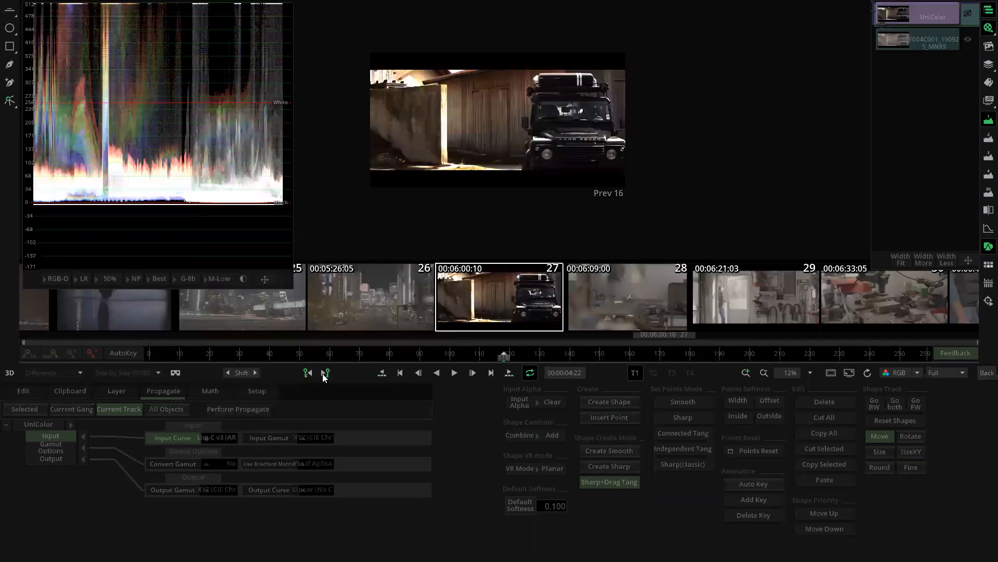
left_click(312, 440)
left_click(323, 313)
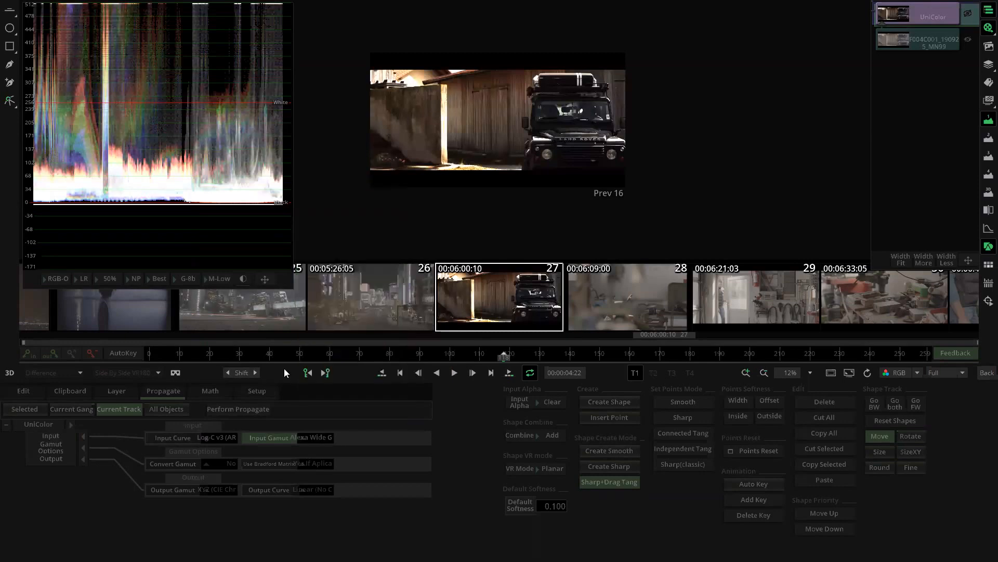
Enable gamut conversion, set output gamut to AP1 (ACEScc/cct/cg/proxy) and output curve to ACEScct (ACES v1.0), and return to the timeline.
left_click(218, 490)
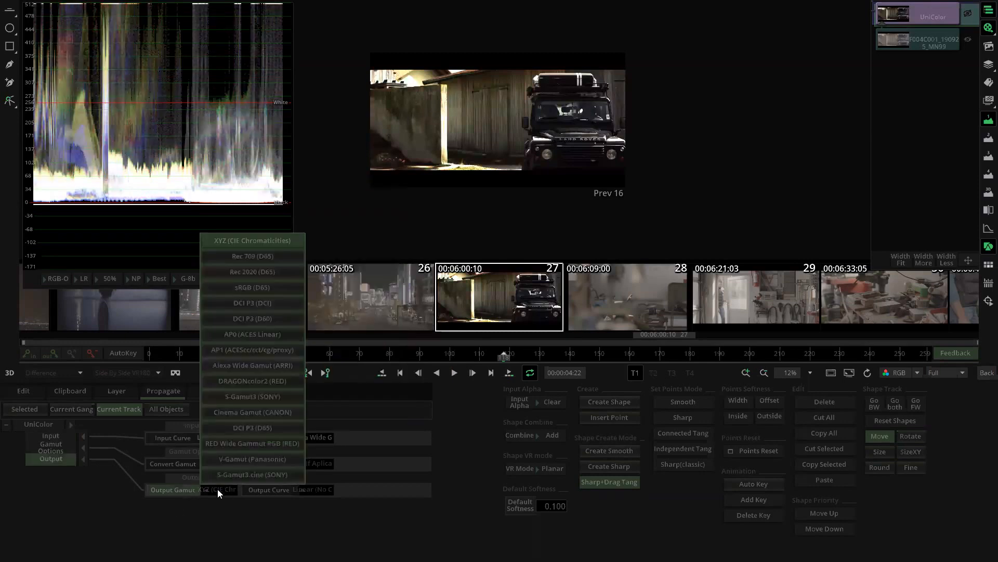
left_click(262, 352)
left_click(315, 490)
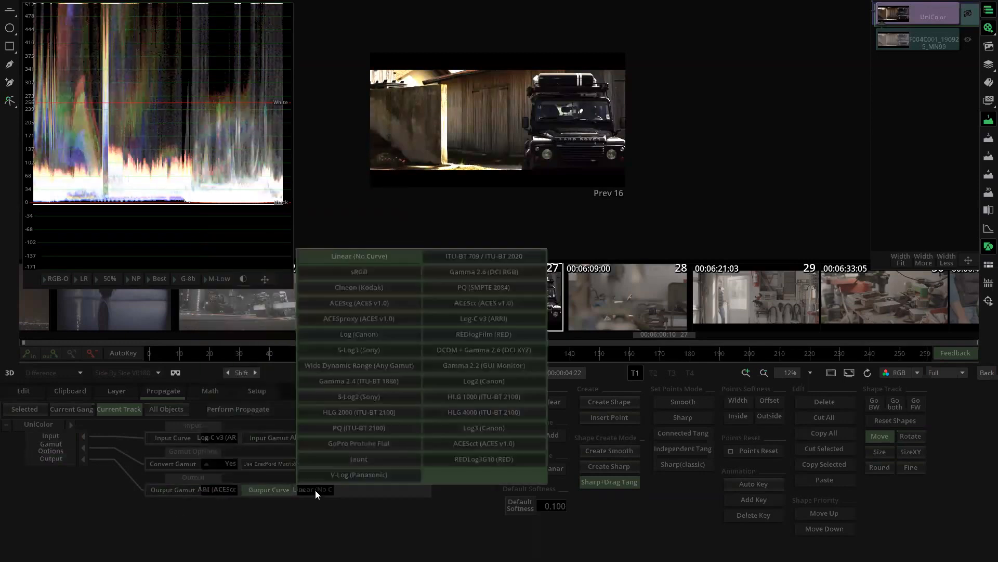
left_click(476, 443)
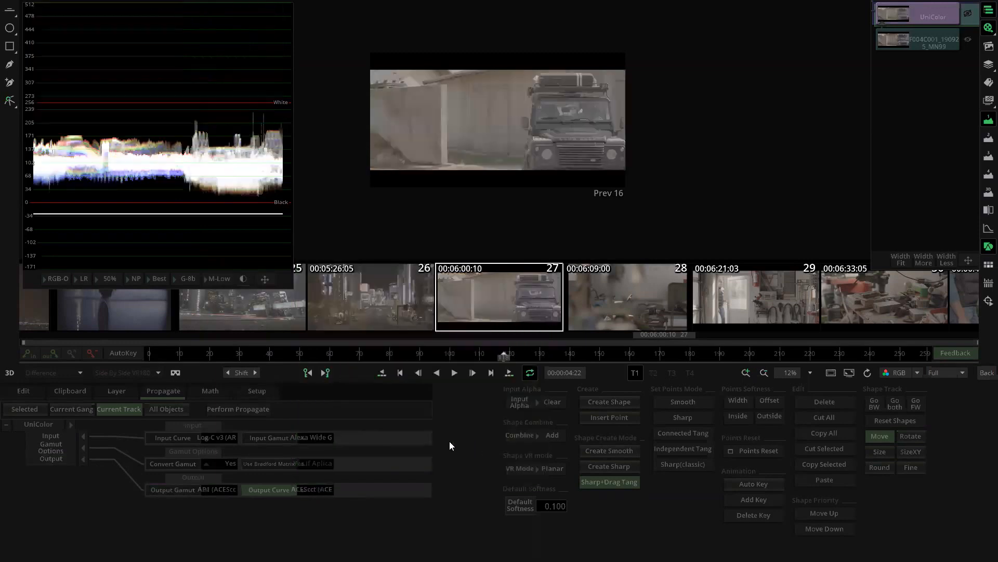
left_click(984, 377)
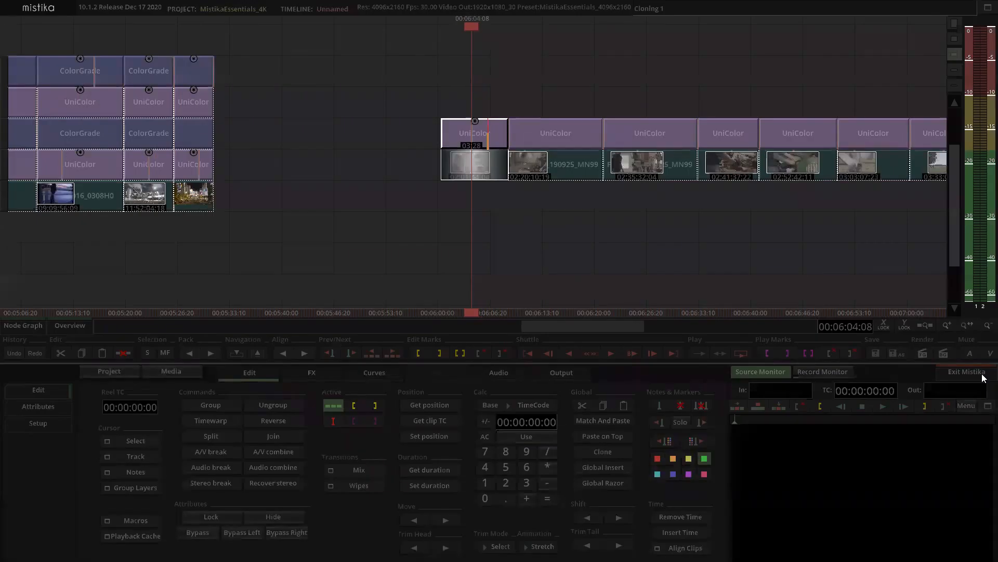
Propagate all UniColor parameters from the vehicle shot to the other UniColor effects over the first eight cloned clips.
scroll(486, 141, "down", 2)
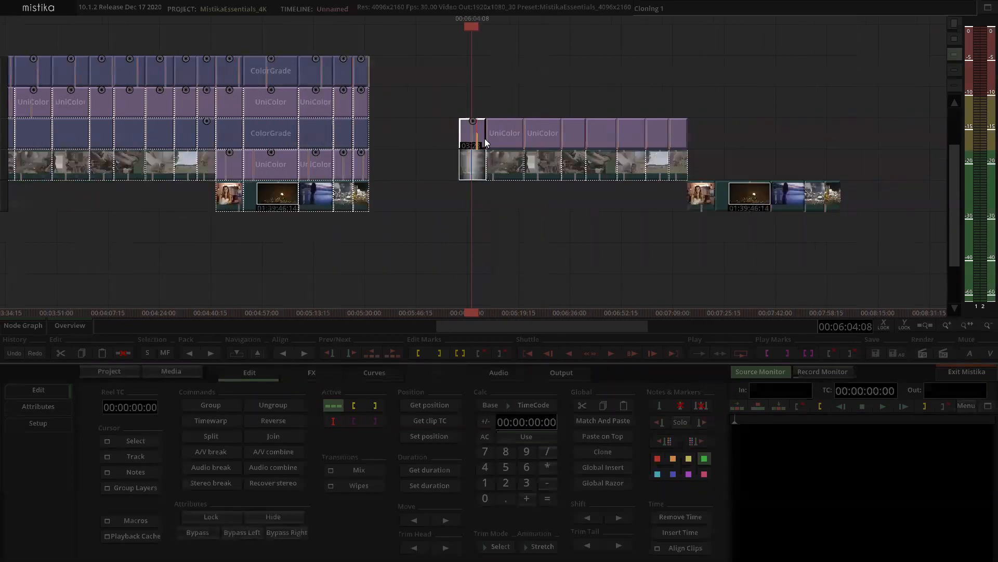
left_click_drag(455, 123, 697, 140)
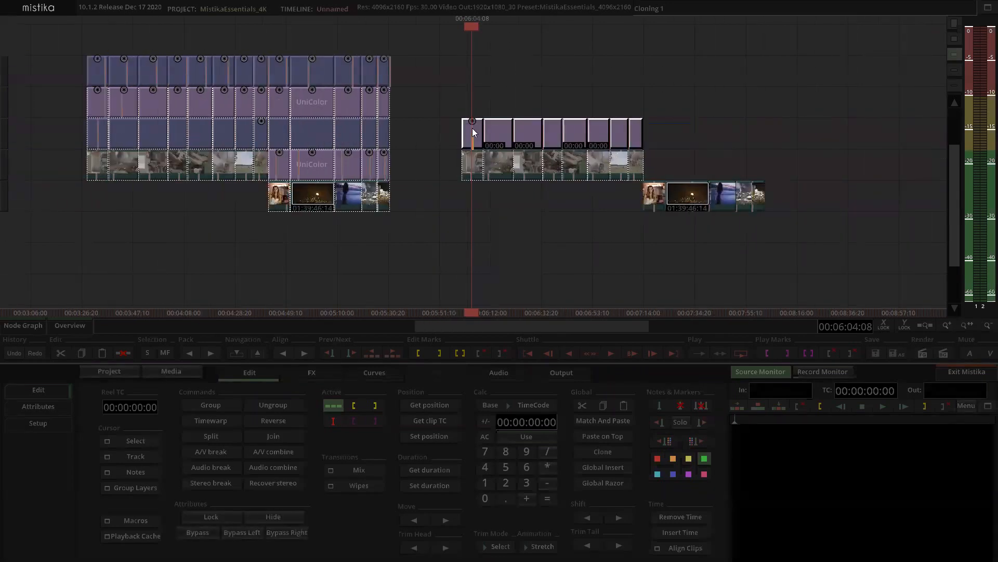
left_click(367, 372)
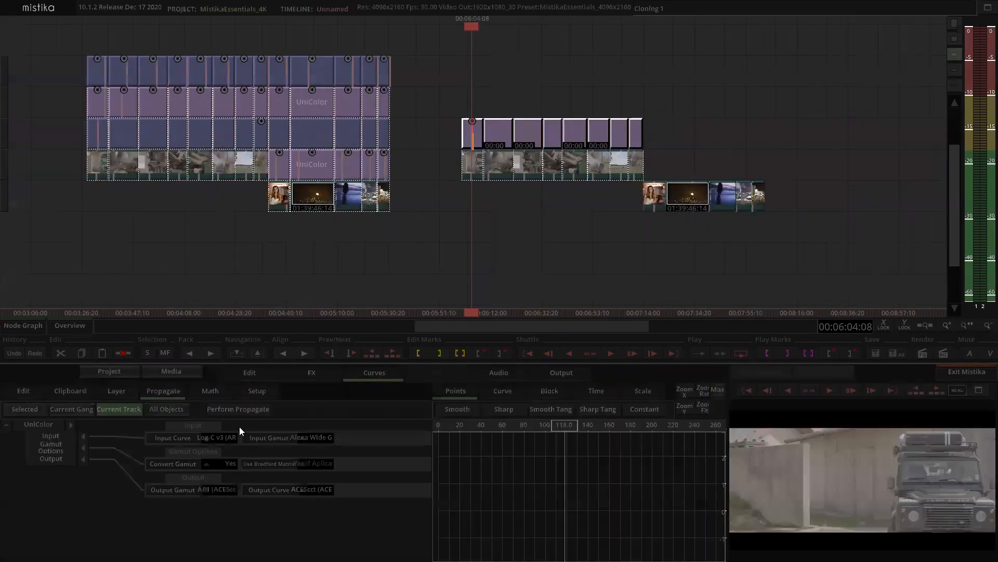
left_click(37, 422)
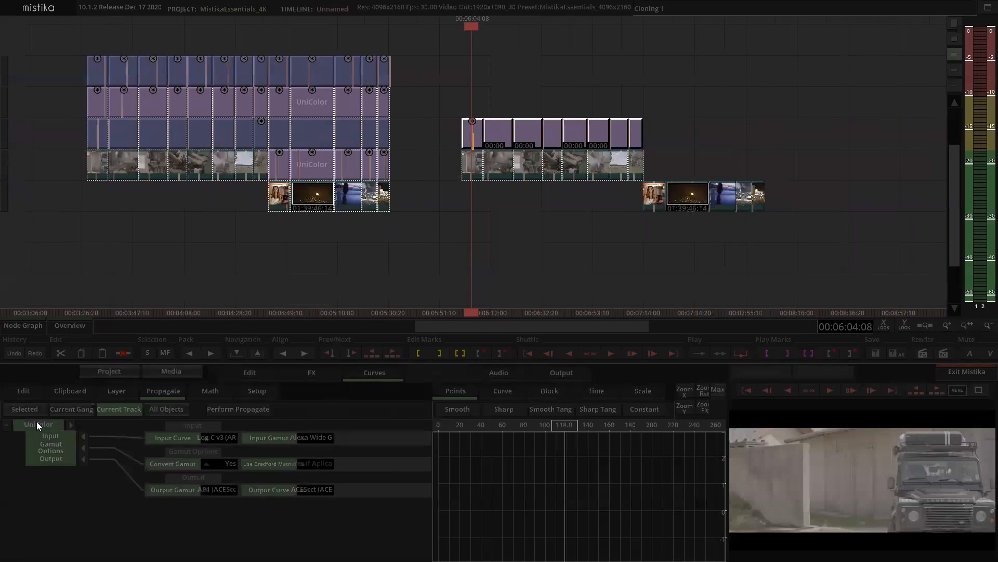
left_click(254, 407)
left_click(706, 95)
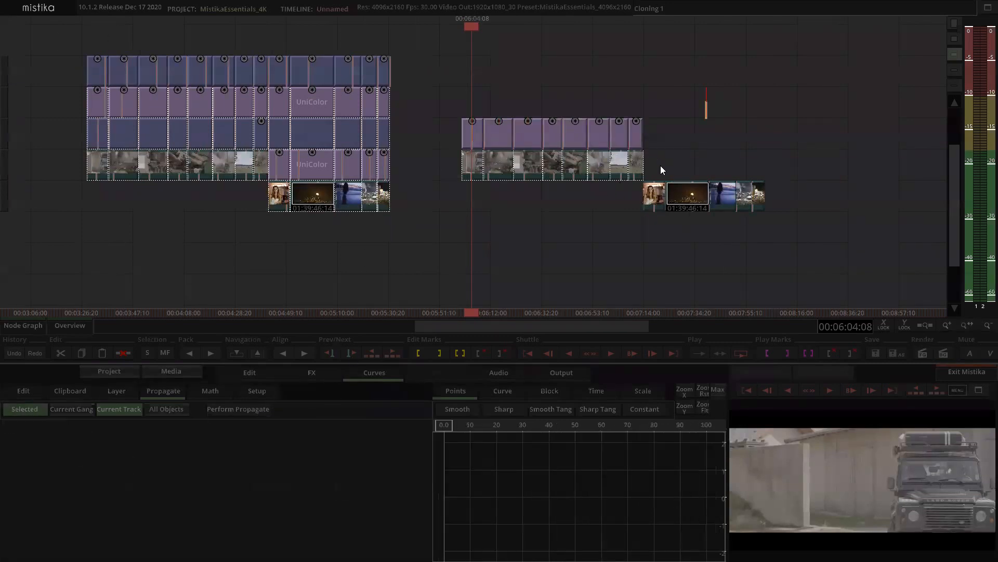
left_click_drag(769, 236, 769, 237)
left_click_drag(754, 188, 753, 156)
left_click(739, 106)
left_click_drag(714, 185, 739, 201)
left_click_drag(662, 130, 753, 197)
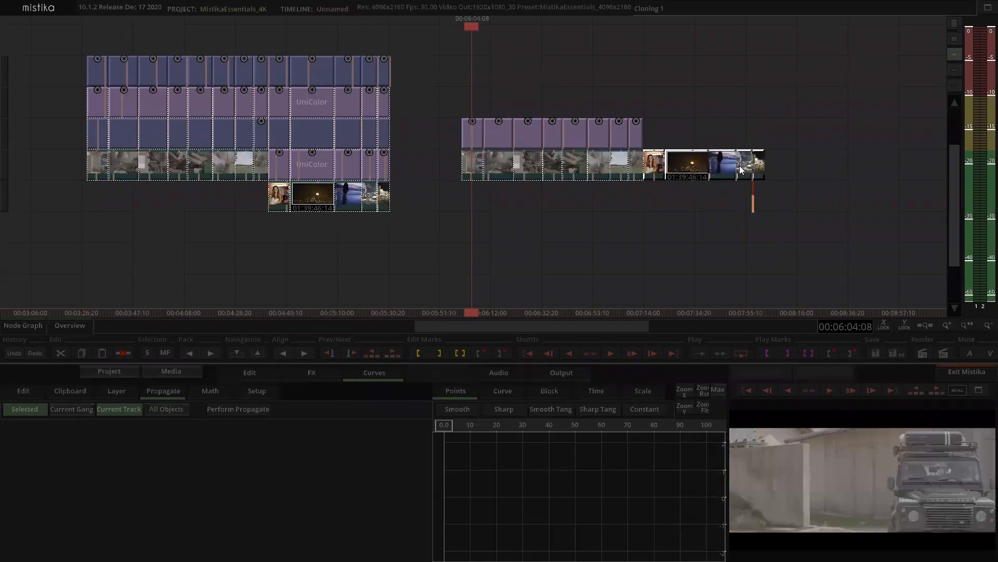
left_click_drag(760, 163, 759, 192)
Copy the last UniColor of the first clip group and paste it on top of the cloned sequence's last five clips.
left_click(702, 132)
left_click(639, 136)
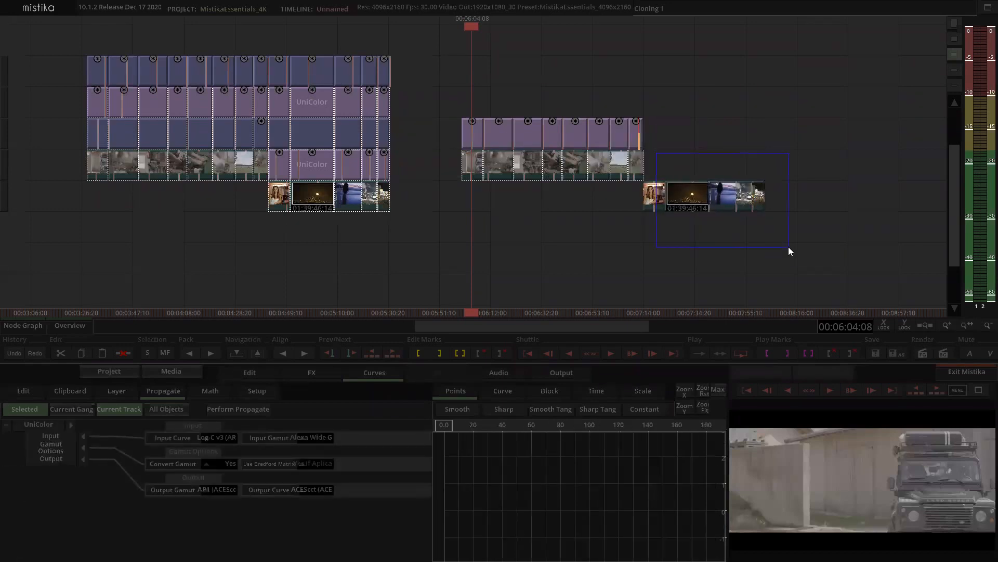
left_click_drag(788, 246, 788, 246)
key("ctrl+v")
left_click(717, 105)
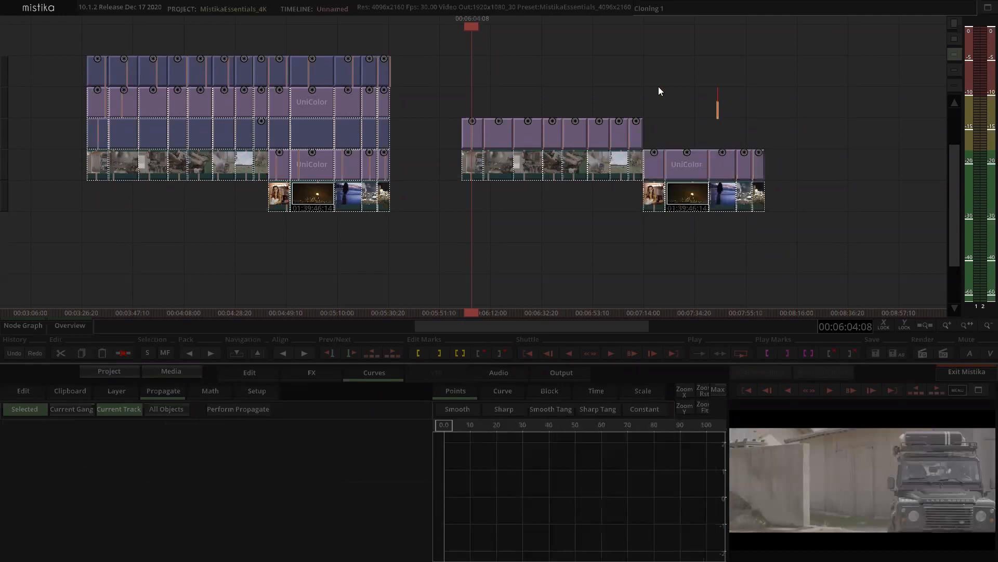
Set the woman's portrait UniColor input curve to REDLog3G10 (RED) and input gamut to RED Wide Gamut RGB (RED), and return to the timeline.
left_click_drag(658, 86, 552, 81)
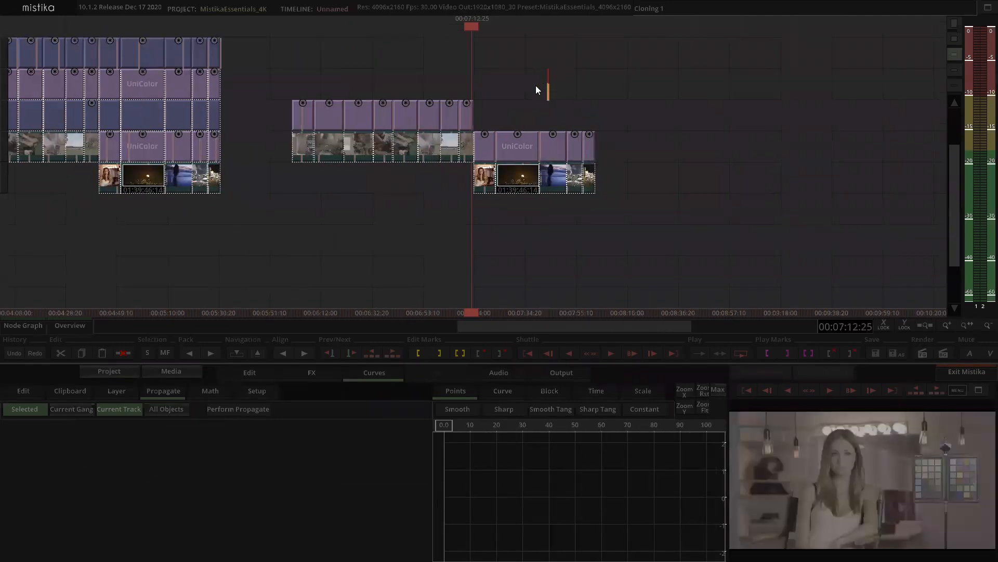
scroll(528, 91, "up", 2)
left_click_drag(527, 91, 518, 95)
double_click(467, 158)
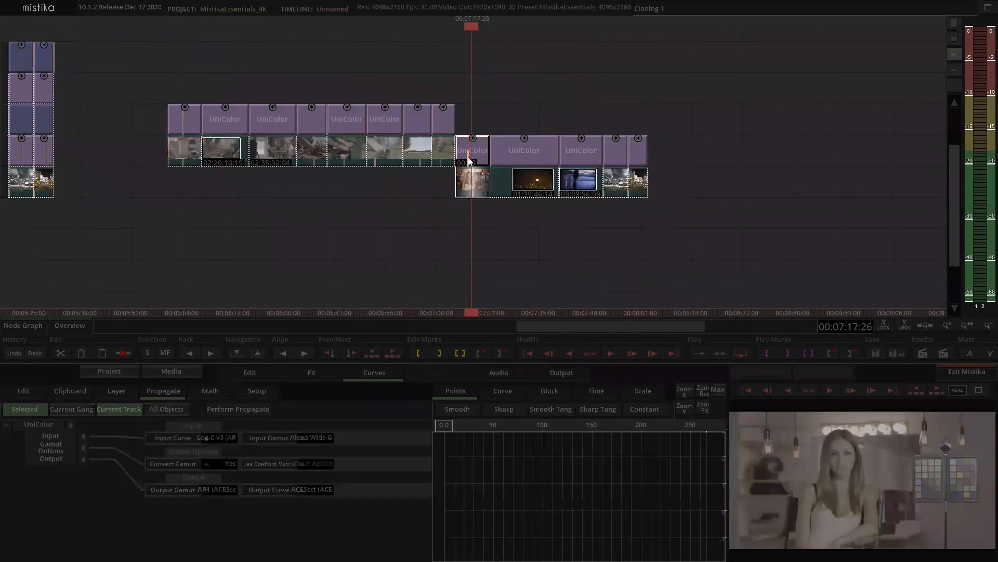
left_click(216, 437)
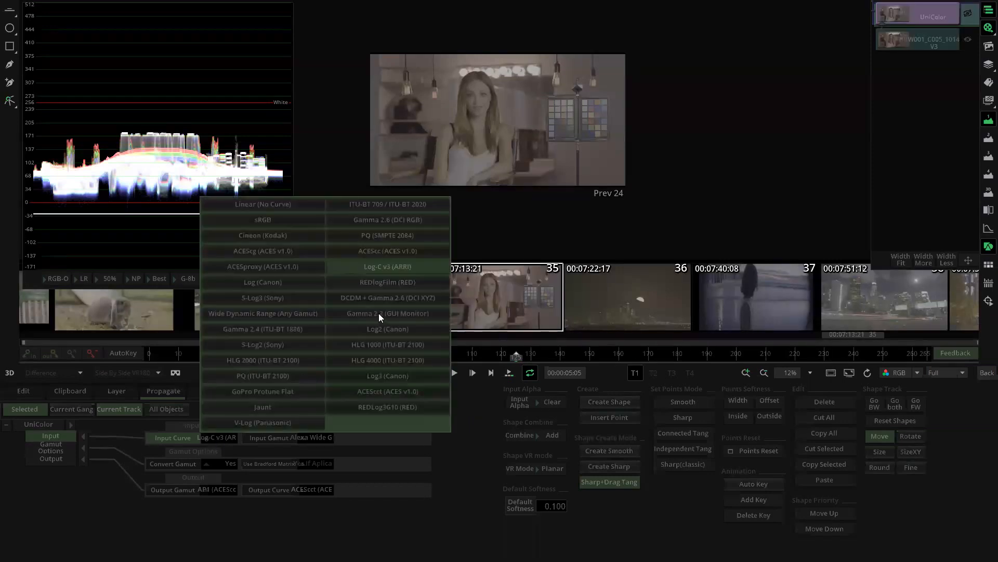
left_click(388, 407)
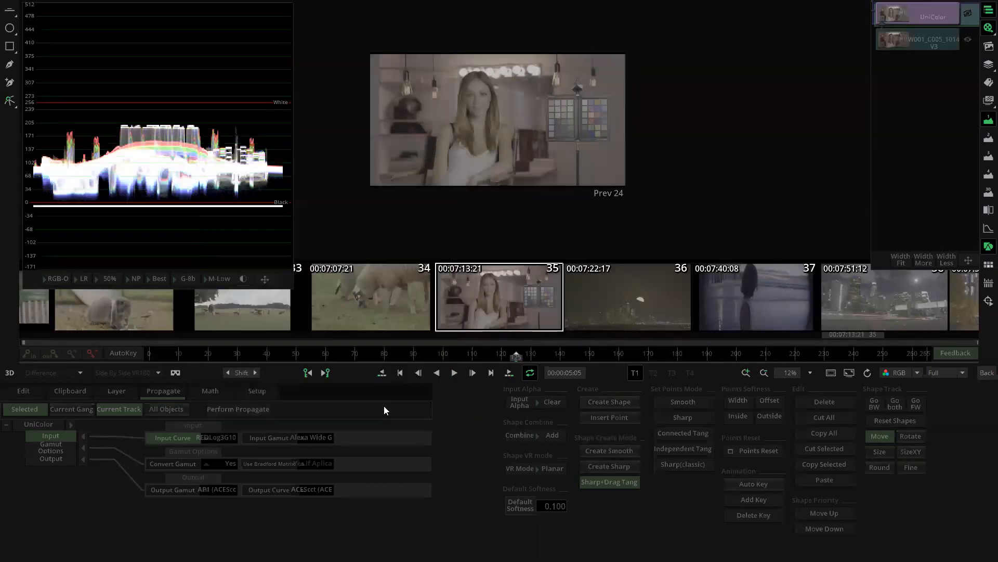
left_click(315, 437)
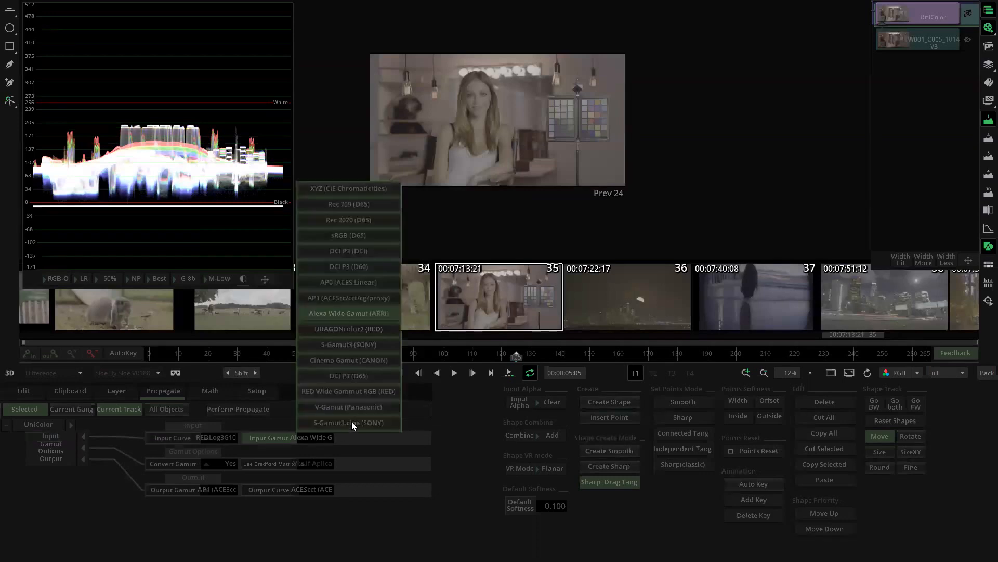
left_click(346, 392)
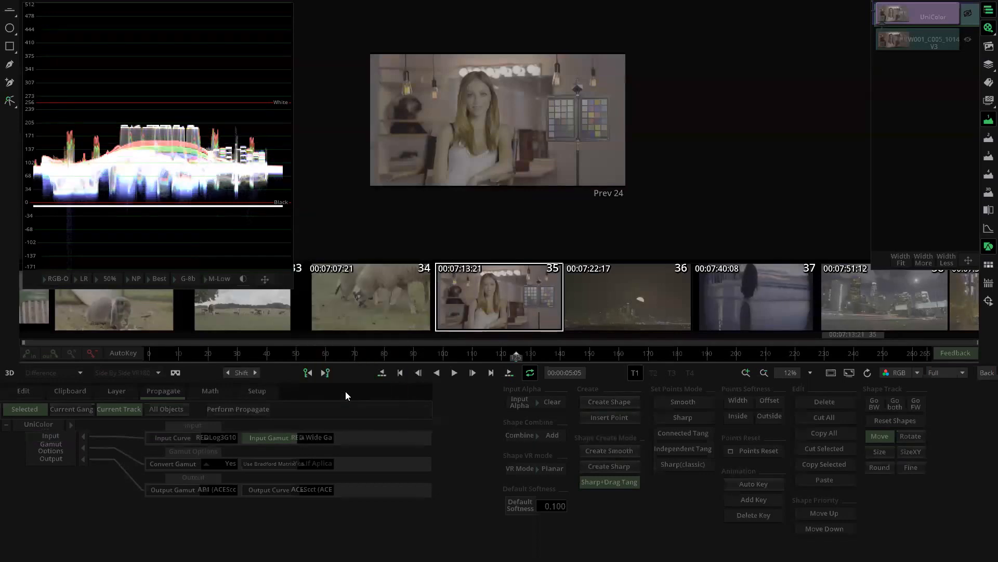
left_click(983, 371)
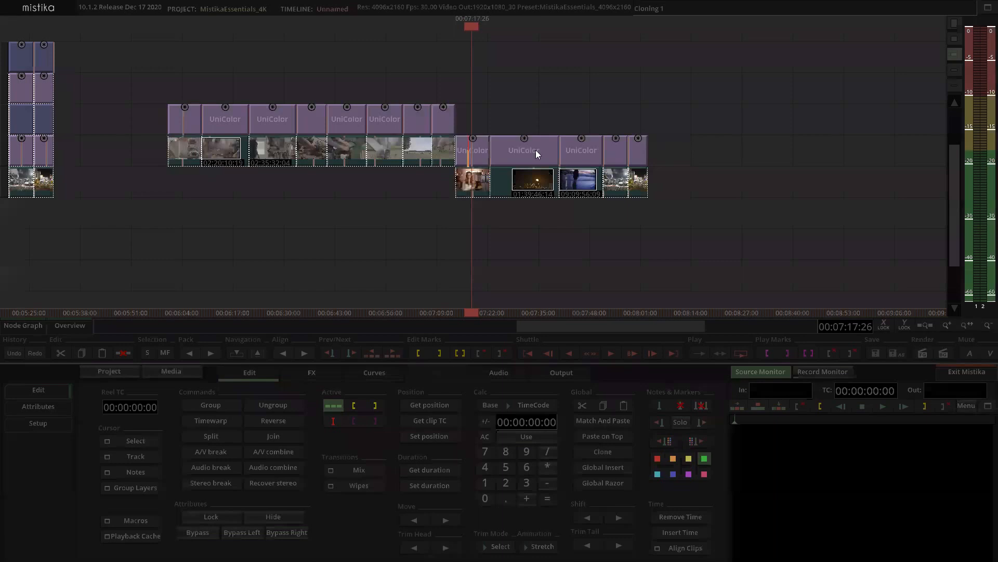
Propagate all of the portrait shot's UniColor parameters to only the selected UniColor effects over the last five clips.
left_click(468, 159)
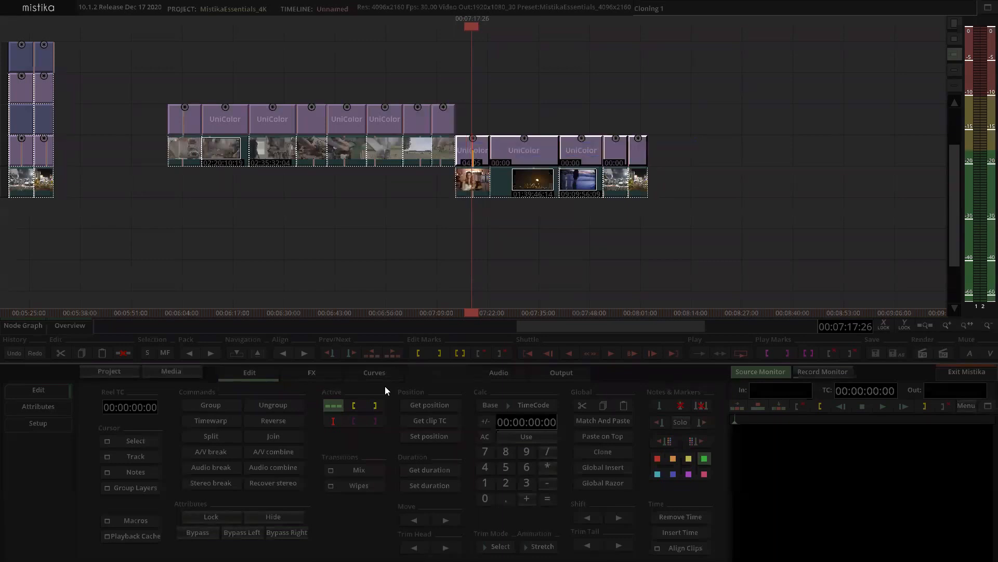
left_click(378, 372)
left_click(31, 428)
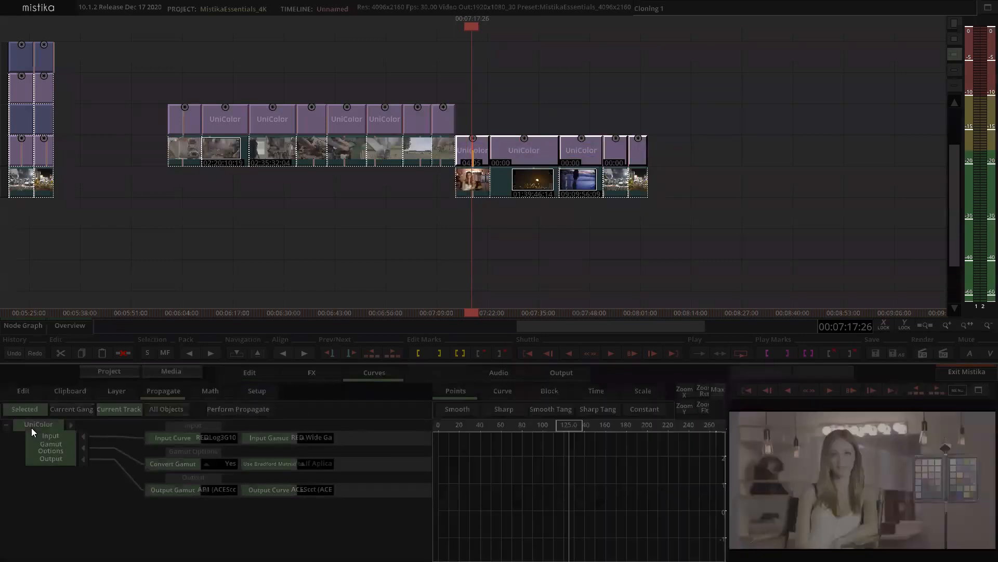
left_click(118, 407)
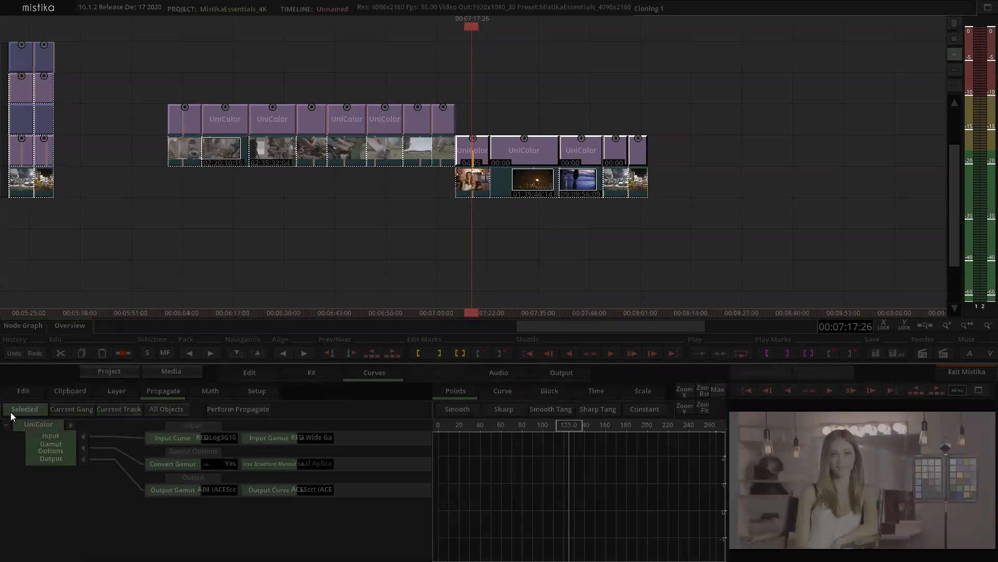
left_click(247, 412)
left_click(636, 87)
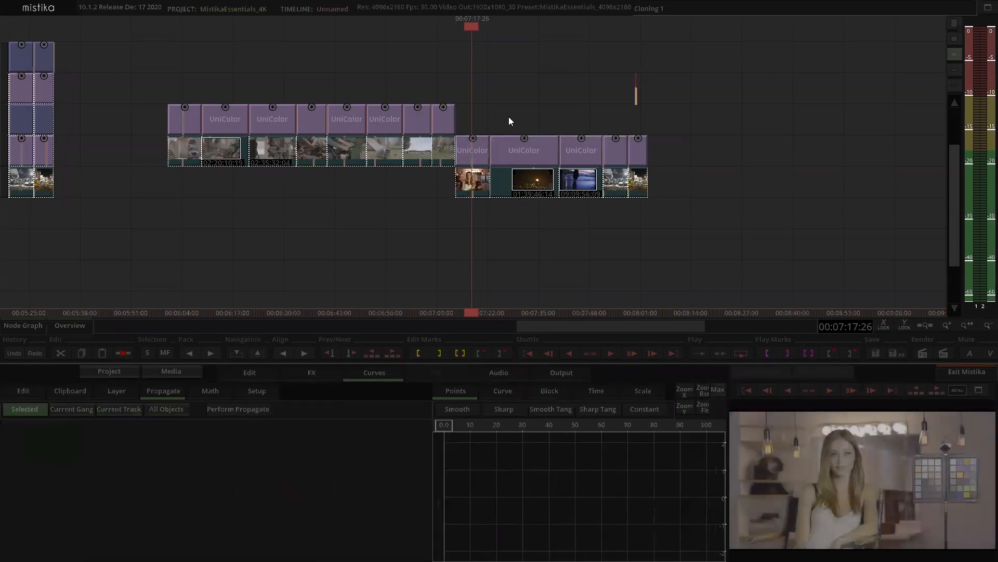
Move the last five clips with their UniColor effects up one track, level with the first eight clips.
left_click_drag(482, 116, 644, 223)
left_click_drag(471, 157, 486, 123)
left_click(448, 65)
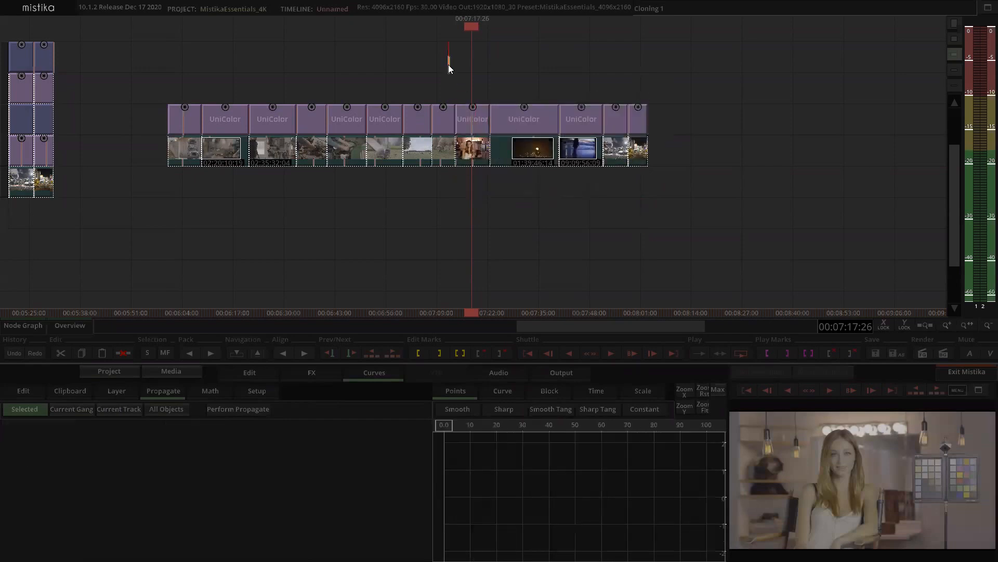
Examine the woman's portrait shot's UniColor input and output settings, and return to the timeline.
scroll(448, 64, "down", 1)
left_click(420, 68)
left_click_drag(222, 67, 633, 133)
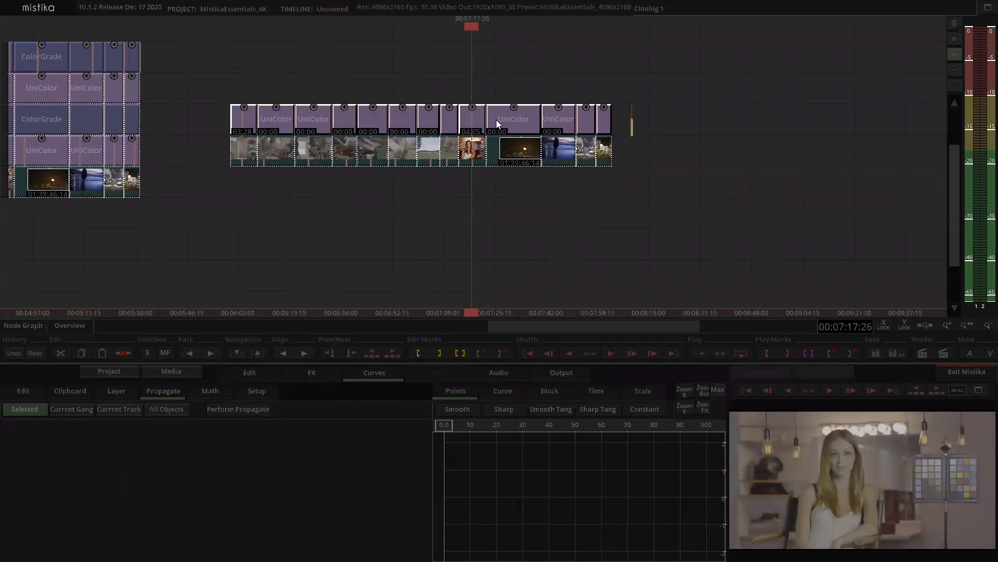
left_click(520, 88)
double_click(480, 115)
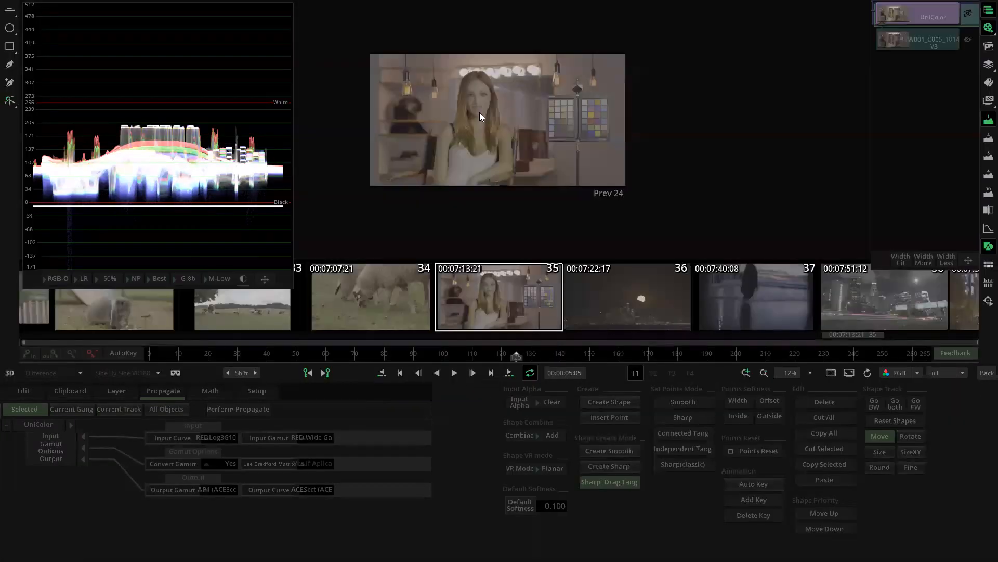
left_click(985, 378)
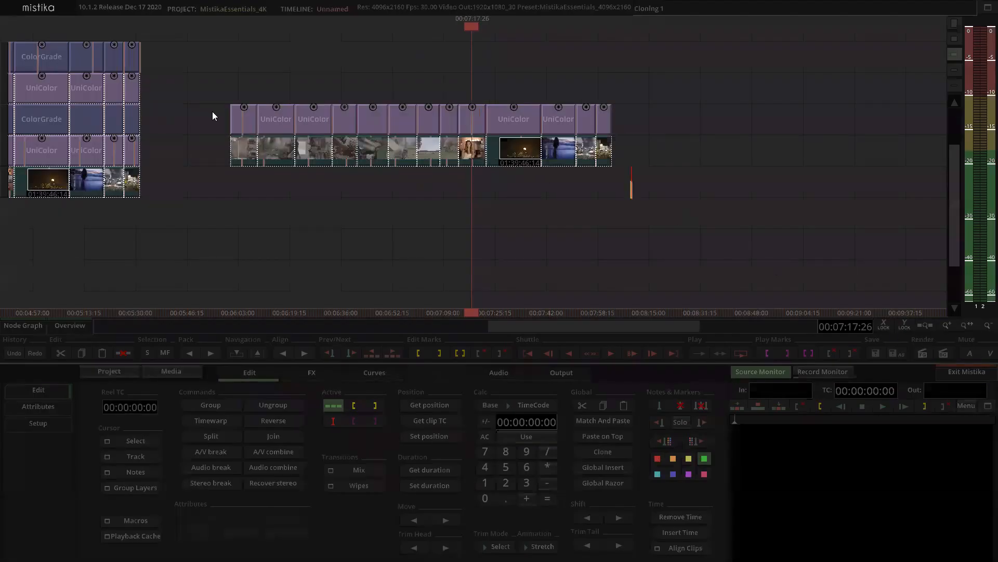
Add a Color Grade effect on top of all the UniColor effects in the third sequence.
left_click(647, 132)
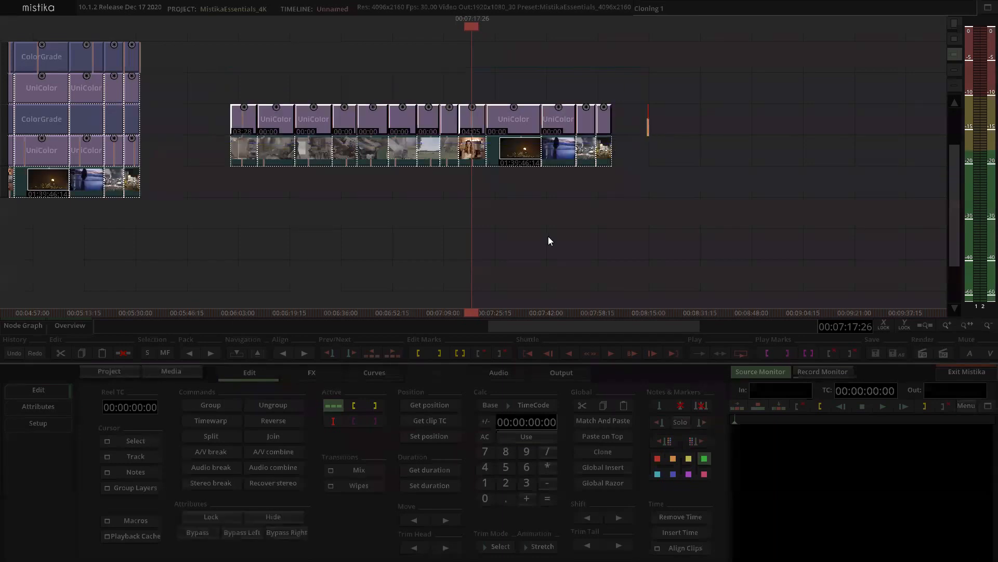
left_click(819, 159)
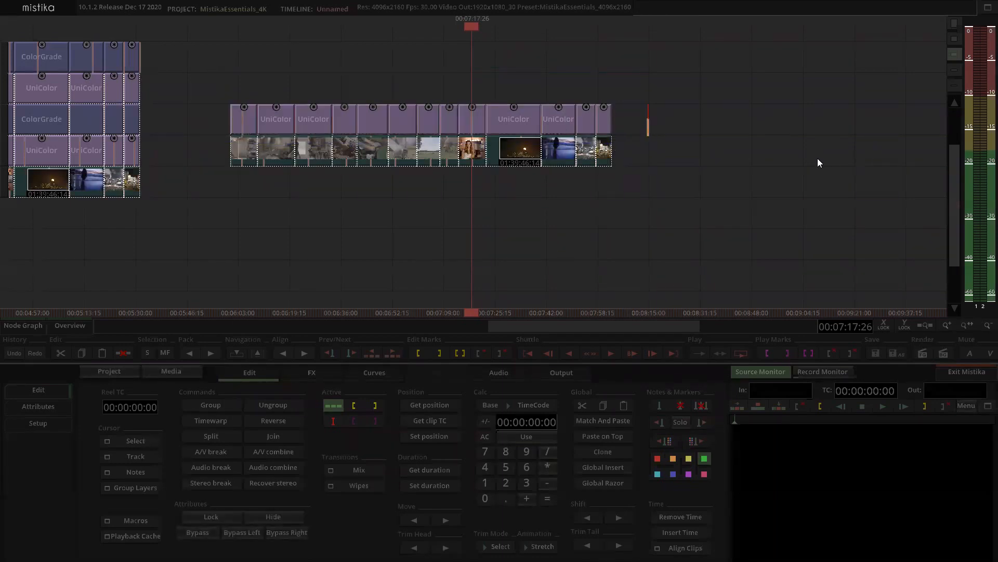
left_click(651, 130)
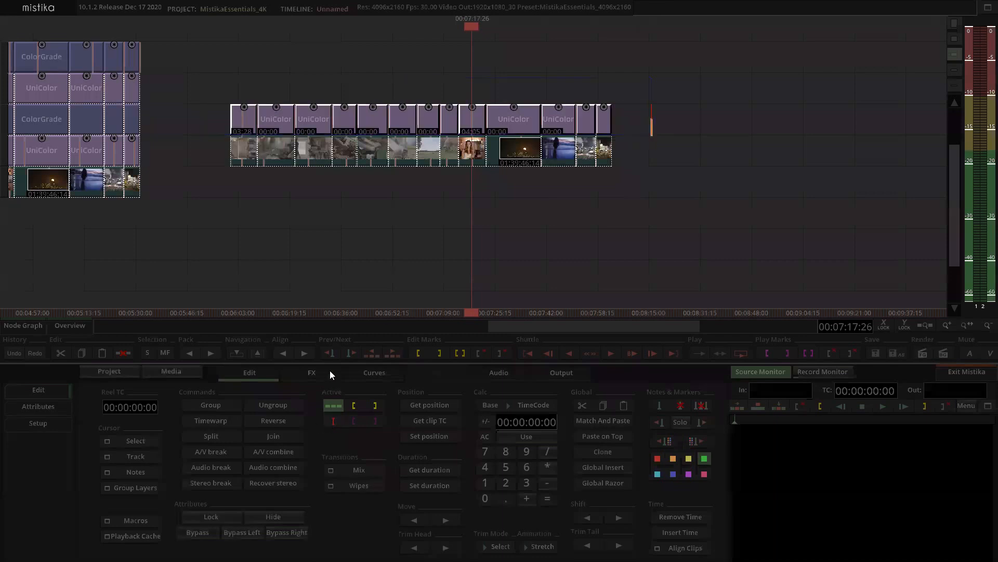
left_click(328, 372)
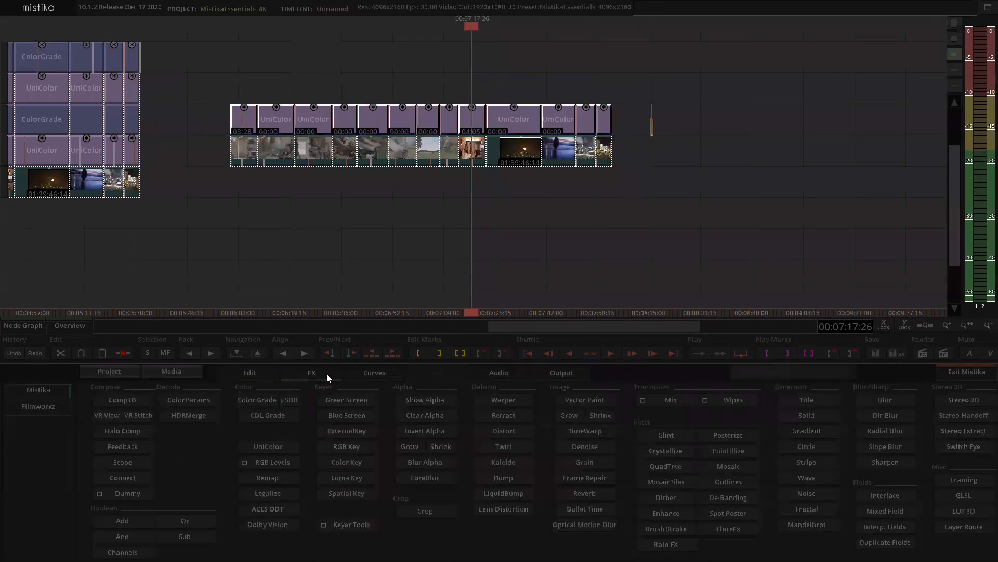
left_click(257, 401)
left_click(474, 248)
Add an ACES ODT effect on top of all the ColorGrade effects in the third sequence.
left_click_drag(211, 42, 645, 83)
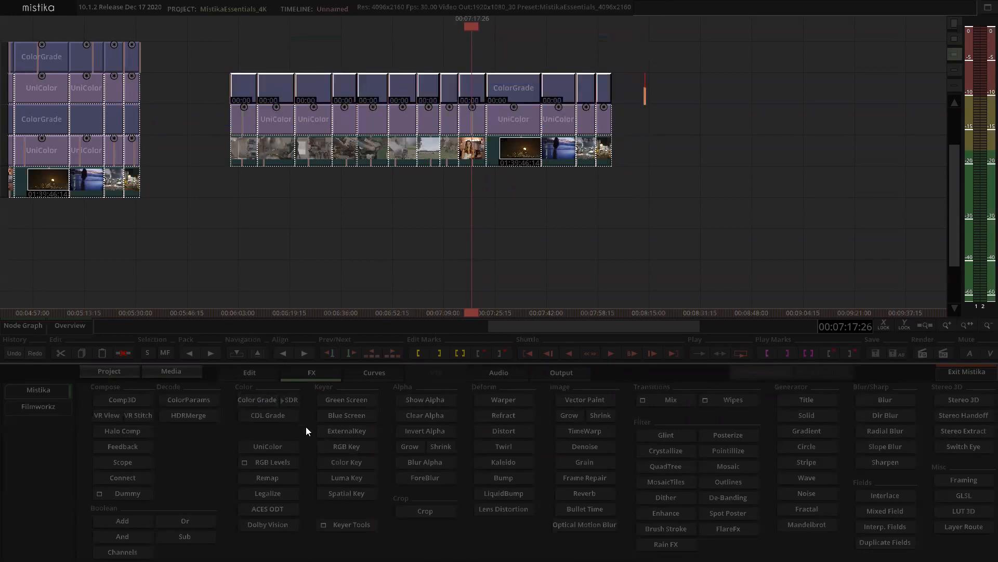
left_click(272, 508)
left_click(515, 275)
Set the portrait shot's ACES ODT input curve to ACEScct (ACES v1.0), input gamut to AP1 (ACEScc/cct/cg/proxy) and output space to Rec709.
scroll(472, 167, "up", 4)
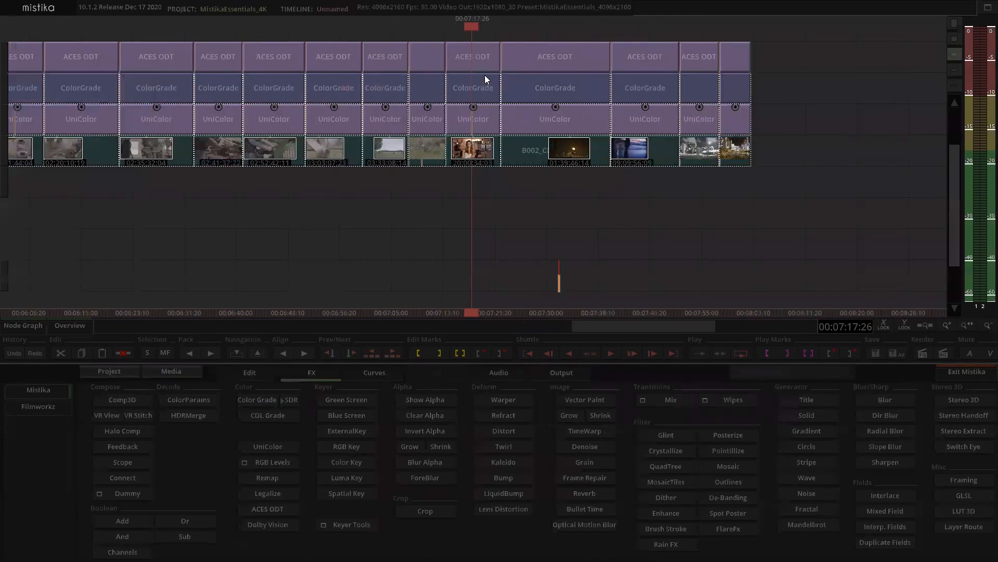
double_click(484, 55)
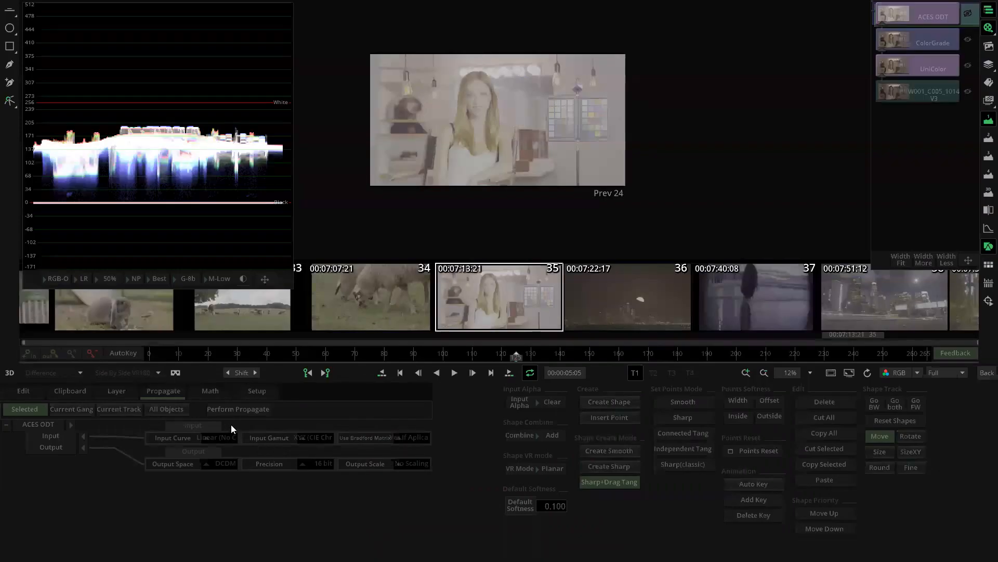
left_click(219, 437)
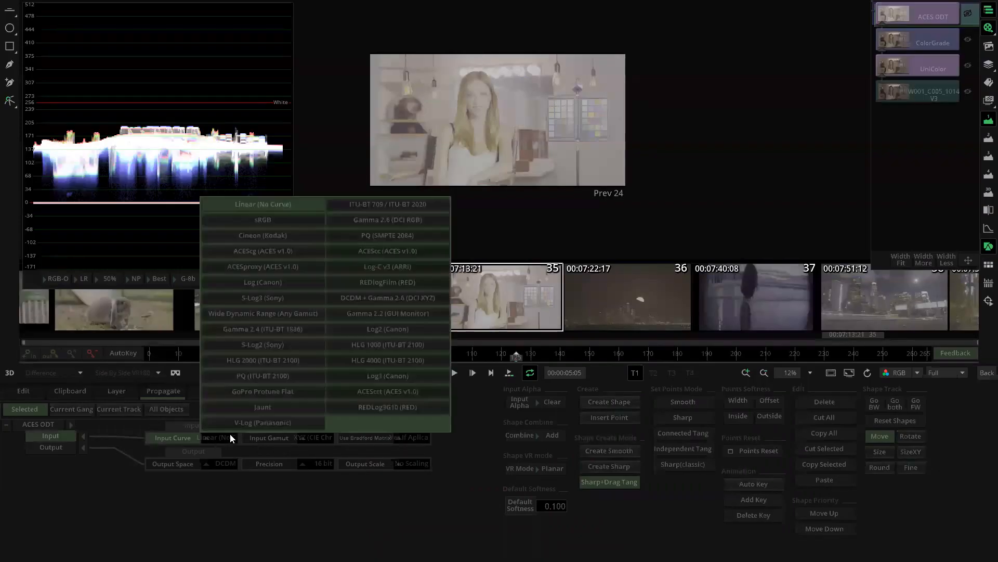
left_click(392, 390)
left_click(309, 440)
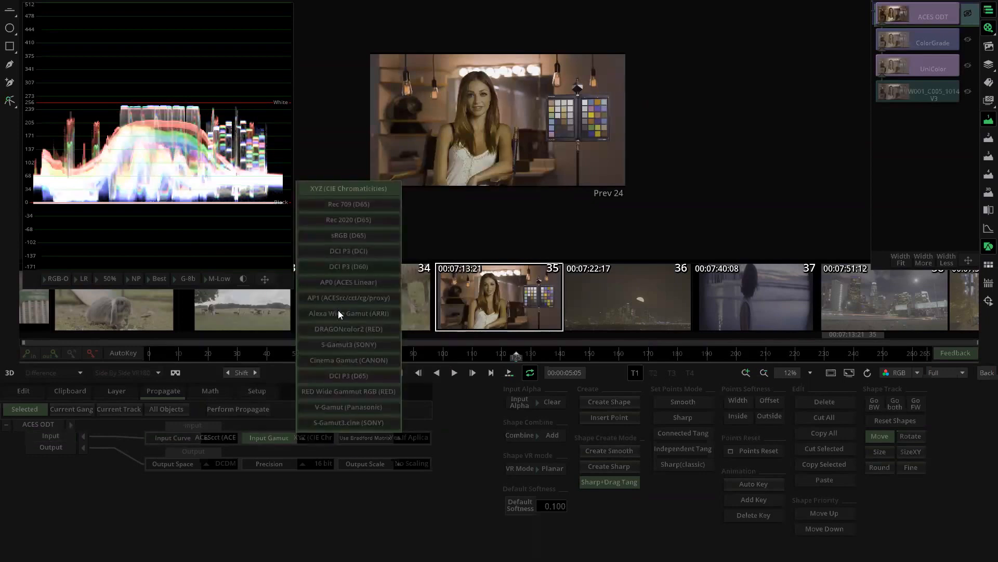
left_click(331, 297)
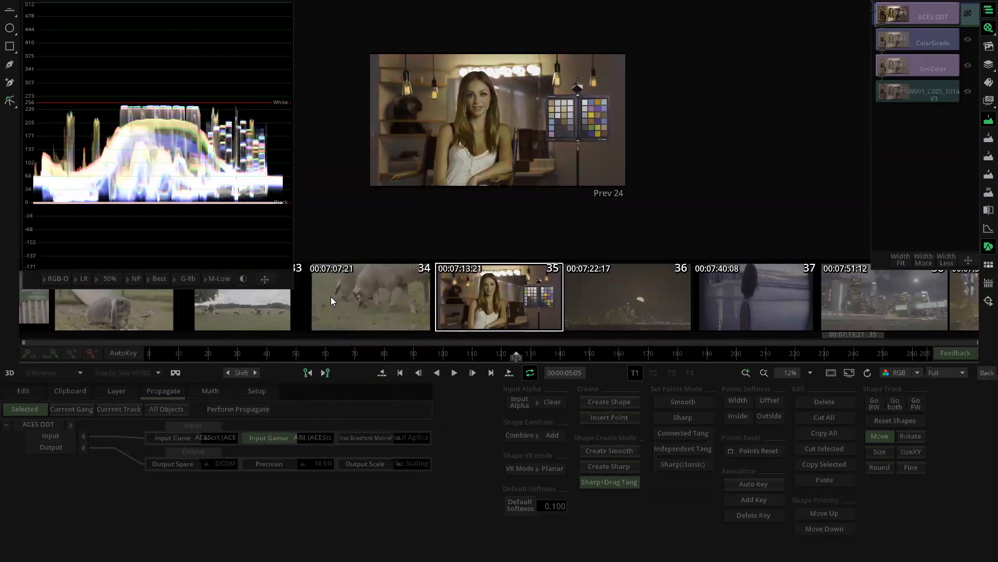
left_click(224, 469)
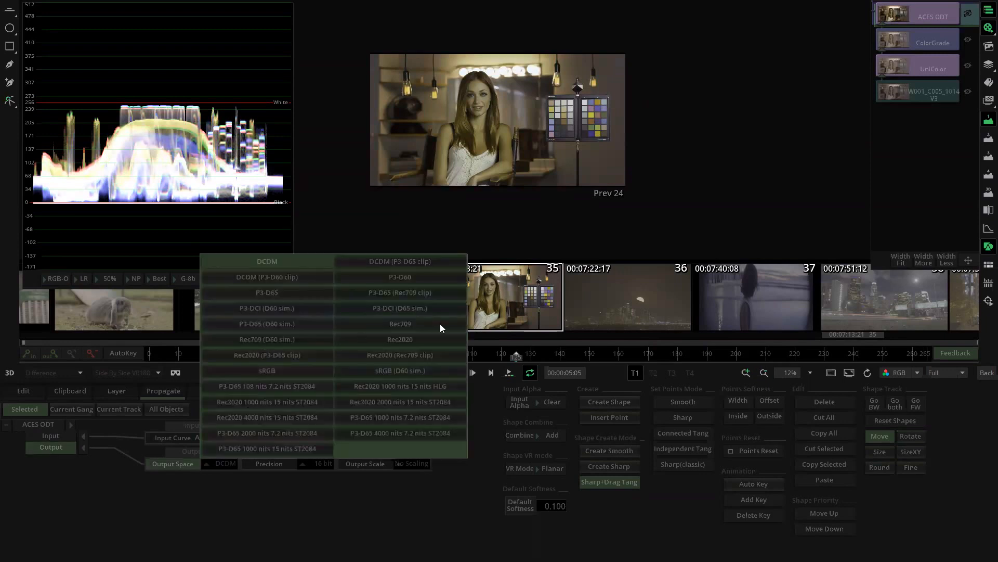
left_click(414, 324)
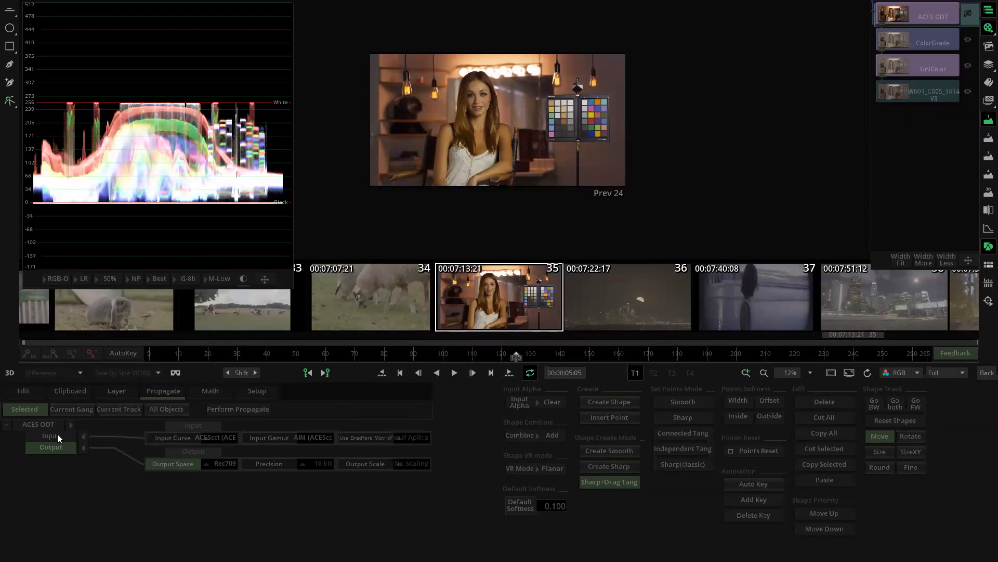
Propagate all of the portrait shot's ACES ODT parameters to all objects and return to the timeline.
left_click(32, 425)
left_click(166, 406)
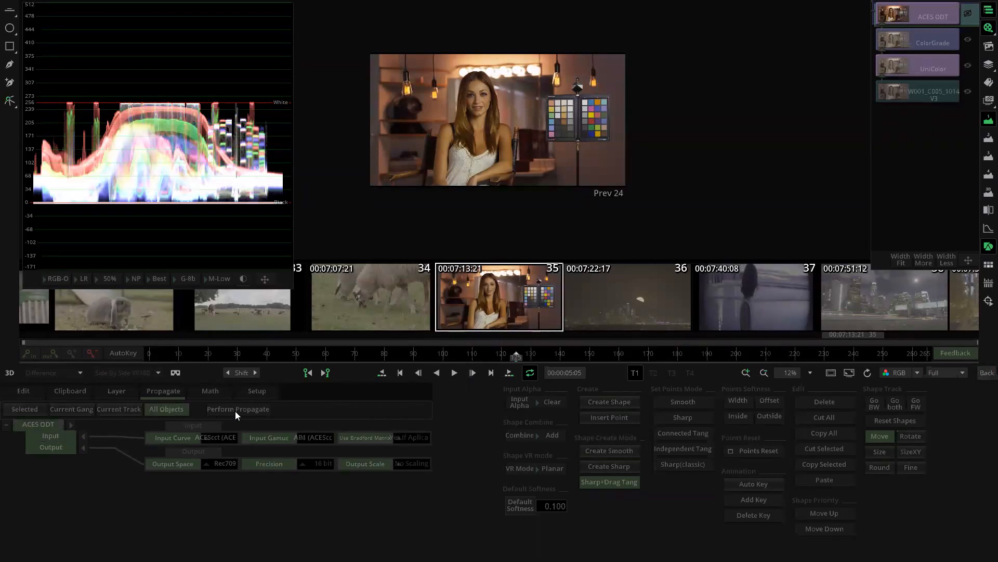
left_click(236, 410)
left_click(205, 446)
left_click(987, 373)
scroll(508, 214, "down", 5)
left_click(509, 215)
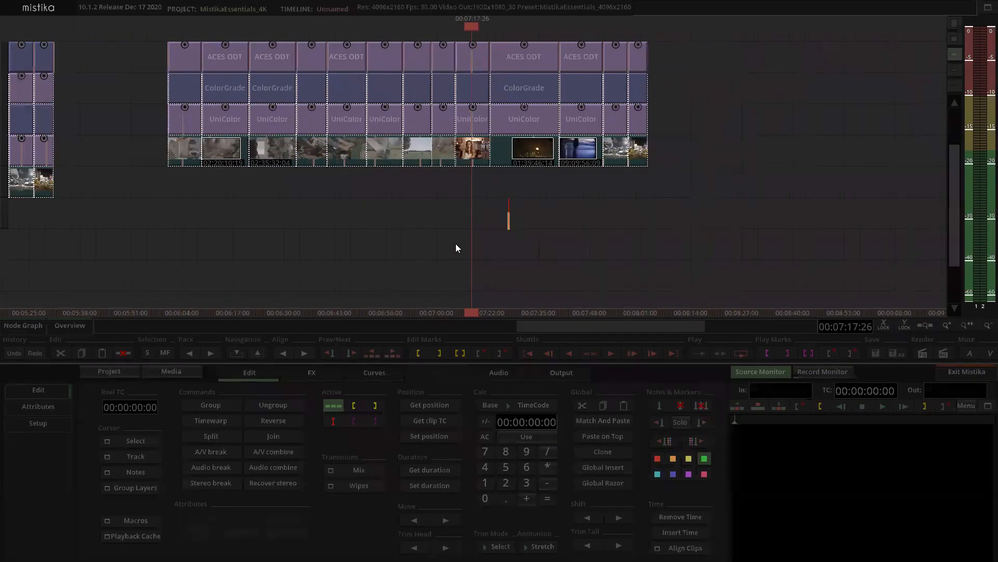
Place a copy of the green tractor source clip on an empty track below the third sequence.
scroll(598, 237, "up", 4)
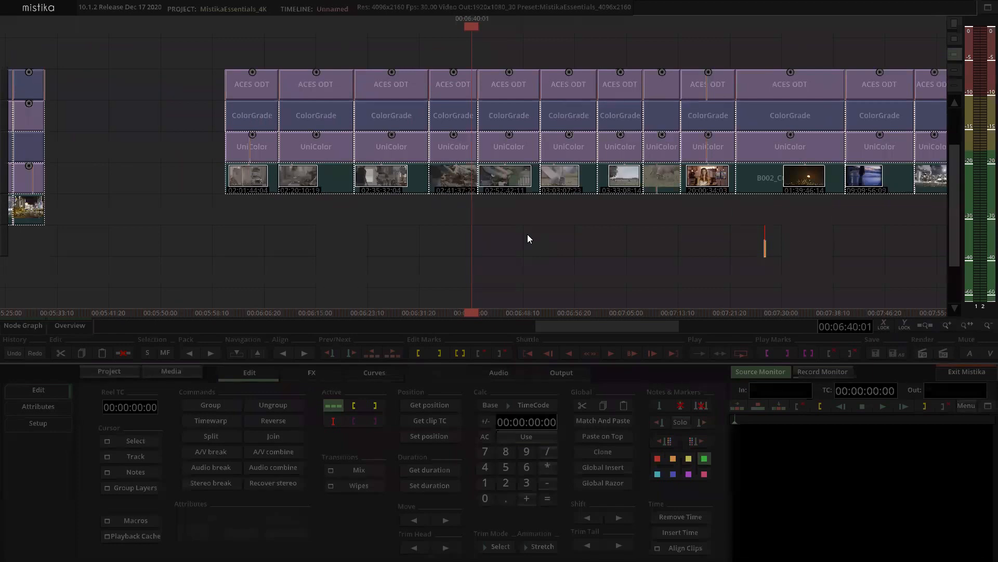
left_click(517, 182)
left_click_drag(516, 183, 533, 270)
left_click_drag(570, 253, 564, 161)
Examine the Color Space options in the copied tractor clip's ARRI parameters, and return to the timeline.
double_click(491, 175)
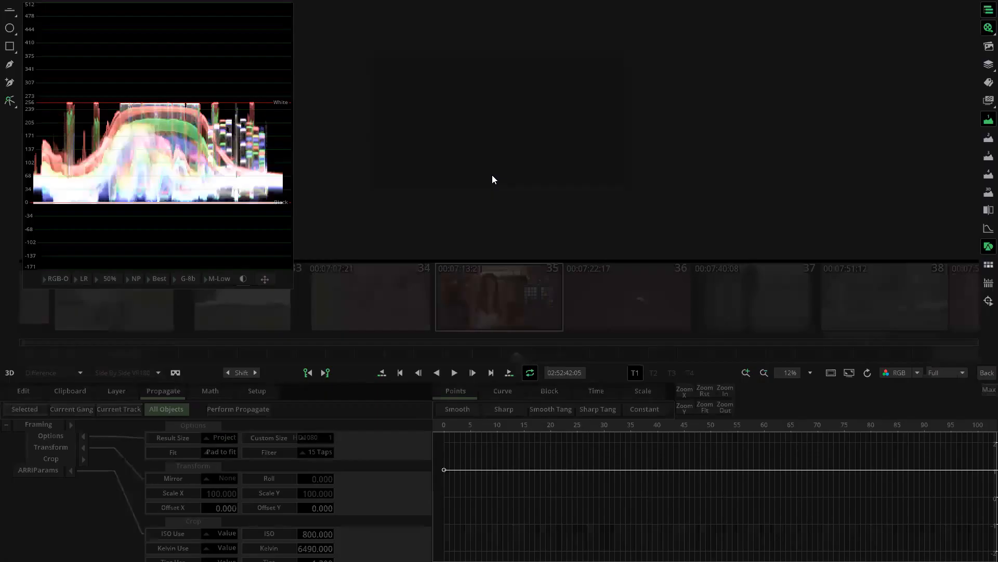
left_click_drag(289, 515, 290, 461)
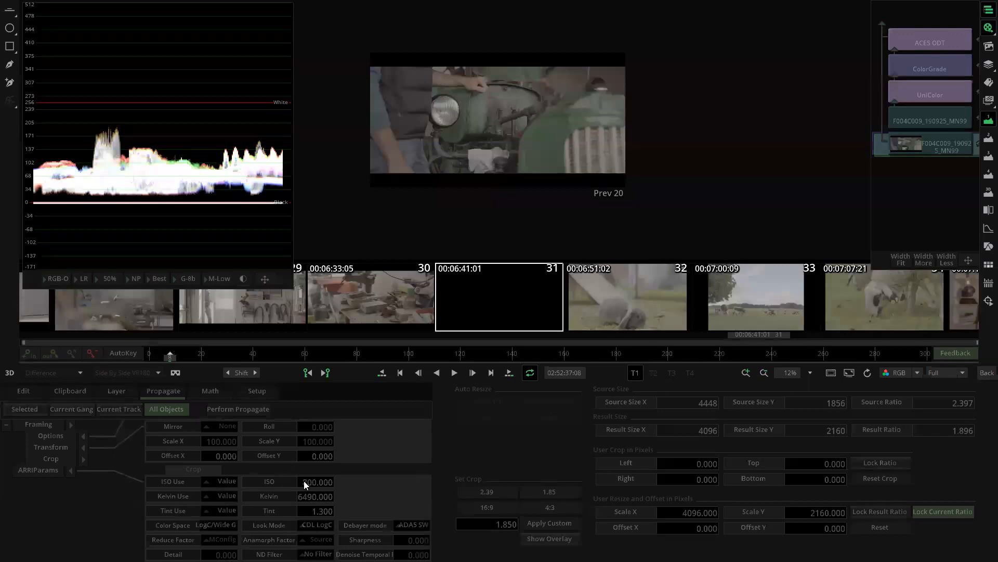
left_click(223, 526)
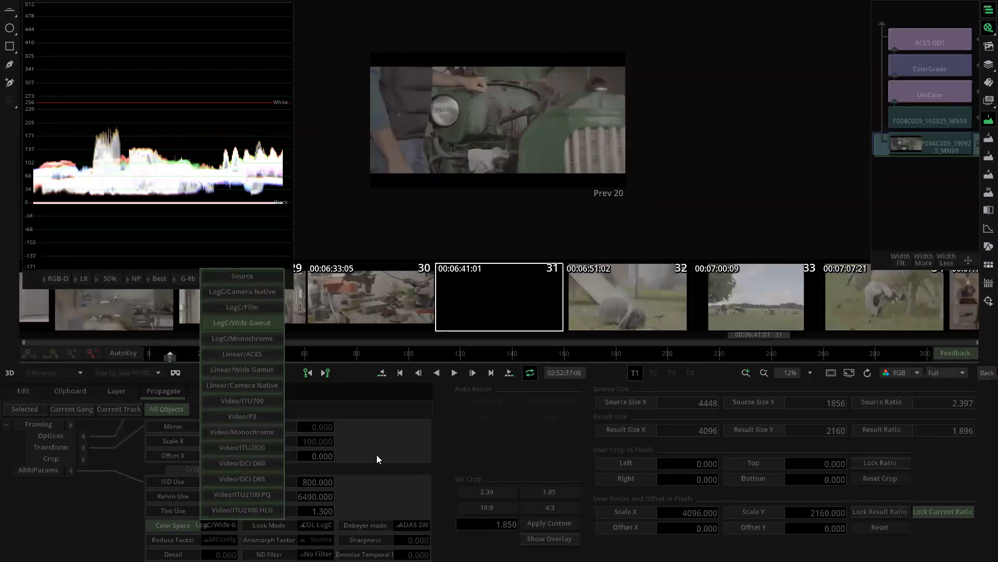
left_click(398, 433)
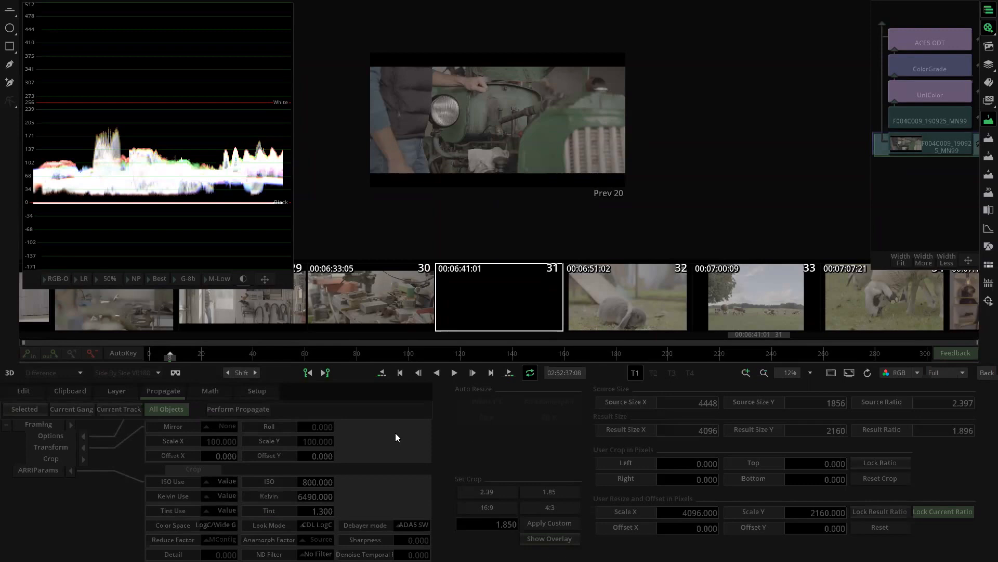
left_click(985, 373)
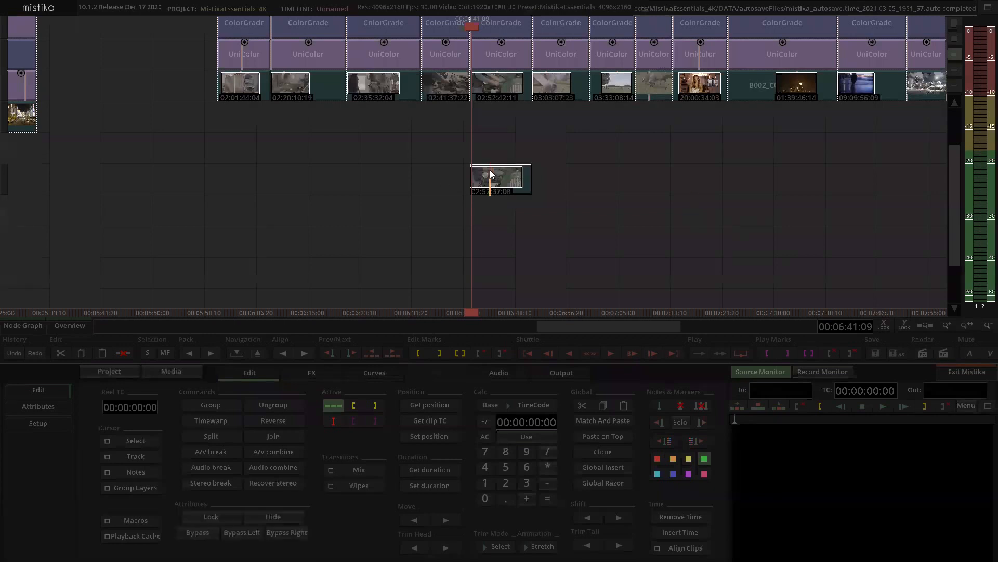
Delete the tractor clip copy below the third sequence.
key("Delete")
left_click(517, 174)
left_click_drag(515, 139, 481, 232)
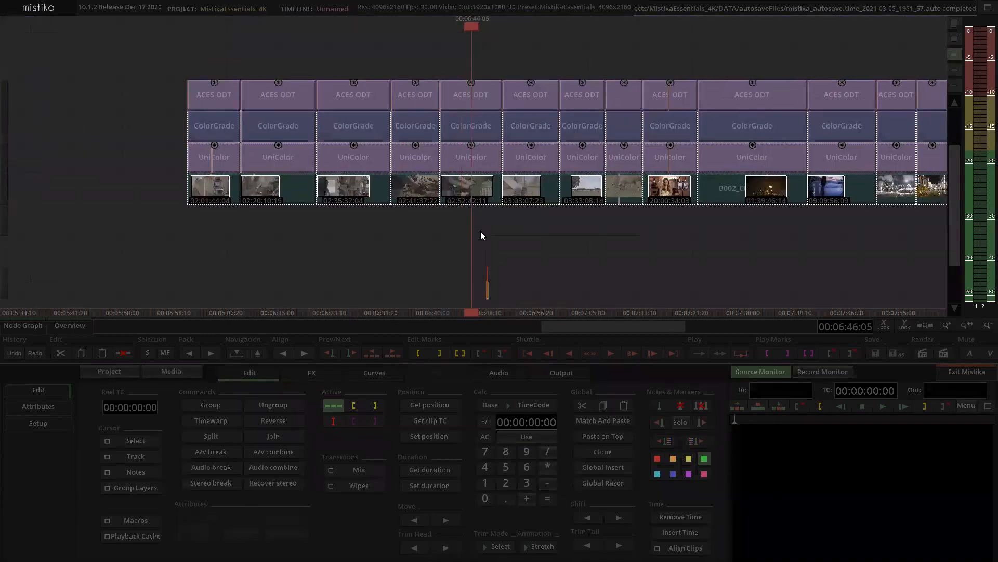
Bypass the tractor shot's ACES ODT, ColorGrade and UniColor effects together, and re-enable them.
scroll(480, 235, "up", 2)
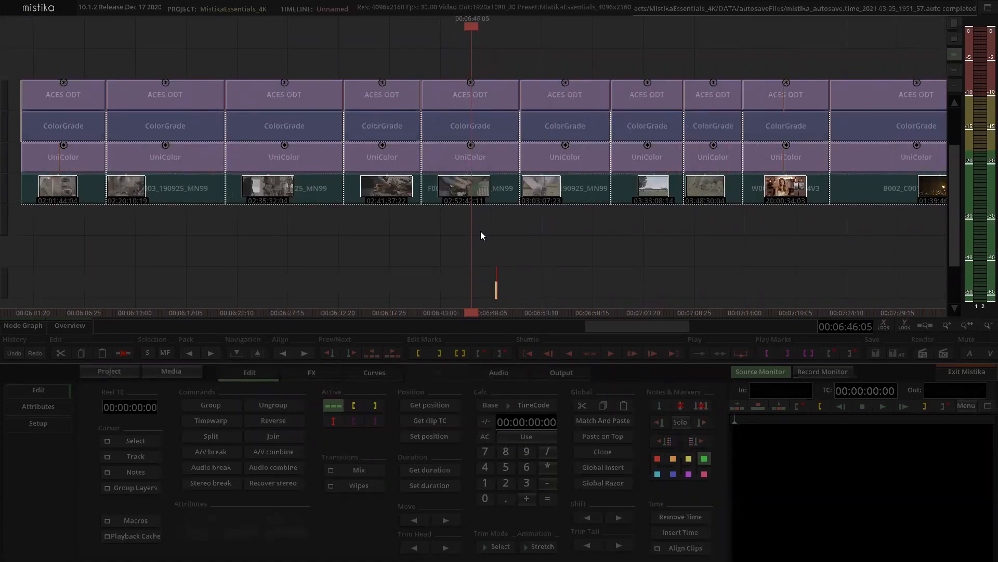
left_click_drag(476, 59, 485, 160)
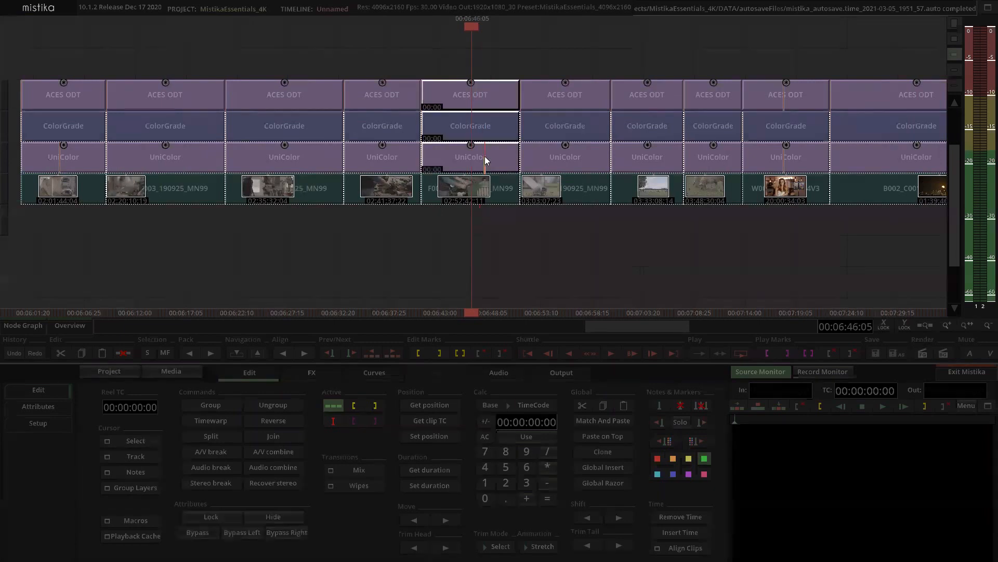
key("b")
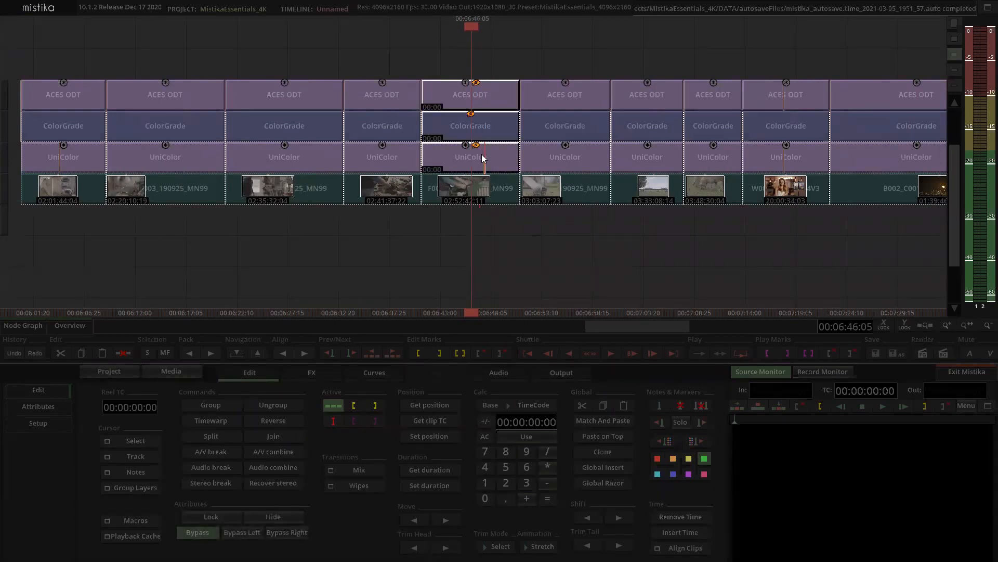
key("b")
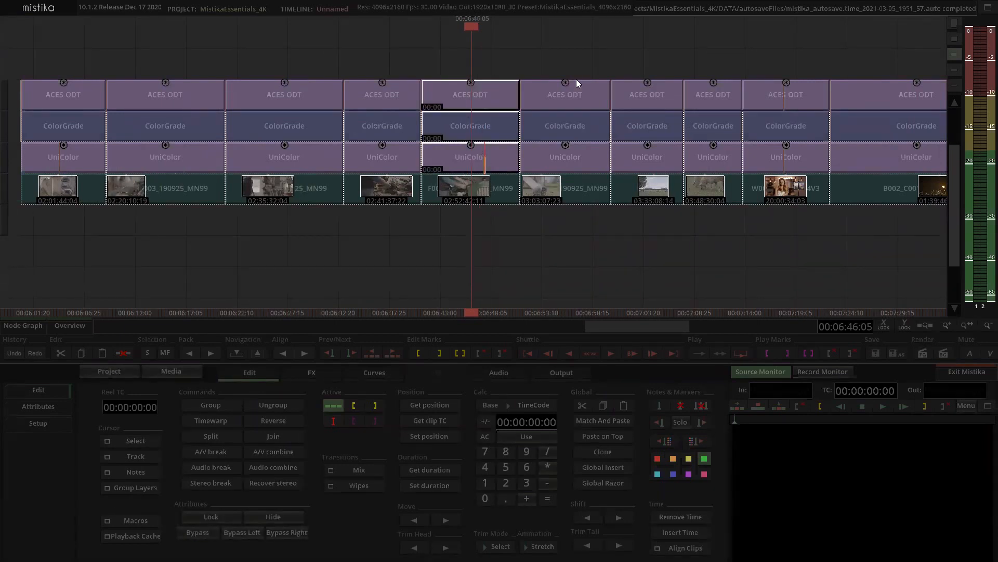
Show the Record Monitor and compare the tractor shot with its three effects bypassed and active, leaving them enabled.
left_click(832, 371)
left_click(498, 57)
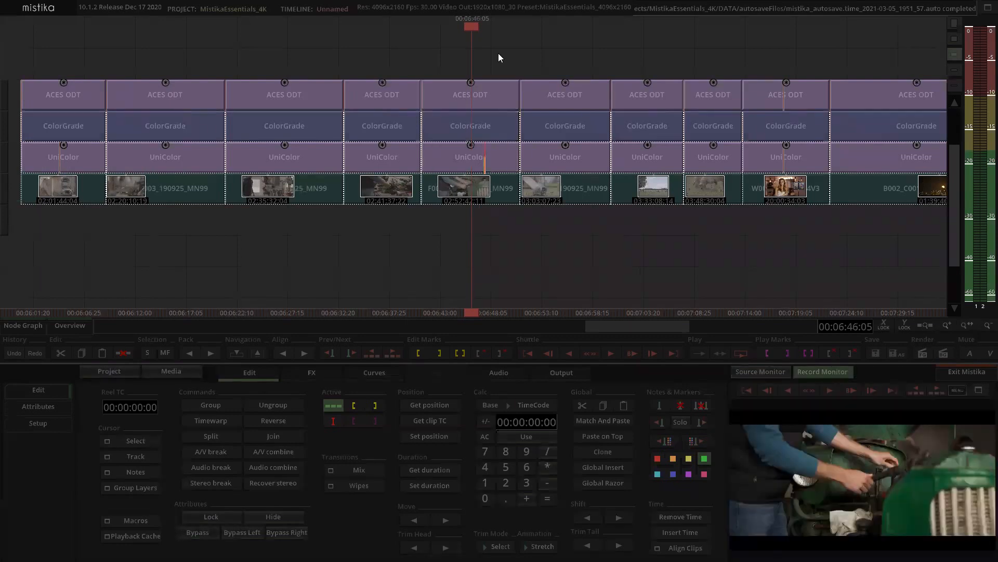
left_click(485, 160)
key("b")
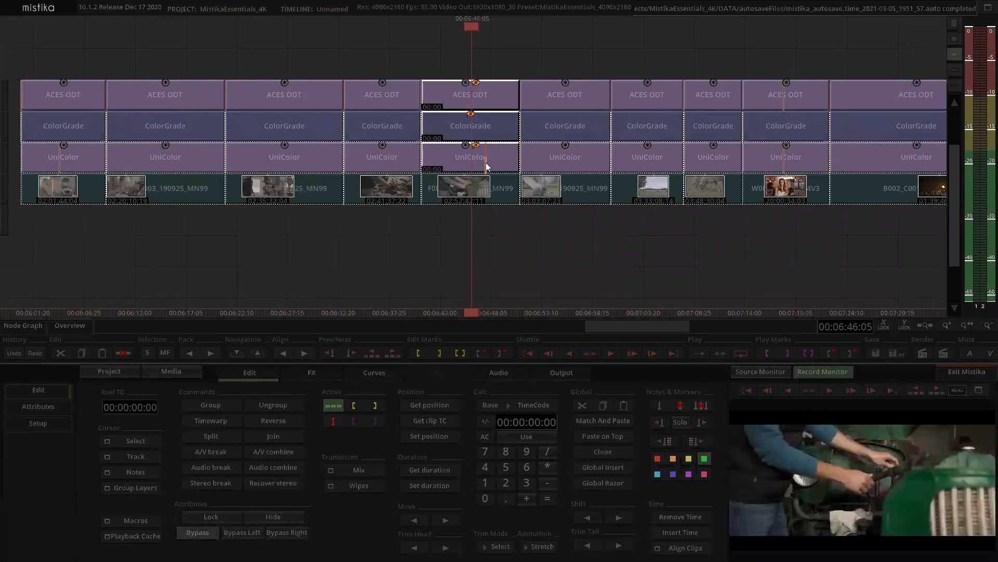
key("b")
key("b")
key("b")
key("b")
key("b")
key("b")
key("b")
key("b")
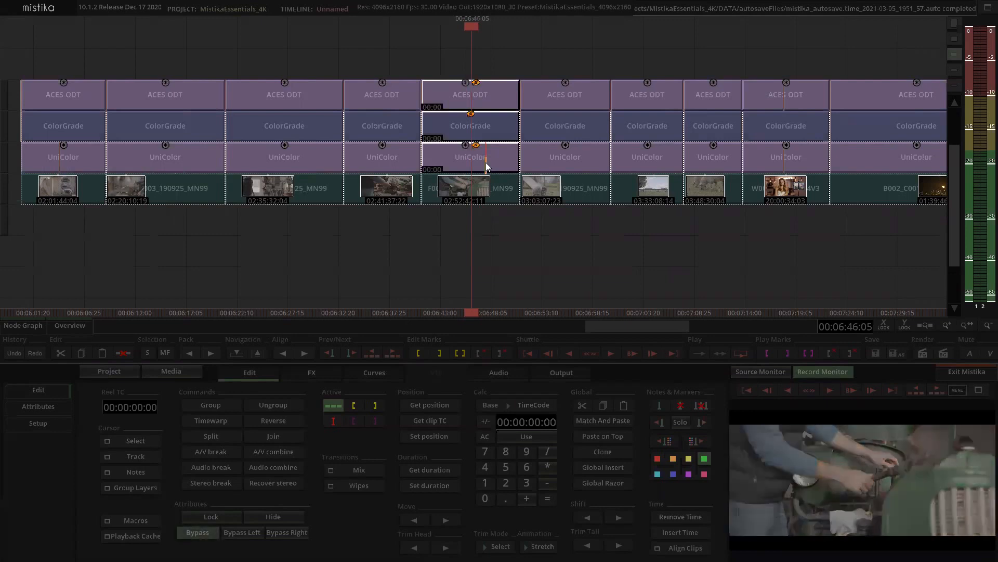
key("b")
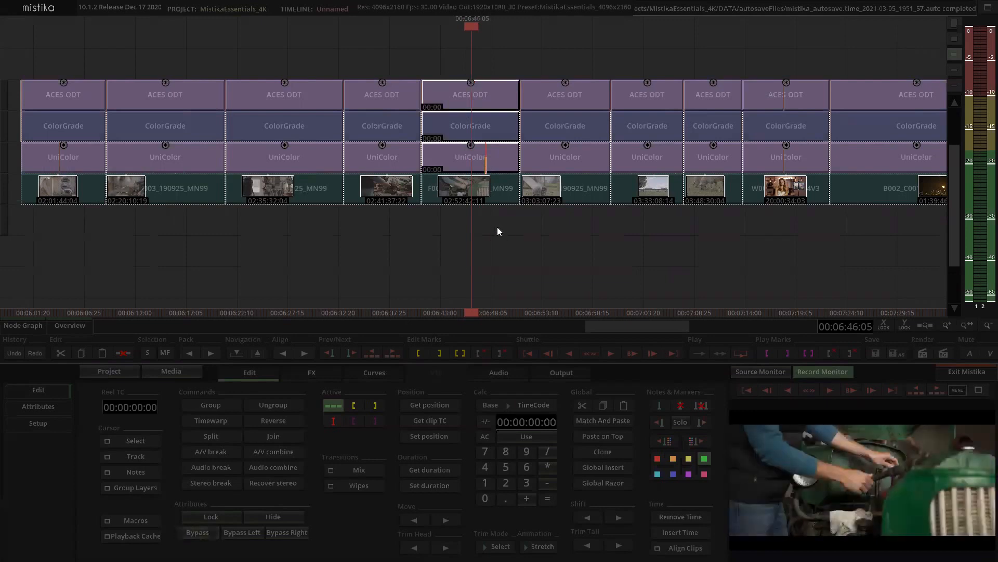
left_click(494, 258)
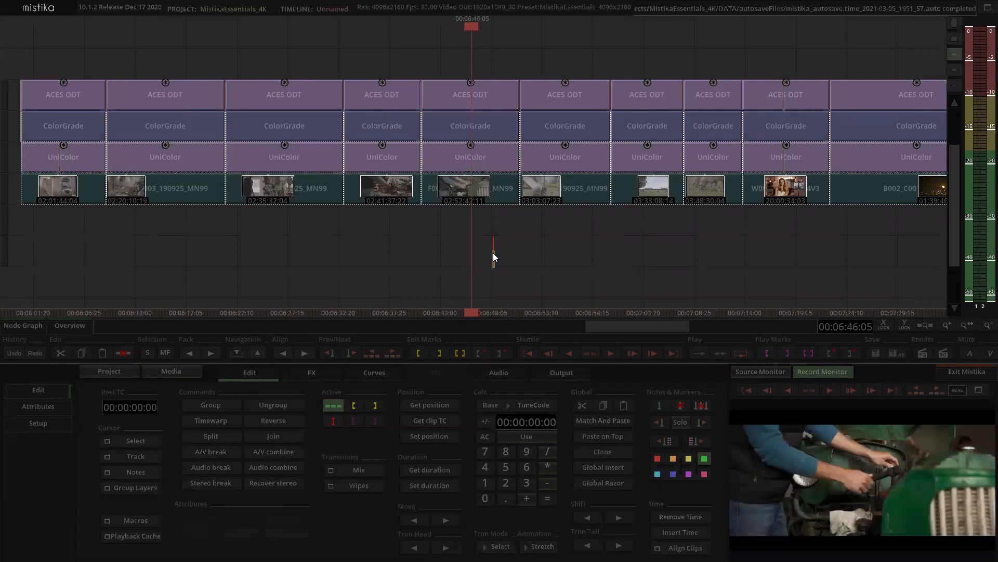
Switch the tractor shot's ColorGrade wheels to offset mode and lower the Gain Offset to about -4.5 on all channels.
left_click(485, 99)
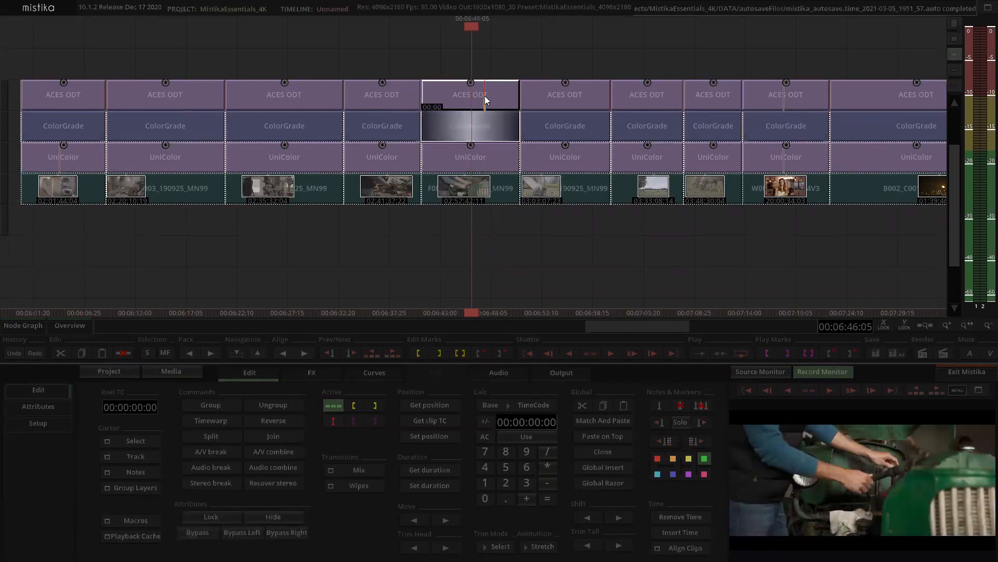
double_click(485, 100)
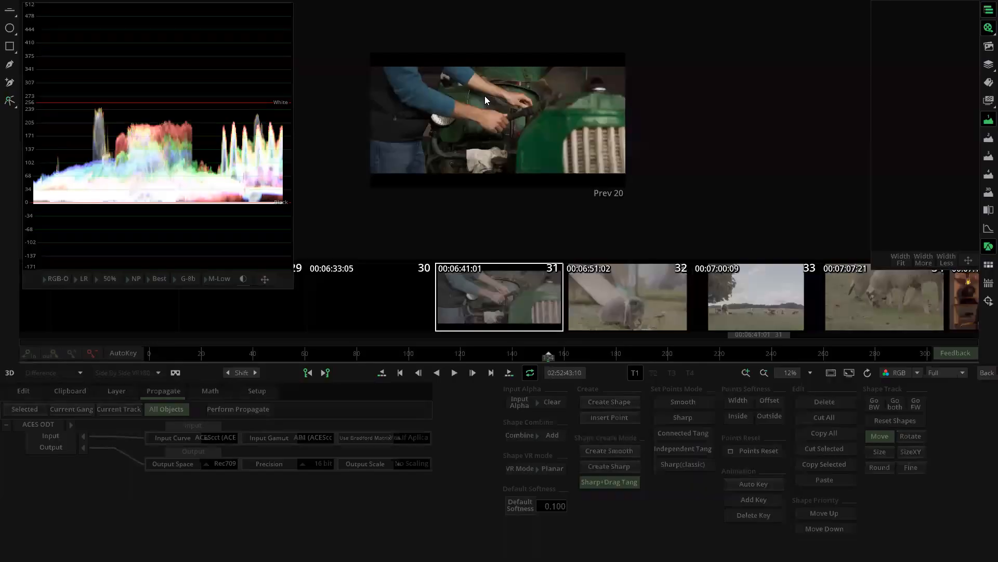
left_click(924, 45)
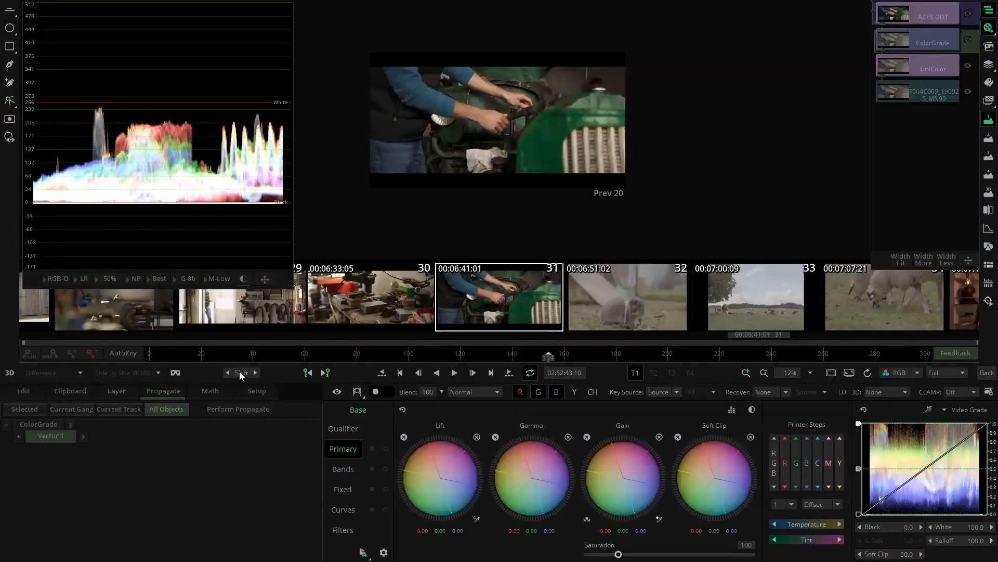
scroll(126, 144, "up", 2)
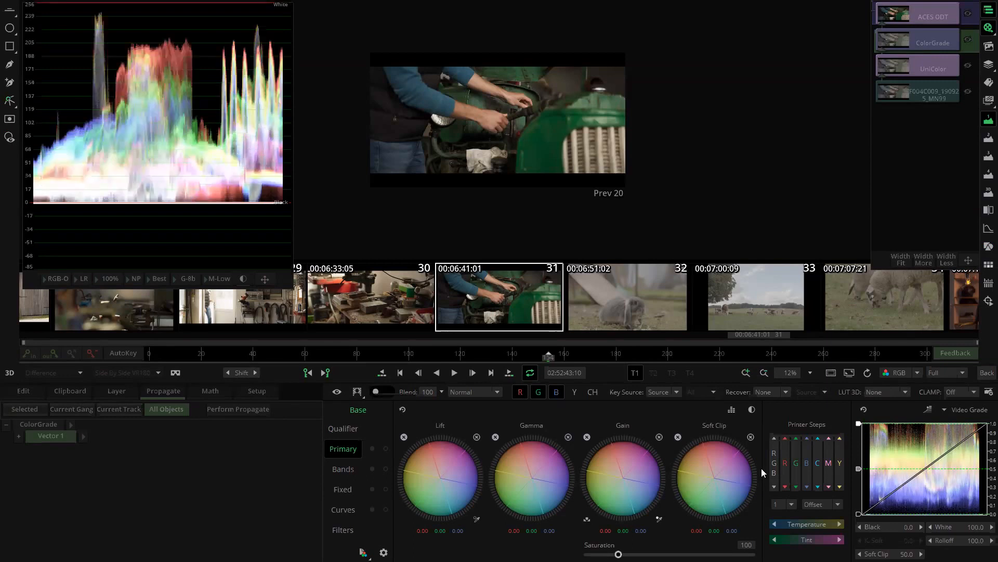
left_click(732, 409)
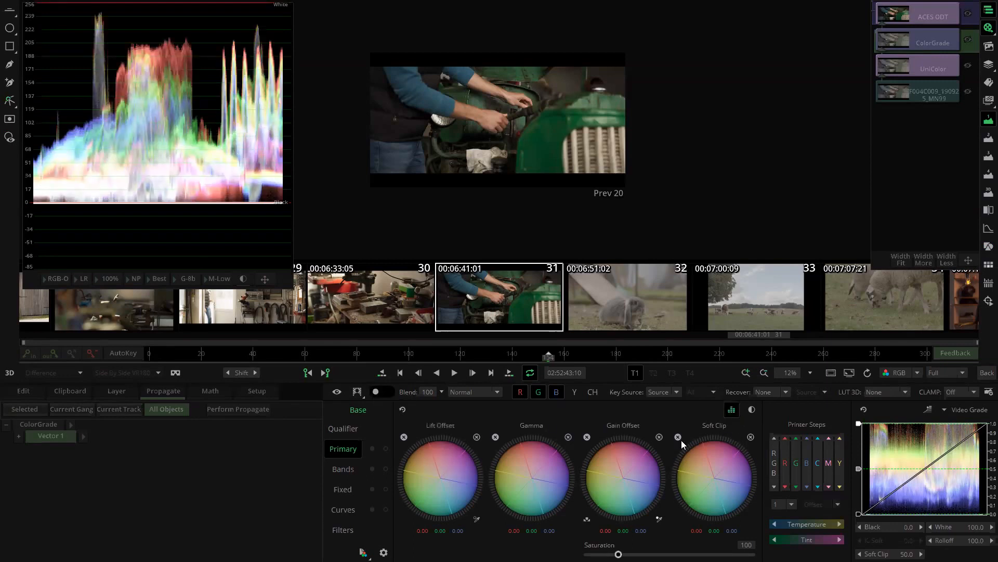
left_click_drag(651, 463, 618, 461)
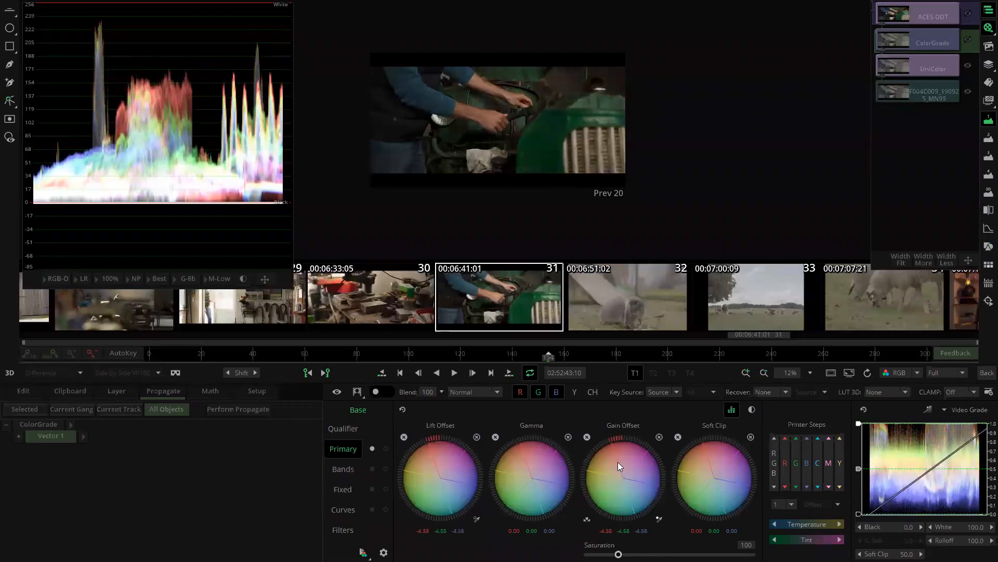
left_click(109, 486)
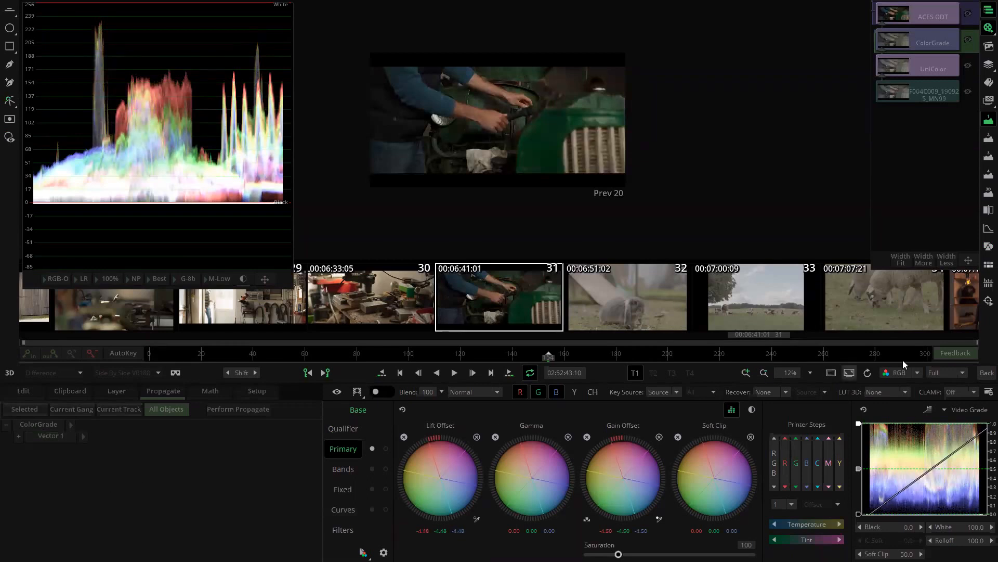
left_click(986, 373)
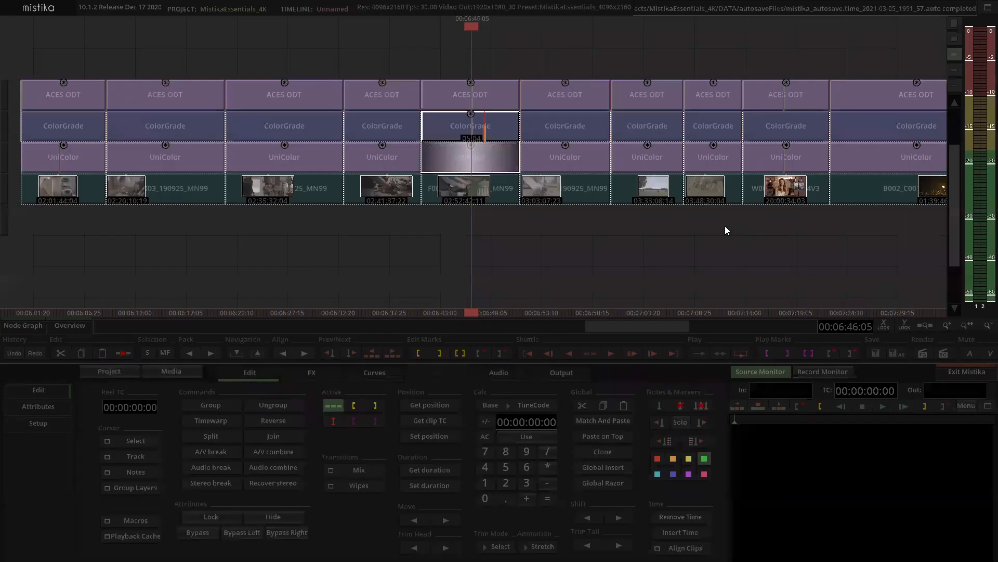
Move the second and third sequences closer to the first one, aligning their top tracks with it.
scroll(703, 223, "down", 4)
left_click(614, 249)
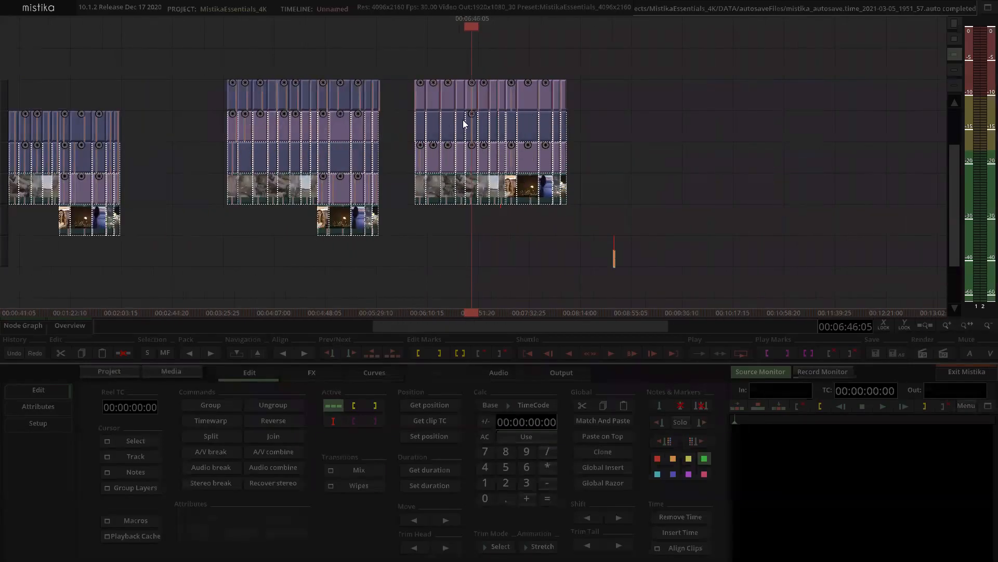
scroll(410, 104, "down", 1)
scroll(410, 103, "down", 1)
mouse_move(350, 48)
left_mouse_down()
mouse_move(429, 254)
mouse_move(413, 241)
mouse_move(433, 258)
left_mouse_up()
left_click_drag(352, 90, 324, 121)
left_click_drag(428, 62, 589, 255)
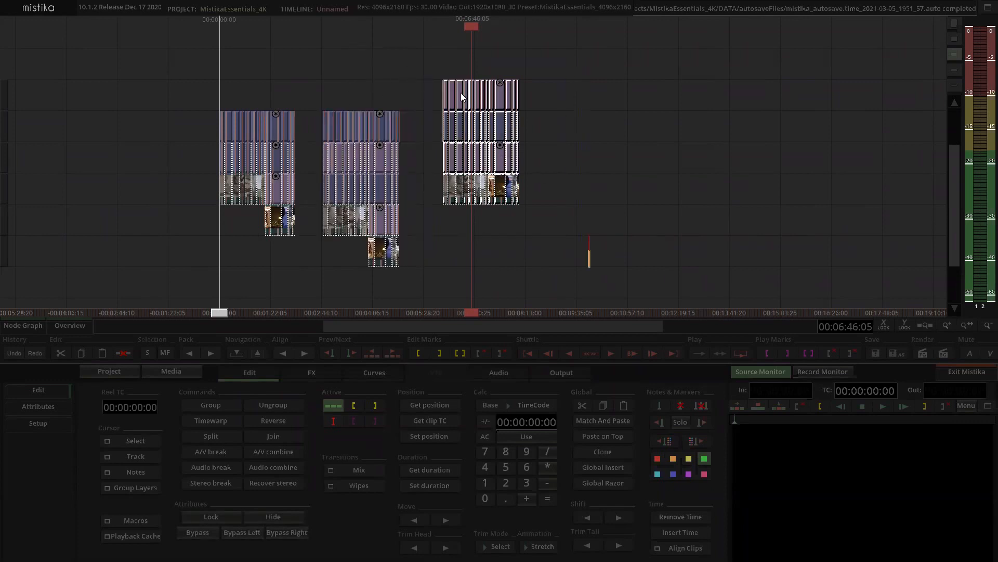
left_click_drag(457, 94, 439, 125)
Show the Record Monitor and view the night skyline shot of the first sequence.
left_click_drag(288, 75, 510, 87)
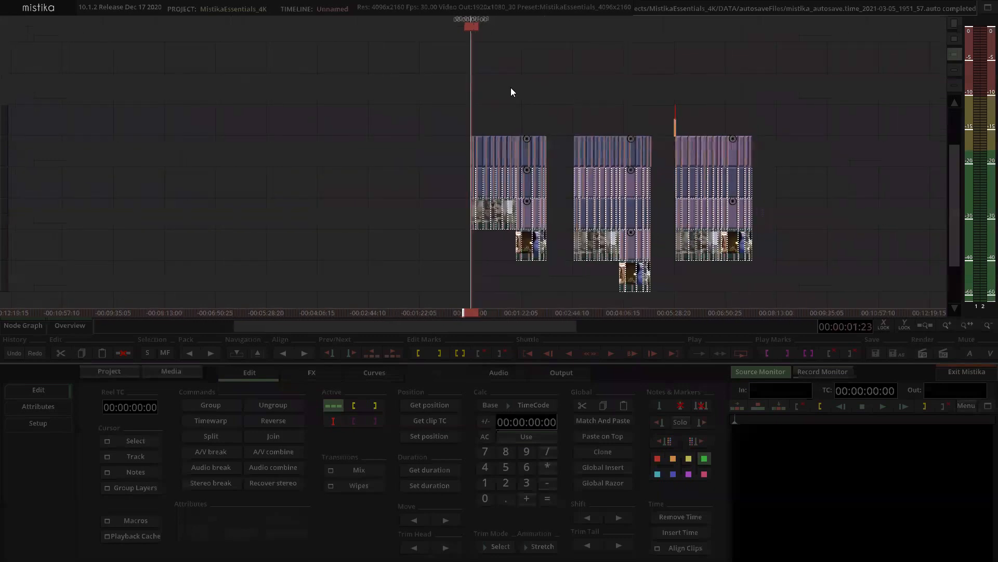
left_click(827, 372)
left_click_drag(447, 89, 521, 72)
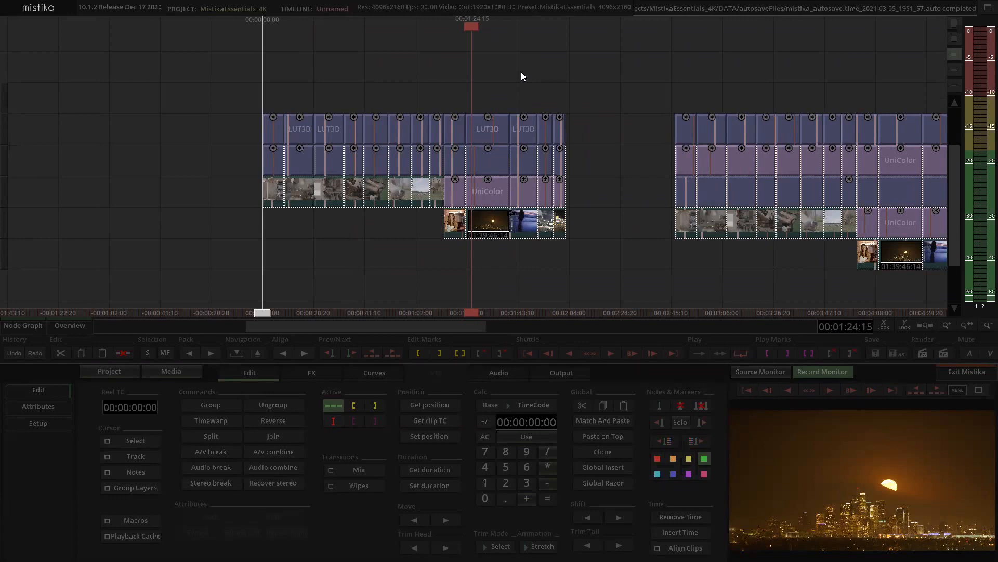
In the final ColorGrade of the second sequence's cow field shot, lower the Gain Offset to about -9.1 and raise the Soft Clip to about 30.5.
scroll(523, 84, "down", 5)
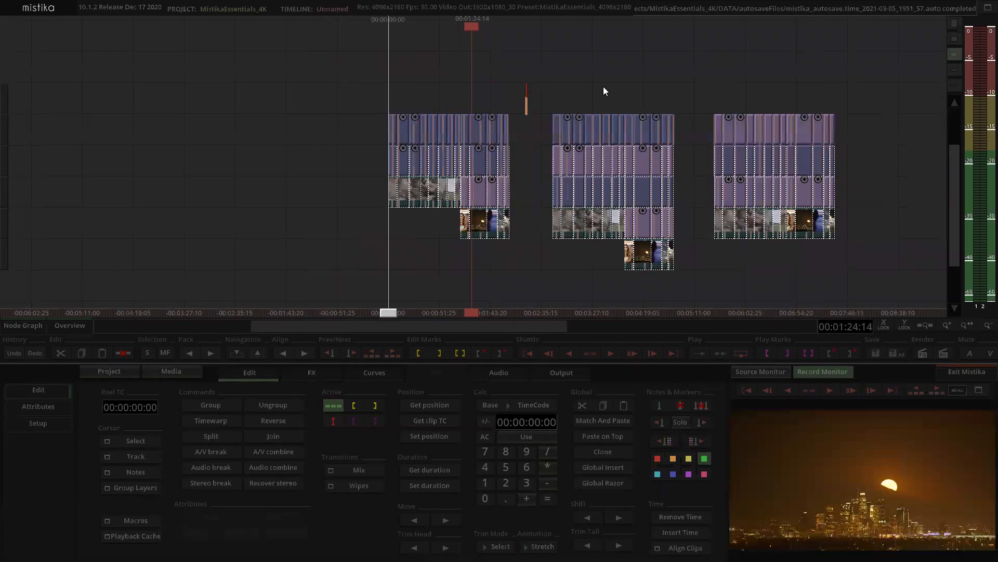
left_click_drag(544, 63, 498, 64)
scroll(496, 69, "up", 2)
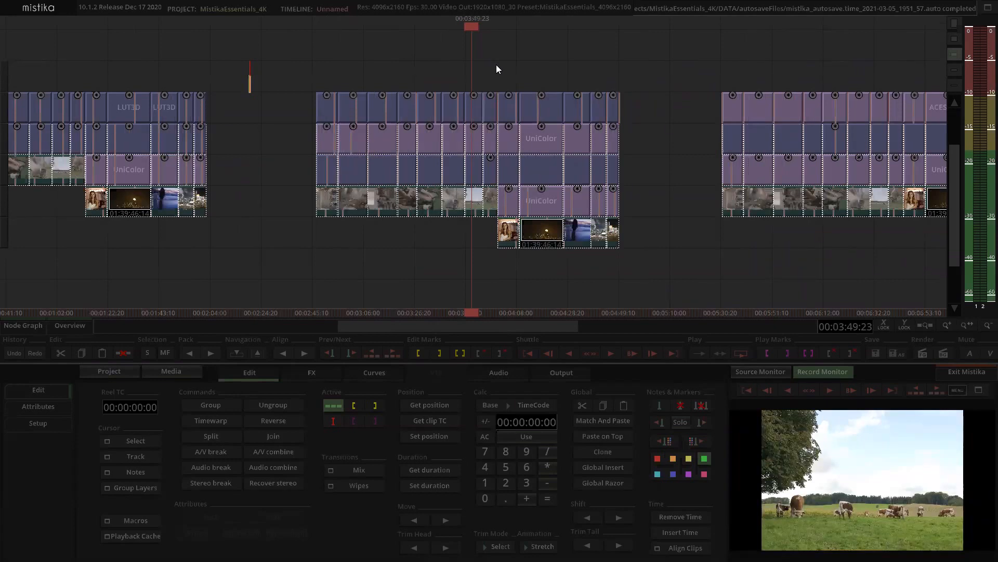
scroll(496, 64, "up", 2)
scroll(496, 65, "down", 1)
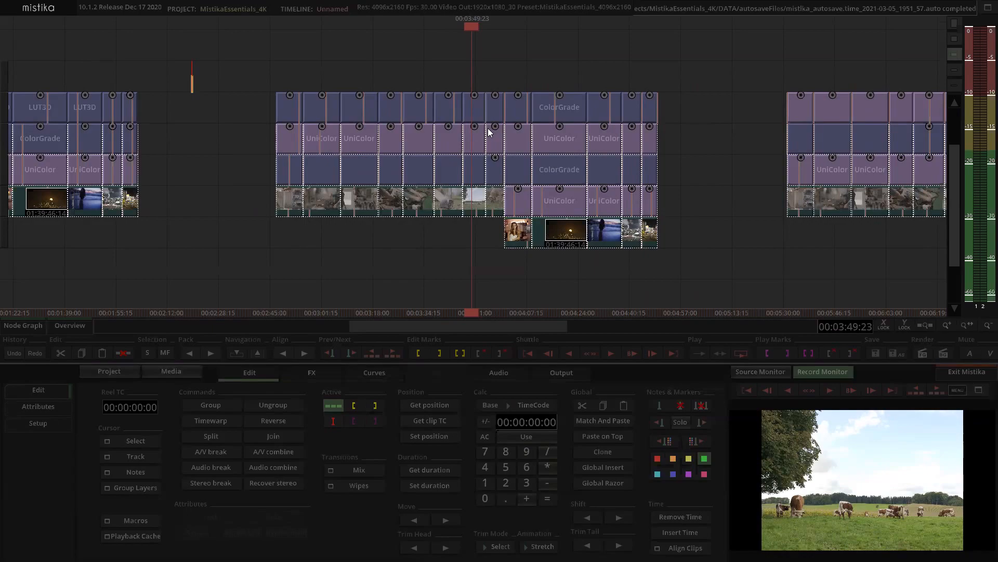
scroll(488, 128, "up", 5)
double_click(489, 113)
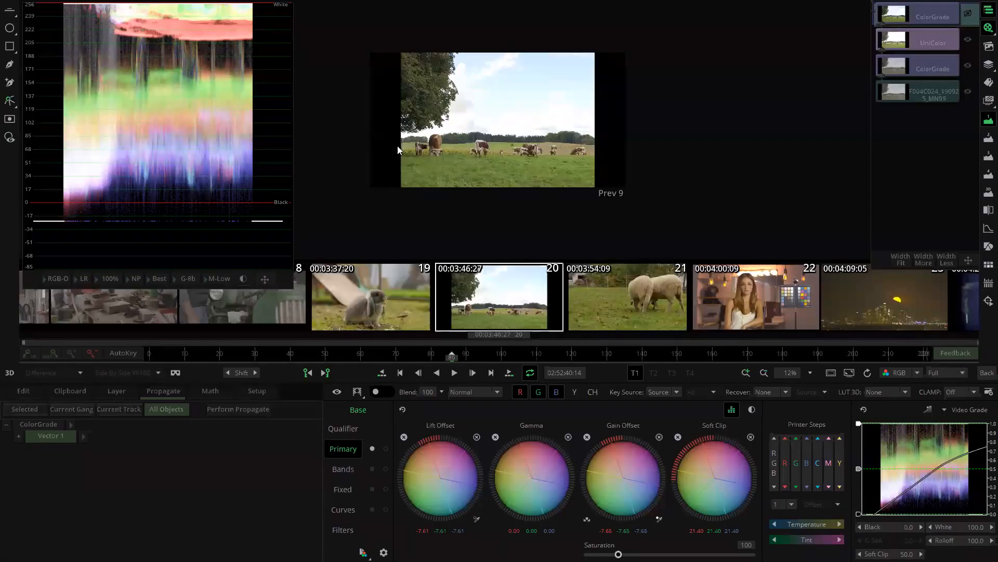
scroll(221, 166, "down", 1)
left_click_drag(721, 459, 623, 469)
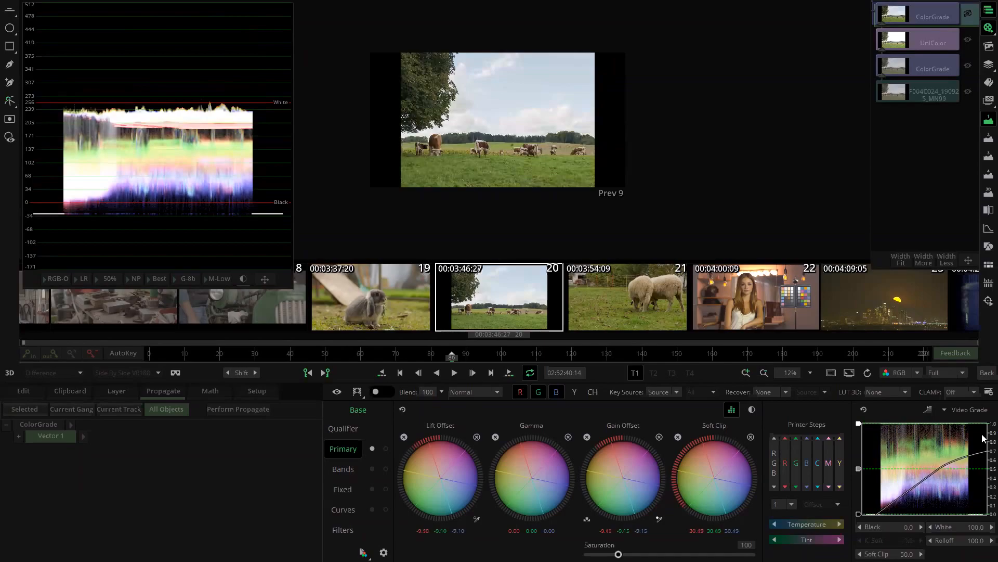
left_click(987, 373)
Open the ColorGrade of the third sequence's first shot for grading while viewing its ACES ODT output.
scroll(726, 268, "down", 5)
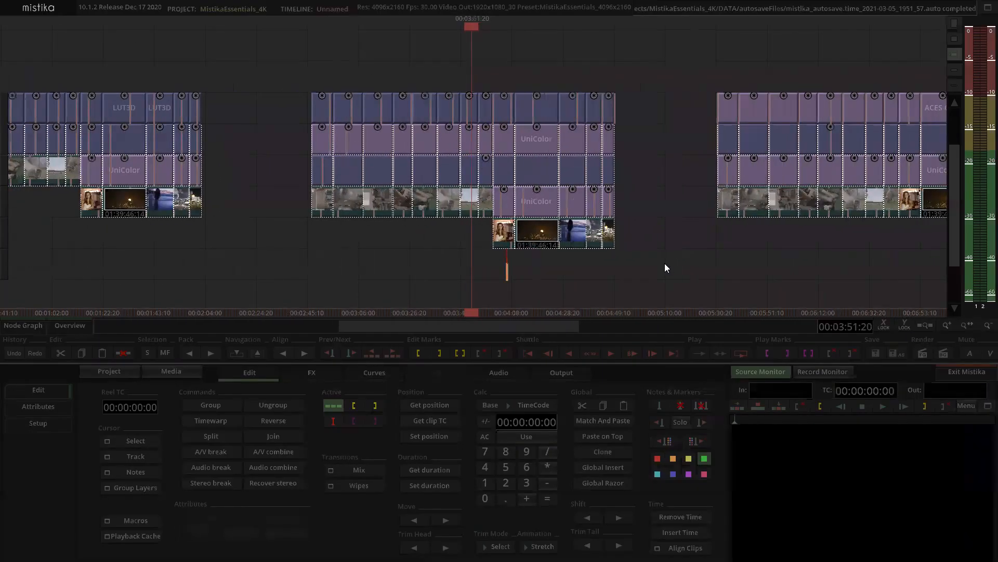
scroll(618, 261, "down", 1)
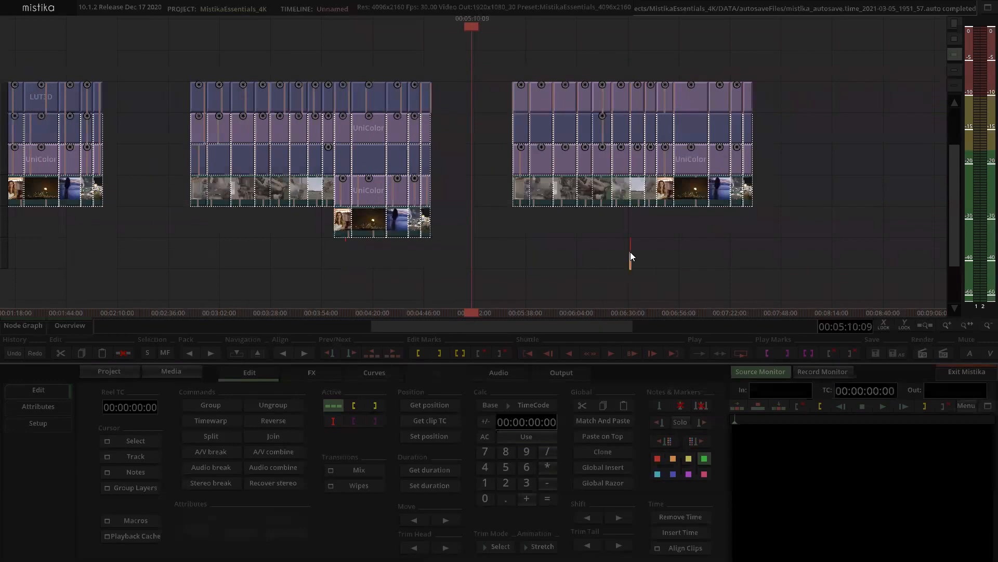
scroll(630, 257, "up", 3)
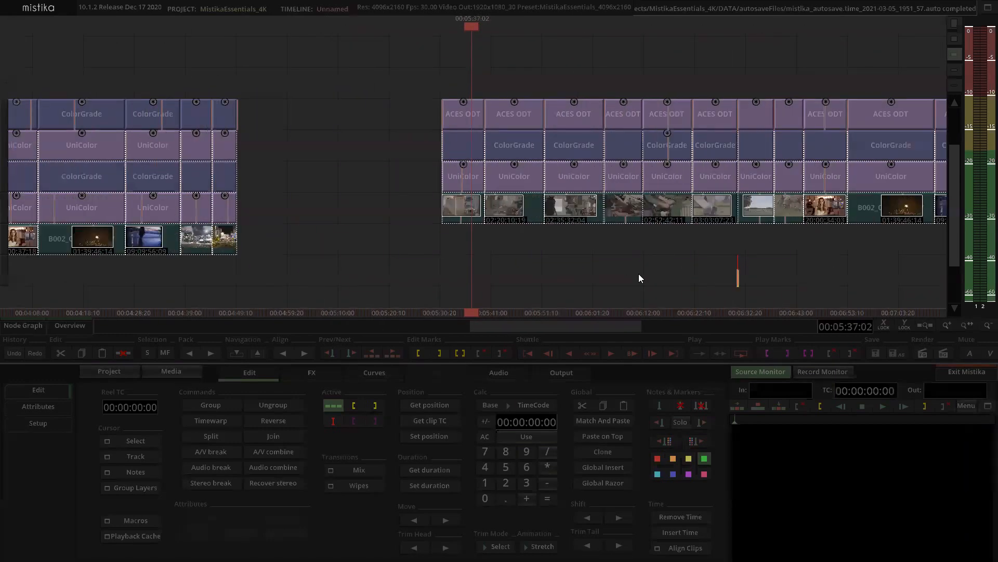
scroll(639, 274, "down", 1)
scroll(639, 274, "up", 1)
scroll(479, 213, "up", 2)
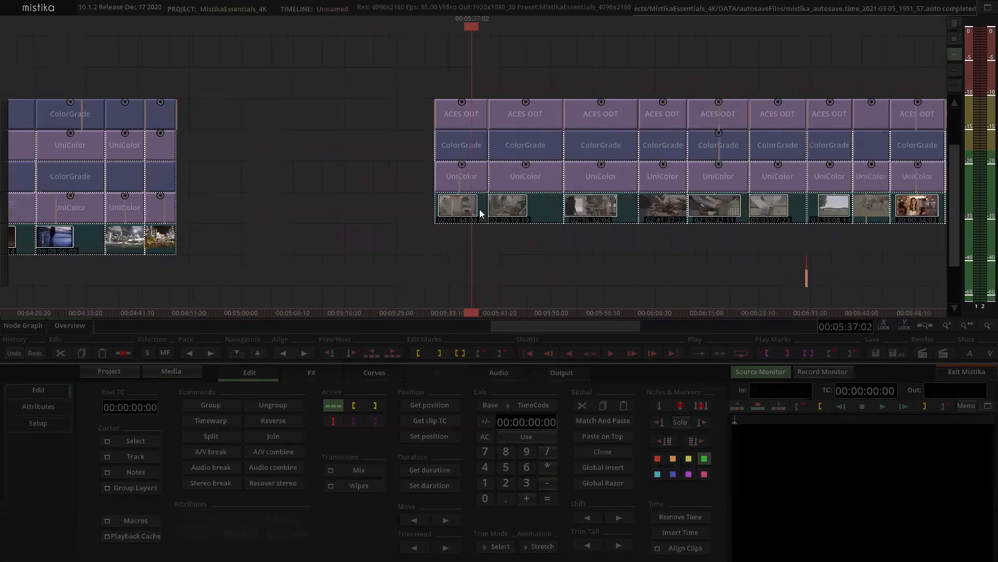
left_click(475, 143)
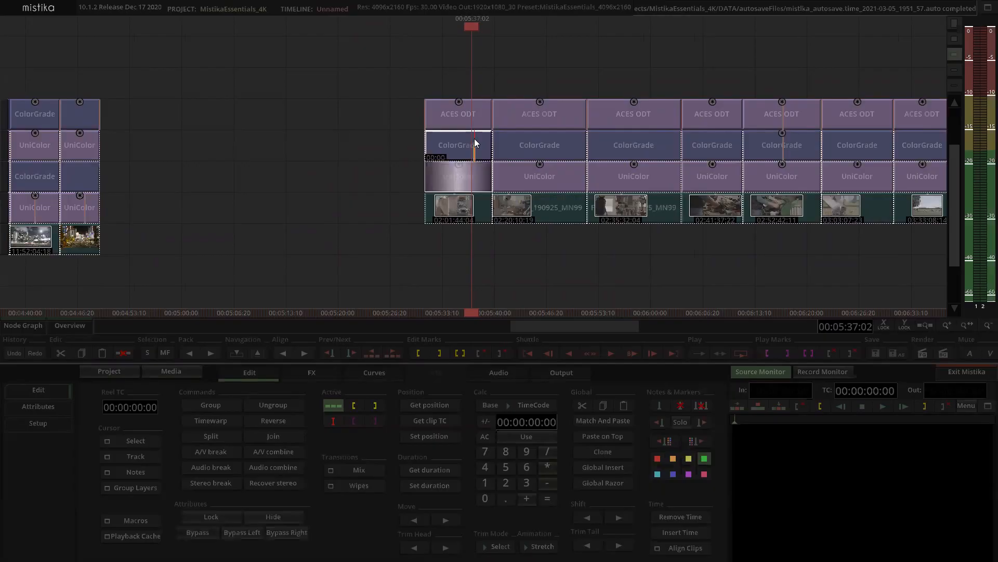
double_click(475, 143)
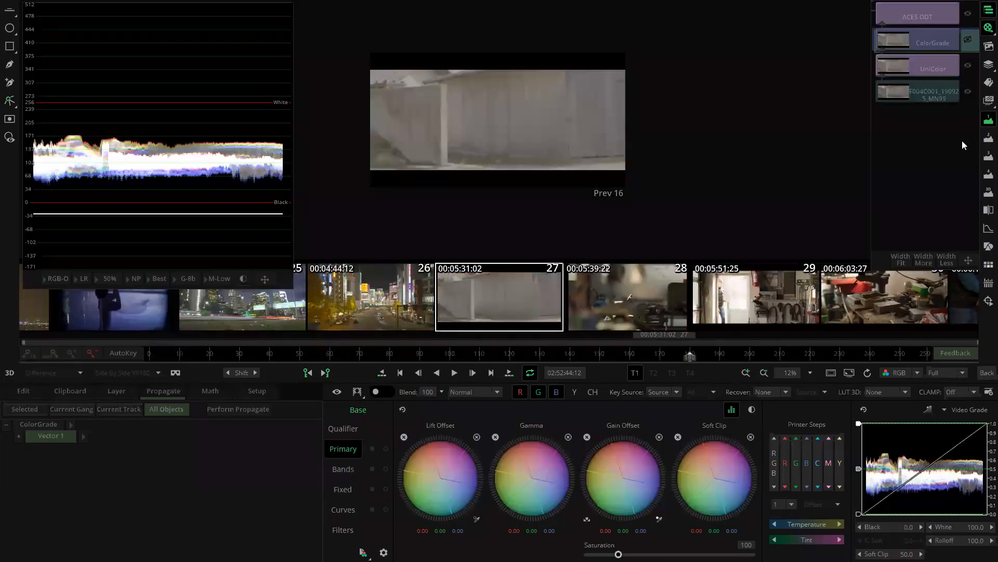
left_click(911, 19)
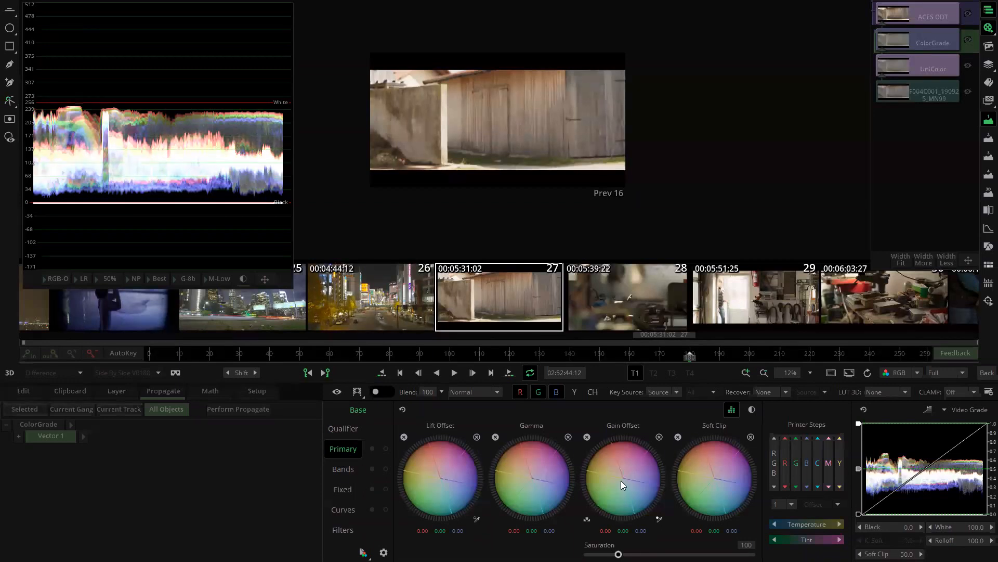
Set the shot's Gain Offset to about -4.5 red, -4 green and -1.9 blue, check the off-road vehicle frame, and return to the timeline.
mouse_move(625, 478)
left_mouse_down()
mouse_move(641, 486)
mouse_move(617, 481)
left_mouse_up()
left_click_drag(271, 356, 498, 371)
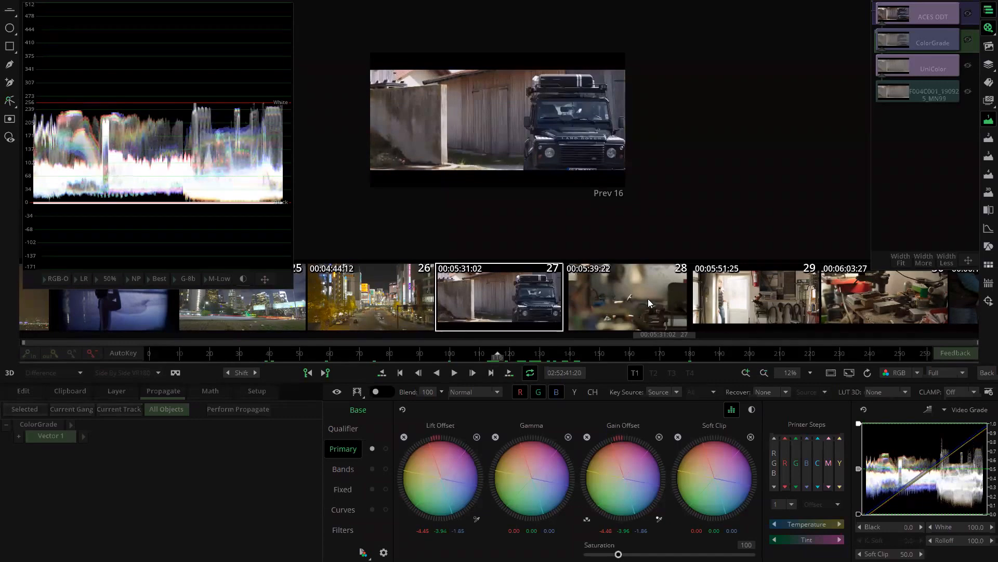
left_click(984, 374)
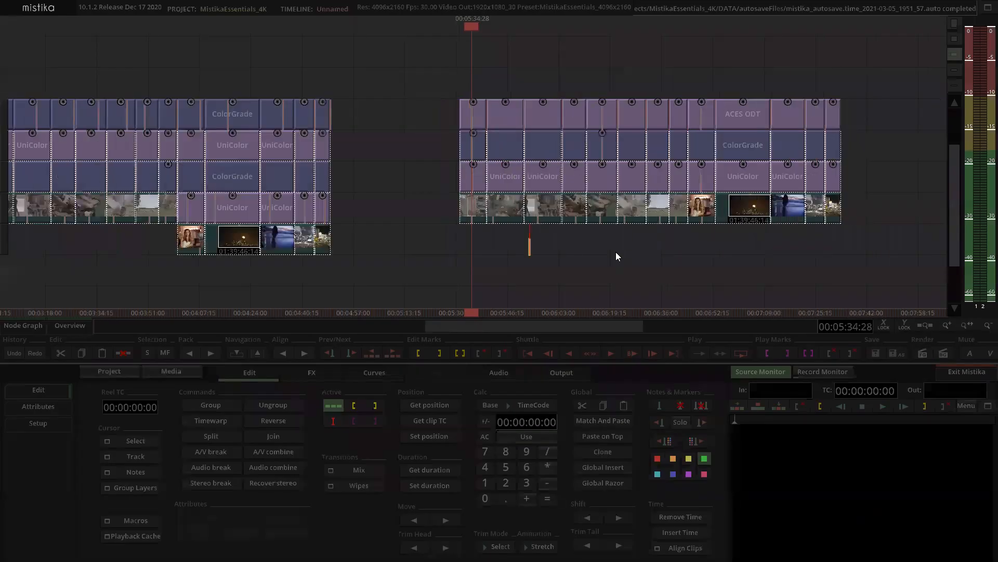
left_click_drag(567, 221, 521, 225)
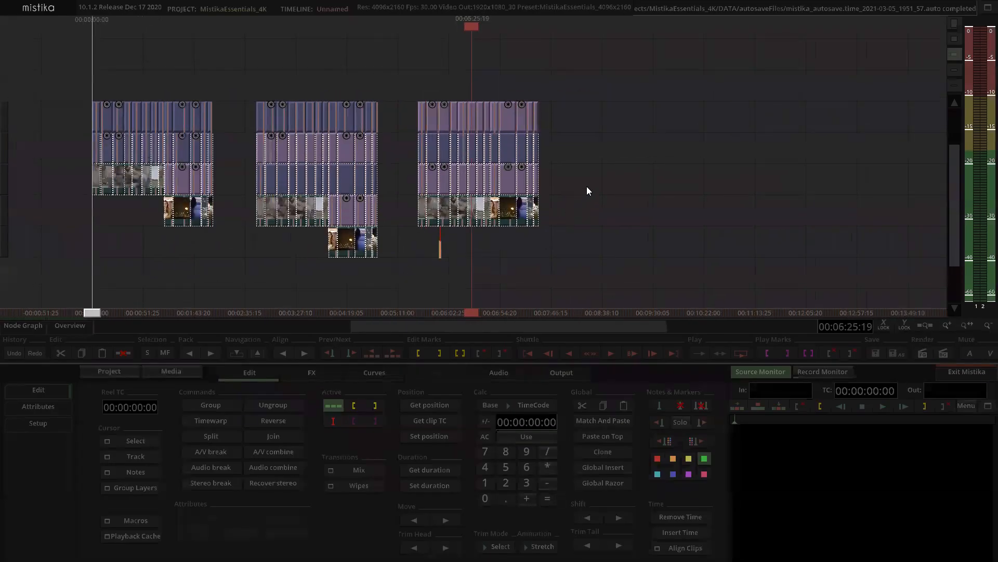
left_click_drag(587, 185, 538, 204)
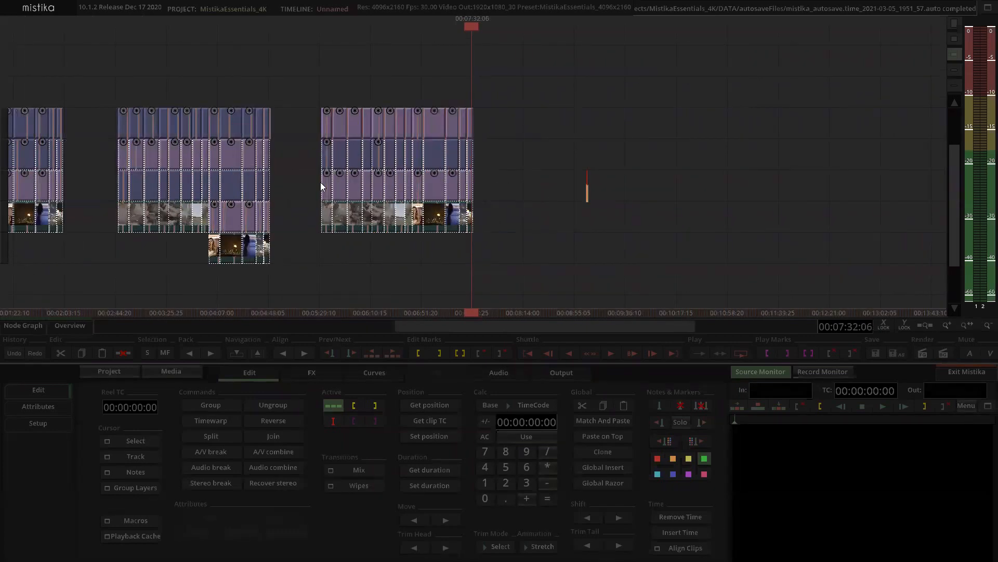
mouse_move(313, 176)
left_mouse_down()
mouse_move(306, 185)
mouse_move(375, 211)
mouse_move(475, 222)
left_mouse_up()
left_click(608, 244)
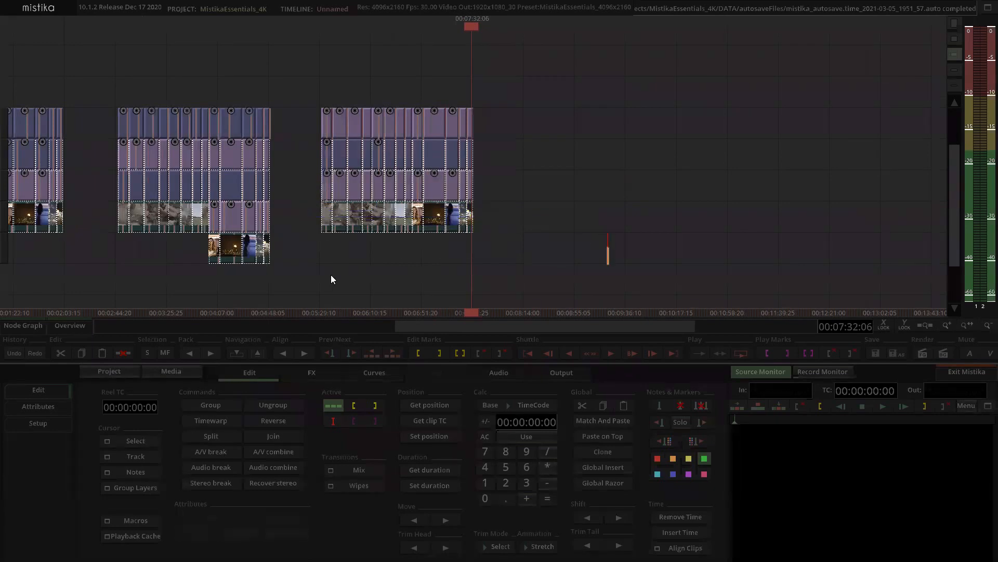
left_click_drag(307, 188, 319, 222)
left_click(308, 217)
mouse_move(313, 212)
left_mouse_down()
mouse_move(486, 224)
mouse_move(479, 219)
left_mouse_up()
left_click(526, 213)
Clone the third sequence's media clips with their UniColor effects into the empty area after it as a fourth sequence.
left_click_drag(314, 177, 552, 222)
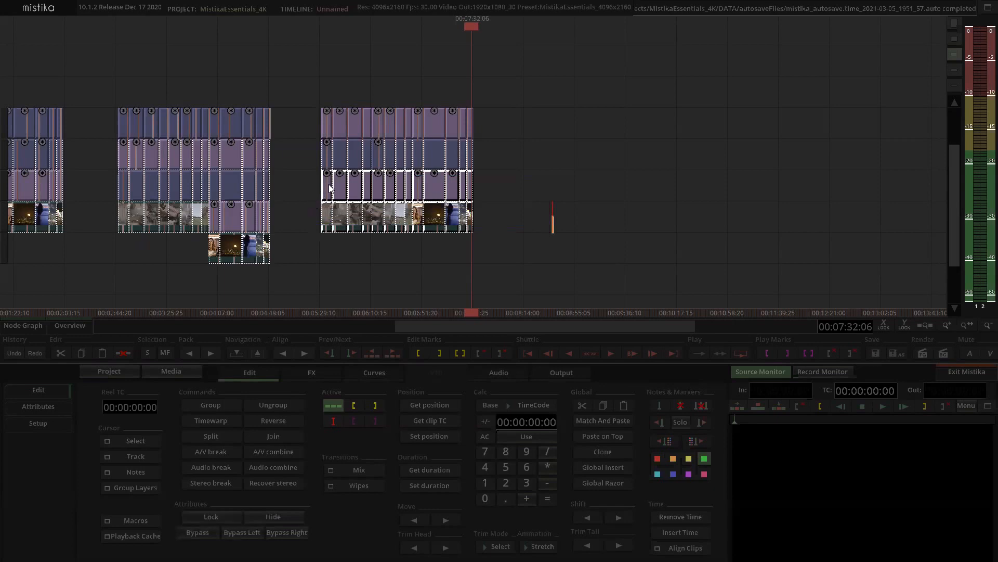
mouse_move(329, 185)
left_mouse_down()
mouse_move(622, 265)
mouse_move(613, 191)
mouse_move(530, 178)
left_mouse_up()
left_click(541, 158)
left_click_drag(690, 113, 615, 120)
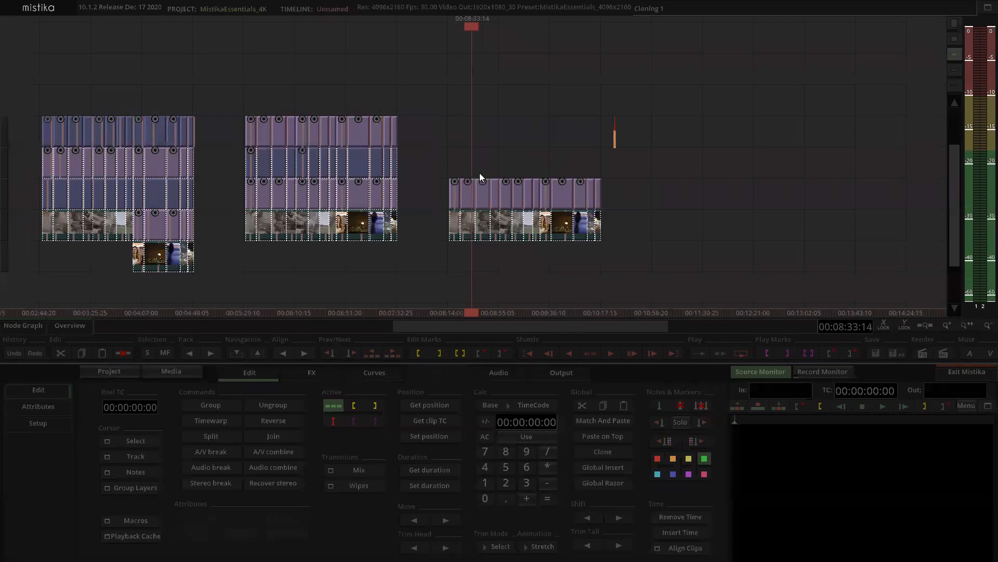
Replace the fourth sequence's UniColor effects with ACES ODT effects on all its clips.
mouse_move(447, 173)
left_mouse_down()
mouse_move(622, 206)
mouse_move(614, 196)
left_mouse_up()
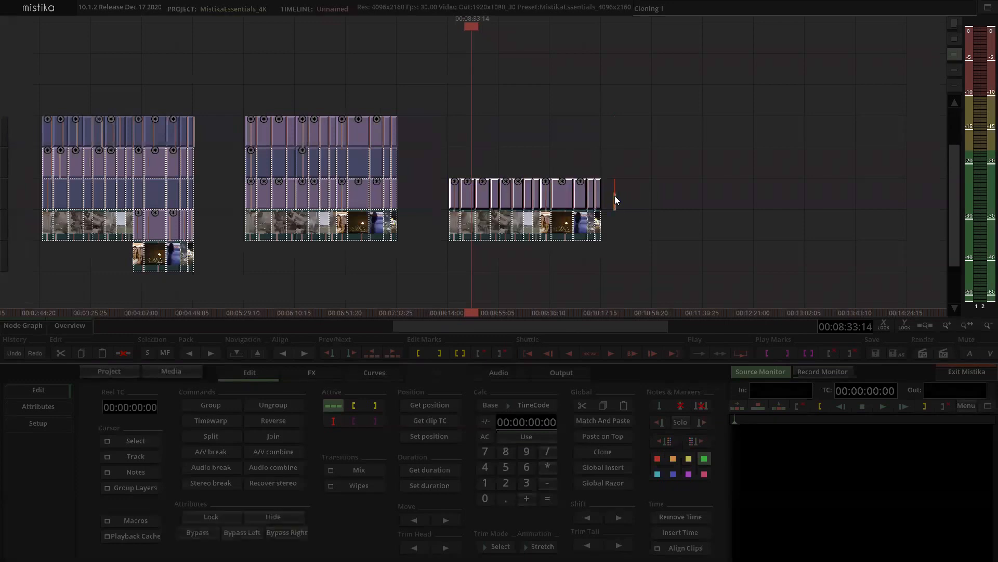
key("Delete")
left_click_drag(442, 198, 624, 228)
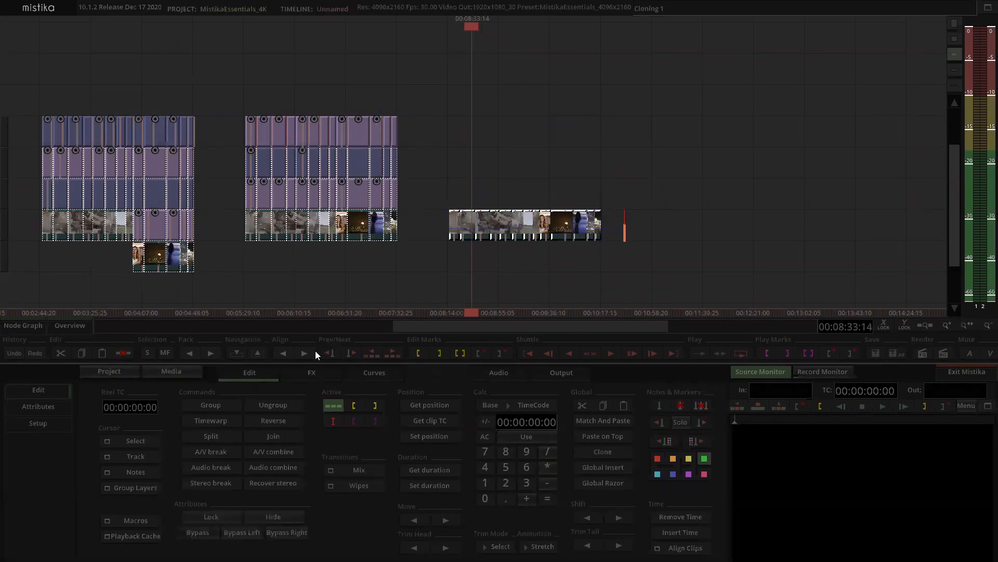
left_click(328, 370)
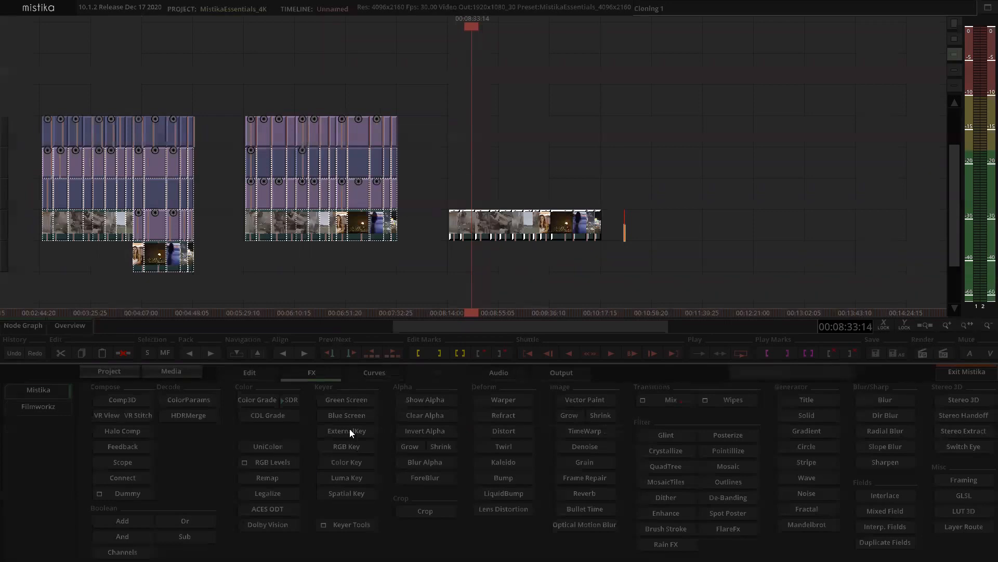
left_click(267, 508)
scroll(559, 160, "up", 2)
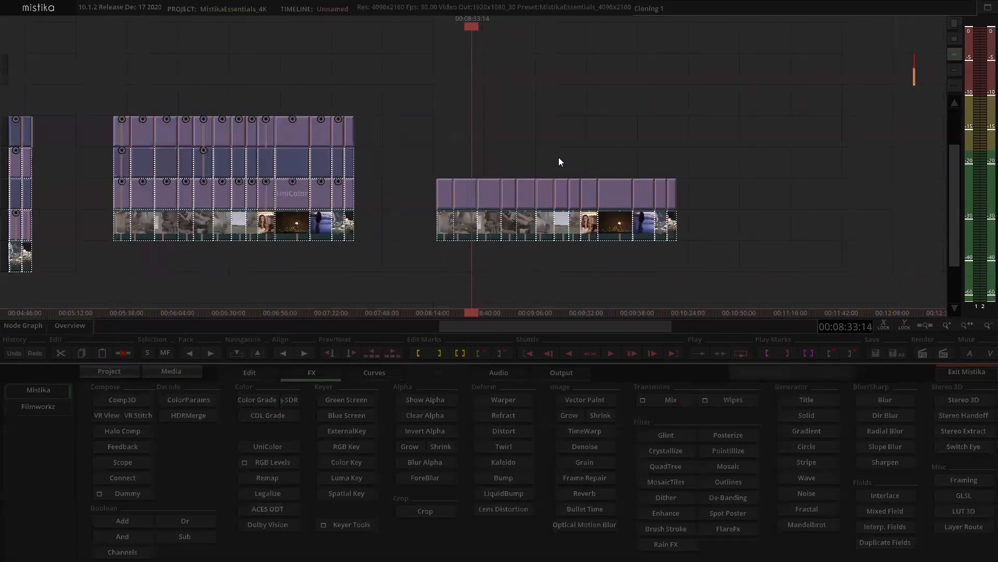
Open the ACES ODT of the fourth sequence's second shot, the drill close-up, for visual editing.
left_click(429, 171)
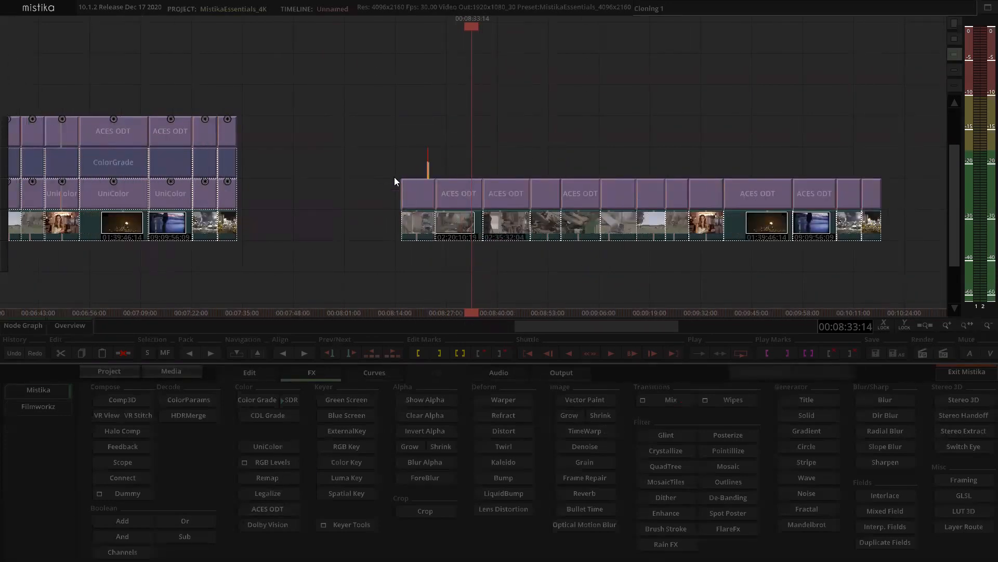
left_click(425, 187)
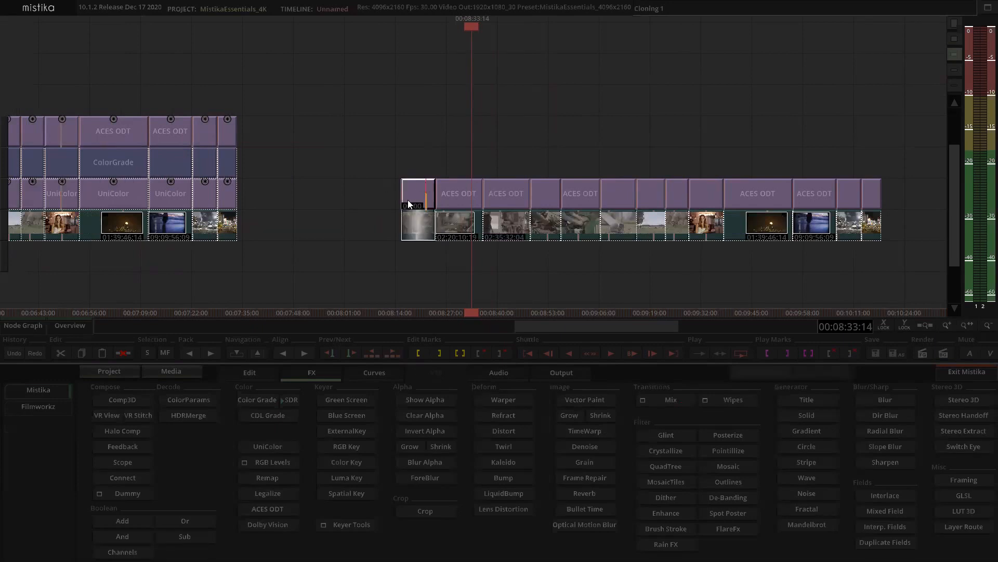
mouse_move(392, 171)
left_mouse_down()
mouse_move(693, 198)
mouse_move(682, 200)
left_mouse_up()
left_click(473, 196)
left_click(385, 373)
left_click(83, 436)
double_click(464, 198)
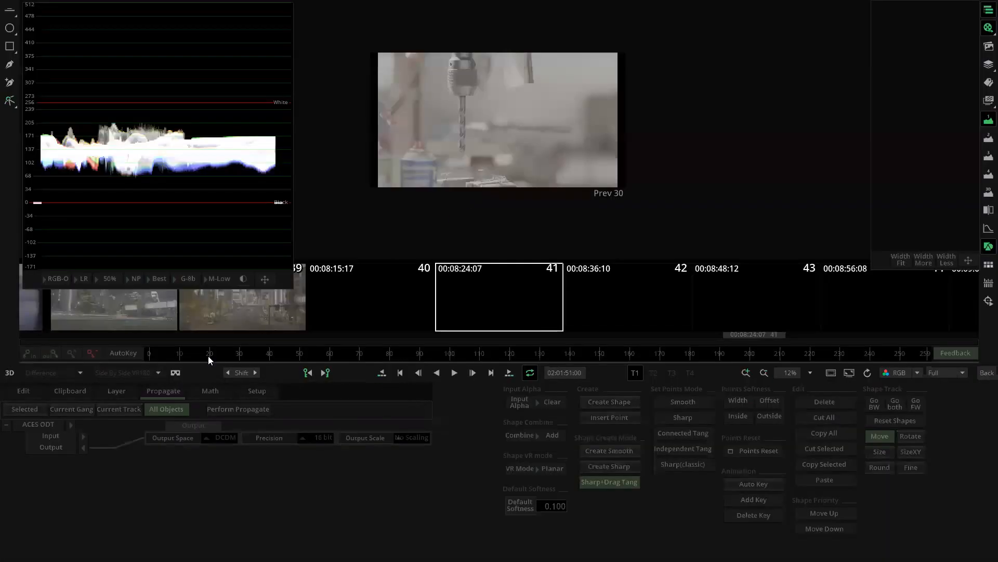
Set the drill shot's ACES ODT to Log-C v3 (ARRI) input curve, Alexa Wide Gamut (ARRI) input gamut and Rec709 output space.
left_click(84, 436)
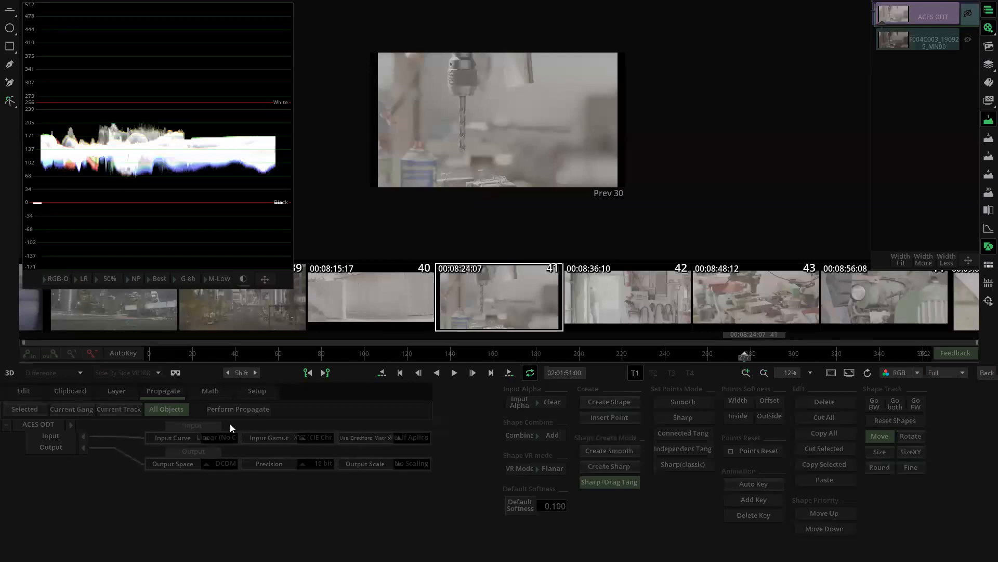
left_click(220, 440)
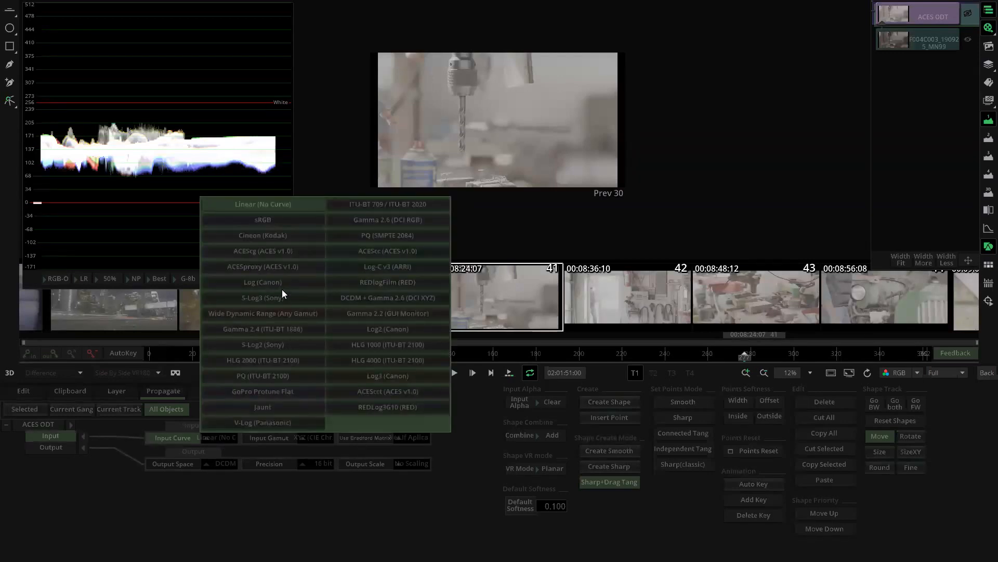
left_click(376, 263)
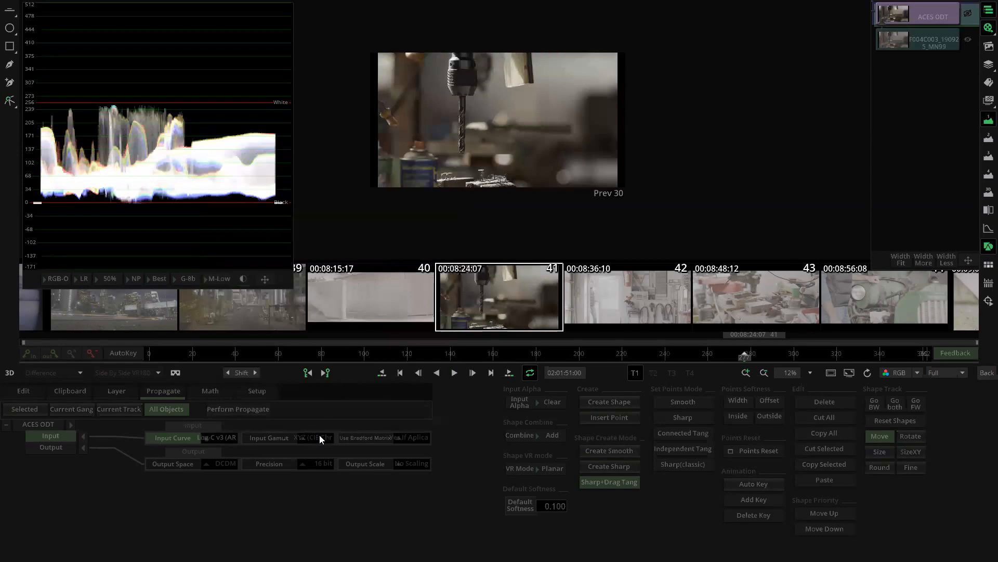
left_click(319, 436)
left_click(338, 313)
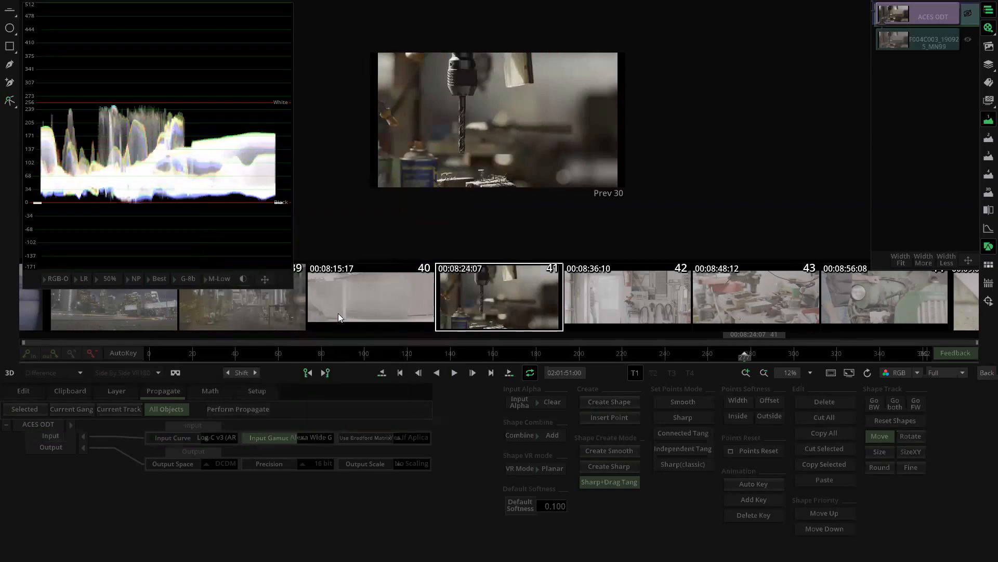
left_click(226, 459)
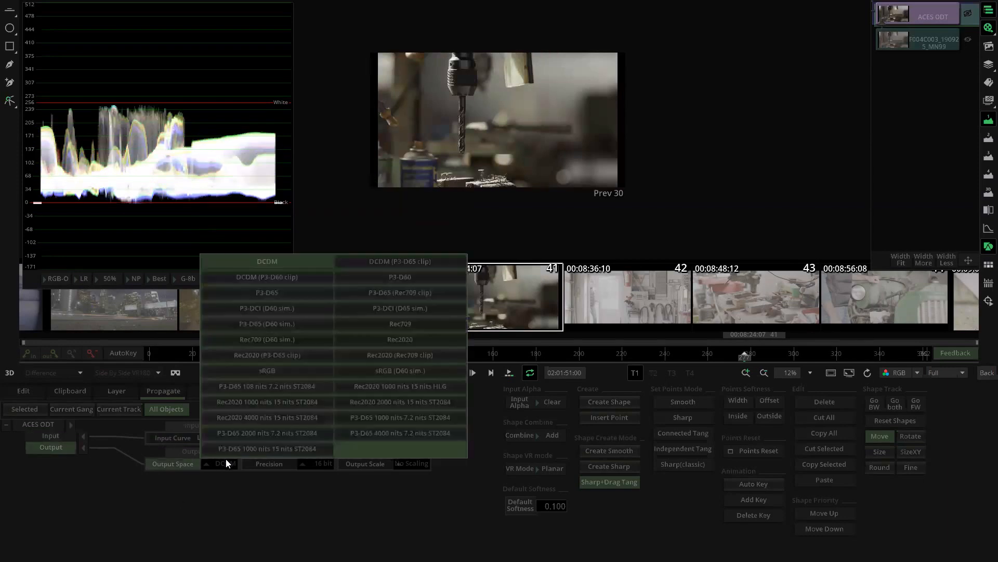
left_click(395, 323)
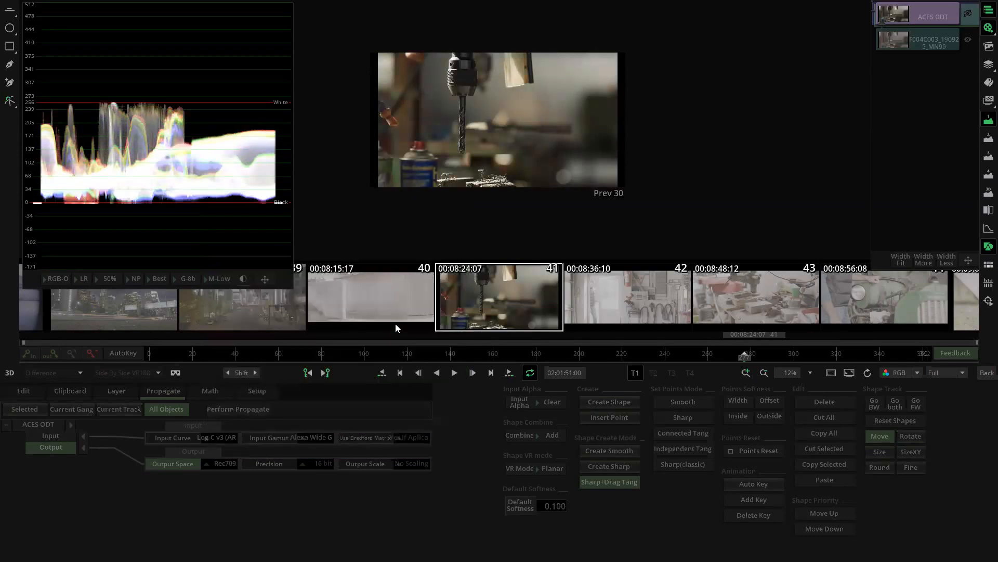
Propagate all of the drill shot's ACES ODT settings to the effects on the fourth sequence's first eight clips.
left_click(986, 373)
left_click_drag(367, 182, 685, 203)
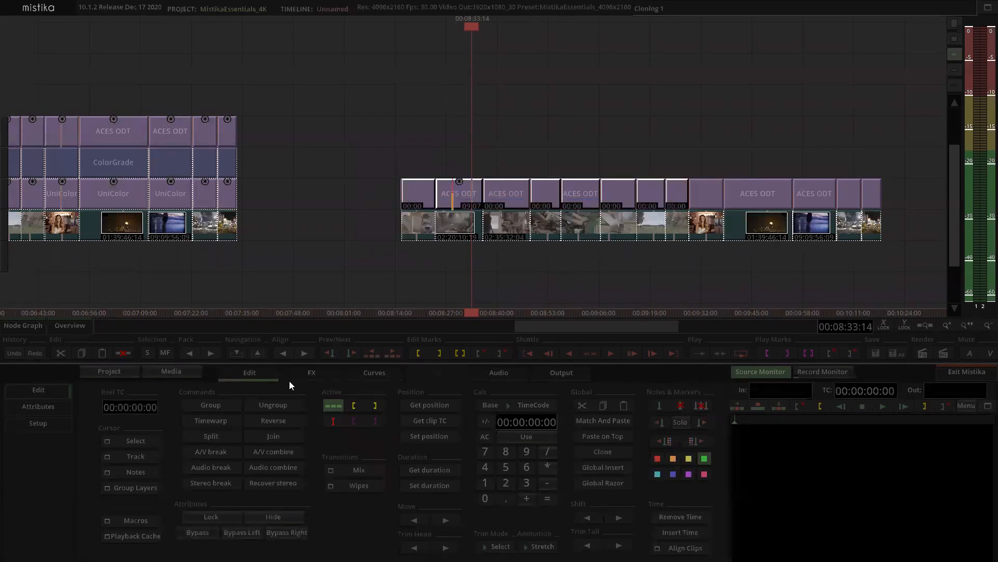
left_click(391, 372)
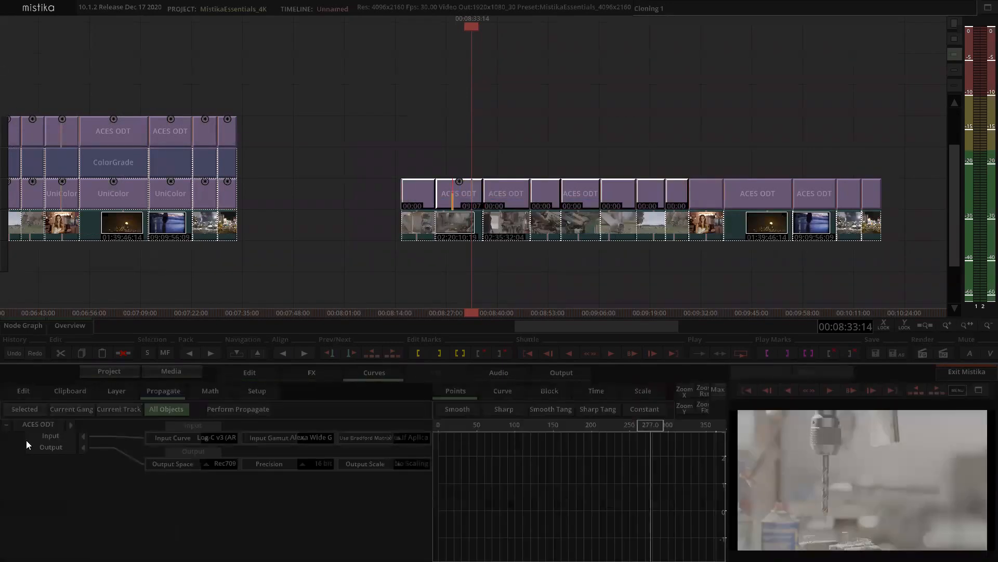
left_click(50, 424)
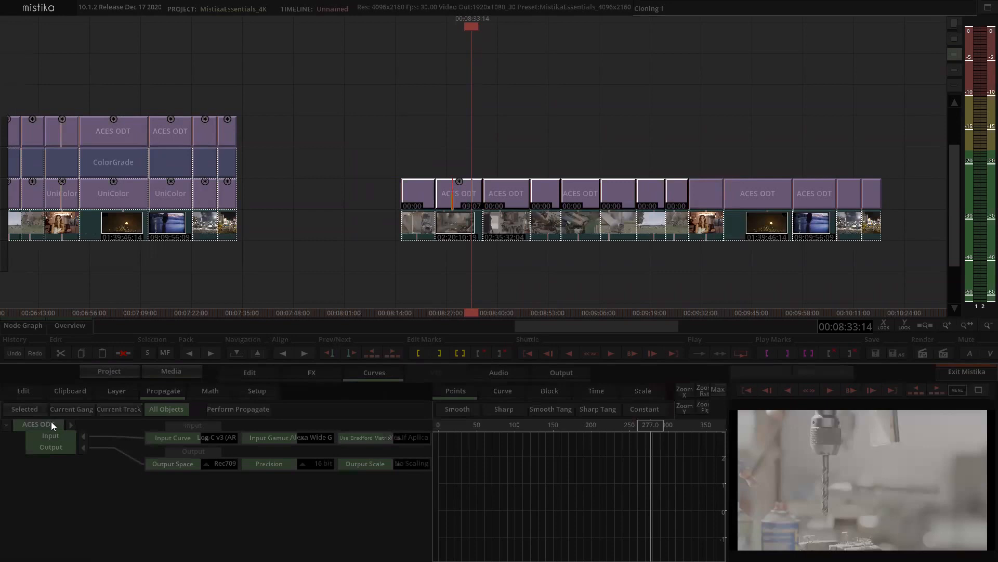
left_click(25, 409)
left_click(227, 411)
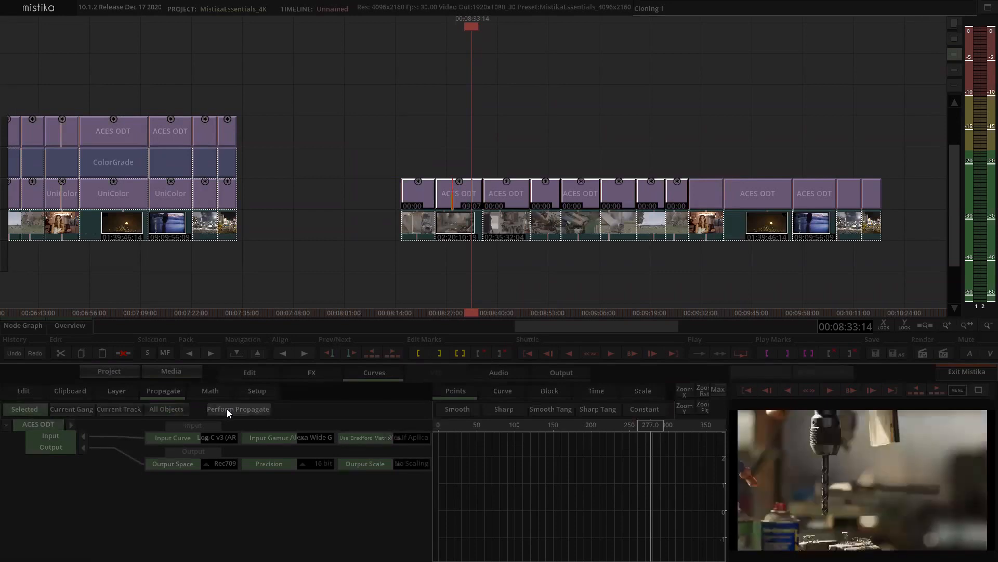
Open the ACES ODT of the woman with the colour charts, the shot right after the sheep, for visual editing.
left_click(701, 111)
left_click_drag(755, 112, 556, 122)
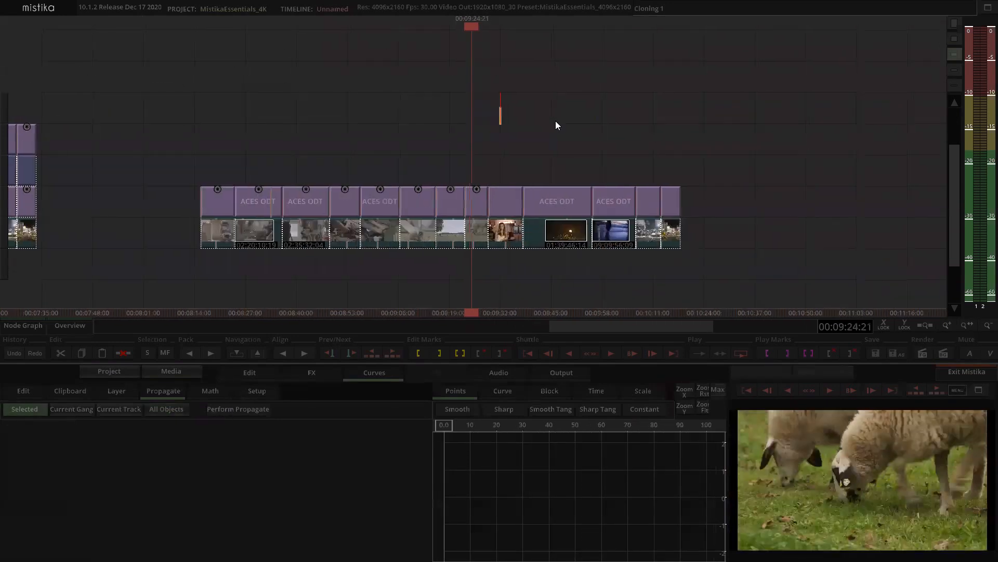
left_click(530, 186)
left_click(533, 150)
left_click_drag(539, 146, 513, 152)
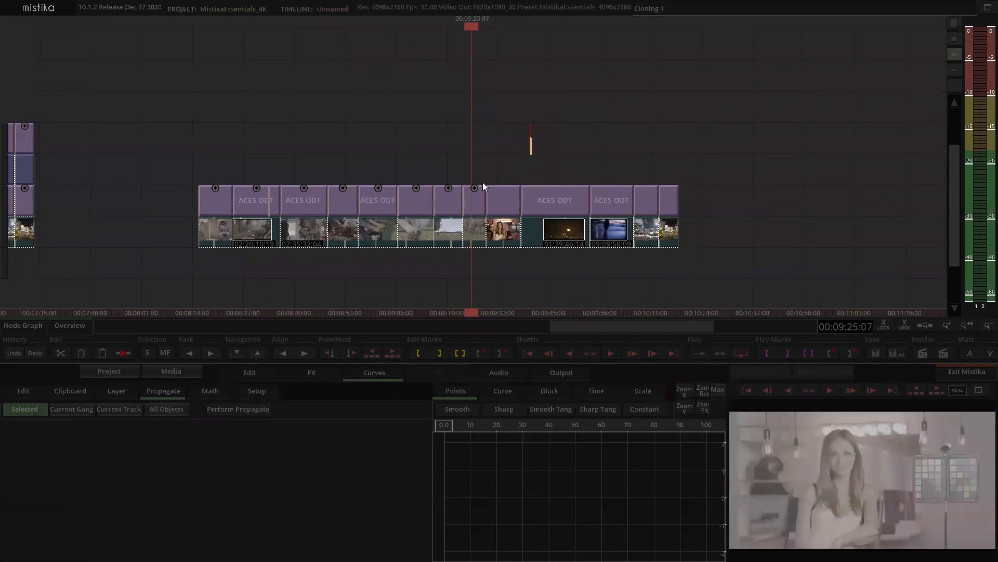
scroll(470, 209, "up", 1)
double_click(472, 208)
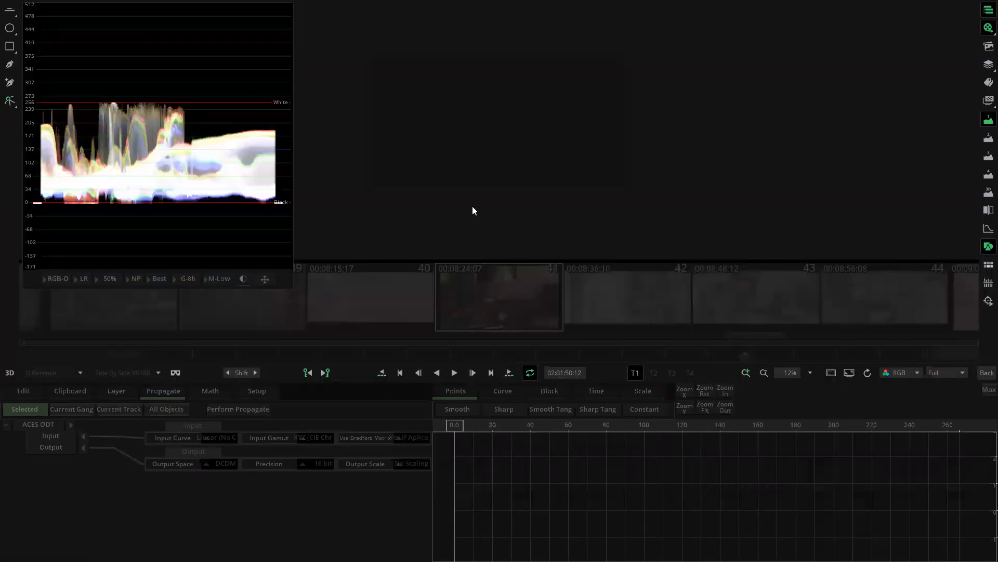
Set the woman shot's ACES ODT to REDLog3G10 input curve, RED Wide Gamut RGB input gamut and Rec709 output space.
left_click(226, 438)
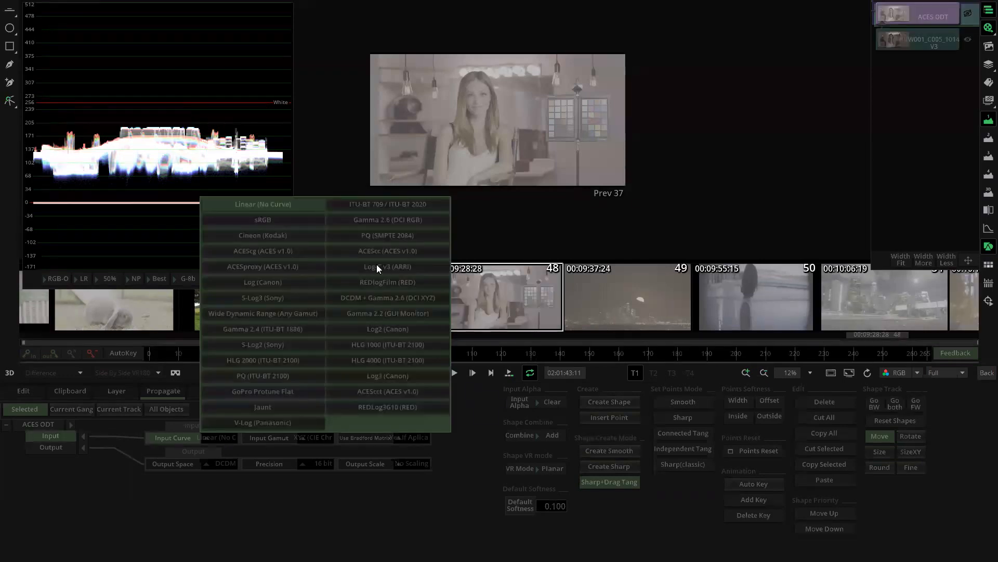
left_click(373, 407)
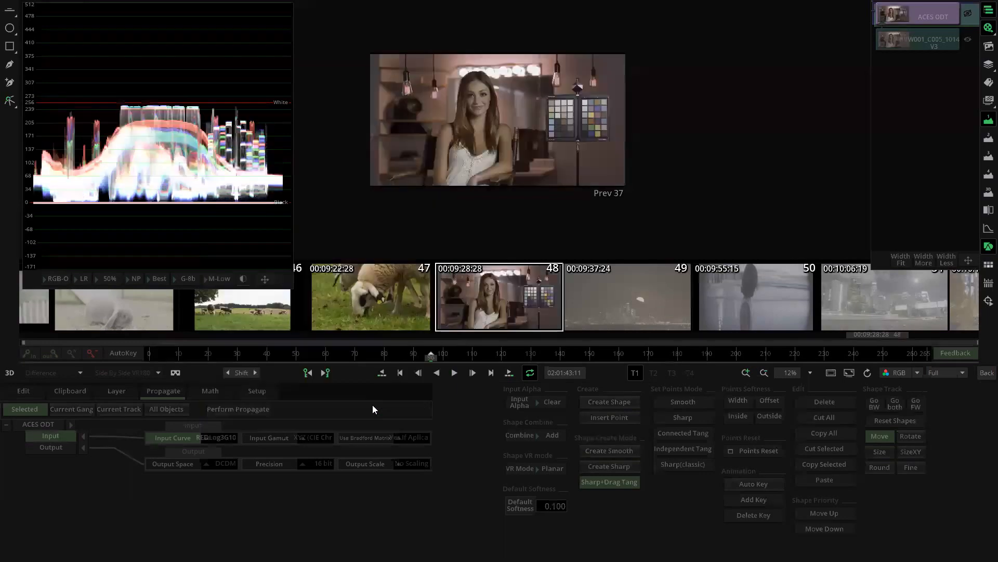
left_click(319, 437)
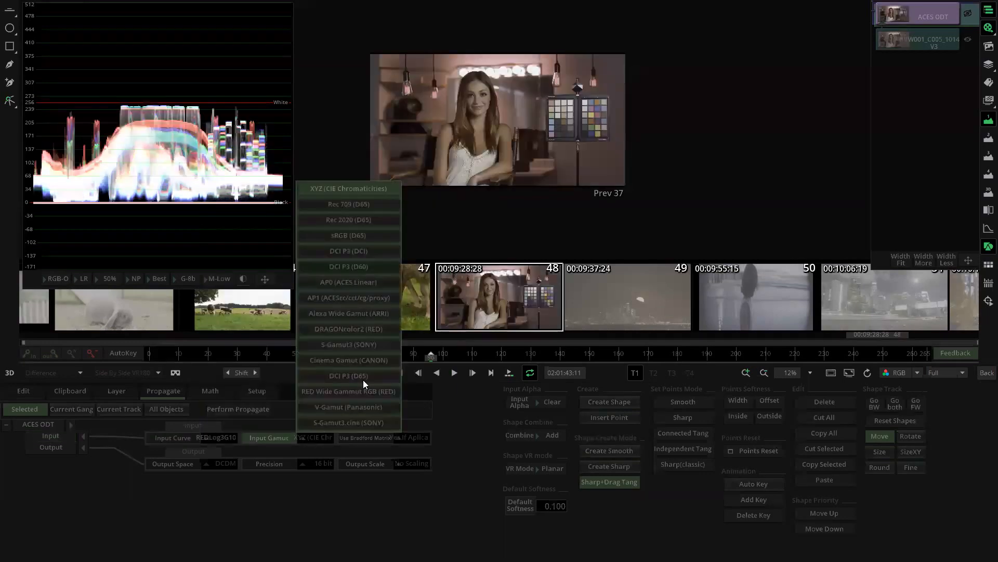
left_click(342, 392)
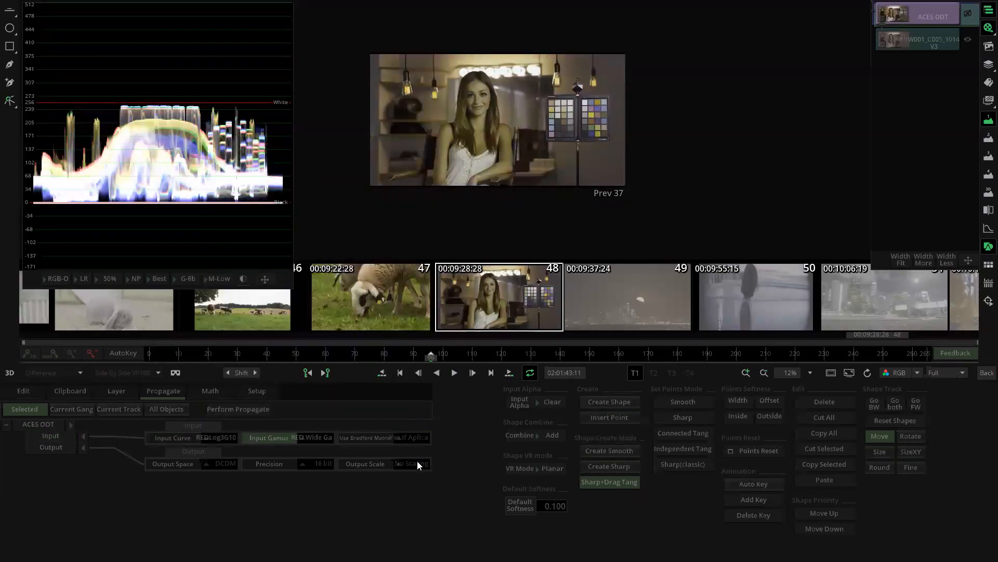
left_click(215, 466)
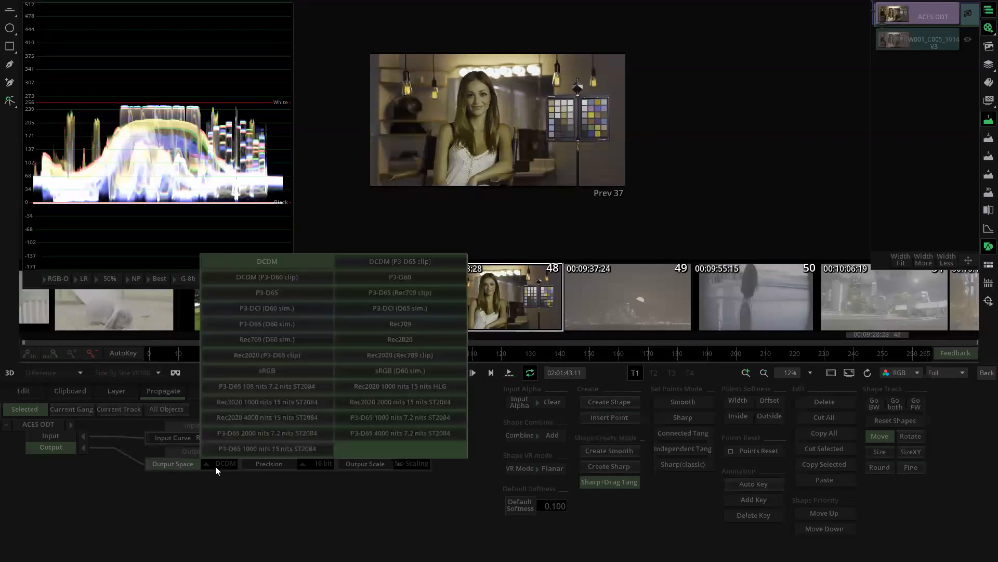
left_click(393, 322)
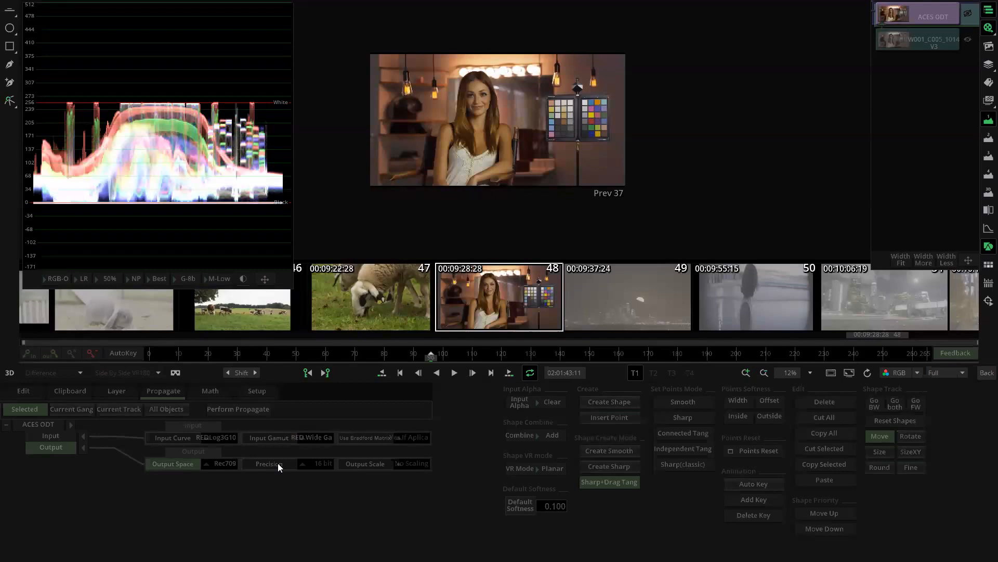
Propagate all of the woman shot's ACES ODT settings to the effects on the remaining clips of the fourth sequence.
left_click(54, 427)
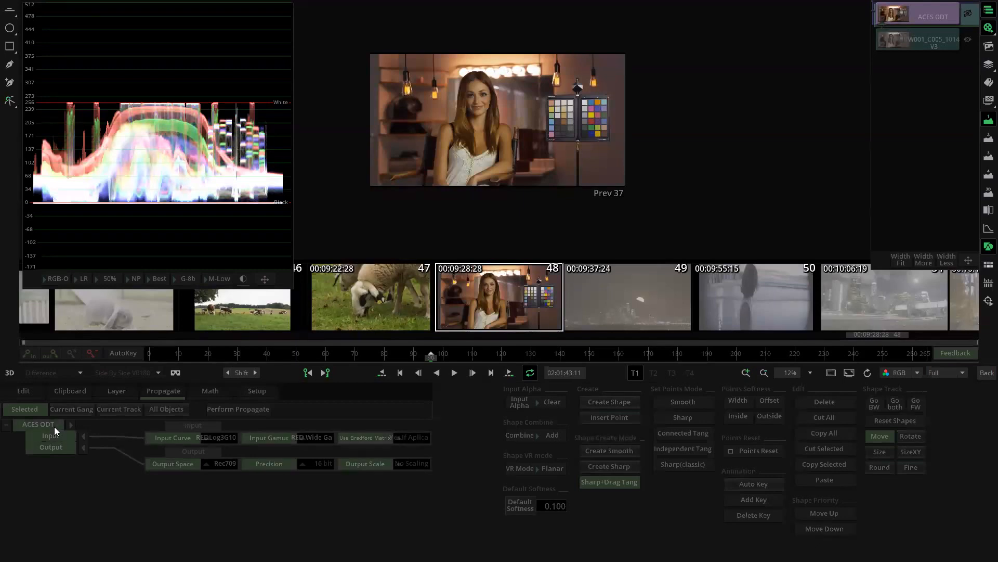
left_click(984, 370)
left_click_drag(483, 173, 720, 215)
left_click(487, 208)
left_click(358, 372)
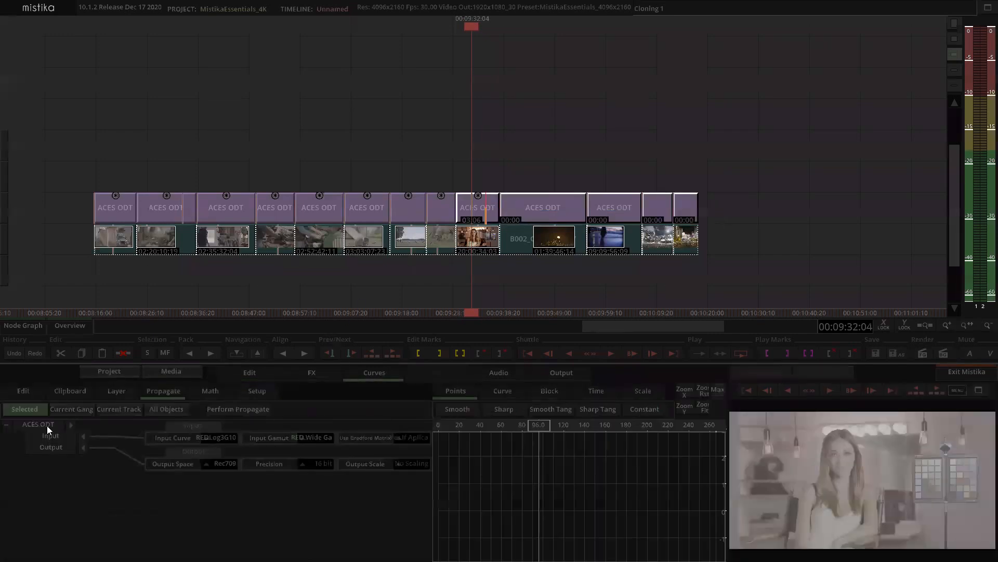
left_click(226, 410)
left_click(541, 161)
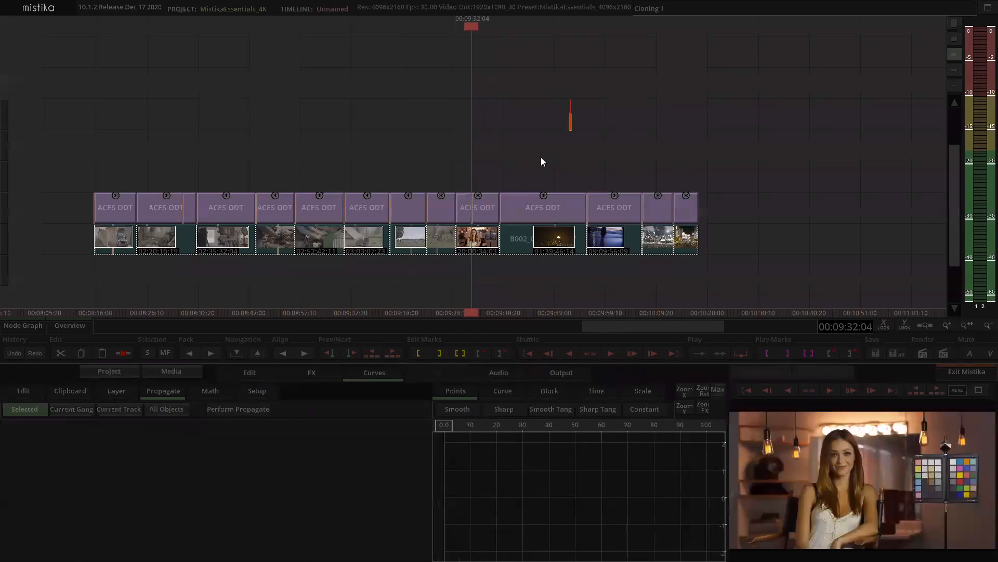
Check frames of the woman shot through its ACES ODT and return to the timeline.
double_click(493, 204)
left_click_drag(353, 348, 557, 360)
left_click(599, 354)
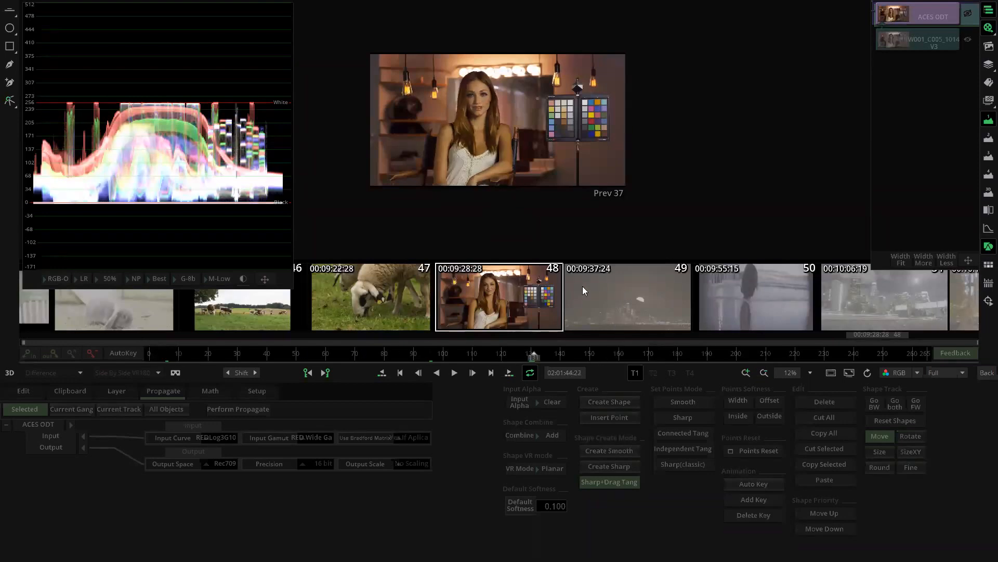
left_click(984, 371)
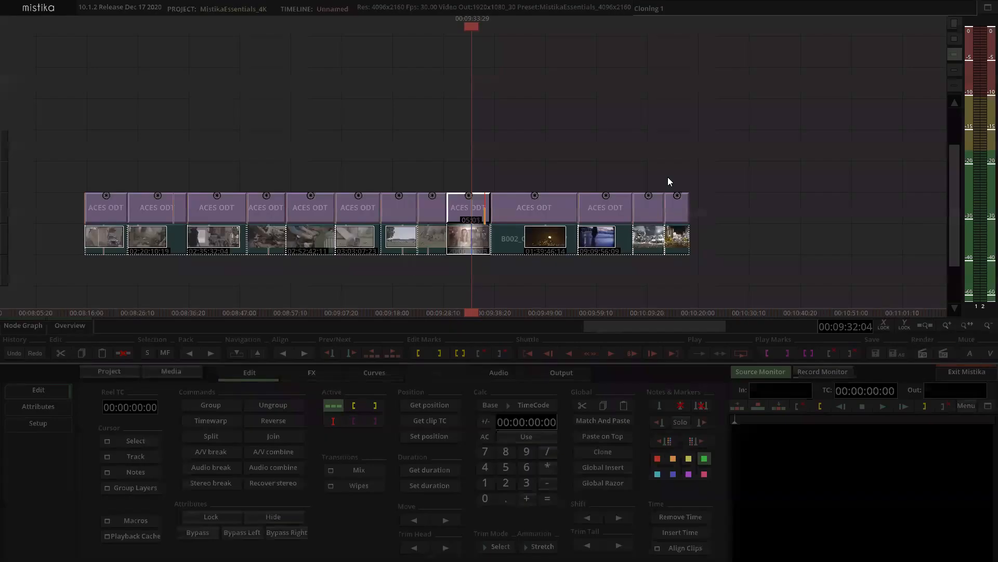
Add ColorGrade effects above all the fourth sequence's ACES ODTs and open the woman shot's grade.
left_click_drag(65, 182, 714, 213)
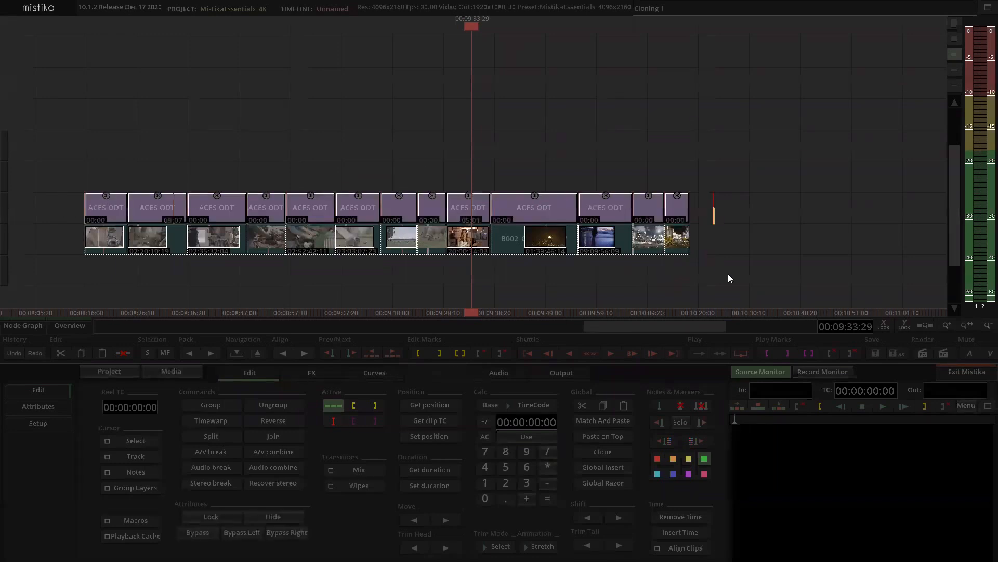
key("alt+c")
scroll(528, 111, "up", 5)
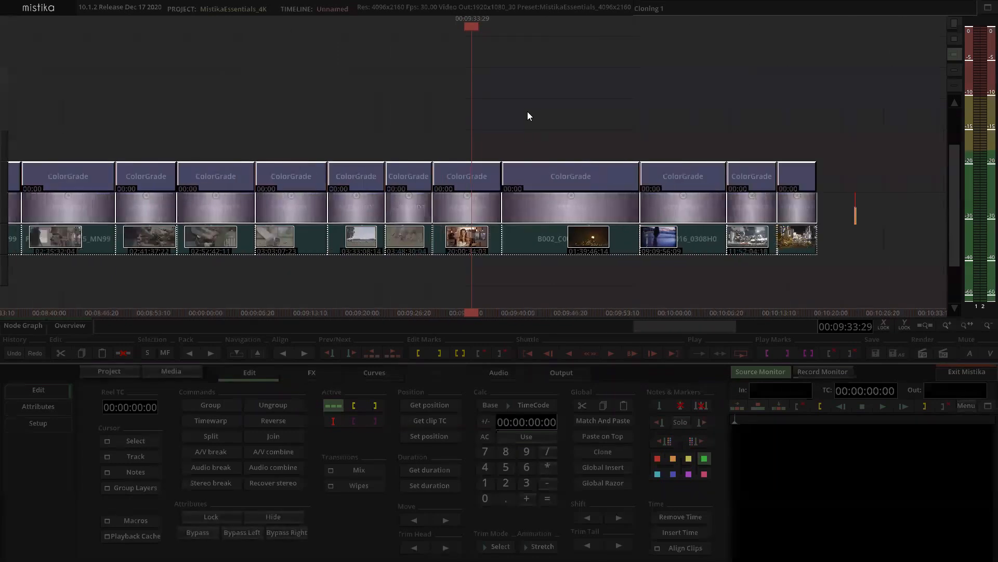
left_click(490, 169)
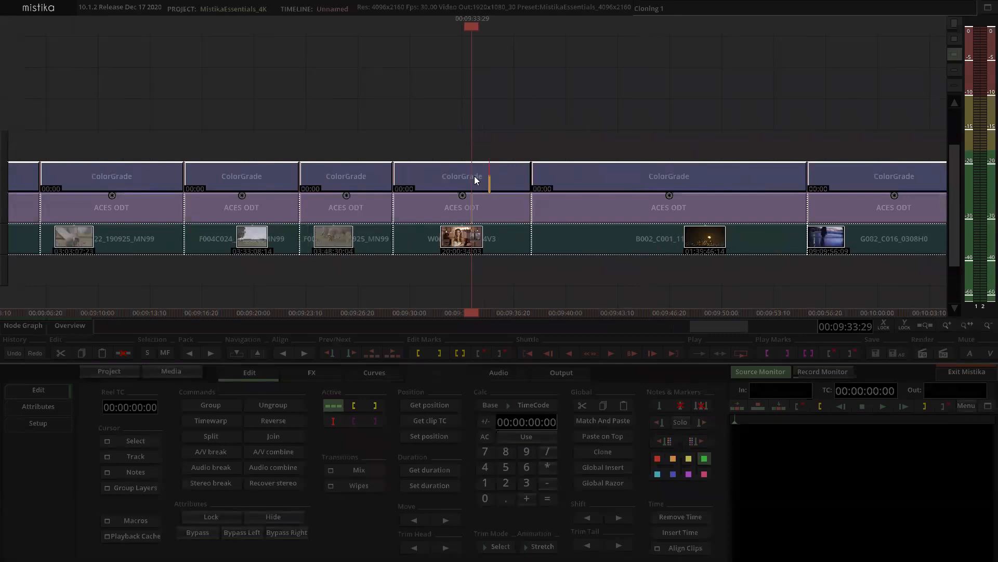
double_click(467, 168)
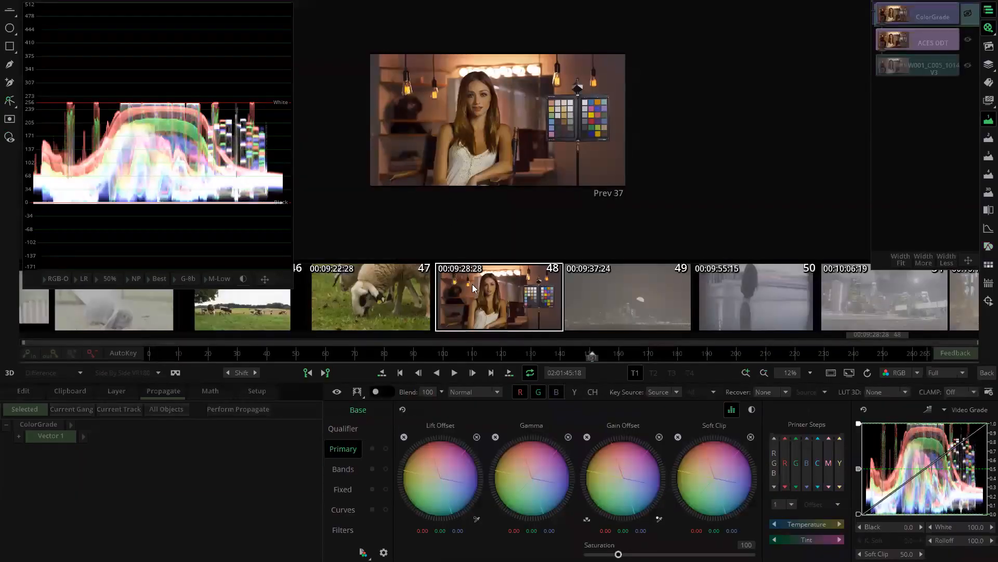
Try a slight Lift Offset reduction, switch the wheels to standard Lift and Gain, and set Gain to about -2.36.
left_click_drag(442, 462, 439, 464)
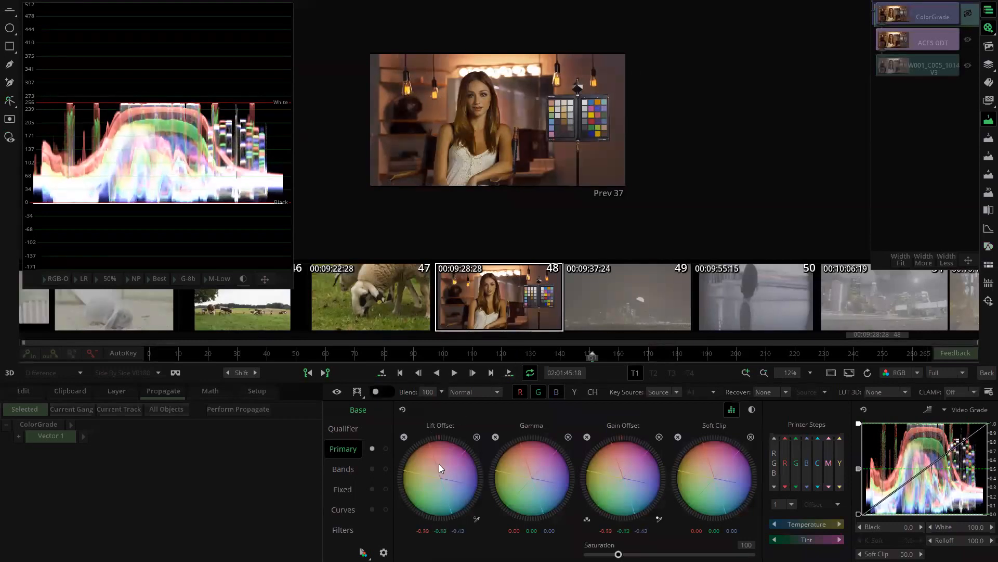
left_click(733, 412)
left_click_drag(616, 460, 603, 458)
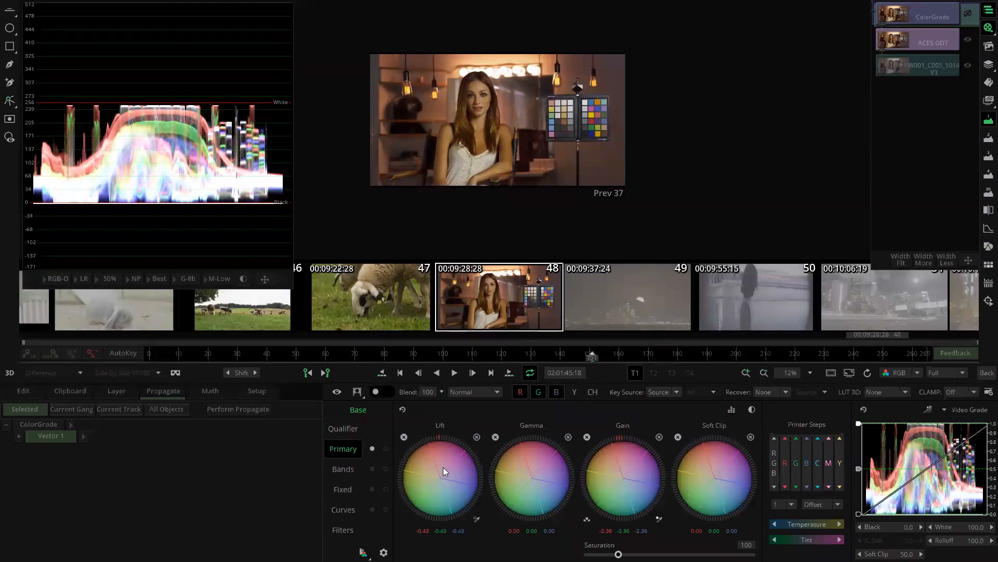
Set the woman shot's Lift to about -2.06 and raise its Gamma to about 7.11, then move to the preceding sheep shot.
left_click_drag(454, 462, 449, 462)
left_click_drag(541, 475, 548, 445)
scroll(536, 99, "up", 1)
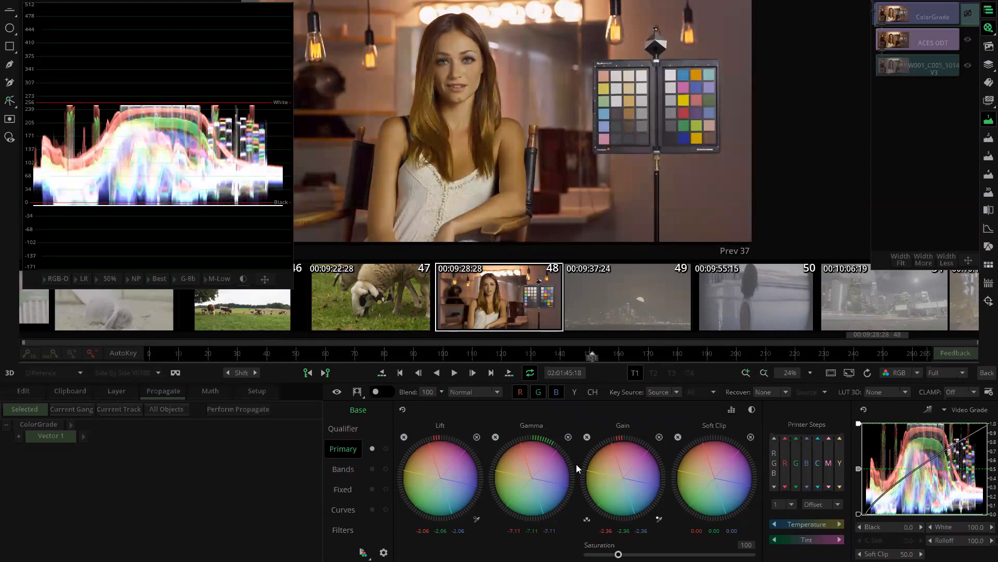
key("Page_Up")
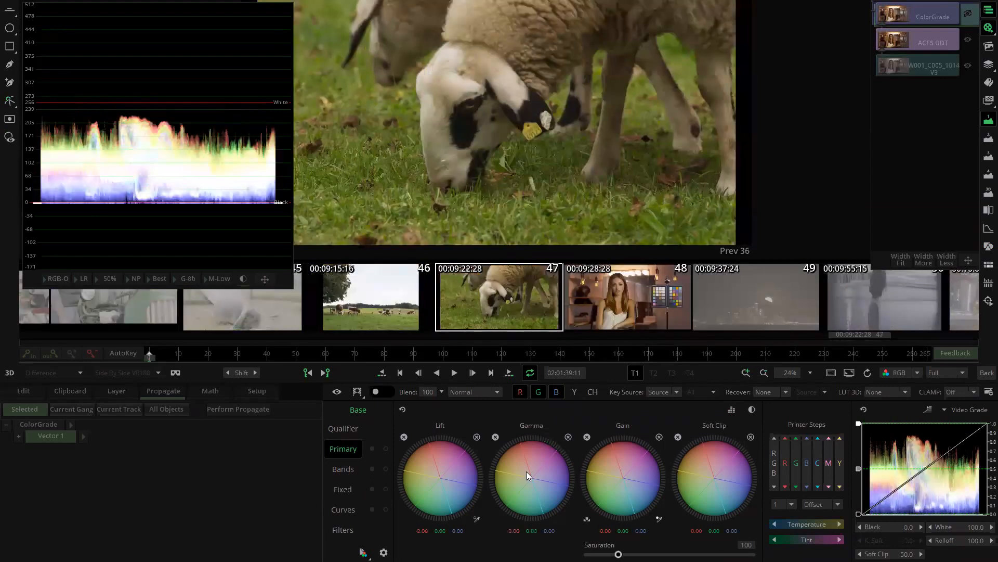
Grade the sheep shot with Gamma about -5.76, Lift about -0.71 and Gain about 2.50, and return to the timeline.
mouse_move(547, 466)
left_mouse_down()
mouse_move(520, 465)
mouse_move(532, 463)
left_mouse_up()
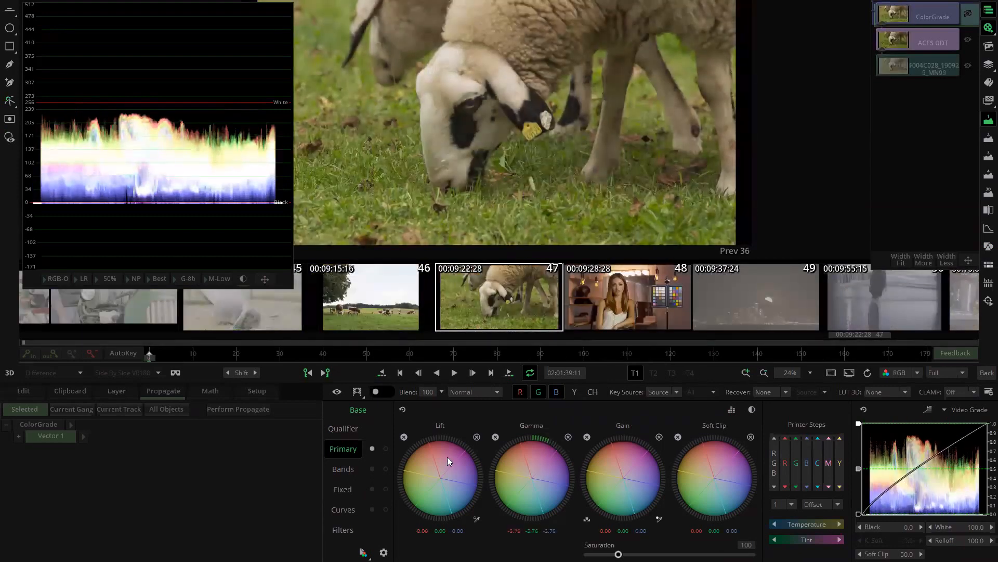
left_click_drag(445, 456, 440, 456)
left_click_drag(581, 493, 600, 485)
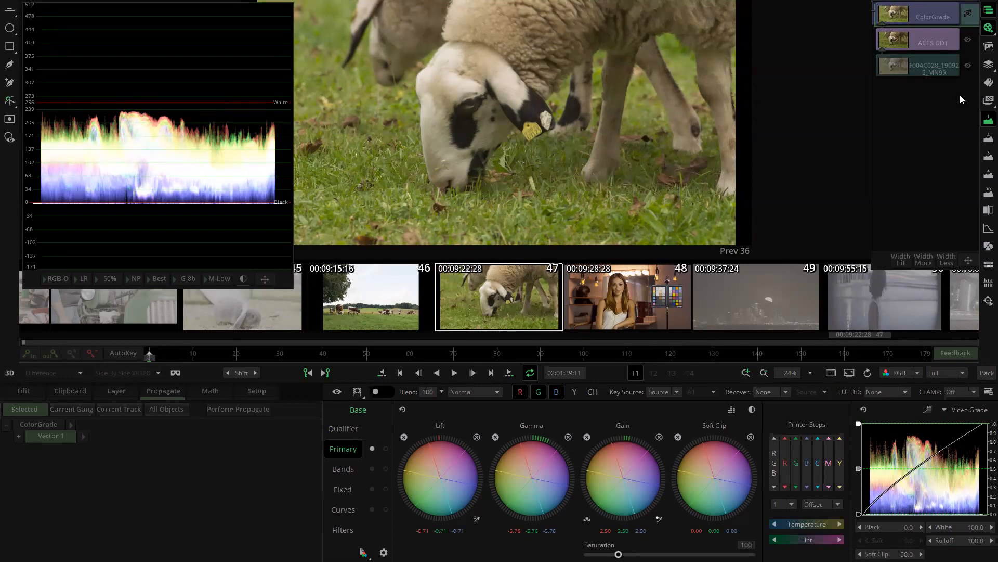
left_click(987, 373)
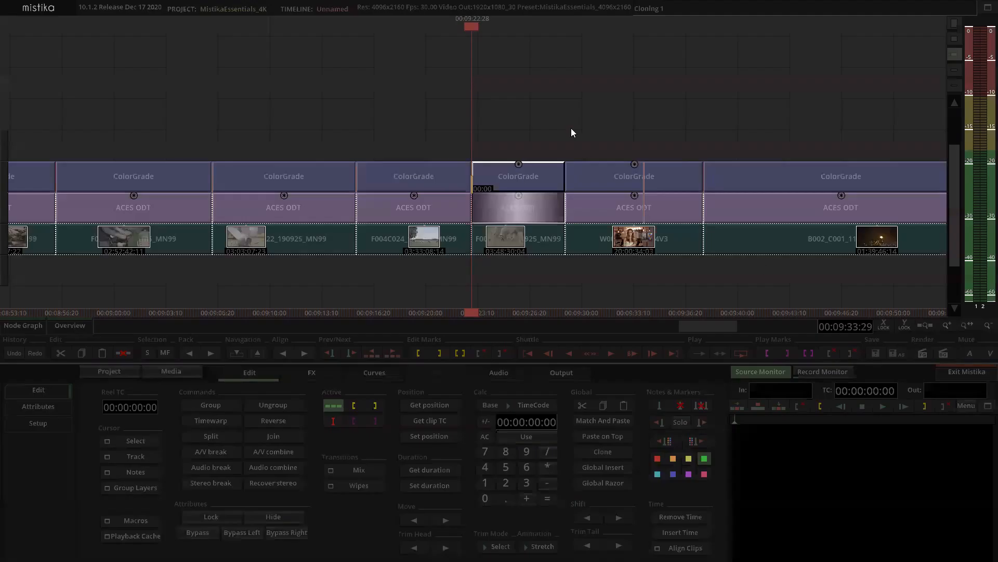
scroll(616, 86, "down", 2)
left_click(645, 85)
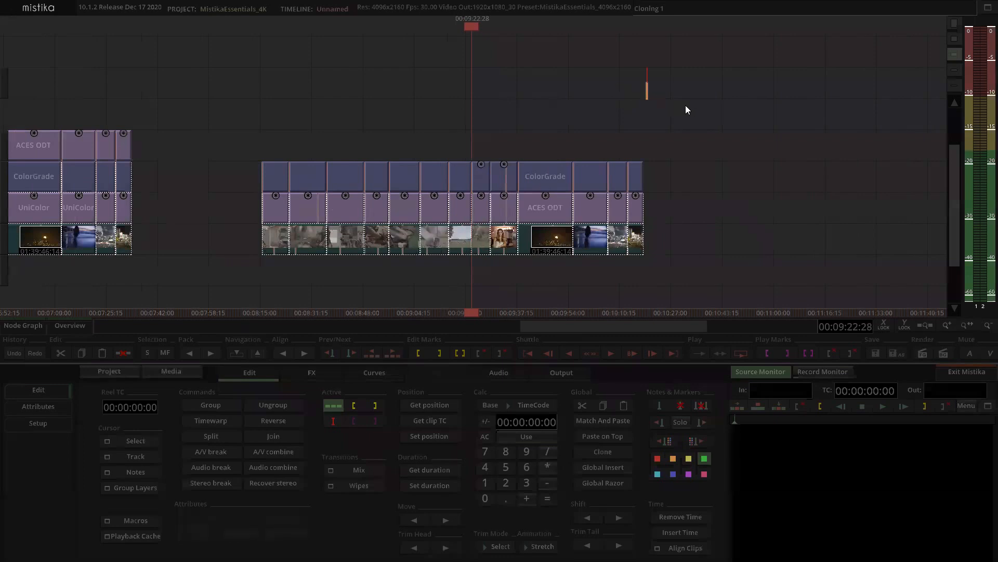
left_click_drag(612, 111, 600, 106)
left_click_drag(668, 104, 610, 109)
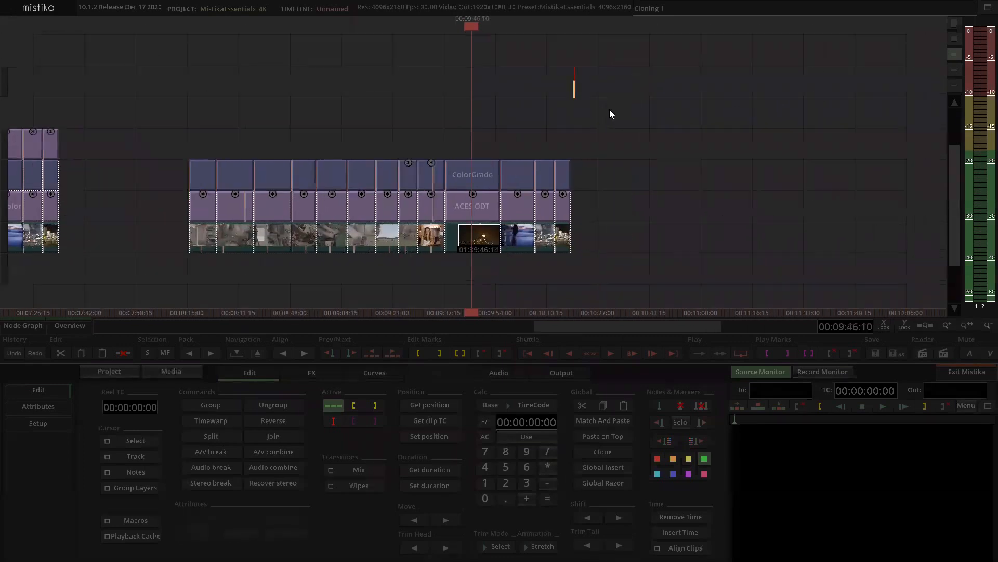
scroll(599, 246, "up", 2)
scroll(598, 252, "up", 1)
left_click_drag(652, 236, 395, 264)
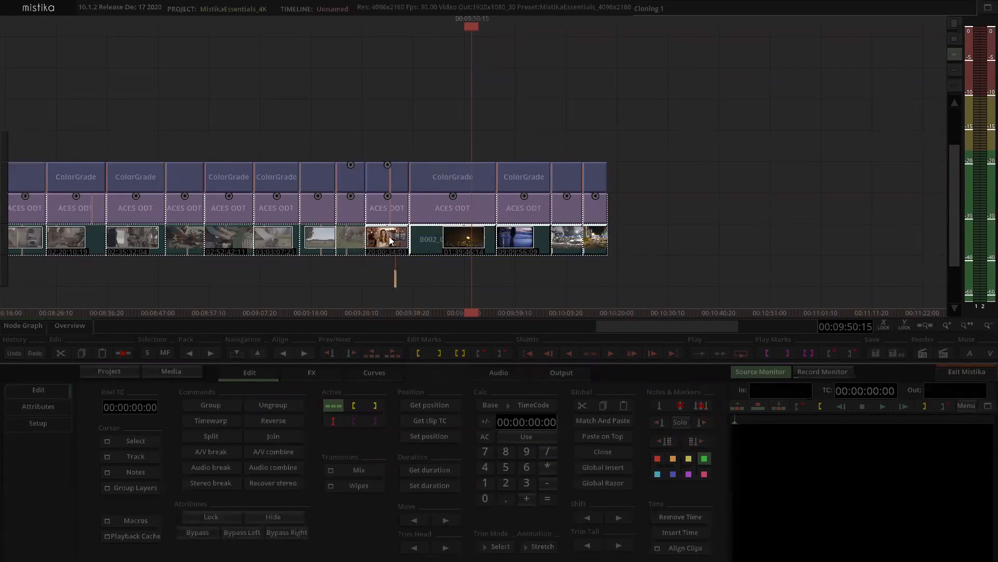
left_click(393, 240)
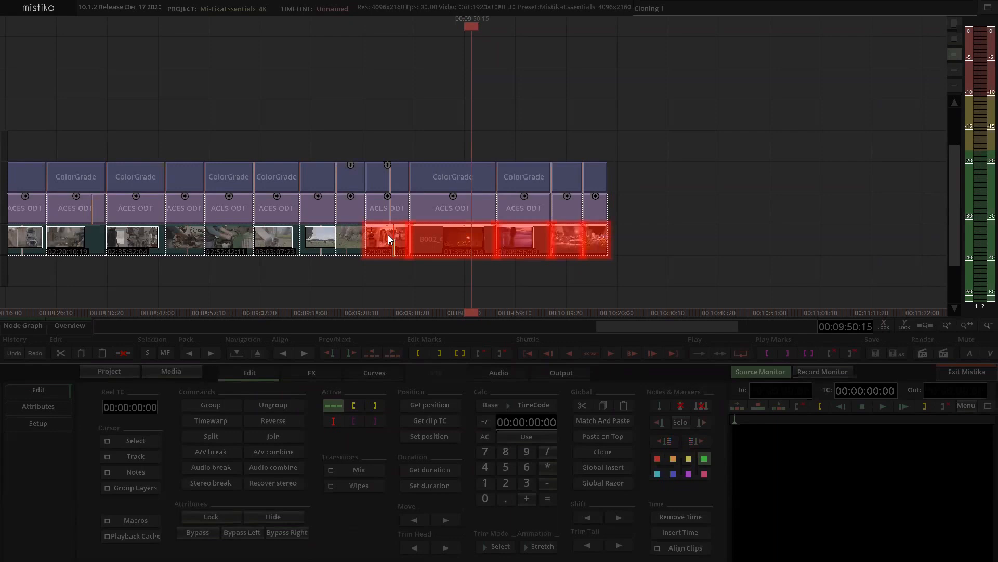
left_click_drag(390, 239, 878, 240)
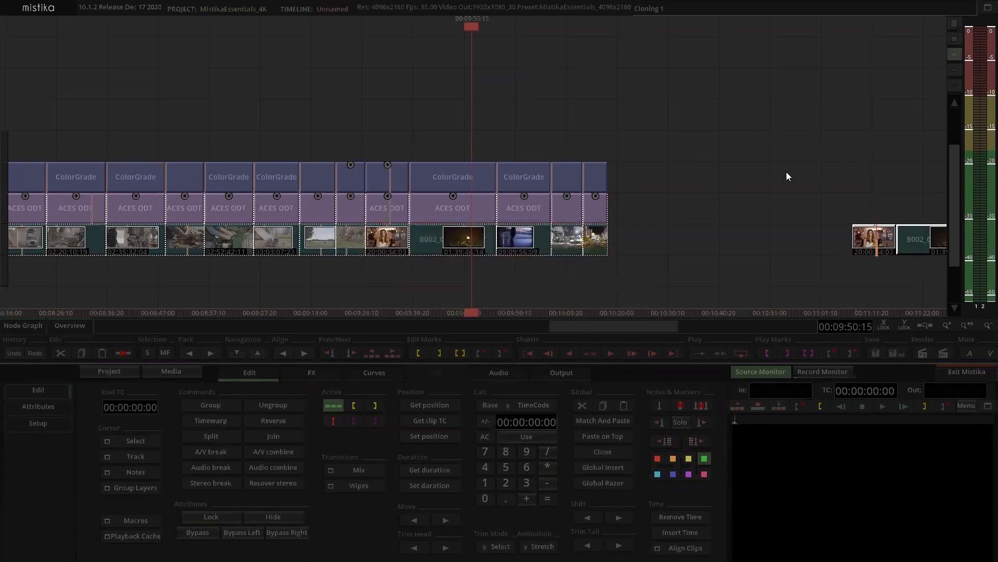
scroll(795, 180, "down", 3)
scroll(795, 179, "down", 1)
left_click(675, 181)
left_click_drag(649, 195, 847, 268)
key("Delete")
left_click(633, 270)
left_click_drag(633, 270, 263, 237)
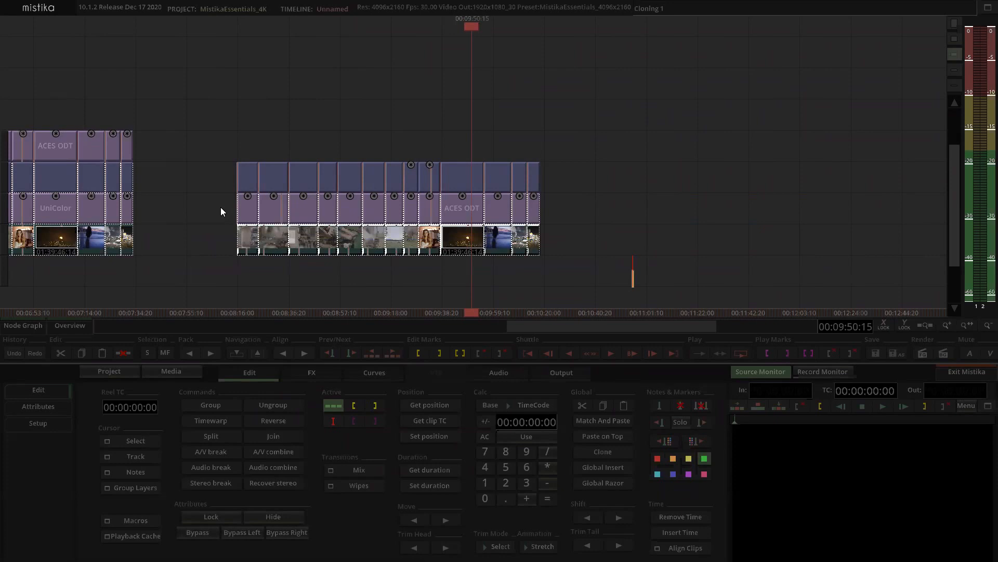
Duplicate the entire third sequence with its UniColor, ColorGrade and ACES ODT layers, placing the copy after the fourth sequence.
scroll(224, 149, "down", 4)
left_click(295, 104)
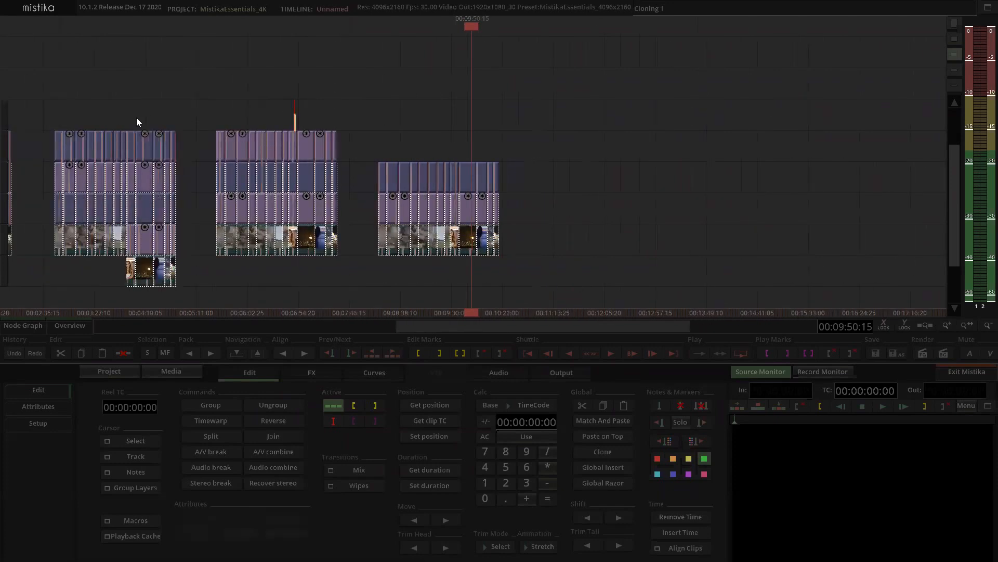
left_click(44, 109)
left_click(305, 116)
left_click_drag(528, 123, 531, 104)
scroll(529, 105, "up", 4)
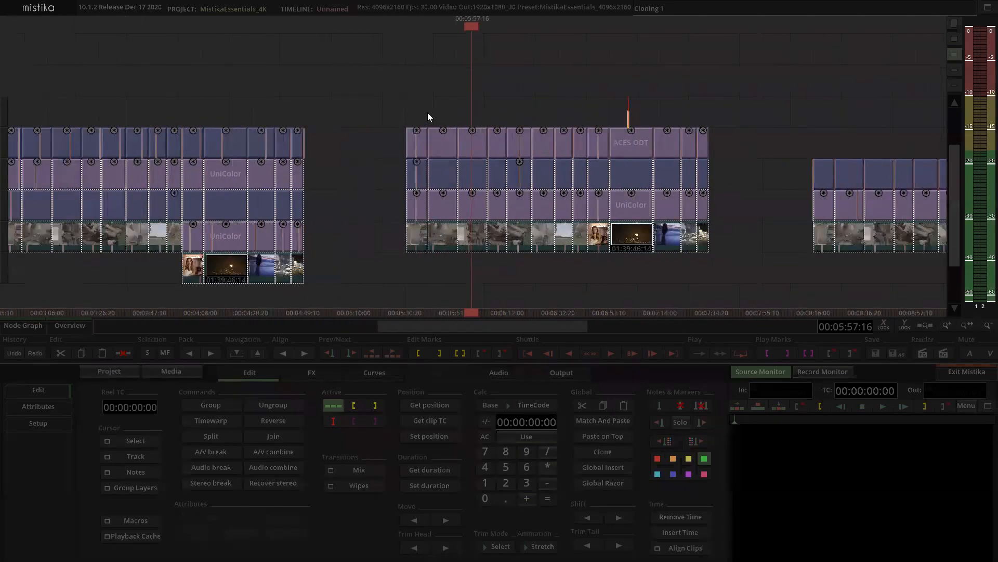
scroll(453, 135, "down", 2)
left_click_drag(633, 268, 634, 269)
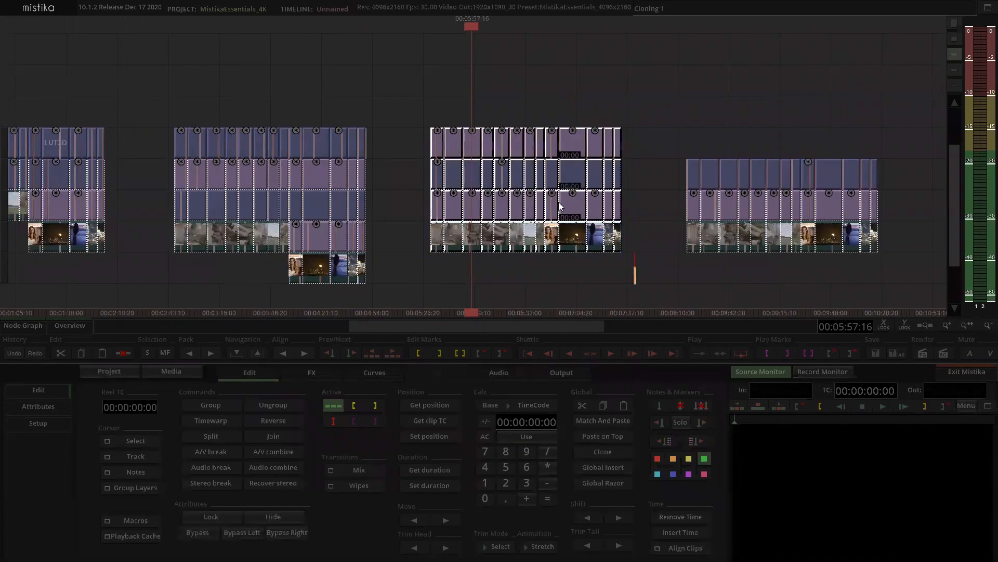
left_click(472, 140)
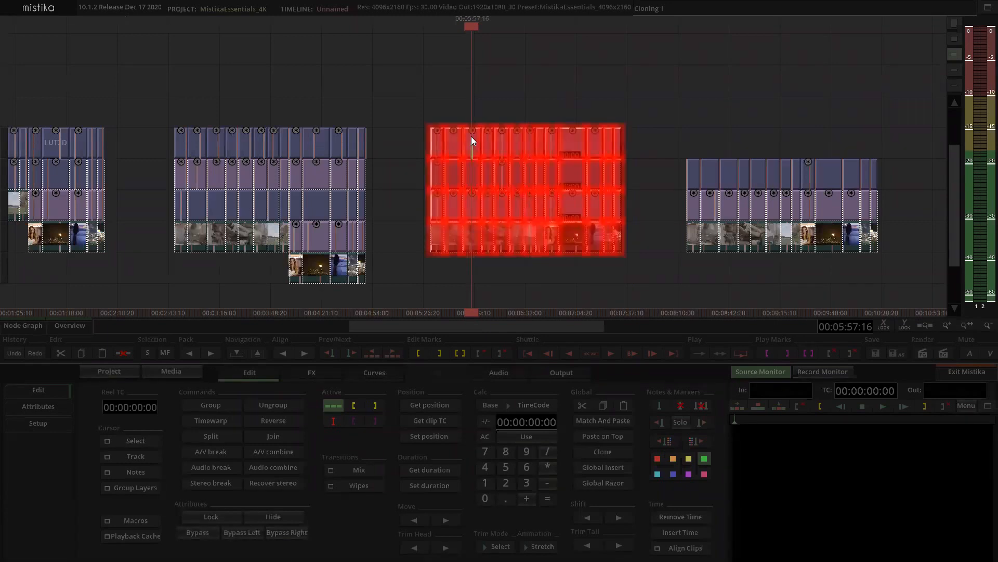
scroll(472, 139, "down", 4)
mouse_move(472, 137)
left_mouse_down()
mouse_move(714, 260)
mouse_move(692, 147)
mouse_move(686, 269)
left_mouse_up()
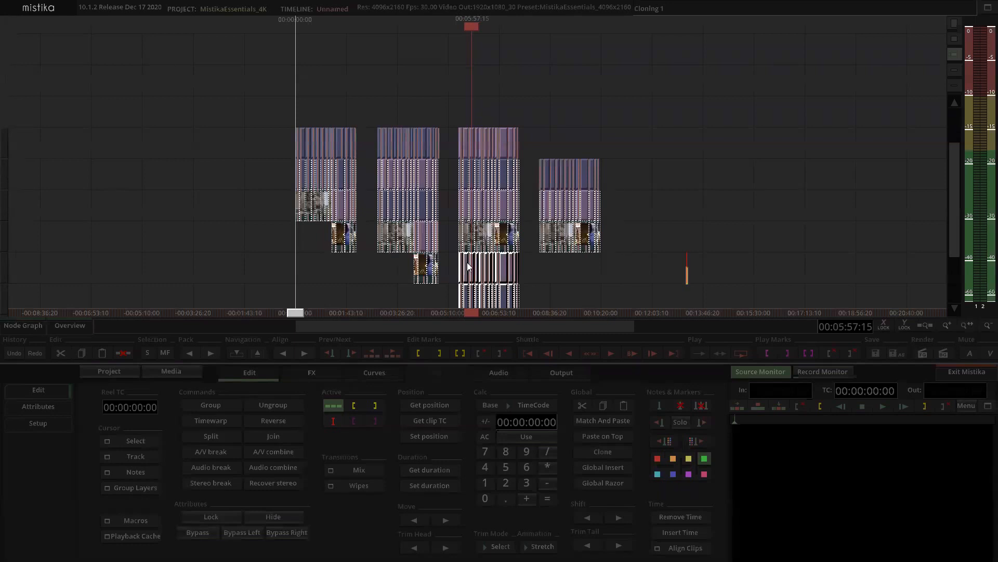
mouse_move(465, 262)
left_mouse_down()
mouse_move(714, 160)
mouse_move(642, 154)
mouse_move(634, 135)
left_mouse_up()
left_click(682, 107)
Set the Output Space of the workshop man shot's ACES ODT in the fifth sequence to P3-D65 1000 nits 15 nits ST2084.
left_click_drag(598, 84, 596, 83)
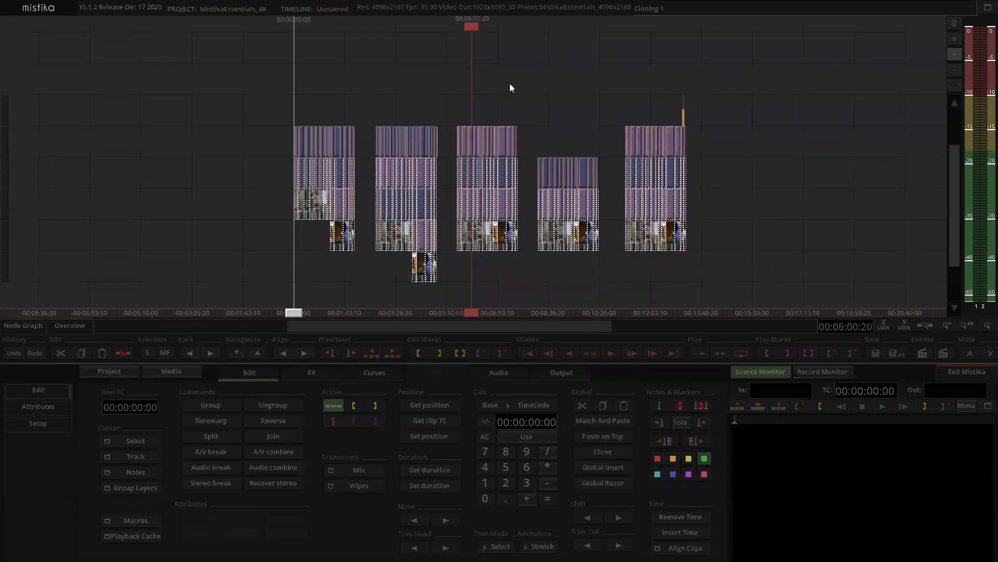
left_click_drag(512, 89, 474, 83)
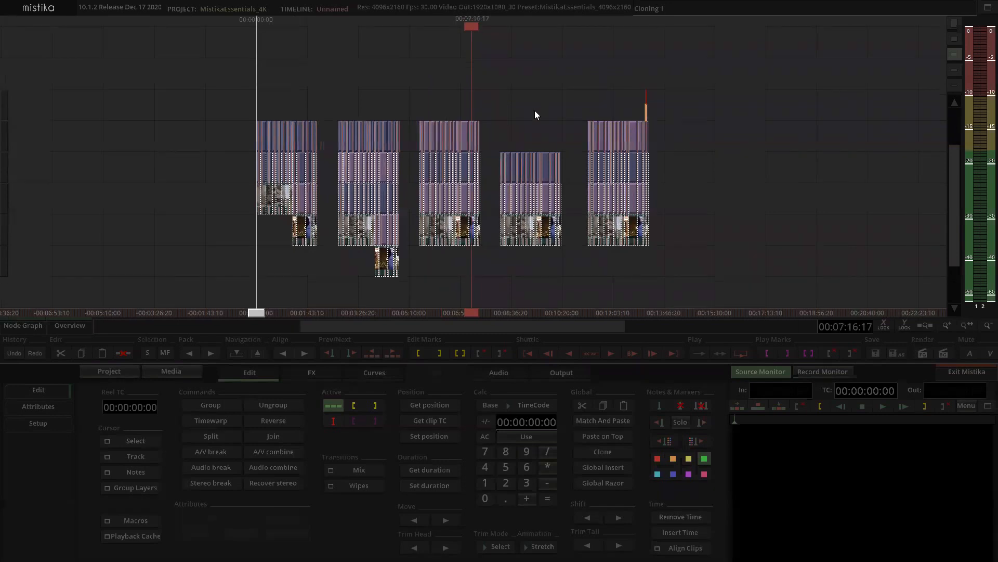
left_click_drag(641, 78, 470, 89)
scroll(470, 88, "up", 5)
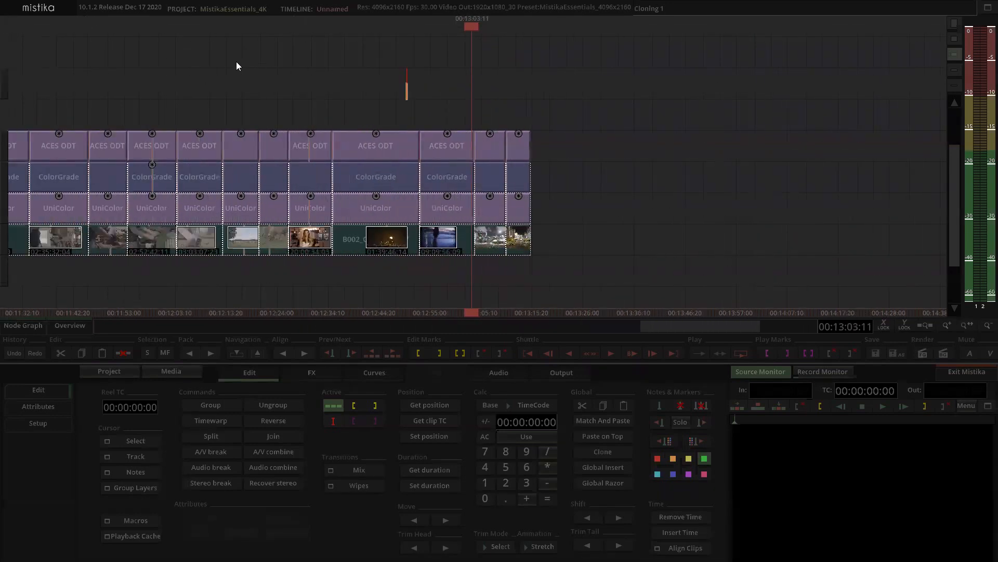
left_click_drag(543, 80, 852, 99)
left_click_drag(478, 73, 603, 59)
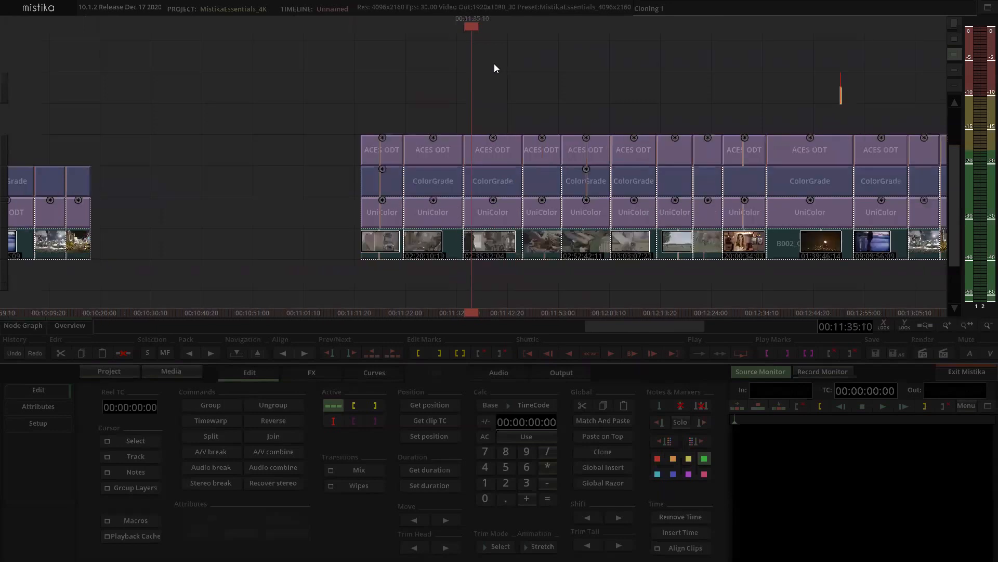
right_click(647, 83)
double_click(501, 149)
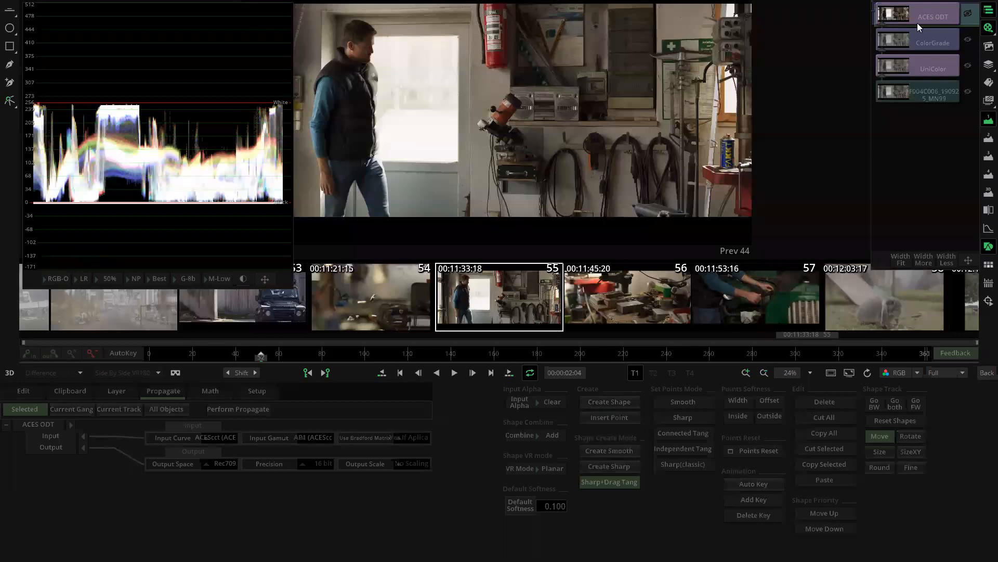
left_click(216, 463)
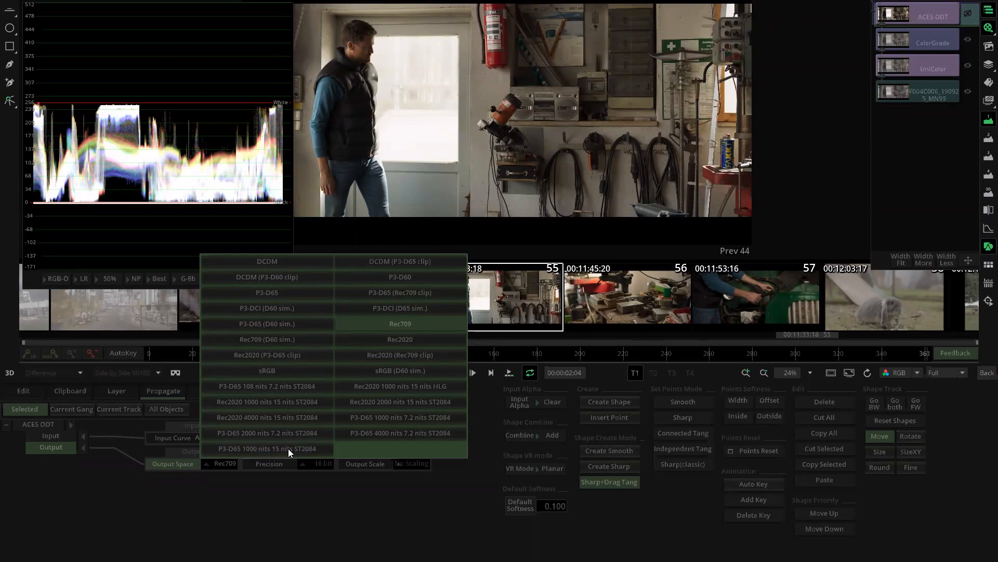
left_click(288, 448)
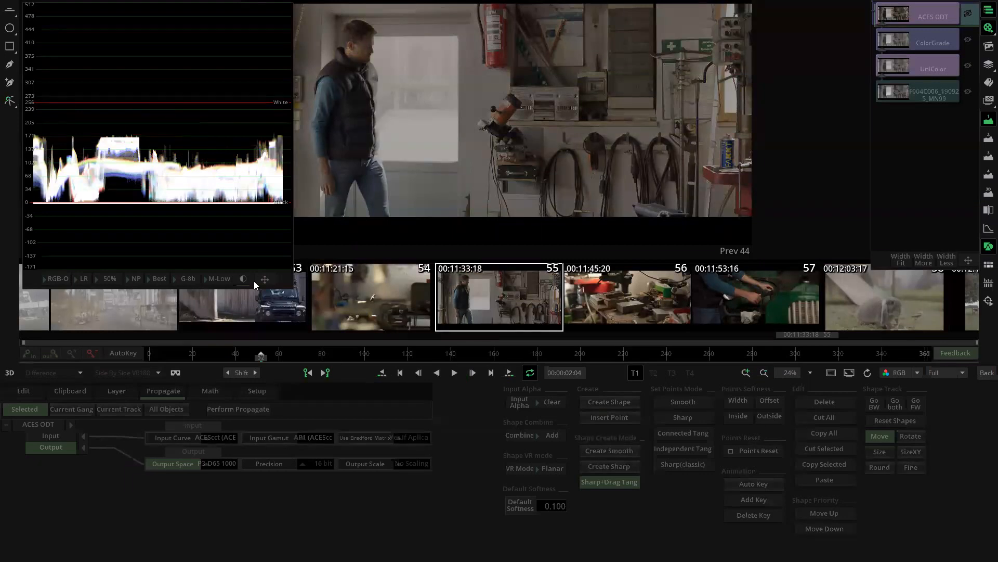
scroll(225, 195, "up", 2)
scroll(225, 194, "down", 1)
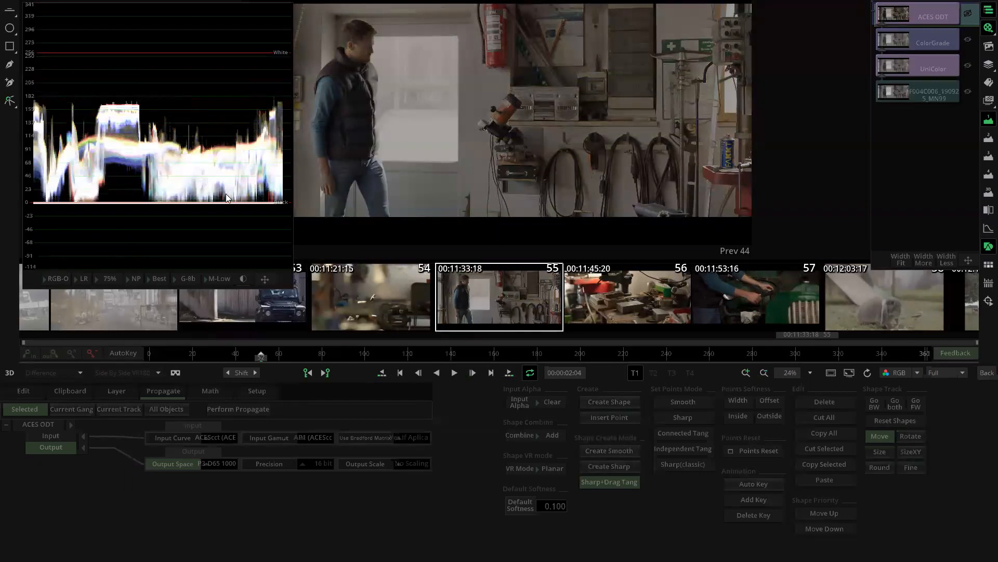
Propagate all parameters of the workshop man shot's ACES ODT to the other ACES ODTs of the fifth sequence.
left_click(49, 425)
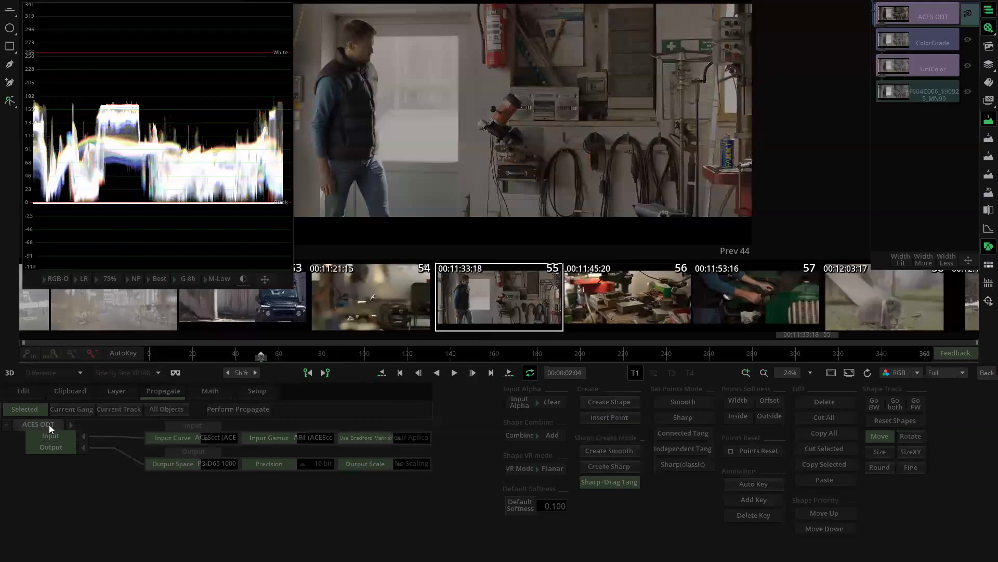
left_click(987, 372)
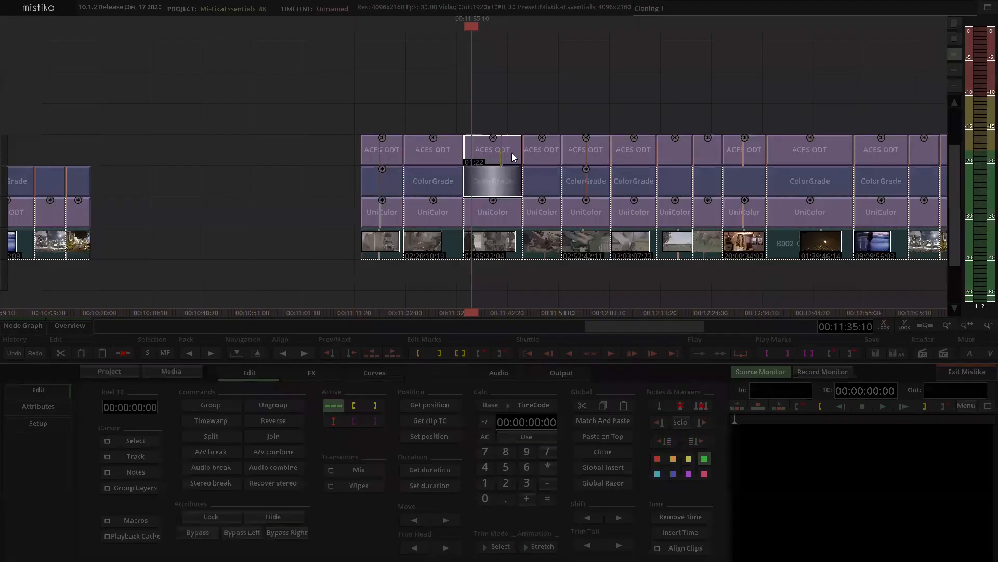
scroll(507, 130, "down", 1)
left_click(492, 141)
left_click_drag(375, 119, 771, 149)
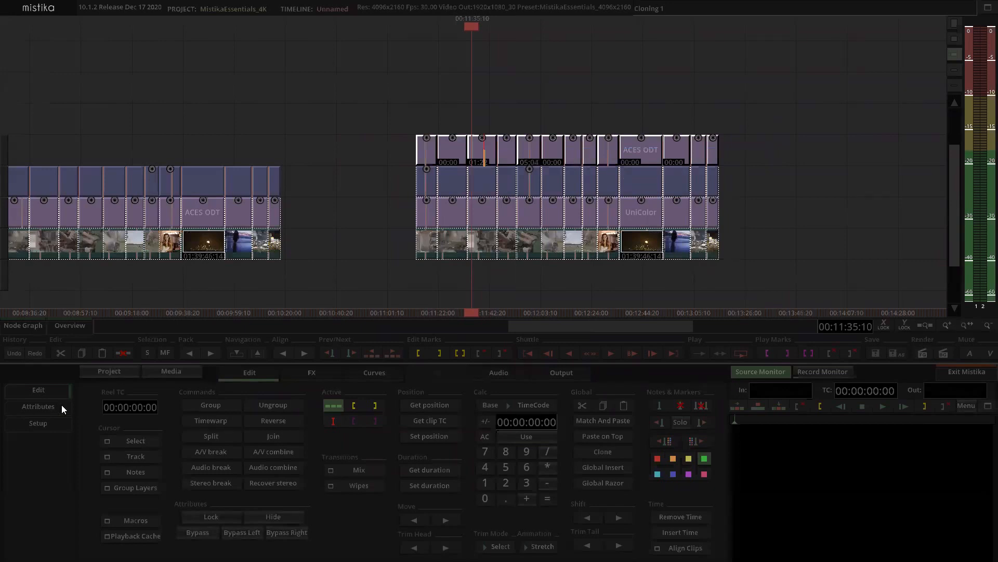
left_click(379, 373)
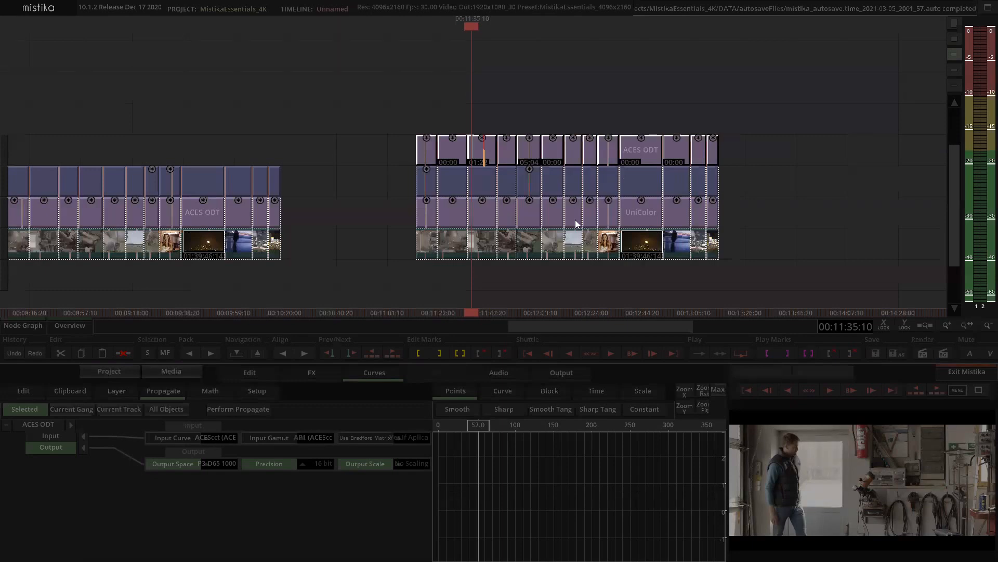
Inspect the ACES ODT output space of the green tractor shot at a later frame, and open its ColorGrade.
scroll(534, 109, "up", 4)
scroll(526, 103, "down", 2)
left_click(494, 120)
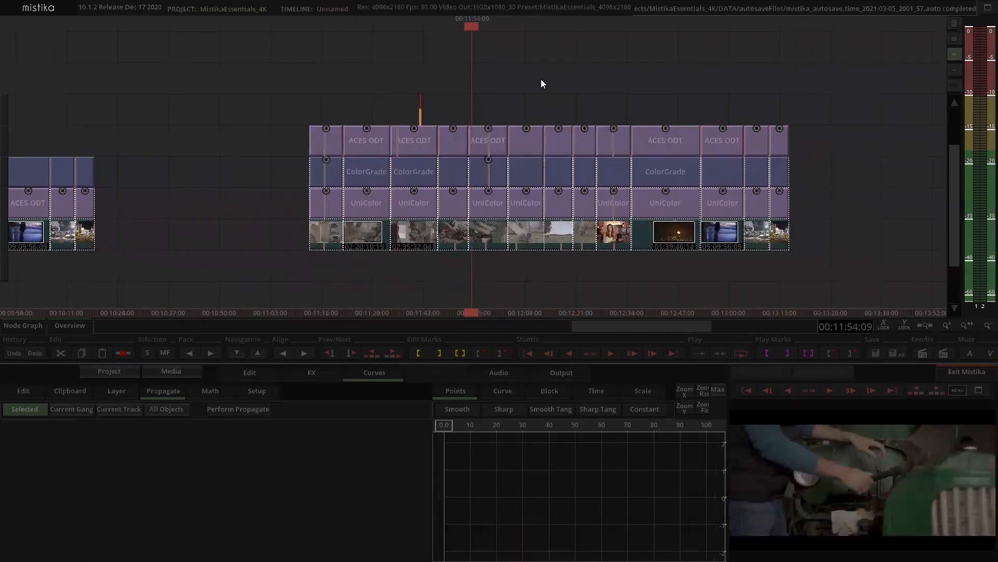
double_click(471, 131)
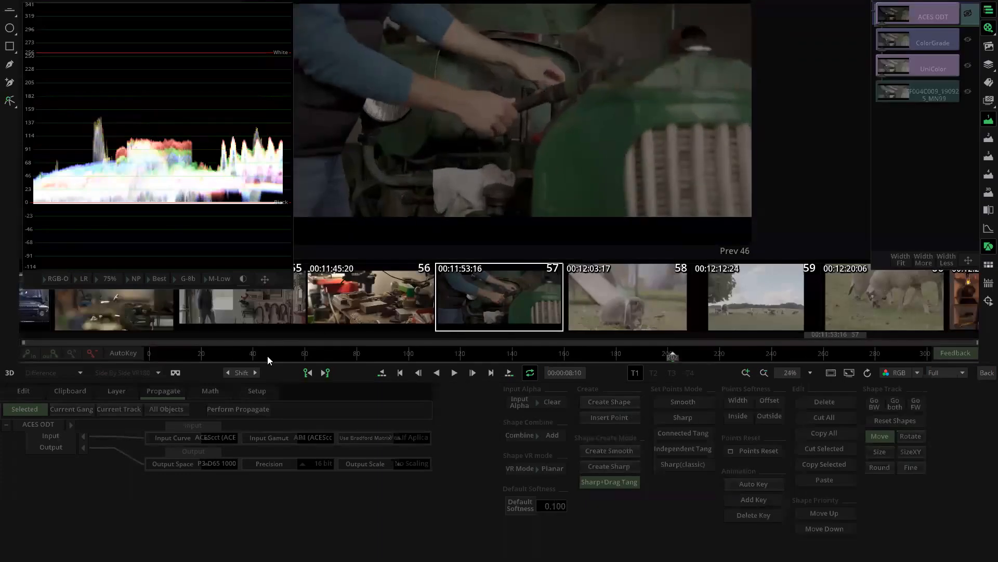
left_click_drag(694, 359, 726, 361)
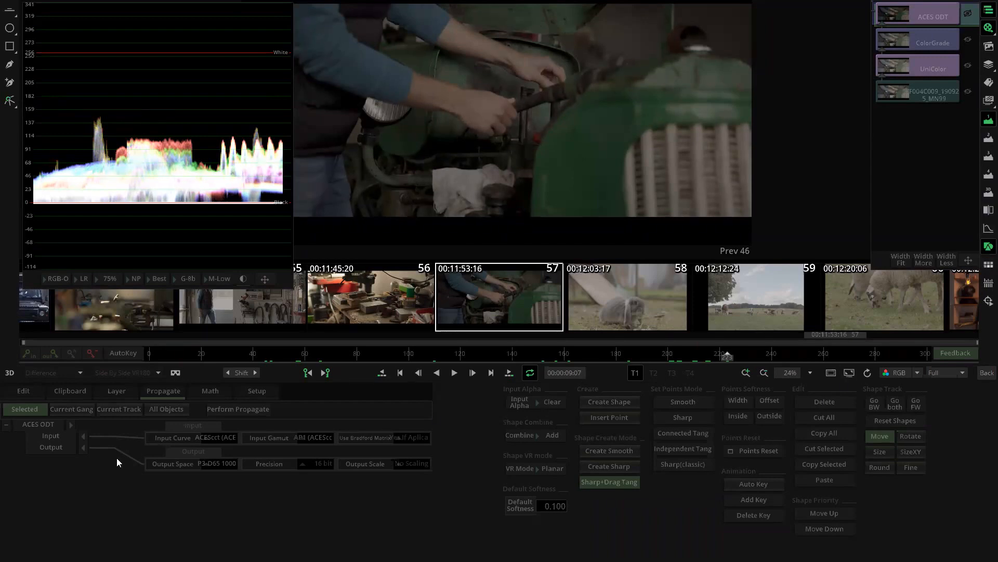
left_click(941, 42)
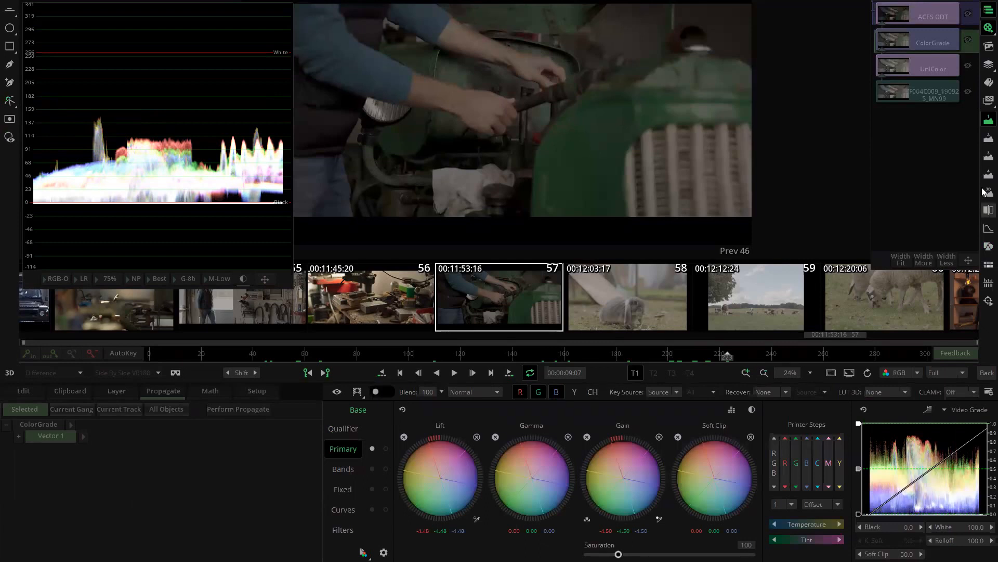
Change the timeline's first display filter to PadToFit and add 203nits_PQ_DiffuseWhite_Marker as the second filter.
left_click(986, 120)
left_click(988, 120)
left_click(988, 99)
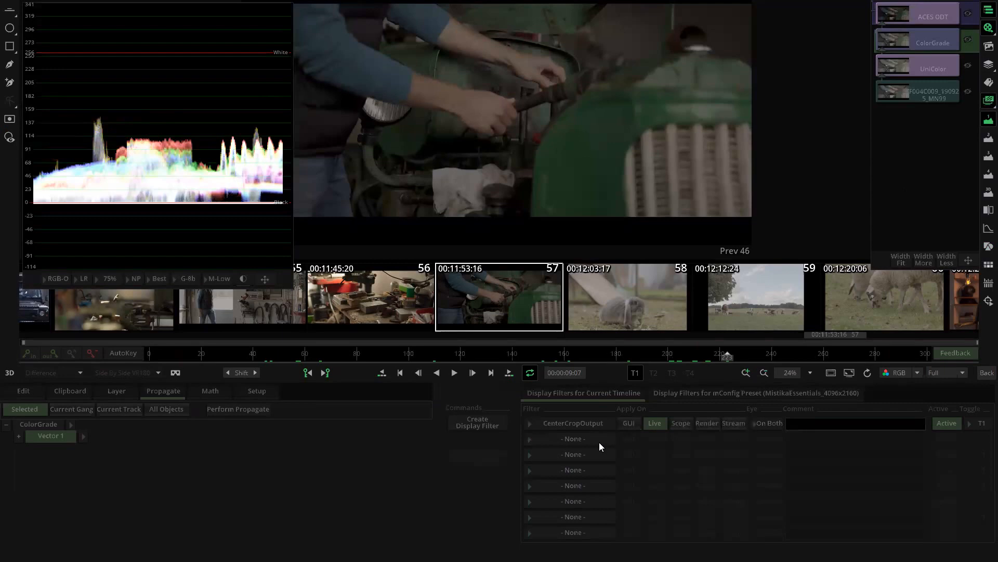
left_click(581, 423)
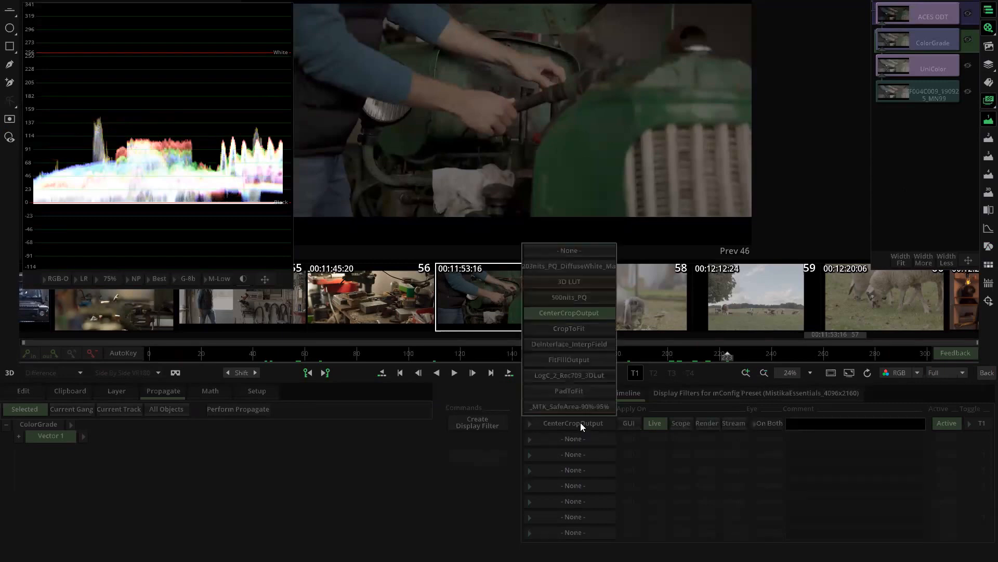
left_click(581, 393)
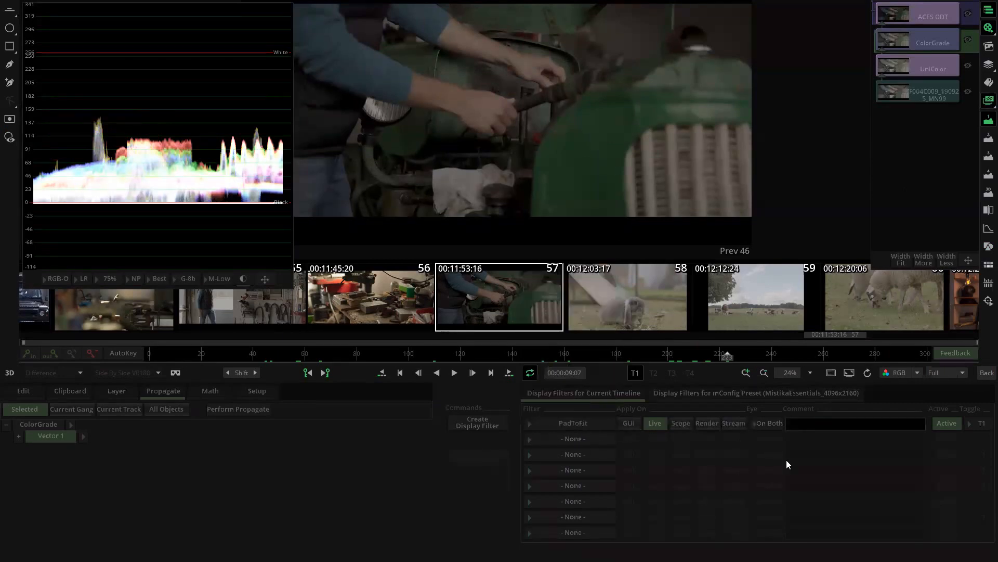
left_click(581, 440)
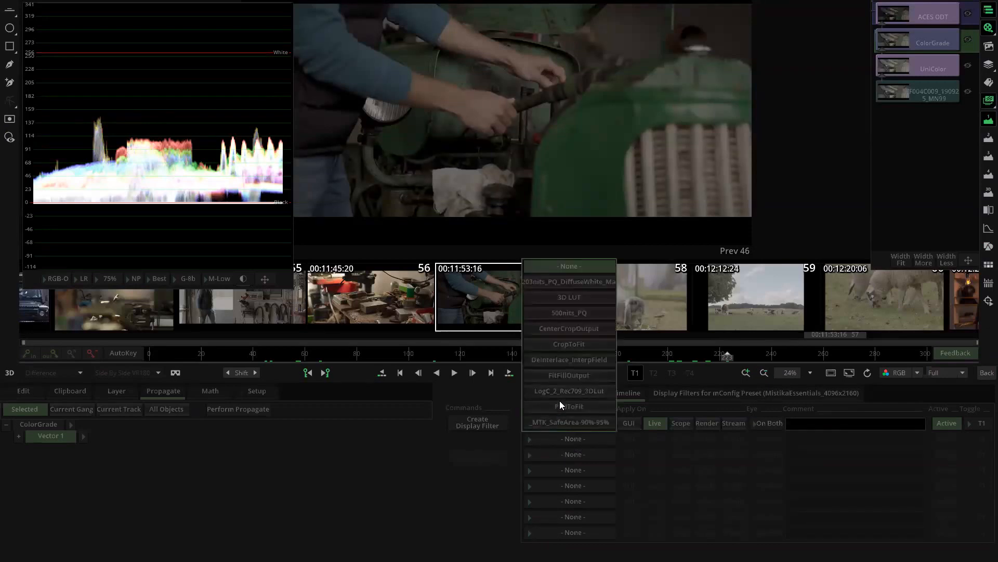
left_click(556, 282)
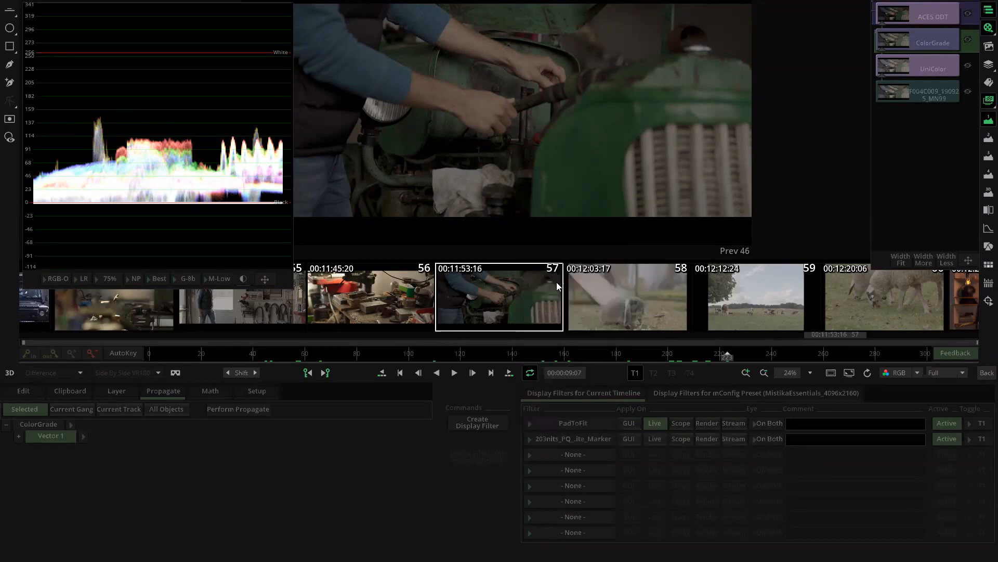
Apply the 203nits_PQ_DiffuseWhite_Marker filter to the scope, and add 500nits_PQ as the third display filter, also applied to the scope.
left_click(686, 439)
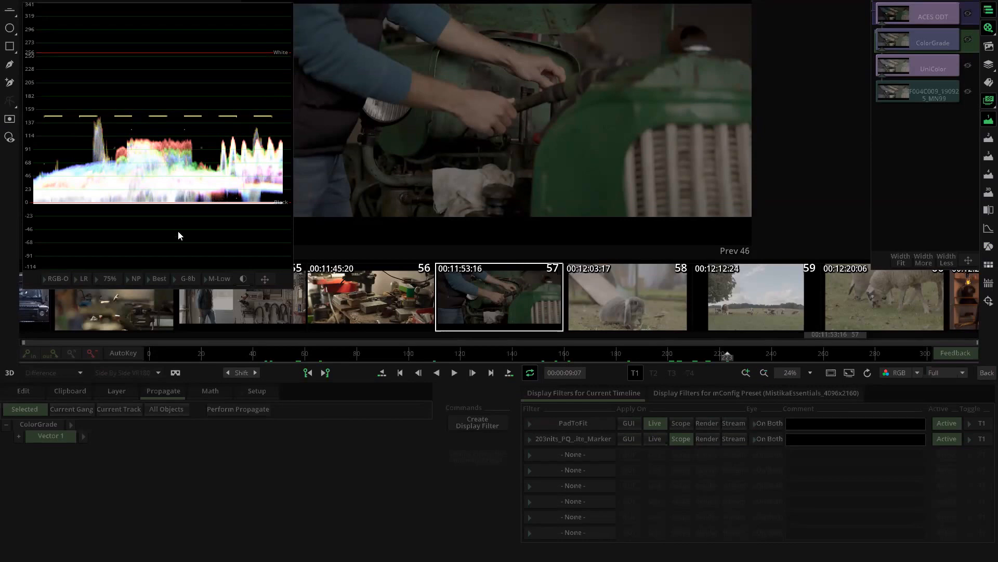
left_click(580, 455)
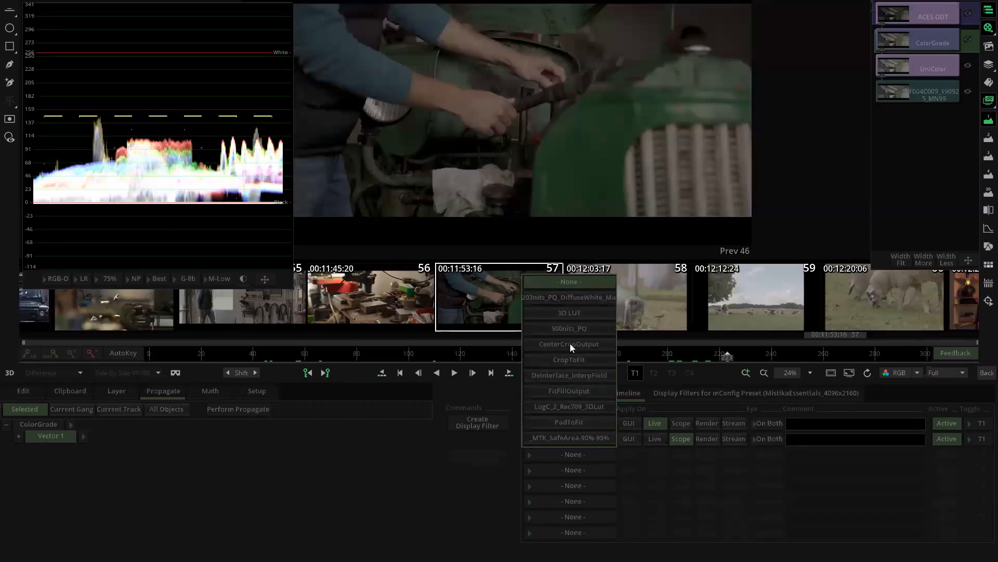
left_click(573, 329)
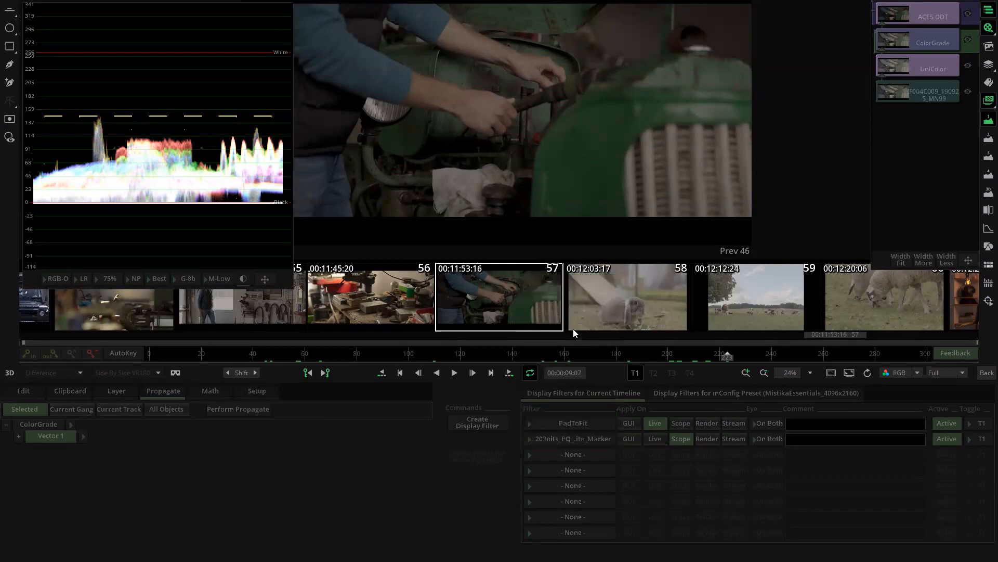
left_click(678, 453)
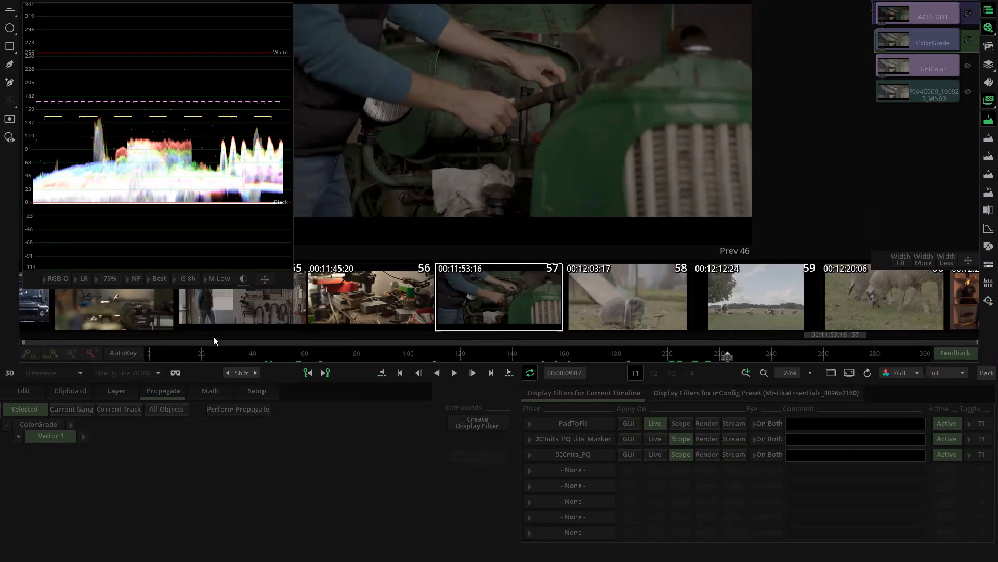
Move to an earlier frame of the green tractor shot and raise the Gain of its ColorGrade to 8.29.
left_click_drag(186, 349, 693, 345)
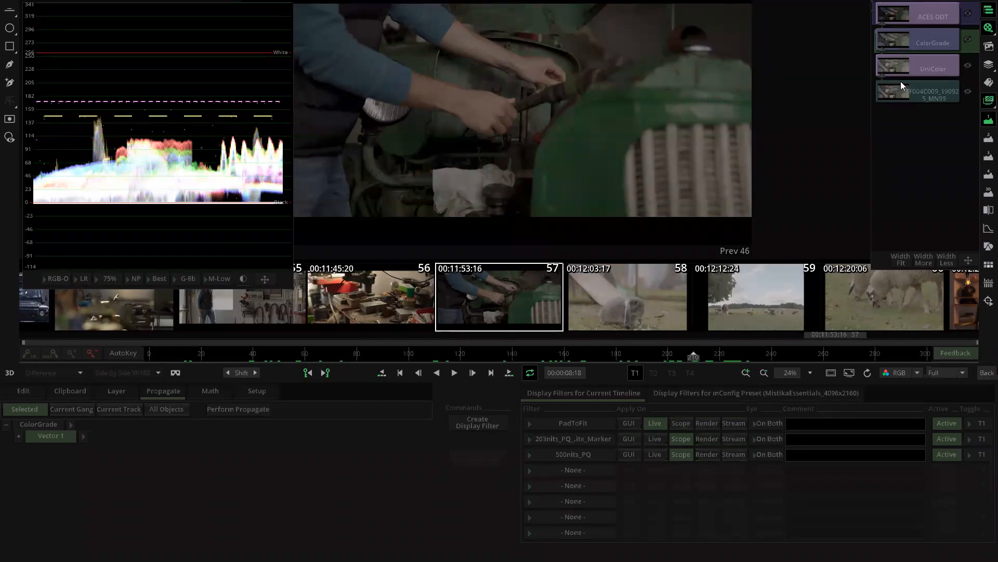
left_click(987, 103)
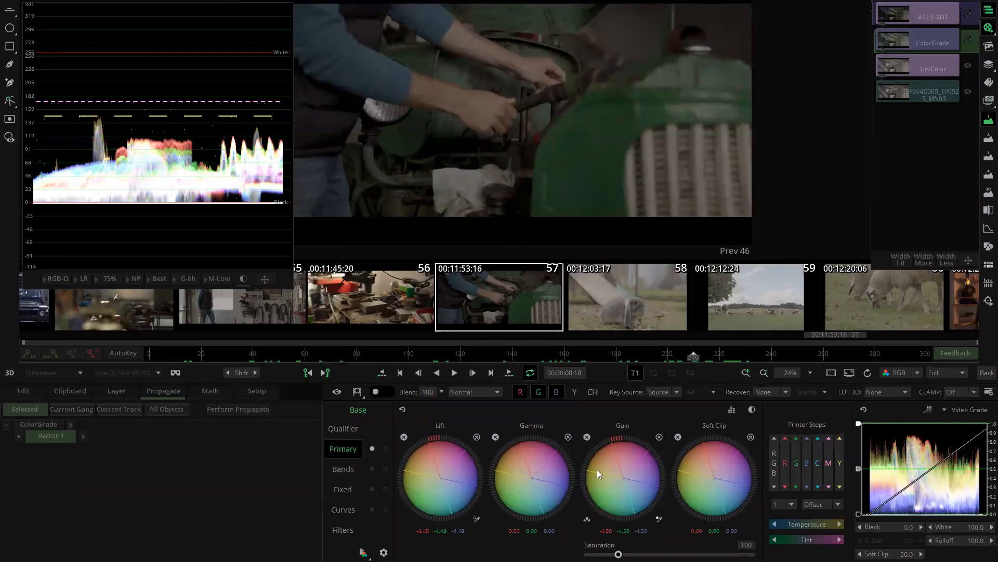
left_click_drag(630, 474, 676, 473)
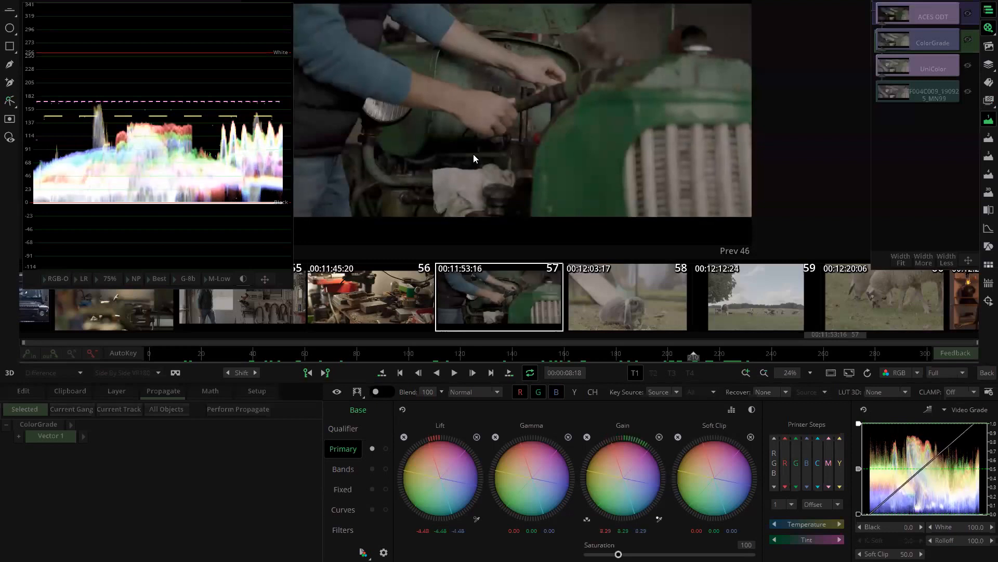
left_click_drag(436, 153, 504, 180)
scroll(504, 185, "up", 2)
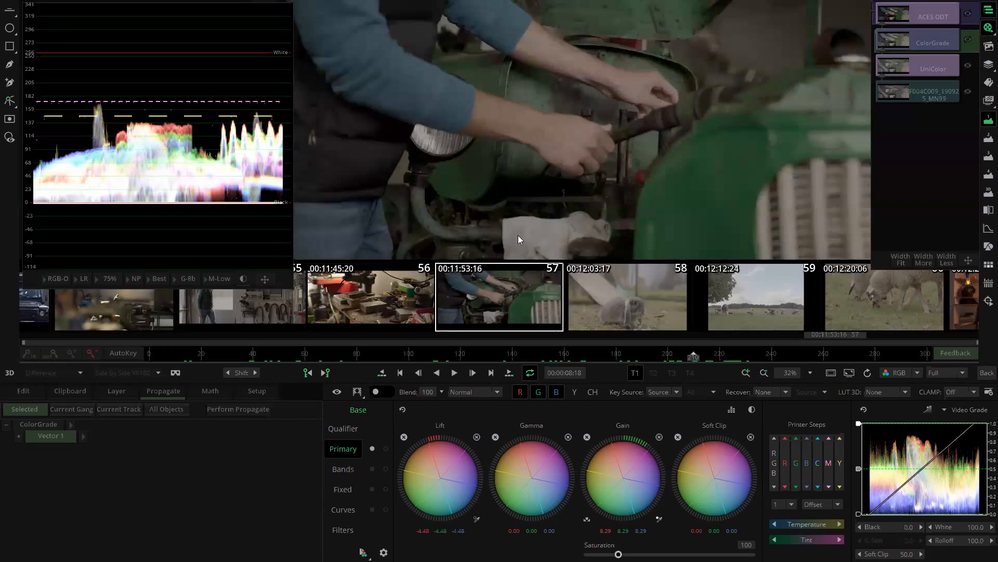
scroll(475, 186, "down", 2)
Go to the cow pasture shot, switch its primary wheels to offset mode, and lower Lift Offset and Gain Offset to about -3.
key("Down")
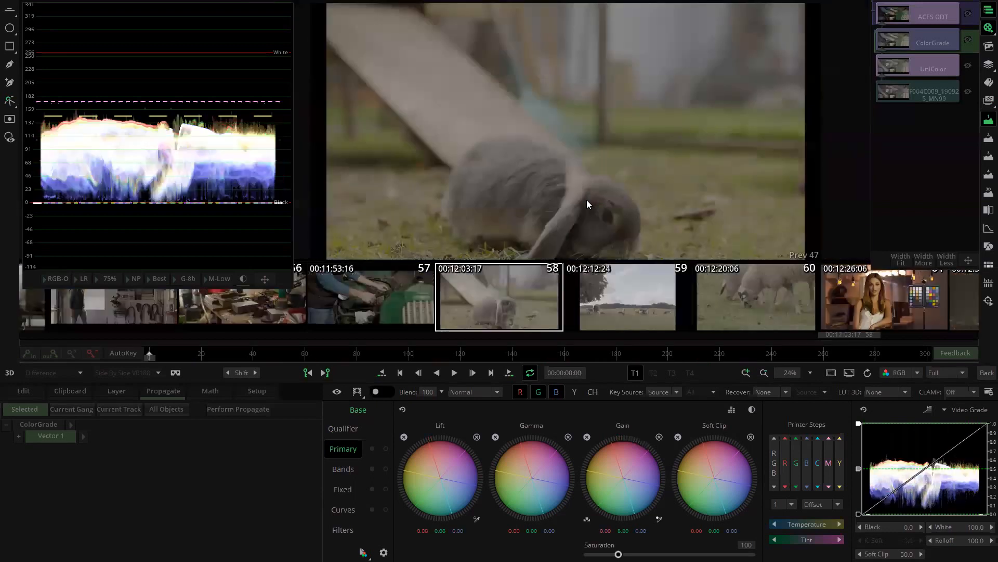
scroll(549, 149, "down", 2)
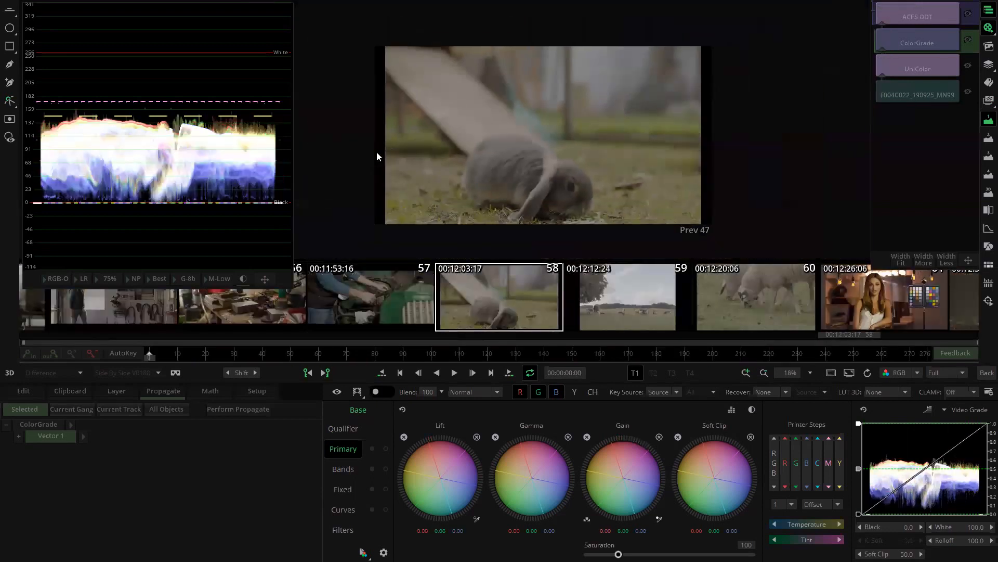
left_click(611, 300)
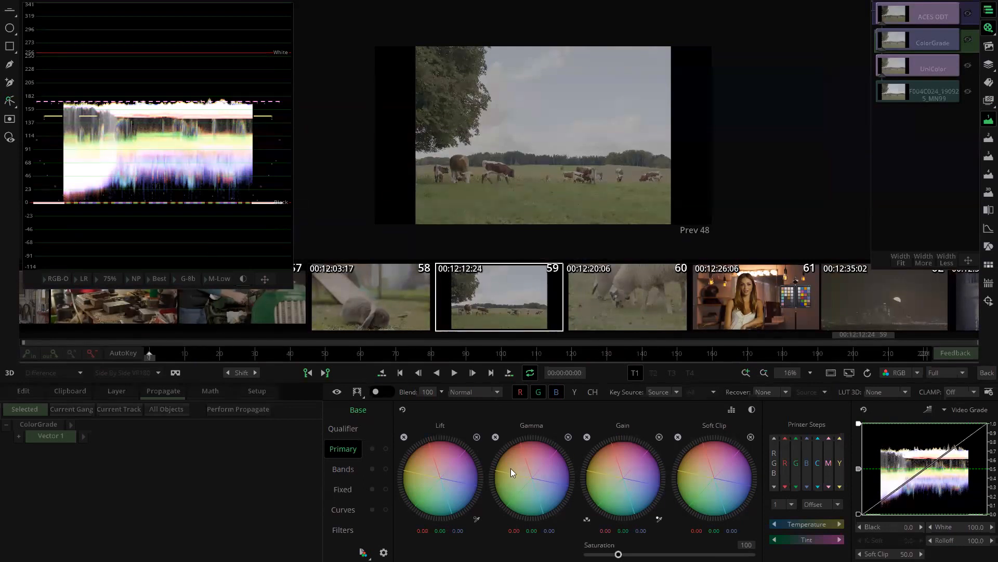
left_click(734, 410)
left_click_drag(627, 470, 609, 464)
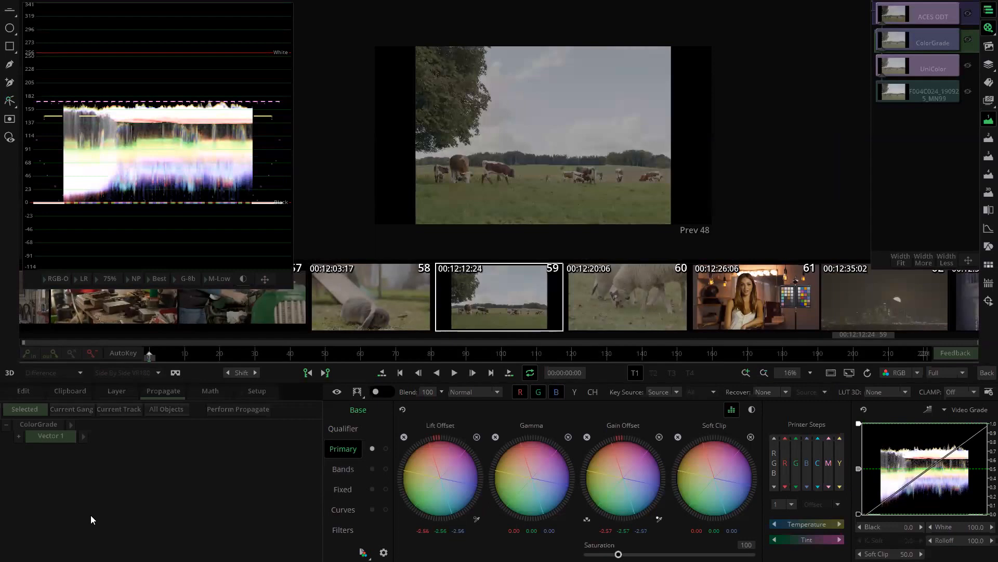
Add a second vector to the ColorGrade of the cow pasture shot.
left_click(100, 524)
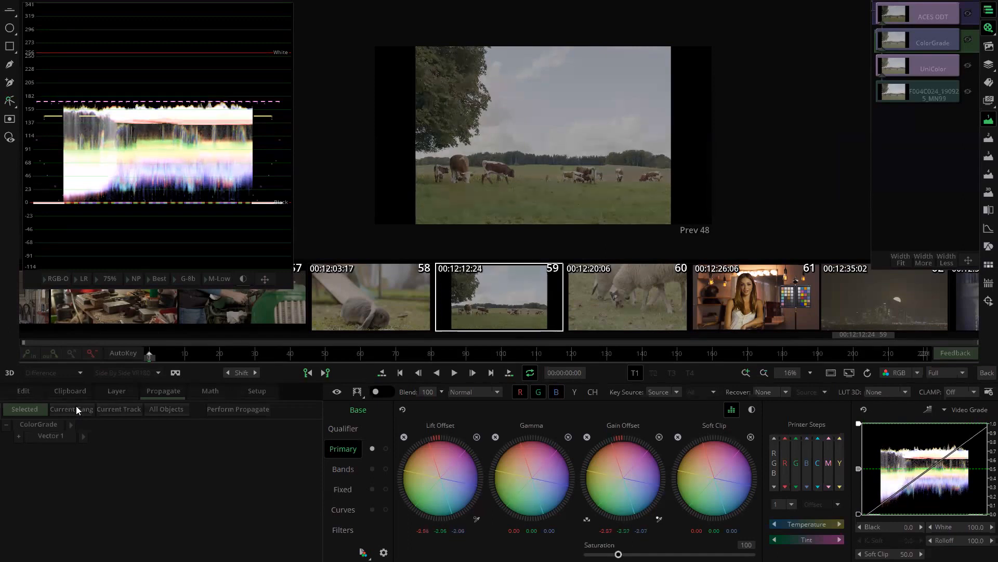
left_click(104, 394)
left_click(31, 409)
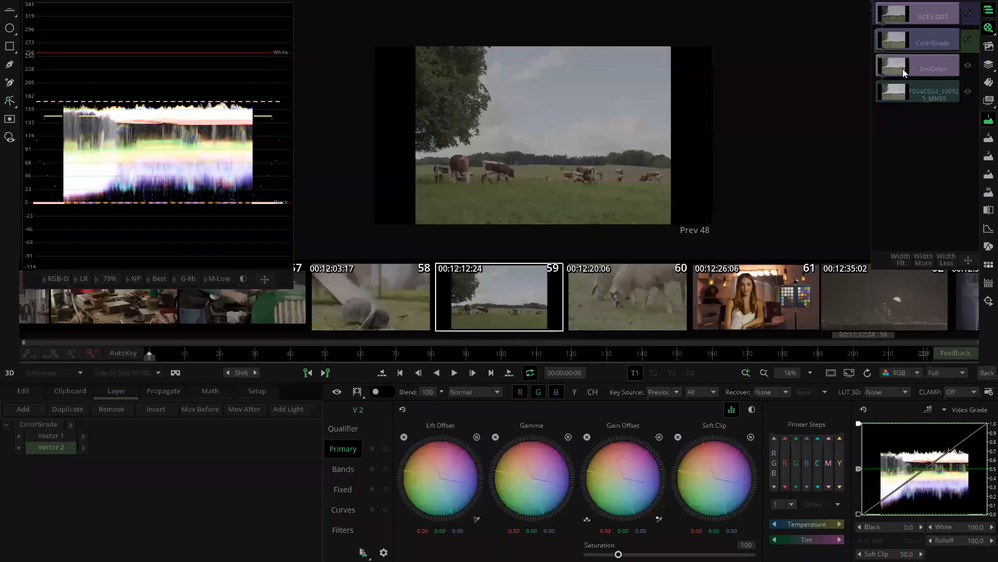
Set the Fit option in the cow pasture clip's framing to Crop to fit.
left_click(928, 91)
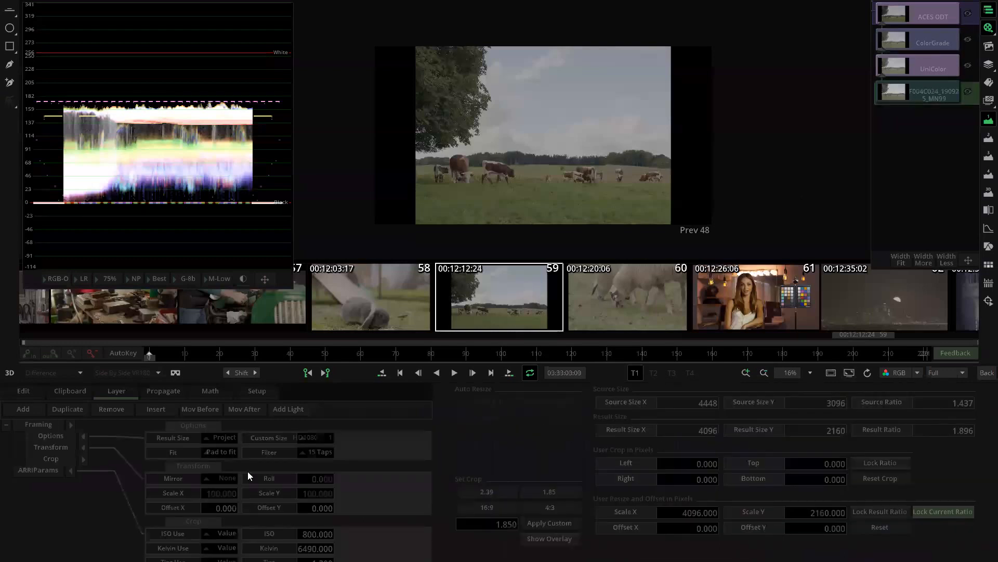
left_click(222, 454)
left_click(244, 376)
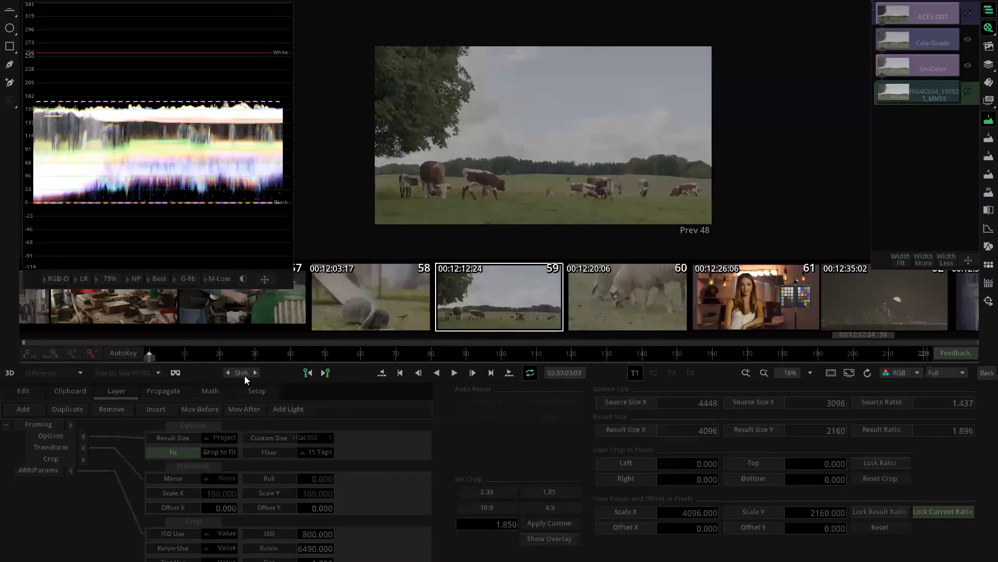
Check the cow pasture shot's waveform at the ColorGrade level without the ACES ODT, and reopen the ColorGrade's second vector.
left_click(927, 14)
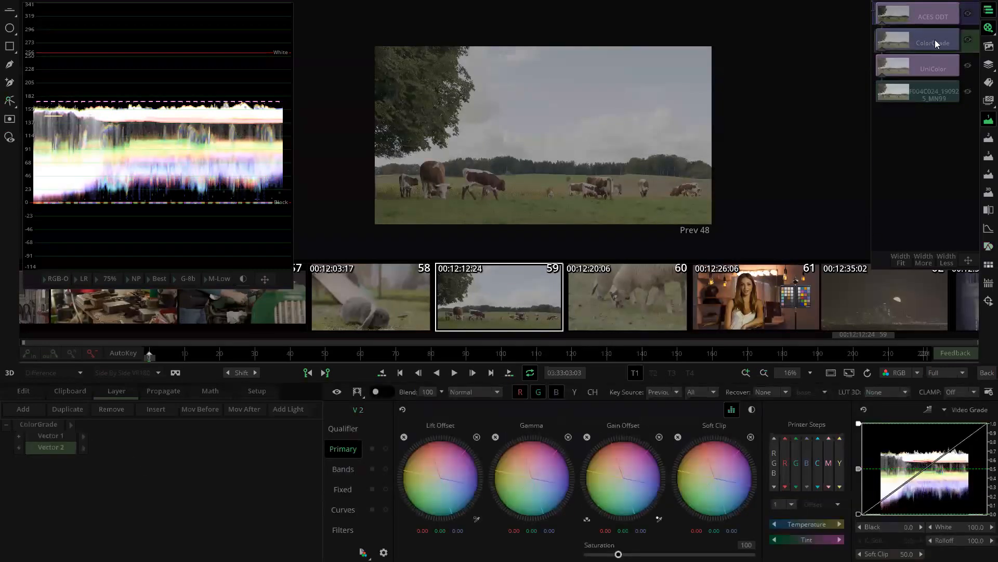
double_click(936, 40)
left_click(935, 13)
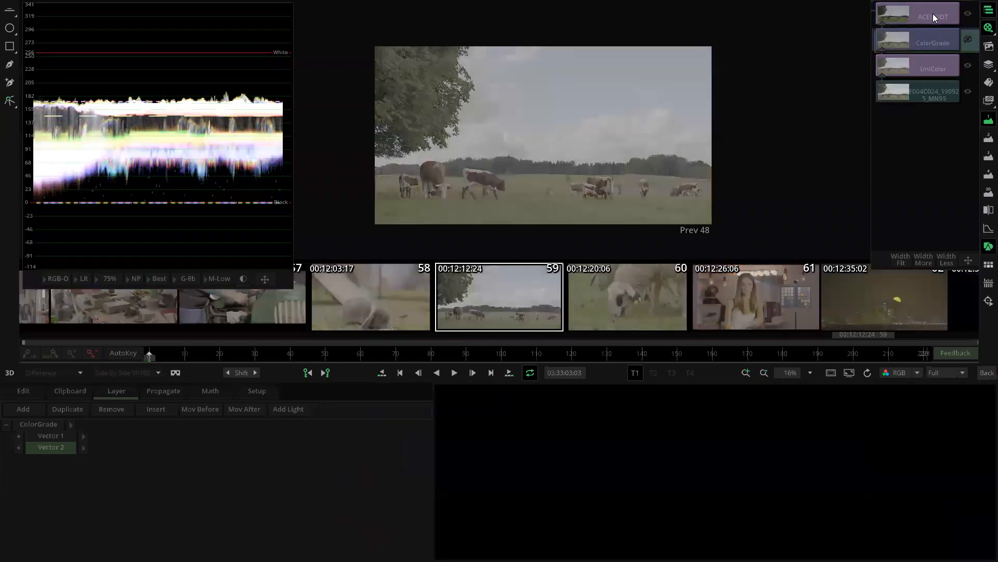
left_click(927, 41)
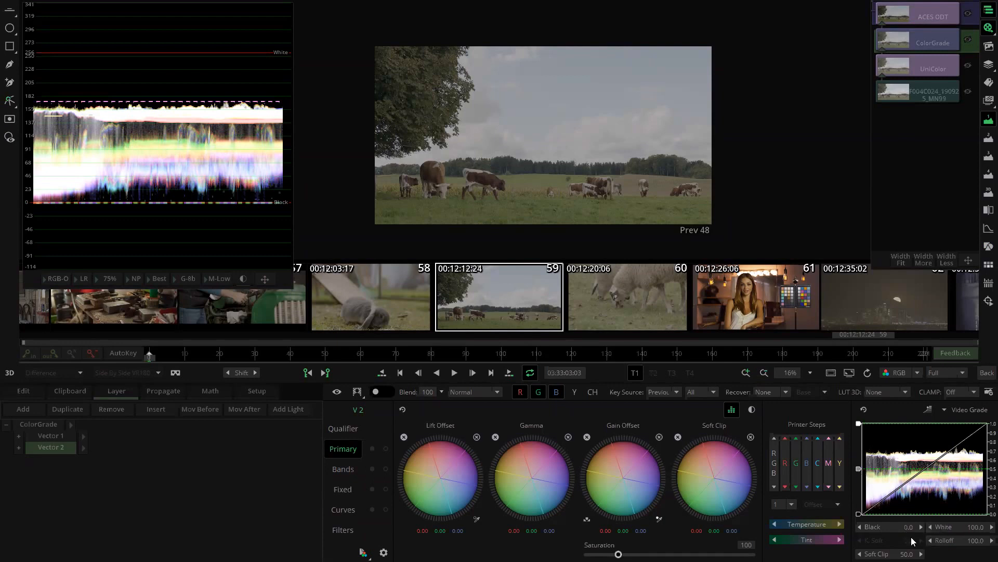
Set the White point of the cow shot's second vector to 55 and raise its Soft Clip by about 12.6.
type("58")
key("Return")
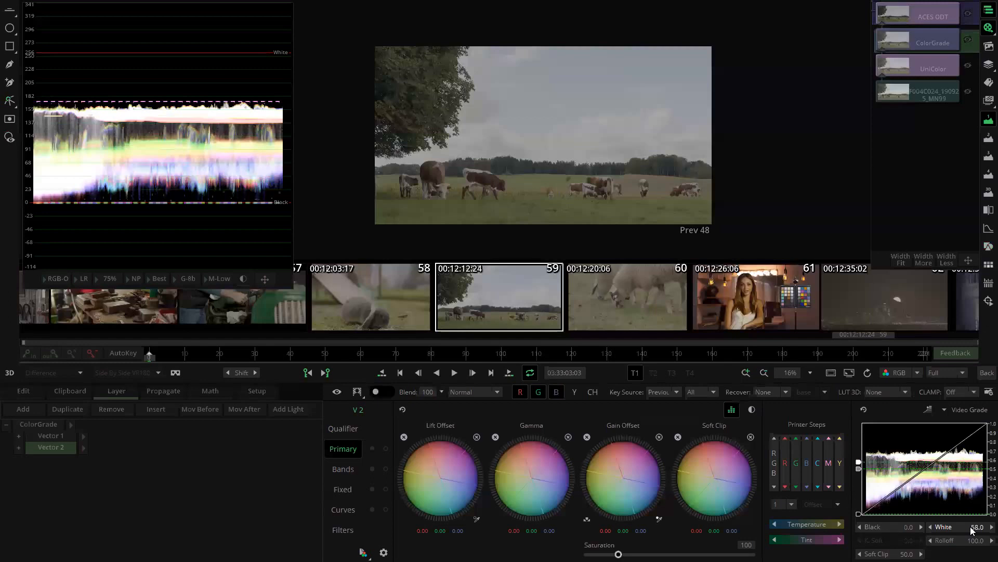
left_click_drag(973, 528, 980, 527)
double_click(977, 527)
key("BackSpace")
key("BackSpace")
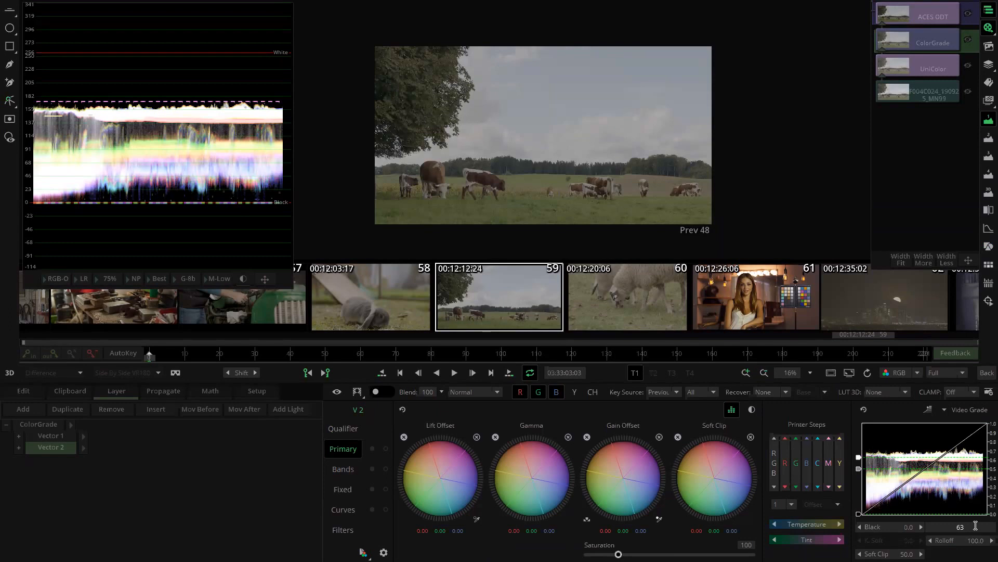
key("BackSpace")
key("BackSpace")
type("56")
key("Return")
type("55")
key("Return")
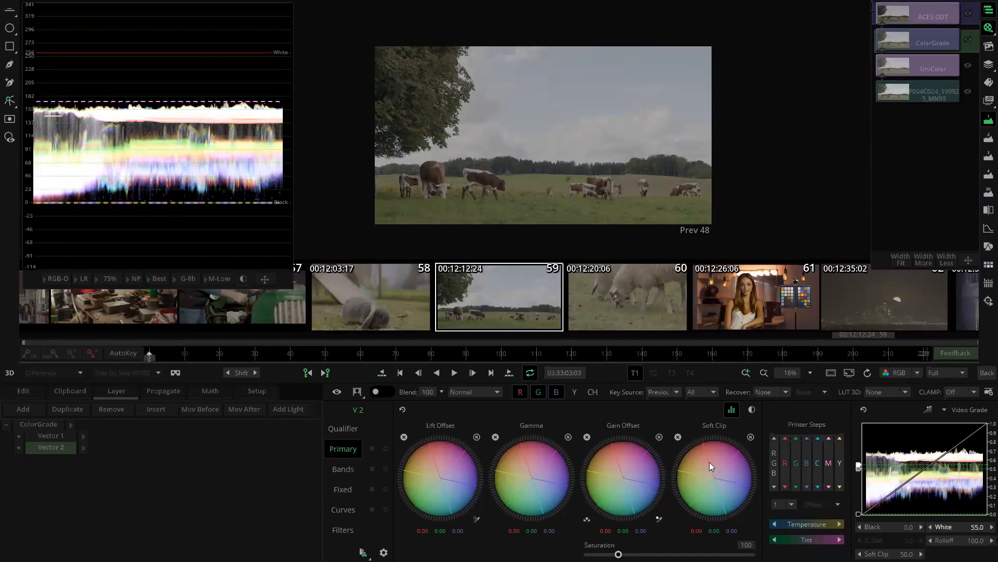
mouse_move(706, 469)
left_mouse_down()
mouse_move(674, 479)
mouse_move(757, 456)
mouse_move(651, 486)
mouse_move(797, 459)
mouse_move(690, 464)
mouse_move(816, 463)
mouse_move(678, 465)
mouse_move(767, 464)
mouse_move(735, 461)
mouse_move(748, 472)
mouse_move(715, 463)
left_mouse_up()
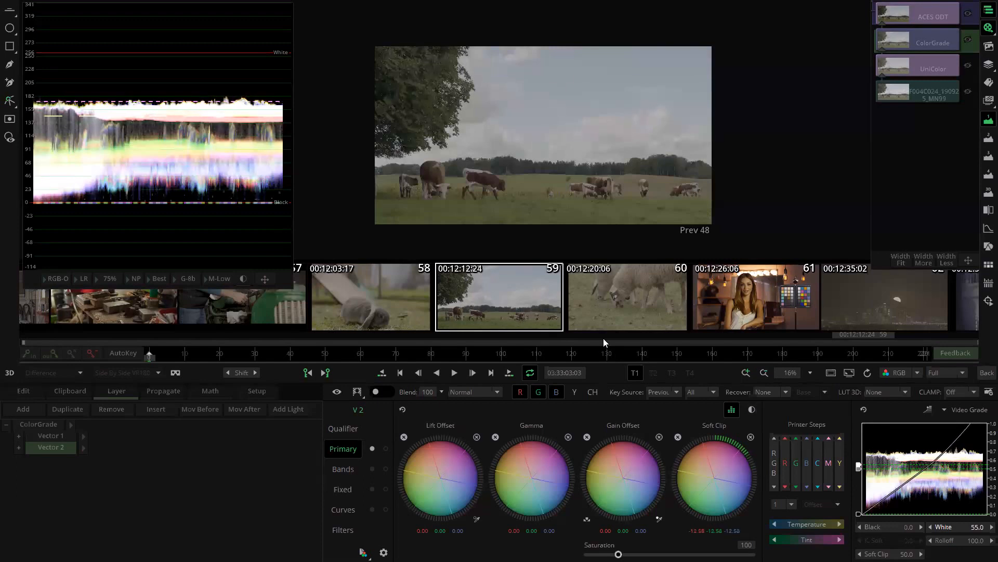
Copy the cow shot's ColorGrade to the shot of the woman beside the color chart, and lower the Soft Clip of its second vector.
left_click(537, 293)
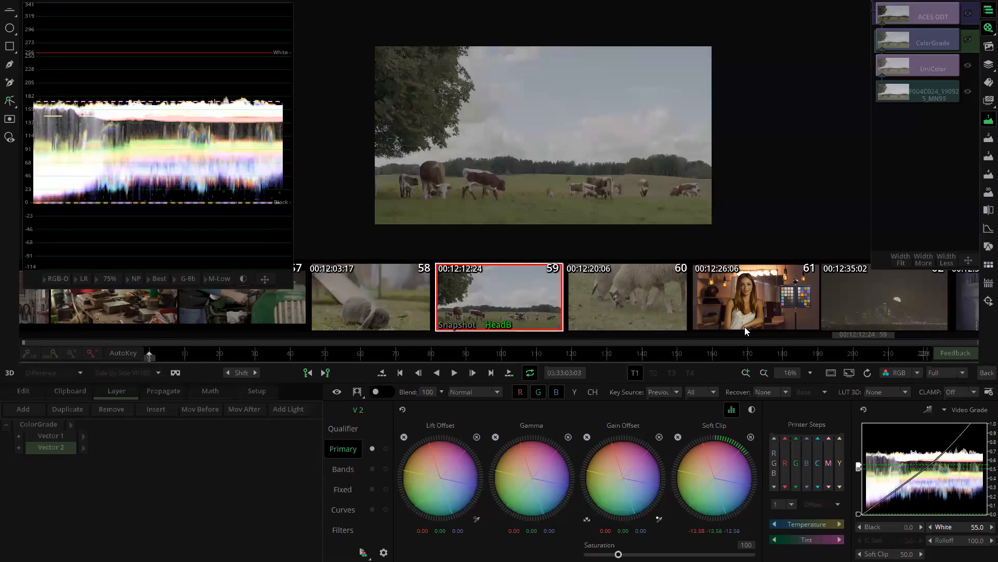
left_click(69, 424)
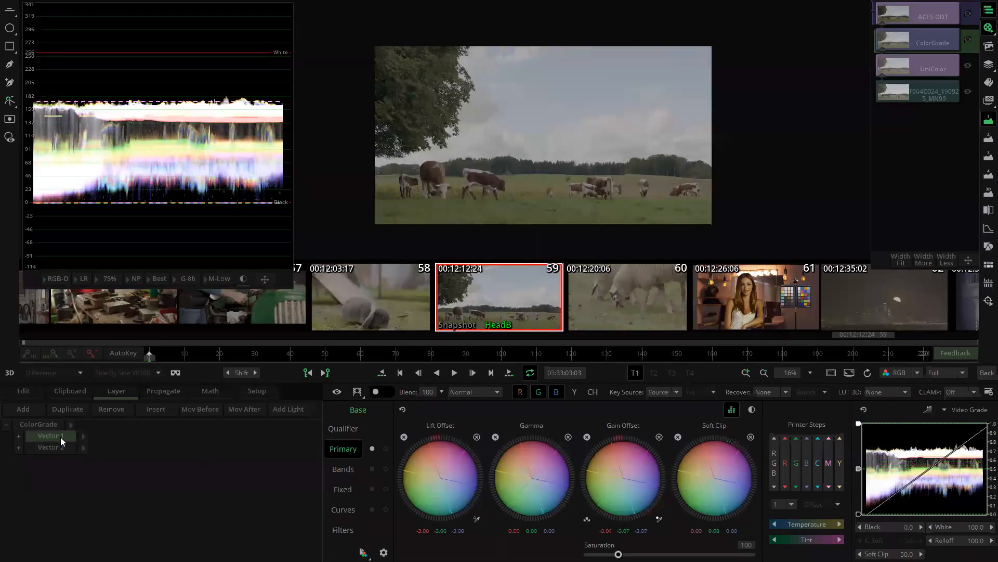
left_click(753, 294)
left_click(981, 325)
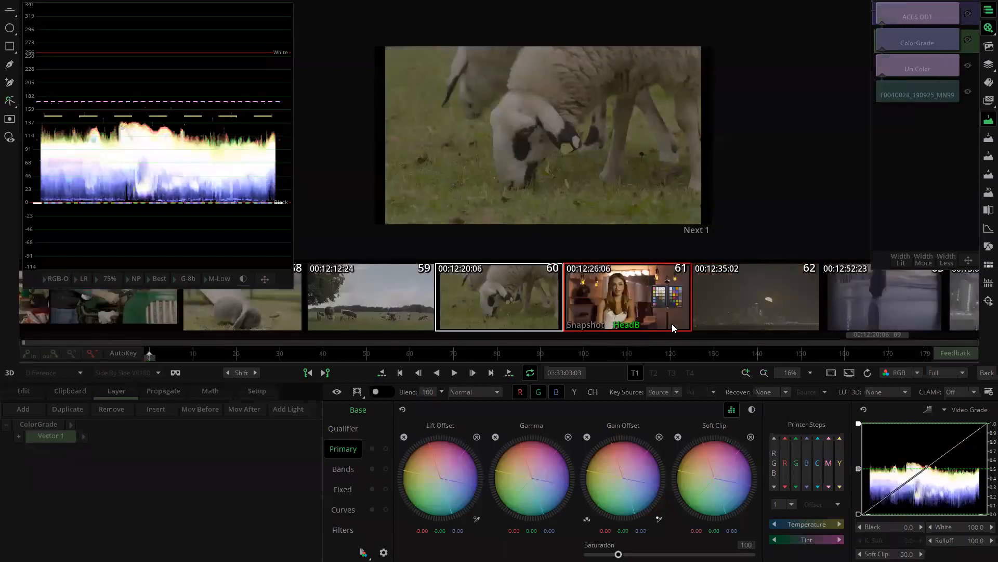
left_click(642, 316)
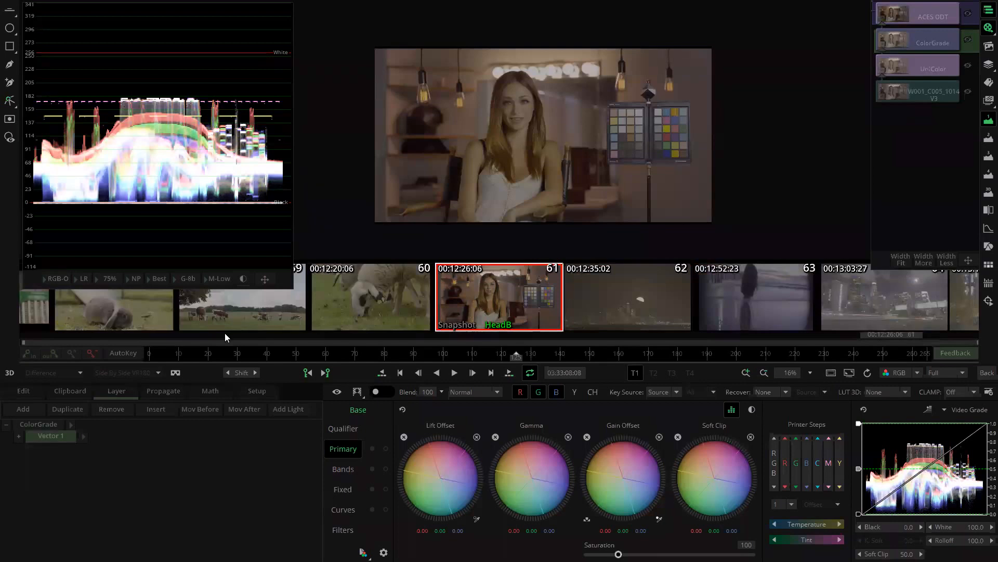
left_click(236, 314)
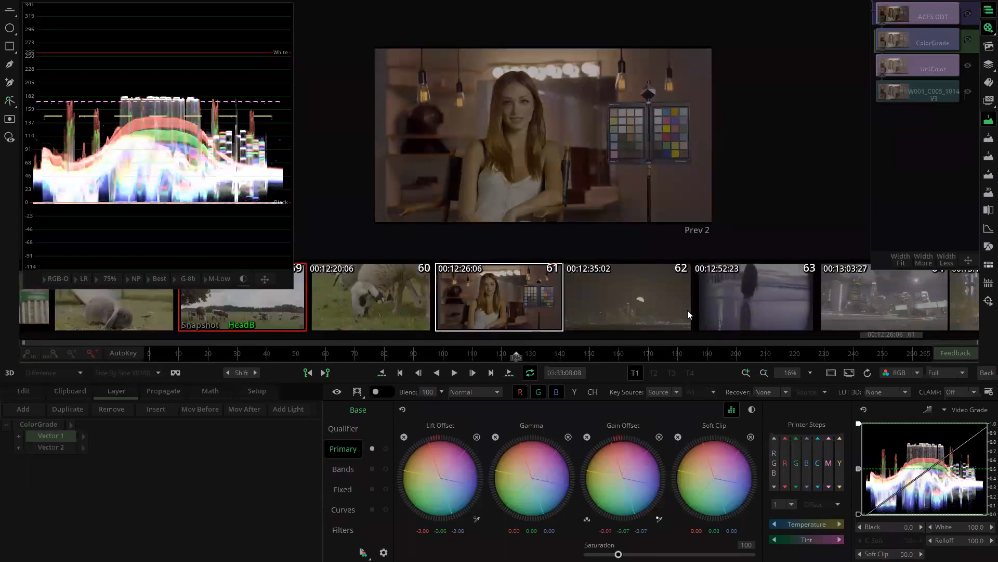
left_click(47, 448)
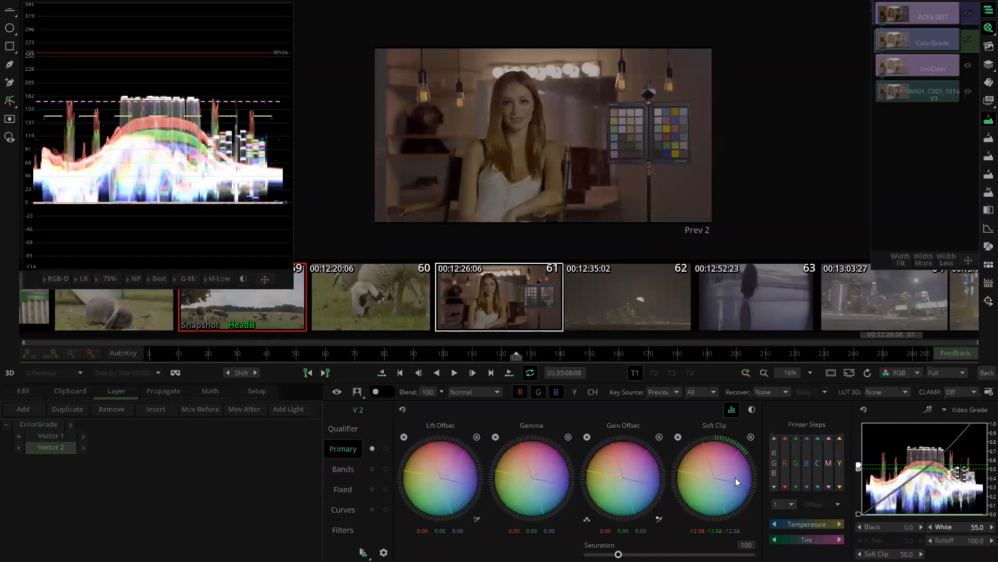
left_click_drag(689, 460, 584, 480)
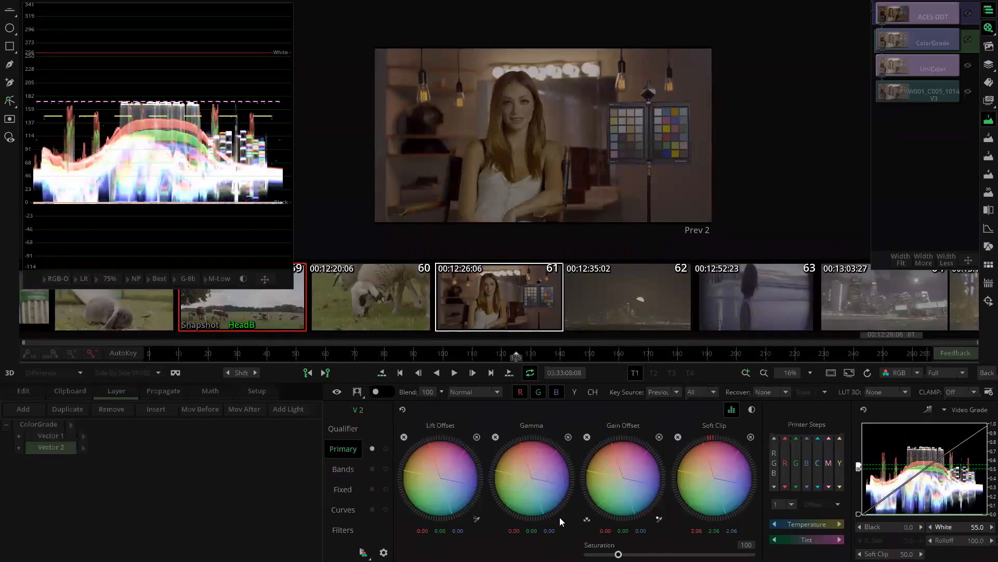
Add a third vector to the woman's shot and bring the white limit of its Bands range down to about 0.55.
left_click(22, 409)
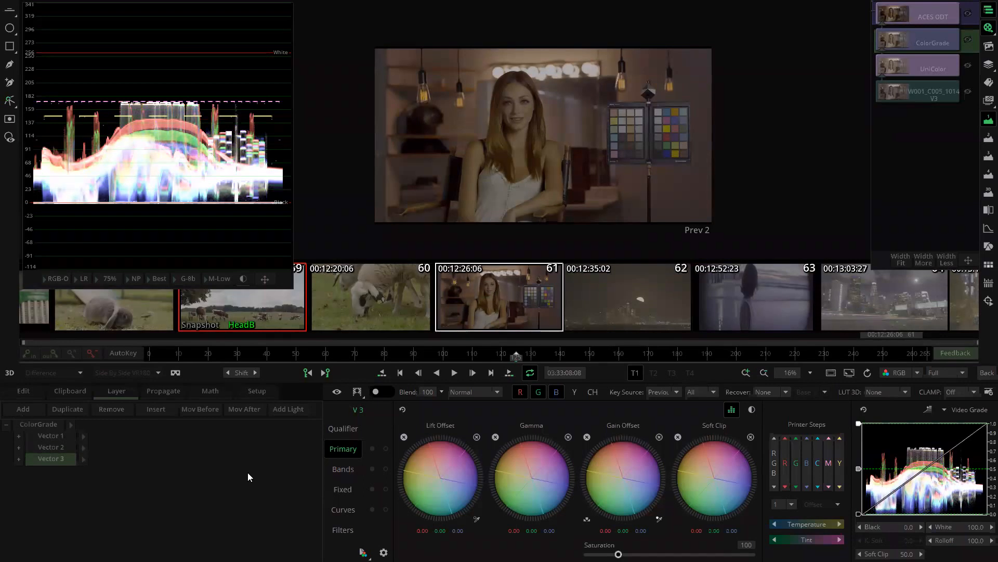
left_click(341, 470)
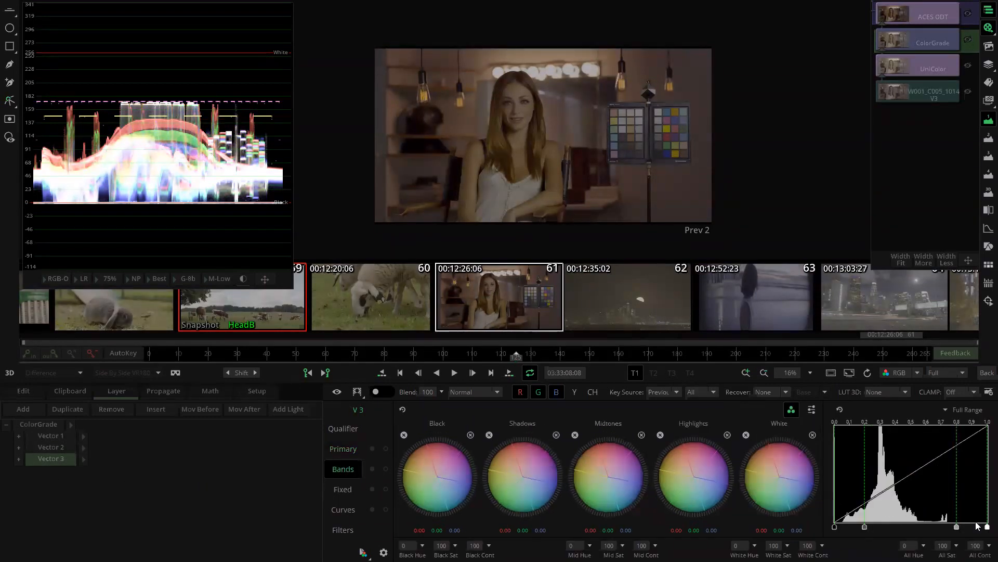
left_click_drag(983, 527, 918, 529)
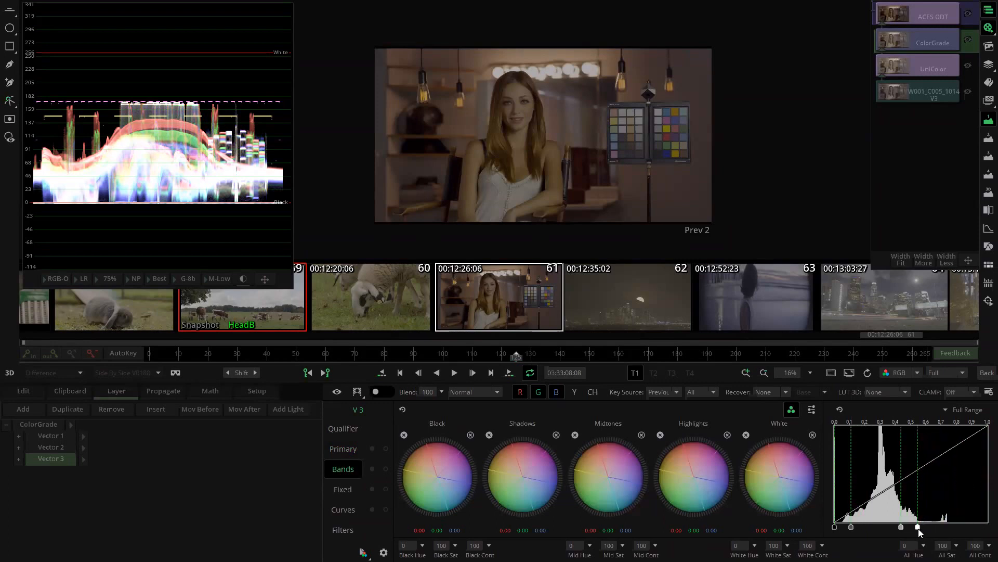
Move the black limit of the third vector's Bands range to about 0.06 and raise its Midtones by about 6.6.
left_click_drag(833, 524, 842, 525)
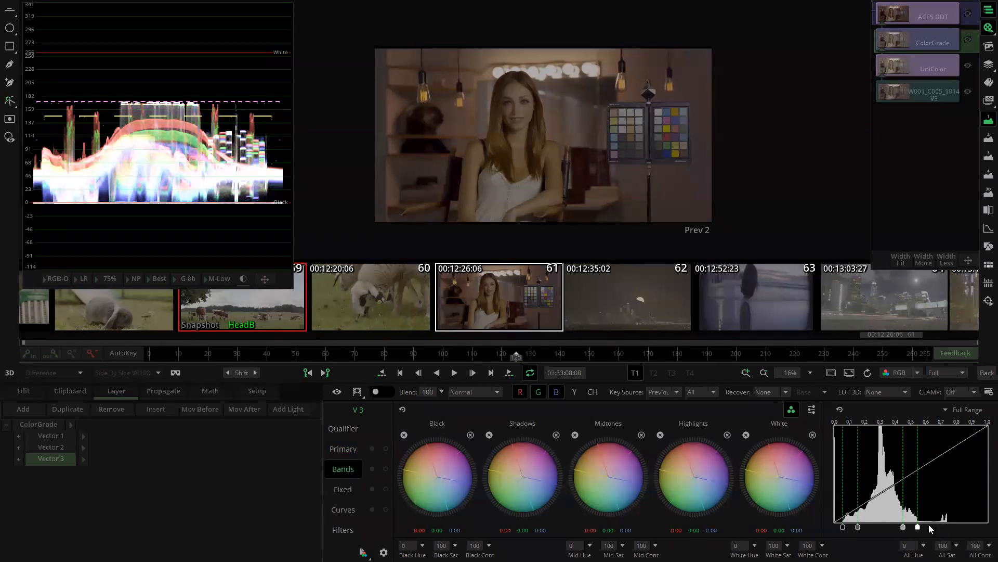
left_click_drag(922, 525, 920, 525)
left_click_drag(600, 467, 622, 467)
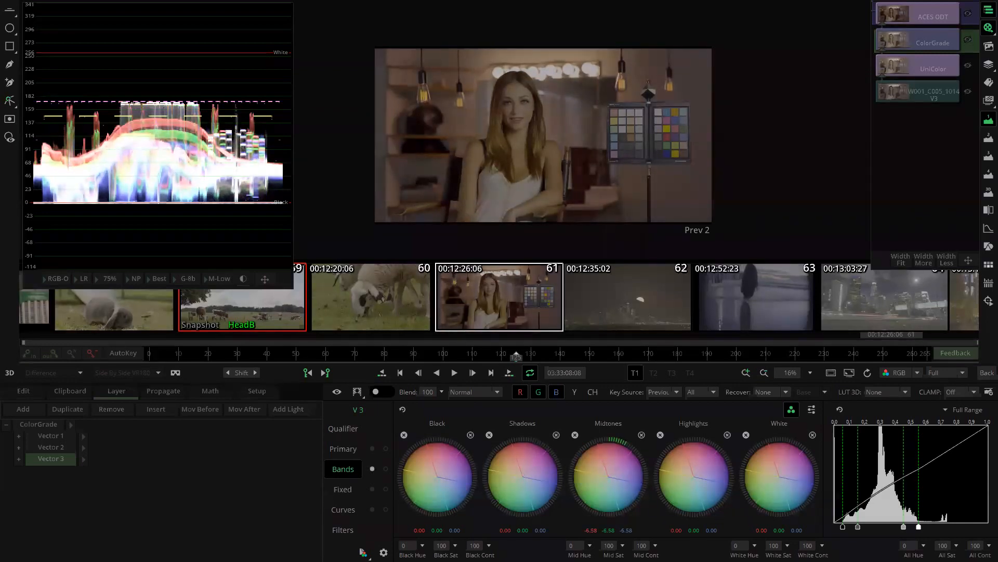
Set the midtone contrast (Mid Cont) of the woman's shot's third vector to 149.
left_click(656, 546)
left_click_drag(674, 535, 684, 538)
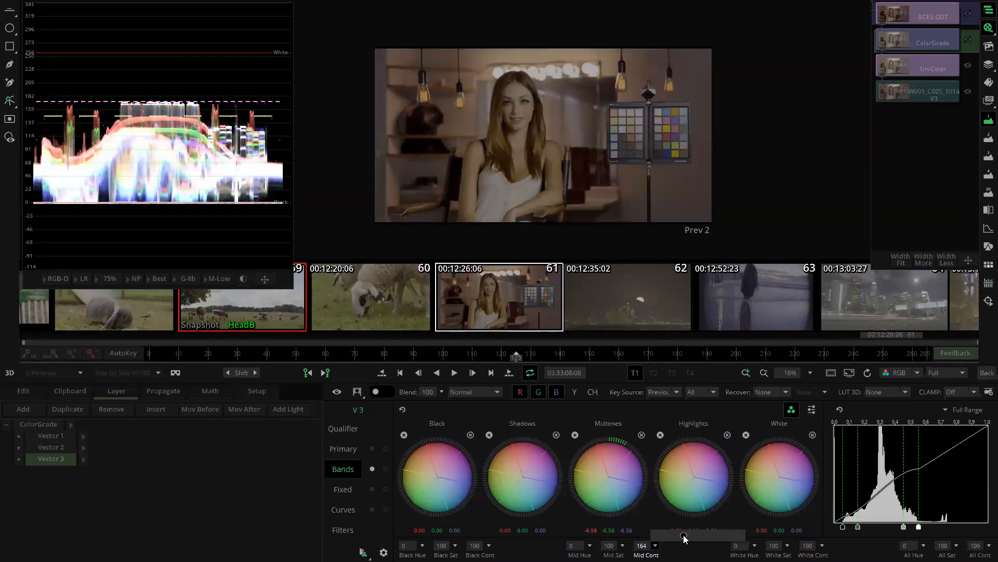
left_click_drag(684, 538, 682, 536)
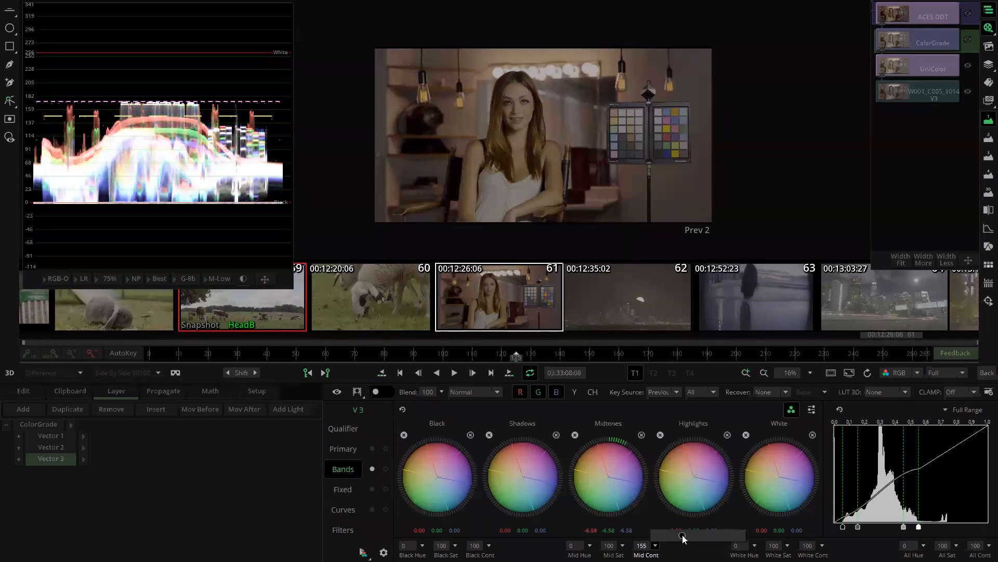
left_click_drag(684, 538, 683, 539)
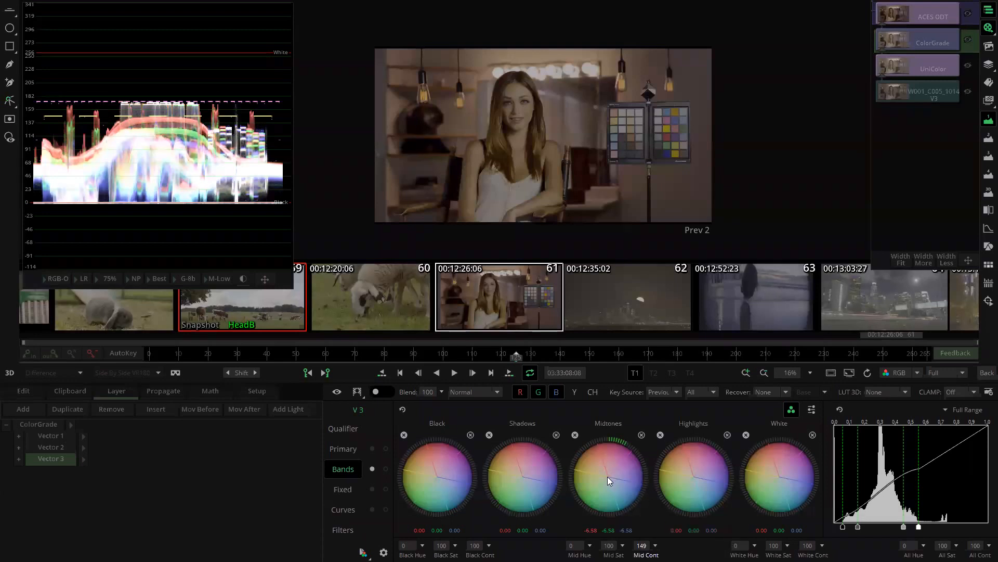
Shift the color balance of the third vector's Midtones and Highlights slightly toward blue.
left_click_drag(606, 463, 619, 480)
mouse_move(692, 468)
left_mouse_down()
mouse_move(715, 490)
mouse_move(702, 480)
left_mouse_up()
left_click_drag(700, 474, 699, 475)
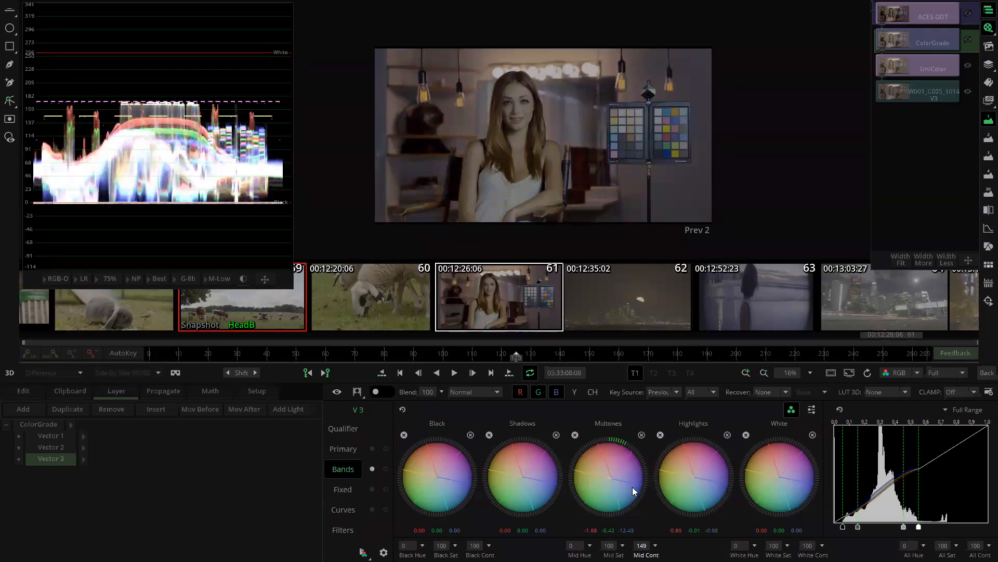
left_click_drag(610, 480, 608, 479)
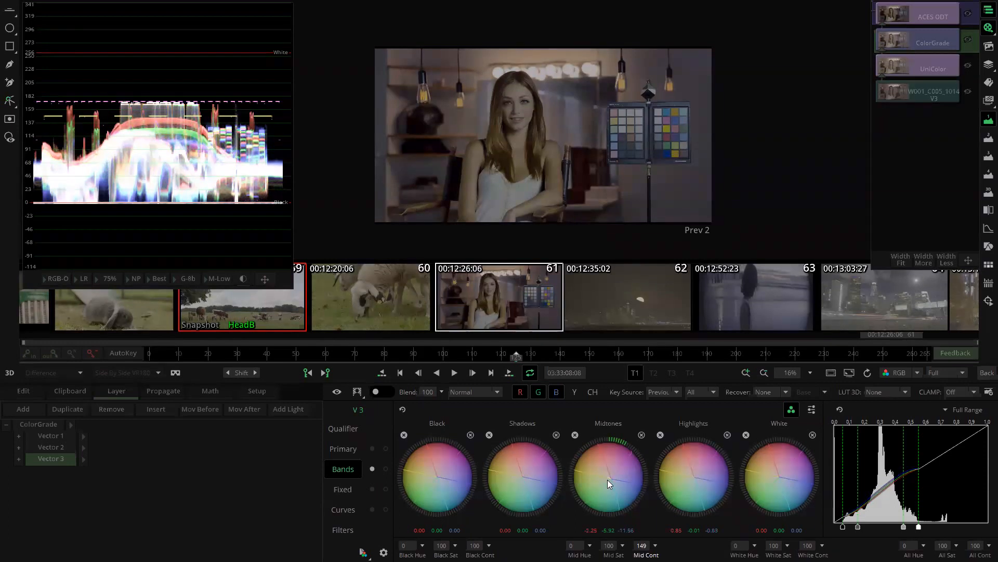
Set the Output Space of the woman's shot's ACES ODT to Rec709.
left_click(944, 12)
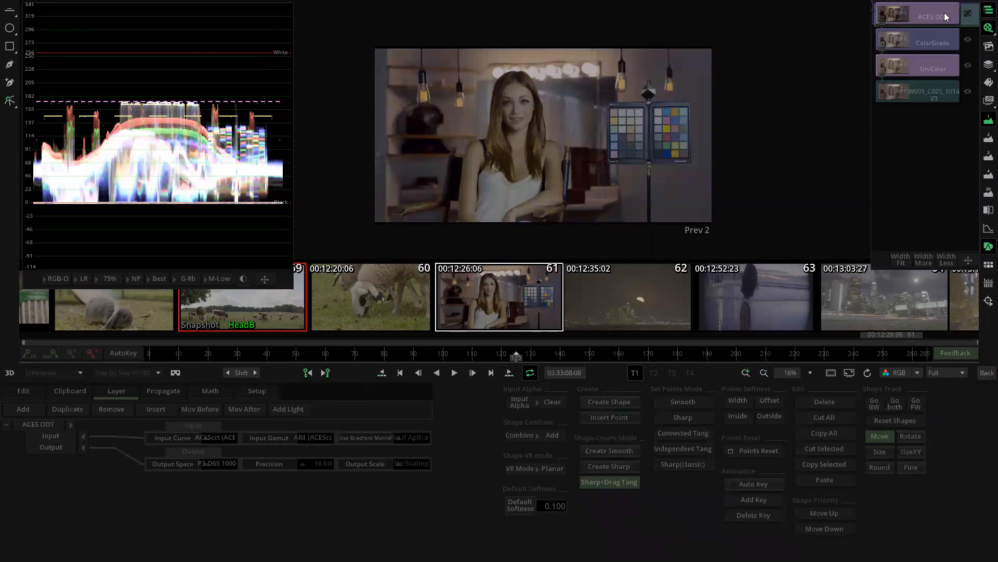
left_click(210, 462)
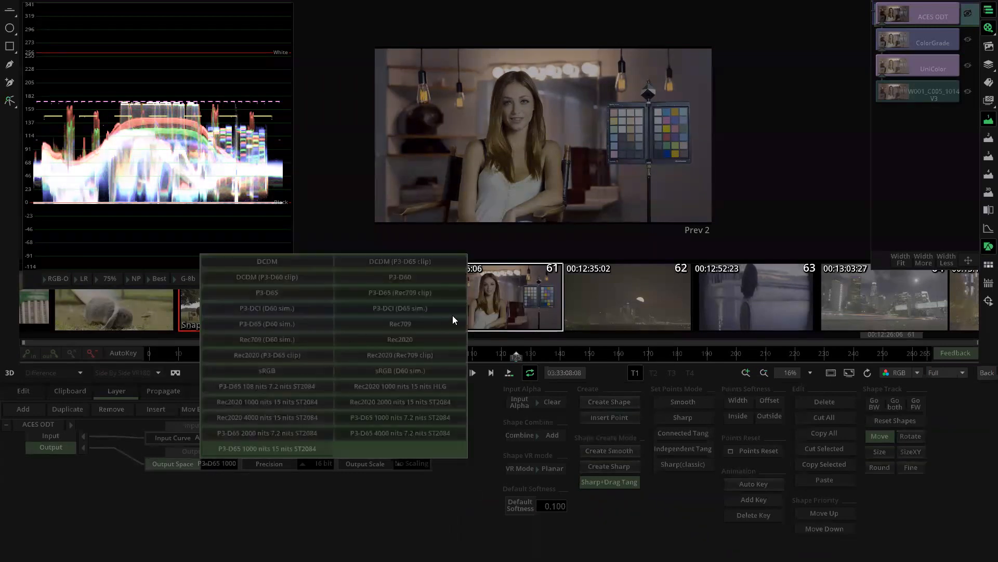
left_click(414, 325)
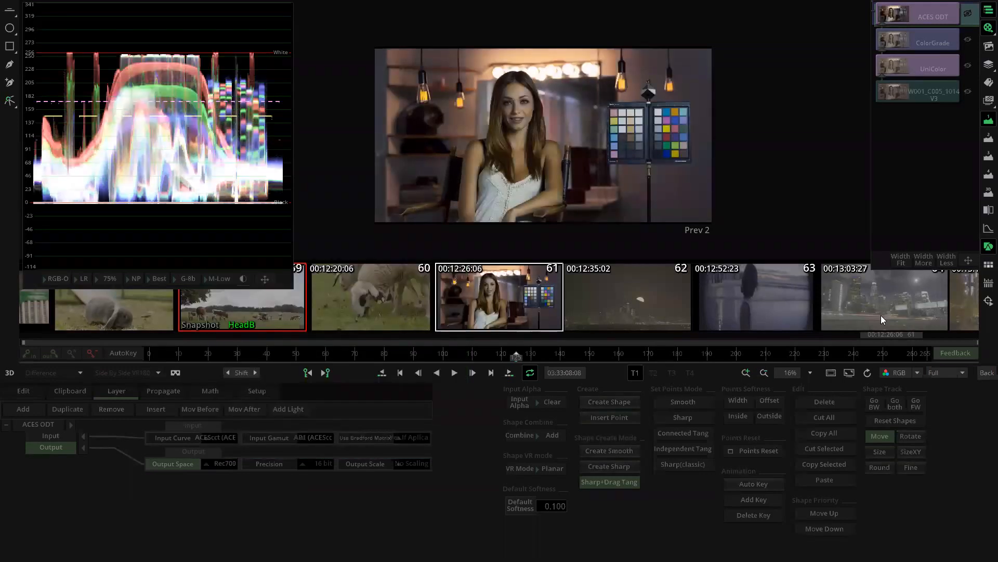
Raise the Midtones of the ColorGrade's third vector by about 4 more and narrow its Bands range to about 0.07–0.54.
left_click(933, 43)
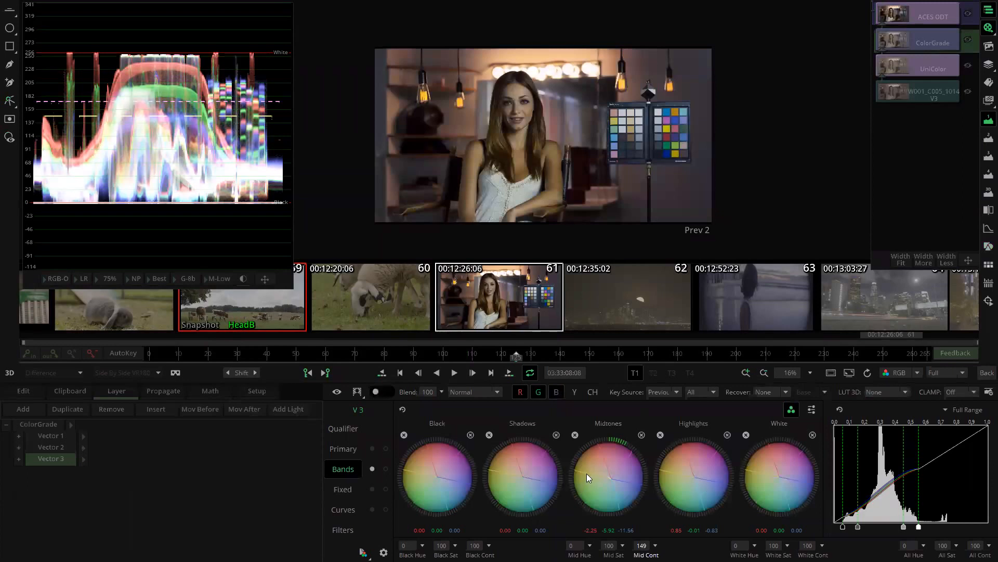
left_click_drag(586, 474, 616, 474)
left_click_drag(860, 528, 919, 527)
left_click_drag(843, 527, 845, 529)
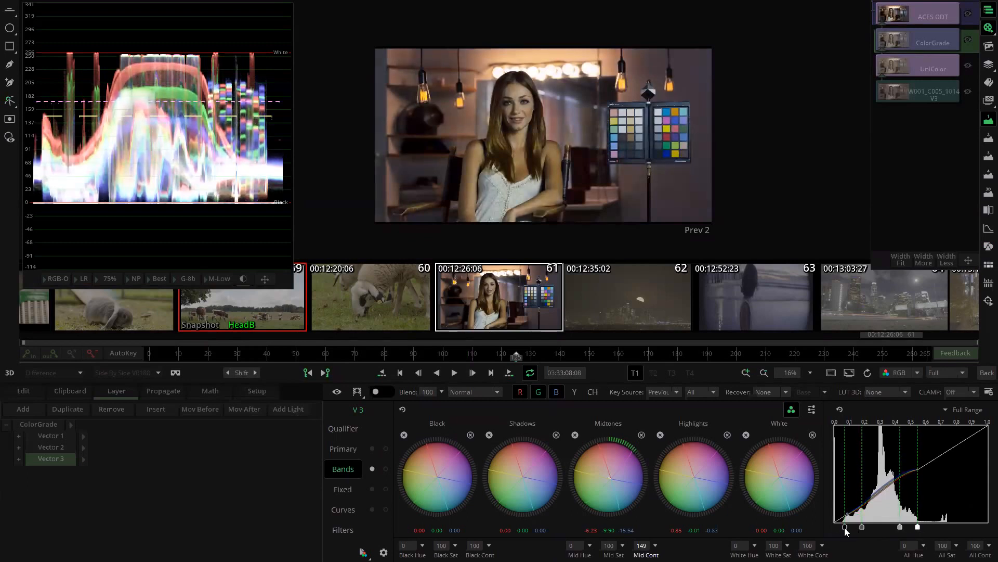
Lower the third vector's Midtones by about 2.5 and tint its Highlights further toward blue.
left_click_drag(616, 469, 605, 464)
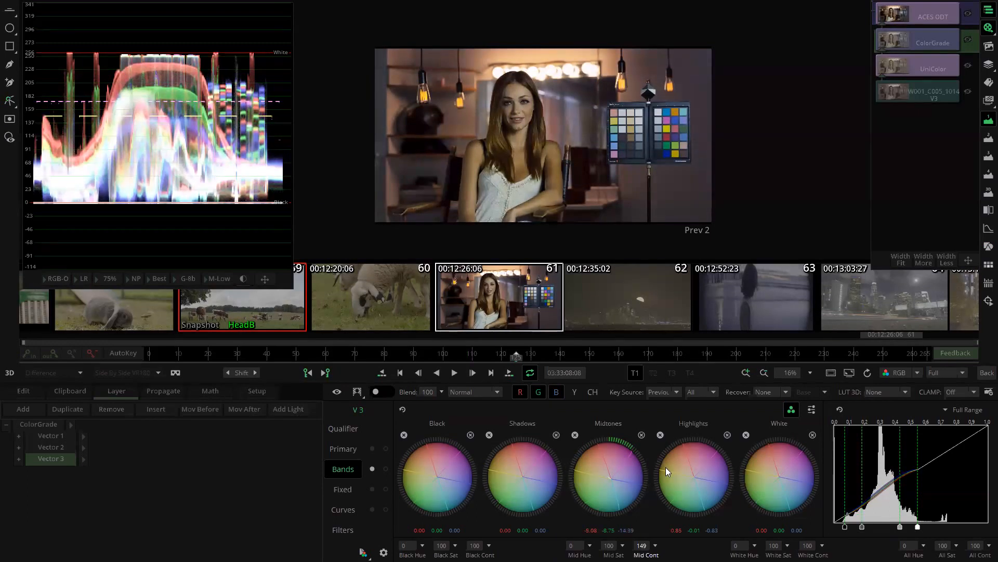
left_click_drag(644, 468, 631, 465)
left_click_drag(690, 475, 710, 487)
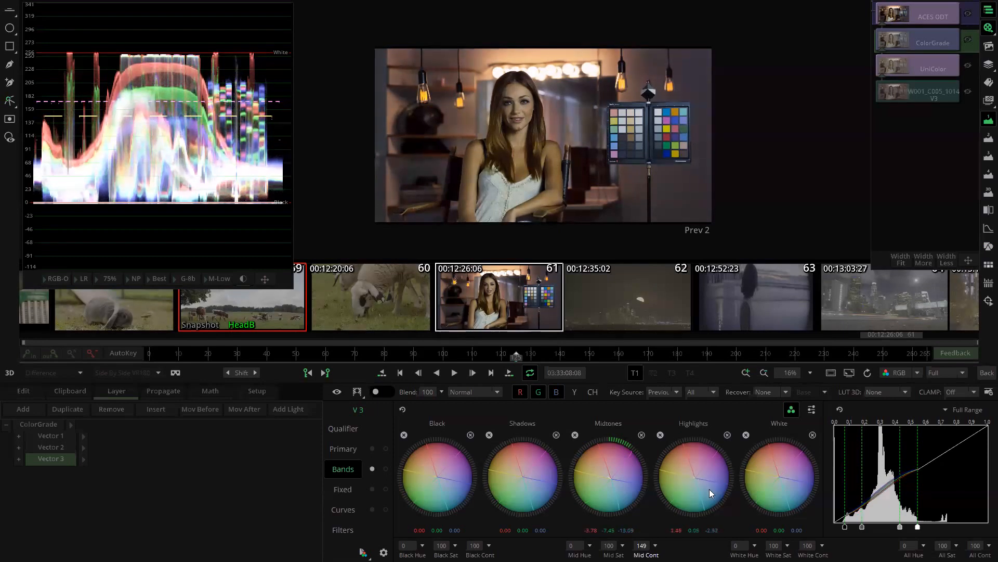
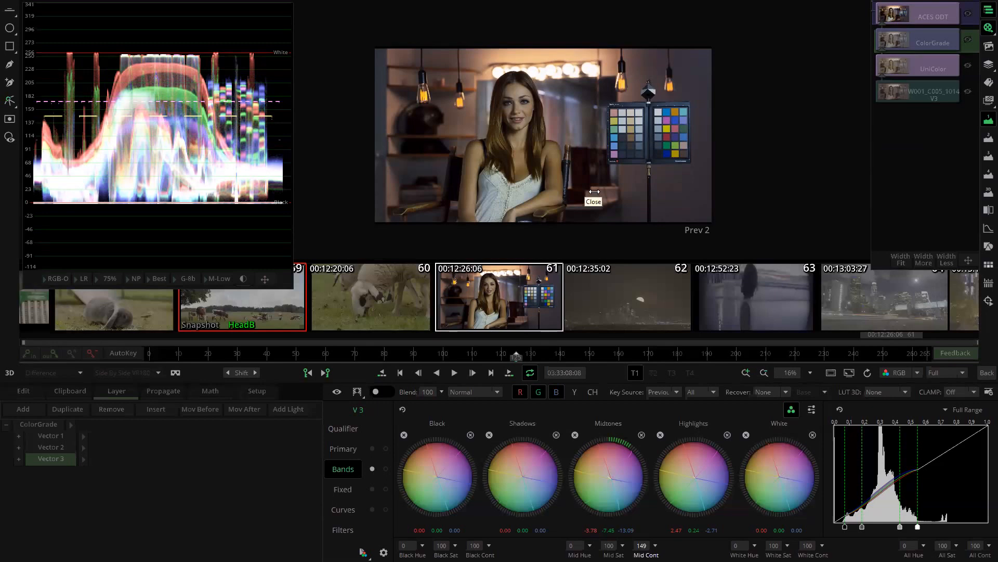
Return to the timeline, save the reel as Colour_Management in the project's DATA folder and exit Mistika.
left_click(985, 372)
left_click(840, 239)
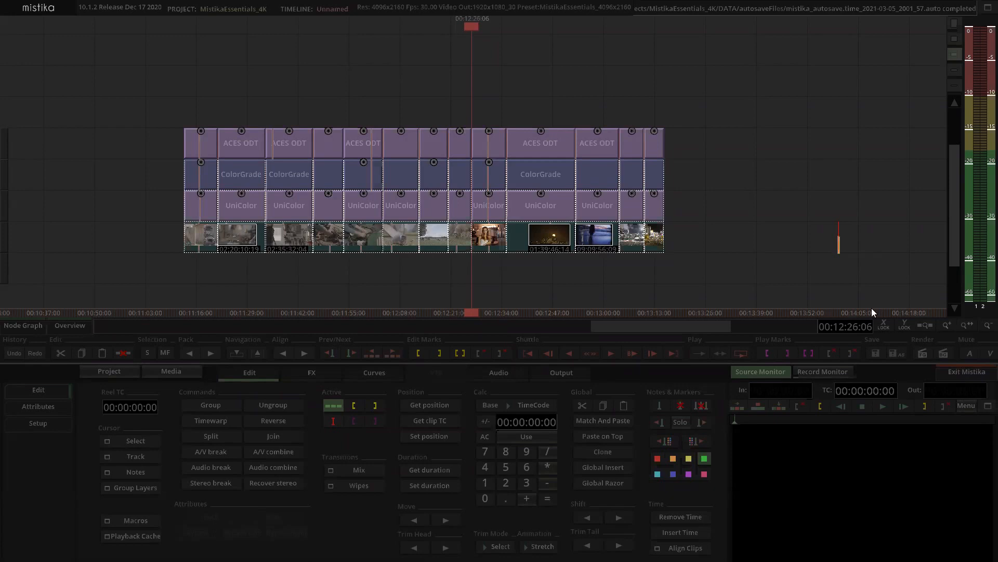
left_click(970, 373)
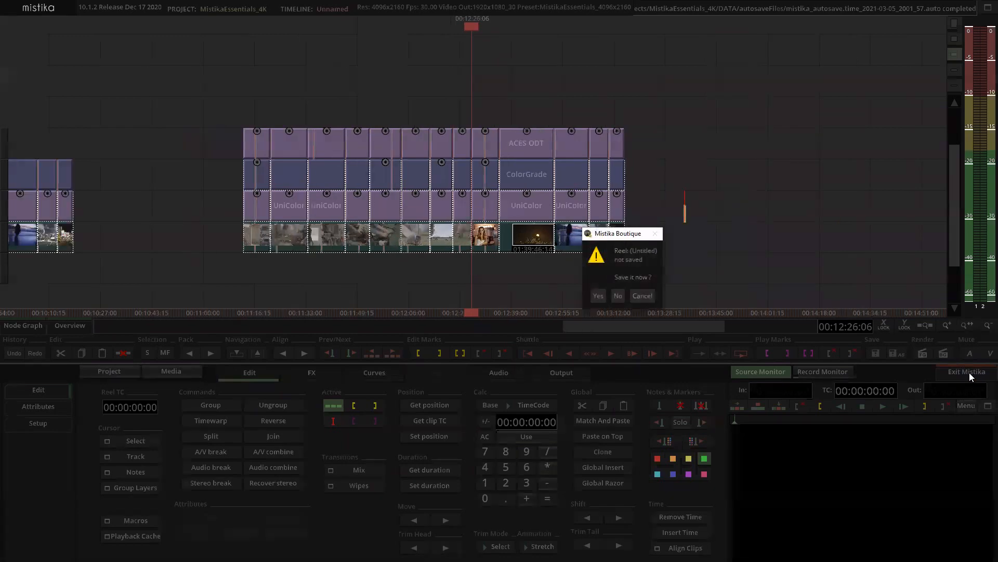
left_click(599, 296)
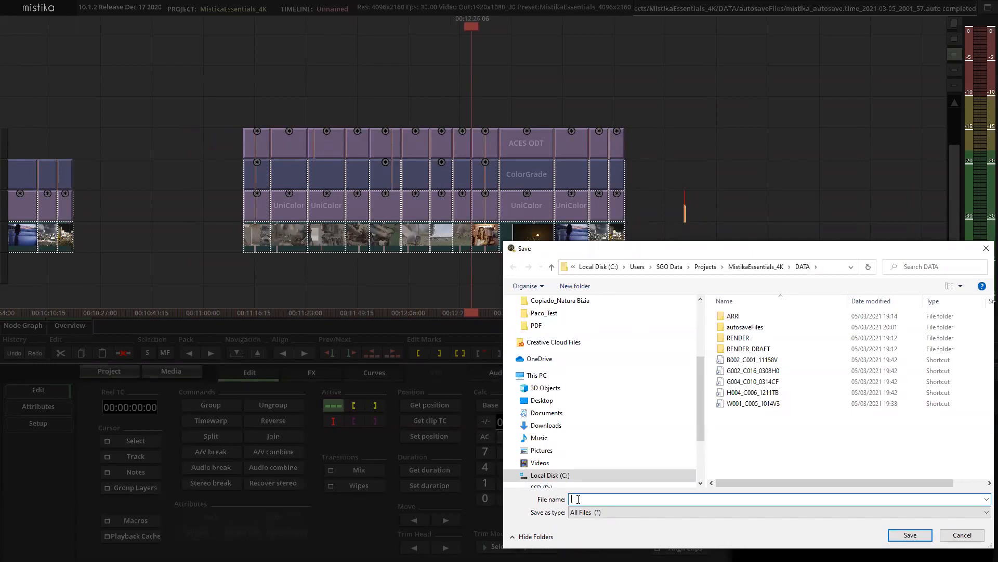
type("Colour Management")
key("BackSpace")
type("_")
left_click(910, 535)
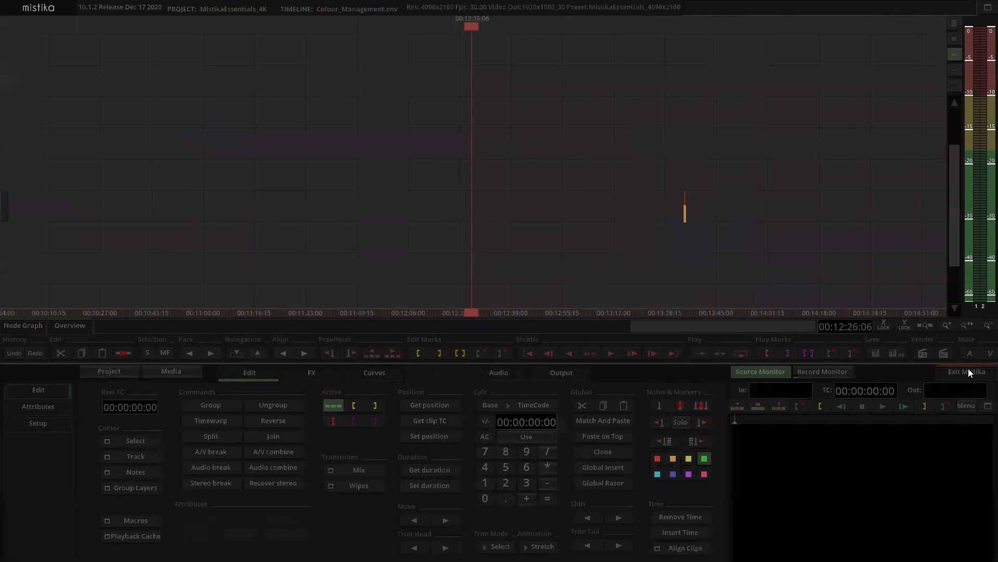
left_click(968, 371)
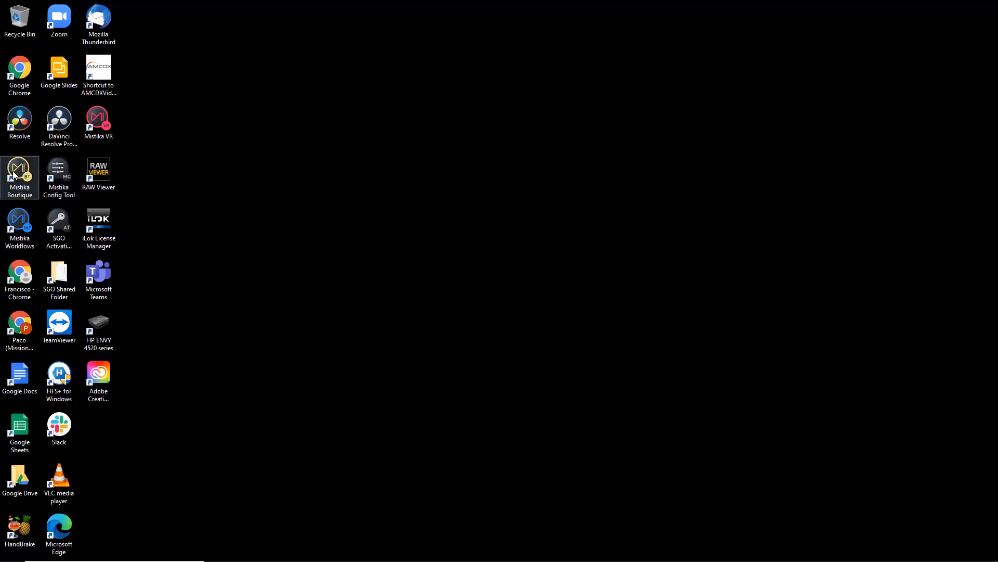
Load the ICA_MistikaEssential preset in Mistika Config Tool and accept the setup.
double_click(58, 174)
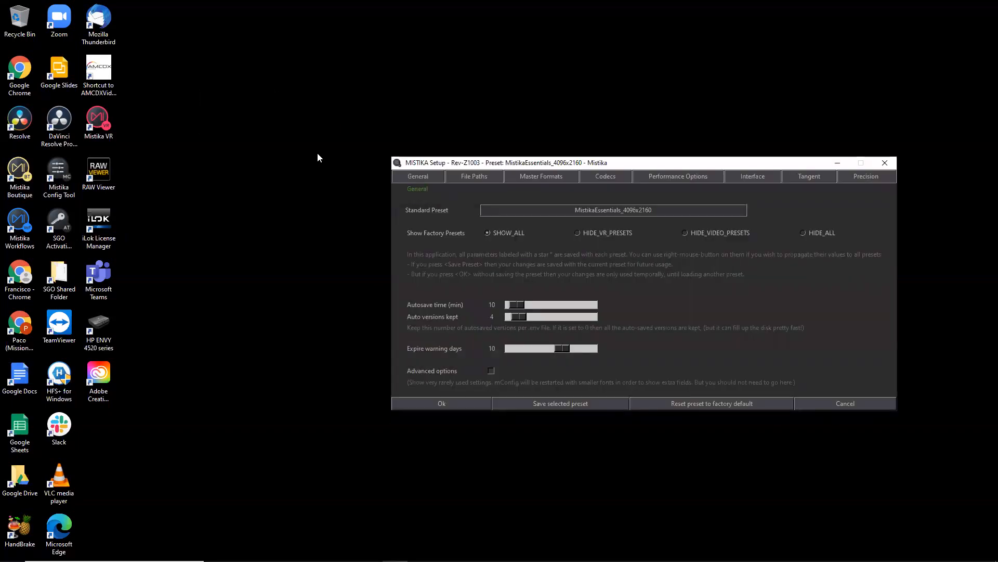
left_click_drag(585, 165, 307, 104)
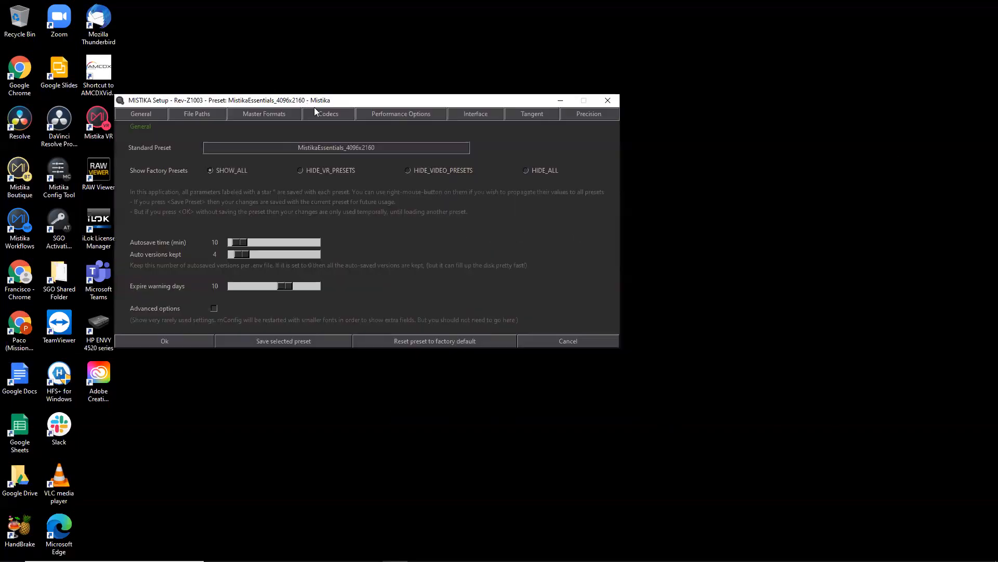
left_click(311, 147)
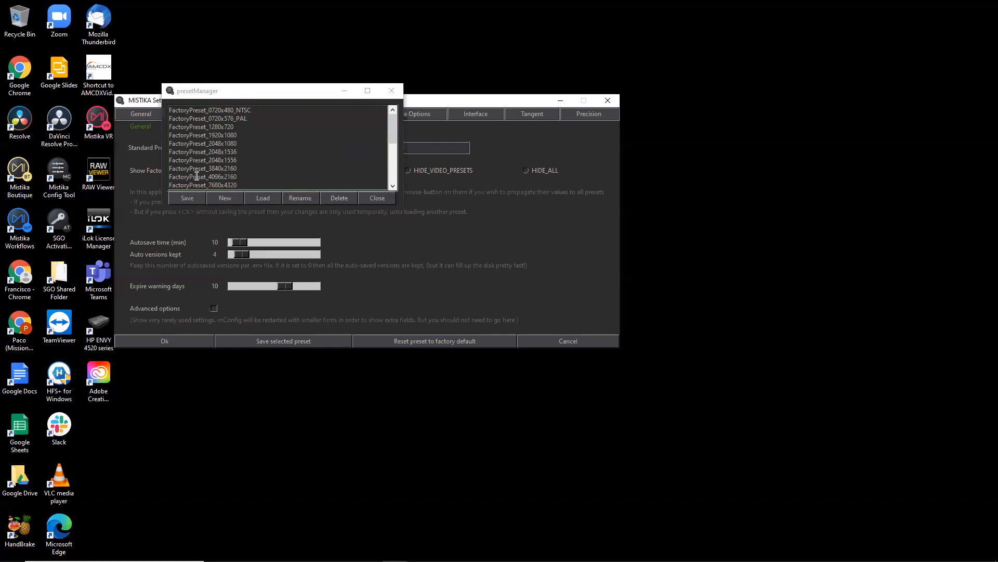
left_click_drag(393, 135, 393, 173)
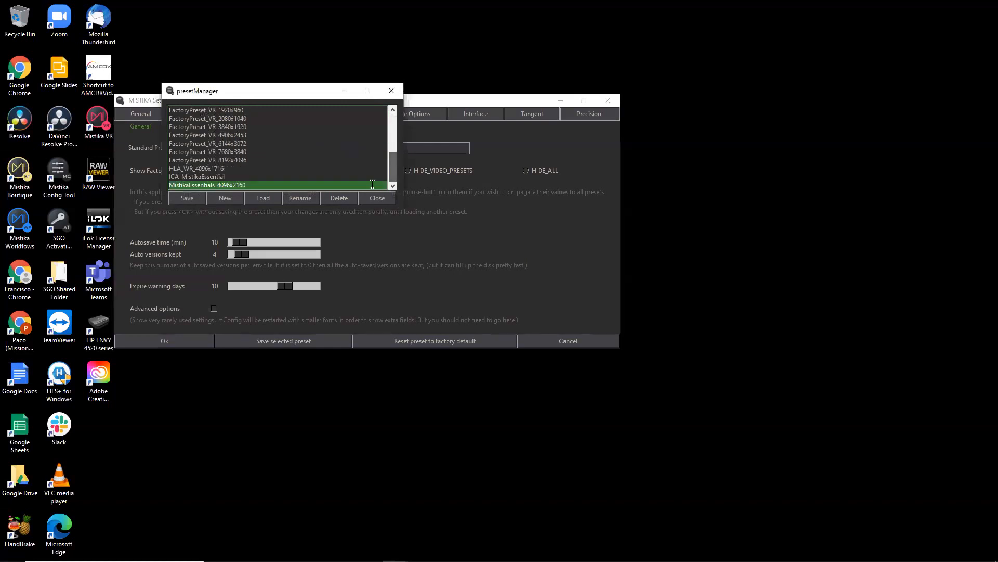
left_click(208, 178)
double_click(208, 179)
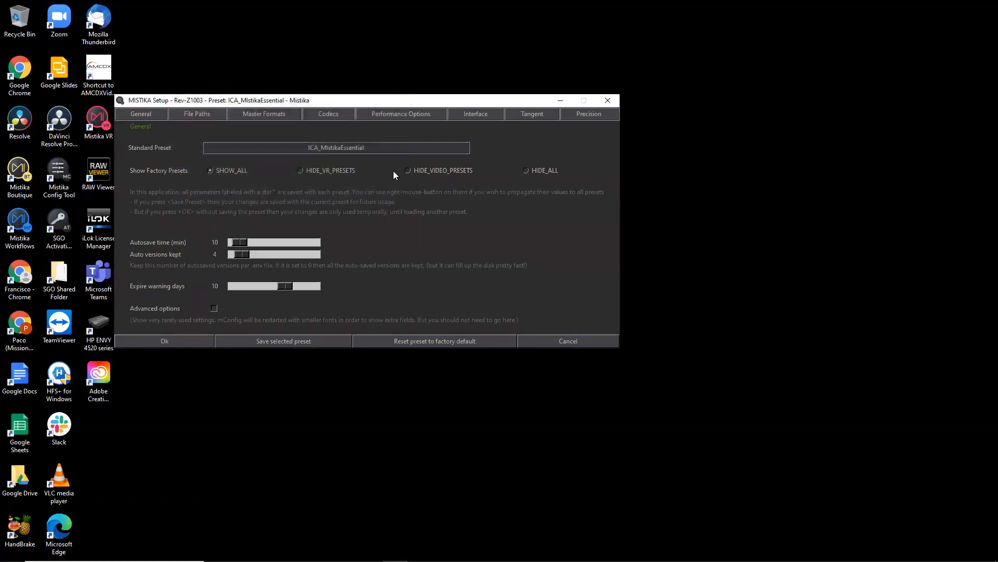
left_click(174, 341)
Launch Mistika Boutique, log in and open the ICA_MistikaEssentials project.
double_click(18, 168)
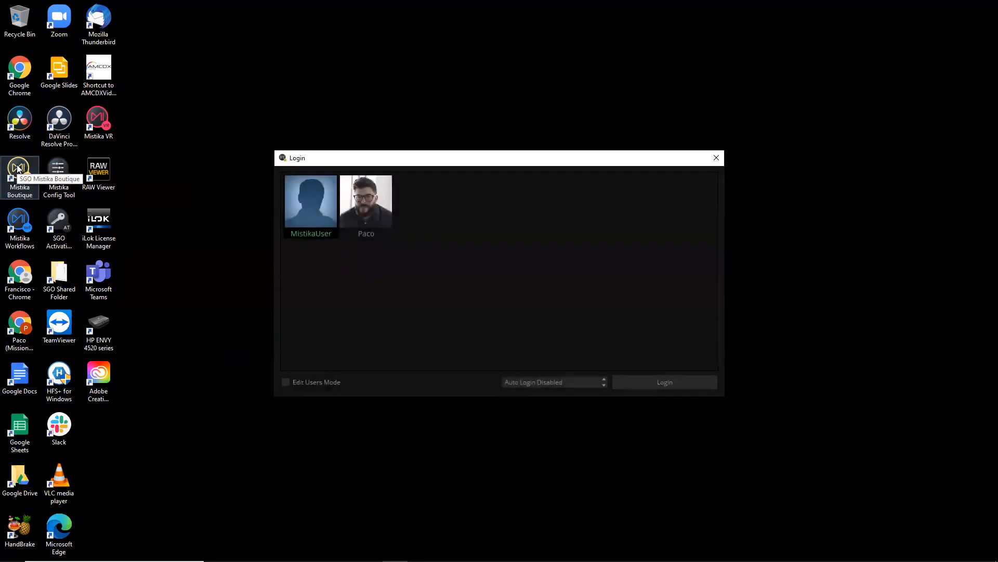
left_click(664, 382)
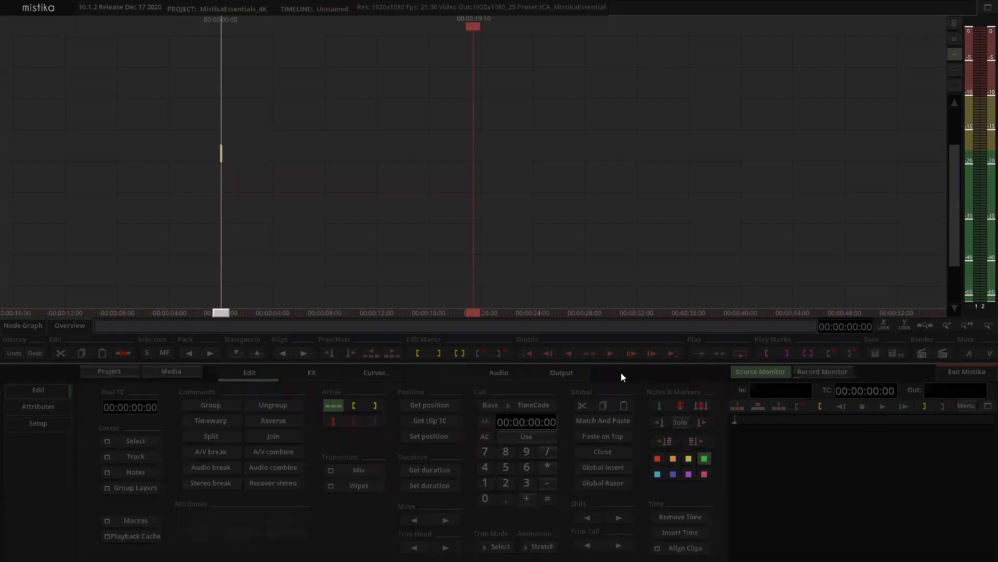
left_click(164, 369)
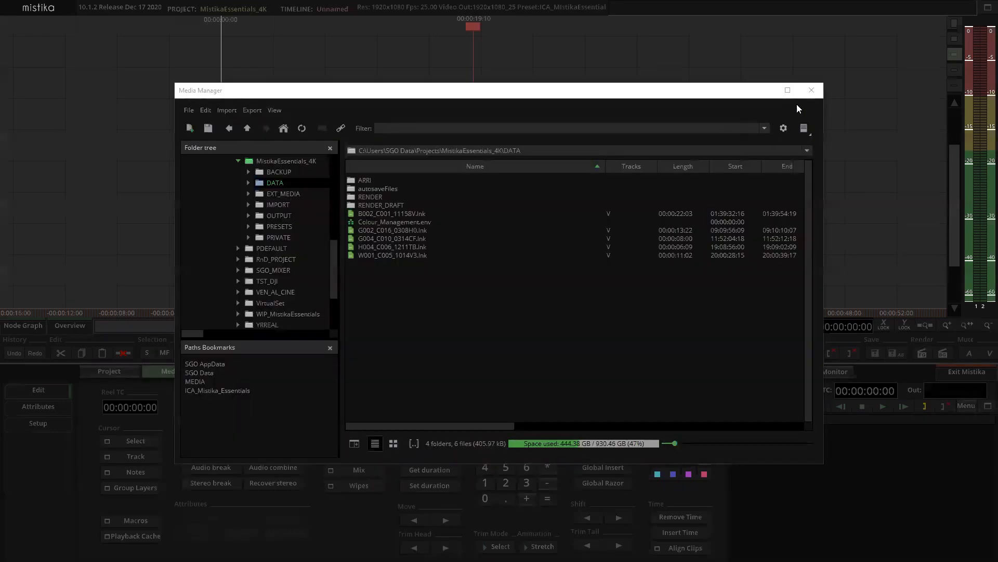
left_click(811, 90)
left_click(122, 371)
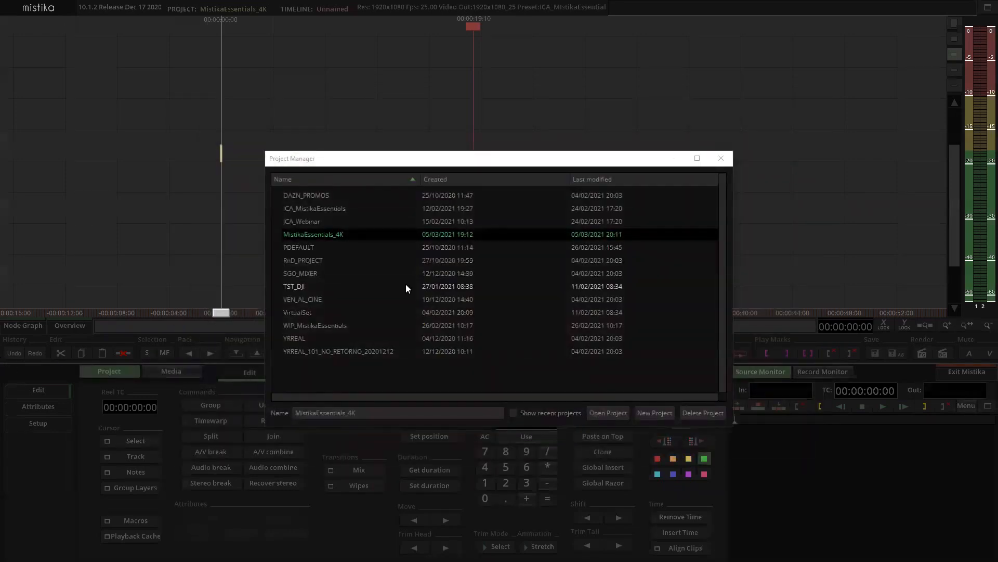
double_click(308, 209)
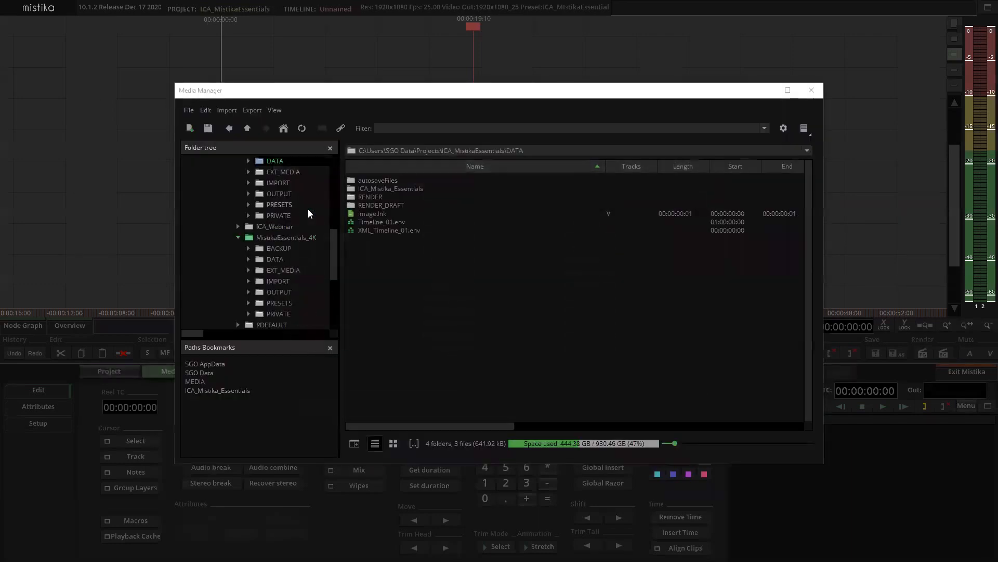
Load the Timeline_01.env timeline and look over its graded and denoised clips.
double_click(391, 224)
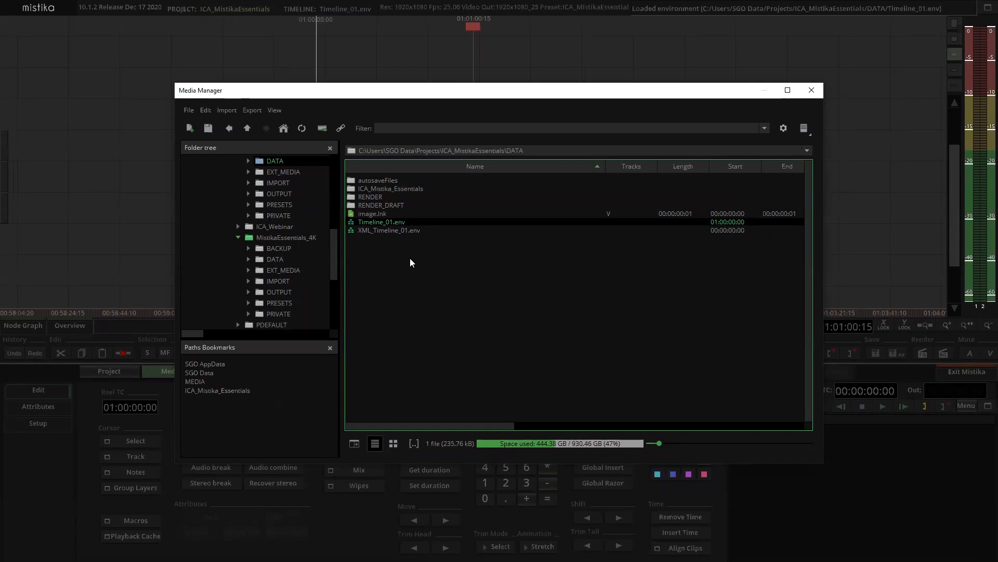
left_click(639, 47)
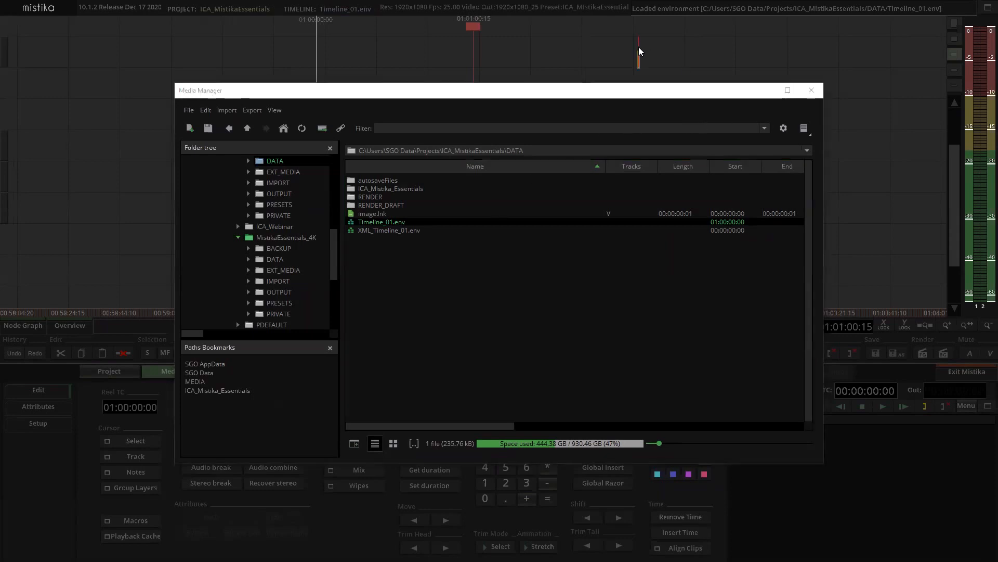
left_click(818, 92)
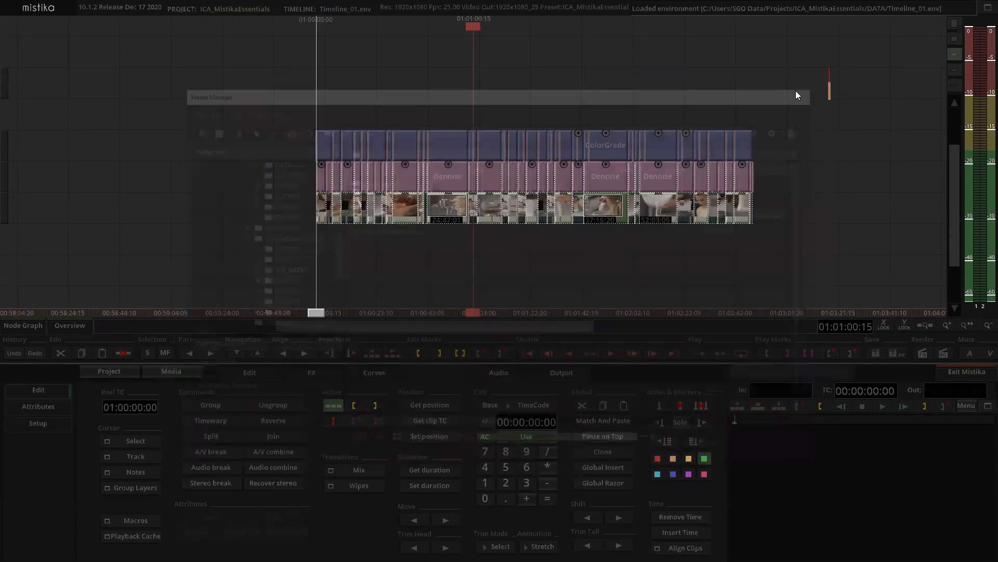
scroll(570, 97, "up", 9)
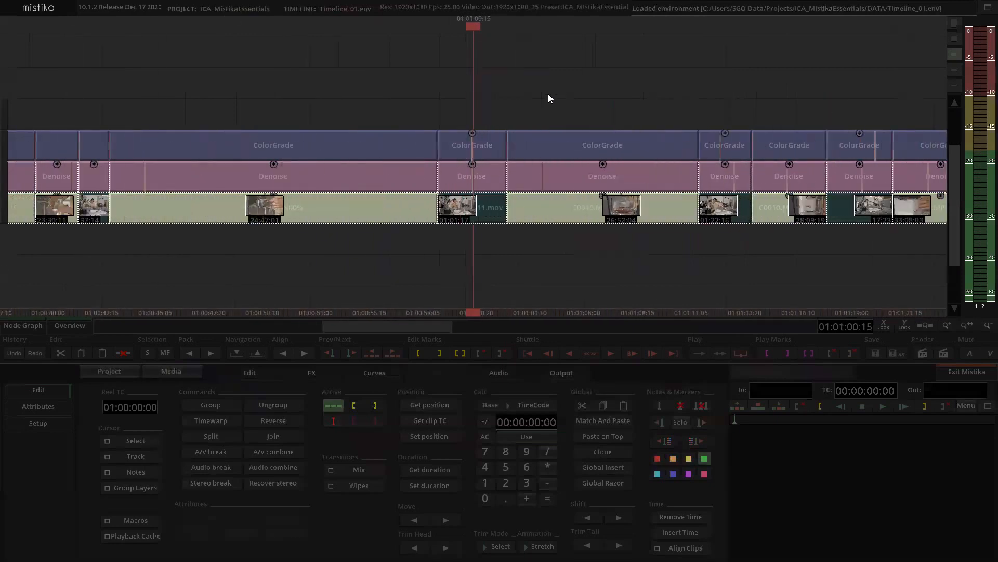
scroll(526, 86, "down", 8)
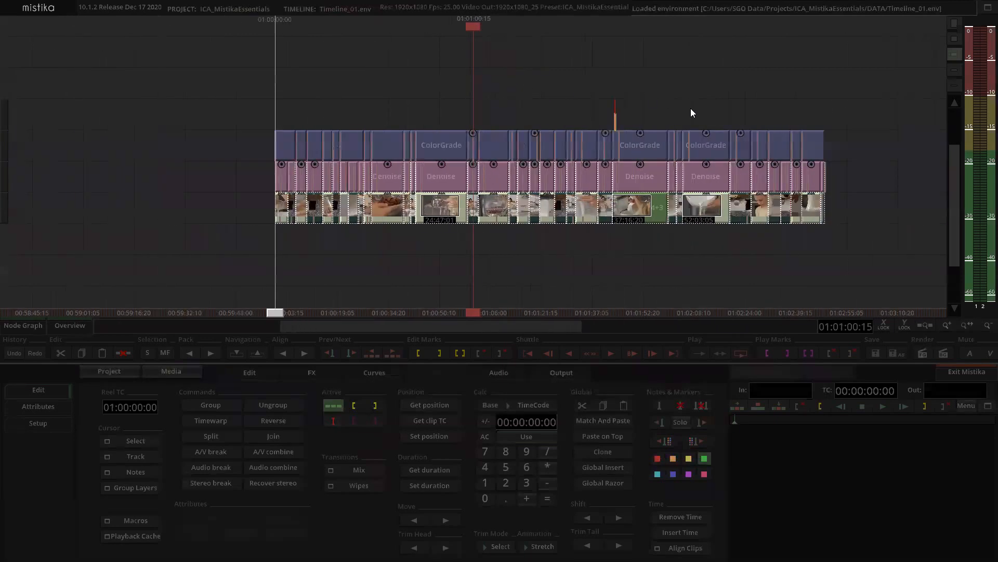
left_click_drag(726, 235, 707, 187)
left_click(656, 227)
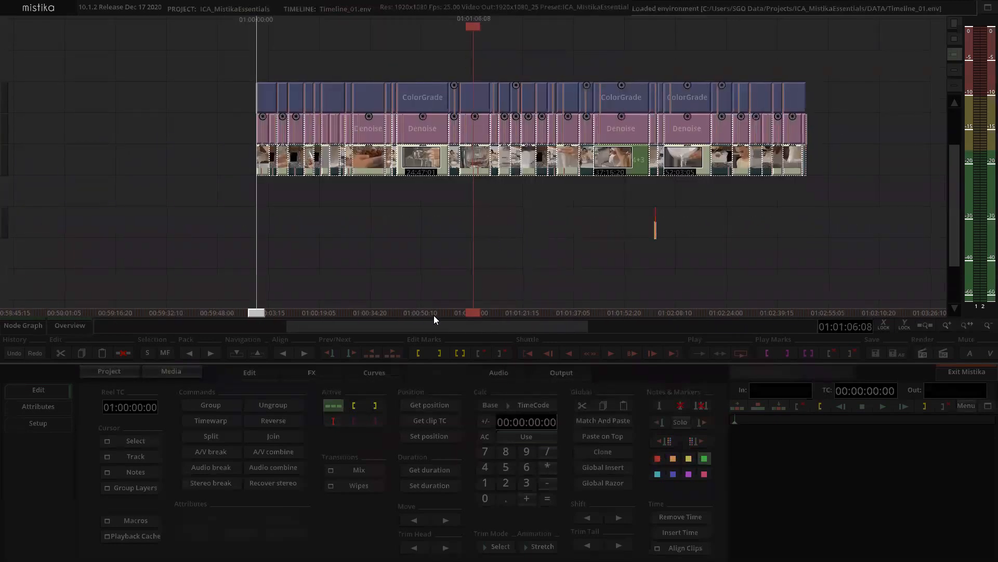
Load the XML_Timeline_01.env timeline from the project's DATA folder.
left_click(191, 372)
double_click(401, 230)
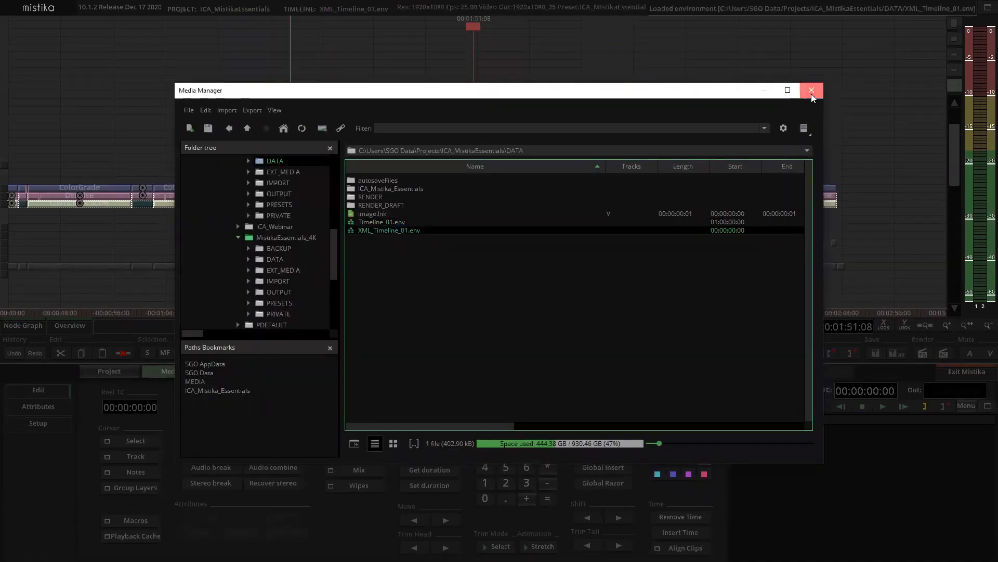
Close the Media Manager and unhide the DAA-NUTSEED_MILK_TITLE clip beneath the first shot at the timeline's start.
left_click(811, 90)
scroll(369, 124, "down", 3)
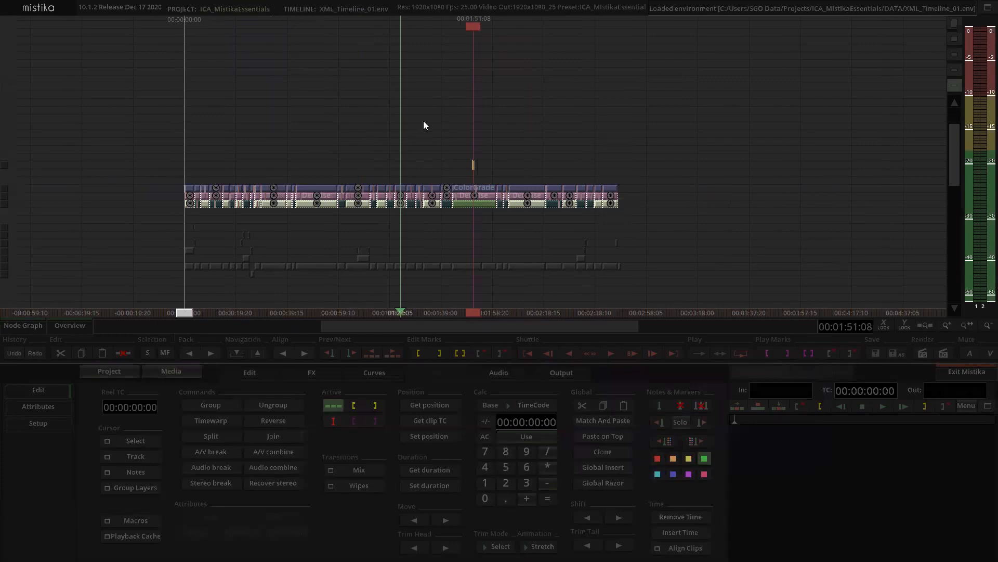
scroll(572, 100, "up", 5)
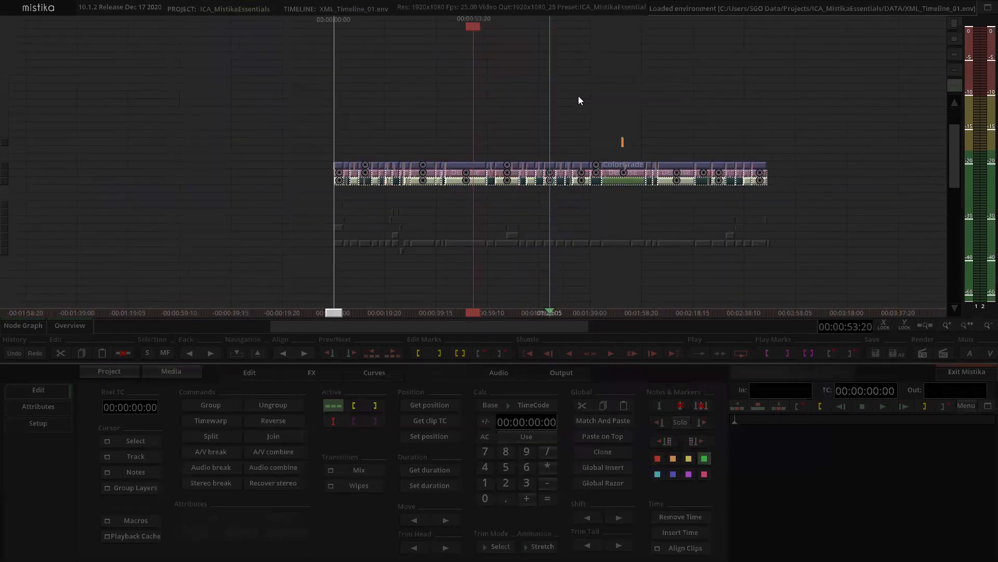
scroll(546, 103, "up", 1)
left_click_drag(83, 122, 483, 109)
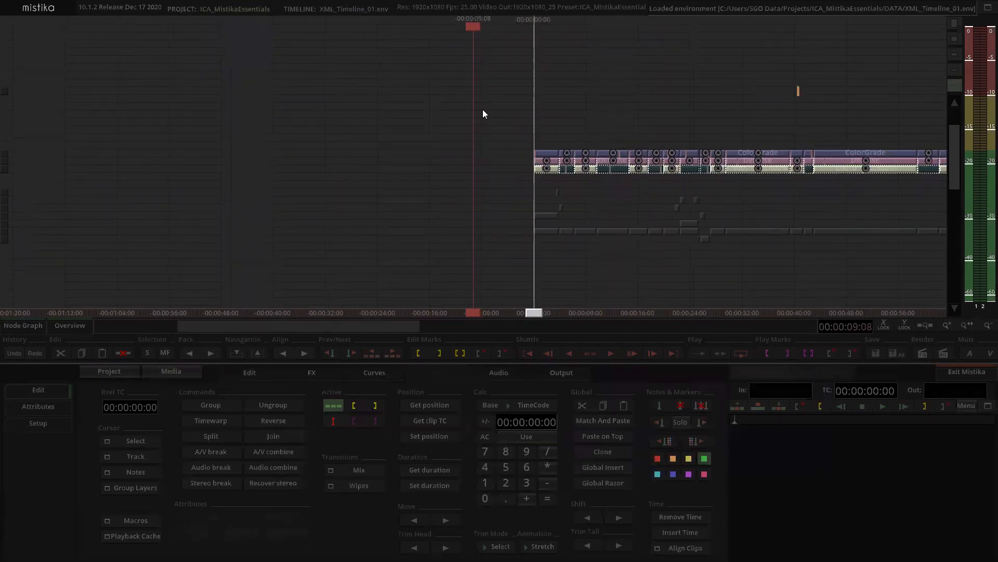
scroll(600, 113, "up", 3)
scroll(600, 113, "up", 2)
left_click_drag(568, 95, 410, 99)
scroll(565, 118, "up", 3)
left_click_drag(620, 204, 563, 207)
left_click(565, 220)
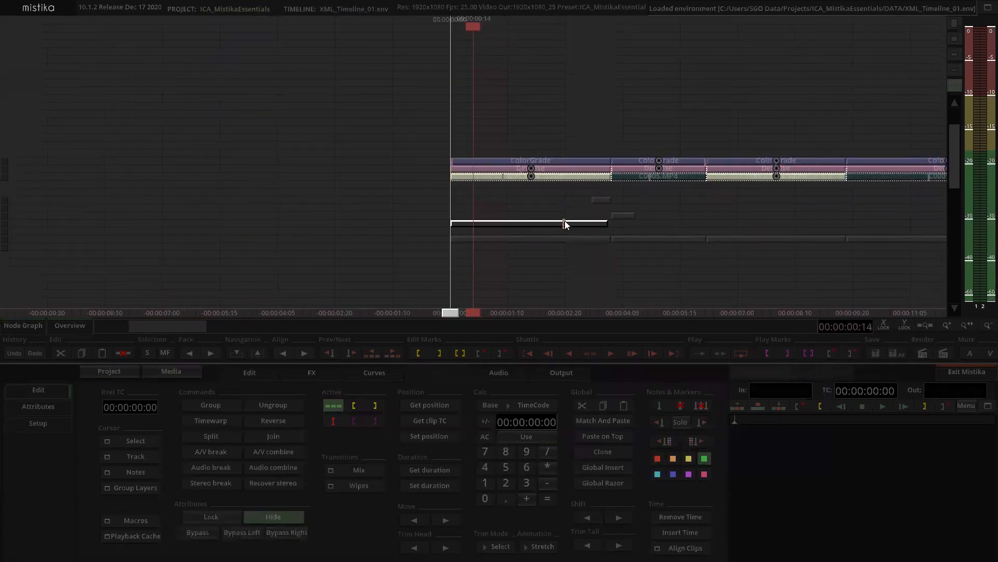
left_click(588, 207)
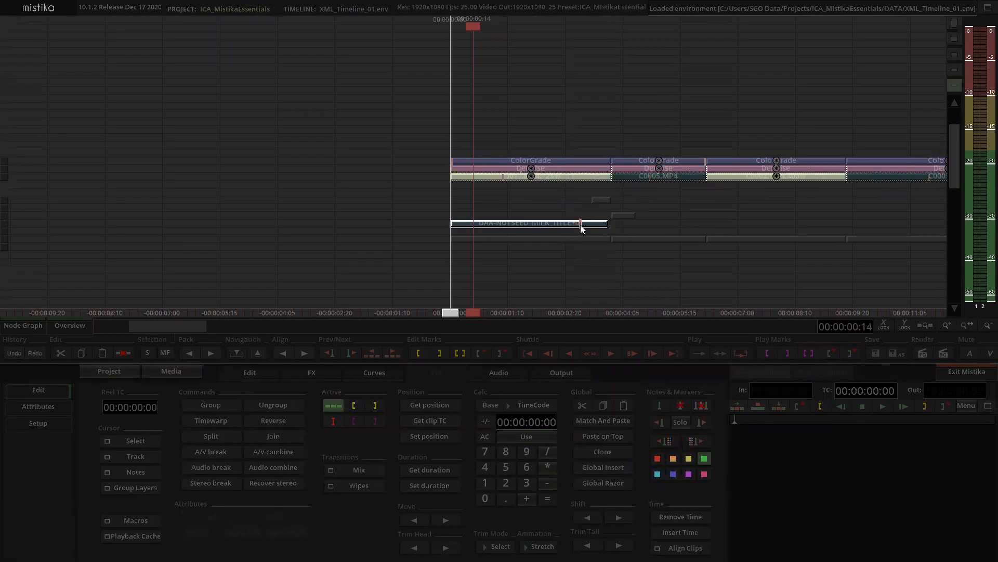
left_click(603, 201)
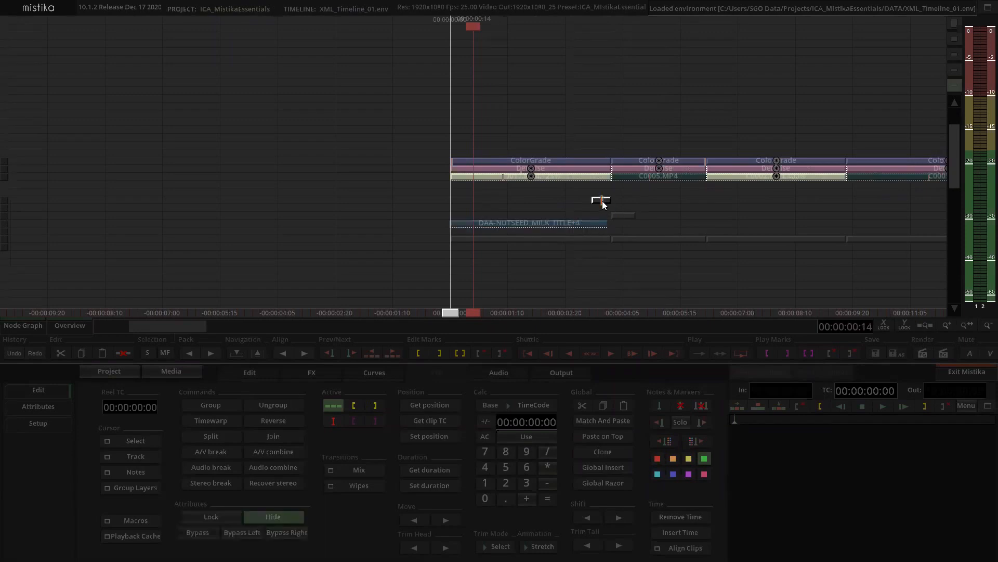
Unhide the hidden clip lying below the graded shots at about 00:01:10 on the timeline.
scroll(732, 217, "down", 5)
scroll(733, 216, "down", 5)
left_click_drag(733, 214, 585, 208)
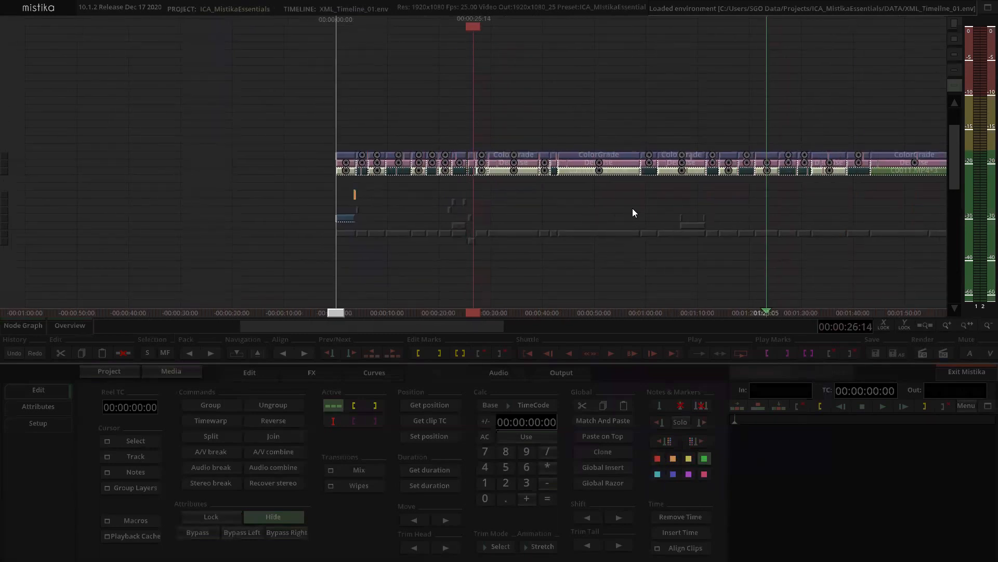
left_click_drag(706, 225, 706, 226)
key("h")
left_click(738, 205)
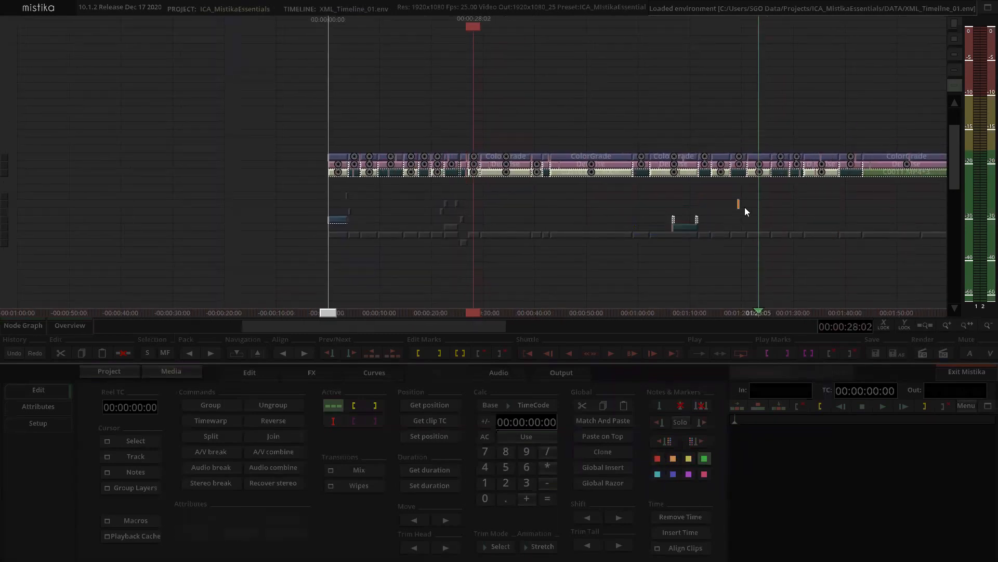
Unhide the hidden clip below the graded shots near the timeline's end, at about 00:02:32.
left_click_drag(772, 200, 645, 208)
mouse_move(716, 181)
left_mouse_down()
mouse_move(647, 204)
mouse_move(674, 212)
left_mouse_up()
key("h")
left_click(746, 189)
mouse_move(619, 163)
left_mouse_down()
mouse_move(547, 159)
mouse_move(635, 174)
left_mouse_up()
scroll(635, 173, "up", 8)
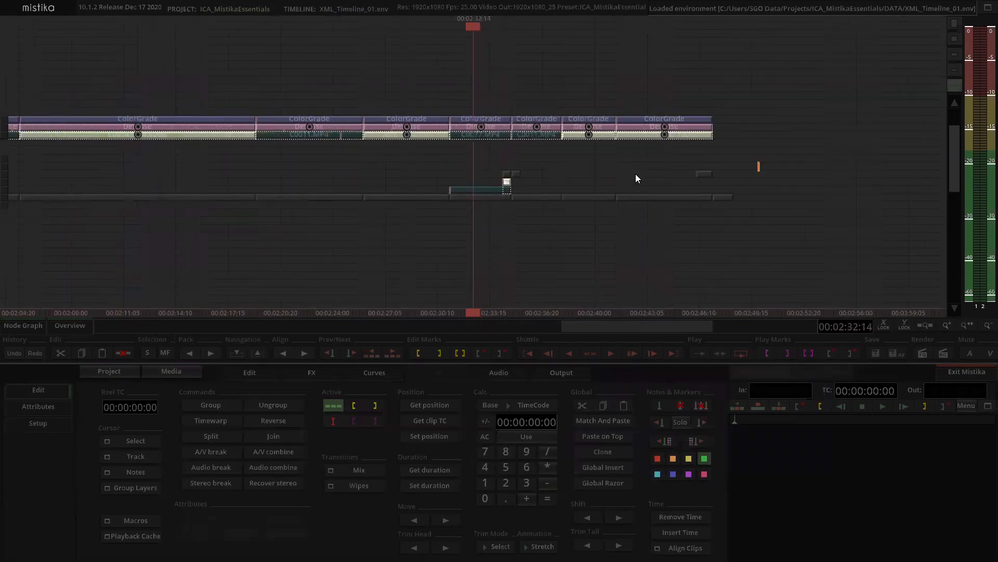
Examine where the graphics clips sit below the graded timeline, including the 2_aurea-icons-video2 clip around 00:01:08:14.
scroll(636, 173, "down", 2)
scroll(156, 207, "down", 6)
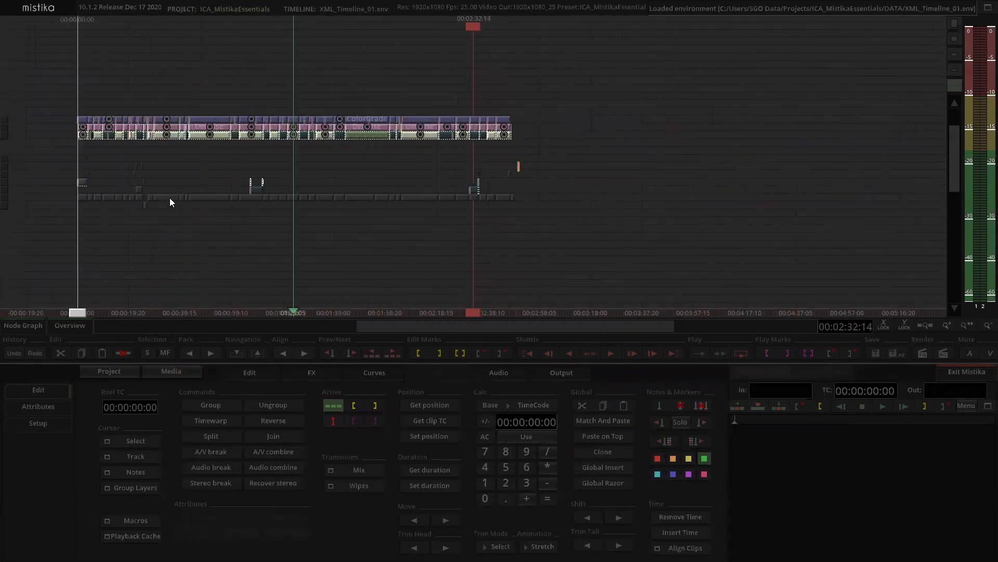
left_click_drag(221, 161, 484, 170)
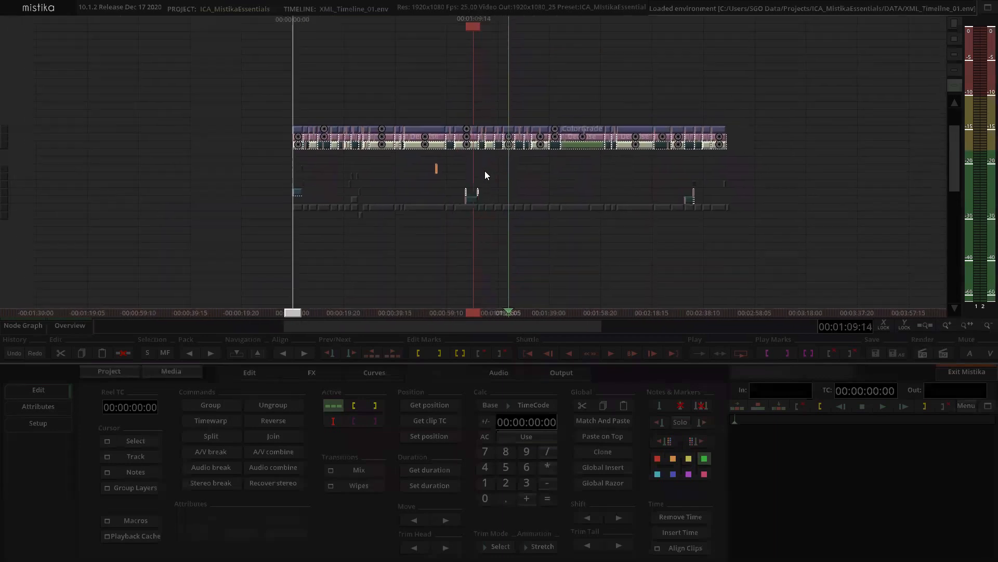
scroll(485, 171, "up", 2)
scroll(484, 171, "up", 4)
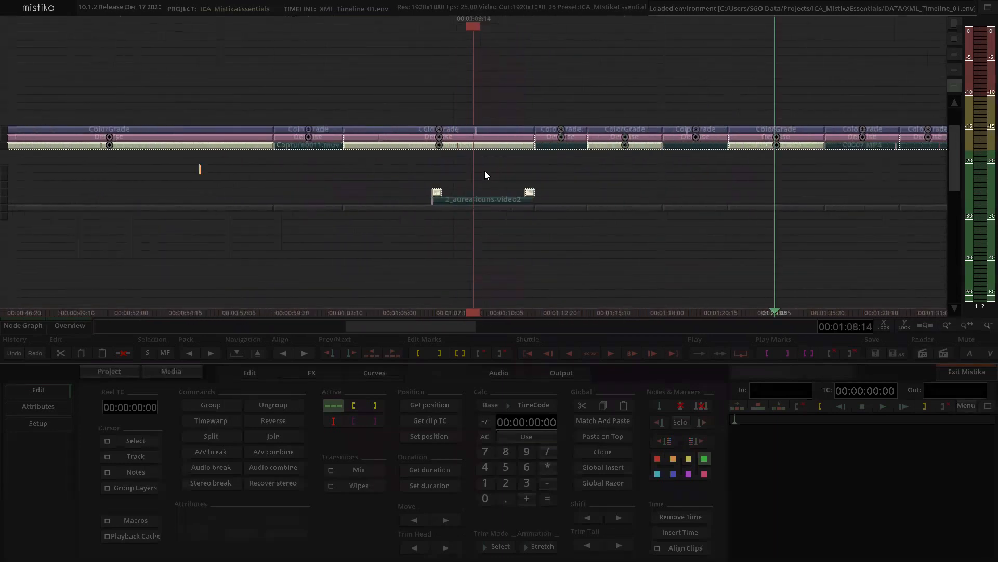
left_click(484, 199)
double_click(483, 199)
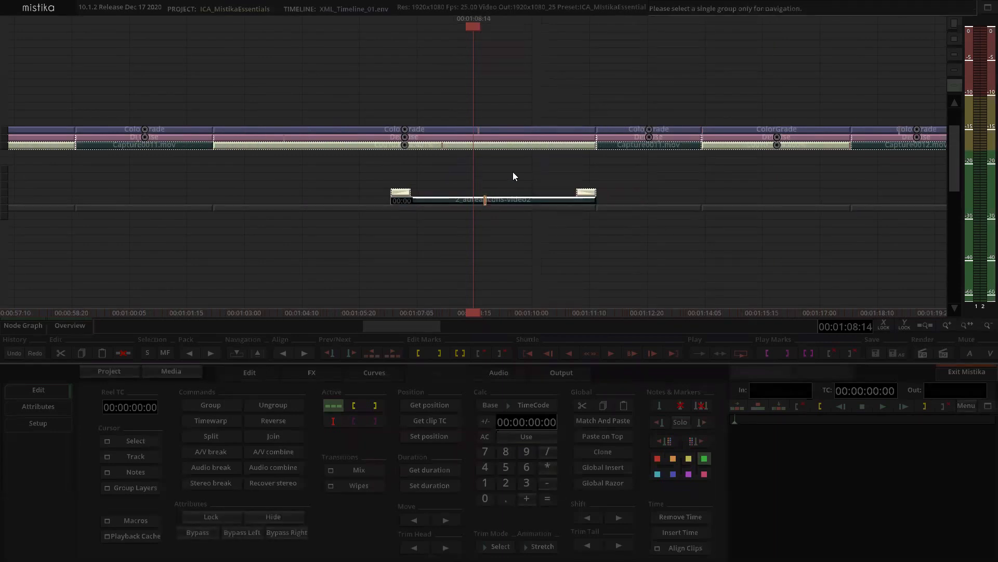
left_click(504, 179)
scroll(254, 178, "down", 4)
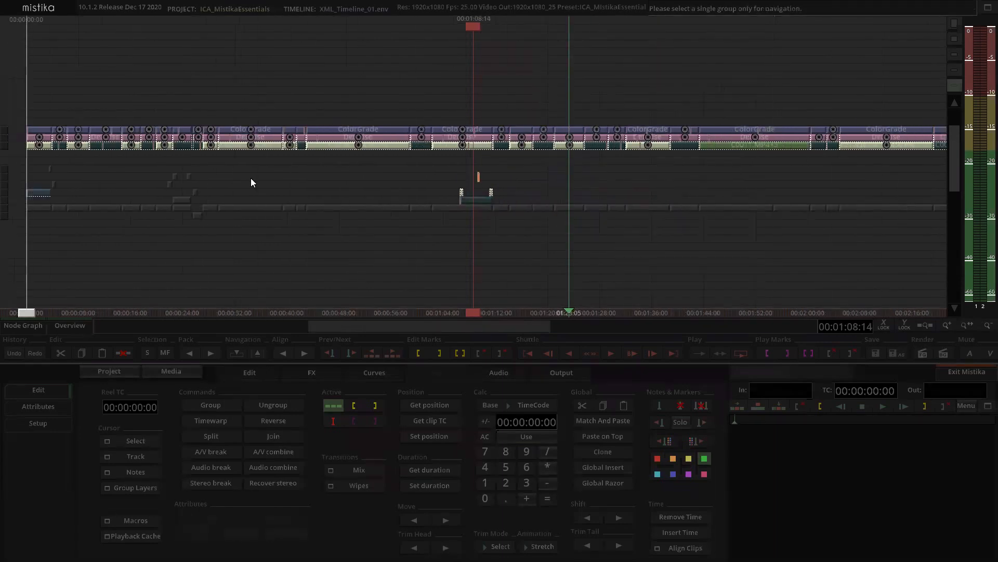
Preview the nut and seed milk title clip at the timeline start in the visual editor, scrubbing to its end before returning to the timeline.
left_click(36, 194)
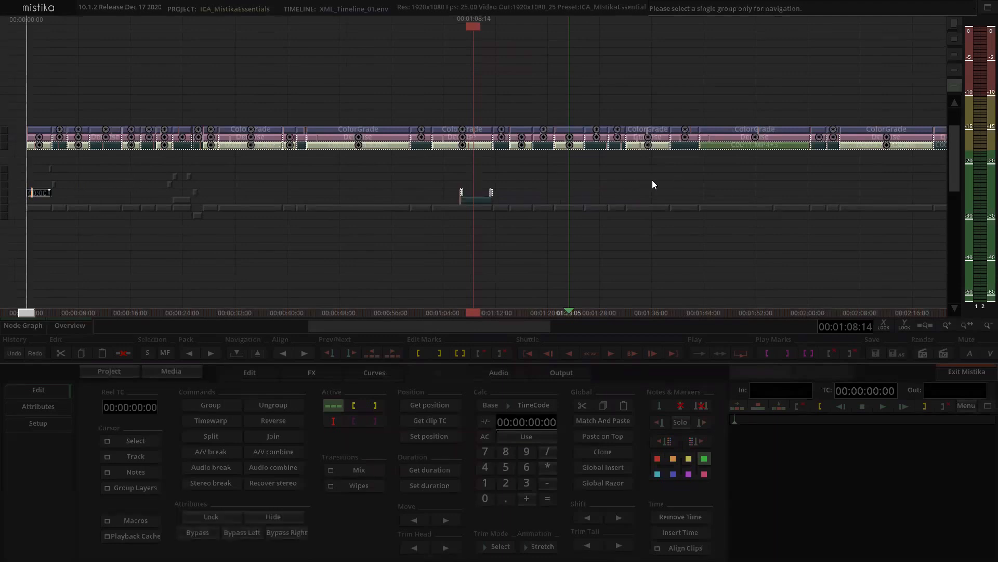
key("Home")
scroll(540, 178, "up", 4)
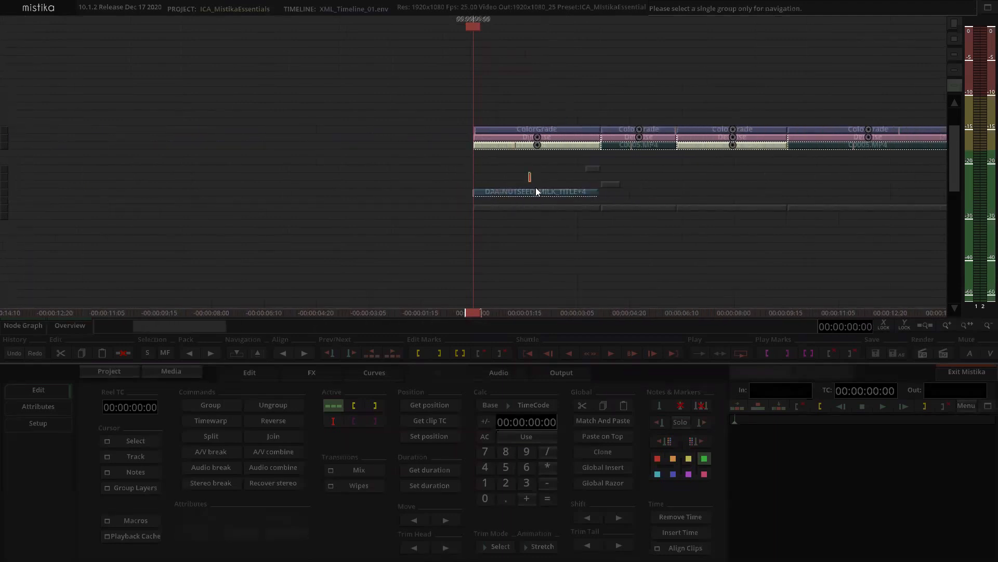
double_click(537, 193)
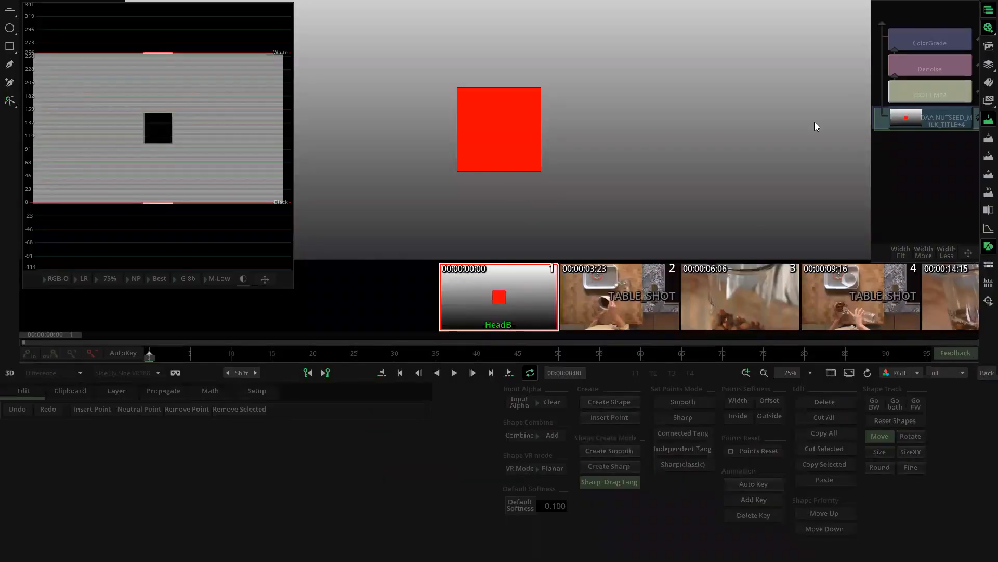
scroll(729, 109, "down", 3)
scroll(729, 109, "down", 3)
left_click_drag(279, 352, 983, 369)
left_click(985, 371)
Move the nut and seed milk title clip directly on top of the first shot's ColorGrade layer.
left_click_drag(431, 190, 428, 120)
left_click_drag(422, 194, 448, 134)
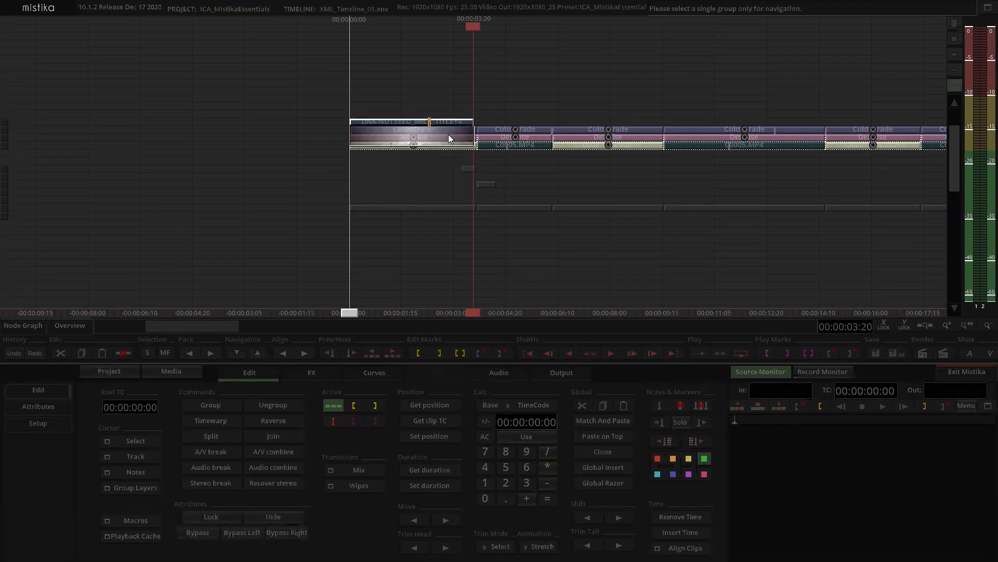
left_click(464, 101)
Put the playhead at 00:00:02:18 and display the title over the shot in the Record Monitor.
scroll(437, 86, "up", 5)
scroll(437, 87, "up", 3)
left_click_drag(485, 91, 629, 99)
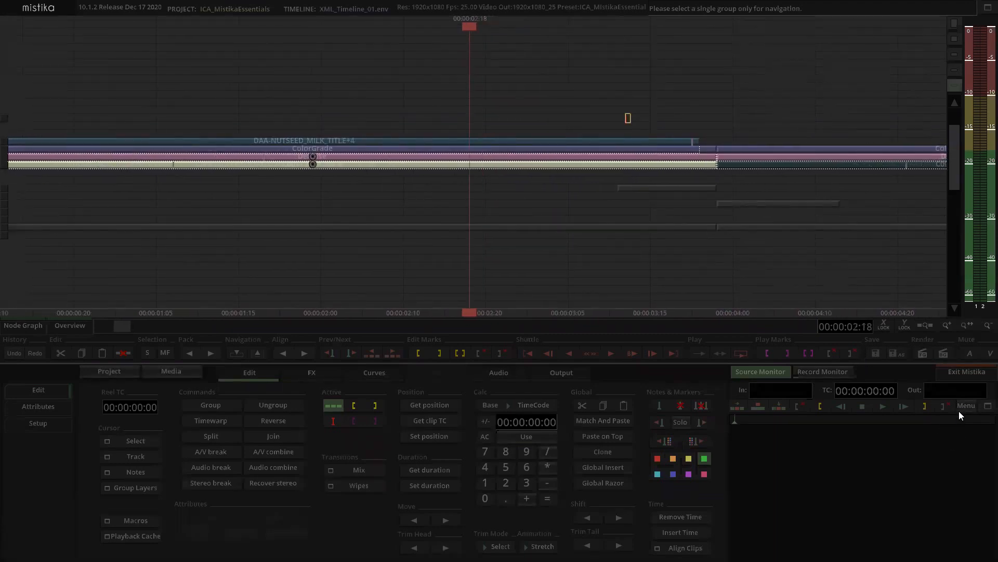
left_click(826, 370)
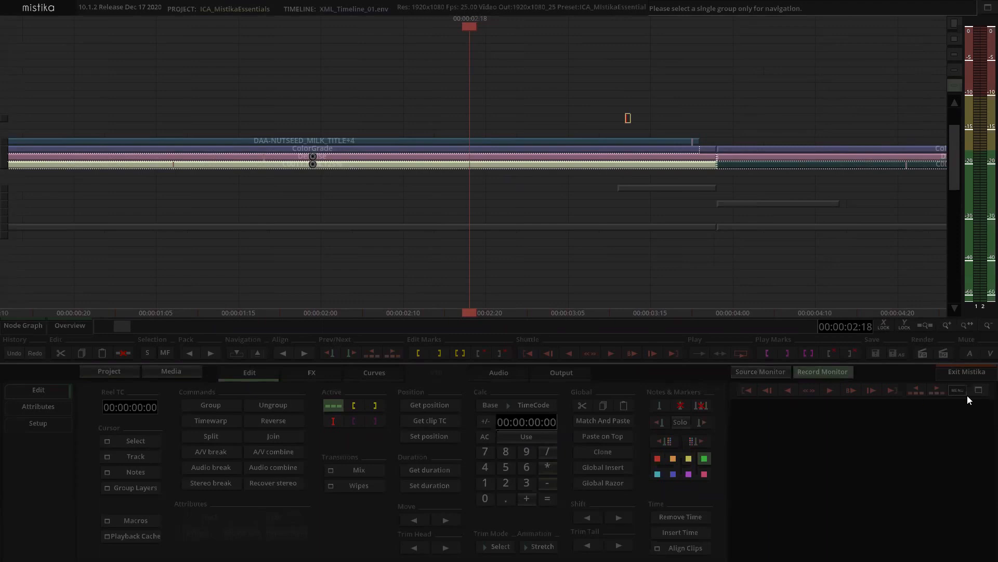
left_click(955, 390)
left_click(914, 421)
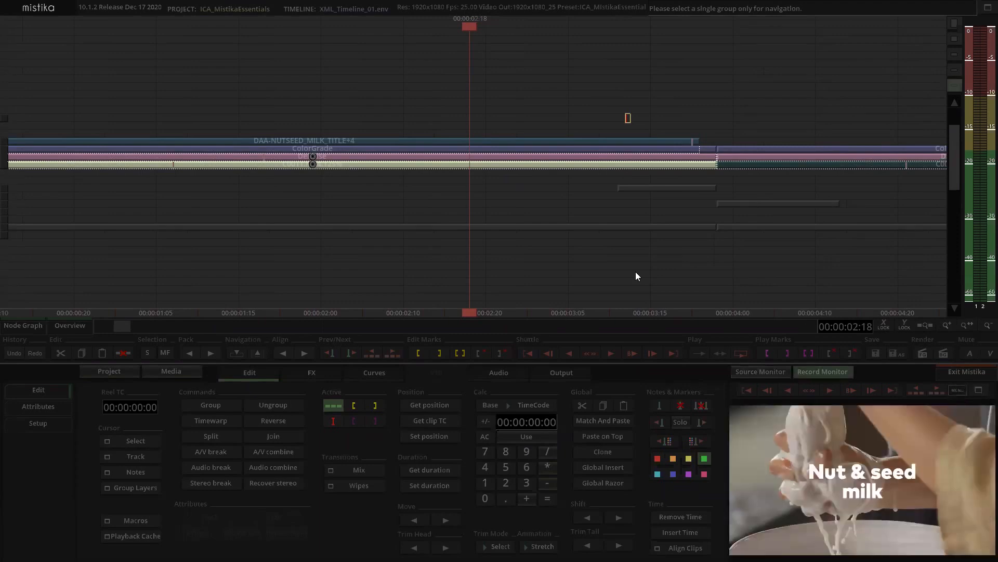
Move the nut and seed milk title clip back below the graded stack of the first shot.
scroll(473, 248, "down", 3)
left_click_drag(450, 208, 473, 225)
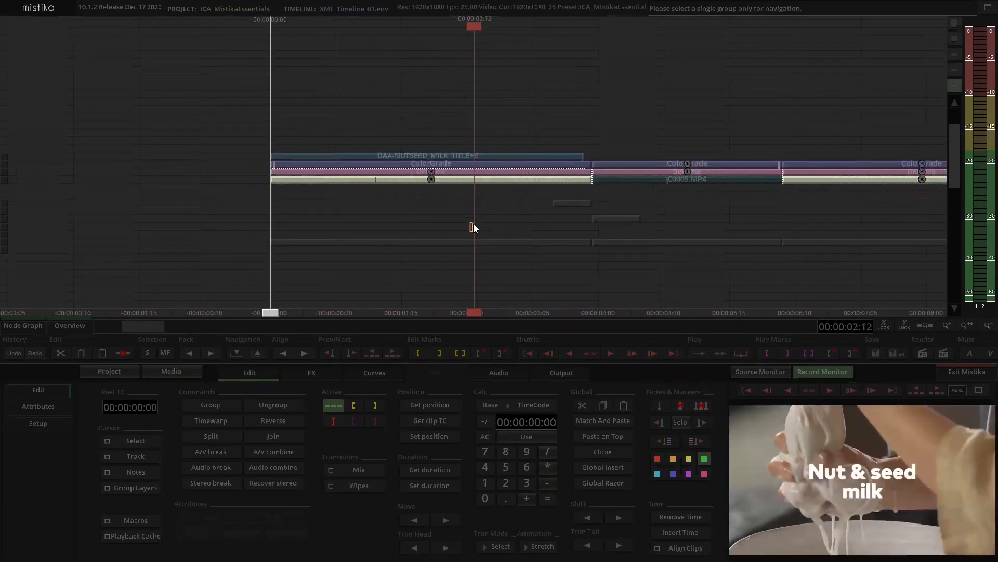
scroll(506, 110, "down", 3)
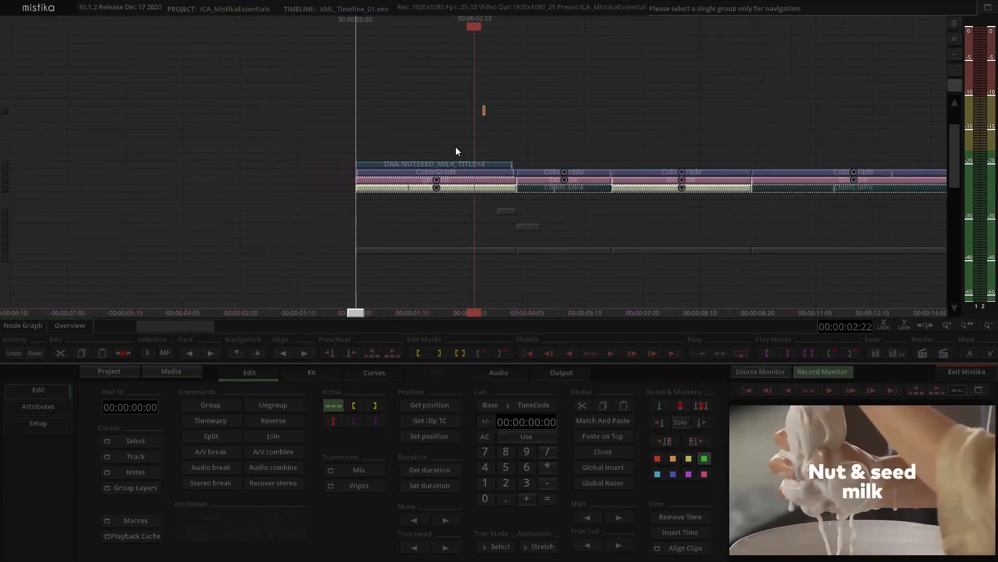
left_click(445, 164)
left_click_drag(448, 187, 475, 229)
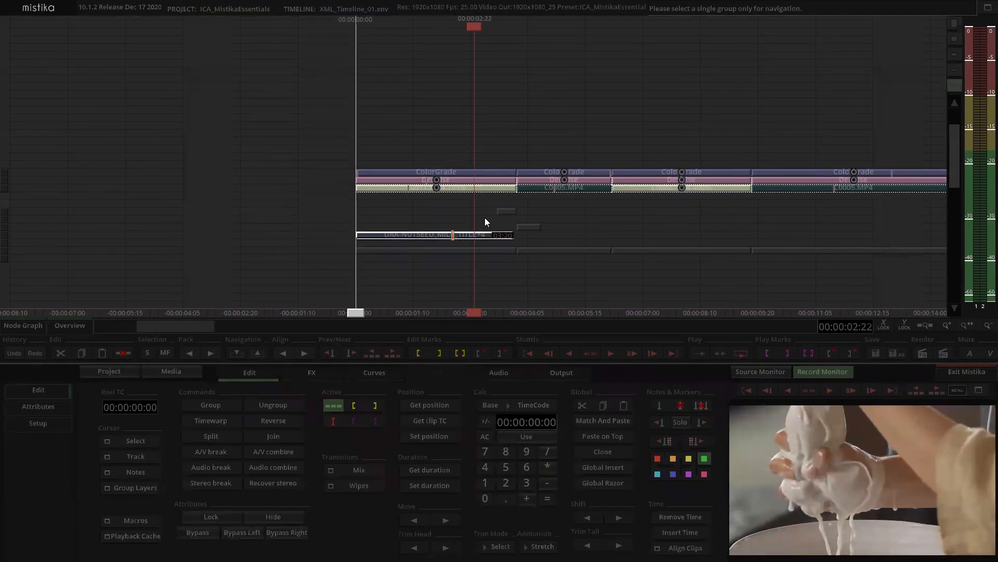
Open the ColorGrade of the kitchen main shot at 00:01:00:11 for editing and select its storyboard thumbnail.
scroll(533, 118, "down", 5)
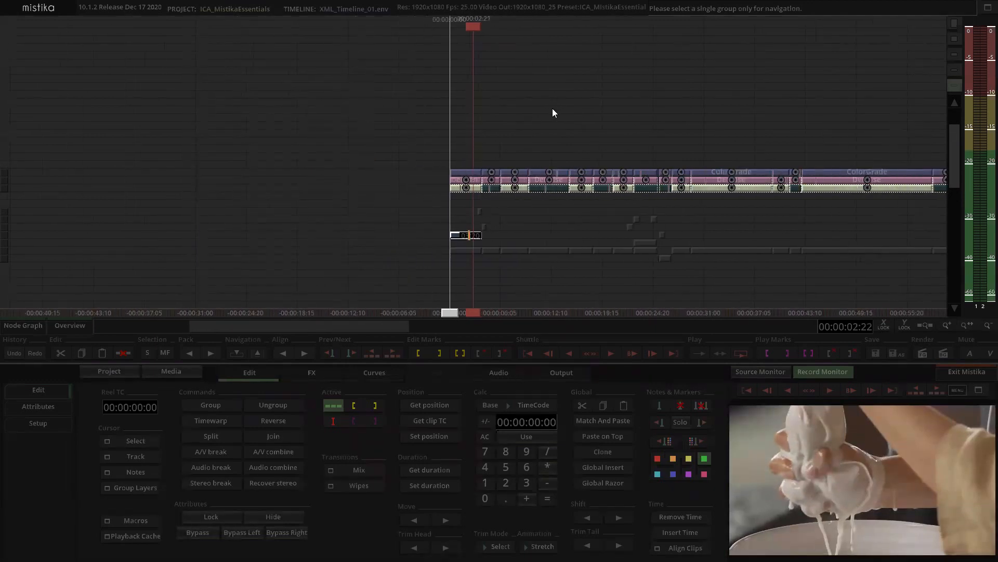
left_click_drag(651, 126, 365, 130)
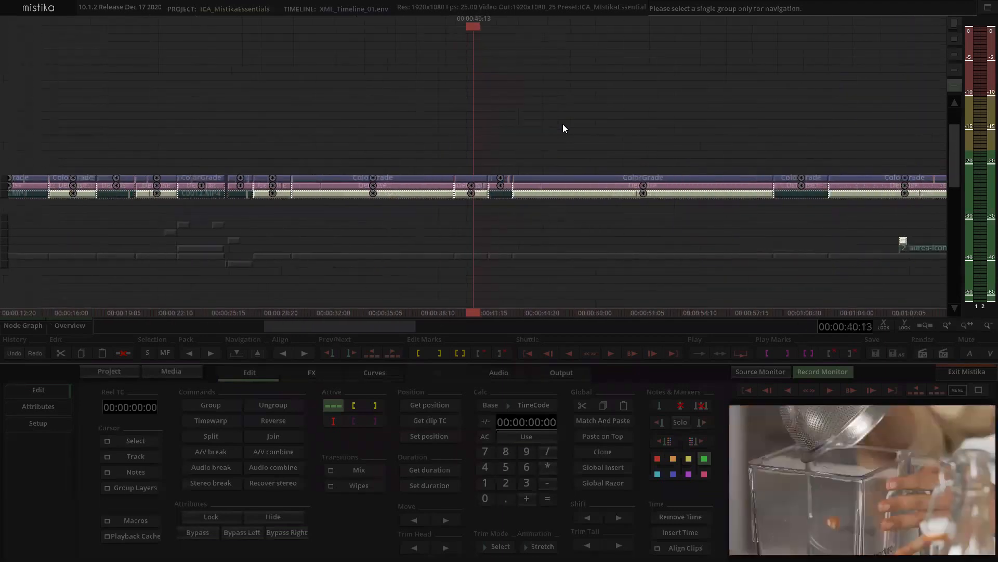
scroll(562, 123, "down", 2)
left_click_drag(578, 125, 315, 142)
scroll(559, 145, "up", 2)
scroll(559, 150, "down", 2)
left_click_drag(517, 167, 494, 163)
scroll(494, 163, "up", 2)
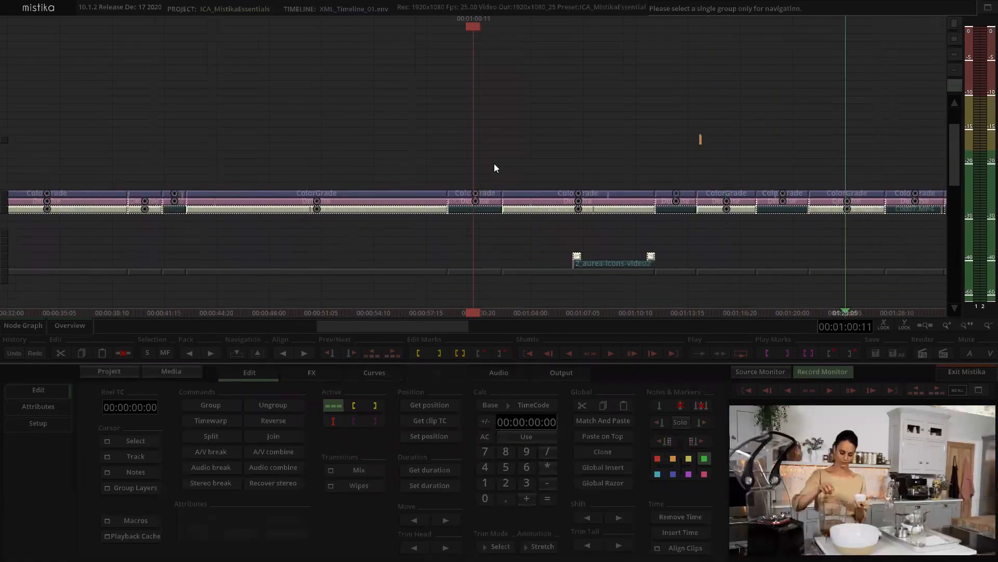
left_click(487, 195)
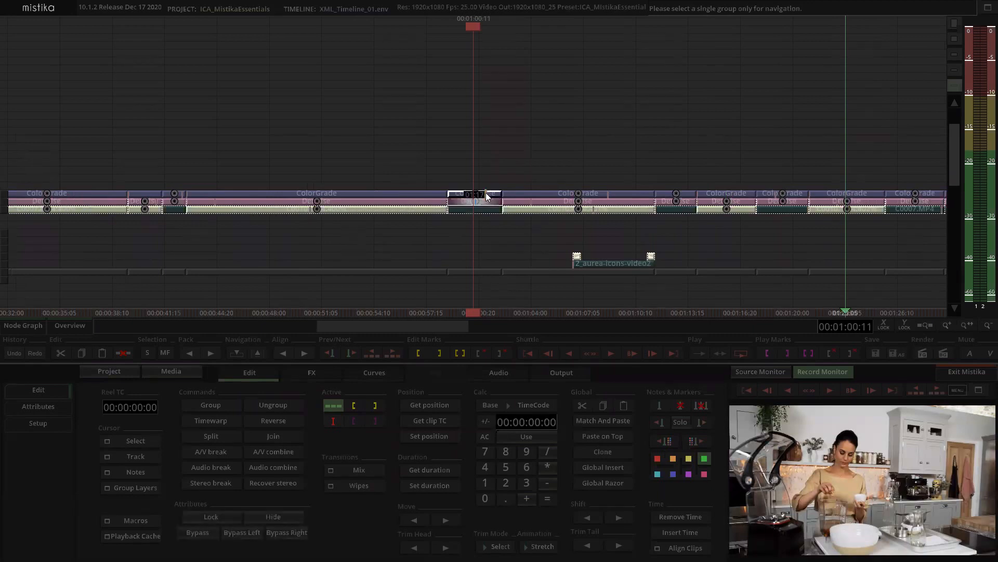
double_click(485, 195)
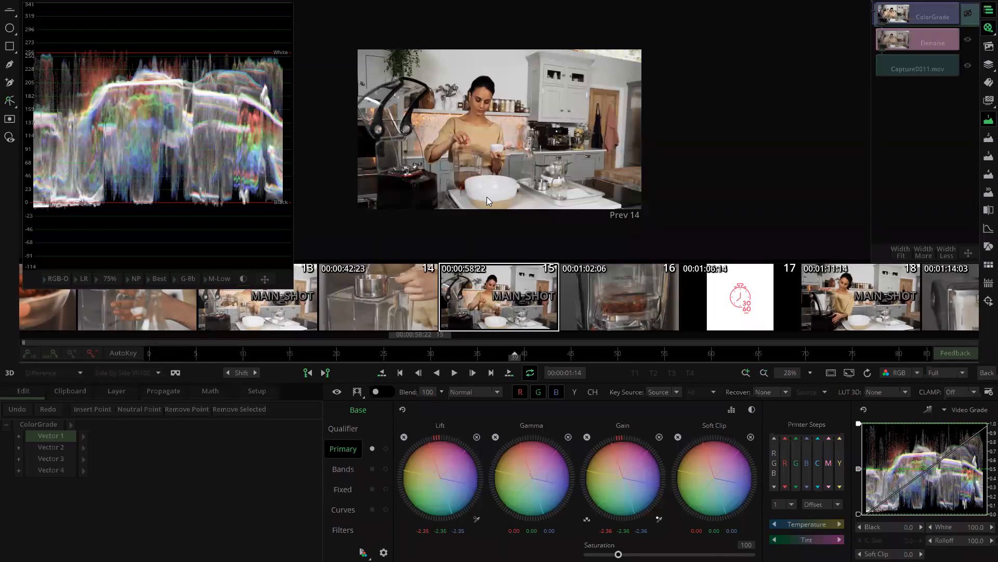
left_click(516, 291)
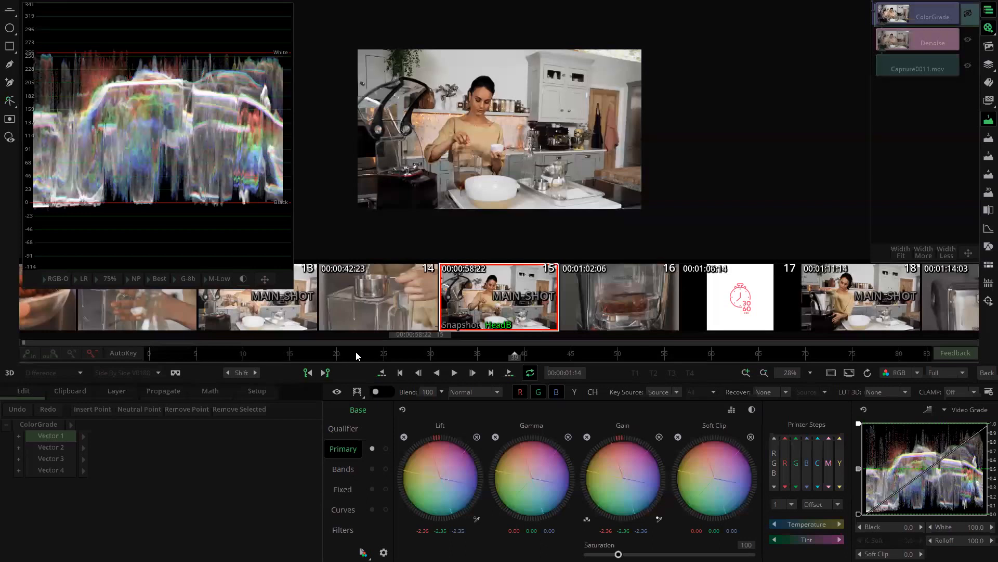
Add a new vector layer after Vector 4 in the main shot's ColorGrade.
left_click(55, 458)
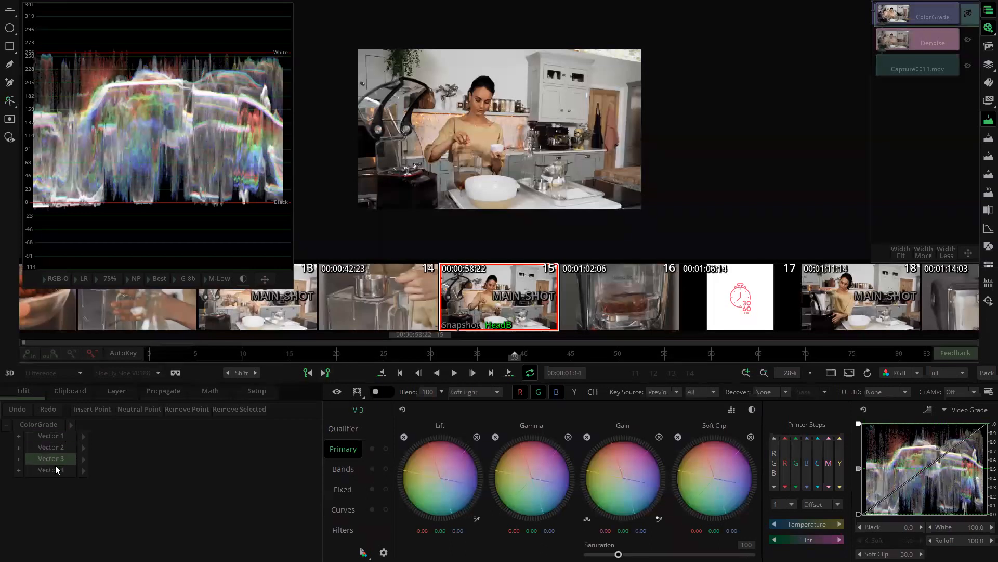
left_click(55, 465)
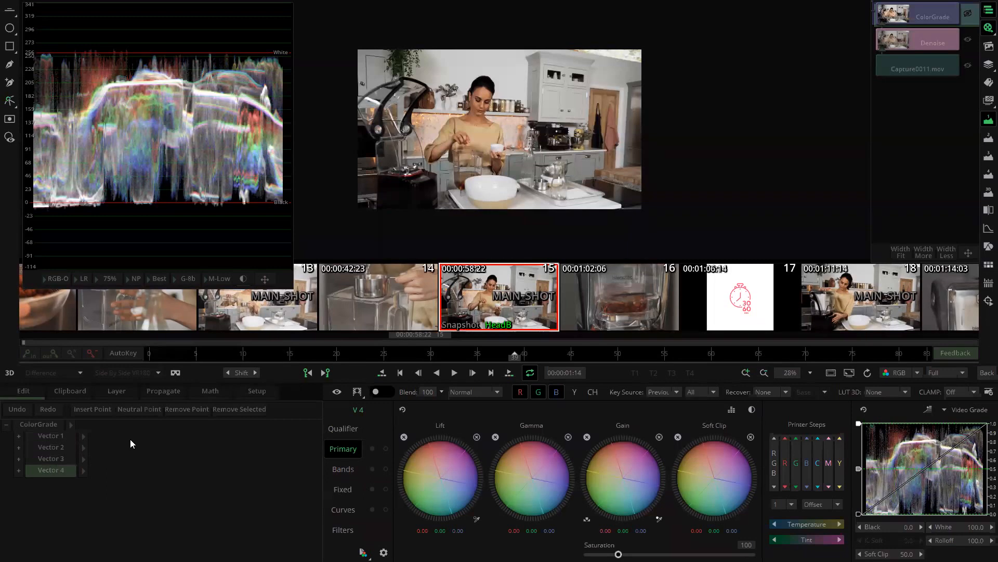
left_click(104, 390)
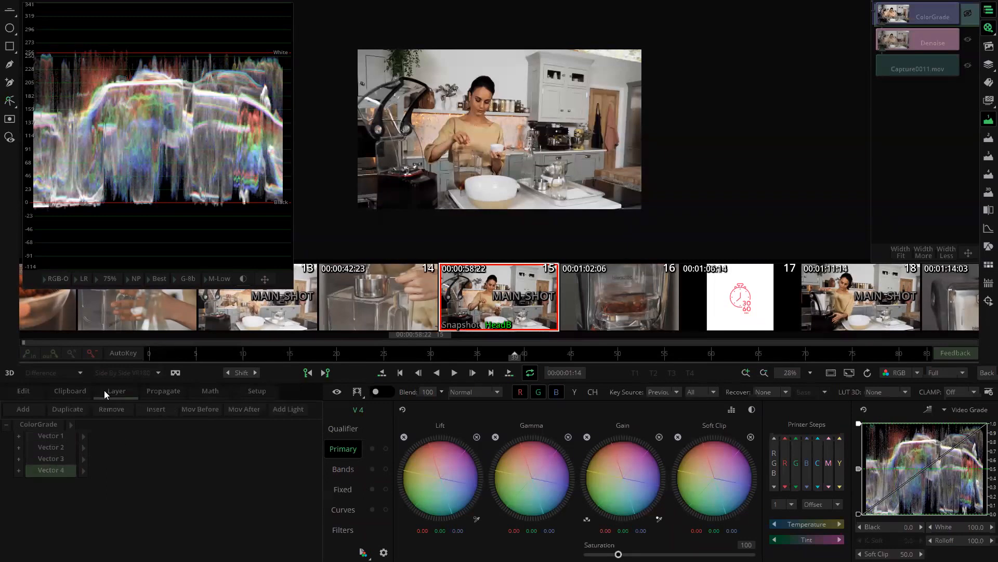
left_click(36, 410)
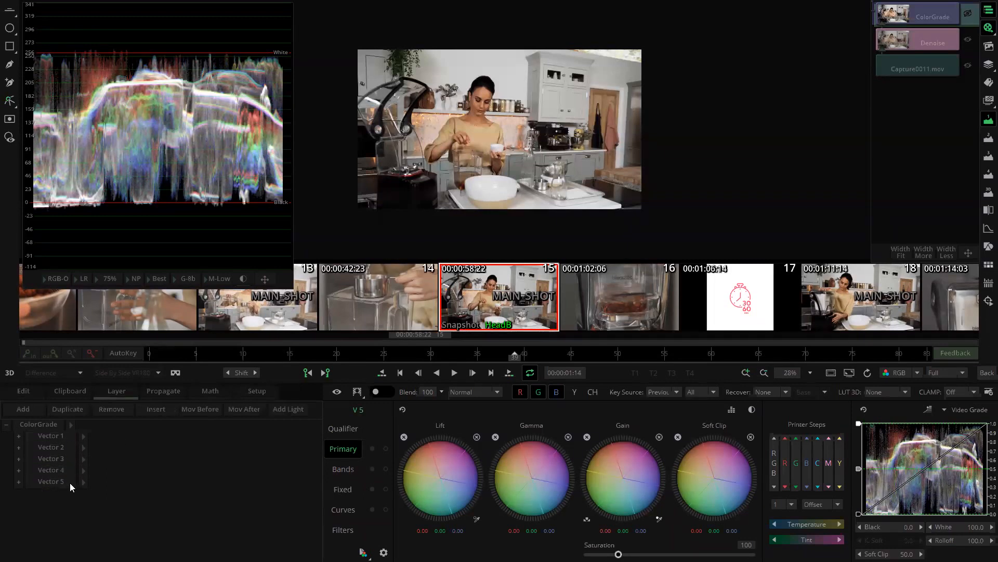
Darken the shadows slightly in the new vector's curves by adding a control point near the low end and shifting the black point inward.
left_click(336, 465)
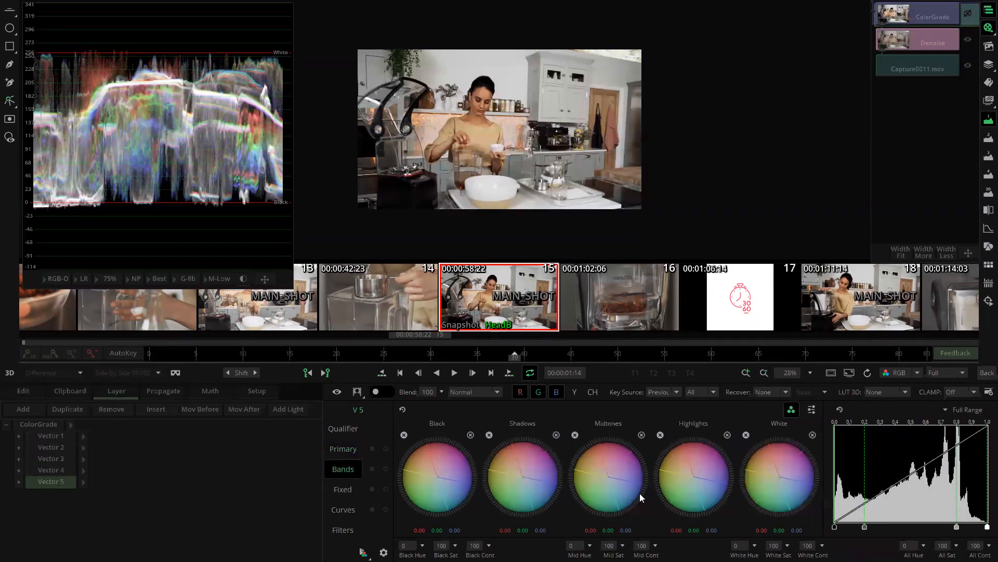
left_click(350, 513)
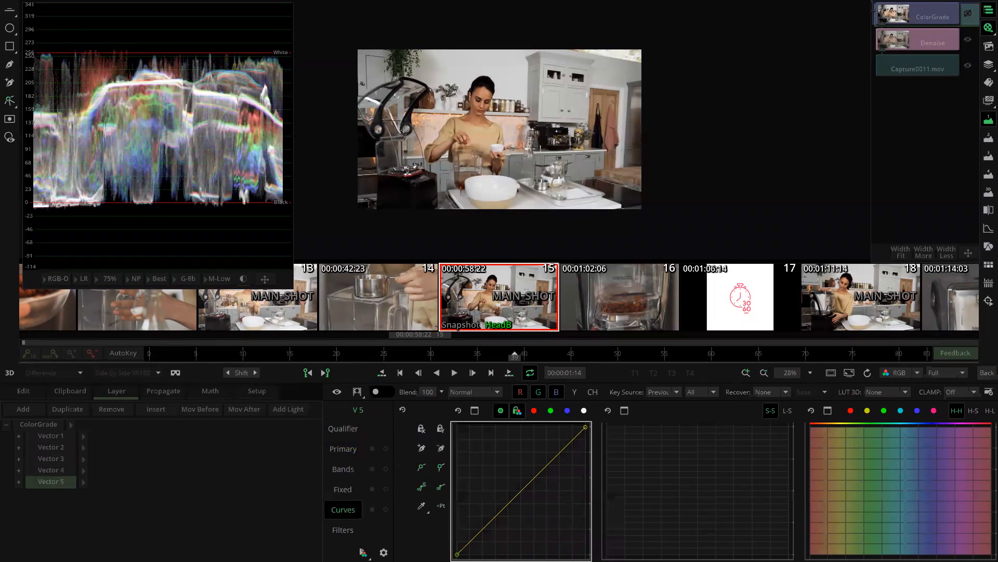
left_click_drag(457, 554, 457, 554)
left_click(469, 543)
left_click_drag(468, 543, 468, 544)
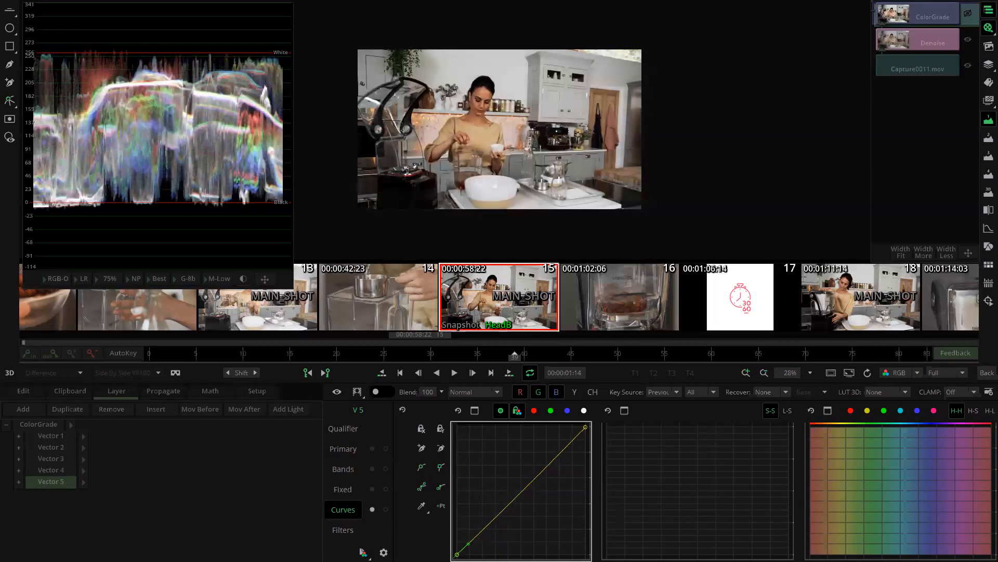
left_click_drag(456, 554, 458, 554)
left_click(218, 485)
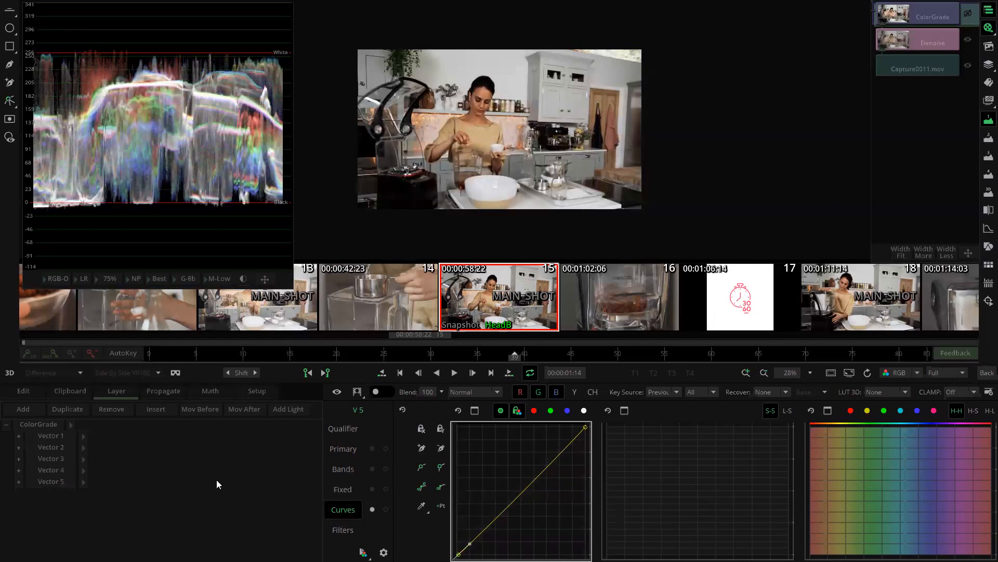
Return to the timeline and select all layers of the regraded main shot at 00:01:00:11.
left_click(984, 373)
left_click(558, 125)
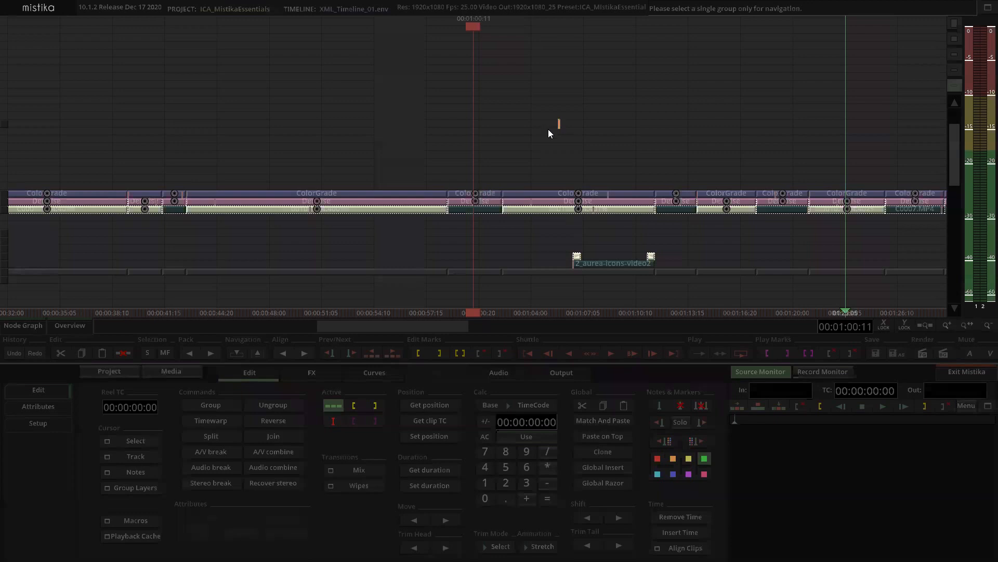
scroll(436, 143, "down", 3)
left_click(472, 155)
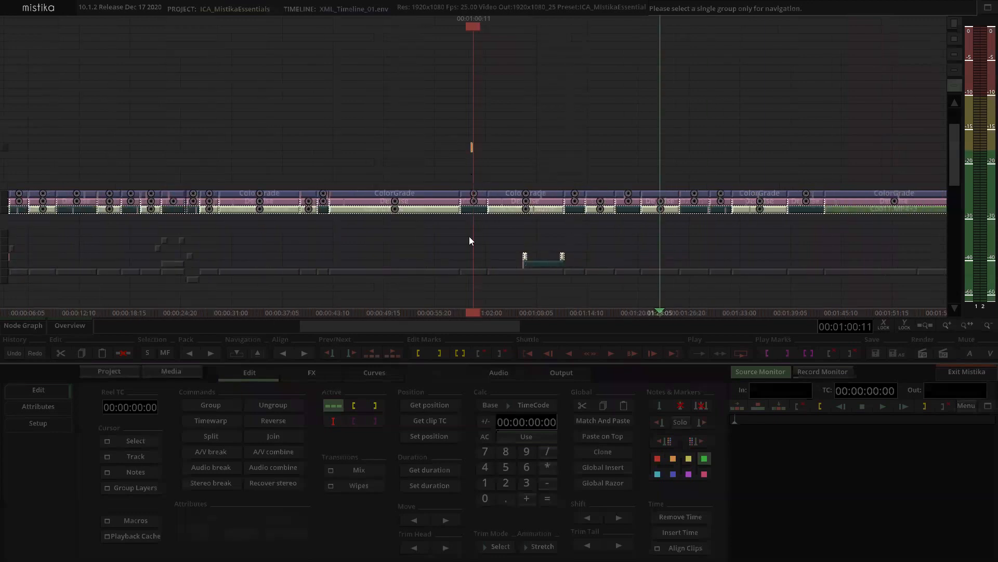
left_click(471, 252)
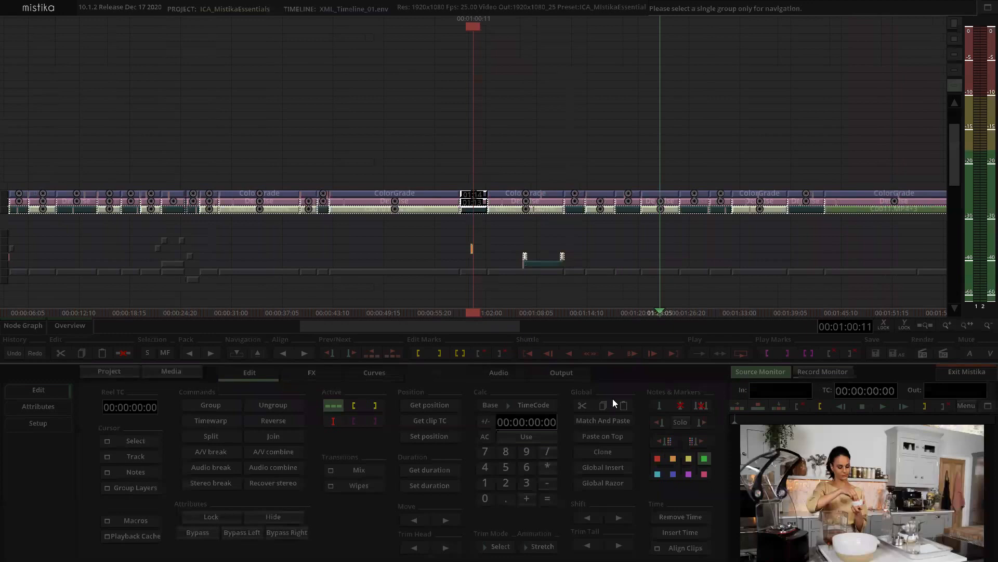
scroll(561, 123, "down", 3)
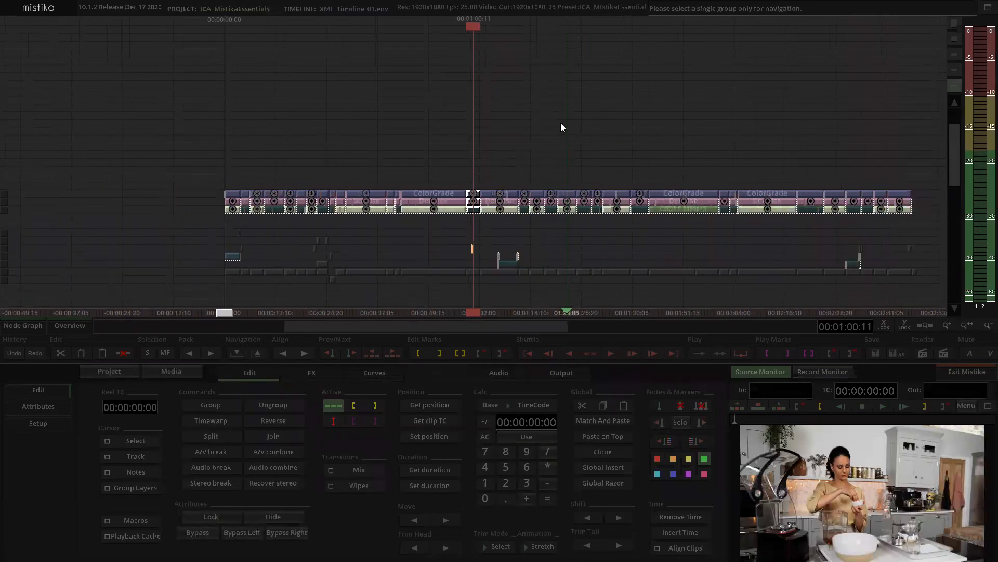
left_click_drag(202, 155, 920, 228)
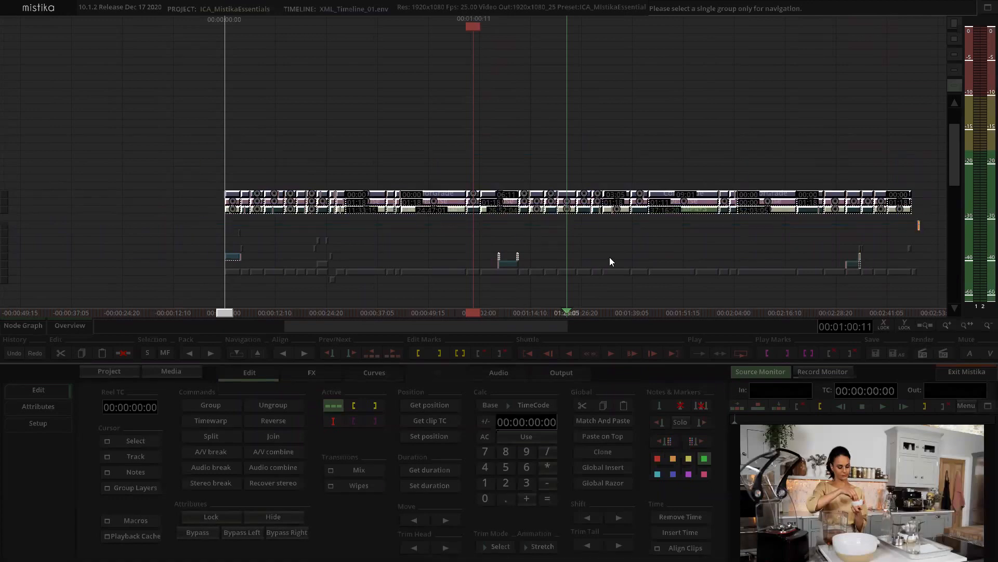
left_click(609, 422)
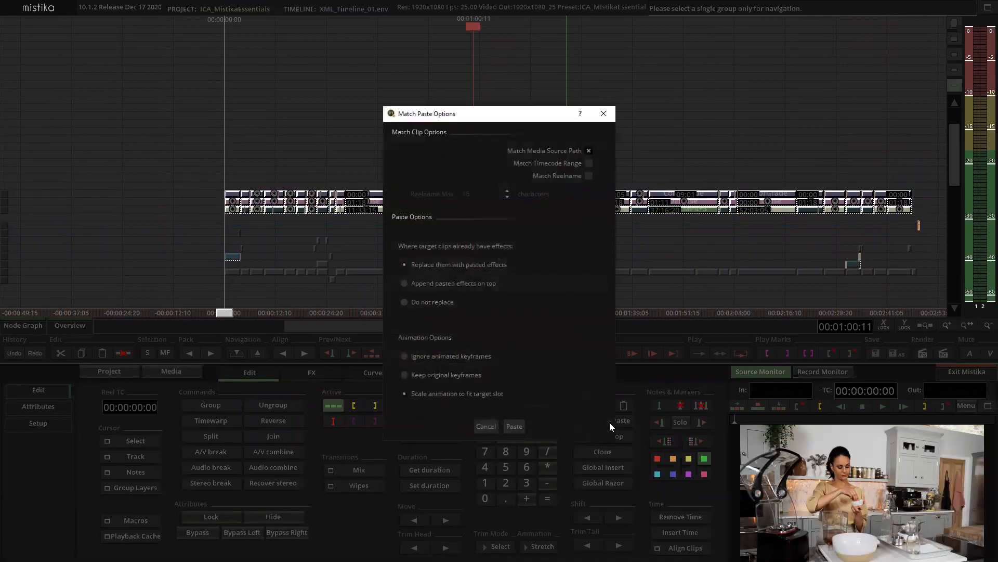
left_click(588, 176)
left_click(404, 194)
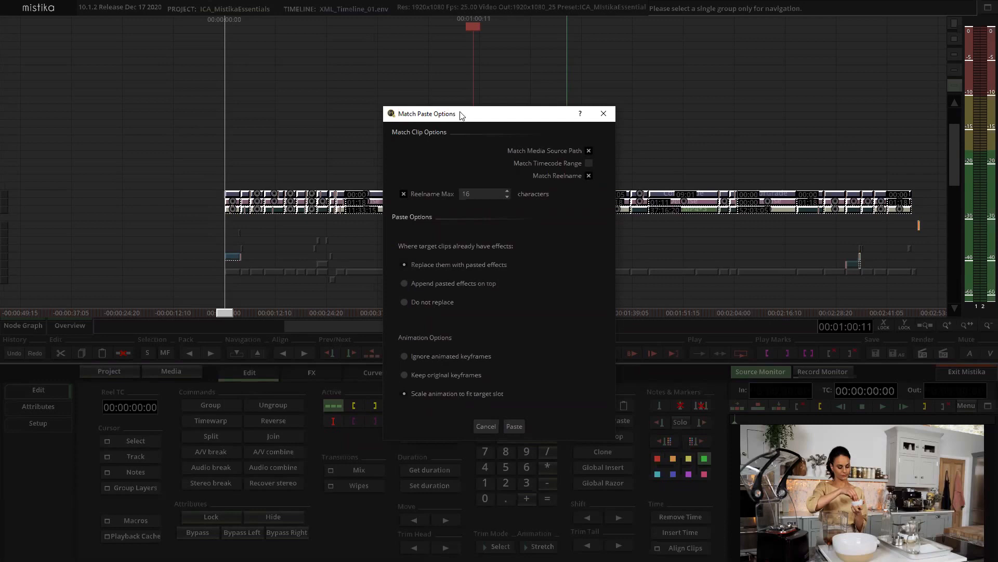
left_click_drag(462, 116, 474, 211)
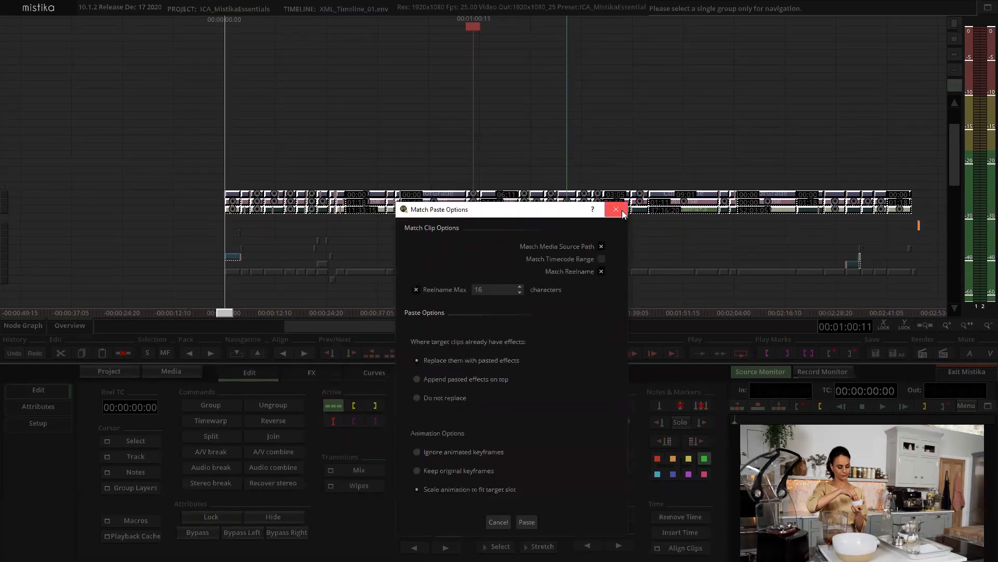
left_click(618, 210)
Try selecting only the ColorGrade and Denoise effects of the main shot at 00:01:00:11, without its media clip.
scroll(514, 196, "up", 12)
scroll(514, 197, "up", 3)
left_click(522, 149)
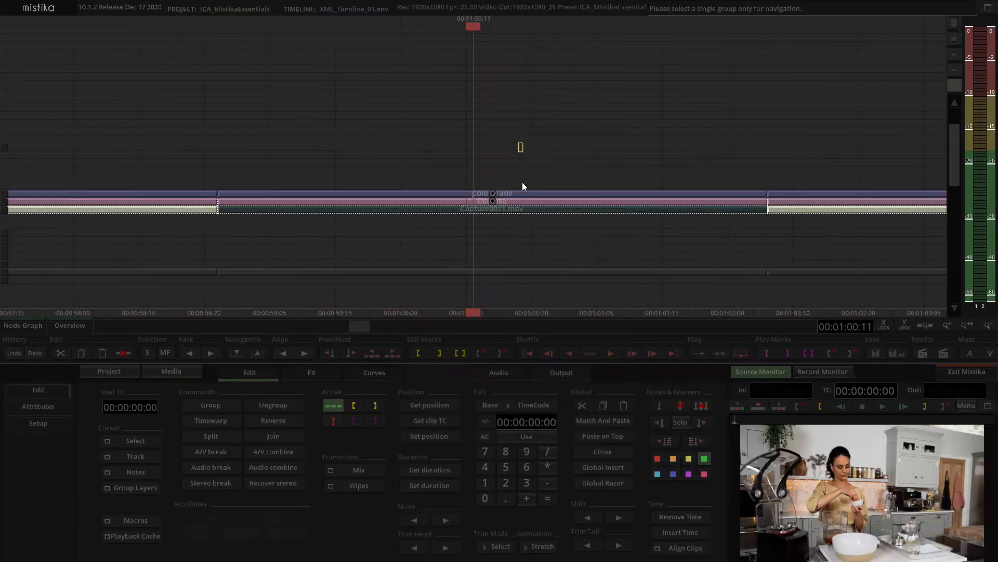
left_click(496, 200)
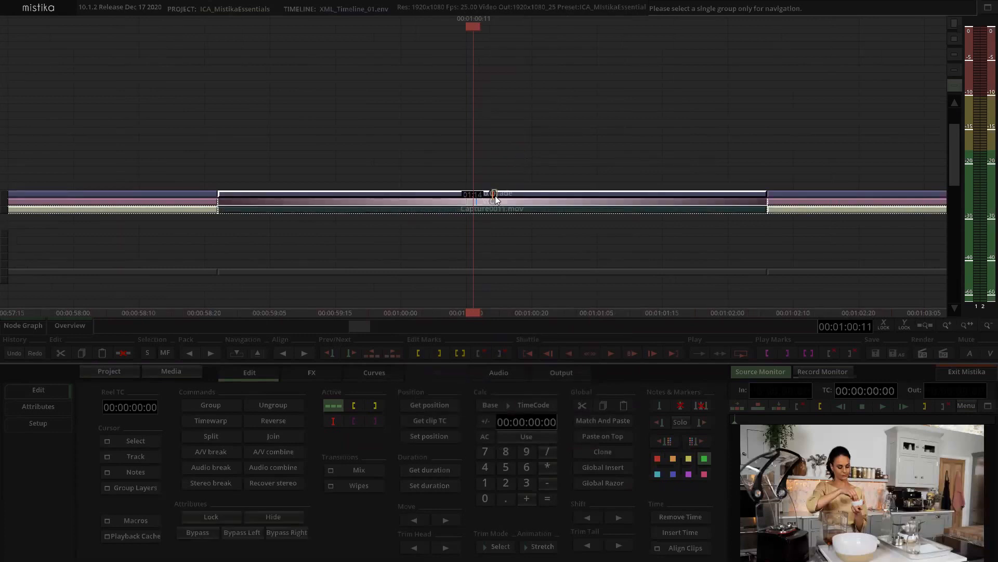
left_click(501, 175)
left_click(500, 195)
left_click(486, 172)
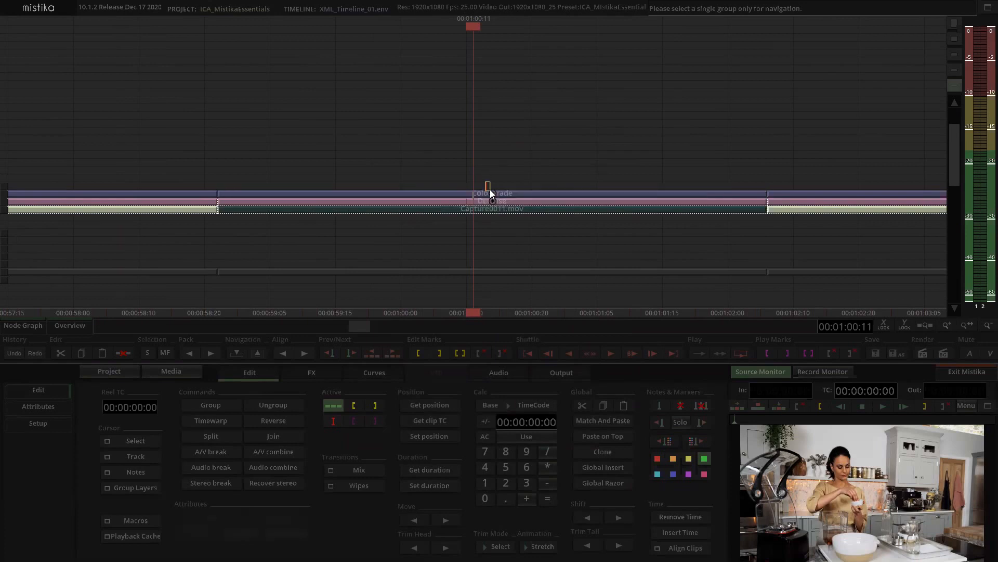
Select all three layers of the main shot at 00:01:00:11: ColorGrade, Denoise and Capture0011.mov.
scroll(490, 194, "down", 4)
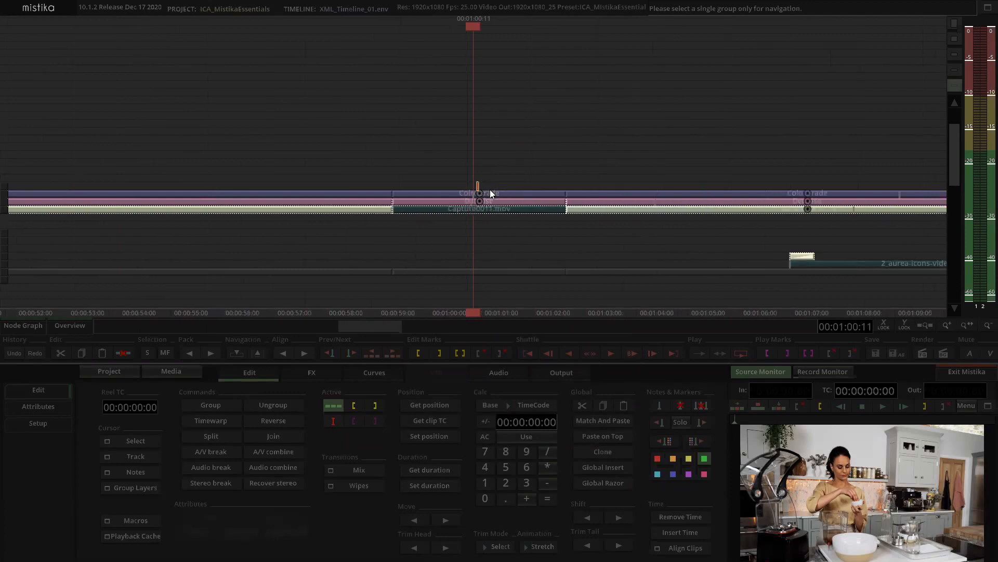
scroll(491, 194, "down", 2)
left_click(483, 196)
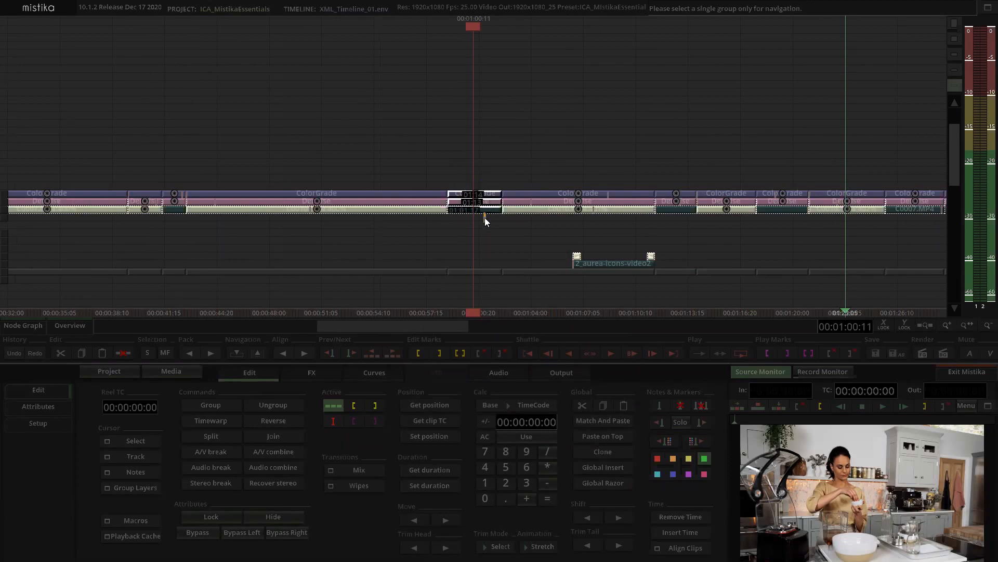
left_click(494, 176)
scroll(495, 178, "up", 1)
scroll(495, 177, "up", 1)
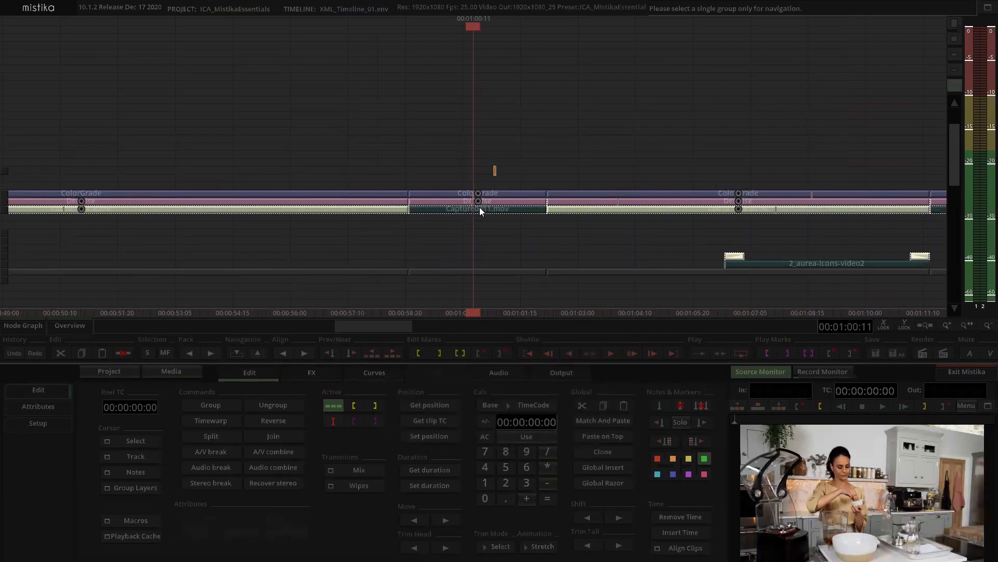
left_click(497, 219)
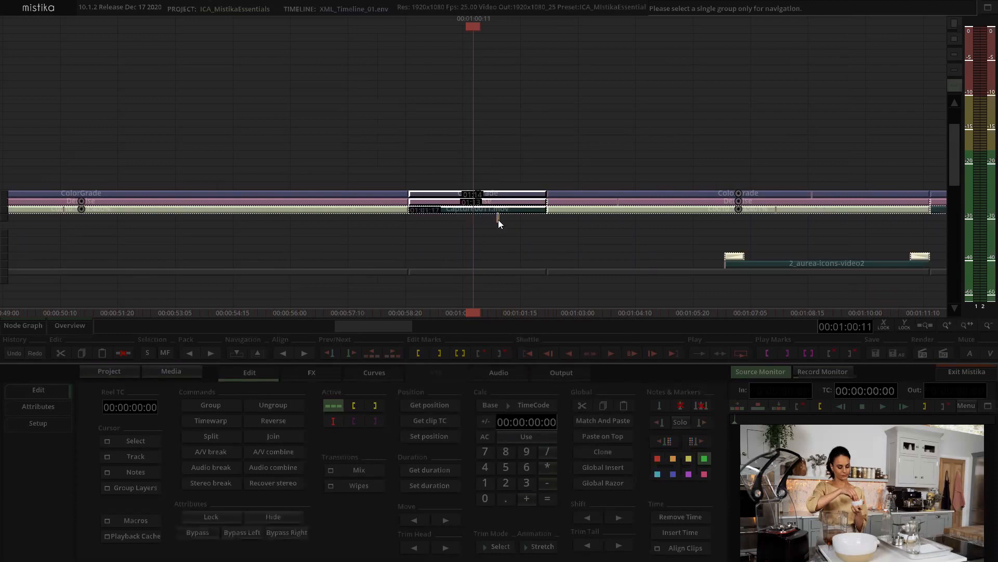
Match And Paste the main shot's grade across all timeline clips, matching only by reelname limited to 8 characters and replacing existing effects.
scroll(507, 177, "down", 2)
scroll(507, 176, "down", 3)
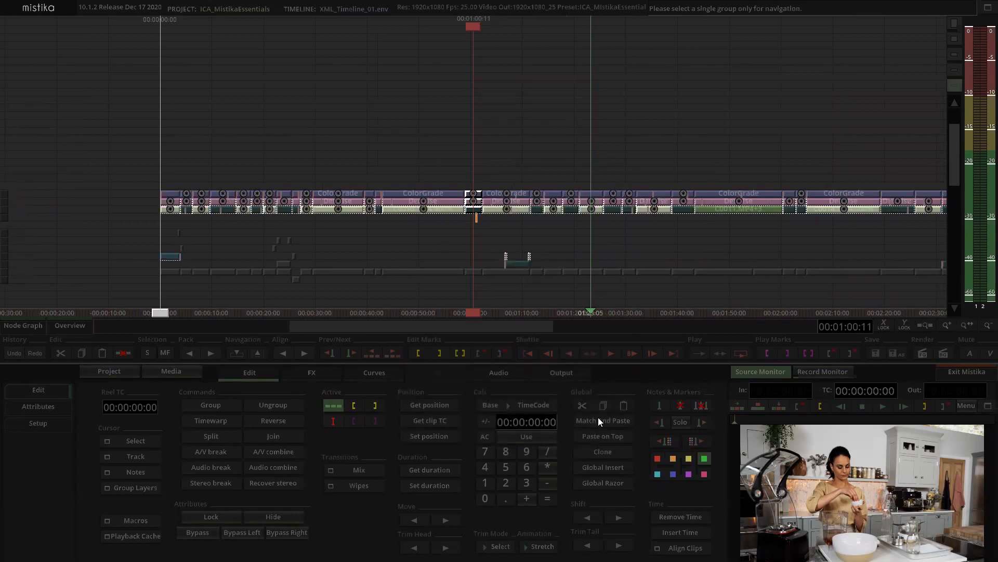
scroll(236, 156, "down", 3)
left_click_drag(276, 166, 730, 220)
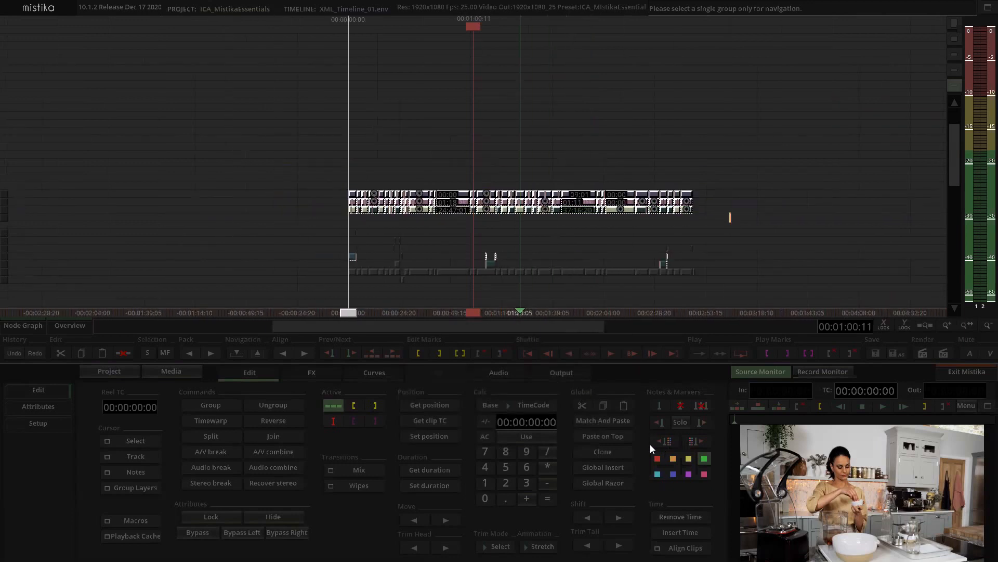
left_click(608, 425)
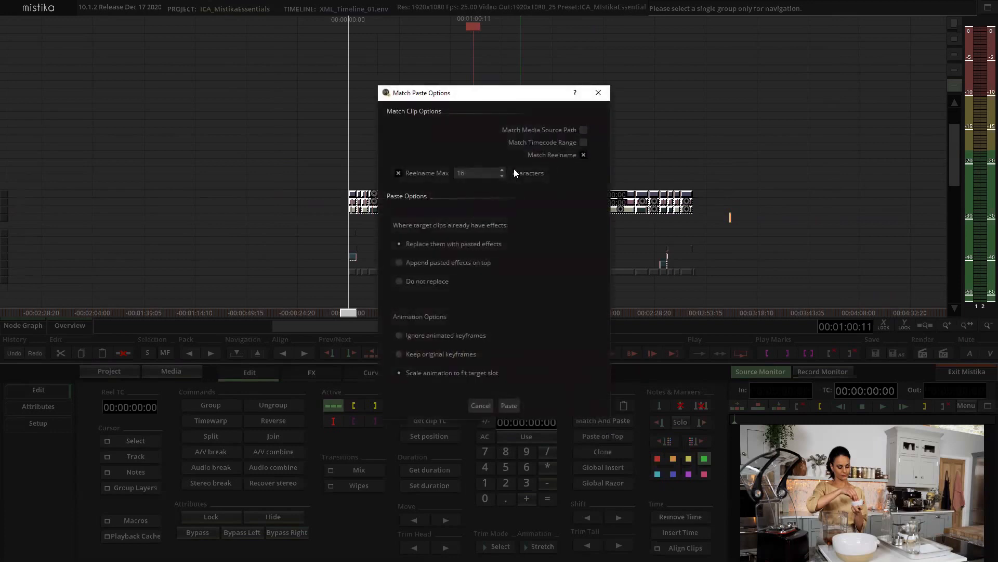
double_click(468, 171)
type("8")
left_click(509, 405)
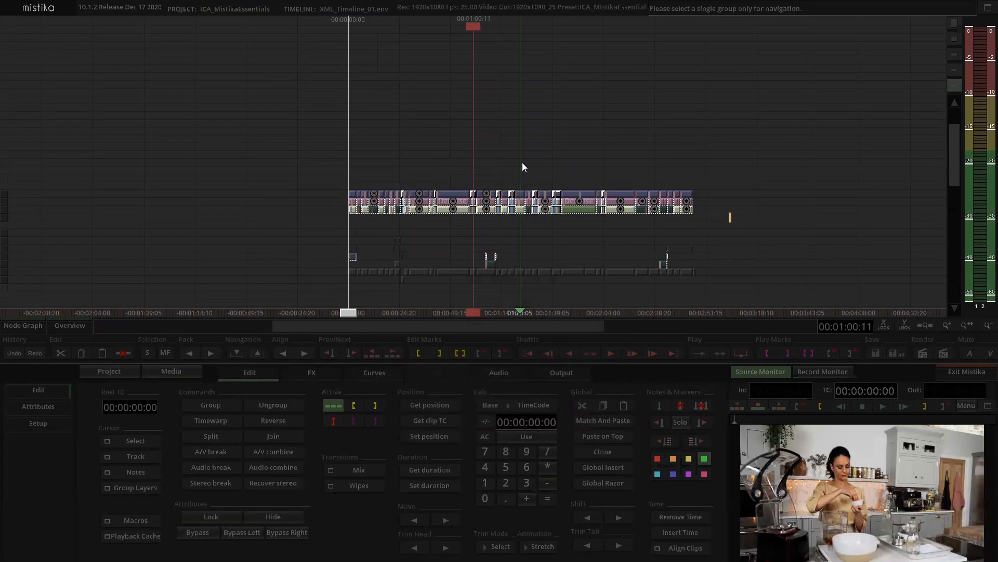
Open the main shot's ColorGrade at 00:01:00:11 from the timeline and inspect the curve of Vector 5.
scroll(522, 162, "up", 4)
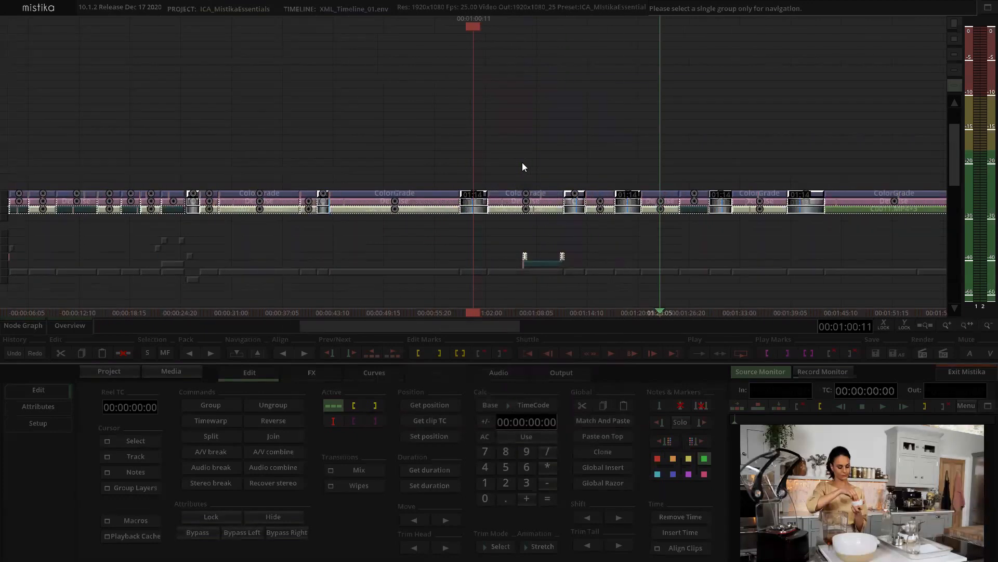
scroll(522, 162, "down", 1)
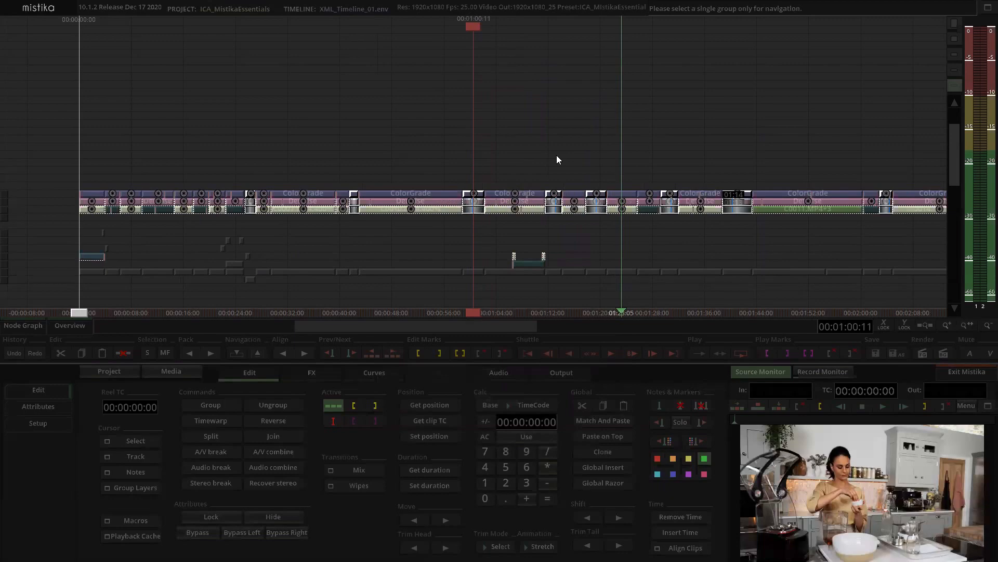
double_click(475, 201)
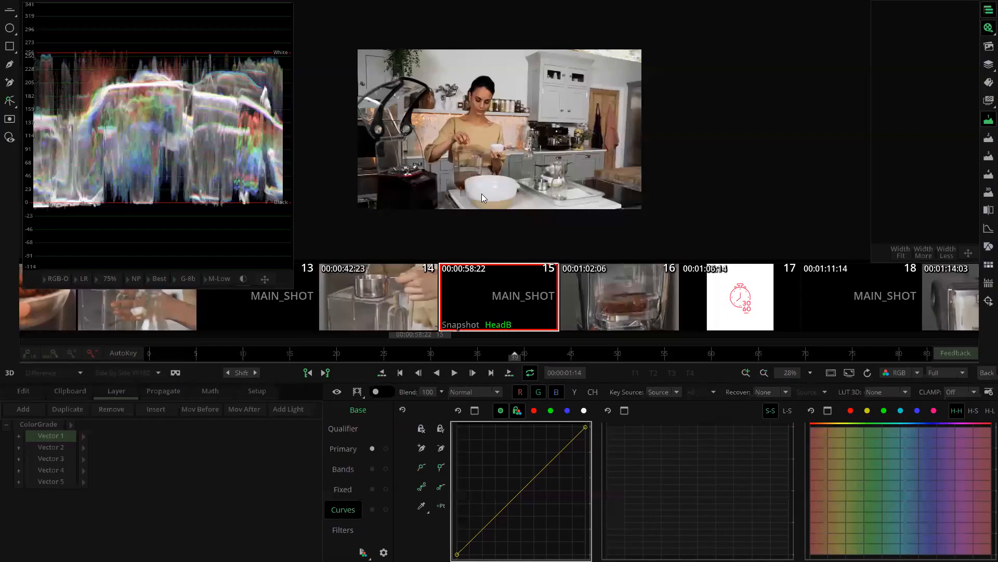
left_click(52, 481)
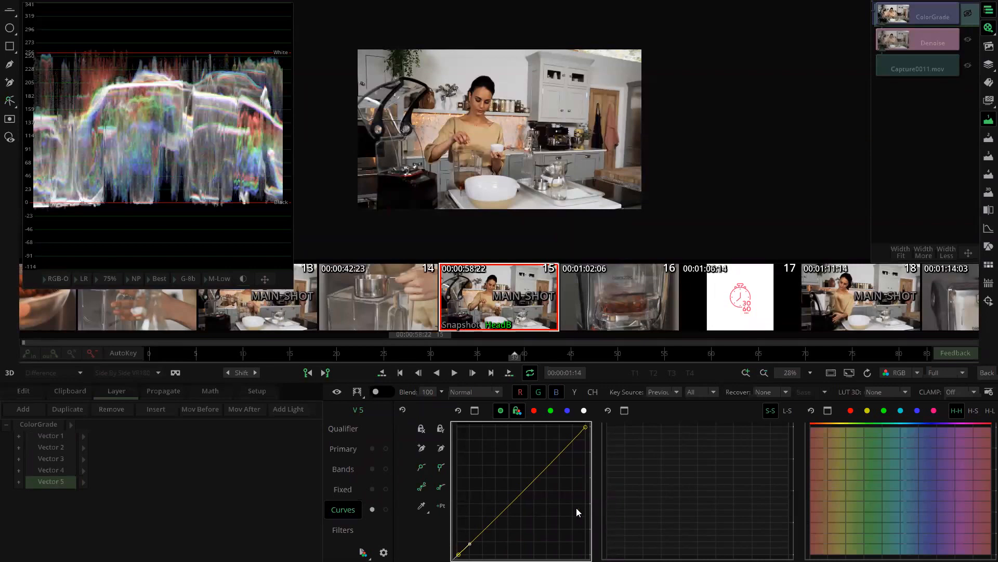
Return to the timeline and open the ColorGrade of the main shot that starts at 00:01:29:07.
left_click(985, 372)
left_click_drag(592, 140, 496, 159)
scroll(478, 136, "up", 3)
scroll(479, 137, "up", 2)
double_click(501, 209)
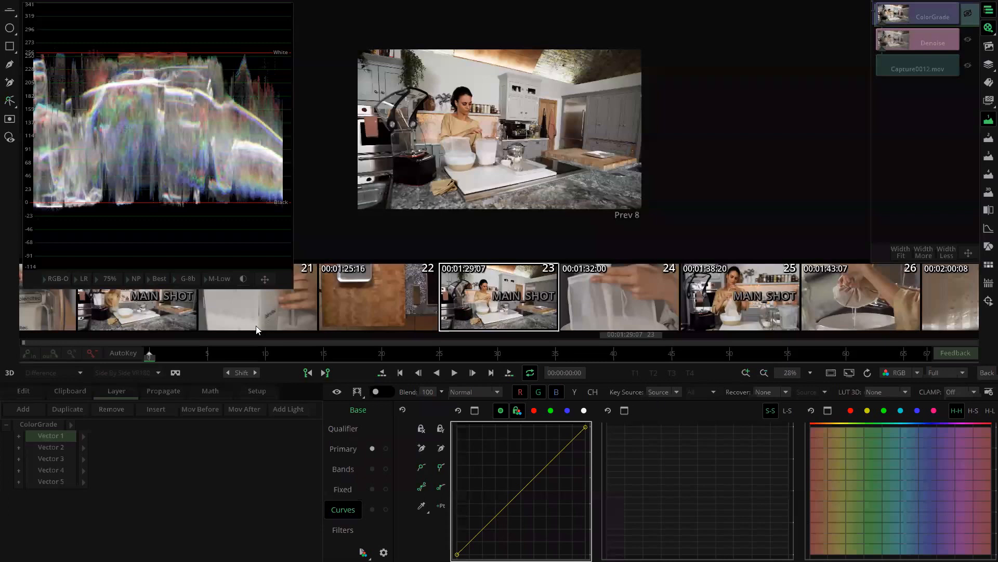
Filter the storyboard to shots tagged MAIN_SHOT and select Vector 5 of the current shot's ColorGrade.
left_click(984, 86)
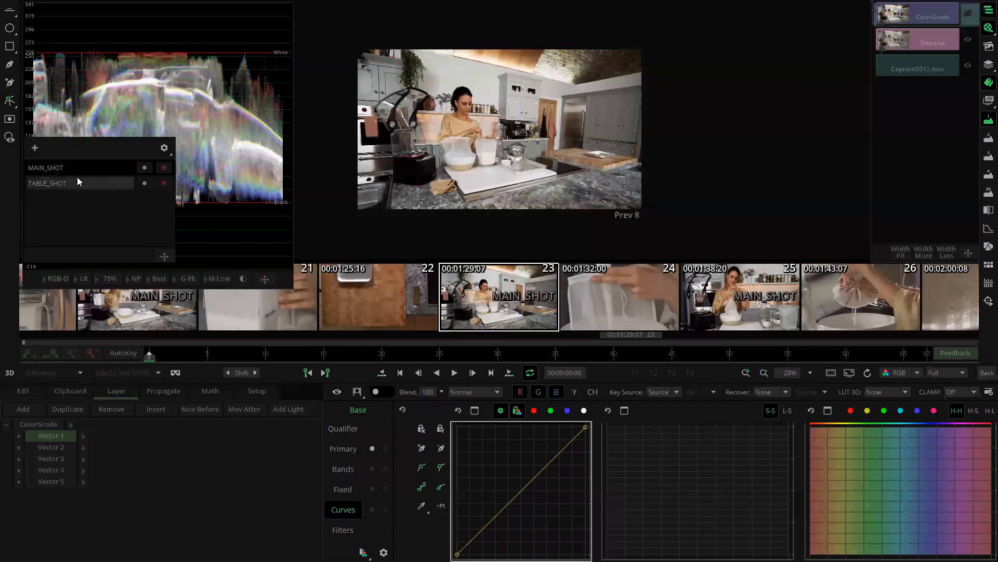
left_click(145, 168)
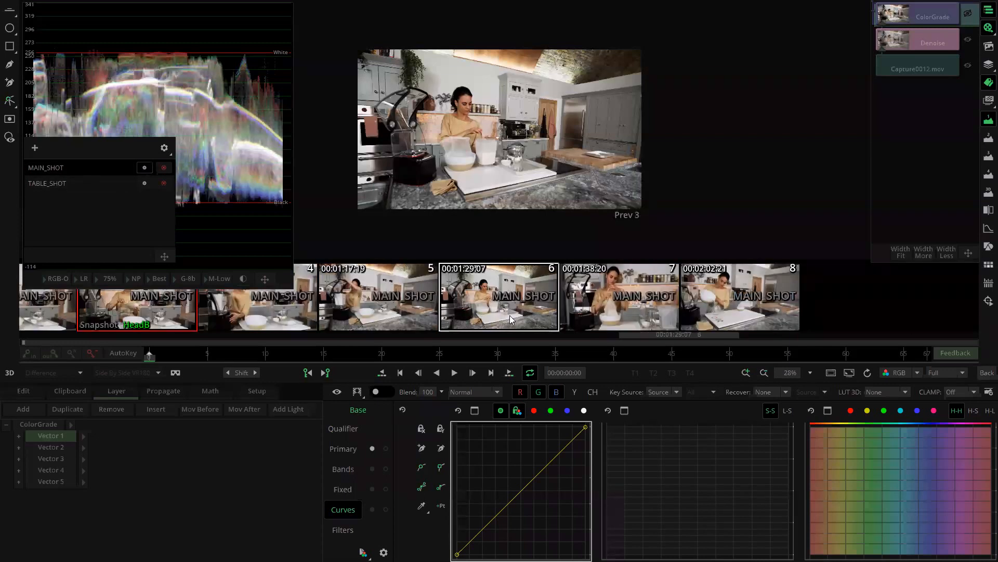
left_click(53, 484)
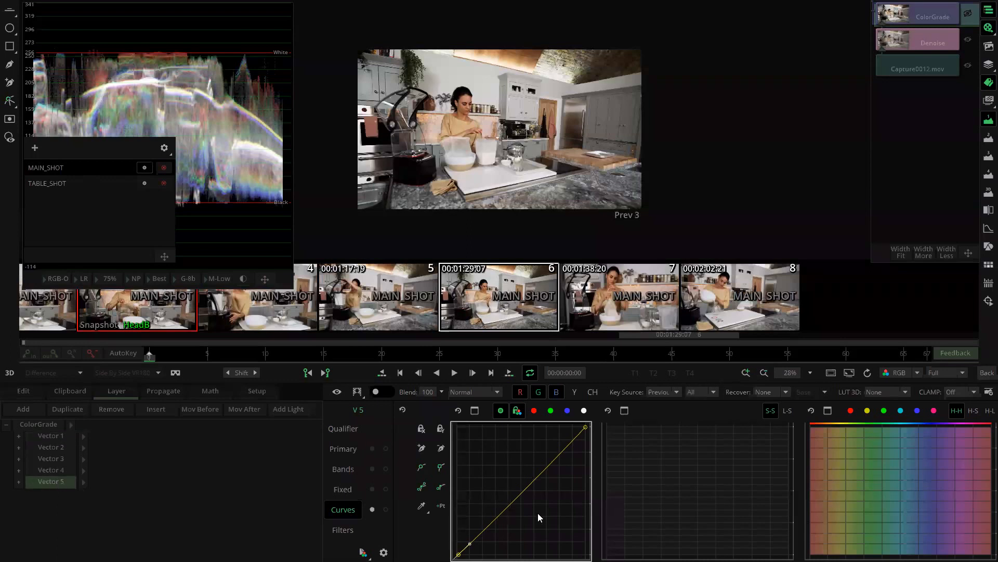
Step back and forth through the MAIN_SHOT storyboard shots to compare their grades, ending on the shot at 00:01:29:07.
left_click(508, 299)
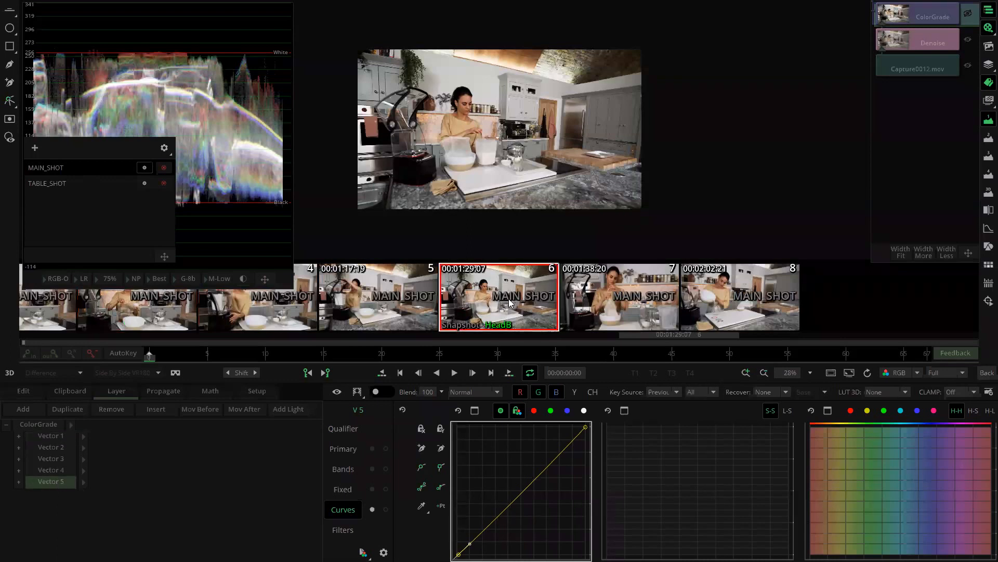
left_click(604, 301)
left_click(689, 299)
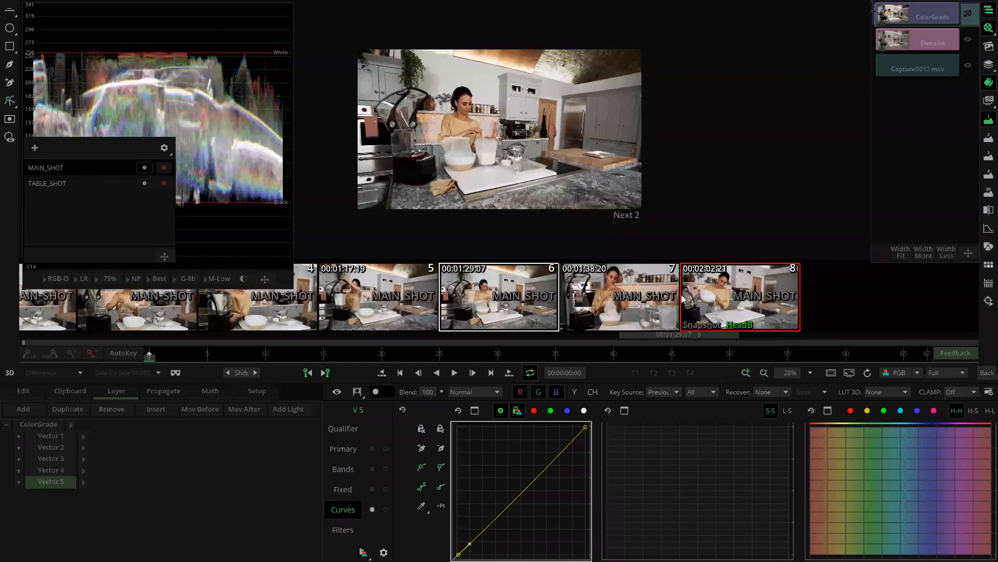
key("Page_Up")
key("Page_Up")
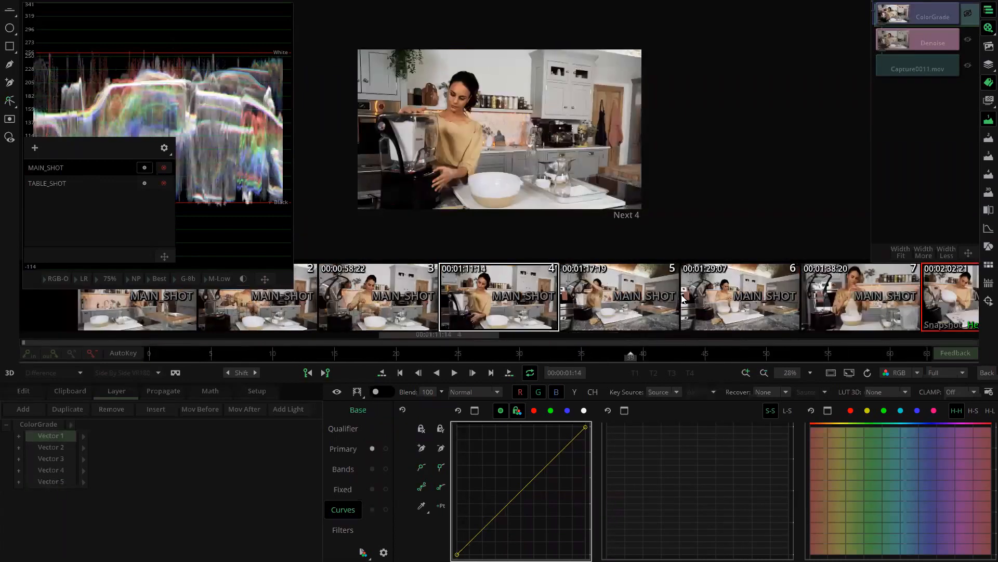
key("Page_Up")
key("Page_Up")
key("Page_Up")
key("Page_Down")
key("Page_Down")
key("Page_Down")
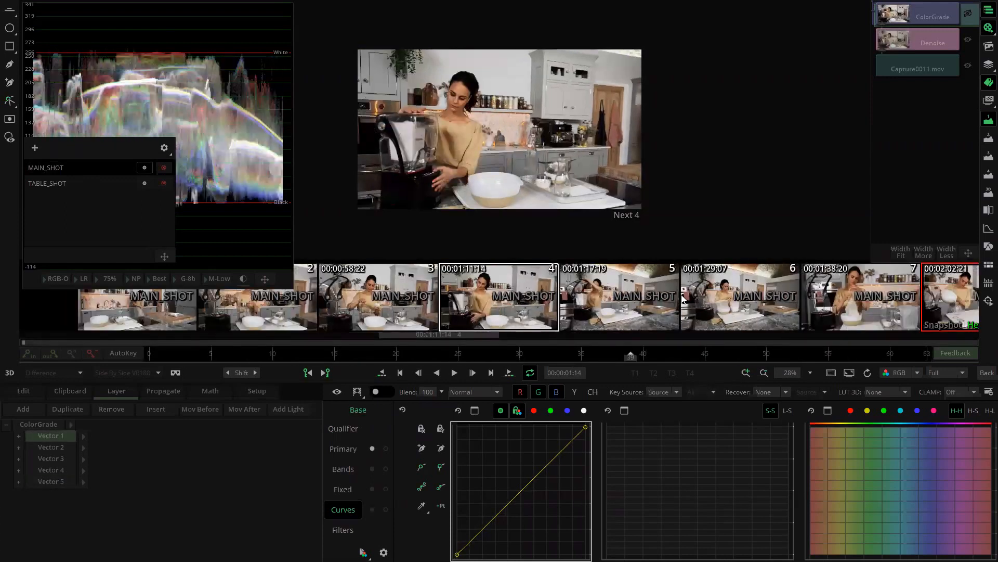
key("Page_Down")
key("Page_Down")
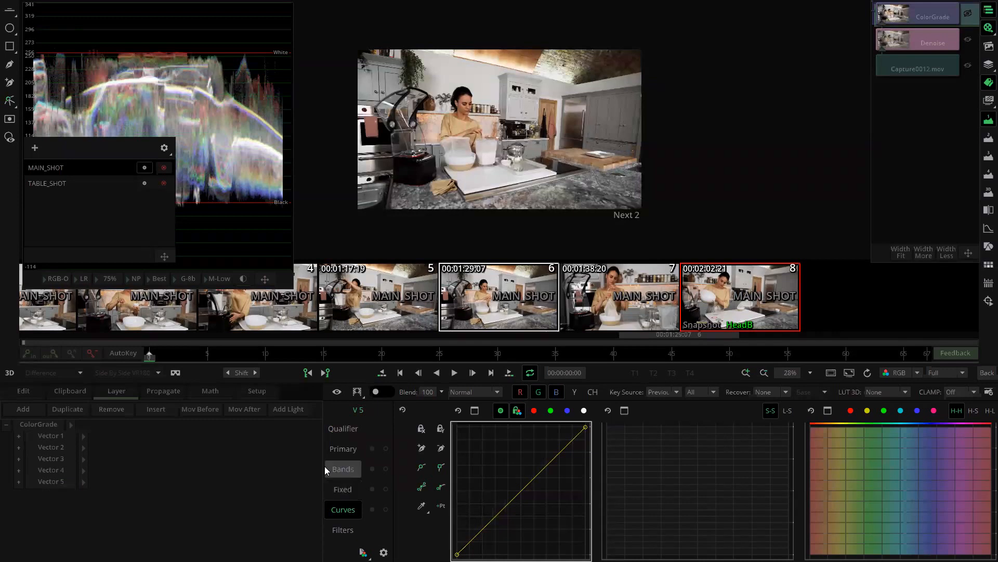
Try shifting the Midtones colour balance in the Bands controls and reset that wheel.
left_click(344, 449)
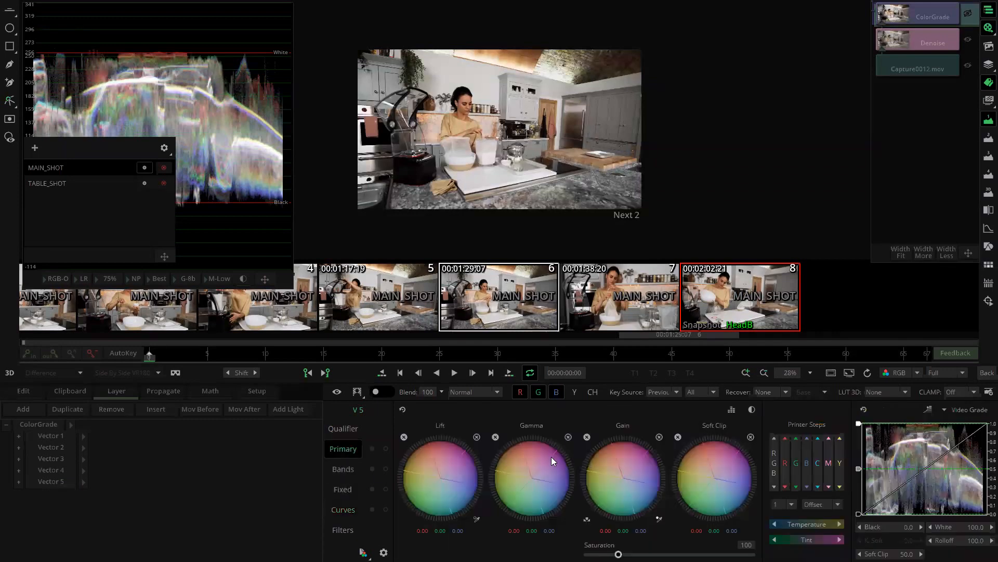
left_click(342, 473)
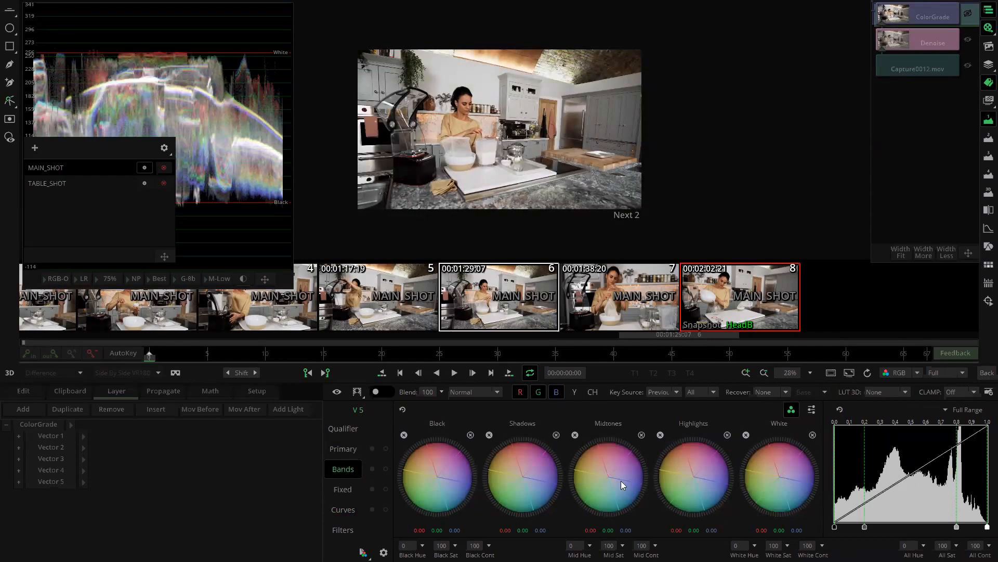
left_click_drag(607, 476, 613, 446)
left_click(575, 435)
Switch Vector 5's Primary grading to the CH channel mode and turn on the contrast wheels for lift and gain.
left_click(62, 480)
left_click(344, 448)
left_click(593, 393)
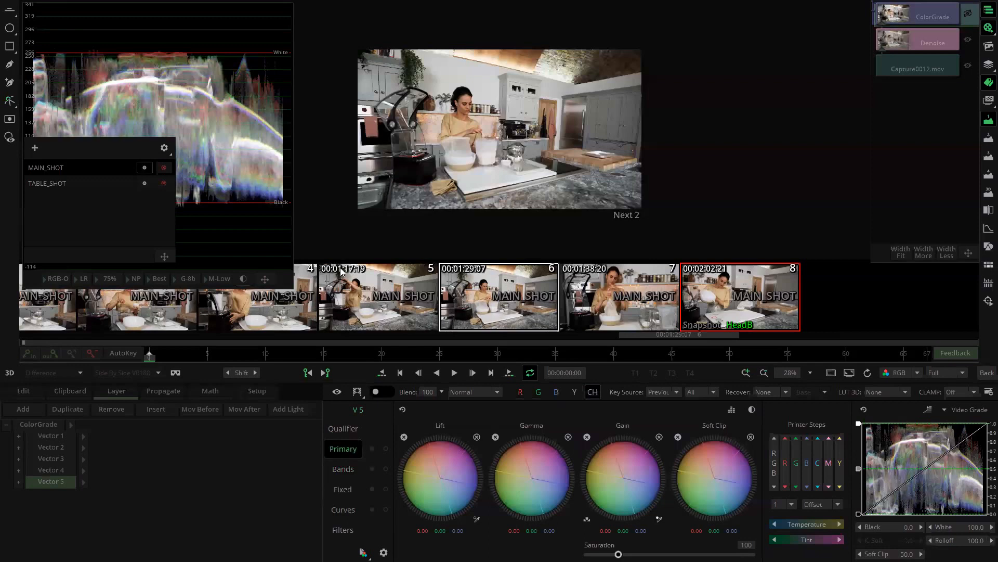
left_click(752, 409)
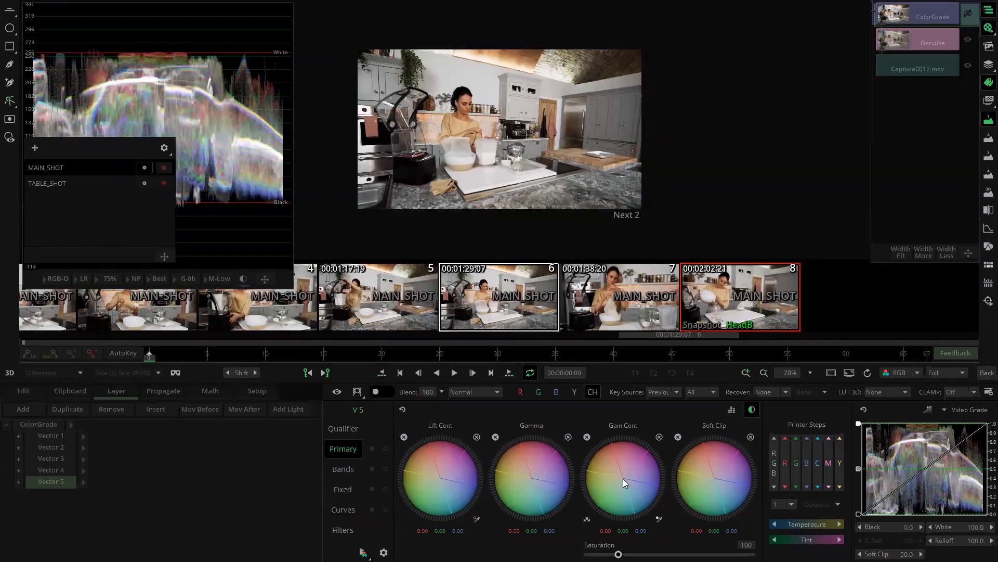
Warm the highlights with Gain Cont at 10.03, -2.46, -7.58, and set the Video Grade range to Black 14.9 and White 74.1.
left_click_drag(623, 477, 561, 386)
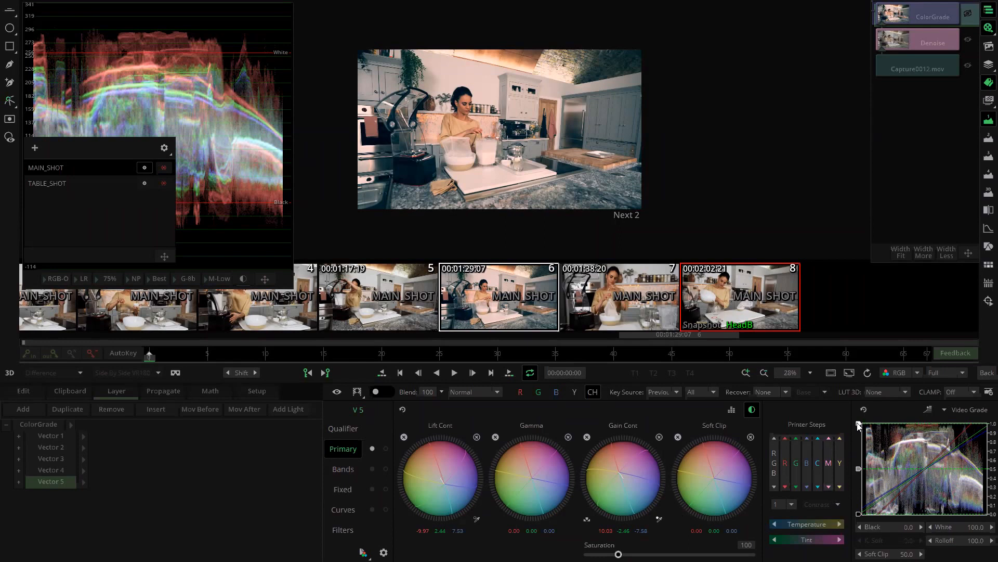
left_click_drag(859, 425, 858, 451)
left_click_drag(859, 515, 857, 498)
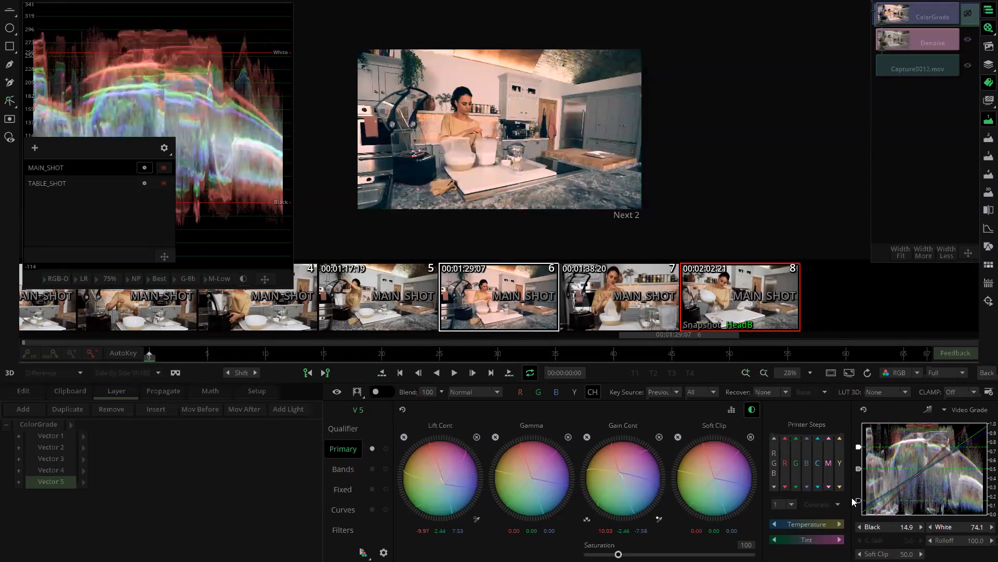
Set Vector 5's Video Grade range to Black 24.7 and White 71.8, and propagate the grade to the current gang.
left_click_drag(853, 496, 853, 491)
left_click_drag(858, 447, 858, 444)
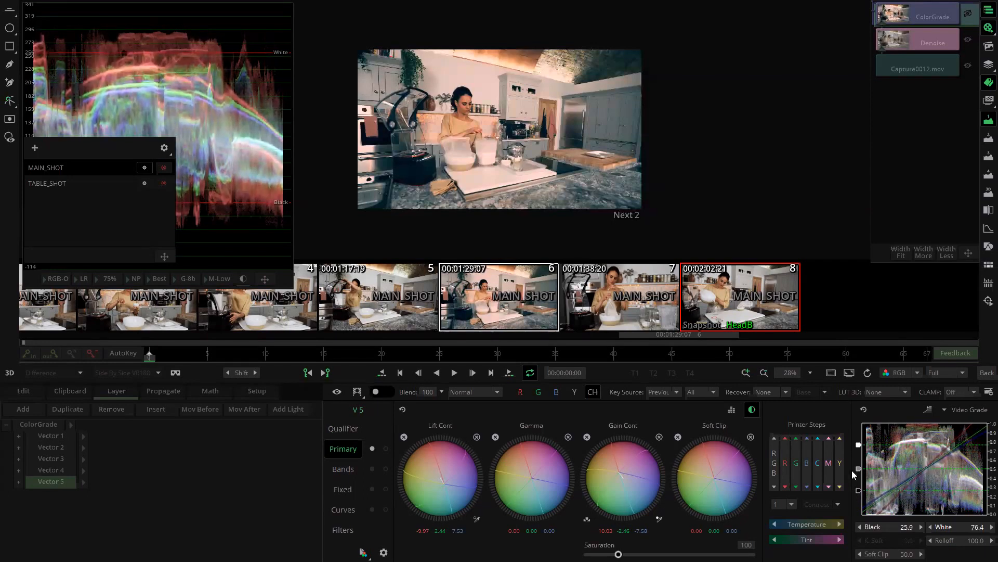
left_click_drag(858, 492, 858, 494)
left_click_drag(859, 445, 860, 450)
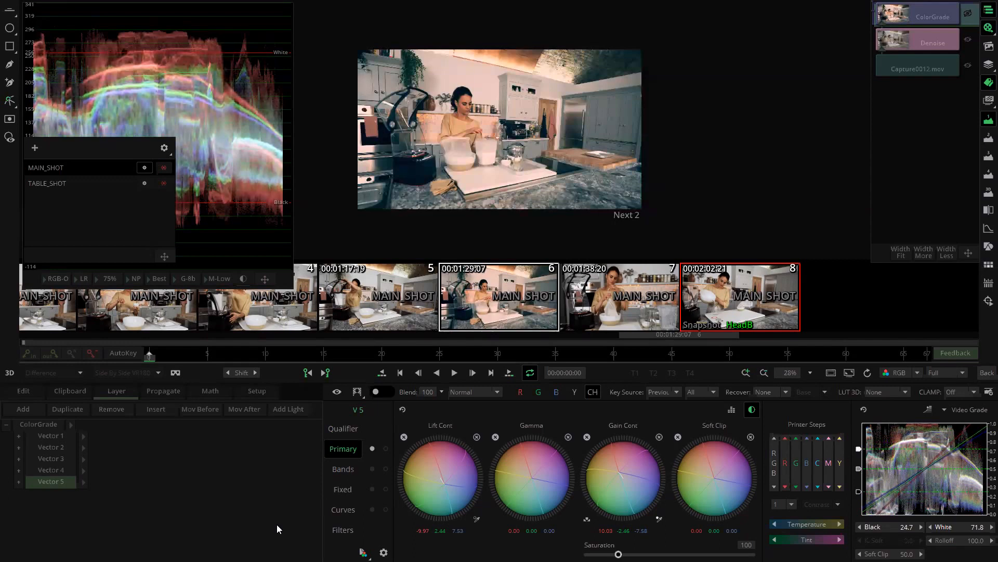
left_click(116, 530)
left_click(166, 390)
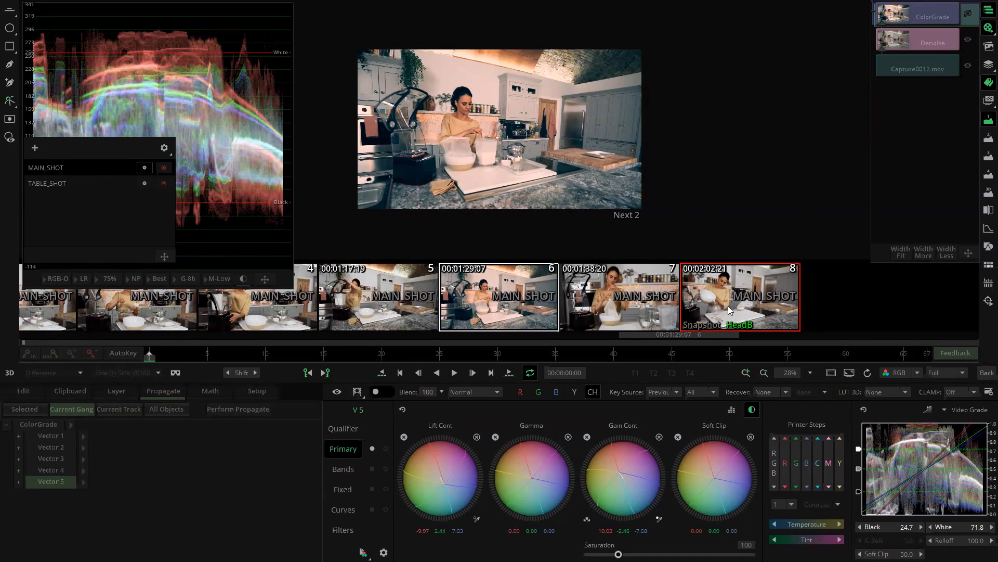
Step back and forth through the MAIN_SHOT storyboard shots to compare the propagated grade, ending on the shot at 00:02:02:21.
key("Page_Down")
key("Page_Down")
key("Page_Up")
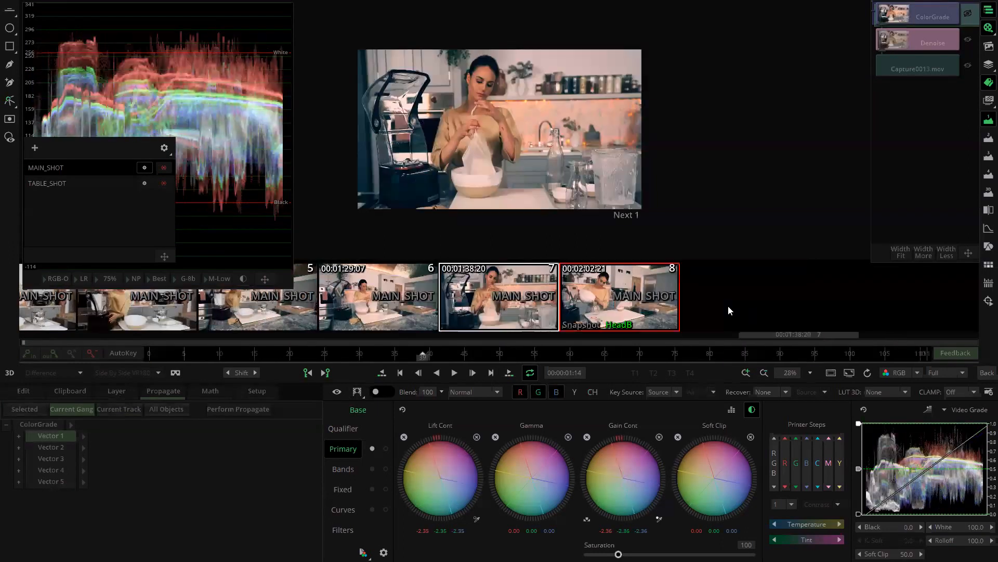
key("Page_Up")
key("Page_Up")
key("Page_Up")
key("Page_Up")
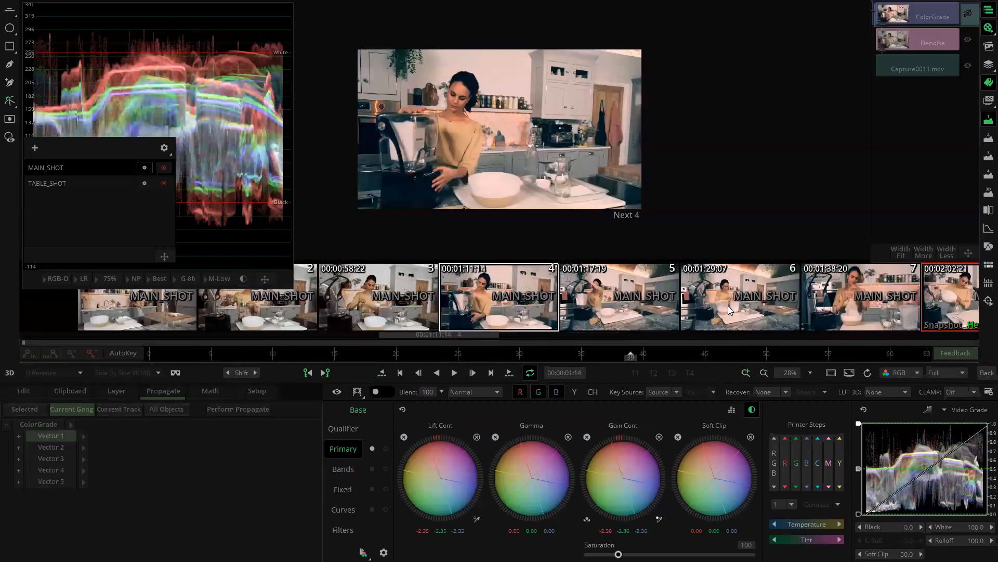
key("Page_Up")
key("Page_Up")
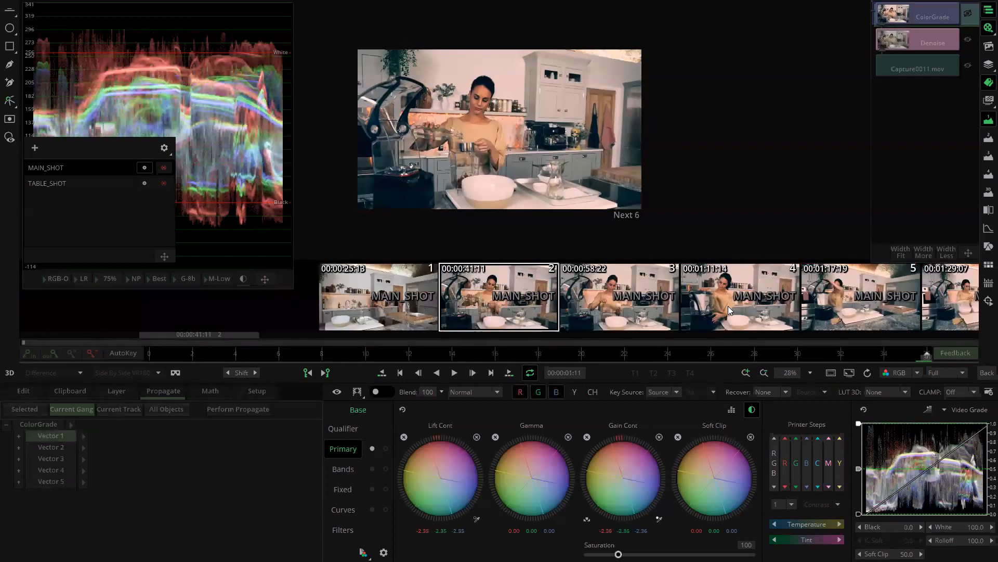
key("Page_Down")
key("Page_Down")
key("Page_Down")
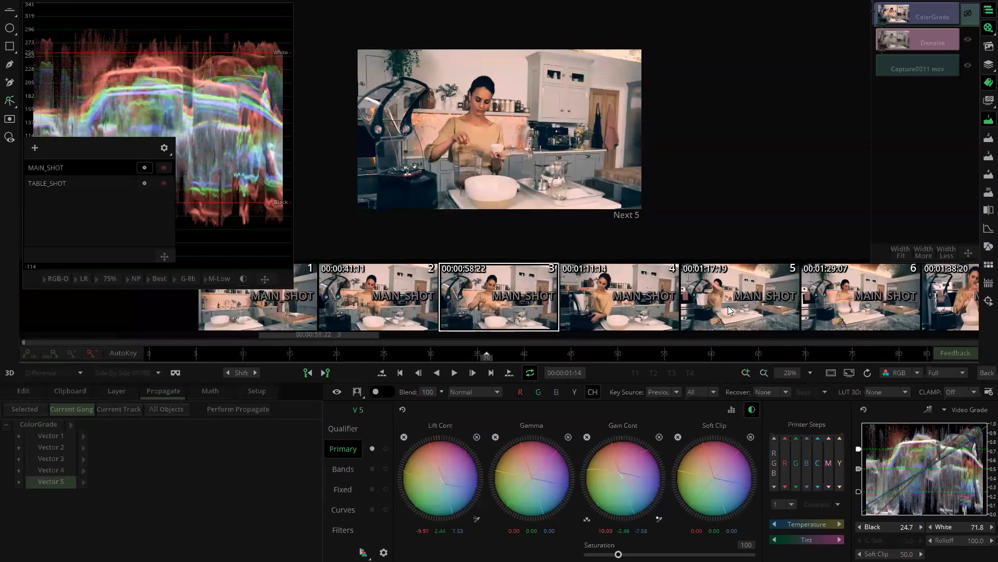
key("Page_Down")
key("Page_Down")
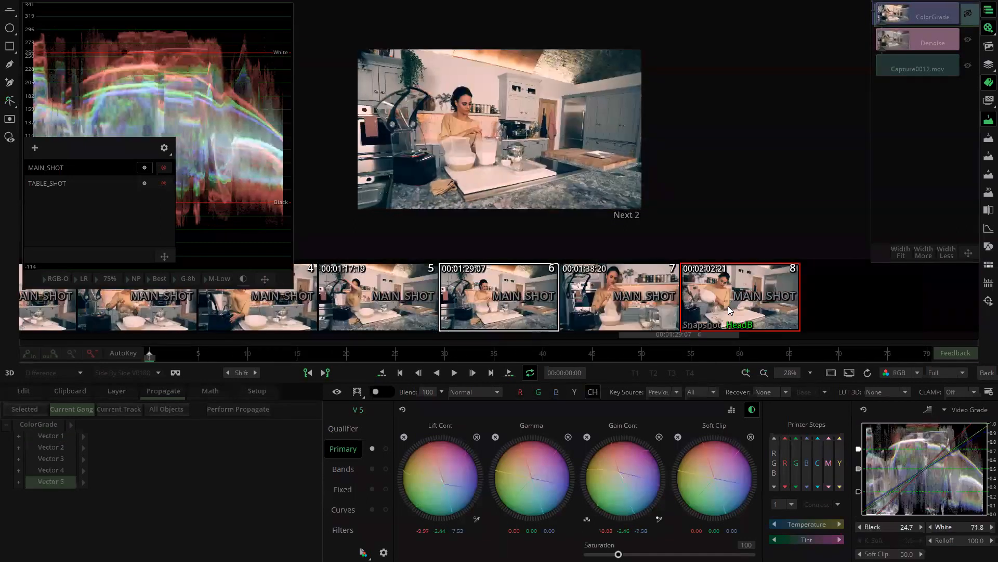
key("Page_Down")
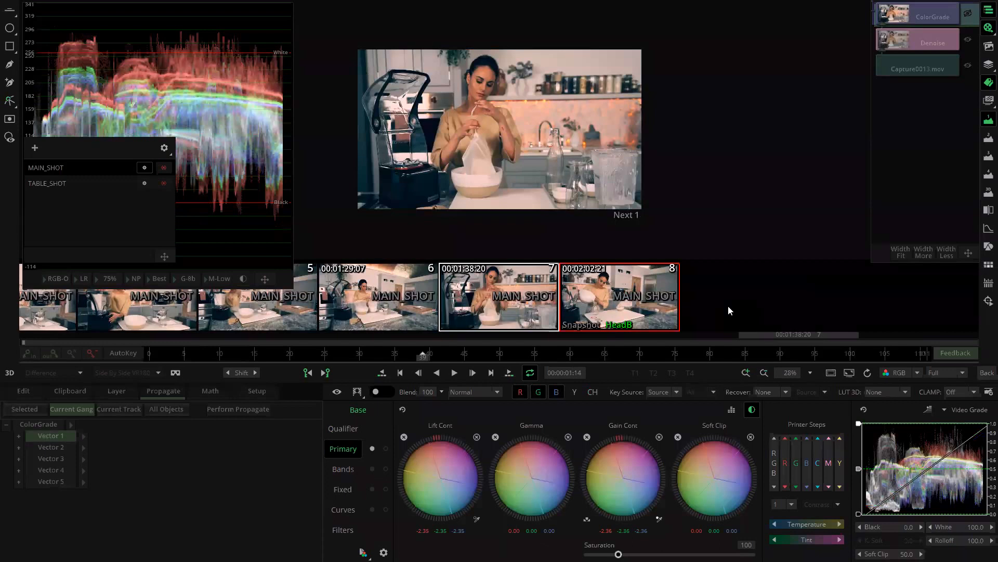
key("Page_Down")
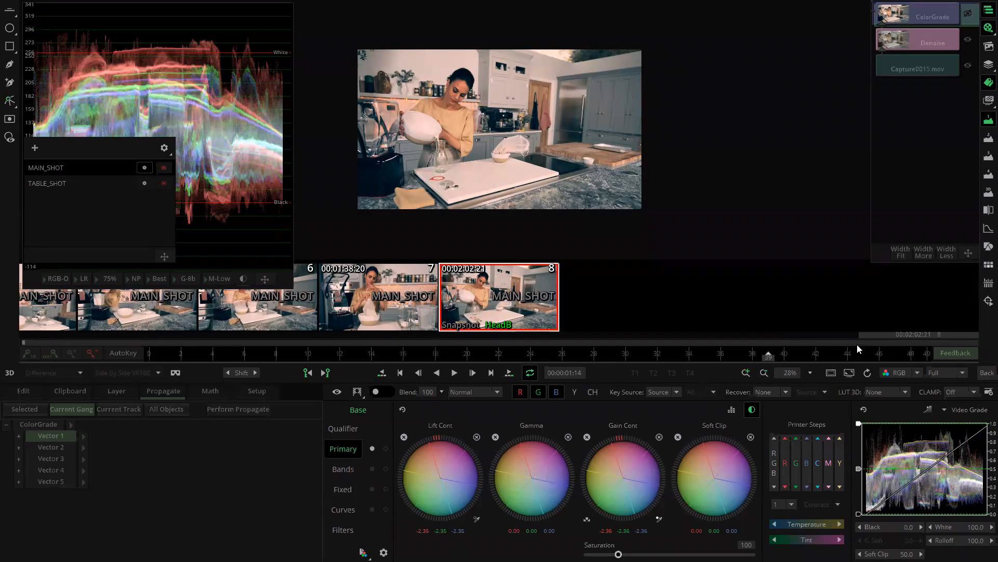
Review the gang add/remove options and turn off the MAIN_SHOT filter so the storyboard shows all shots.
left_click(164, 149)
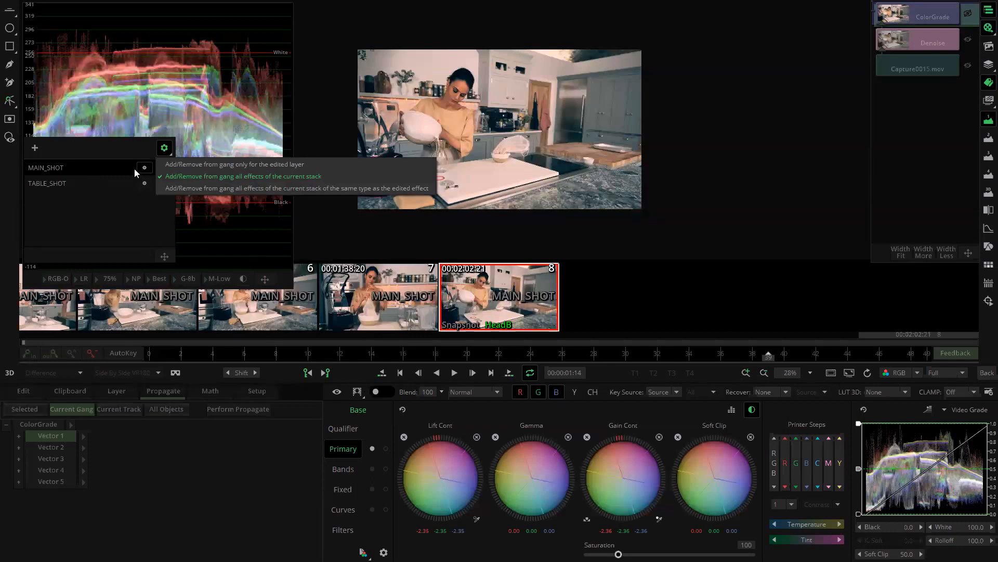
left_click(136, 212)
left_click(145, 169)
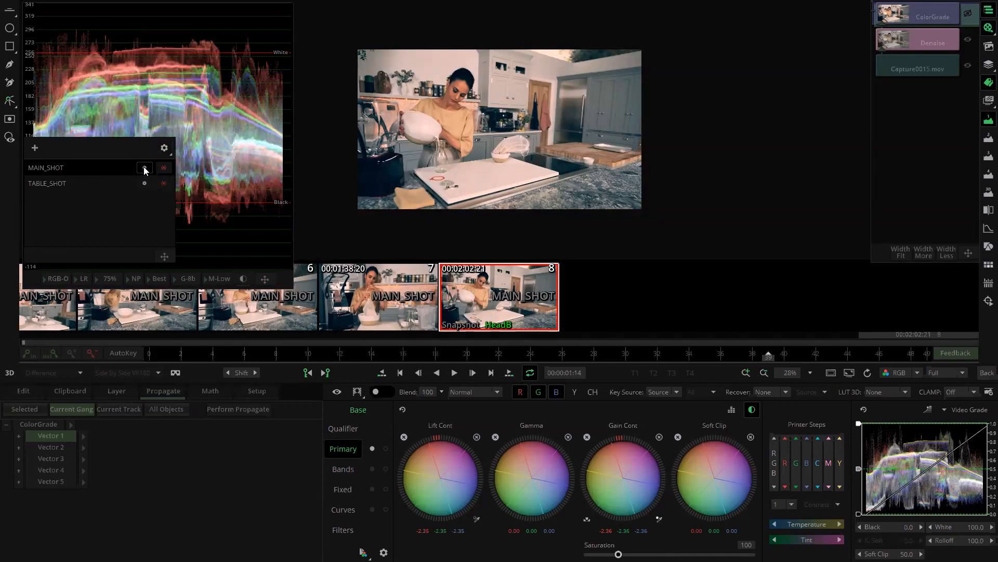
left_click(145, 169)
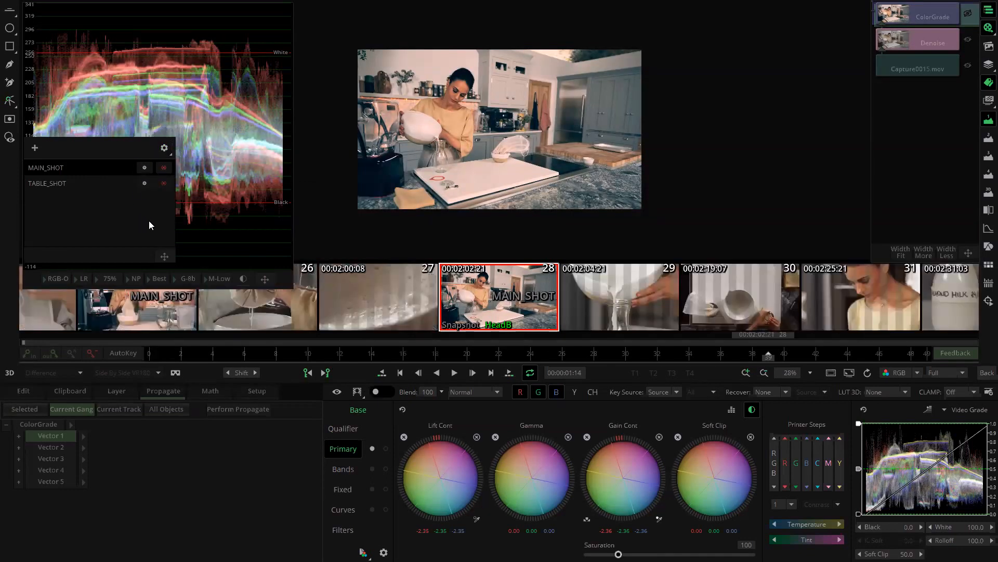
scroll(514, 183, "down", 2)
scroll(514, 183, "up", 3)
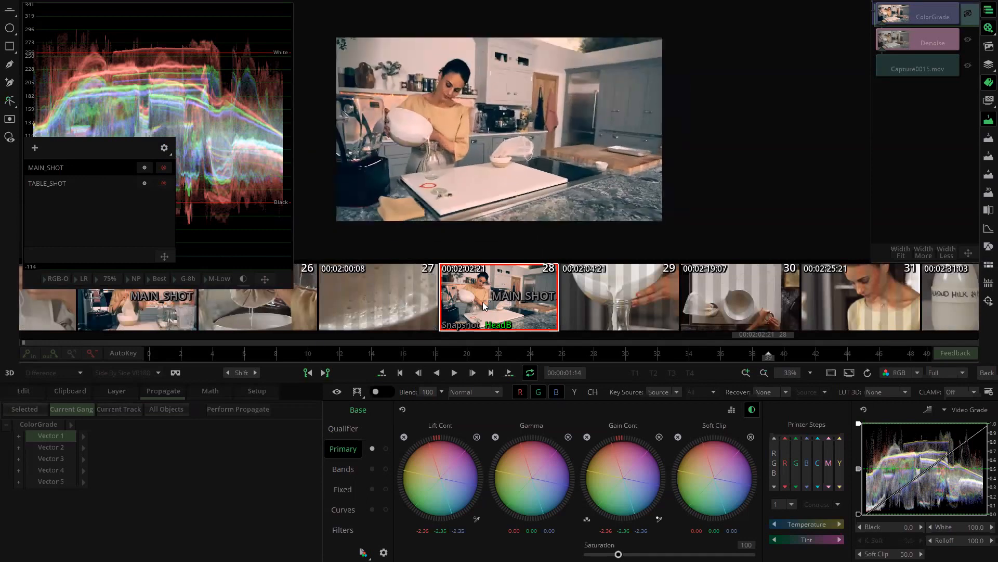
left_click_drag(261, 354, 212, 352)
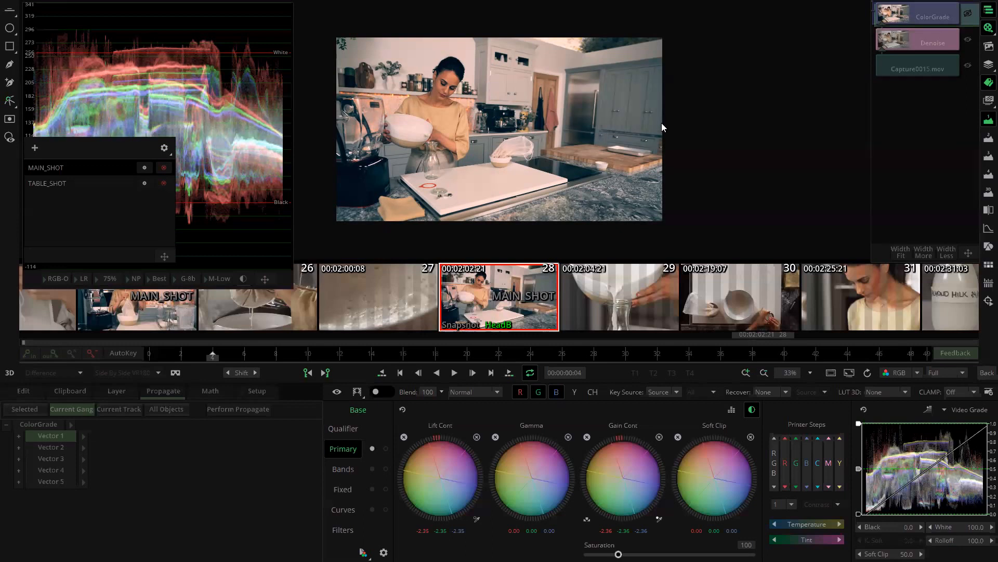
left_click(182, 356)
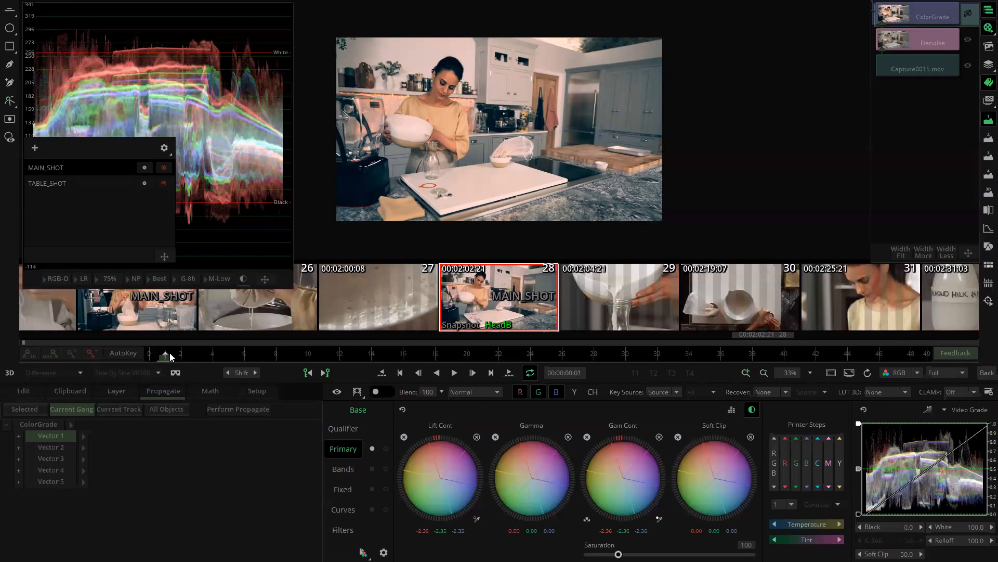
left_click(223, 354)
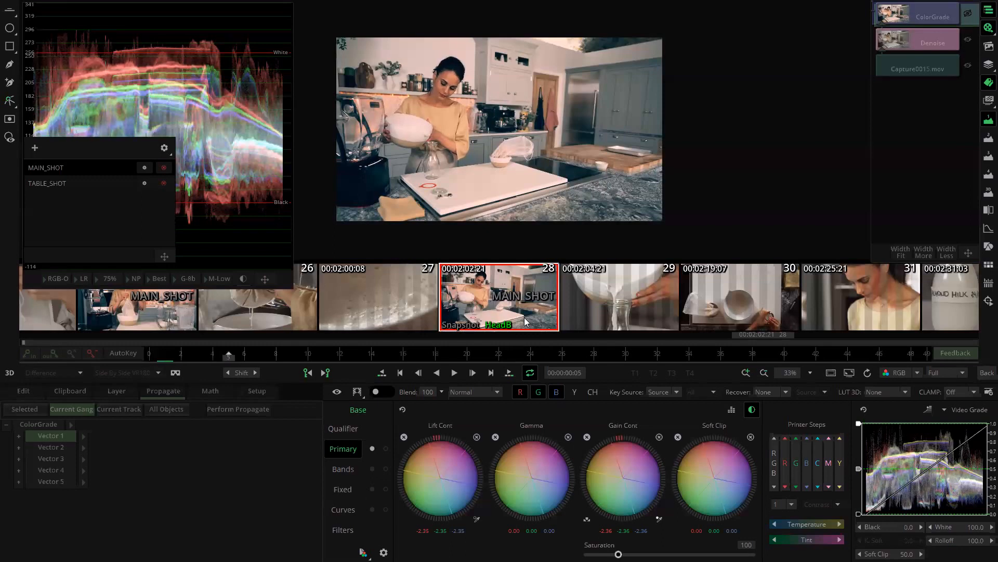
Copy the grade from the MAIN_SHOT clip at 00:01:38:20 onto the neighbouring close-up at 00:01:43:07.
key("Page_Up")
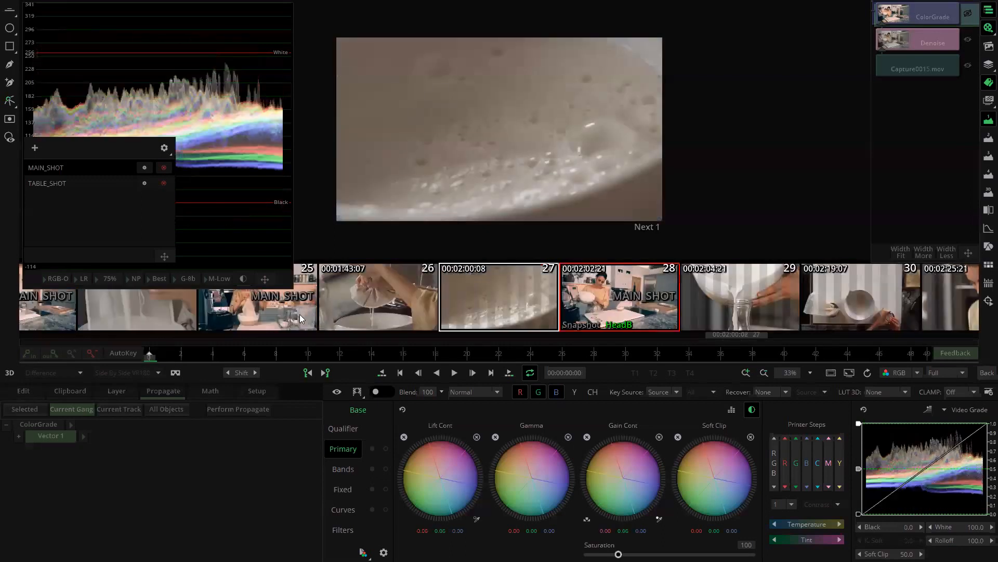
key("Page_Up")
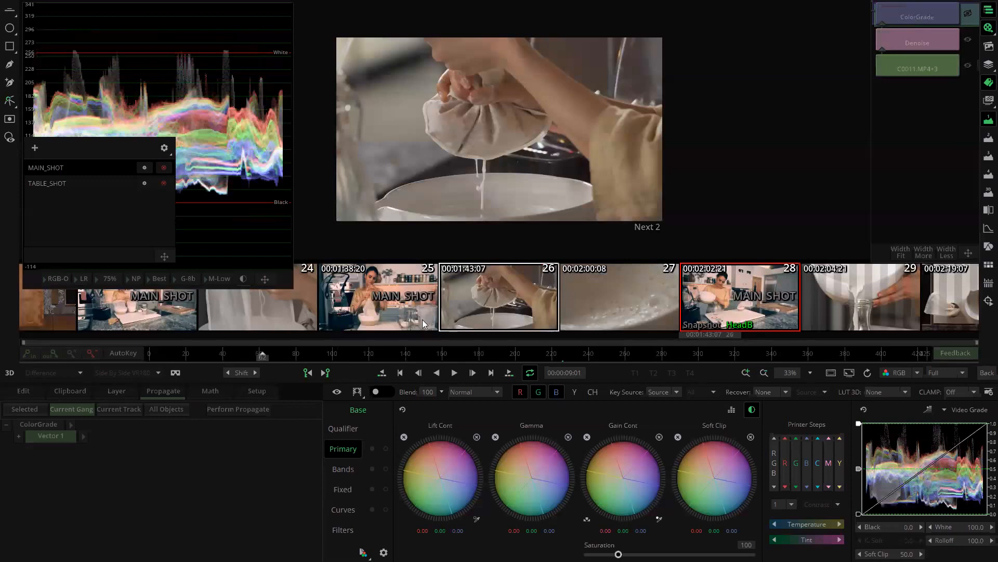
left_click_drag(271, 352, 171, 348)
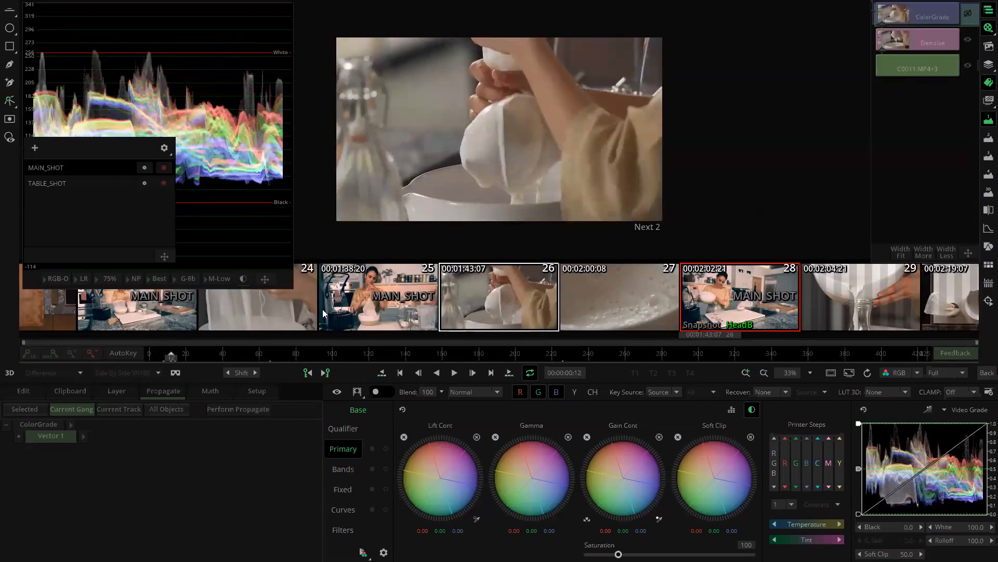
left_click(392, 300)
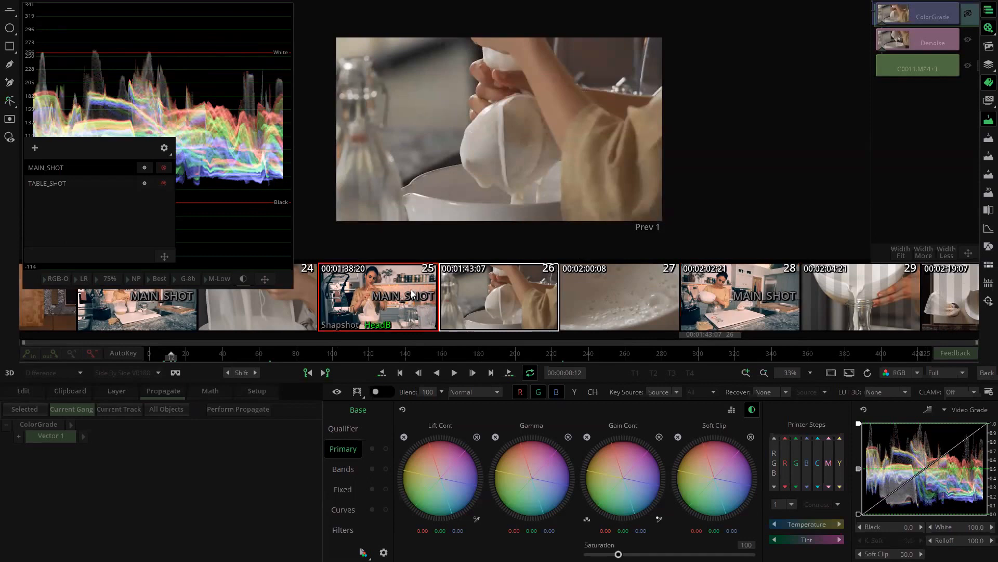
middle_click(411, 294)
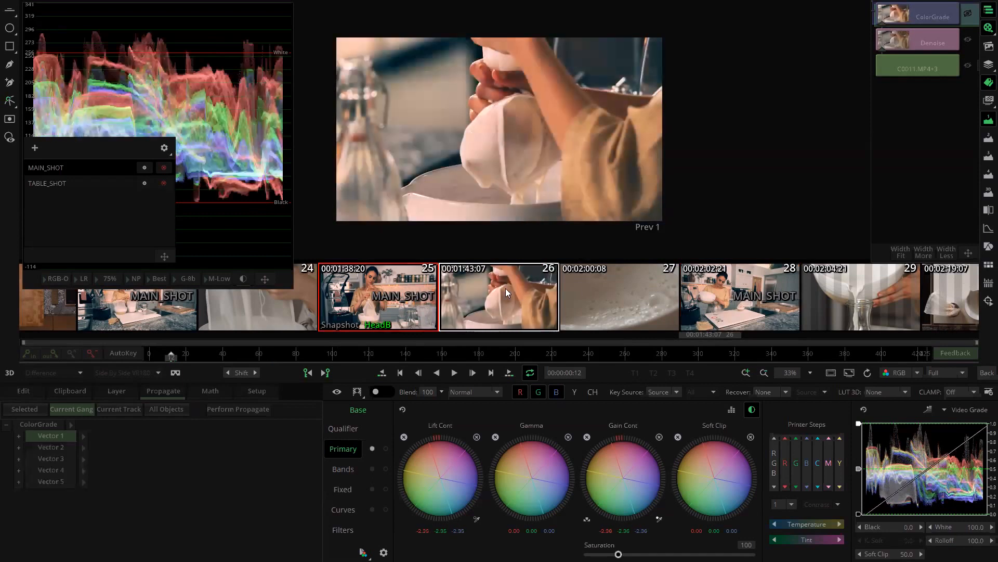
left_click(525, 298)
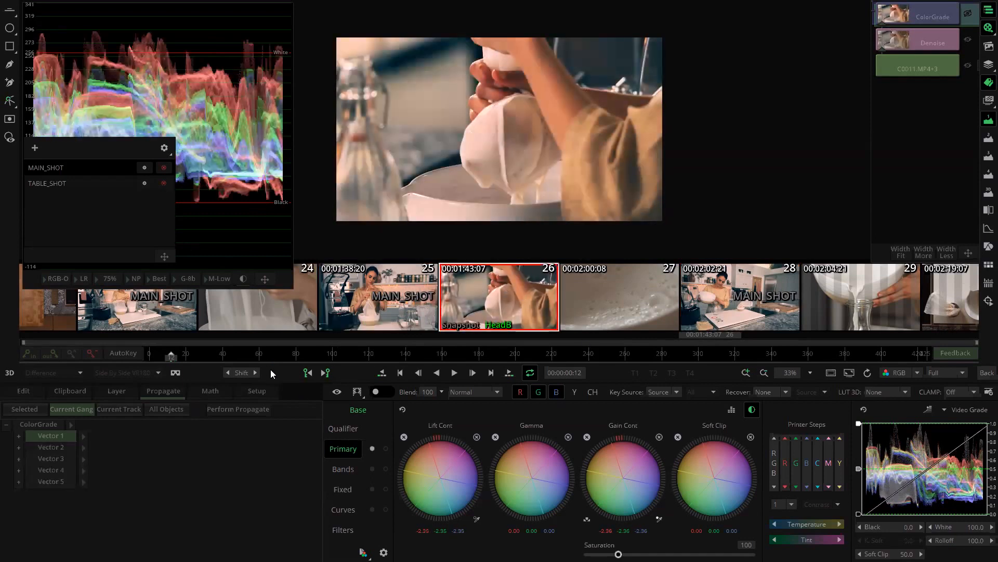
Scrub the close-up to 00:00:02:10 and add a new vector layer after Vector 5 in its ColorGrade.
left_click_drag(261, 357, 438, 356)
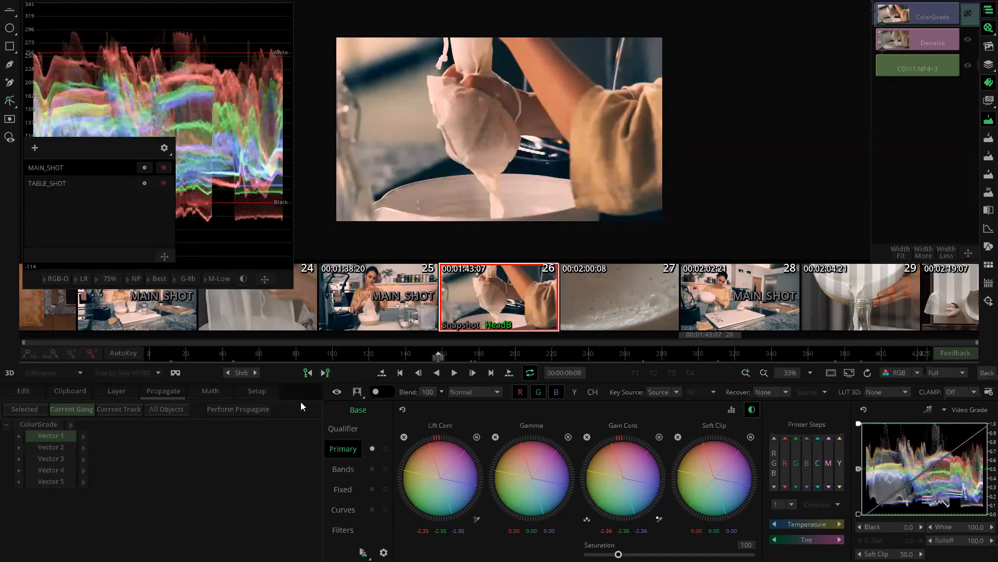
left_click(260, 354)
left_click(34, 481)
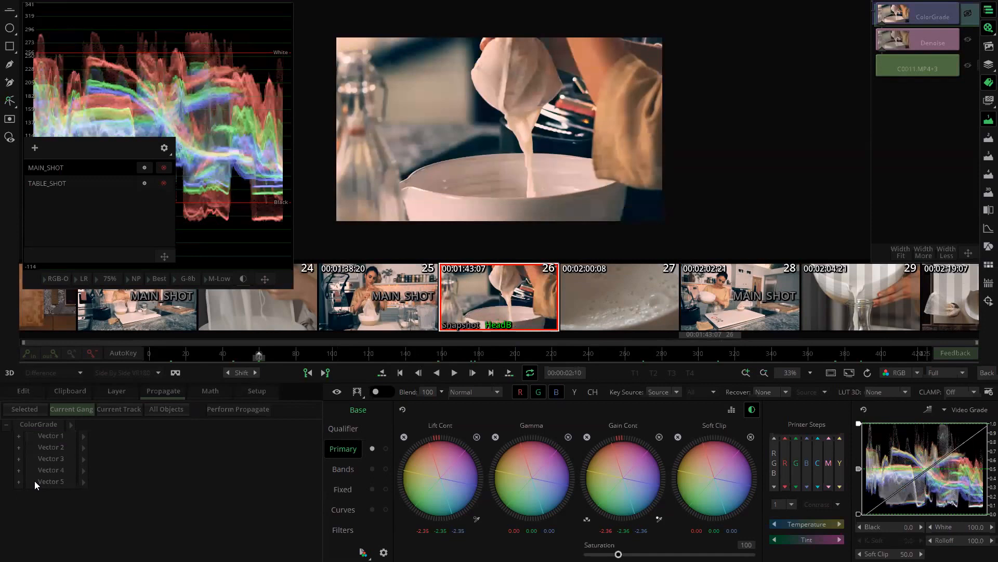
left_click(67, 436)
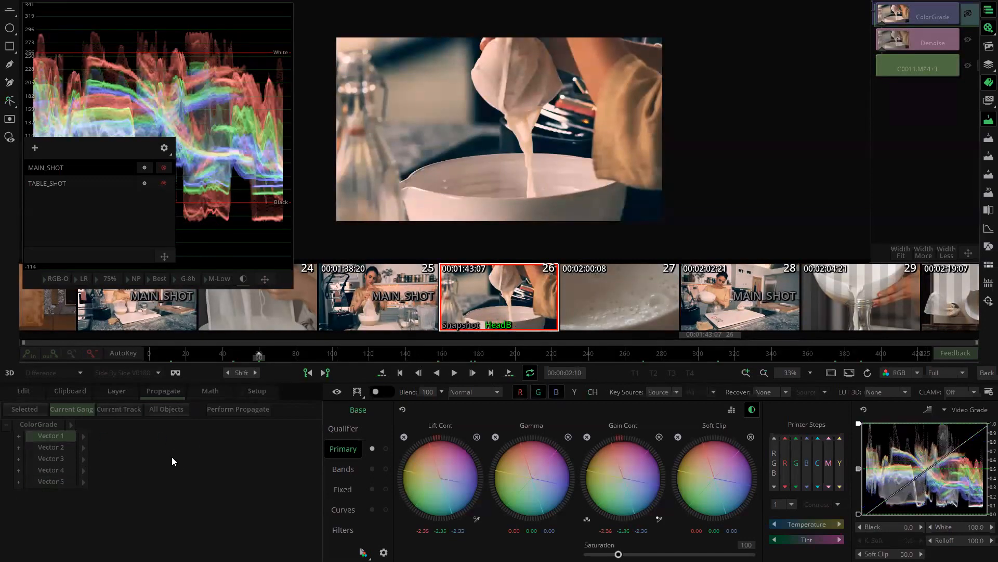
left_click(53, 481)
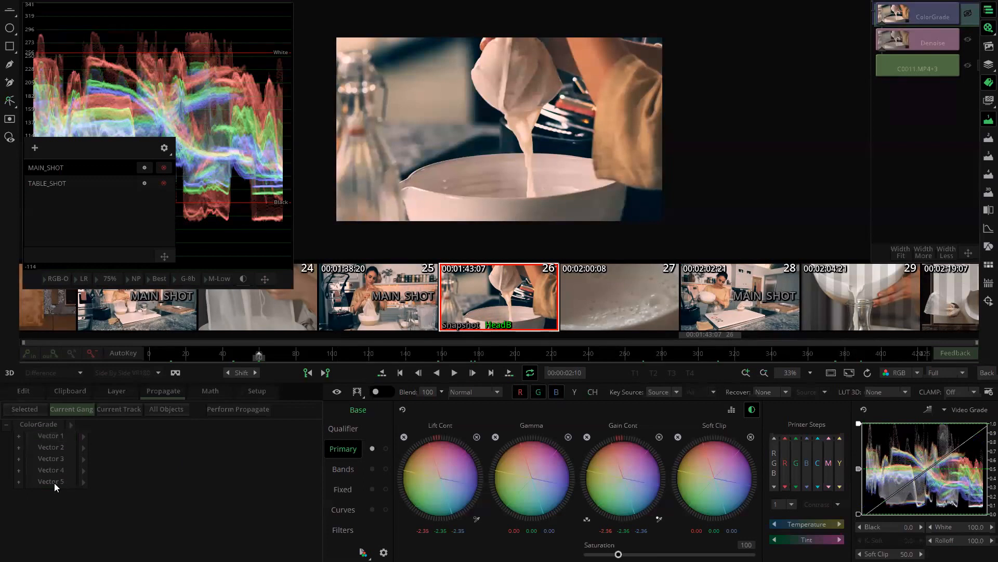
left_click(80, 391)
left_click(124, 391)
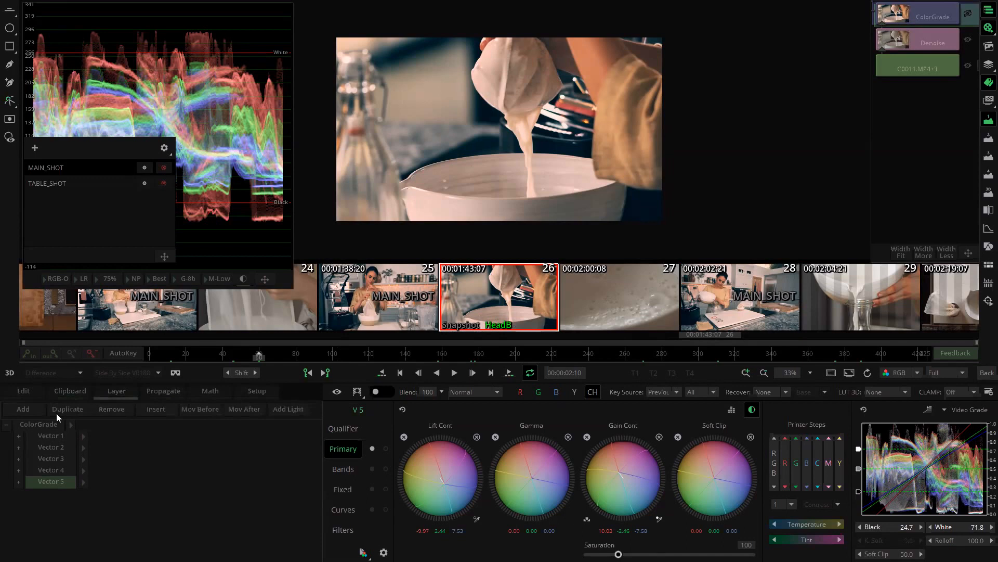
left_click(36, 408)
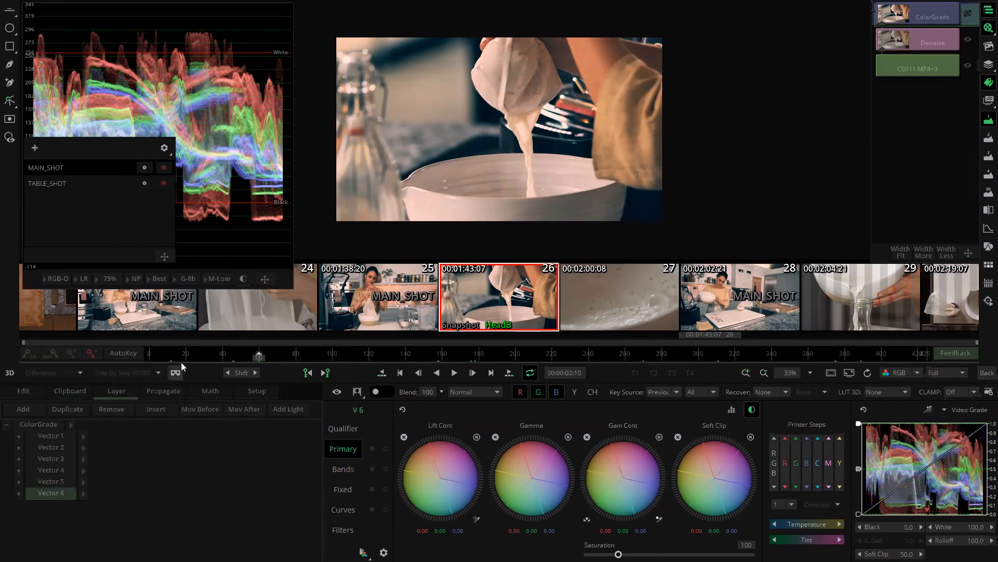
Mark a range on the close-up's timeline from 00:00:04:16 to 00:00:14:10.
left_click_drag(179, 355, 361, 351)
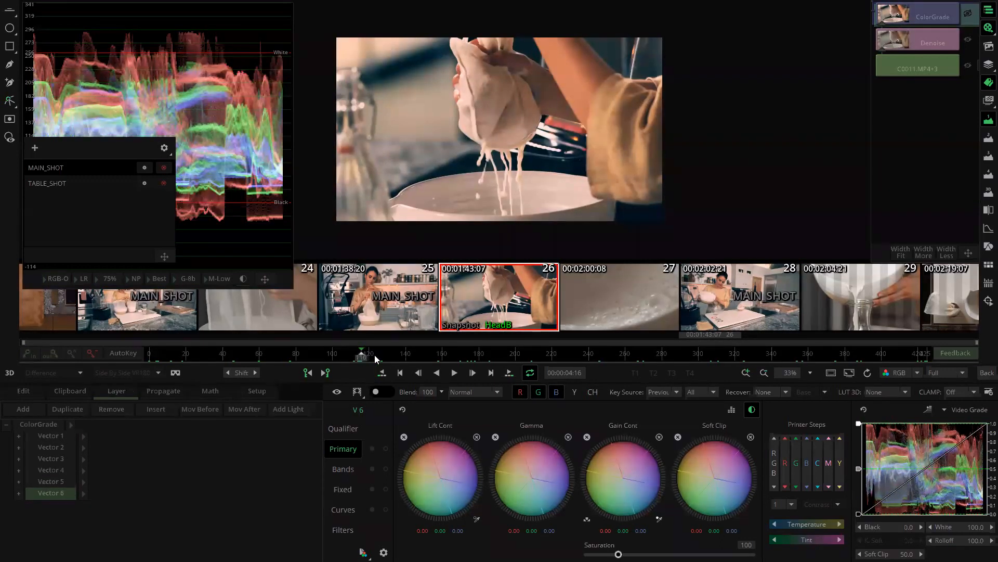
left_click_drag(361, 354, 809, 360)
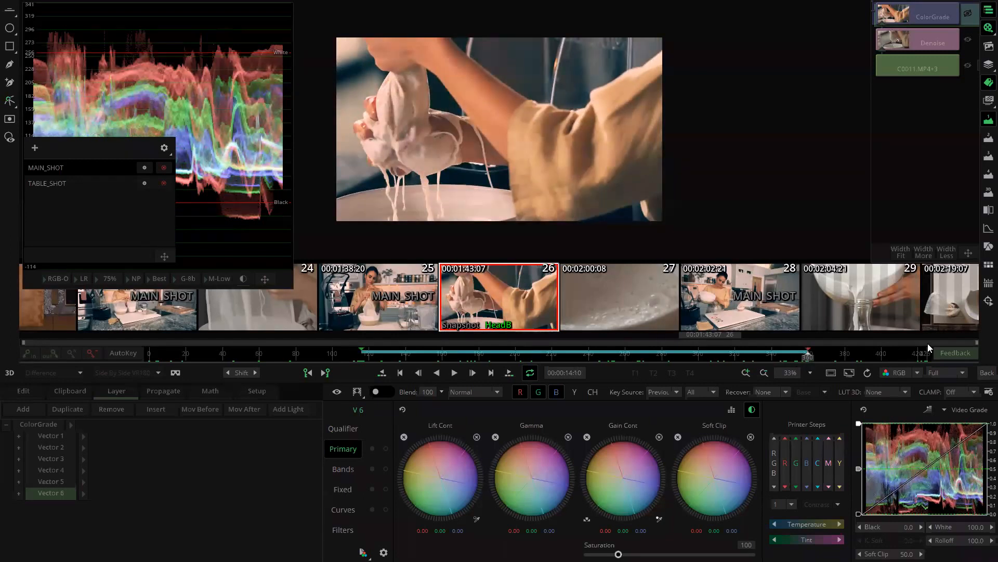
left_click_drag(977, 345, 604, 368)
left_click_drag(24, 341, 246, 348)
left_click_drag(370, 343, 698, 359)
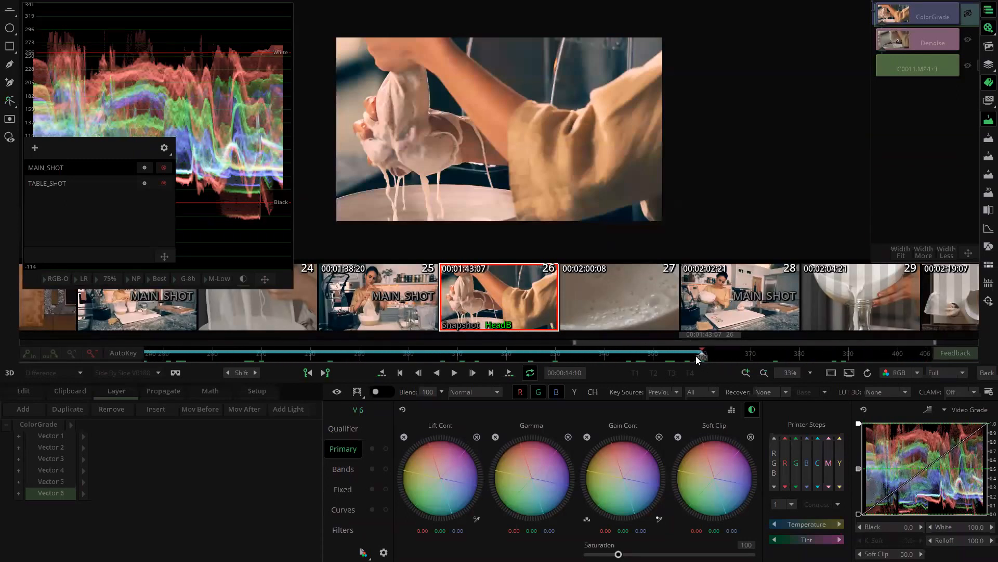
left_click_drag(574, 344, 23, 342)
left_click_drag(935, 343, 982, 344)
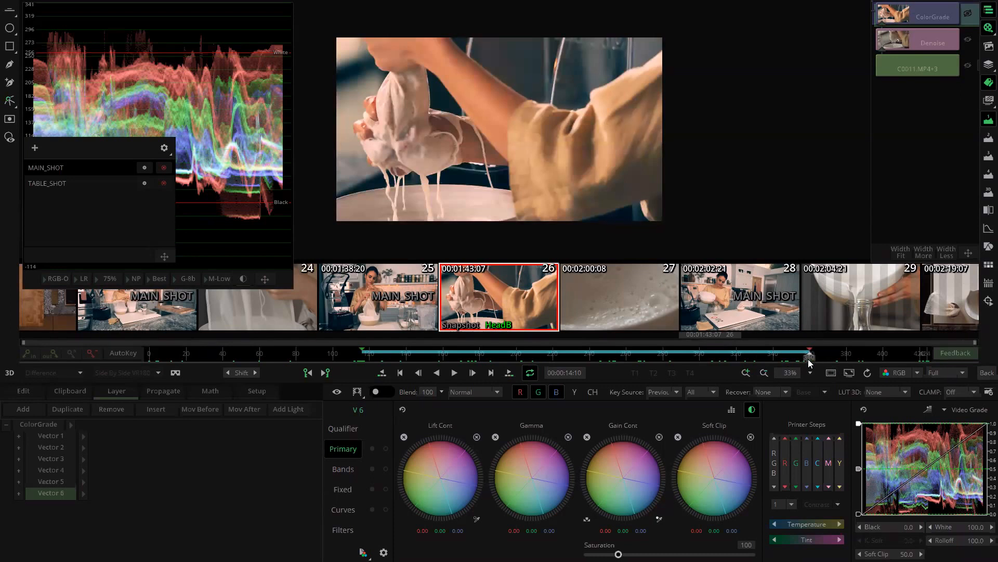
Try adjusting Gain Cont and Lift Cont on the new layer at 00:00:15:09, and reset both wheels.
left_click_drag(807, 356, 854, 354)
left_click_drag(606, 468, 671, 434)
left_click(659, 437)
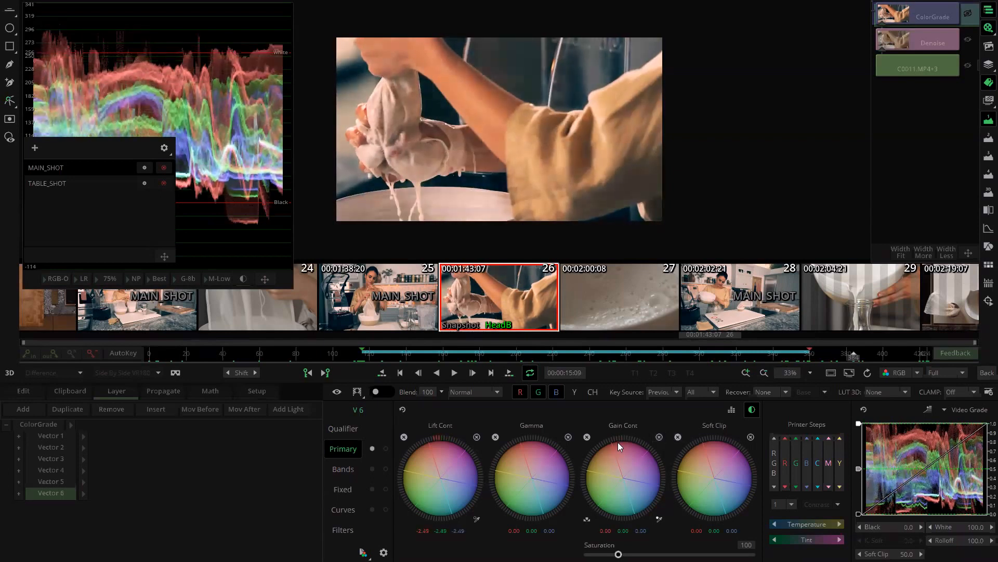
left_click(477, 437)
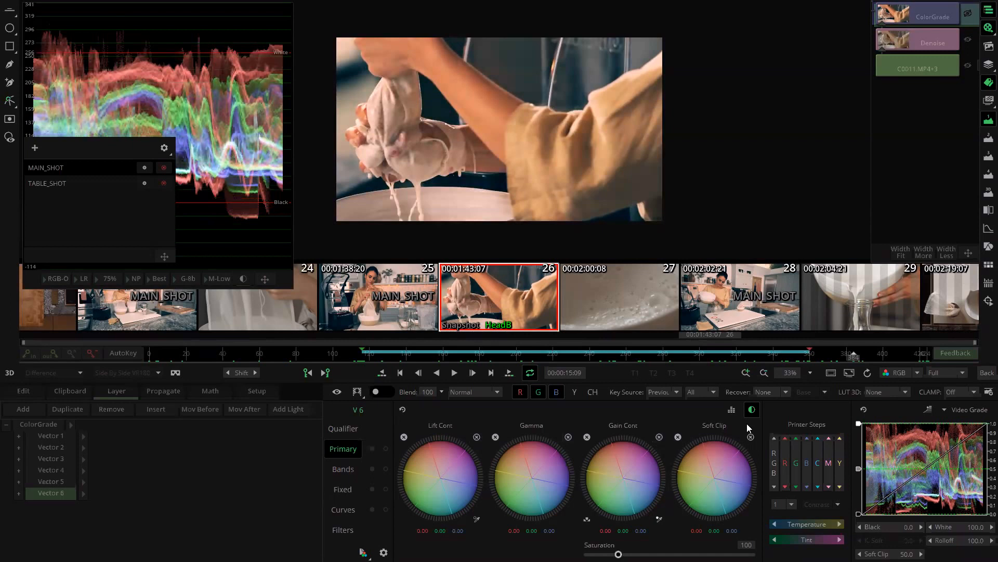
On Vector 6, set Lift Offset to -6.82 and Gain Offset to -6.86 at 00:00:15:09, then both to about 3.84 at 00:00:03:24.
left_click(733, 411)
left_click_drag(631, 488, 583, 487)
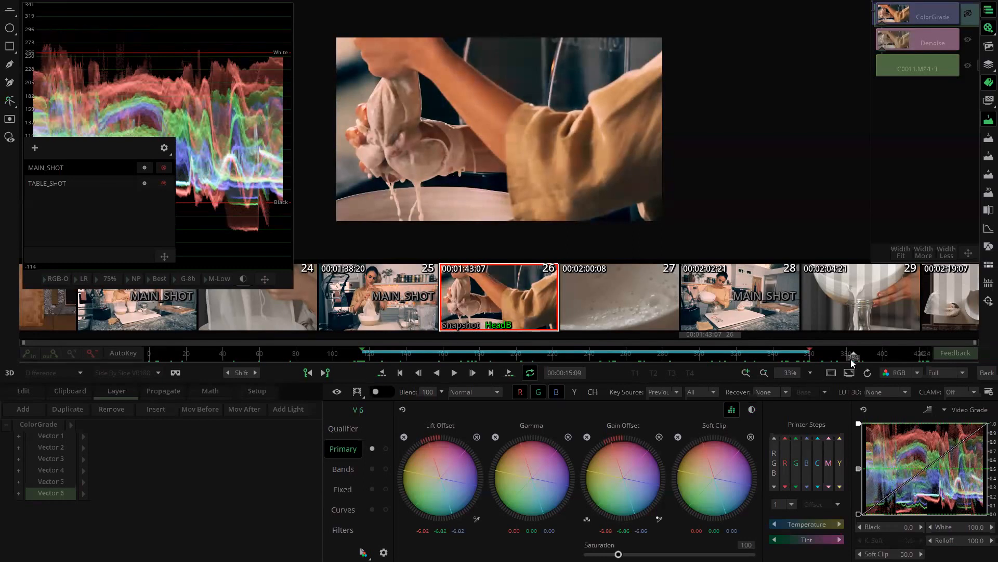
left_click_drag(852, 359, 330, 379)
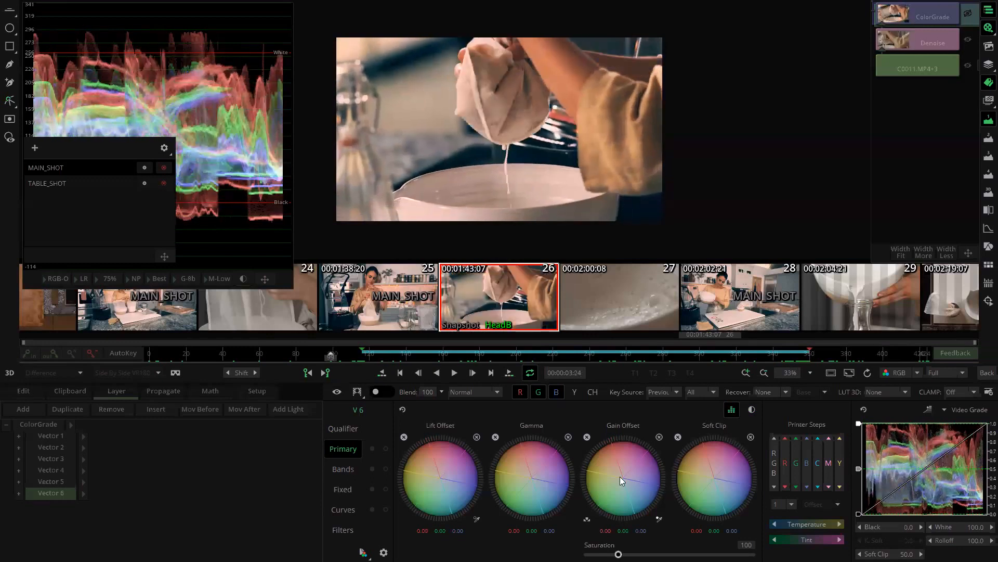
left_click_drag(609, 476, 628, 465)
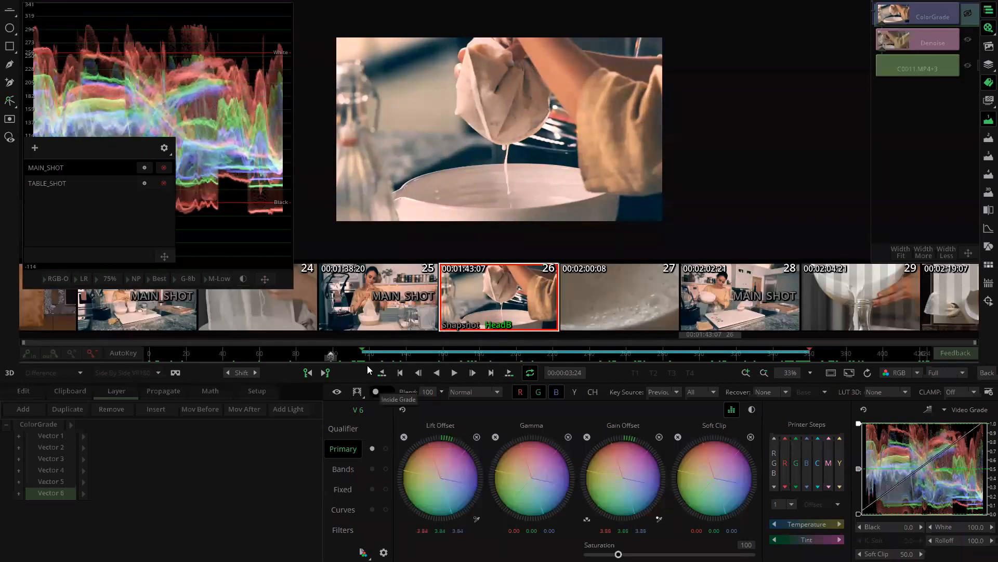
Split the marked range on the close-up's timeline, ending the first part at 00:00:07:05 and starting the second at 00:00:08:20.
left_click_drag(343, 359, 554, 361)
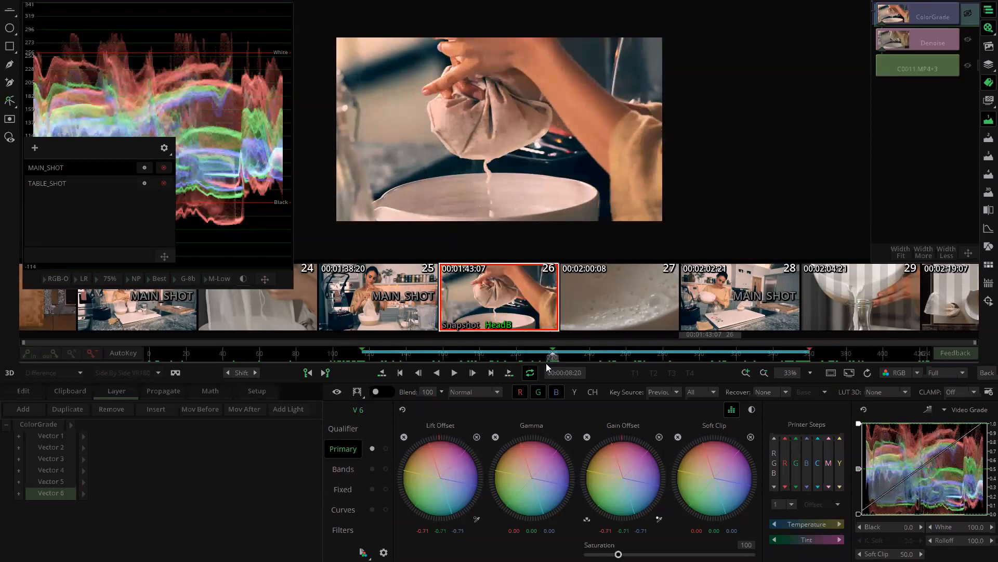
left_click_drag(640, 485, 575, 481)
mouse_move(552, 356)
left_mouse_down()
mouse_move(349, 357)
mouse_move(541, 367)
left_mouse_up()
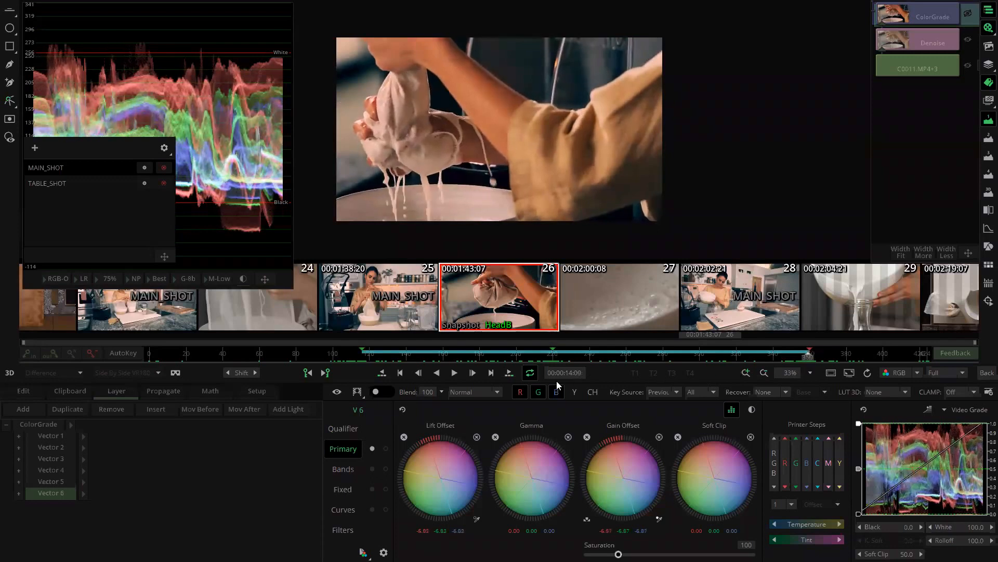
left_click_drag(481, 368, 479, 367)
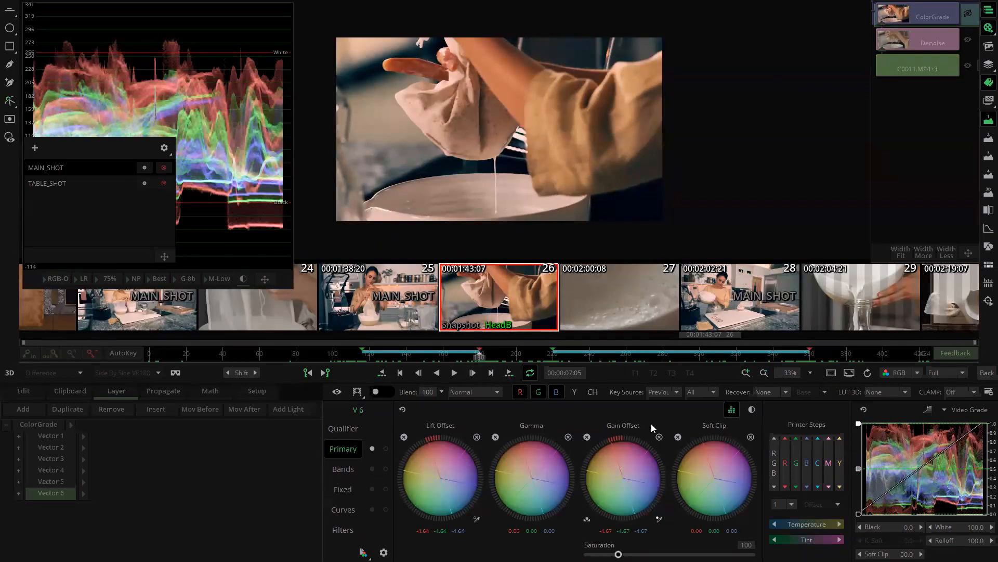
Reset Gain Offset and Lift Offset at 00:00:07:05 and scrub through the close-up to check the exposure animation.
left_click(660, 436)
left_click(477, 437)
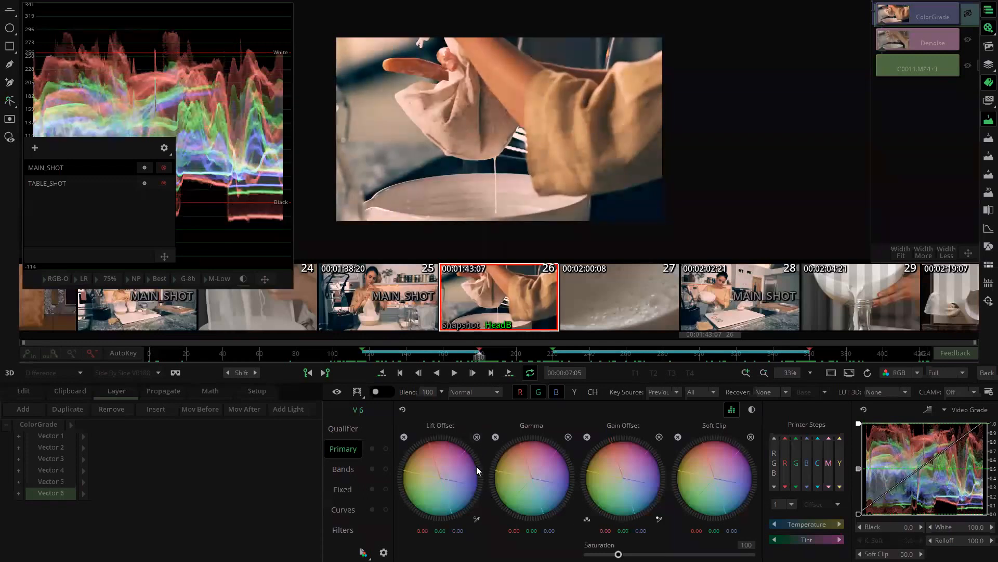
left_click_drag(478, 358, 364, 358)
left_click_drag(285, 368, 712, 377)
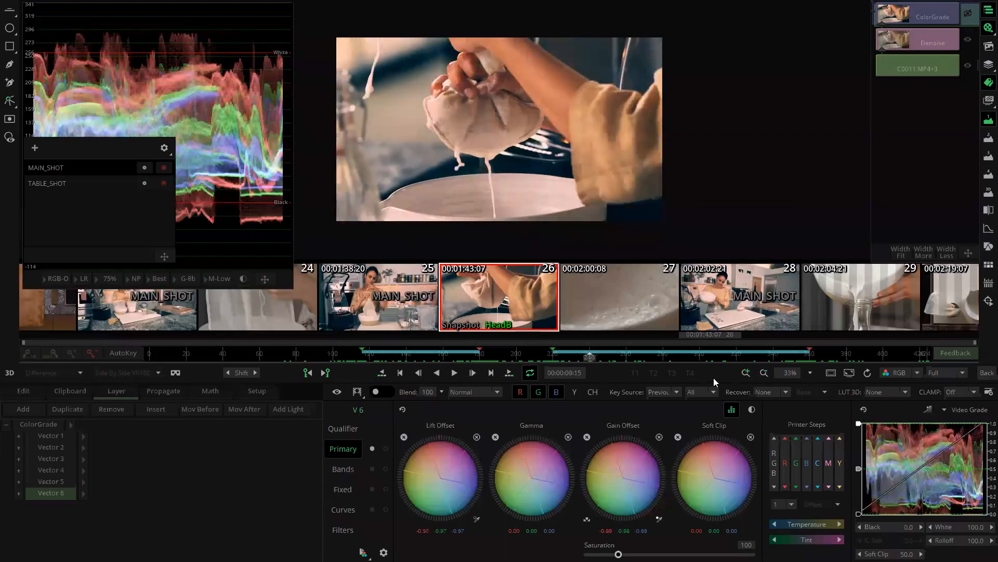
left_click_drag(825, 394, 920, 389)
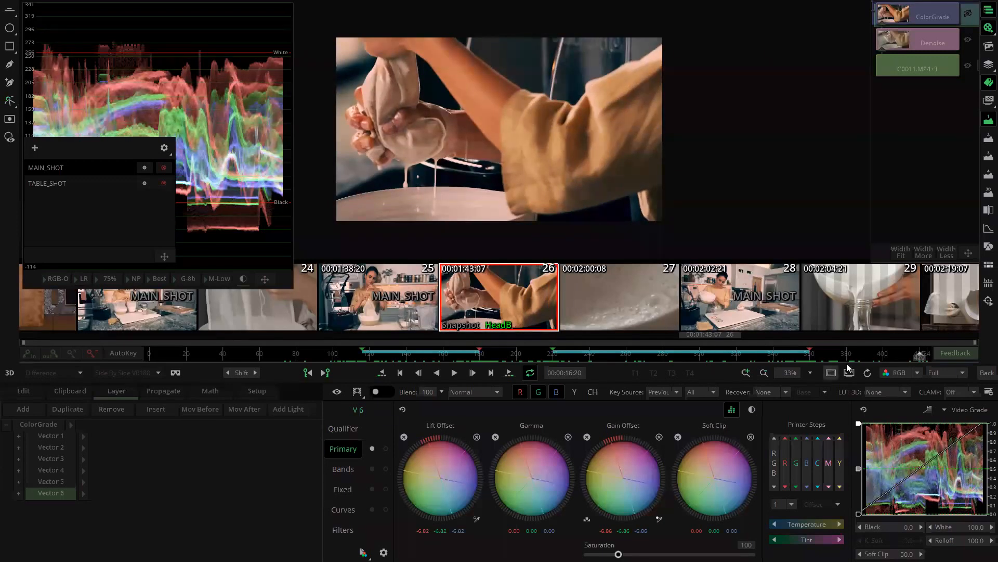
Return to the edit timeline and try to copy the effects stack of the close-up starting at 00:01:43:07.
left_click(984, 375)
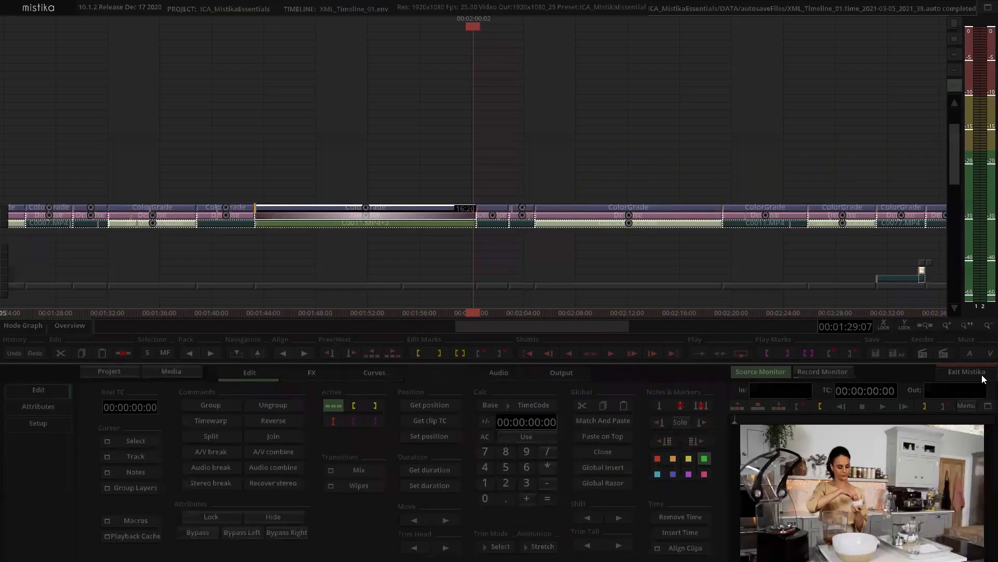
left_click(551, 119)
left_click(503, 116)
scroll(502, 116, "down", 1)
scroll(416, 141, "down", 3)
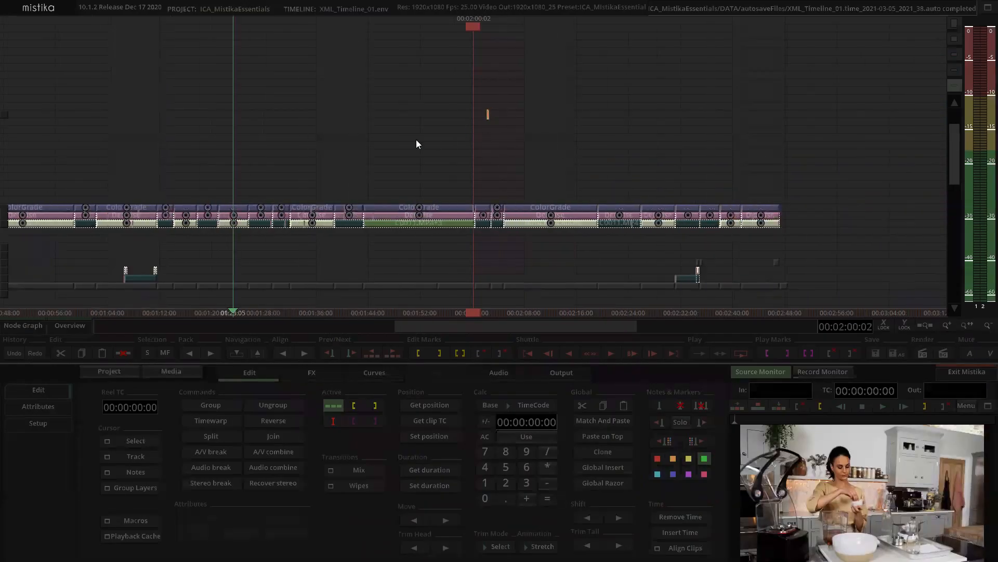
scroll(467, 159, "up", 2)
left_click(457, 166)
left_click_drag(446, 172, 454, 237)
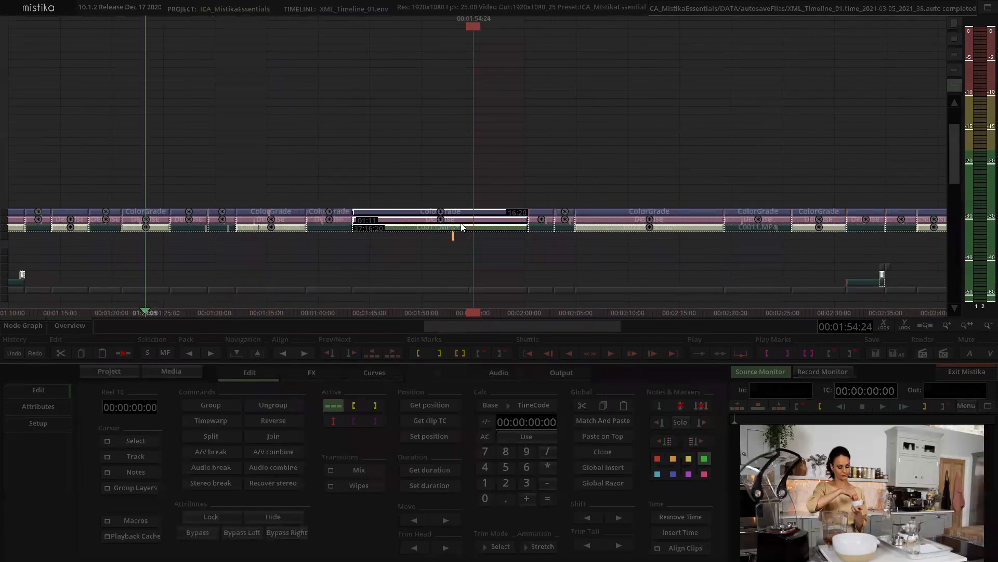
left_click(475, 164)
scroll(475, 163, "up", 2)
scroll(476, 166, "up", 2)
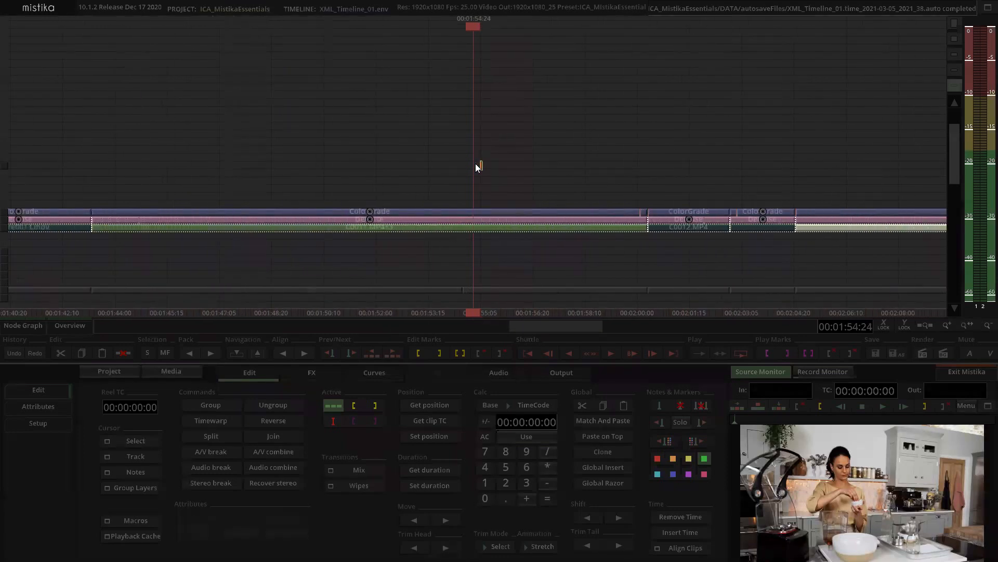
Match and paste onto the shot at 00:02:00:08 with Match Reelname off, replacing existing effects and scaling animation to fit the target slot.
scroll(475, 165, "down", 2)
scroll(556, 186, "down", 2)
left_click(570, 180)
left_click(499, 174)
scroll(518, 173, "up", 2)
left_click(586, 166)
left_click_drag(568, 156, 436, 162)
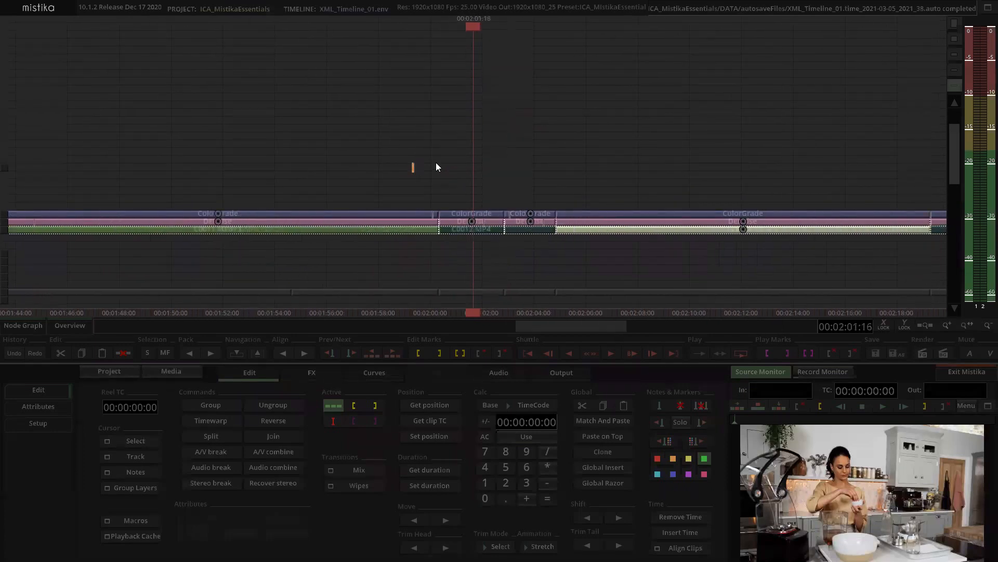
left_click(474, 259)
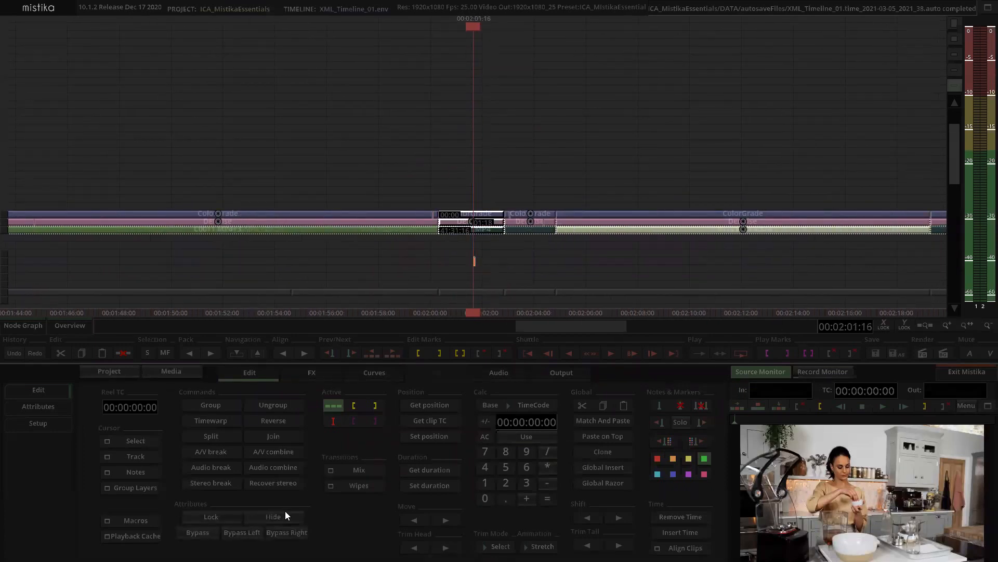
left_click(621, 420)
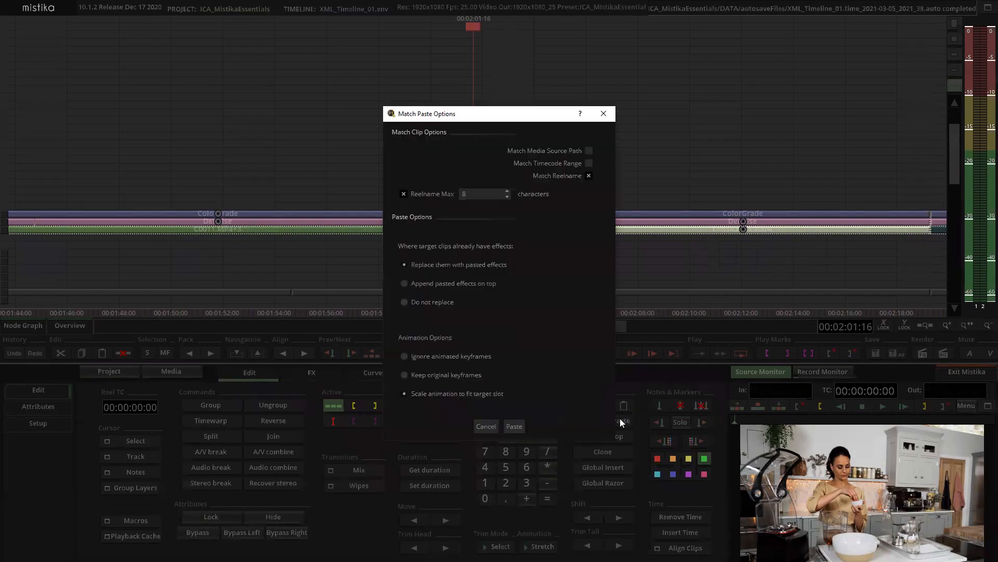
left_click(588, 176)
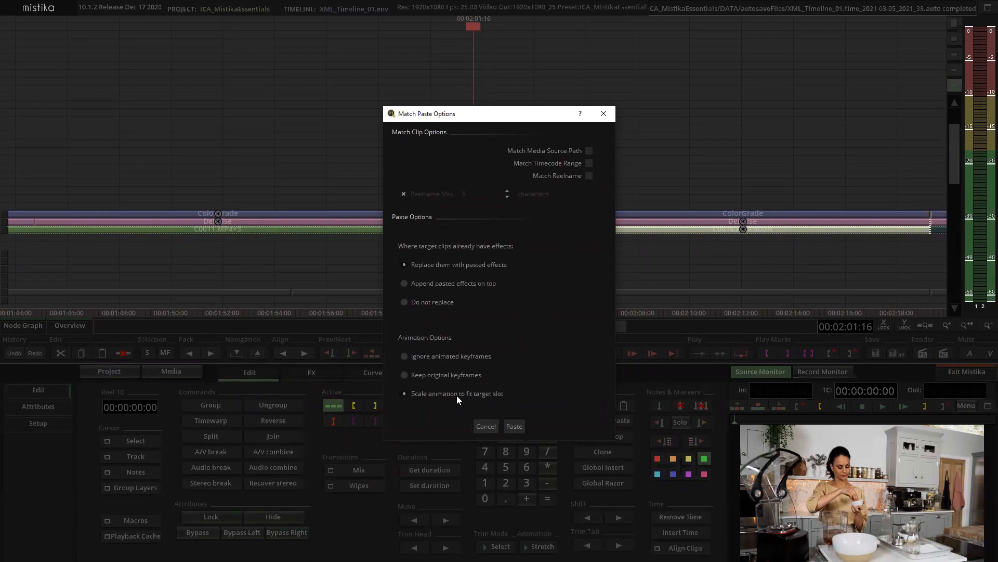
left_click(515, 427)
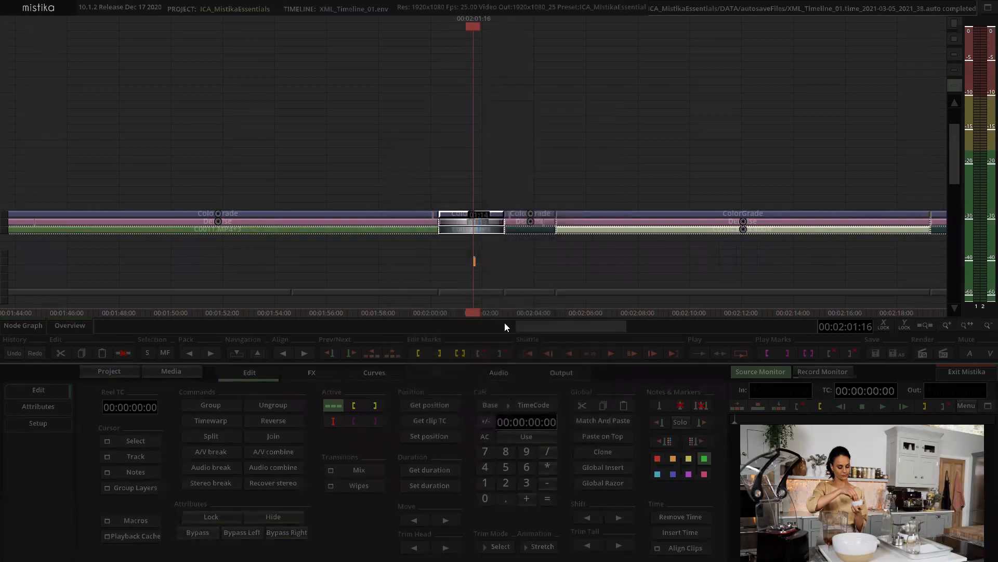
Open the grade of the shot at 00:02:00:08 and check its vector layers and timeline for the pasted animation.
double_click(483, 216)
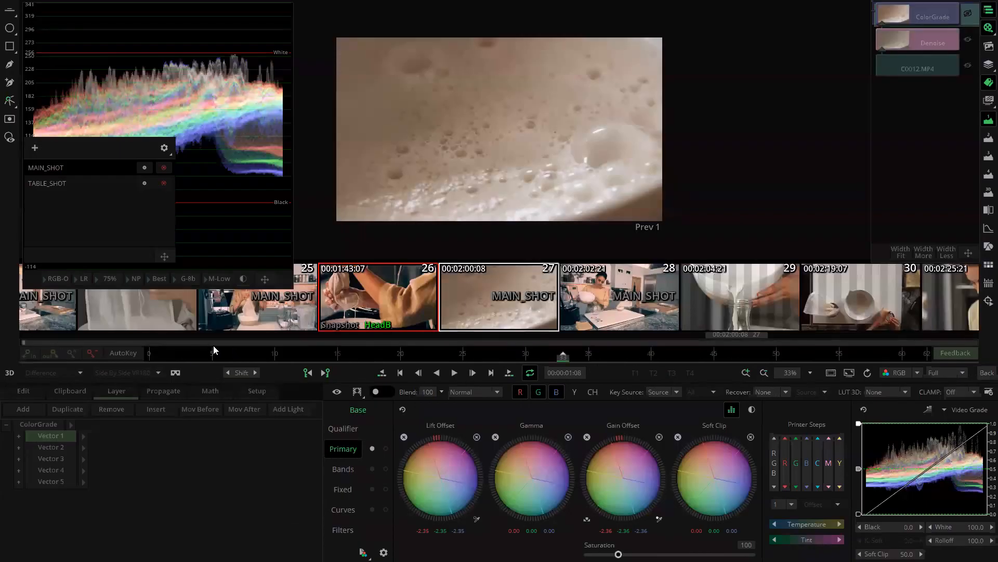
left_click(162, 355)
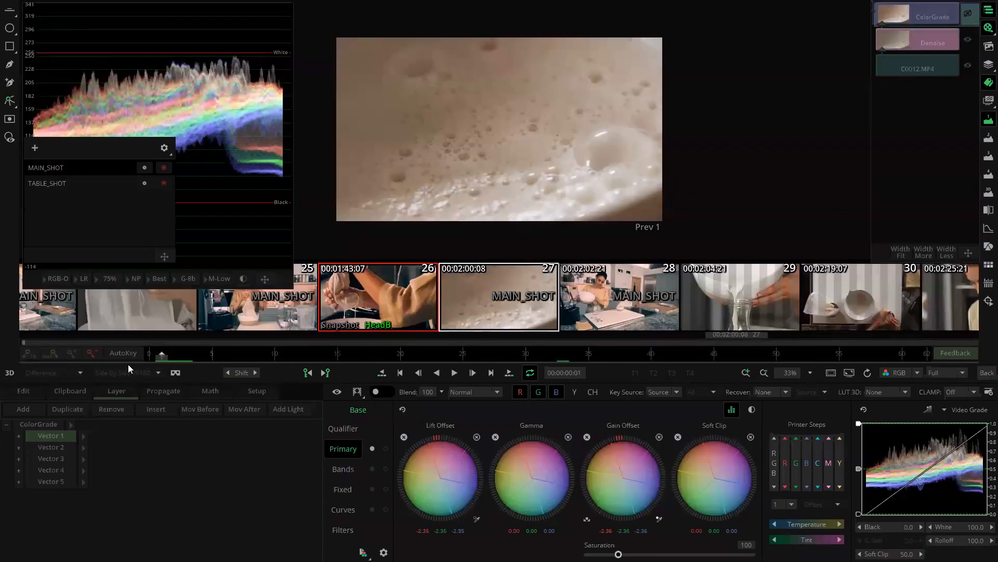
left_click(67, 480)
left_click(60, 470)
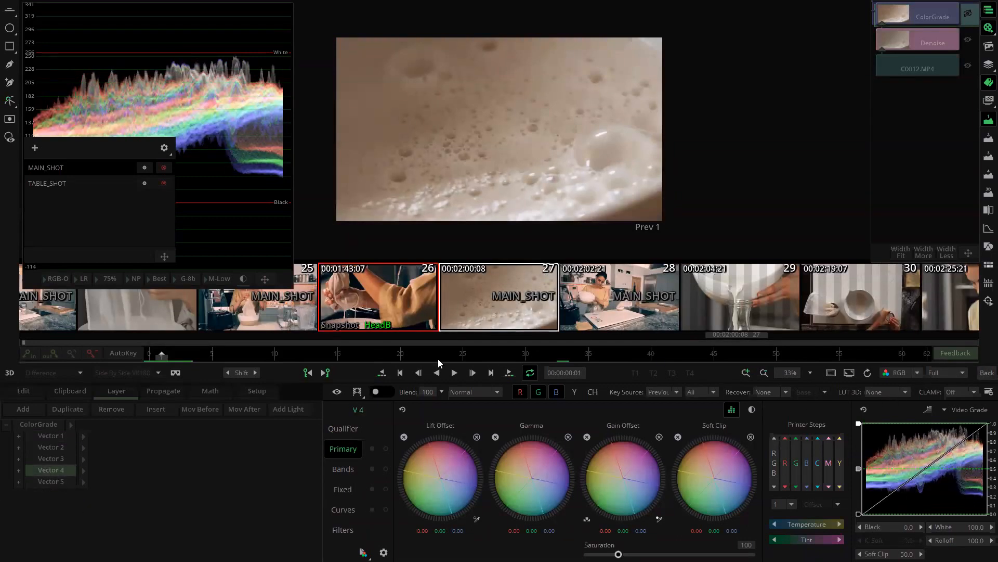
left_click(58, 485)
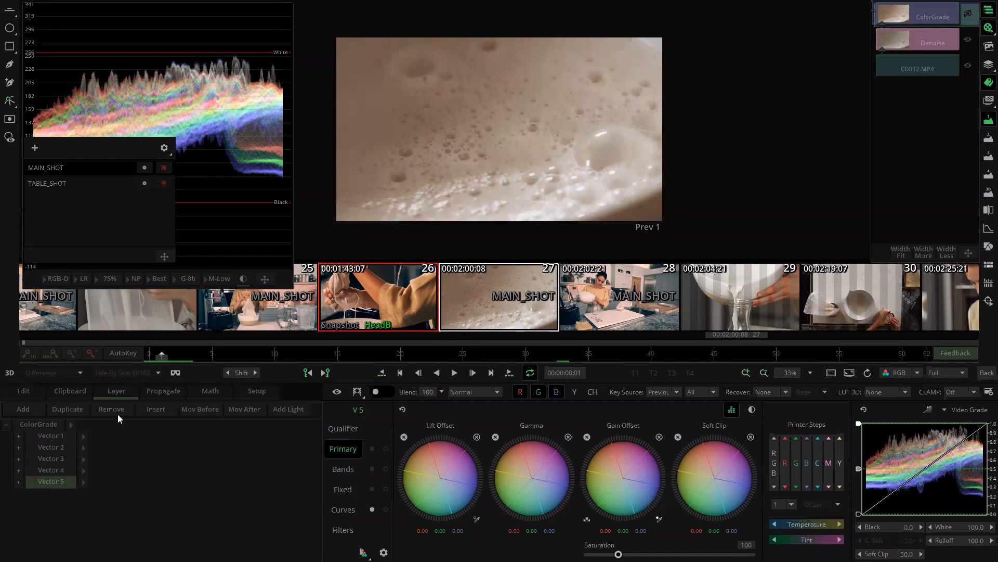
left_click_drag(158, 358, 248, 354)
left_click(752, 358)
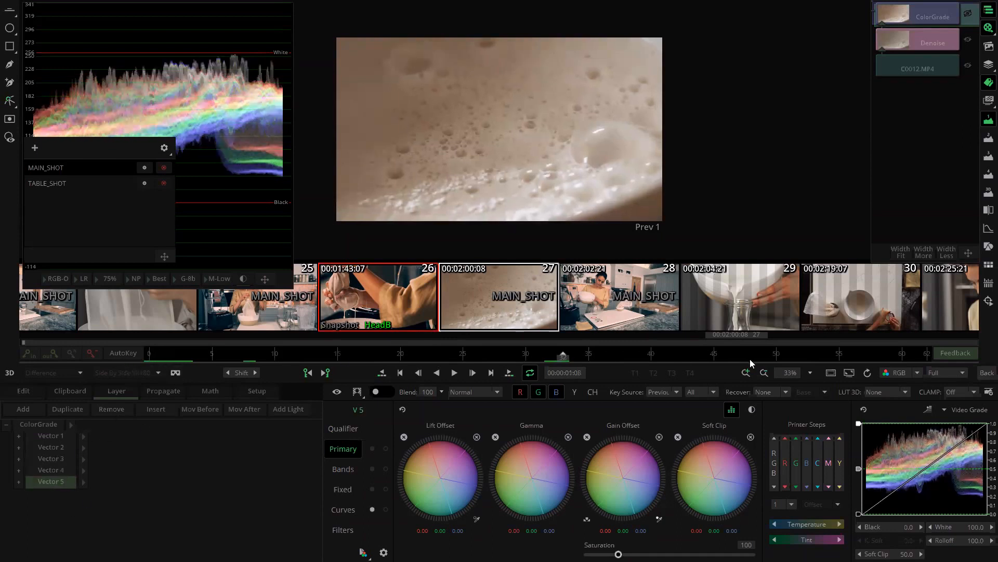
left_click(62, 469)
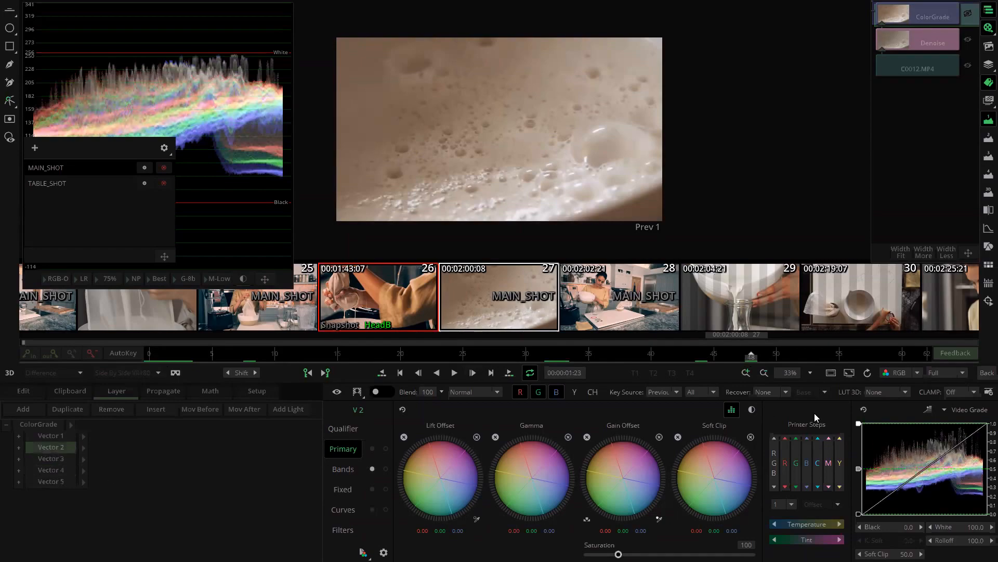
Reopen the close-up's grade from the timeline and inspect the animated Vector 6 layer.
left_click(987, 372)
scroll(517, 178, "down", 3)
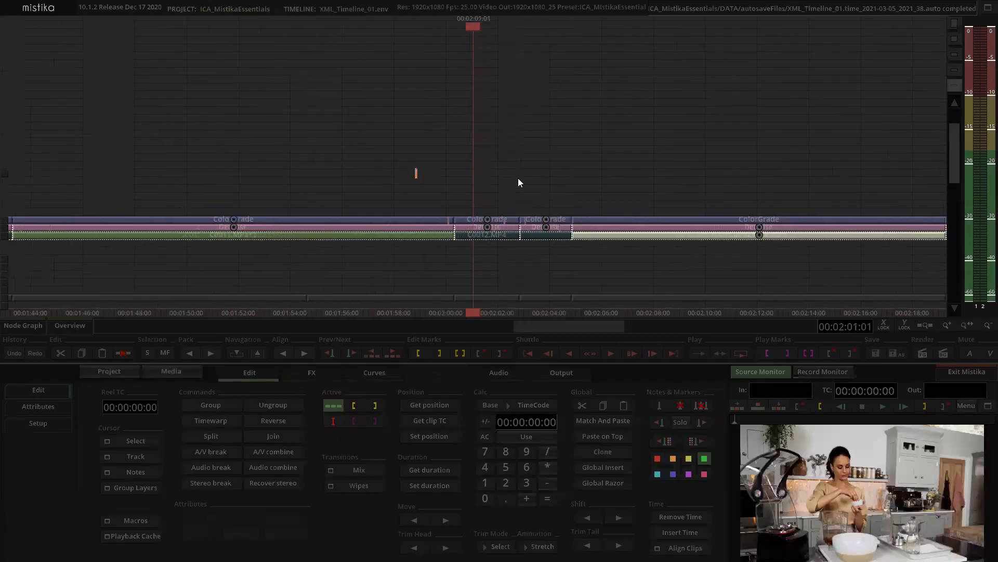
left_click(449, 238)
double_click(446, 230)
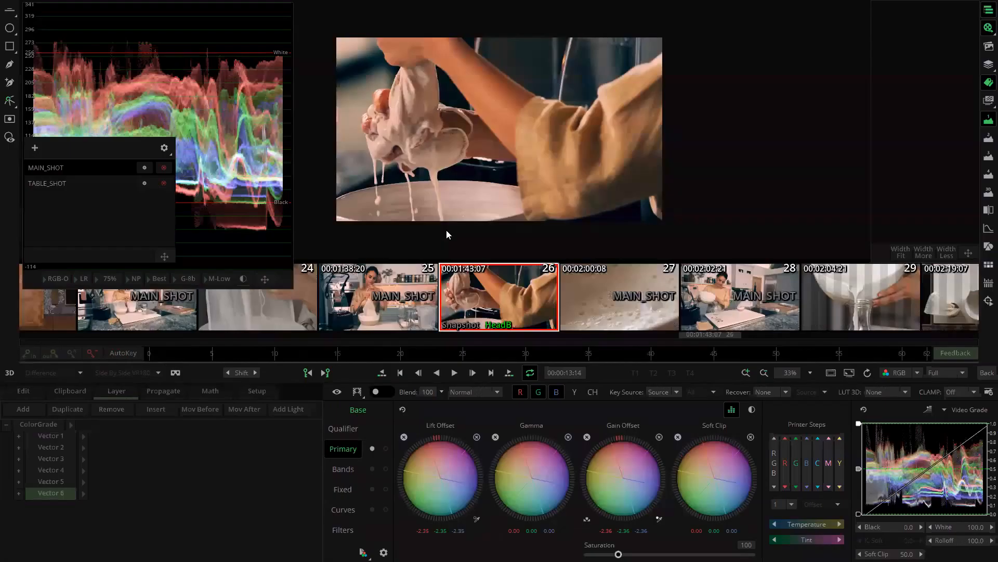
left_click(56, 494)
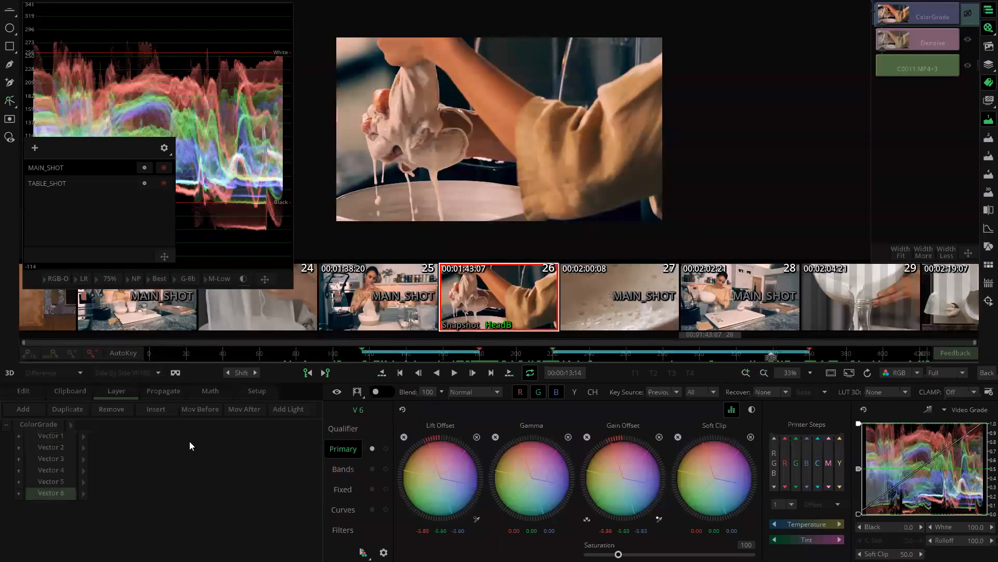
left_click(32, 428)
Return to the edit timeline and copy the full effects stack of the close-up at 00:01:43:07.
left_click(987, 373)
left_click(368, 179)
left_click_drag(393, 174, 394, 255)
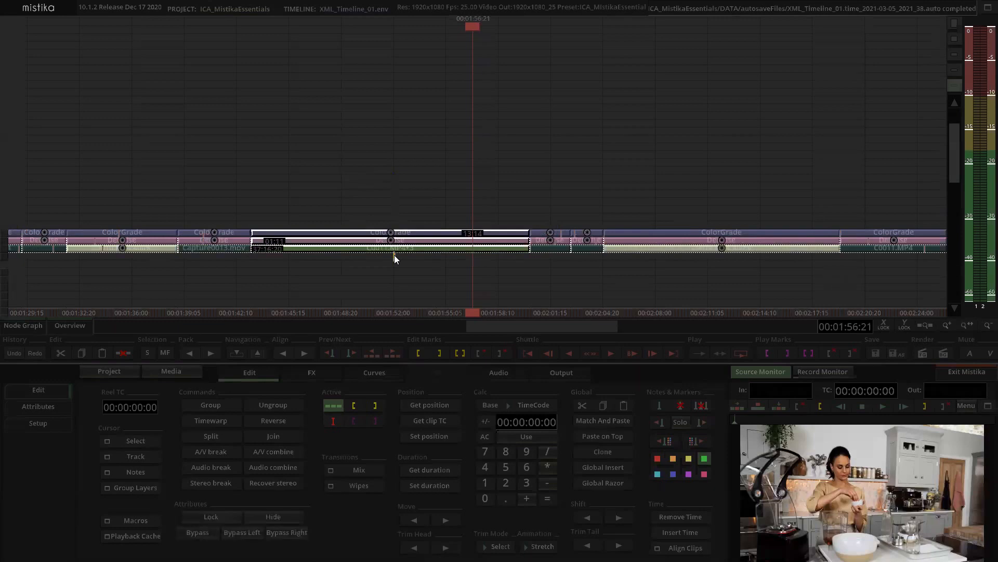
Match and paste the copied stack onto the shot at 00:02:00:08, replacing its effects and scaling the animation to fit the target slot.
left_click(608, 155)
left_click_drag(628, 165, 551, 152)
left_click(539, 157)
scroll(474, 201, "up", 5)
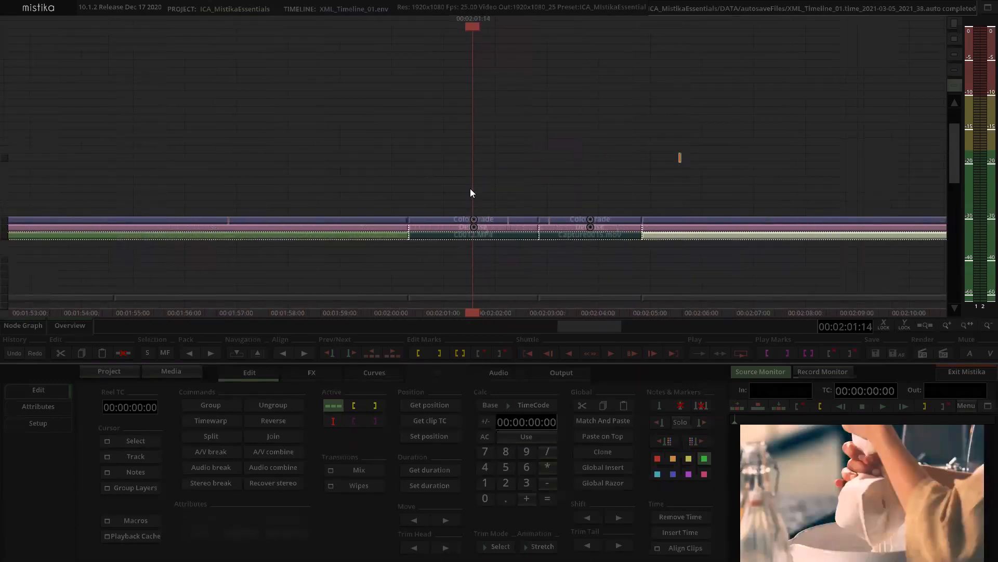
left_click_drag(472, 190, 488, 258)
scroll(489, 257, "up", 1)
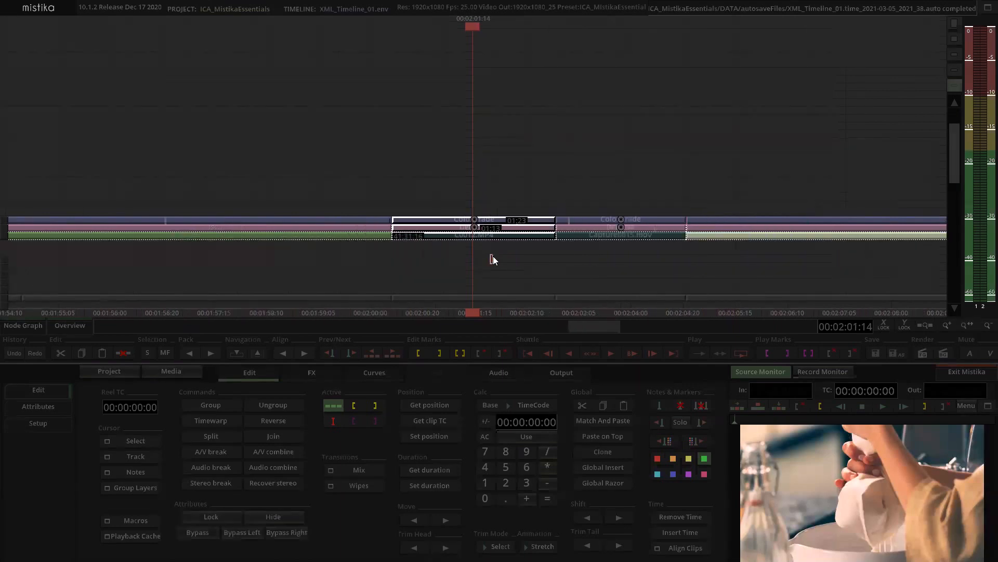
left_click(618, 419)
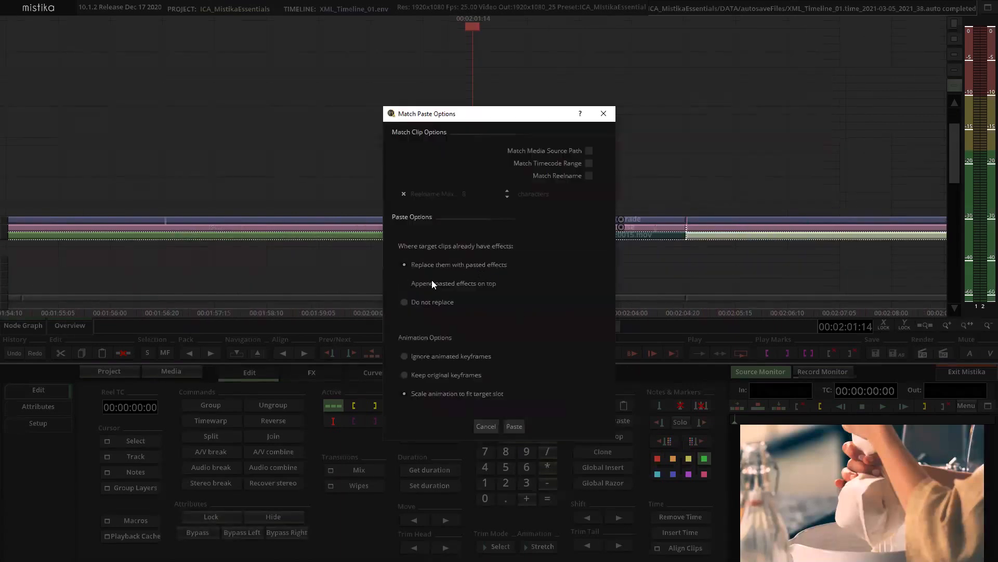
left_click(514, 427)
Open the grade of the shot at 00:02:00:08, scrub through its Vector 6 animation ranges, and return to the edit timeline.
left_click(510, 173)
double_click(482, 218)
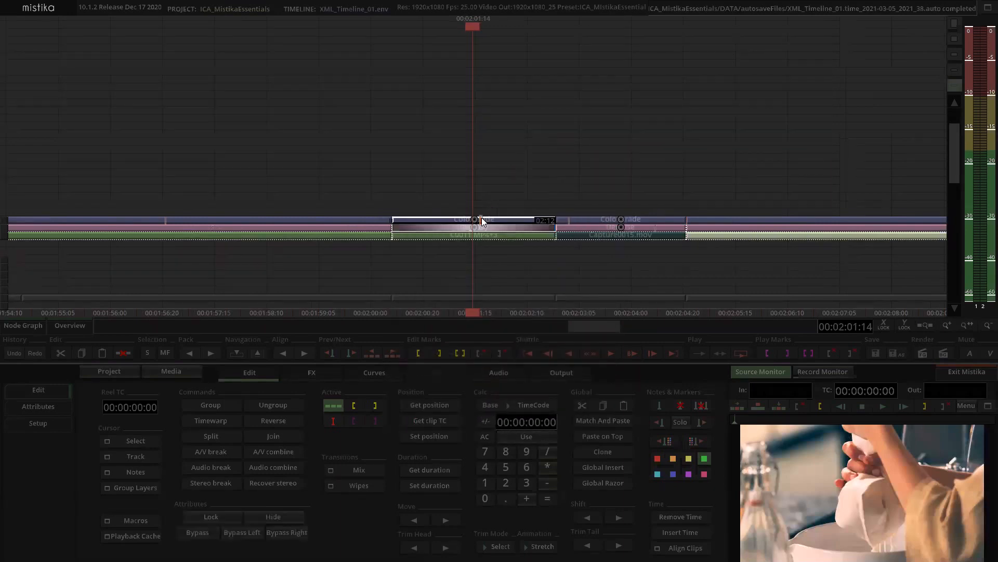
left_click(66, 491)
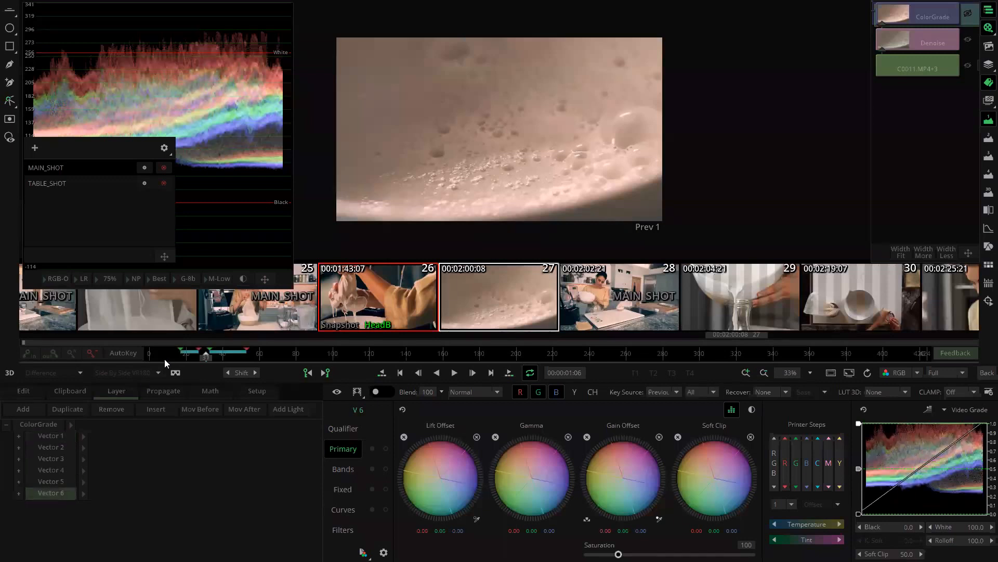
mouse_move(175, 358)
left_mouse_down()
mouse_move(154, 359)
mouse_move(263, 359)
left_mouse_up()
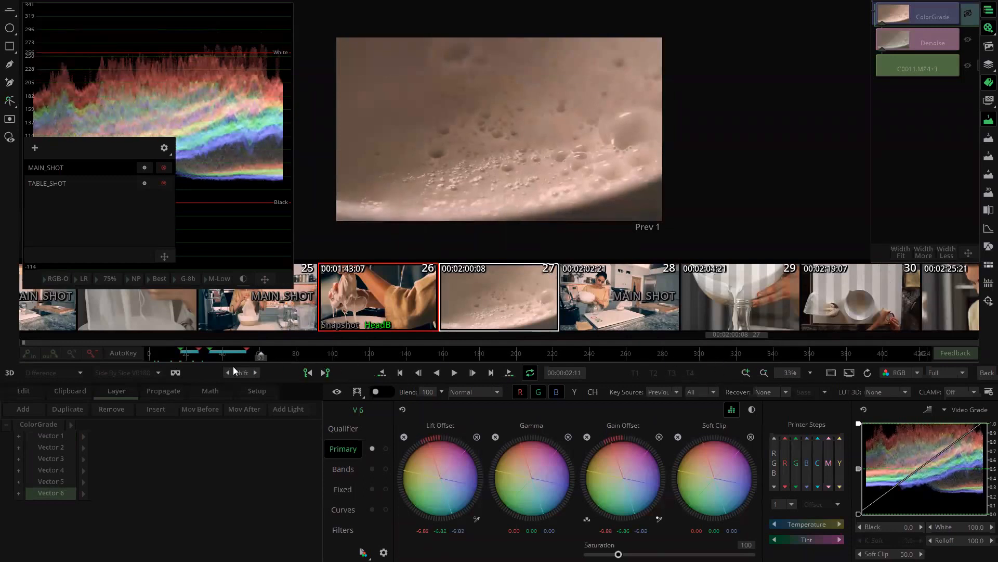
left_click(191, 357)
left_click_drag(187, 359, 262, 354)
left_click(63, 478)
left_click(987, 372)
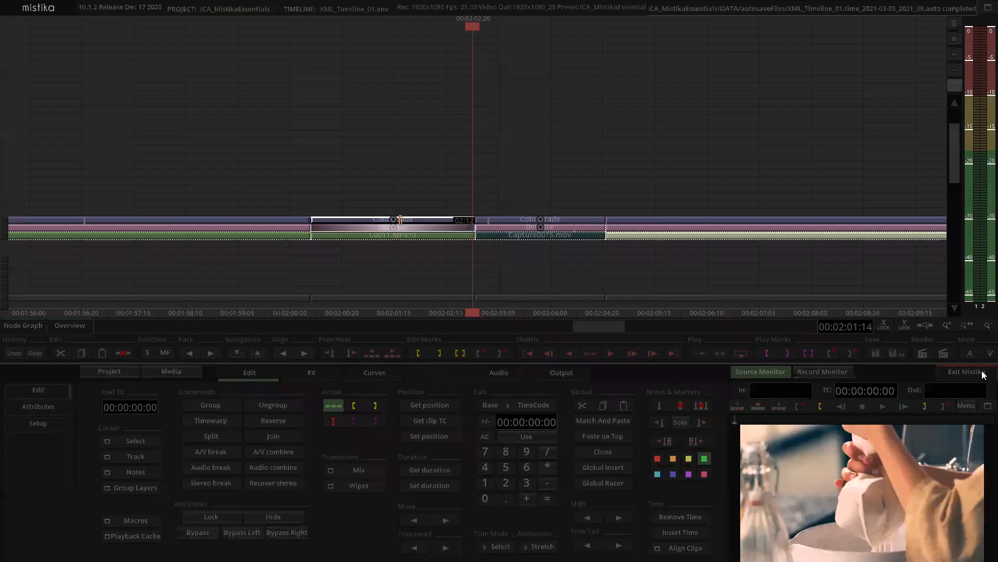
scroll(455, 144, "down", 1)
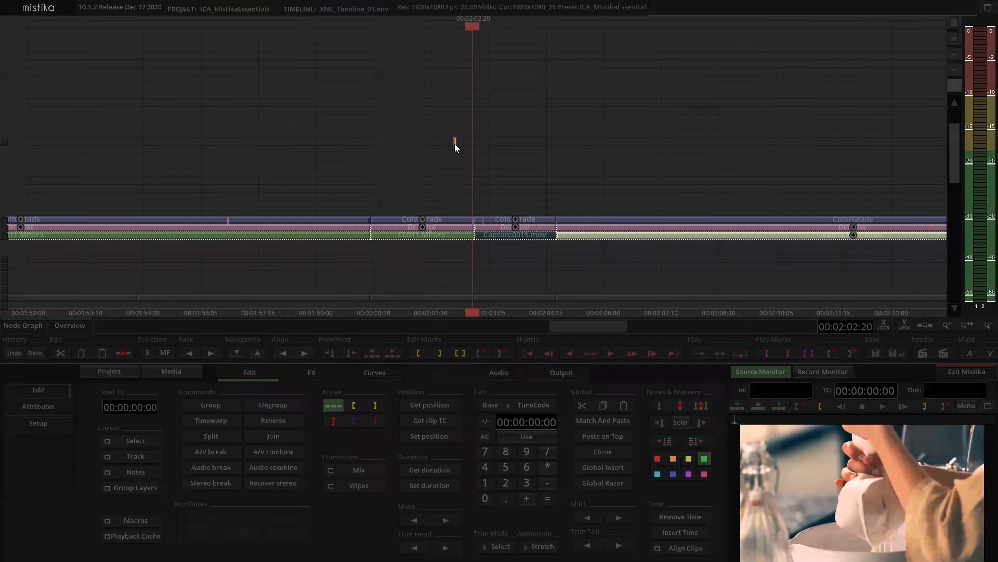
scroll(454, 143, "up", 1)
key("s")
scroll(455, 144, "left", 5)
scroll(454, 144, "right", 2)
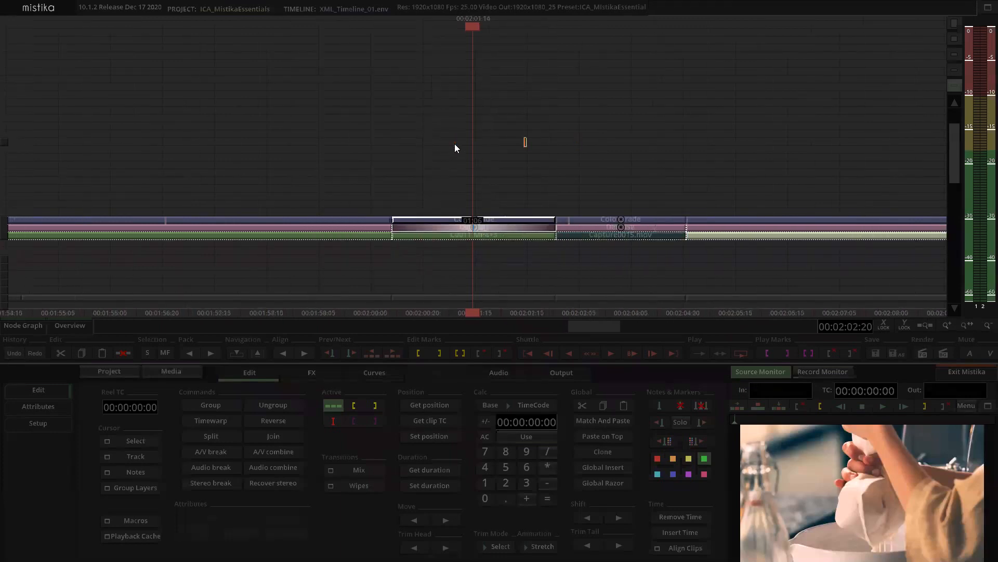
key("ctrl+z")
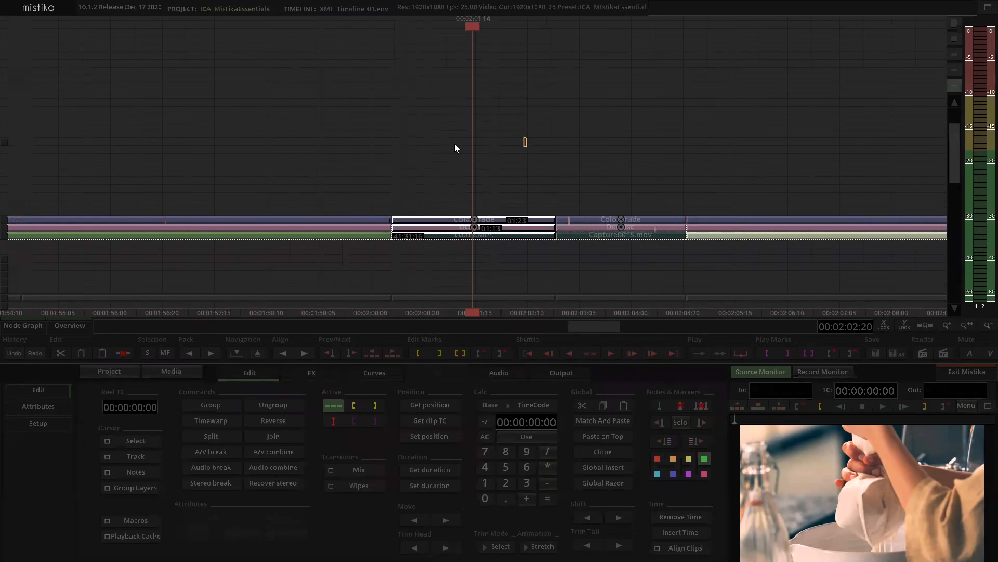
Move the DAA-NUTSEED_MILK_TITLE group onto the opening shot's grade stack and check the title over the image in the effects view.
scroll(455, 144, "down", 1)
scroll(454, 144, "down", 3)
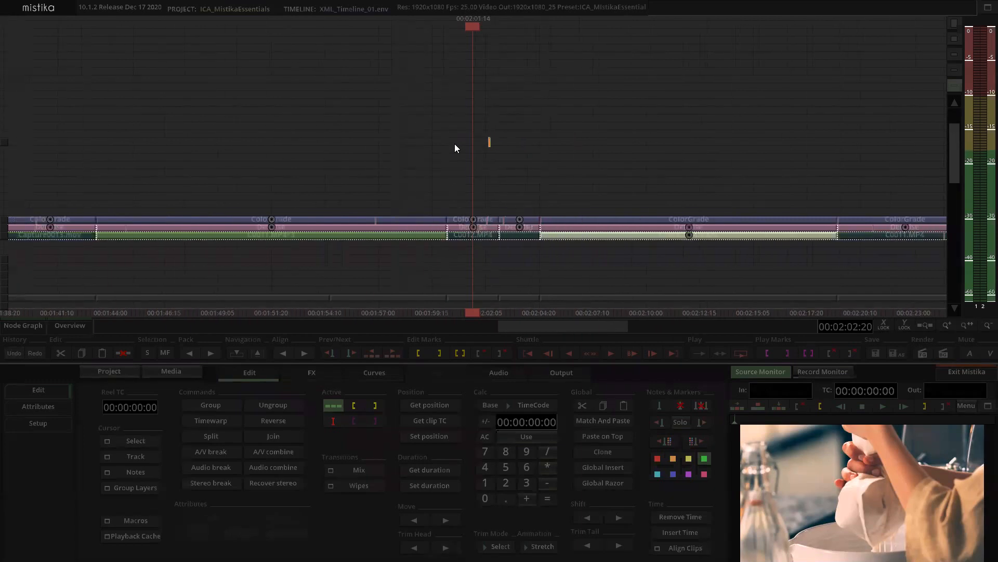
scroll(452, 136, "down", 1)
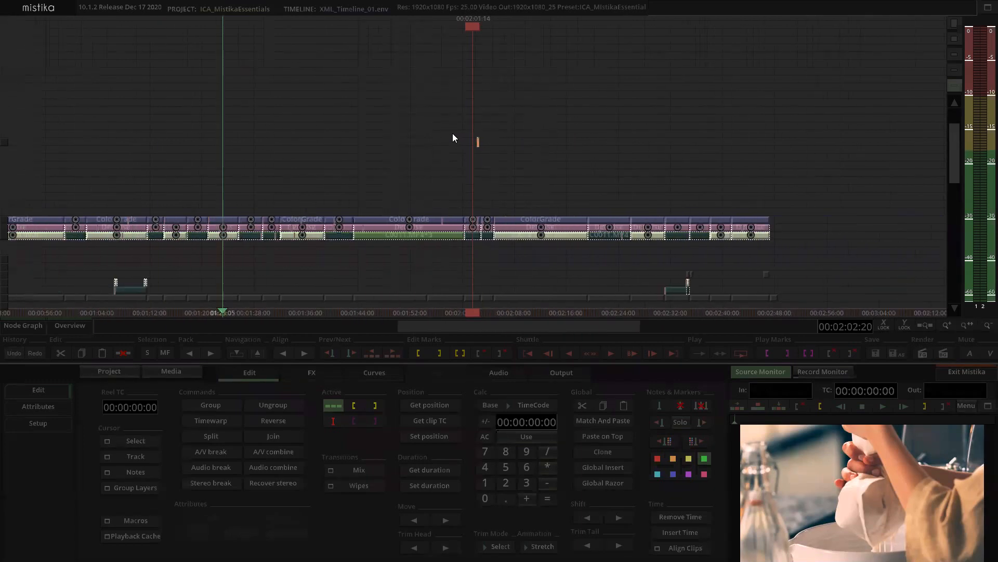
scroll(447, 112, "down", 1)
scroll(447, 112, "up", 3)
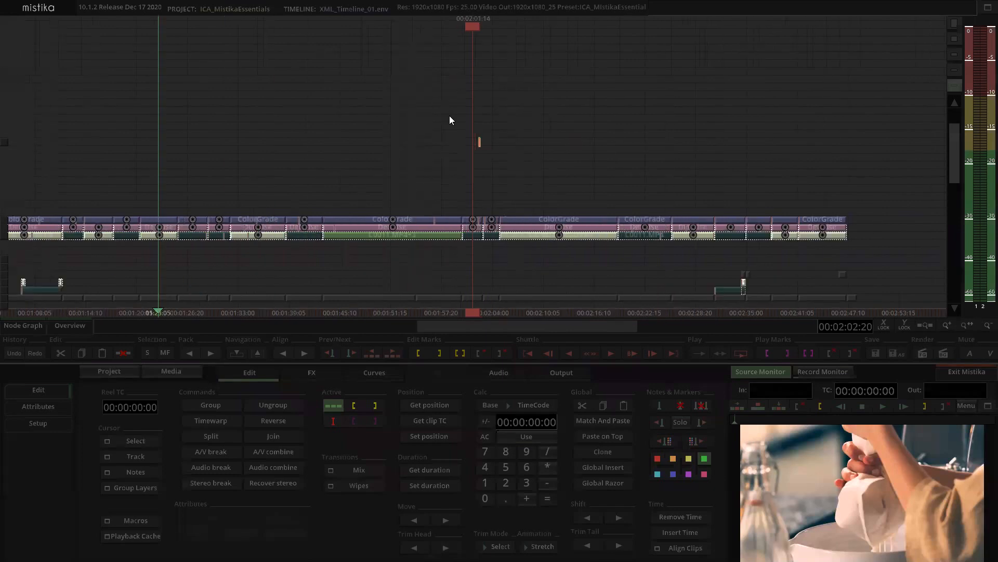
scroll(468, 136, "down", 4)
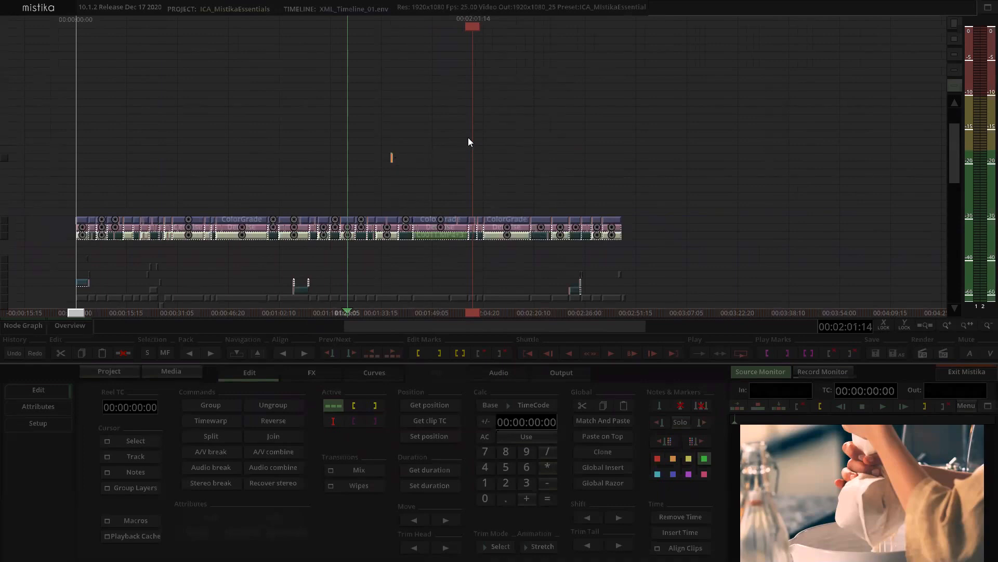
scroll(356, 142, "up", 4)
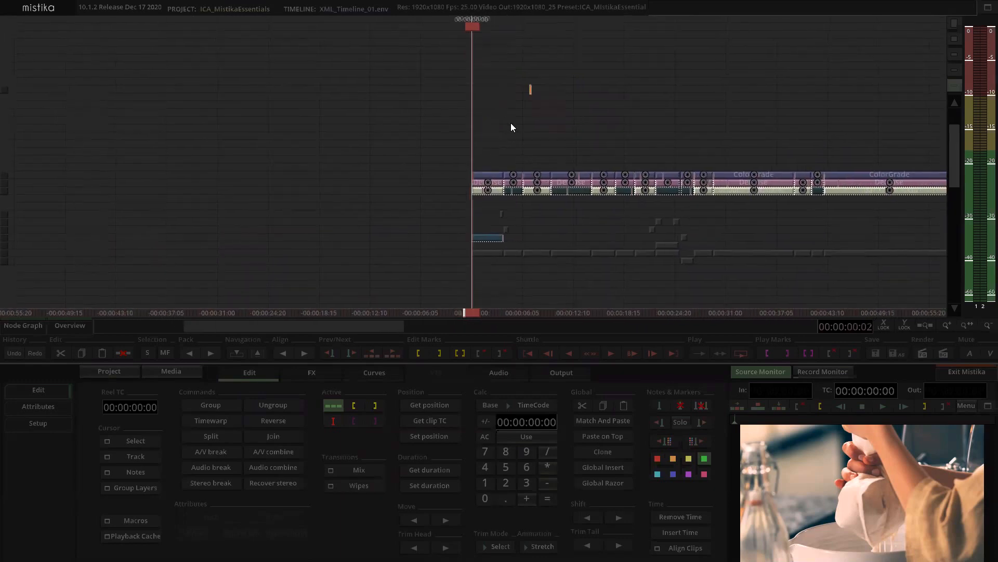
scroll(507, 130, "up", 8)
left_click(508, 130)
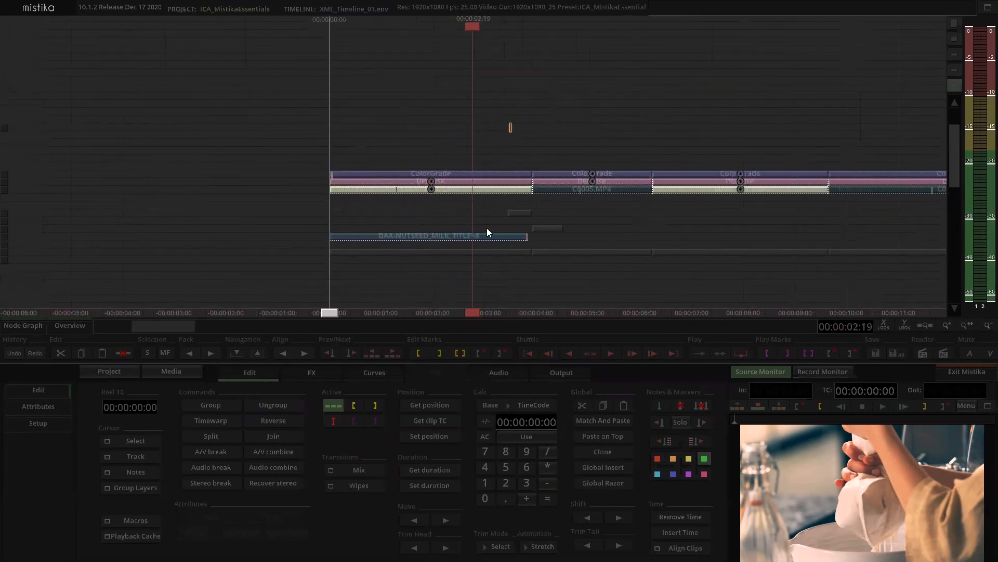
left_click(463, 233)
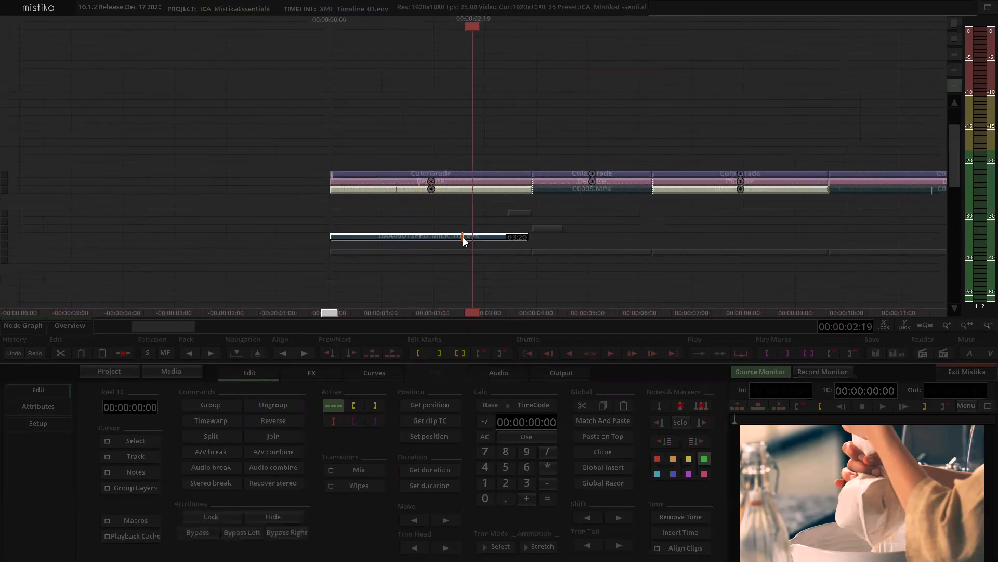
left_click(475, 164)
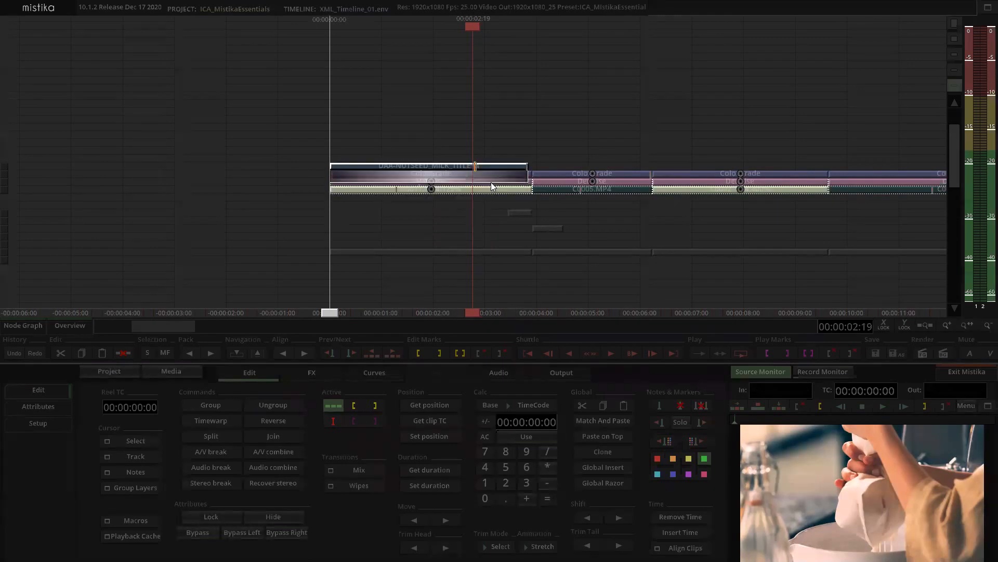
double_click(468, 163)
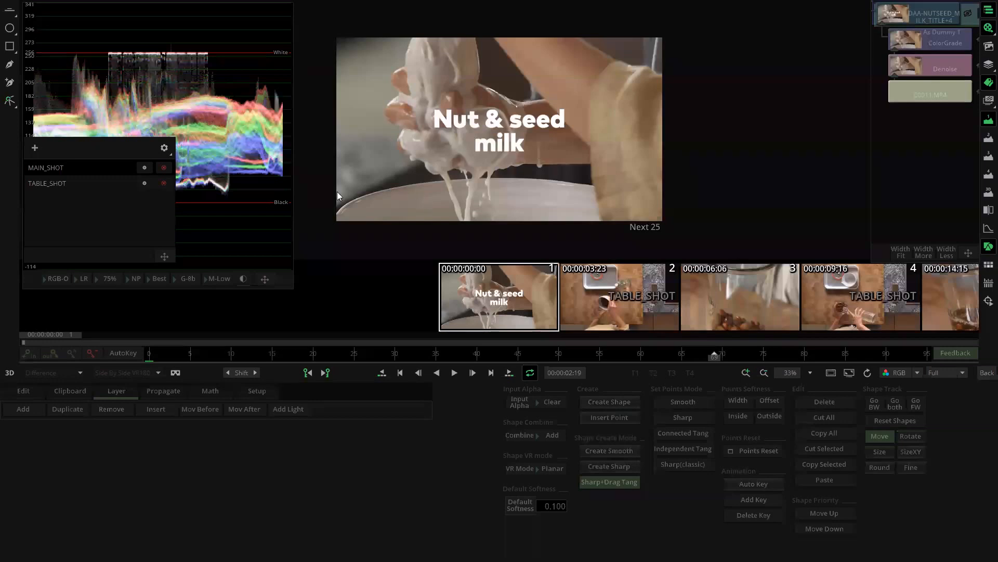
left_click(986, 375)
Enter the title group, copy its full Comp3D stack including the title clip, and leave the group.
scroll(510, 91, "down", 6)
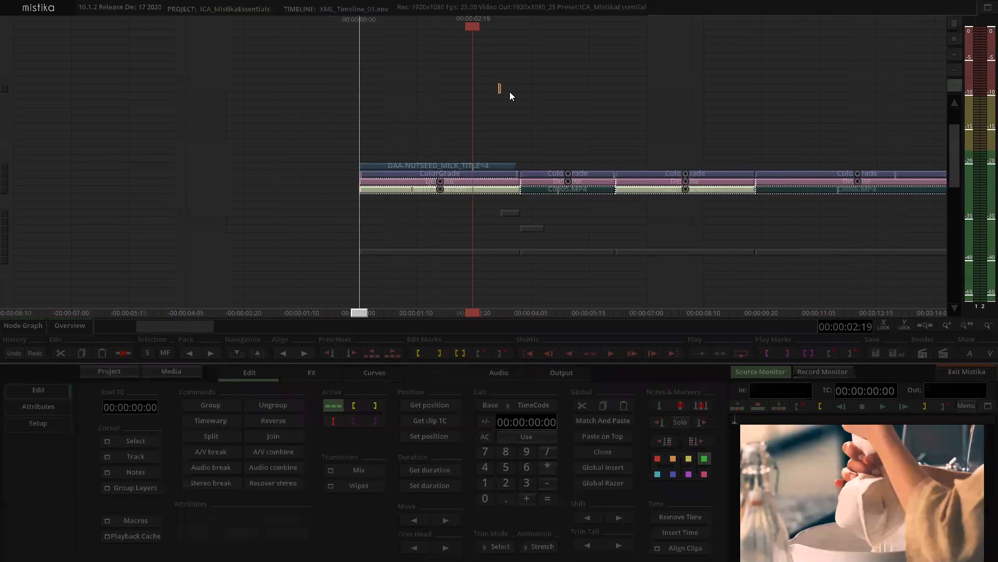
left_click_drag(499, 127, 236, 147)
left_click(447, 132)
left_click(215, 190)
double_click(216, 190)
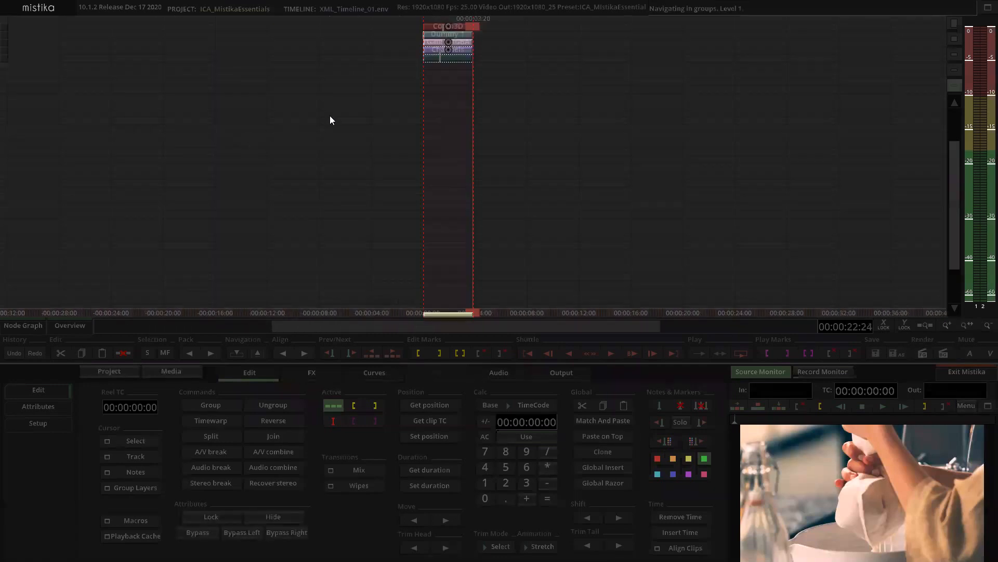
scroll(432, 97, "up", 2)
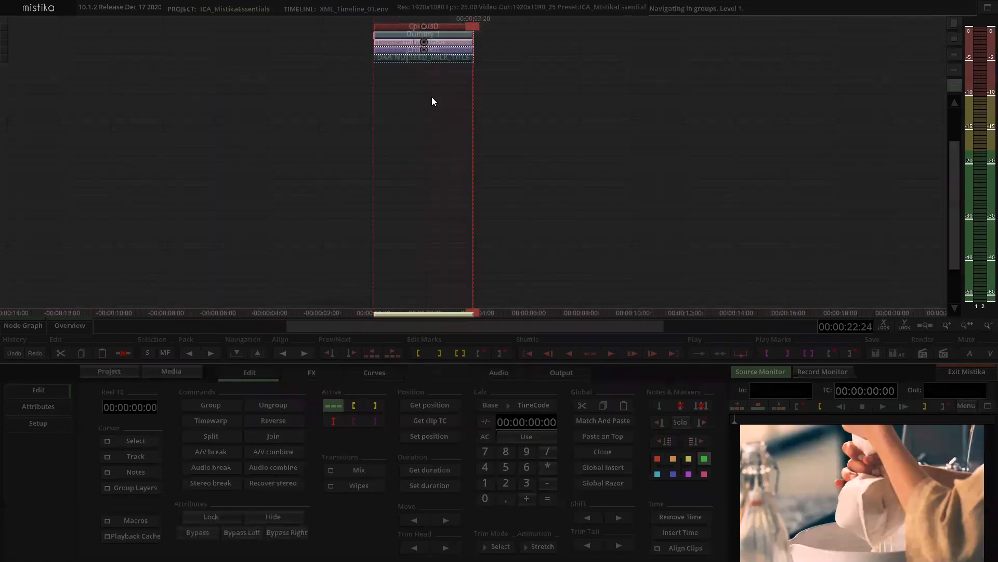
left_click(401, 25)
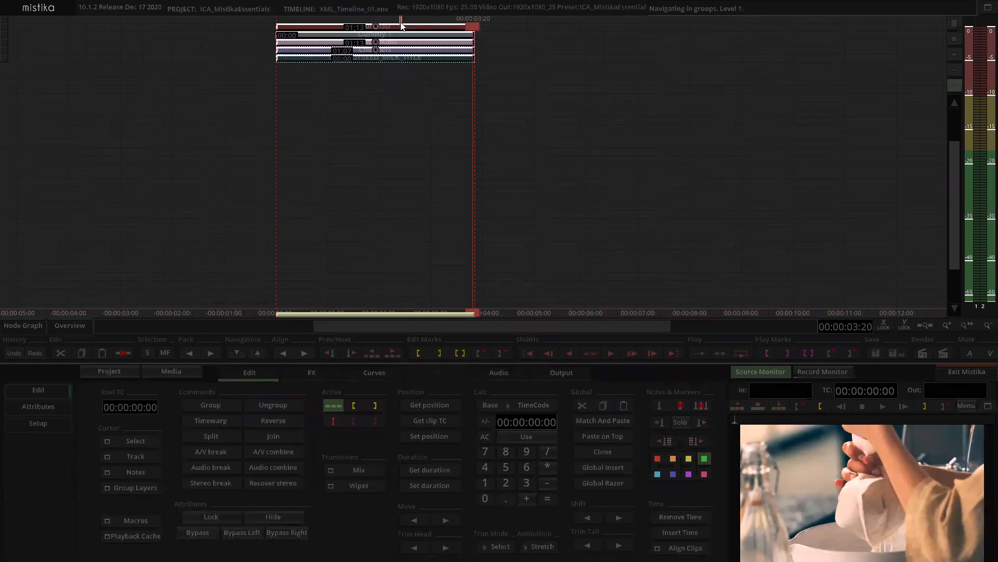
left_click(641, 115)
double_click(635, 106)
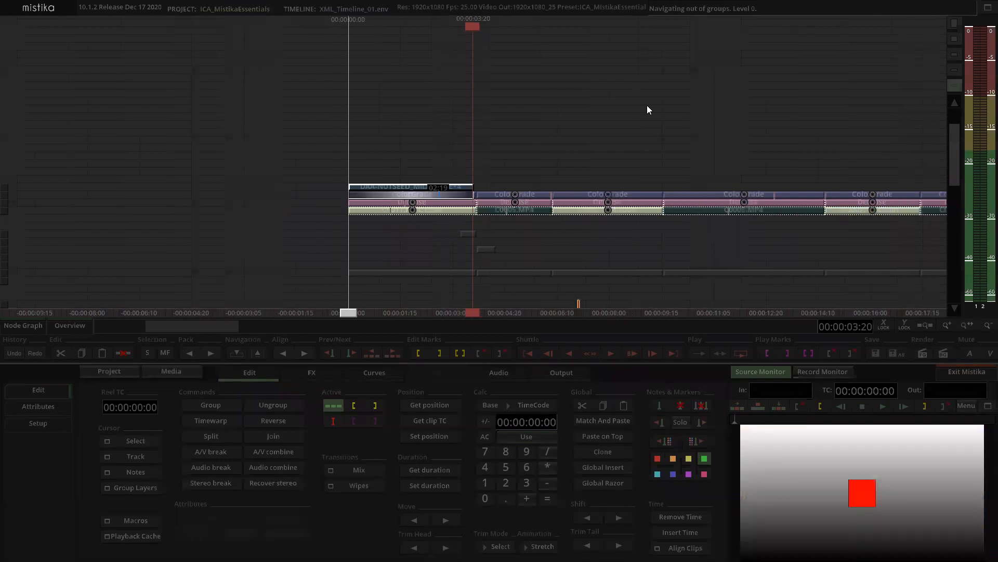
Locate the 2_aurea-icons-video2 clip near 00:01:06:14 and move the short transitions at its start and end below it, clear of the clip.
left_click(682, 106)
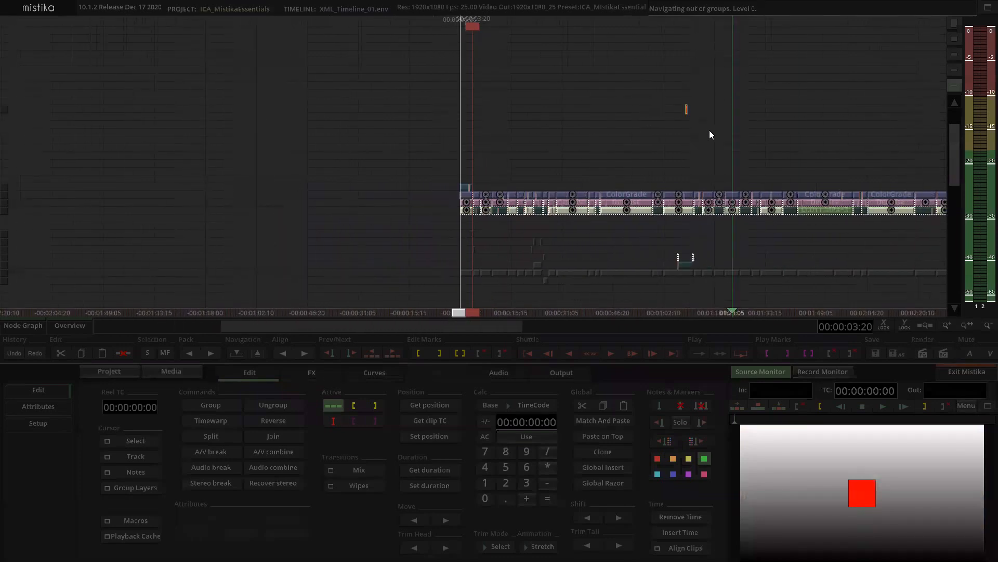
left_click_drag(463, 43, 497, 70)
scroll(502, 73, "up", 5)
left_click_drag(333, 24, 333, 70)
left_click_drag(415, 64, 493, 81)
scroll(501, 74, "up", 3)
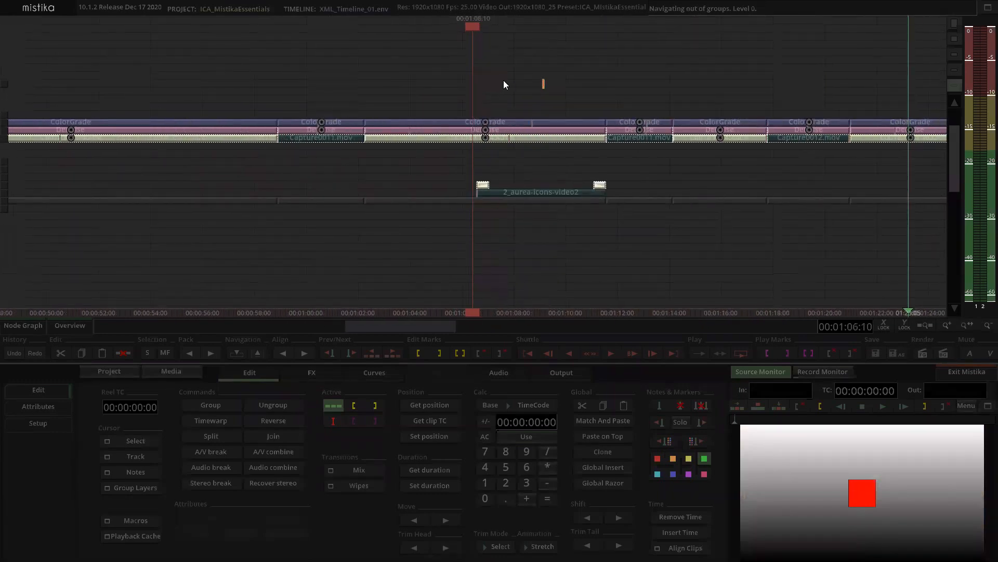
scroll(505, 80, "up", 4)
left_click(535, 54)
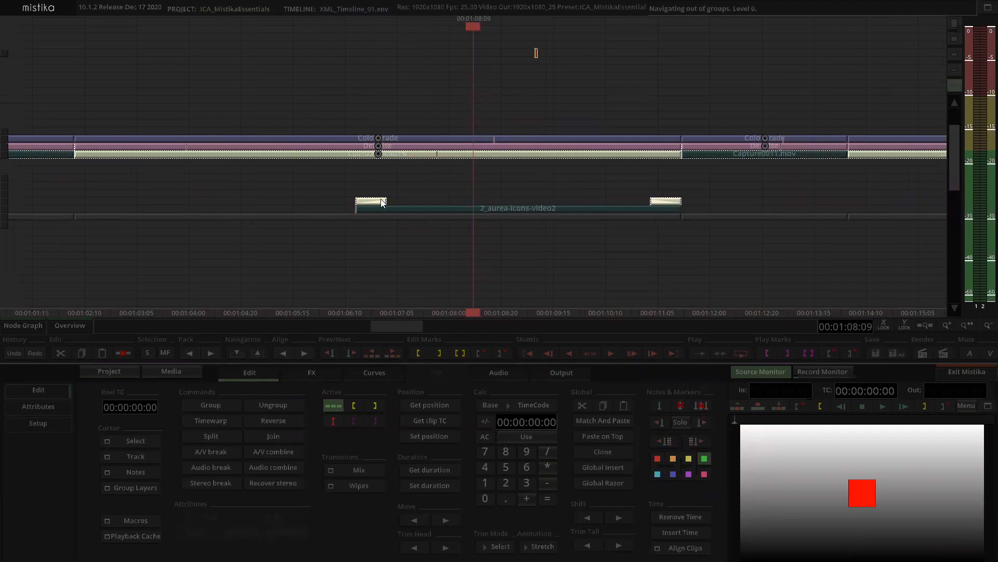
left_click(374, 248)
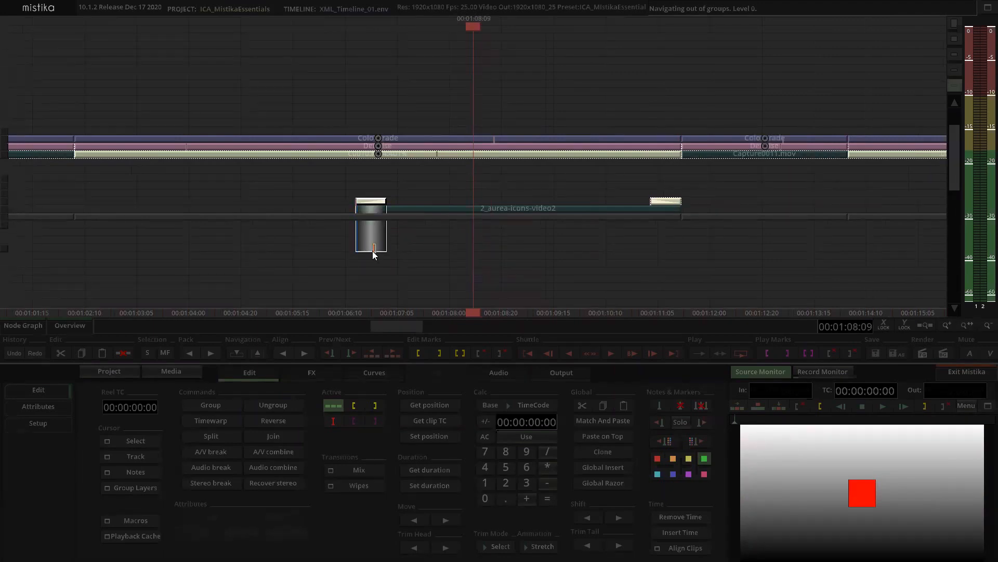
left_click_drag(384, 205, 383, 243)
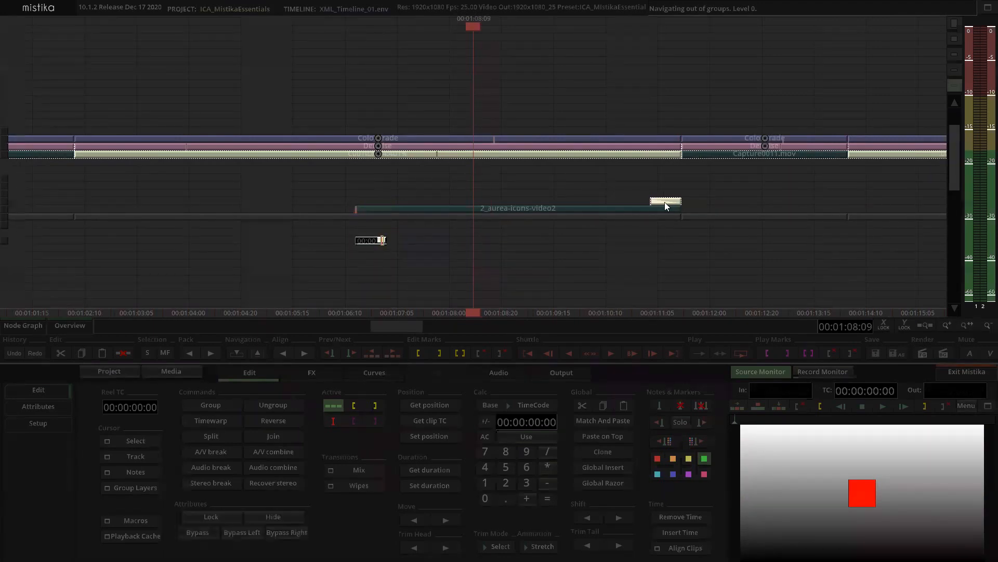
left_click(671, 205)
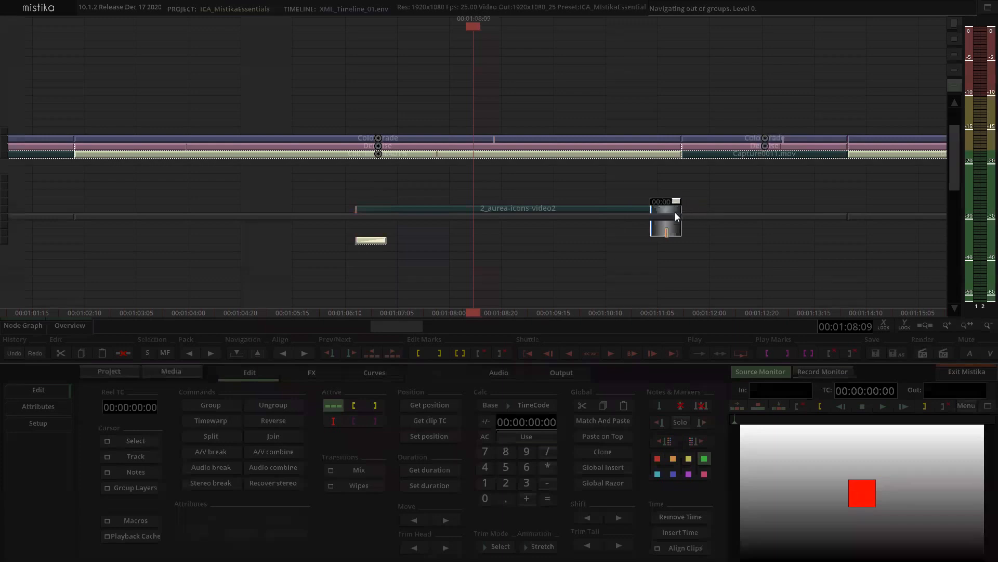
left_click_drag(675, 204, 672, 251)
Paste the copied Comp3D title stack above the 2_aurea-icons-video2 clip and check it in the effects view.
left_click(572, 208)
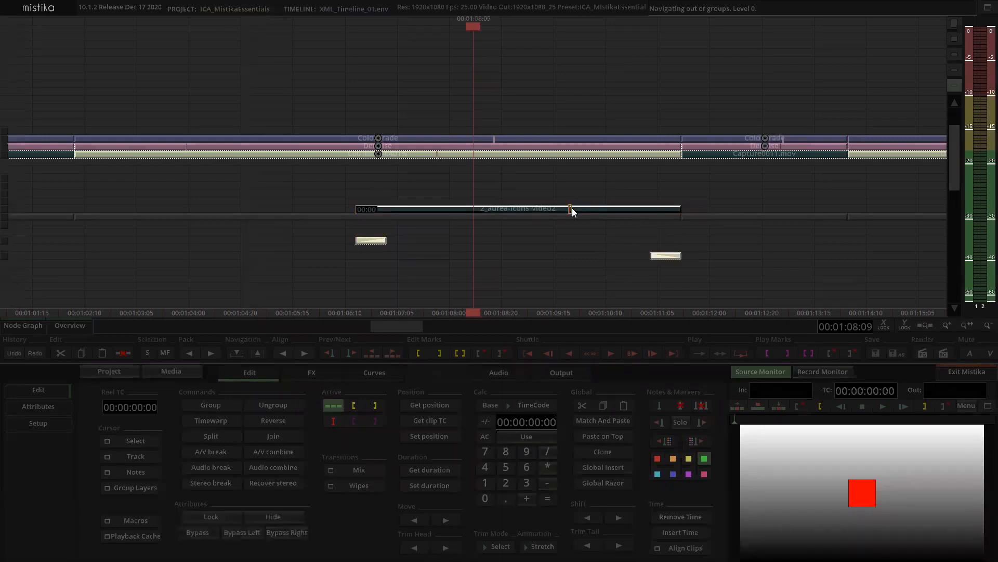
key("ctrl+u")
left_click(738, 186)
double_click(522, 170)
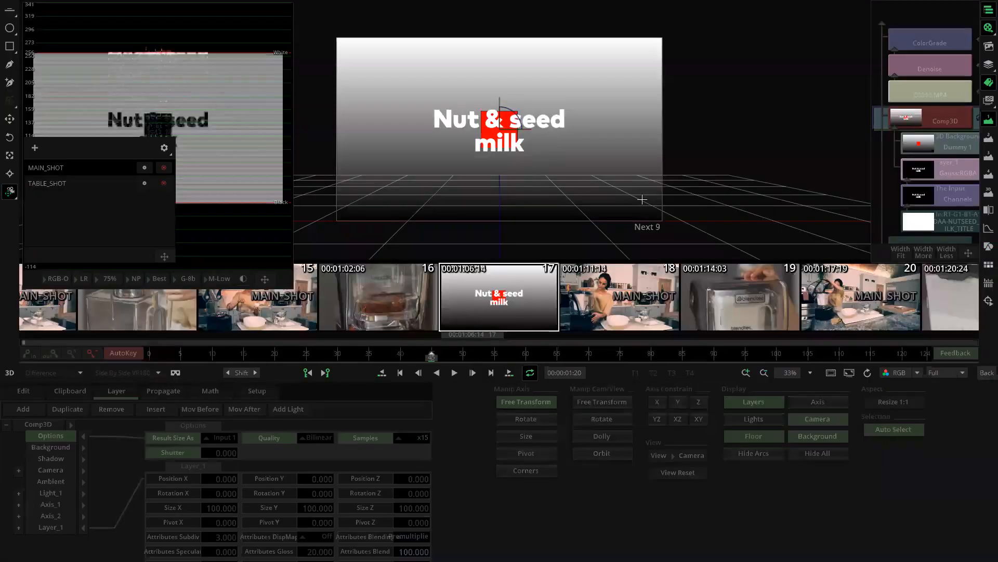
left_click(984, 377)
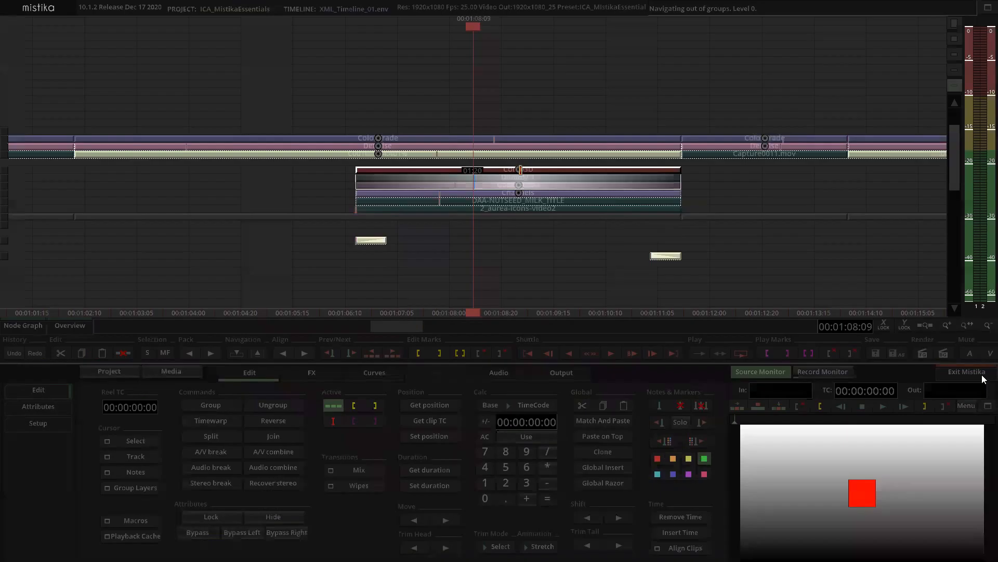
Replace the title clip at the base of the pasted stack with the 2_aurea-icons-video2 clip.
left_click(541, 255)
left_click(527, 199)
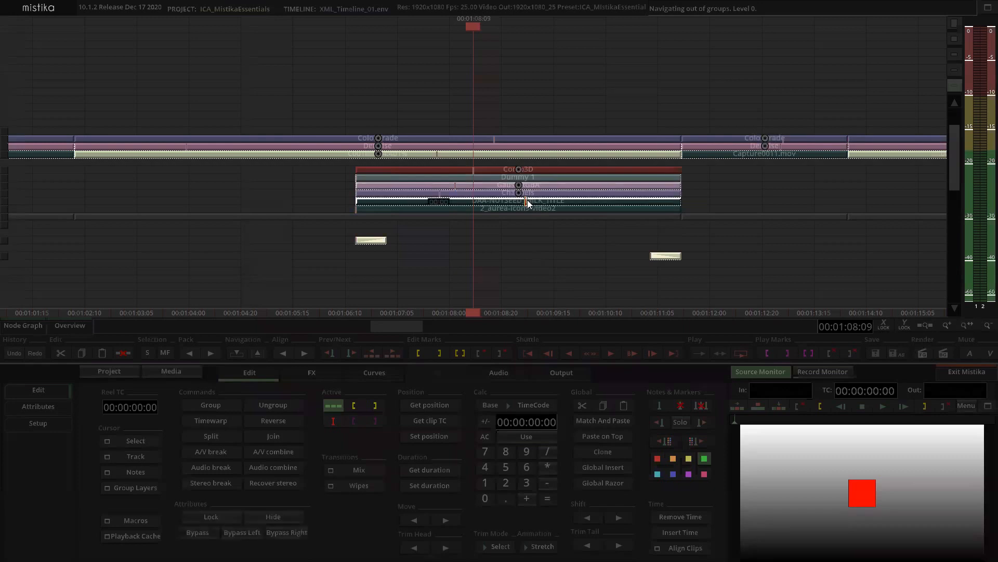
left_click_drag(526, 211, 526, 202)
scroll(538, 196, "up", 1)
scroll(538, 197, "down", 1)
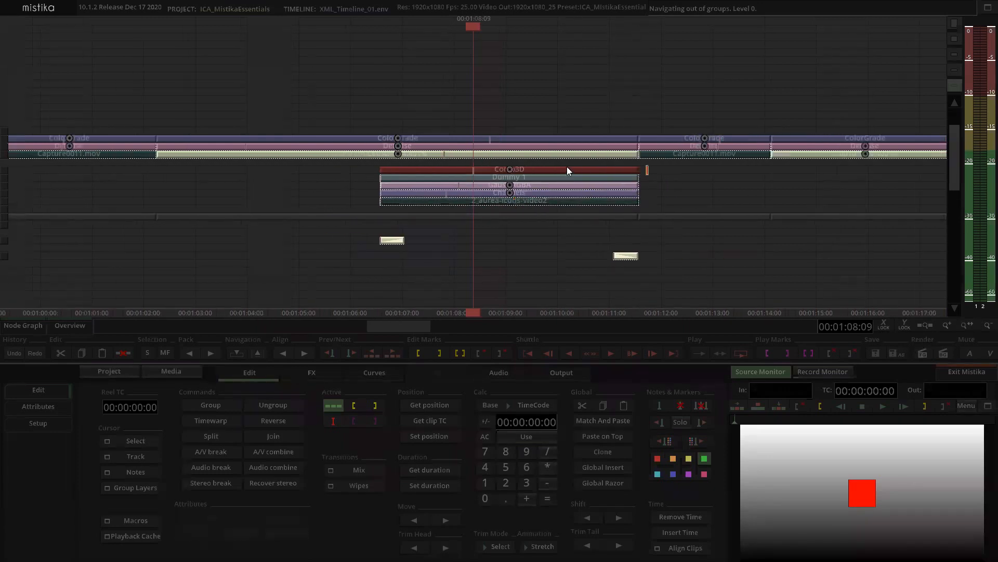
Open the icon clip's Comp3D effect, scrub through the animation to its end, and return to the edit timeline.
left_click(516, 171)
double_click(514, 170)
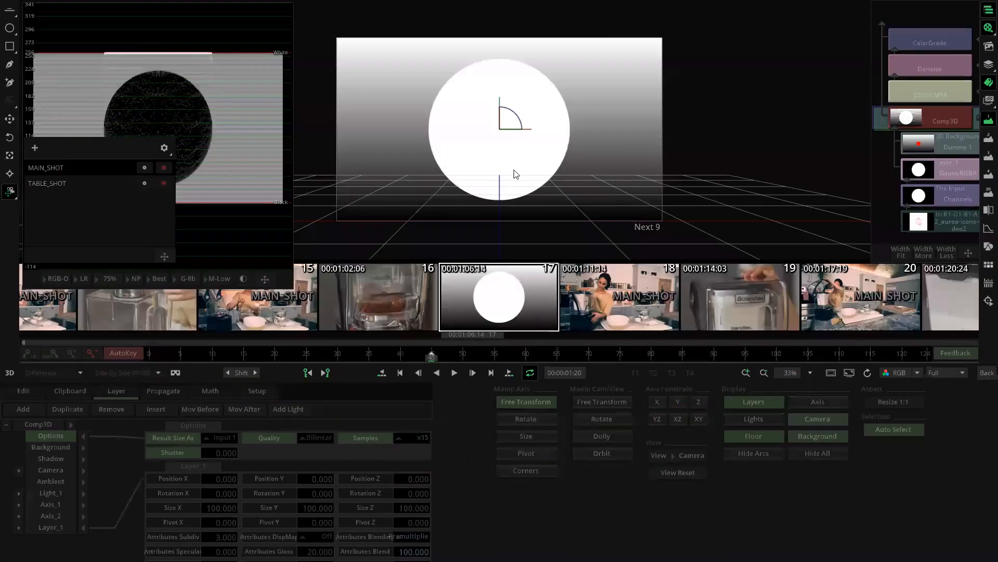
left_click_drag(198, 352, 957, 354)
left_click(985, 373)
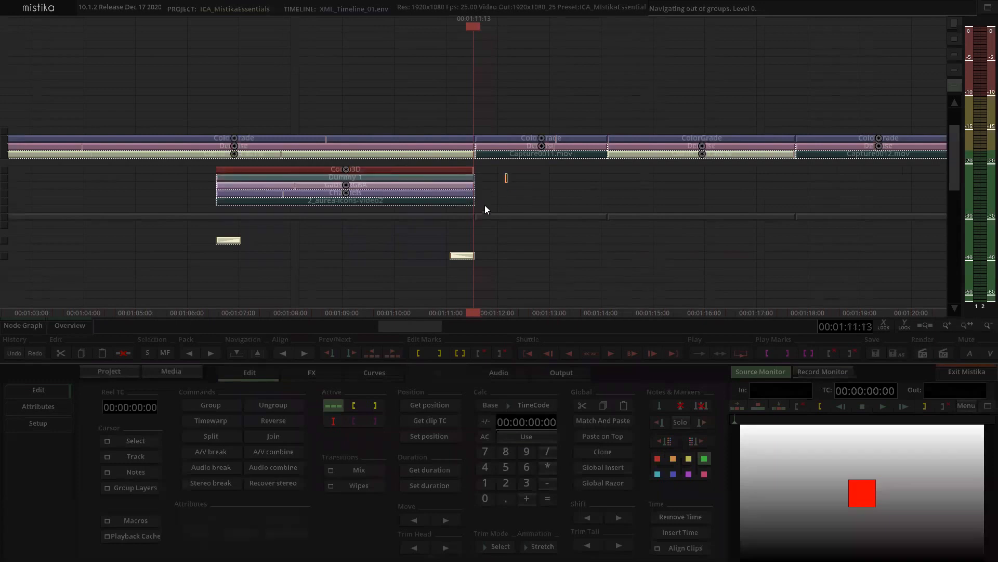
Group the Comp3D icon stack and move the group onto the ColorGrade layer of the shot above it.
left_click(423, 170)
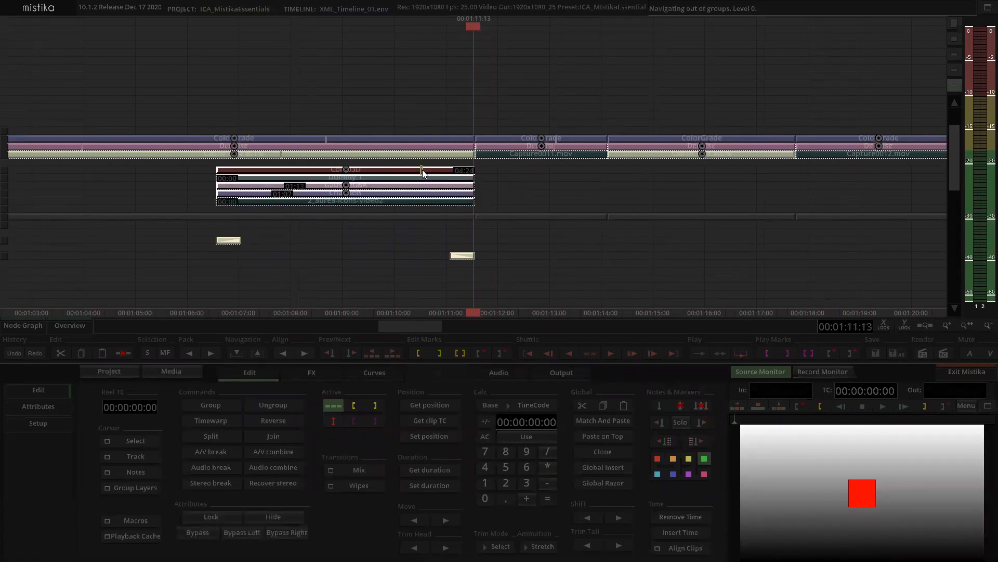
key("ctrl+g")
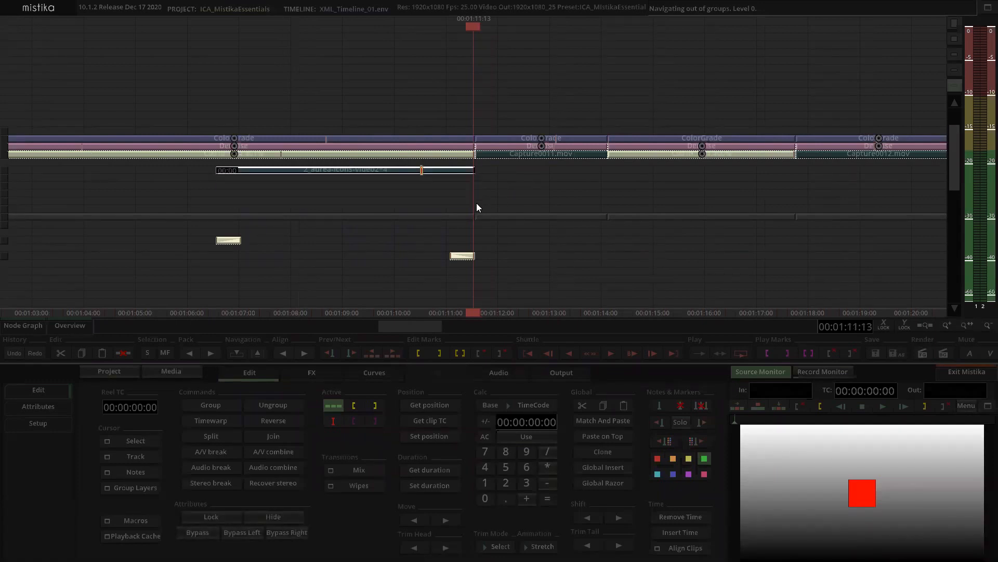
left_click(465, 201)
left_click_drag(410, 172, 413, 133)
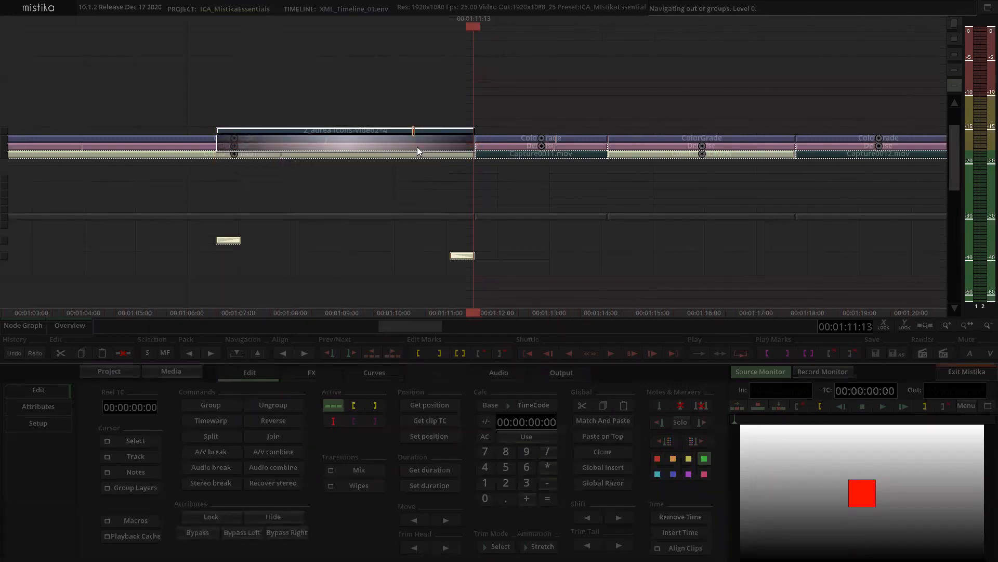
Check the grouped icon graphic over the underlying shot around 00:01:08:24 in the effects view and return to the edit timeline.
left_click(425, 78)
left_click_drag(515, 74, 522, 81)
double_click(471, 134)
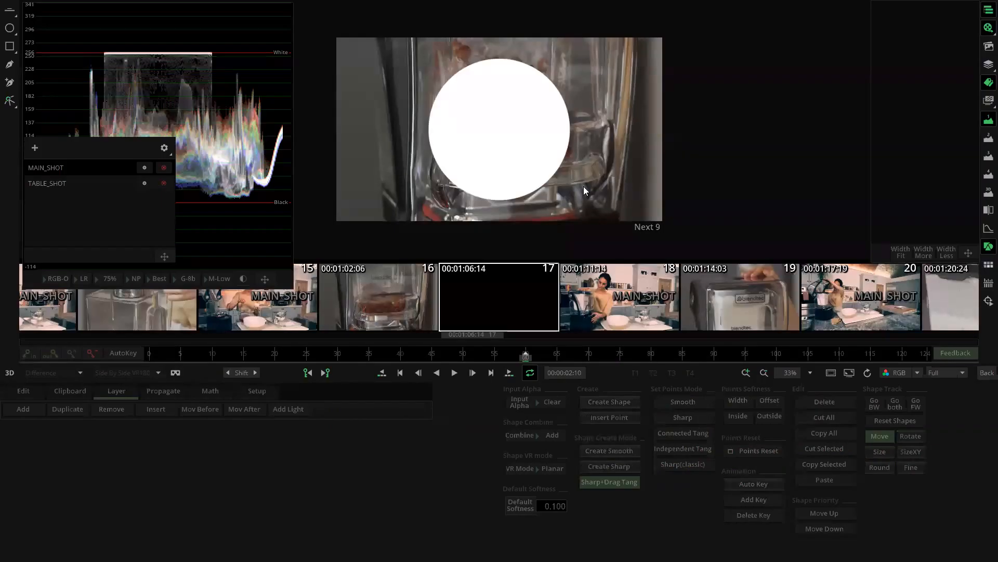
left_click(985, 373)
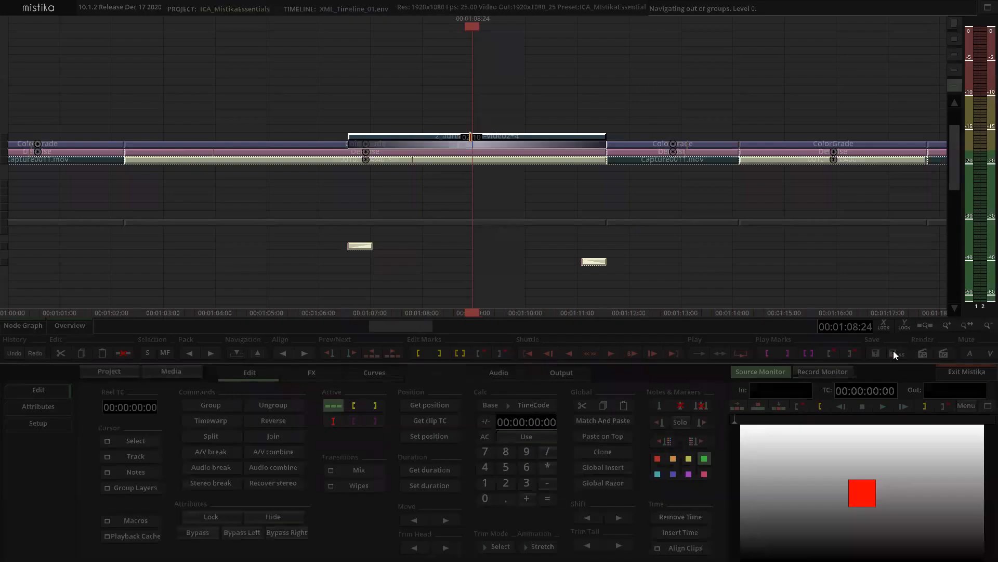
View the icon composite in the record monitor, examine the grouped graphic's layer stack in the effects view, and return to the edit timeline.
left_click(827, 371)
left_click(551, 96)
scroll(550, 95, "up", 2)
left_click(547, 96)
double_click(520, 132)
double_click(520, 137)
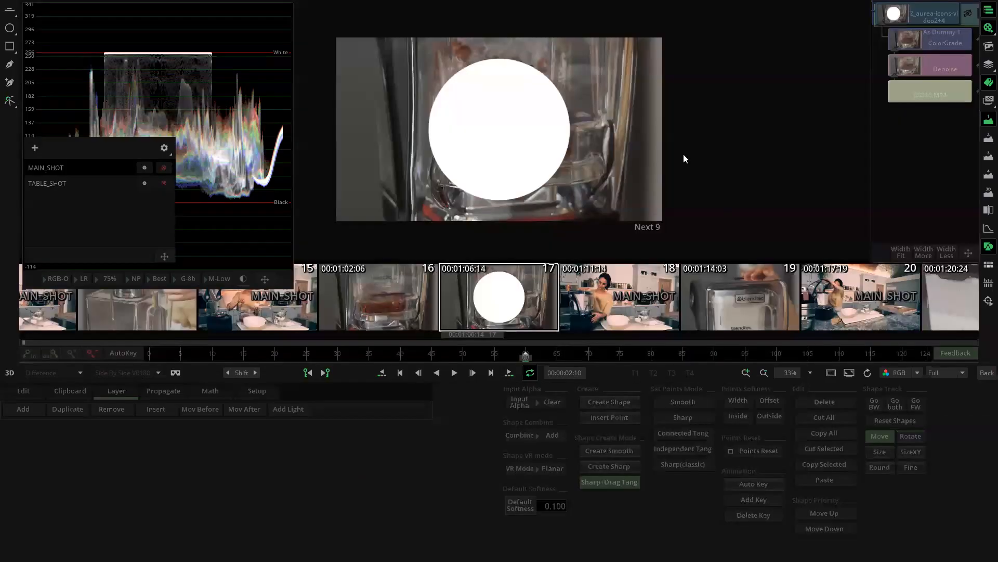
mouse_move(905, 240)
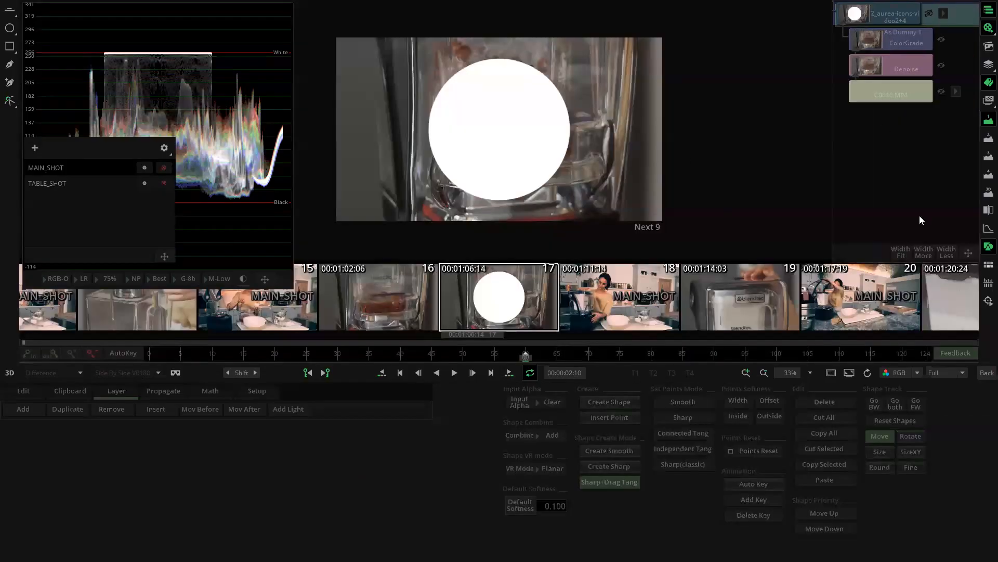
left_click(984, 306)
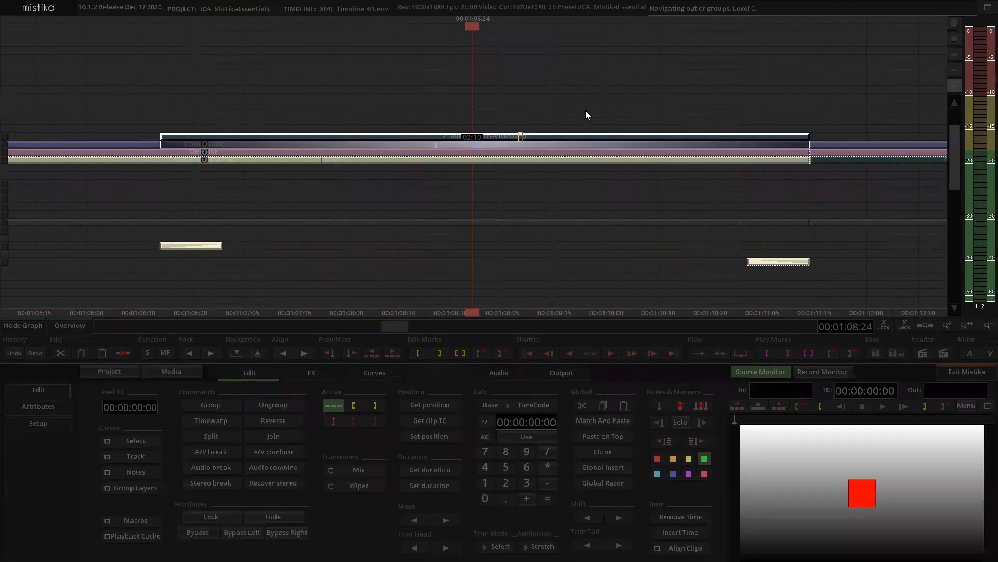
Enter the icon group, delete the Gauss blur effect, and move the Channels effect and its clip up directly beneath the Dummy.
double_click(575, 137)
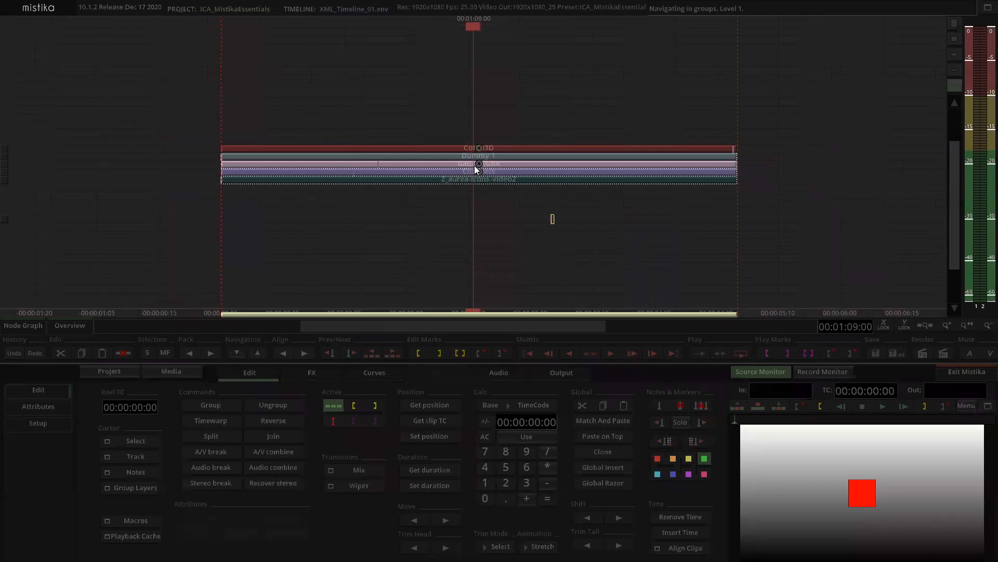
left_click(475, 165)
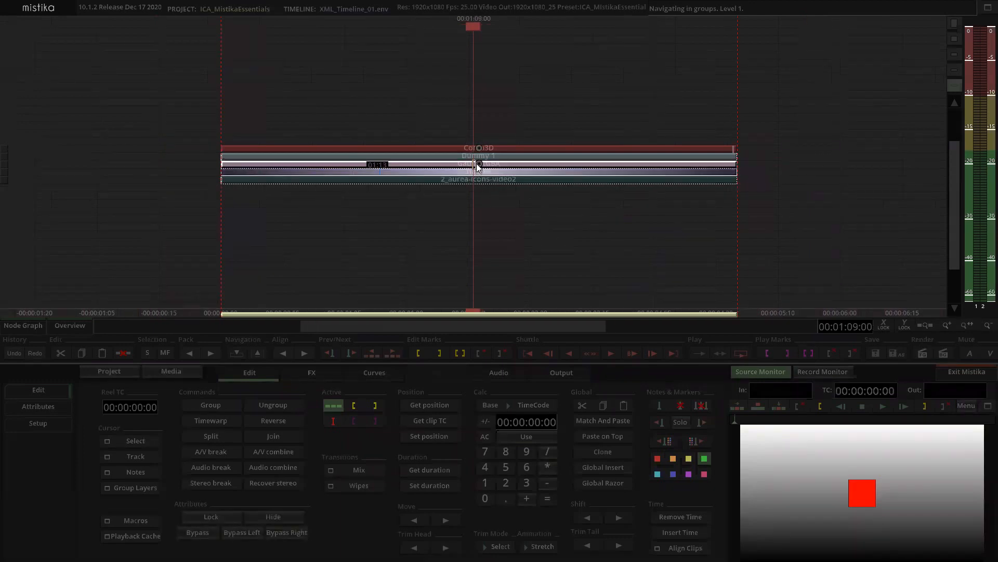
double_click(478, 165)
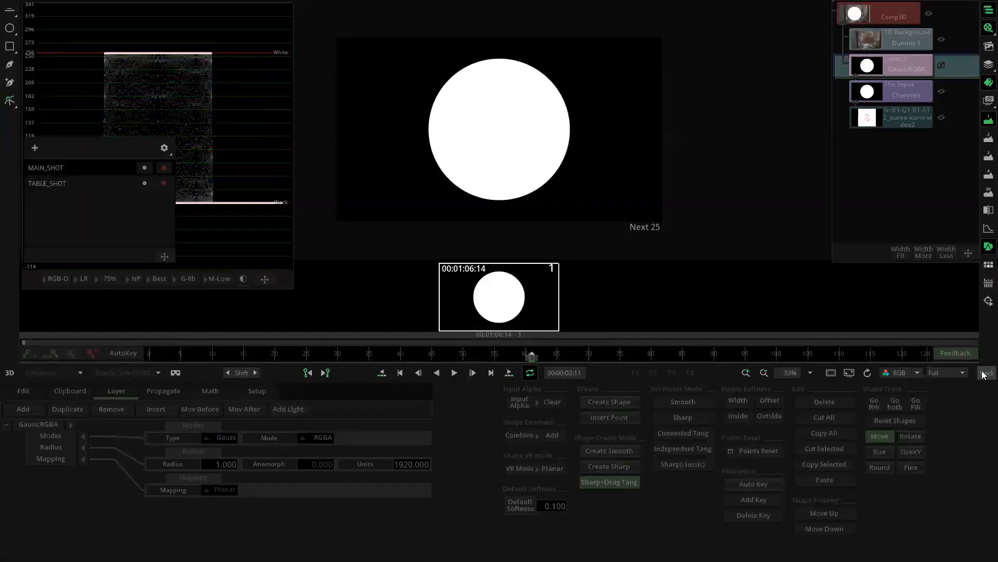
left_click(987, 372)
left_click(494, 164)
key("Delete")
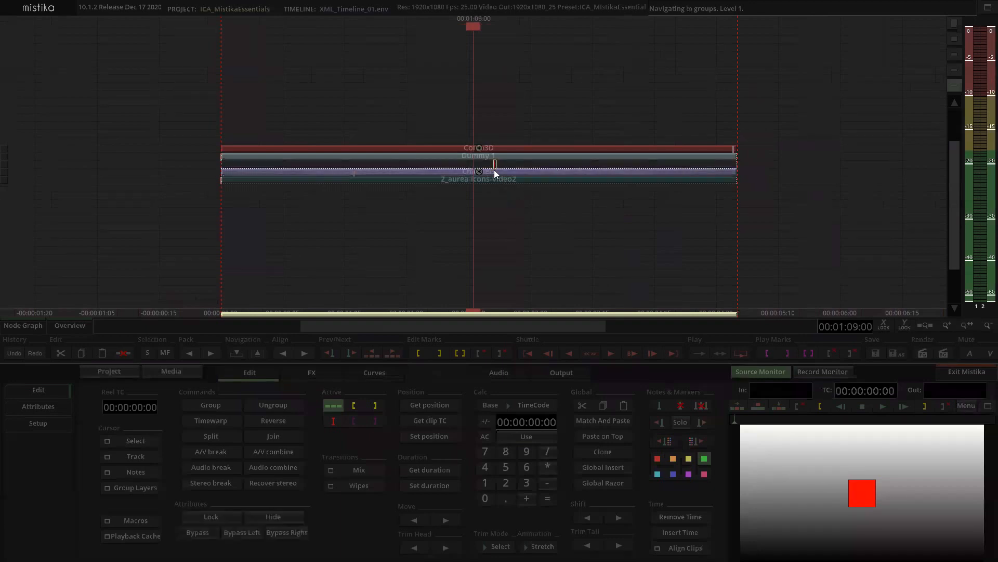
left_click_drag(481, 211, 486, 169)
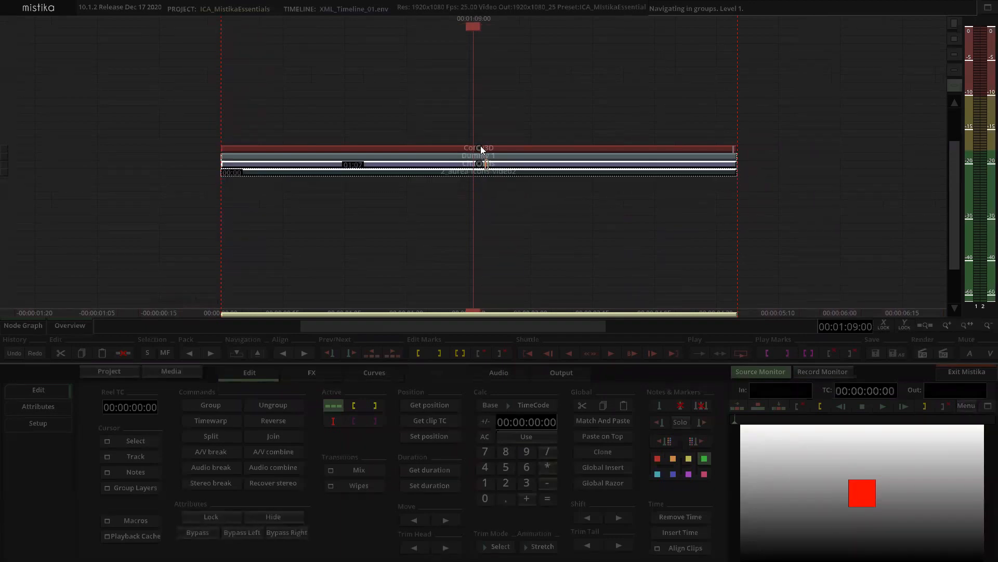
Open the group's Comp3D effect, examine the settings of its Channels layer, and return to the edit timeline.
double_click(482, 149)
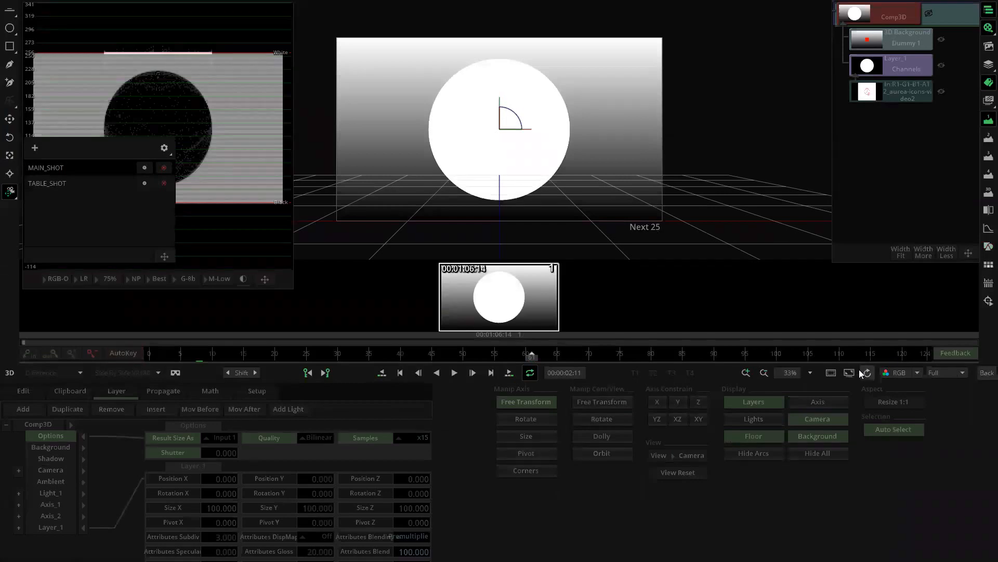
left_click(894, 79)
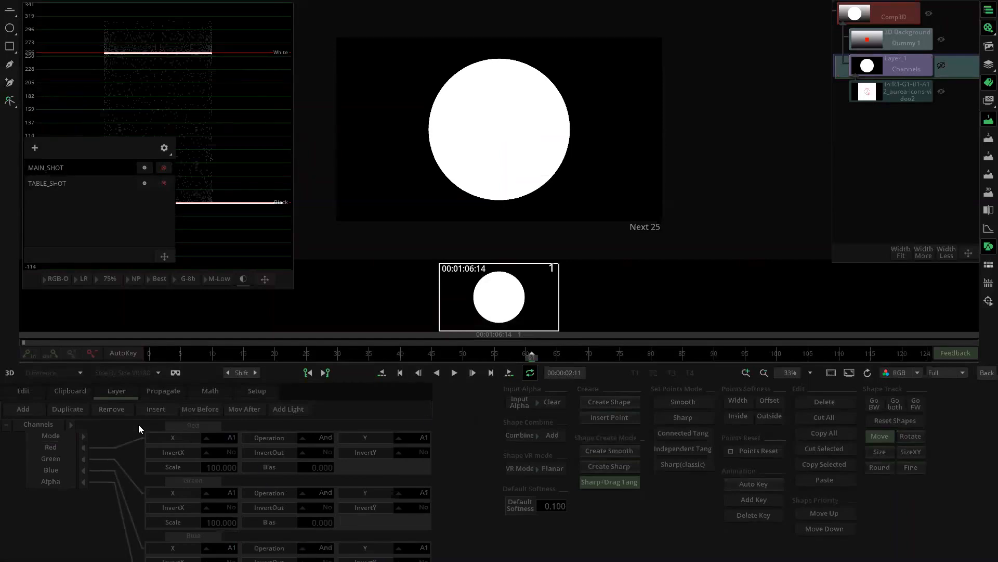
left_click(985, 372)
Delete the Channels effect inside the icon group and move the 2_aurea-icons-video2 clip up directly beneath the Dummy.
left_click(517, 203)
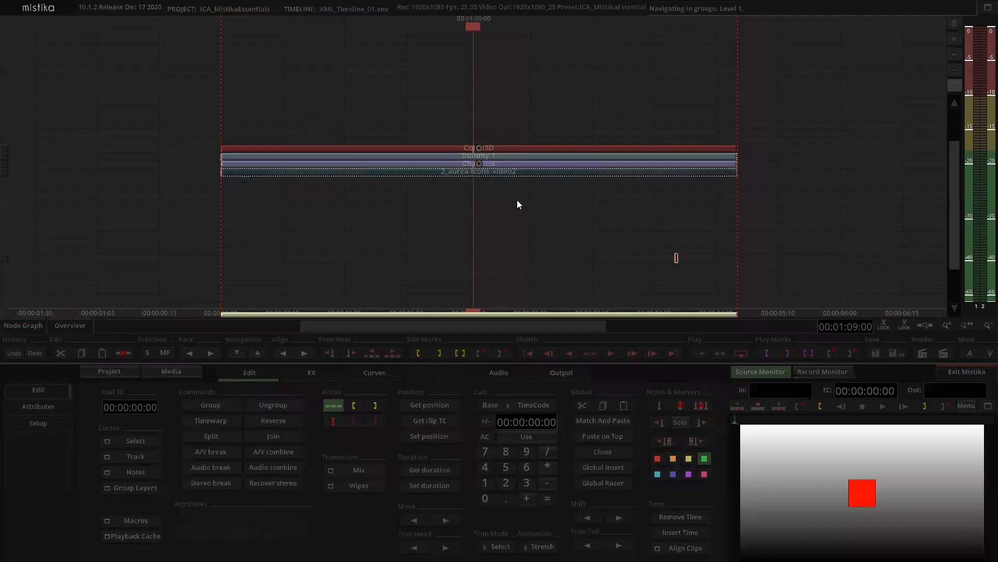
left_click(502, 166)
key("Delete")
left_click(509, 161)
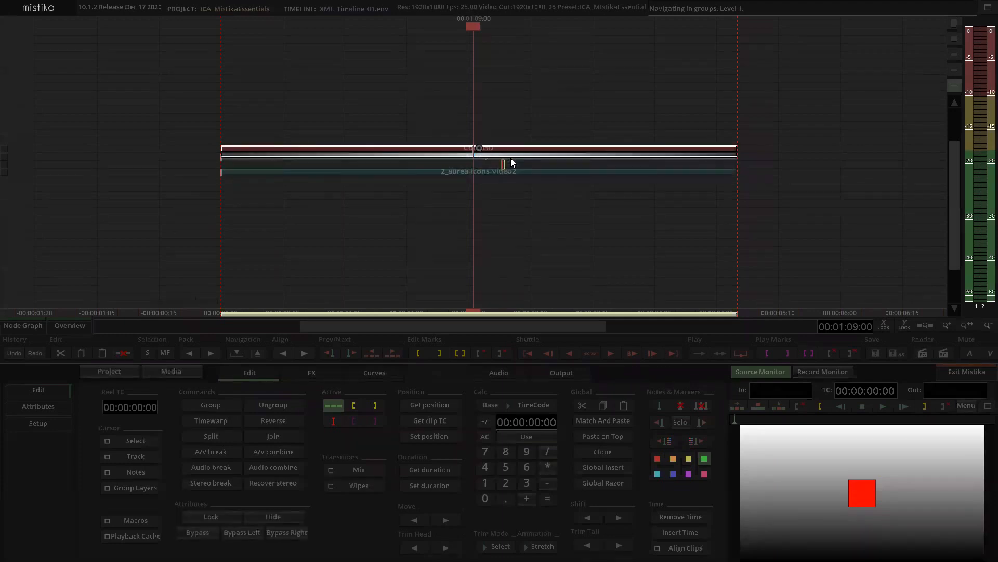
left_click_drag(514, 160, 518, 172)
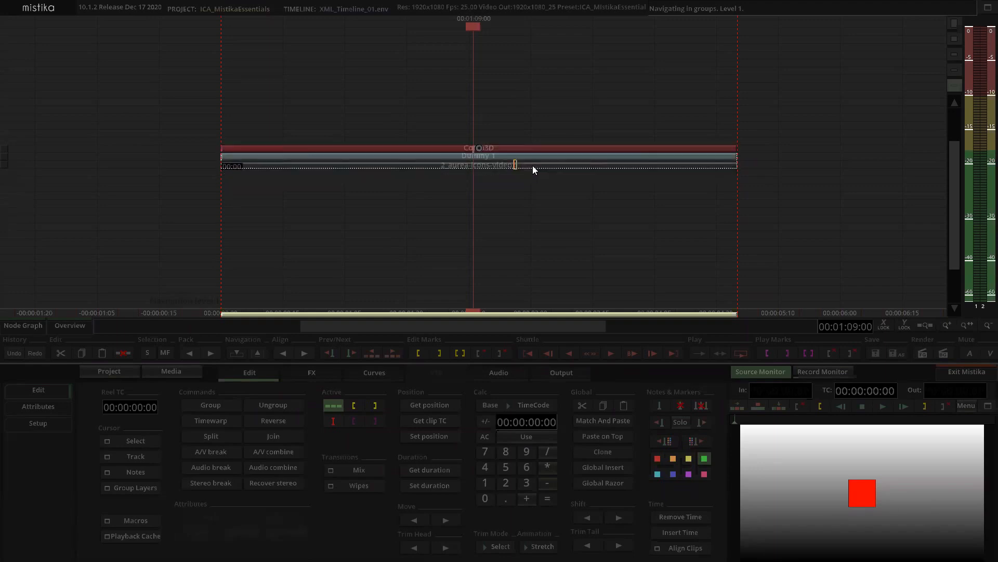
Check the Comp3D result, leave the group, and review the icon over its shot in the record monitor and effects view.
double_click(480, 147)
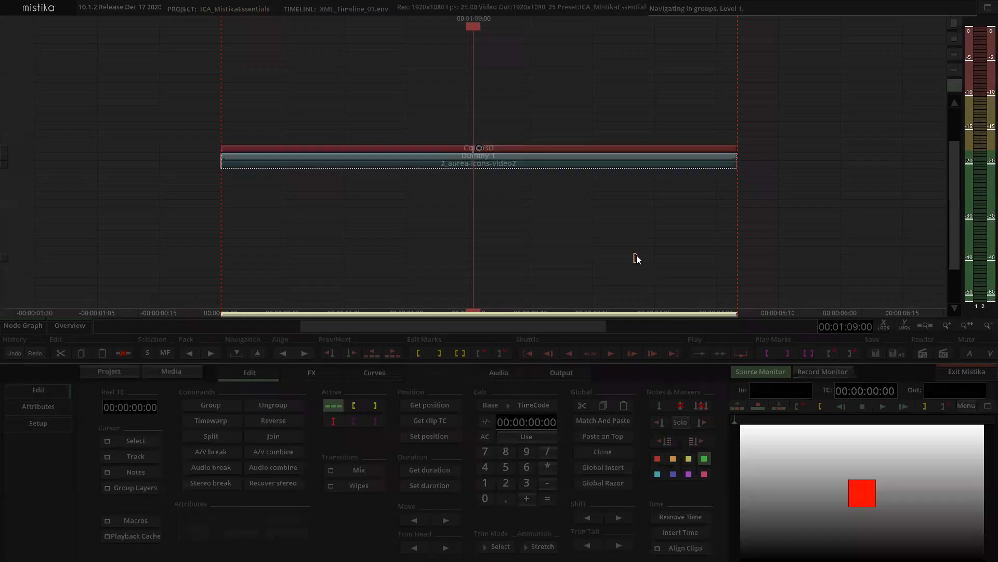
double_click(637, 255)
left_click(539, 118)
scroll(539, 118, "down", 1)
scroll(520, 119, "down", 1)
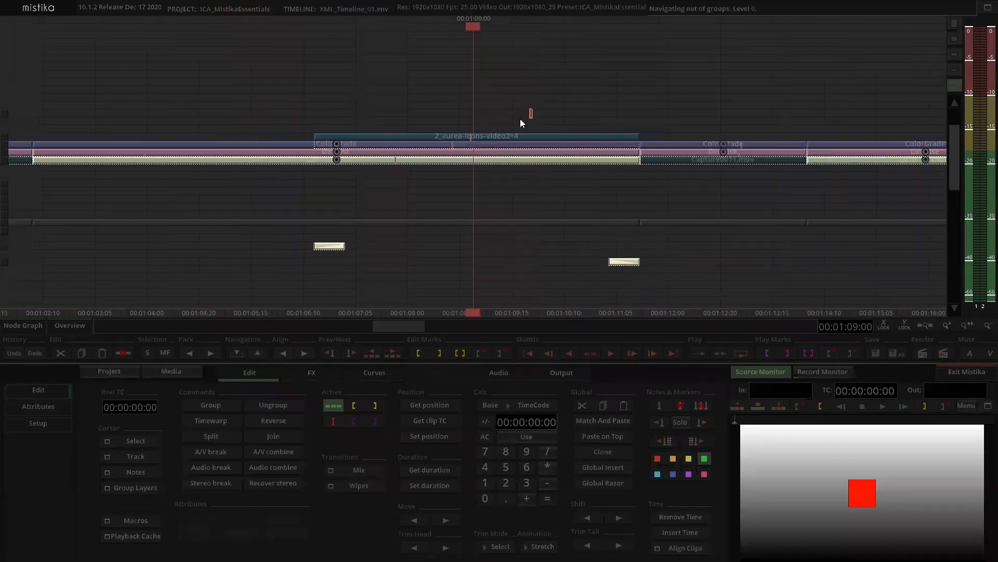
left_click(822, 372)
scroll(507, 104, "down", 2)
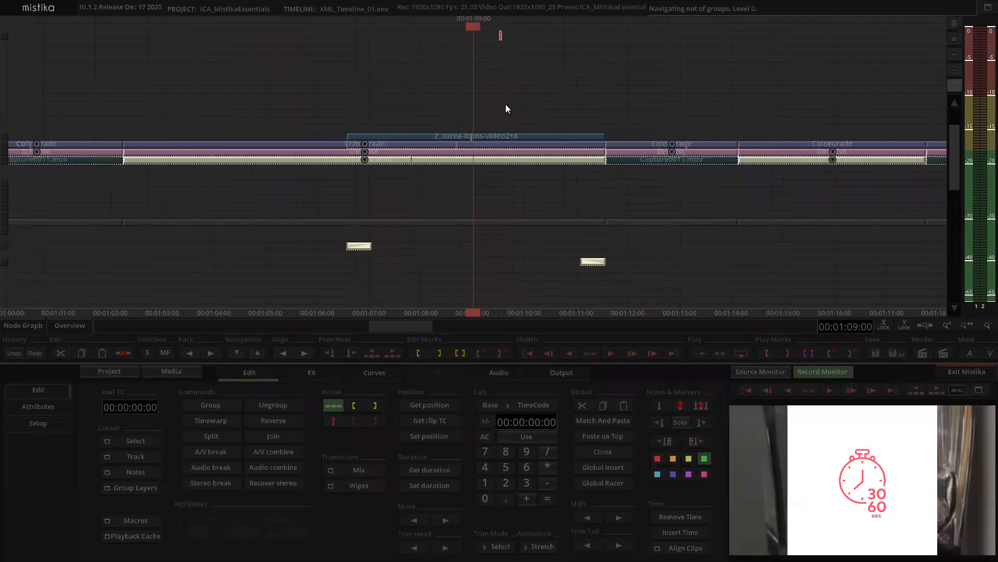
double_click(484, 137)
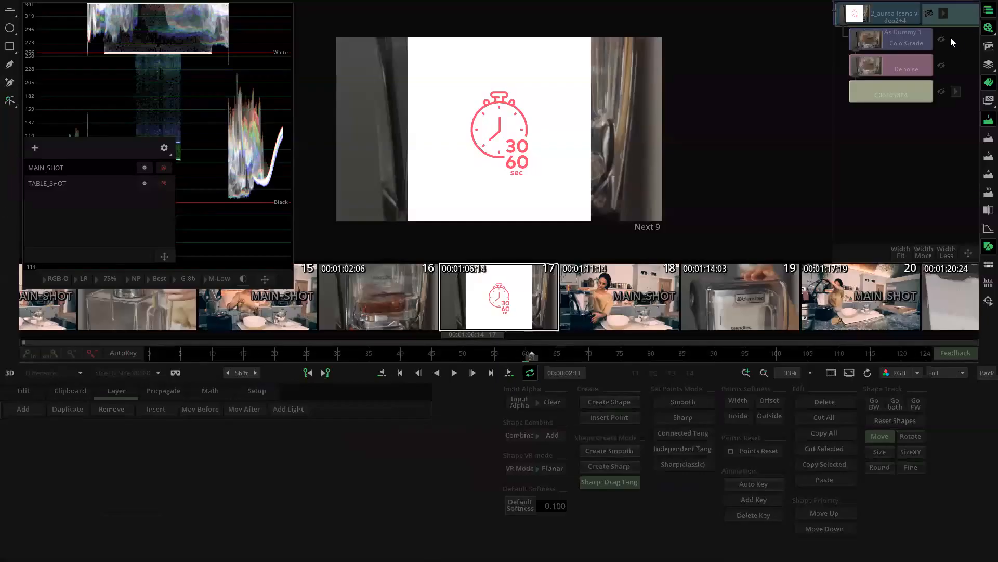
left_click(987, 373)
Move the icon group off the shot to the empty tracks beneath the two short clips and ungroup it.
left_click(475, 79)
left_click_drag(501, 134, 514, 275)
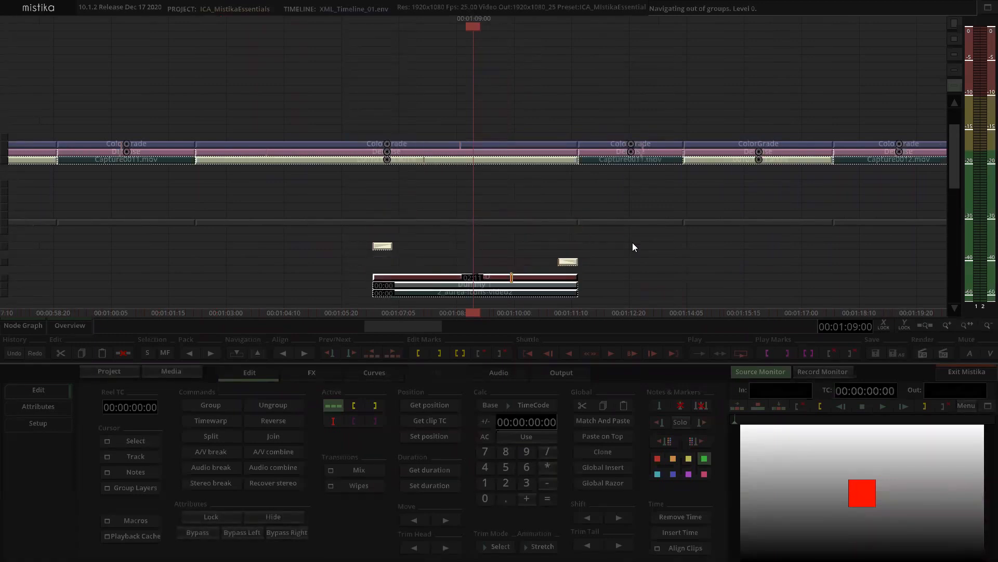
left_click(628, 262)
left_click_drag(635, 291, 650, 160)
scroll(648, 162, "up", 5)
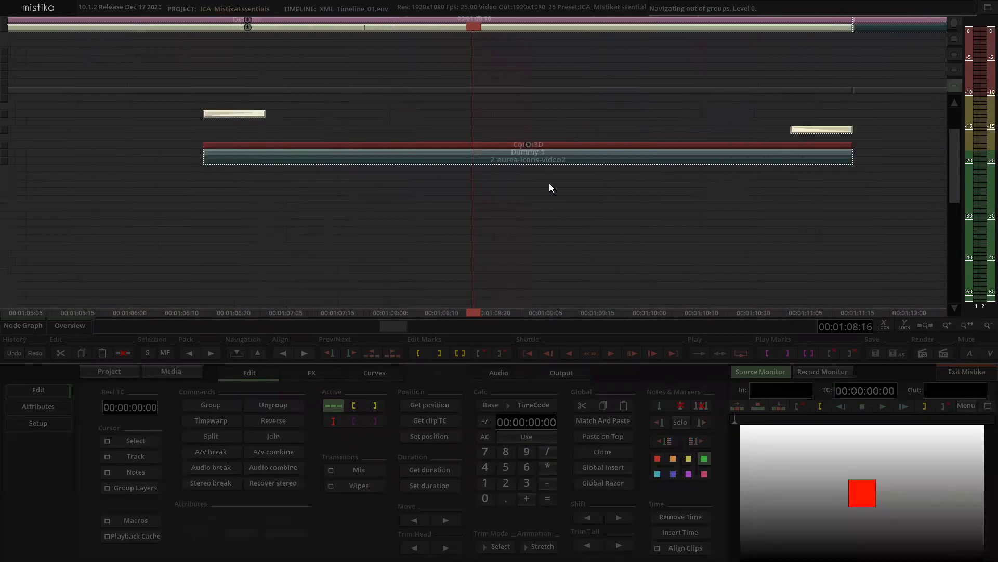
Open the 2_aurea-icons-video2 clip in the effects view, display its alpha channel, and return to the edit timeline.
double_click(526, 160)
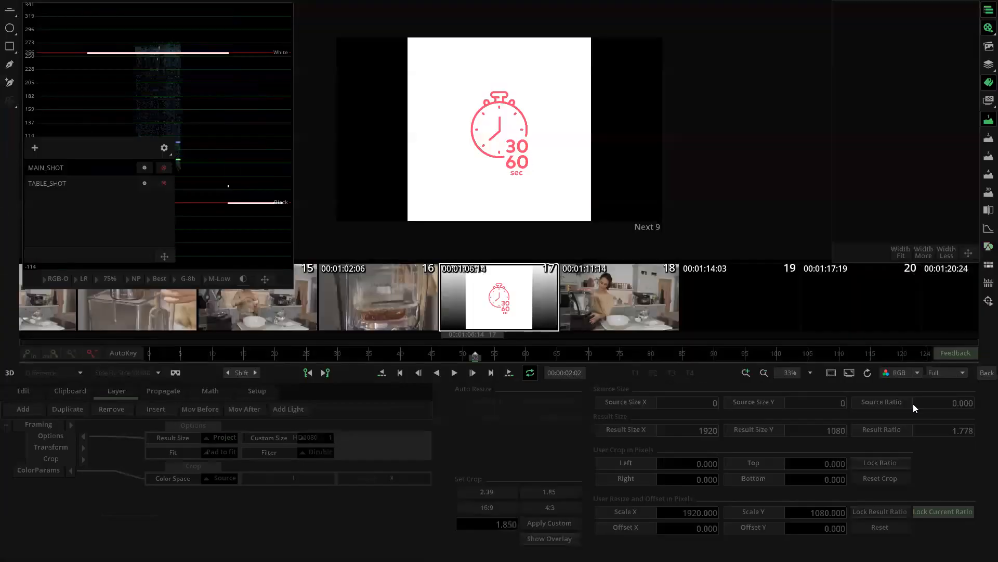
left_click(903, 379)
left_click(899, 420)
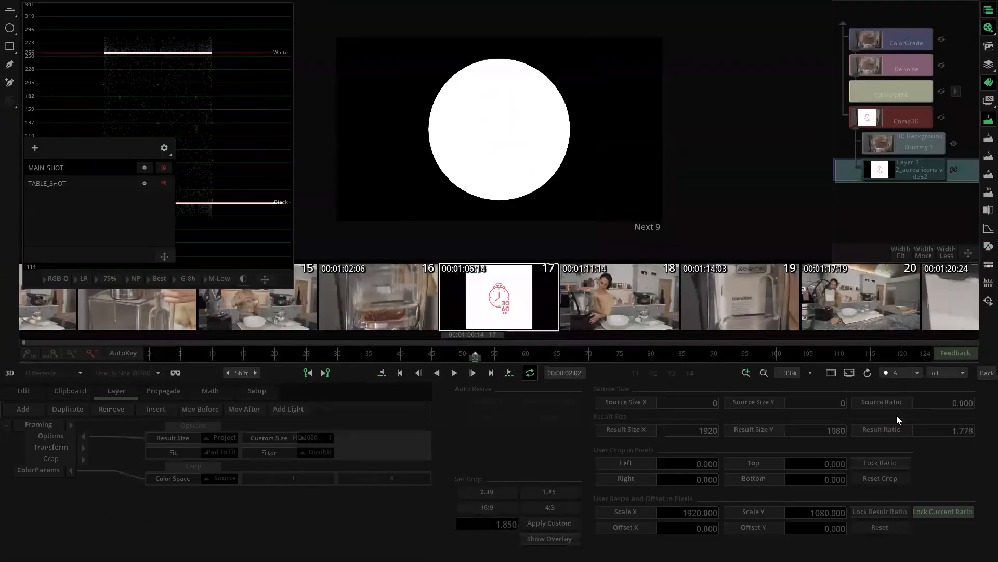
left_click(987, 372)
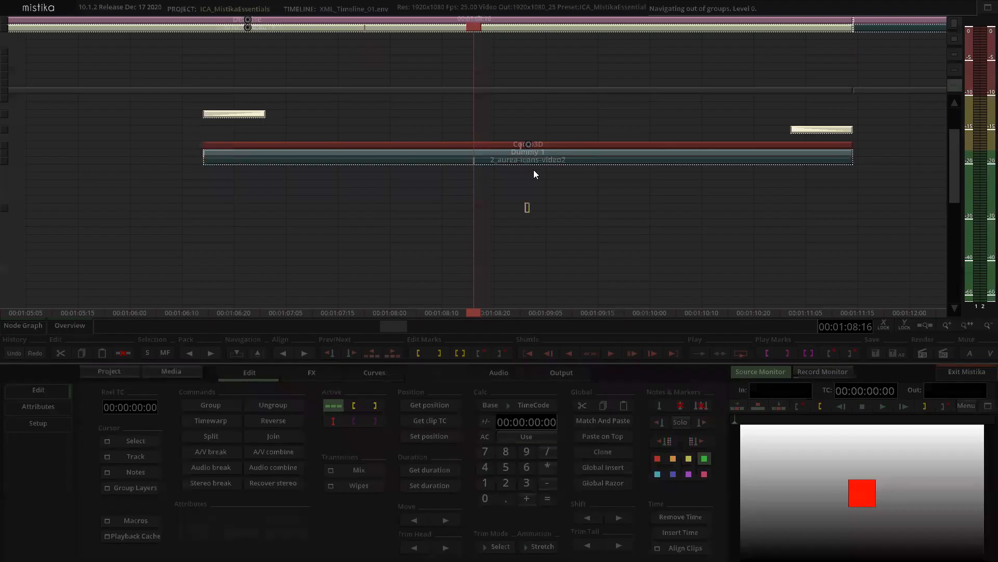
Separate the 2_aurea-icons-video2 clip from the Comp3D stack, apply a Channels effect to it, and open the effect.
left_click_drag(528, 160, 526, 179)
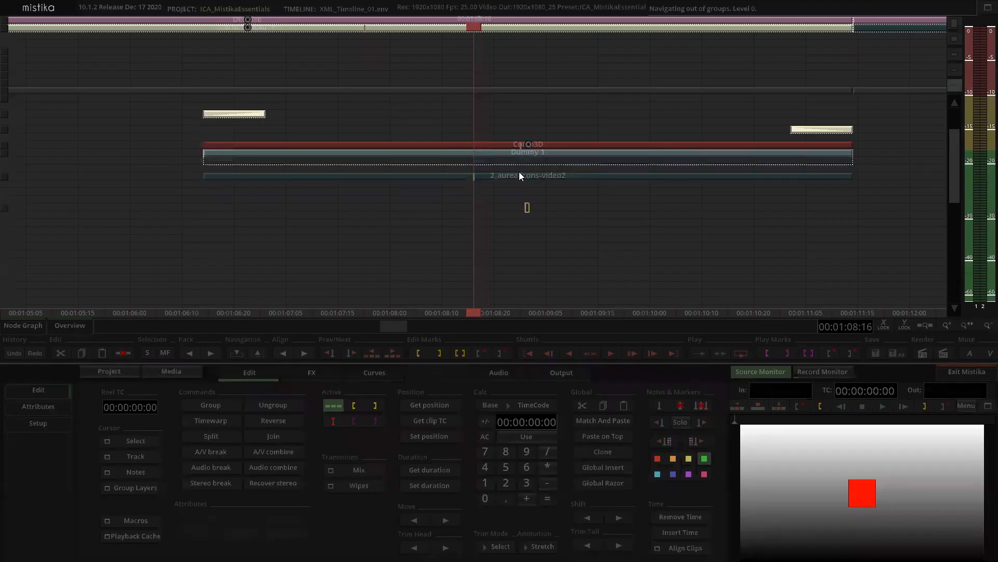
left_click(520, 177)
left_click(319, 372)
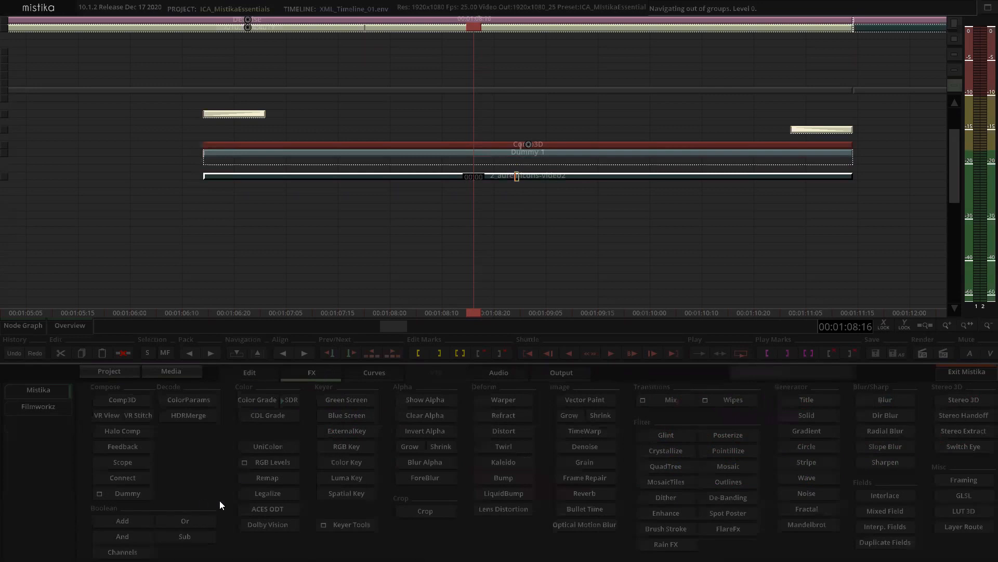
left_click(123, 551)
left_click(601, 181)
left_click(535, 201)
double_click(536, 170)
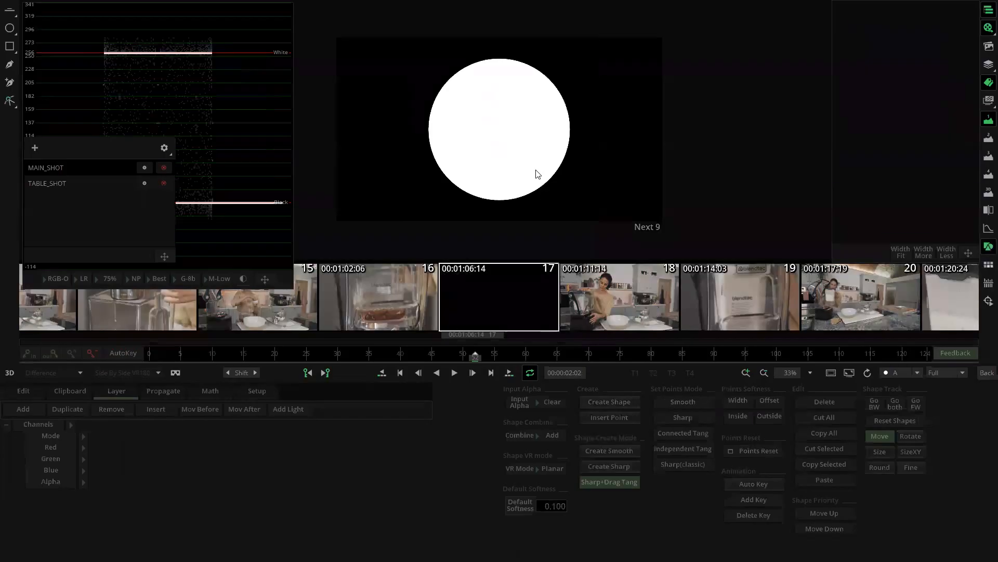
Expand the Alpha and Red channel settings and set Red to the And operation with A1 as its Y input.
left_click(83, 481)
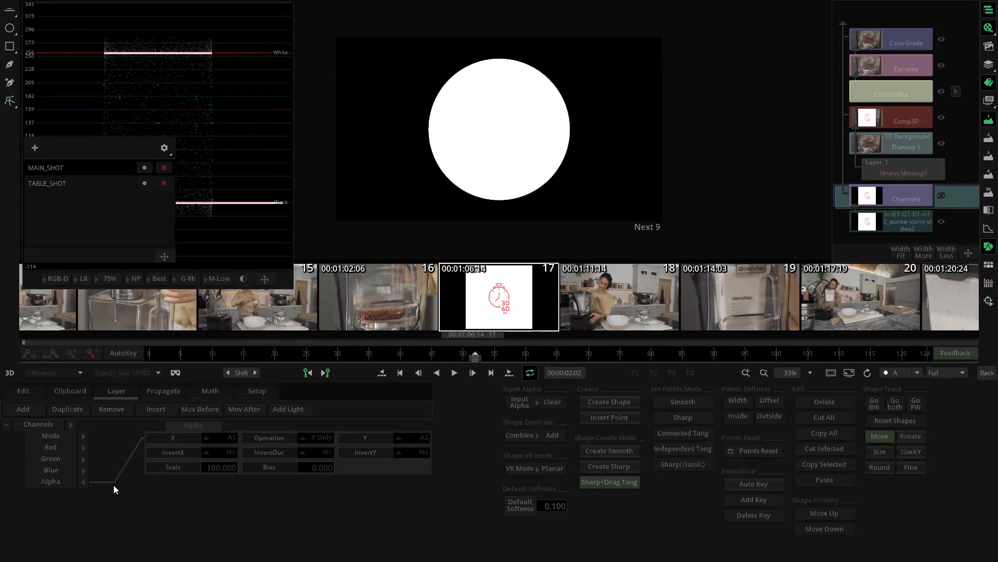
left_click(84, 449)
left_click(233, 437)
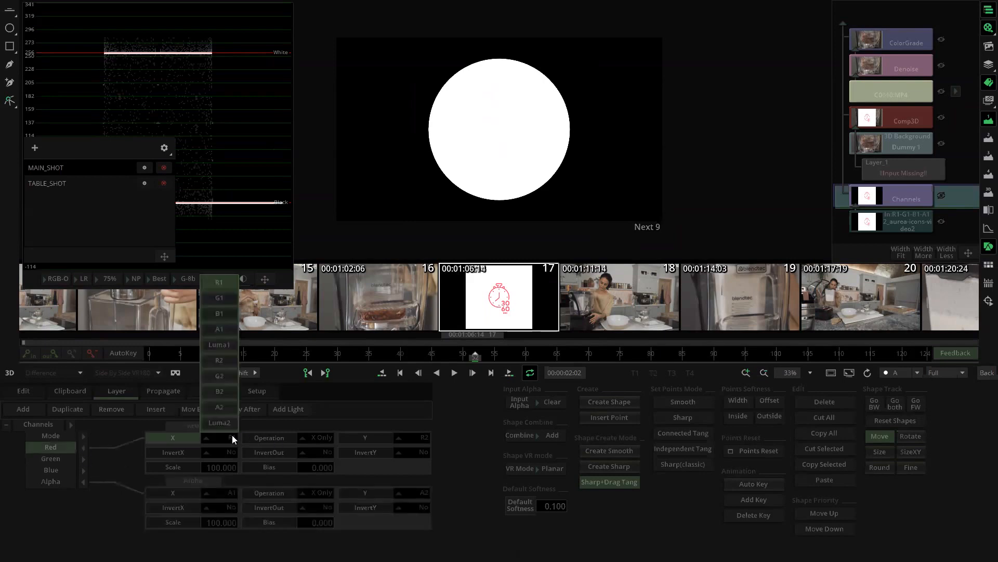
left_click(325, 439)
left_click(317, 298)
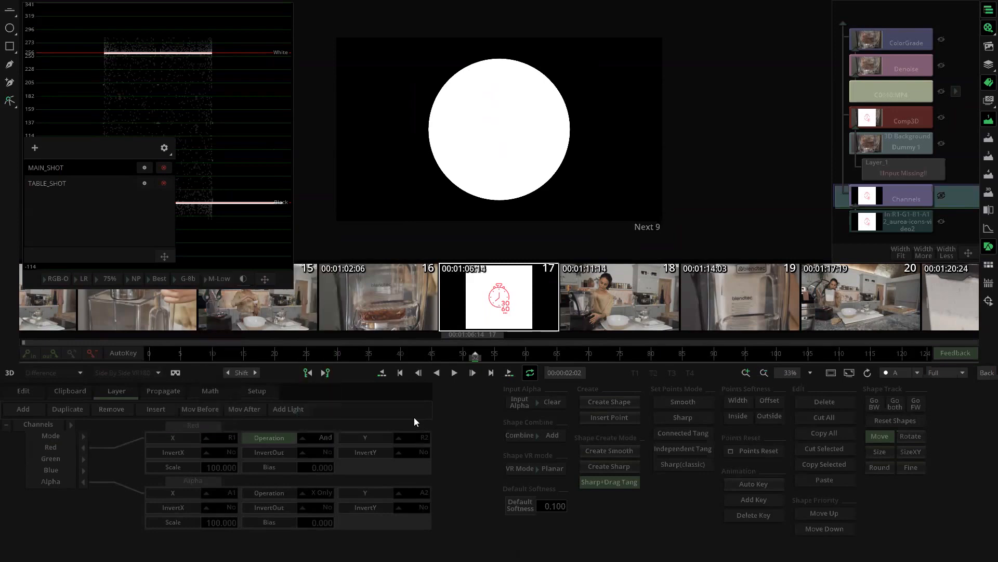
left_click(412, 437)
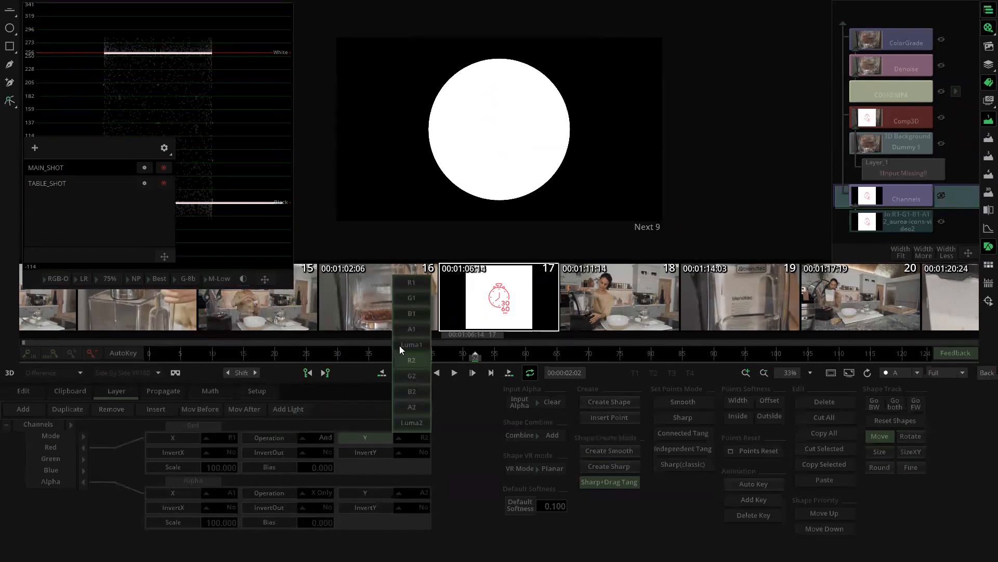
left_click(412, 329)
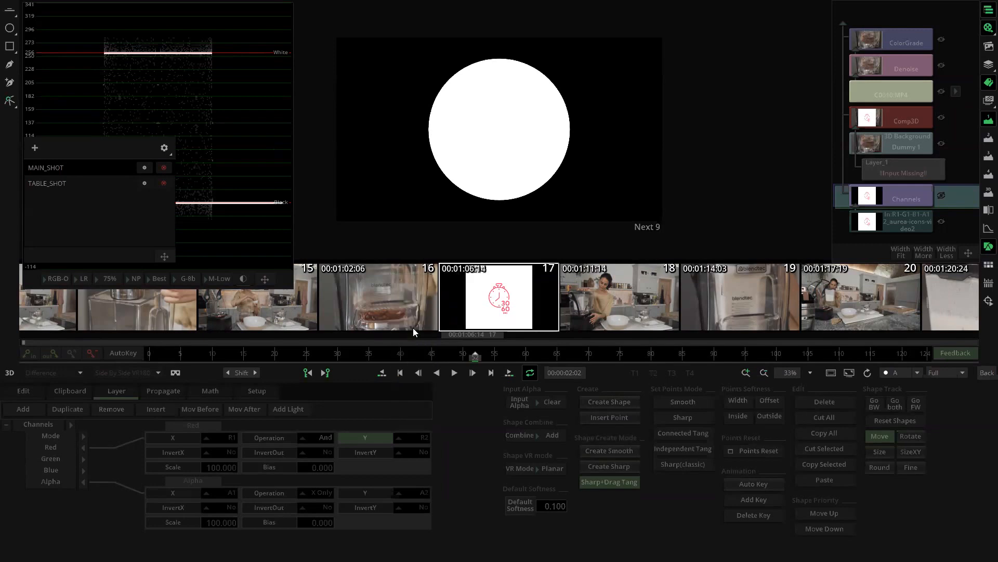
Try Alpha with Y input A1 and the And operation, and reset the Alpha and Red operations to X Only.
left_click(414, 495)
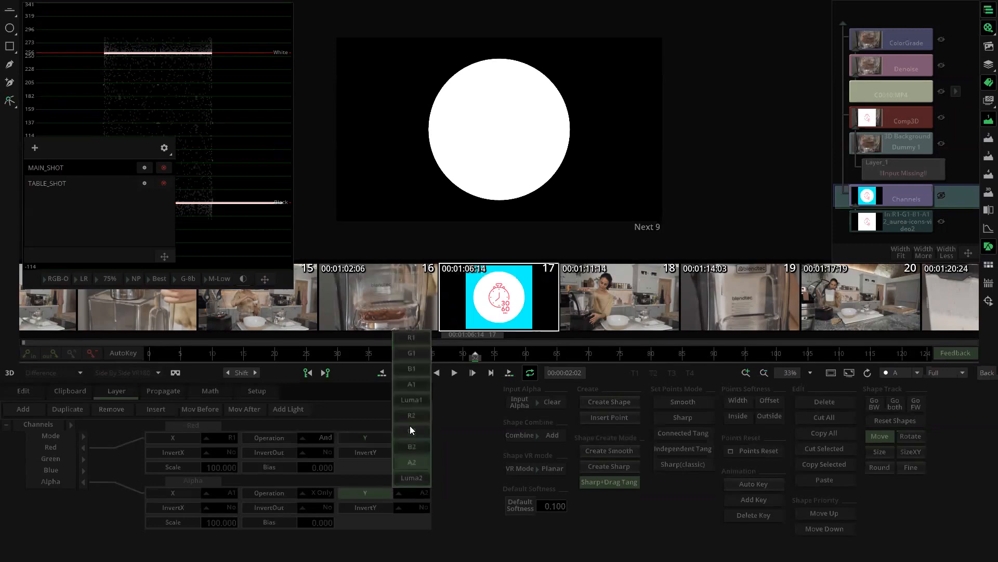
left_click(420, 390)
left_click(314, 495)
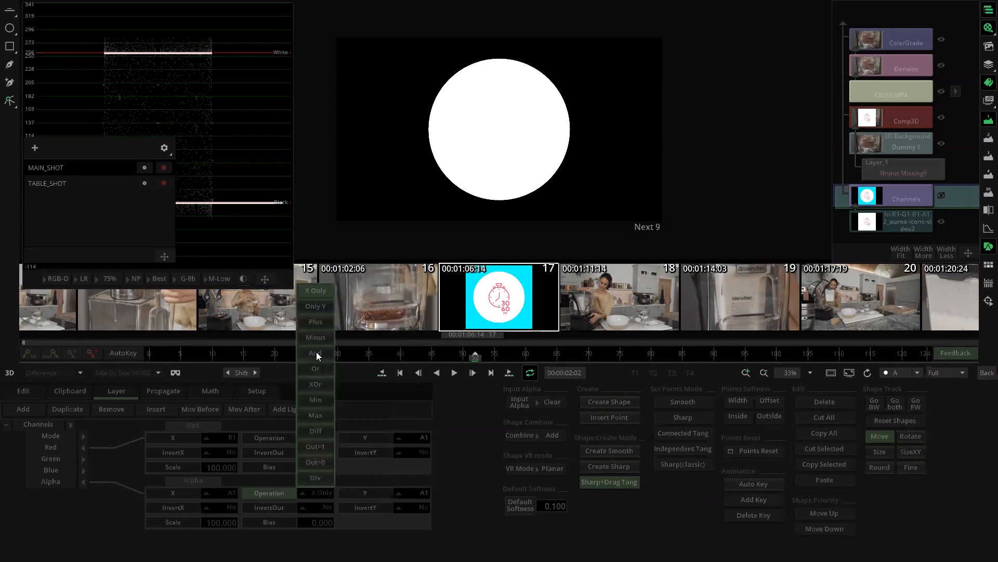
left_click(319, 358)
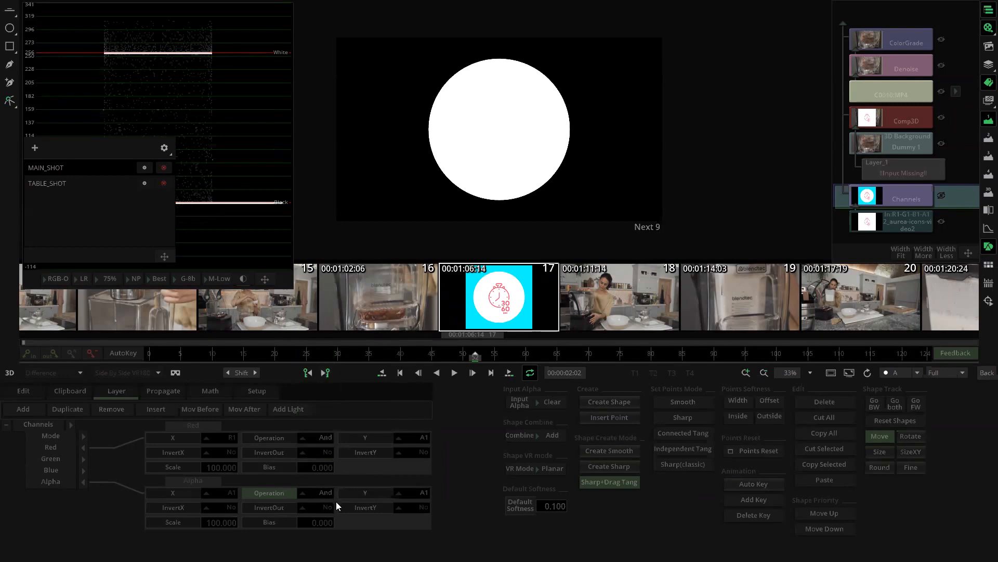
double_click(280, 492)
double_click(292, 437)
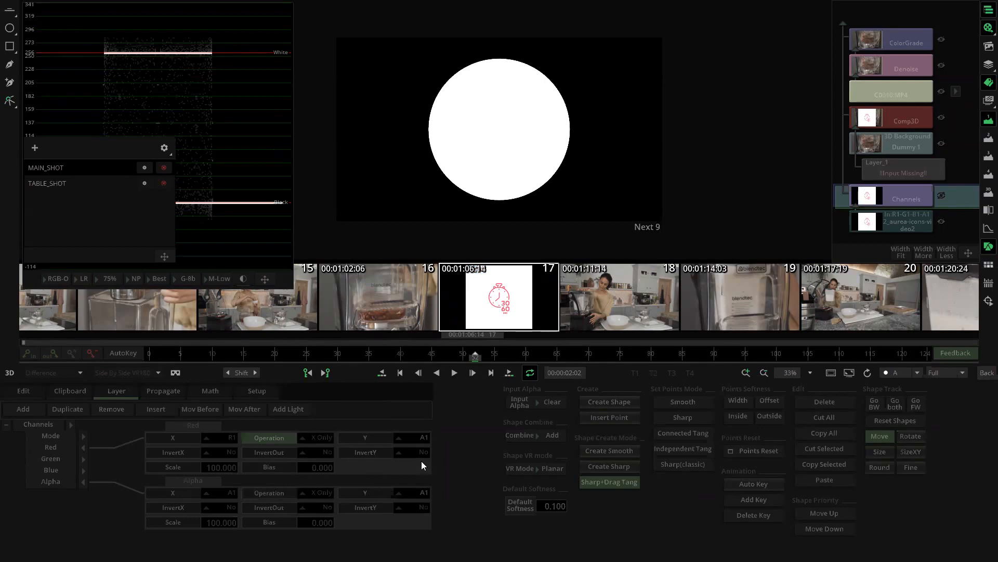
Return to the edit timeline, delete the Channels effect, and move the 2_aurea-icons-video2 clip back beneath the Dummy in the Comp3D stack.
left_click(987, 372)
left_click(486, 237)
left_click(517, 168)
key("Delete")
left_click_drag(533, 179, 535, 165)
left_click(532, 175)
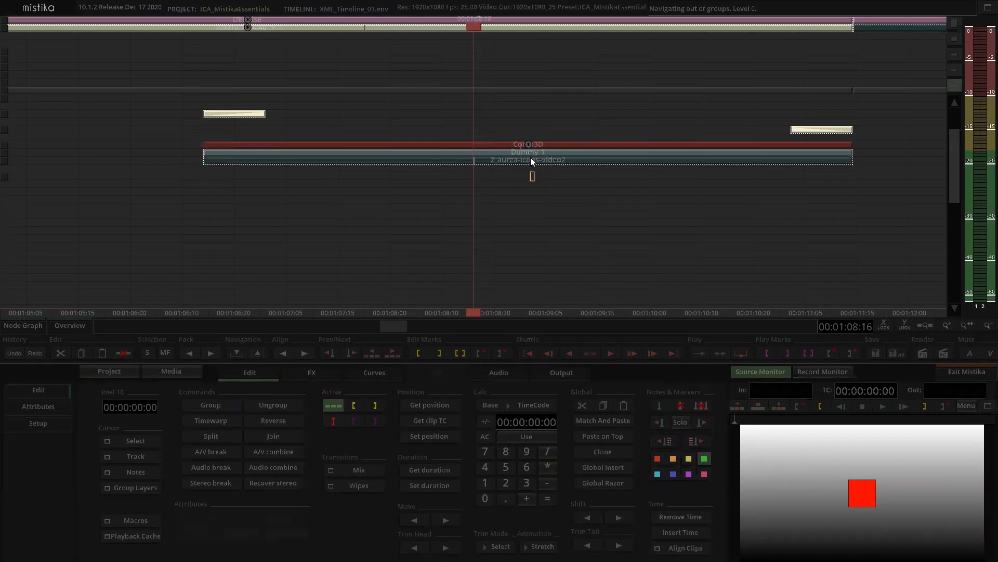
Group the Comp3D, Dummy 1 and 2_aurea-icons-video2 stack into a single clip.
left_click(527, 152)
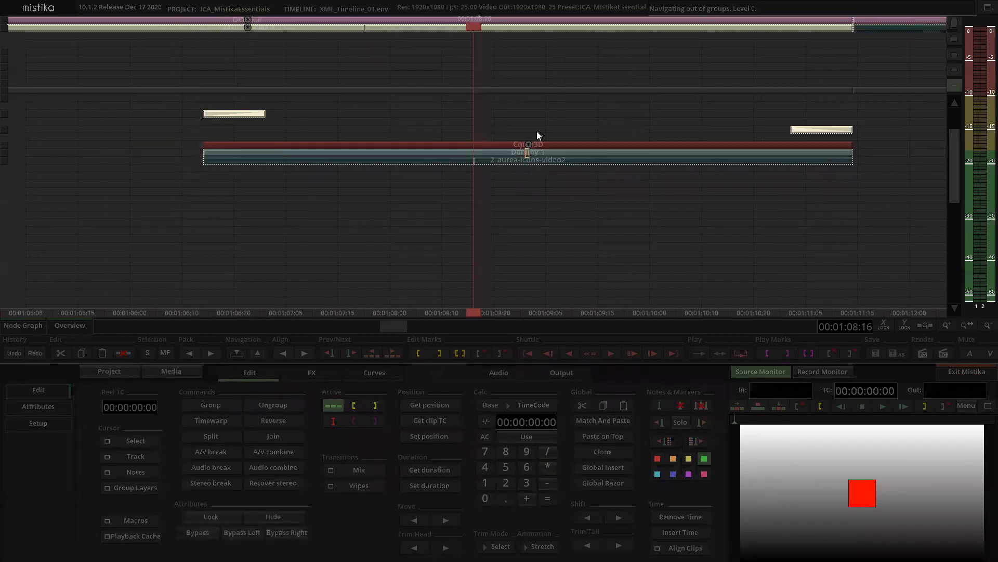
left_click(529, 176)
left_click(529, 189)
double_click(538, 167)
key("ctrl+g")
left_click(552, 181)
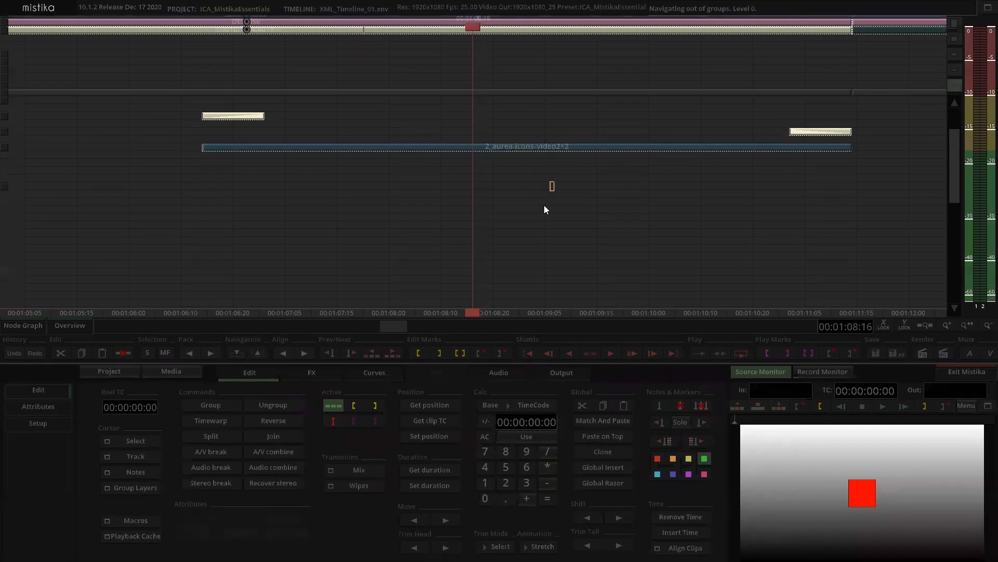
Move the grouped icon clip from below the shot to directly above its ColorGrade layer.
left_click(512, 238)
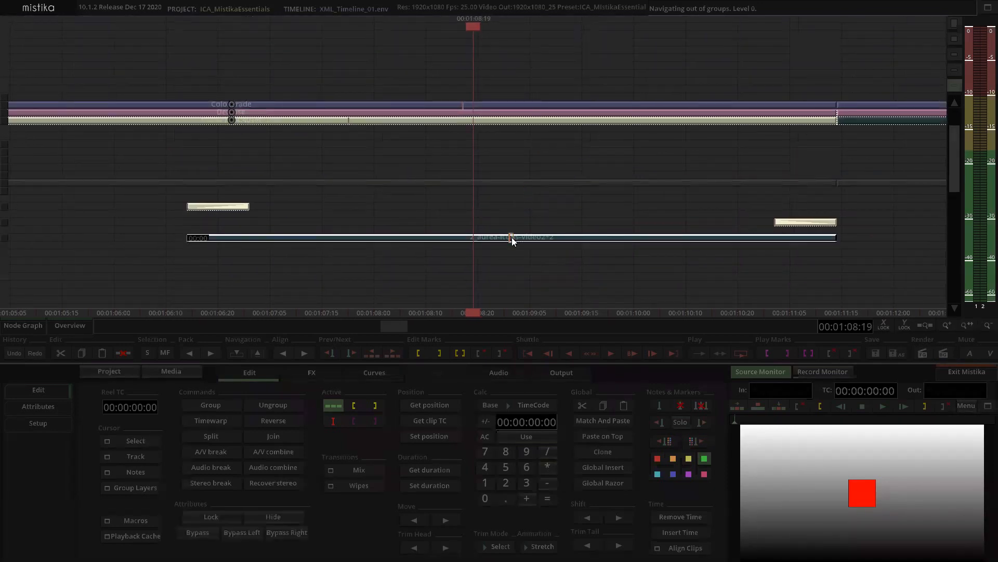
left_click_drag(513, 239, 514, 94)
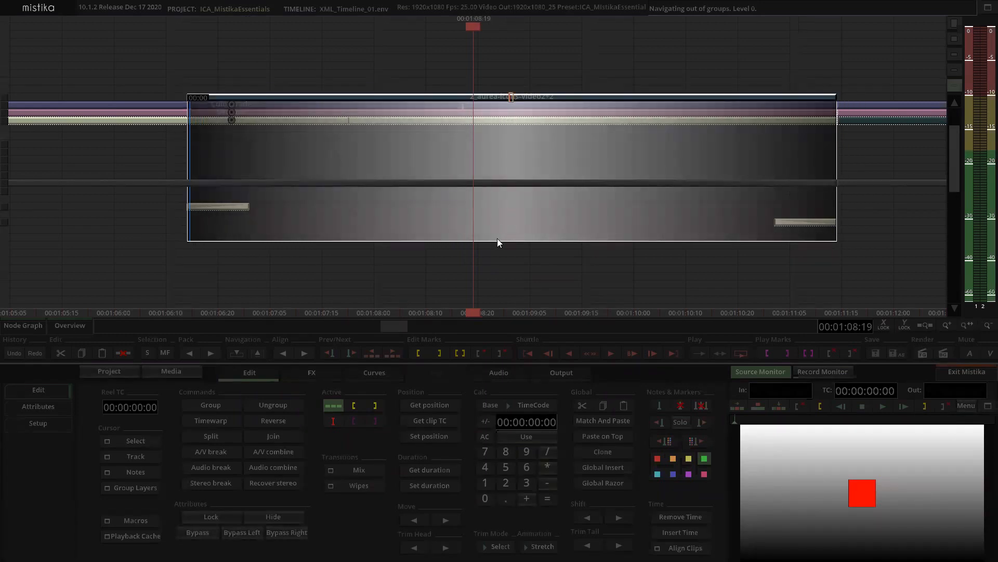
left_click(536, 74)
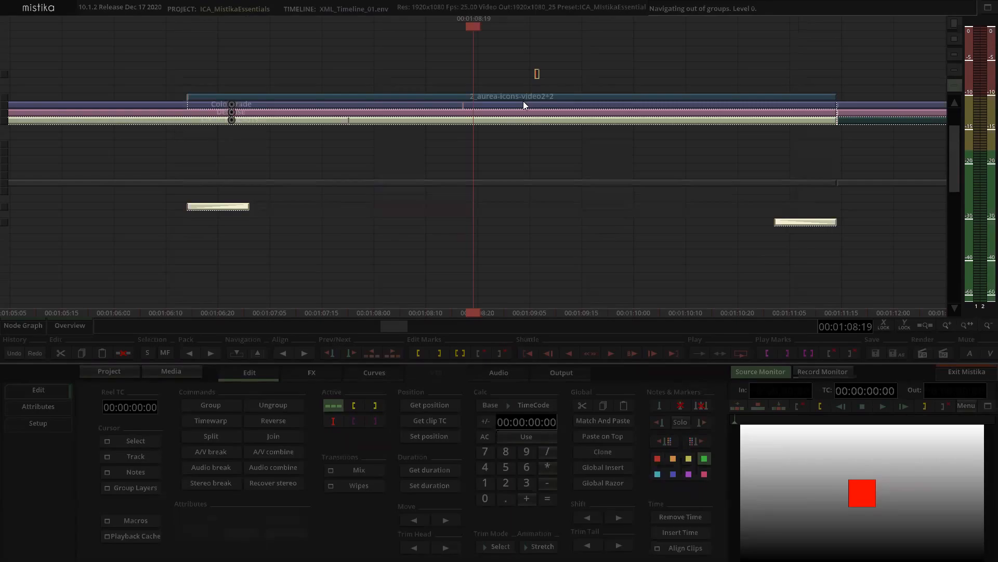
Open the grouped icon clip, inspect the ColorGrade layer's alpha and RGB output, and return to the edit timeline.
double_click(524, 100)
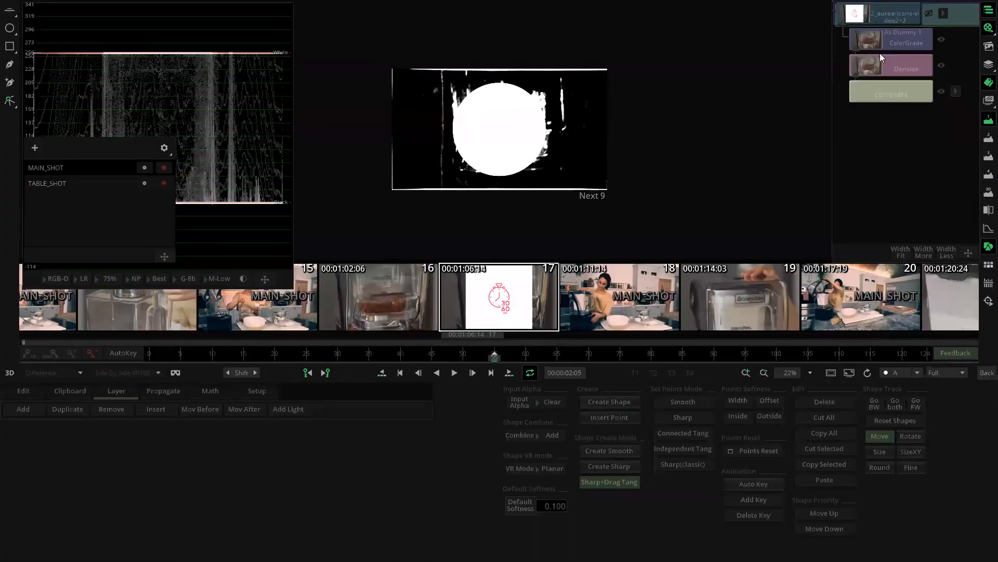
left_click(903, 36)
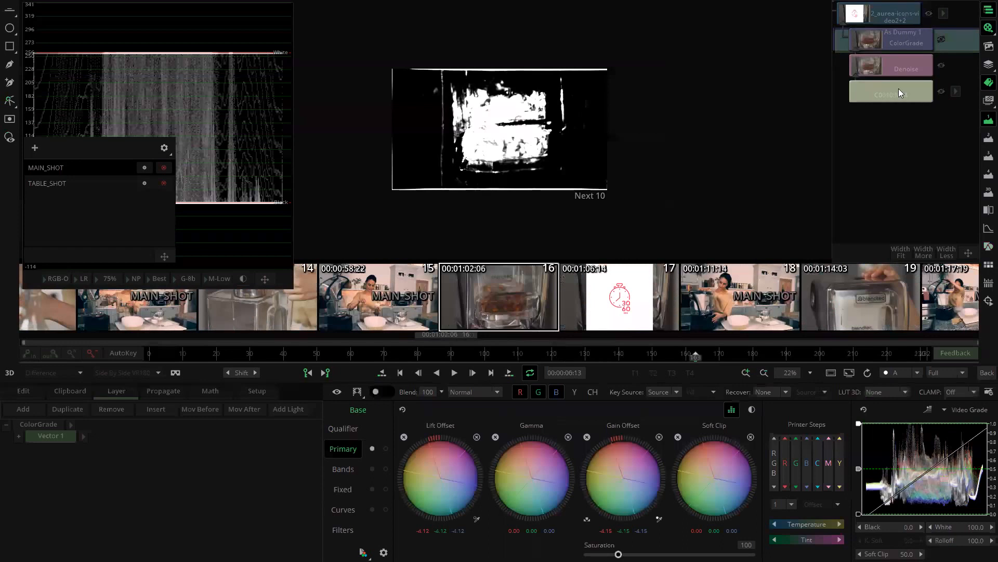
left_click(918, 373)
left_click(900, 418)
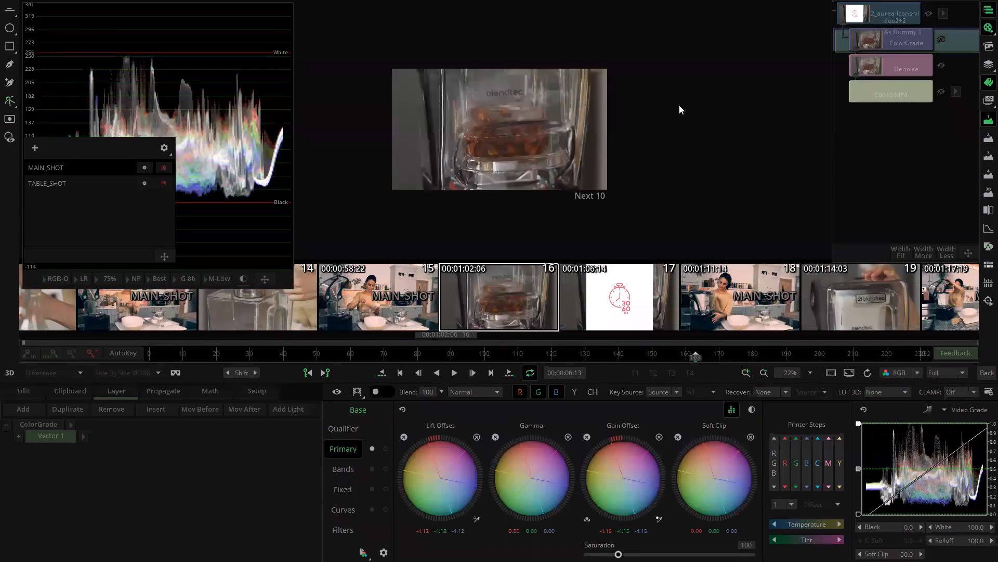
left_click(879, 14)
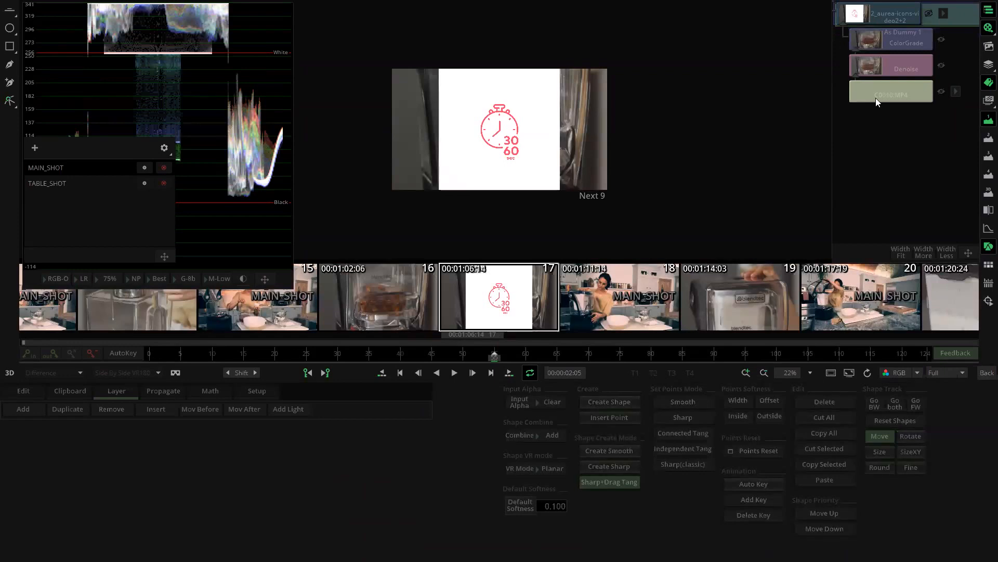
left_click(987, 372)
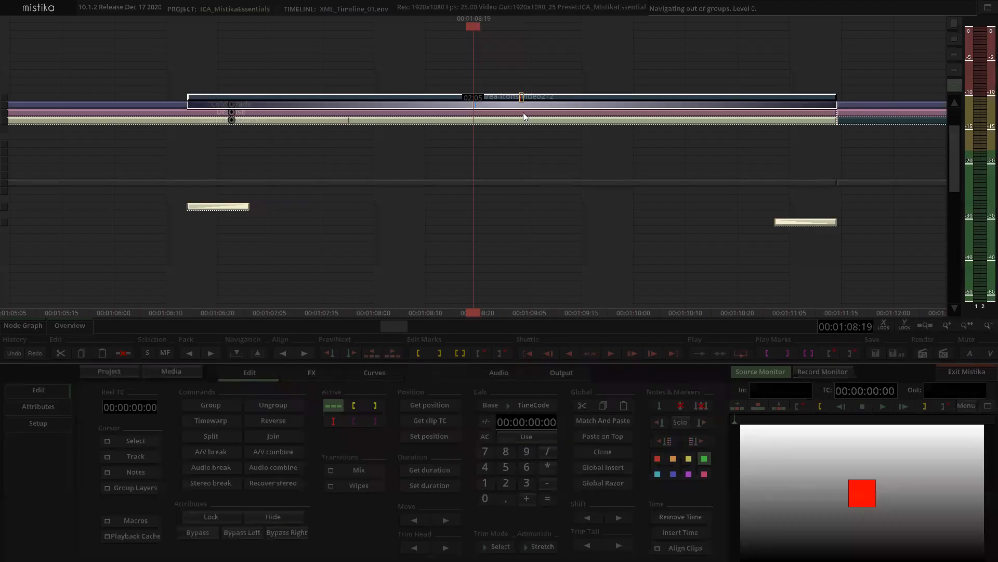
Make room beneath the icon group and add a Clear Alpha effect on top of the shot's ColorGrade.
scroll(498, 121, "down", 2)
double_click(488, 117)
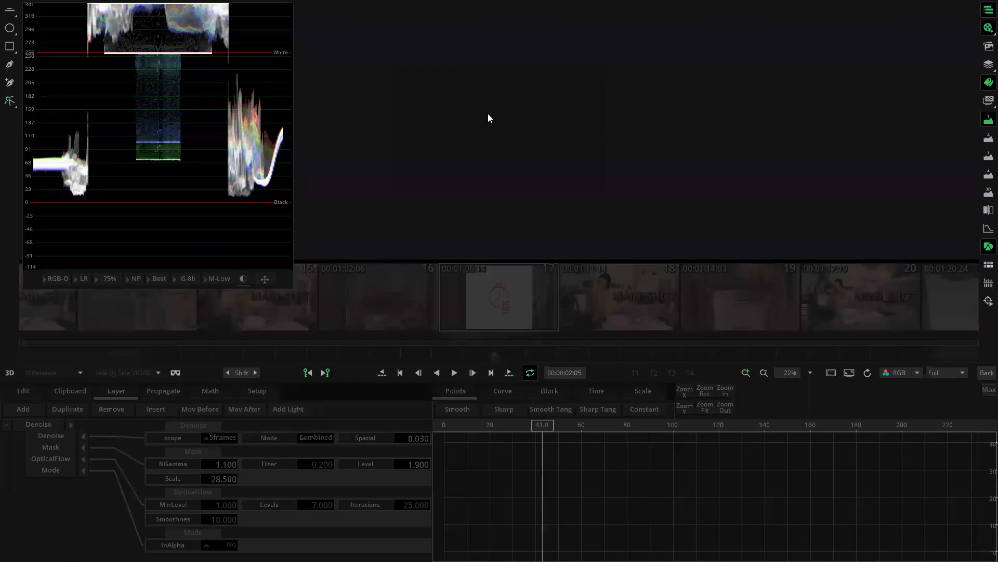
left_click(986, 373)
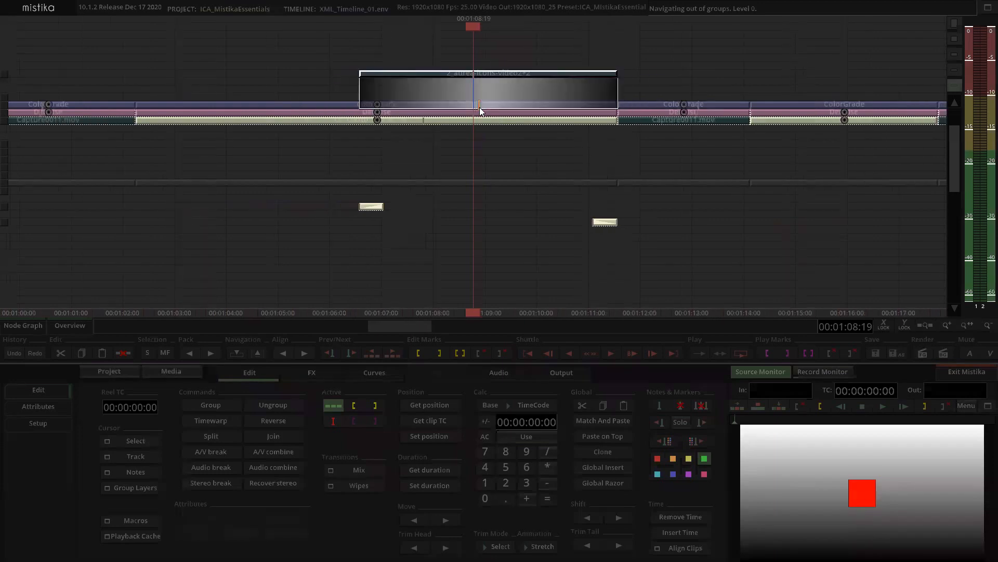
left_click(479, 106)
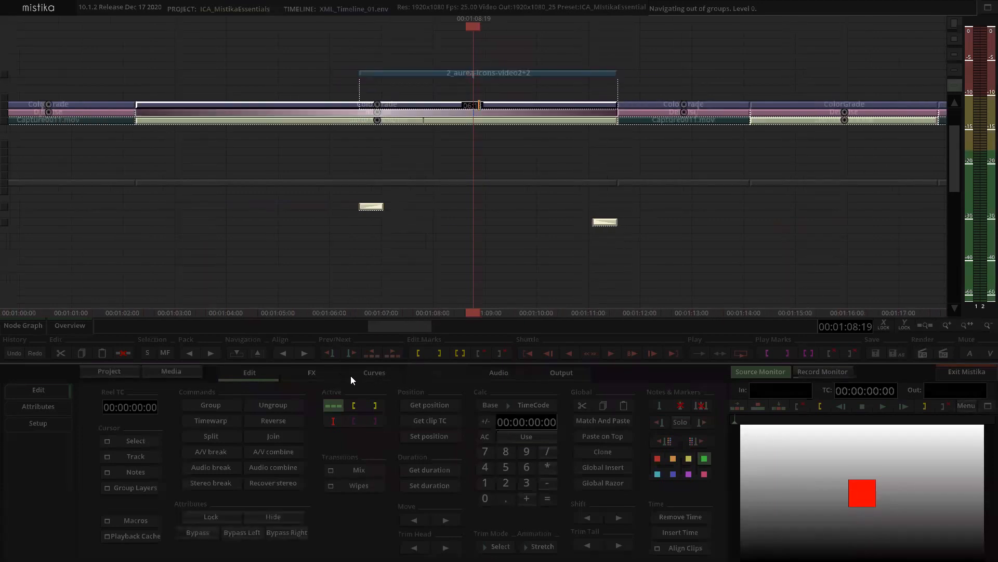
left_click(312, 372)
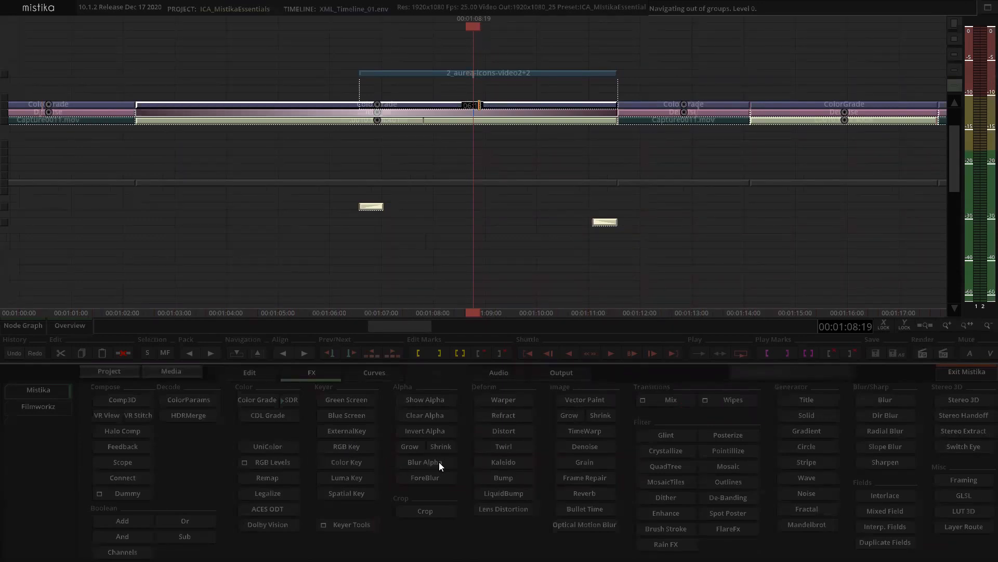
left_click(426, 415)
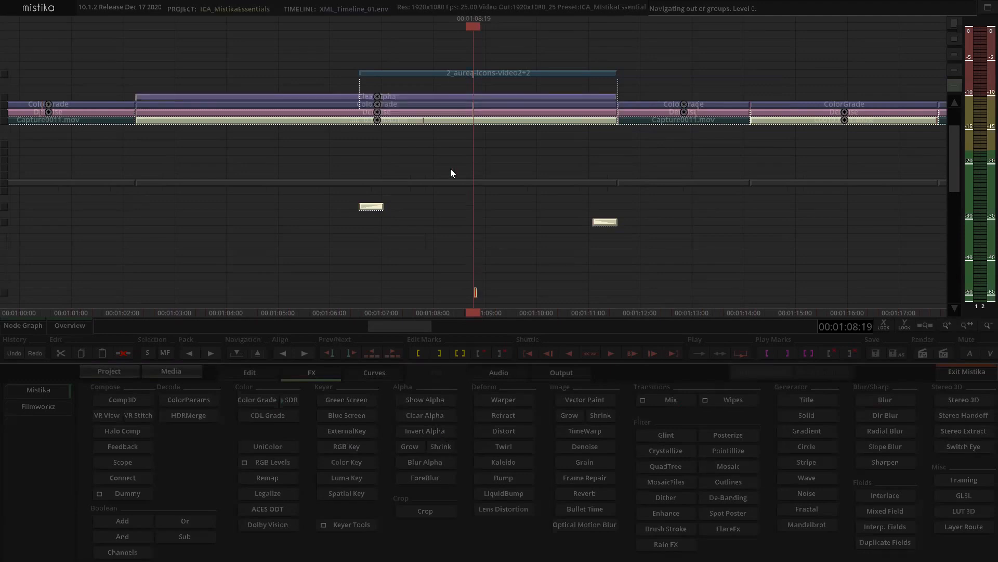
Compare the alpha channel of the ClearAlpha and ColorGrade layers, and set the viewer back to RGB.
double_click(478, 95)
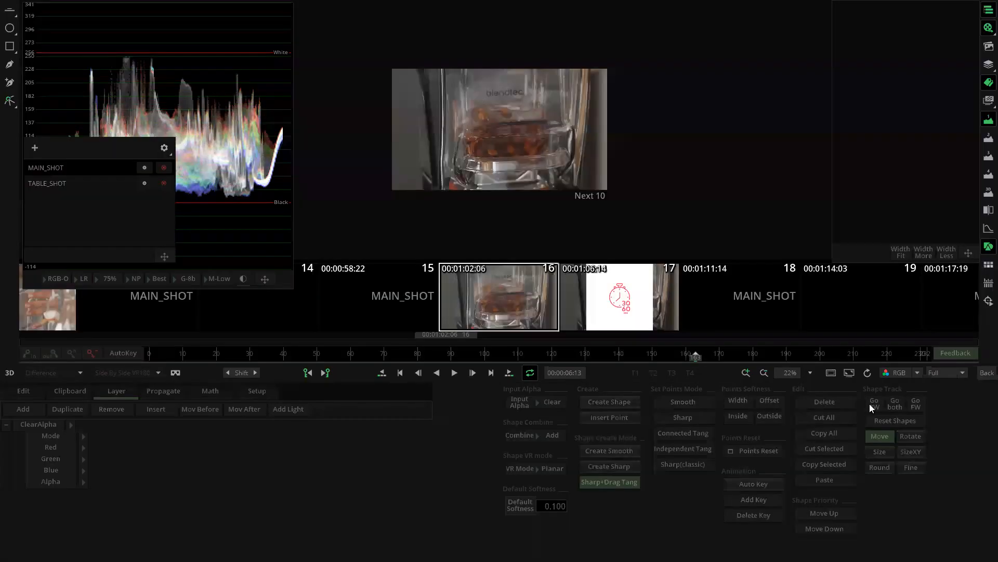
left_click(905, 373)
left_click(899, 398)
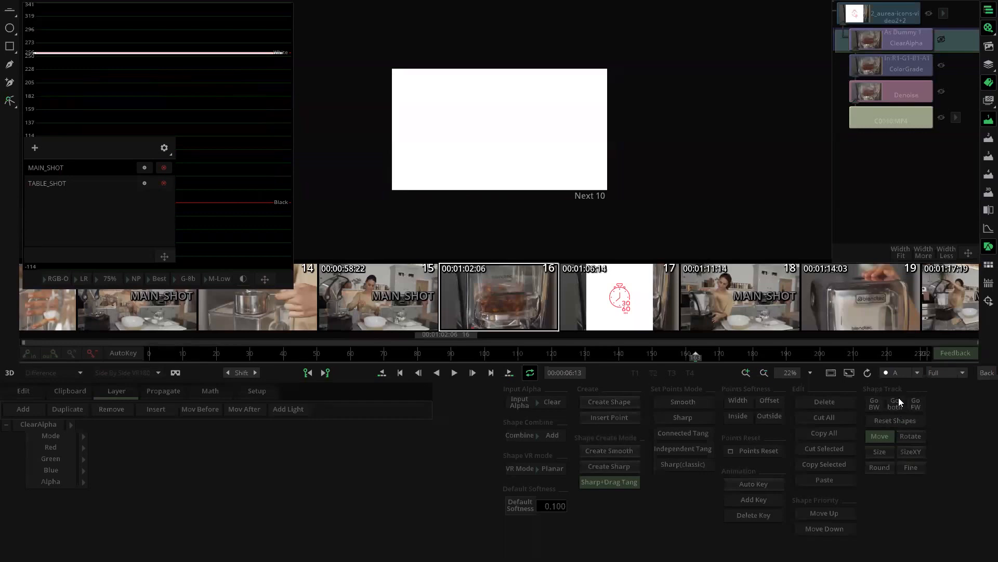
left_click(900, 70)
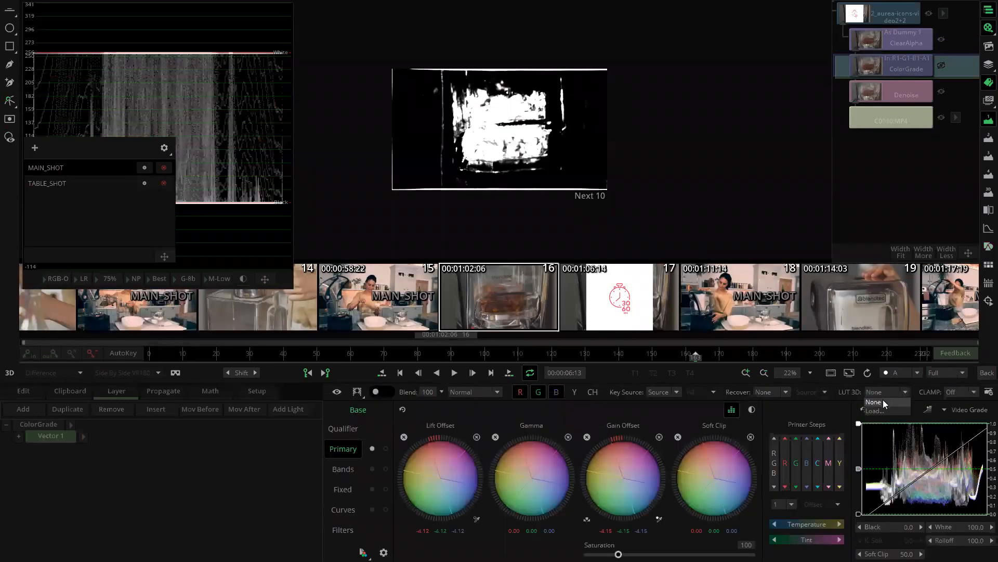
left_click(889, 373)
left_click(889, 373)
left_click(896, 385)
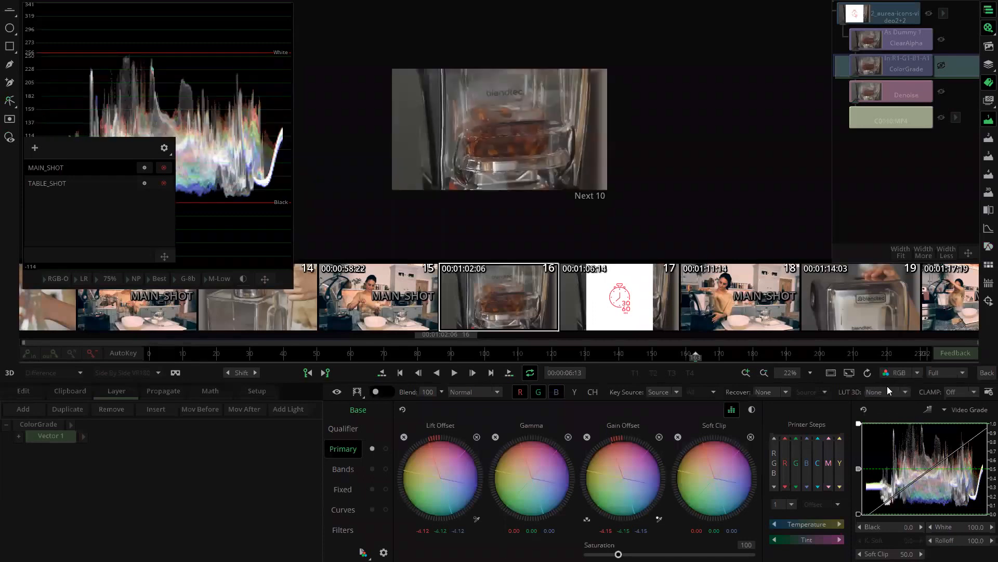
Return to the edit timeline, lower the icon group directly onto the ClearAlpha effect, and open the group.
left_click(985, 373)
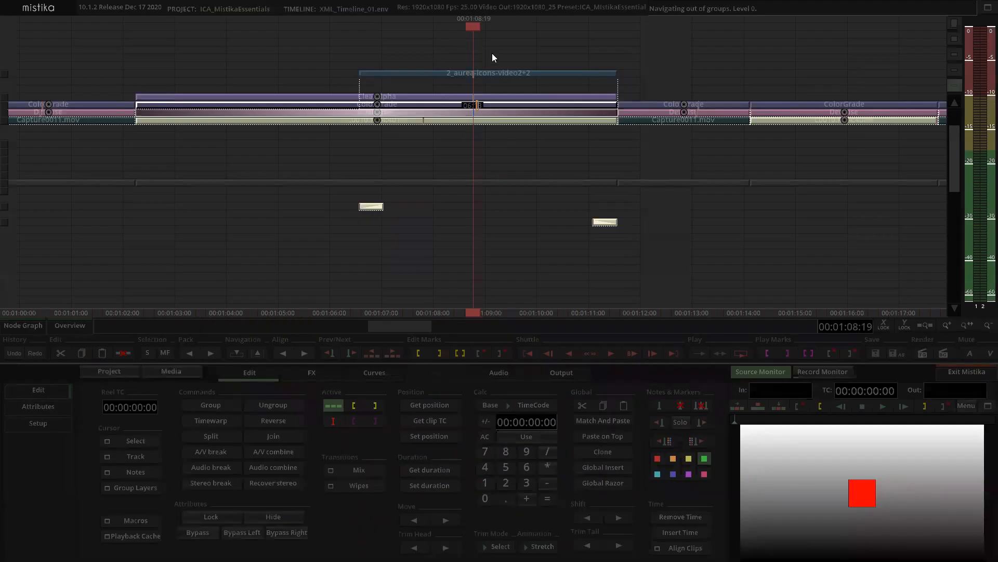
left_click_drag(489, 72, 490, 87)
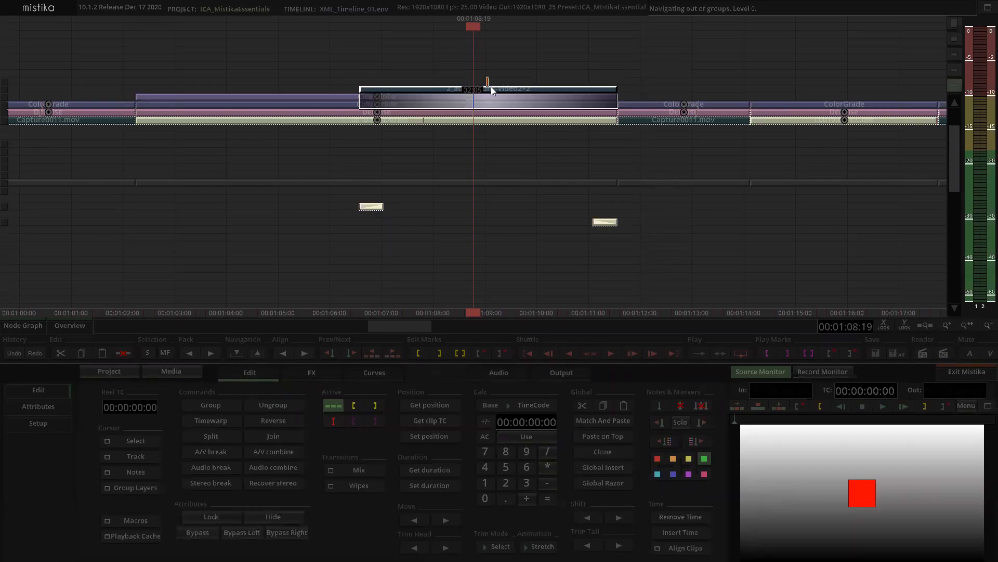
double_click(492, 87)
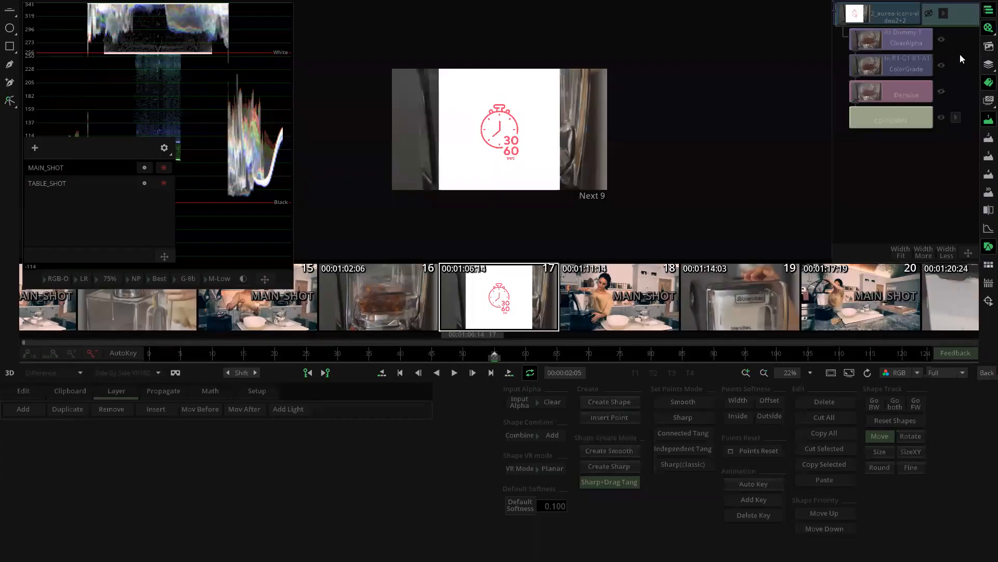
Expand the group's Comp3D, scale Layer_1 to about 37, and place it at about X -113, Y -61 in the frame's lower-left corner.
left_click(943, 16)
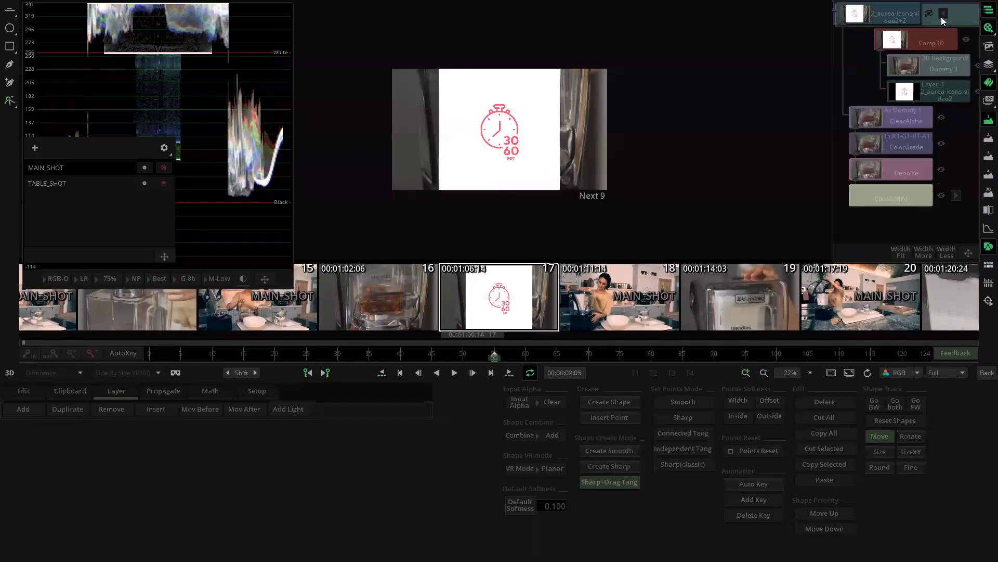
left_click(938, 44)
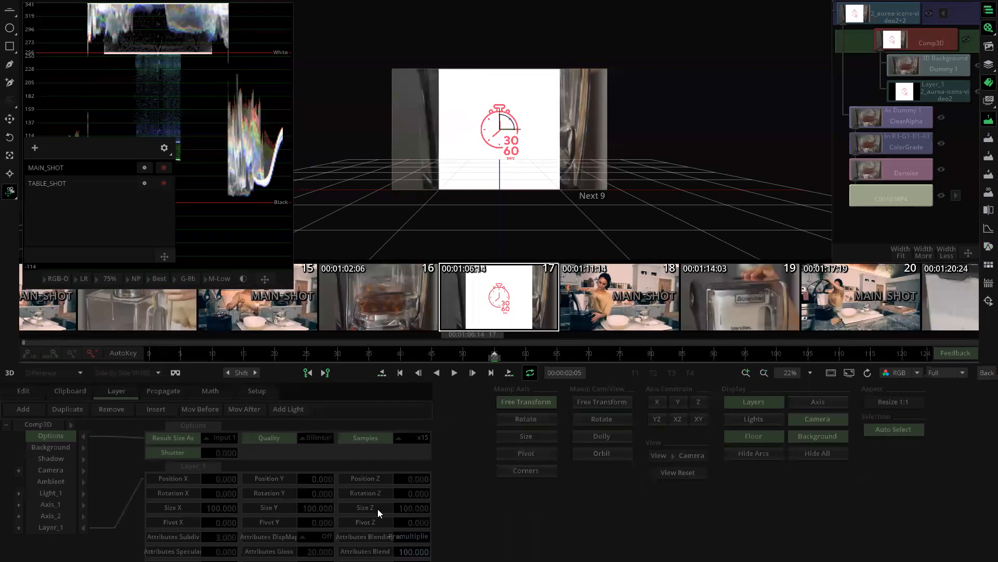
left_click(58, 526)
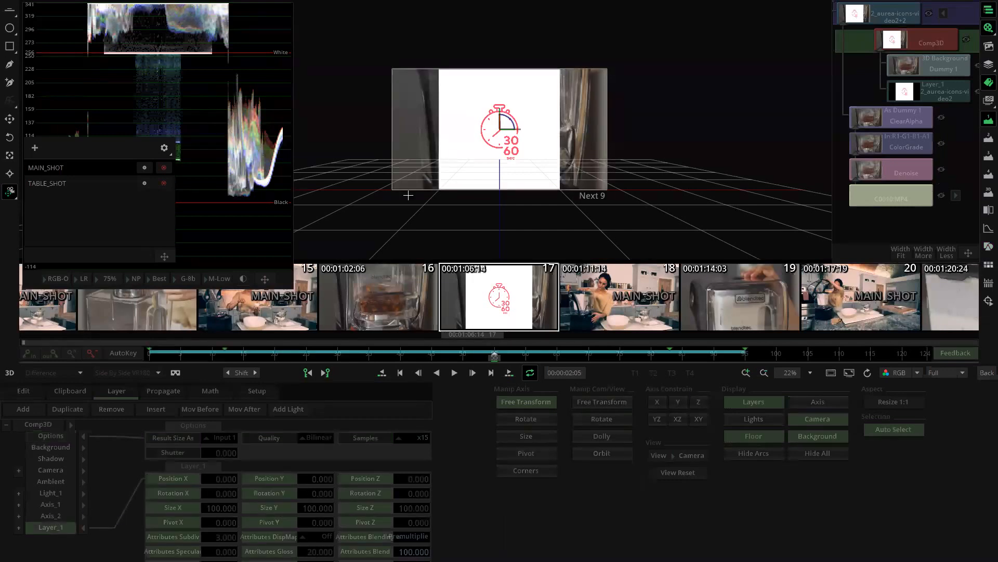
scroll(461, 174, "up", 1)
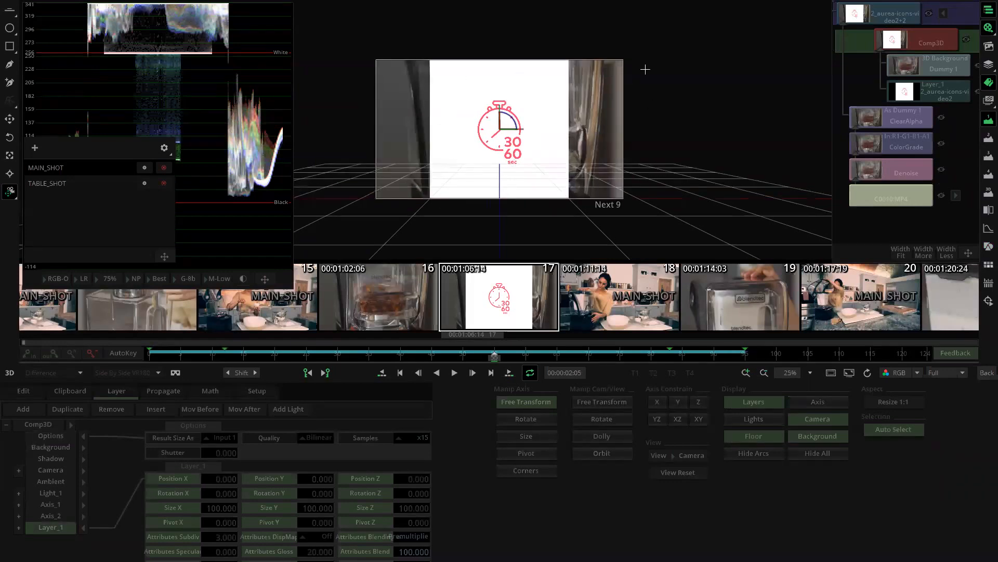
left_click_drag(621, 61, 421, 184)
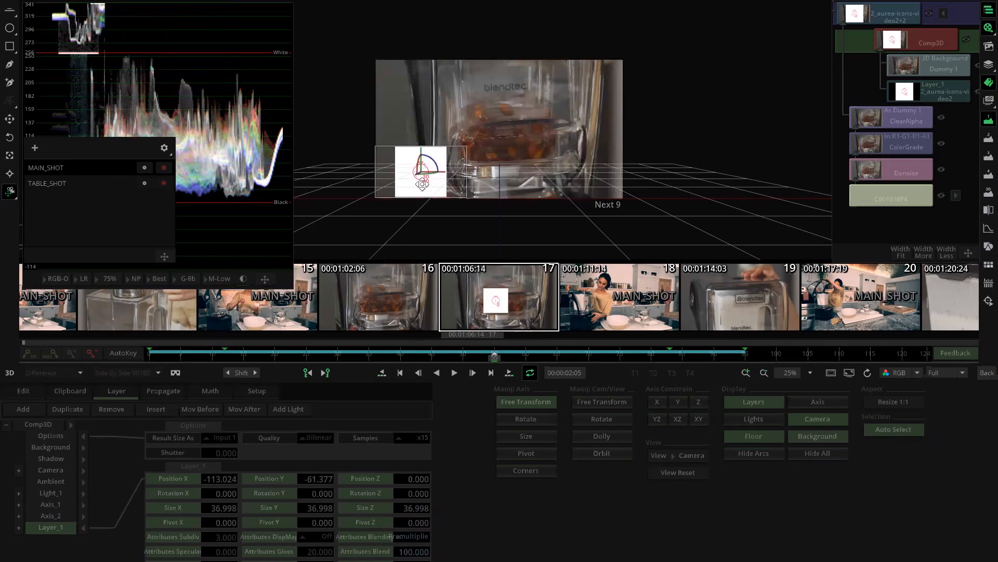
Shift Layer_1's Attributes Blend fade-out keyframes toward the end of the clip, with the last one on the final frames.
left_click_drag(149, 358, 746, 354)
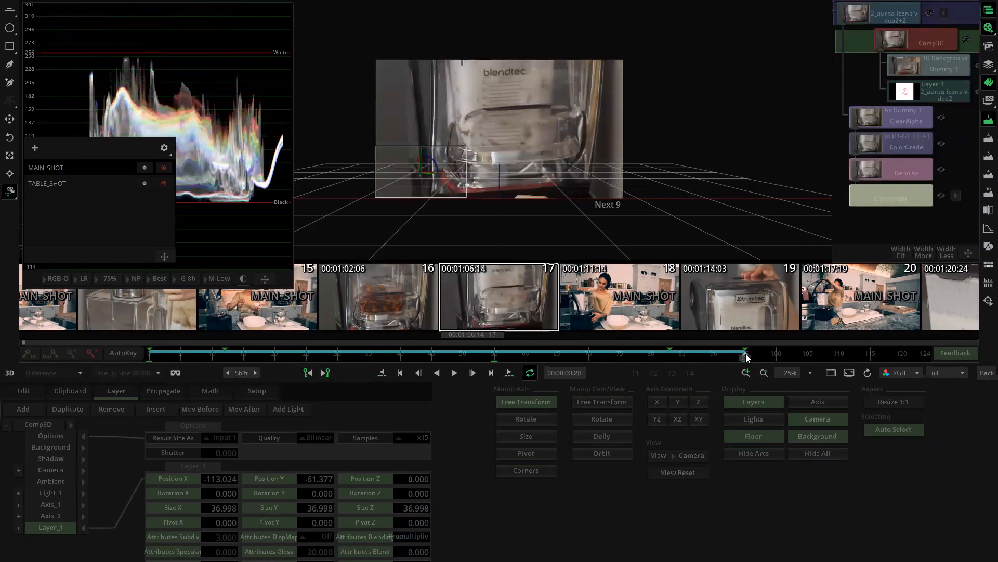
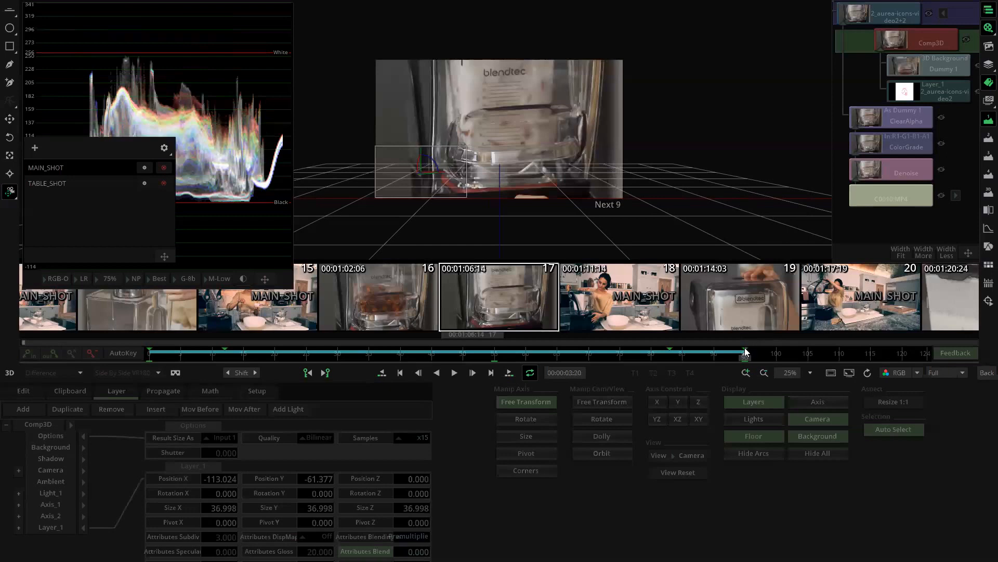
left_click_drag(750, 347, 970, 346)
left_click(671, 353)
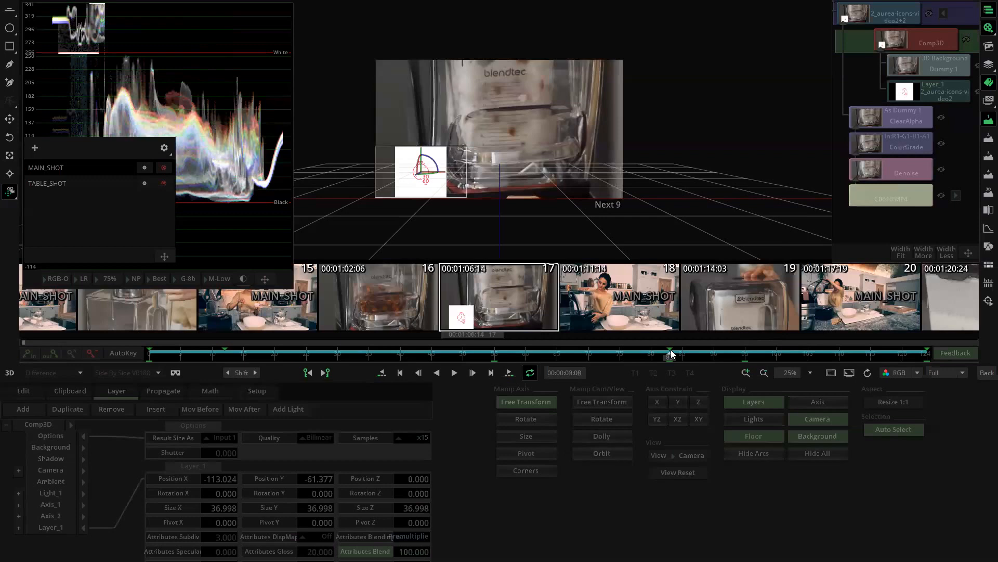
left_click_drag(671, 353, 904, 365)
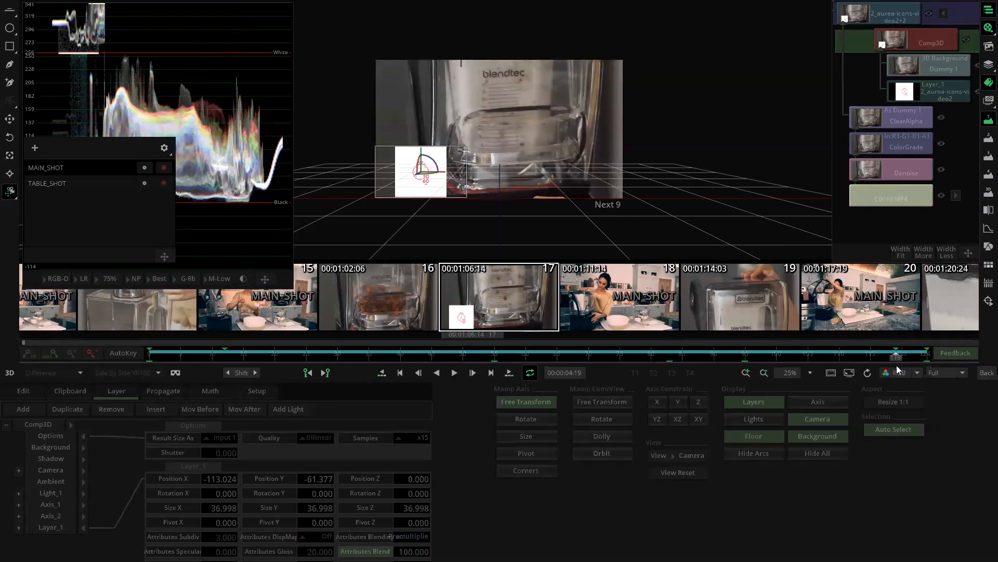
Set Layer_1's Attributes Blending to Normal and examine the icon's edges up close at 00:00:01:08.
left_click_drag(906, 365, 184, 358)
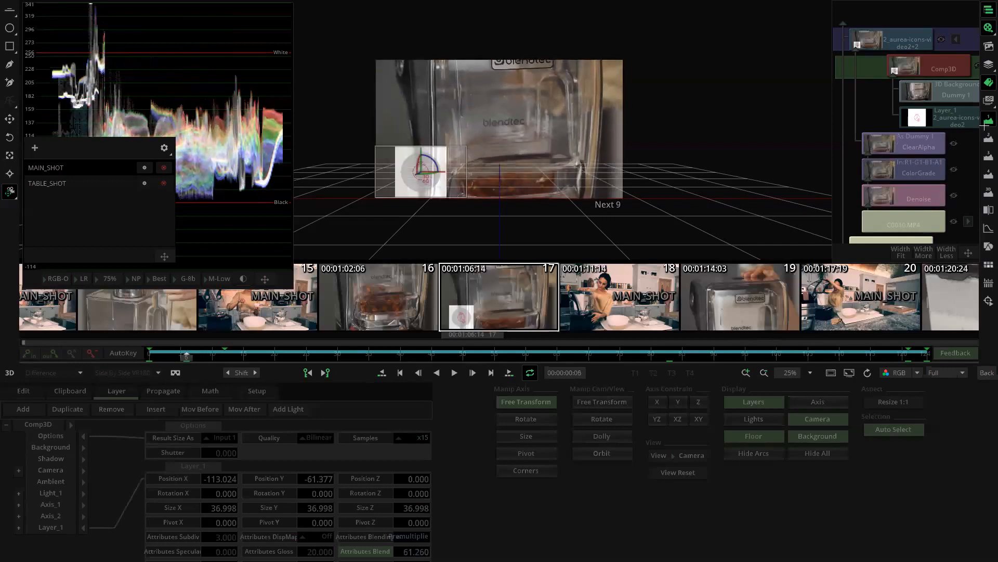
left_click(409, 535)
left_click(422, 361)
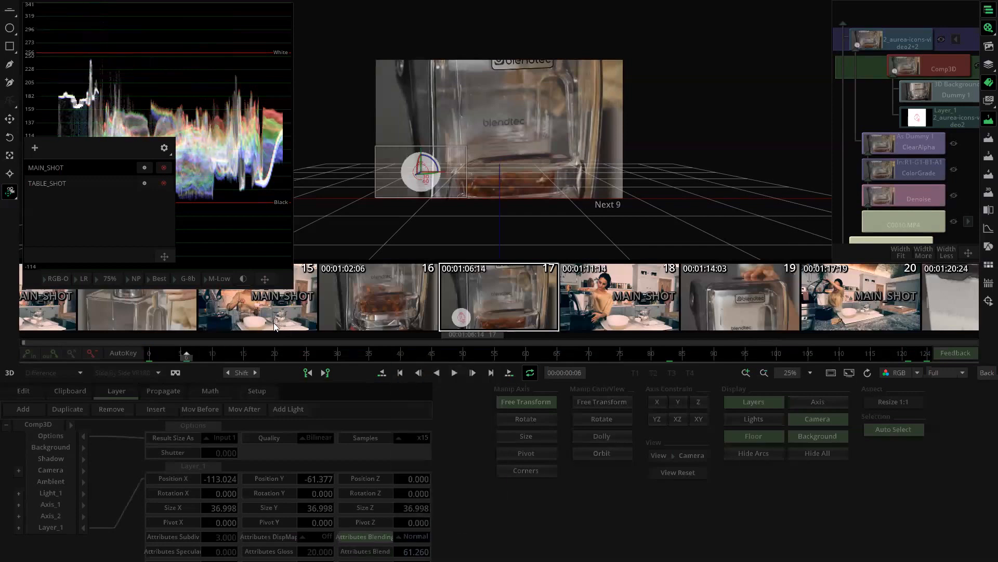
left_click_drag(149, 358, 353, 371)
scroll(571, 135, "up", 3)
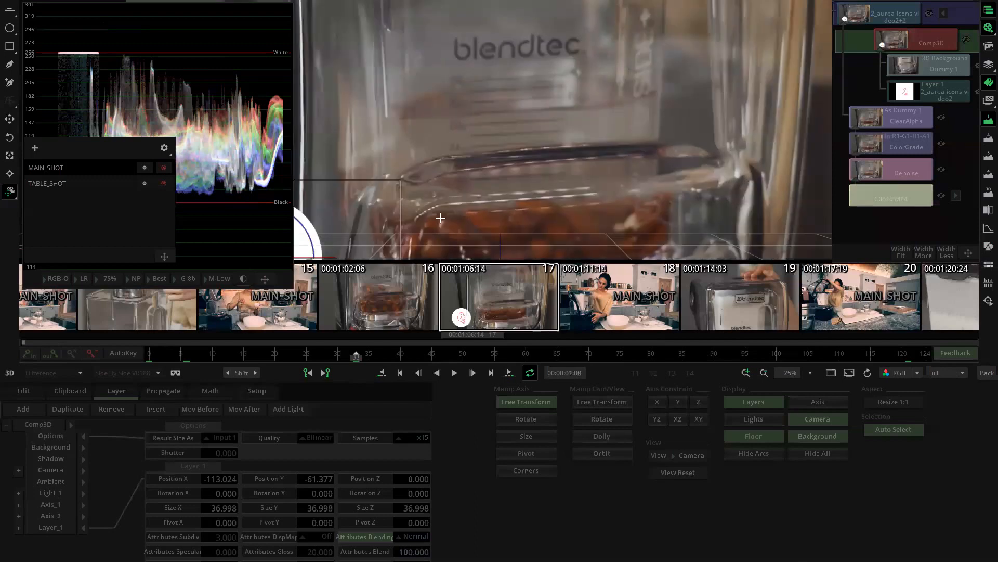
scroll(571, 135, "up", 2)
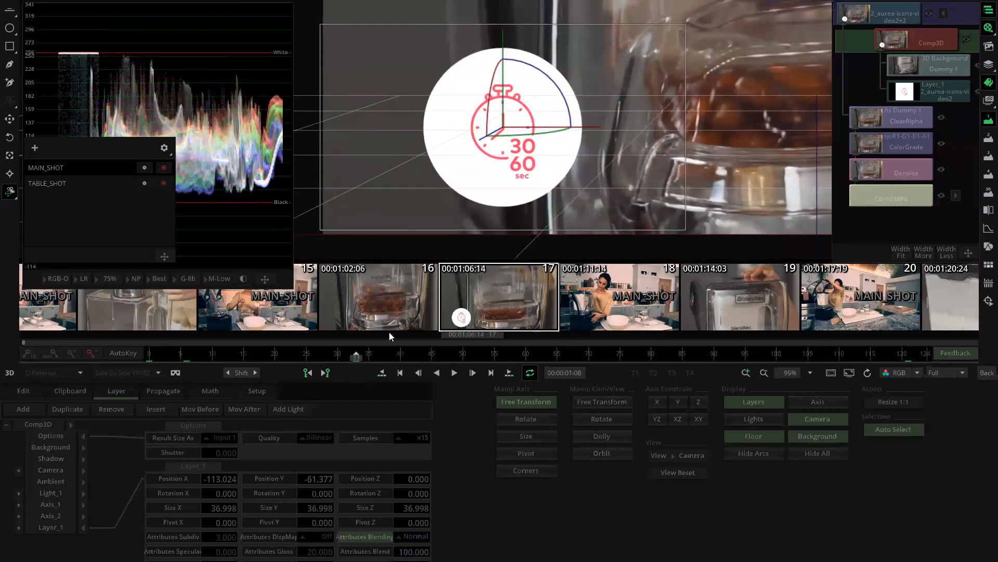
Scrub through the current icon's fade-out, return to the edit timeline, and locate the 3_aurea-icons-video3 clip around 00:02:32:21.
left_click_drag(350, 359, 803, 338)
left_click(986, 370)
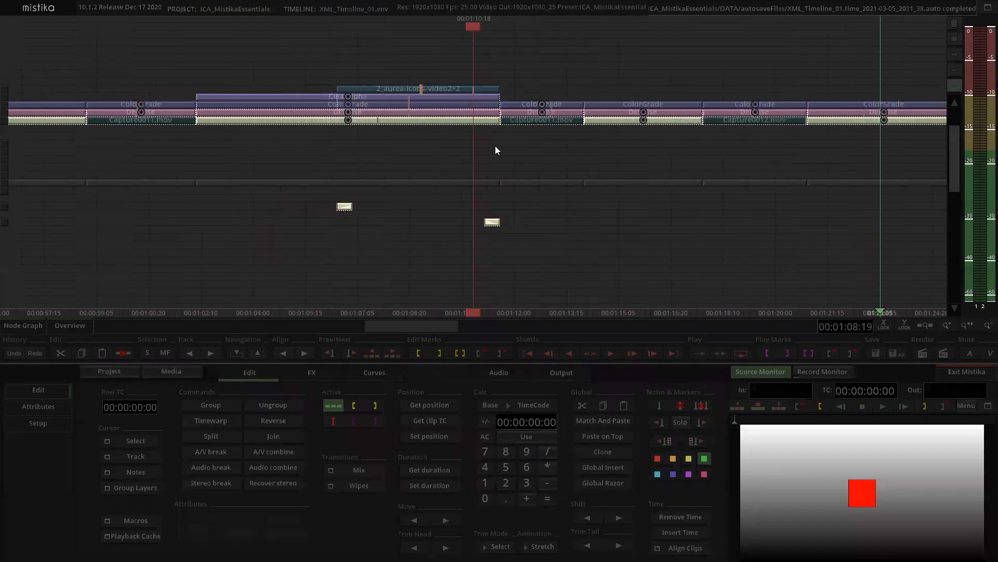
left_click_drag(550, 162, 486, 188)
scroll(486, 188, "up", 2)
left_click(421, 258)
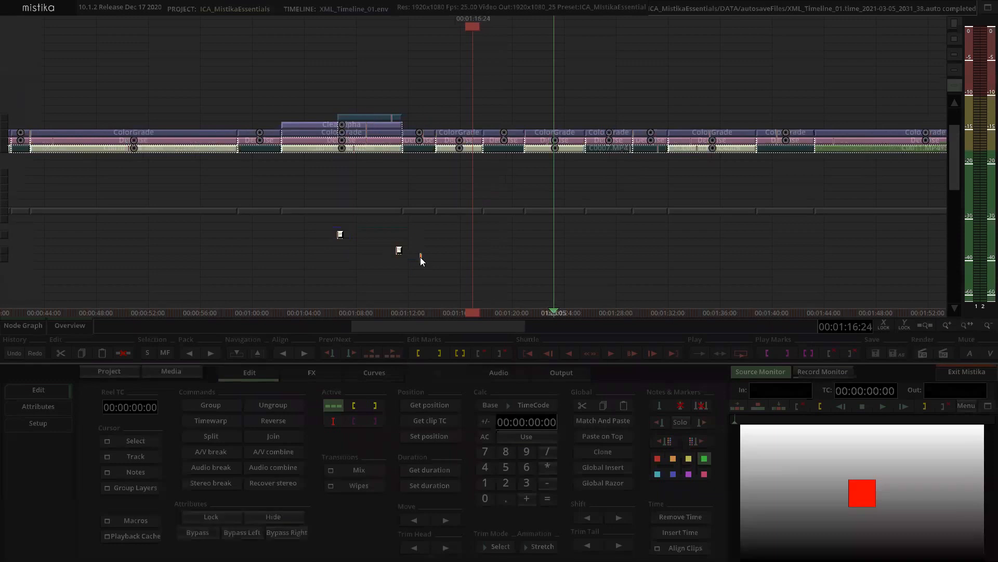
scroll(546, 212, "down", 5)
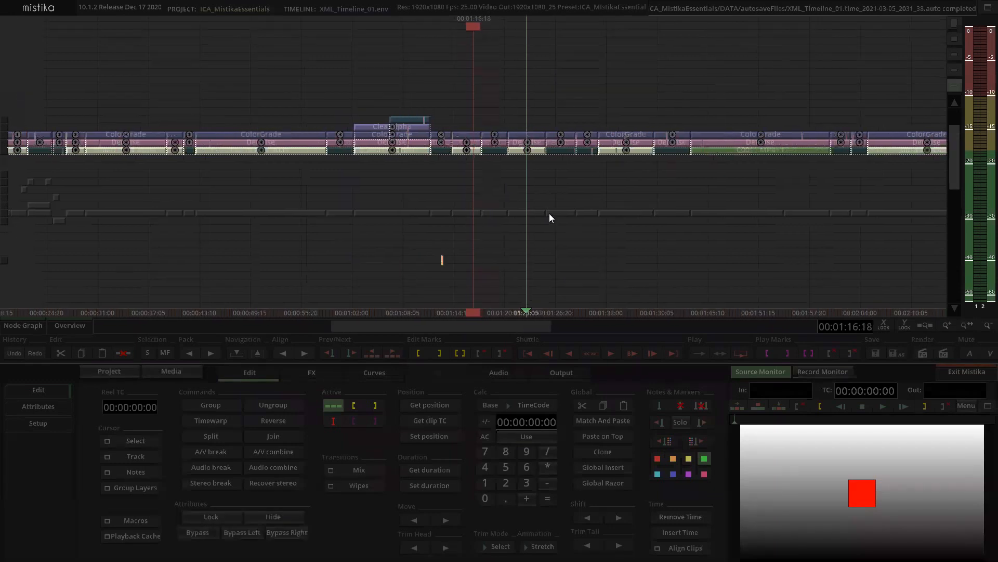
scroll(505, 130, "up", 5)
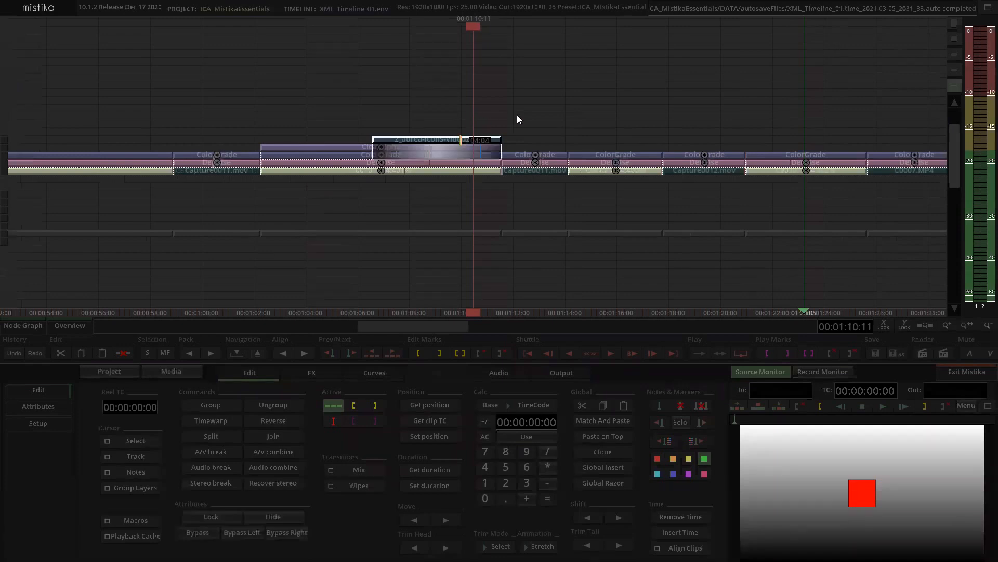
scroll(517, 114, "down", 3)
left_click_drag(777, 100, 718, 96)
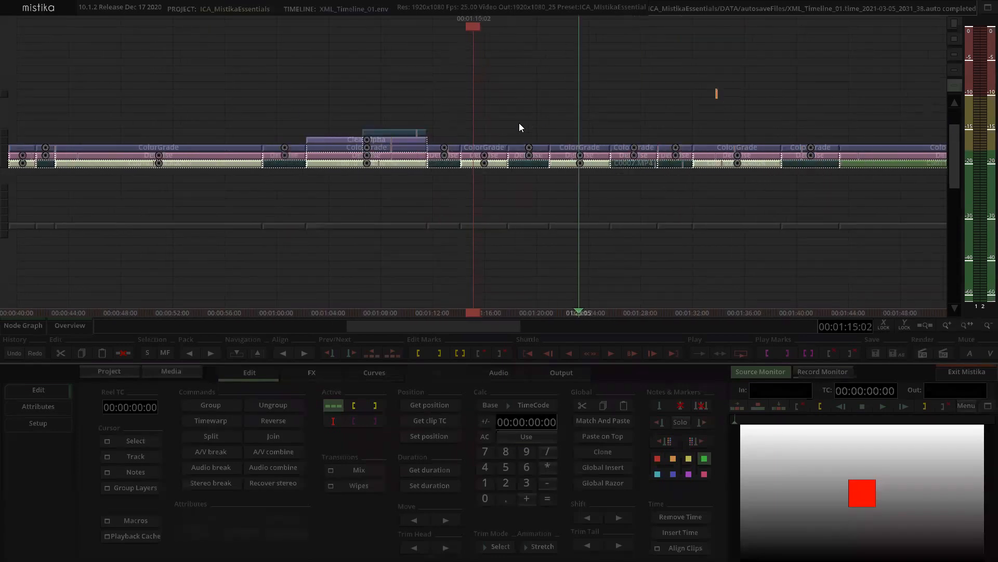
scroll(520, 125, "down", 4)
left_click_drag(623, 106, 492, 84)
scroll(492, 85, "up", 5)
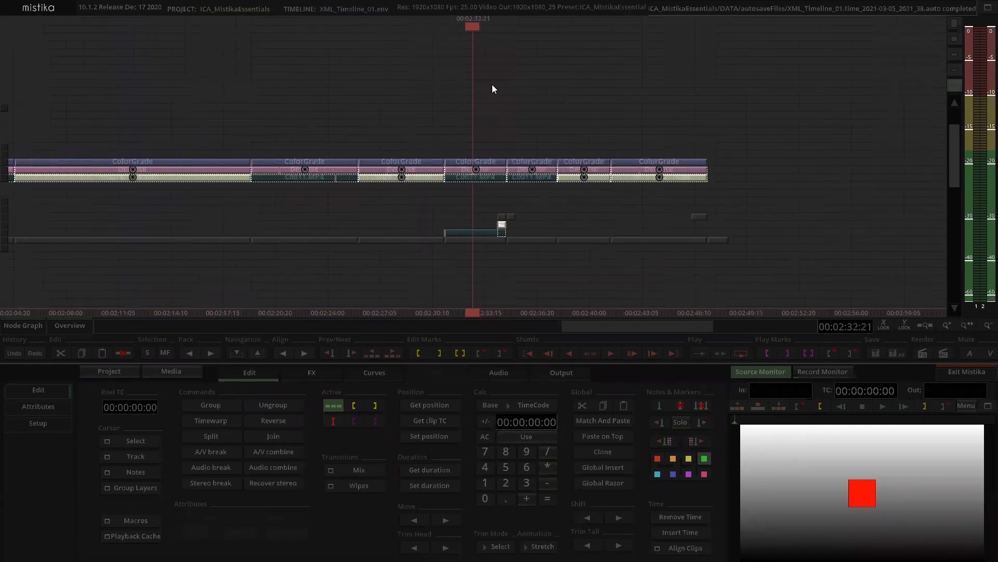
scroll(492, 84, "up", 5)
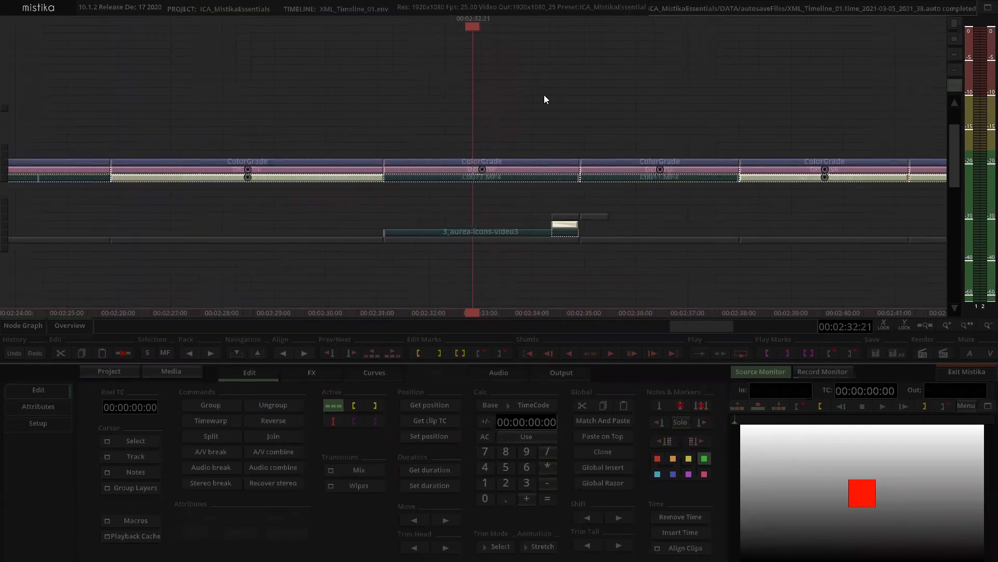
Delete the short clip over the end of 3_aurea-icons-video3 and add a Comp3D effect above the icon clip.
left_click(562, 227)
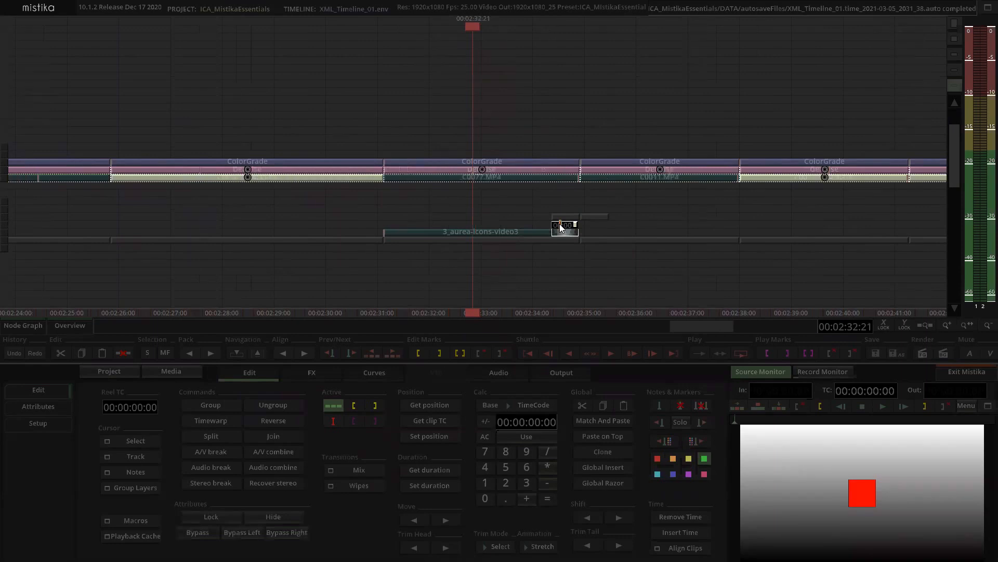
left_click(538, 234)
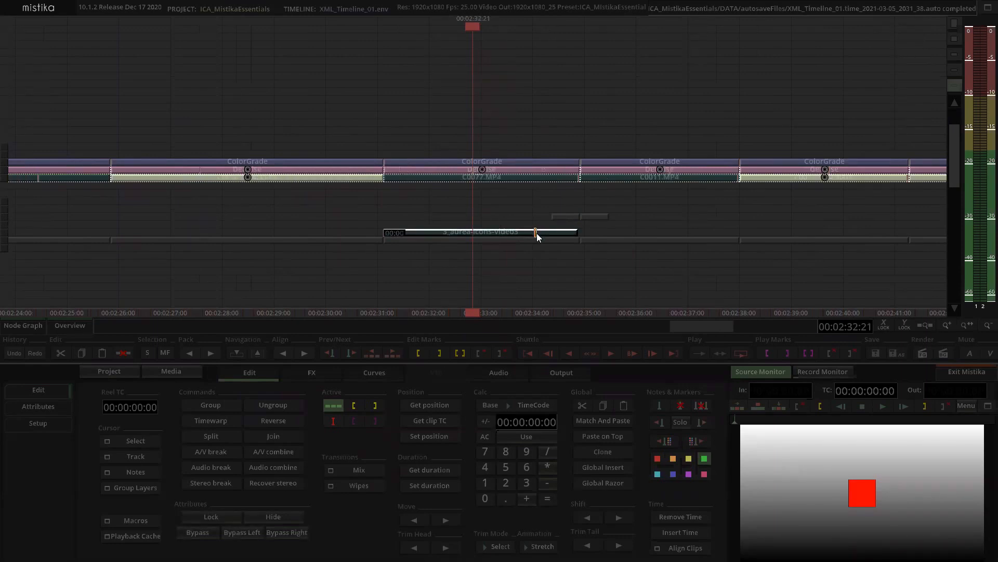
key("alt+c")
left_click(508, 202)
left_click(517, 225)
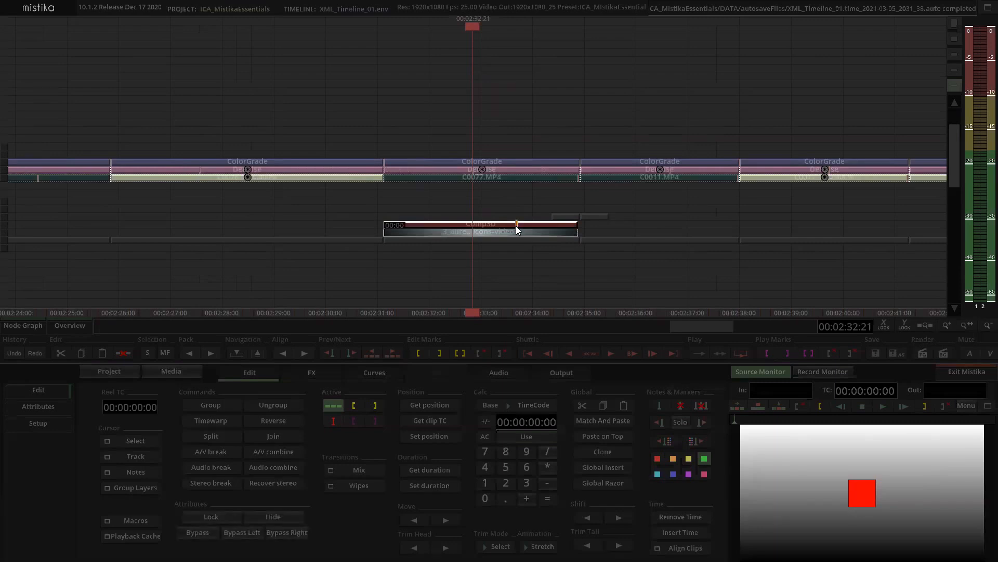
Remove the two short leftover clips above the end of the Comp3D effect.
left_click(505, 208)
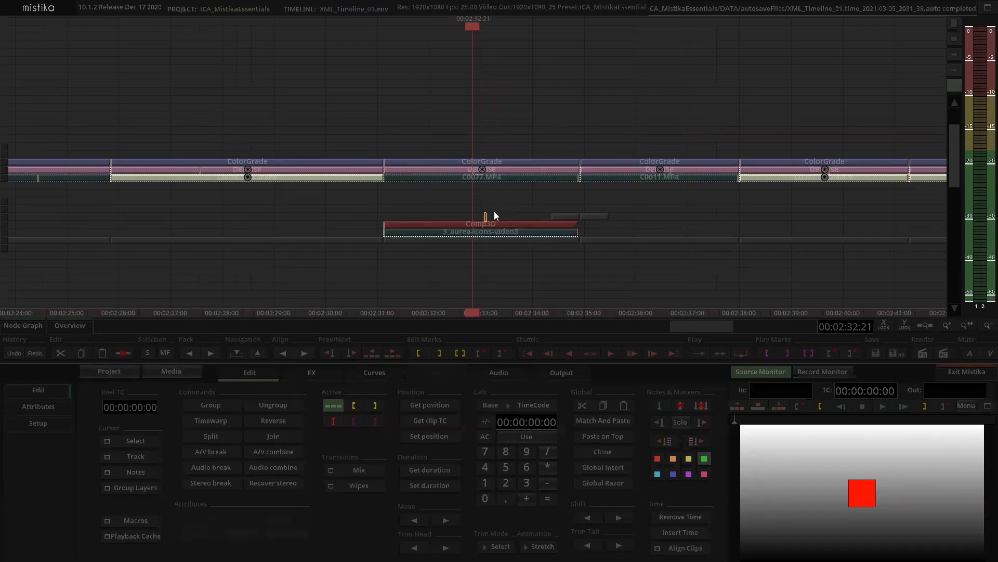
left_click(549, 210)
left_click(605, 212)
left_click_drag(602, 222, 597, 217)
left_click_drag(500, 203, 515, 233)
left_click(512, 210)
left_click(516, 224)
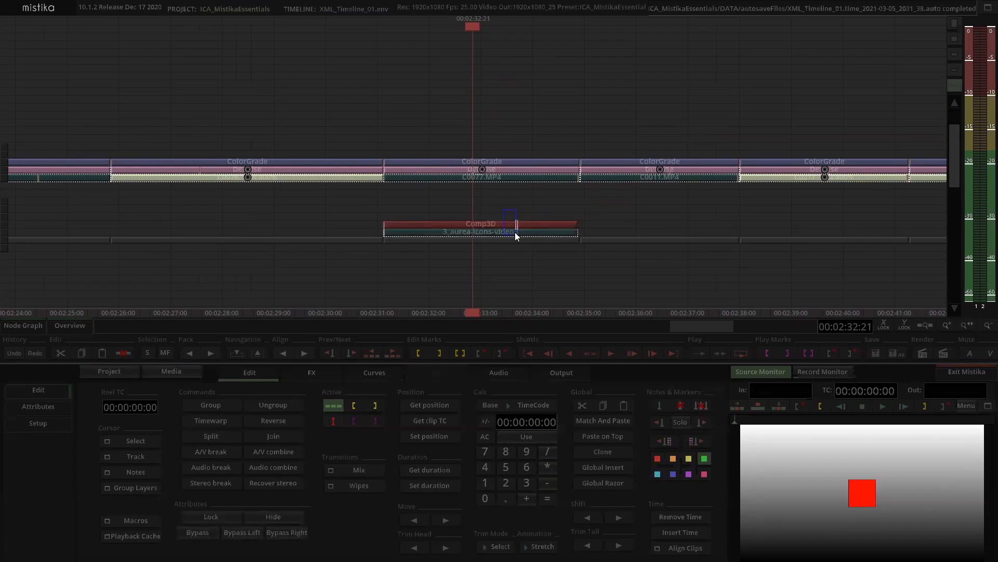
left_click(514, 215)
double_click(515, 223)
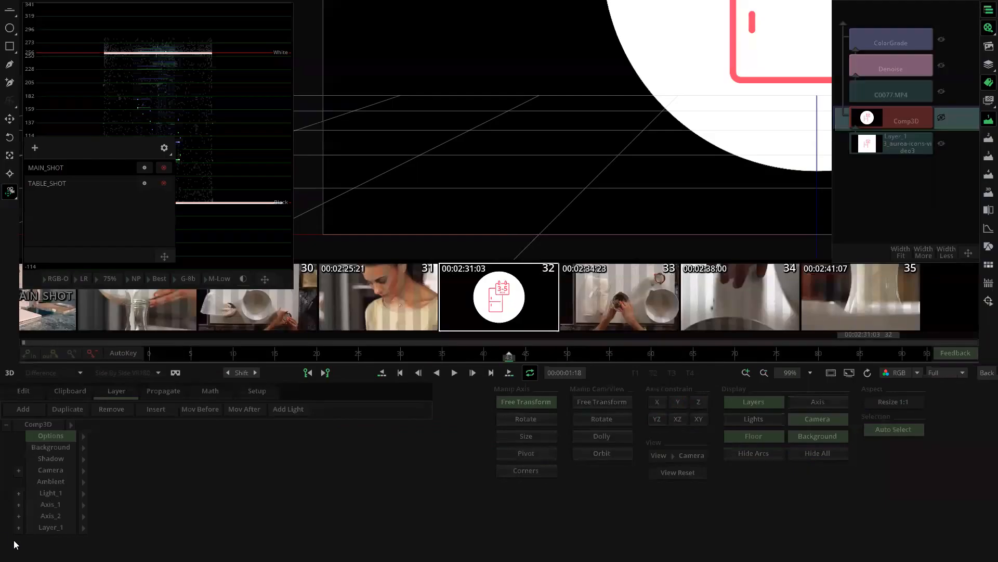
left_click(987, 373)
Raise the Comp3D one track and insert a Dummy 1 between it and the 3_aurea-icons-video3 clip.
left_click(499, 213)
left_click(499, 225)
left_click(499, 223)
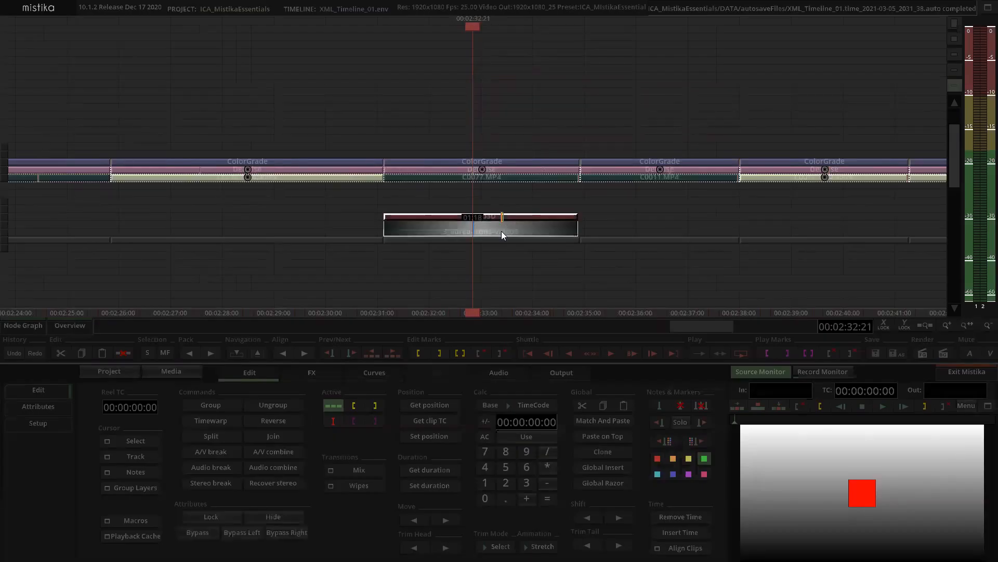
left_click(321, 378)
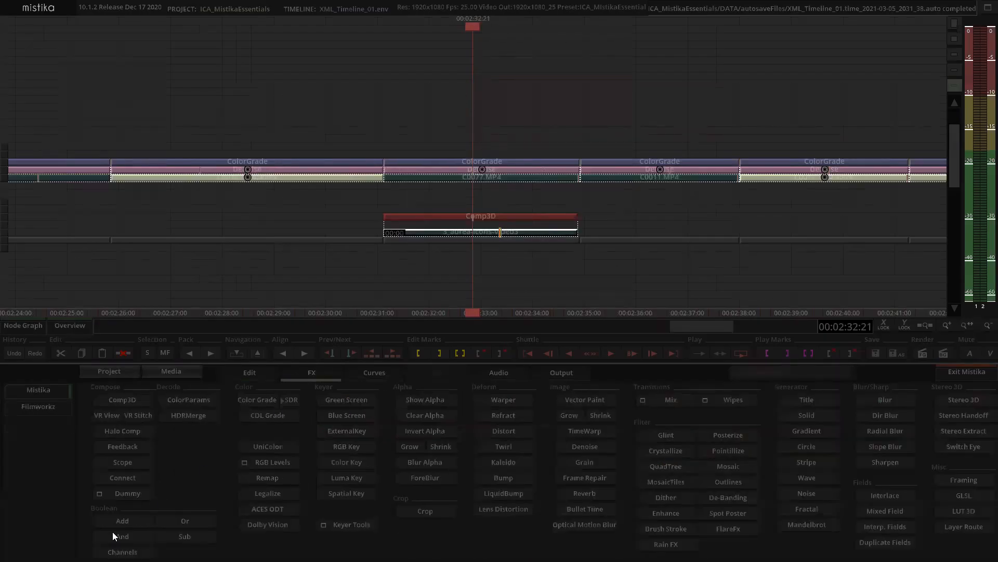
left_click(130, 493)
left_click(132, 353)
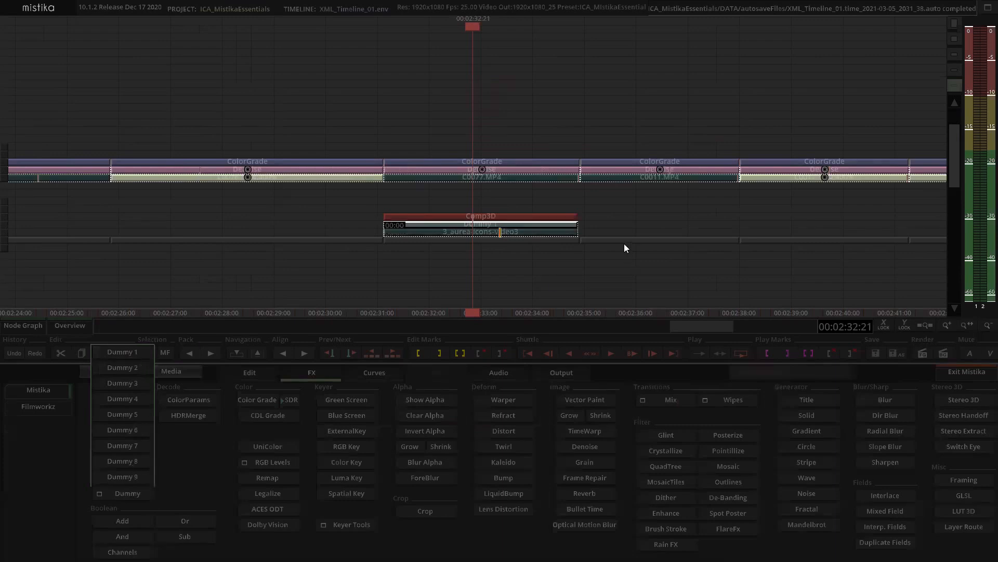
Group the Comp3D, Dummy 1 and icon clip, and place the group directly on top of the ColorGrade above C0077.MP4.
left_click(484, 217)
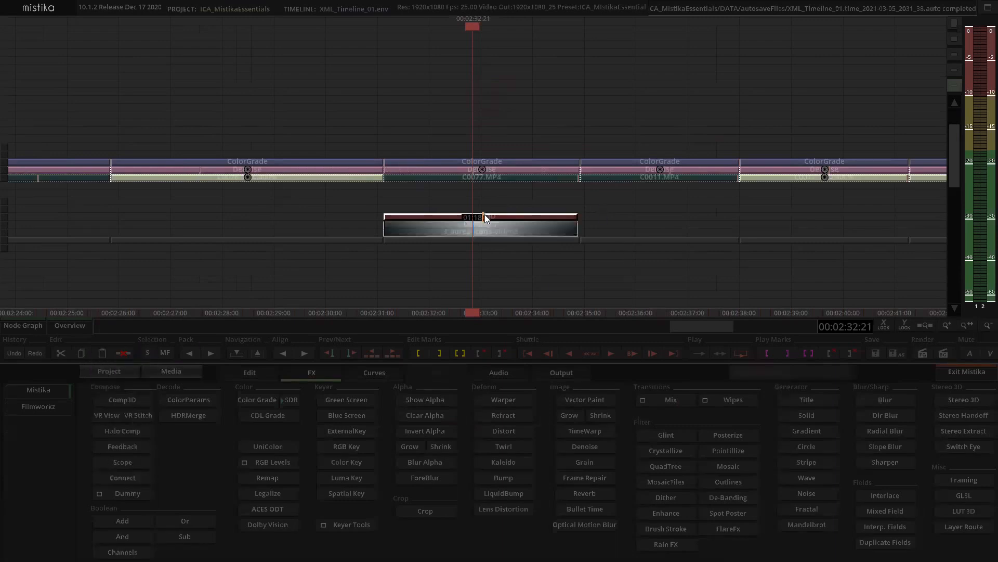
left_click_drag(487, 200, 512, 150)
key("ctrl+g")
left_click(585, 201)
left_click(515, 217)
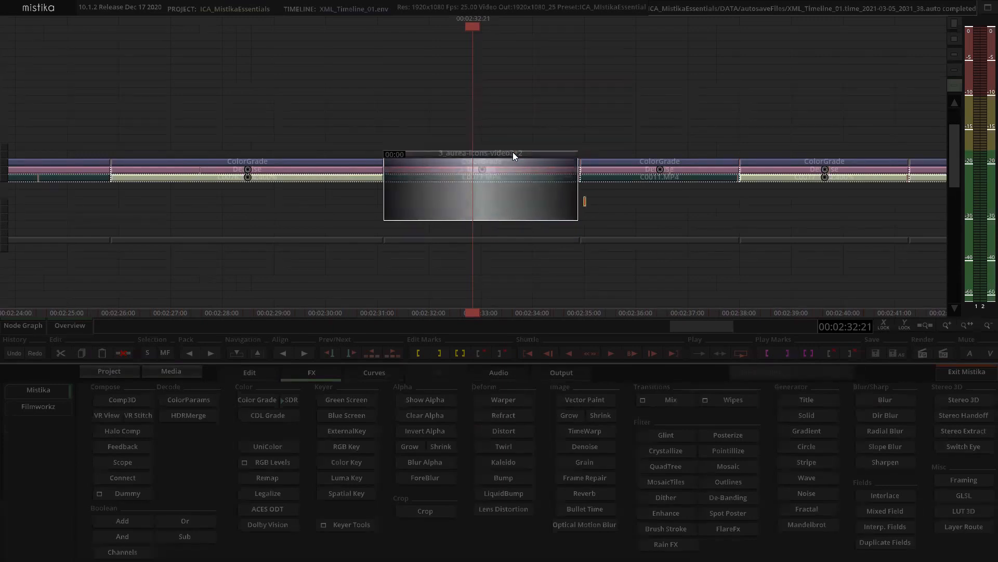
left_click(576, 123)
left_click_drag(544, 147, 527, 167)
left_click(567, 117)
left_click_drag(540, 119, 515, 121)
left_click_drag(505, 158, 504, 161)
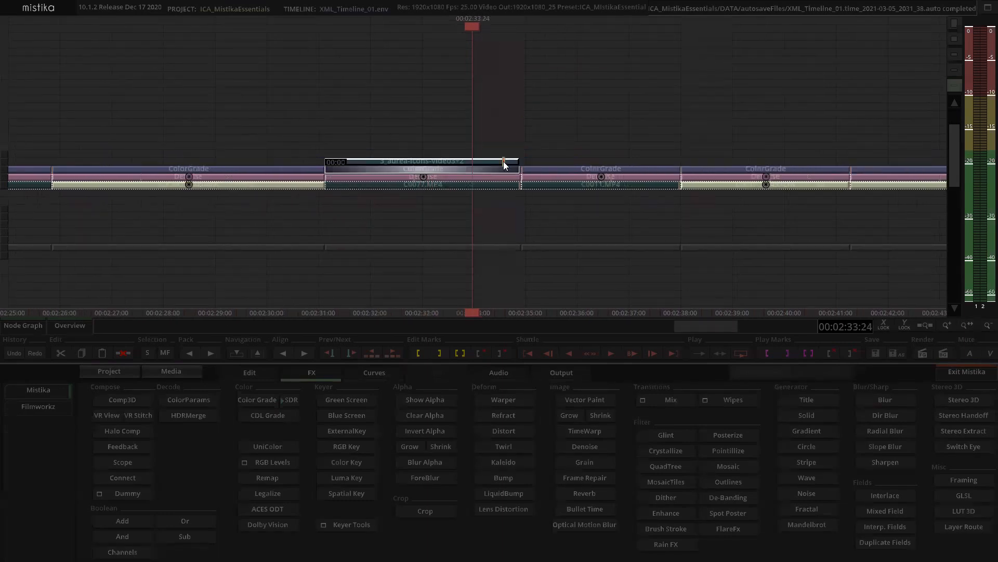
Open the new icon group, expand it to its Comp3D, and set the Comp3D's Background to Input 1.
double_click(504, 159)
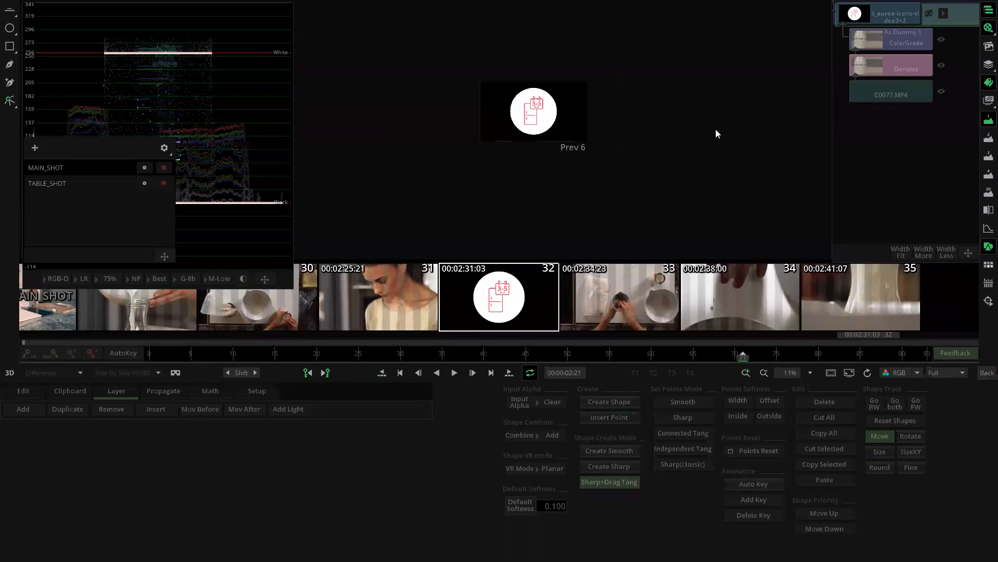
left_click(896, 30)
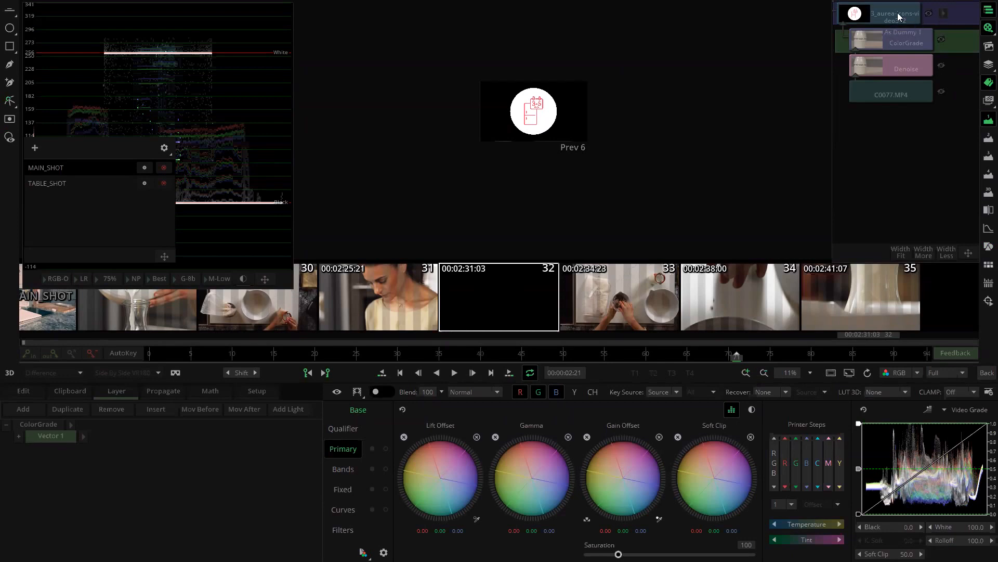
left_click(898, 14)
left_click(944, 15)
left_click(924, 46)
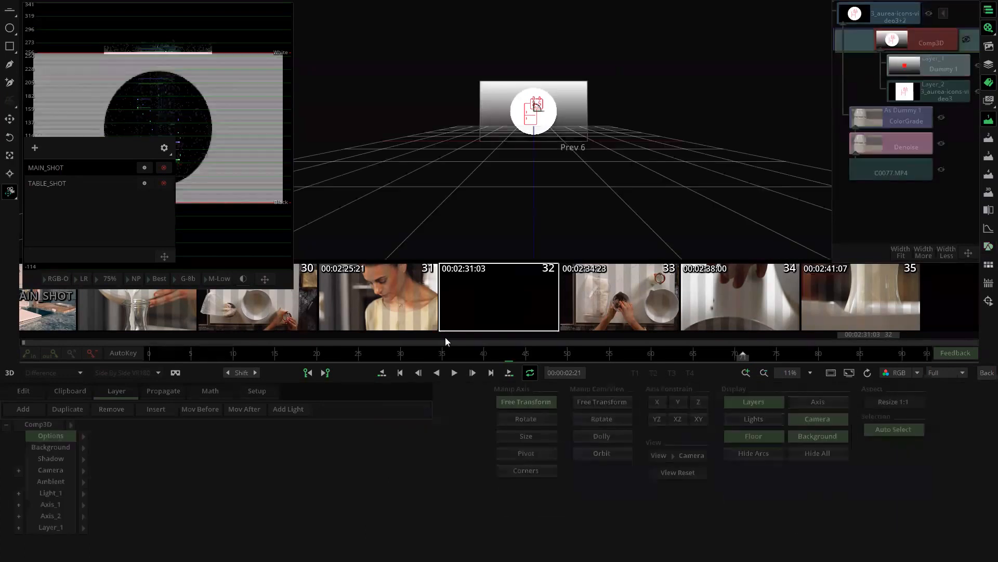
left_click(83, 447)
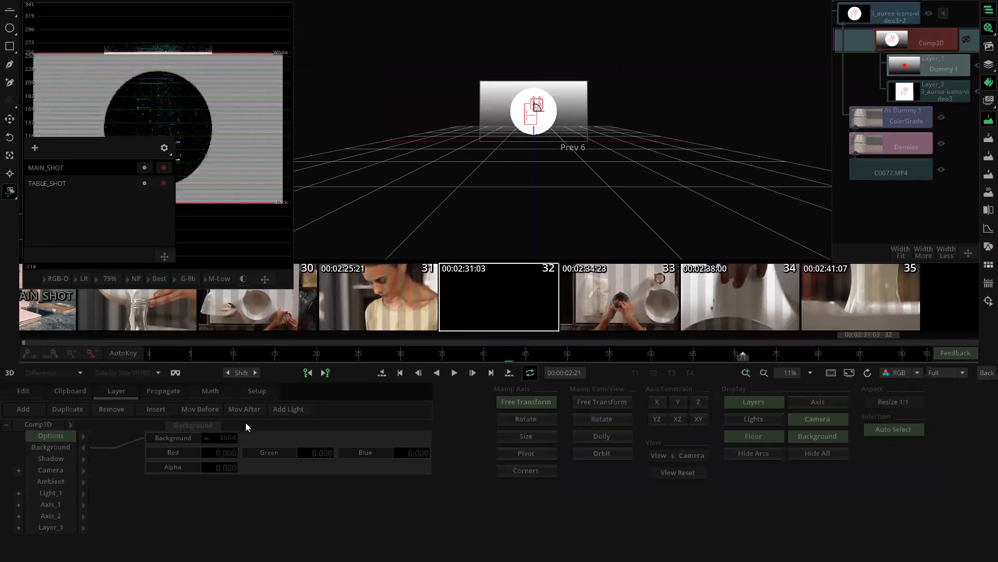
left_click(230, 437)
left_click(226, 423)
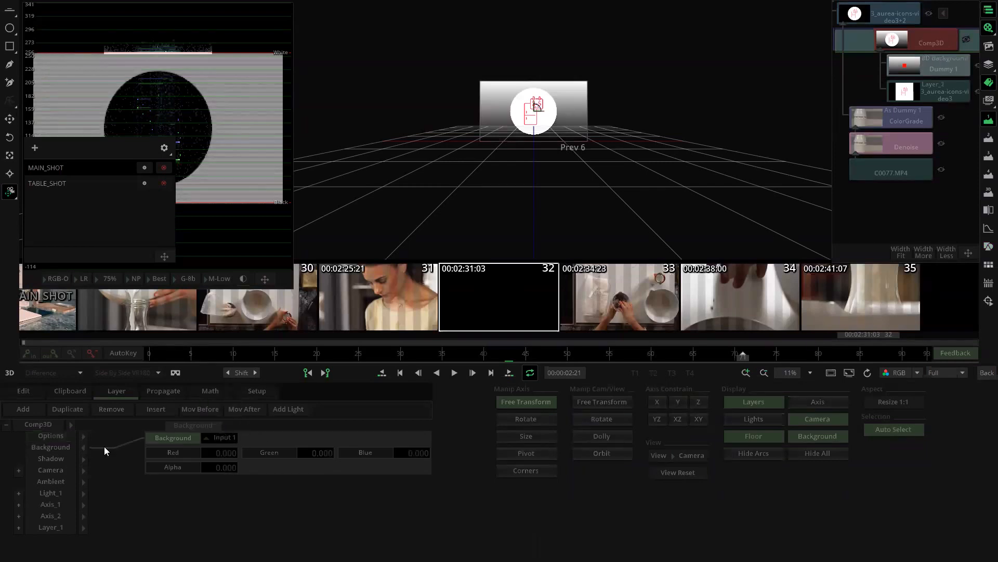
Reload the icon group, scale Layer_1 to about 42.7, and place it at about X 98, Y -51 in the frame's lower-right corner.
left_click(82, 527)
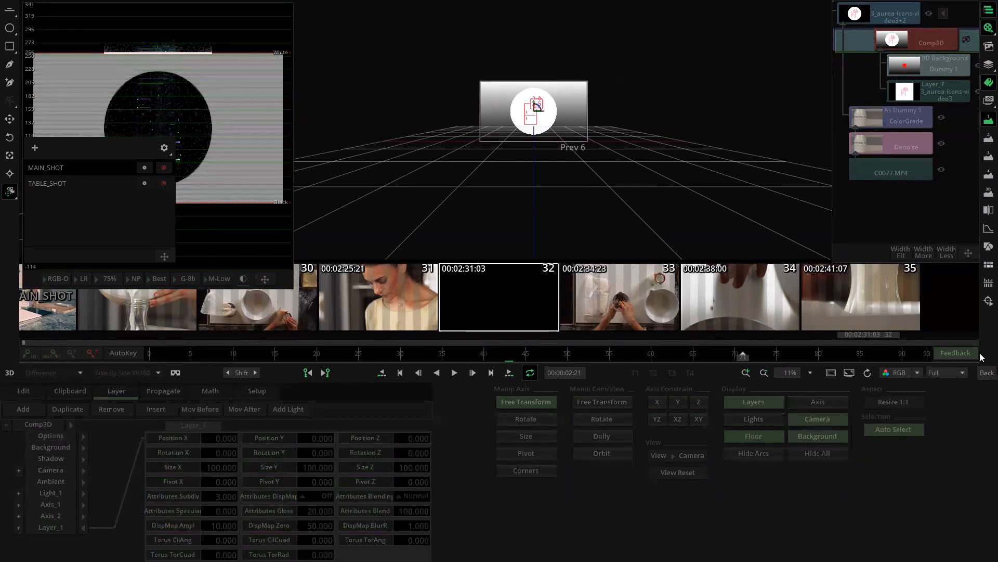
left_click(980, 372)
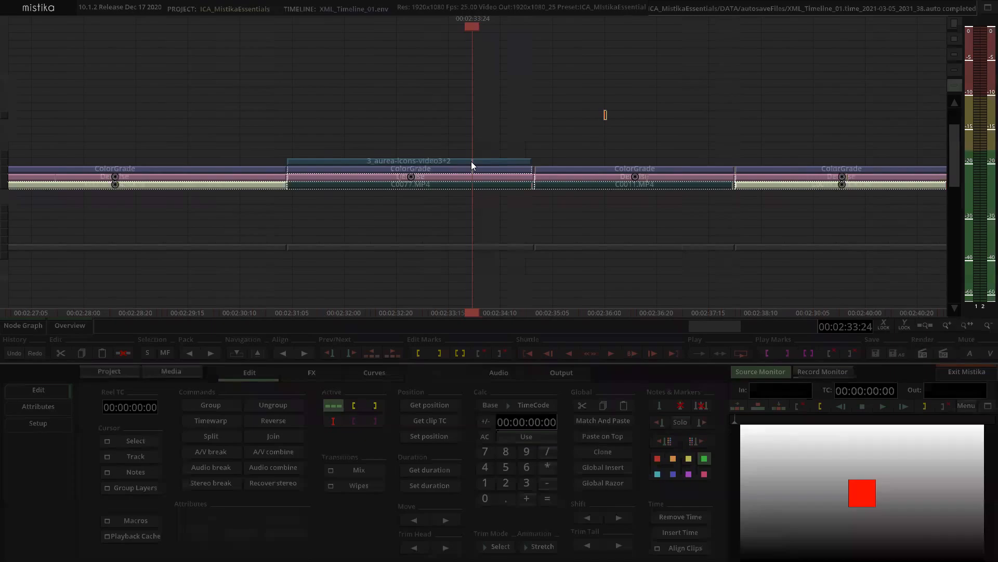
double_click(472, 162)
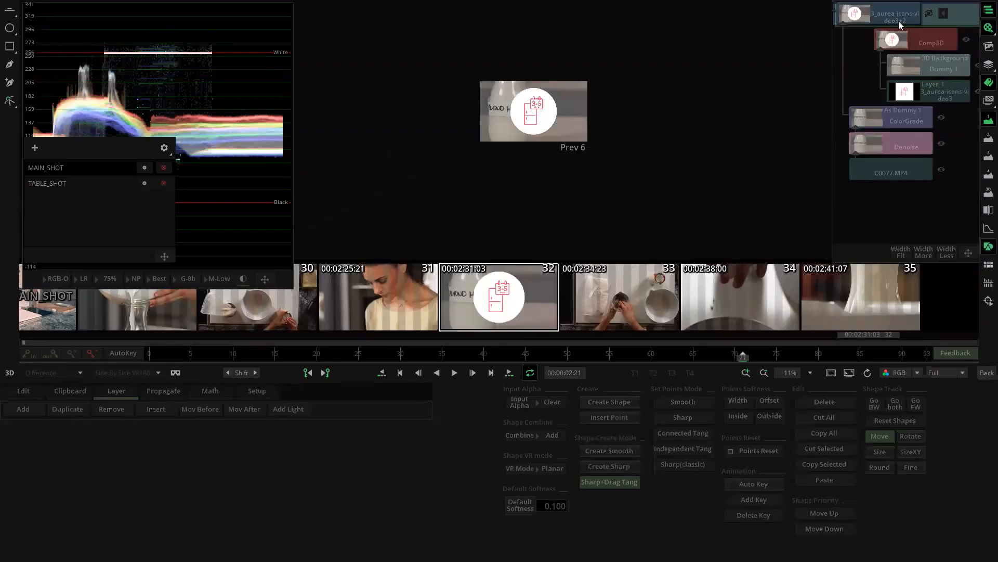
left_click(921, 44)
scroll(591, 83, "up", 4)
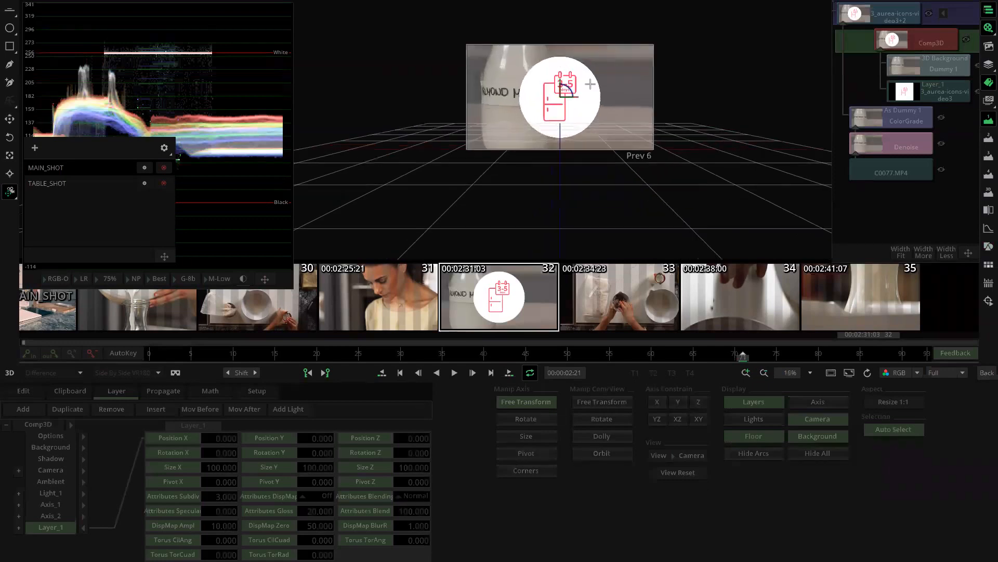
left_click_drag(653, 45, 634, 111)
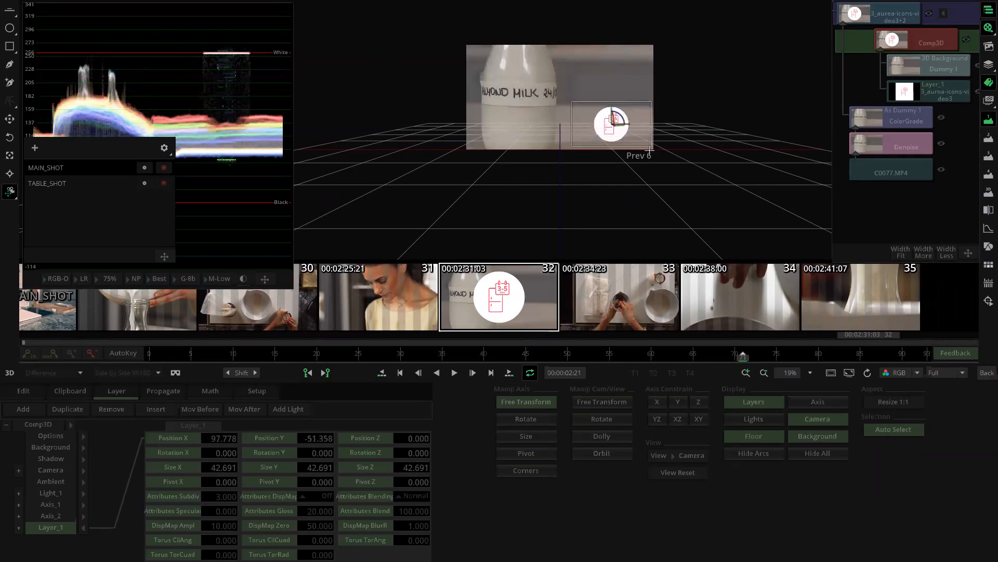
mouse_move(651, 147)
left_mouse_down()
mouse_move(657, 103)
mouse_move(632, 73)
mouse_move(582, 70)
mouse_move(550, 98)
mouse_move(647, 100)
mouse_move(651, 144)
left_mouse_up()
With AutoKey enabled, keyframe Layer_1's Attributes Blend from 100 at 00:00:03:06 to 0 at 00:00:03:18.
left_click_drag(191, 360, 983, 379)
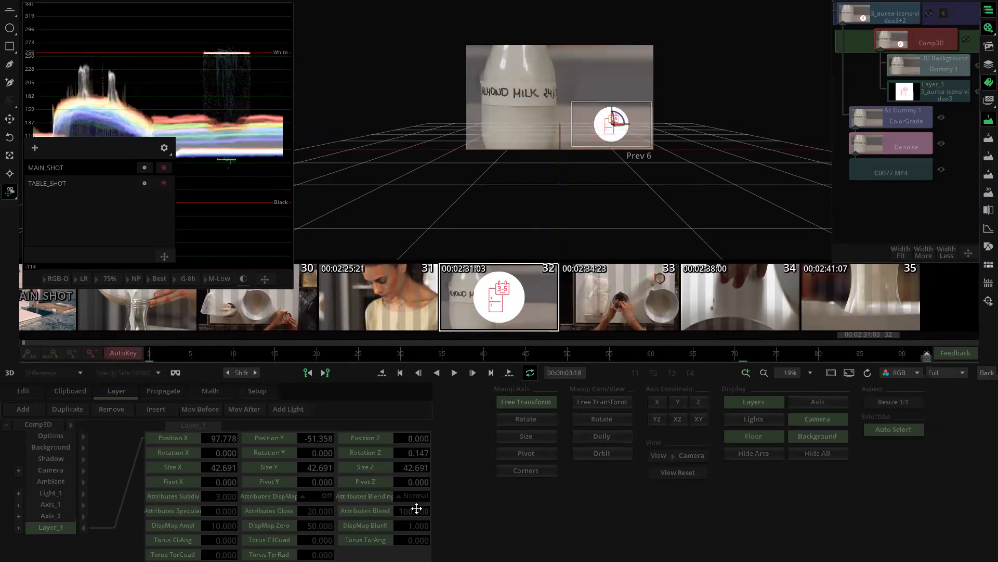
left_click_drag(417, 508, 385, 508)
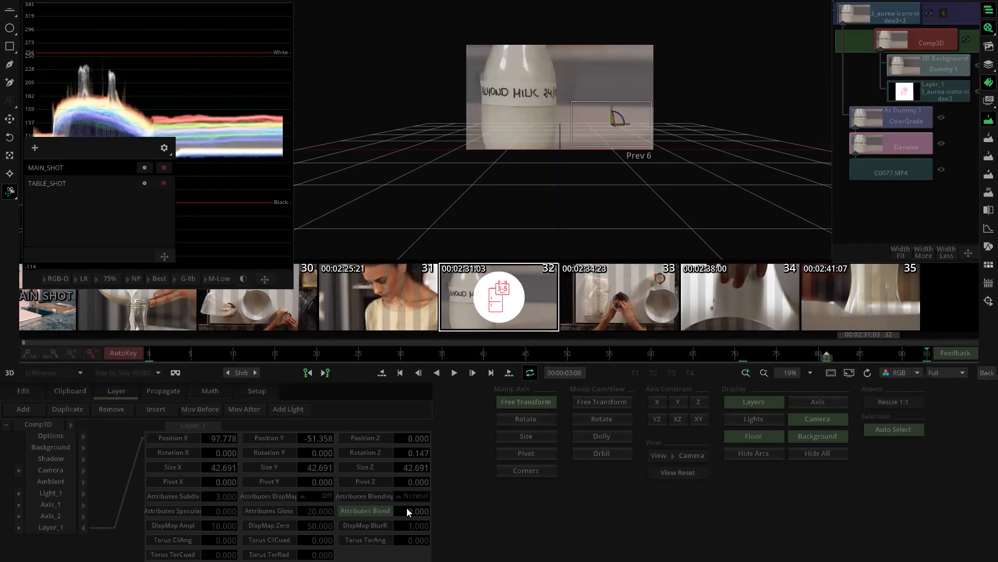
left_click_drag(407, 511, 468, 515)
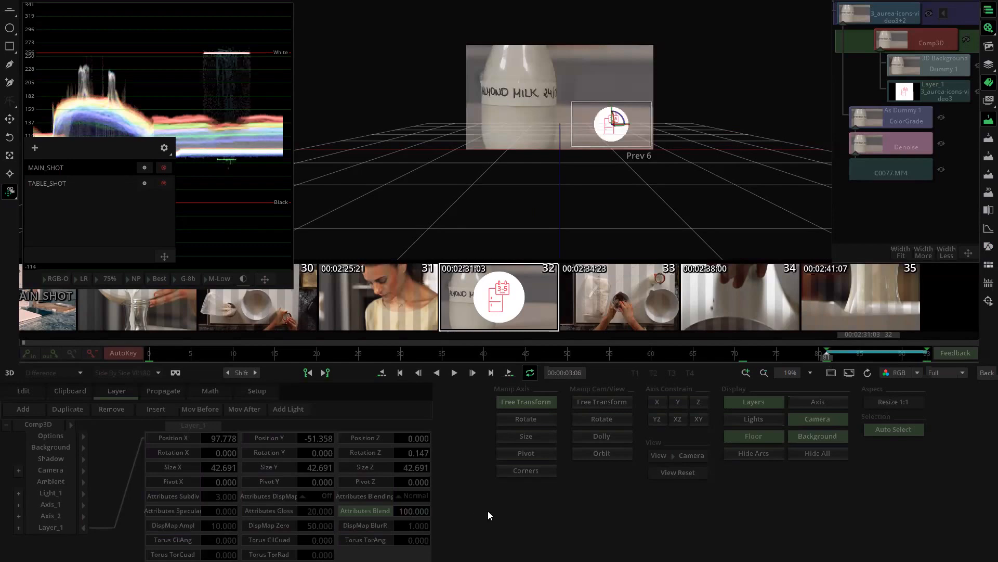
Keyframe Layer_1's Attributes Blend to 0 at 00:00:00:00 and go to 00:00:00:12.
left_click_drag(831, 356, 111, 373)
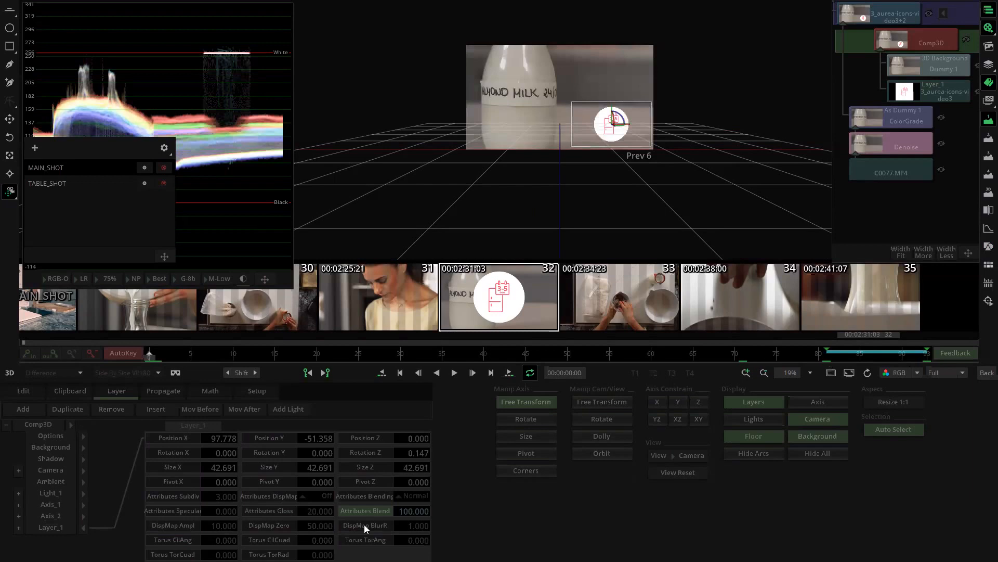
left_click_drag(412, 510, 349, 501)
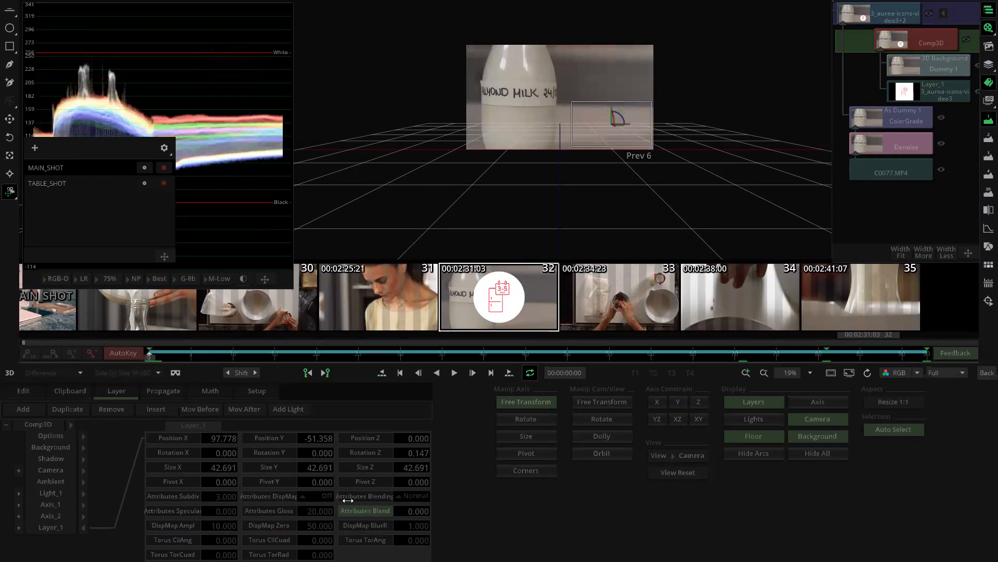
left_click(249, 356)
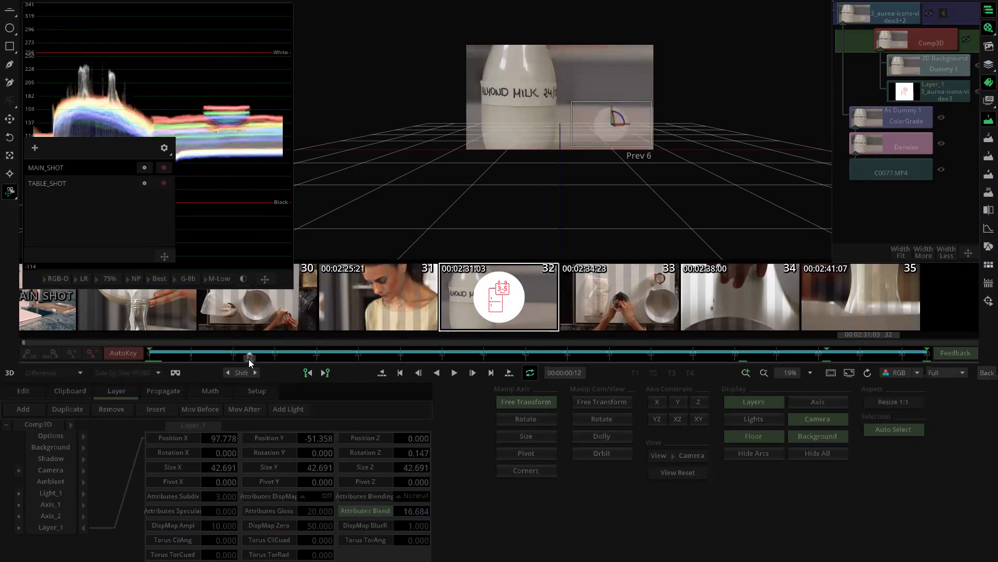
Jump to timecode 00:00:03:18, and scrub back through the icon shot to 00:00:00:20.
right_click(572, 373)
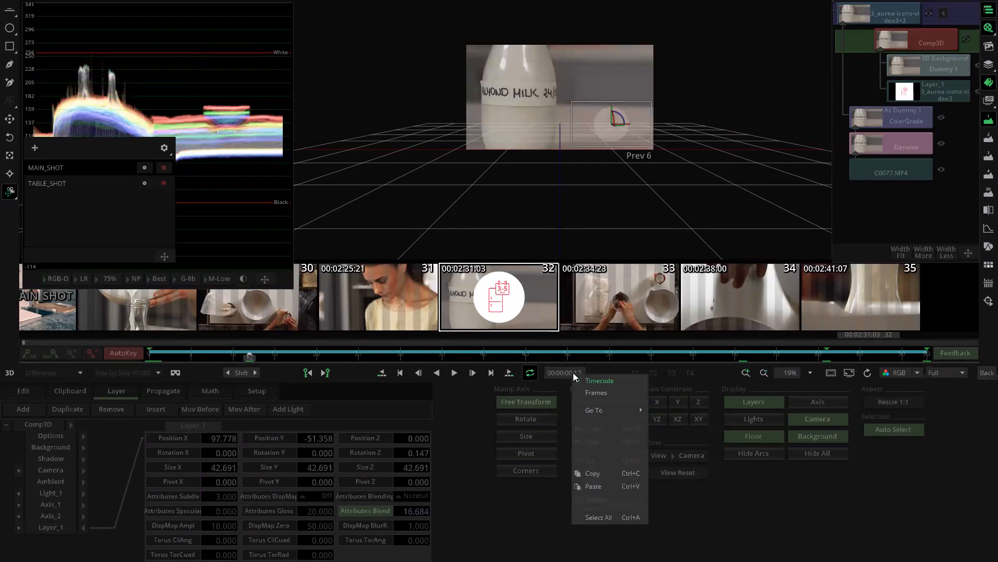
mouse_move(598, 409)
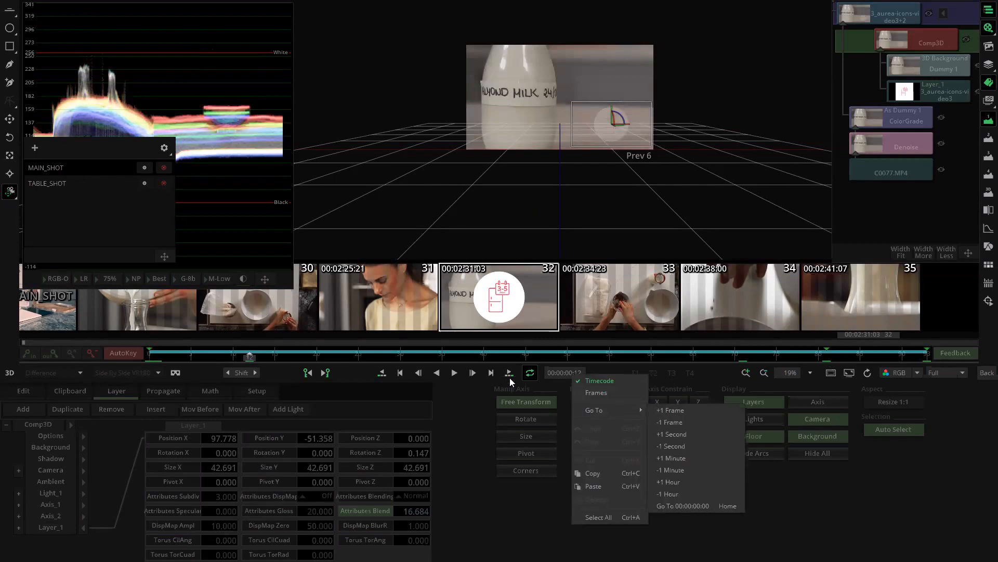
left_click(564, 374)
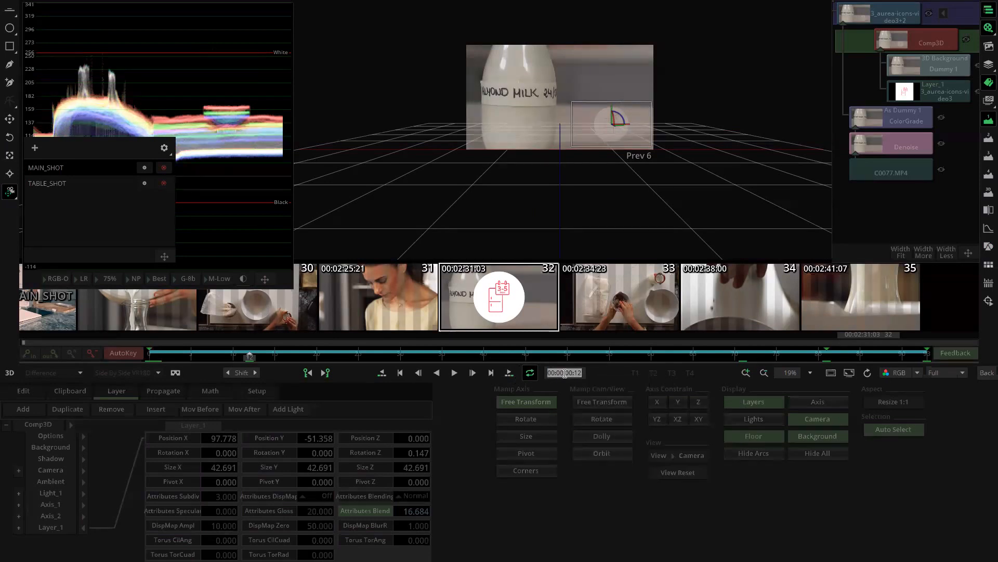
type("318")
key("Return")
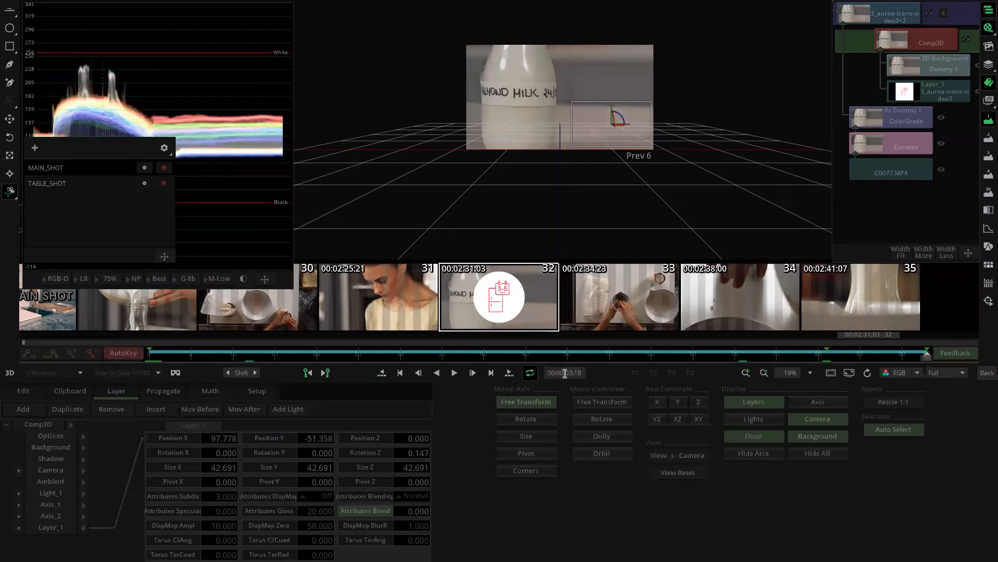
left_click_drag(249, 350, 367, 346)
left_click_drag(581, 380, 313, 374)
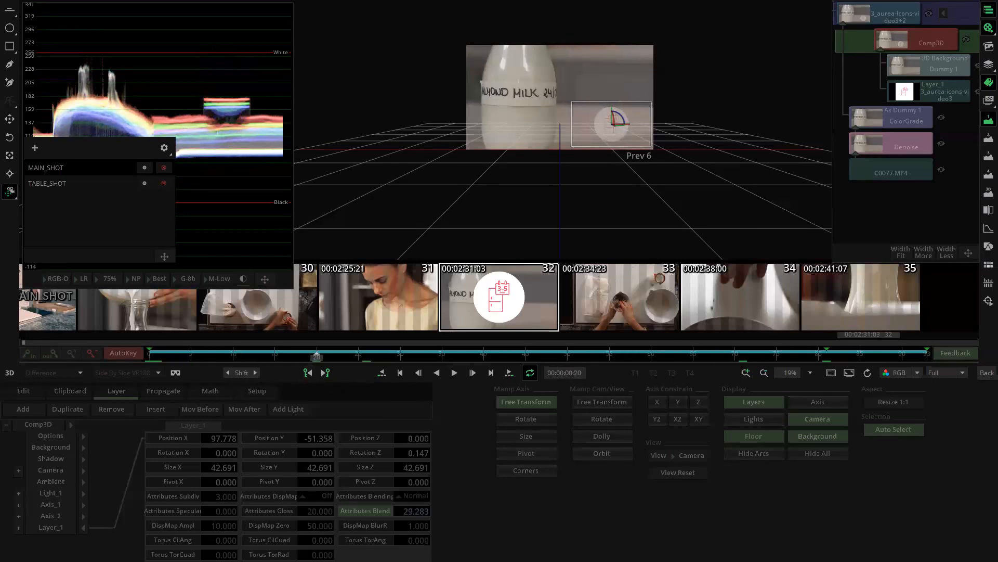
left_click(24, 390)
left_click(110, 389)
left_click(162, 393)
left_click(196, 390)
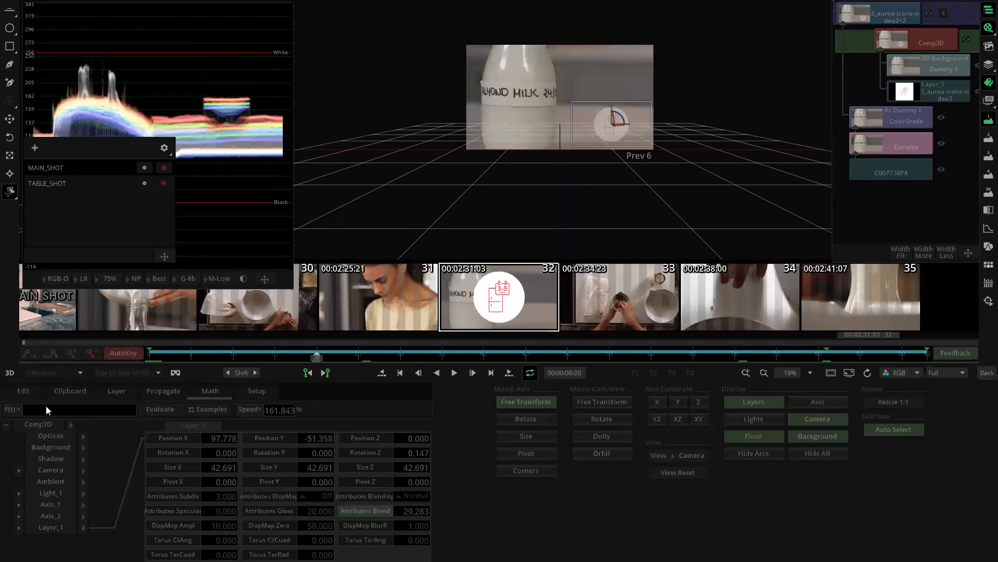
left_click(33, 389)
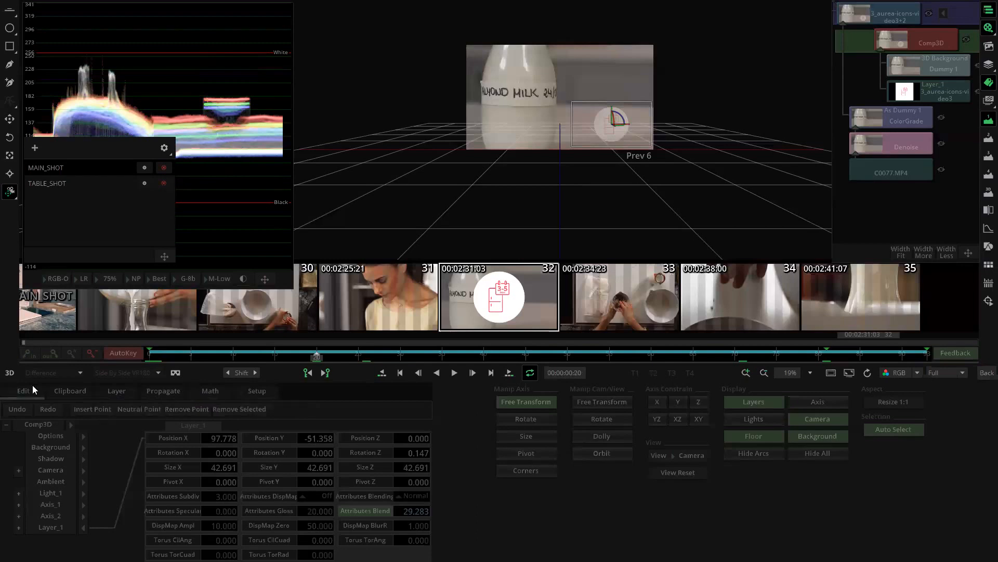
Switch the position counter from timecode to frames, and jump to frame 40 and frame 65.
right_click(575, 372)
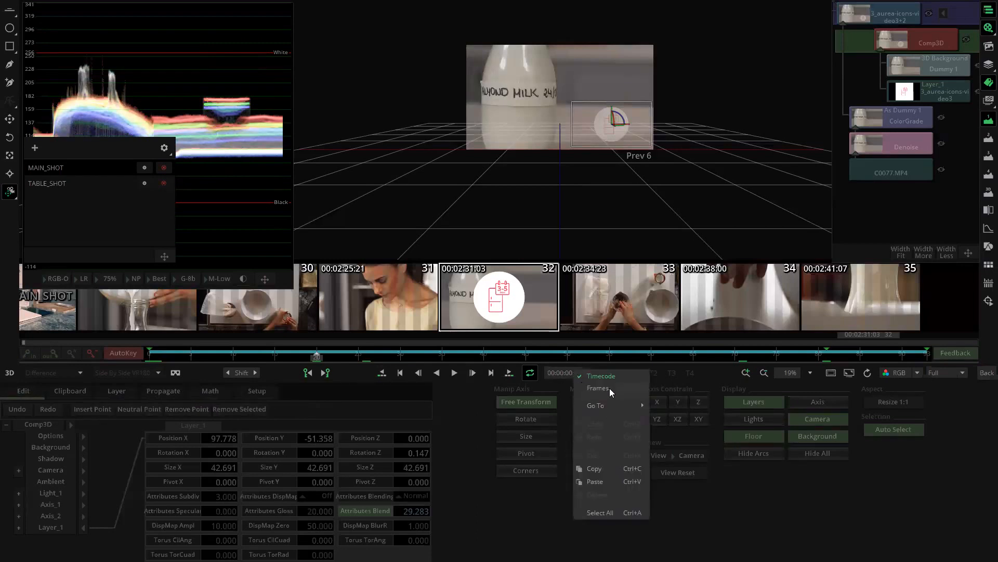
left_click(610, 388)
double_click(571, 374)
type("40")
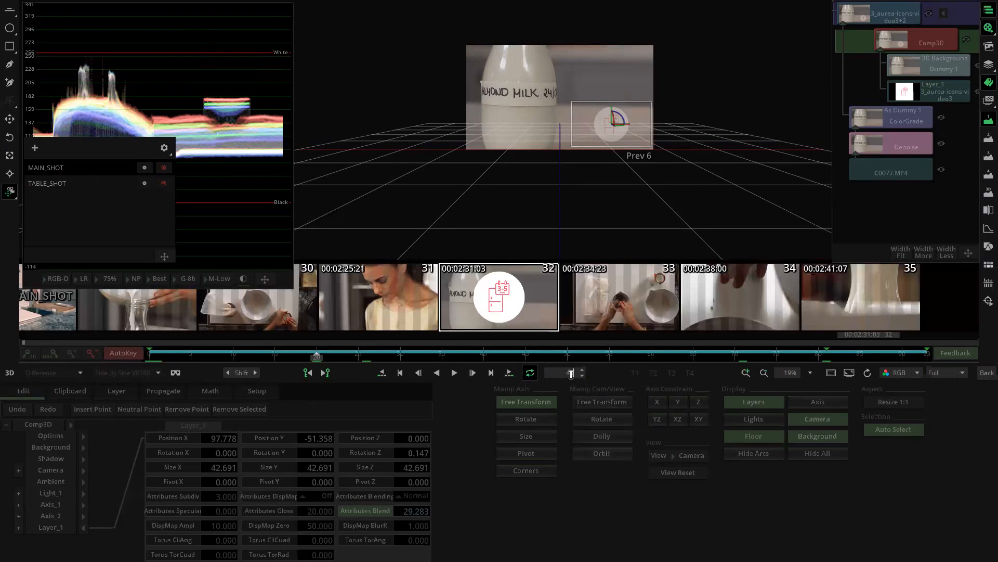
key("Return")
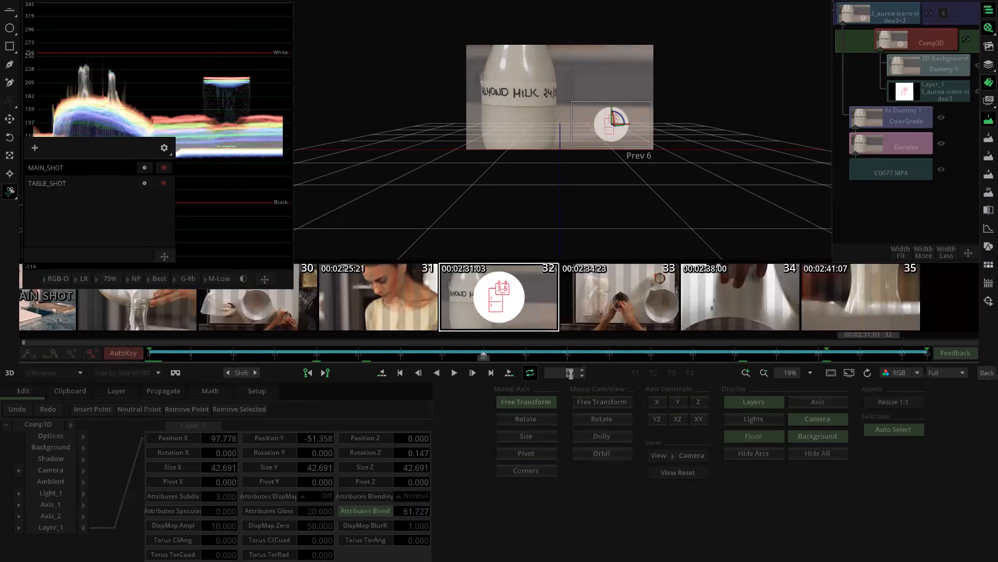
type("65")
key("Return")
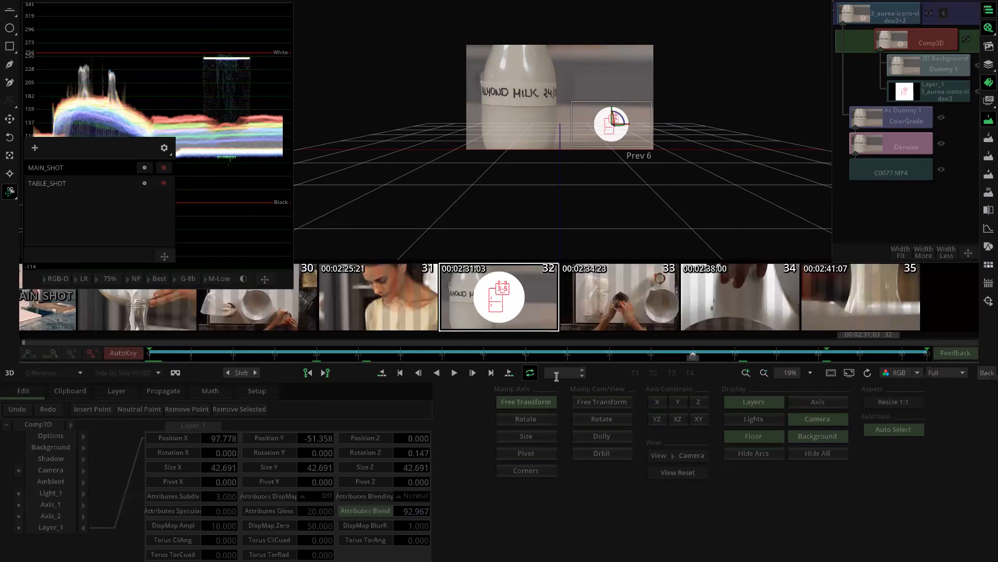
Keyframe Layer_1's Attributes Blend to 100 at frame 12, and return to the timeline.
left_click_drag(309, 361, 283, 378)
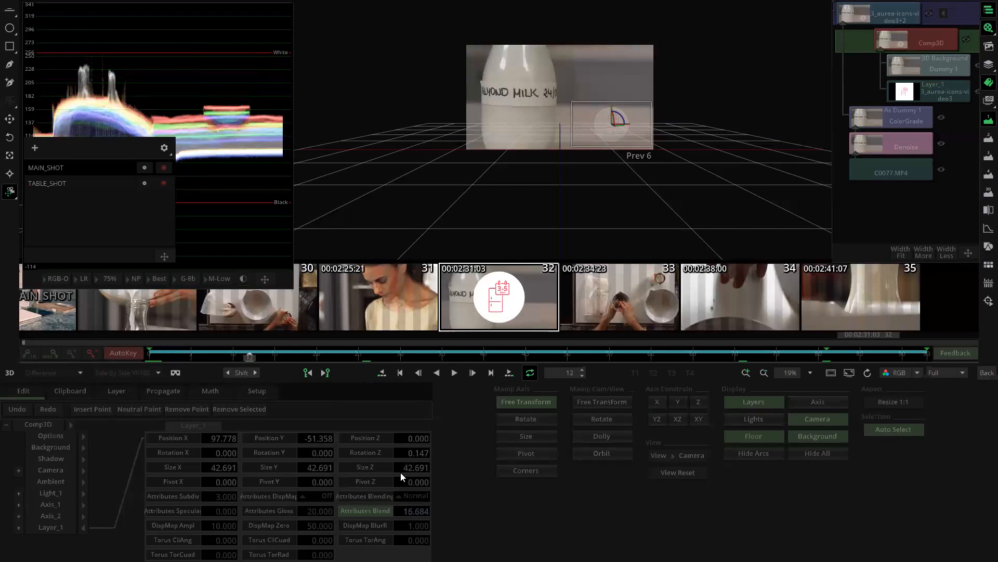
left_click_drag(460, 501, 510, 500)
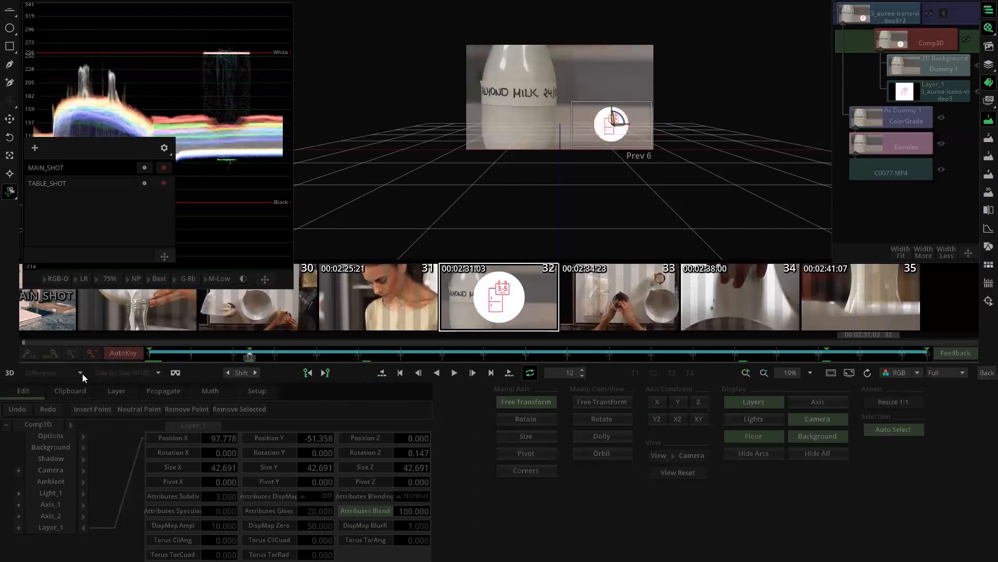
left_click_drag(148, 360, 981, 401)
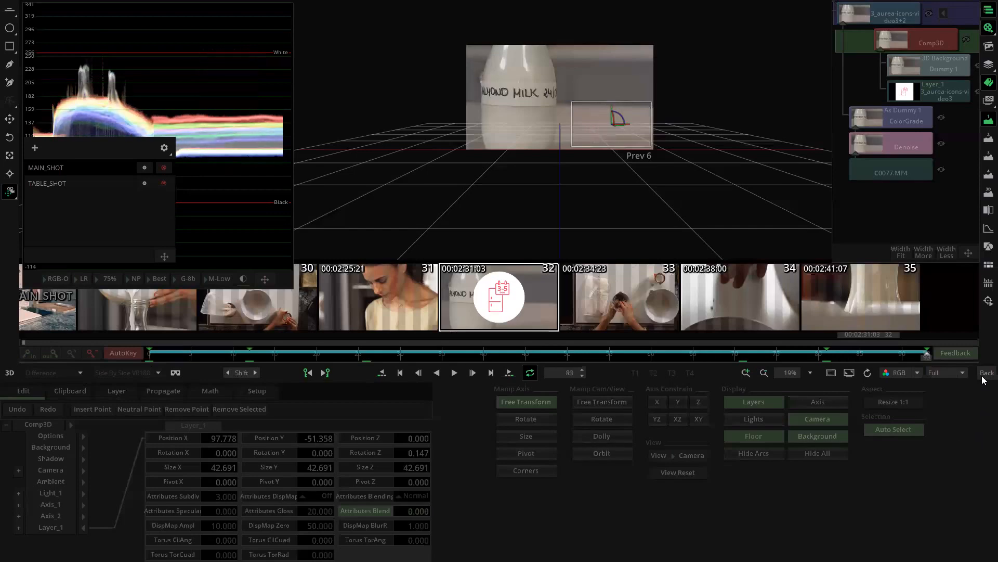
left_click(985, 373)
Select all the hidden clips below the main sequence and delete them.
scroll(546, 132, "down", 3)
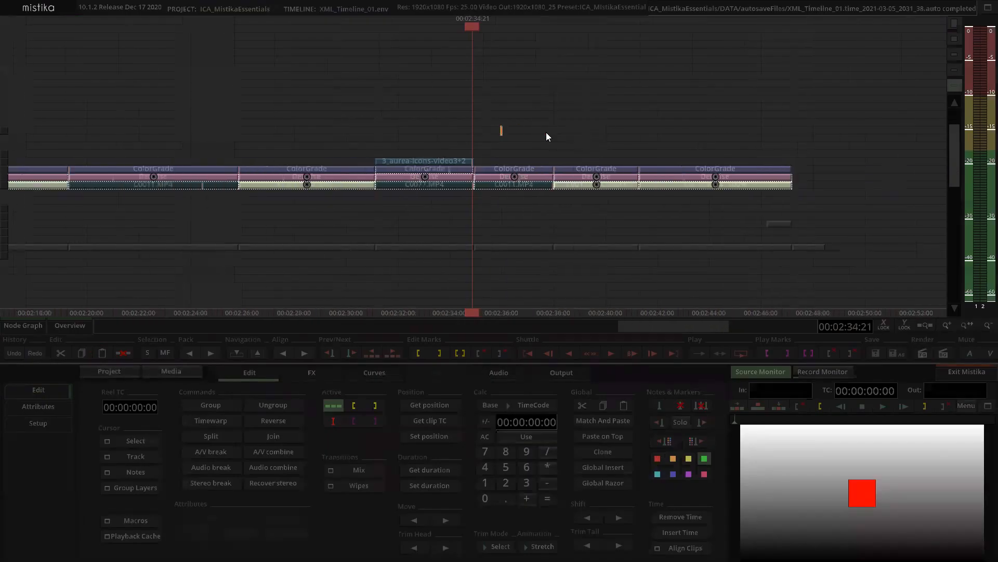
scroll(517, 117, "down", 4)
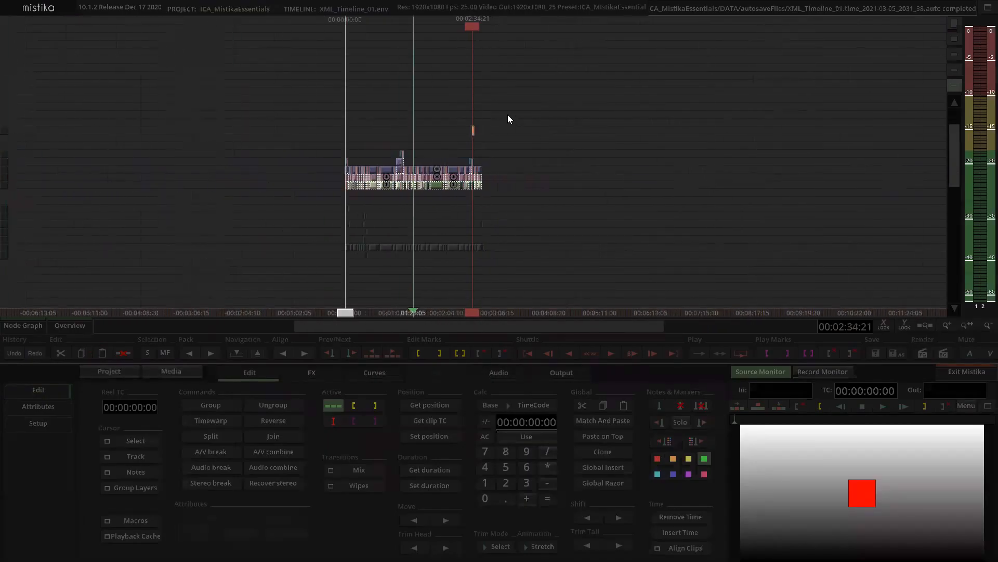
scroll(354, 212, "up", 4)
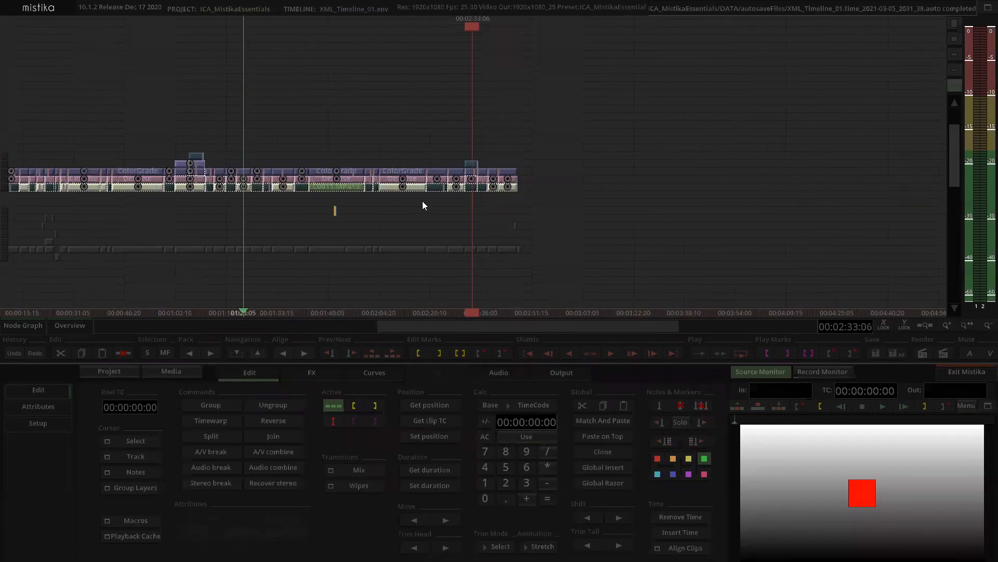
left_click_drag(345, 225, 489, 228)
scroll(383, 229, "down", 1)
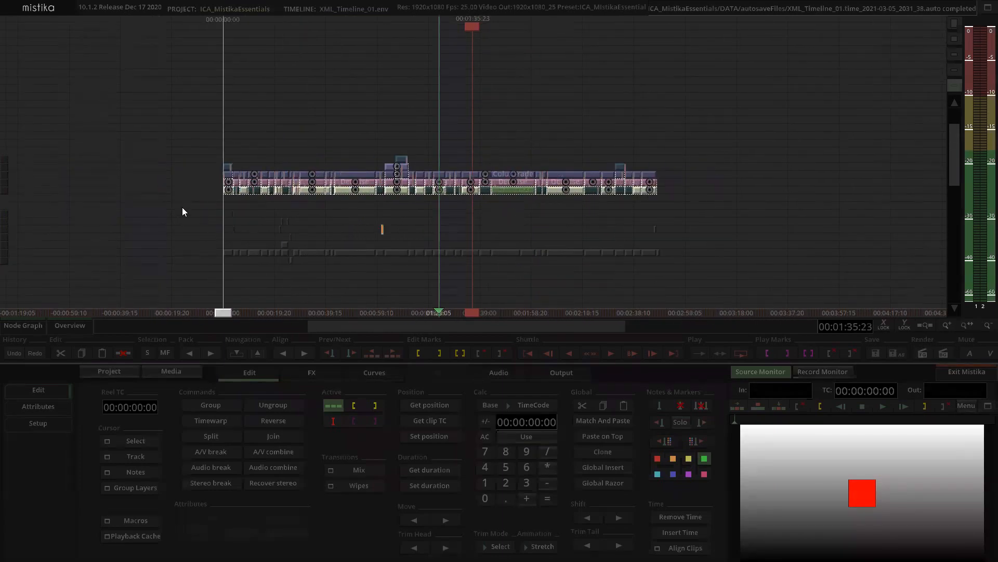
left_click_drag(715, 281, 715, 283)
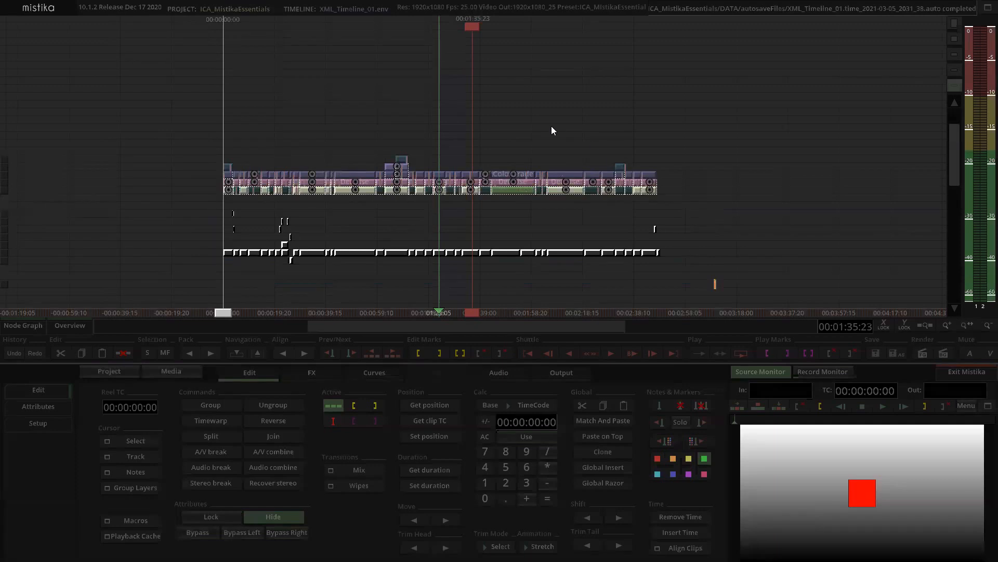
key("Delete")
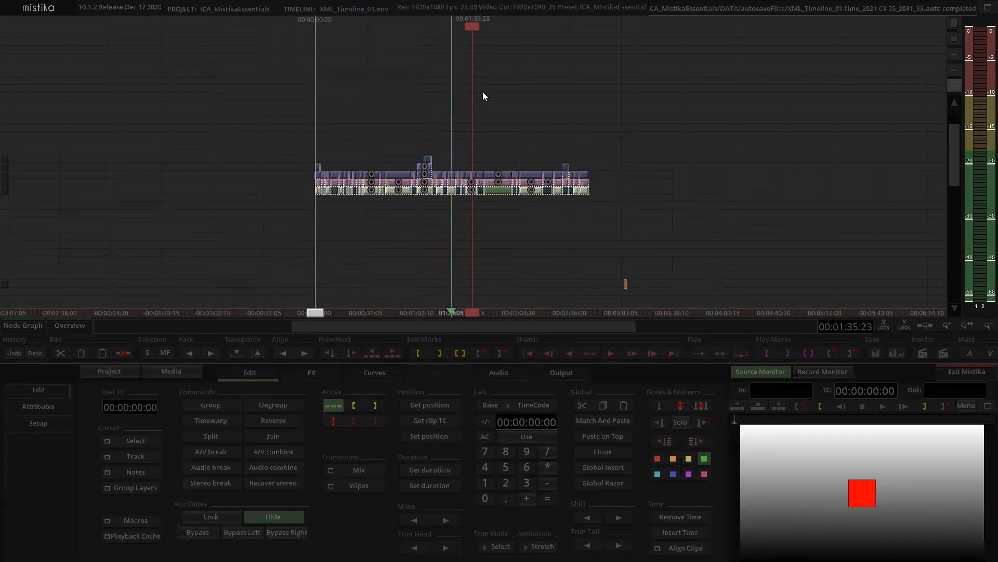
scroll(483, 92, "up", 3)
scroll(600, 95, "down", 2)
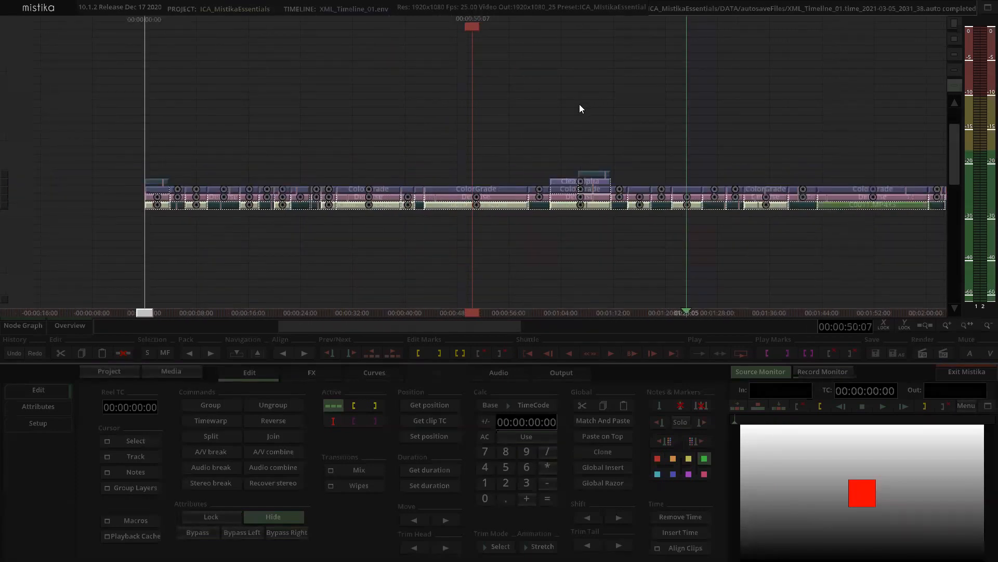
scroll(545, 119, "down", 2)
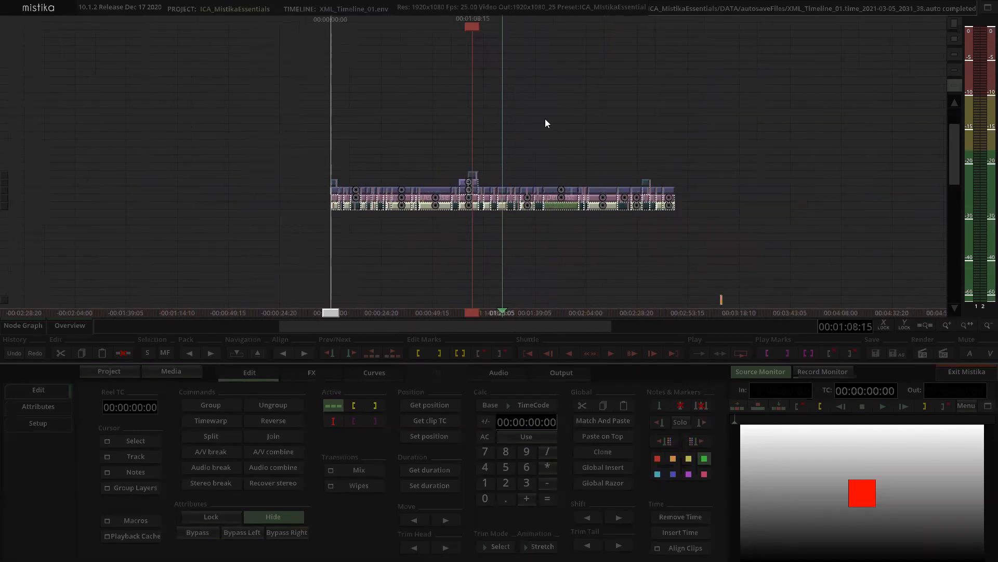
scroll(526, 123, "up", 2)
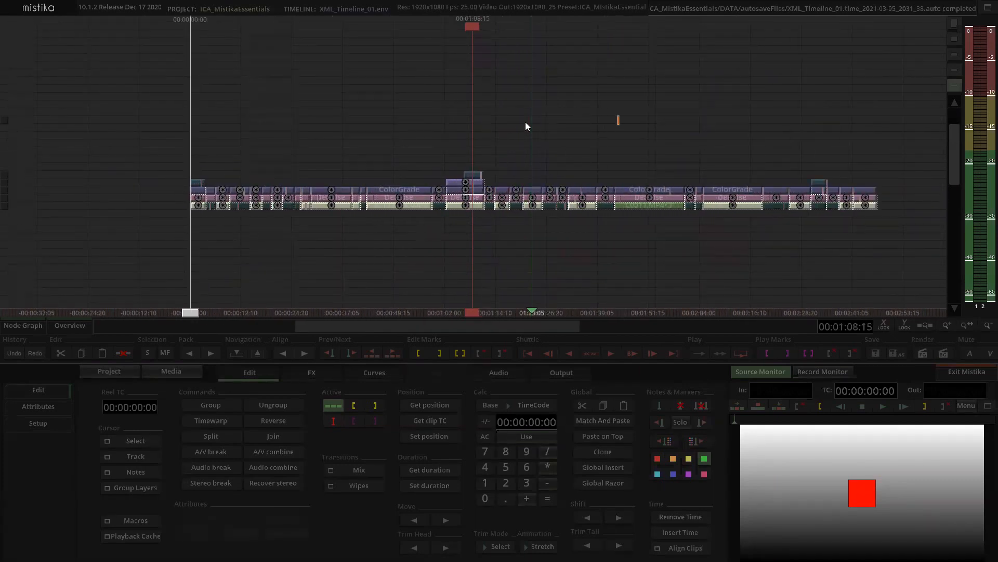
scroll(526, 123, "down", 1)
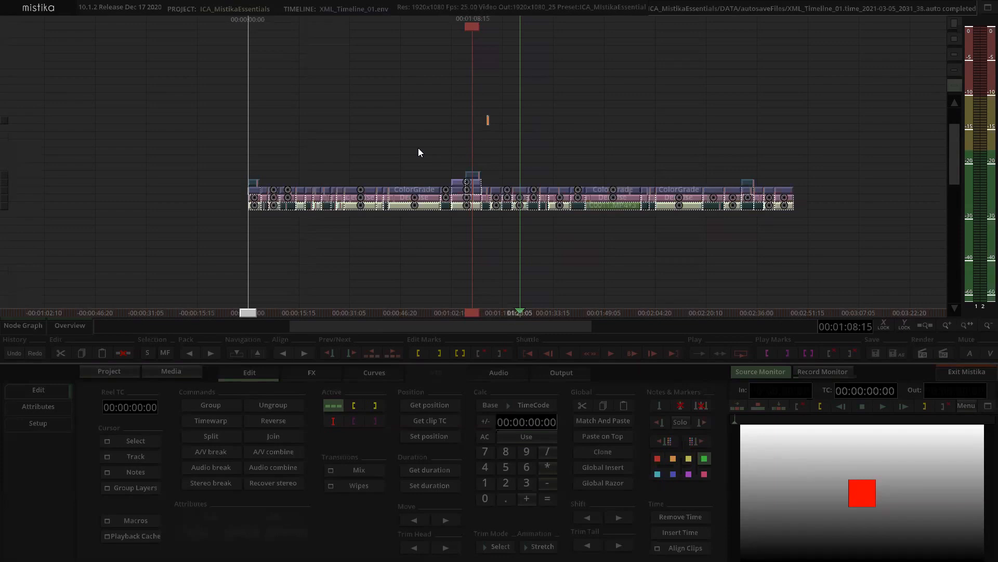
Open the Media Manager and browse to the BUG folder inside ICA_Mistika_Essentials/03_GFX.
left_click(190, 372)
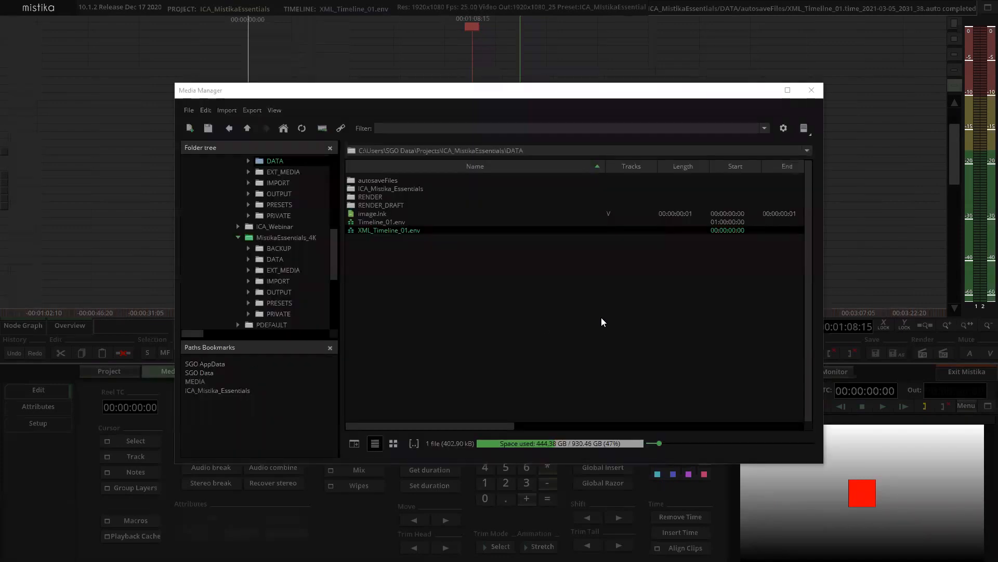
left_click(400, 285)
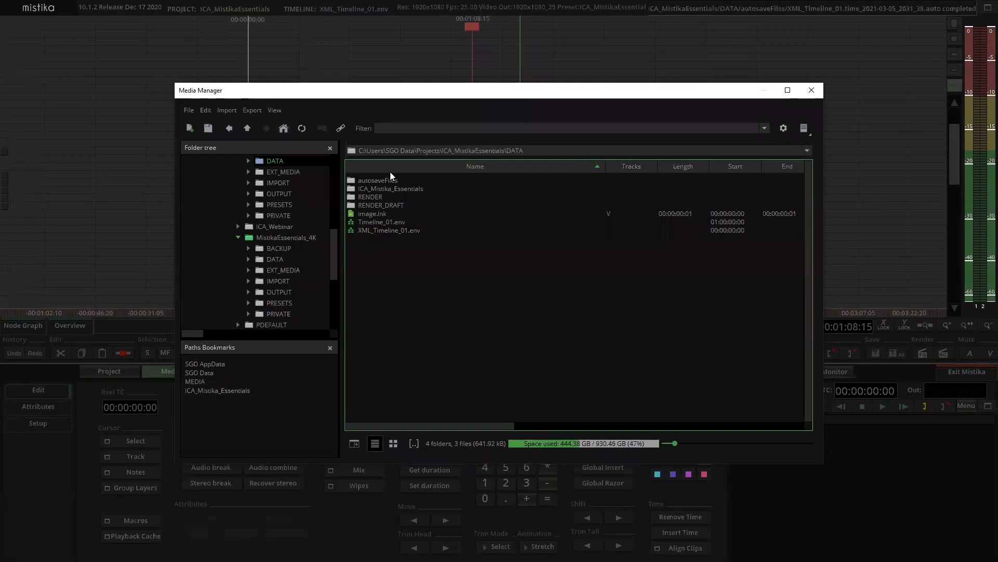
double_click(382, 189)
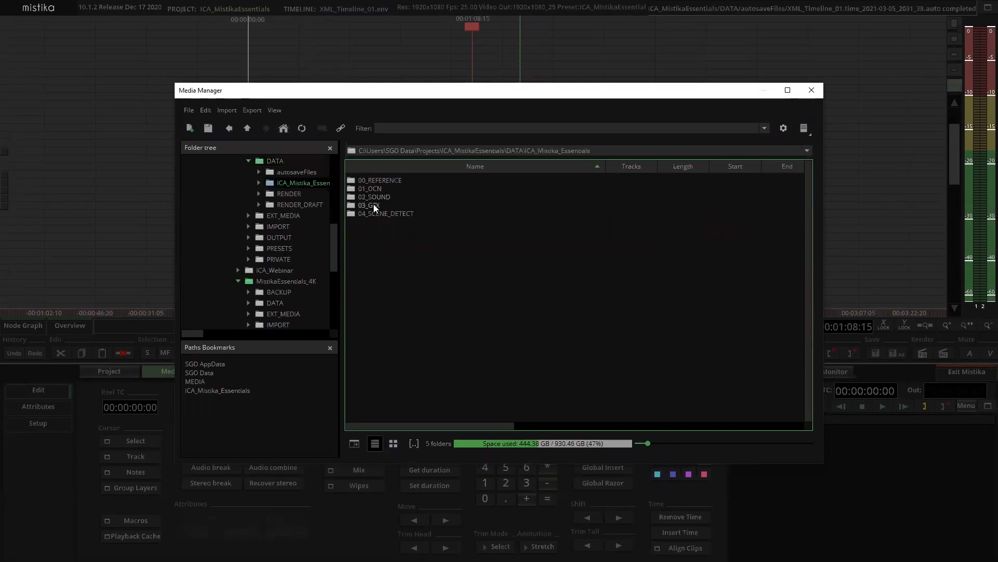
double_click(374, 204)
double_click(366, 181)
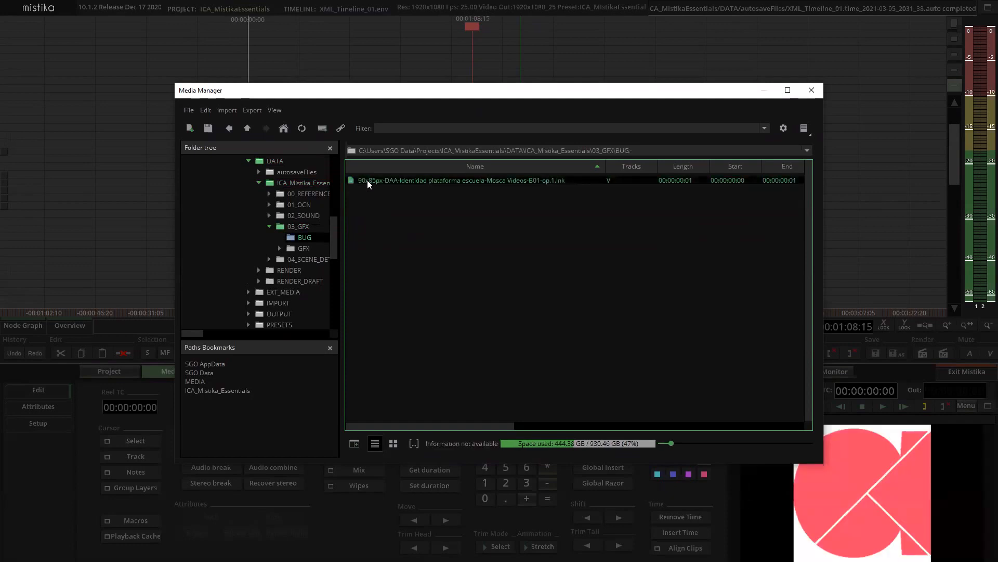
Place the logo clip 90x85px-DAA-Identidad plataforma escuela-Mosca Videos-B01-op.1 in the empty timeline area above the sequence.
left_click_drag(401, 96, 504, 281)
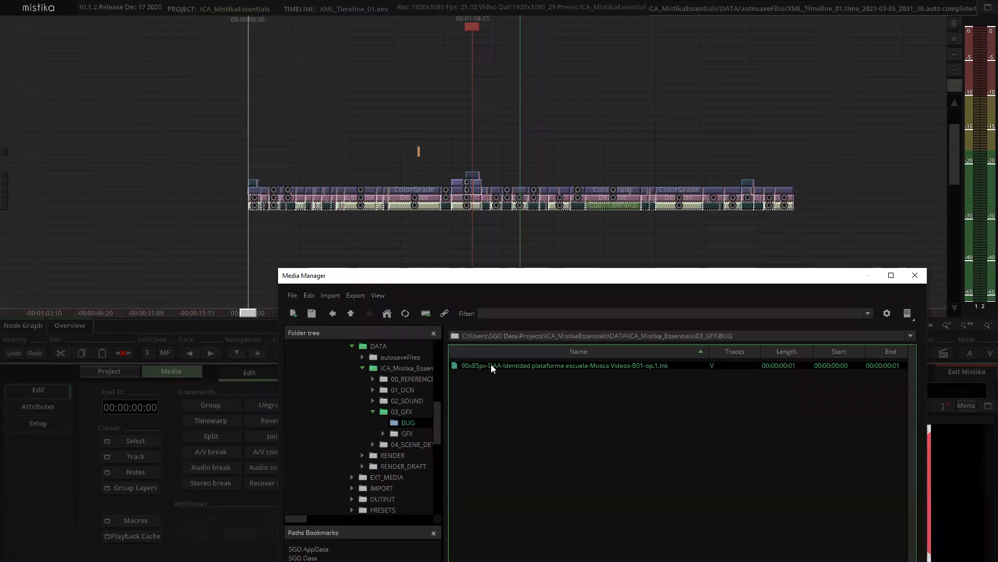
left_click(420, 116)
left_click(537, 172)
scroll(406, 130, "up", 1)
scroll(406, 130, "down", 2)
left_click(506, 156)
Take the duration of the whole sequence, 00:02:47:05, and apply it to the logo clip.
left_click_drag(222, 176, 787, 232)
left_click(915, 275)
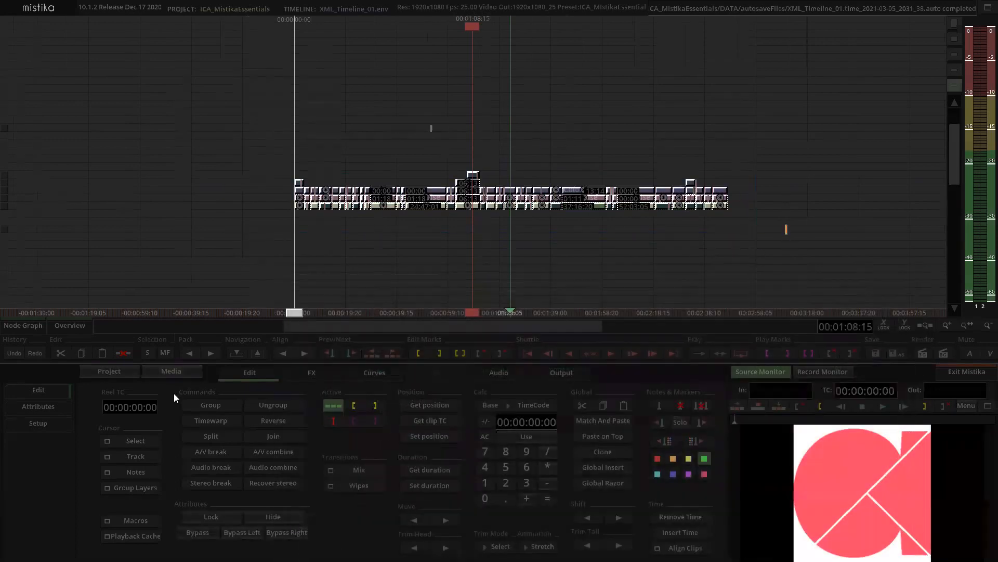
left_click(441, 468)
left_click_drag(397, 111, 462, 153)
left_click(433, 484)
left_click(436, 59)
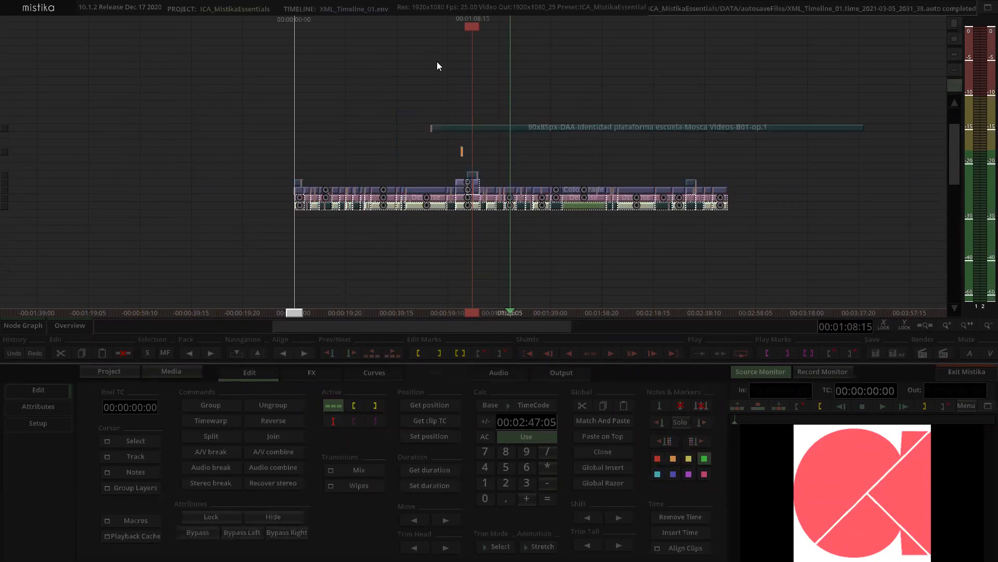
Set the logo clip's position to 00:00:00:00 so it starts with the sequence.
left_click(432, 128)
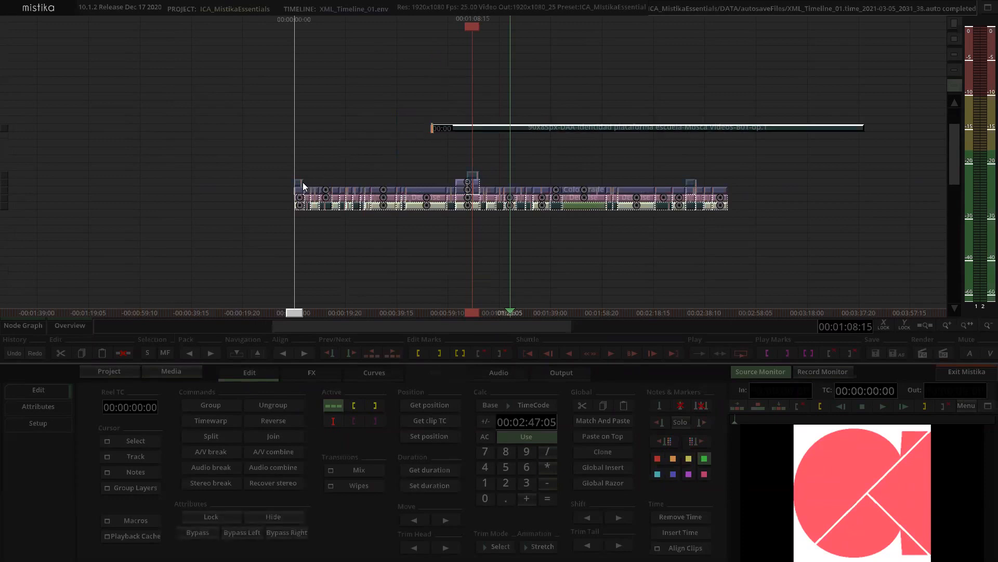
left_click(487, 435)
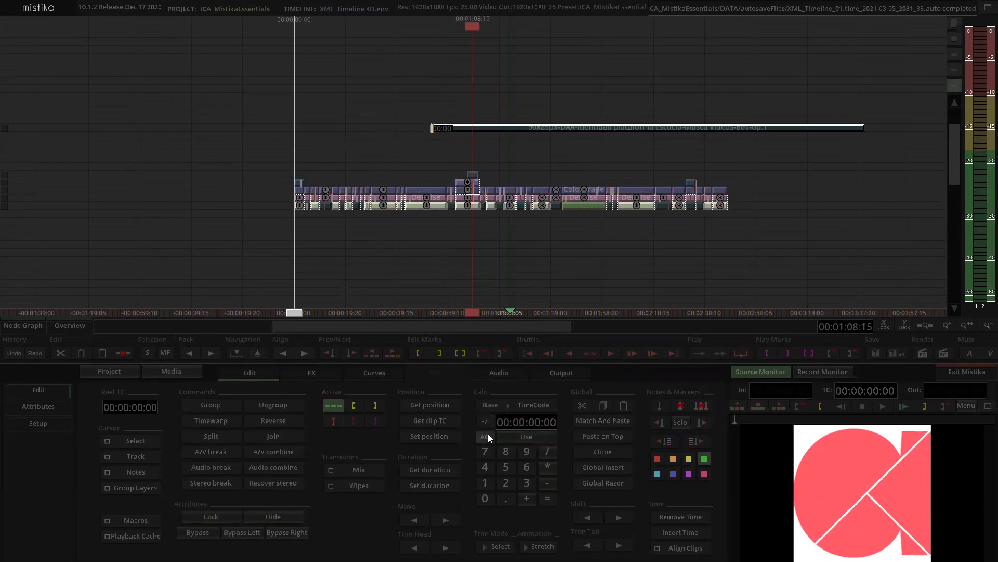
left_click(494, 97)
left_click_drag(470, 90, 507, 136)
left_click(429, 435)
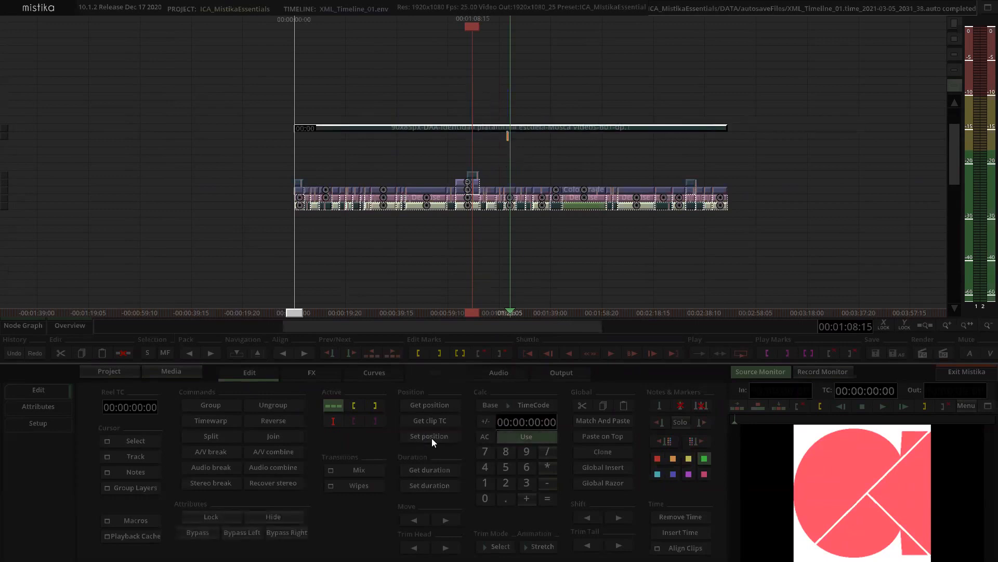
Stack the logo clip below the sequence under a full-length Comp3D effect, and open the effect's Layer_1 parameters.
left_click(489, 100)
left_click(492, 127)
left_click(499, 77)
left_click_drag(530, 128, 541, 241)
left_click_drag(512, 122, 528, 153)
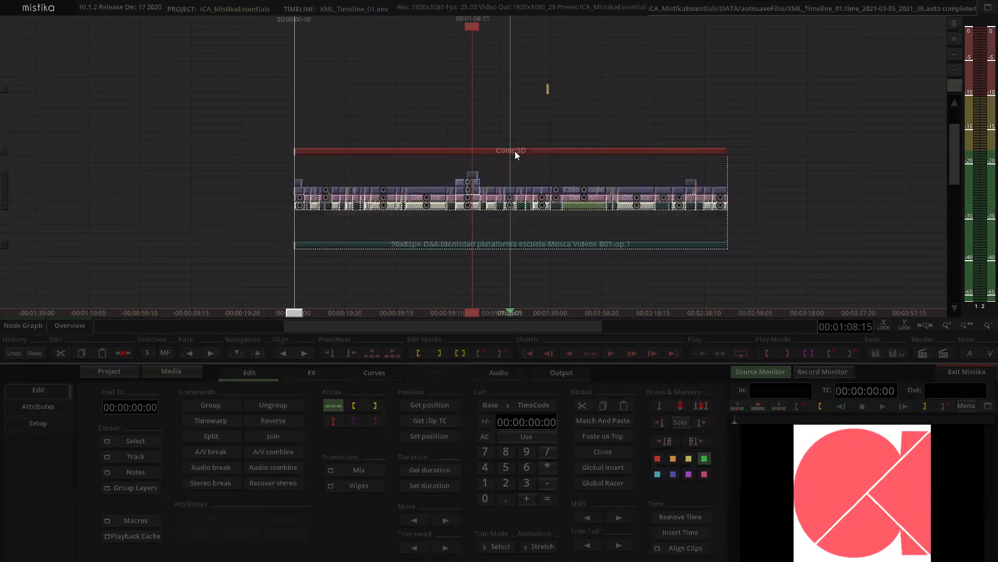
double_click(514, 151)
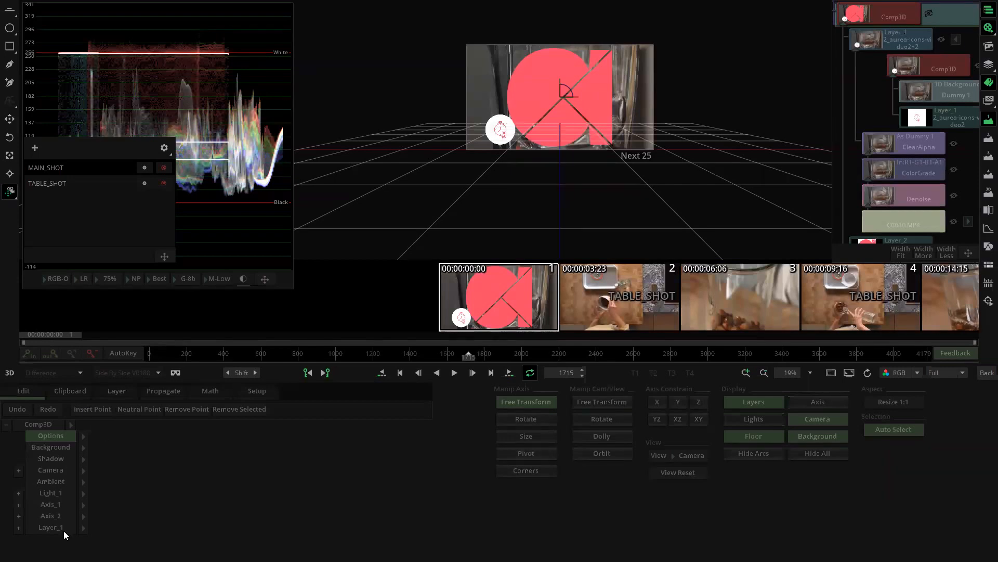
left_click(78, 527)
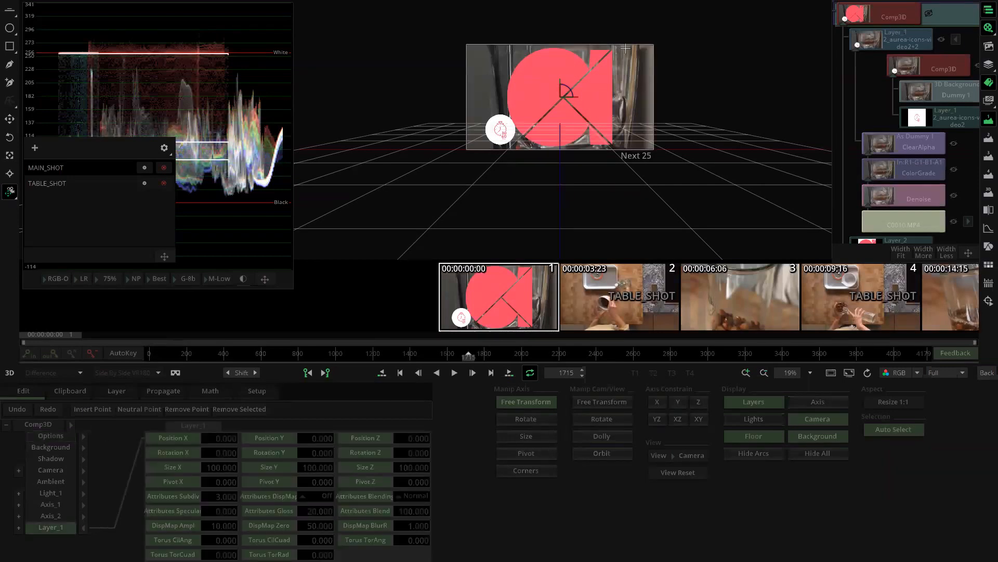
mouse_move(651, 46)
left_mouse_down()
mouse_move(612, 94)
mouse_move(654, 60)
left_mouse_up()
left_click(56, 527)
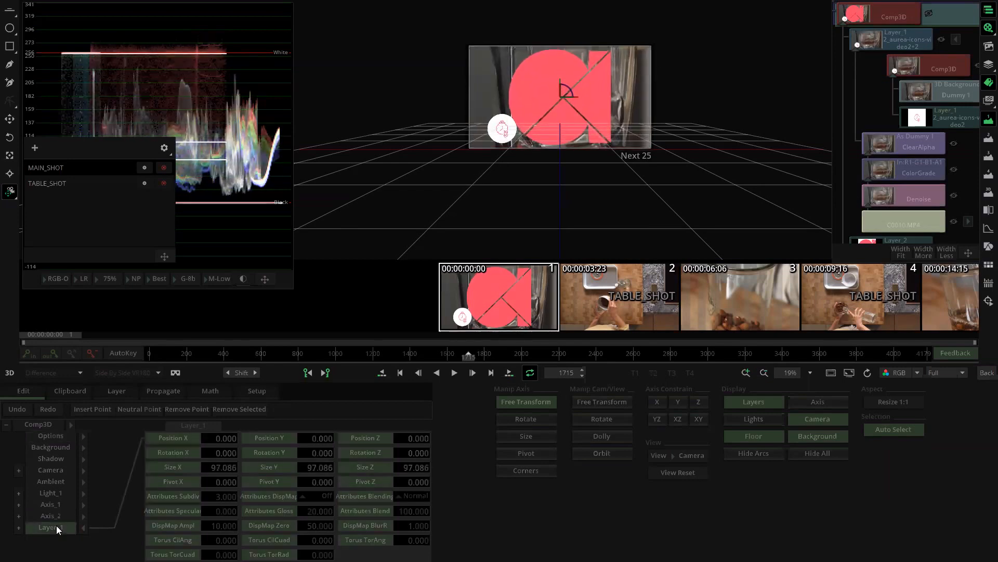
key("Delete")
Set the Comp3D effect's Background from Solid to Input 1.
left_click(79, 443)
left_click(227, 438)
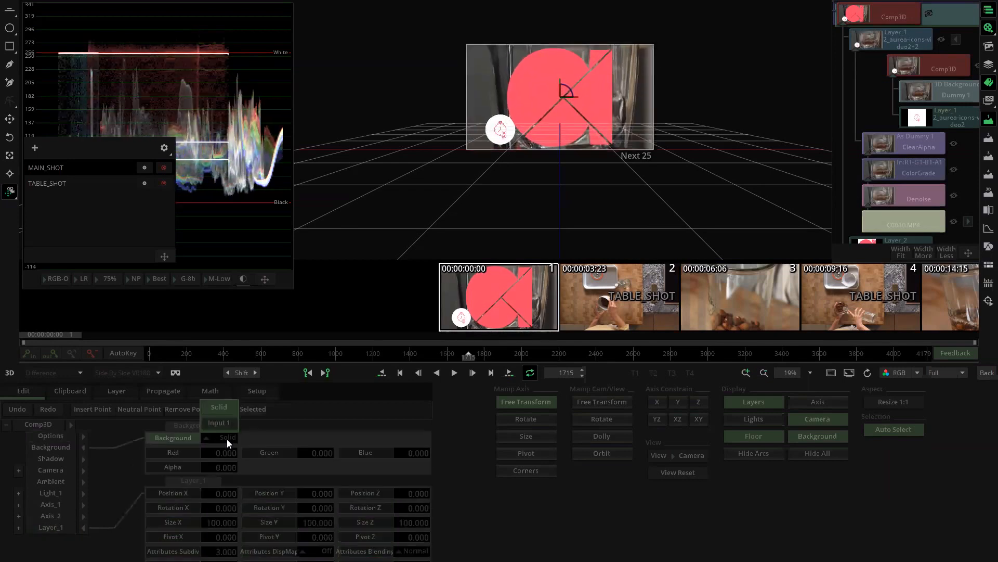
left_click(225, 422)
left_click(83, 449)
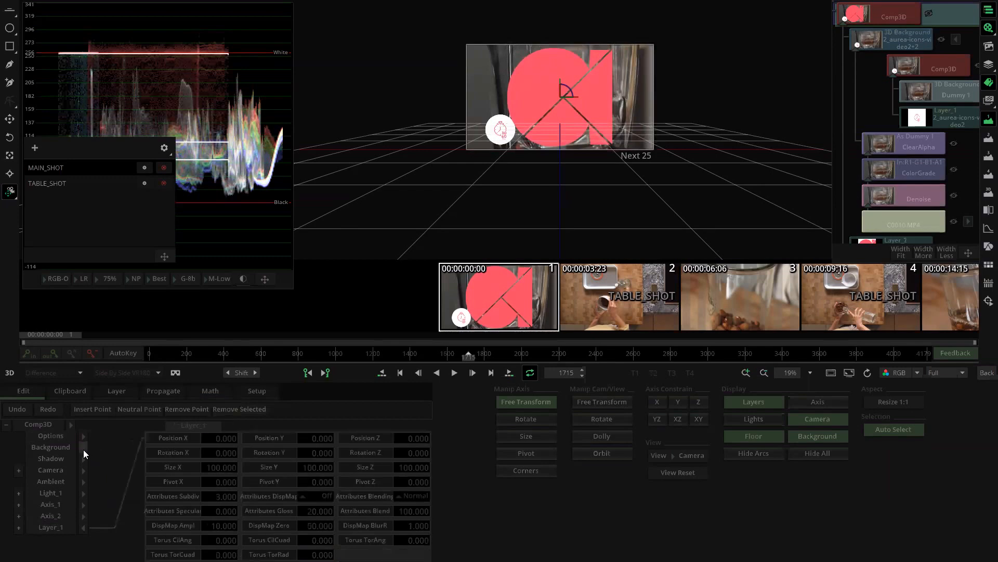
Shrink the Layer_1 logo and move it to the picture's upper-right corner, at about X 143.2 and Y 76.0.
left_click(48, 528)
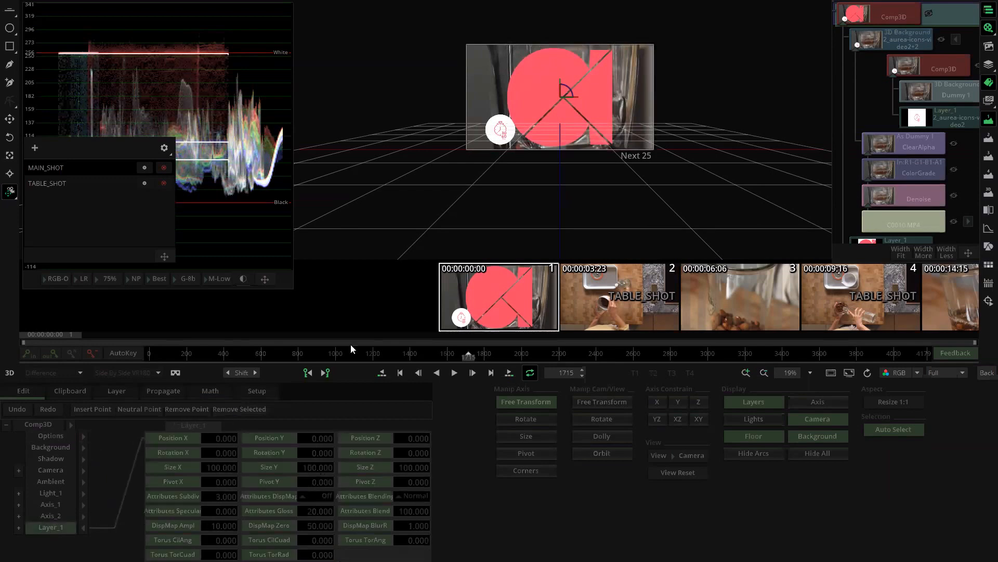
mouse_move(651, 46)
left_mouse_down()
mouse_move(574, 105)
mouse_move(641, 53)
left_mouse_up()
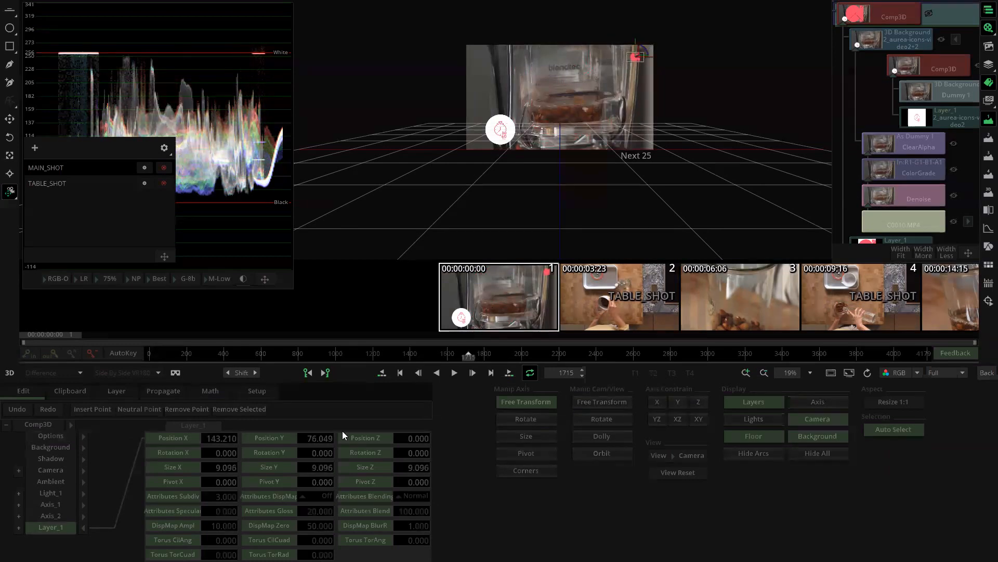
Set the logo layer's Size Y and Size X to 20.
left_click(310, 467)
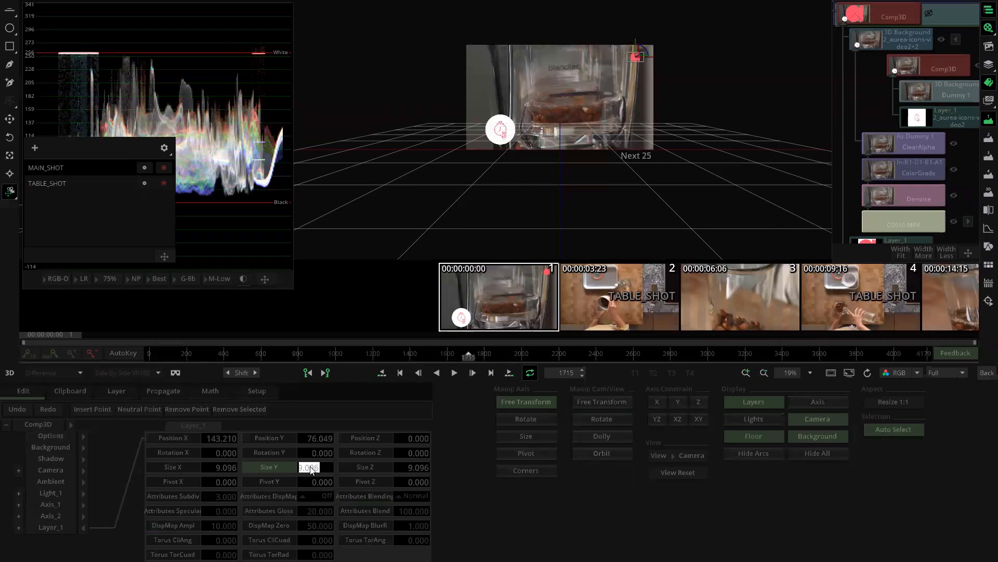
type("20")
key("Return")
left_click(231, 467)
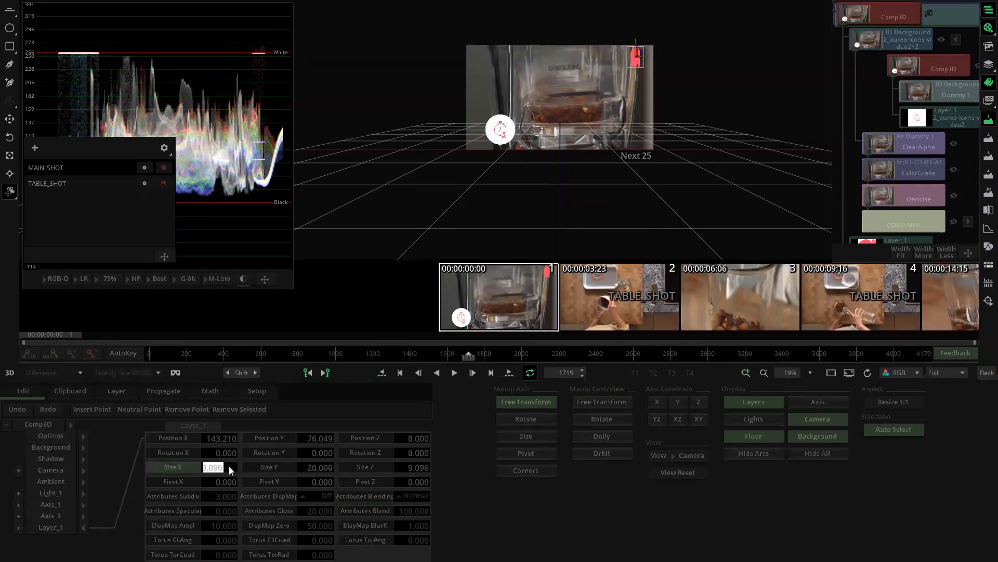
key("Return")
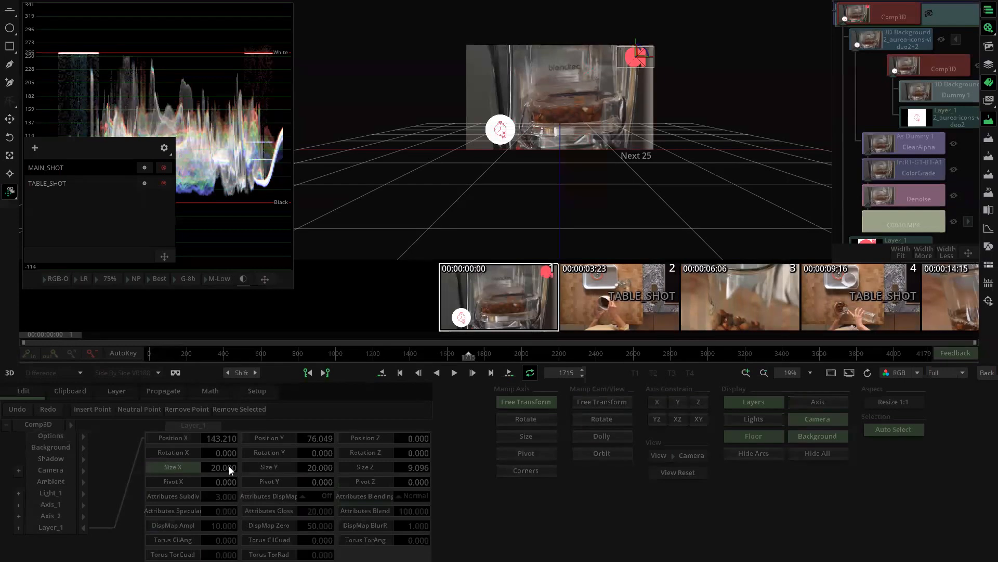
Set the logo layer's Size Y and Size X to 10.
left_click(315, 468)
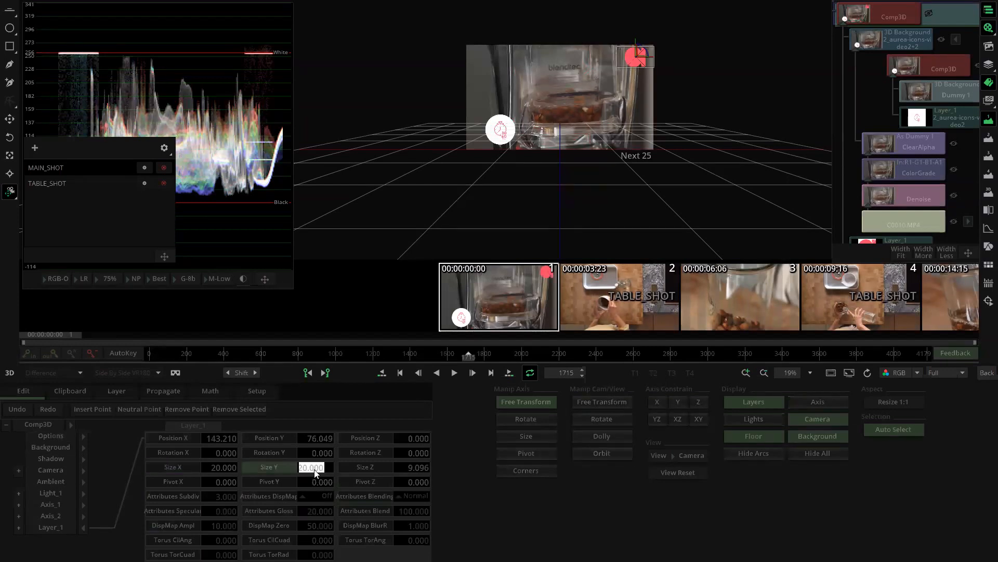
type("10")
key("Return")
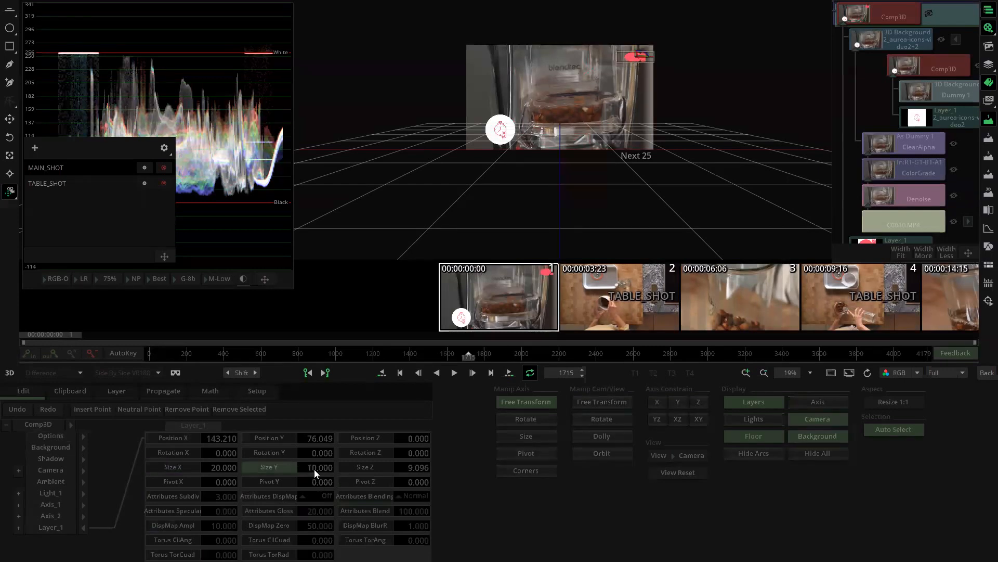
left_click(226, 468)
type("10")
key("Return")
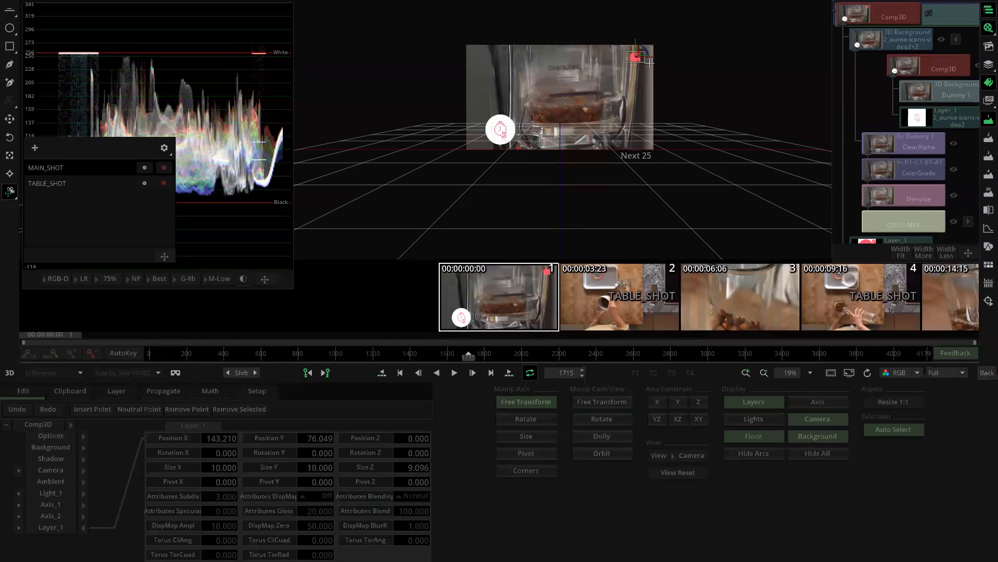
Set the logo layer's Attributes Blend to 30.
left_click(407, 511)
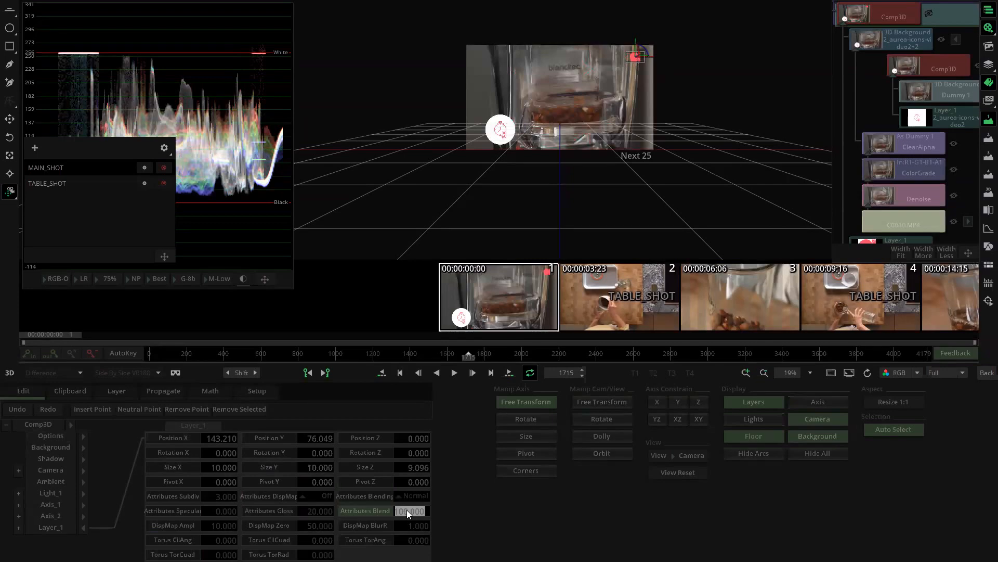
type("30")
key("Return")
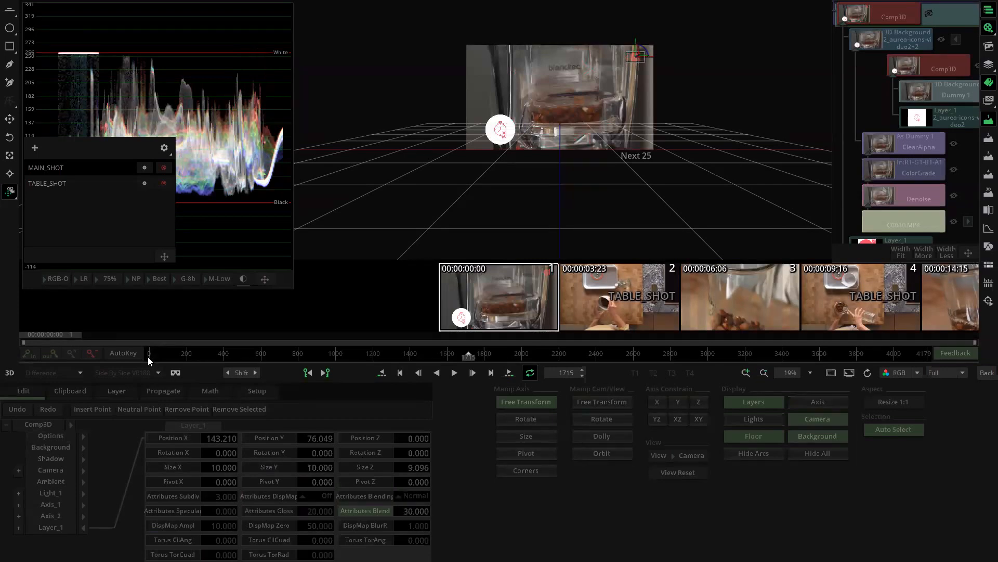
Check the logo over other shots, set its Attributes Blend to 40, and return to the timeline.
left_click_drag(466, 330, 751, 305)
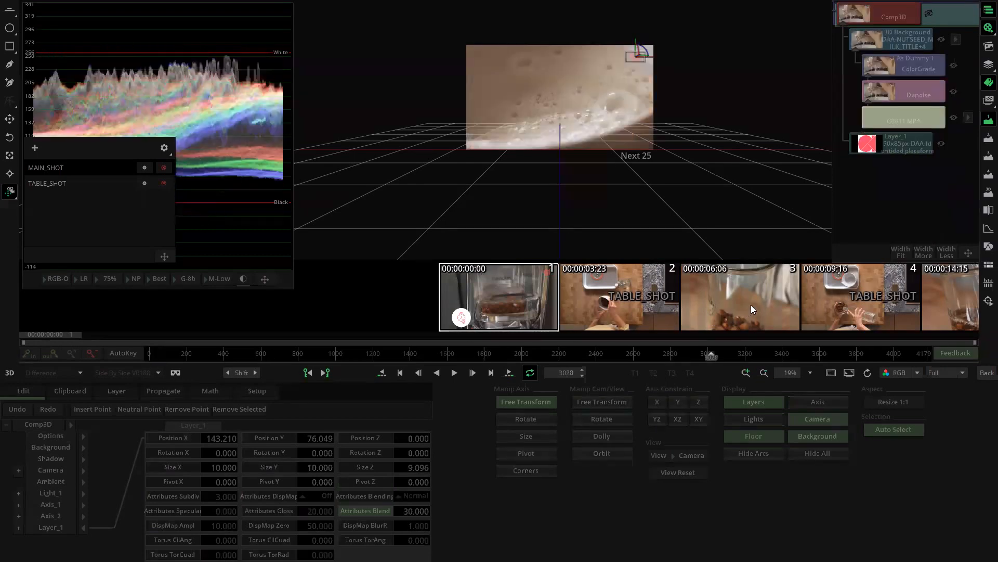
left_click_drag(693, 292, 438, 441)
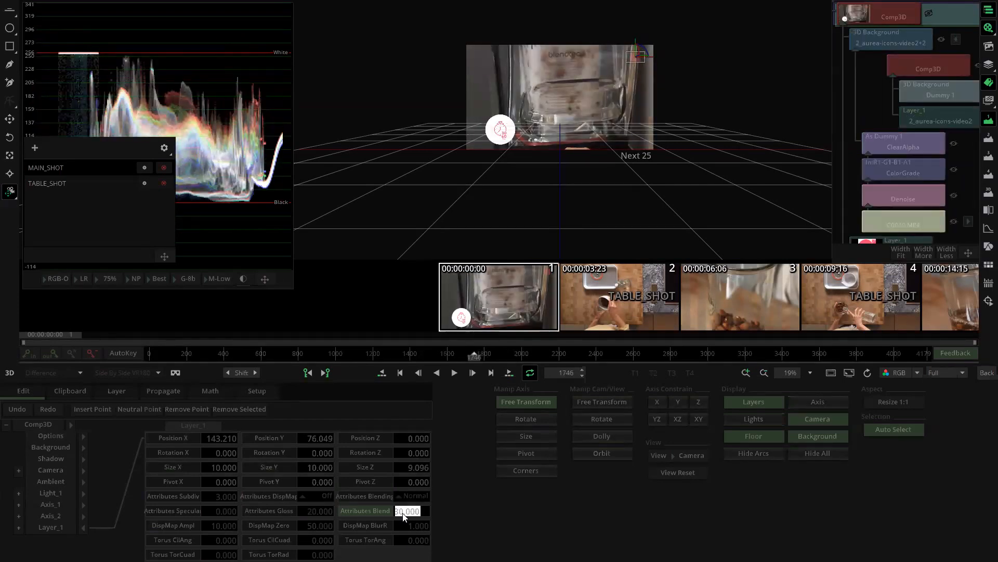
key("Return")
left_click(984, 370)
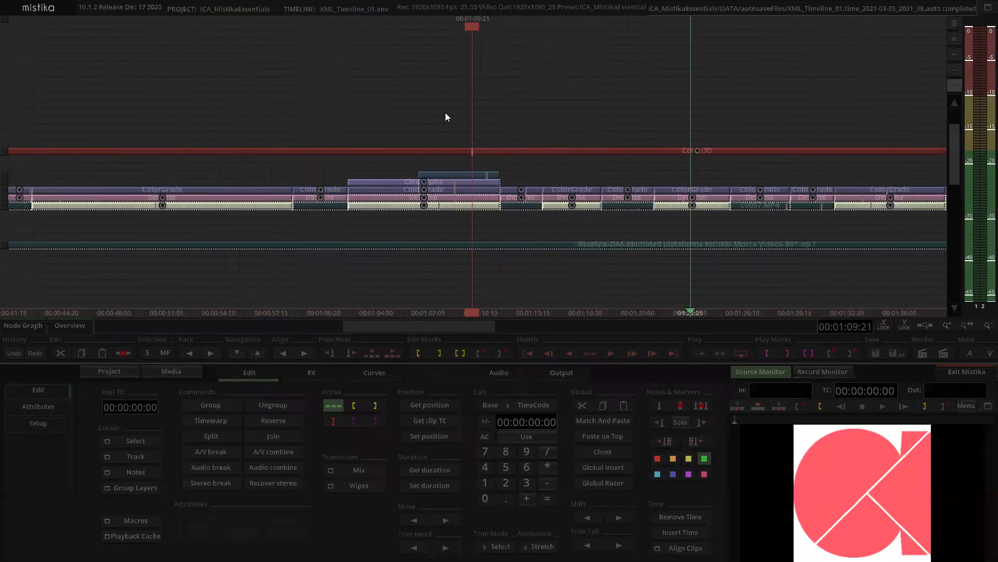
Reopen the sequence-wide Comp3D and examine its effect stack, from the background composite and its nested layers to the logo layer.
scroll(472, 140, "down", 5)
left_click(470, 151)
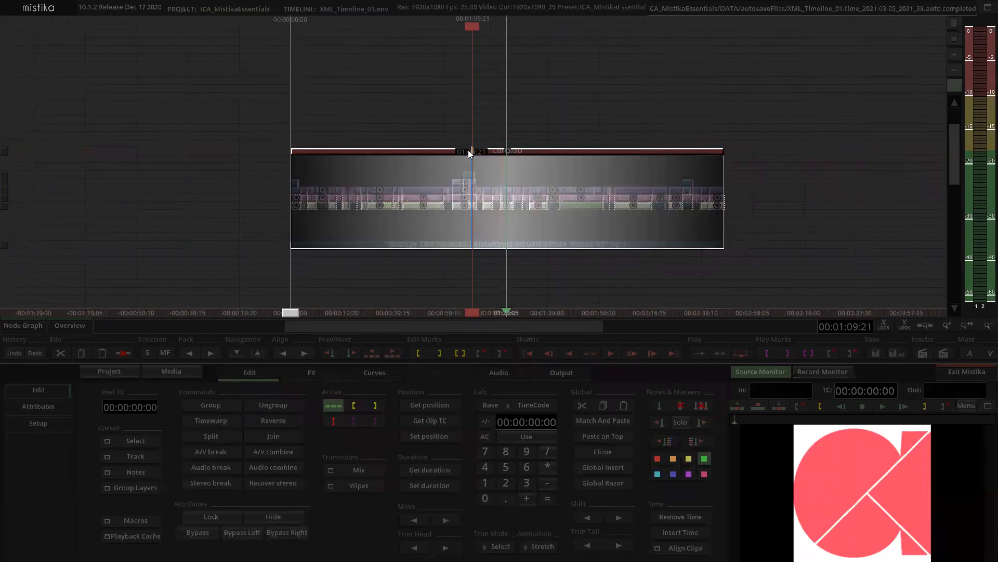
double_click(468, 150)
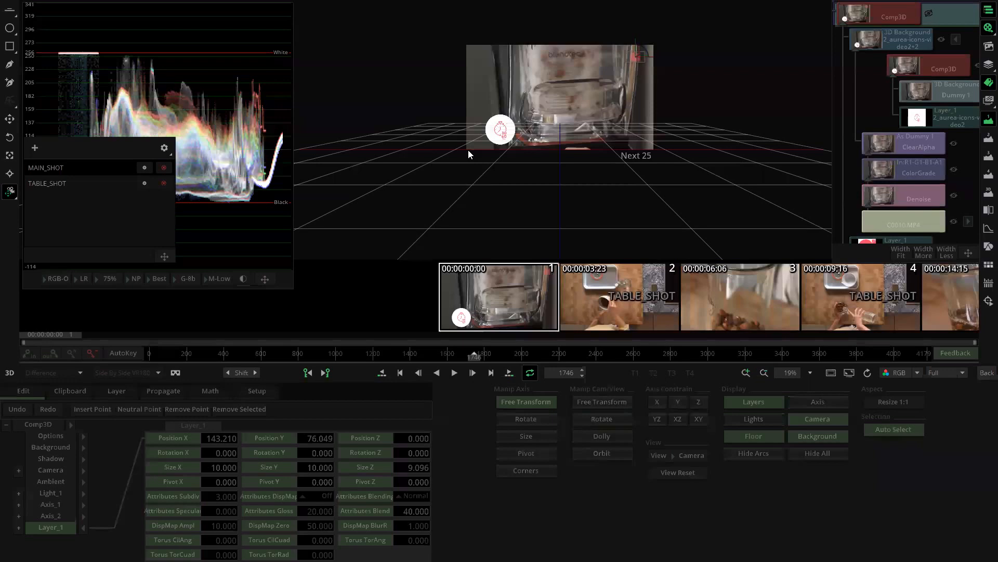
left_click(896, 255)
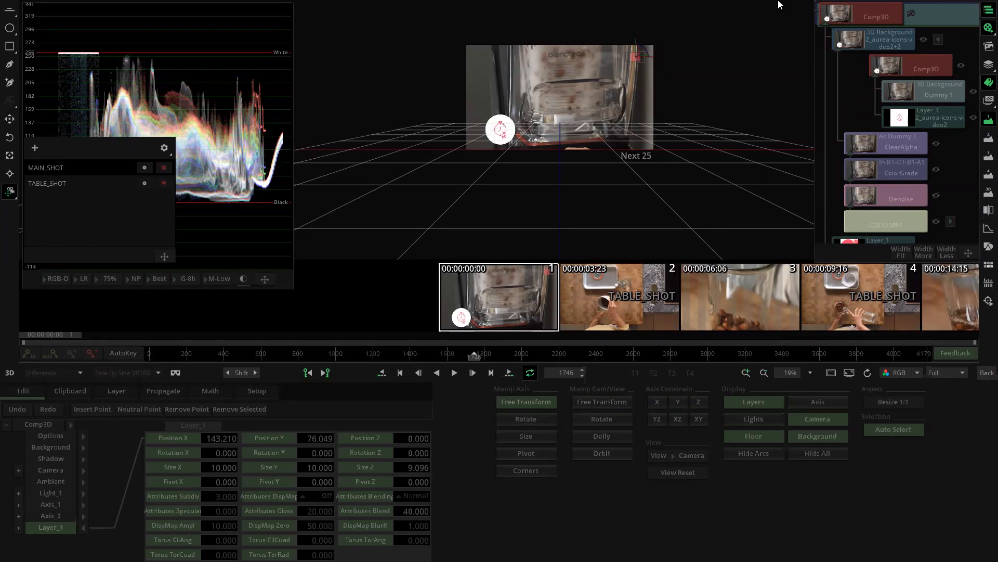
left_click(901, 44)
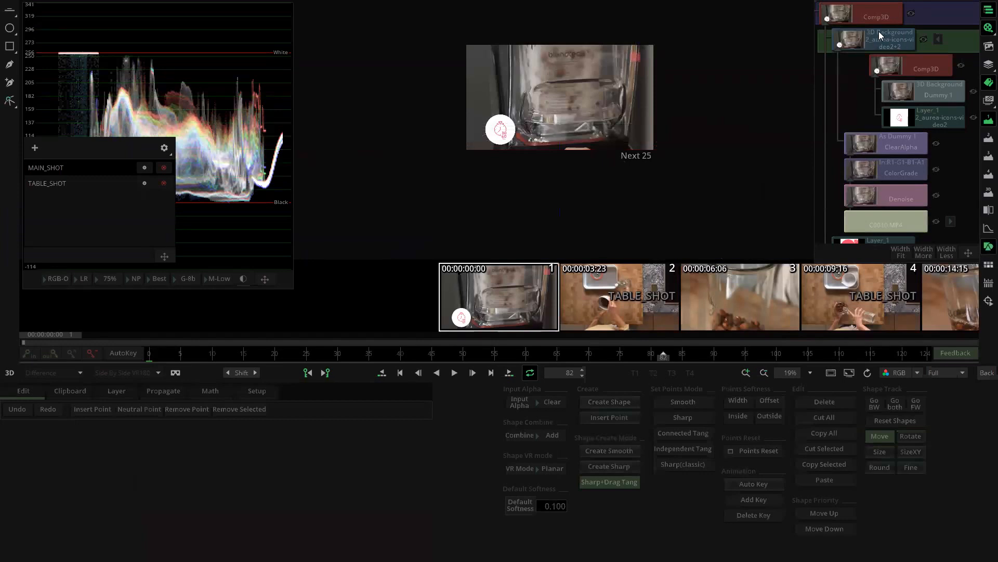
left_click(938, 40)
left_click(938, 40)
scroll(914, 114, "down", 1)
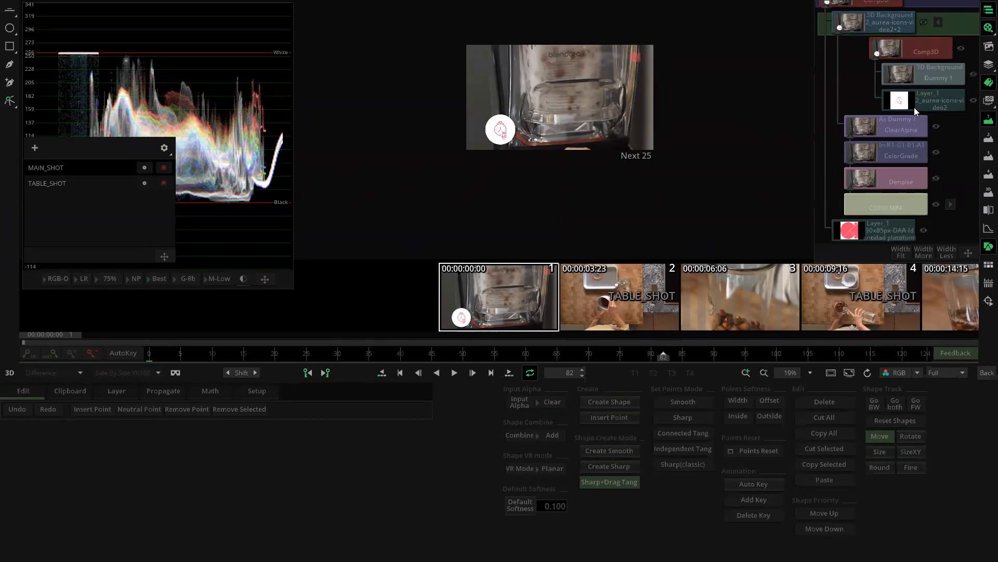
left_click(881, 232)
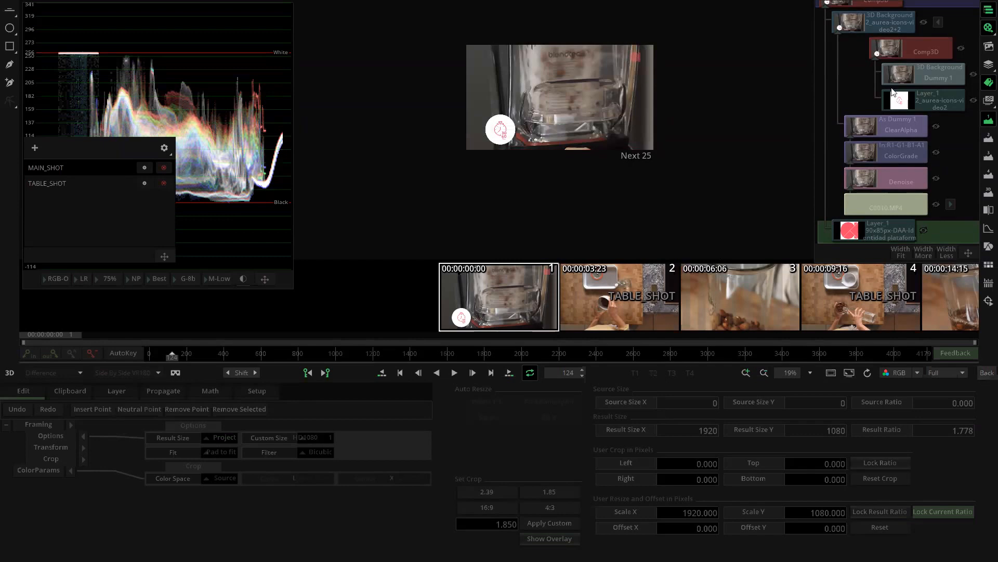
scroll(903, 166, "up", 1)
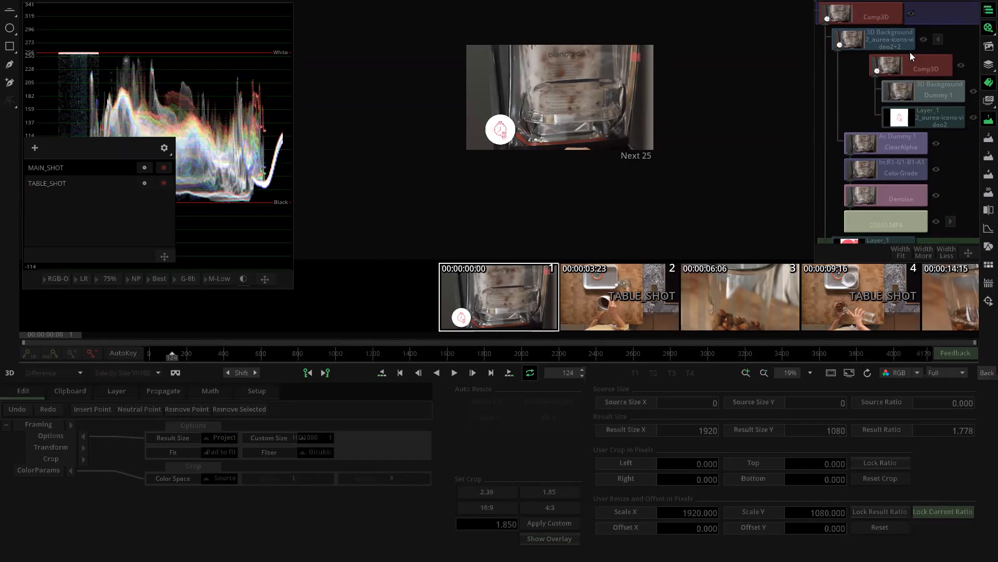
left_click(987, 372)
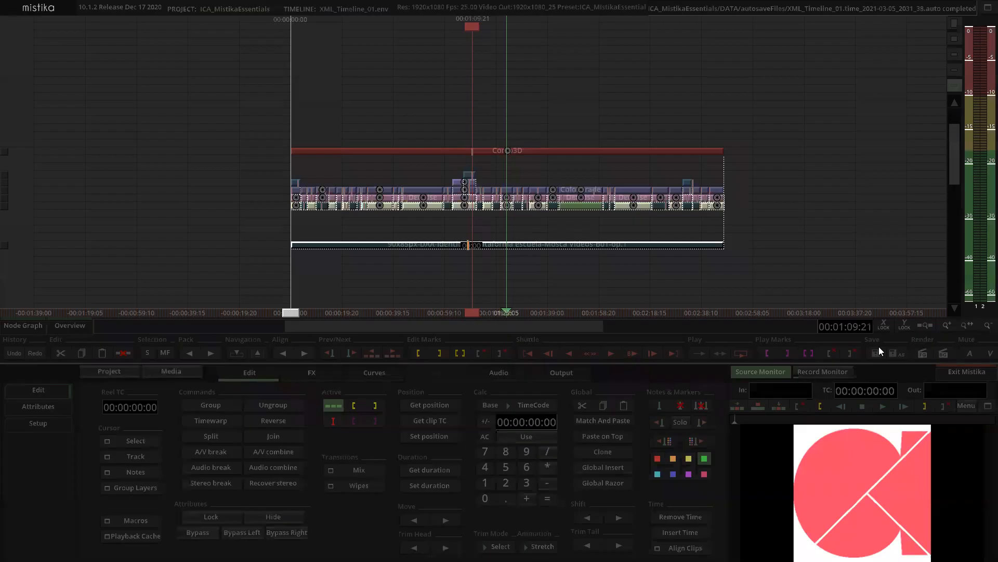
left_click(475, 88)
double_click(470, 151)
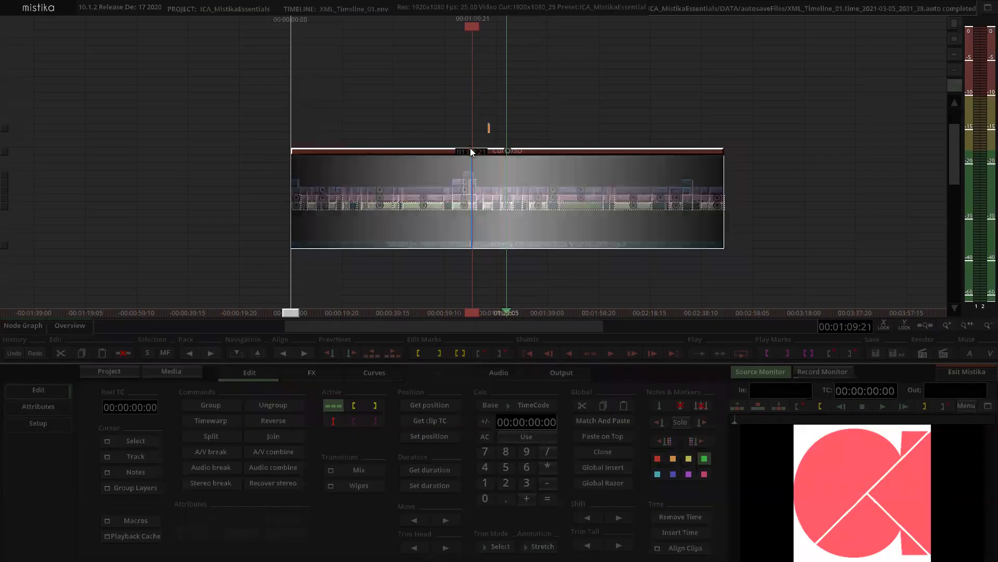
left_click(984, 373)
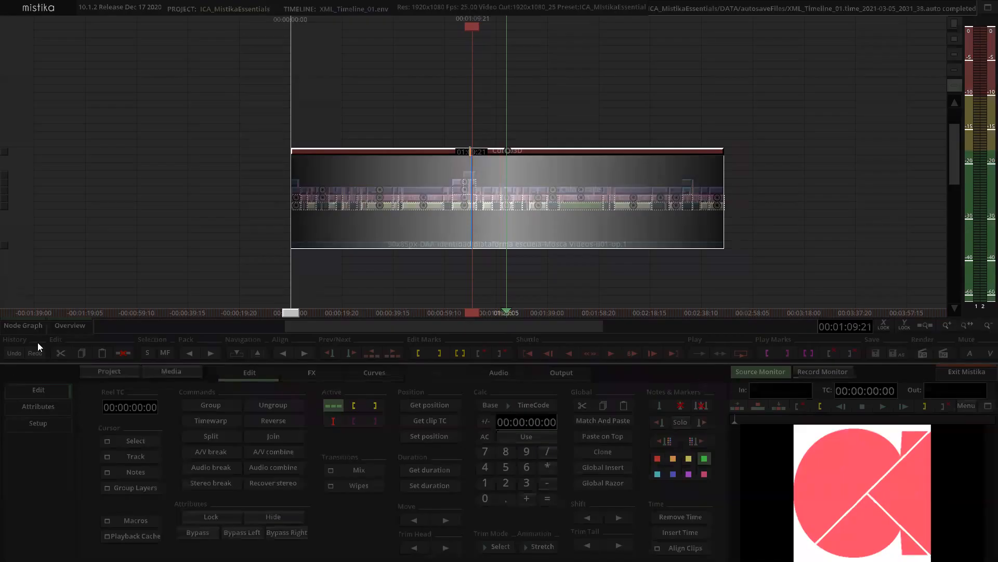
Show the node graph of the sequence-wide Comp3D and spread out its main Comp3D, logo and nested Comp3D nodes.
left_click(38, 325)
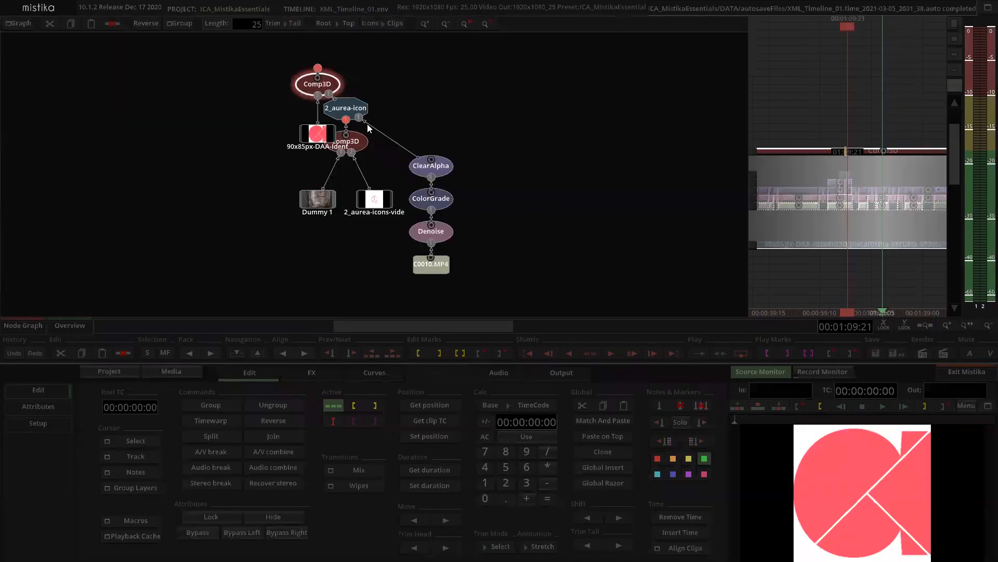
left_click_drag(322, 92, 332, 82)
left_click_drag(316, 136, 295, 125)
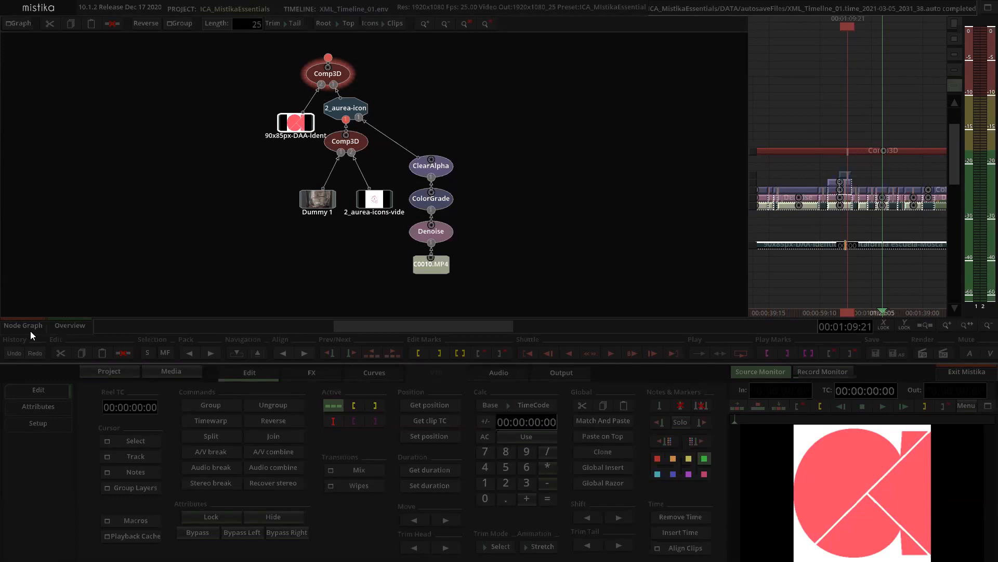
left_click_drag(294, 141, 268, 131)
mouse_move(348, 143)
left_mouse_down()
mouse_move(337, 146)
mouse_move(346, 145)
left_mouse_up()
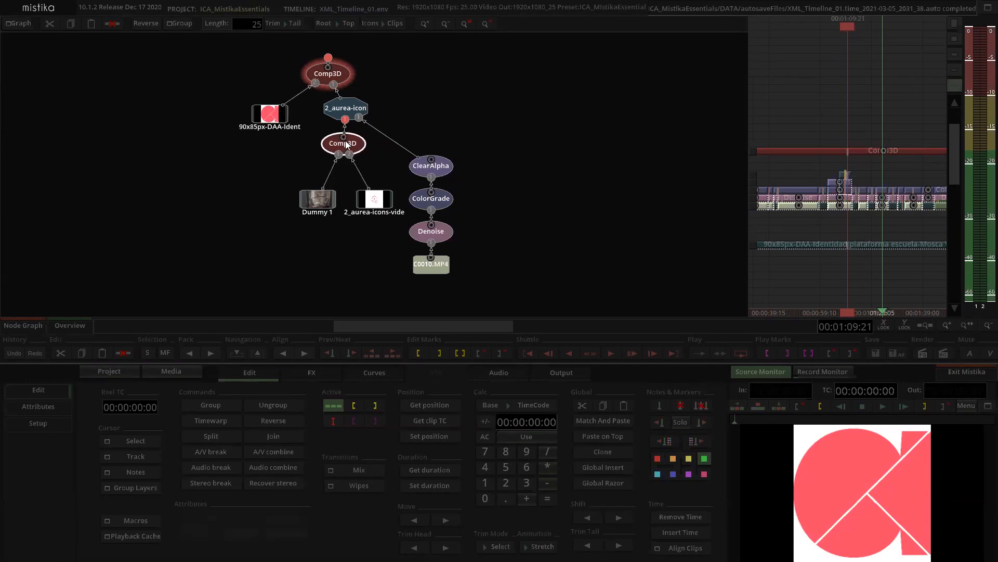
Spread the Dummy 1 and icon clip nodes apart below the nested Comp3D, select the main Comp3D, and return to the timeline.
left_click_drag(327, 195, 313, 195)
left_click_drag(382, 210, 374, 220)
left_click(327, 73)
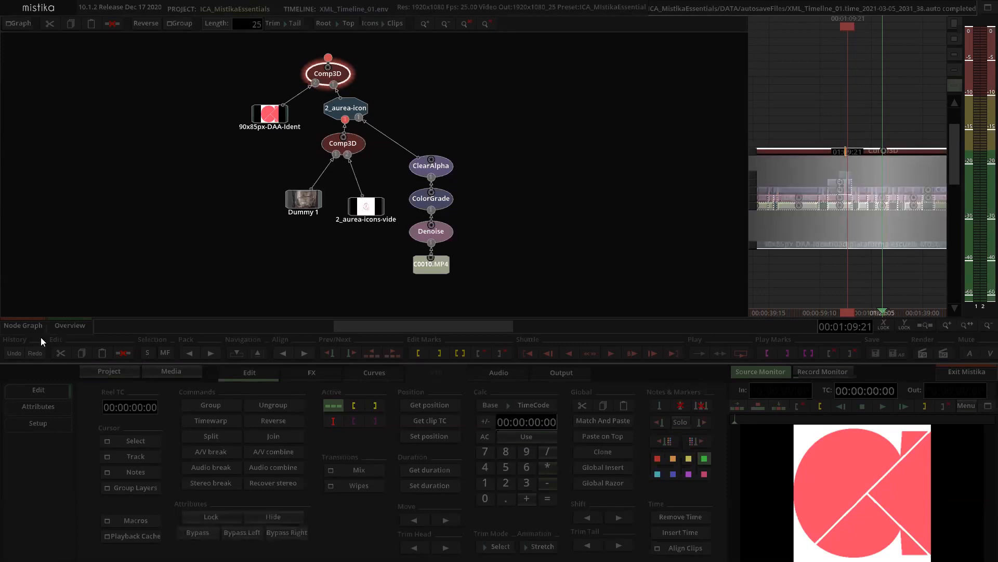
left_click(29, 326)
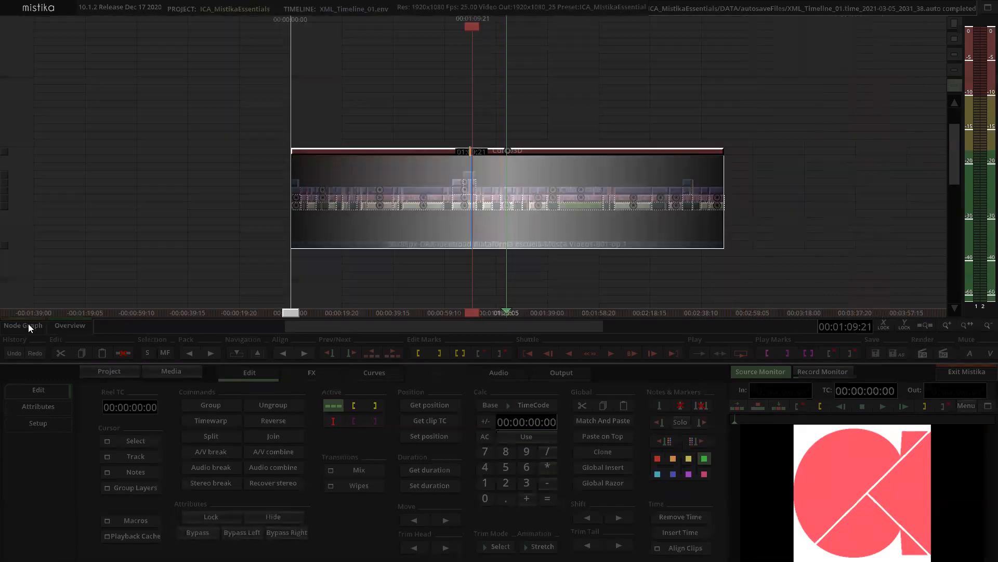
Add a Dummy 1 input to the sequence-long logo layer below the edited sequence.
left_click(526, 245)
left_click(312, 372)
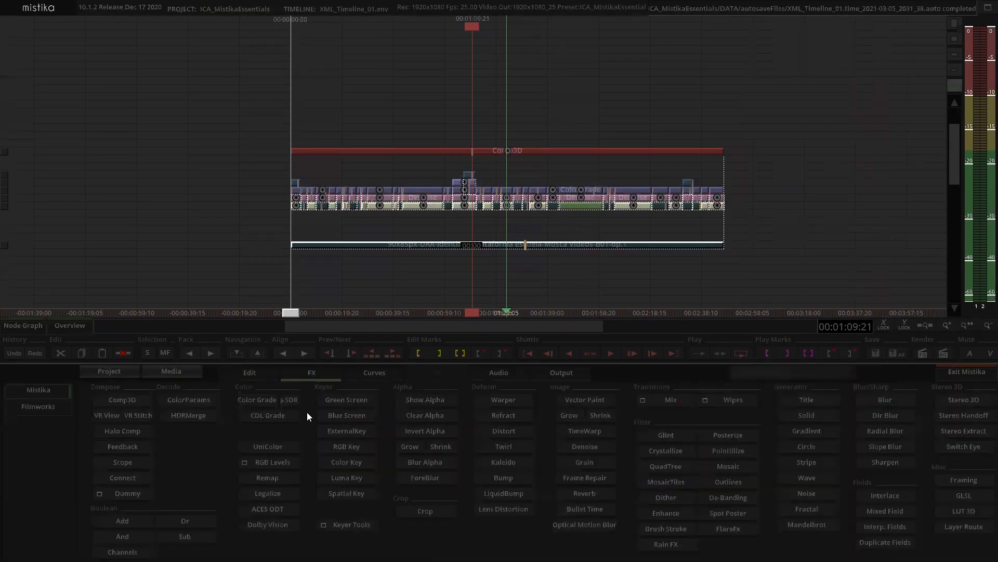
left_click(108, 489)
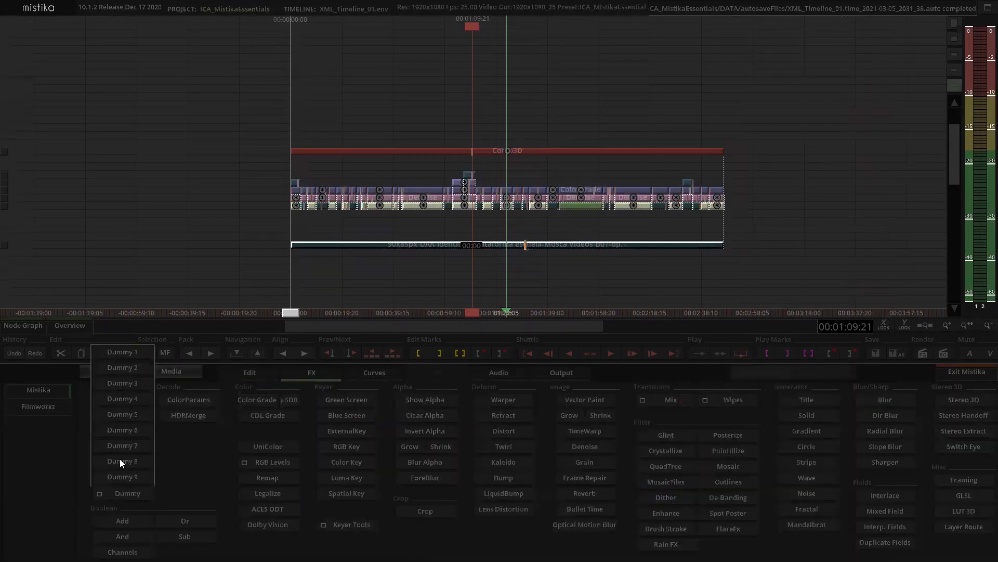
left_click(124, 353)
Move the sequence-wide Comp3D down to the logo and Dummy 1 layers and group the stack.
left_click(560, 269)
left_click_drag(527, 151, 542, 221)
mouse_move(523, 264)
left_mouse_down()
mouse_move(520, 155)
mouse_move(520, 165)
left_mouse_up()
key("ctrl+g")
Place the logo group directly above the edited sequence so that it spans all the clips.
left_click(513, 213)
left_click(515, 228)
left_click_drag(522, 231, 564, 257)
scroll(523, 132, "up", 5)
scroll(524, 137, "down", 5)
scroll(525, 134, "down", 3)
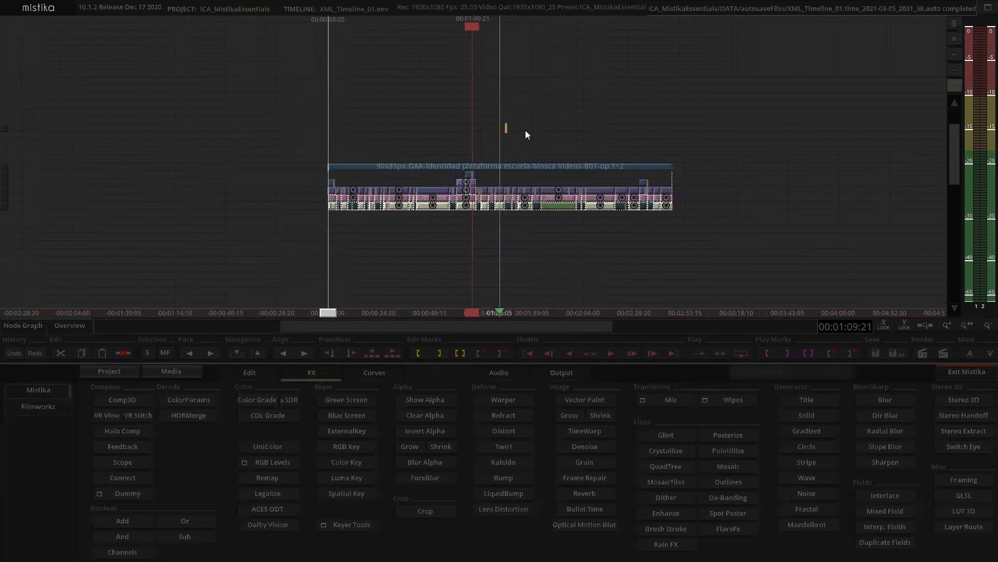
left_click_drag(573, 131, 633, 125)
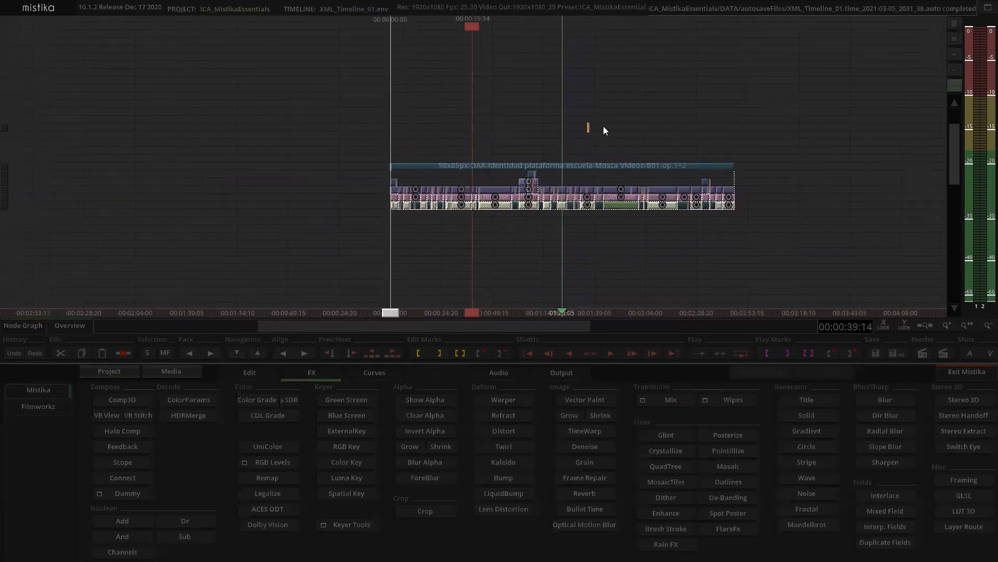
scroll(598, 124, "down", 3)
left_click_drag(572, 124, 569, 123)
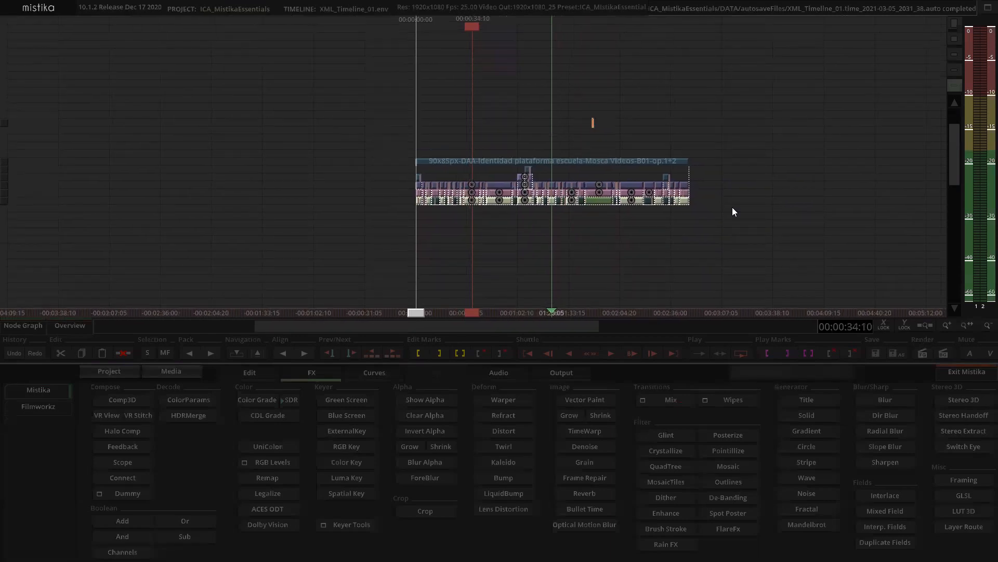
Show the editing tools with the record monitor beside them below the timeline.
double_click(598, 129)
left_click(830, 373)
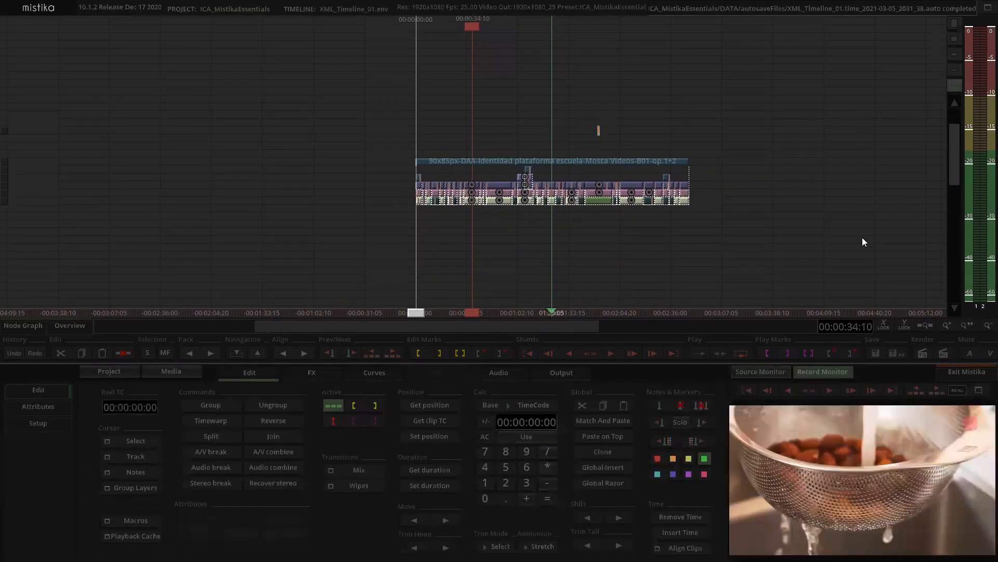
left_click_drag(847, 216, 651, 220)
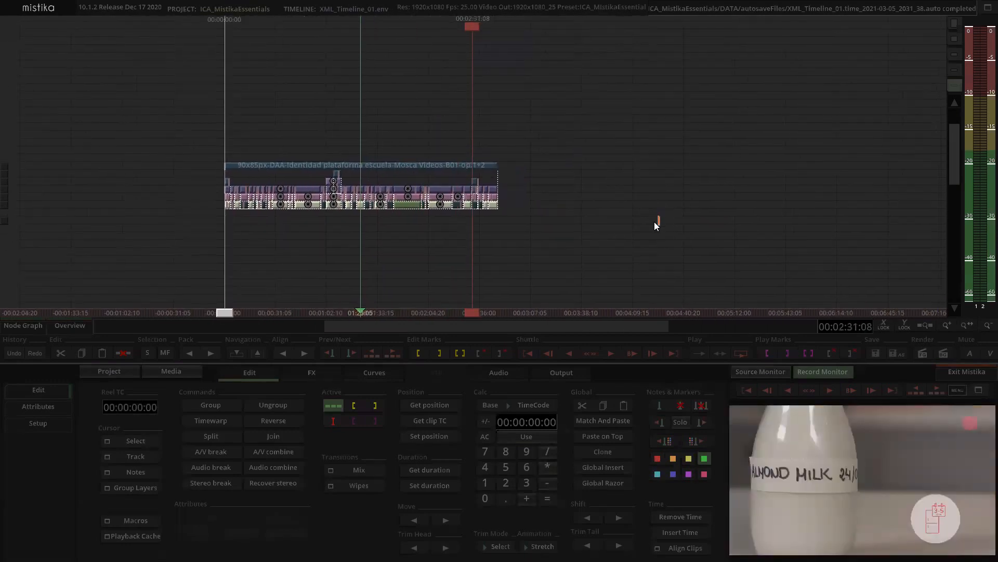
left_click_drag(758, 231, 826, 241)
scroll(557, 143, "down", 2)
left_click_drag(518, 134, 546, 131)
scroll(546, 131, "up", 2)
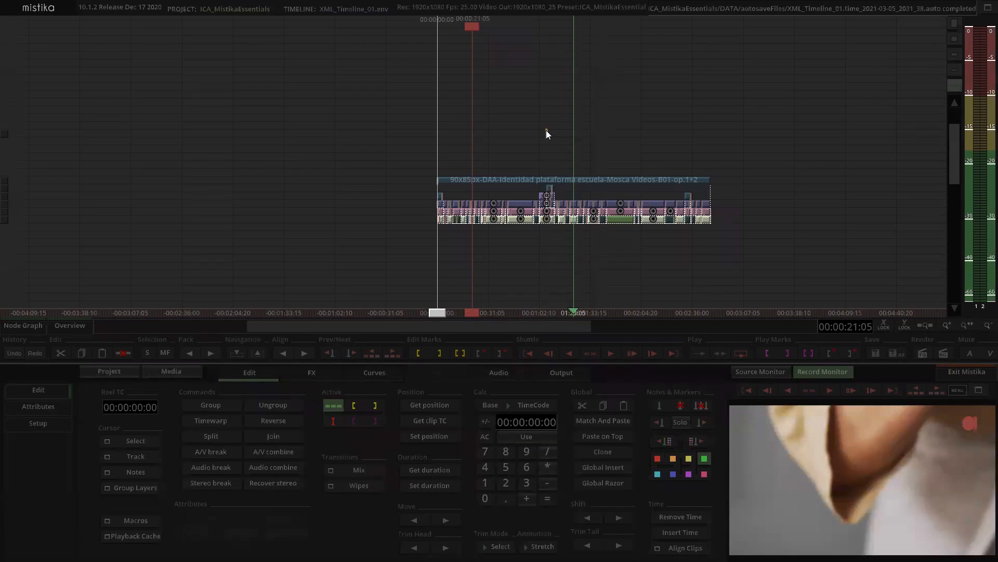
Open the Media Manager and browse to the 02_SOUND/Final_Mix folder of ICA_Mistika_Essentials.
left_click(193, 372)
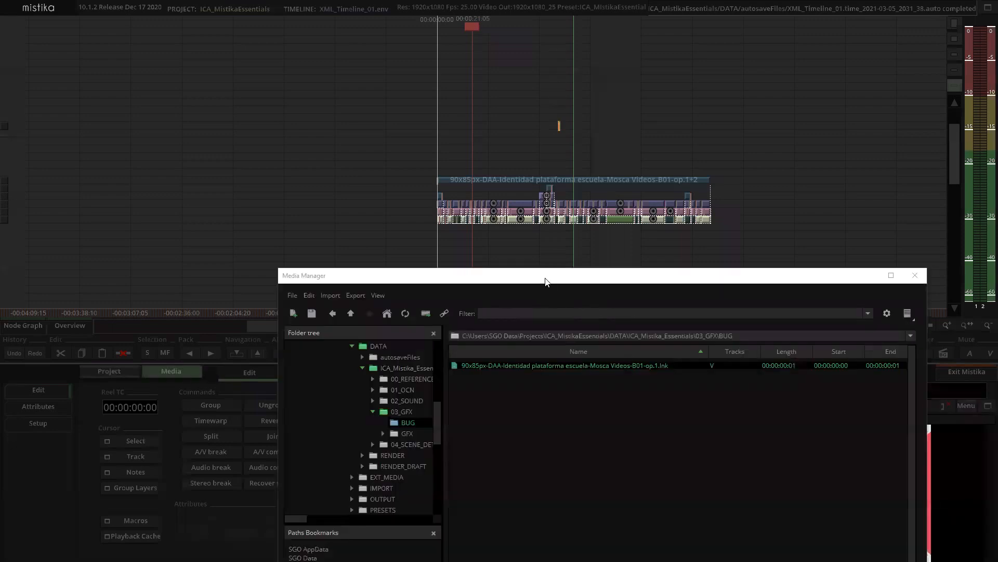
left_click(352, 313)
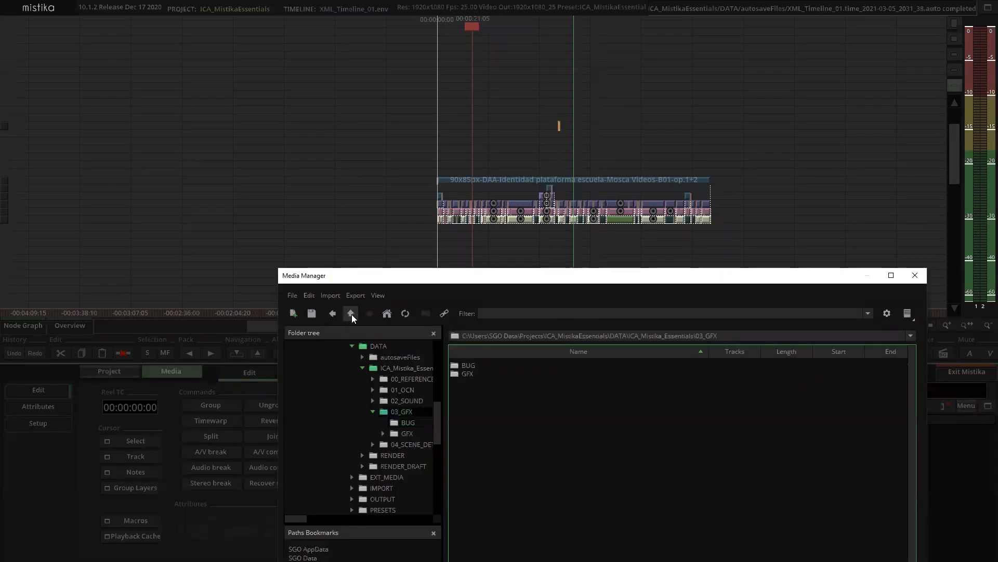
left_click(352, 314)
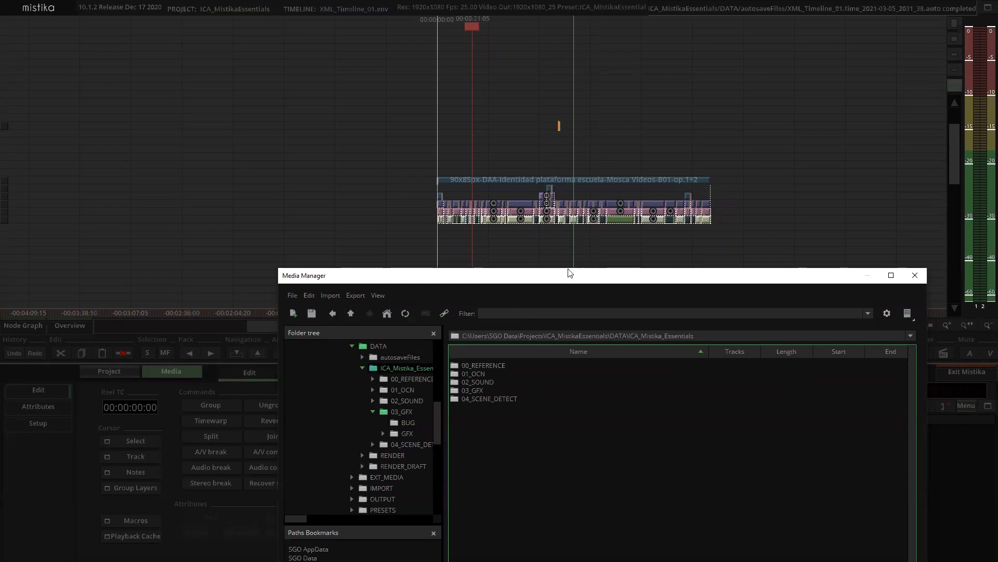
left_click_drag(570, 273, 639, 167)
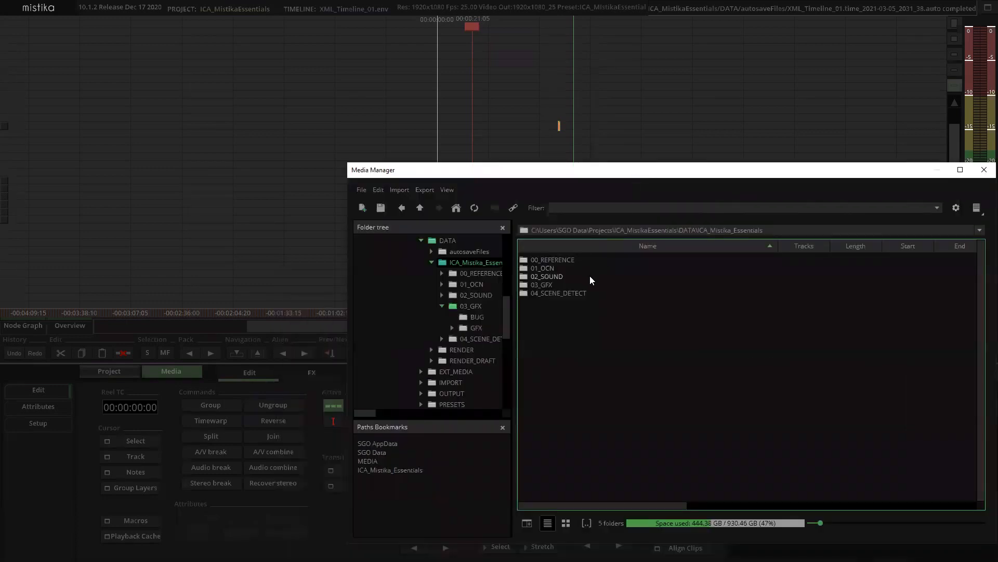
double_click(542, 278)
double_click(545, 261)
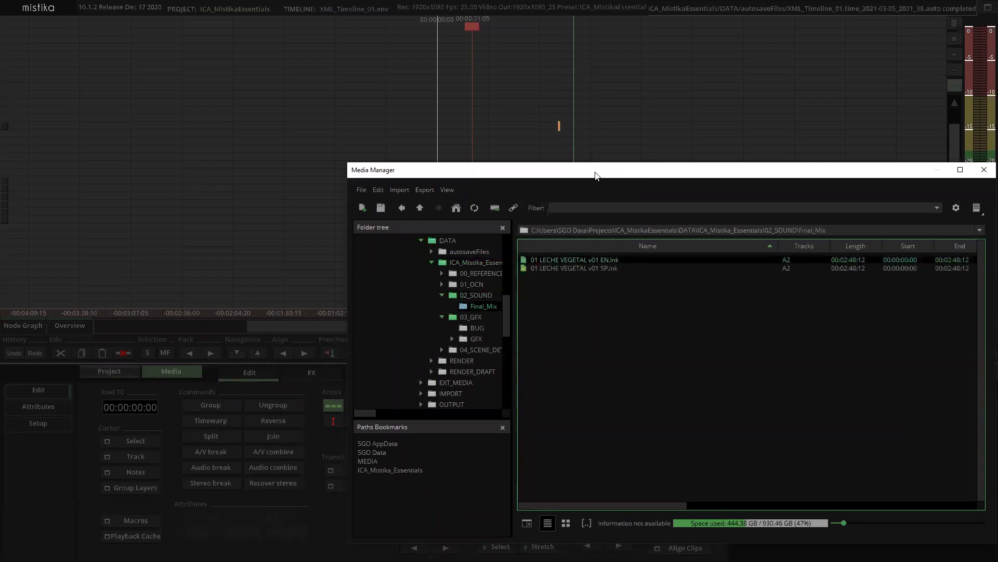
Load the 01 LECHE VEGETAL v01 EN and SP audio mixes into the timeline below the edit.
left_click_drag(597, 173, 633, 338)
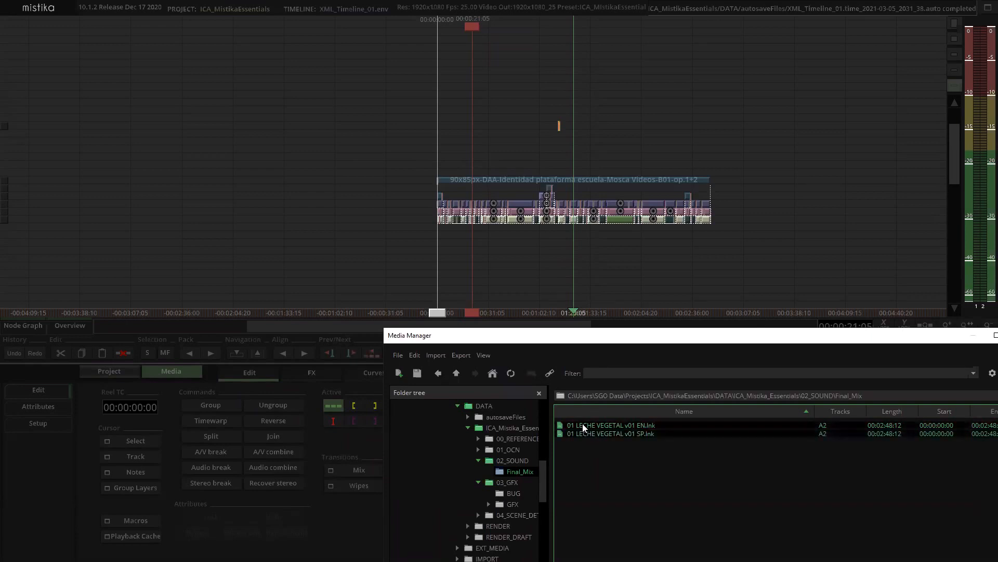
left_click(500, 255)
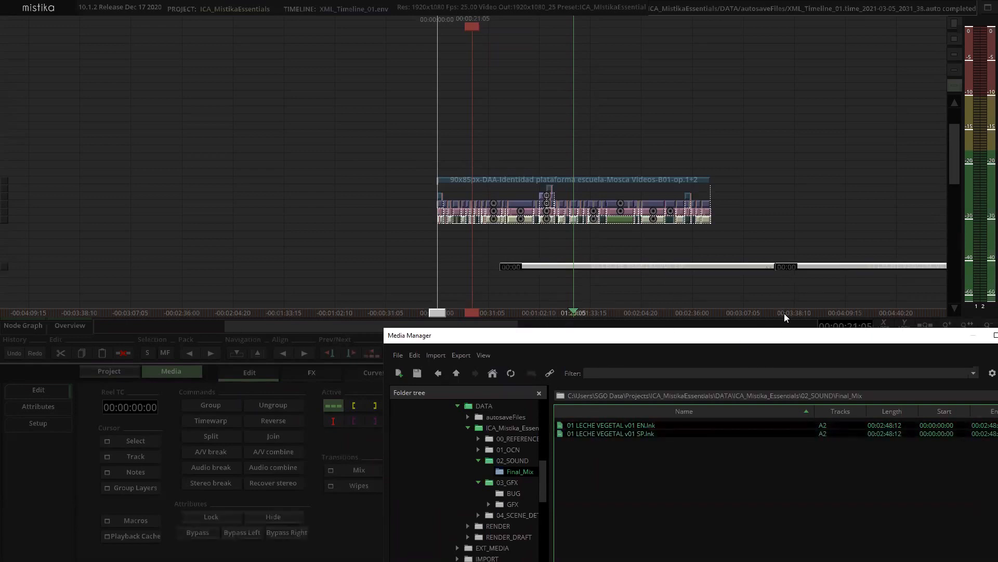
double_click(928, 336)
Place the second audio clip on the track directly under the first and align their starts.
left_click(868, 321)
left_click(853, 243)
left_click_drag(822, 266, 799, 297)
left_click(761, 227)
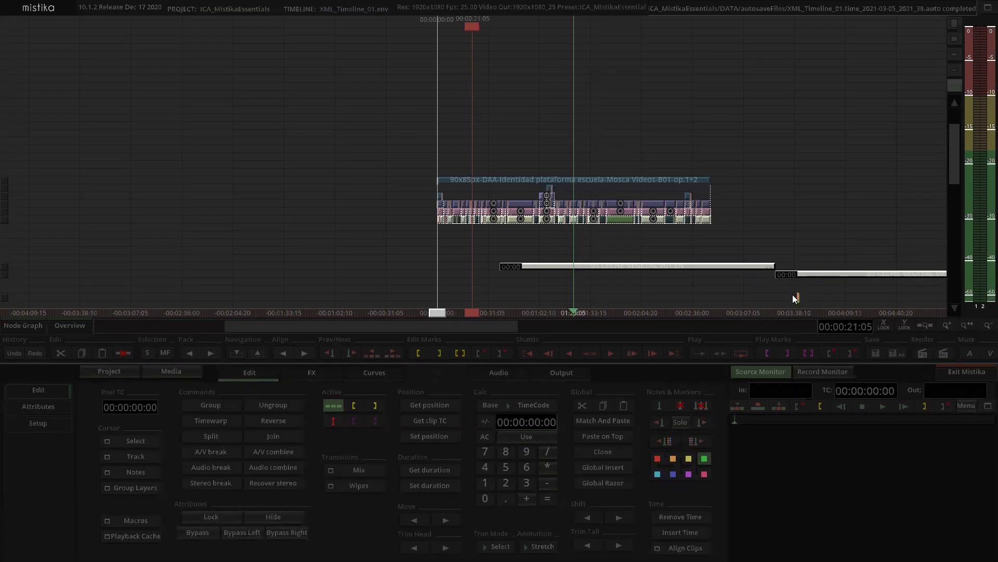
left_click(285, 353)
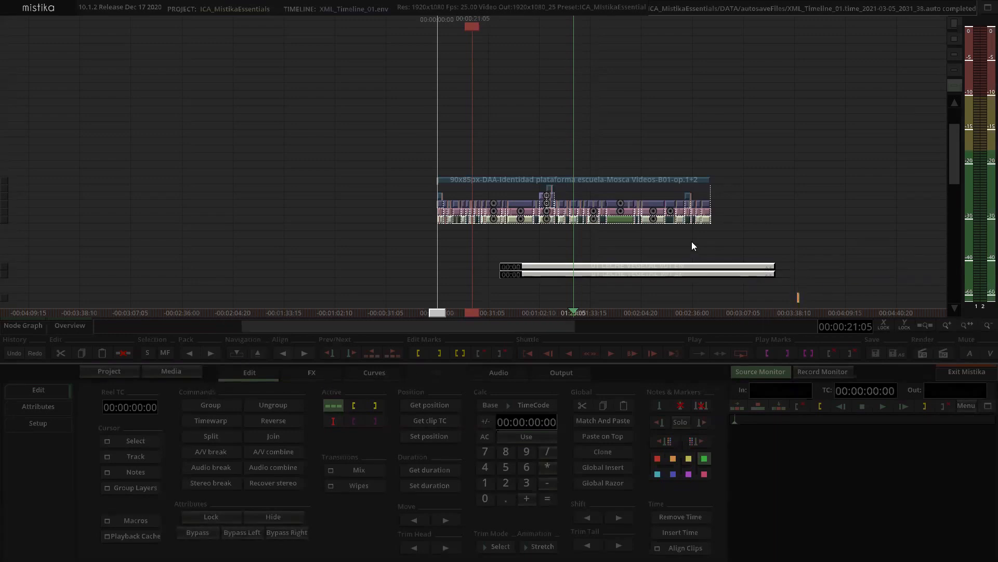
left_click(695, 227)
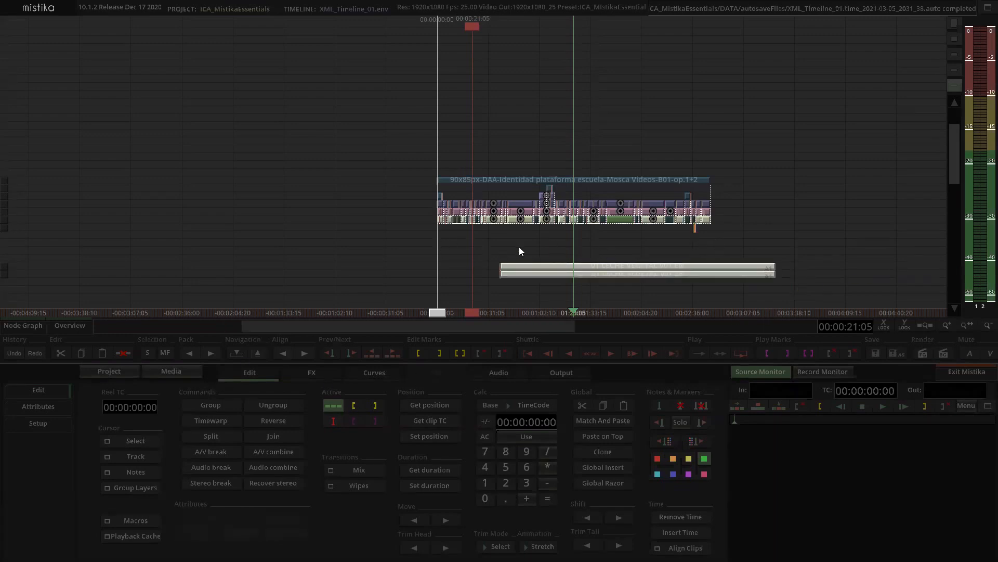
Set the position of both audio clips to 00:00:00:00 so they start with the edit.
left_click_drag(544, 307, 545, 306)
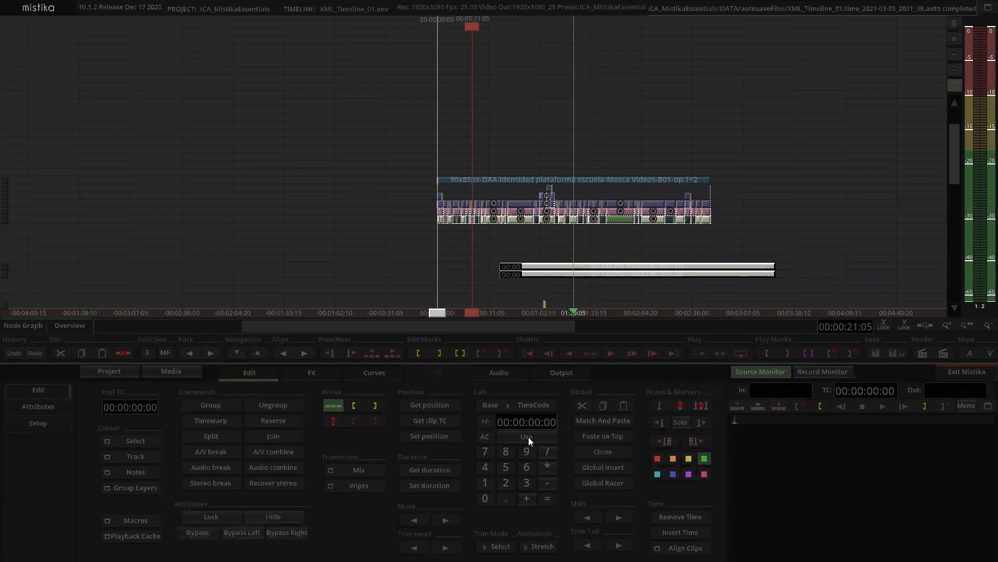
left_click(435, 438)
left_click(527, 88)
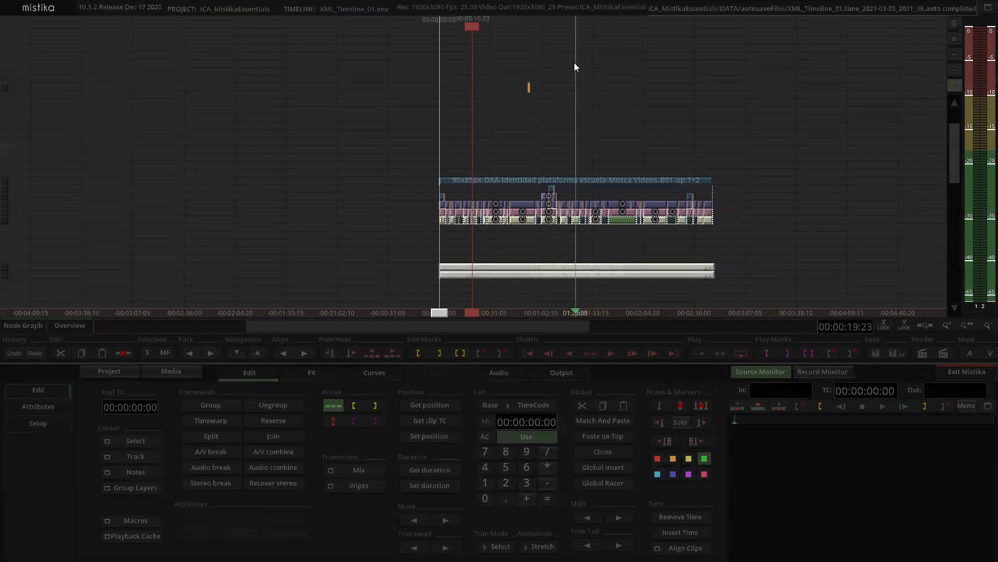
Move both audio clips up, closer to the video tracks, keeping their start time.
left_click_drag(574, 62, 578, 63)
scroll(578, 63, "up", 1)
scroll(578, 64, "down", 1)
left_click_drag(582, 226, 580, 179)
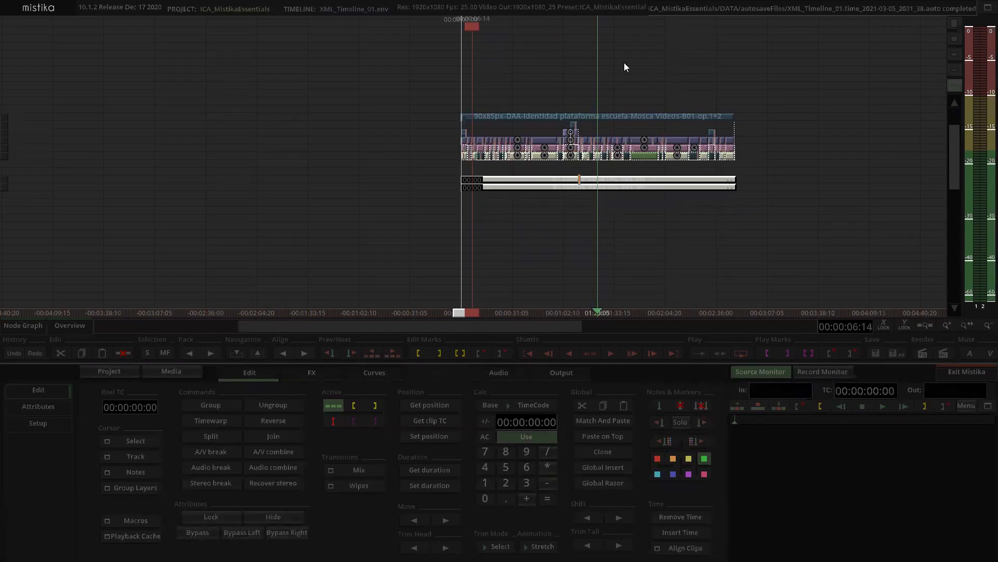
left_click(618, 48)
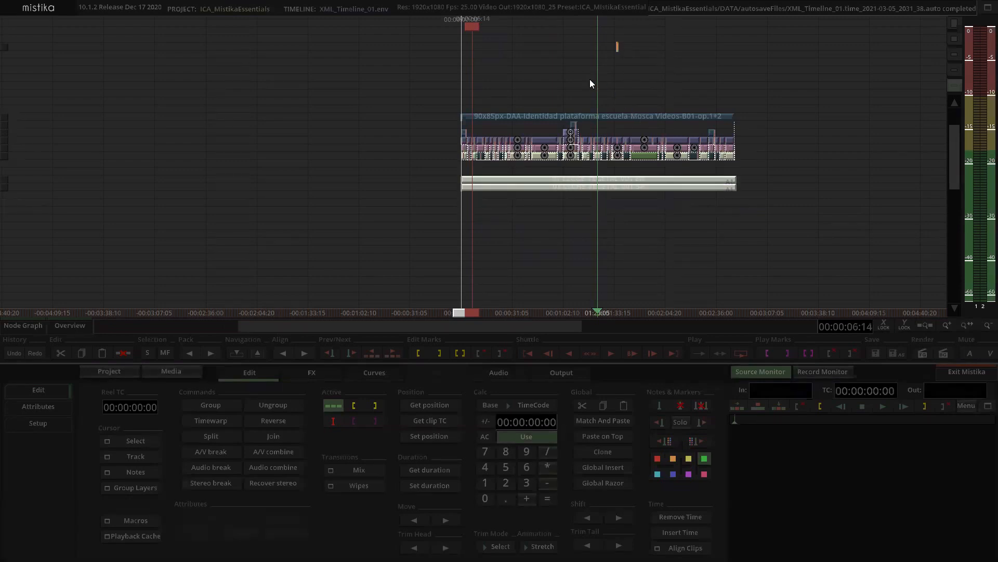
Select the upper audio clip and play the timeline from its middle to check the sound.
scroll(567, 108, "down", 2)
mouse_move(651, 109)
left_mouse_down()
mouse_move(656, 123)
mouse_move(586, 164)
left_mouse_up()
scroll(594, 166, "up", 3)
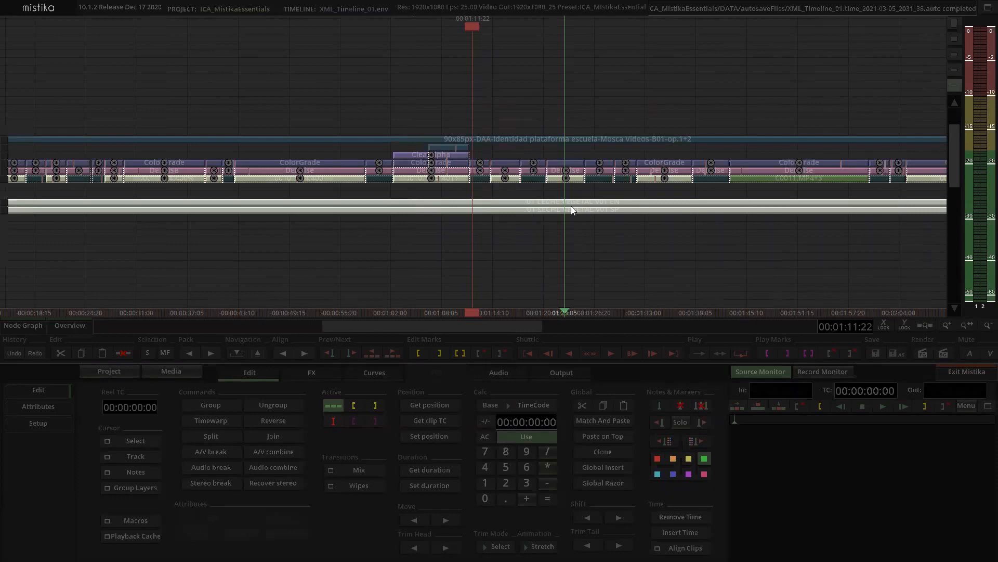
scroll(560, 221, "down", 1)
left_click(525, 203)
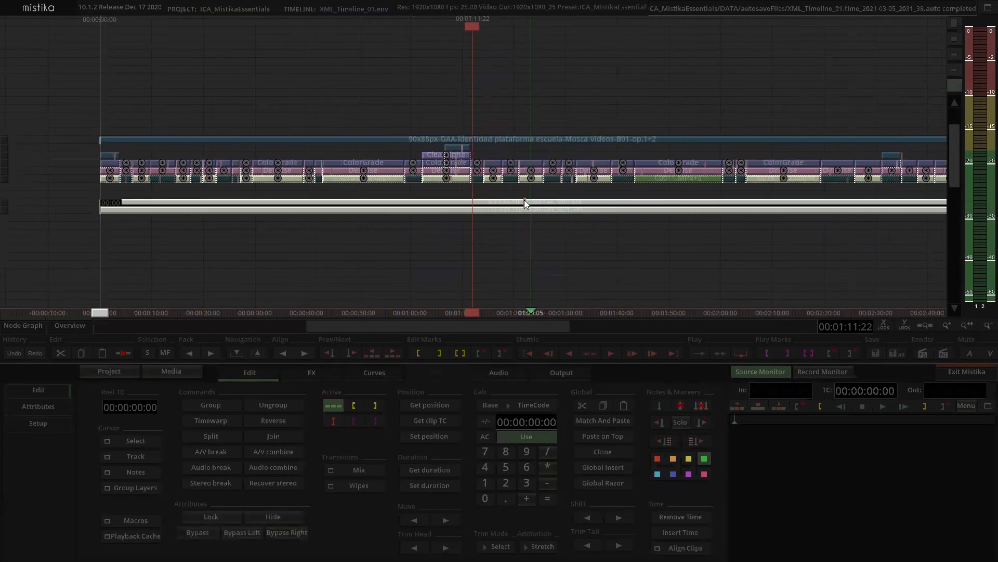
key("space")
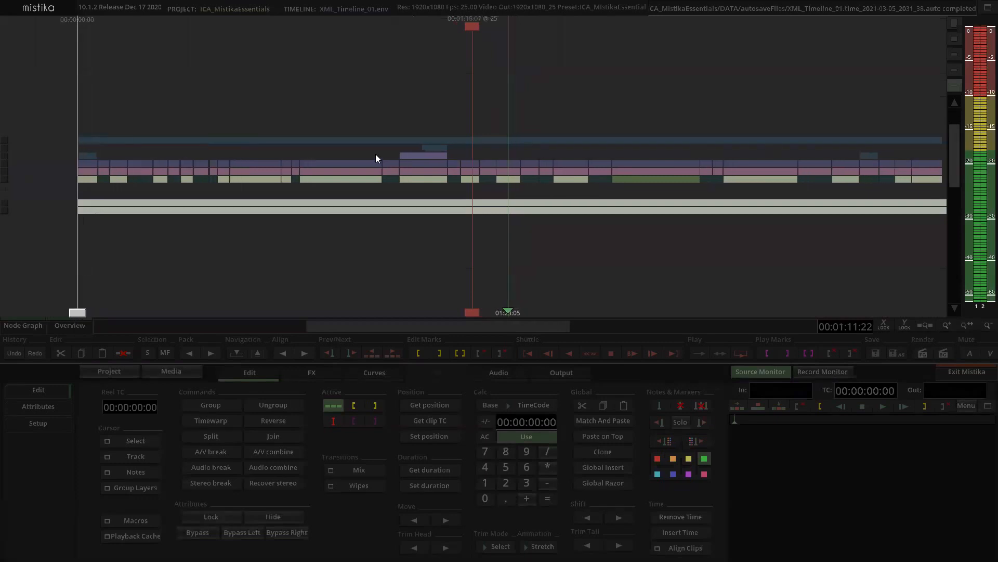
left_click(543, 79)
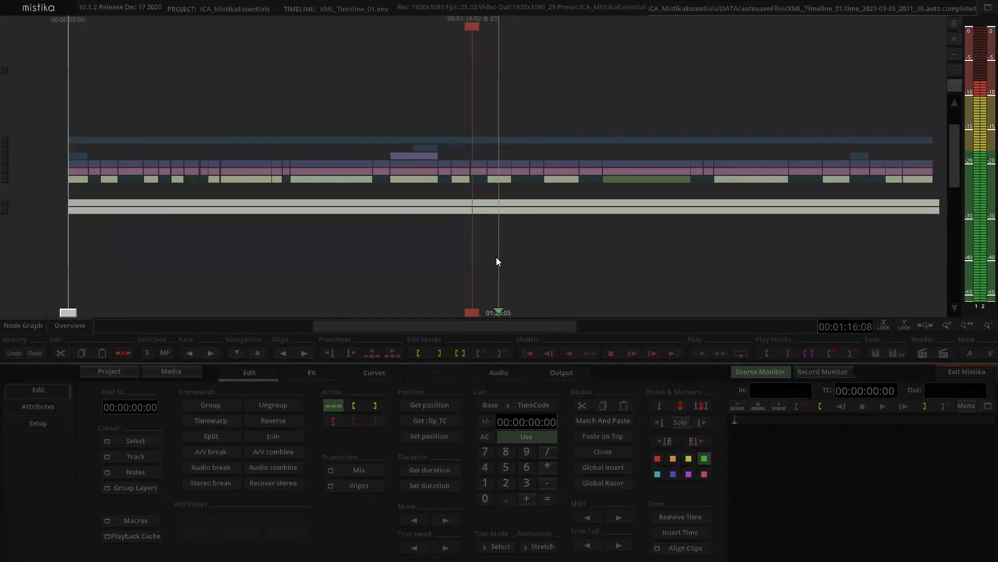
Stop playback and move both audio clips two tracks lower under the video tracks.
key("ctrl+x")
key("ctrl+v")
scroll(491, 241, "down", 3)
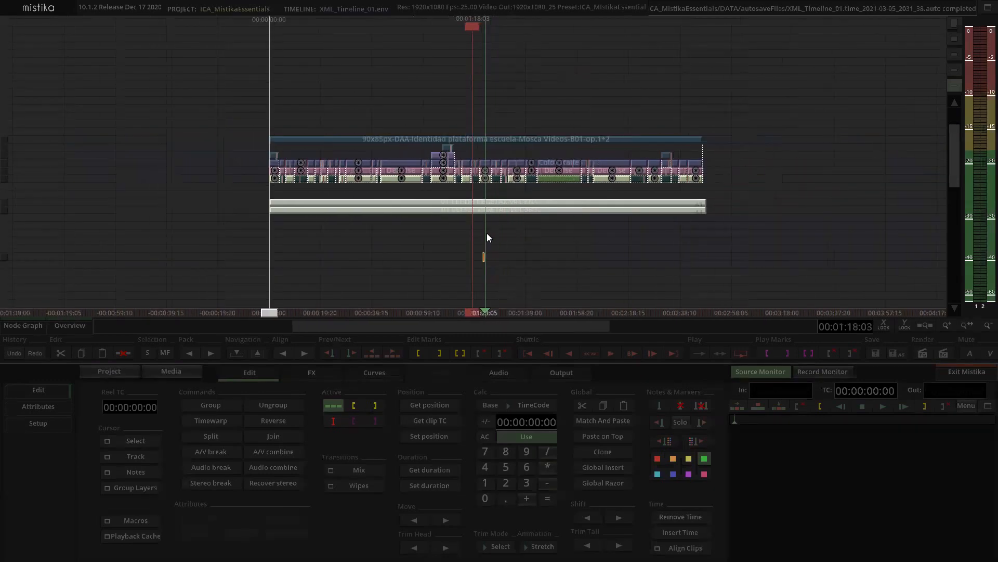
left_click(476, 215)
left_click_drag(479, 213, 480, 228)
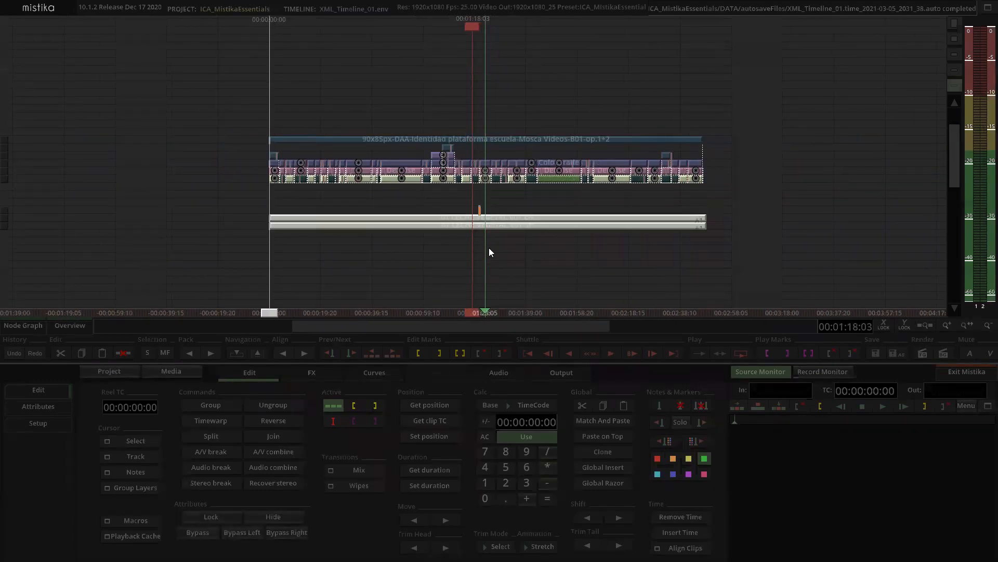
left_click(529, 265)
Set the number of VU meters to show to 4 in the edit setup.
left_click(58, 423)
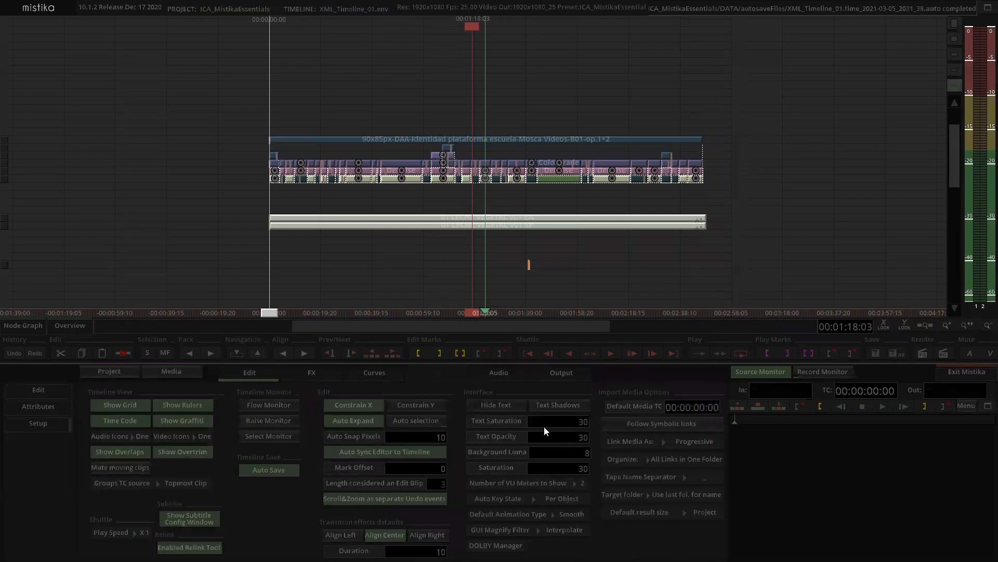
left_click(556, 482)
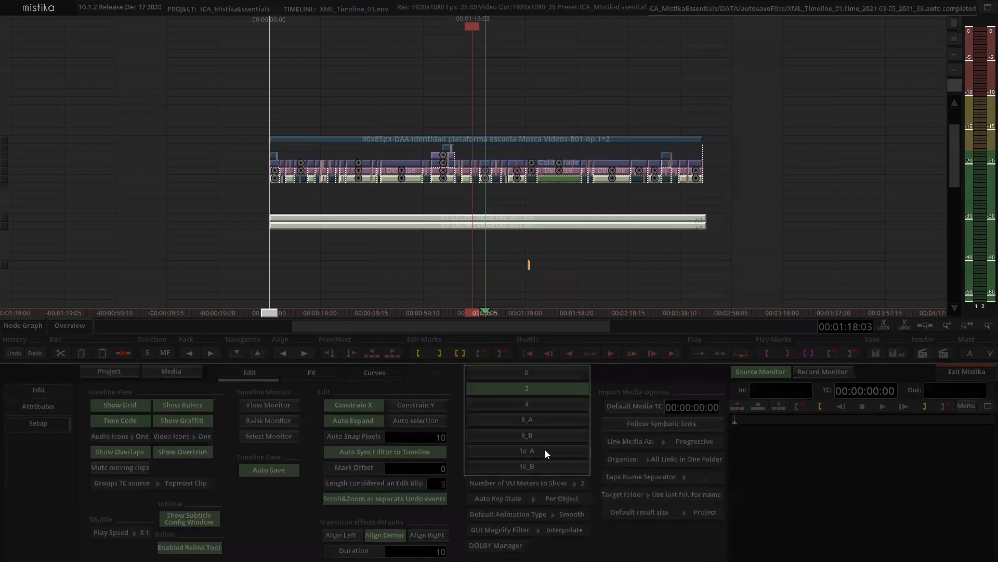
left_click(530, 406)
left_click(471, 252)
Select only the upper audio clip and show its channels in the audio router.
scroll(520, 206, "up", 5)
left_click(522, 205)
left_click(522, 219)
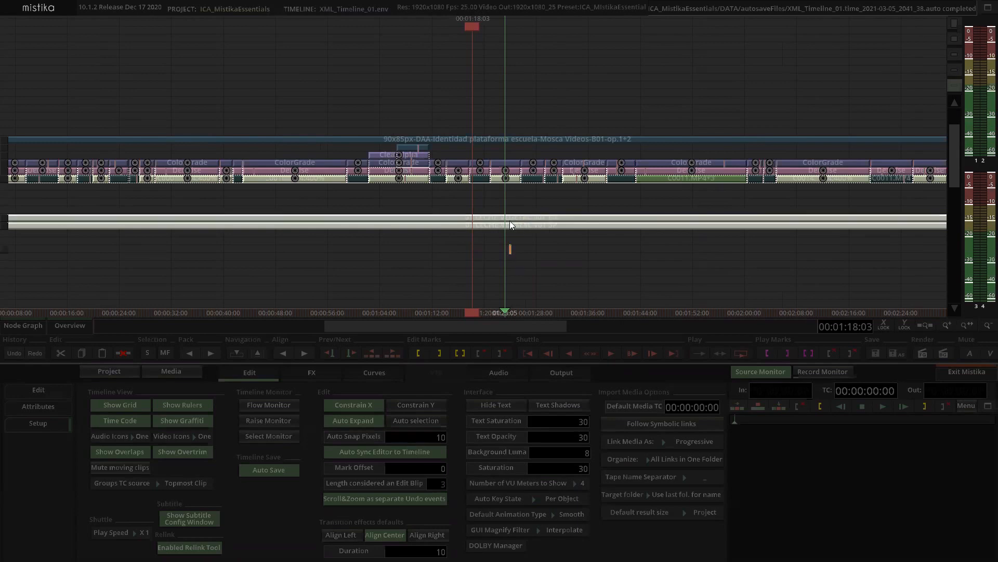
left_click_drag(512, 245, 501, 219)
scroll(501, 219, "down", 4)
scroll(502, 219, "down", 1)
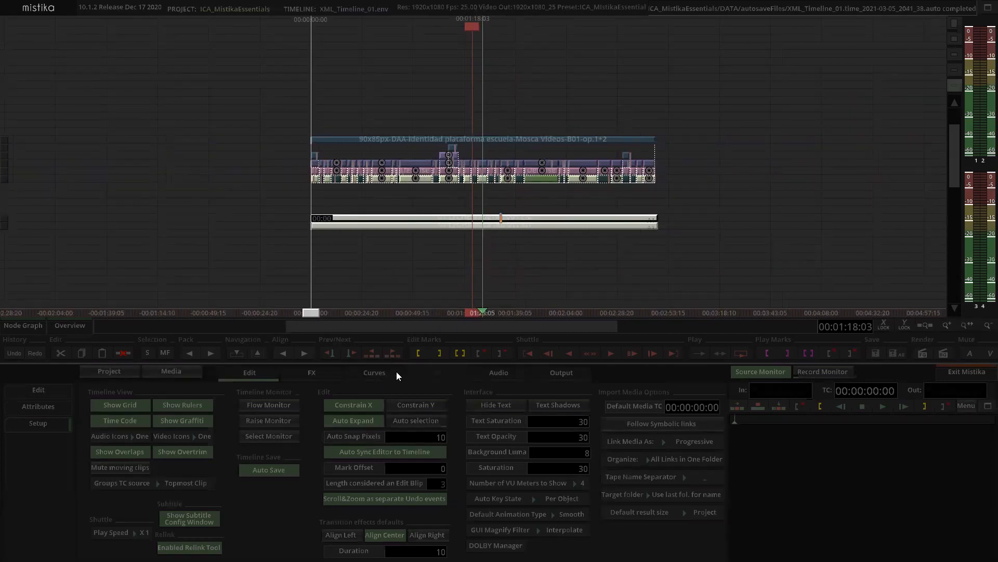
left_click(488, 374)
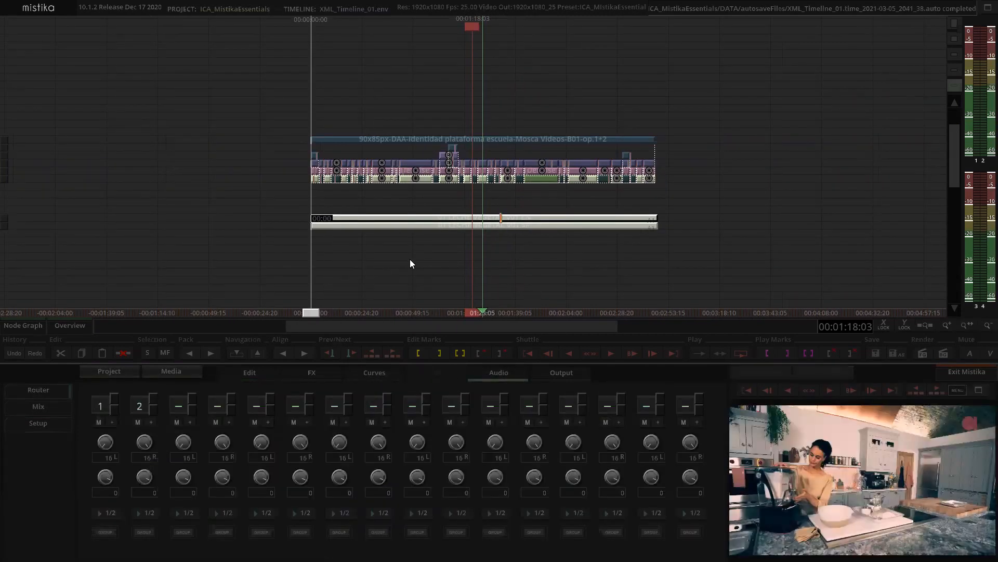
Open the upper audio clip in the visual editor and examine the Fade and Gain_Db parameters of Master, Track_1 and Track_2.
left_click(448, 257)
left_click(489, 216)
left_click(501, 281)
left_click(489, 217)
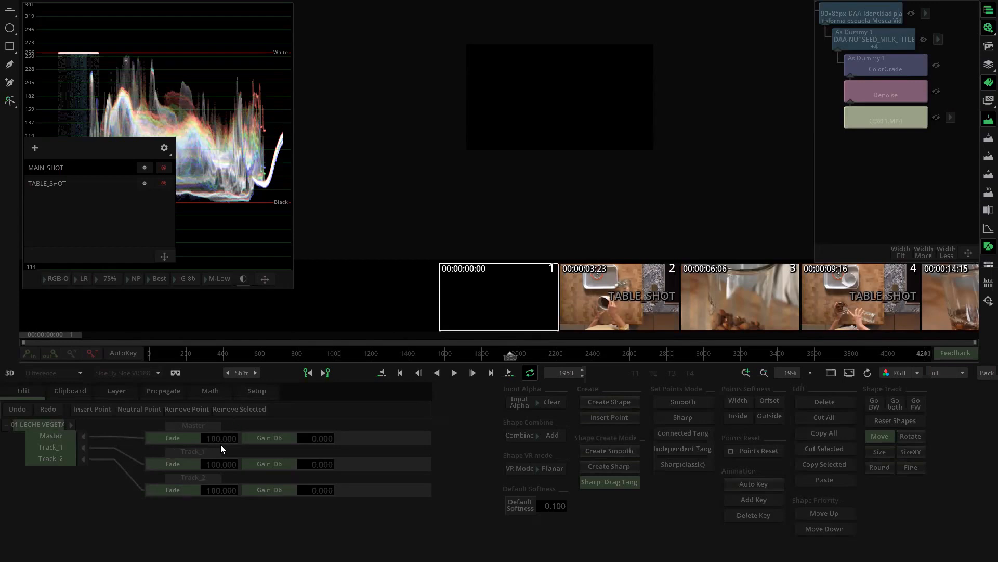
left_click_drag(229, 442, 283, 434)
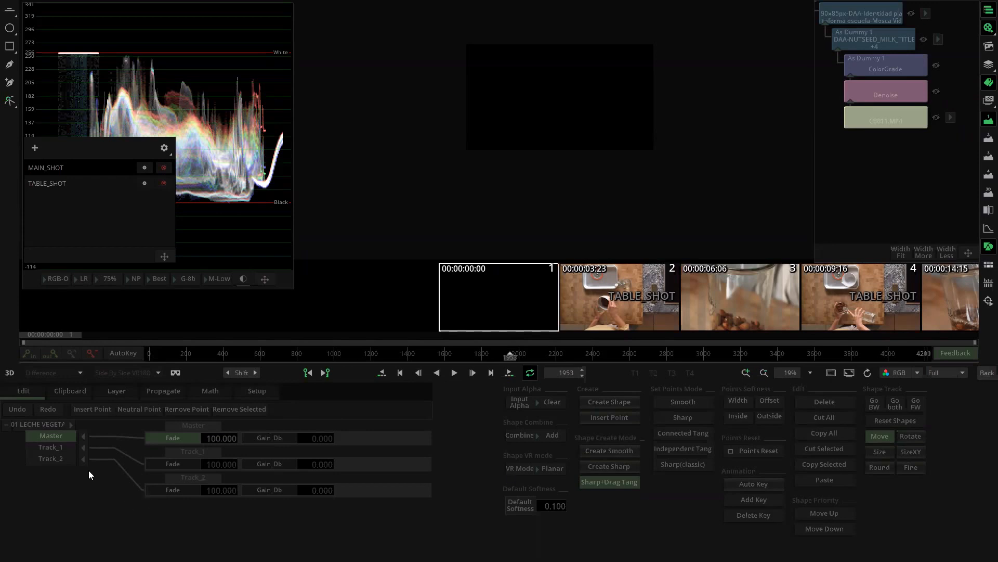
left_click(59, 456)
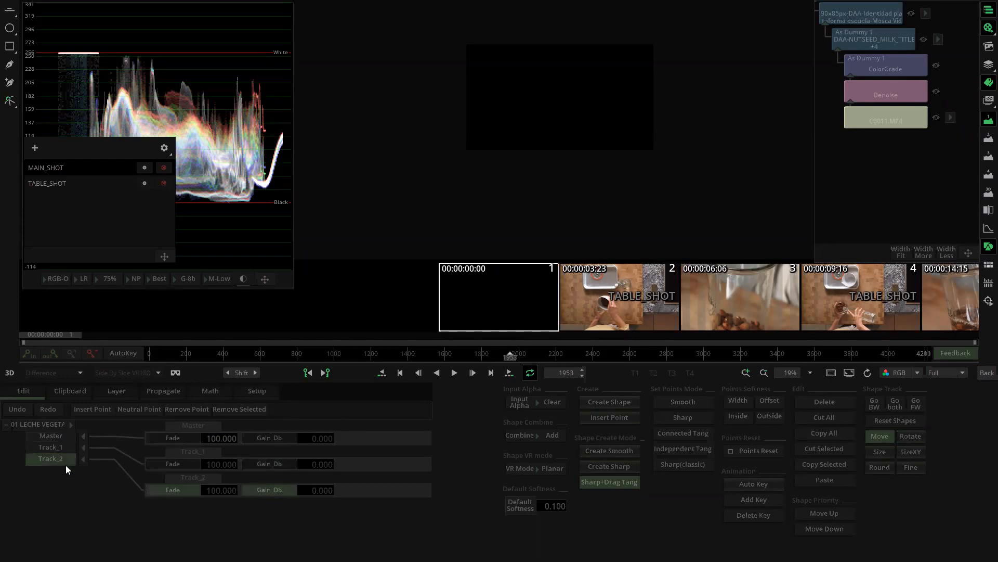
left_click(987, 372)
left_click(450, 251)
double_click(474, 216)
left_click(986, 372)
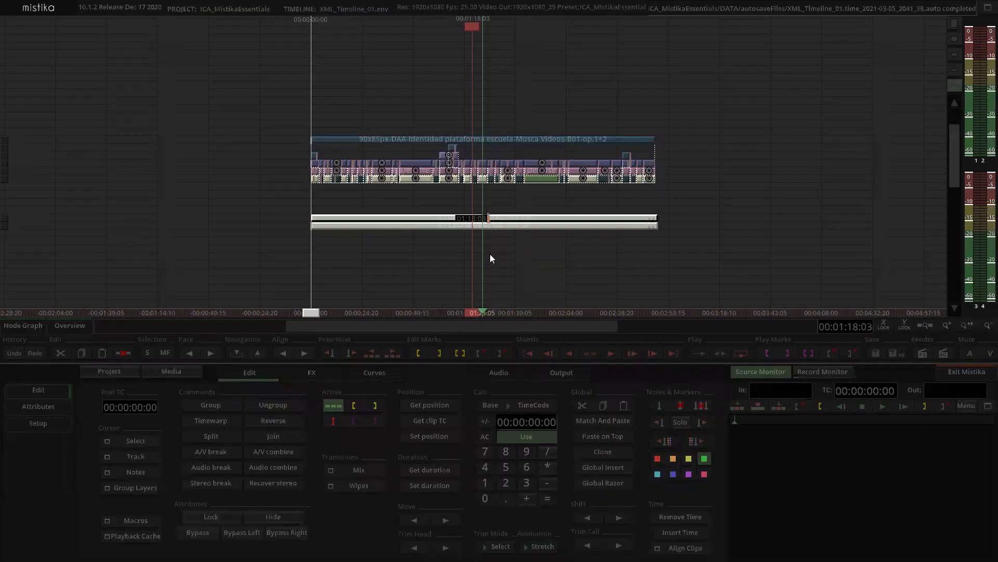
Route channels 1 and 2 of the lower audio clip to output pair 3/4 in the audio router.
left_click(487, 225)
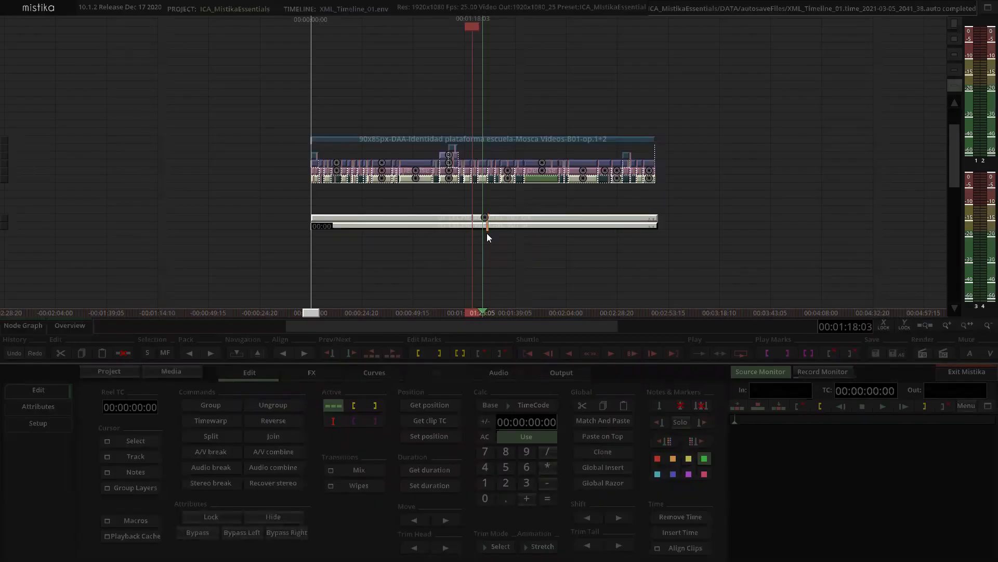
left_click(499, 372)
scroll(546, 236, "up", 3)
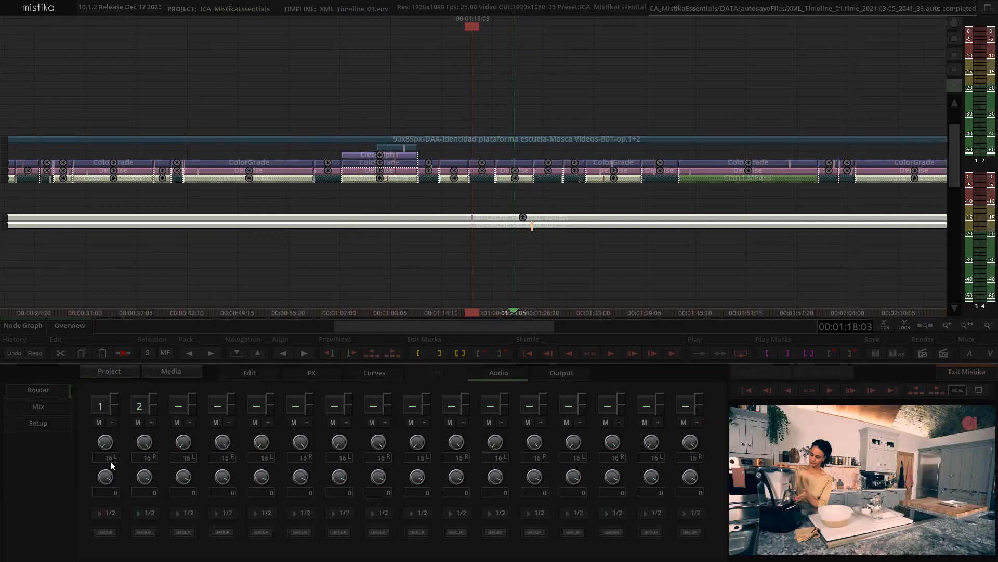
left_click(110, 513)
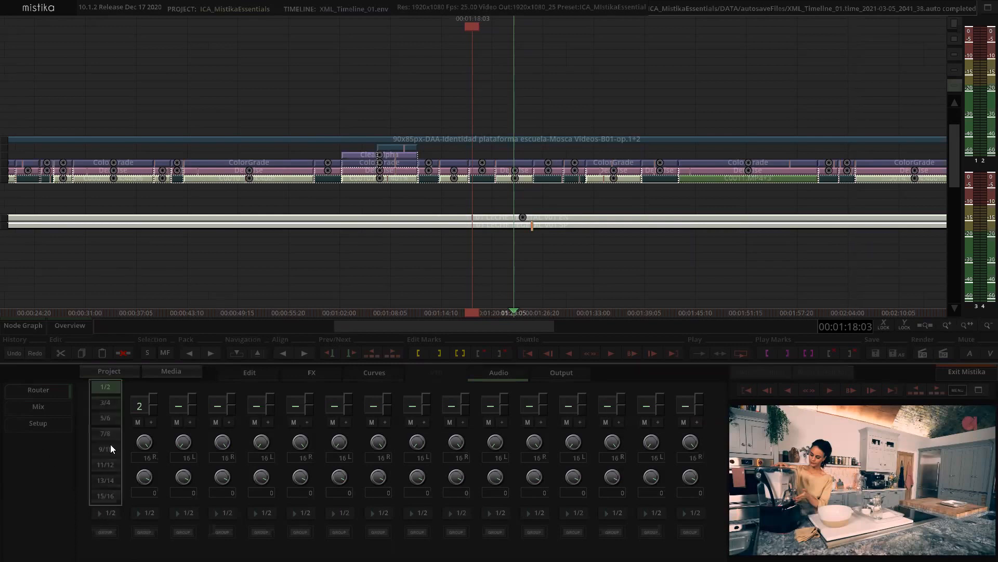
left_click(105, 404)
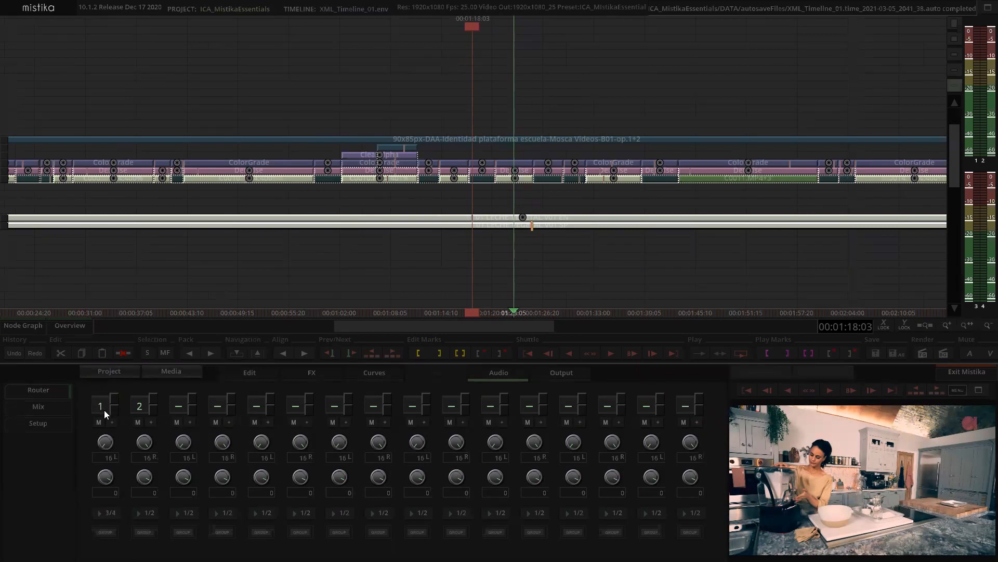
left_click(147, 517)
left_click(143, 402)
Play the timeline to check both audio clips on the separate VU meters, and stop playback.
left_click(541, 241)
left_click(530, 220)
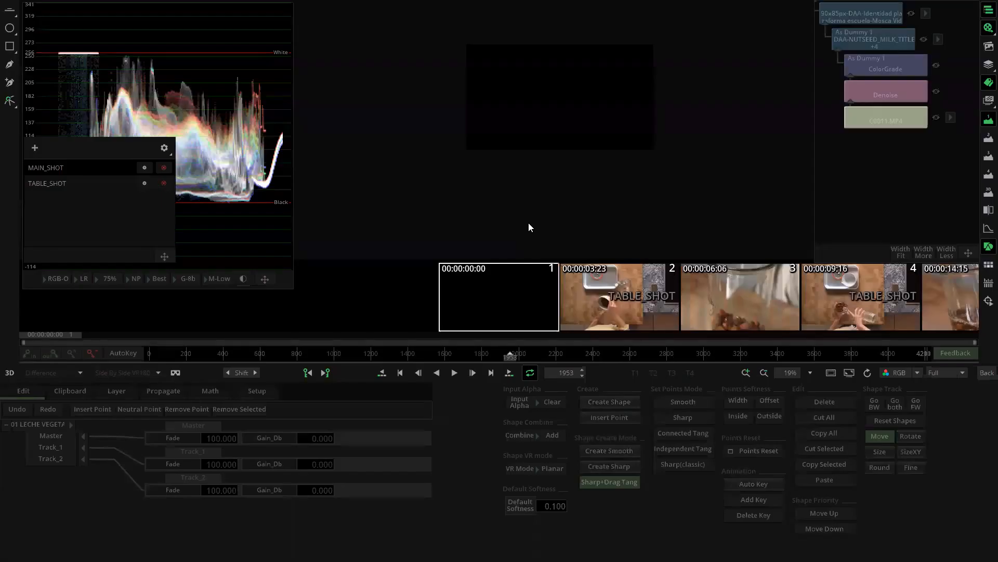
left_click(984, 373)
key("space")
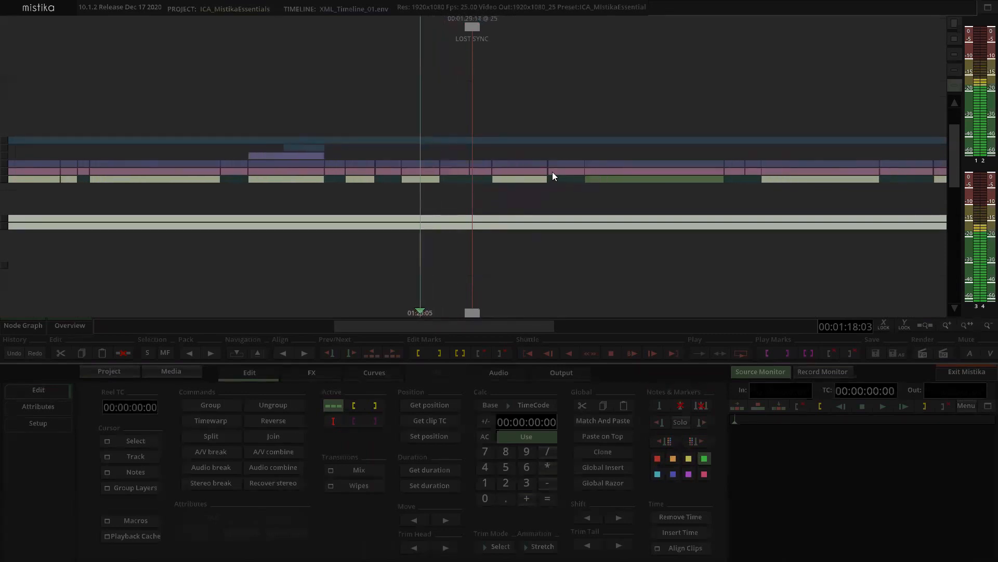
key("space")
scroll(429, 228, "down", 5)
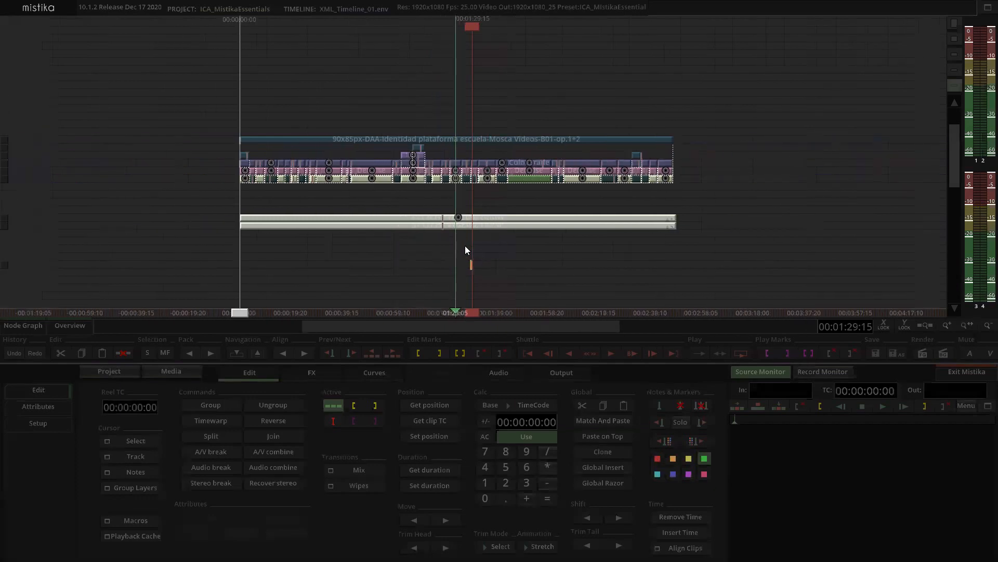
Set the number of output audio channels to 4 in the audio setup.
left_click_drag(329, 266, 463, 254)
left_click(503, 373)
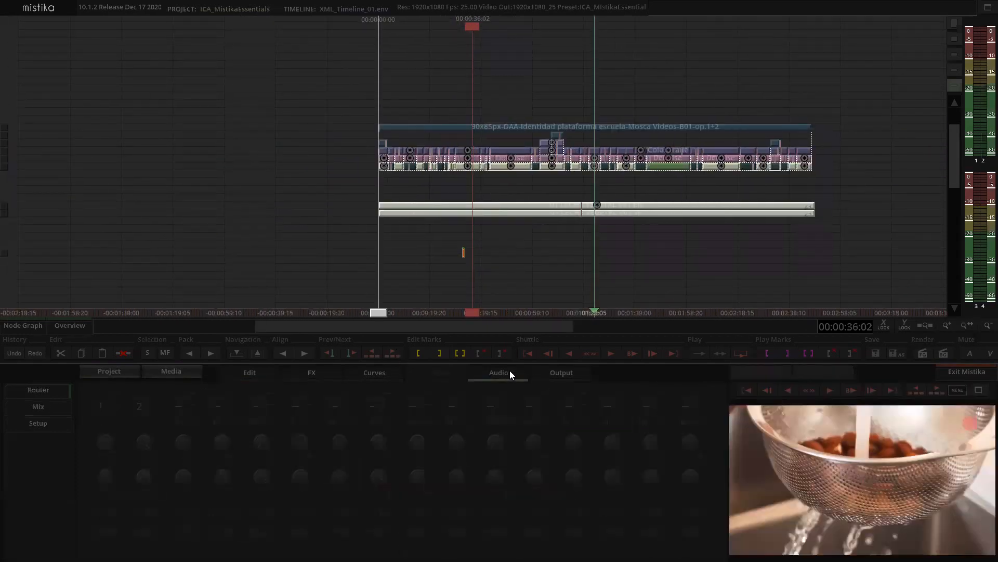
left_click(37, 422)
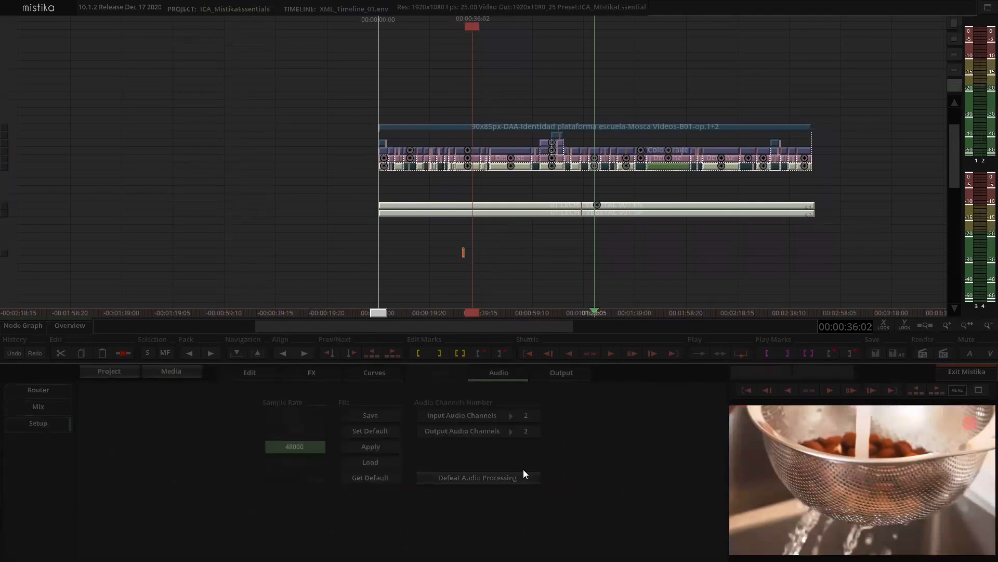
left_click(488, 432)
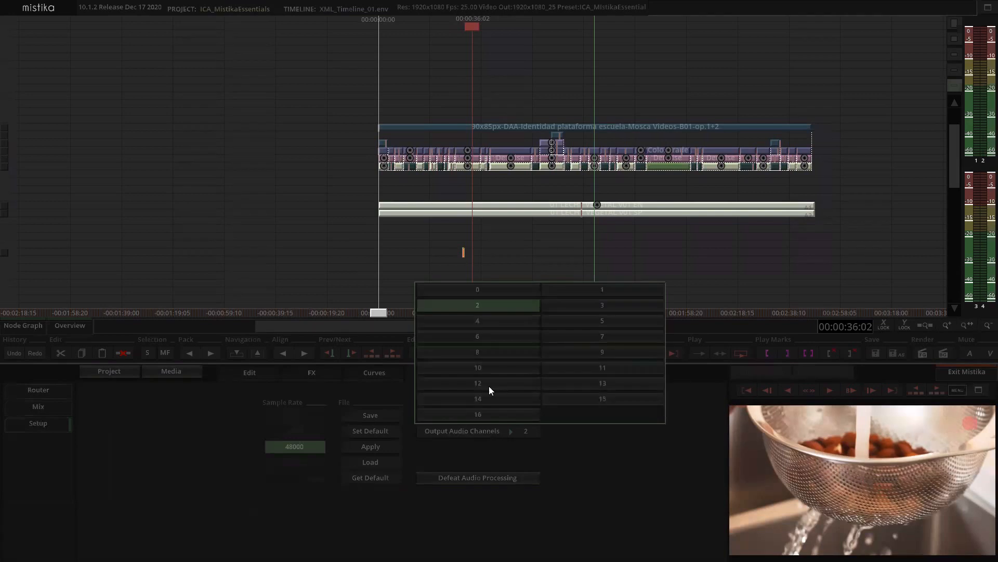
left_click(480, 305)
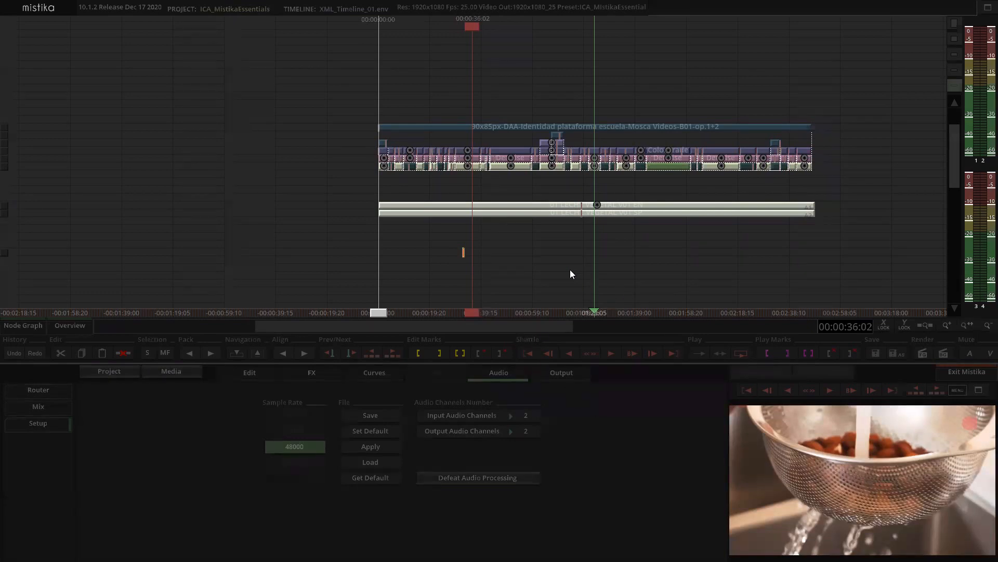
scroll(493, 236, "down", 2)
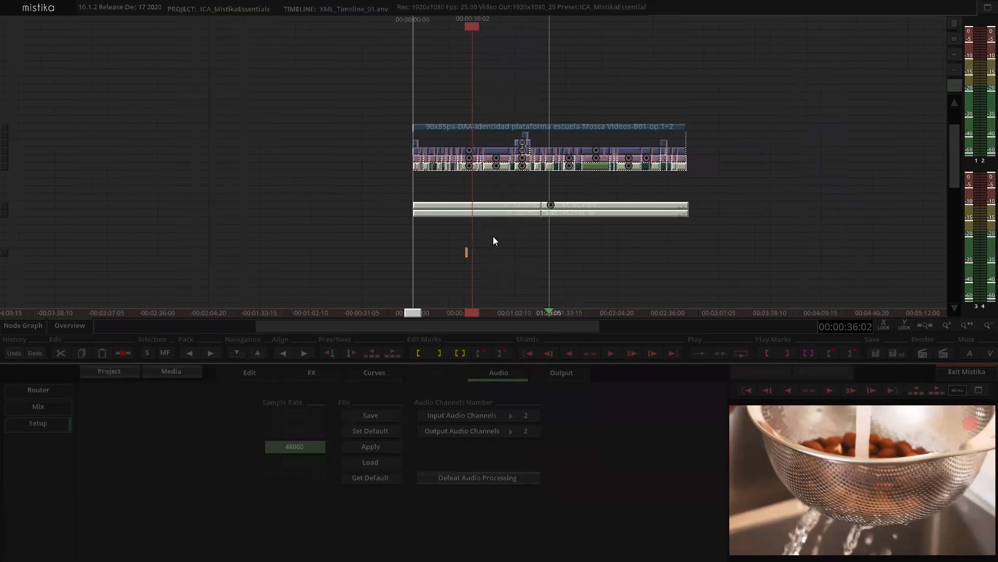
left_click(442, 431)
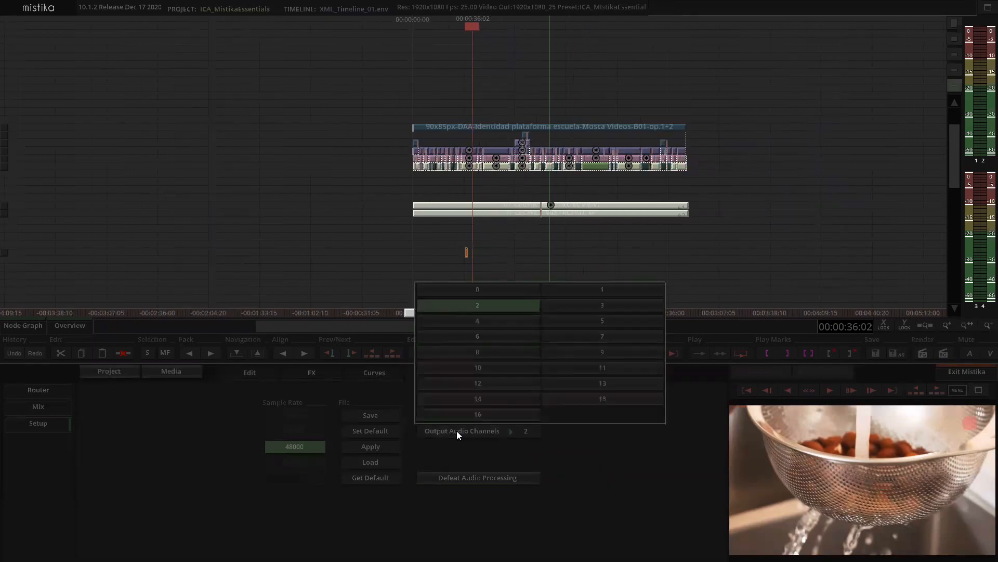
left_click(481, 319)
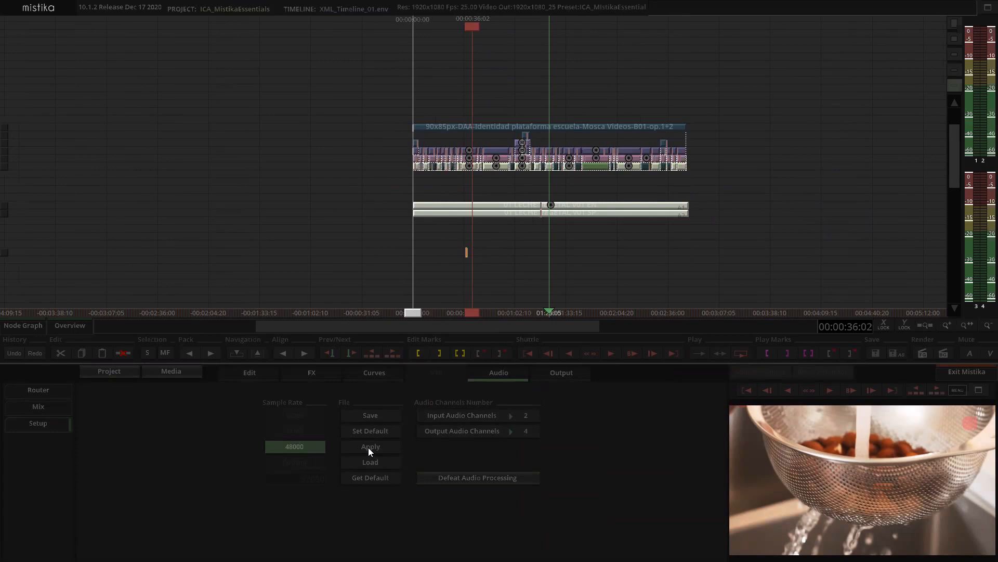
Set the output audio channels to 2 and apply the audio setup.
left_click(472, 432)
left_click(479, 306)
left_click(365, 442)
Delete the lower audio clip from the timeline and leave the remaining audio clip unselected.
left_click(617, 213)
key("Delete")
scroll(566, 221, "up", 3)
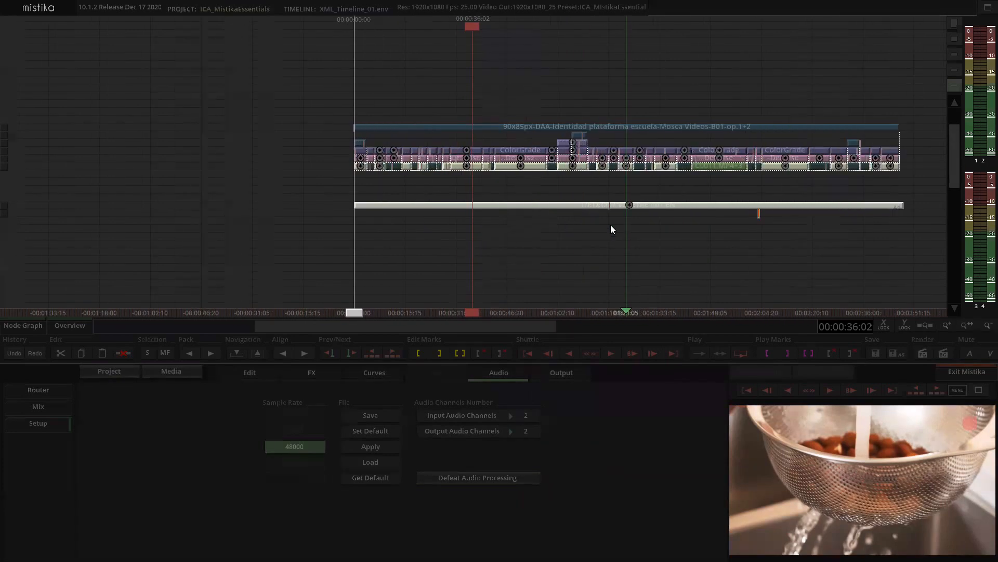
left_click(612, 204)
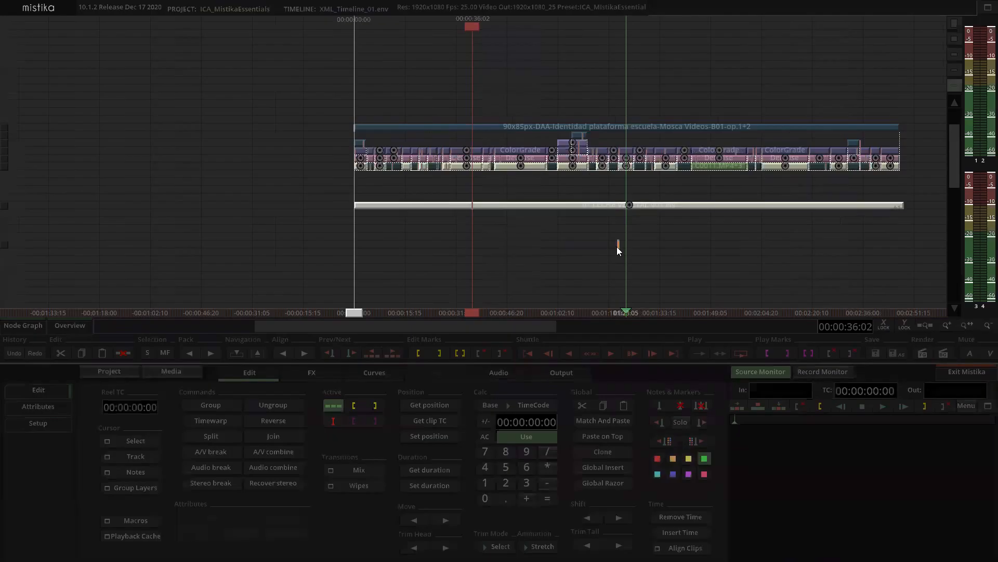
scroll(617, 246, "down", 3)
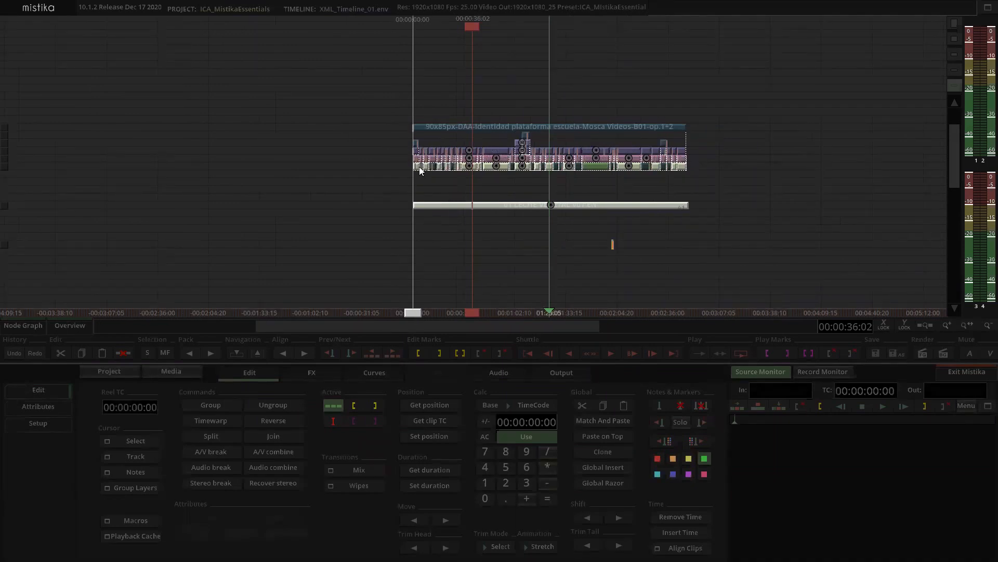
Open the logo overlay clip above the edit in the visual editor, scrub through its frames and return to the timeline.
scroll(508, 88, "up", 2)
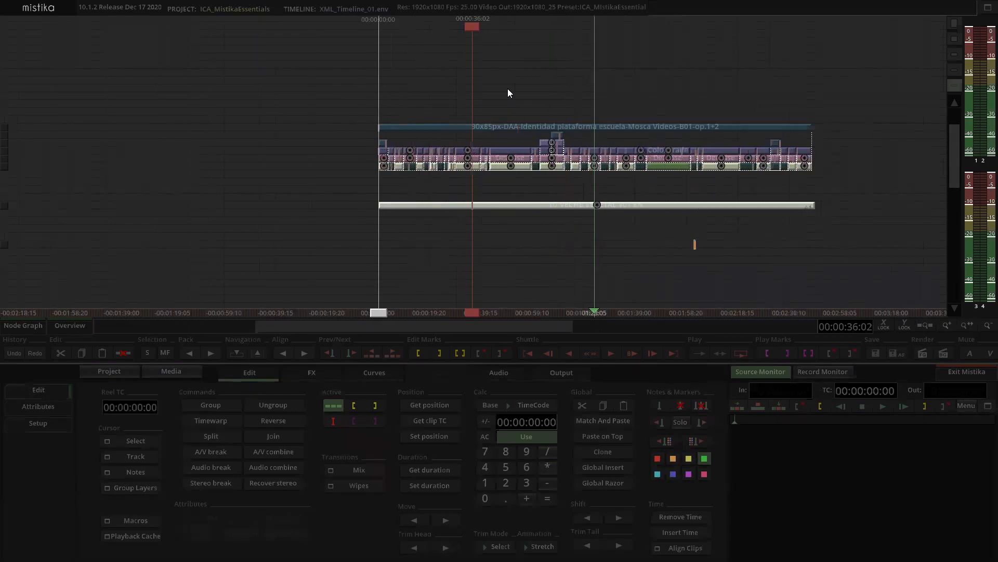
scroll(508, 87, "up", 2)
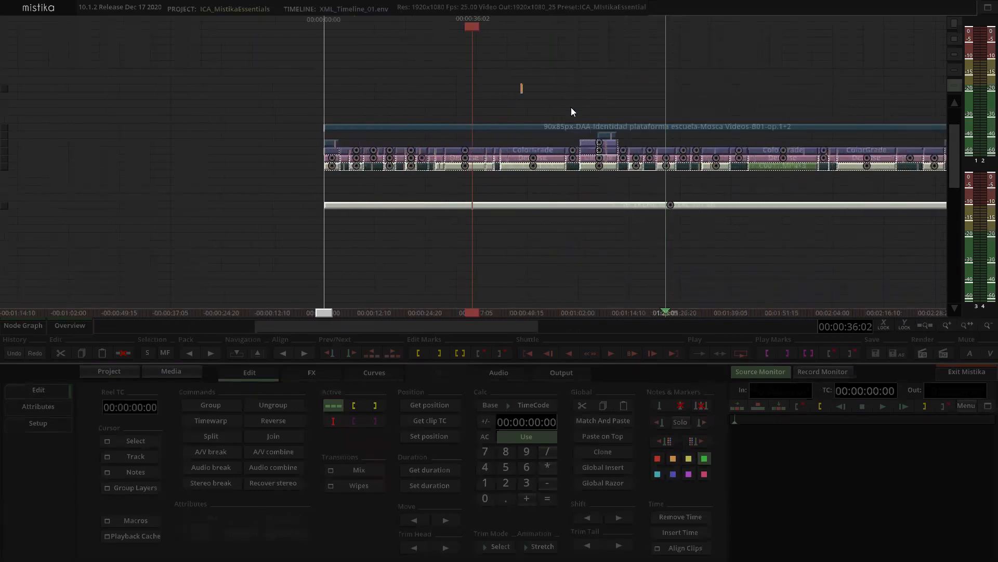
scroll(574, 110, "down", 2)
left_click(532, 127)
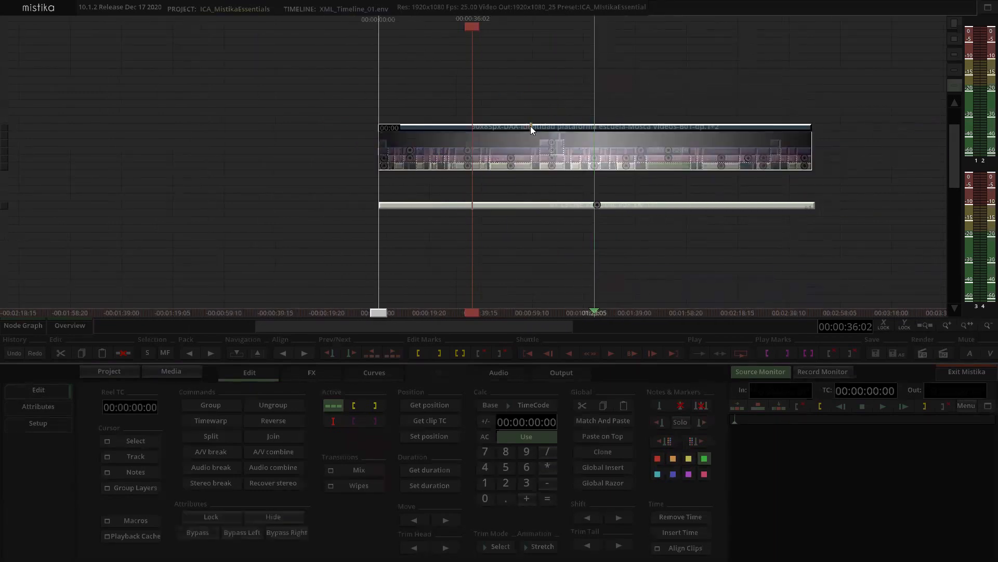
left_click(570, 101)
double_click(567, 125)
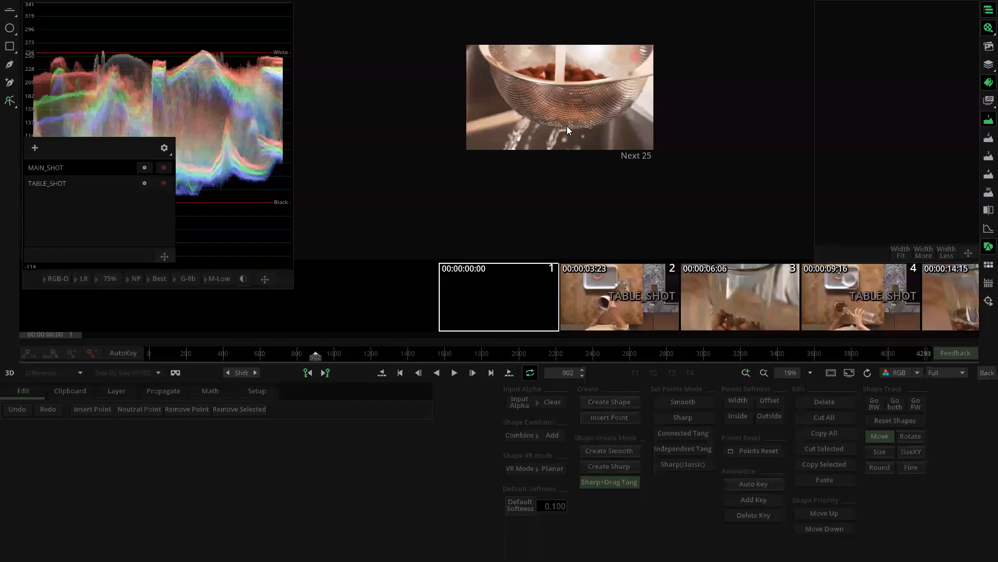
left_click_drag(347, 354, 556, 357)
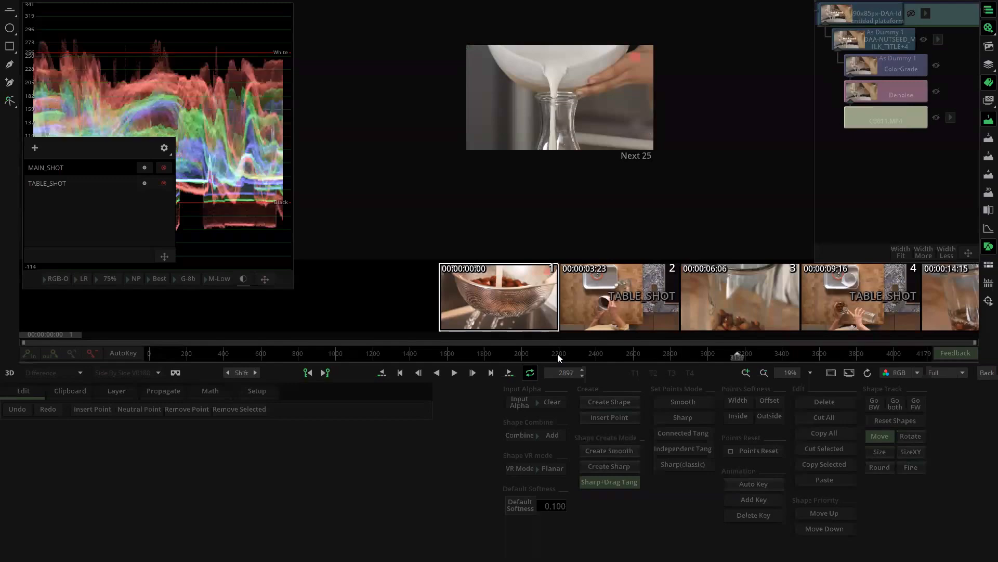
left_click(987, 373)
Move the logo overlay clip out of the video stack to below the audio clip, and hide it.
left_click(638, 114)
left_click(539, 123)
left_click(537, 126)
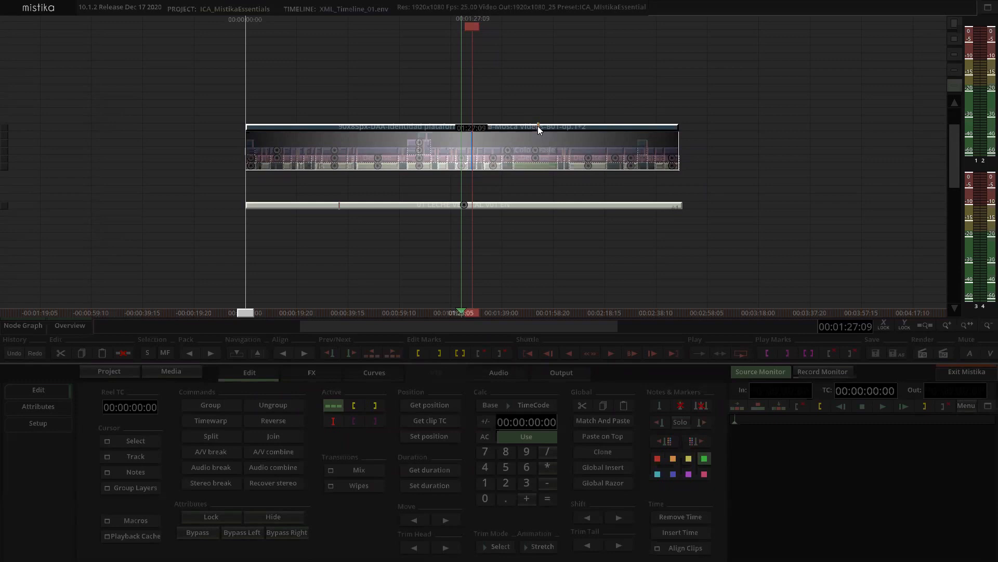
left_click_drag(537, 126, 550, 253)
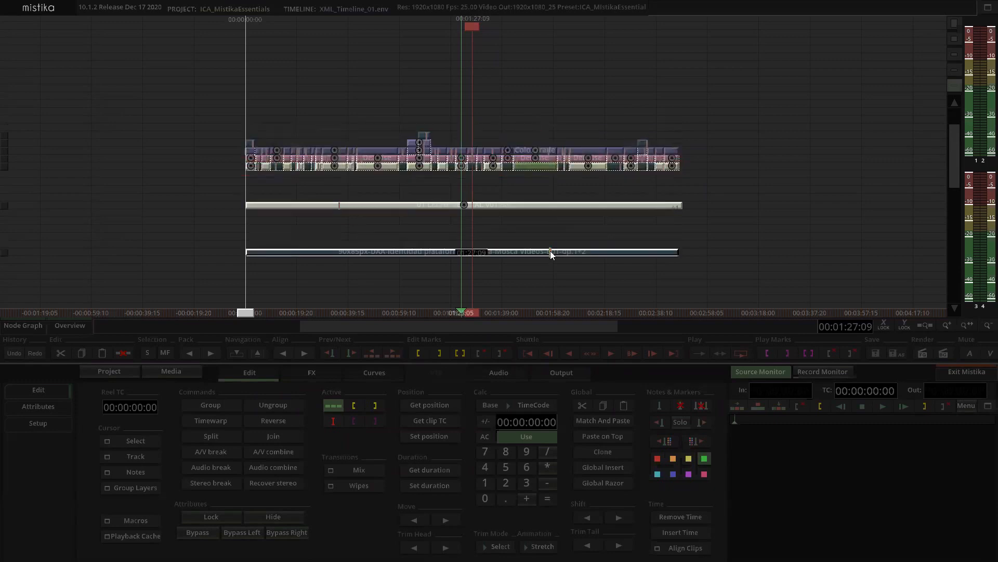
key("h")
left_click(601, 98)
scroll(592, 103, "up", 3)
scroll(592, 104, "down", 2)
left_click(592, 104)
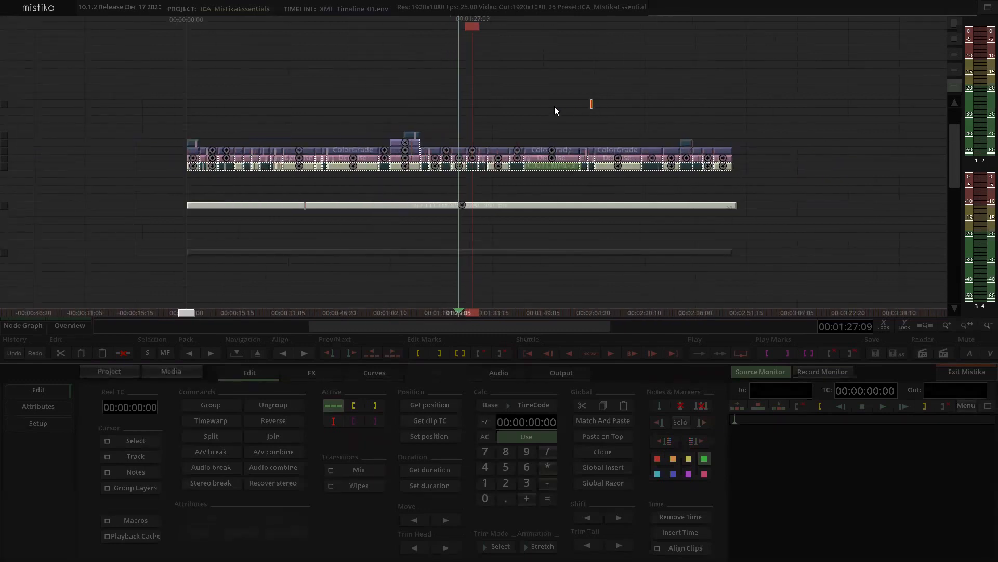
Set the edit marks around all the video clips of the edit, from 00:00 to 02:47:05.
scroll(472, 112, "down", 2)
left_click_drag(245, 112, 675, 181)
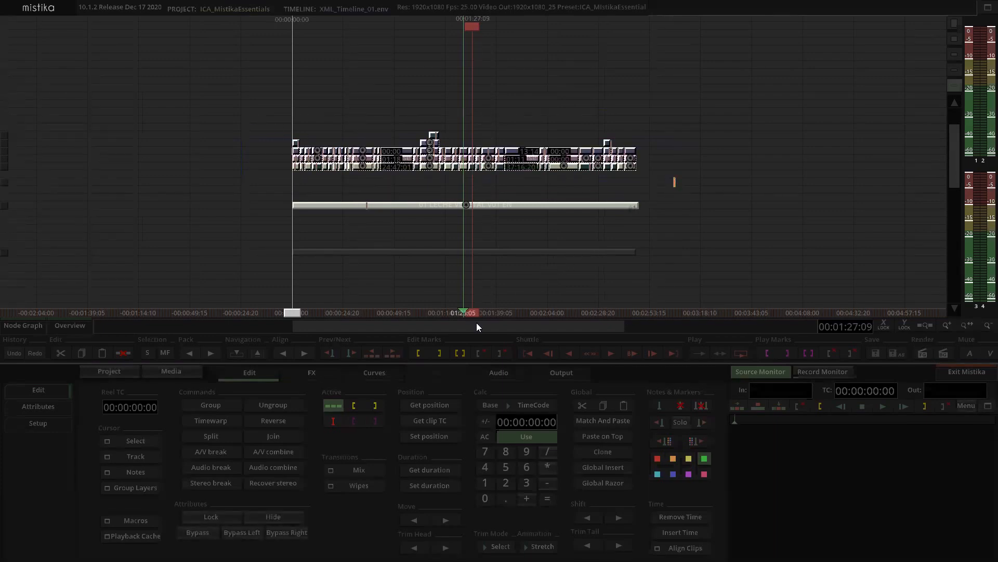
key("x")
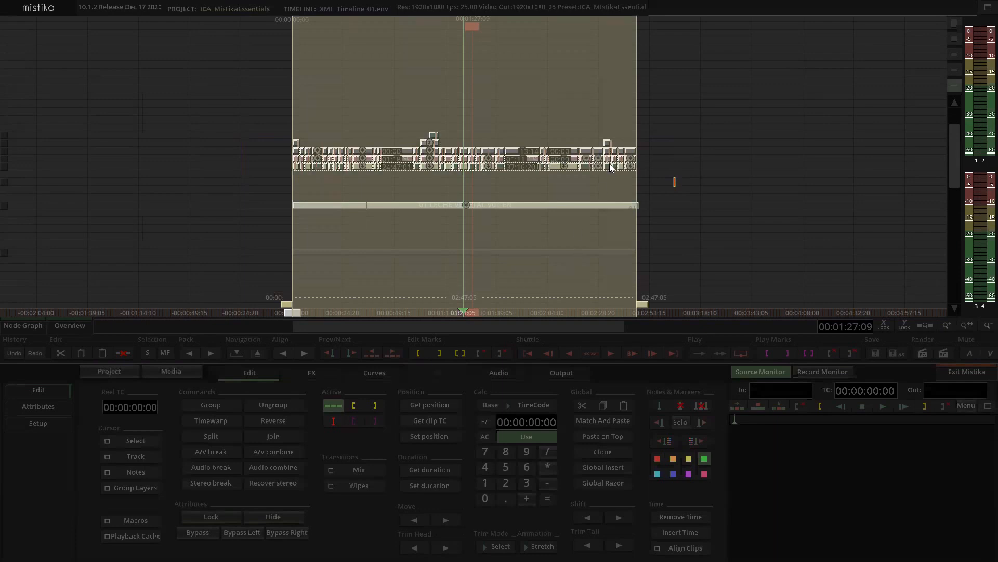
left_click(591, 80)
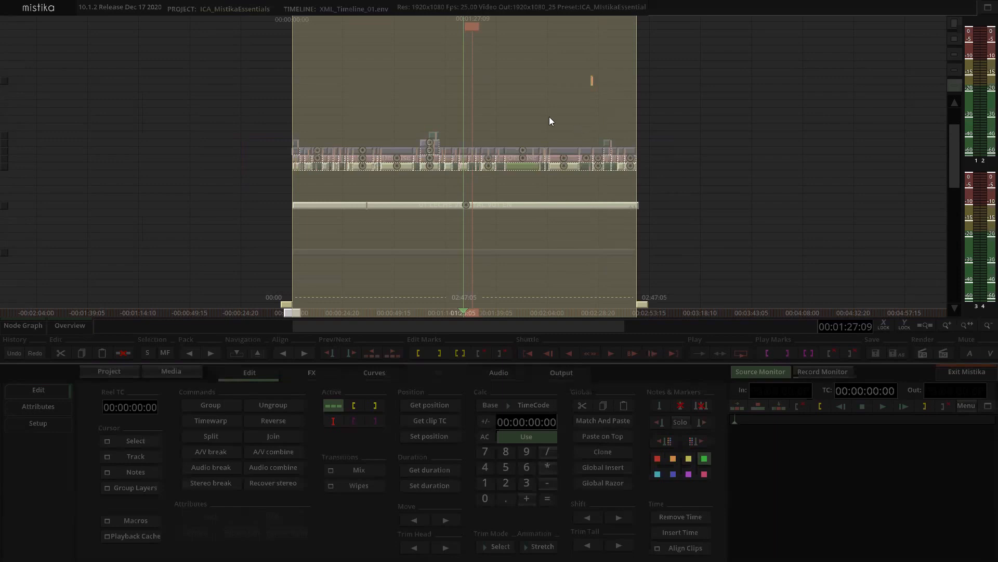
Set play marks around a group of clips in the middle of the edit, from 42:23 to 01:38:20.
left_click_drag(406, 98, 493, 165)
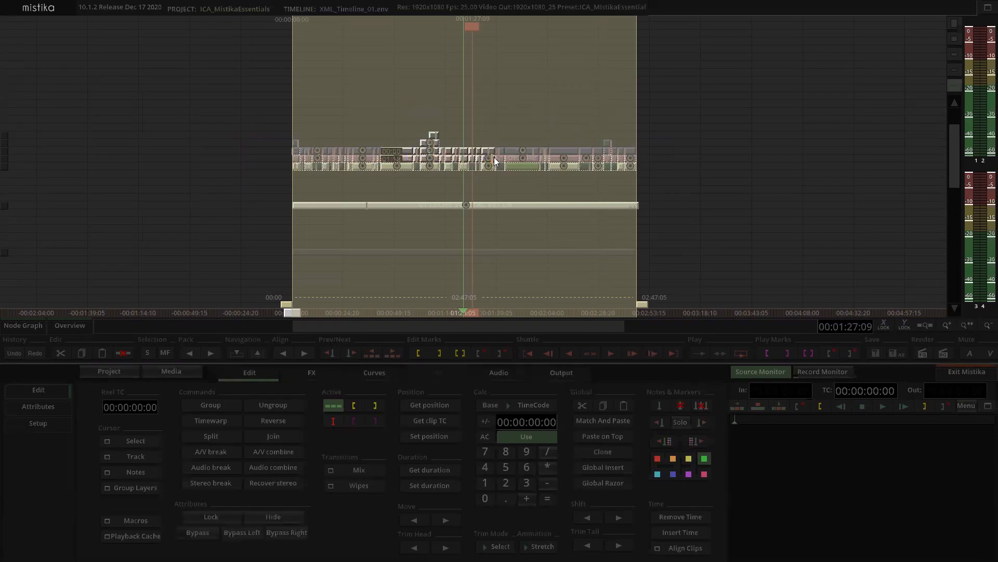
key("p")
left_click(492, 90)
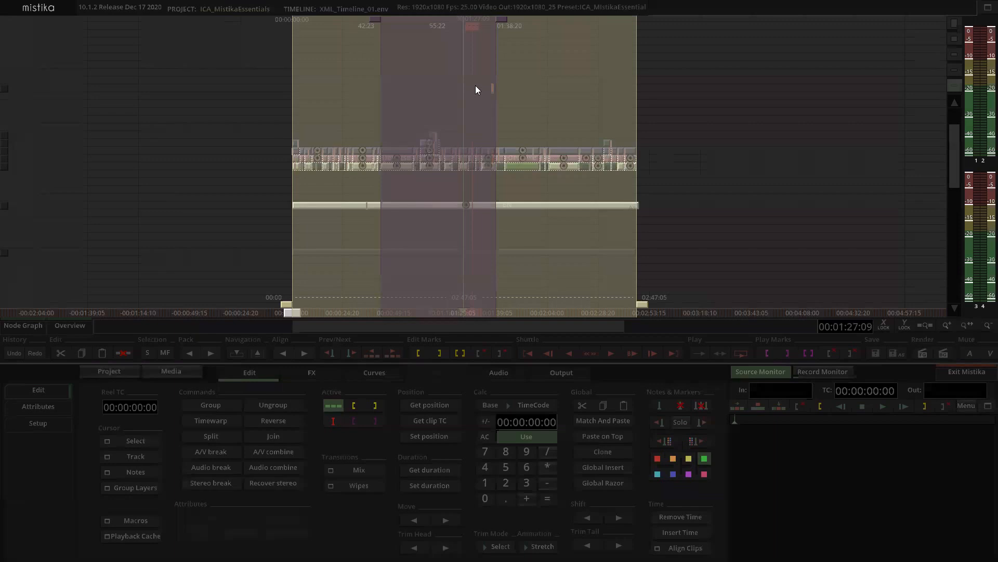
Play the range between the play marks and watch it in the Record Monitor.
left_click_drag(487, 97, 536, 93)
left_click(536, 95)
key("Home")
key("space")
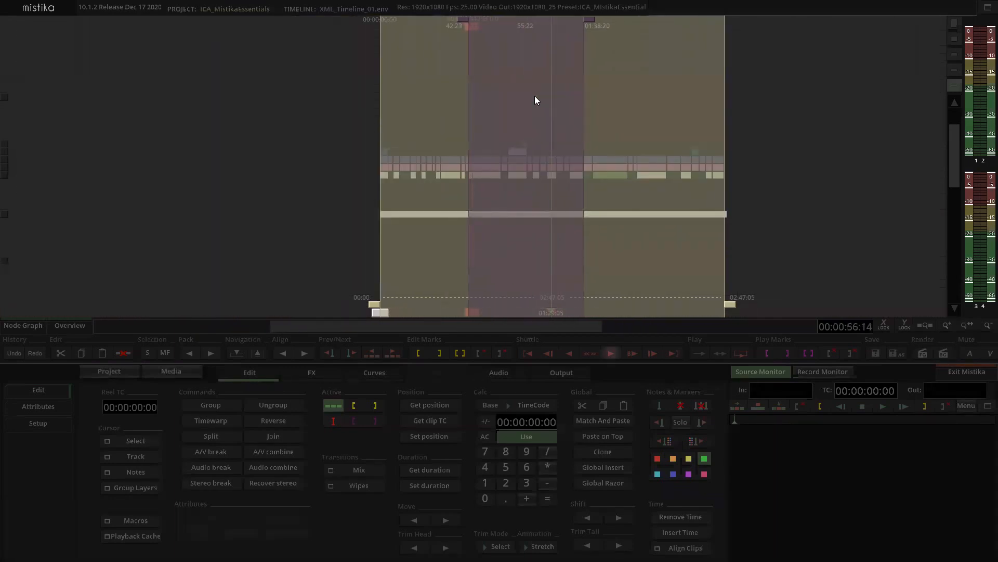
left_click(840, 371)
key("space")
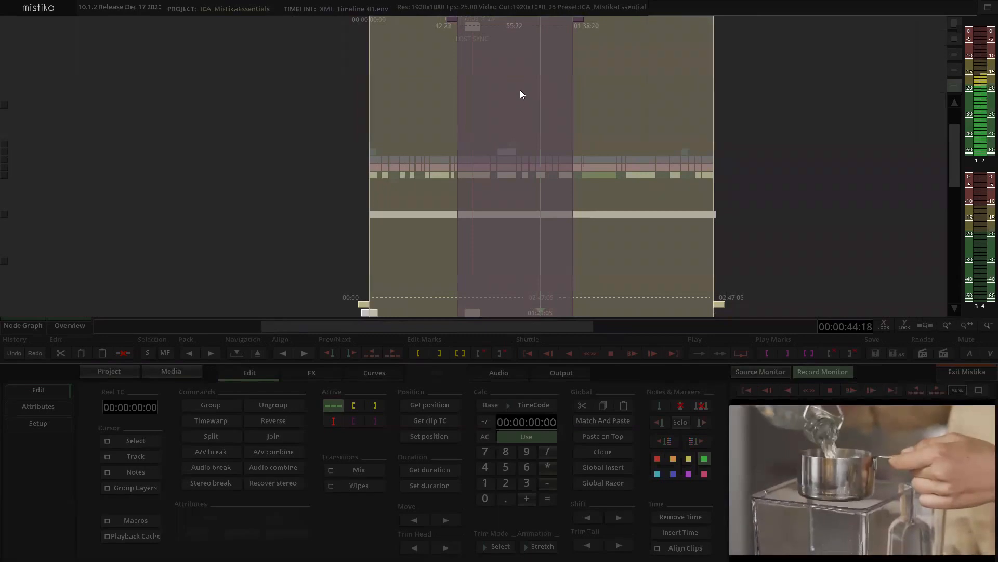
key("space")
Clear the play marks from the timeline, keeping the edit marks around the whole edit.
scroll(537, 112, "down", 2)
scroll(537, 112, "up", 6)
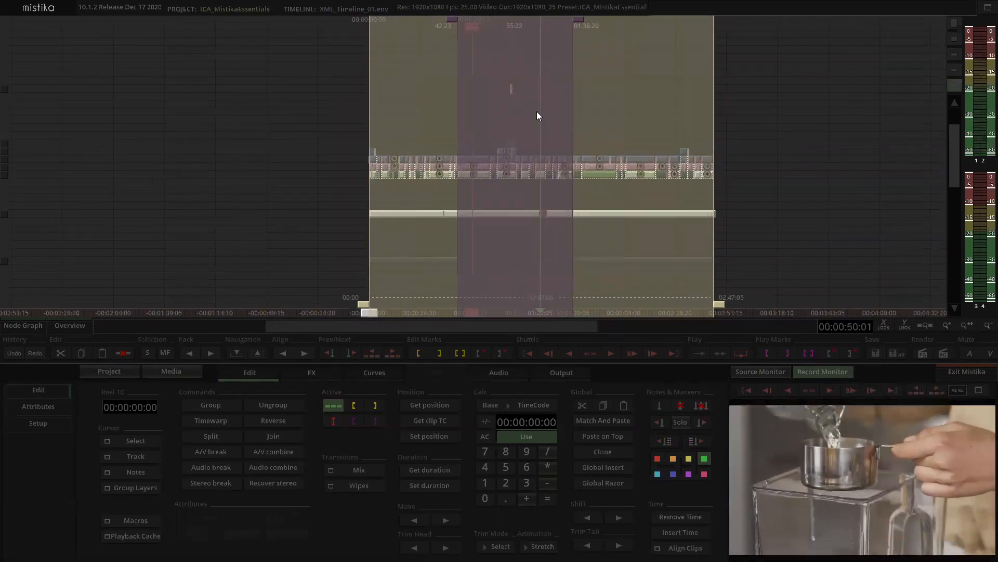
scroll(552, 90, "down", 3)
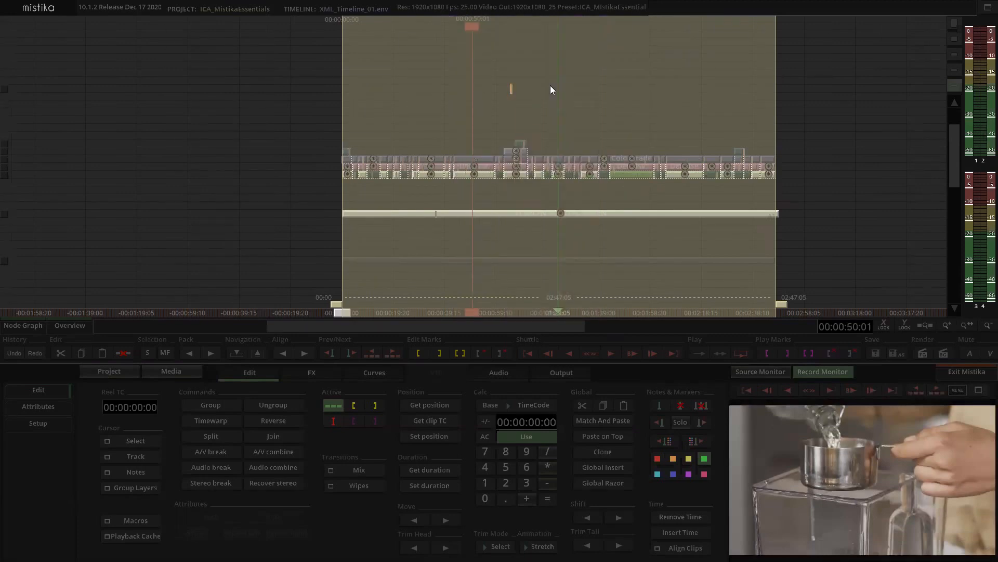
scroll(550, 85, "down", 4)
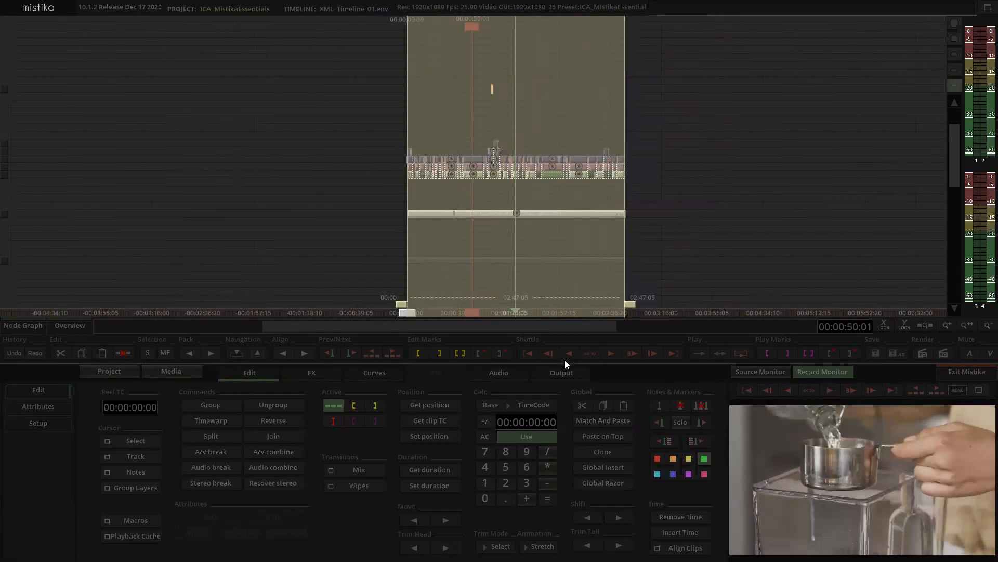
Open the render output settings and set the render name to Final_Grade_ENG.
left_click(562, 372)
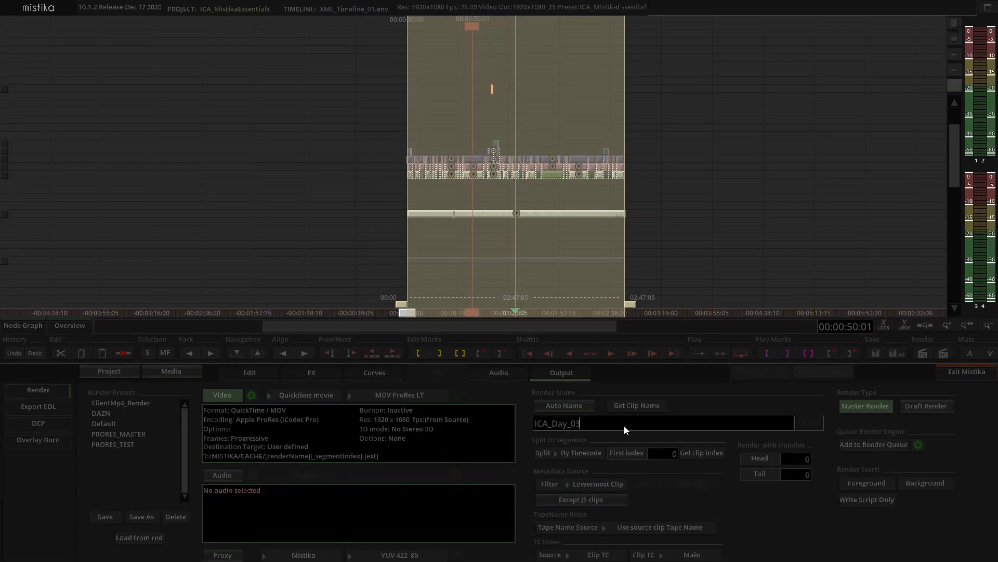
key("BackSpace")
key("BackSpace")
key("BackSpace")
key("BackSpace")
key("BackSpace")
key("BackSpace")
key("BackSpace")
key("BackSpace")
key("BackSpace")
key("BackSpace")
type("Final_Gra")
type("de_")
type("001")
Enable audio in the render, embedded in the movie, and split the output as a single segment.
left_click(226, 472)
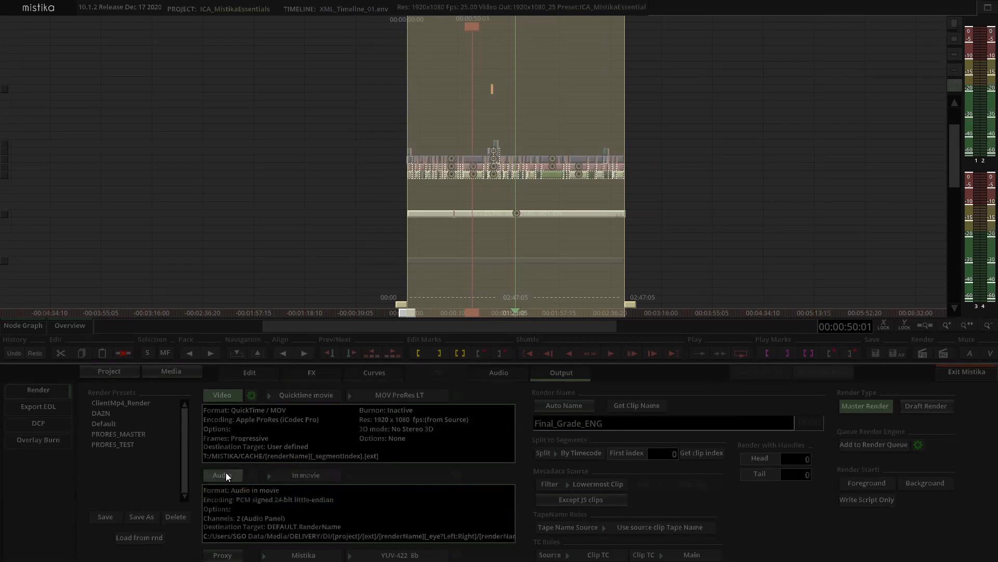
left_click(308, 475)
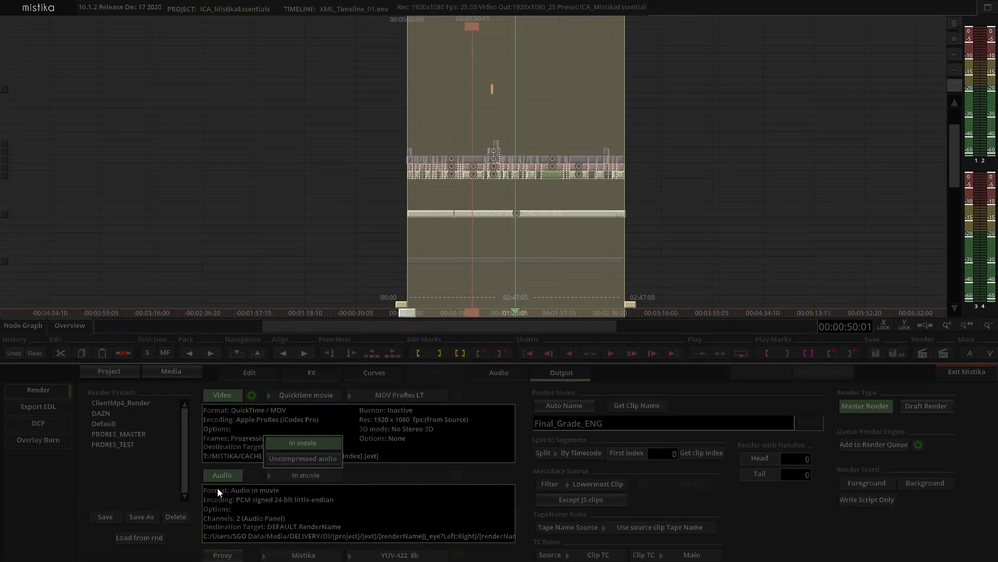
left_click(151, 477)
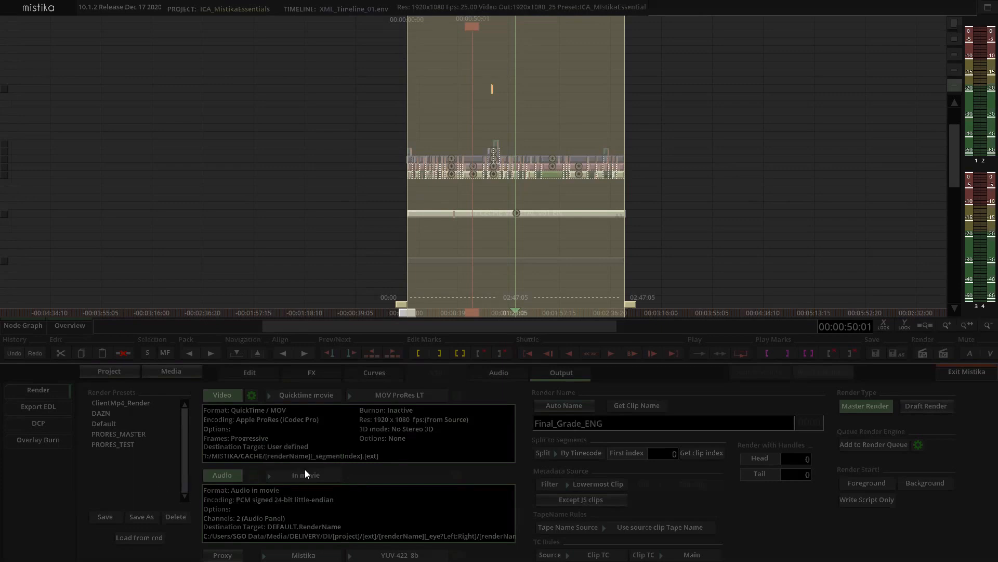
left_click(577, 453)
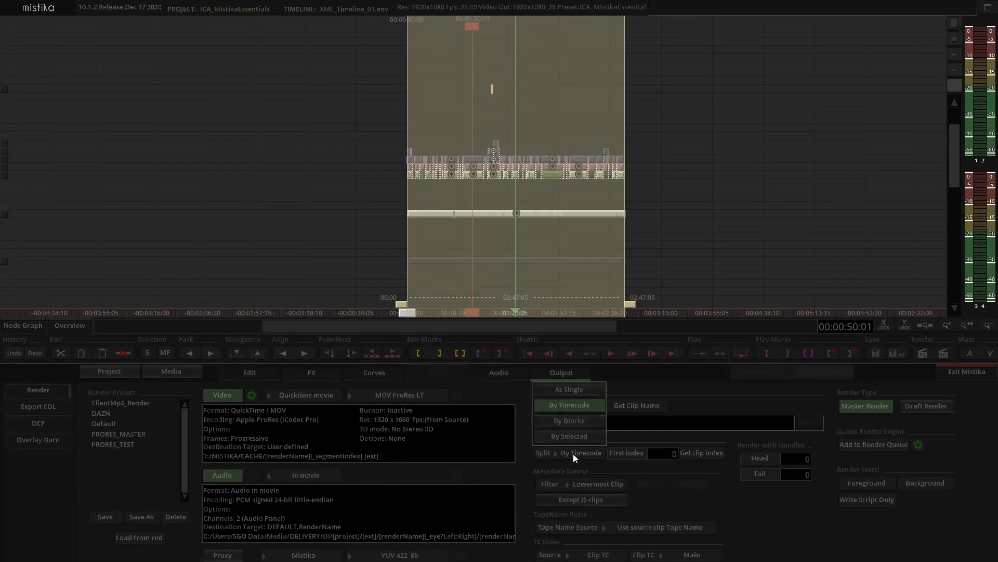
left_click(575, 391)
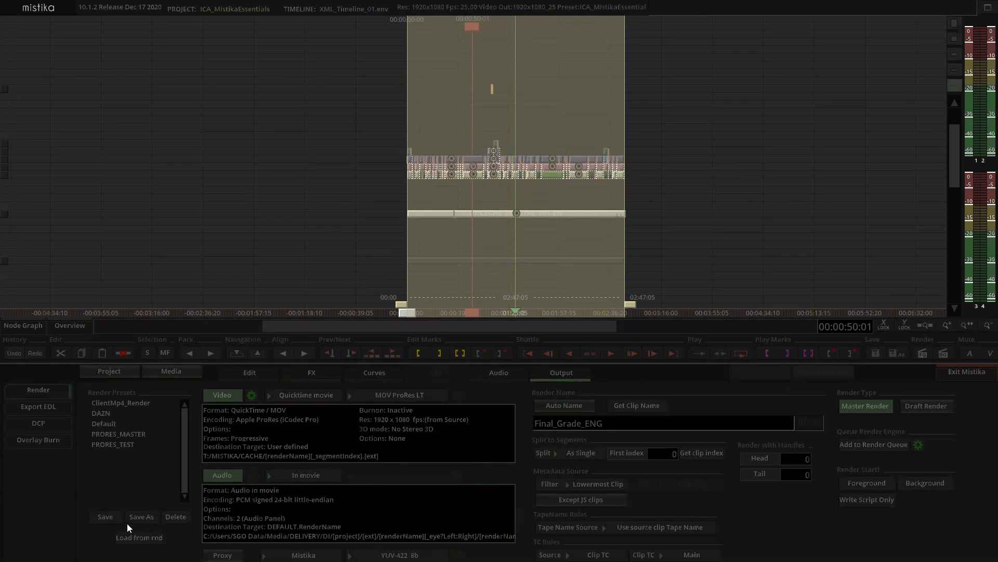
Browse for a new video render destination in the MISTIKA folder of the CACHE (T:) drive.
left_click(143, 518)
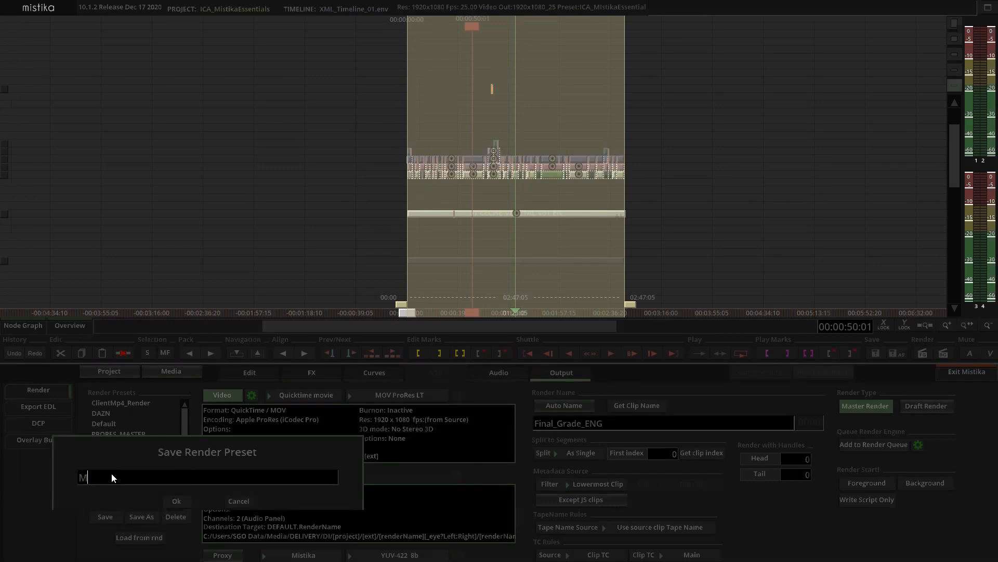
left_click(243, 501)
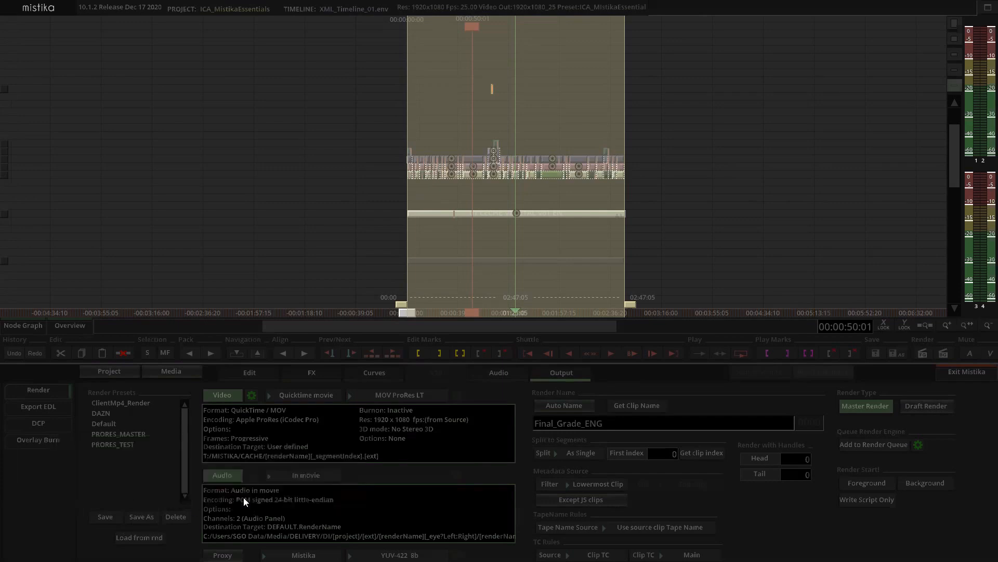
left_click(252, 397)
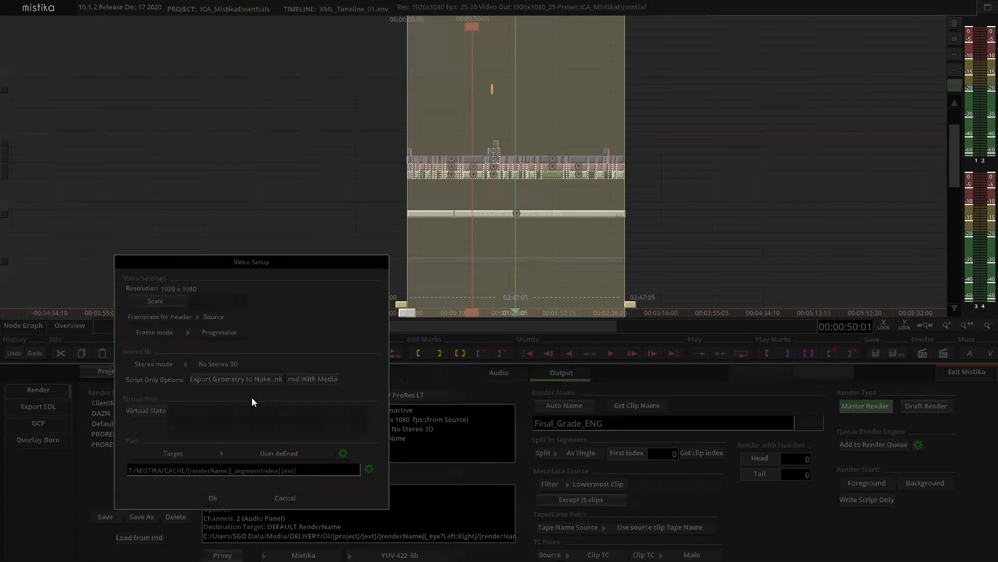
left_click(368, 470)
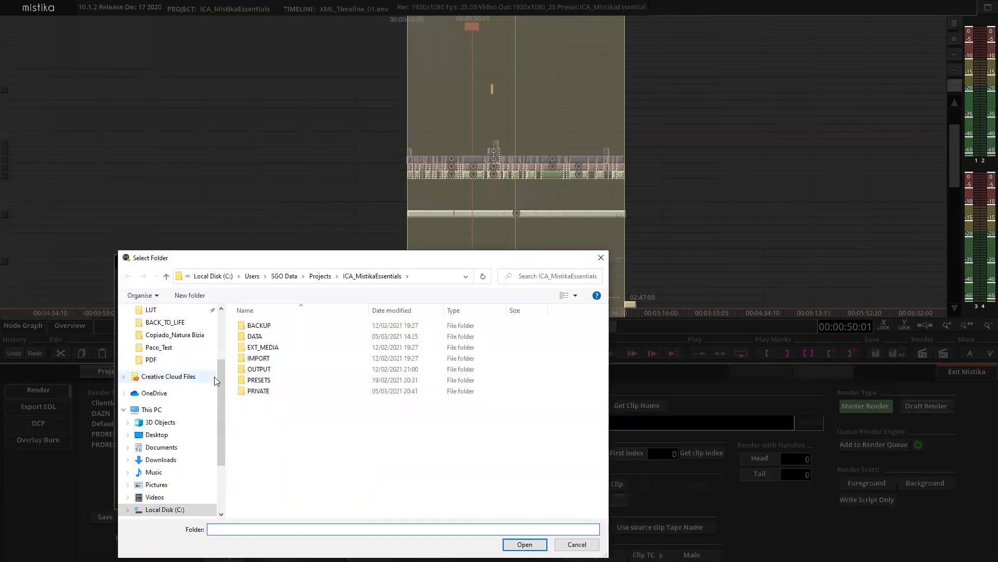
scroll(174, 495, "down", 3)
scroll(165, 510, "down", 2)
left_click(165, 498)
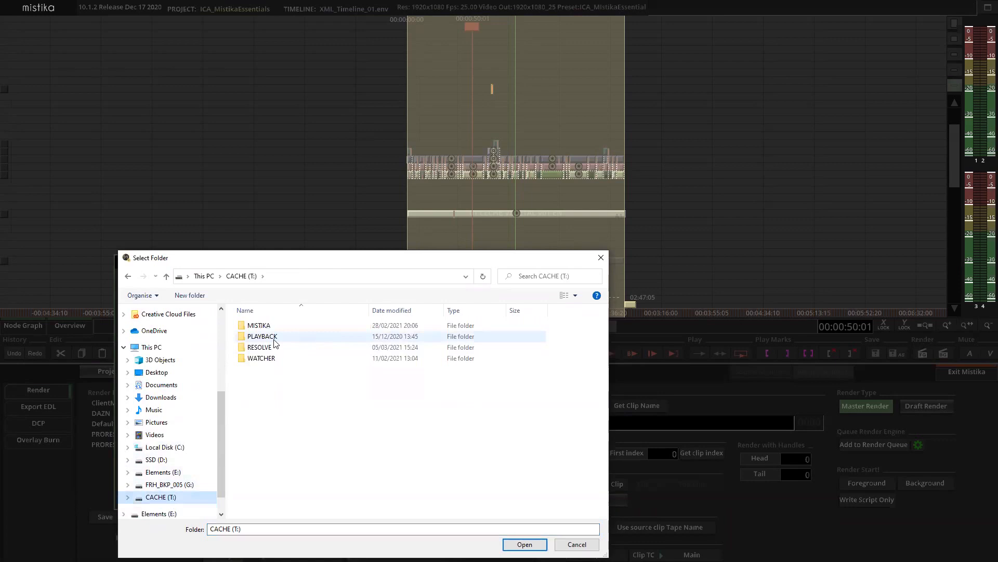
double_click(258, 325)
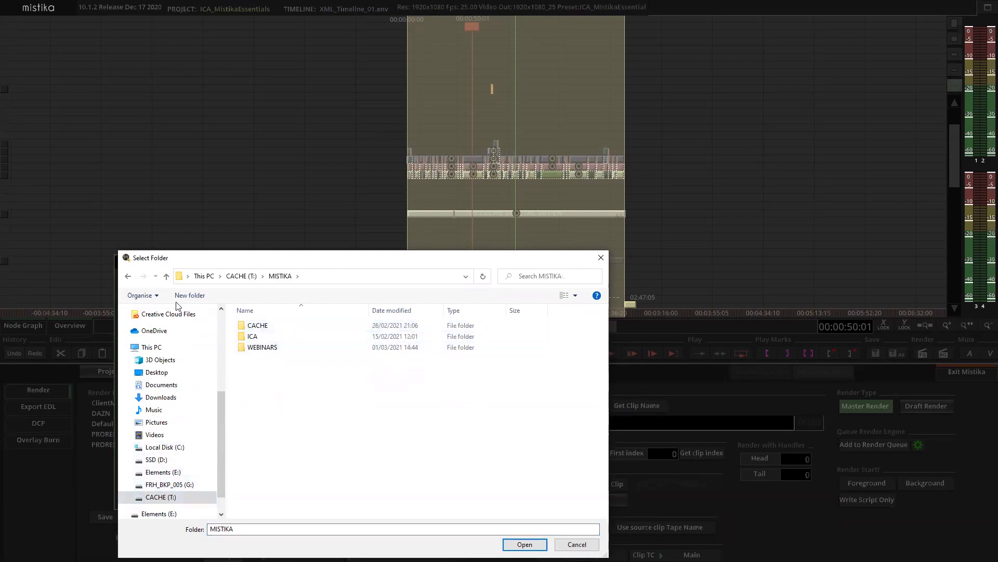
Create a folder named MASTER inside MISTIKA and apply it as the video render destination.
left_click(190, 295)
type("MASTER")
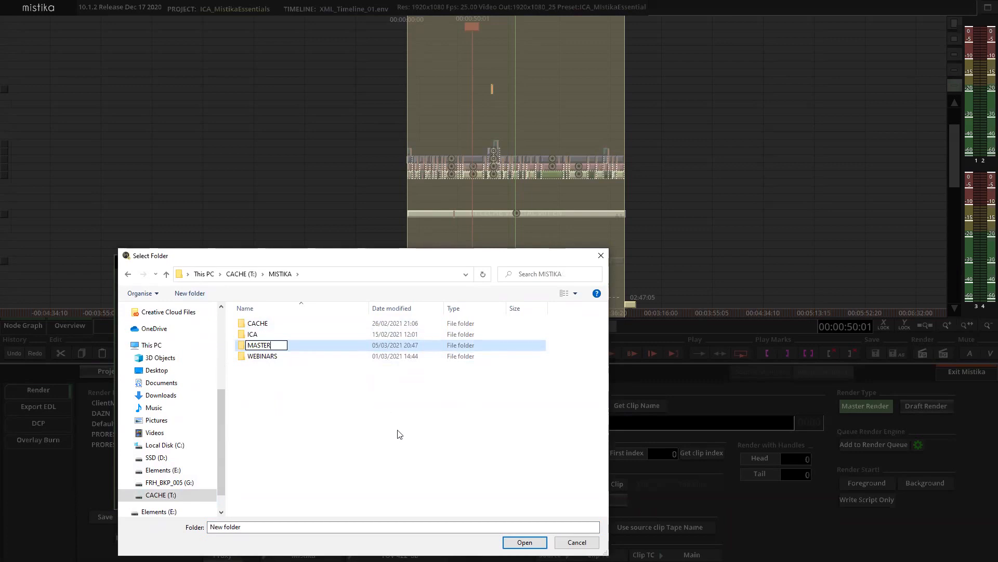
left_click(296, 434)
double_click(263, 347)
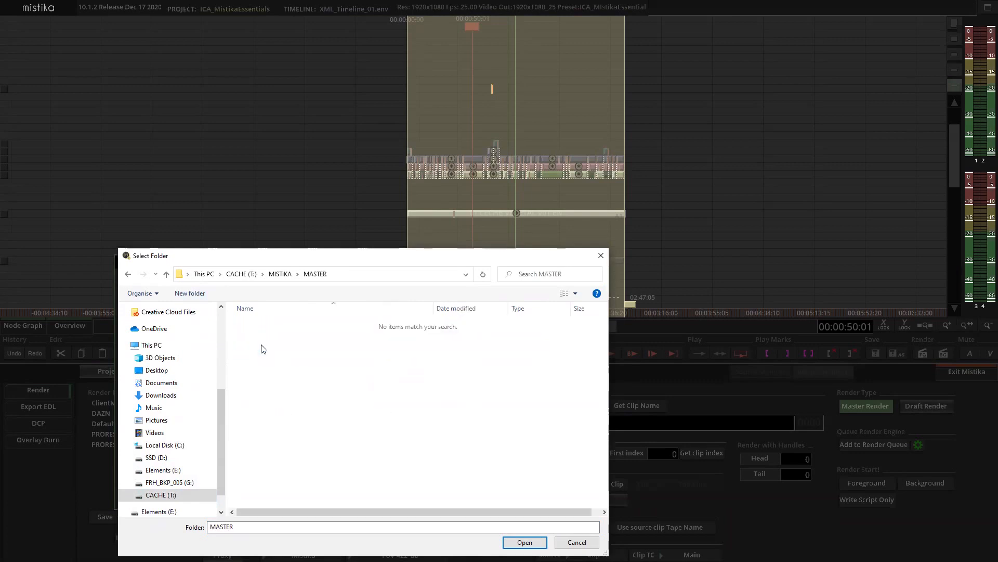
left_click(525, 541)
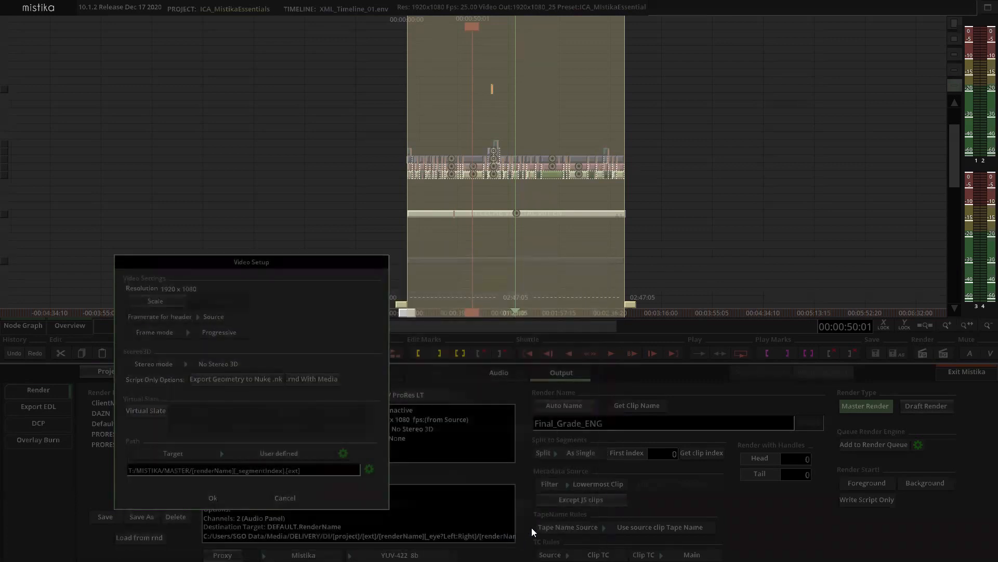
left_click(213, 498)
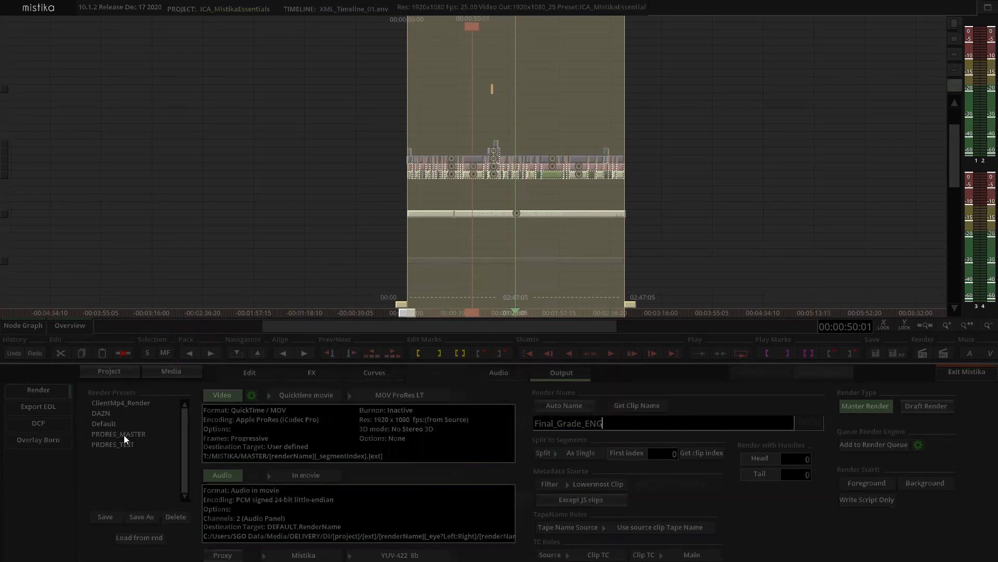
Save the current render settings as a new preset named MASTER_RENDERS.
left_click(147, 515)
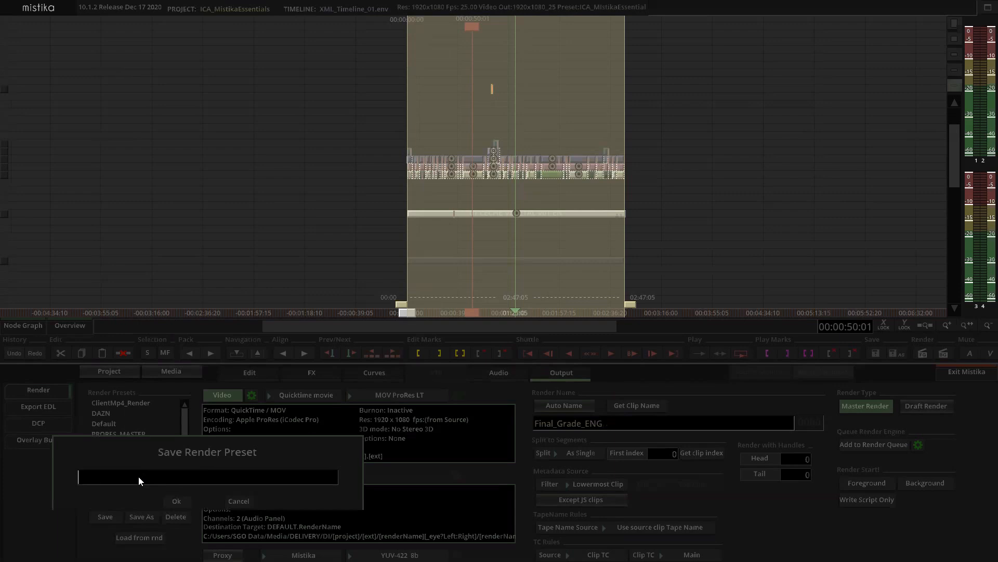
type("MASTER_RENDERS")
left_click(174, 499)
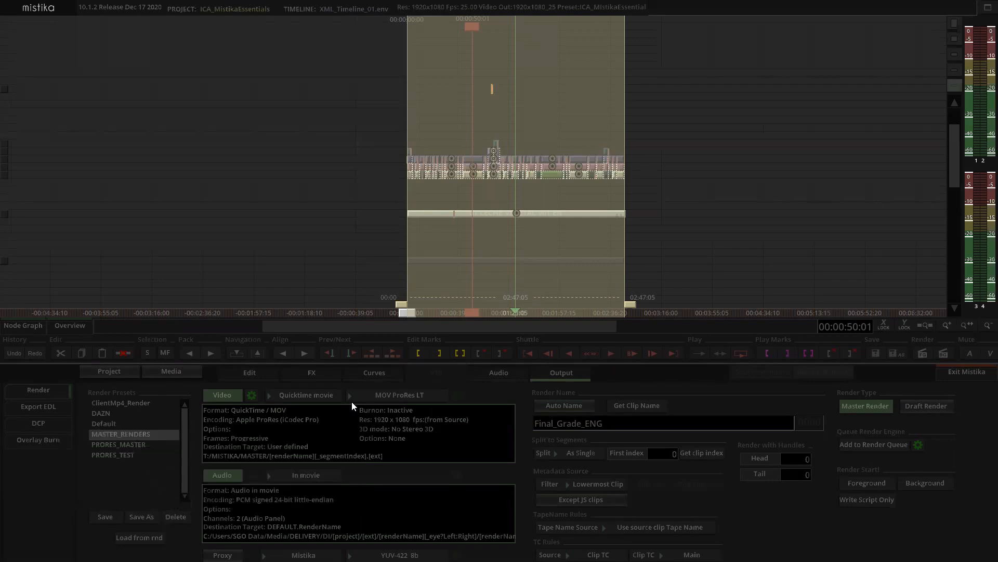
Set the video codec to MOV ProRes 4444, start a foreground render of the marked edit, and cancel it partway.
left_click(395, 395)
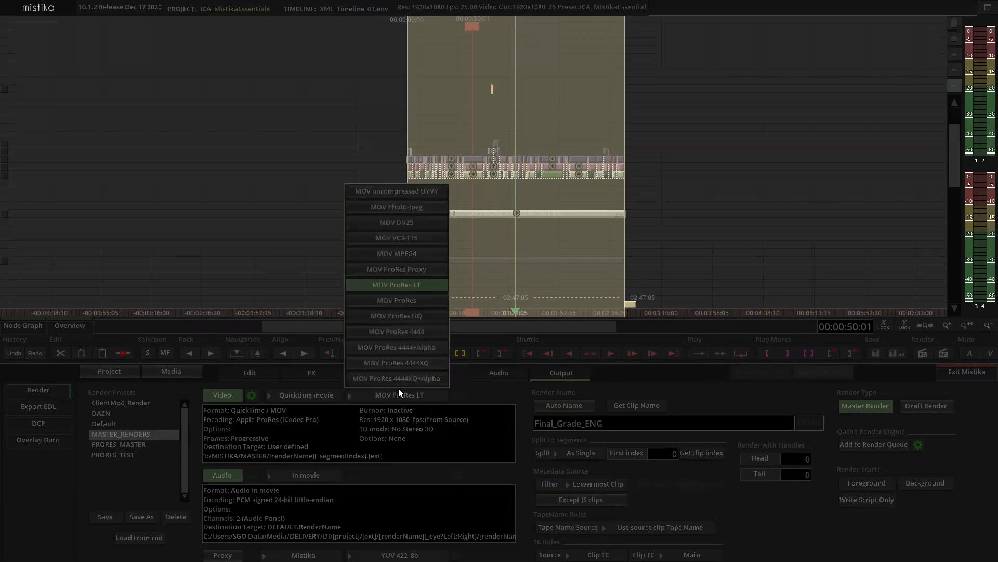
left_click(416, 333)
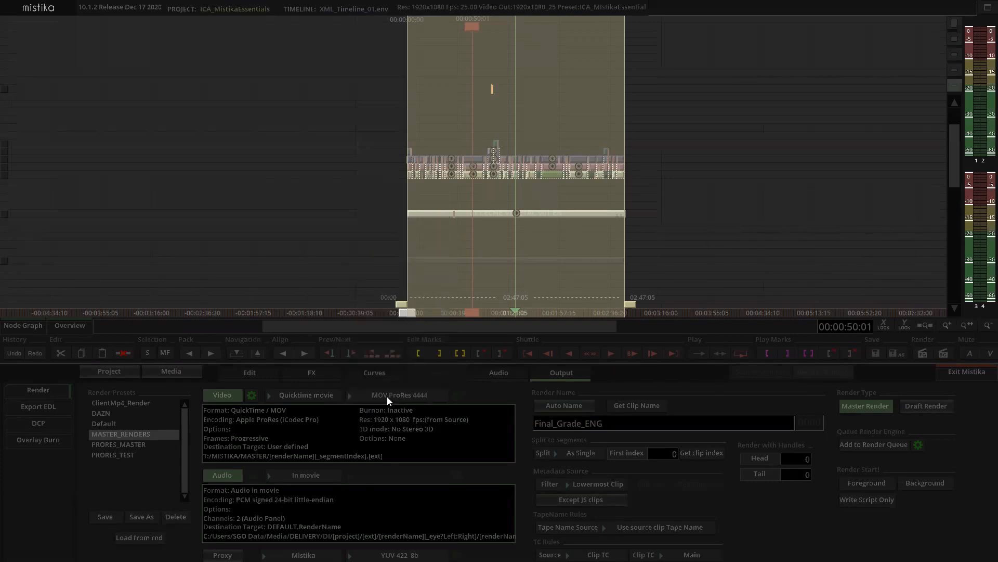
left_click(859, 484)
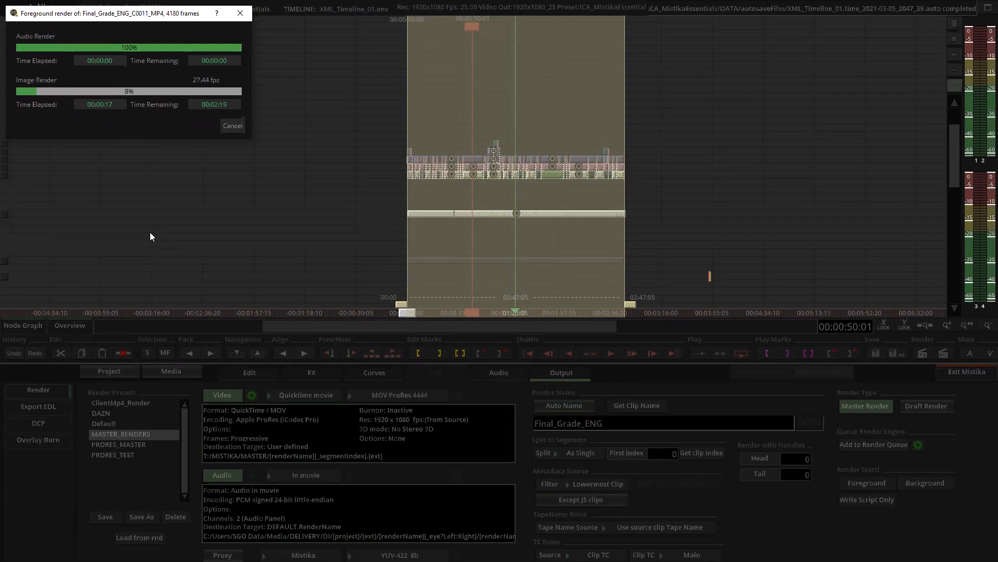
left_click(233, 126)
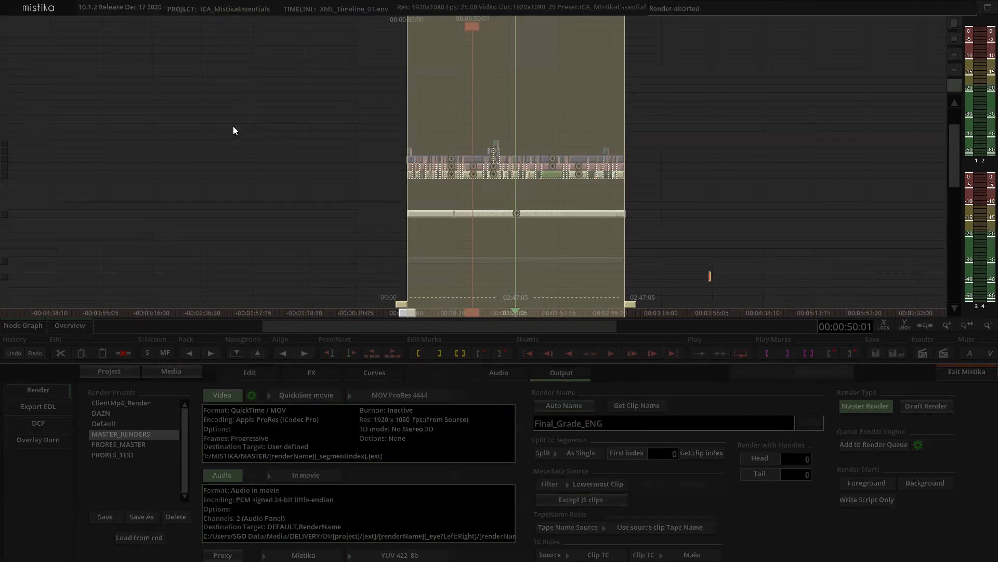
Clear the edit in and out marks from the timeline.
left_click(487, 259)
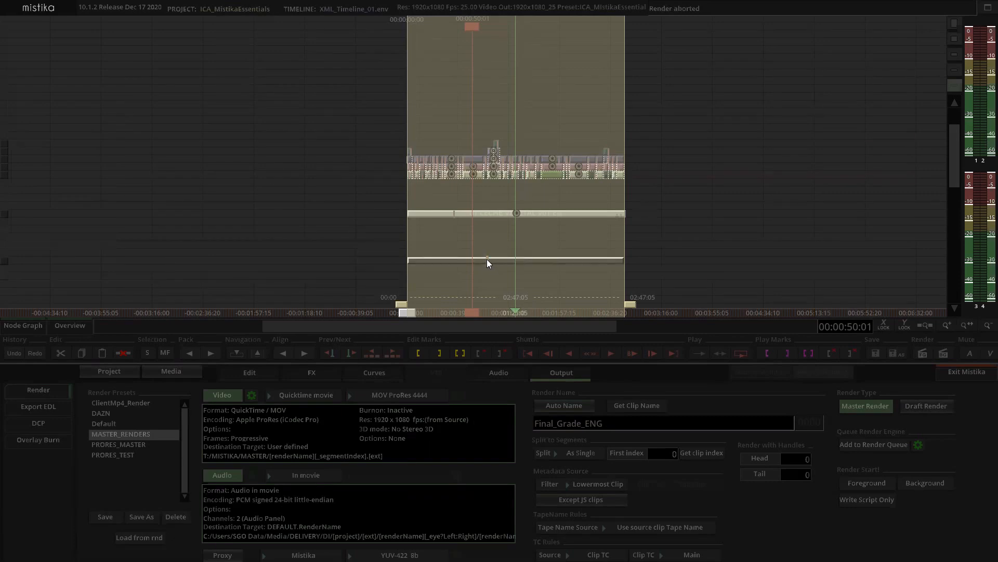
key("alt+i")
key("alt+o")
left_click(599, 245)
Move the logo clip from below the audio track to above all the video clips of the edit.
left_click(566, 260)
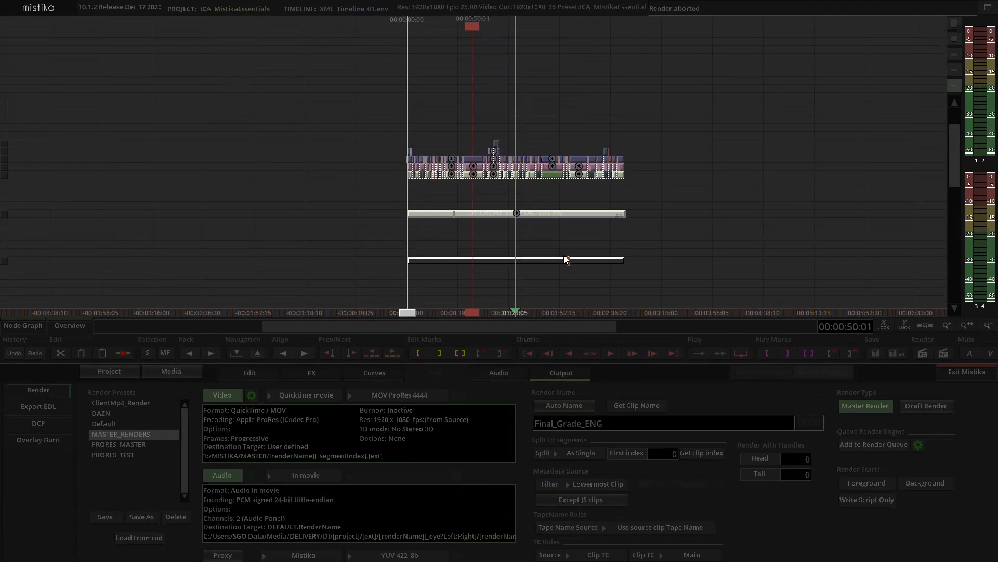
left_click(566, 239)
left_click(560, 258)
left_click(560, 258)
left_click(549, 126)
left_click_drag(507, 263, 517, 121)
left_click_drag(534, 261, 554, 183)
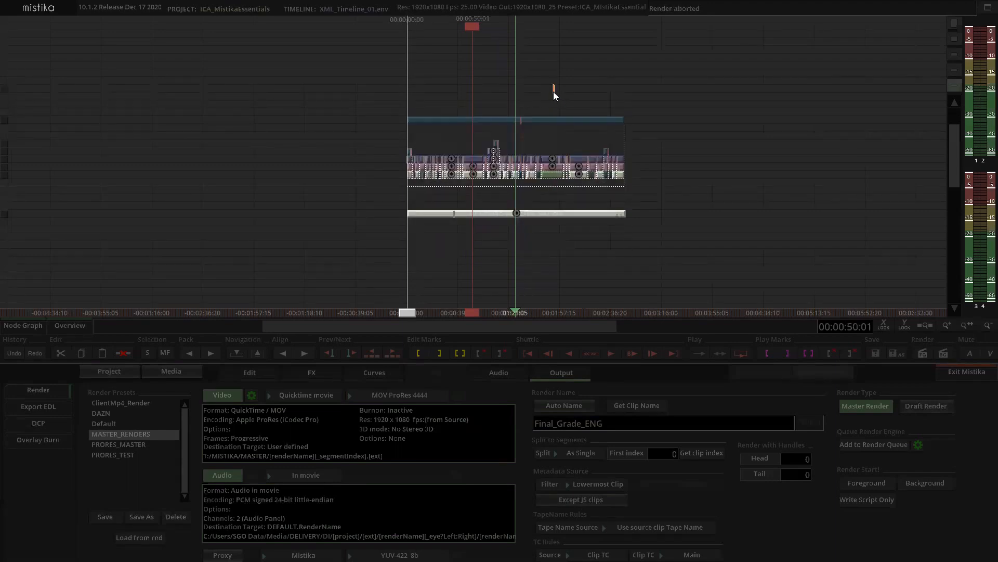
Select the logo clip above the edit, name the render Final_Grade_ENG_Selected, start a foreground render and cancel it.
scroll(553, 92, "up", 2)
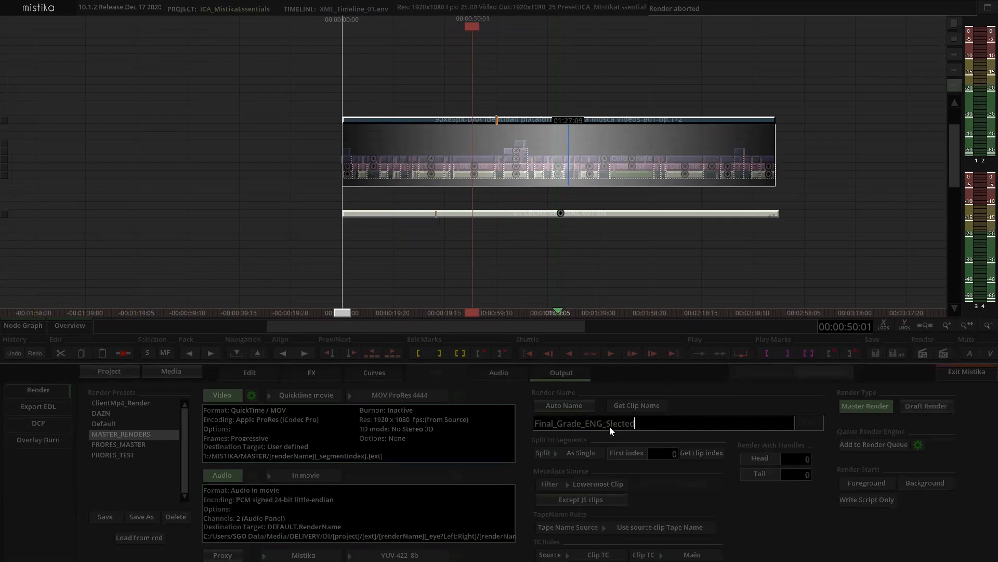
type("e")
left_click(873, 485)
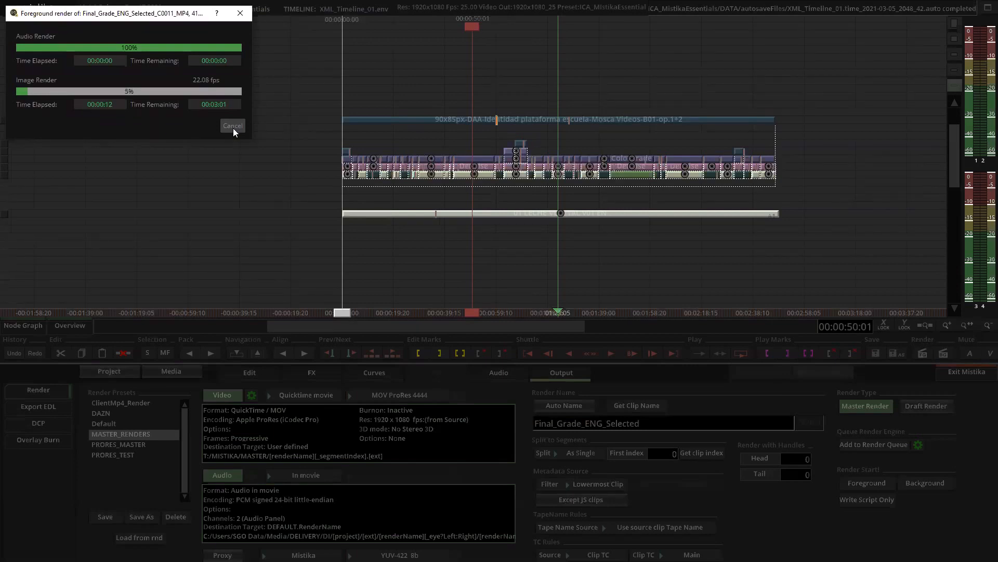
left_click(233, 127)
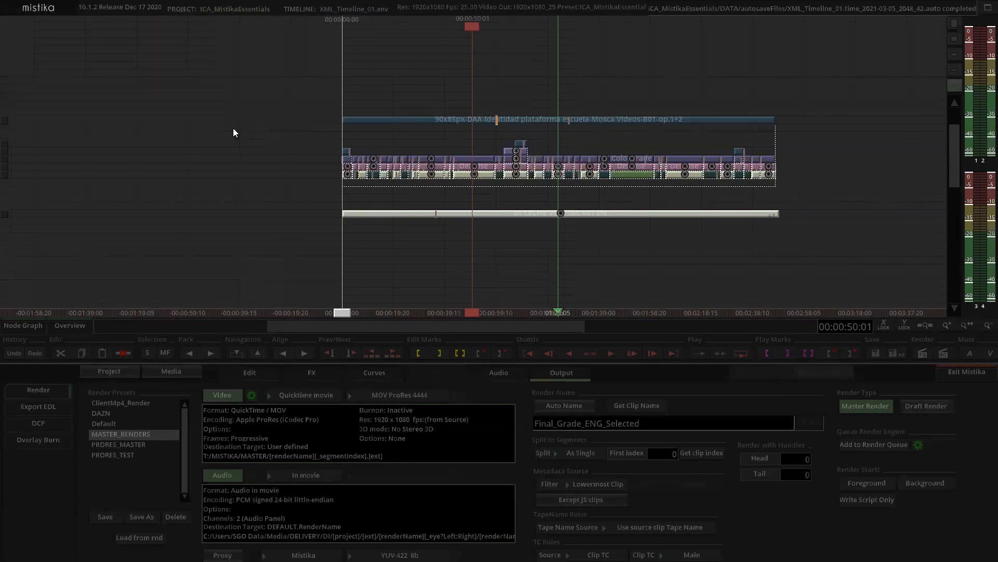
Set edit marks around a section in the middle of the edit, from 42:23 to 01:14:03.
left_click(448, 118)
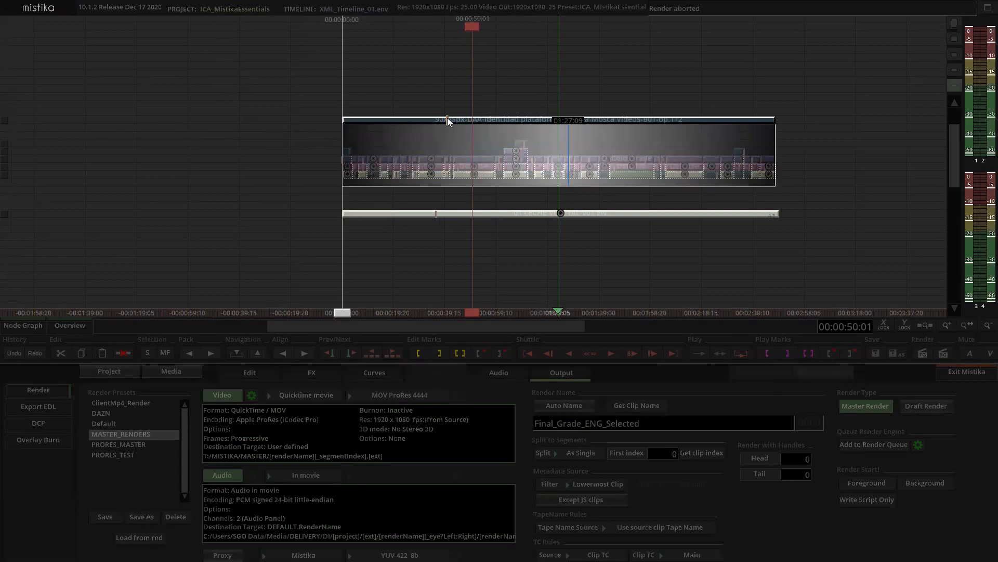
left_click(441, 139)
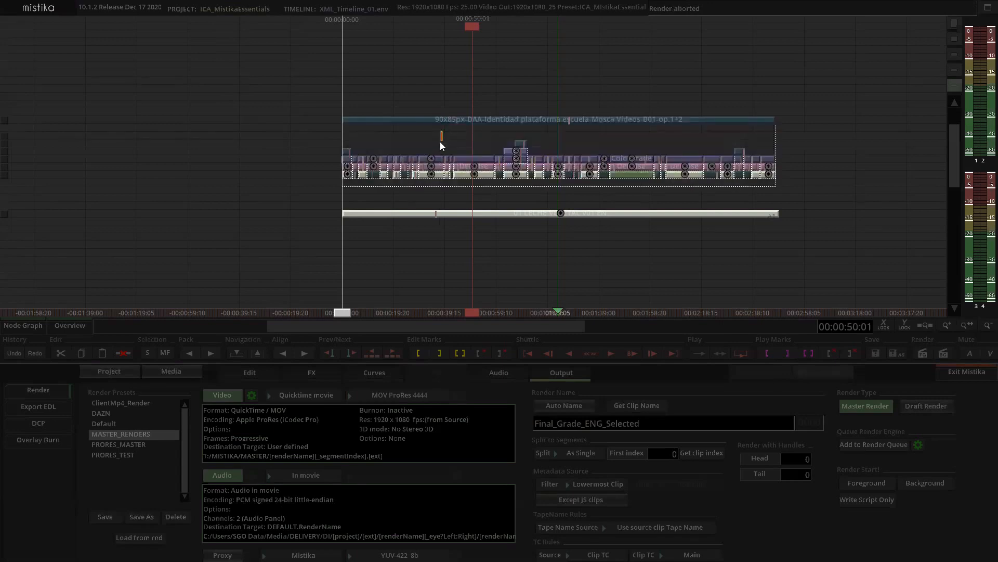
key("Page_Up")
key("i")
key("Page_Down")
key("Page_Down")
key("Page_Down")
key("Page_Down")
key("Page_Down")
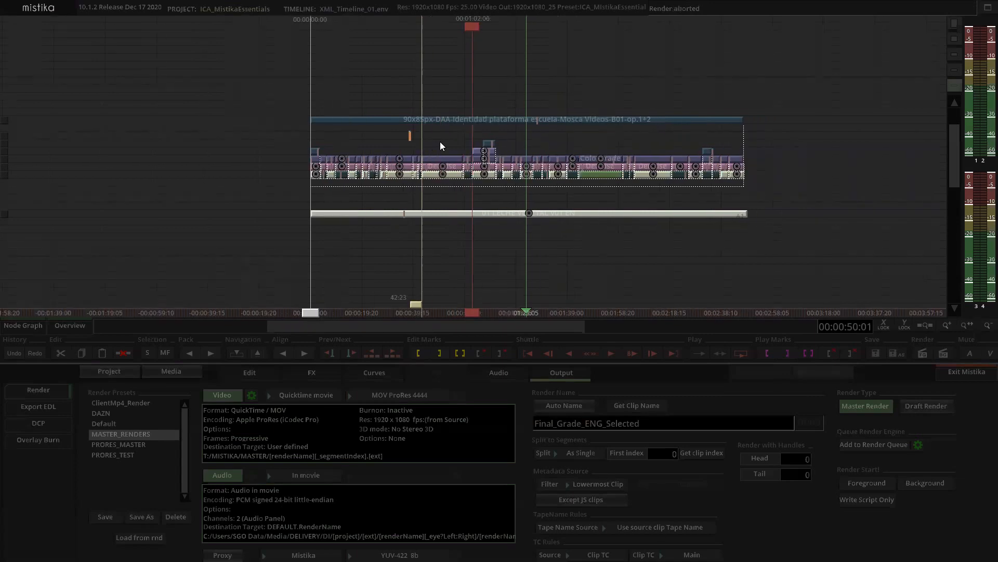
key("Page_Up")
key("o")
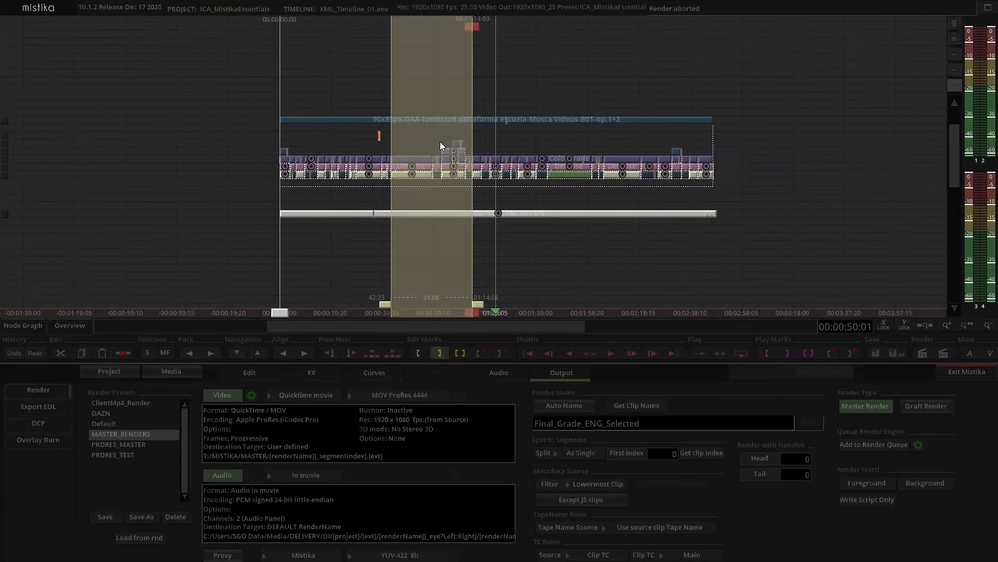
Select the grade above the green clip in the edit and render it in the foreground, removing edit marks, processing the selection and overwriting the existing clip.
left_click(518, 150)
left_click(565, 154)
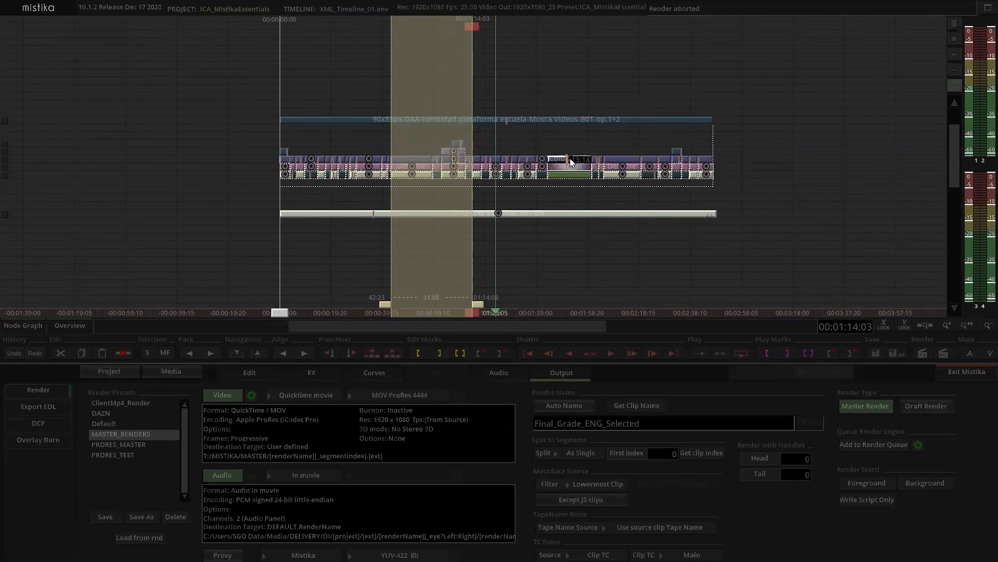
left_click(874, 483)
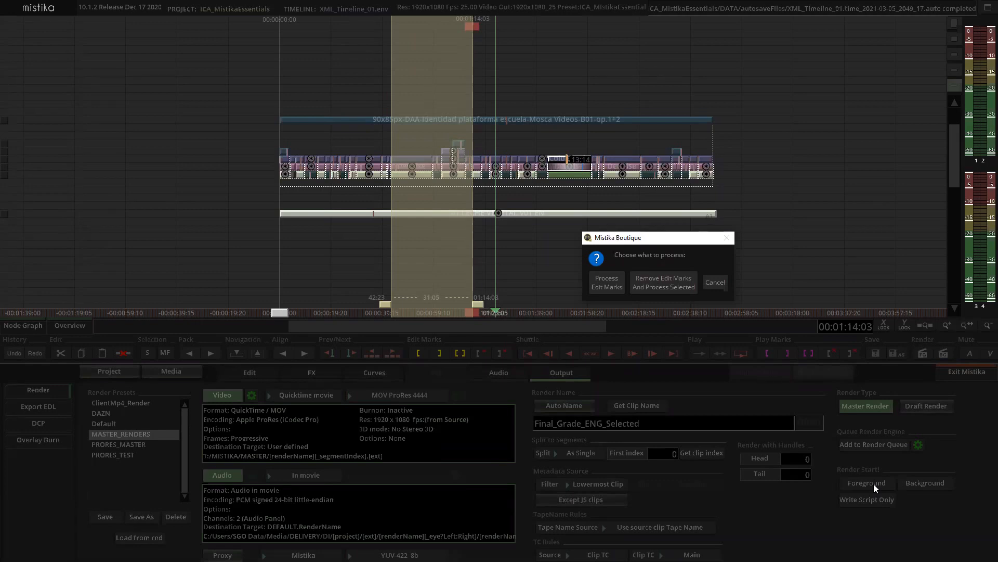
left_click(668, 287)
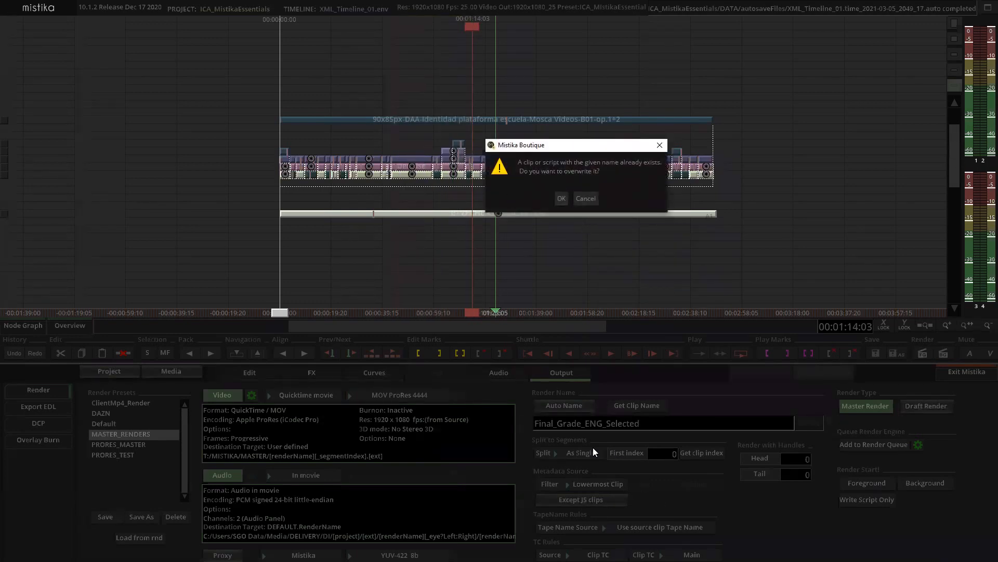
left_click(564, 200)
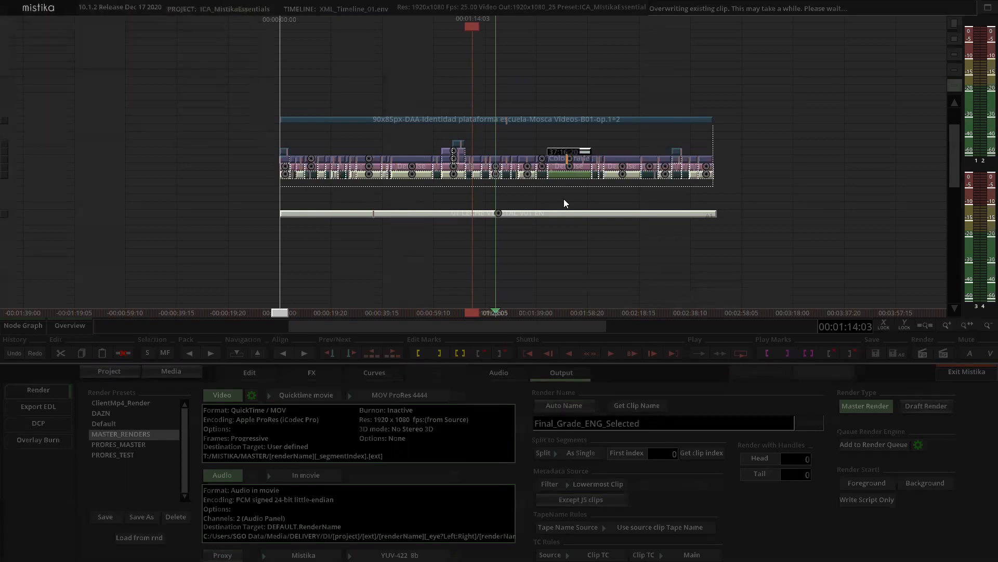
scroll(579, 63, "up", 1)
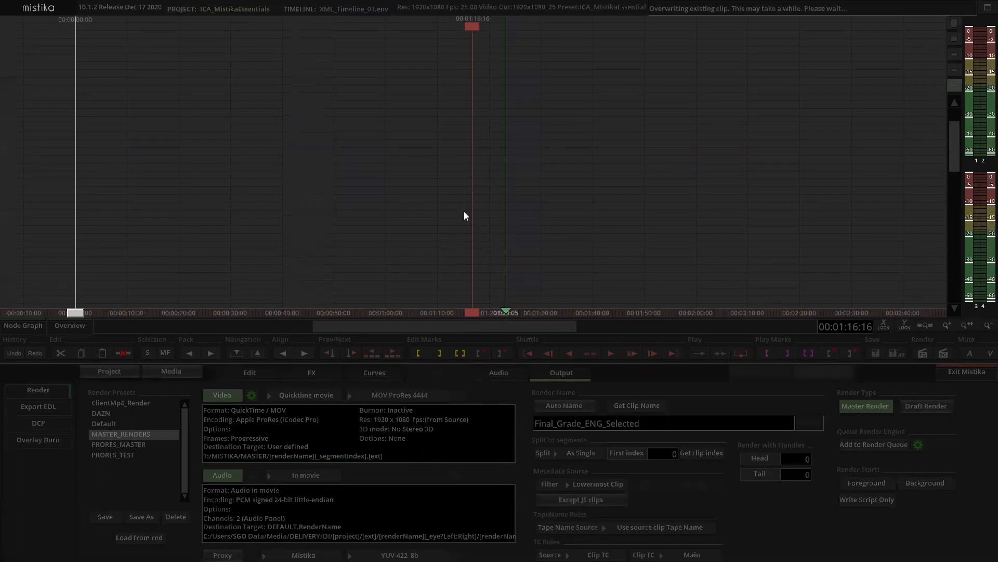
left_click(186, 370)
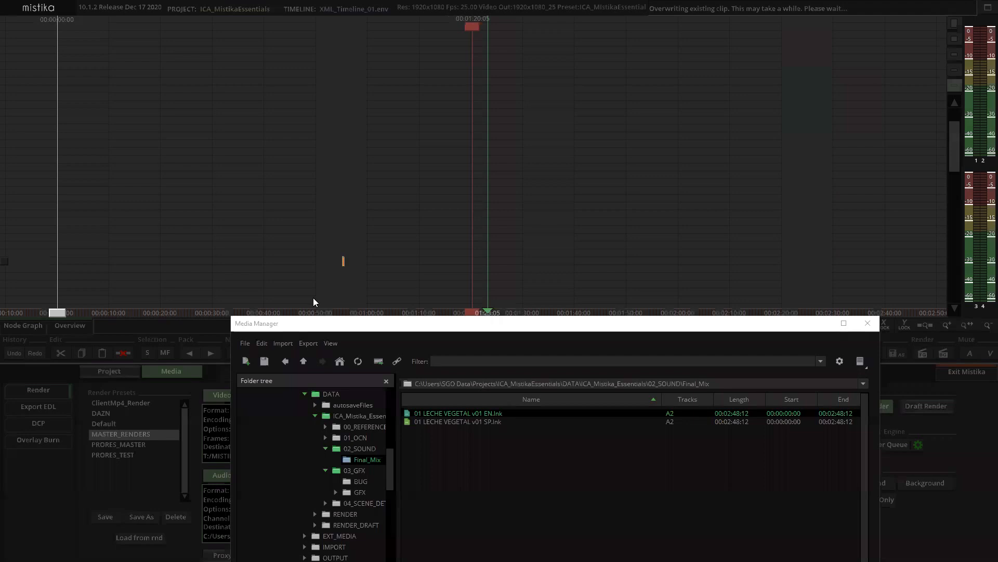
left_click(868, 323)
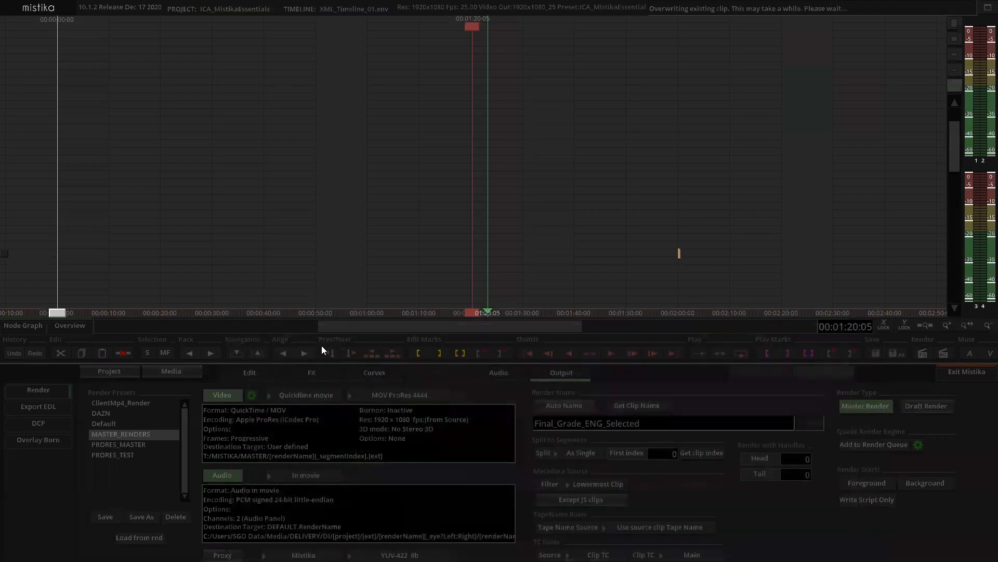
left_click(80, 326)
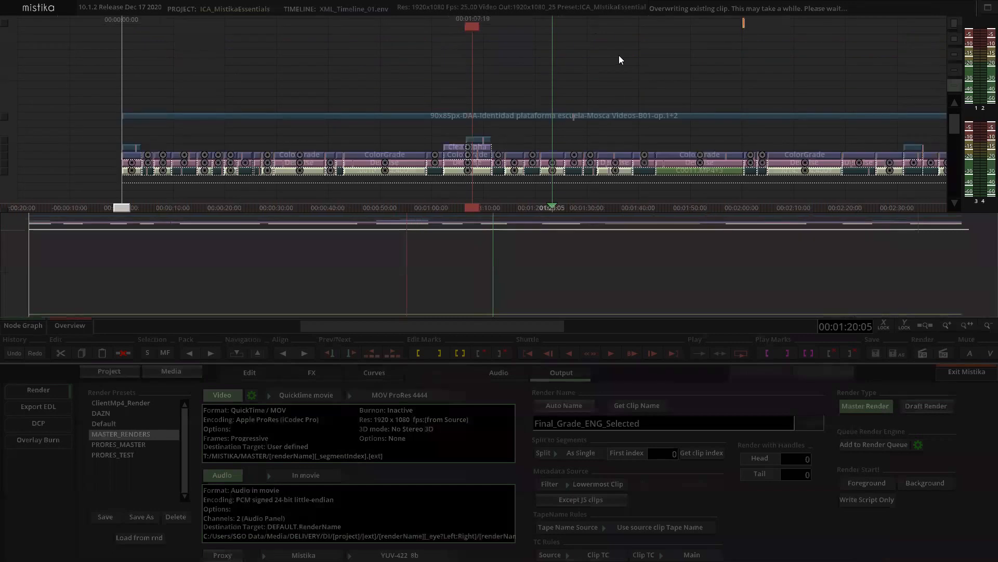
scroll(619, 56, "down", 2)
left_click(74, 326)
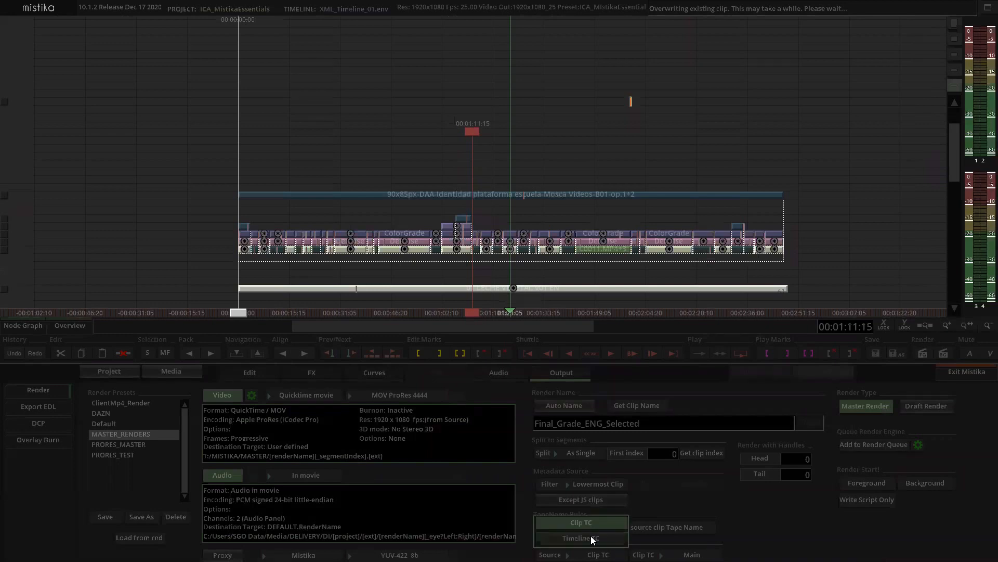
Set the render's timecode source to Timeline TC and look through the clip timecode and segment split options.
left_click(592, 537)
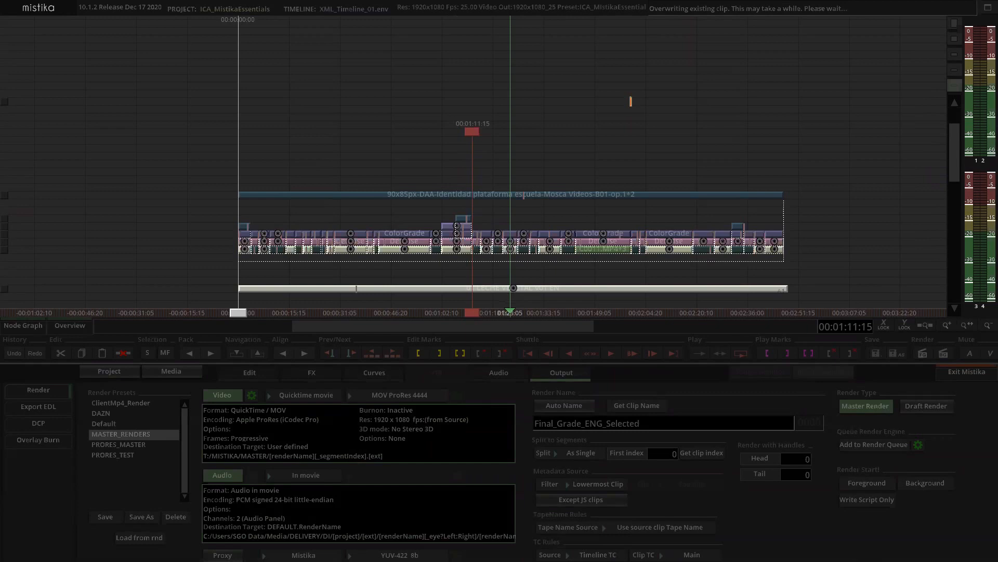
left_click(688, 555)
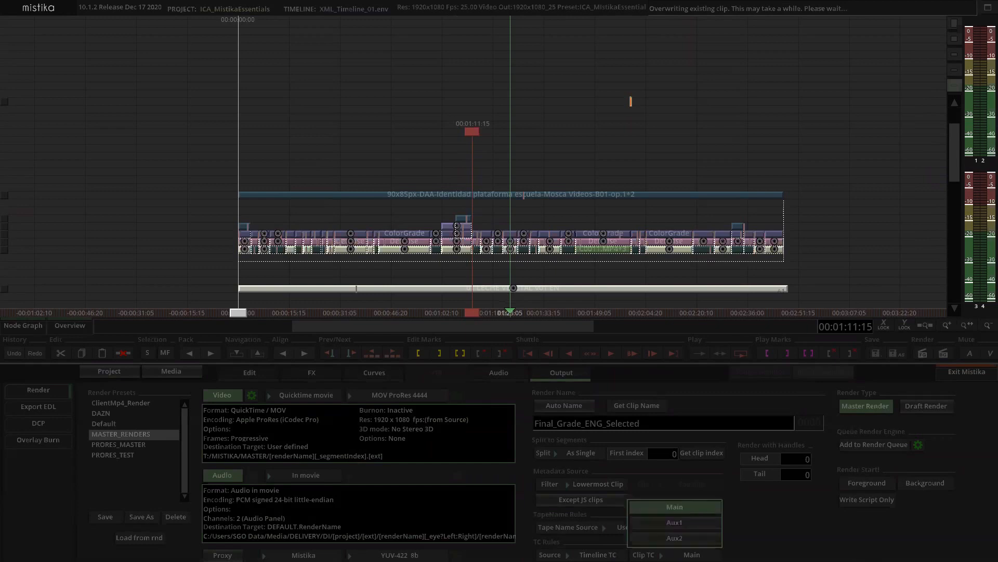
left_click(814, 516)
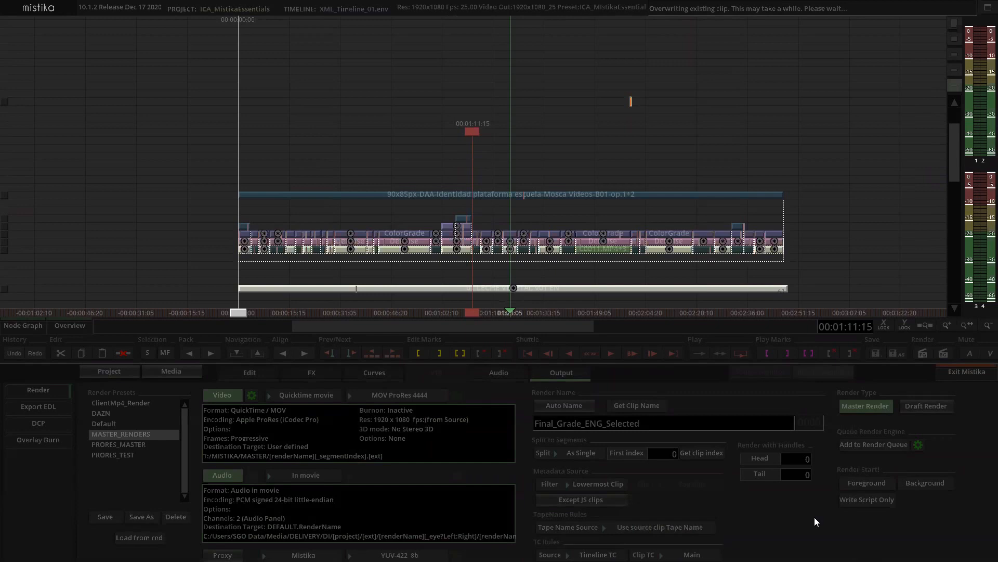
left_click(597, 454)
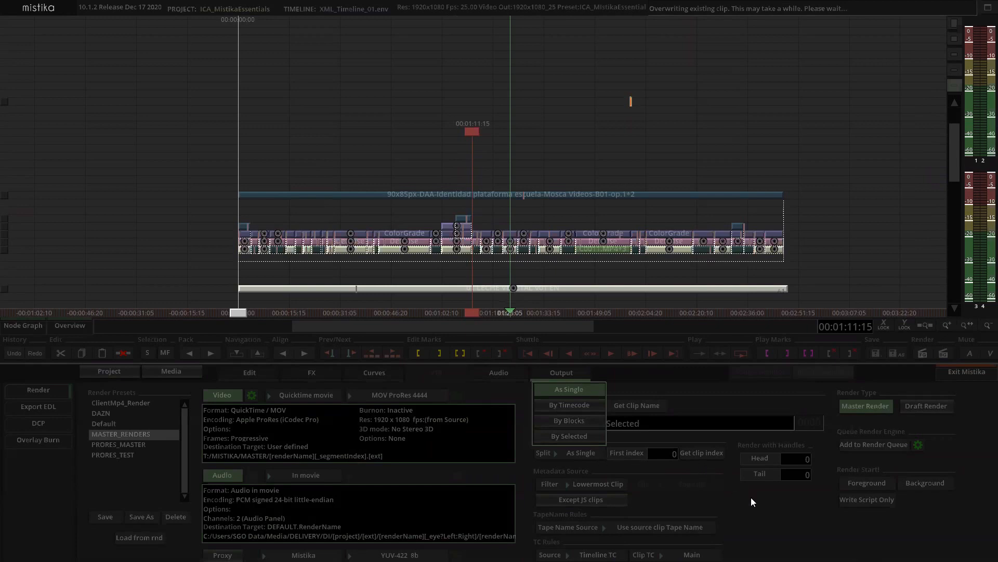
left_click(760, 528)
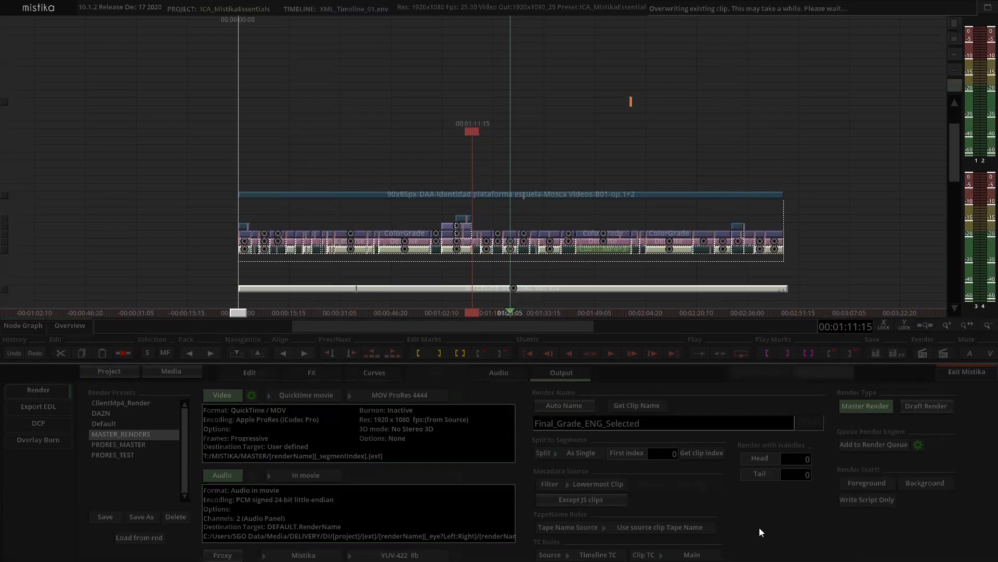
Clone a group of graded clips into the empty area after the edit and set edit marks around the copies, starting at 03:15:17.
mouse_move(814, 268)
left_mouse_down()
mouse_move(706, 251)
mouse_move(704, 241)
mouse_move(763, 274)
mouse_move(891, 230)
left_mouse_up()
left_click_drag(754, 156, 652, 165)
left_click_drag(572, 191, 780, 238)
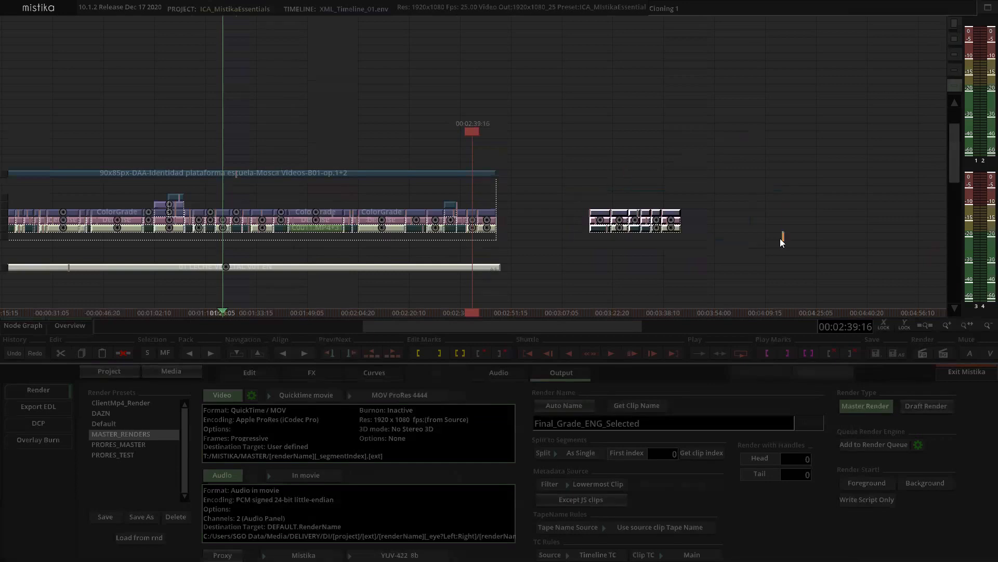
key("p")
left_click(715, 189)
mouse_move(648, 141)
left_mouse_down()
mouse_move(531, 128)
mouse_move(528, 168)
left_mouse_up()
scroll(531, 128, "up", 5)
scroll(530, 128, "up", 3)
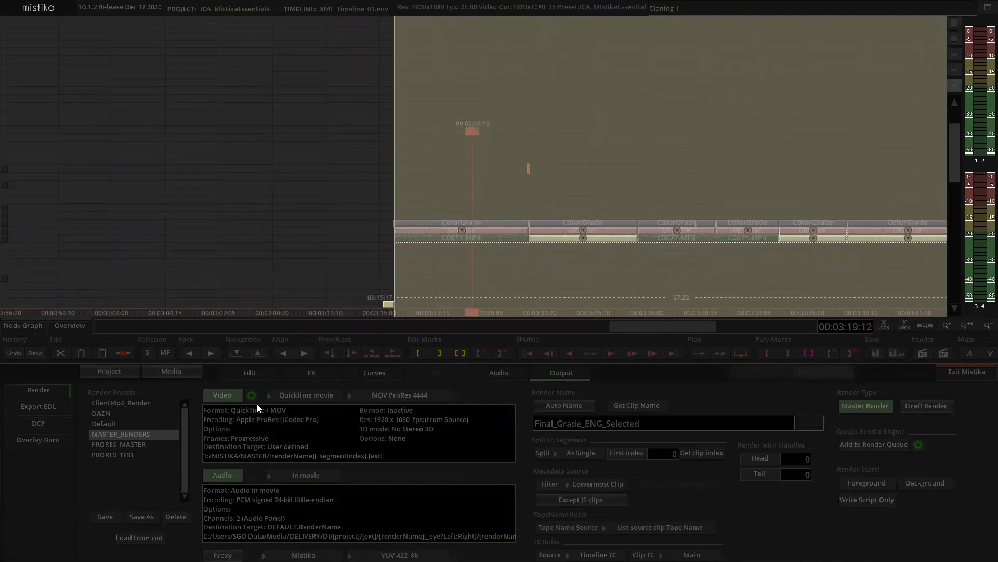
Set the video render format to EXR sequence and its destination target to DEFAULT.TapeName.
left_click(282, 394)
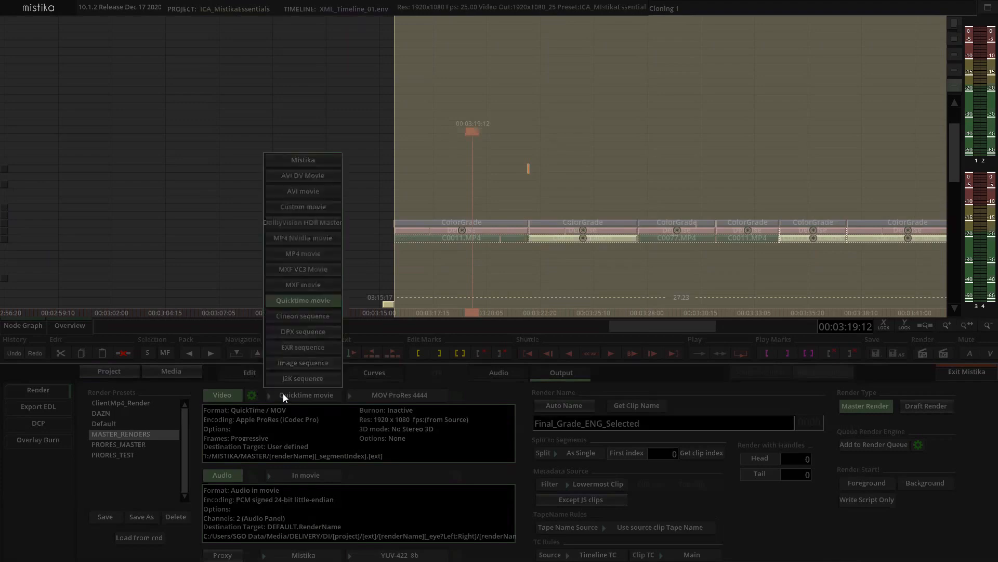
left_click(301, 349)
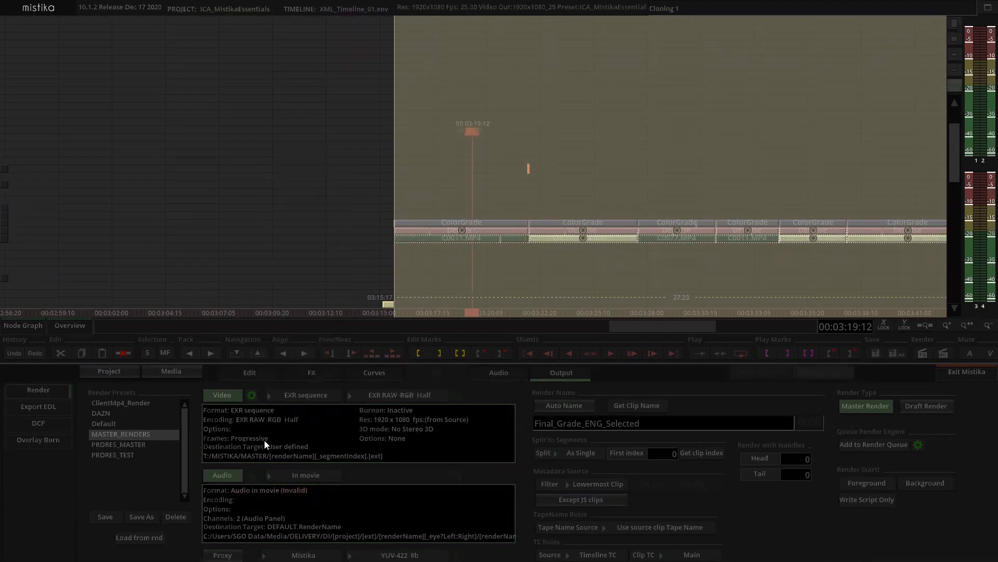
left_click(254, 398)
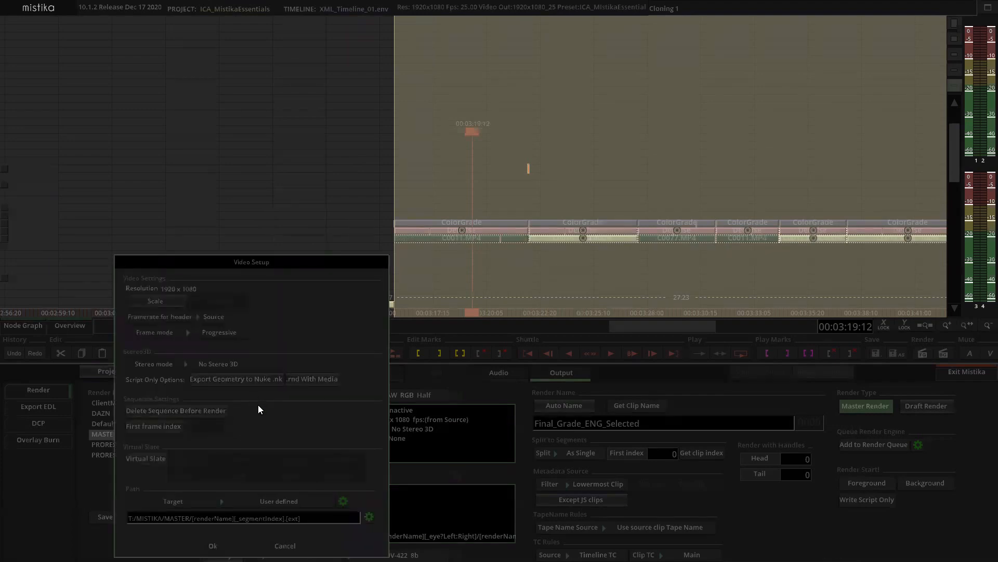
left_click(262, 500)
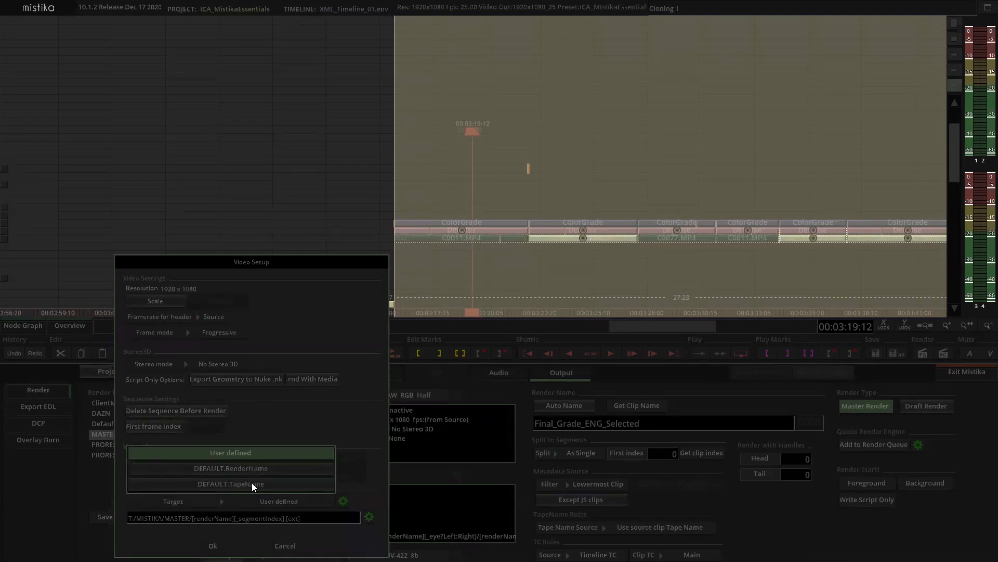
left_click(253, 484)
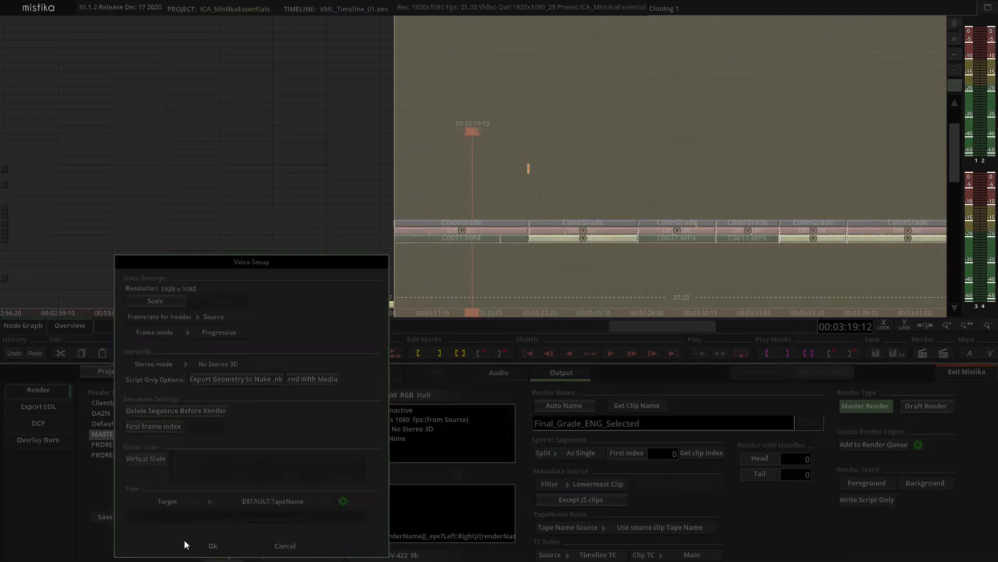
left_click(213, 546)
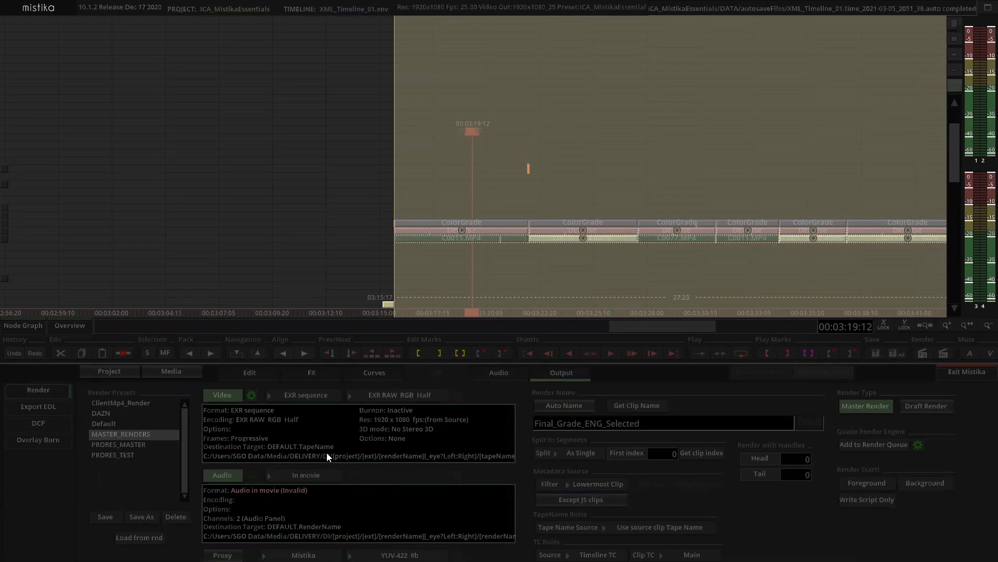
Review the predefined destination paths and their naming syntax in the path builder from the video setup.
left_click(253, 409)
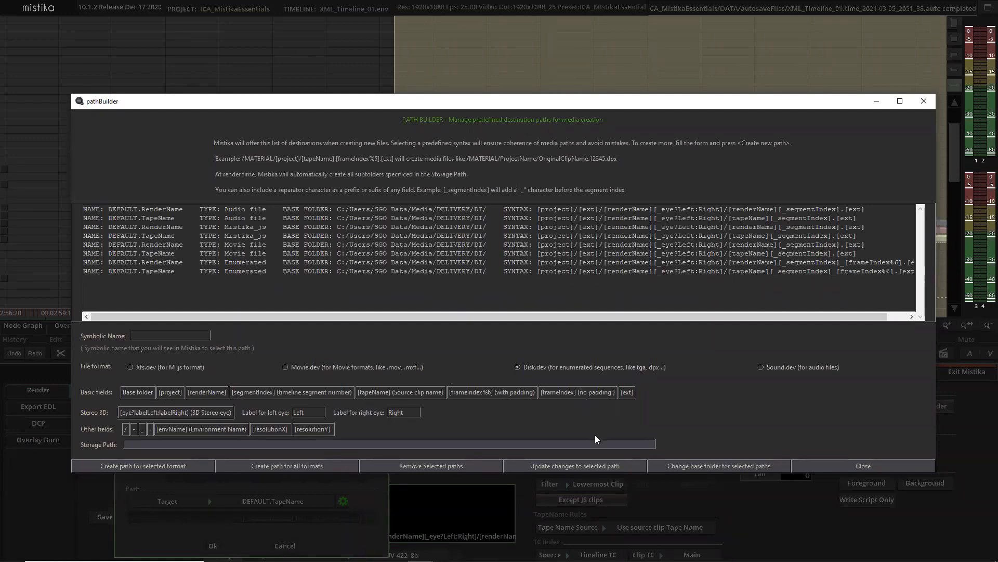
left_click(922, 102)
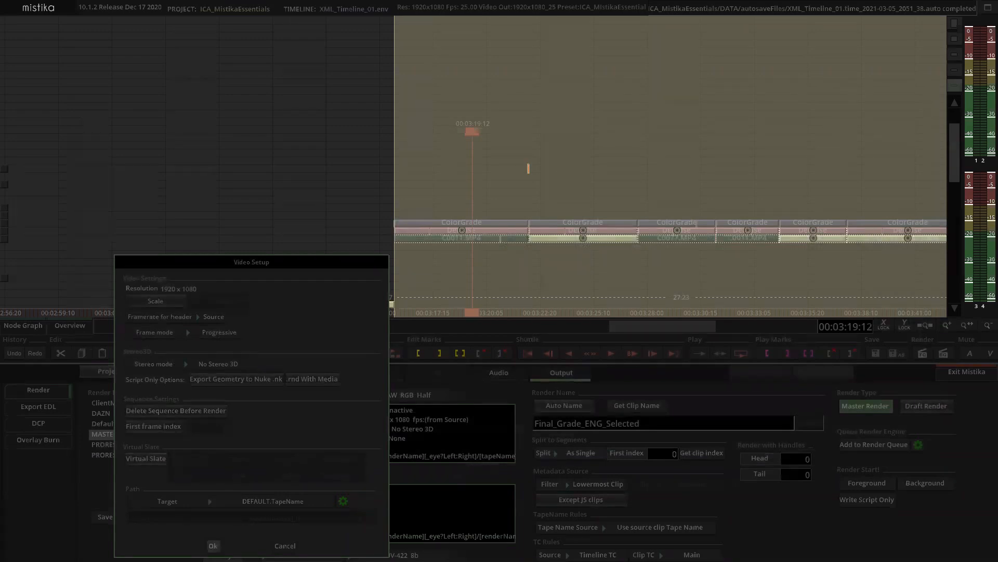
left_click(213, 545)
Split the render by timecode and save the settings as a new render preset named VFX_PULLS.
left_click(568, 453)
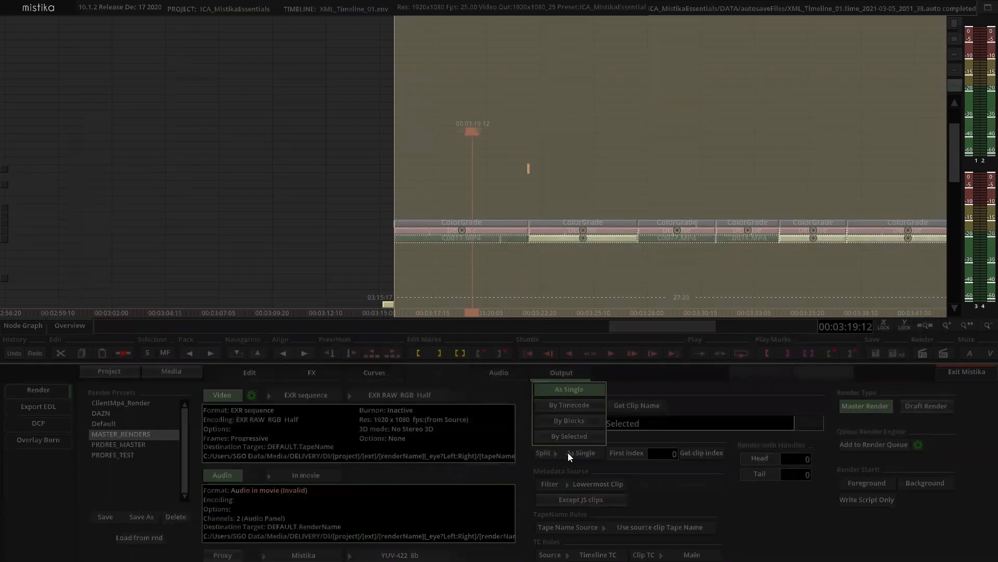
left_click(572, 404)
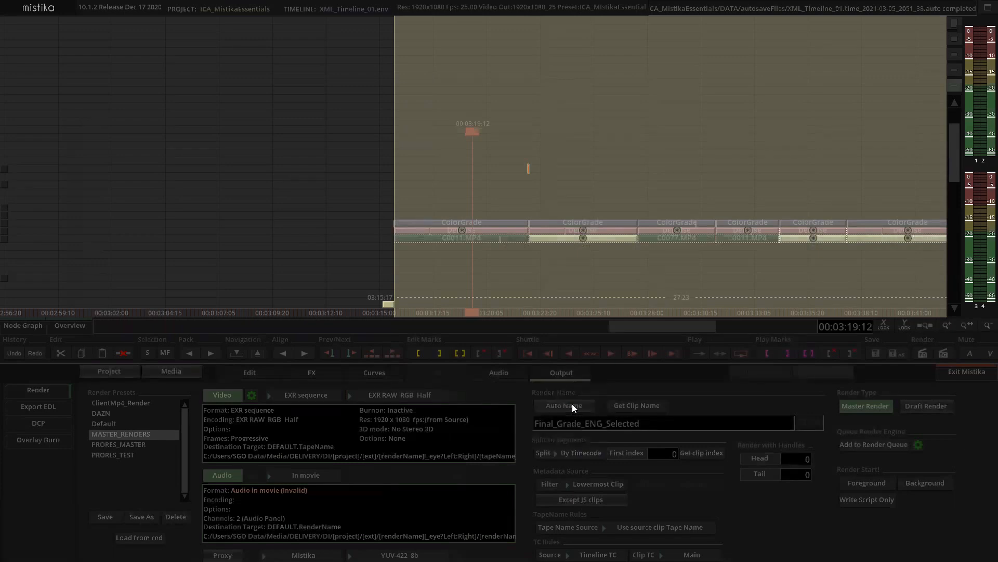
left_click(141, 517)
key("BackSpace")
key("BackSpace")
key("BackSpace")
key("BackSpace")
key("BackSpace")
key("BackSpace")
key("BackSpace")
key("BackSpace")
key("BackSpace")
key("BackSpace")
key("BackSpace")
key("BackSpace")
key("BackSpace")
type("VFX_PULLS")
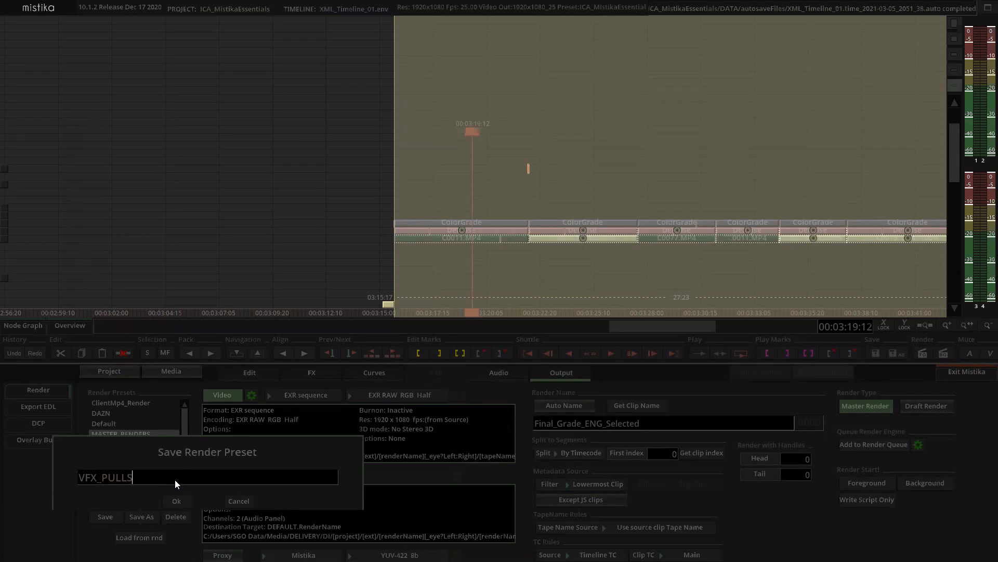
left_click(174, 500)
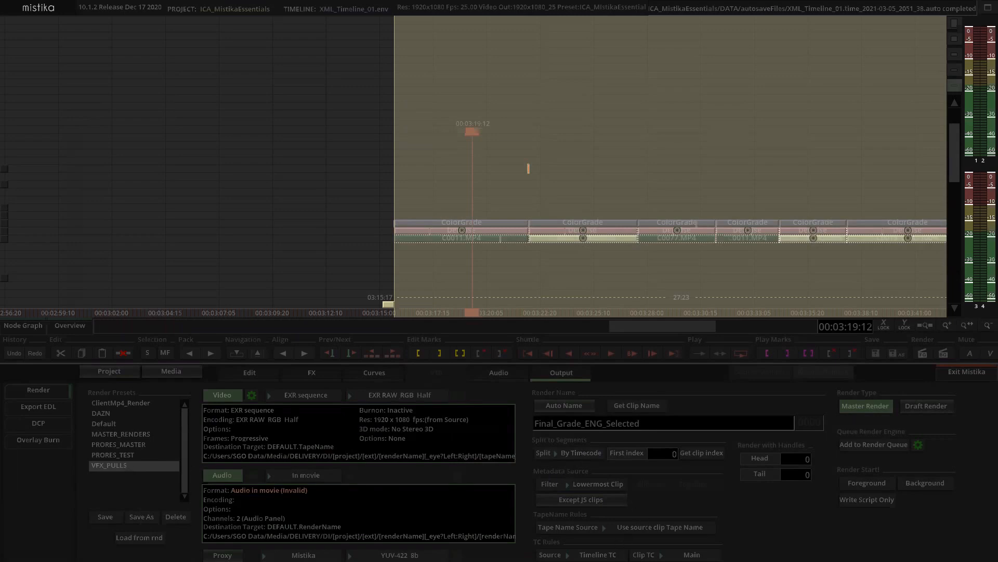
Set the timecode source to Clip TC and overwrite the VFX_PULLS preset with the change.
left_click(598, 554)
left_click(587, 521)
left_click(107, 517)
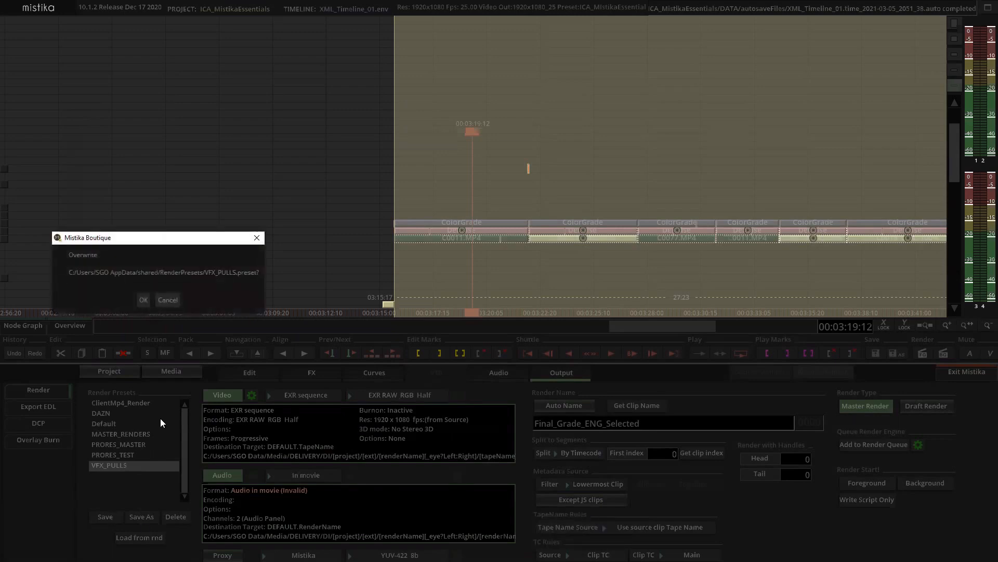
left_click(144, 303)
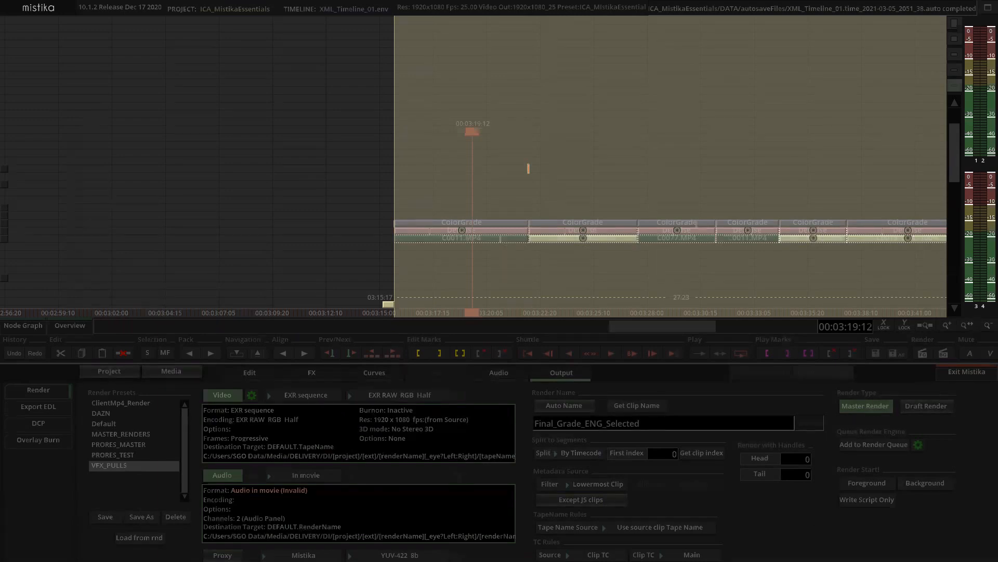
Take tape names from the source clip Media Name, turn off audio output, and overwrite the VFX_PULLS preset.
left_click(659, 526)
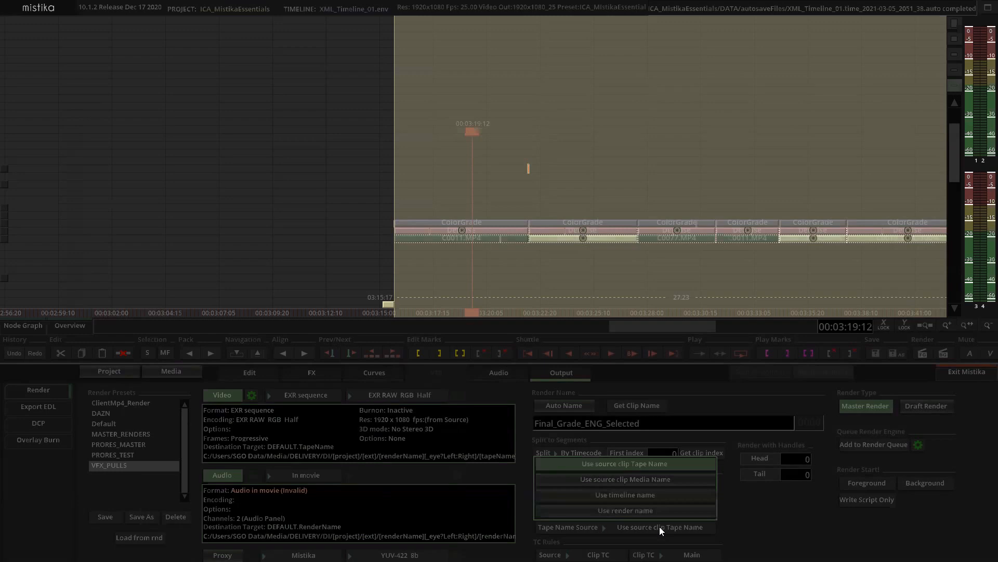
left_click(647, 479)
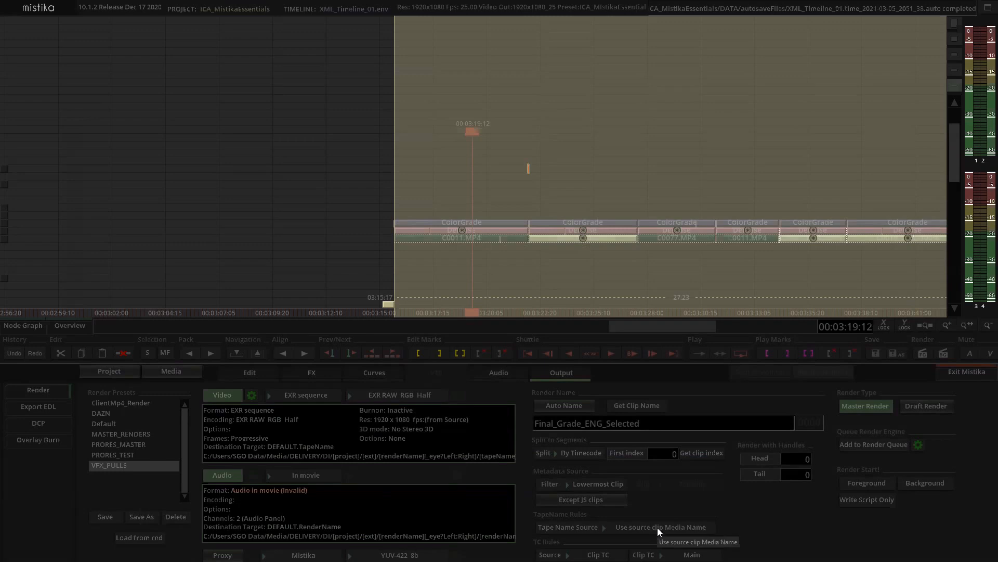
left_click(234, 477)
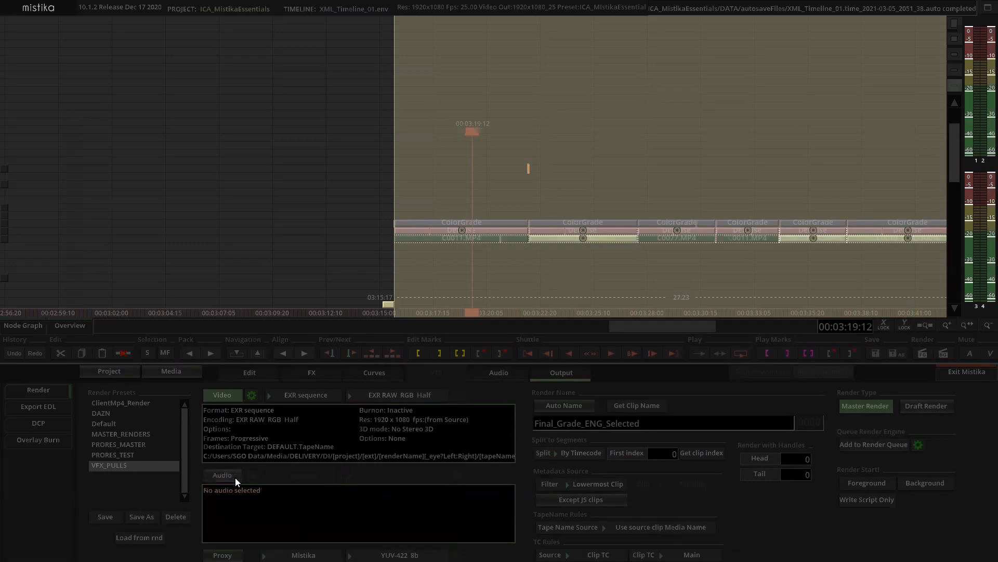
left_click(102, 518)
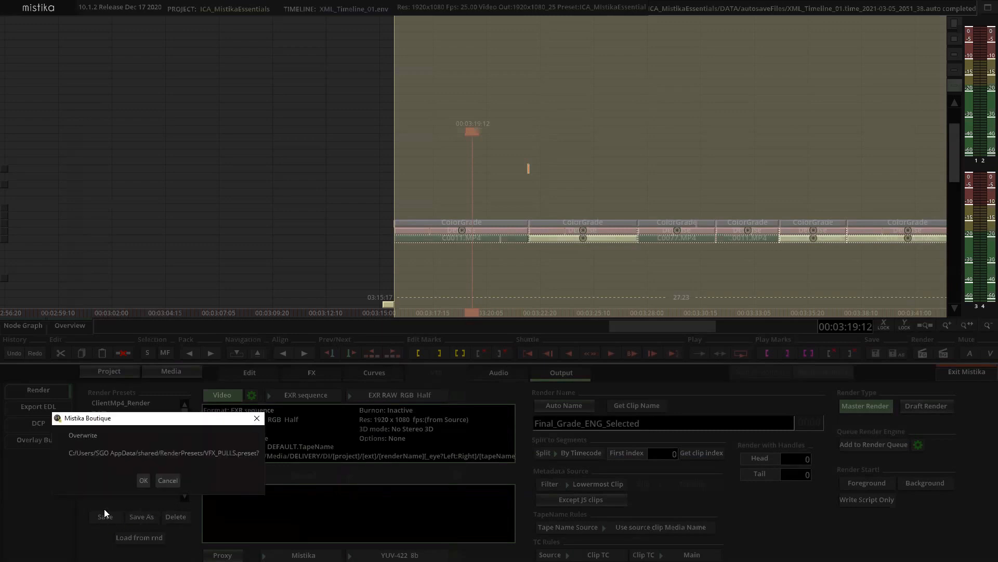
left_click(142, 480)
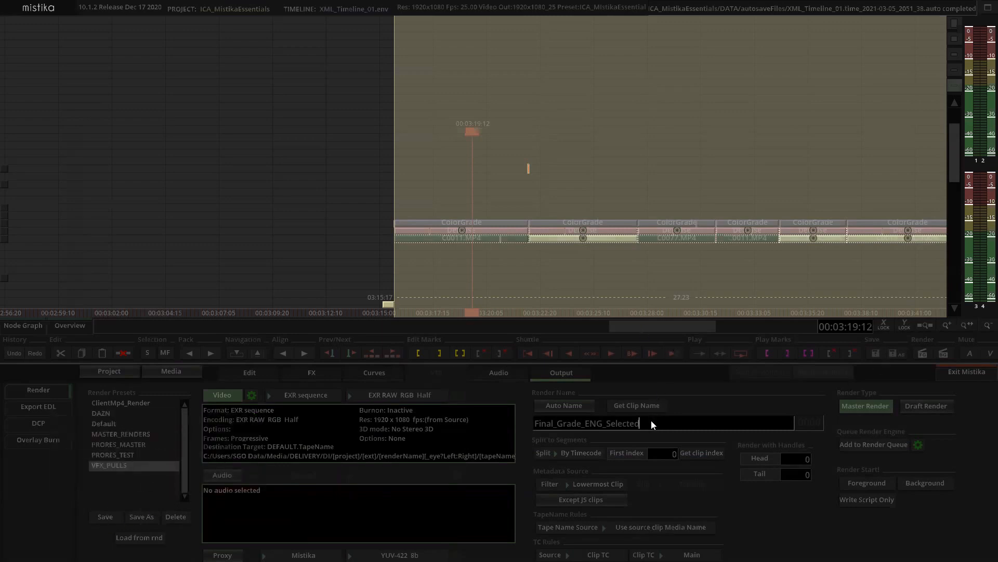
Rename the render as VFX_Pulls and render the marked clips in the foreground.
key("BackSpace")
key("BackSpace")
key("BackSpace")
key("BackSpace")
key("BackSpace")
key("BackSpace")
key("BackSpace")
key("BackSpace")
key("BackSpace")
key("BackSpace")
key("BackSpace")
key("BackSpace")
key("BackSpace")
key("BackSpace")
key("BackSpace")
key("BackSpace")
key("BackSpace")
key("BackSpace")
key("BackSpace")
key("BackSpace")
type("VFX_Pulls")
left_click(858, 484)
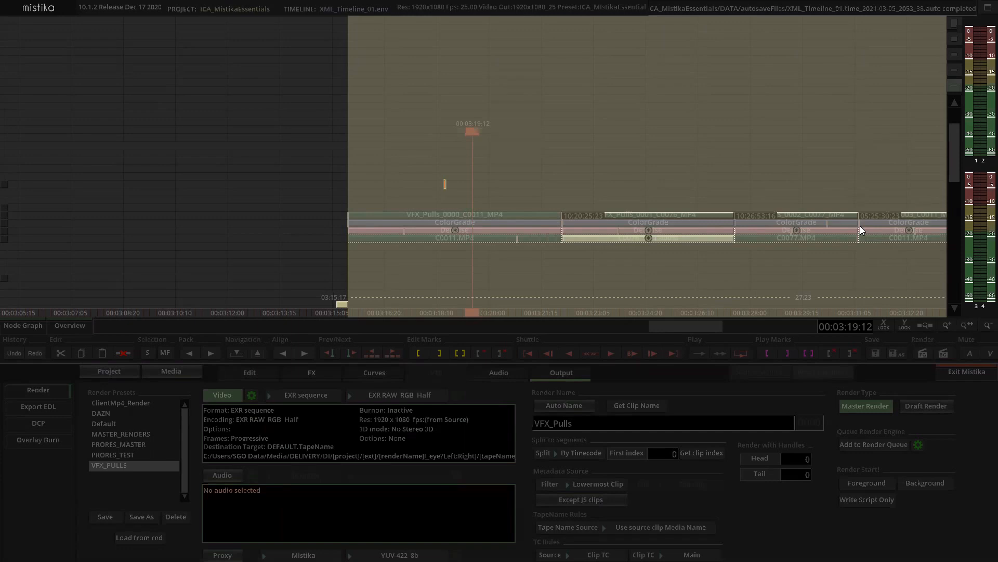
Remove the rendered clips and render in the foreground again with first index 1001 and head and tail handles of 15.
left_click(521, 170)
scroll(523, 183, "down", 5)
left_click(695, 215)
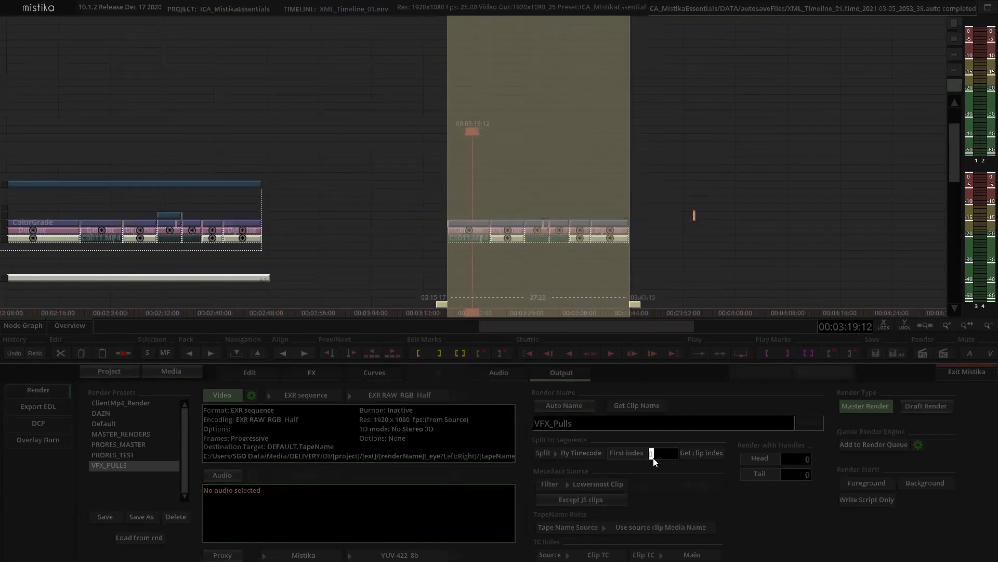
key("Return")
scroll(660, 307, "up", 5)
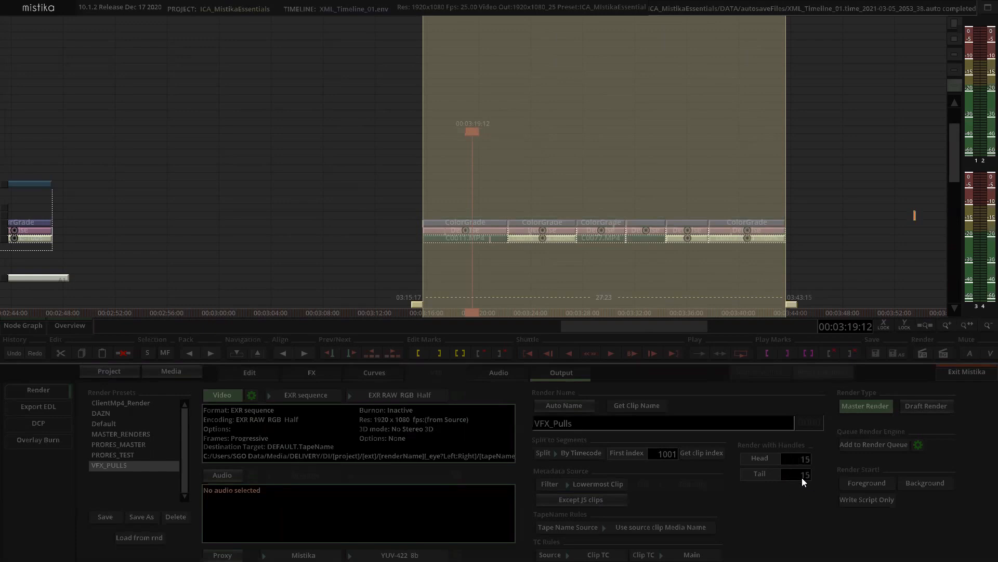
left_click(881, 481)
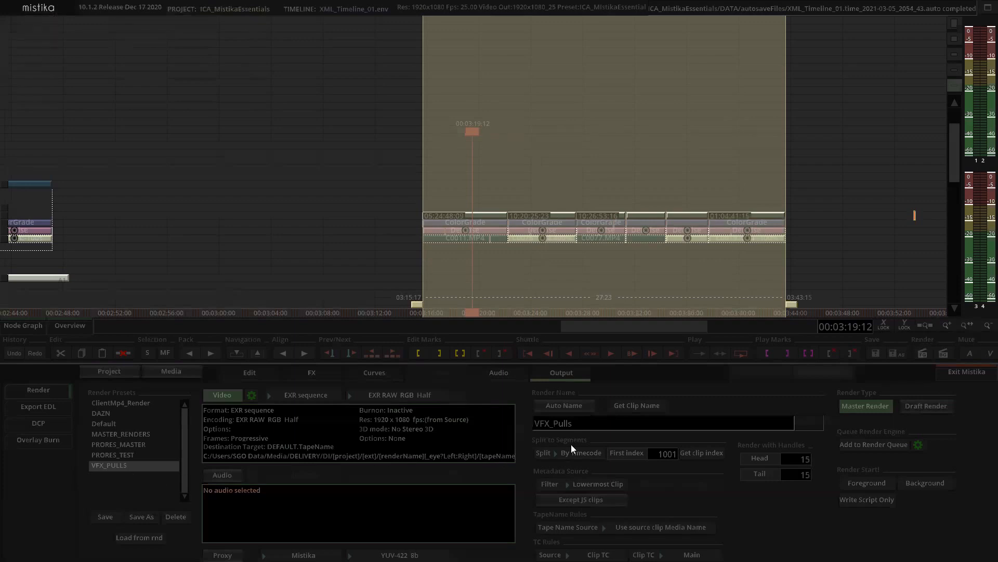
Delete the rendered VFX clips together with the cloned shots beneath them.
scroll(596, 312, "down", 1)
left_click(529, 263)
left_click_drag(427, 193, 731, 239)
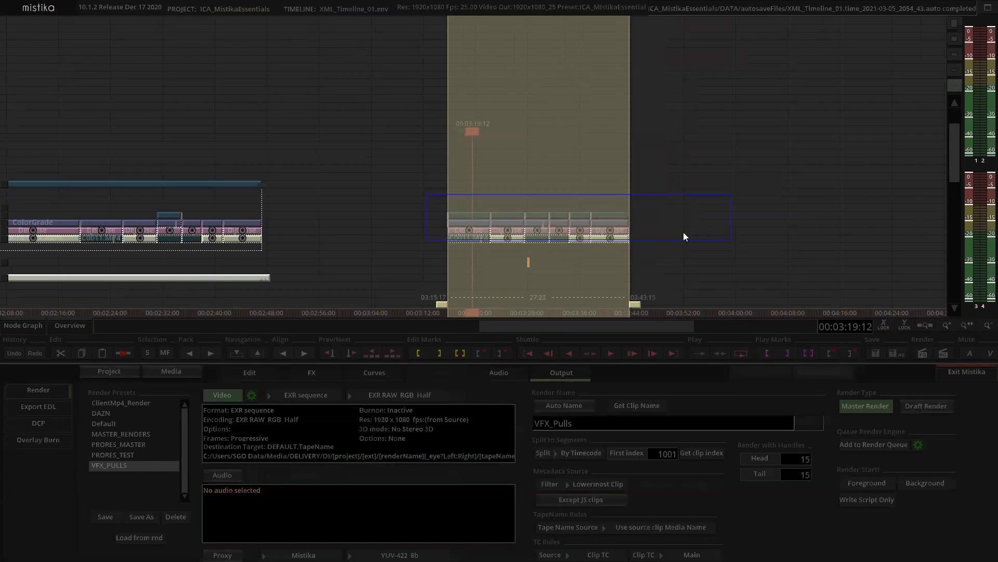
key("Delete")
Load the MASTER_RENDERS preset and set the edit marks around the full main timeline group.
scroll(346, 198, "down", 2)
left_click(365, 138)
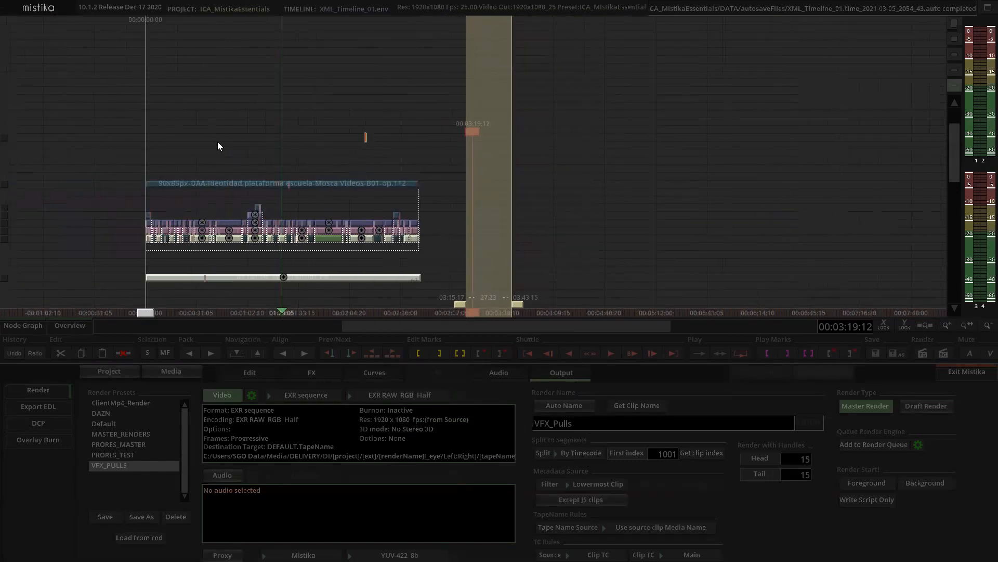
left_click_drag(337, 123, 391, 117)
left_click_drag(489, 111, 586, 99)
left_click_drag(414, 111, 534, 100)
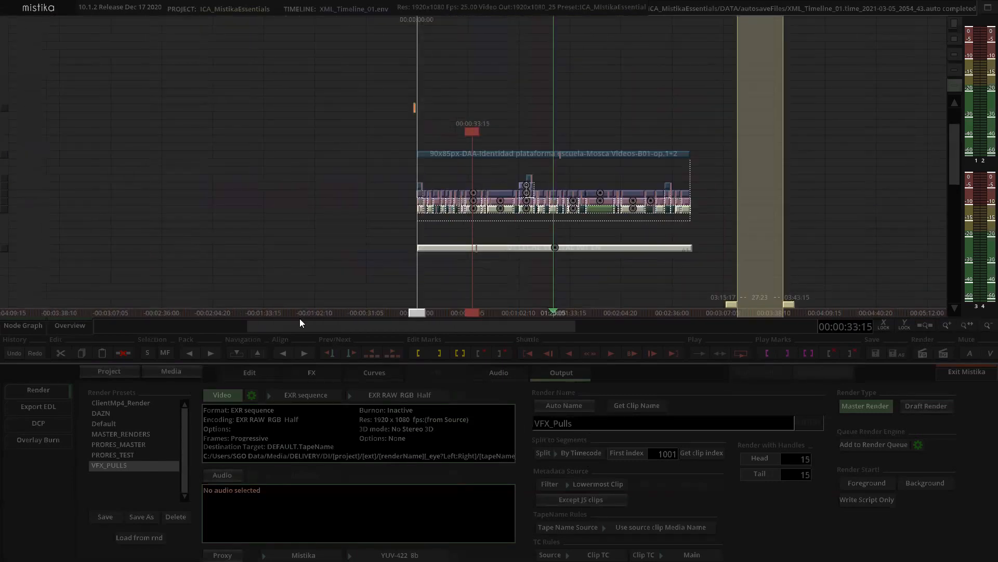
left_click(139, 433)
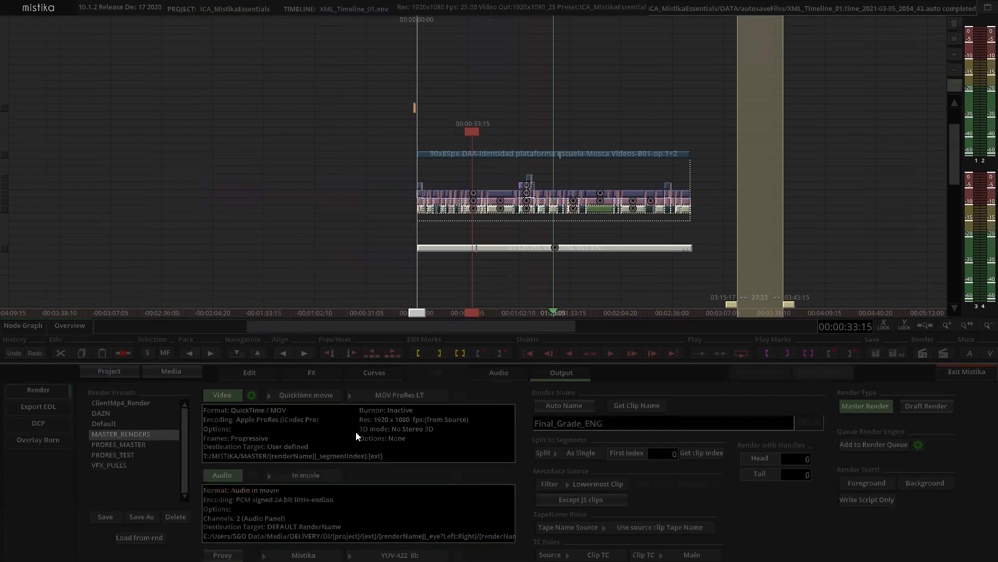
left_click(506, 155)
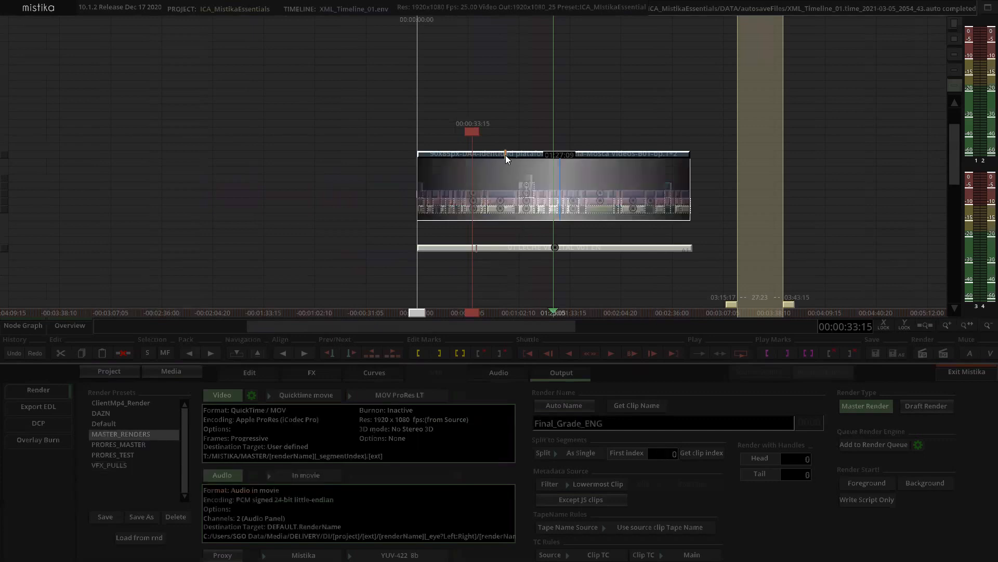
key("o")
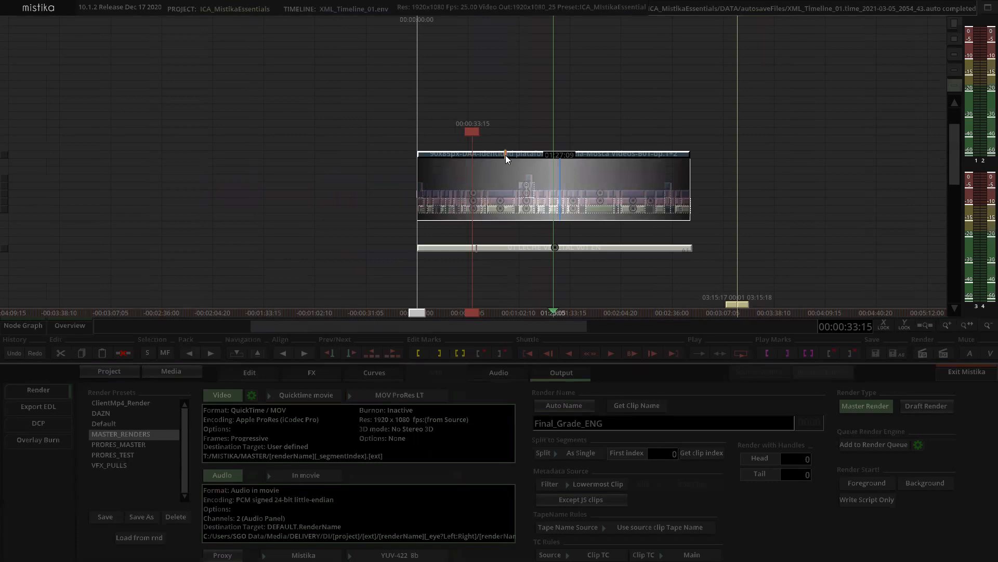
key("p")
left_click(577, 109)
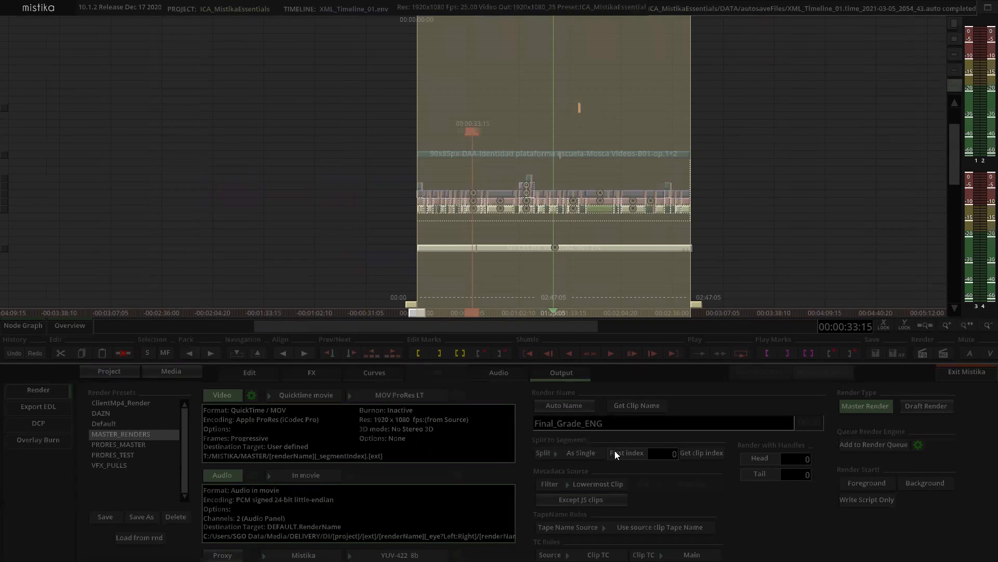
left_click(863, 484)
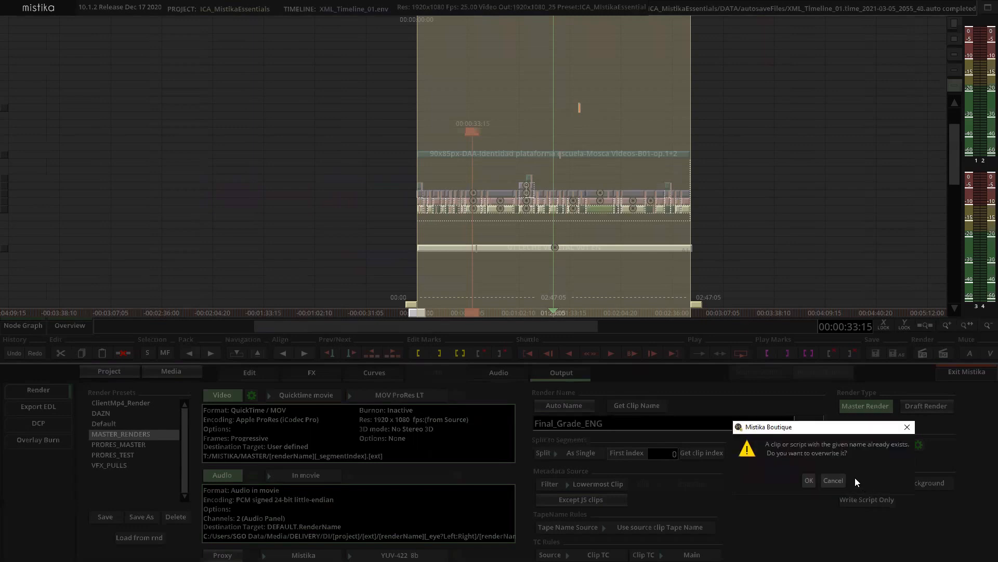
left_click(808, 480)
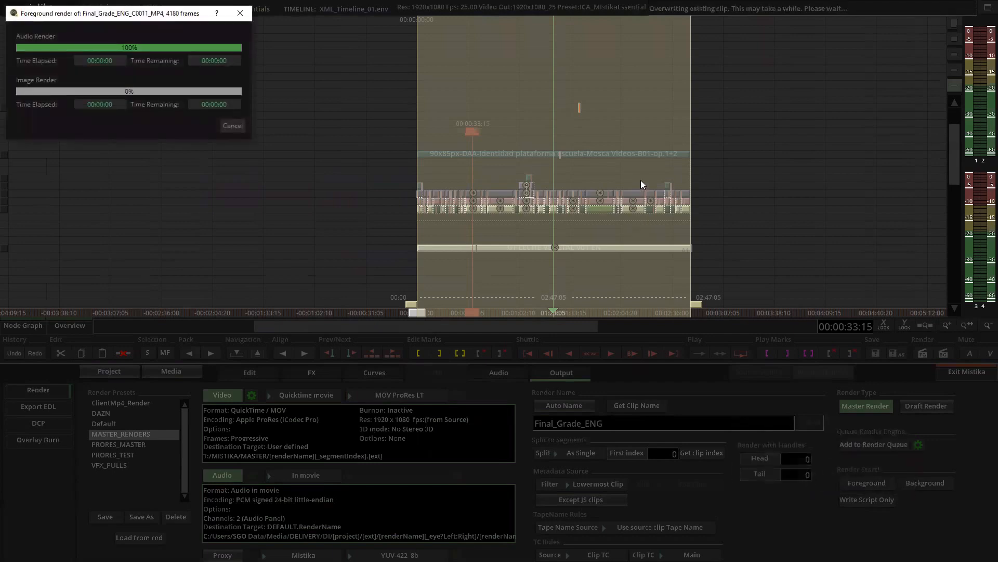
left_click(231, 126)
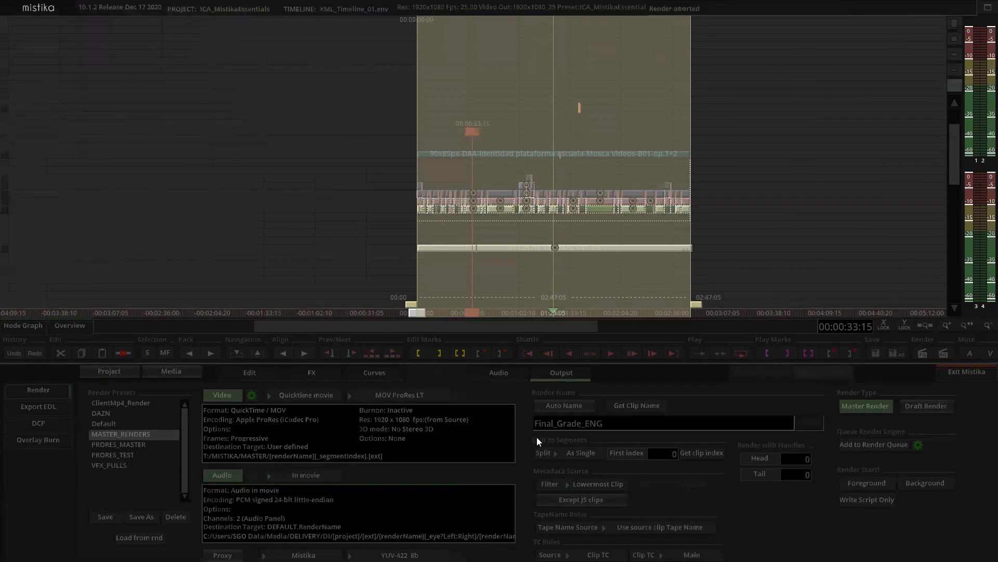
Set the tape name source to use the render name and overwrite the MASTER_RENDERS preset.
left_click(637, 527)
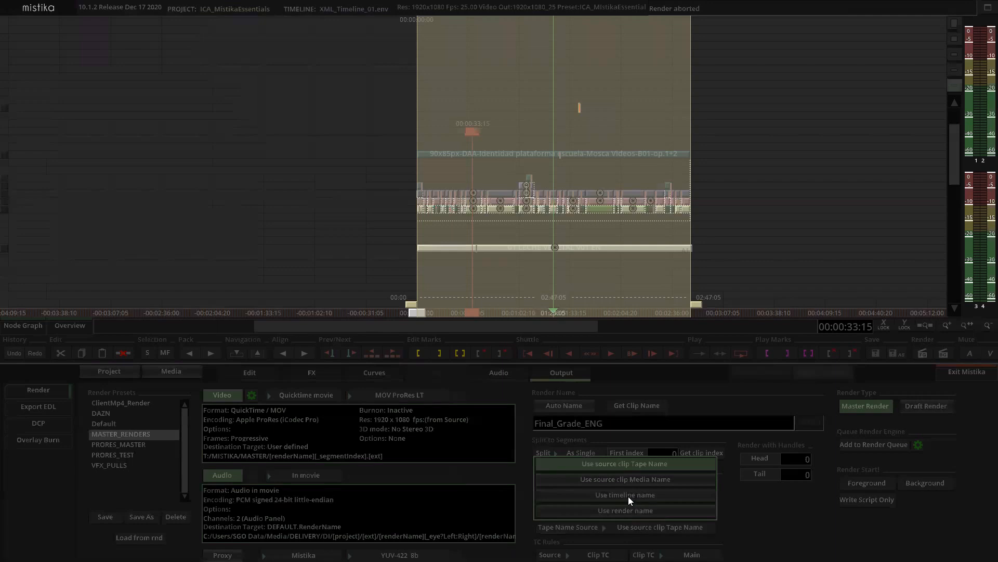
left_click(629, 508)
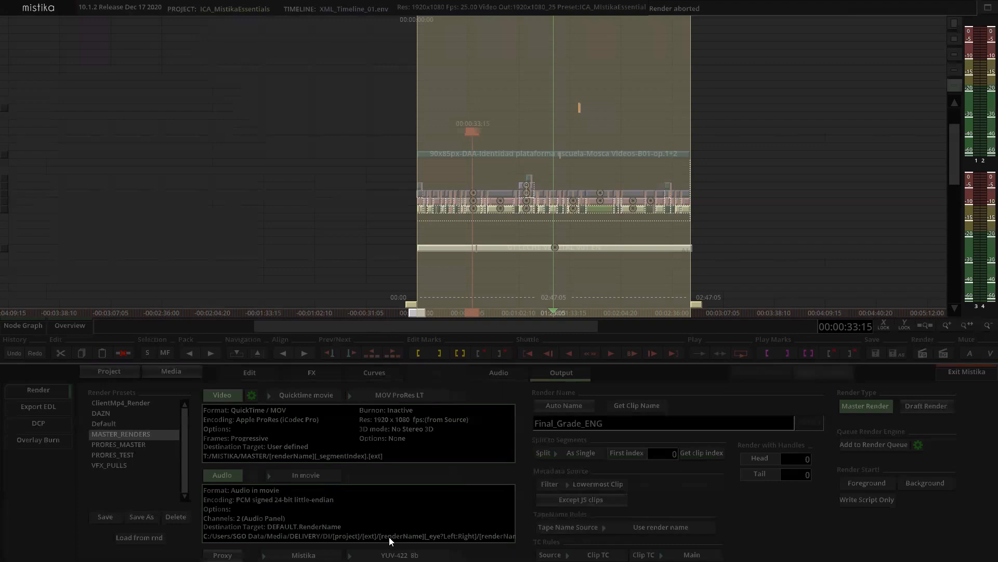
left_click(100, 515)
left_click(155, 480)
Try a foreground render of Final_Grade_ENG and cancel it.
left_click(866, 483)
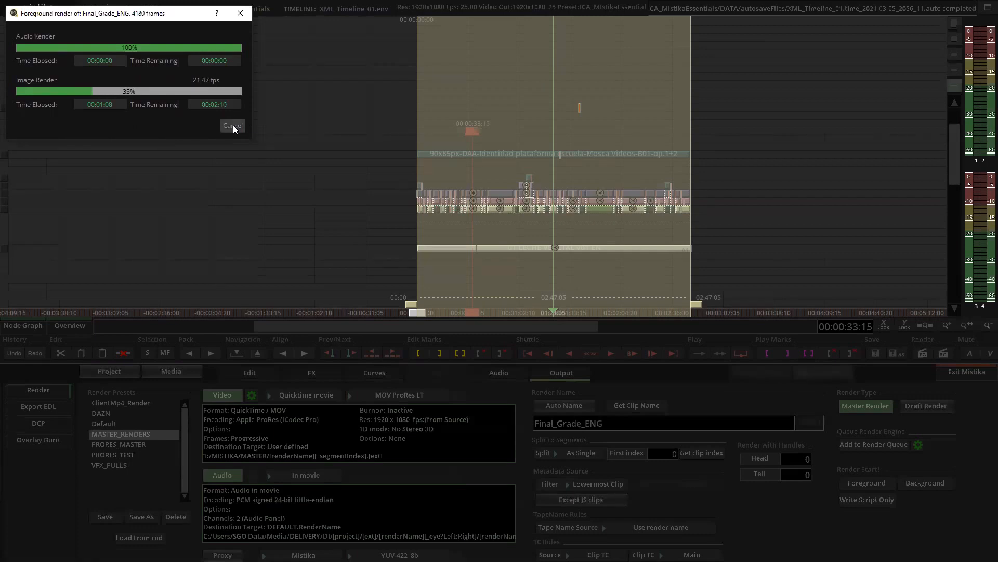
key("Escape")
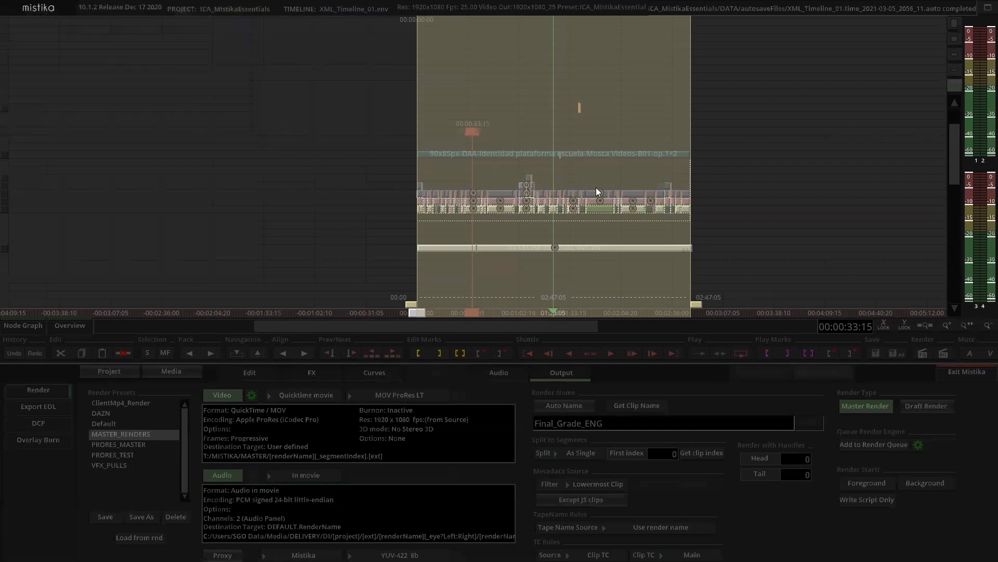
Add a Legalize effect on top of the logo clip that covers the whole main timeline.
scroll(540, 150, "up", 2)
scroll(556, 156, "down", 1)
left_click(553, 154)
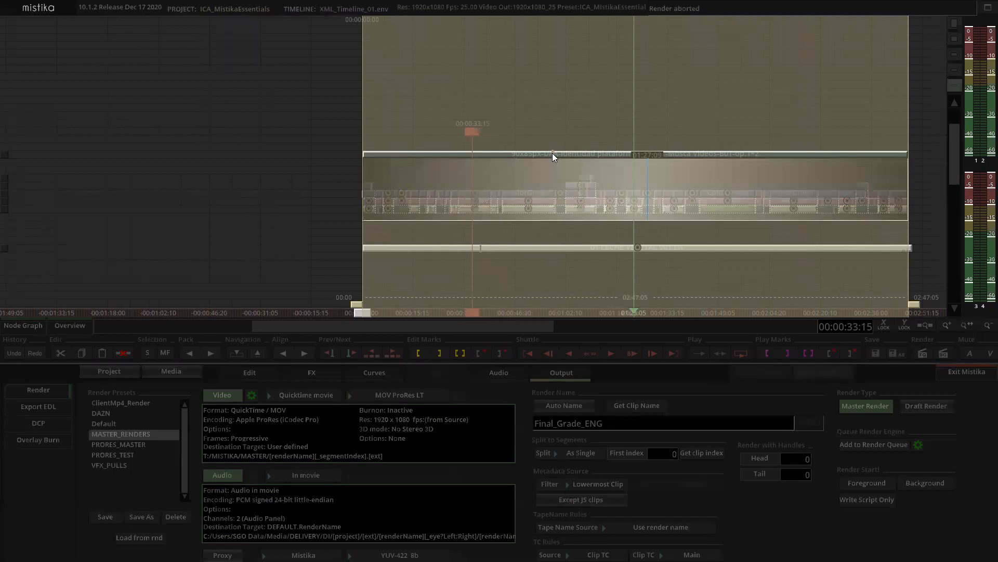
left_click(313, 372)
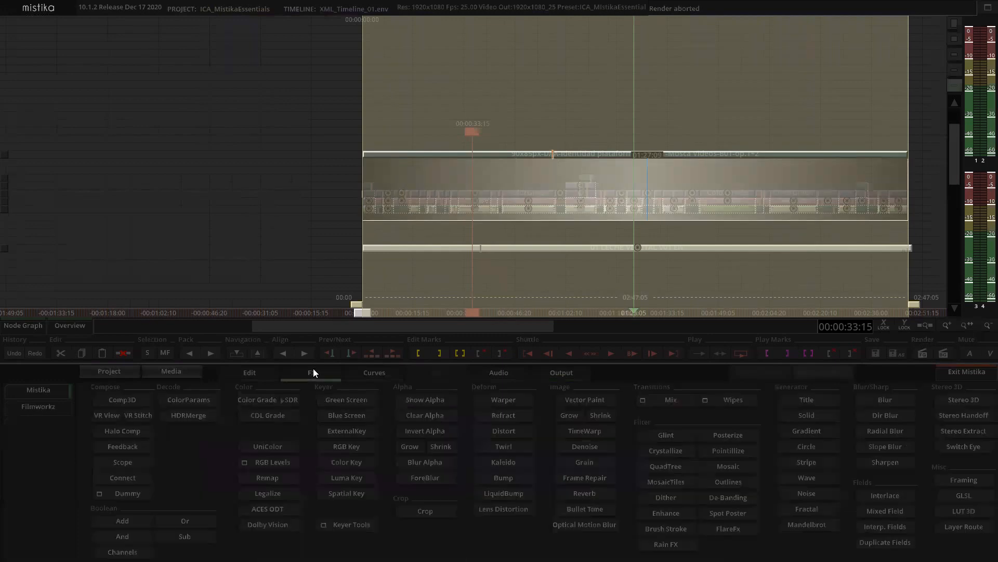
left_click(273, 493)
left_click(542, 84)
scroll(585, 117, "down", 1)
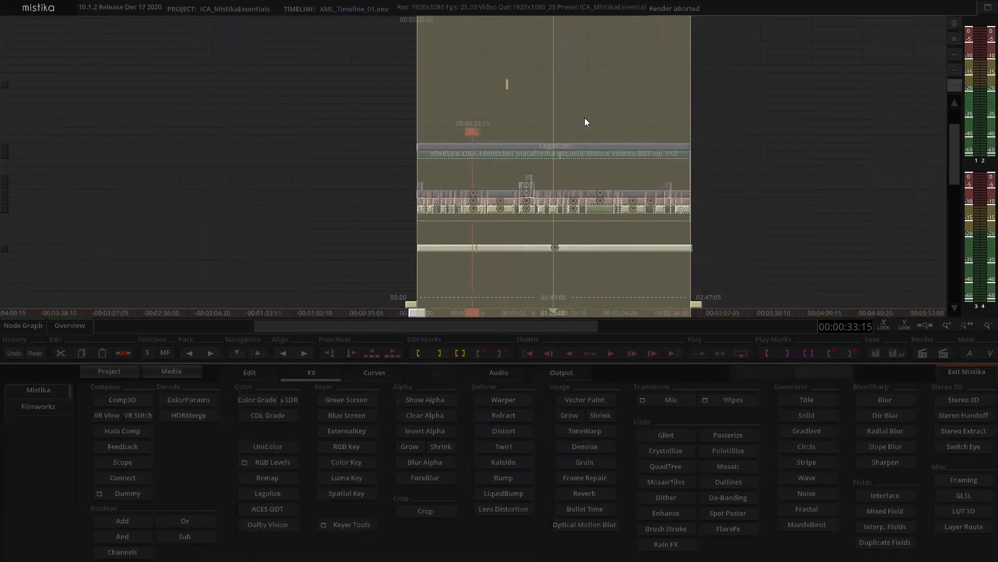
Examine the Legalize effect's 422 Cleanup, Soft Black and Soft White parameters against the scope on the frame at 00:01:10:00.
double_click(581, 144)
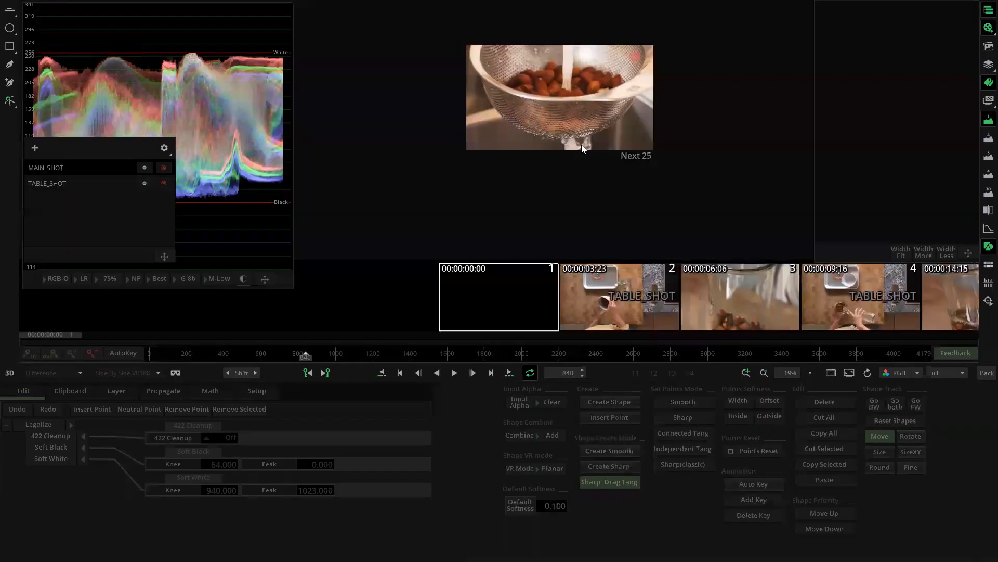
left_click(987, 372)
left_click(541, 119)
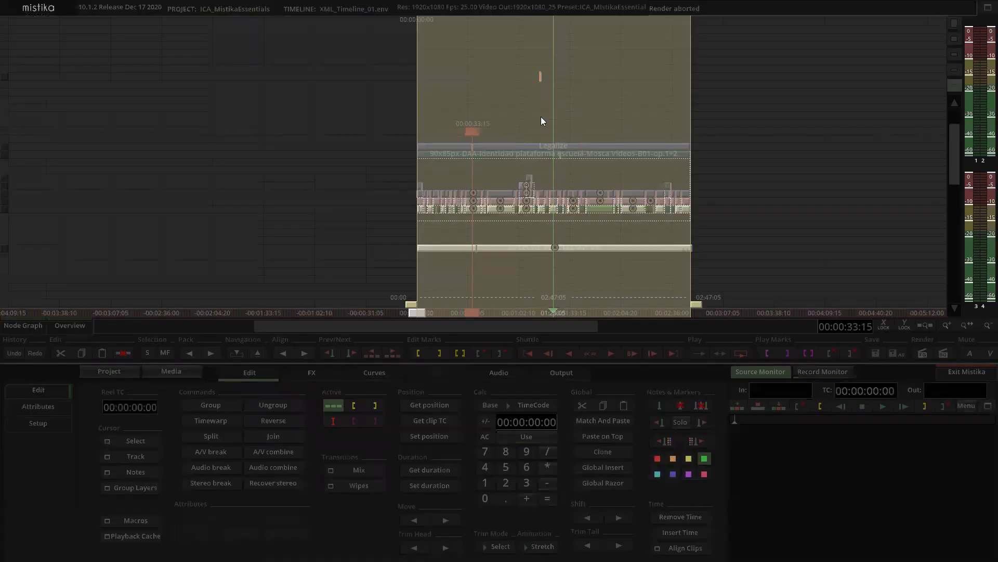
scroll(541, 121, "down", 1)
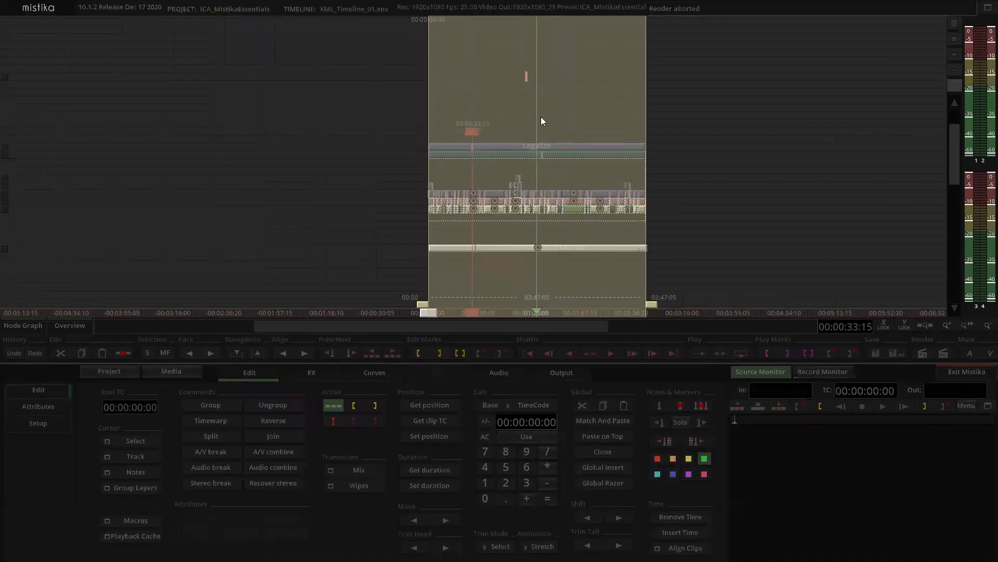
scroll(541, 121, "up", 1)
scroll(507, 147, "down", 2)
left_click_drag(529, 155, 511, 154)
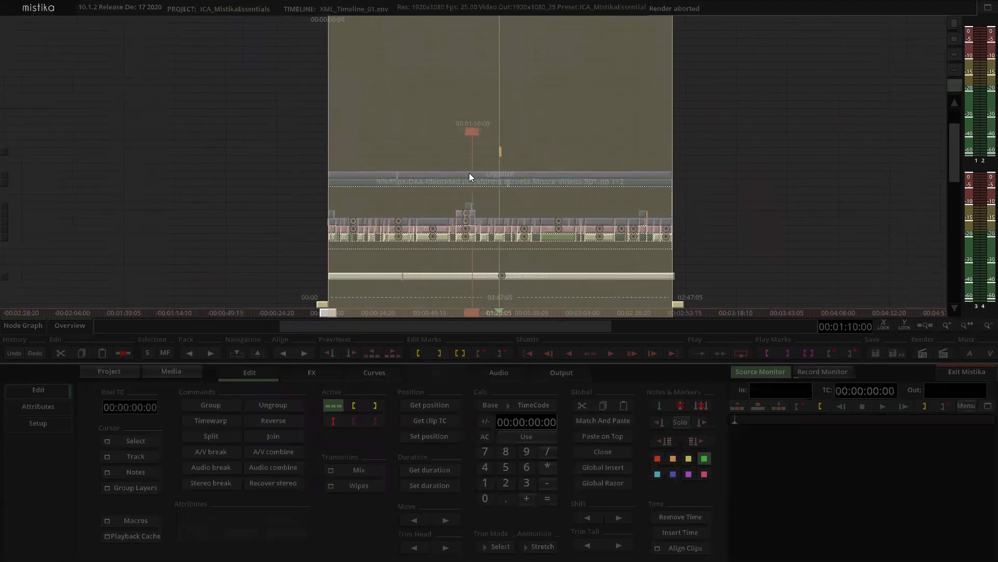
double_click(470, 174)
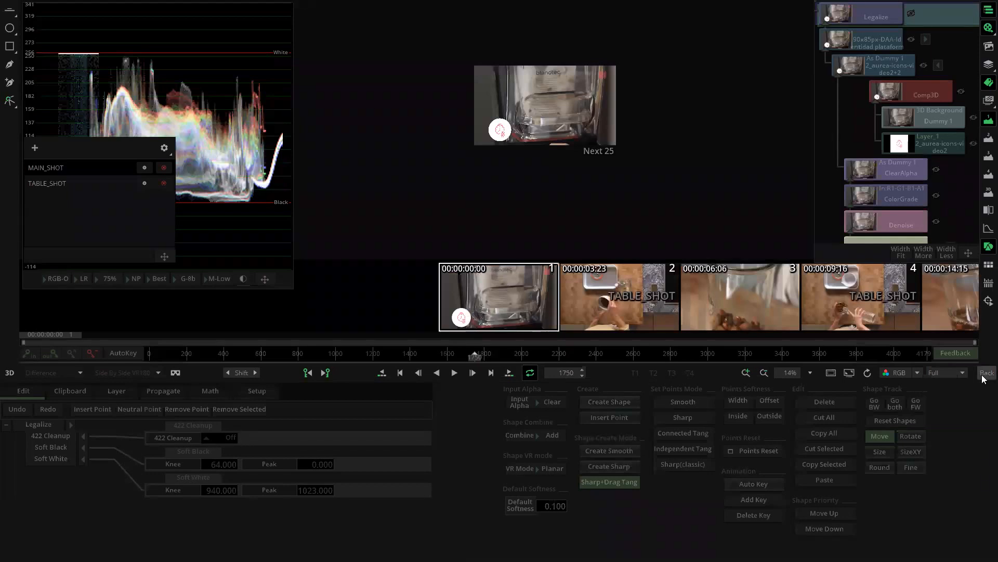
left_click(52, 437)
left_click(57, 447)
left_click(56, 458)
left_click(985, 373)
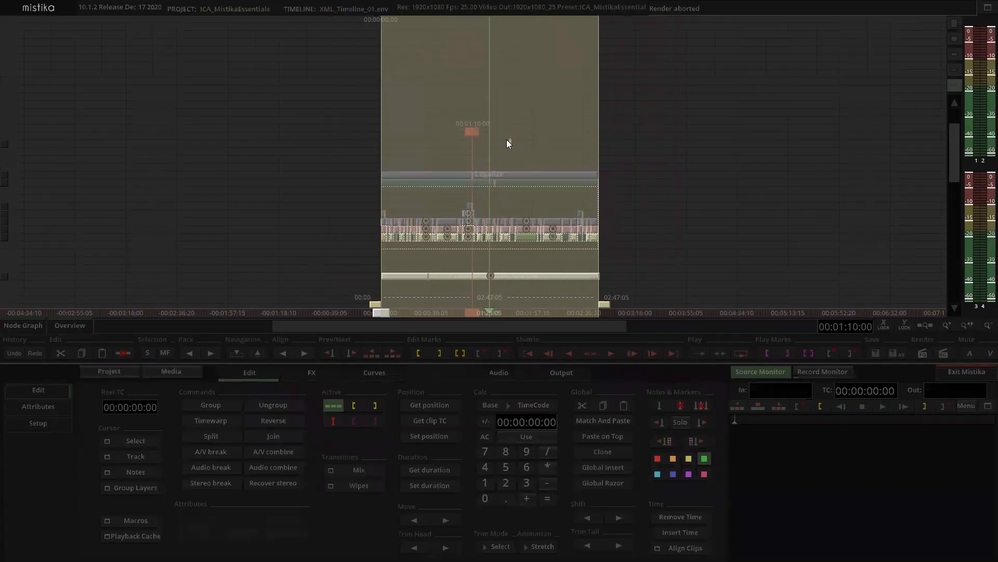
left_click(485, 177)
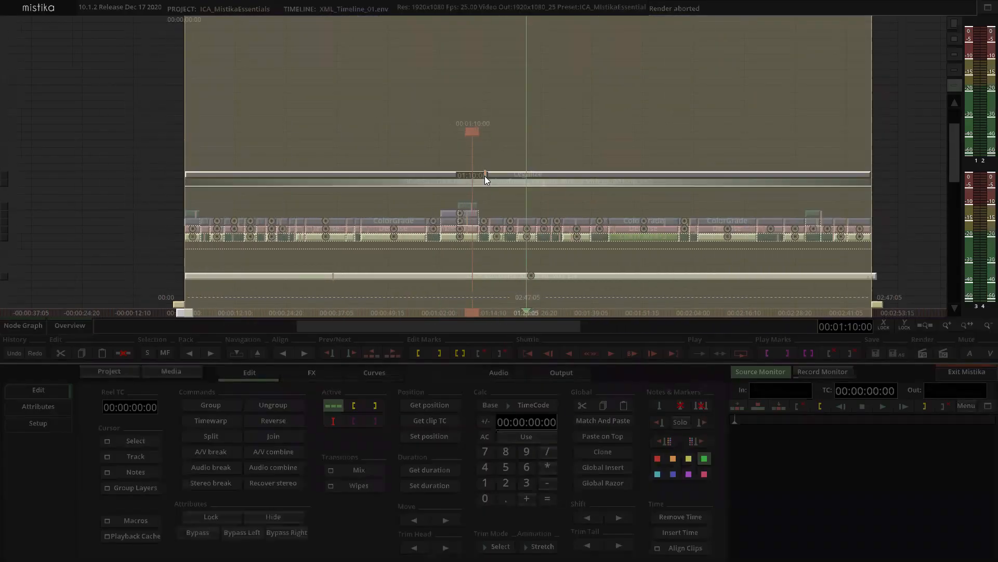
left_click(311, 373)
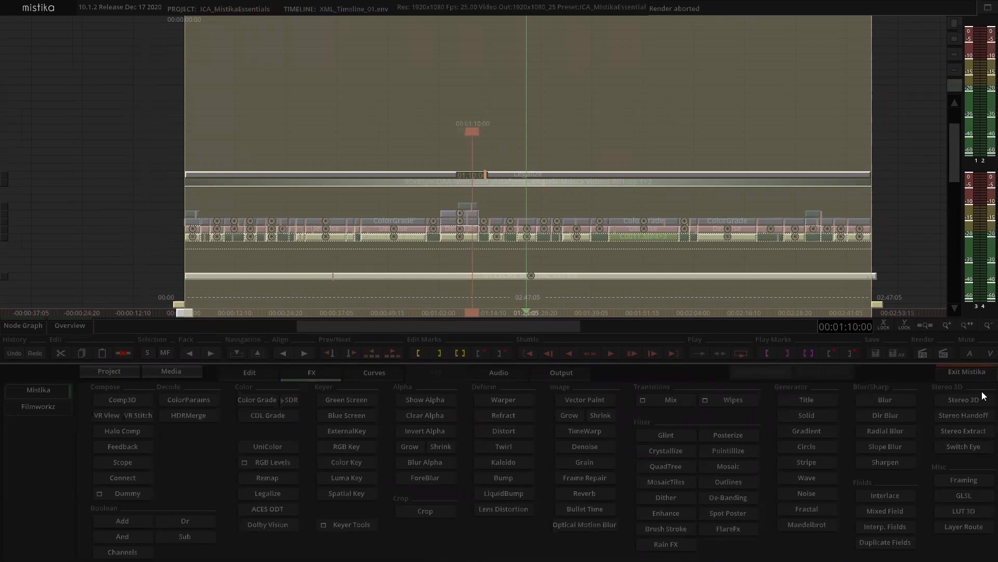
left_click(671, 129)
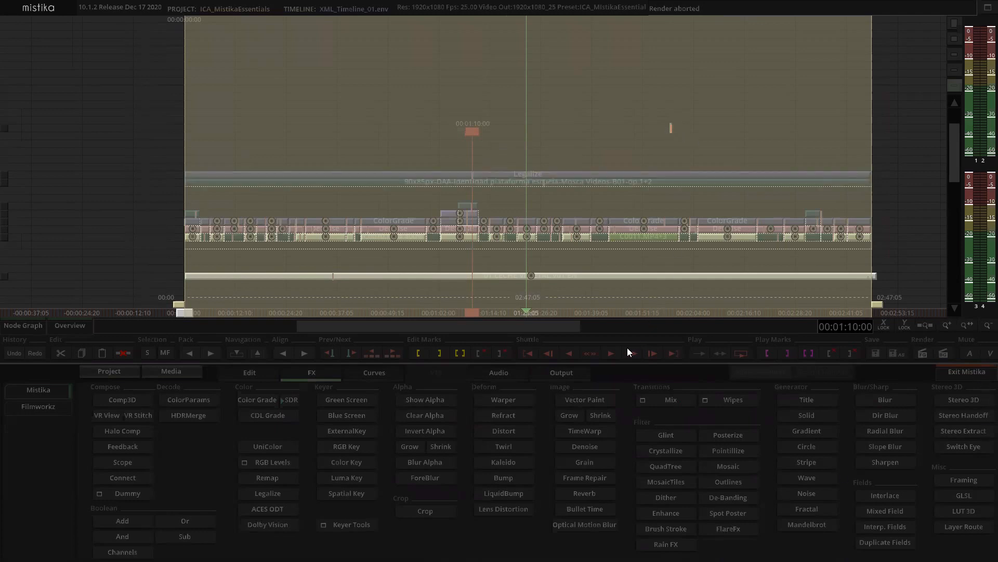
Render the legalized timeline between the edit marks in the foreground as Final_Grade_ENG, overwriting the existing clip.
left_click(577, 370)
scroll(535, 176, "down", 1)
left_click(536, 175)
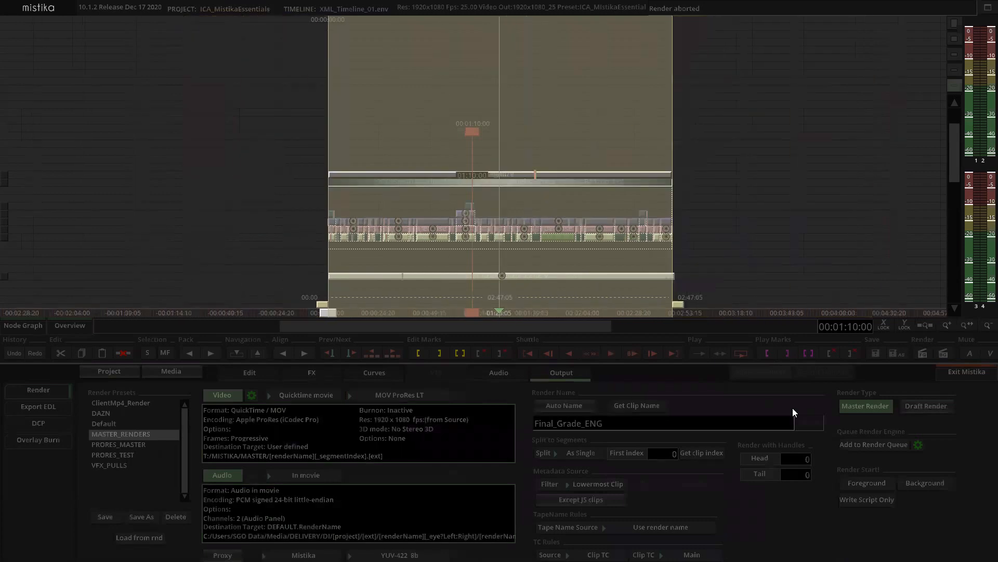
left_click(861, 481)
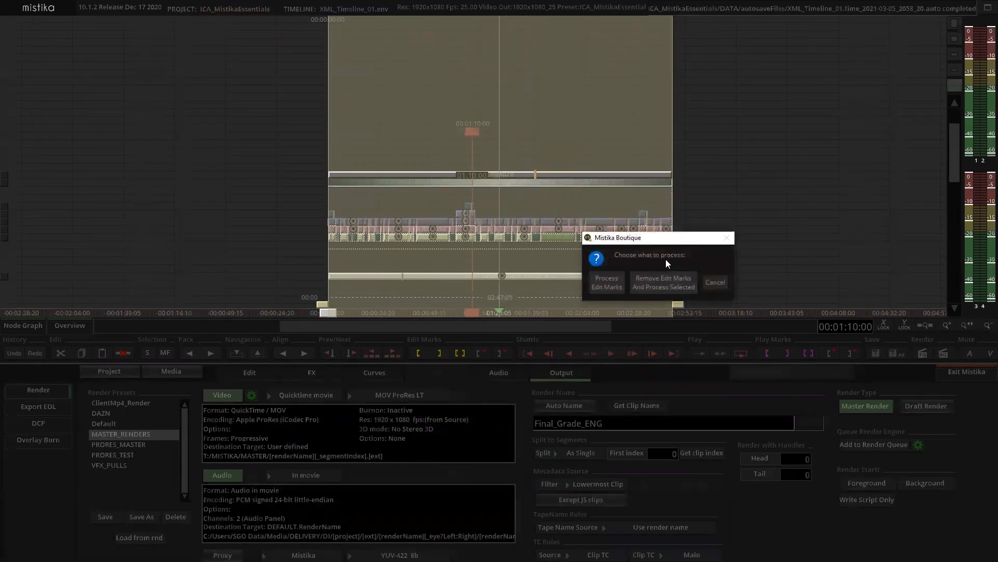
left_click(613, 286)
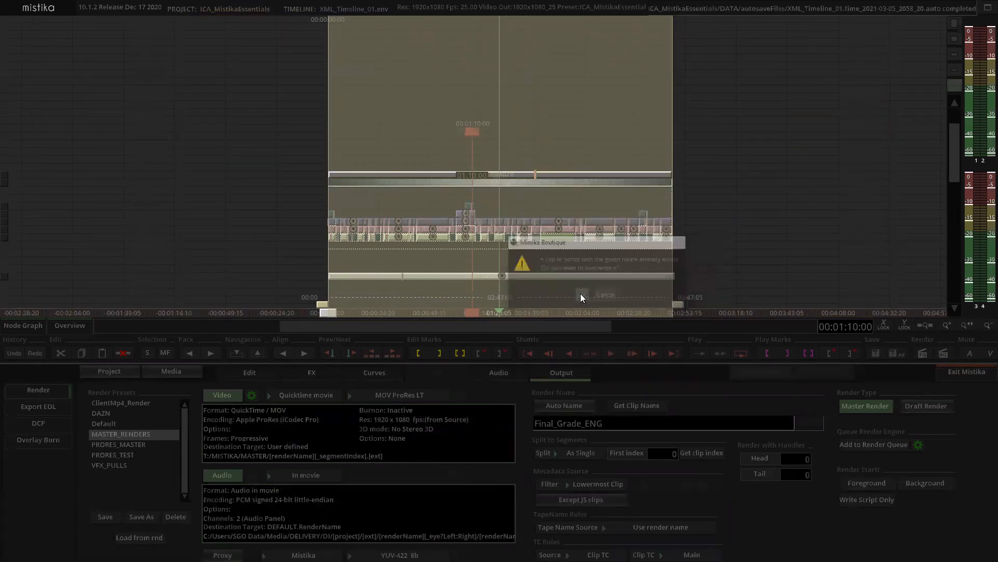
left_click(601, 293)
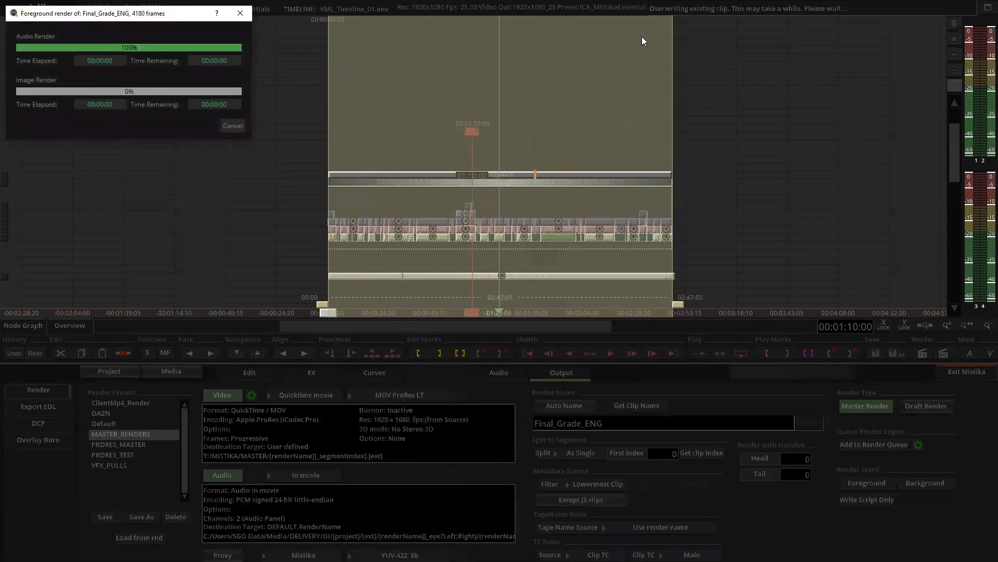
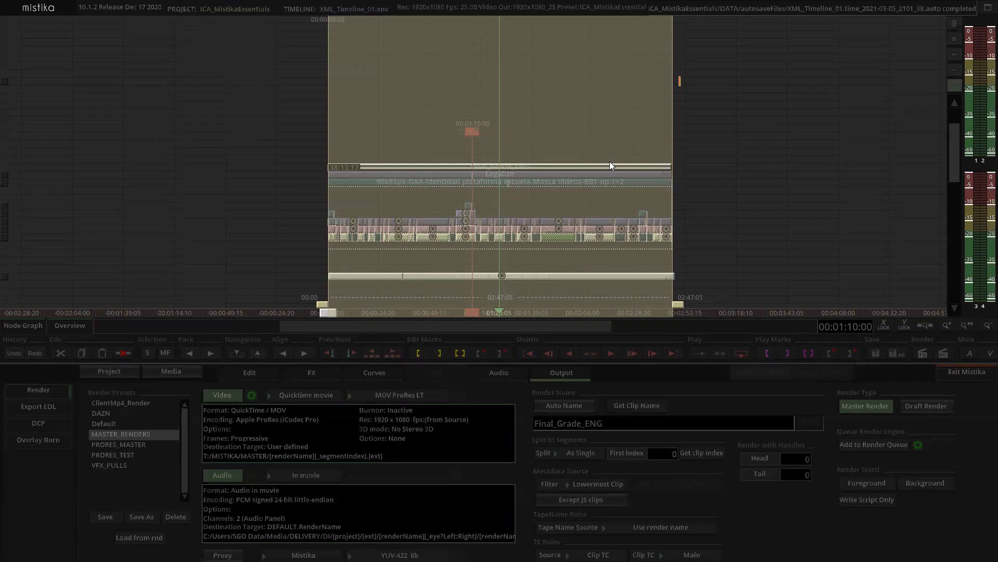
Move the rendered Final_Grade_ENG clip up, clear of the legalized timeline stack, and place the playhead over it at 00:01:12:11.
left_click(515, 129)
scroll(515, 129, "up", 2)
scroll(515, 129, "down", 1)
left_click(523, 149)
left_click_drag(525, 167, 531, 111)
left_click(528, 152)
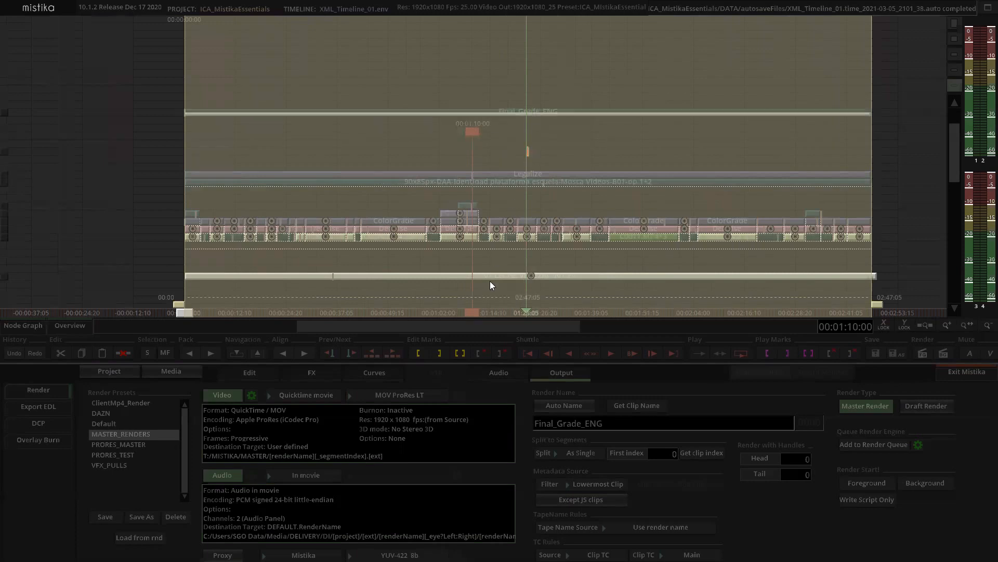
left_click(488, 180)
left_click(484, 92)
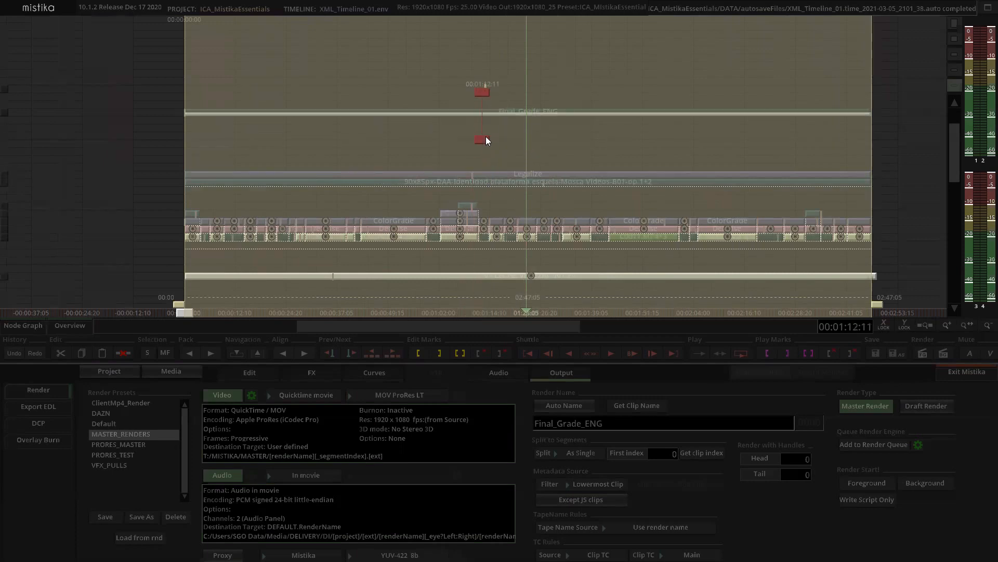
Select the video and audio parts of the rendered Final_Grade_ENG clip and combine them with A/V combine.
left_click(490, 112)
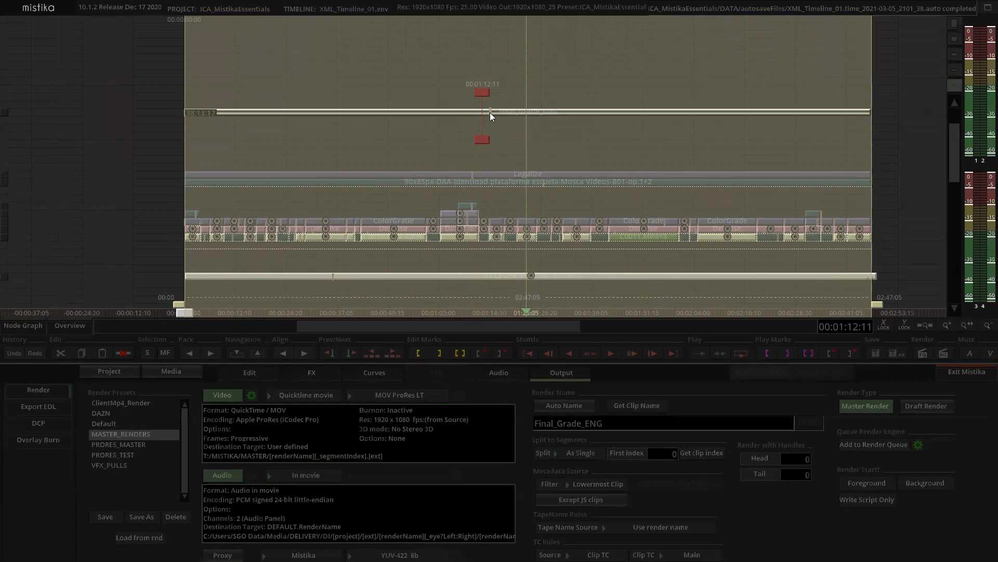
left_click_drag(544, 85, 542, 150)
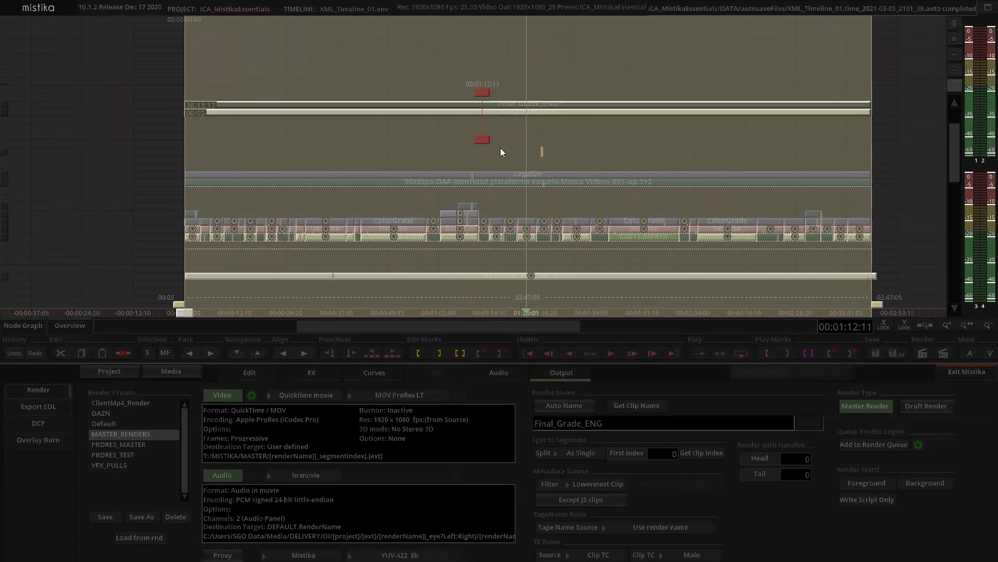
left_click(250, 372)
left_click(277, 451)
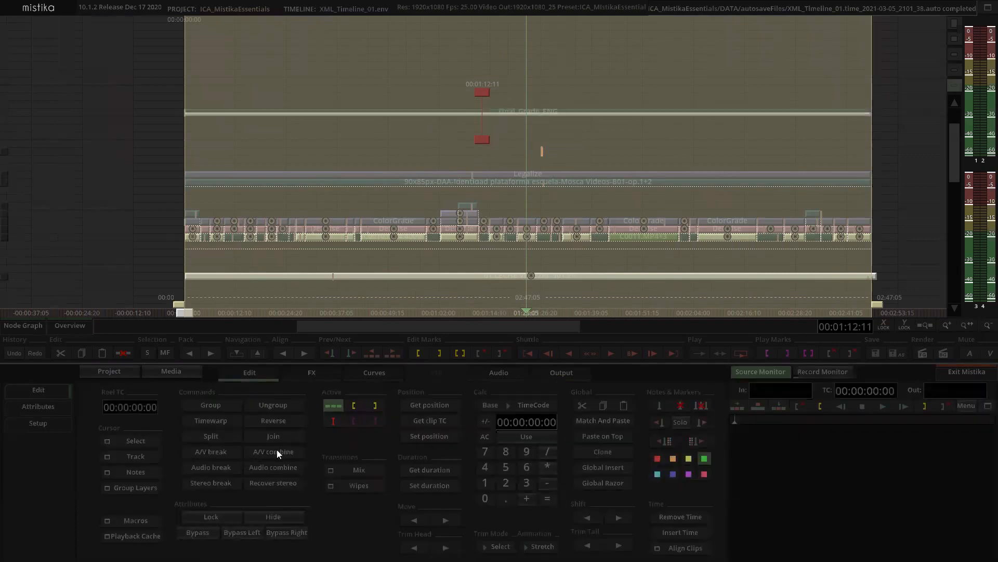
Open the project's RENDER folder in the media manager for loading renders into the empty timeline area after the main edit.
left_click(556, 372)
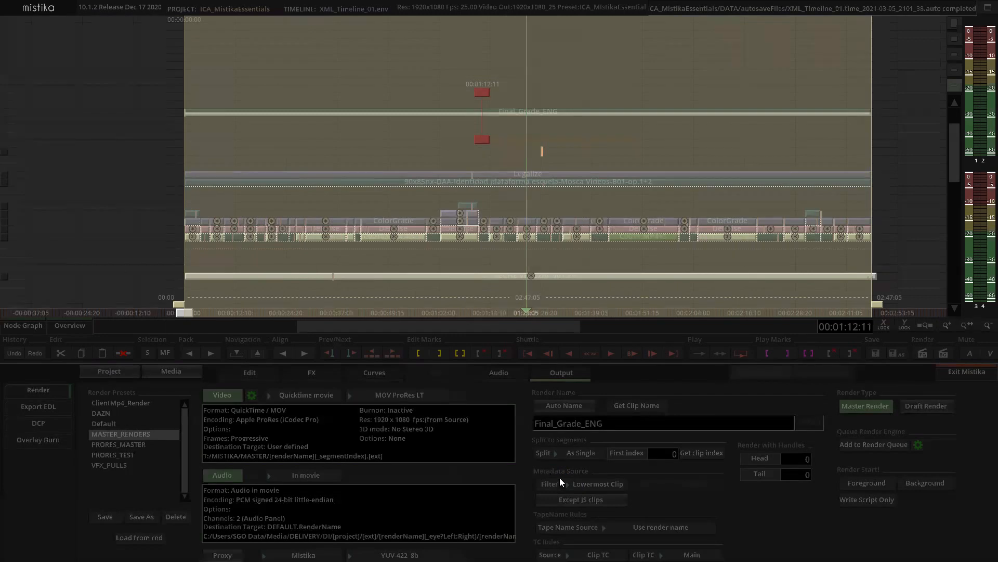
scroll(516, 245, "down", 10)
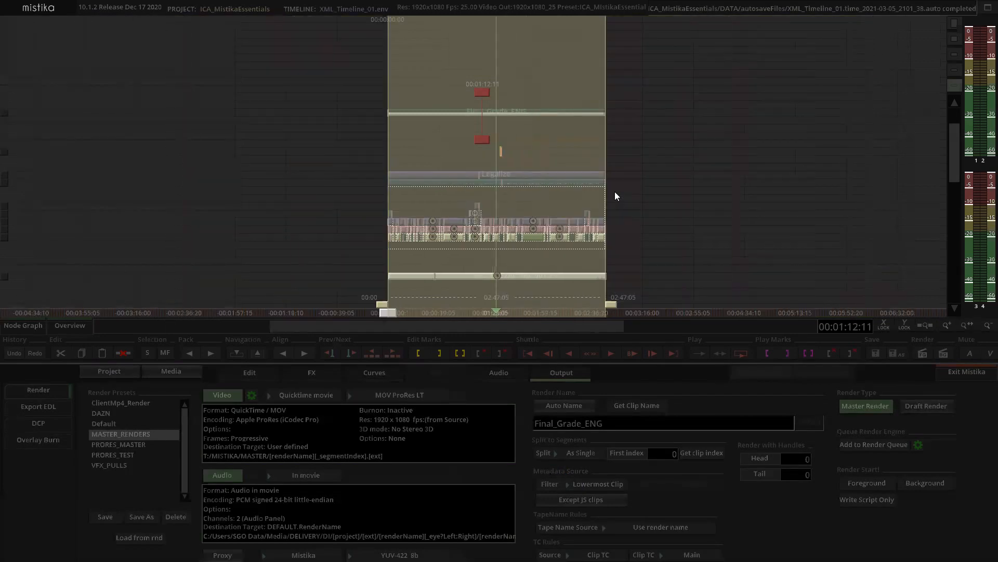
scroll(627, 186, "up", 8)
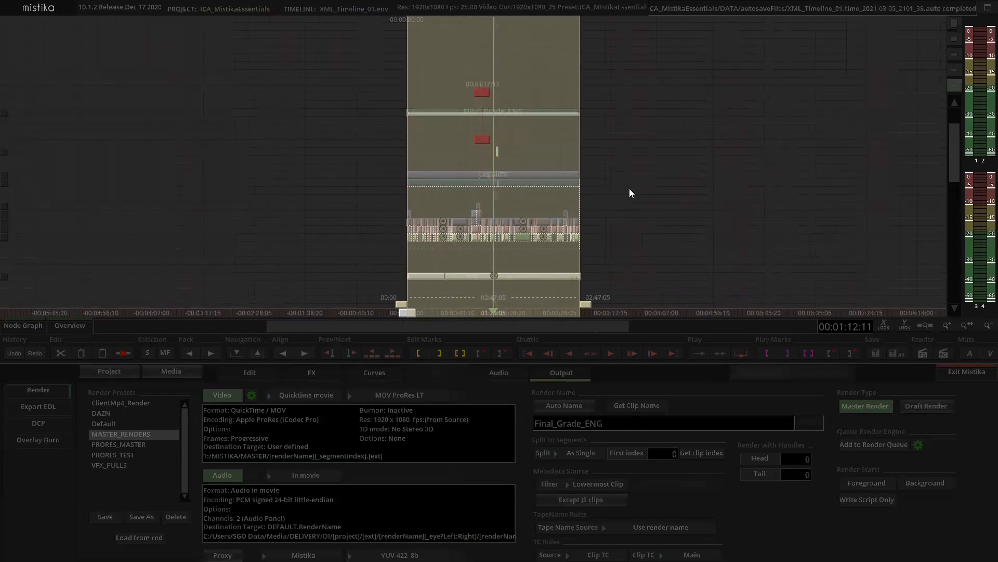
scroll(519, 177, "up", 2)
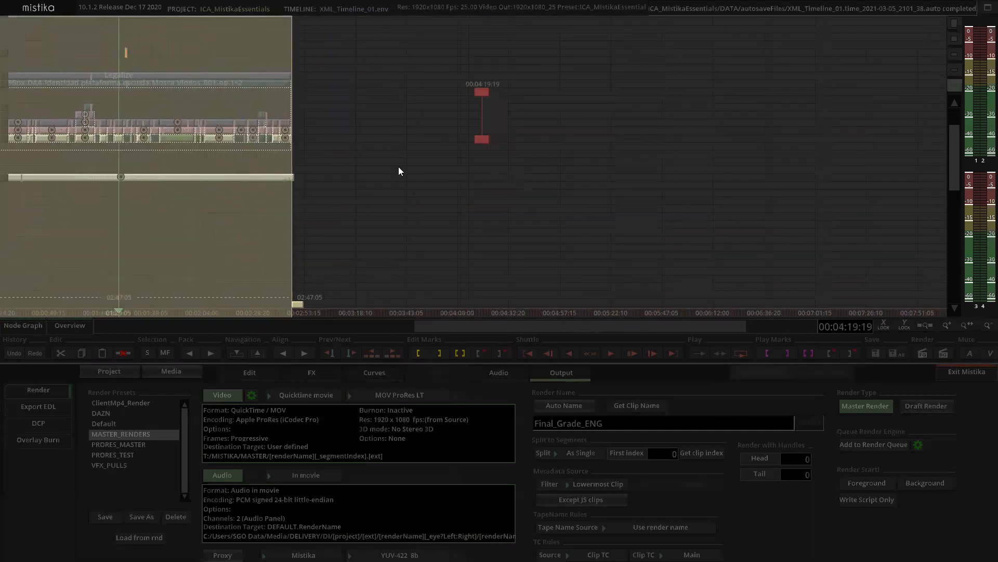
left_click_drag(399, 166, 482, 183)
middle_click(501, 120)
double_click(577, 105)
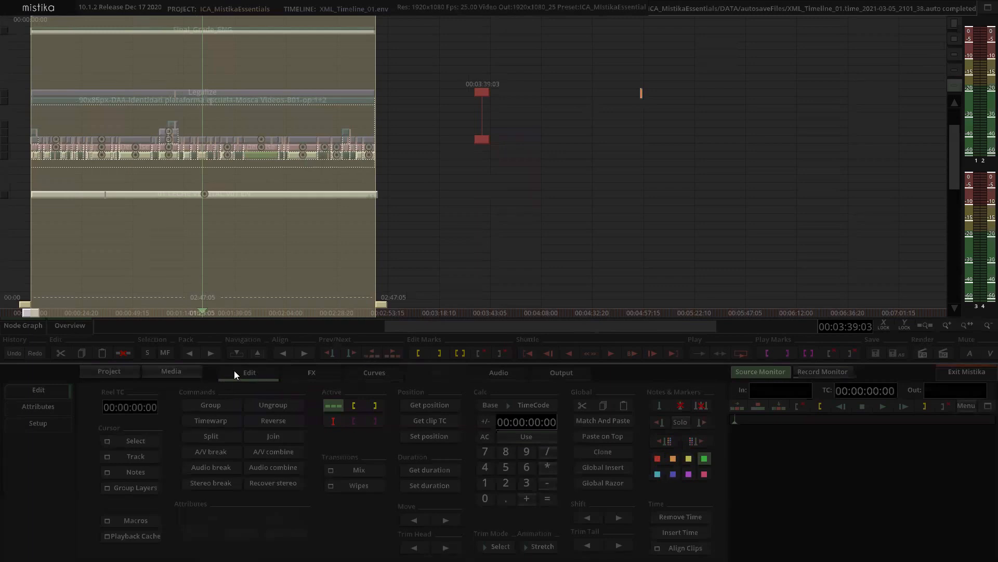
left_click(187, 371)
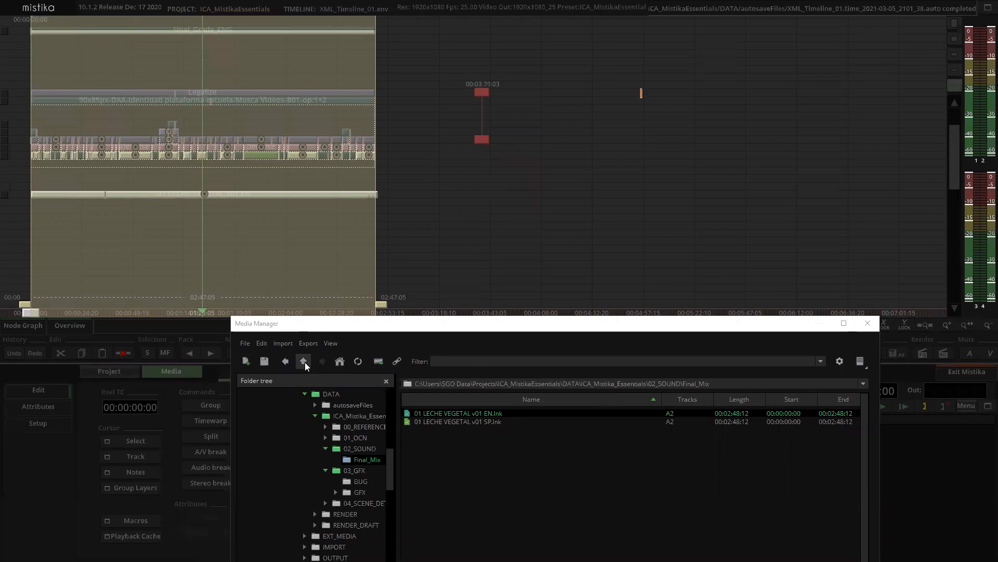
left_click(428, 441)
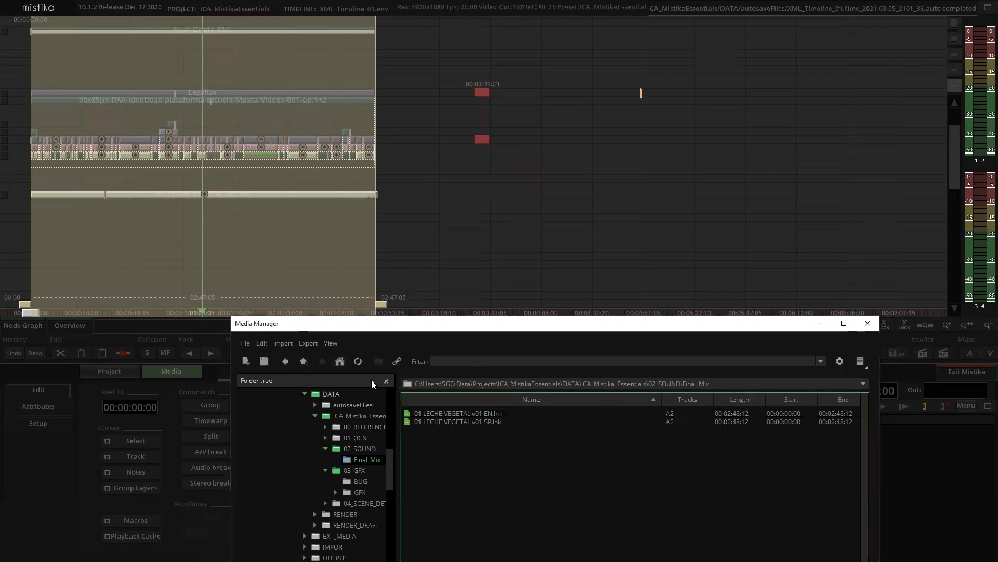
left_click(341, 361)
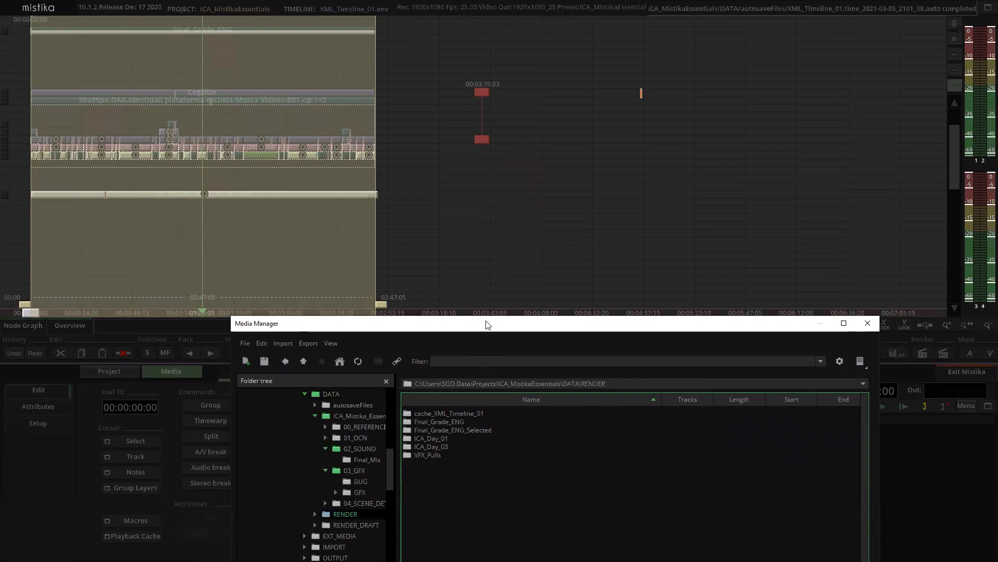
Load both the .clp and .rnd versions of VFX_Pulls_0000_C0011_MP4 from the VFX_Pulls folder onto the empty timeline area.
left_click_drag(488, 323, 526, 246)
left_click_drag(569, 293, 557, 164)
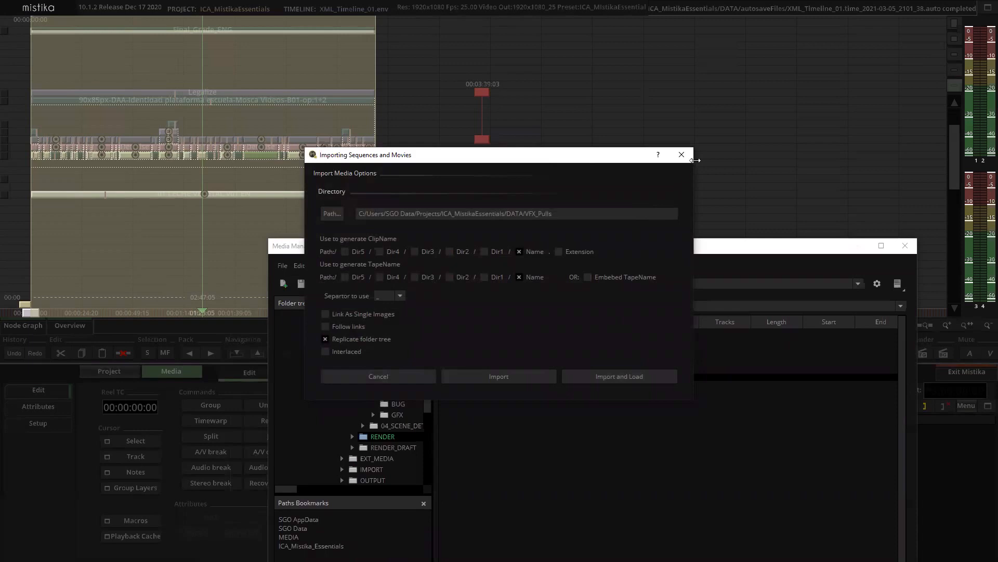
left_click(682, 154)
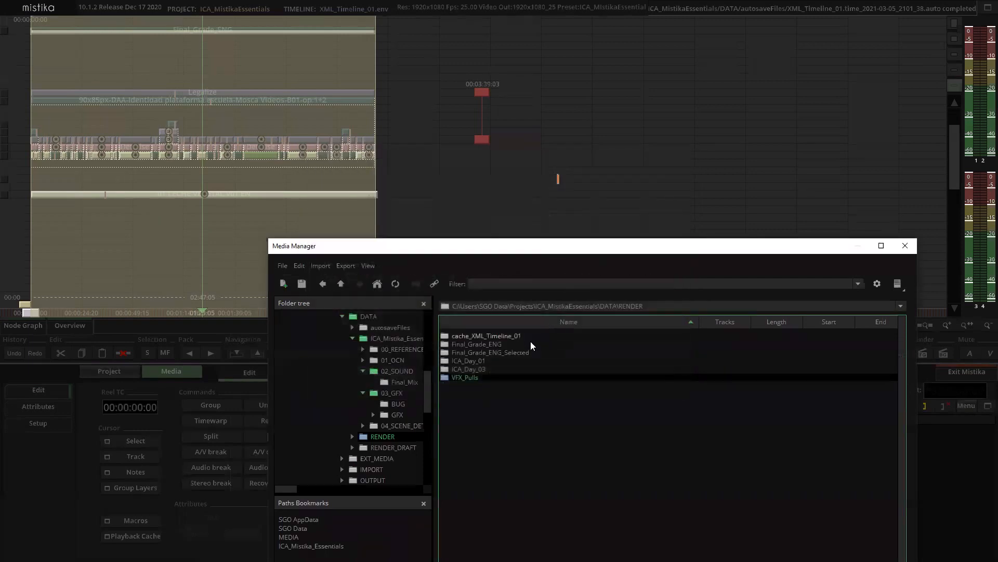
double_click(465, 378)
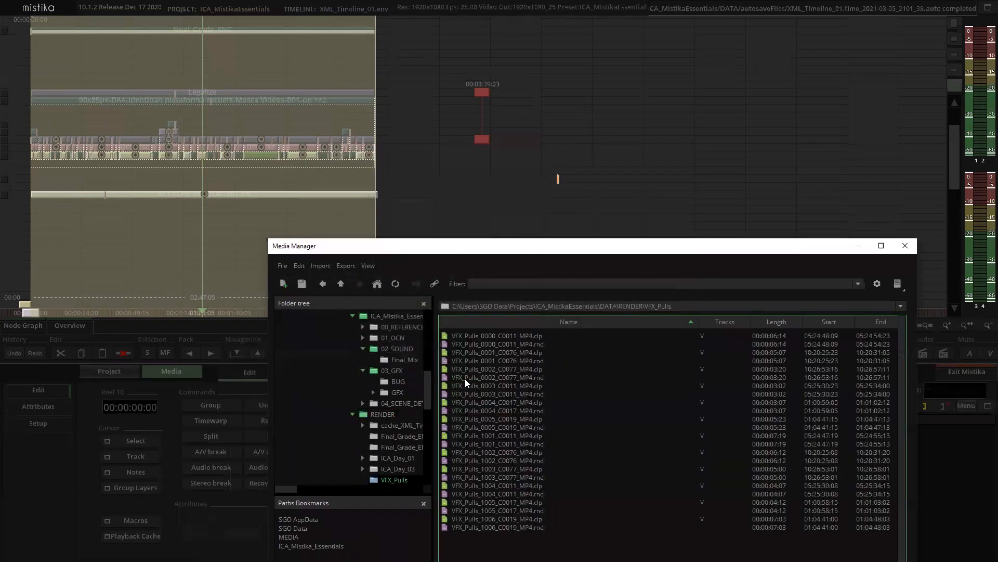
left_click(477, 336)
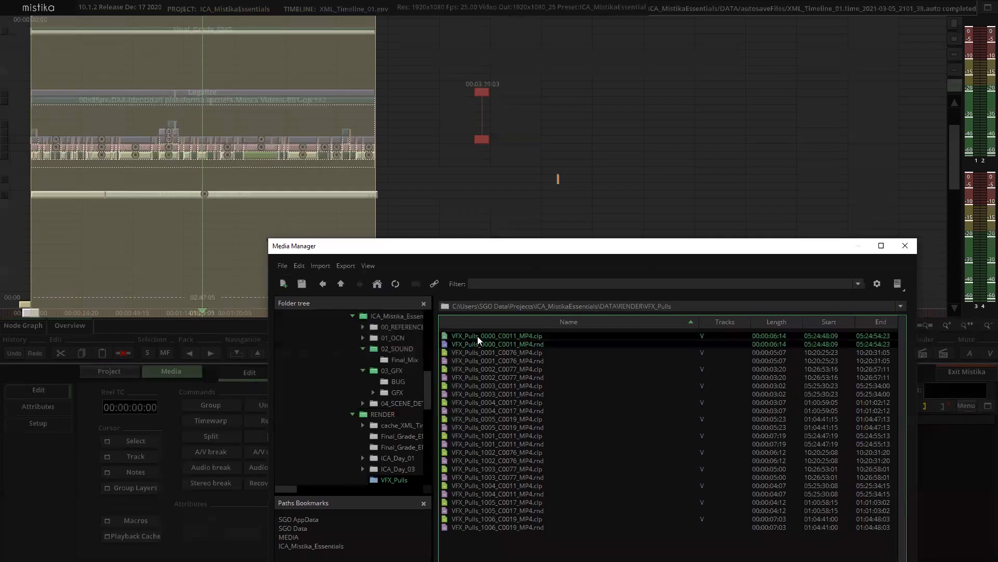
left_click_drag(613, 164, 614, 163)
left_click(666, 171)
left_click(906, 246)
left_click_drag(796, 195, 576, 185)
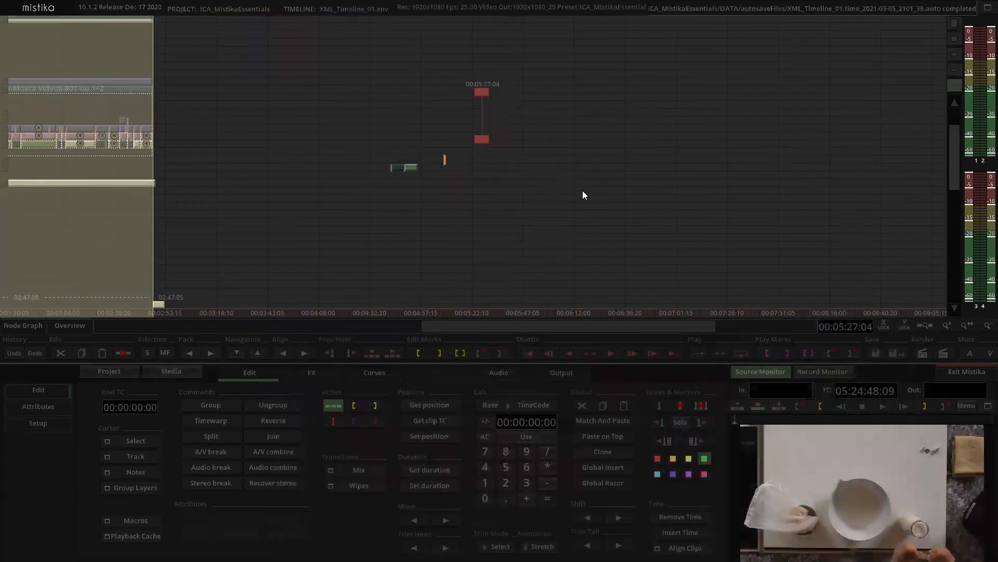
Stack the .clp version of VFX_Pulls_0000_C0011_MP4 directly above its .rnd version with aligned starts, and place the playhead at their head.
scroll(572, 188, "up", 4)
left_click_drag(427, 204, 735, 168)
scroll(735, 168, "up", 4)
mouse_move(820, 94)
left_mouse_down()
mouse_move(643, 118)
mouse_move(637, 167)
mouse_move(610, 156)
left_mouse_up()
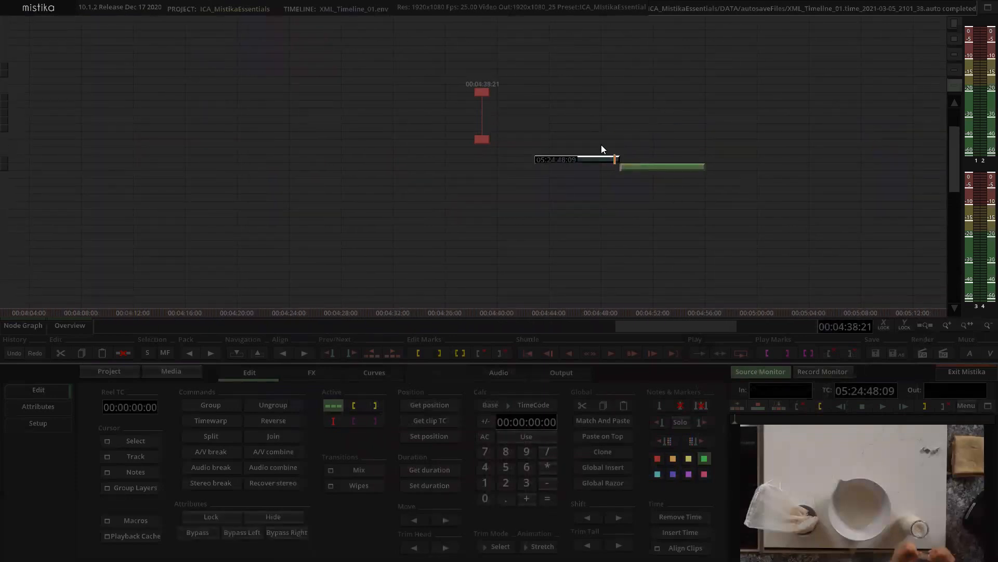
left_click(645, 198)
left_click(262, 404)
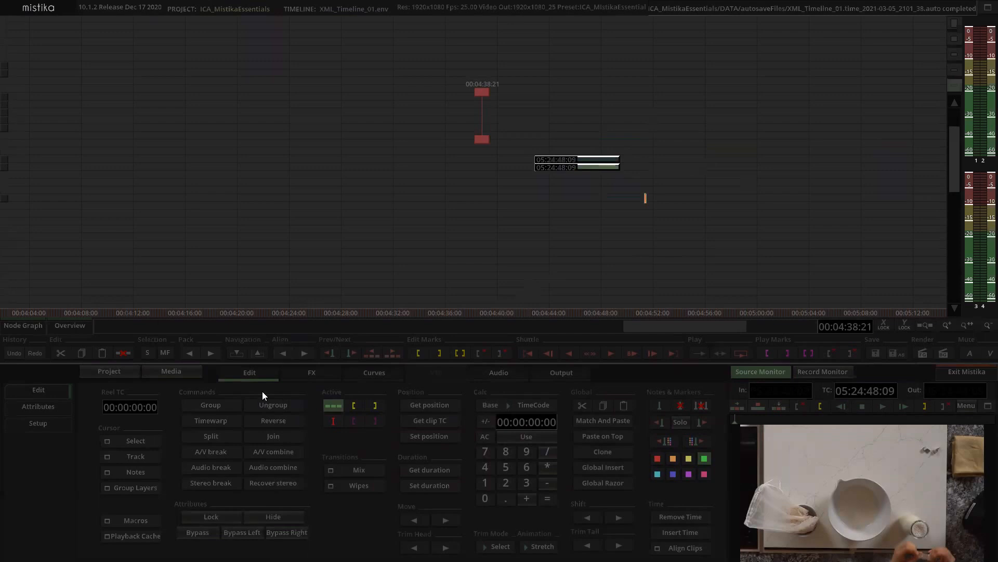
left_click(482, 218)
left_click_drag(660, 99, 607, 50)
scroll(605, 51, "up", 5)
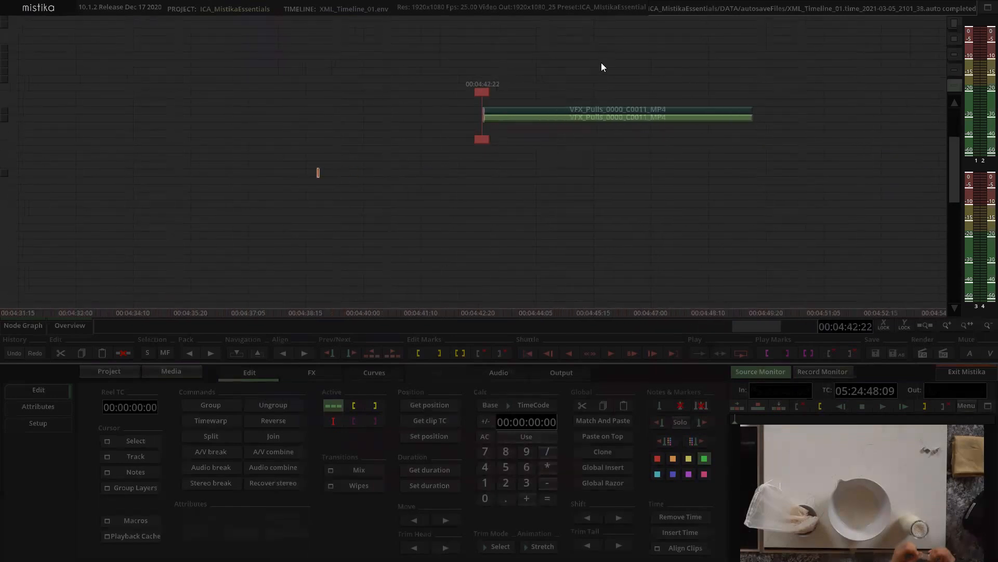
scroll(432, 299, "down", 2)
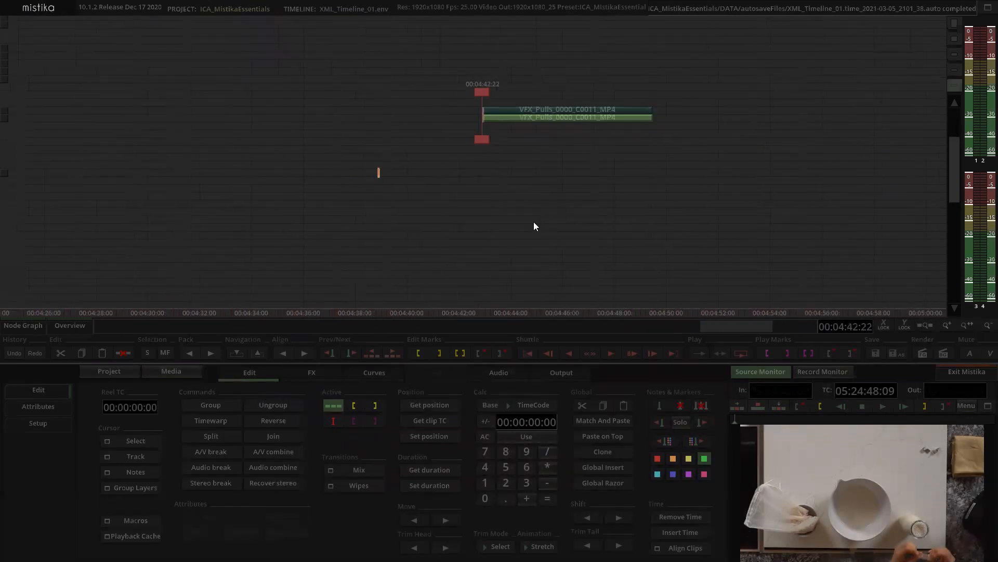
Load VFX_Pulls_0001_C0076_MP4.rnd onto the timeline and place it on the same track as the first pull's .rnd clip.
left_click(180, 374)
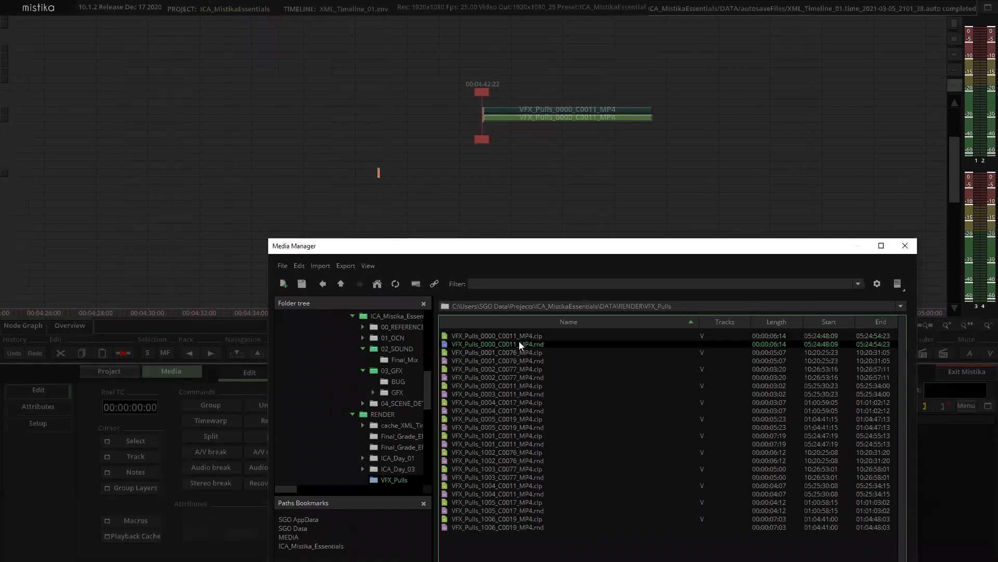
left_click(493, 360)
left_click_drag(488, 364, 774, 110)
left_click(905, 246)
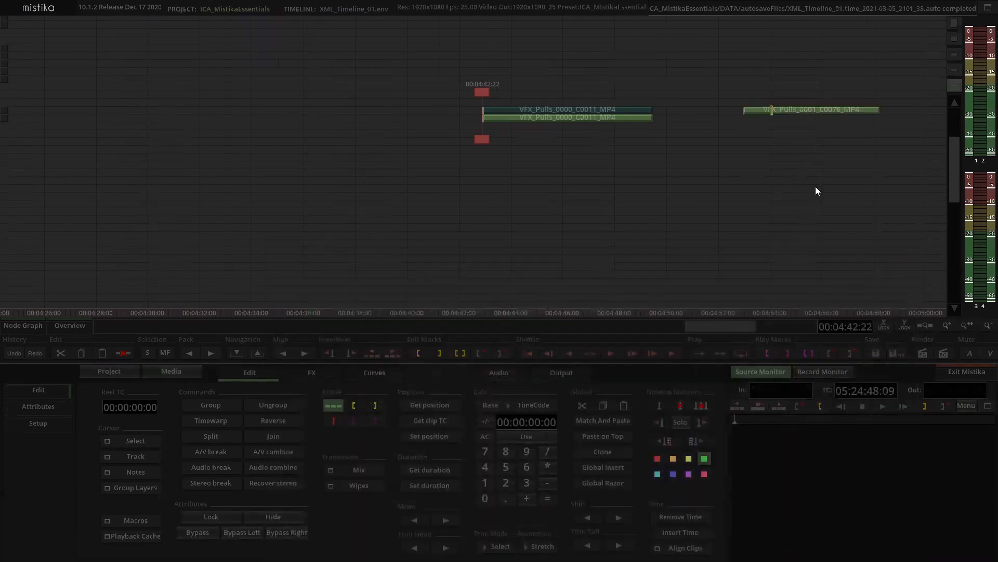
left_click_drag(747, 113, 749, 121)
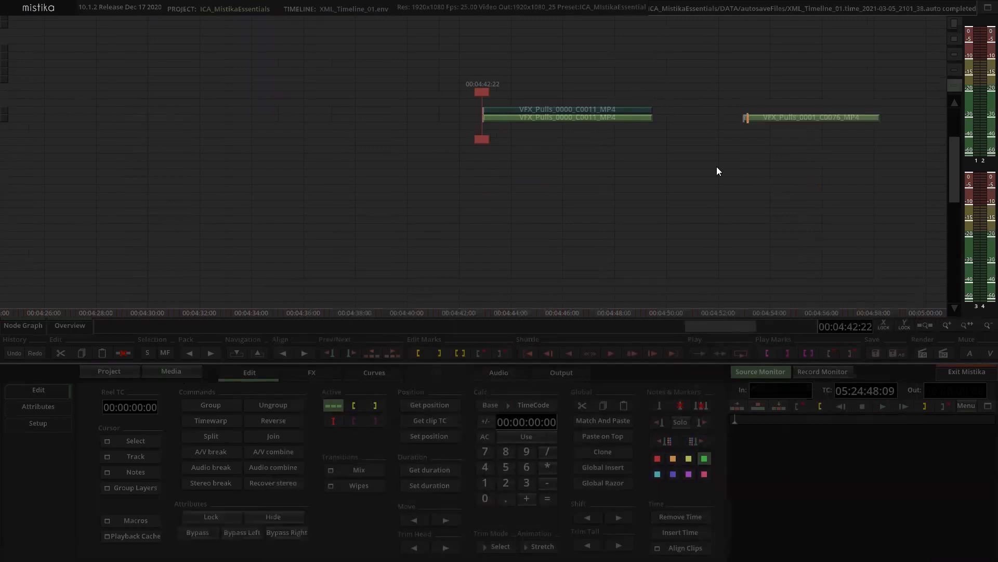
Select all the loaded VFX pull clips and pack them together to close the gap between the two pulls.
left_click_drag(632, 80, 792, 196)
key("alt+Left")
scroll(636, 193, "down", 1)
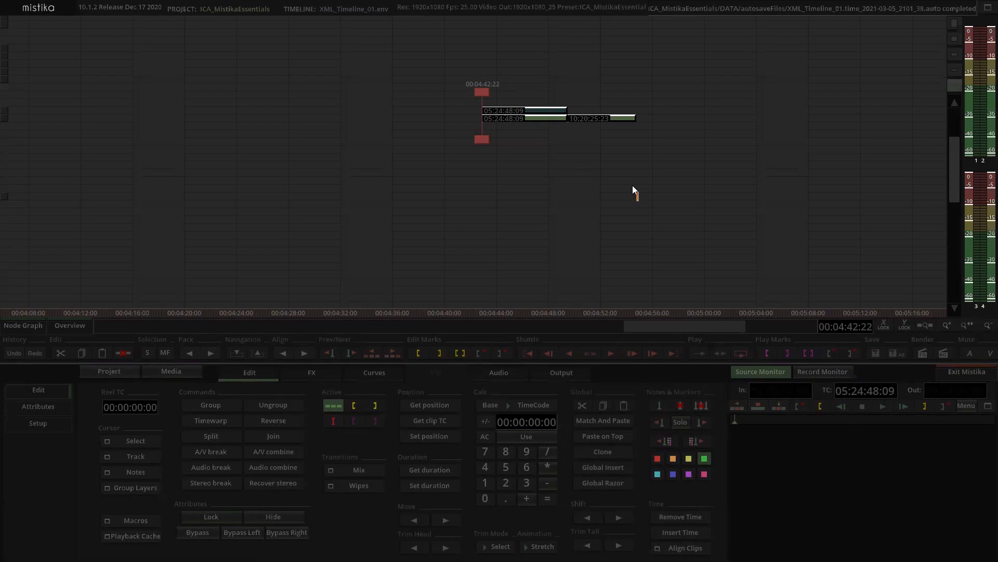
key("minus")
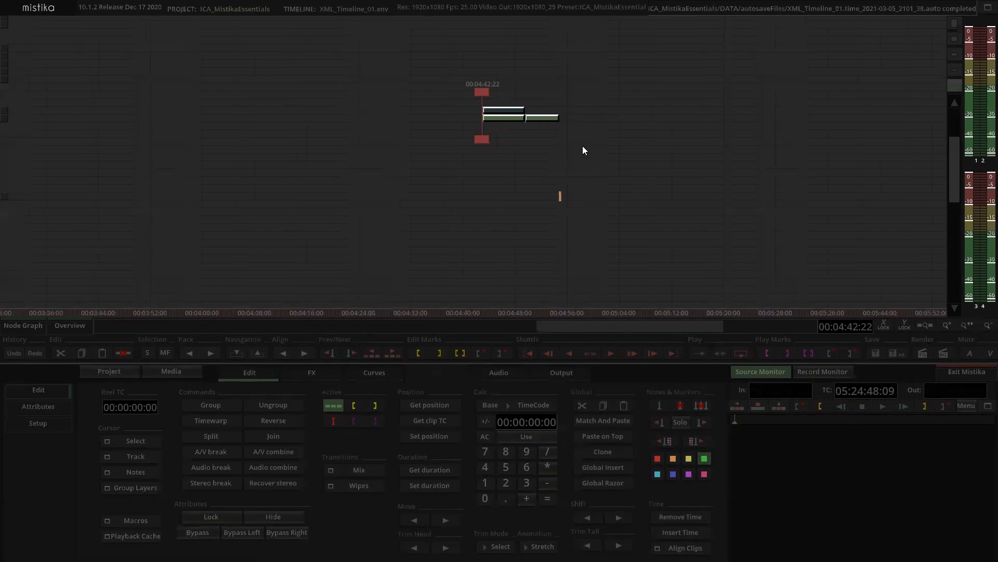
Select the upper VFX_Pulls_0000_C0011_MP4 clip and increase the timeline track height until the clips show thumbnails.
left_click(551, 157)
scroll(523, 133, "up", 7)
left_click(515, 78)
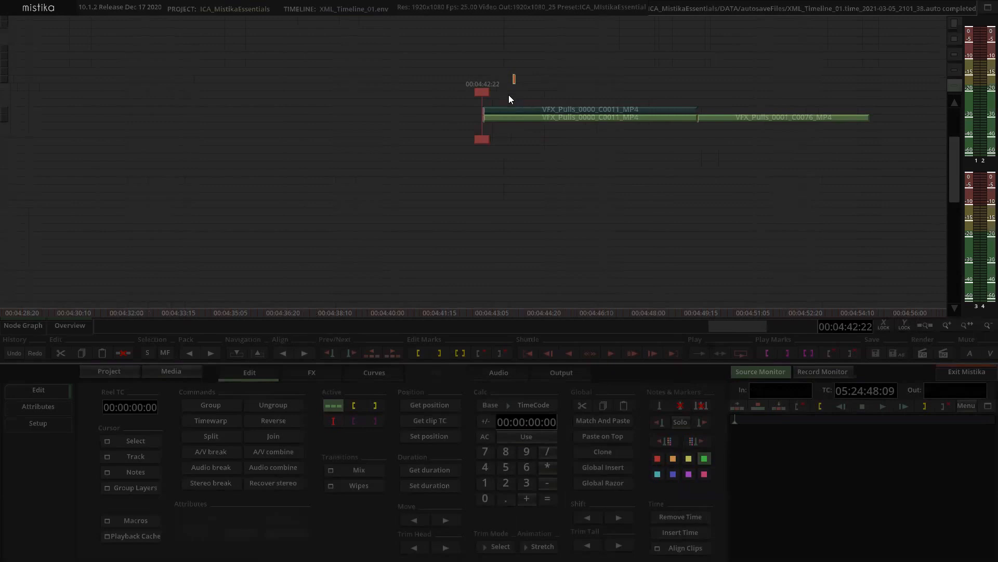
scroll(508, 100, "up", 8)
left_click(533, 94)
left_click(499, 112)
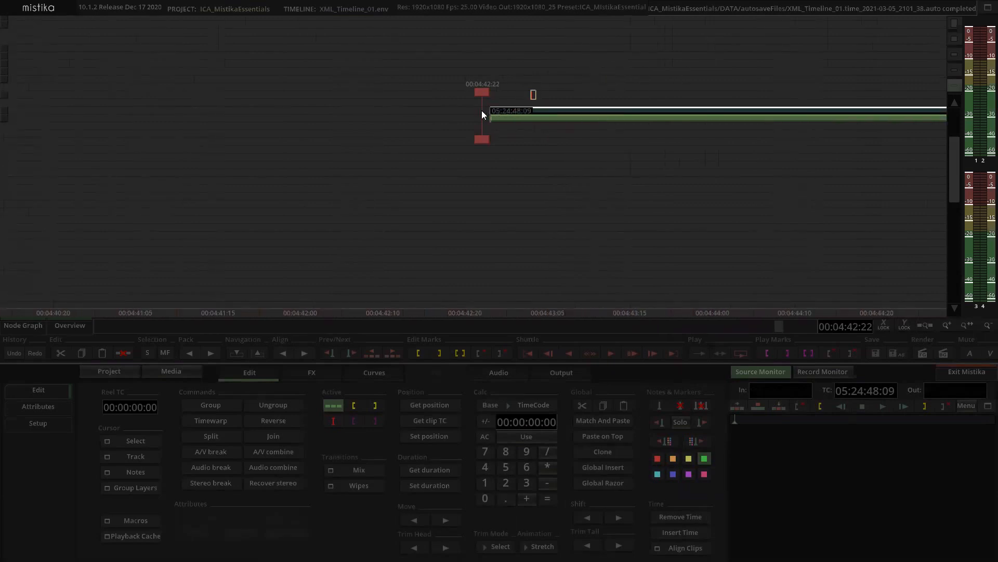
left_click(485, 141)
left_click(503, 108)
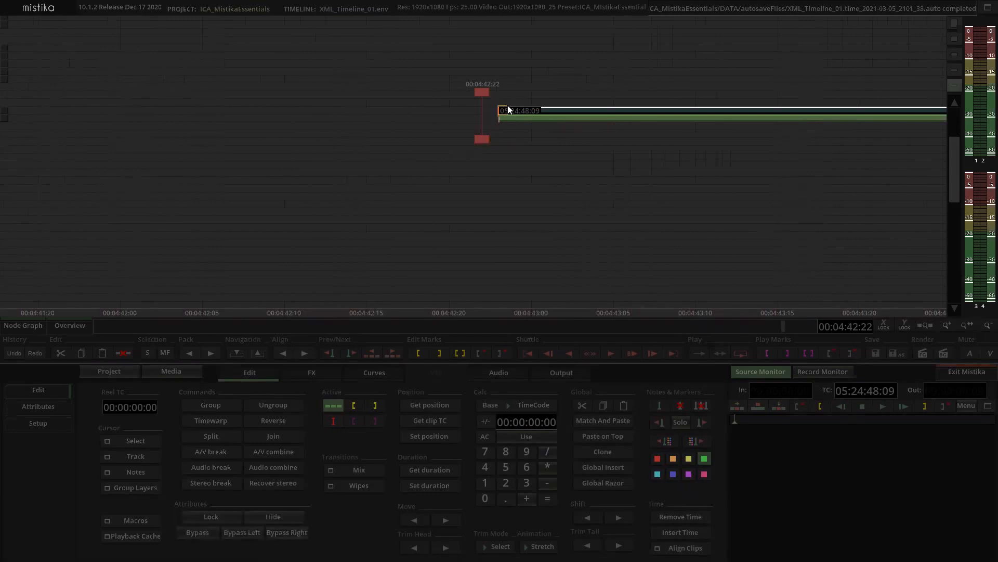
left_click(954, 68)
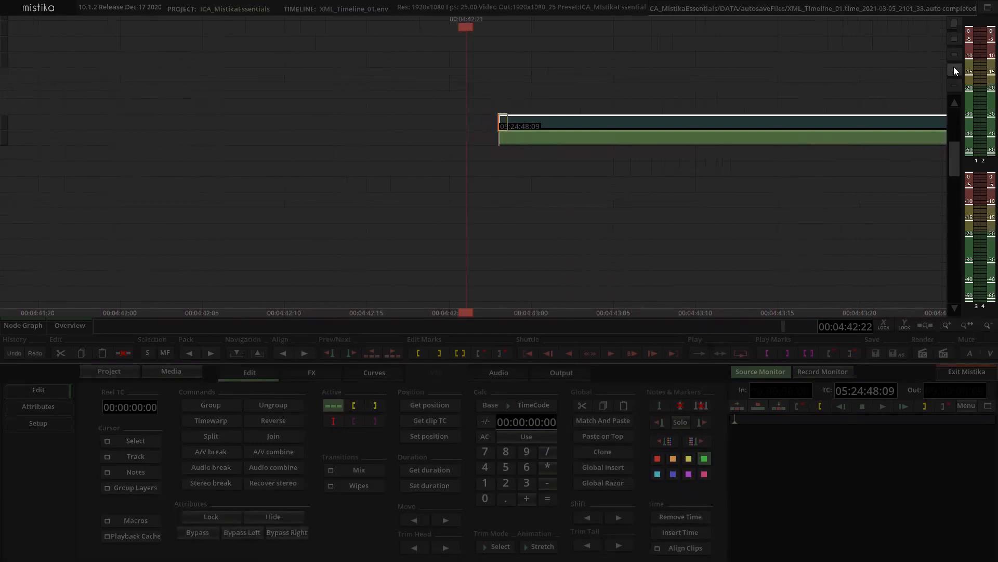
left_click(957, 50)
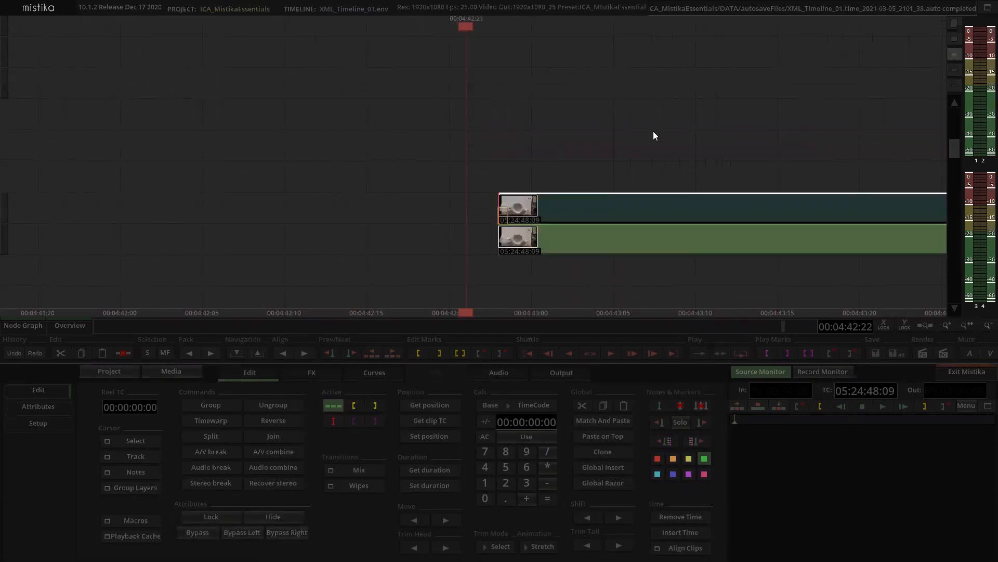
Try to extend the head of the upper VFX_Pulls_0000_C0011_MP4 clip to an earlier frame, and delete that clip.
mouse_move(517, 205)
left_mouse_down()
mouse_move(477, 217)
mouse_move(191, 220)
mouse_move(99, 206)
left_mouse_up()
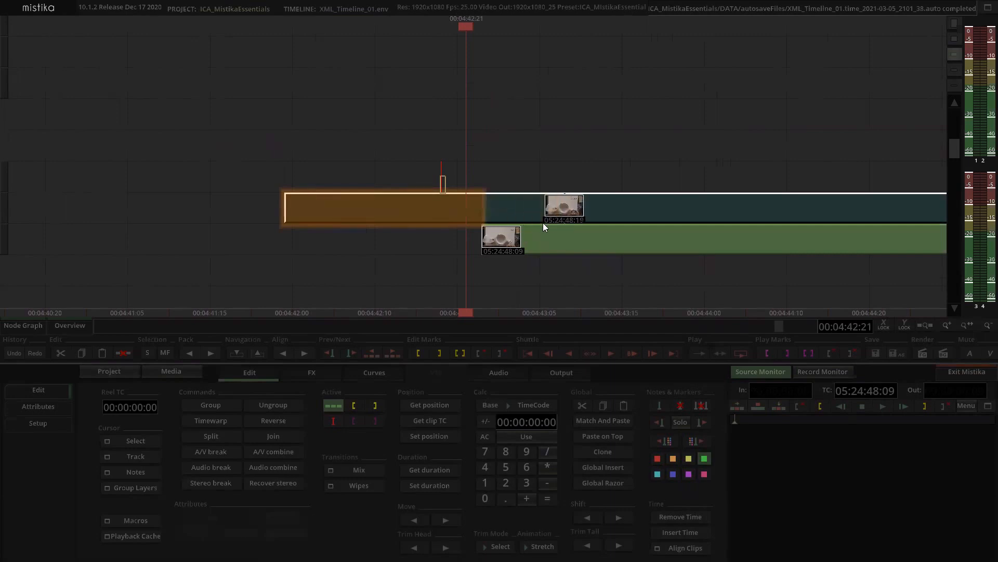
scroll(608, 201, "down", 10)
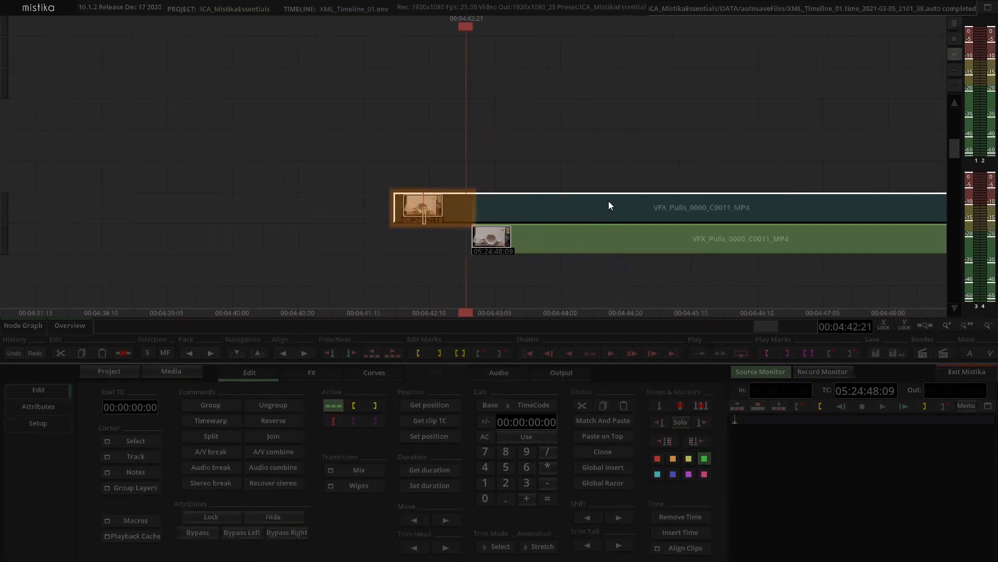
key("Delete")
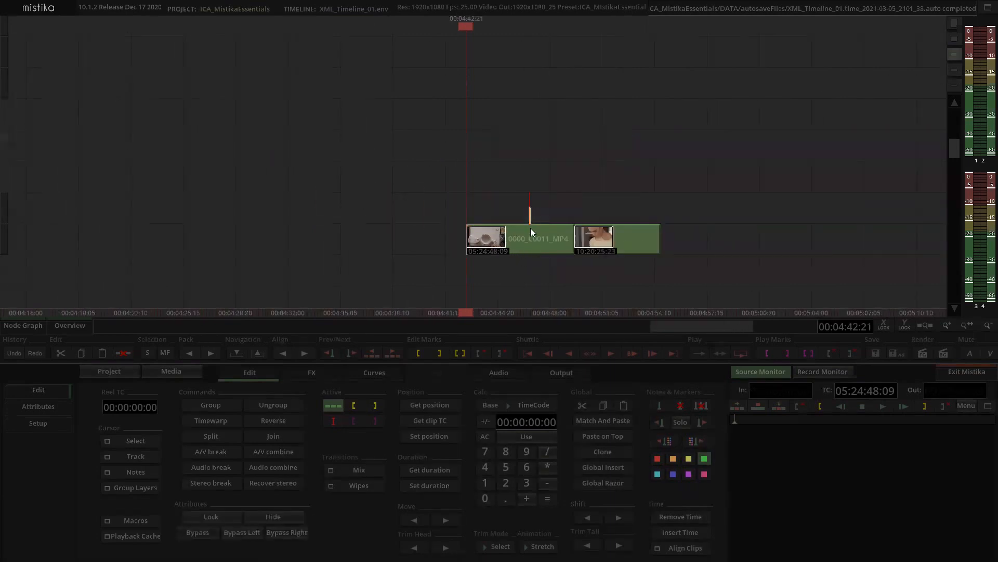
Clear the remaining pull clips from the timeline and load VFX_Pulls_1001_C0011_MP4.clp and VFX_Pulls_1001_C0011_MP4.rnd from the VFX_Pulls folder.
left_click(179, 373)
left_click(475, 436)
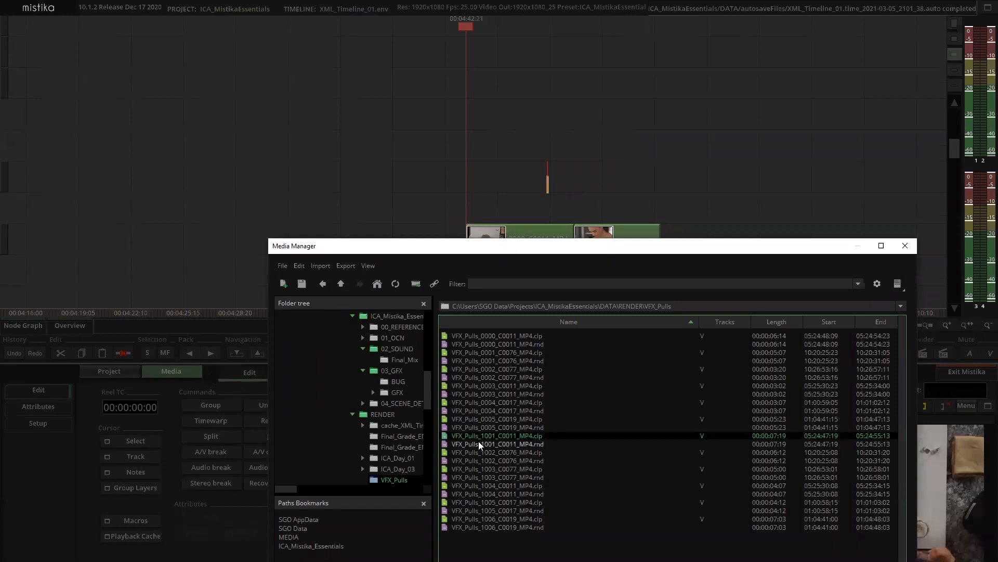
left_click(477, 442, "shift")
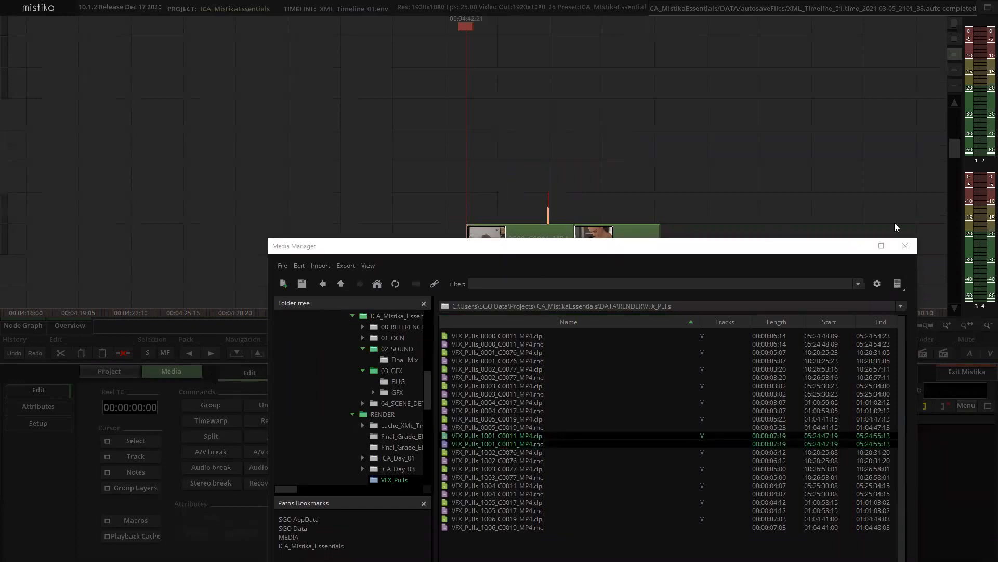
left_click(904, 245)
left_click_drag(462, 175, 601, 271)
key("Delete")
left_click(201, 373)
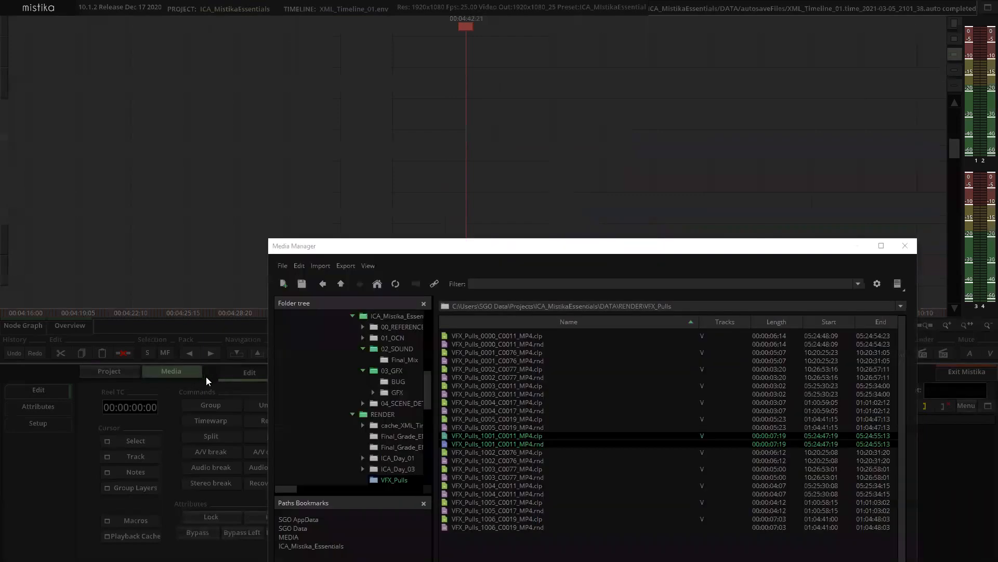
left_click_drag(479, 438, 513, 211)
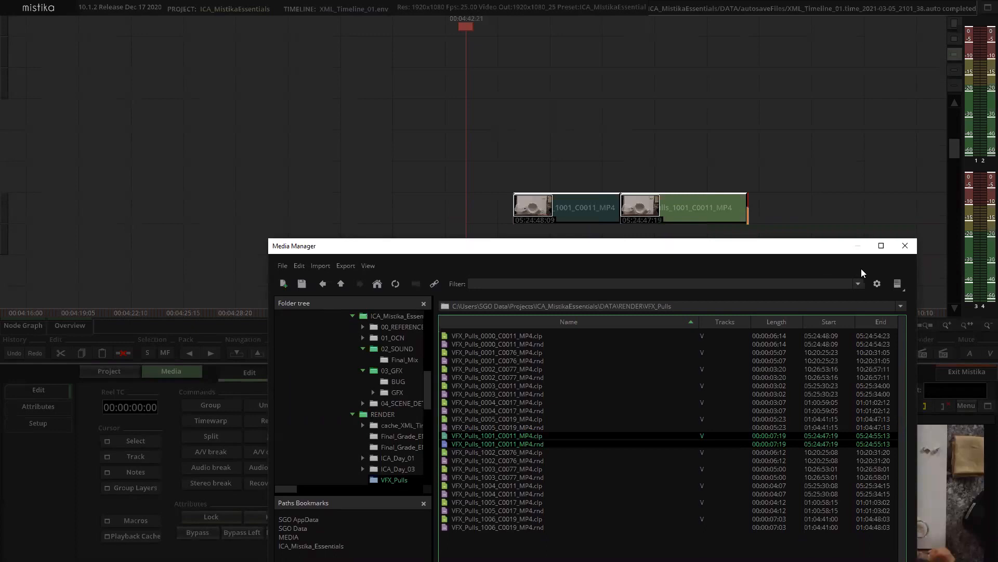
left_click(905, 245)
Place the green VFX_Pulls_1001_C0011_MP4 render clip on the track below the teal clip and align both at their heads.
left_click_drag(670, 208, 669, 242)
left_click_drag(591, 163, 655, 286)
key("ctrl+Left")
left_click(539, 177)
scroll(540, 221, "up", 4)
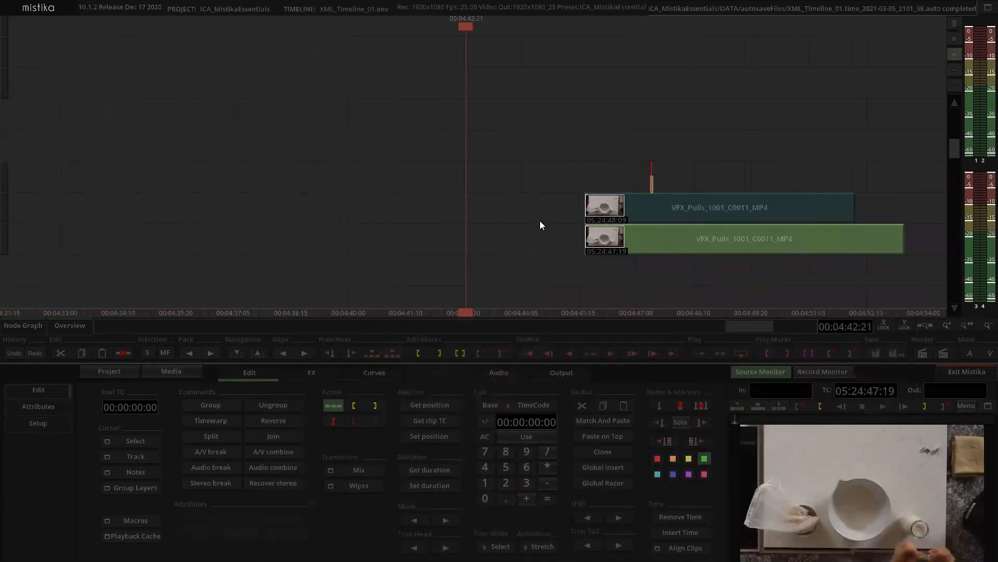
Extend the head of the upper VFX_Pulls_1001_C0011_MP4 clip to source frame 05:24:47:19.
left_click_drag(742, 81, 567, 98)
scroll(551, 182, "up", 2)
left_click_drag(524, 214, 414, 245)
left_click(520, 254)
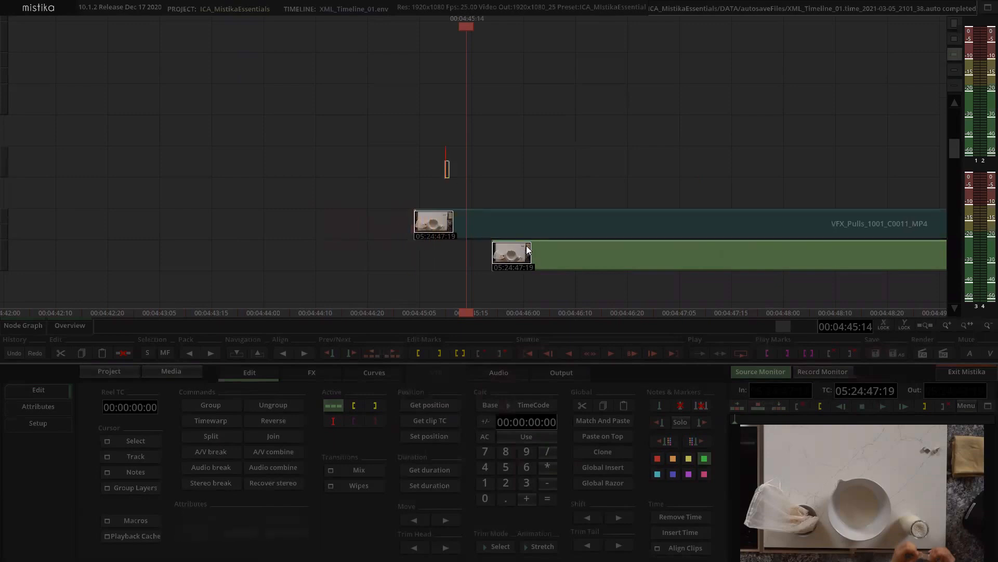
left_click(473, 218)
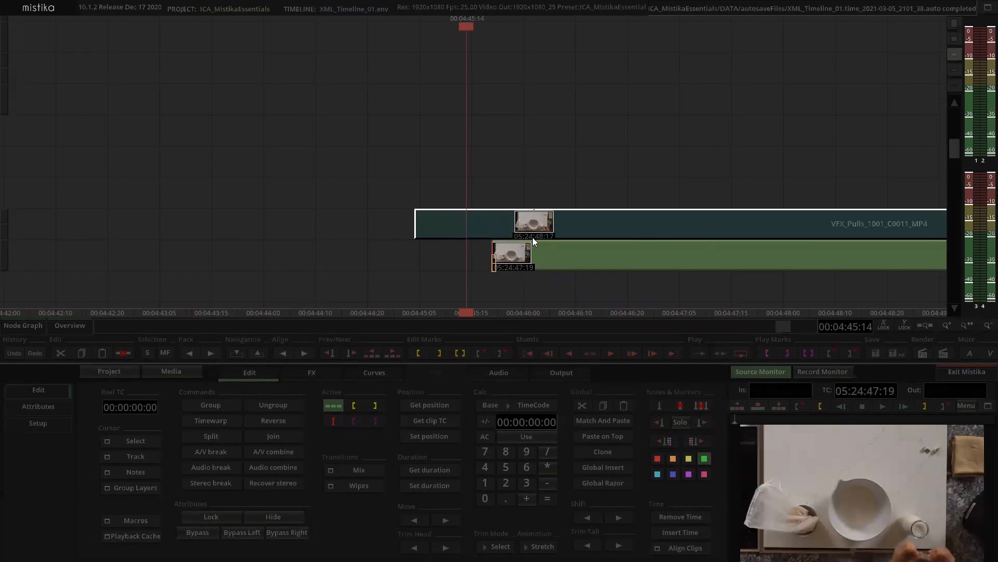
Extend the tail of the upper VFX_Pulls_1001_C0011_MP4 clip past its available media and align the ends of both clips.
scroll(615, 138, "down", 2)
left_click_drag(724, 128, 595, 138)
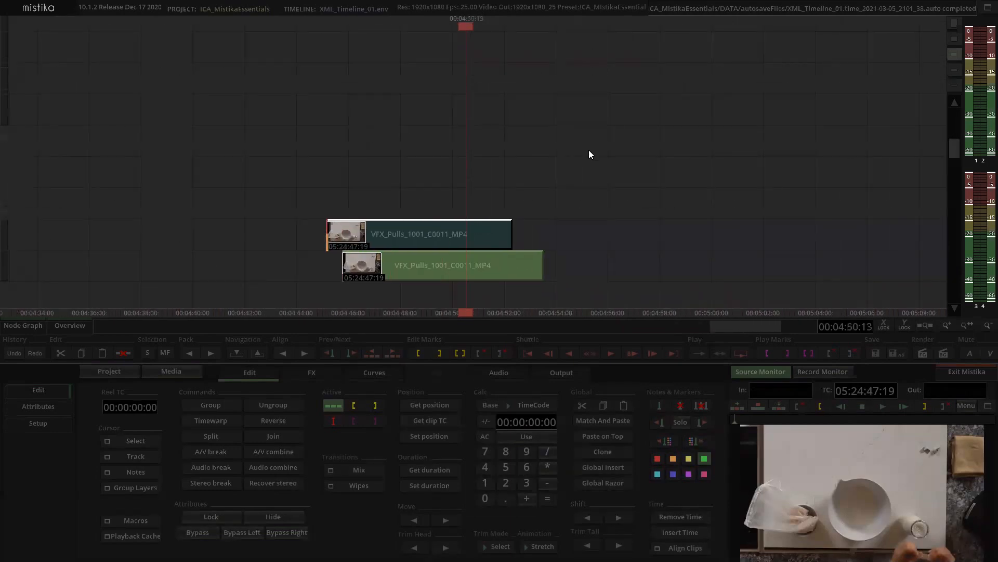
scroll(595, 140, "up", 2)
mouse_move(545, 241)
left_mouse_down()
mouse_move(680, 241)
mouse_move(725, 230)
mouse_move(629, 237)
left_mouse_up()
left_click_drag(507, 128, 500, 275)
key("ctrl+Right")
left_click(635, 154)
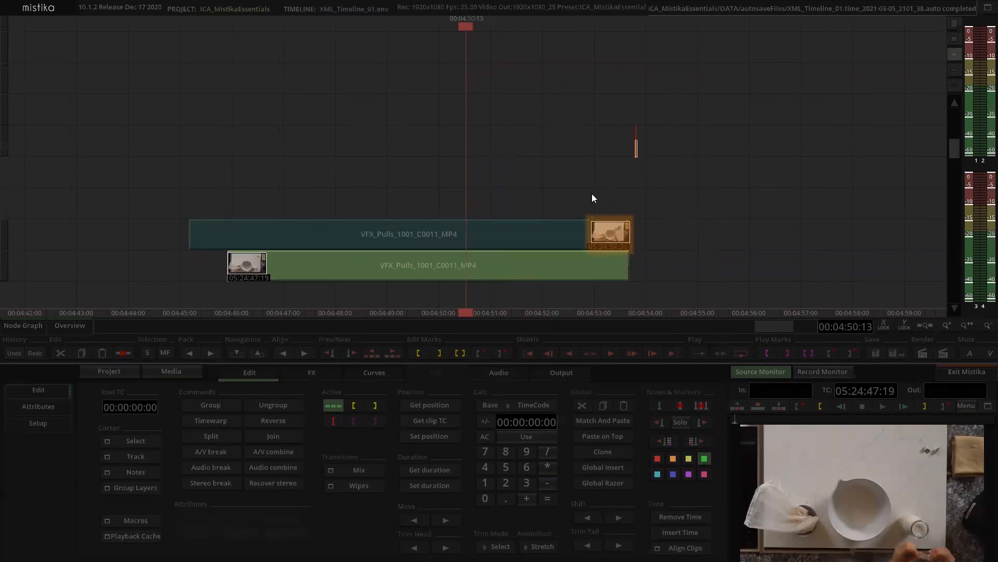
Open the upper pull clip in the visual editor, scrub through its frames, and return to the timeline.
left_click(504, 264)
left_click(506, 226)
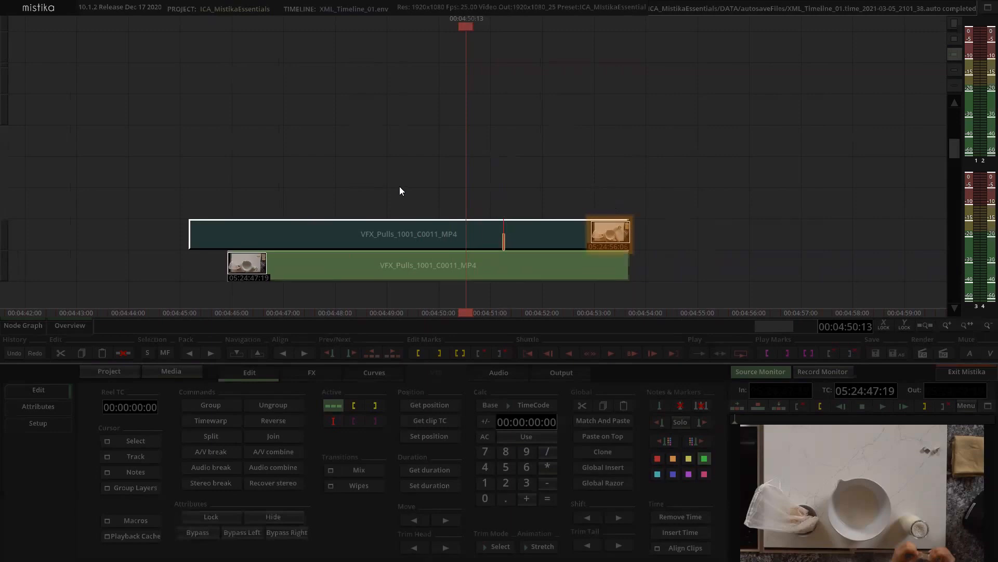
left_click_drag(474, 165, 709, 125)
left_click(470, 208)
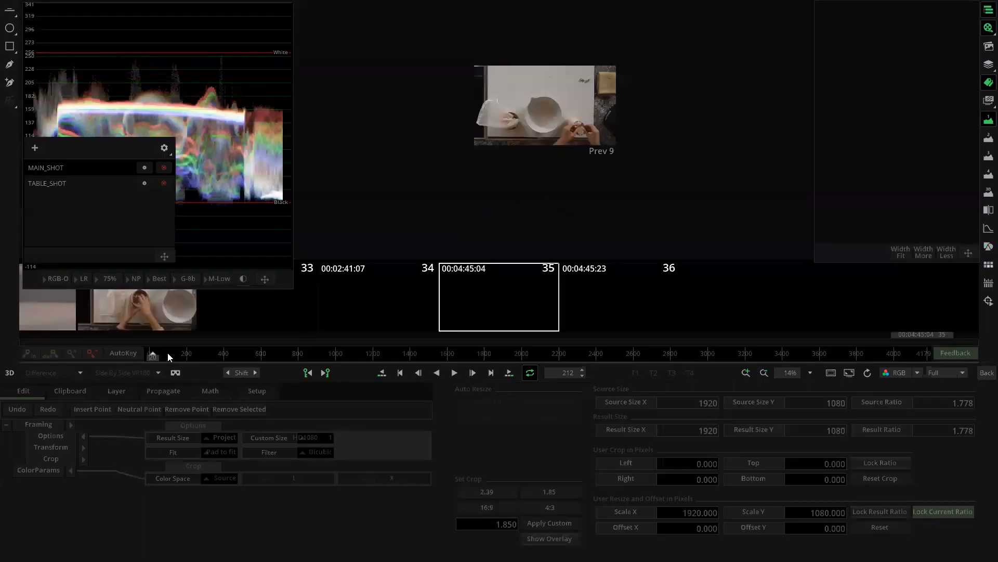
left_click_drag(146, 360, 615, 315)
left_click(986, 373)
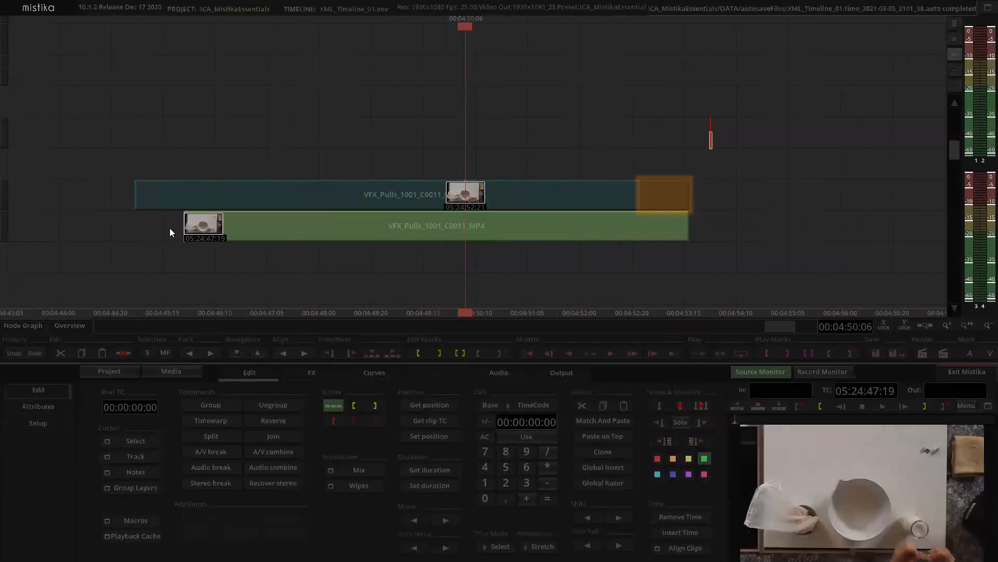
Try to extend the head of the lower green VFX_Pulls_1001_C0011_MP4 clip to an earlier frame, and undo the extension.
left_click_drag(197, 235, 82, 245)
left_click(363, 105)
left_click(411, 225)
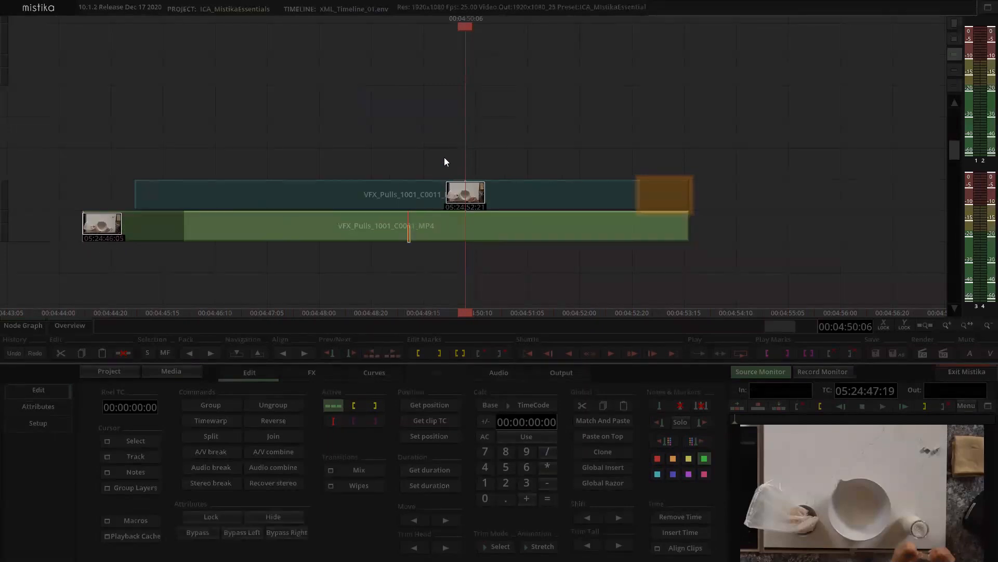
key("ctrl+z")
left_click(443, 124)
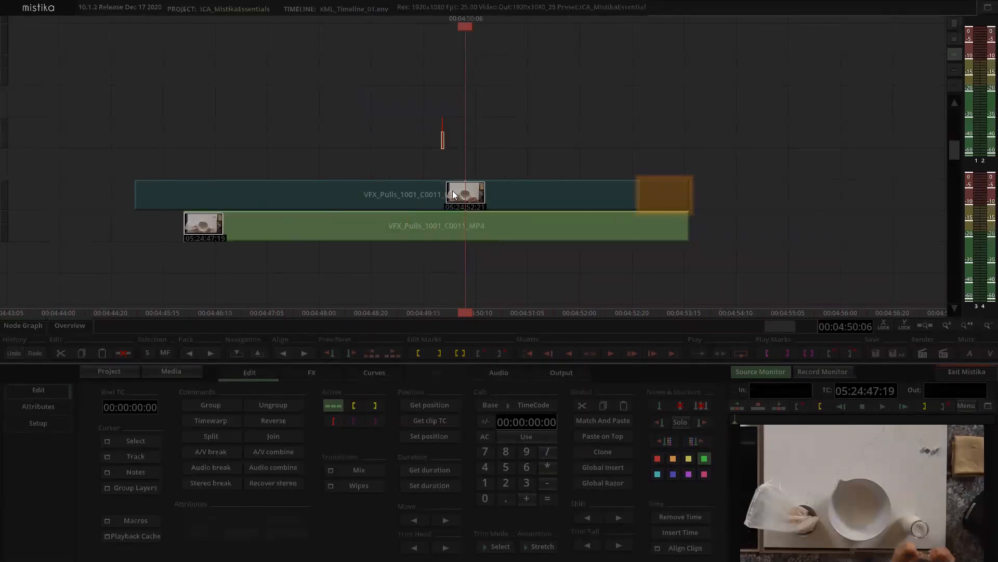
Ungroup the lower green VFX_Pulls_1001_C0011_MP4 clip to expose its effects and source media.
left_click(444, 228)
key("ctrl+u")
left_click(471, 132)
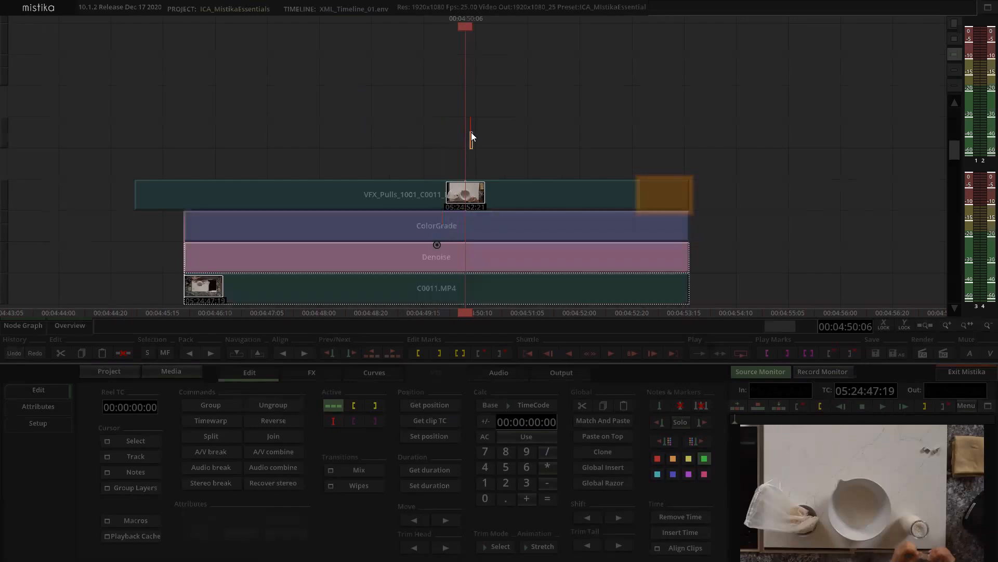
Delete the upper pull clip together with the ungrouped ColorGrade, Denoise and C0011.MP4 stack below it.
scroll(409, 99, "down", 10)
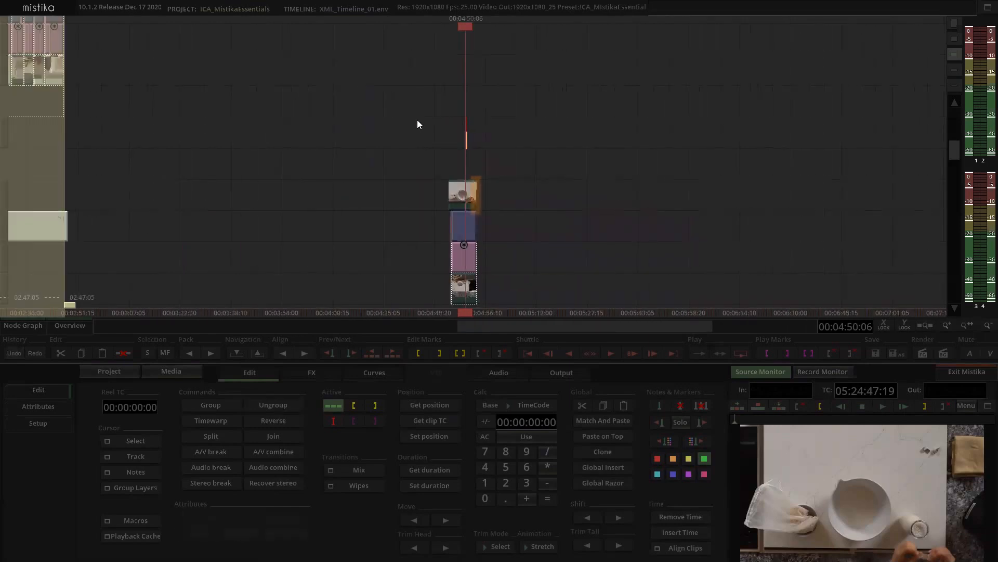
left_click(381, 102)
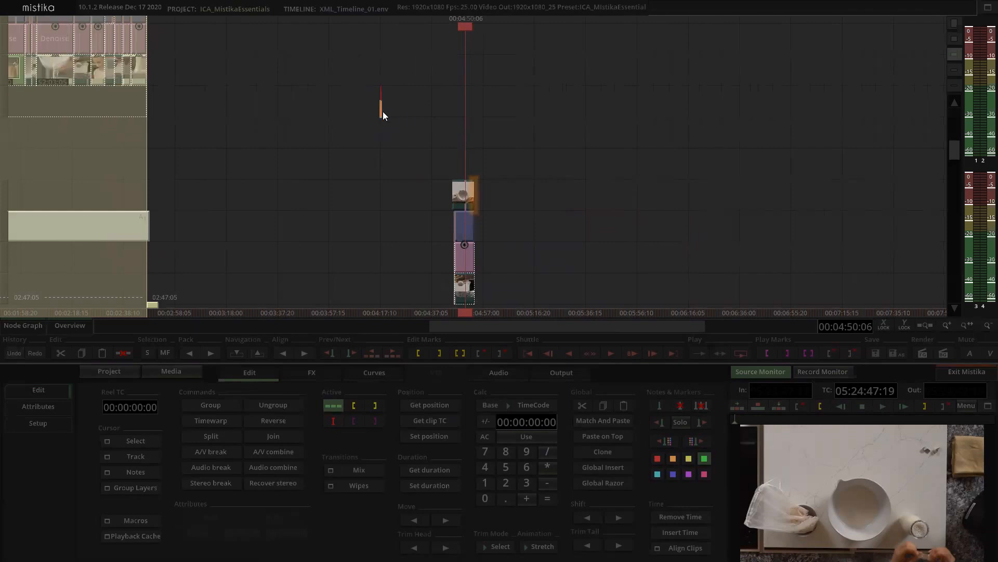
left_click(412, 141)
left_click(579, 165)
left_click(585, 135)
left_click(605, 107)
left_click_drag(491, 287, 489, 284)
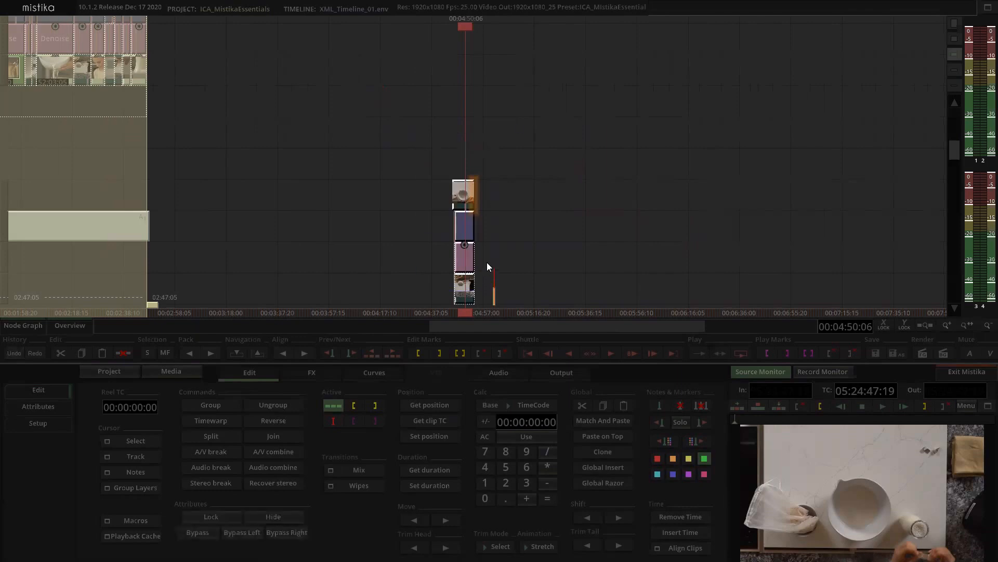
key("Delete")
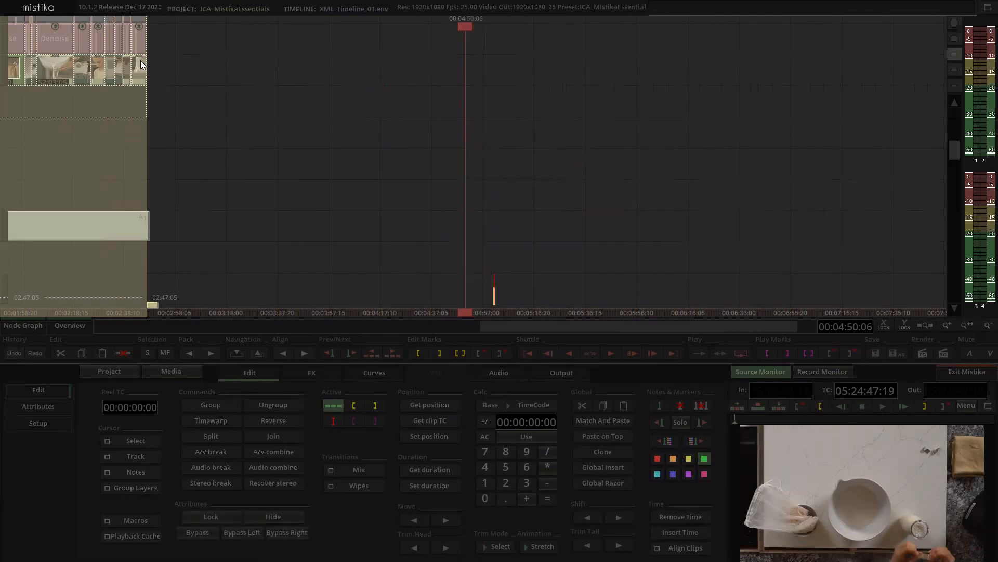
left_click(260, 110)
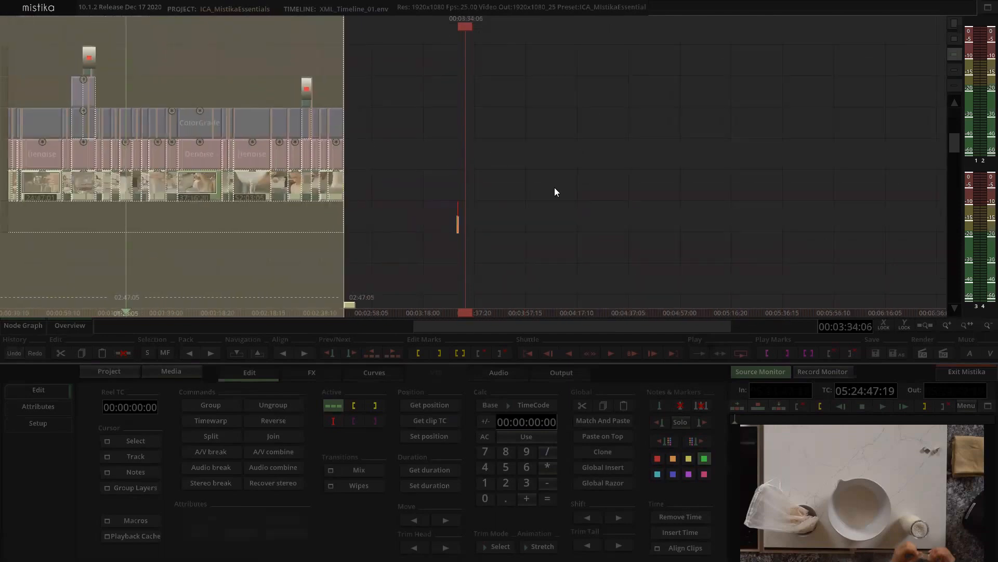
key("a")
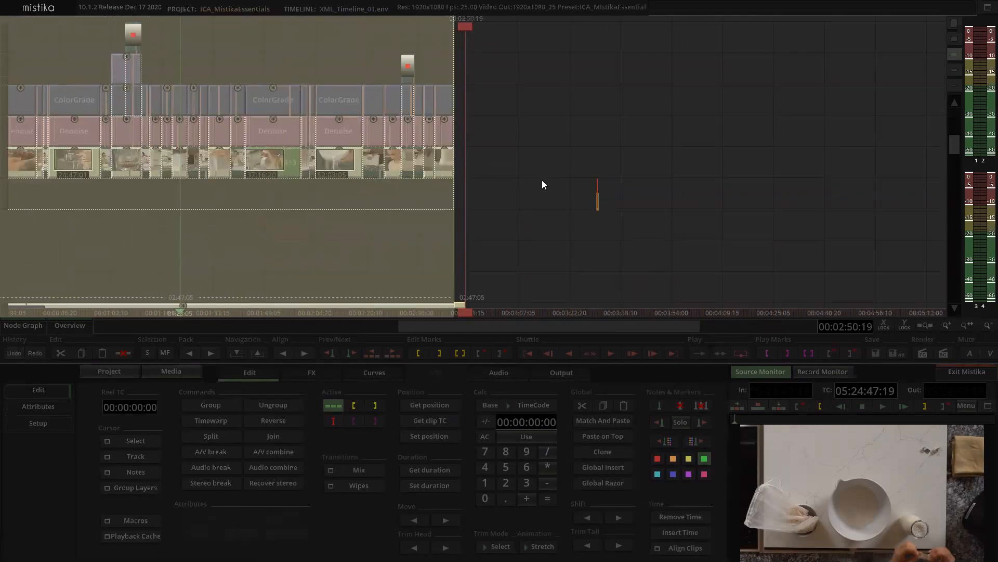
scroll(542, 180, "up", 8)
scroll(359, 178, "down", 4)
scroll(359, 178, "up", 2)
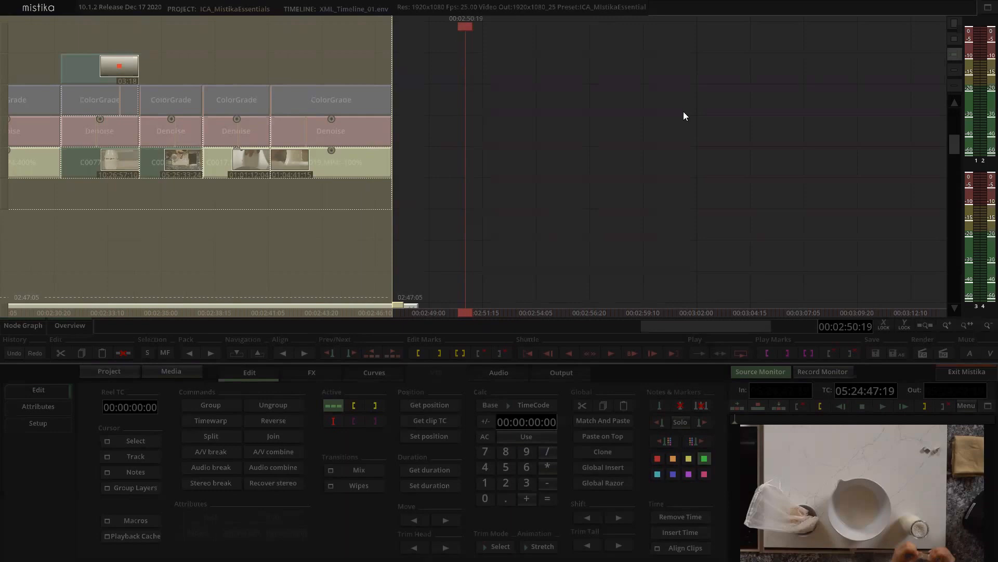
scroll(512, 132, "down", 10)
scroll(512, 132, "up", 3)
left_click_drag(520, 105, 539, 208)
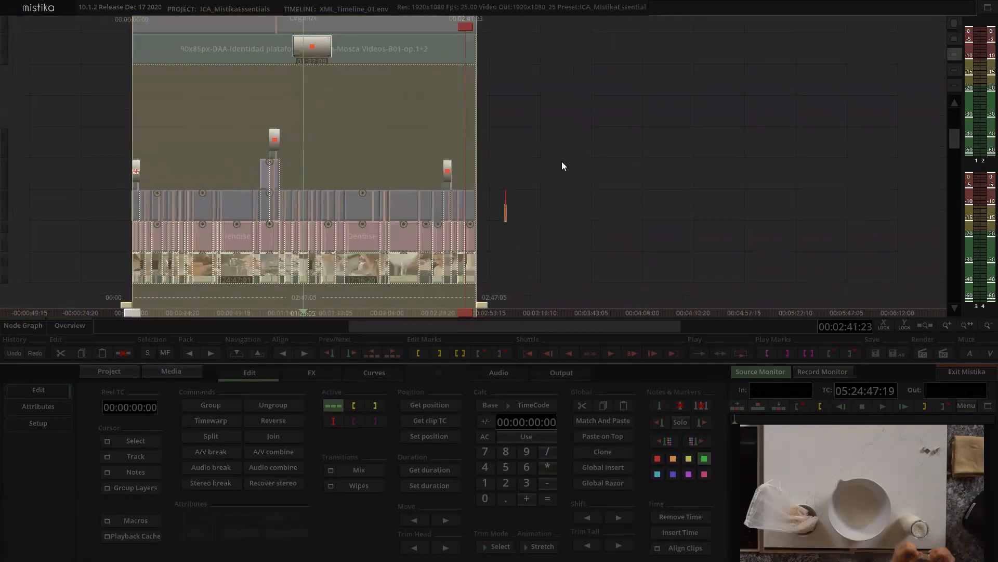
left_click_drag(562, 160, 540, 214)
scroll(539, 211, "down", 2)
scroll(538, 203, "up", 5)
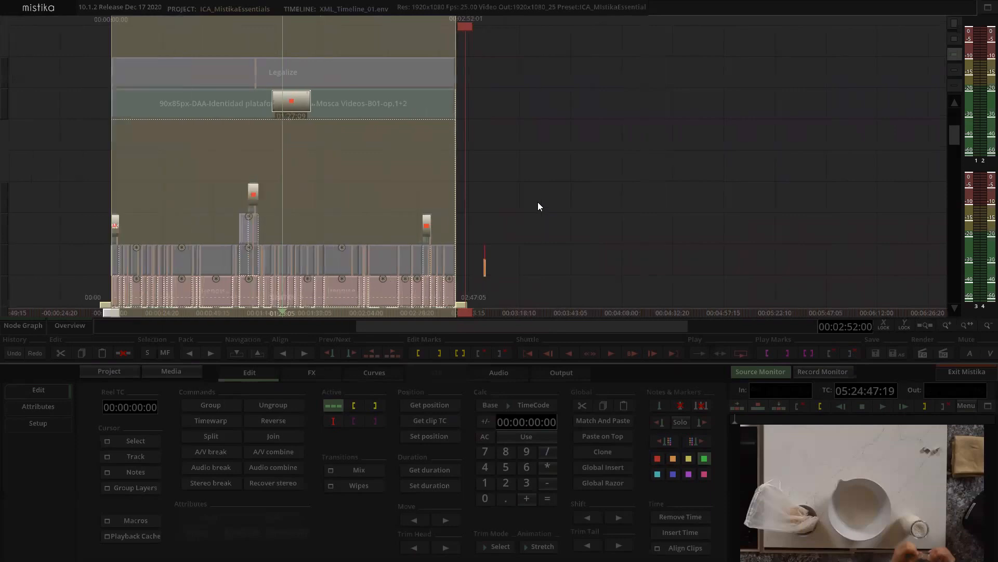
scroll(538, 203, "down", 2)
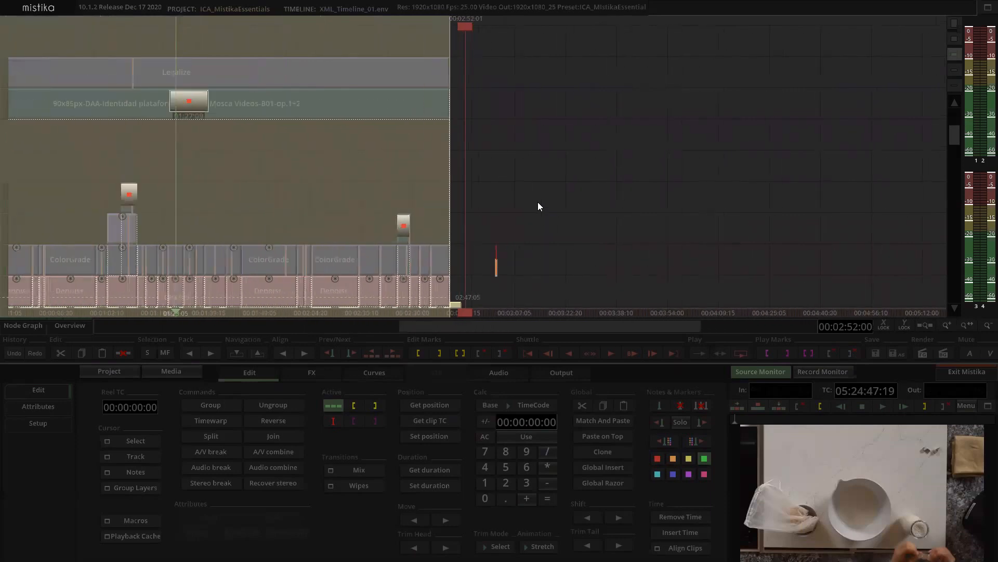
left_click(536, 201)
left_click(601, 103)
left_click(669, 108)
left_click_drag(417, 179, 298, 183)
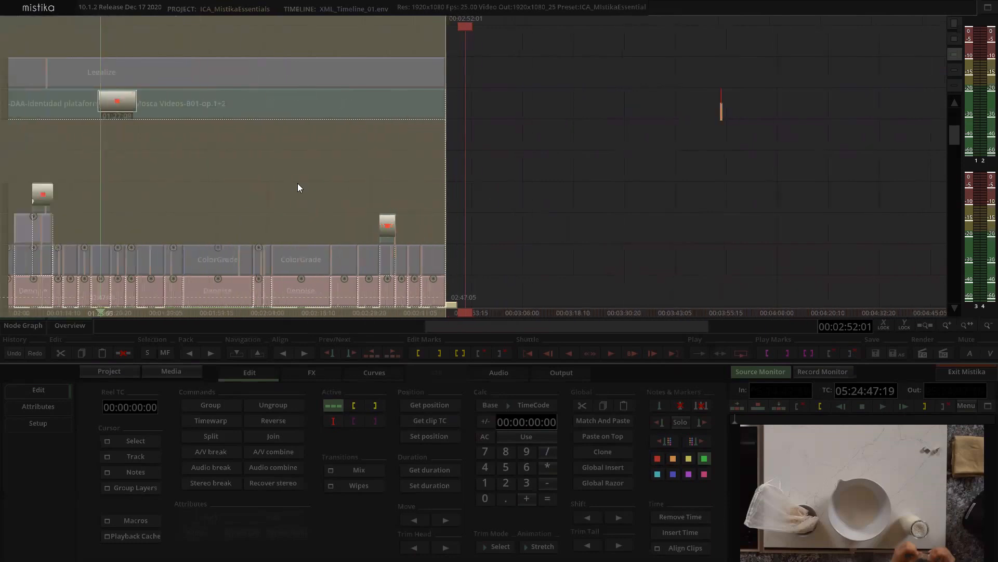
Delete the 90x85px logo clip and the Legalize effect above the main edit.
left_click_drag(255, 152, 323, 158)
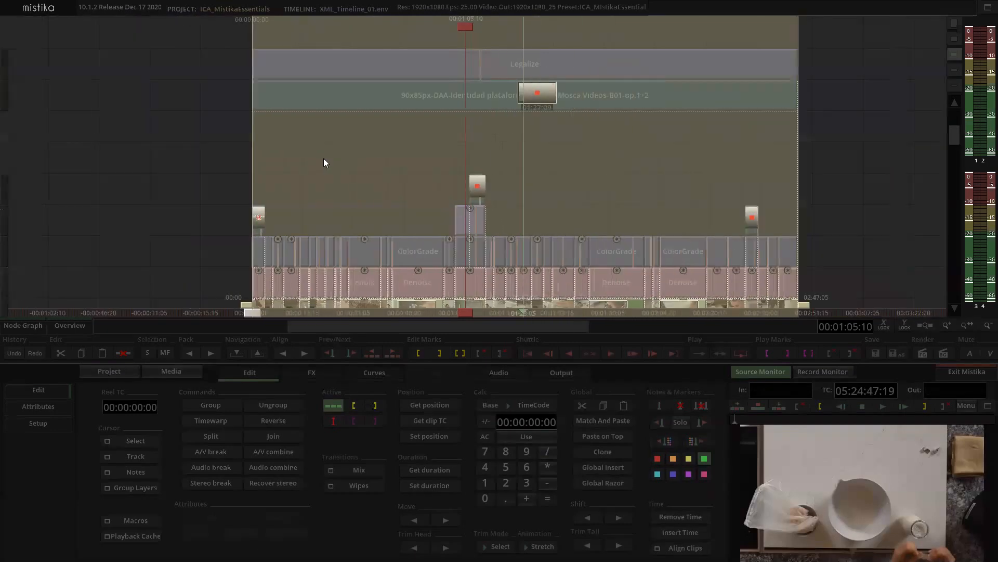
scroll(328, 155, "up", 1)
scroll(578, 161, "up", 1)
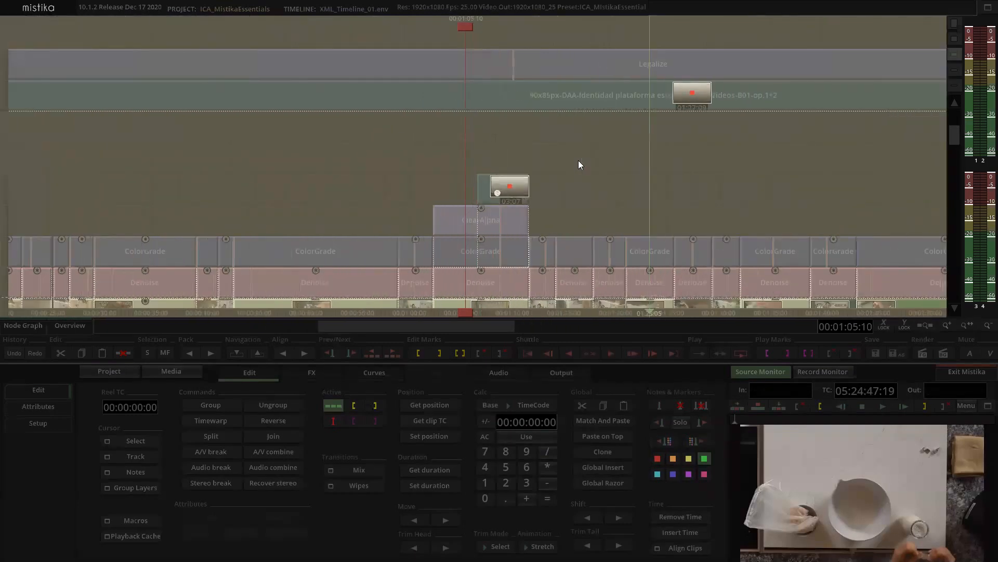
left_click(611, 157)
left_click_drag(667, 174, 481, 227)
scroll(484, 180, "down", 2)
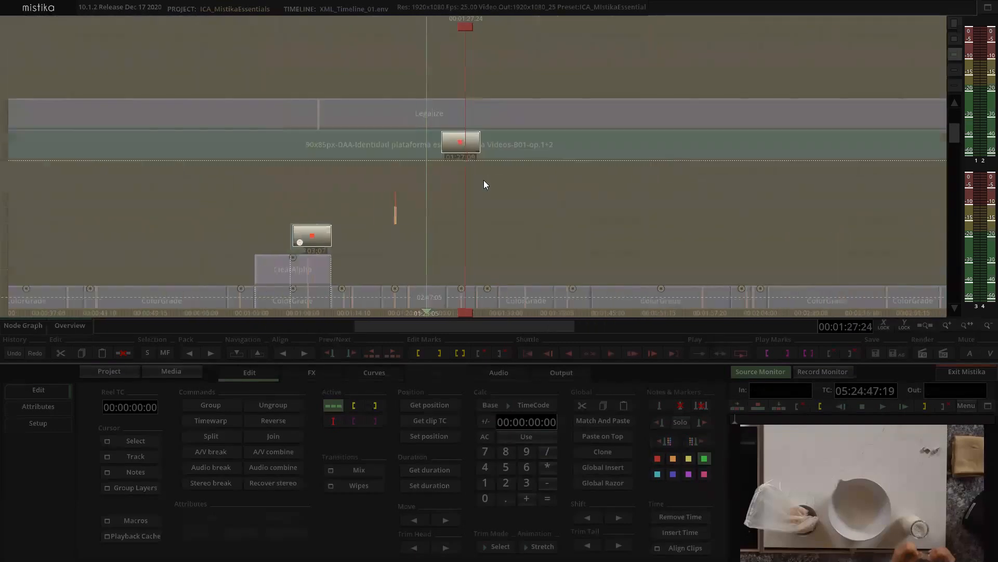
scroll(499, 179, "down", 1)
left_click(451, 147)
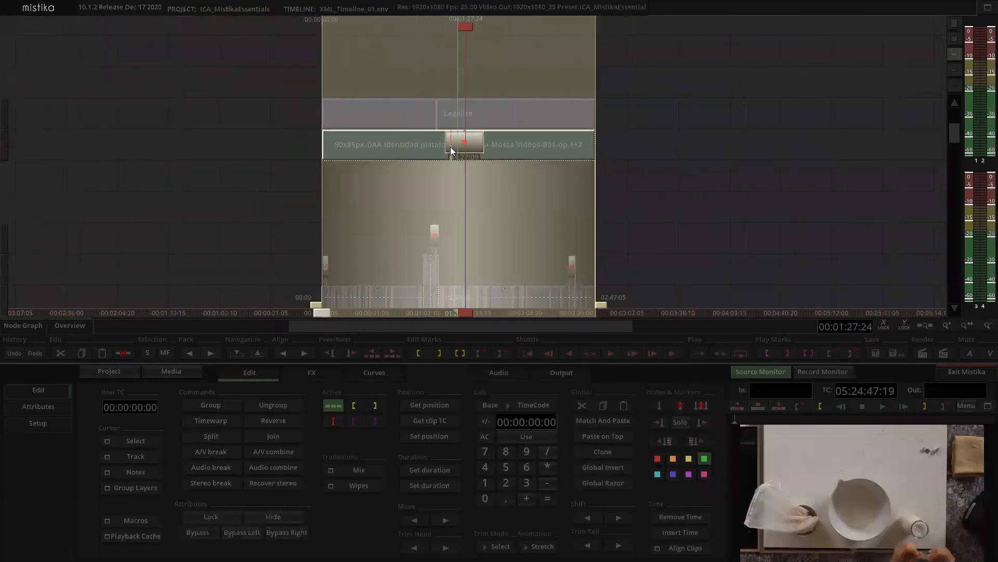
key("Delete")
left_click(470, 107)
key("Delete")
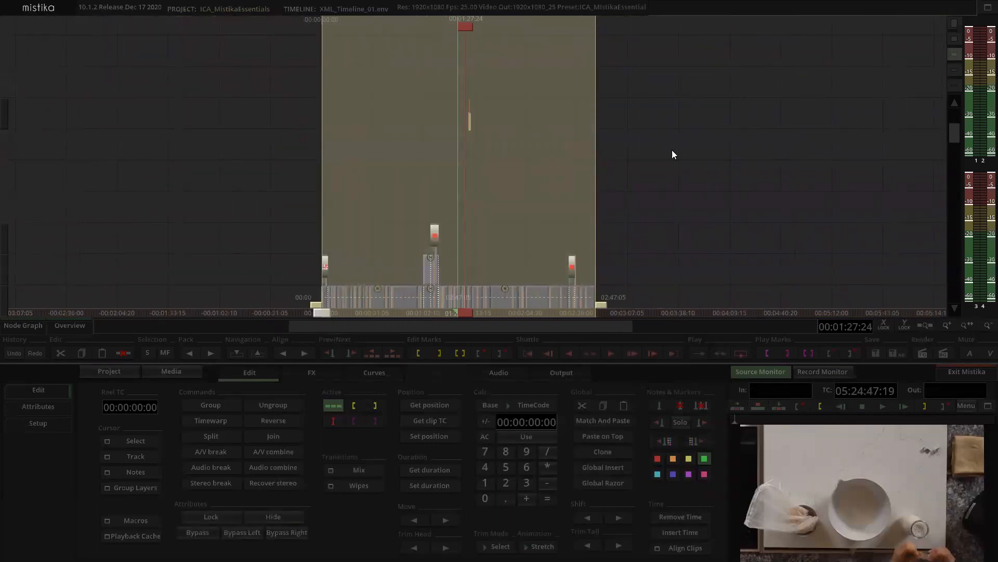
scroll(503, 152, "down", 2)
scroll(503, 153, "up", 6)
left_click_drag(359, 177, 398, 89)
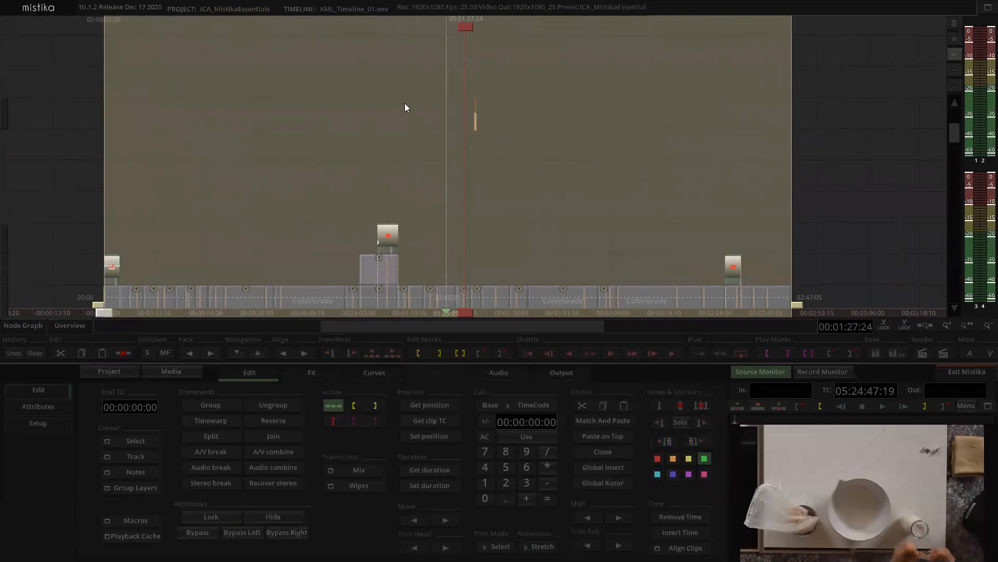
scroll(472, 86, "down", 2)
left_click(473, 88)
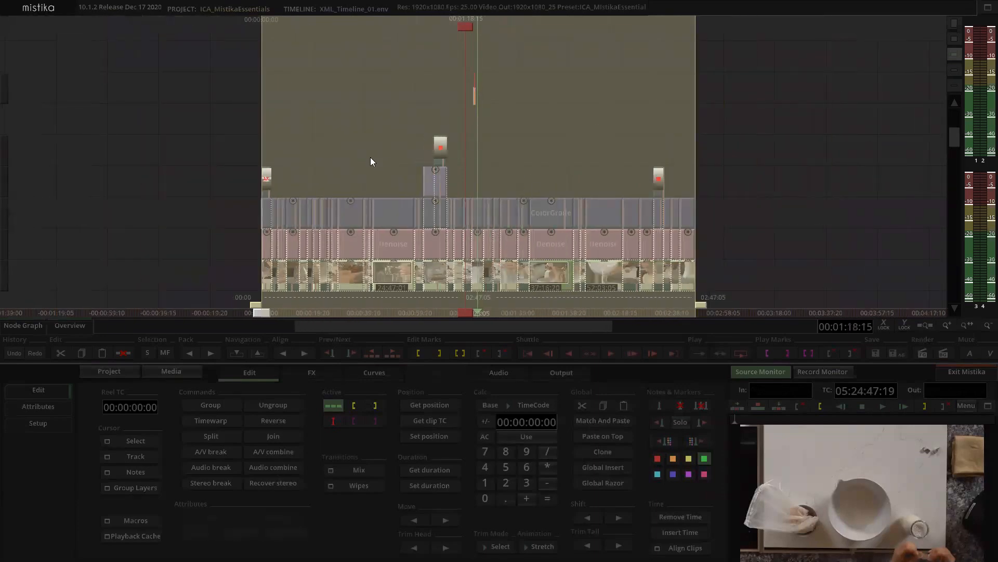
left_click(412, 152)
scroll(467, 117, "down", 2)
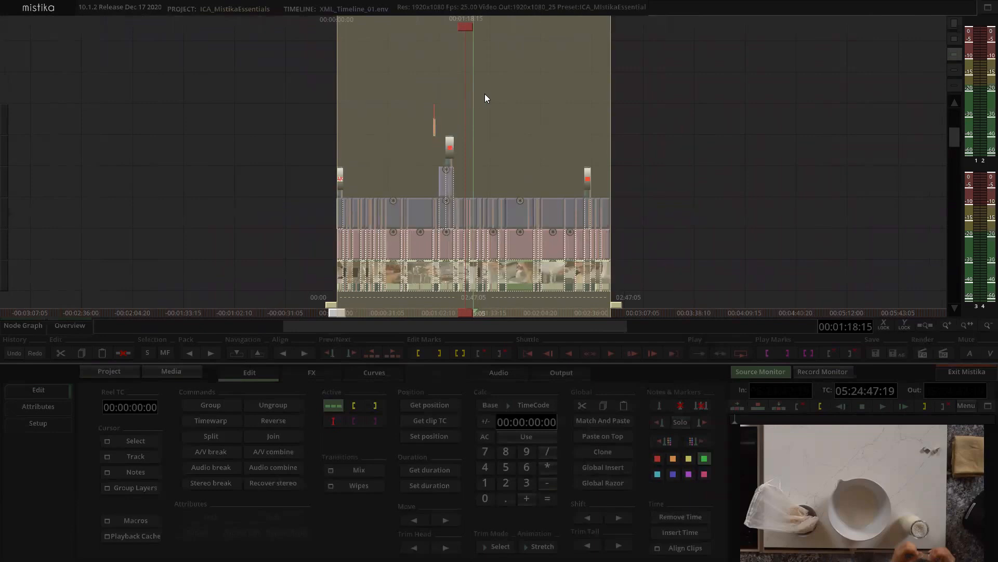
scroll(510, 119, "up", 2)
left_click(510, 120)
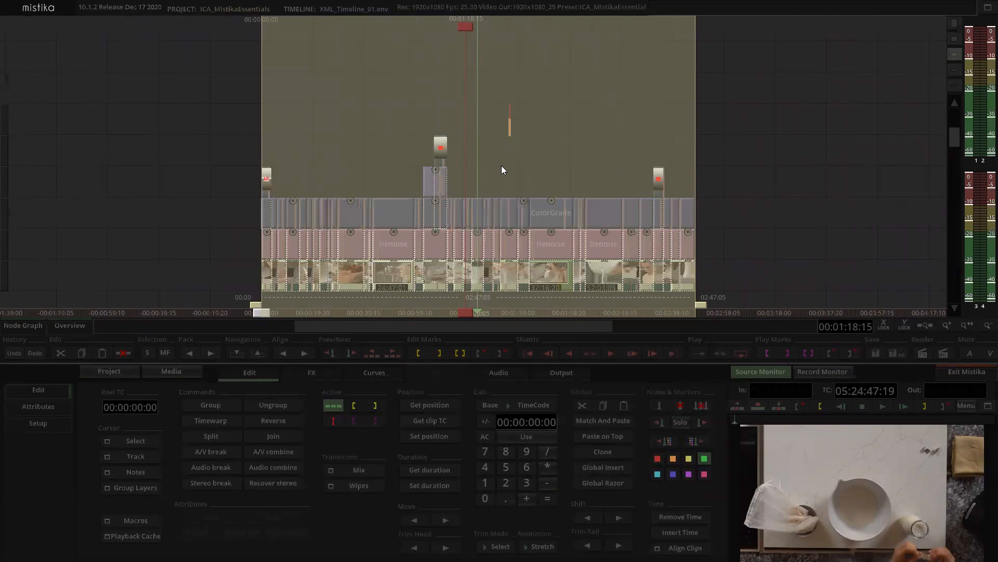
Add a Scope effect on the empty tracks above the main edit, starting near 00:00:22:17.
left_click(390, 102)
left_click(476, 100)
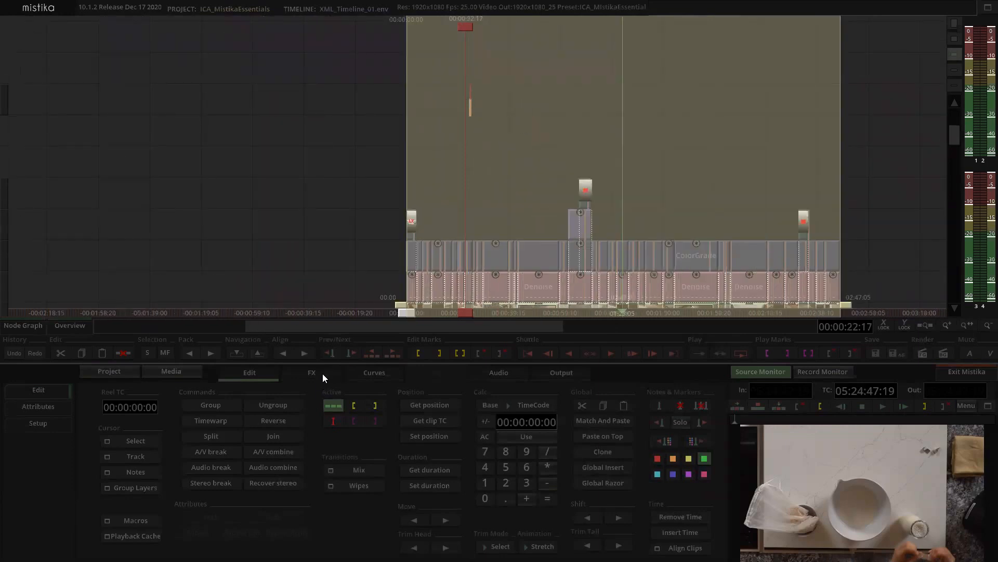
mouse_move(195, 536)
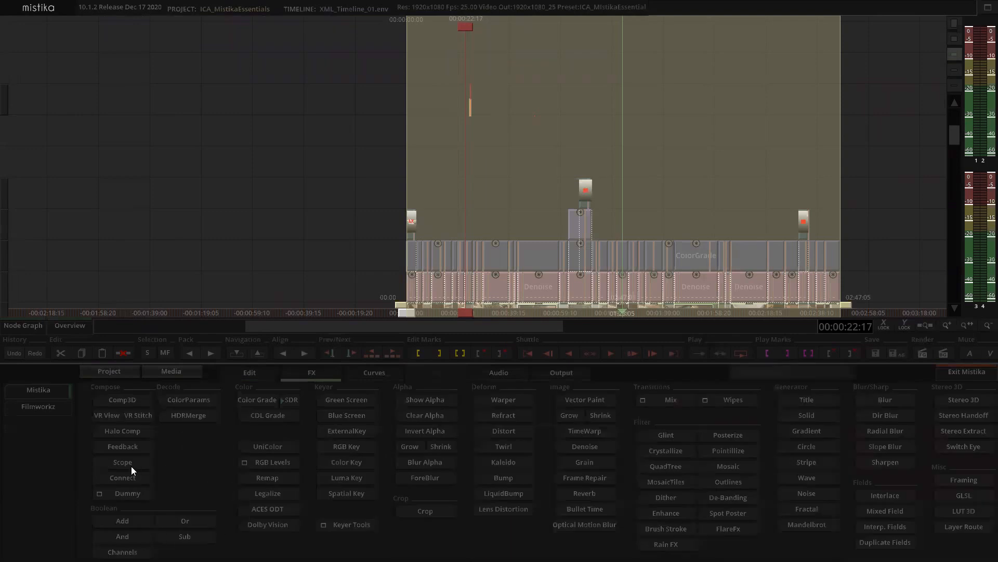
left_click_drag(471, 102, 721, 119)
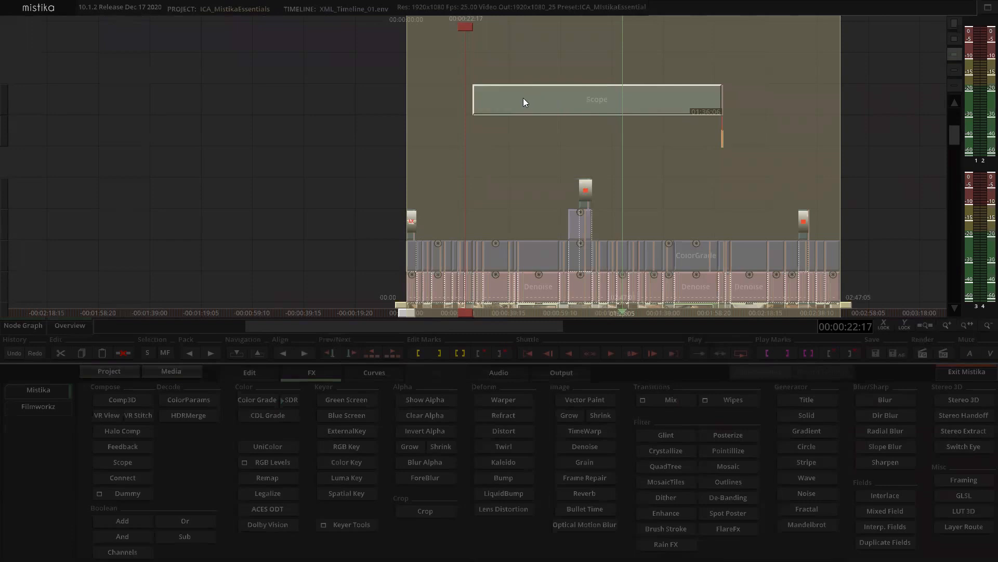
Get the main edit's full duration of 00:02:47:05 and apply it to the Scope effect.
left_click_drag(306, 185, 923, 310)
left_click(252, 371)
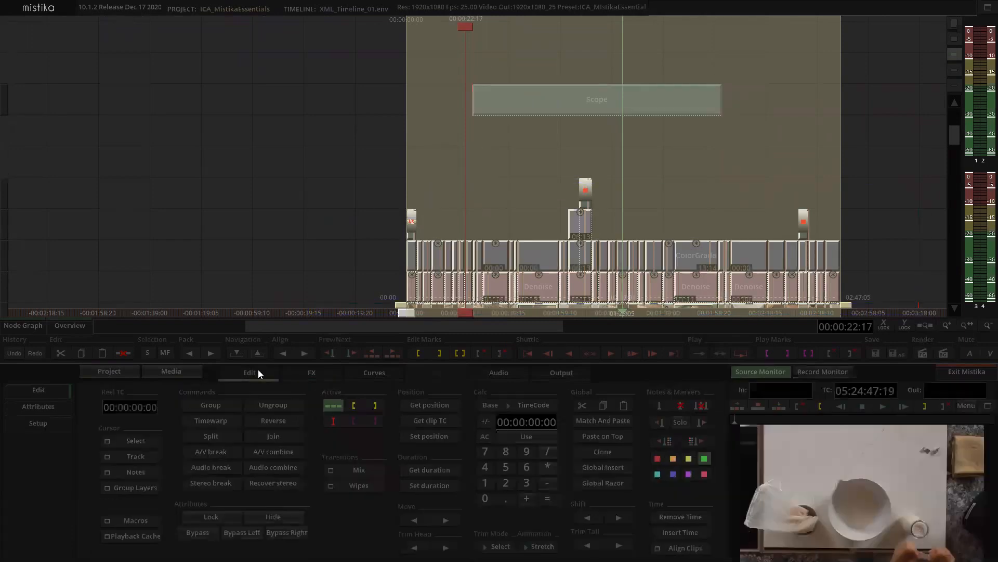
left_click(433, 473)
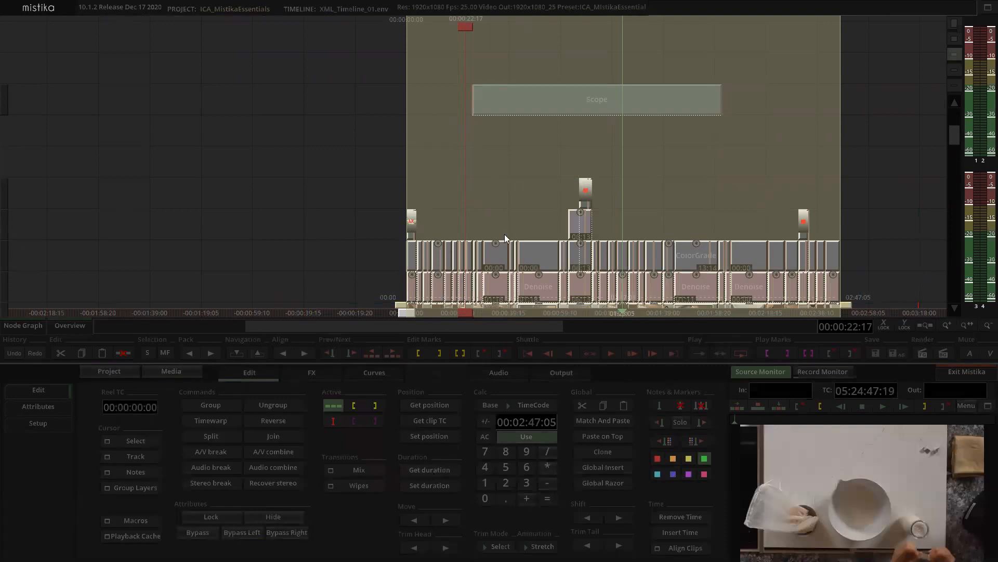
left_click(515, 163)
left_click(534, 100)
left_click(429, 485)
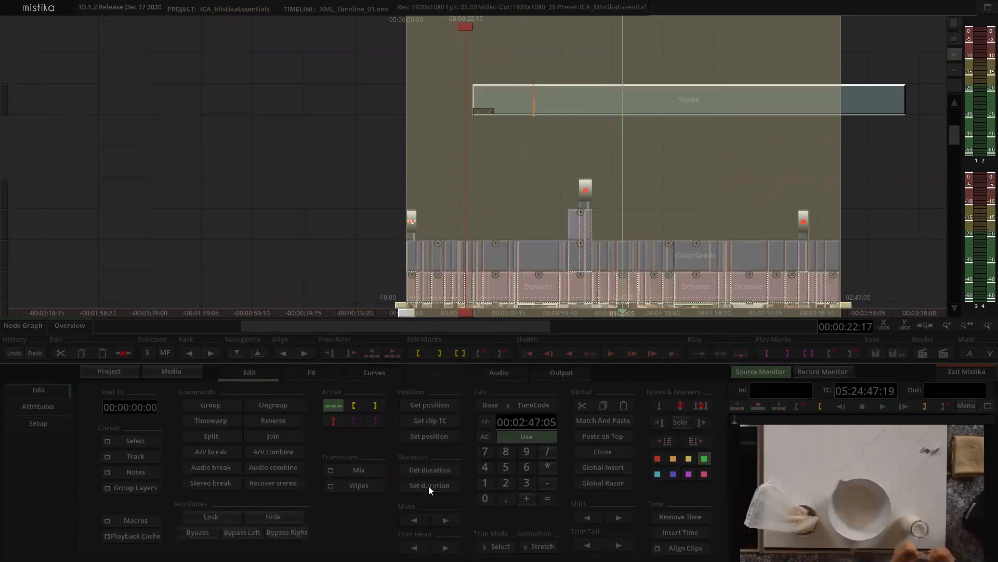
Set the Scope effect's timeline position to 00:00:00:00.
left_click(417, 178)
left_click(498, 106)
left_click(485, 437)
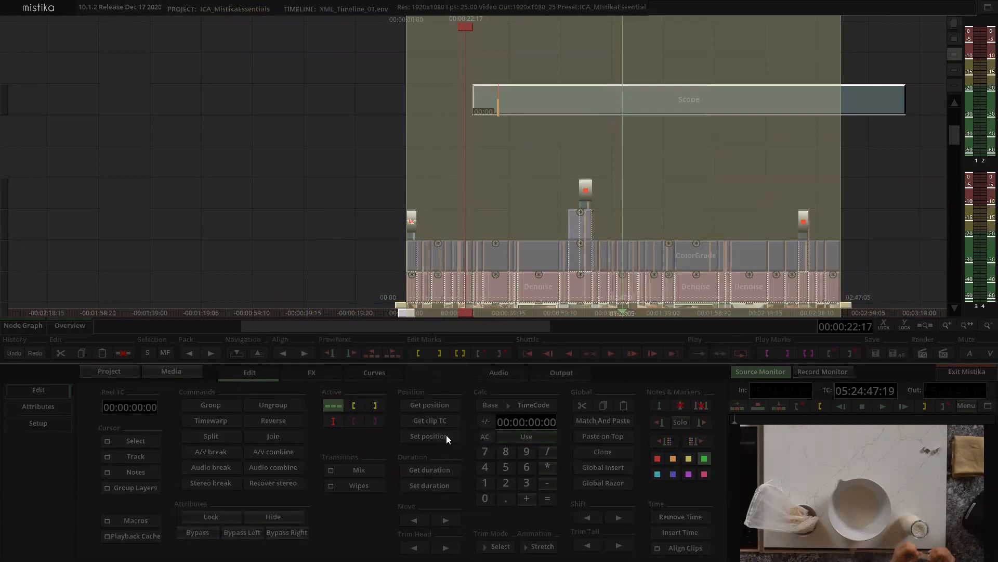
left_click(511, 439)
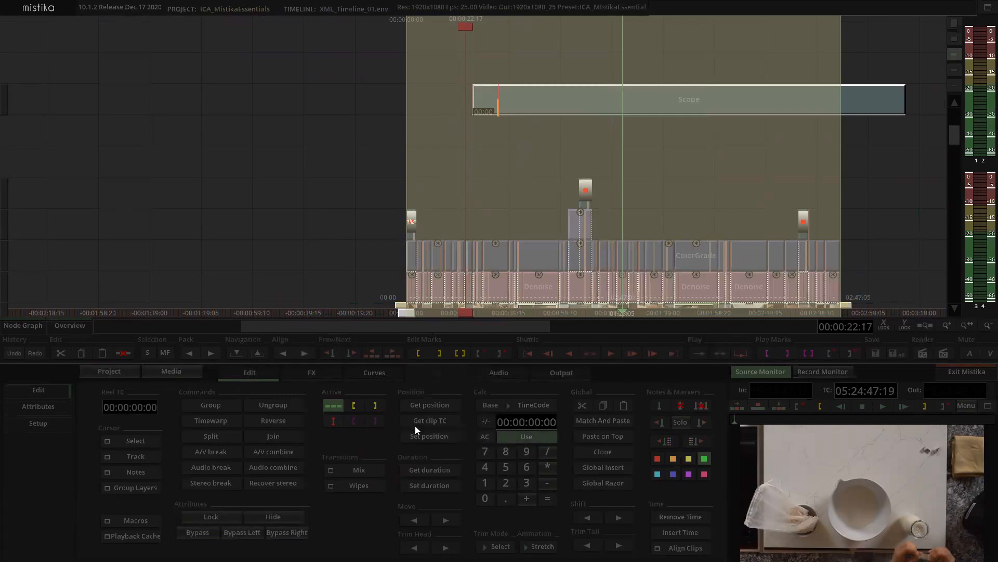
left_click(433, 434)
mouse_move(554, 95)
left_mouse_down()
mouse_move(572, 243)
mouse_move(588, 118)
mouse_move(627, 89)
mouse_move(602, 125)
mouse_move(549, 78)
left_mouse_up()
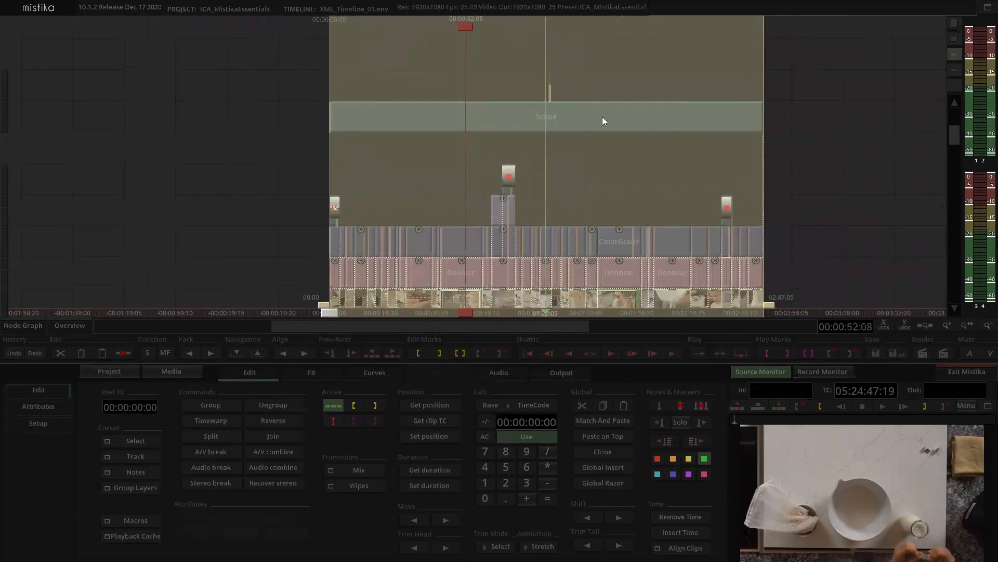
Add a second Scope effect on top of the ColorGrade clip at 00:01:45:15.
scroll(590, 210, "down", 2)
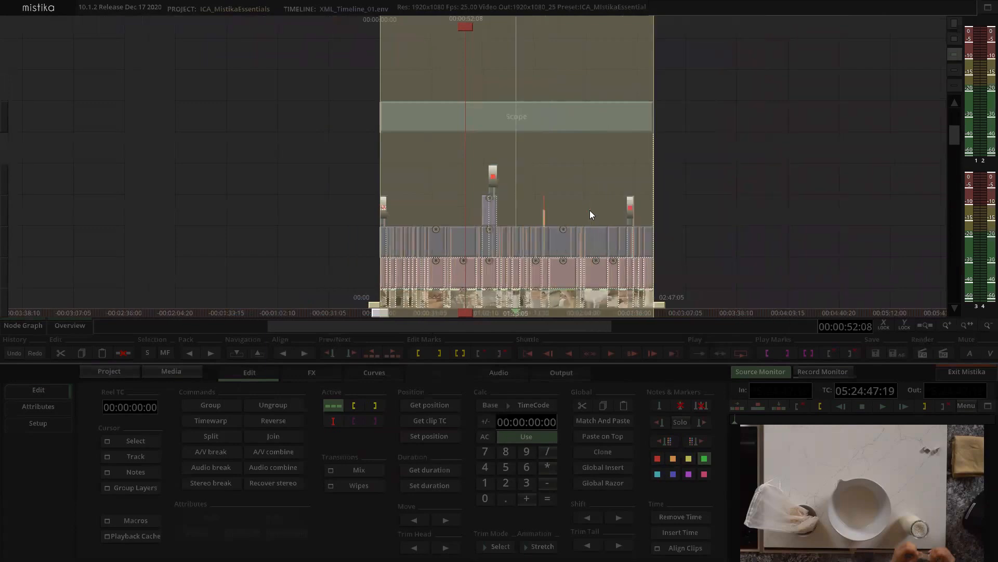
scroll(589, 210, "up", 4)
left_click_drag(663, 218, 420, 133)
left_click(526, 149)
left_click(360, 75)
left_click(468, 192)
left_click(480, 199)
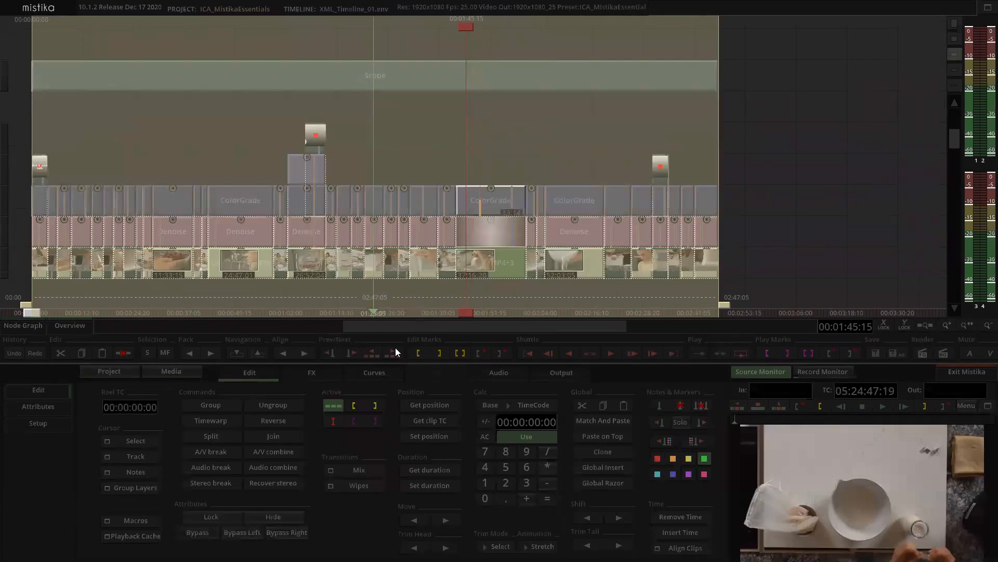
left_click(375, 374)
left_click(312, 373)
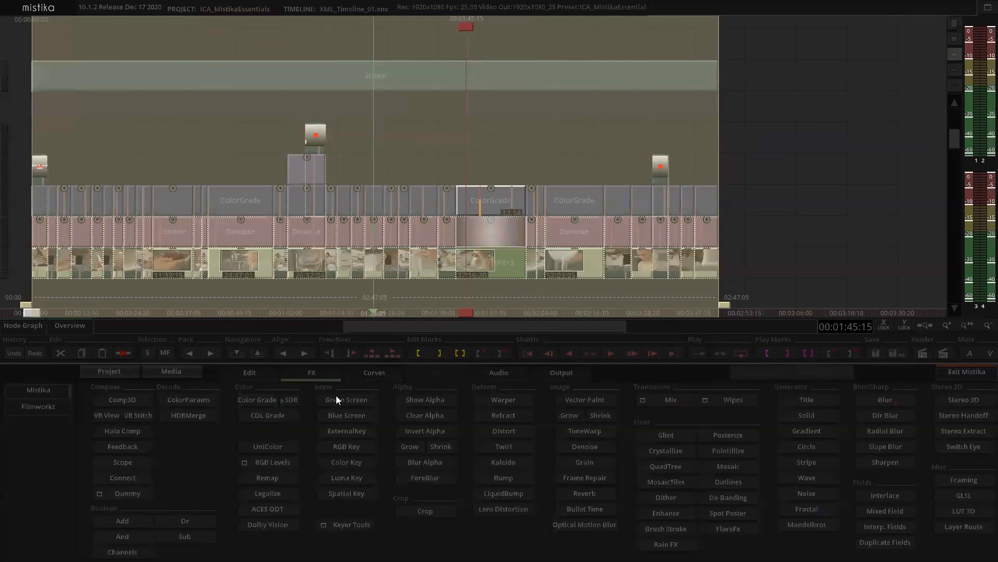
left_click(130, 460)
Extend the head and tail of the second Scope effect past both ends of the ColorGrade clip below.
left_click_drag(458, 174, 407, 178)
left_click_drag(524, 174, 546, 180)
left_click(521, 117)
Open the second Scope effect's parameters, review its Format options keeping No Change, and return to the timeline.
left_click(500, 161)
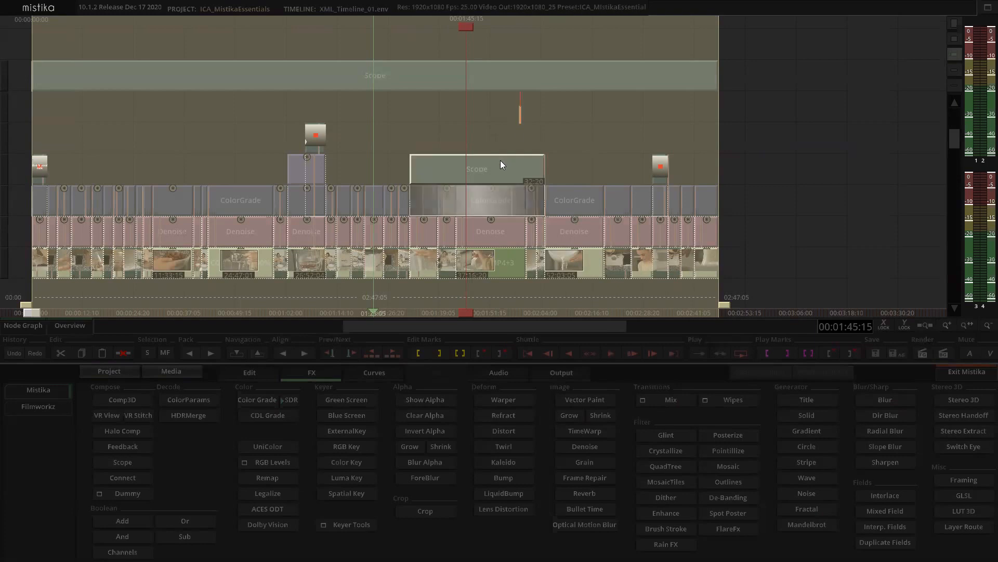
left_click(498, 118)
left_click(475, 165)
left_click(491, 150)
left_click(495, 171)
double_click(493, 170)
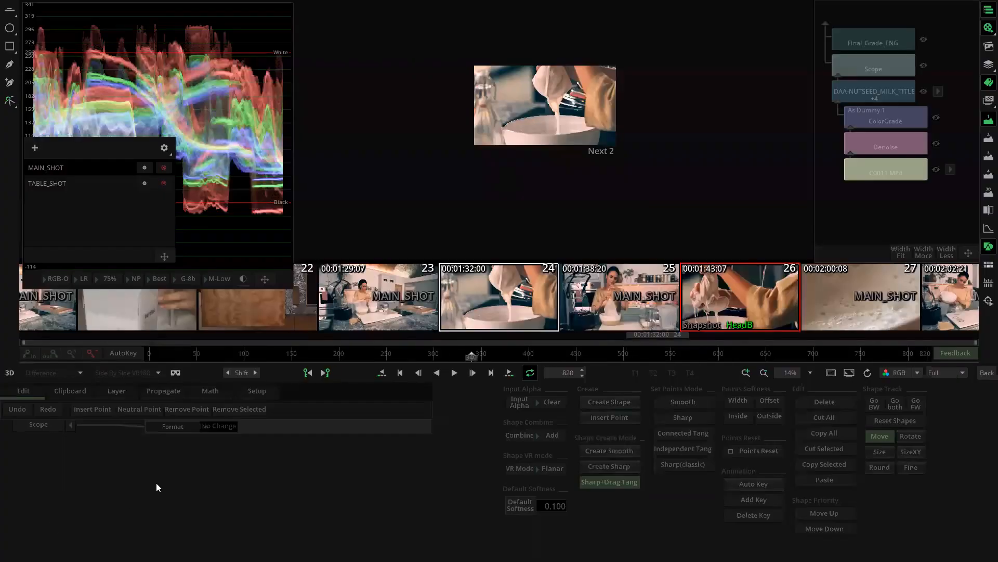
left_click(218, 426)
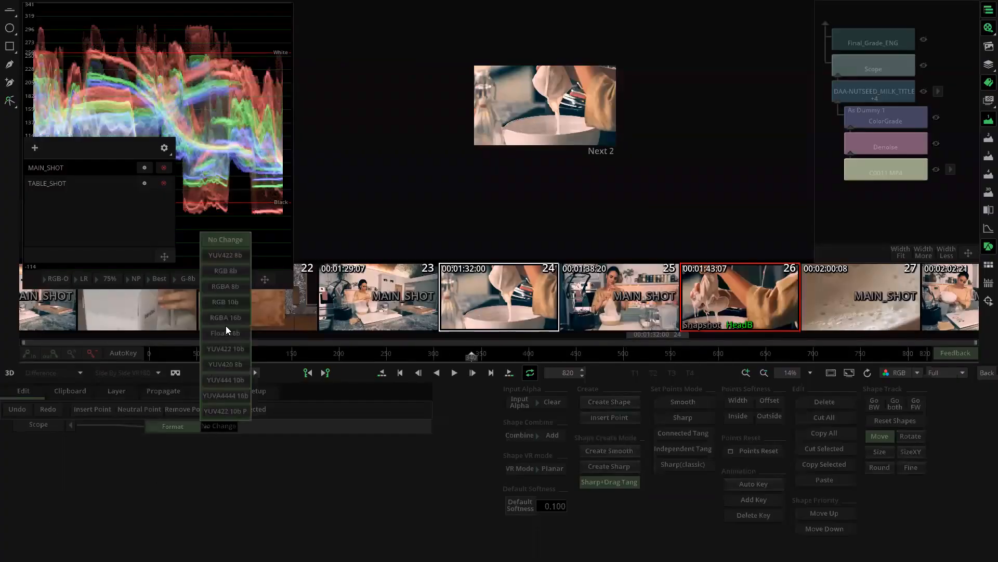
left_click(226, 428)
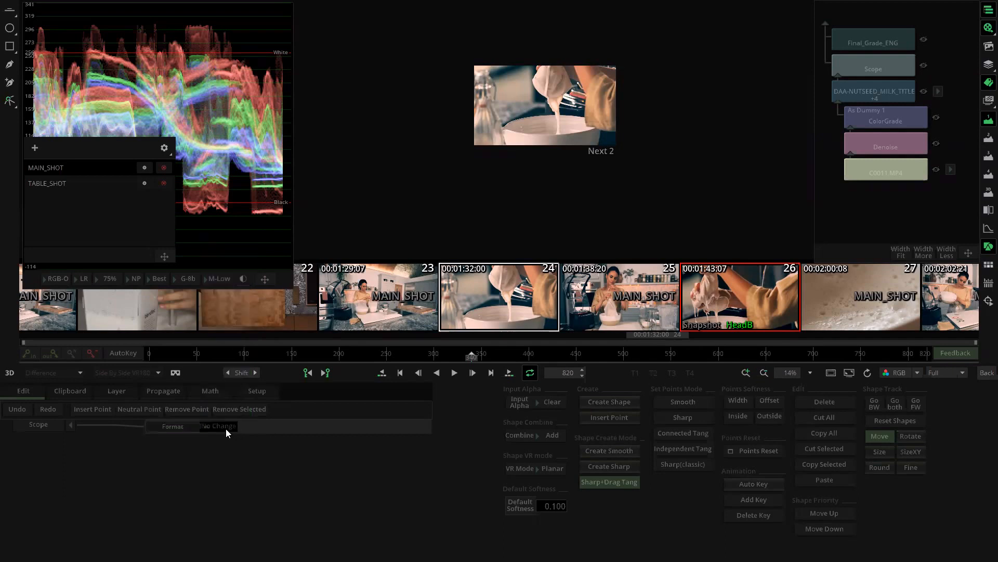
left_click(987, 372)
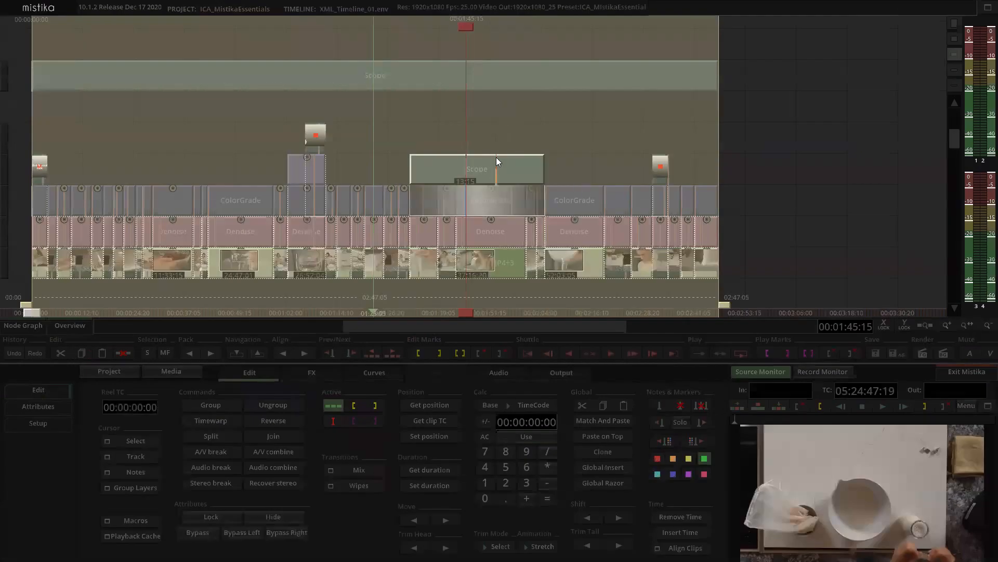
Delete the short Scope effect over the ColorGrade clip and the full-length Scope effect above the edit.
key("Delete")
left_click(391, 79)
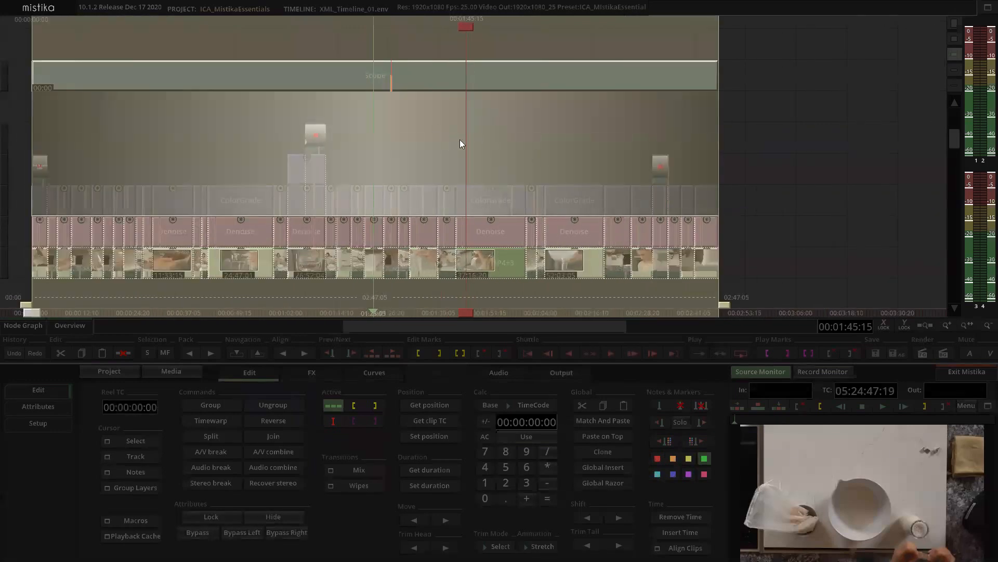
scroll(460, 140, "up", 3)
scroll(503, 135, "down", 2)
left_click(506, 137)
left_click(503, 65)
key("Delete")
Open the DAA-NUTSEED_MILK_TITLE group at the start of the edit in the visual editor.
left_click(424, 108)
left_click_drag(573, 124, 519, 90)
scroll(590, 125, "up", 4)
scroll(580, 123, "down", 4)
left_click(333, 77)
scroll(519, 90, "up", 2)
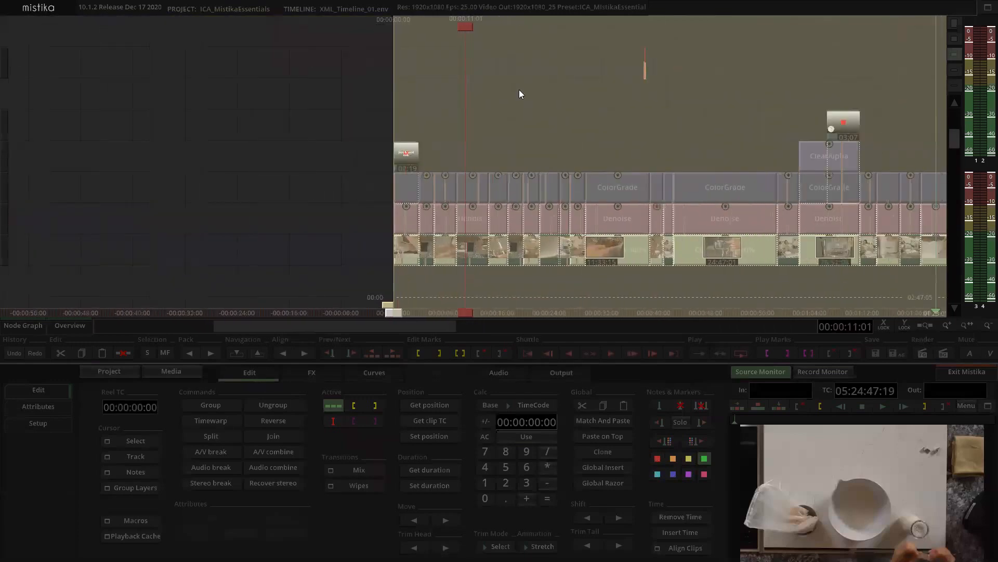
scroll(519, 90, "up", 3)
left_click_drag(379, 84, 525, 79)
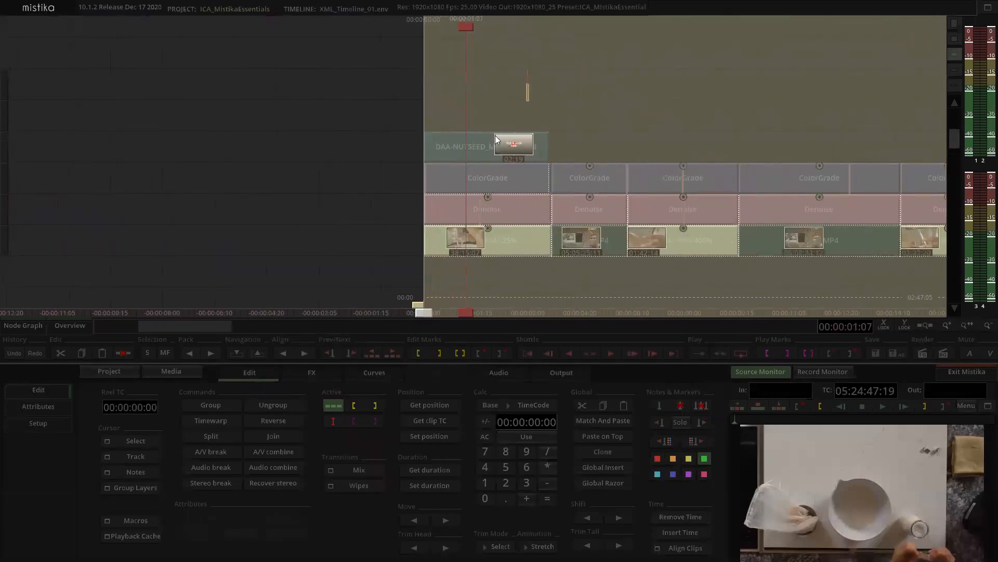
double_click(494, 138)
scroll(564, 97, "down", 1)
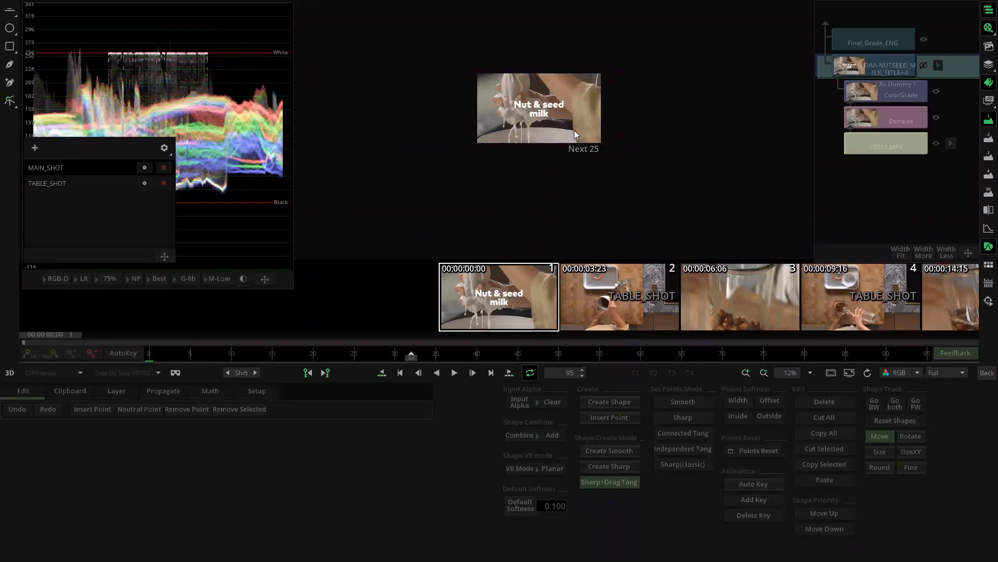
Scrub through the Nut & seed milk title shot, expand the title group's layers, and return to the timeline.
left_click(157, 356)
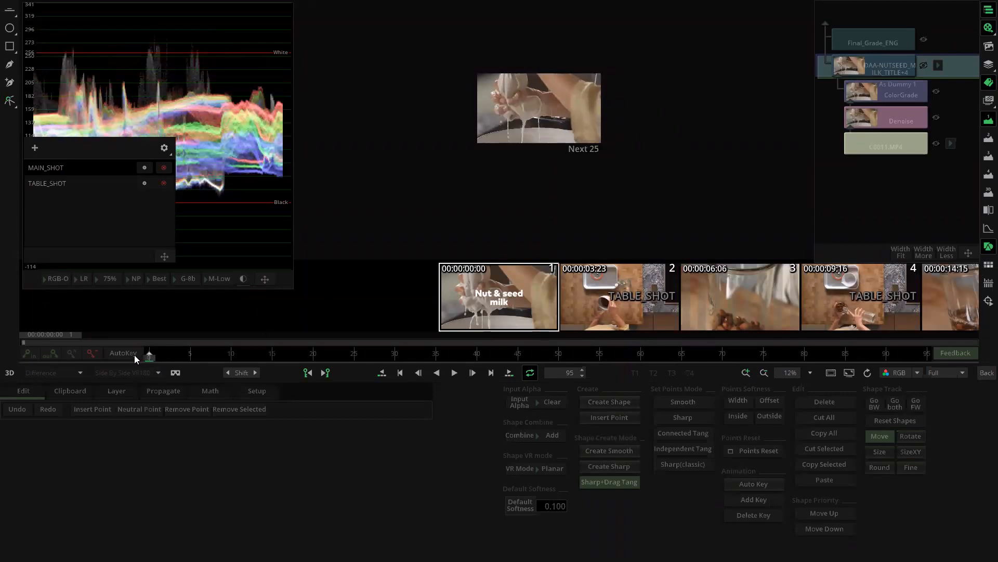
left_click_drag(351, 358, 669, 366)
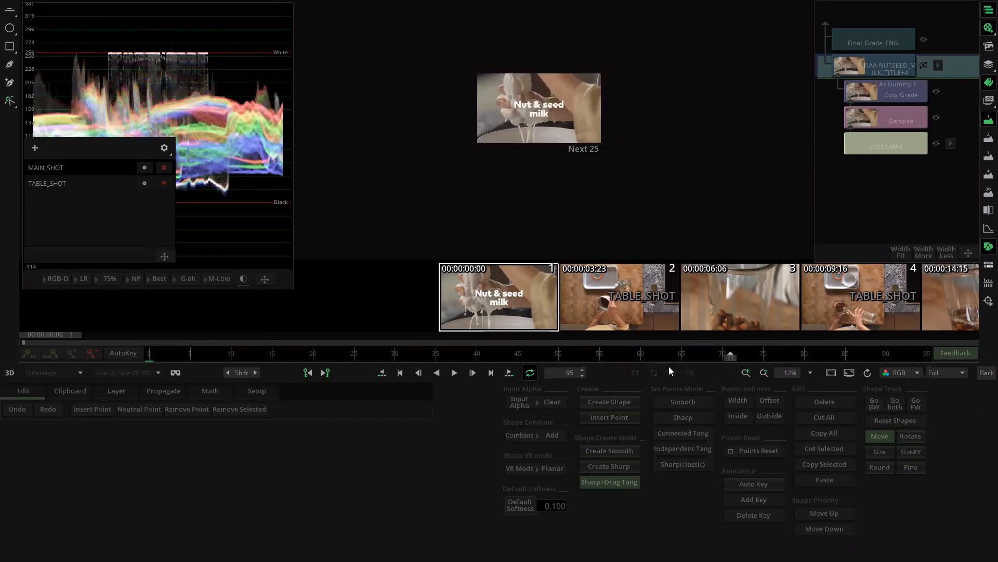
left_click(937, 66)
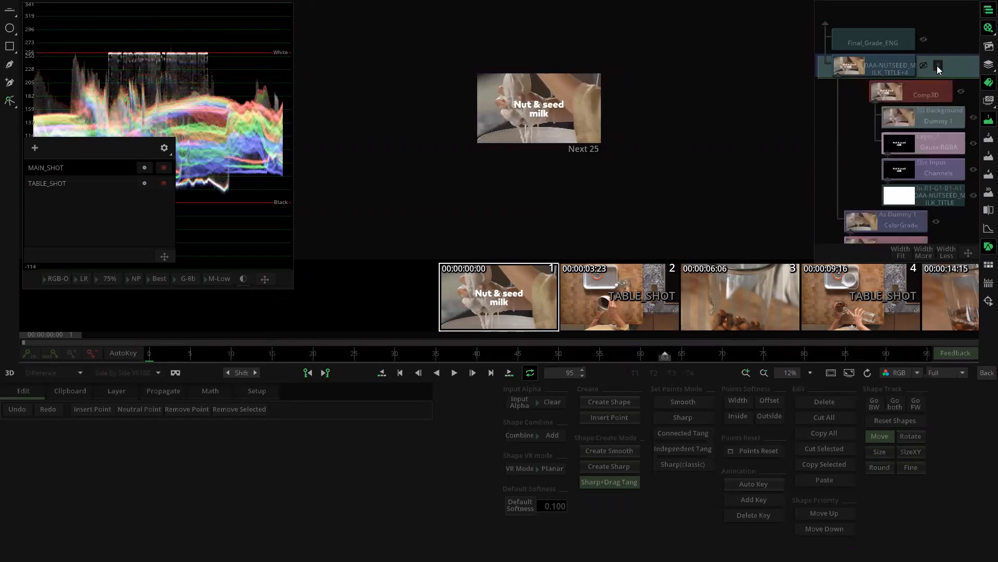
left_click(986, 372)
Enter the DAA-NUTSEED_MILK_TITLE group above the first shot to access its internal layers.
left_click(491, 167)
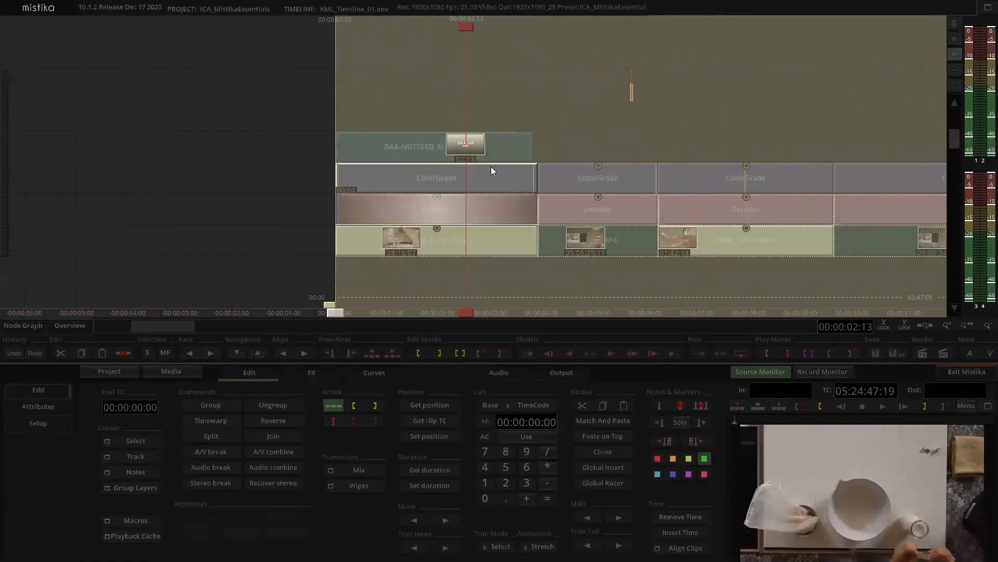
left_click(497, 175)
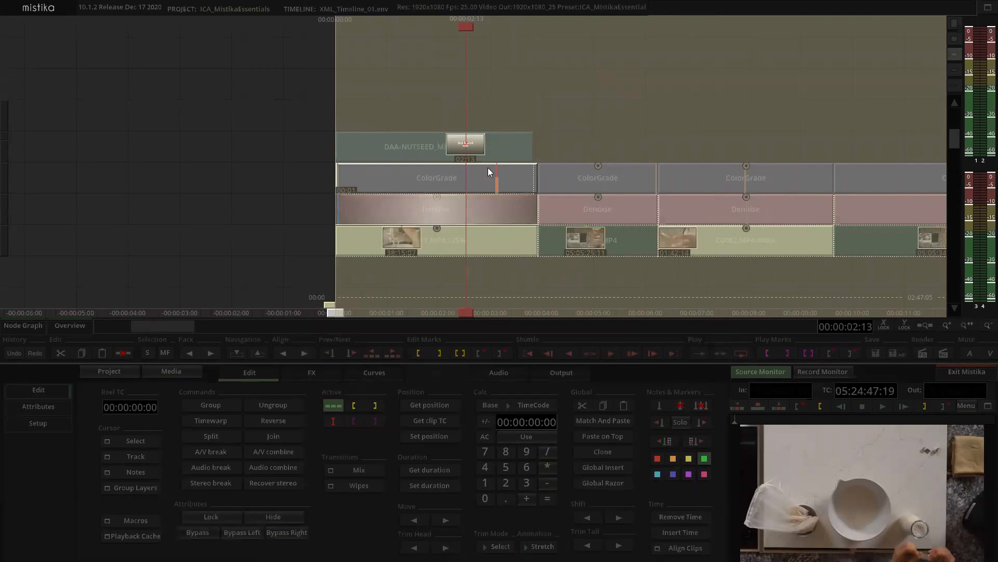
left_click(491, 155)
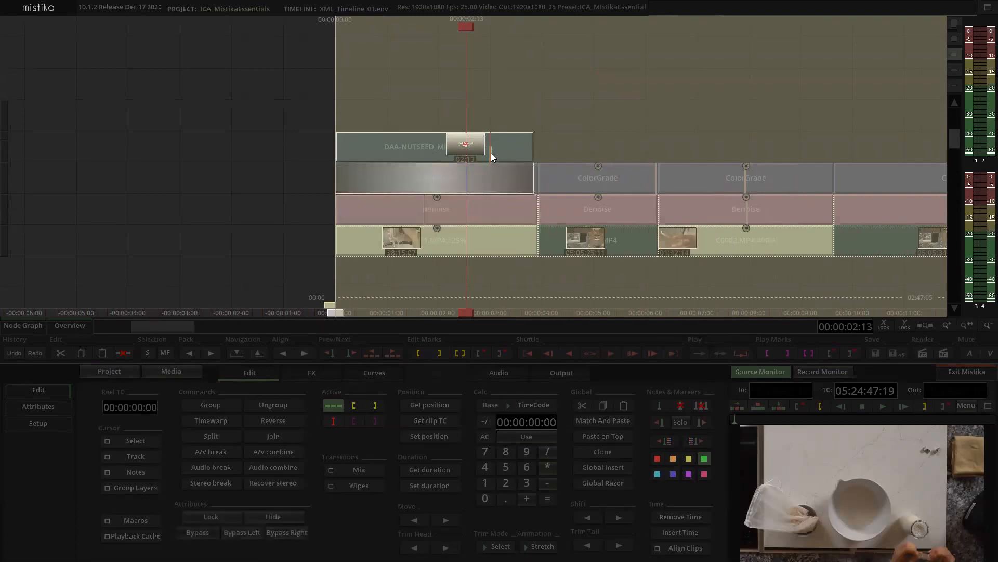
double_click(494, 149)
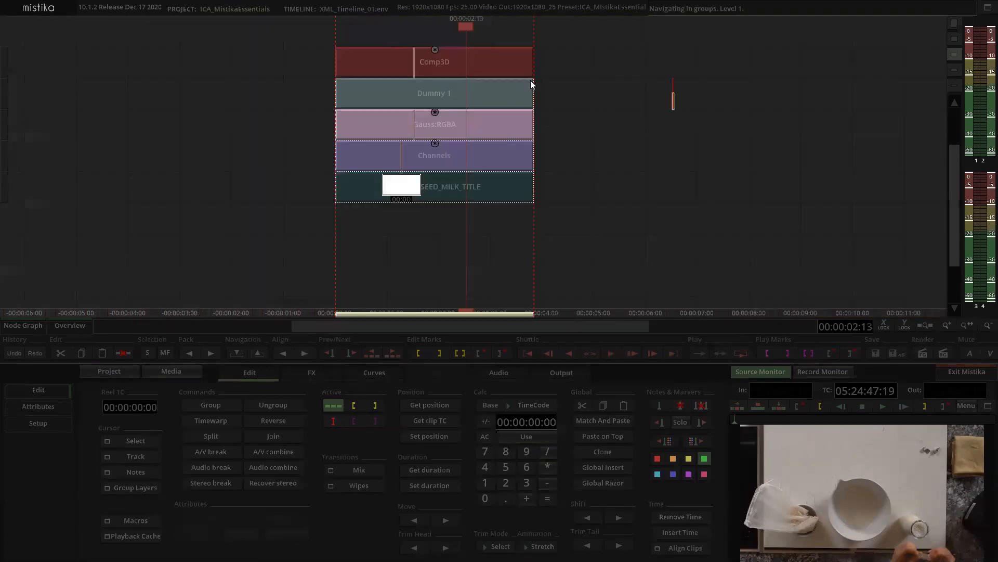
Move Gauss:RGBA and the Channels and title source layers beneath it down one track, away from Dummy 1.
left_click(477, 58)
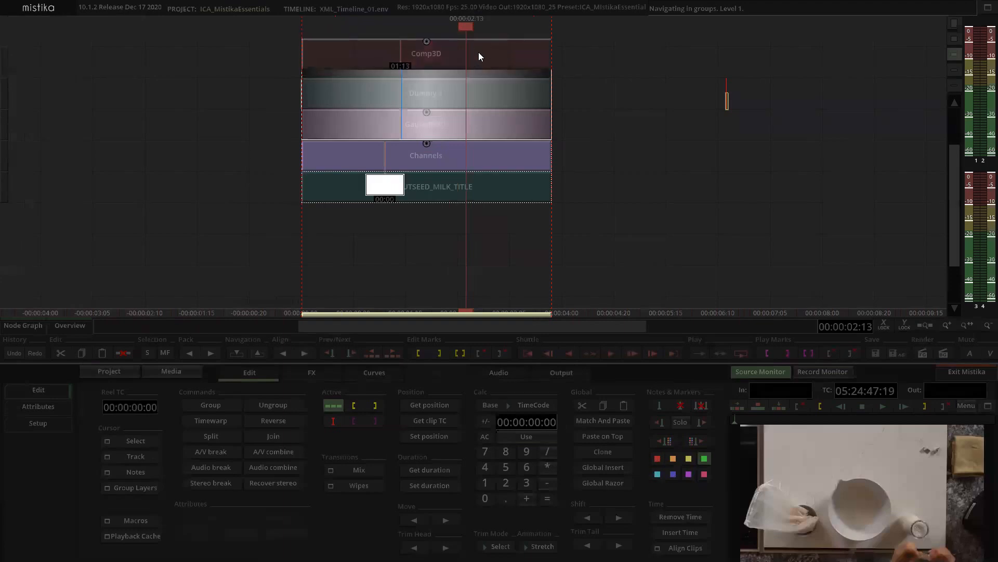
left_click(457, 129)
key("ctrl+Down")
left_click(631, 127)
Open Gauss:RGBA in the visual editor, view its alpha channel, switch back to RGB, and return to the timeline.
left_click(466, 155)
left_click(519, 150)
double_click(519, 148)
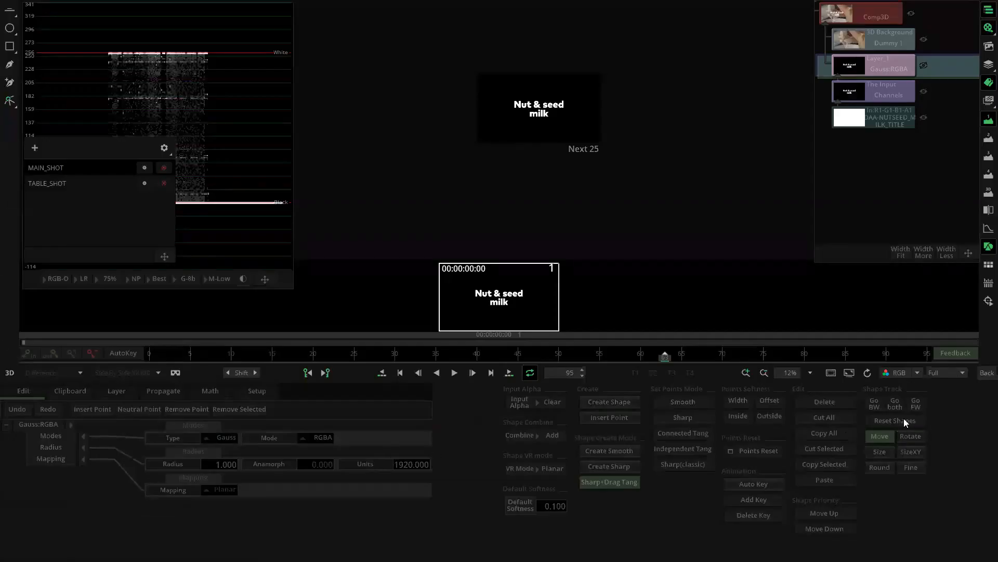
left_click(917, 373)
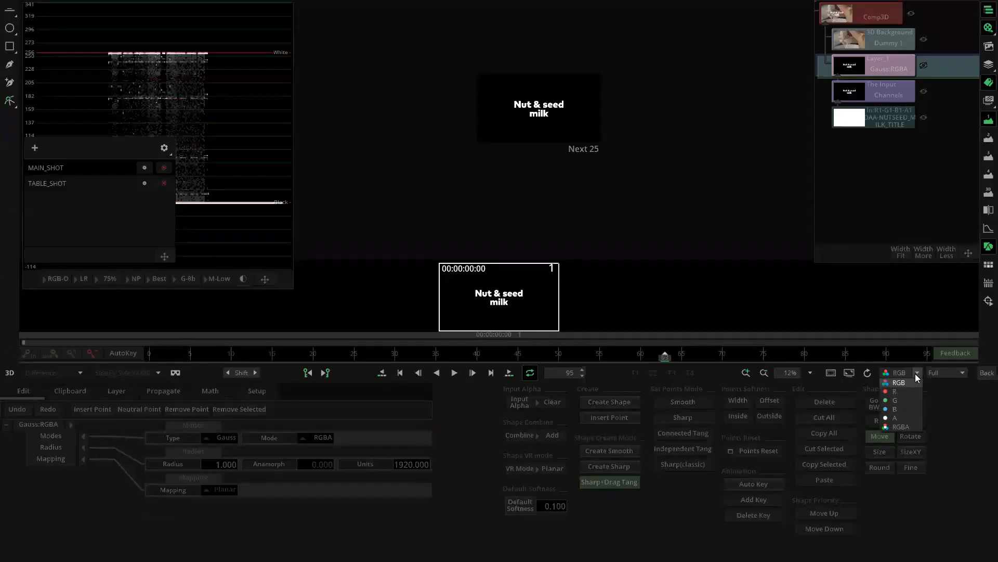
left_click(896, 418)
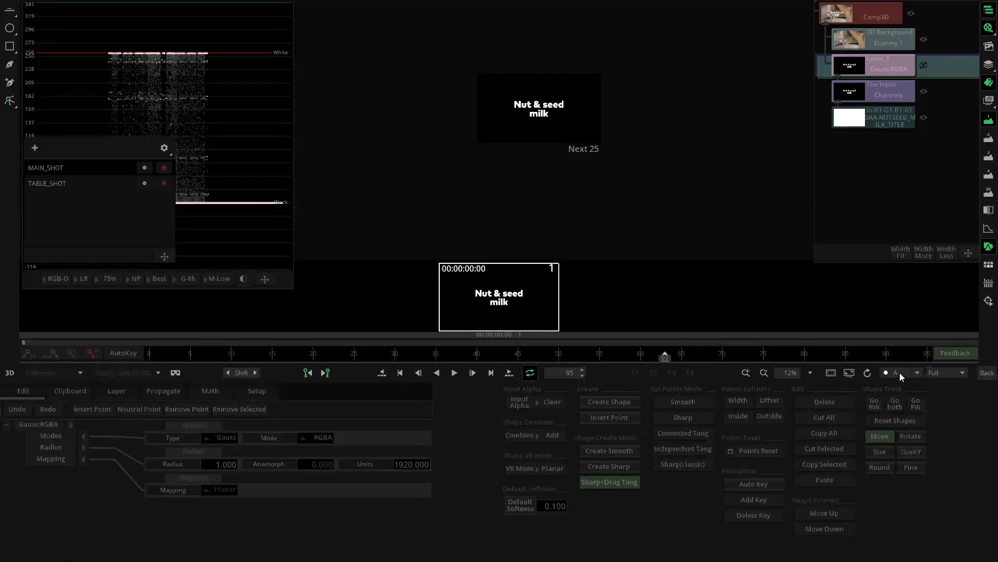
left_click(917, 372)
left_click(907, 384)
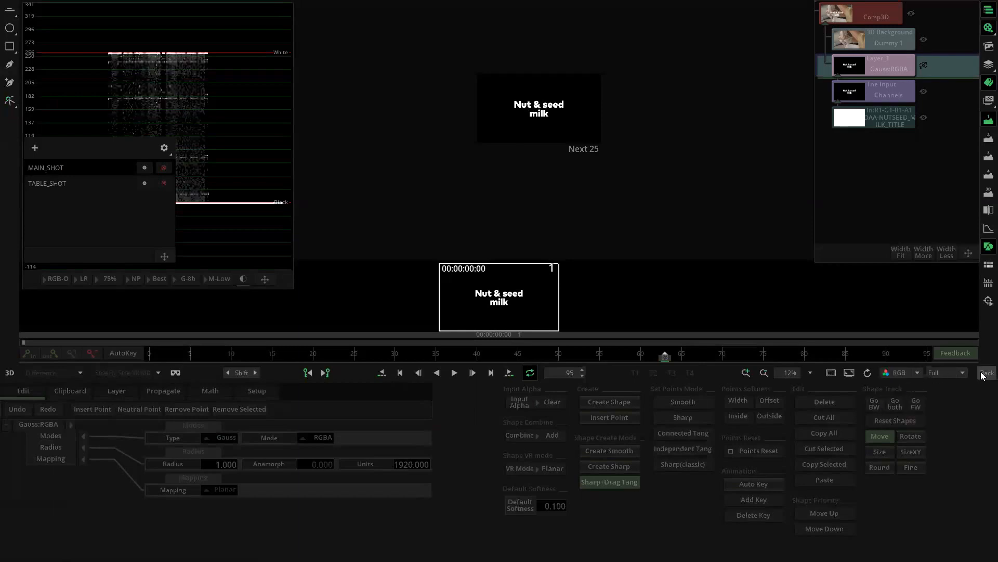
left_click(987, 372)
left_click(426, 162)
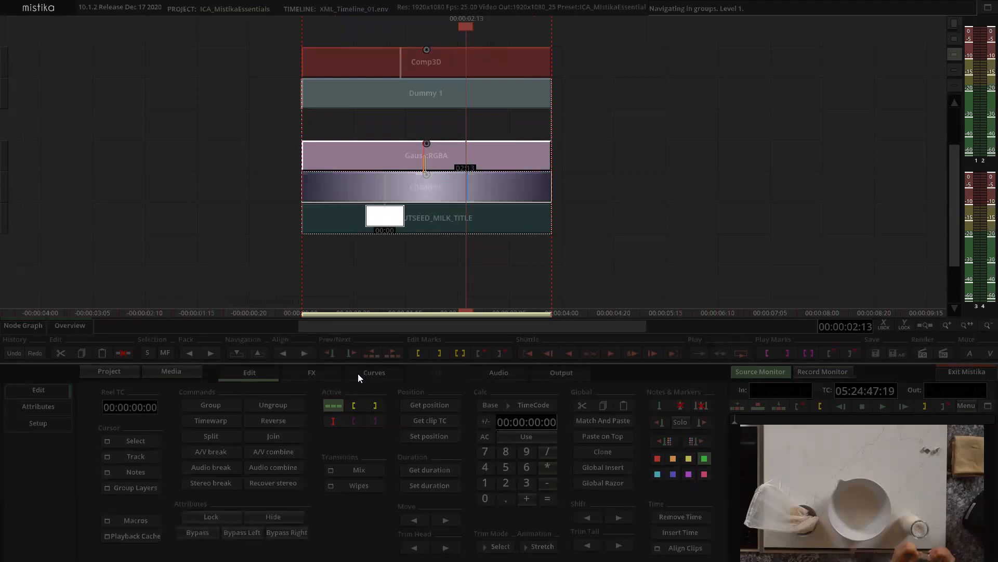
left_click(469, 156)
left_click(374, 372)
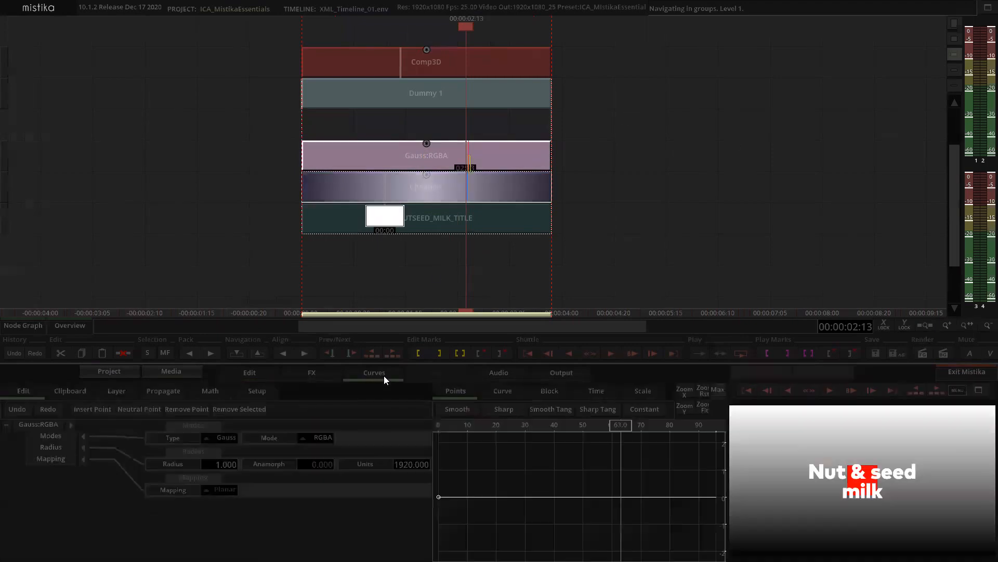
left_click(314, 374)
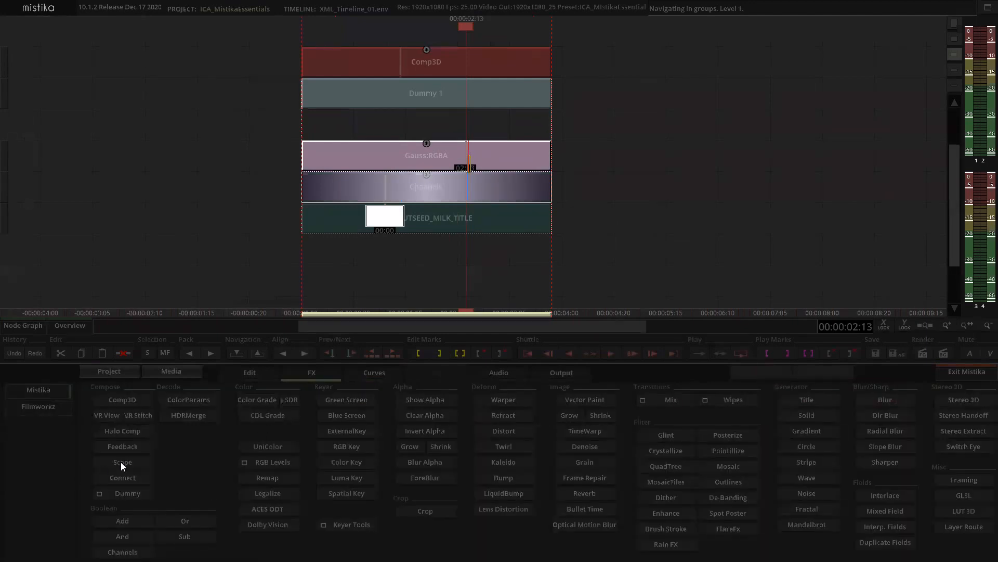
left_click(615, 193)
Open Gauss:RGBA in the visual editor and draw an ellipse shape partly overlapping the start of the title.
left_click(466, 153)
double_click(493, 154)
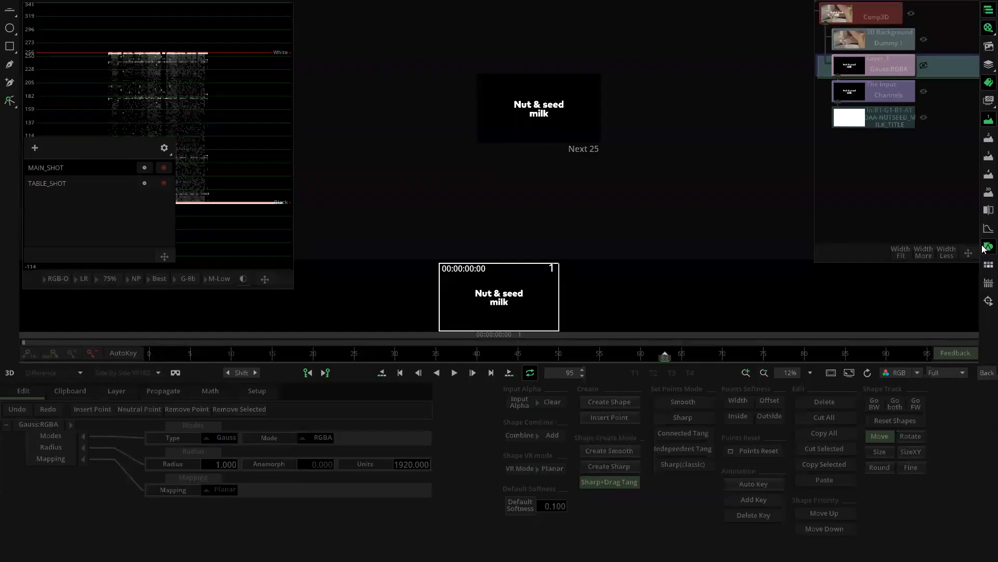
left_click(10, 29)
left_click(491, 109)
left_click_drag(532, 146, 513, 115)
Display the alpha channel of Gauss:RGBA and set the ellipse's Input Alpha to Keep.
left_click(915, 371)
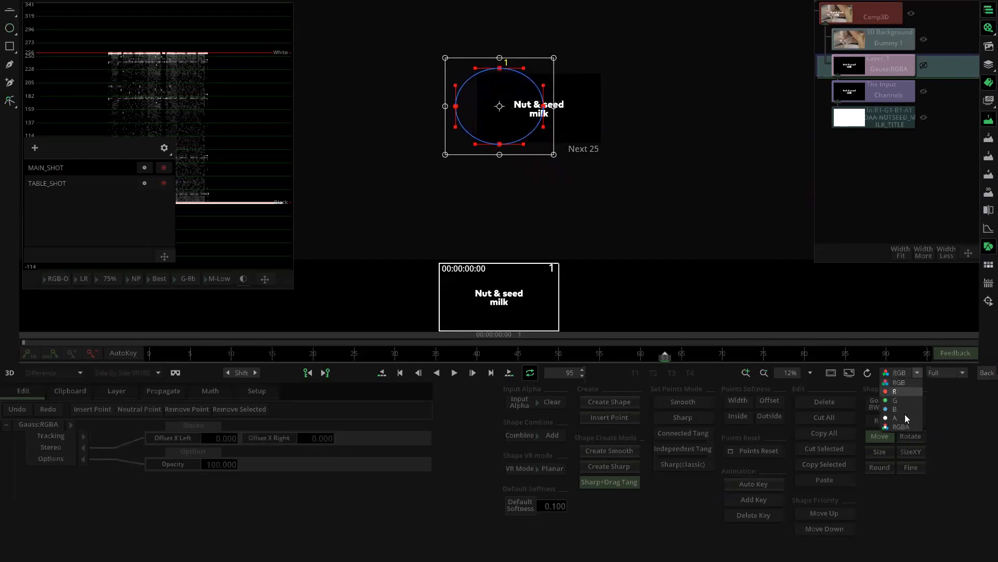
left_click(903, 419)
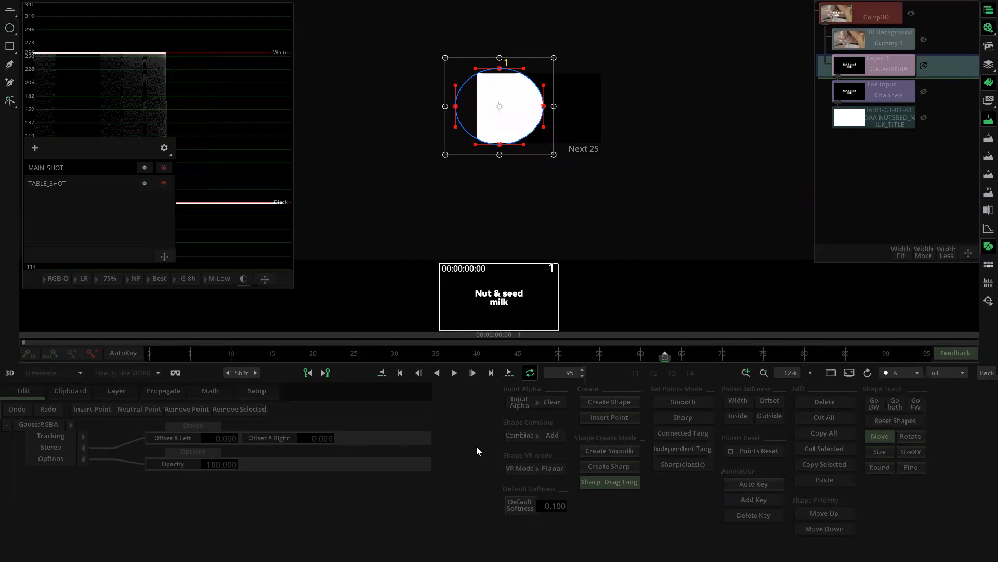
left_click(536, 406)
left_click(550, 401)
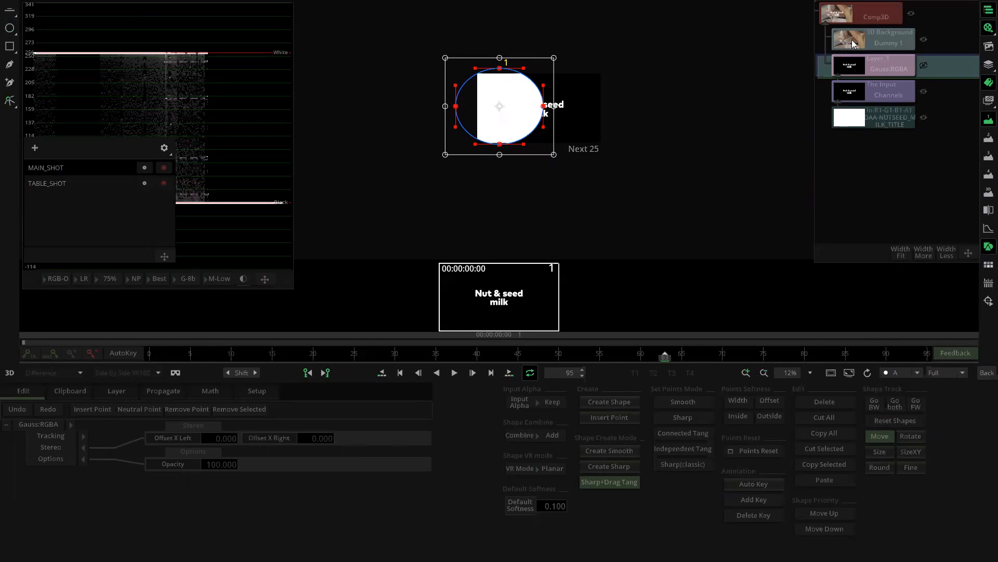
Check the Comp3D result, leave the title group on the timeline, and move the playhead to 00:00:01:23.
left_click(880, 18)
left_click(984, 374)
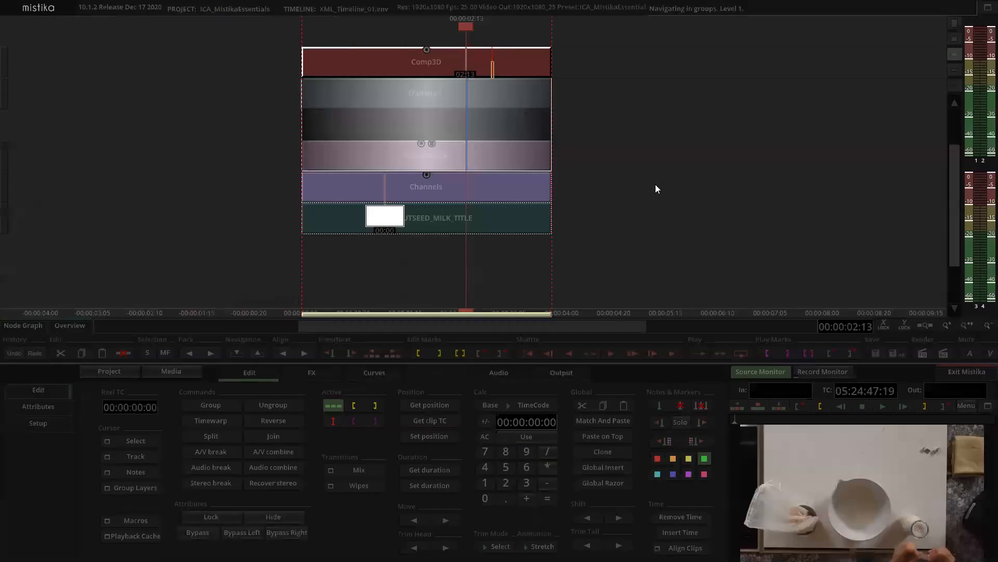
double_click(644, 167)
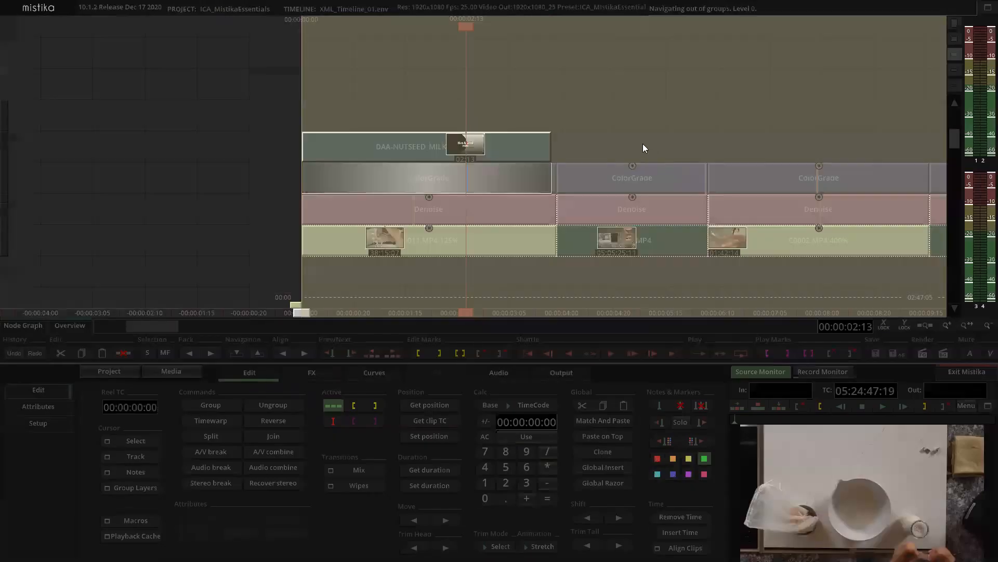
left_click(491, 137)
left_click_drag(485, 100, 541, 111)
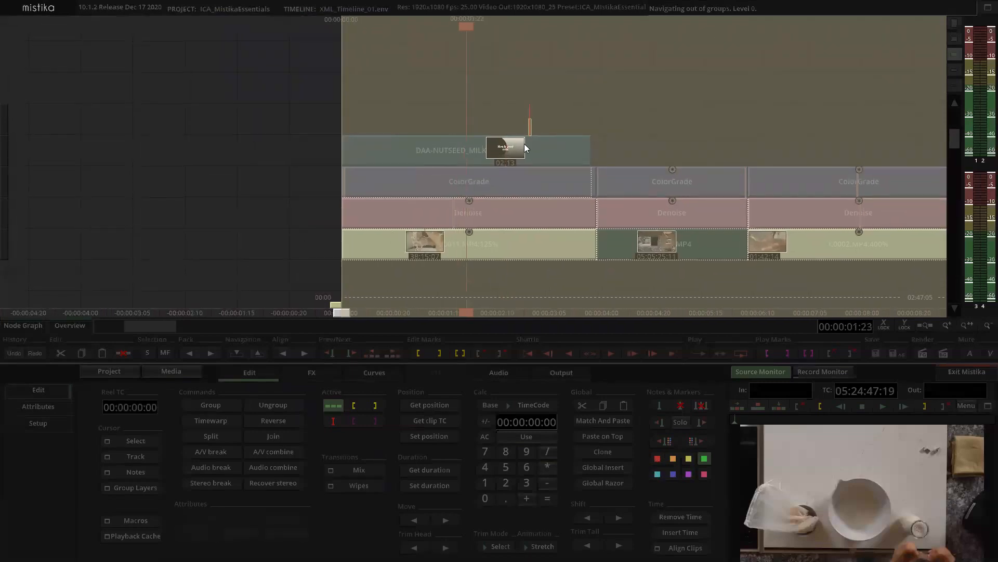
Open the DAA-NUTSEED_MILK_TITLE group in the visual editor and switch the channel view to RGB.
double_click(525, 145)
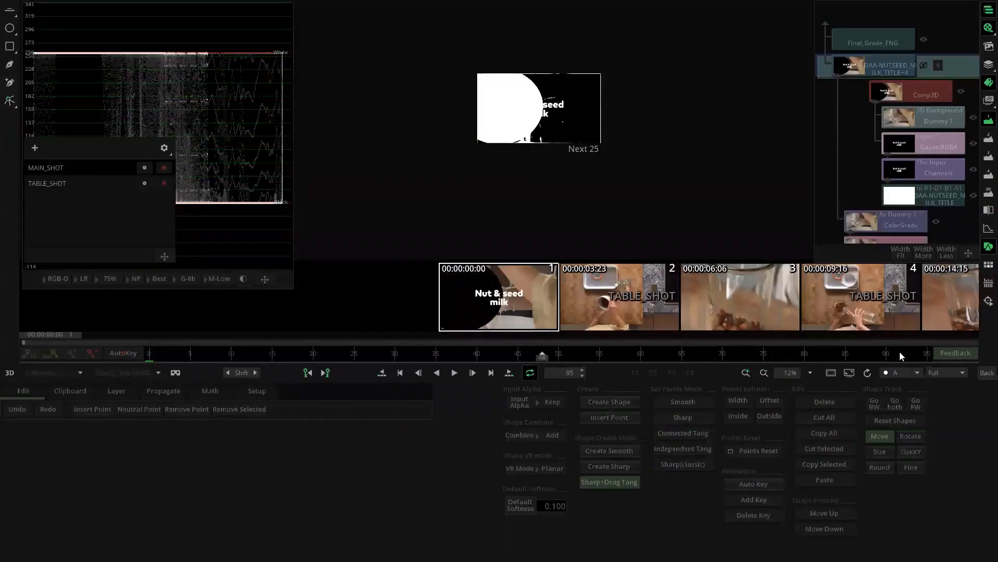
left_click(901, 374)
left_click(900, 376)
left_click(898, 371)
left_click(898, 385)
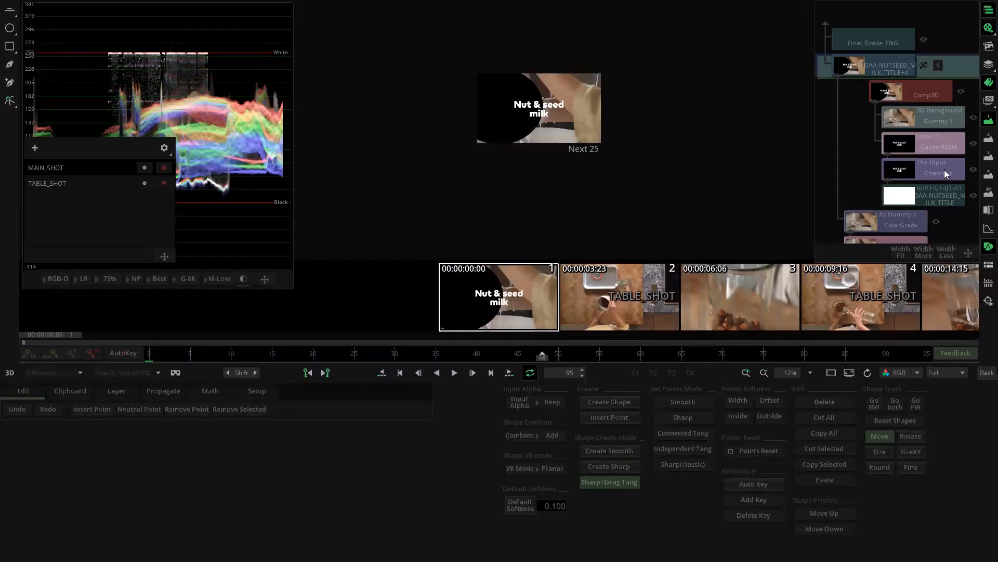
Select the ellipse on Gauss:RGBA and try Input Alpha Invert and Clear with the Intersect combine mode.
left_click(941, 142)
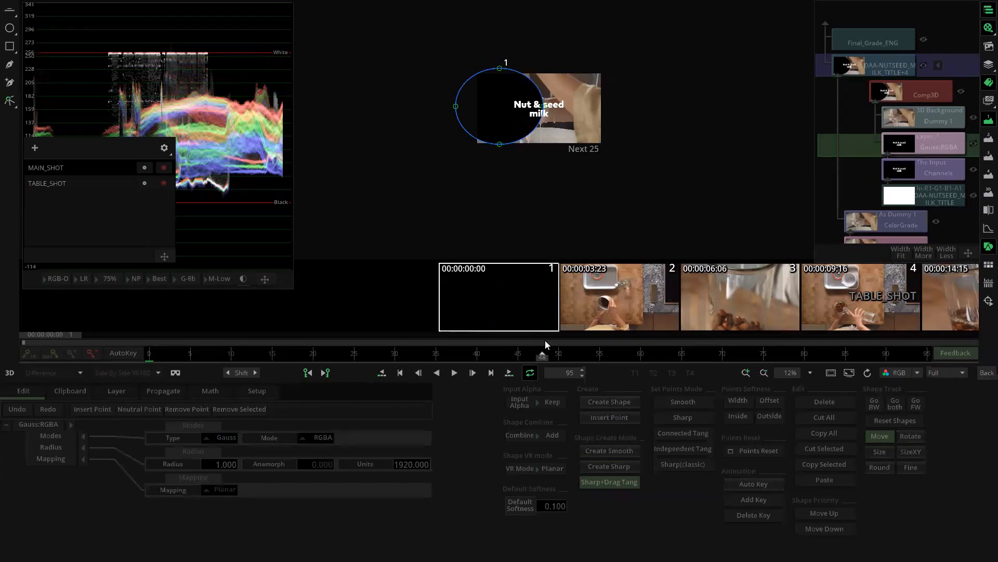
left_click(499, 142)
left_click(552, 402)
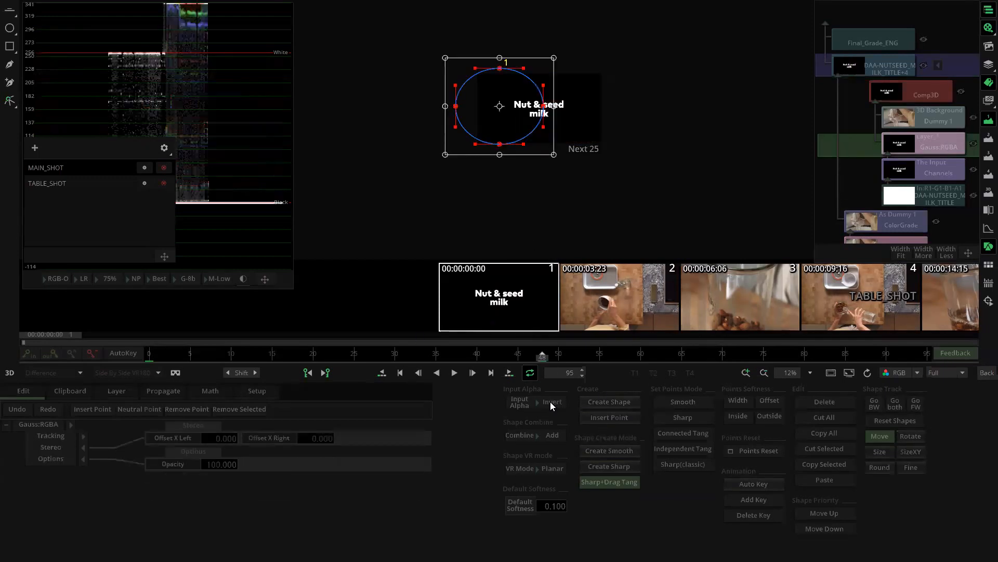
left_click(550, 401)
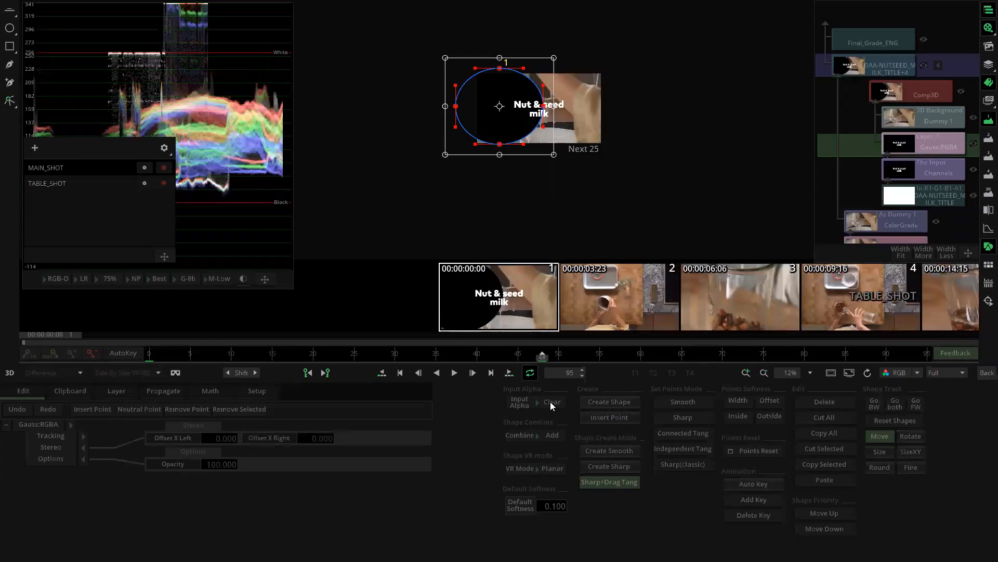
left_click(557, 432)
left_click(556, 433)
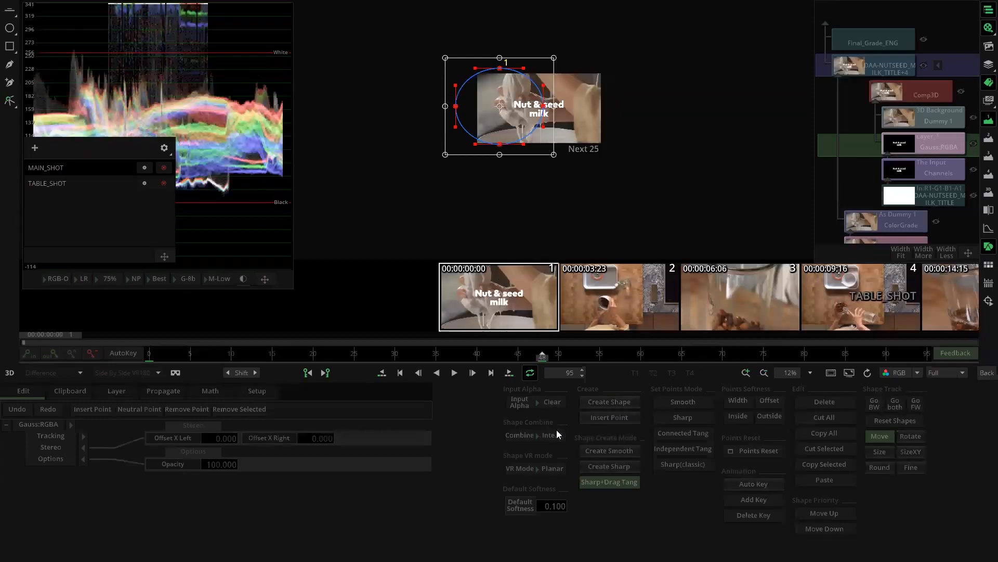
Delete the ellipse shape from Gauss:RGBA and return to the timeline.
left_click(490, 169)
left_click(500, 144)
key("Delete")
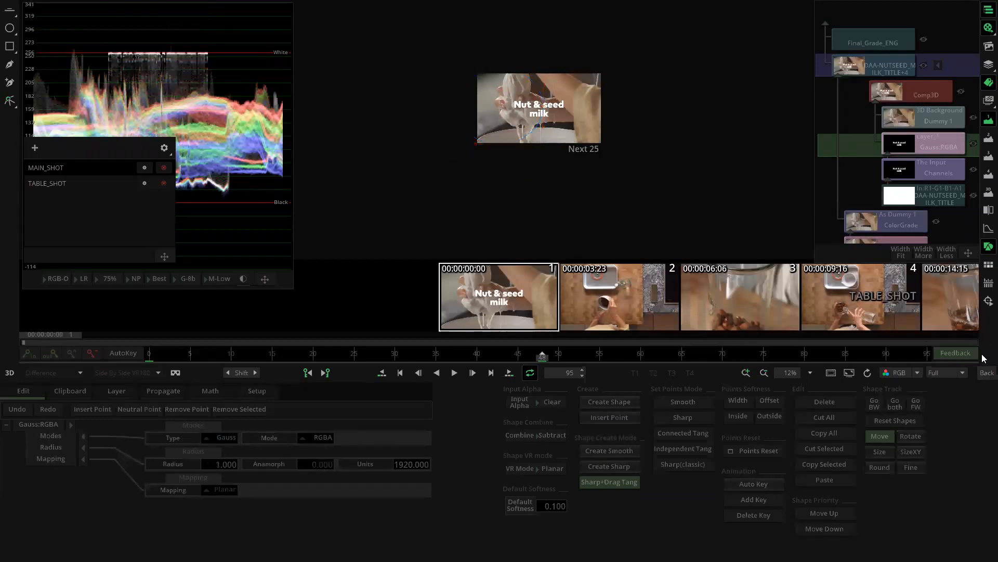
left_click(986, 372)
Enter the title group, add a Scope effect between Dummy 1 and Gauss:RGBA, and check the Comp3D stack.
double_click(496, 151)
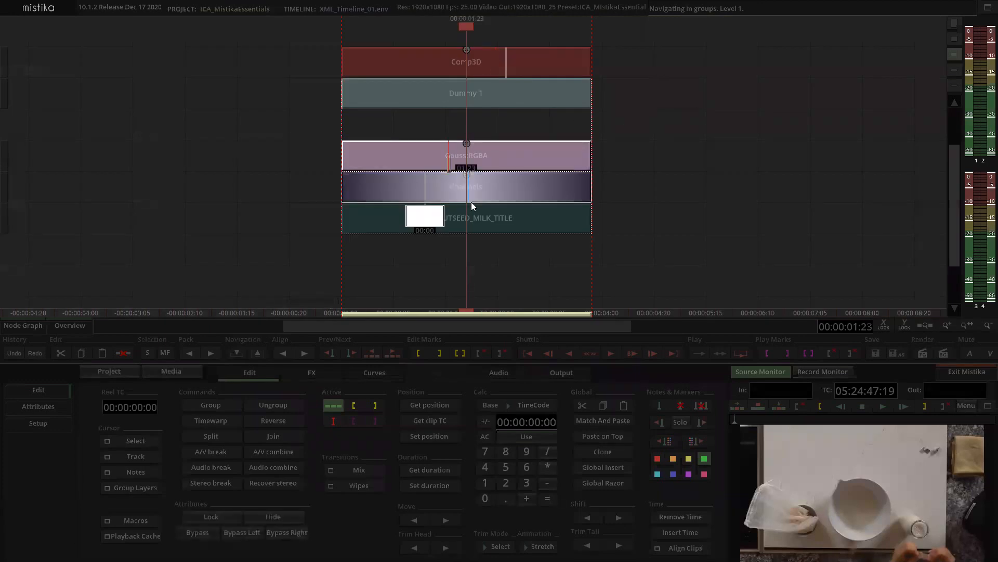
left_click(314, 373)
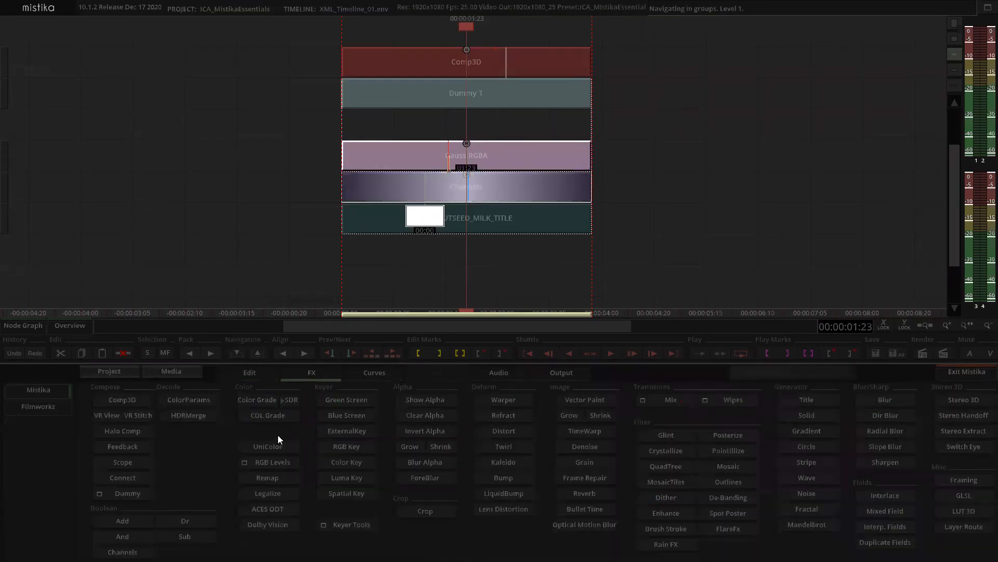
left_click(130, 466)
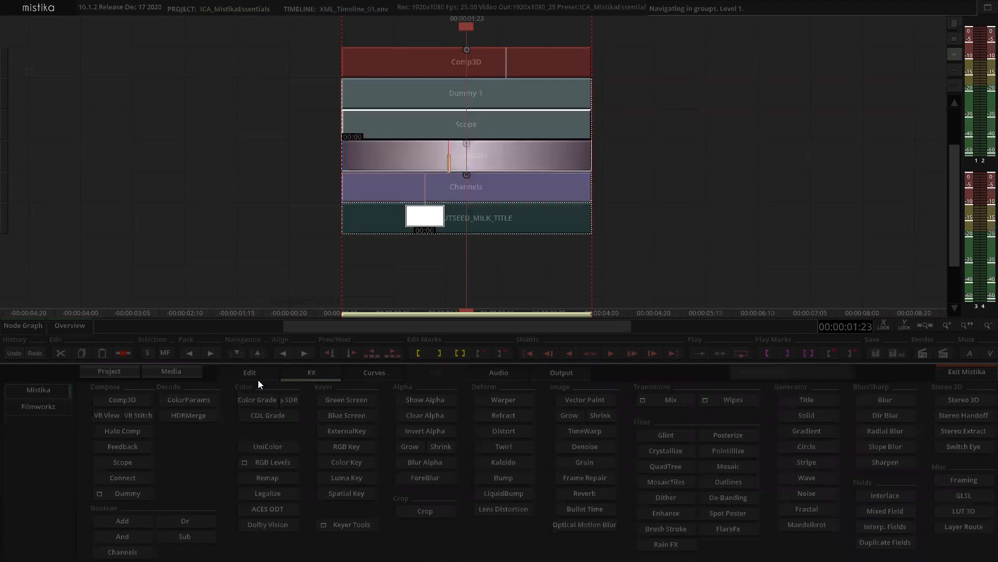
left_click(463, 124)
left_click(763, 100)
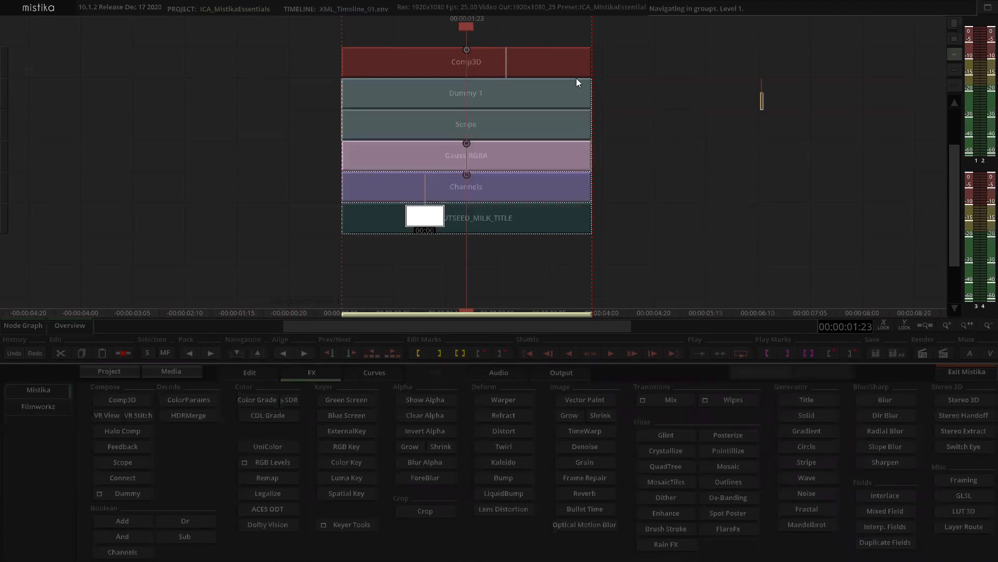
left_click(517, 63)
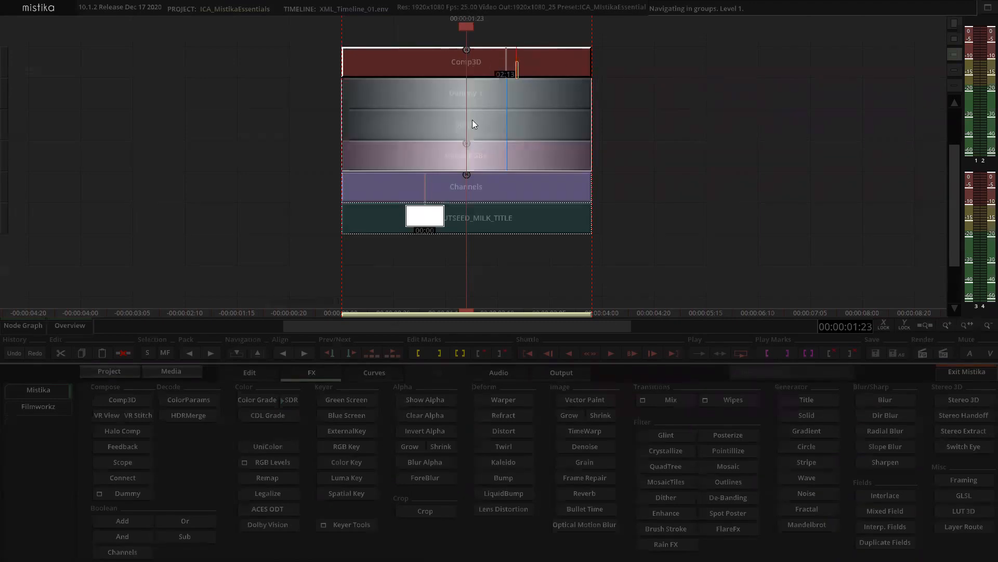
left_click(634, 129)
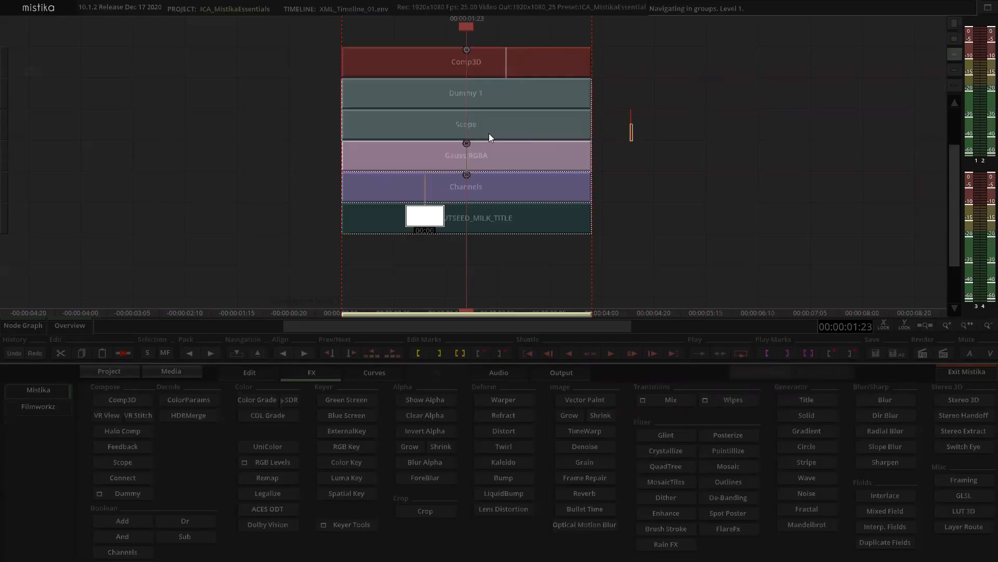
Open the Scope layer in the visual editor and draw a closed freeform shape around "Nut &" and "milk".
double_click(488, 133)
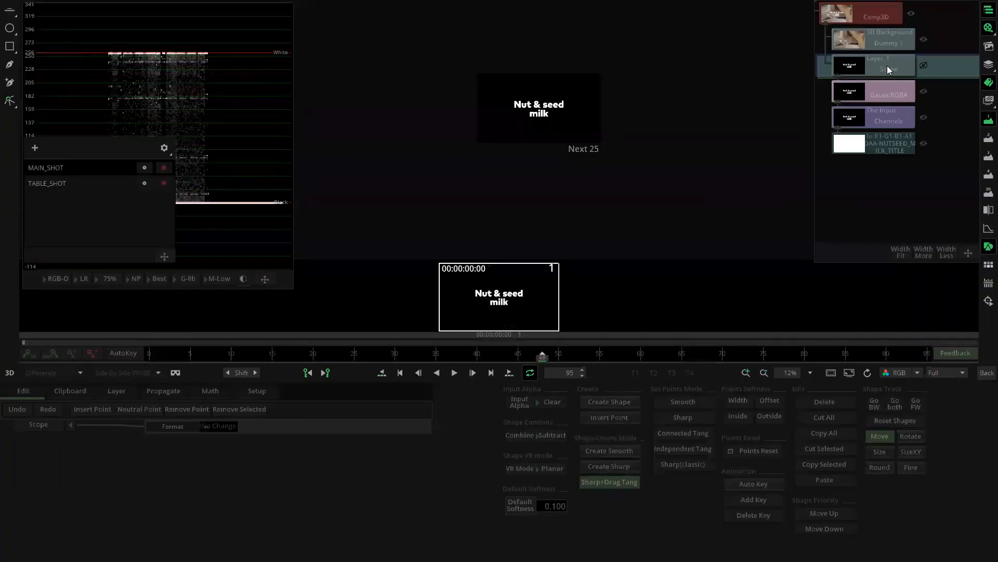
left_click(611, 401)
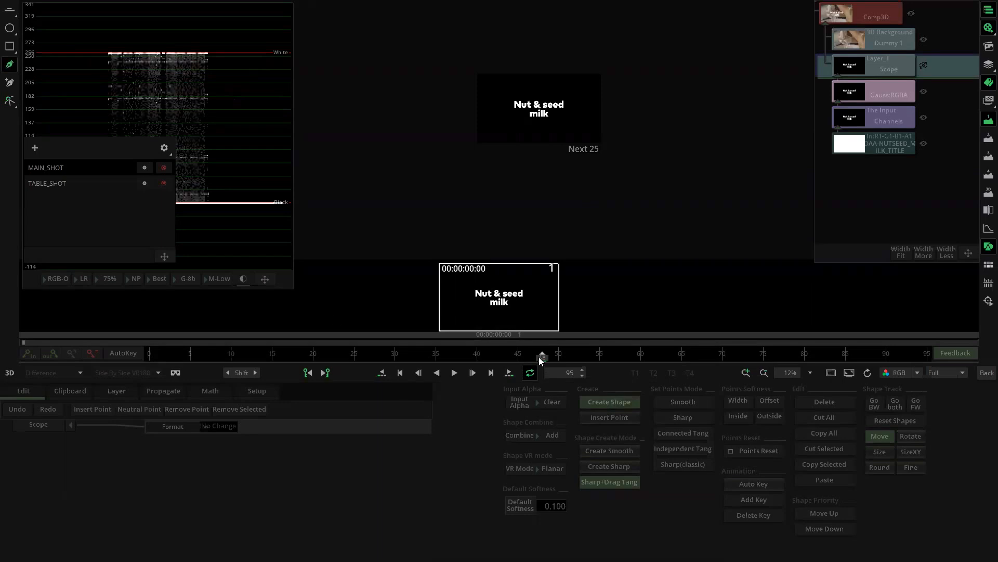
scroll(520, 110, "up", 2)
left_click_drag(521, 100, 520, 75)
left_click(521, 99)
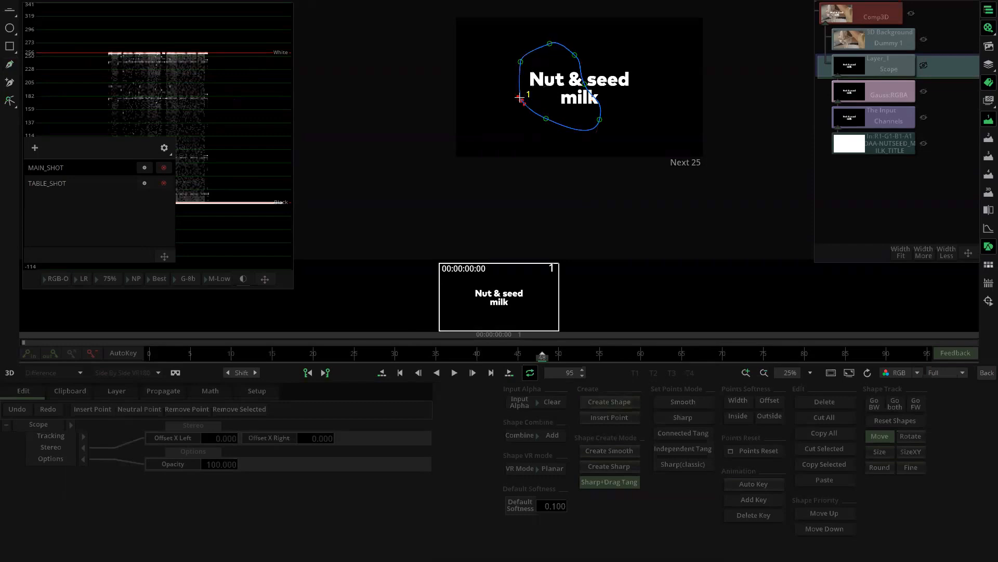
double_click(522, 100)
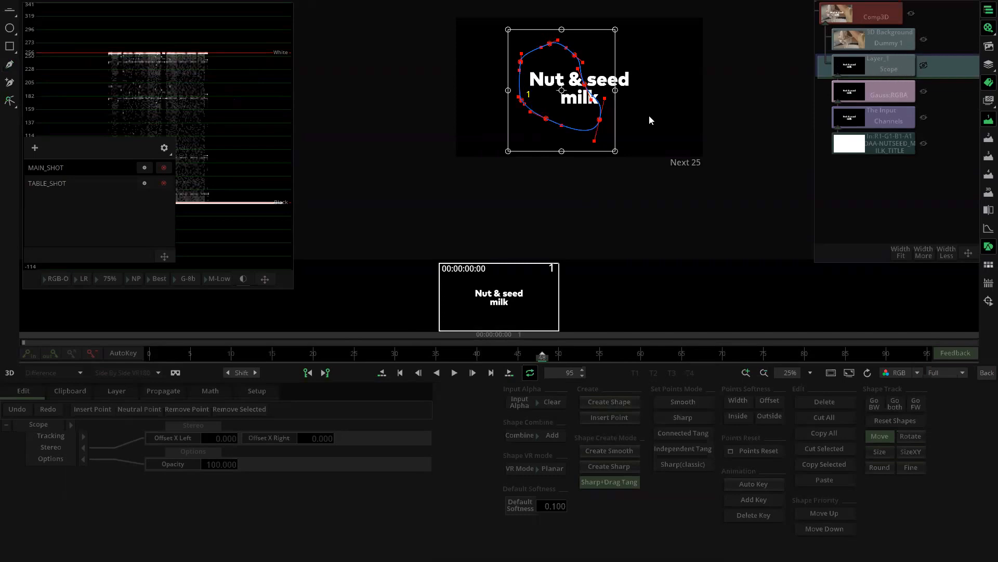
Display the alpha channel and try the Scope shape's combine modes with Input Alpha on Clear, ending on Intersect.
left_click(893, 373)
left_click(901, 418)
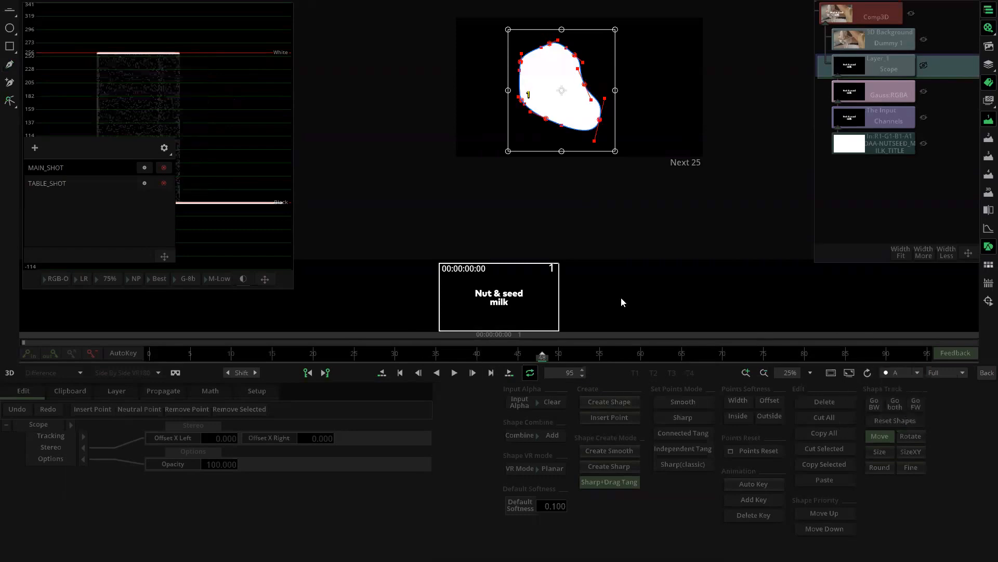
left_click(548, 434)
left_click(550, 434)
left_click(553, 435)
left_click(553, 436)
left_click(554, 436)
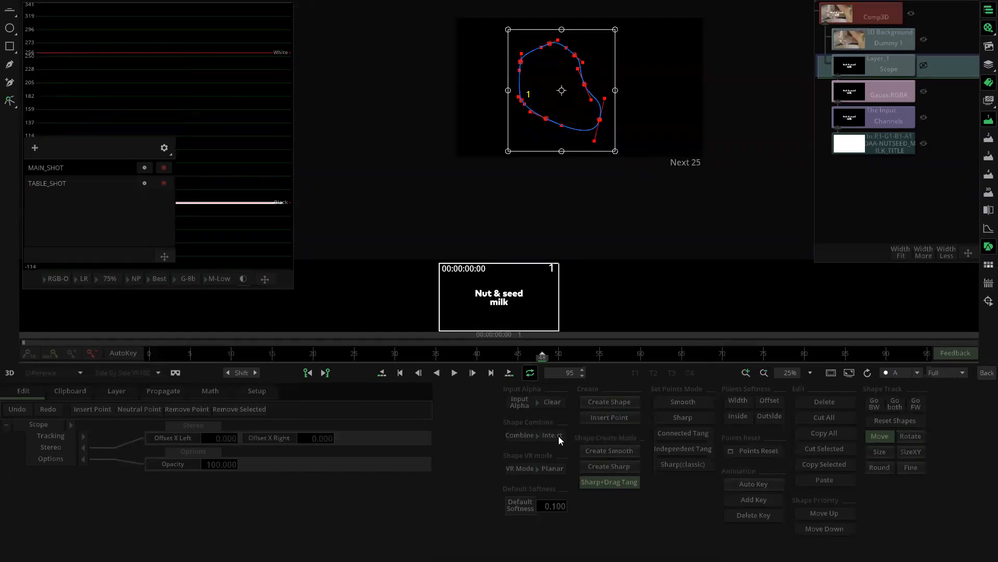
Set the Scope shape's Input Alpha to Keep and its combine mode to Subtract.
right_click(545, 404)
left_click(541, 339)
left_click(553, 434)
left_click(554, 435)
left_click(553, 435)
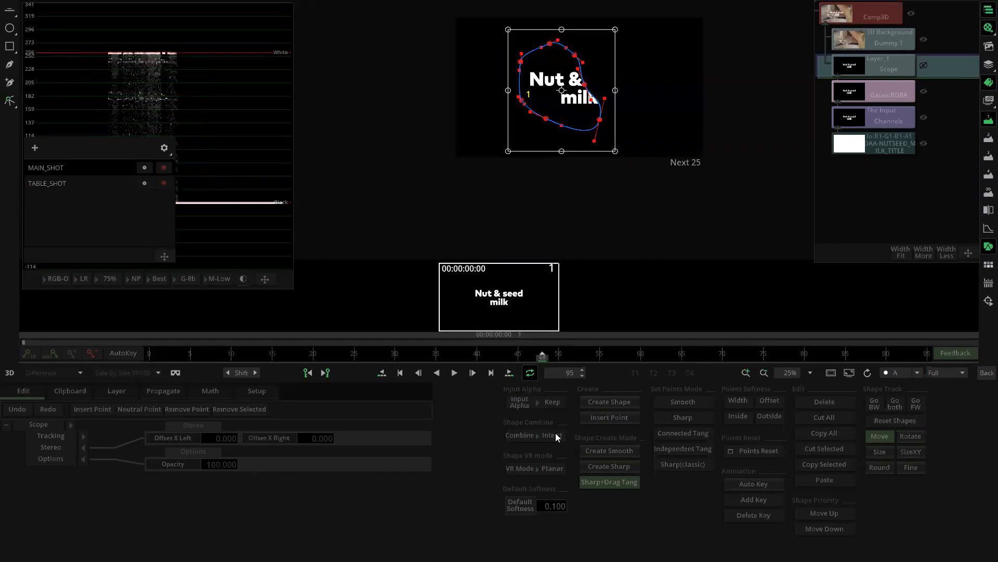
left_click(556, 436)
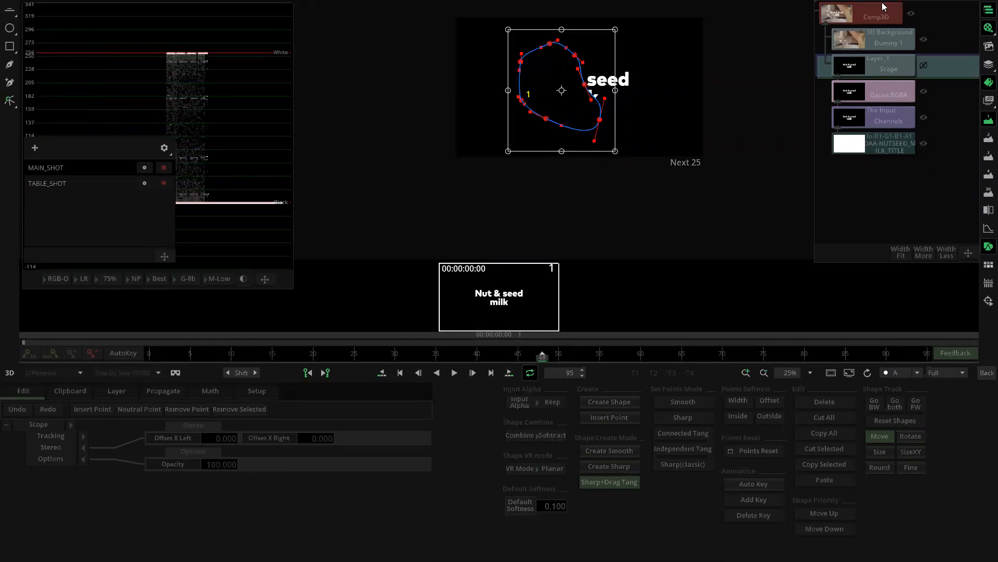
View the Comp3D output in alpha, switch the channel view to RGB, and return to the timeline.
left_click(880, 17)
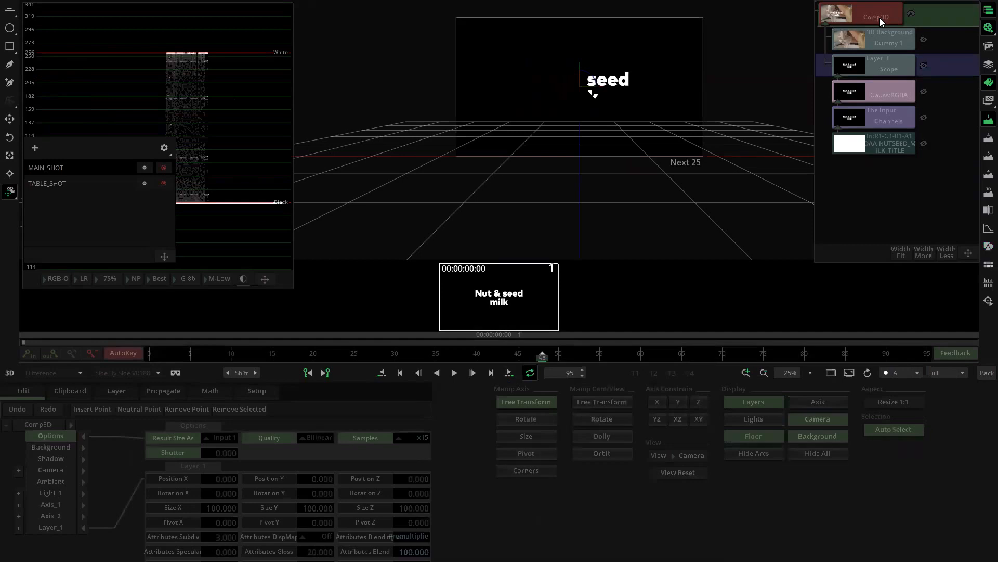
left_click(891, 375)
left_click(898, 381)
left_click(983, 373)
Leave the title group and review the title shot in the Record Monitor at 00:00:01:13.
left_click(709, 217)
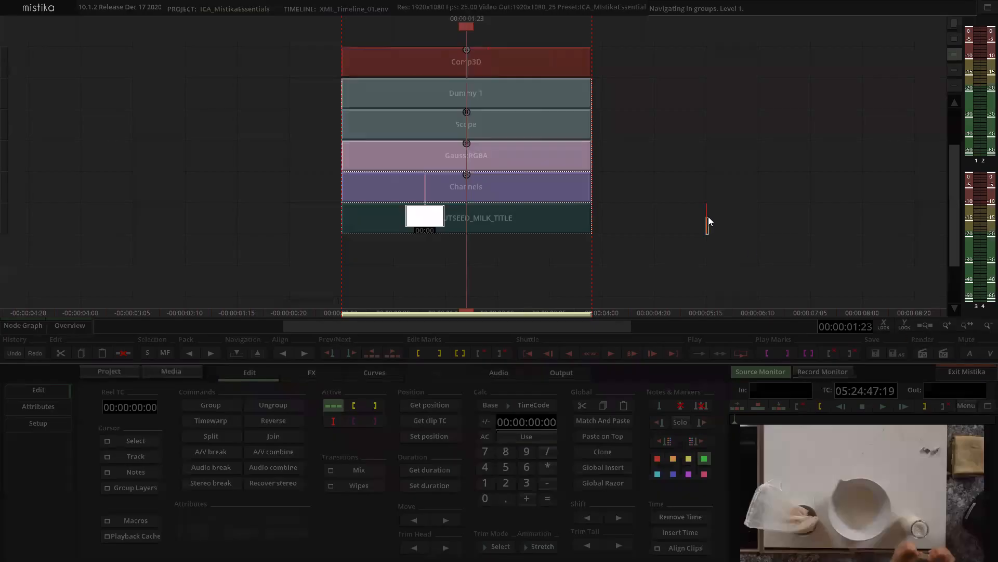
double_click(708, 217)
left_click_drag(495, 127, 551, 69)
left_click(835, 374)
left_click(528, 92)
left_click(463, 135)
left_click(472, 97)
left_click(468, 134)
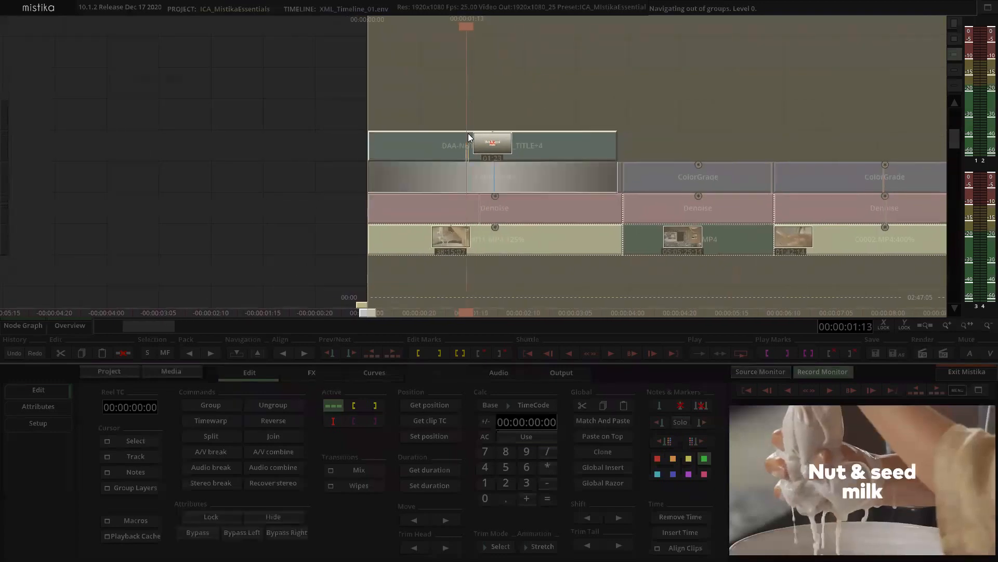
Reopen the title group's effect stack and reshape the Layer_1 Scope shape around the hands and the first part of the title.
double_click(468, 134)
left_click_drag(949, 120, 936, 86)
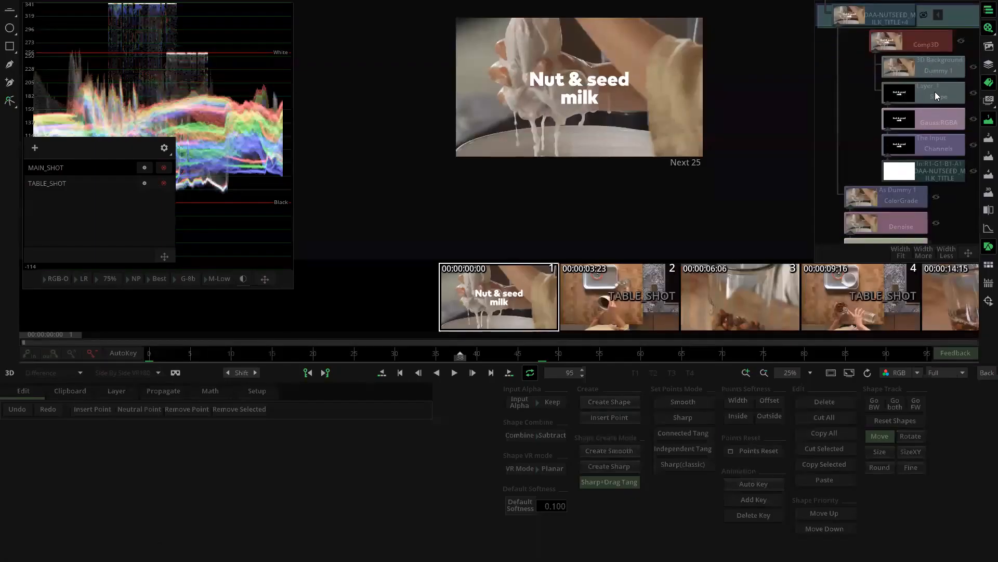
left_click(935, 96)
left_click_drag(521, 61, 498, 47)
left_click_drag(522, 99, 503, 97)
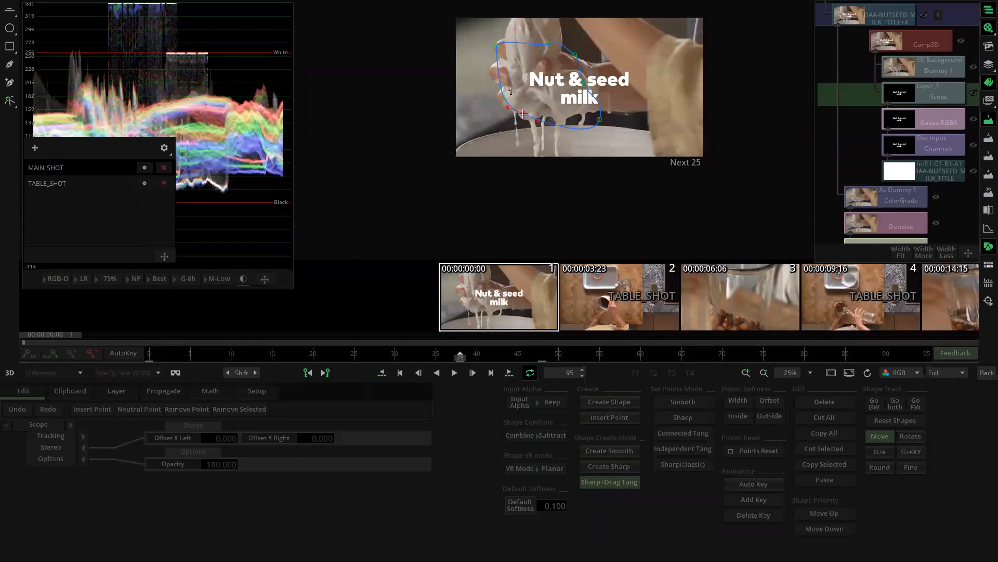
left_click(598, 119)
left_click_drag(599, 118, 543, 45)
left_click(497, 45)
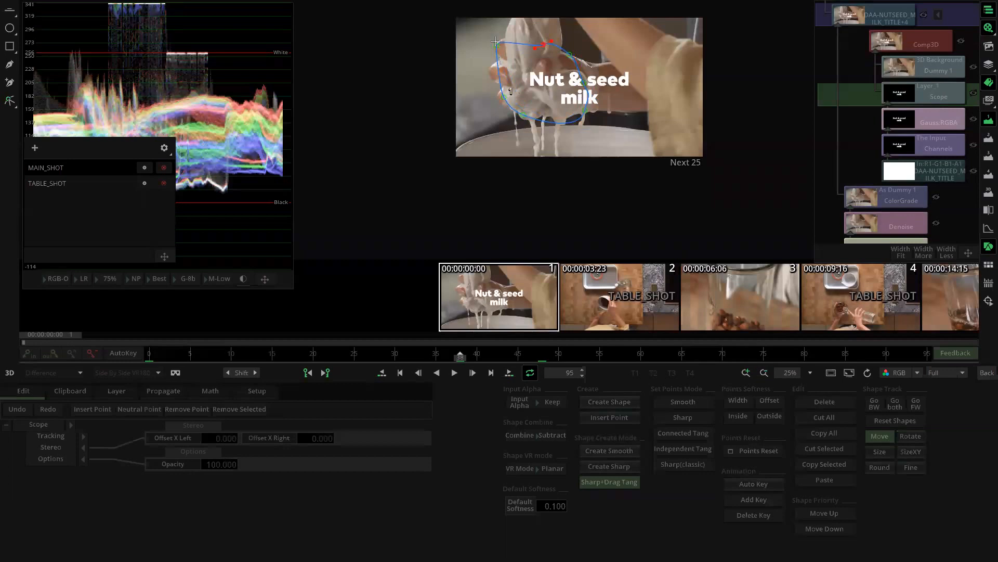
Select the Layer_1 Scope, try the Add Inverted combine mode and view its output in the alpha channel.
left_click(931, 90)
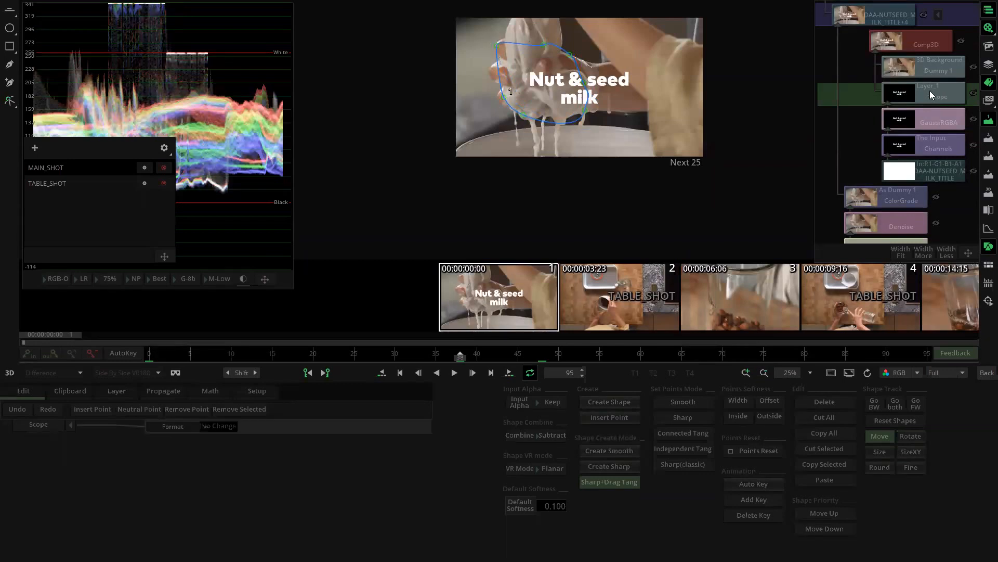
left_click(553, 432)
left_click(902, 373)
left_click(894, 416)
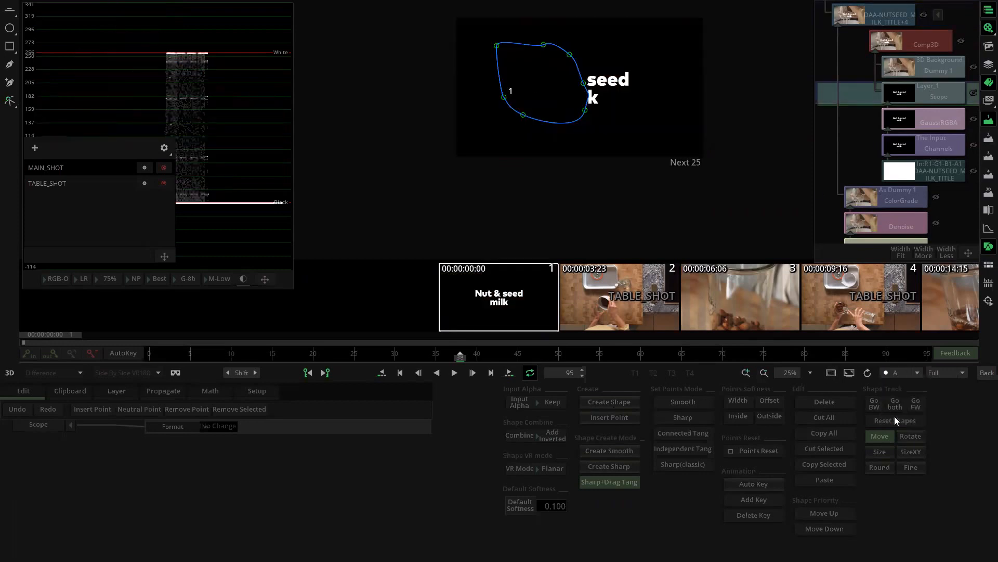
left_click(986, 373)
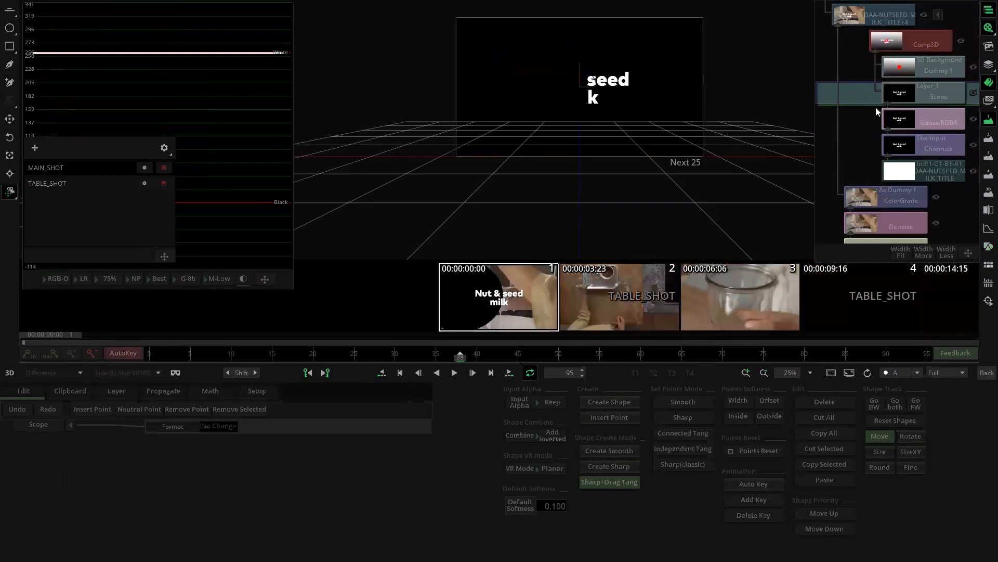
Set the Comp3D Layer_1 attributes blending to Normal and return to the timeline.
left_click(420, 536)
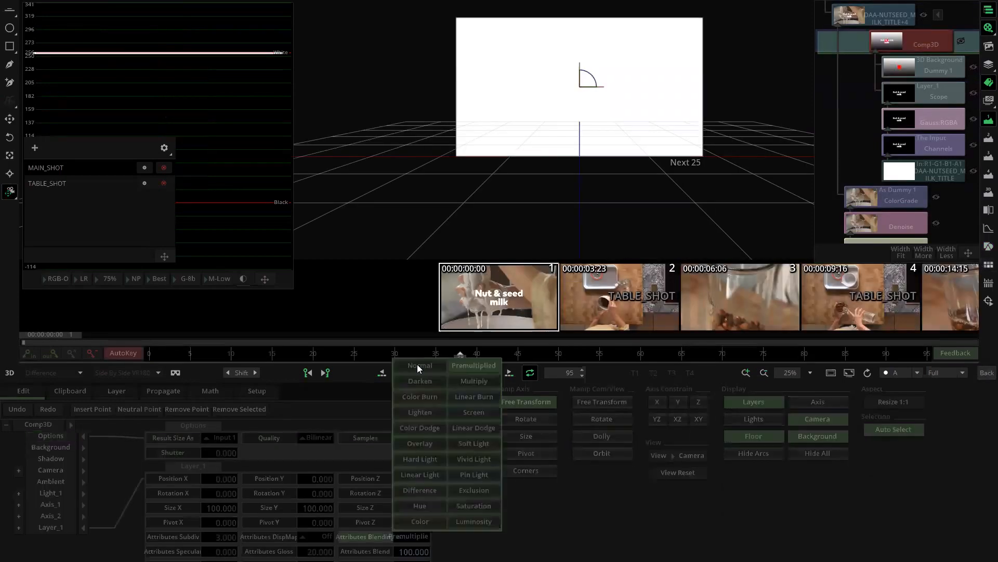
left_click(424, 366)
left_click(986, 372)
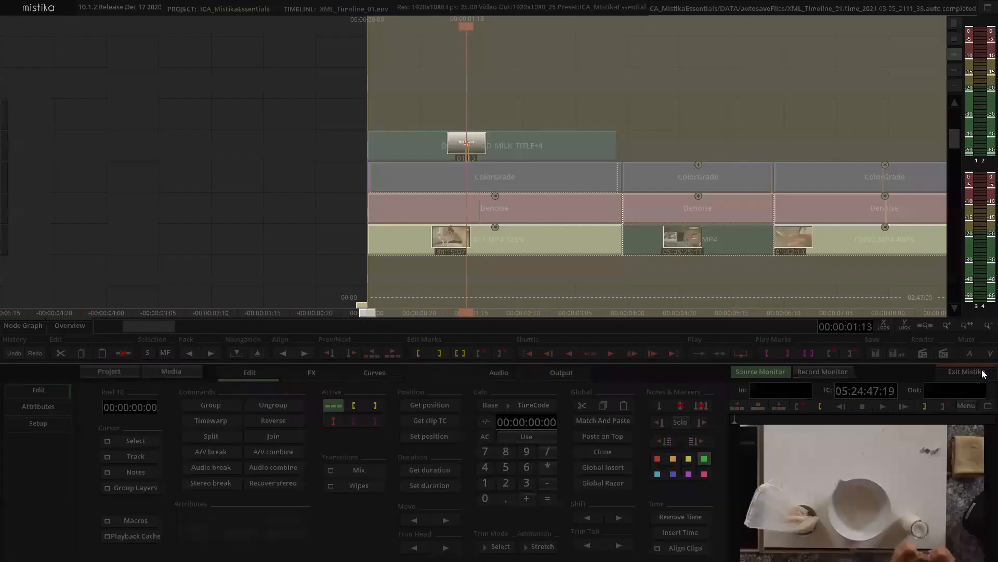
Inspect the title group's Comp3D, set the channel view back to RGB, and review the masked title in the Record Monitor at 00:00:02:04.
double_click(513, 149)
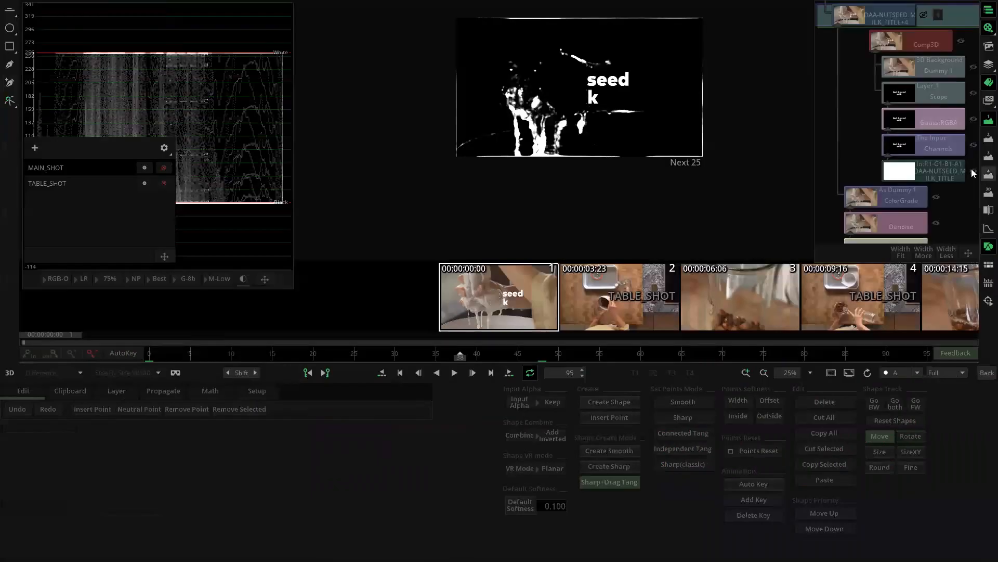
left_click(924, 50)
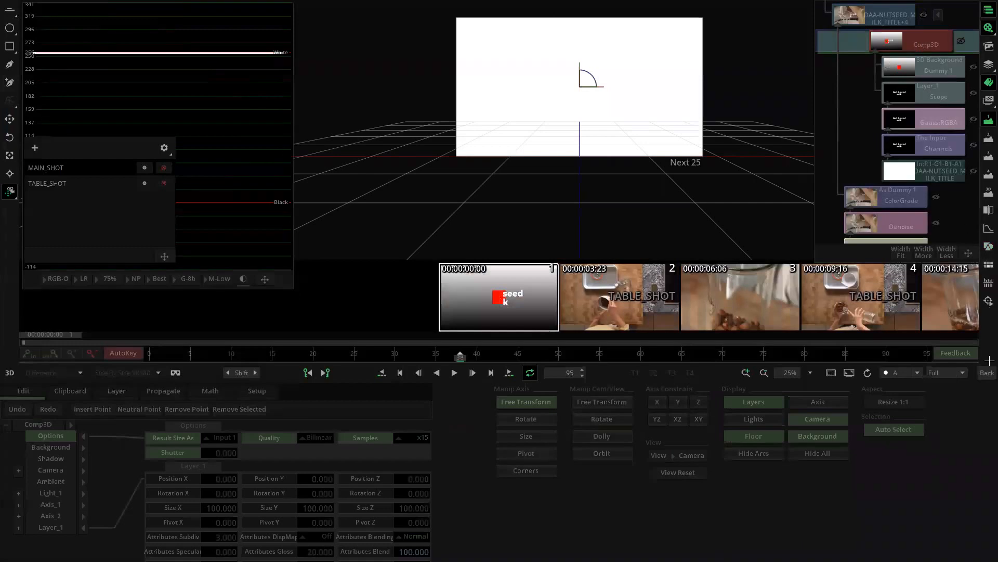
left_click(895, 374)
left_click(900, 387)
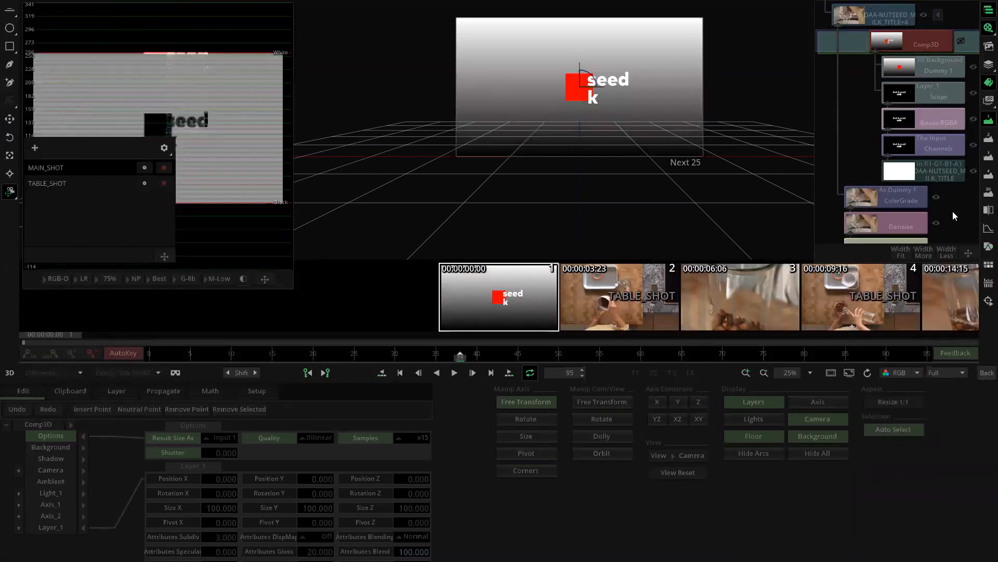
left_click(984, 375)
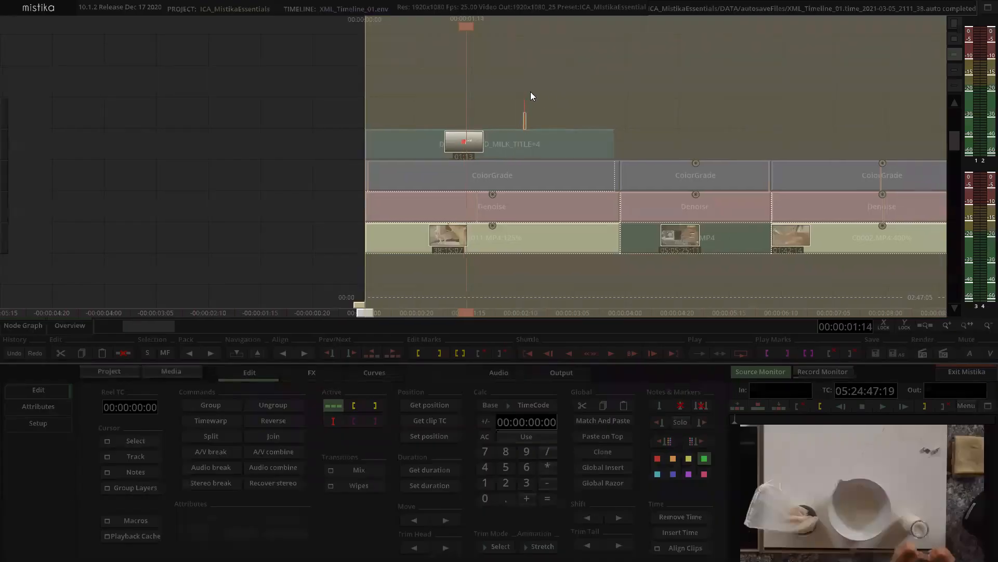
left_click(824, 372)
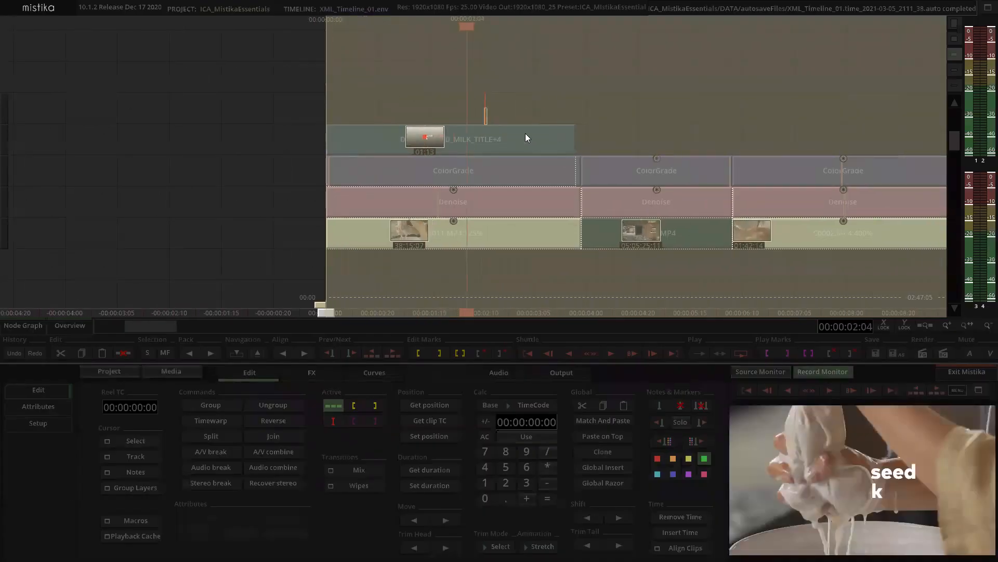
Reopen the title group at 00:00:02:04 and refine the Layer_1 Scope shape's points to follow the hands.
left_click(489, 137)
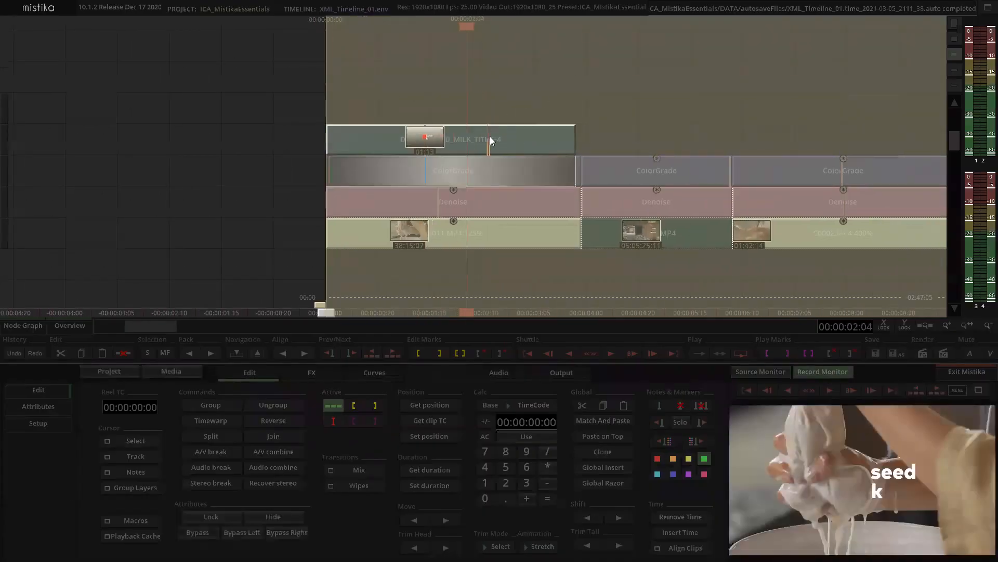
double_click(527, 137)
left_click(924, 66)
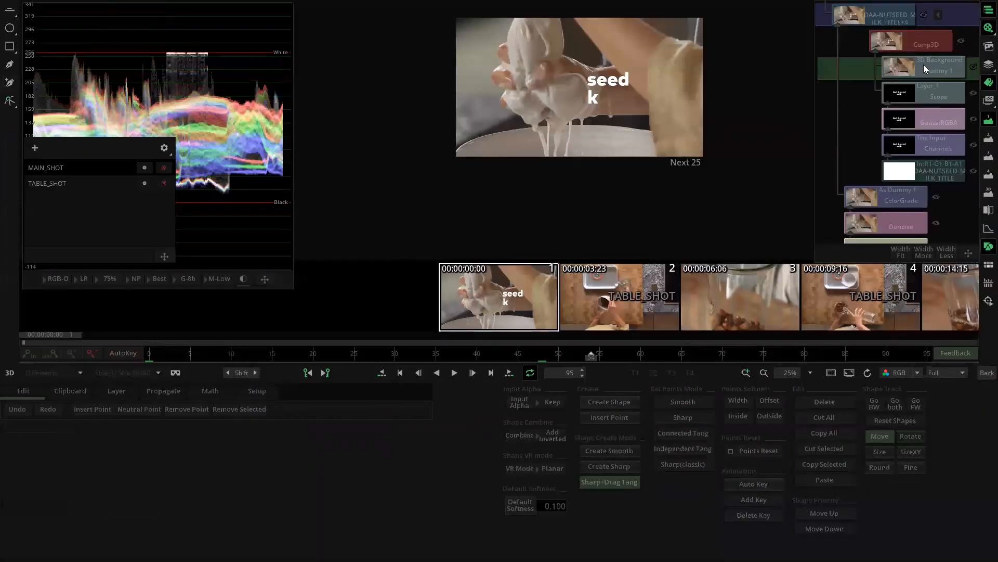
left_click(931, 91)
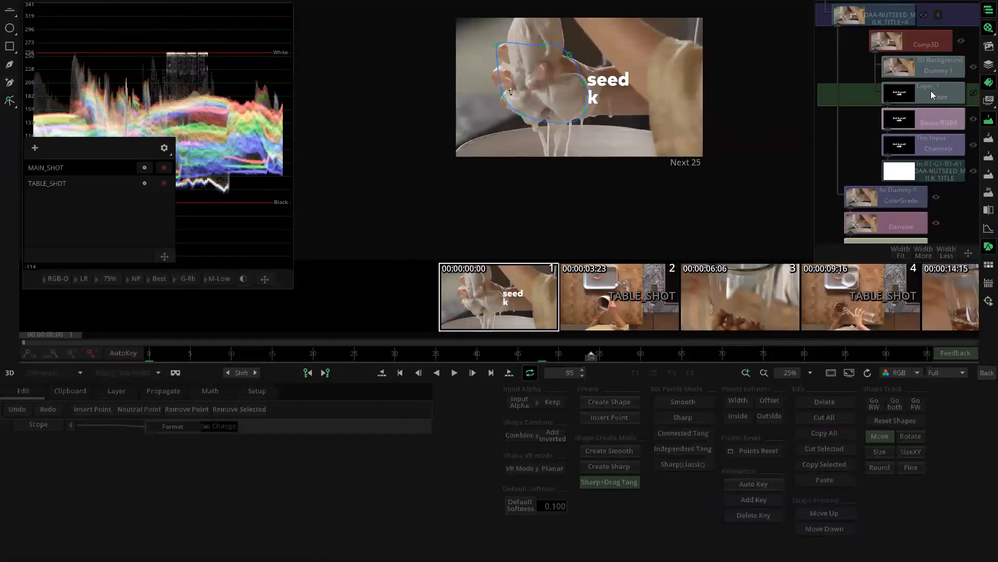
left_click(581, 111)
left_click_drag(580, 111, 564, 54)
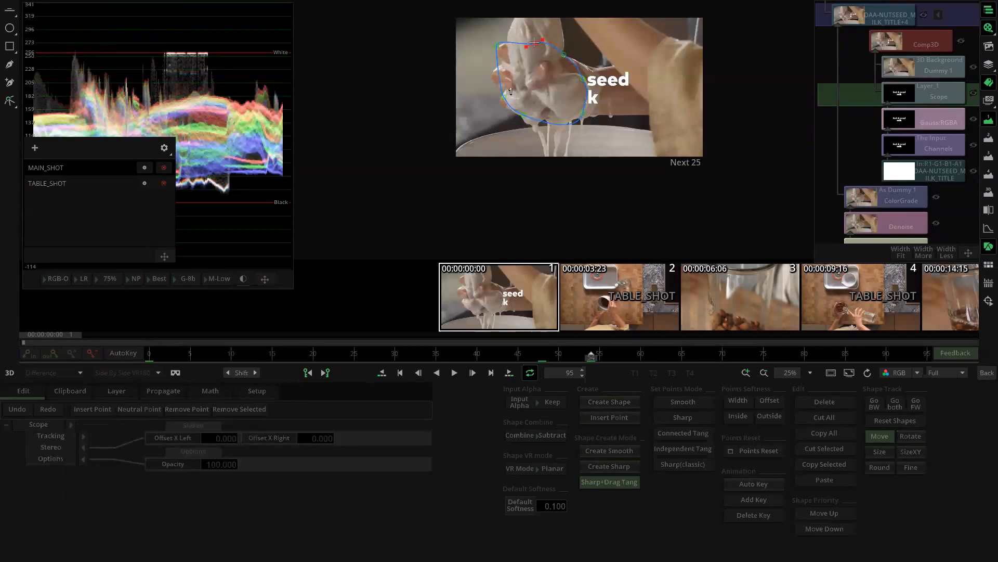
left_click(504, 93)
left_click_drag(502, 94, 495, 82)
View the ColorGrade image under the Scope shape, select the whole shape and track its movement in both directions.
left_click(923, 166)
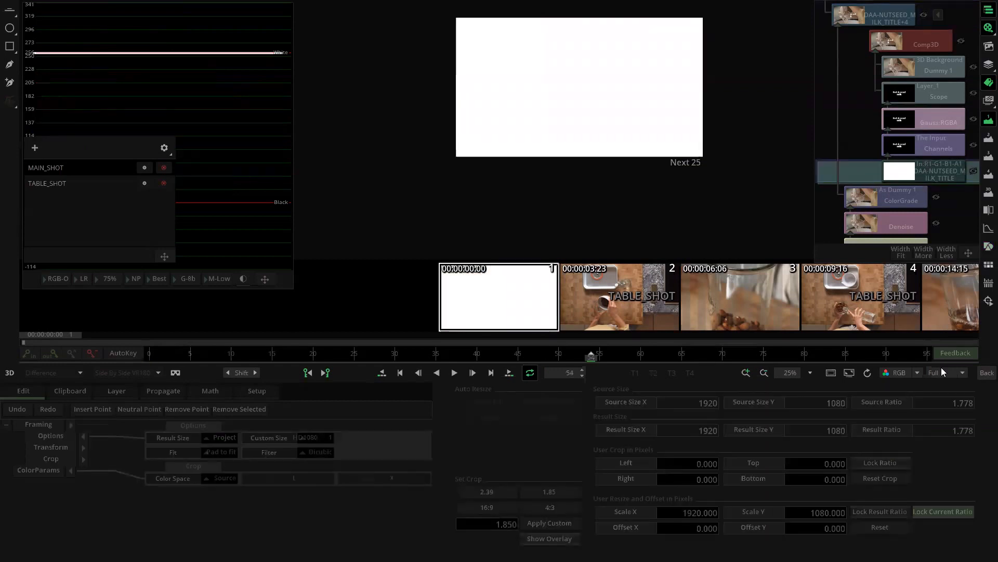
left_click(904, 193)
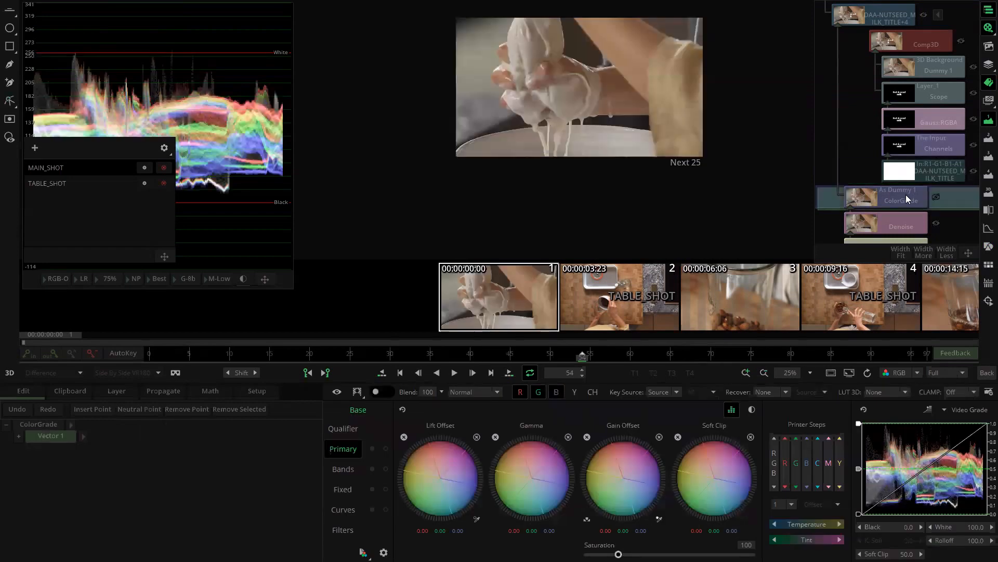
left_click(922, 102)
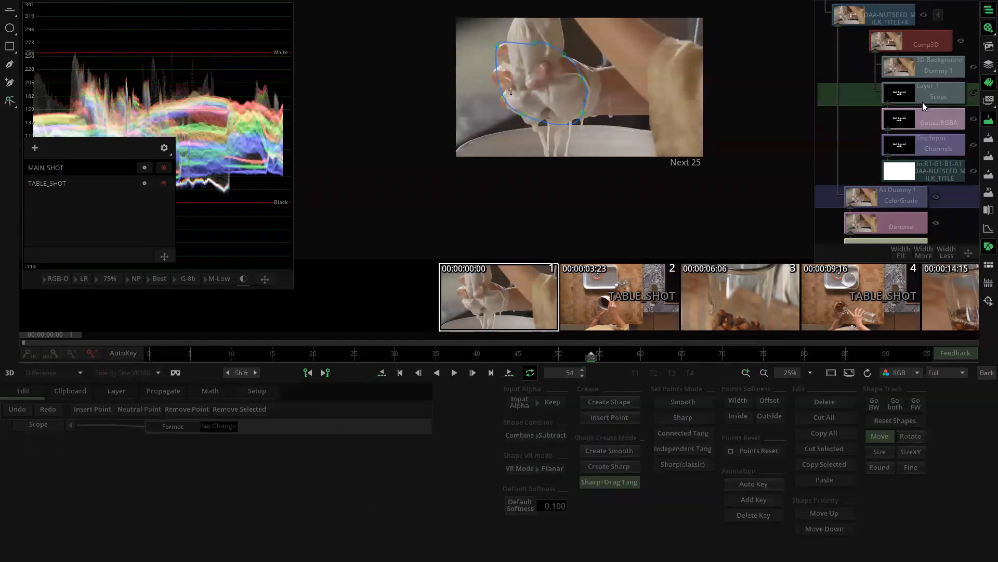
left_click(584, 110)
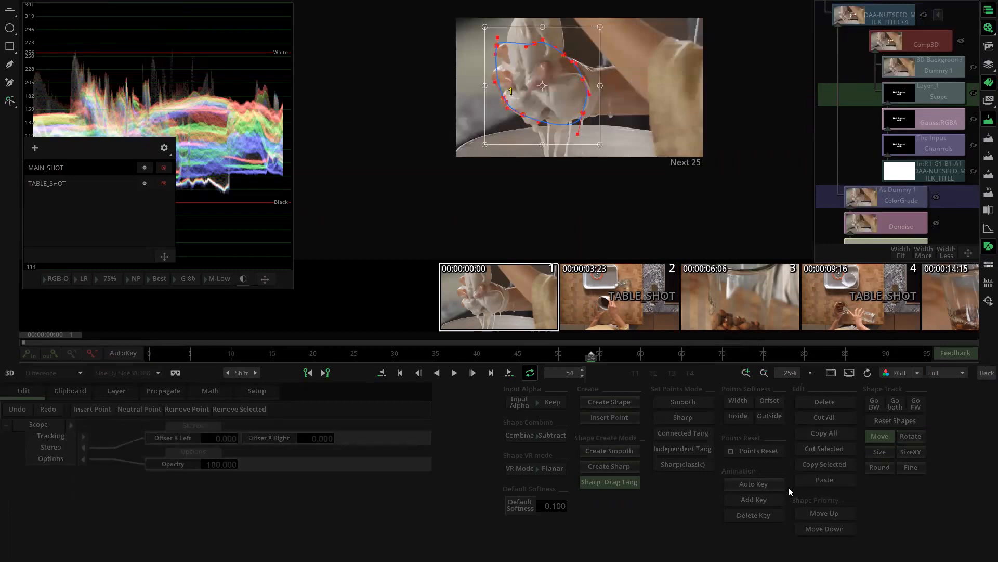
left_click(891, 409)
View the title composite, set the tracked Scope shape's combine mode to Intersect, and check the moving mask along the clip, ending on frame 48.
left_click(931, 91)
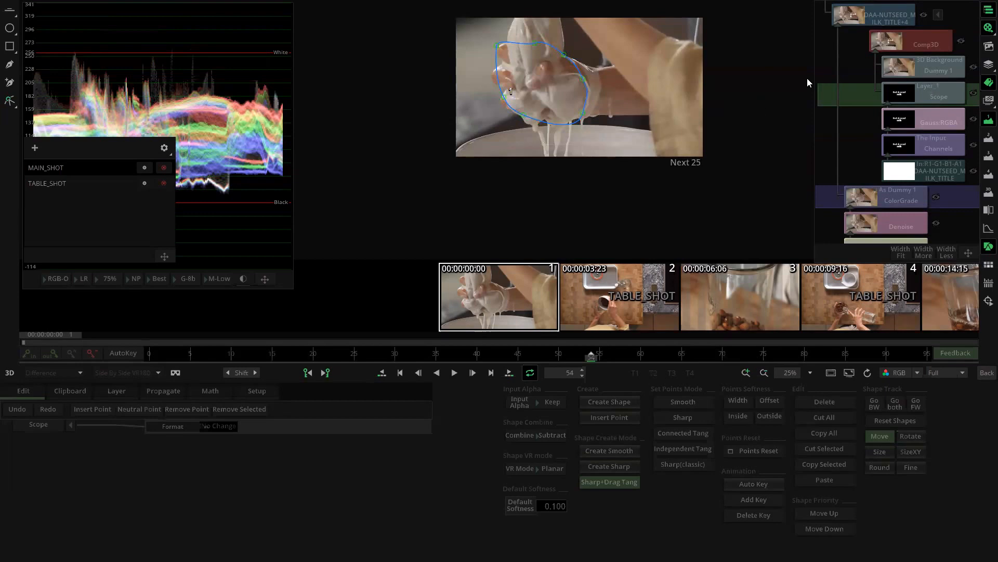
left_click(883, 20)
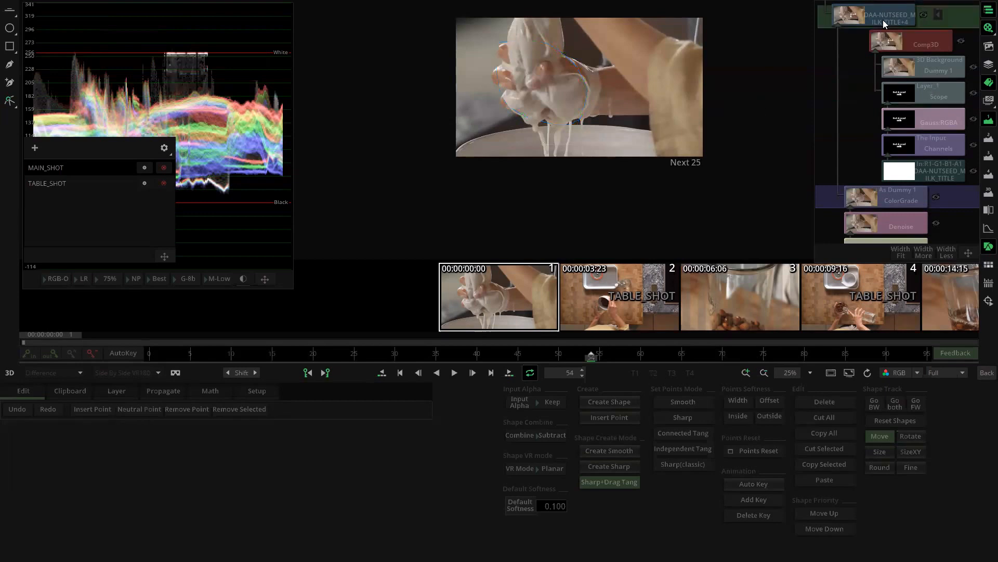
left_click(929, 87)
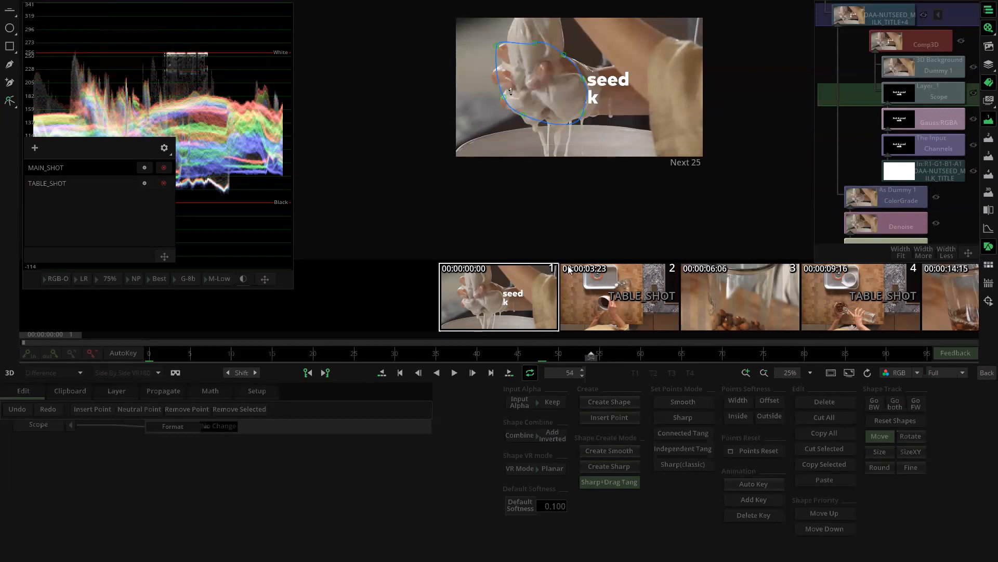
left_click(522, 115)
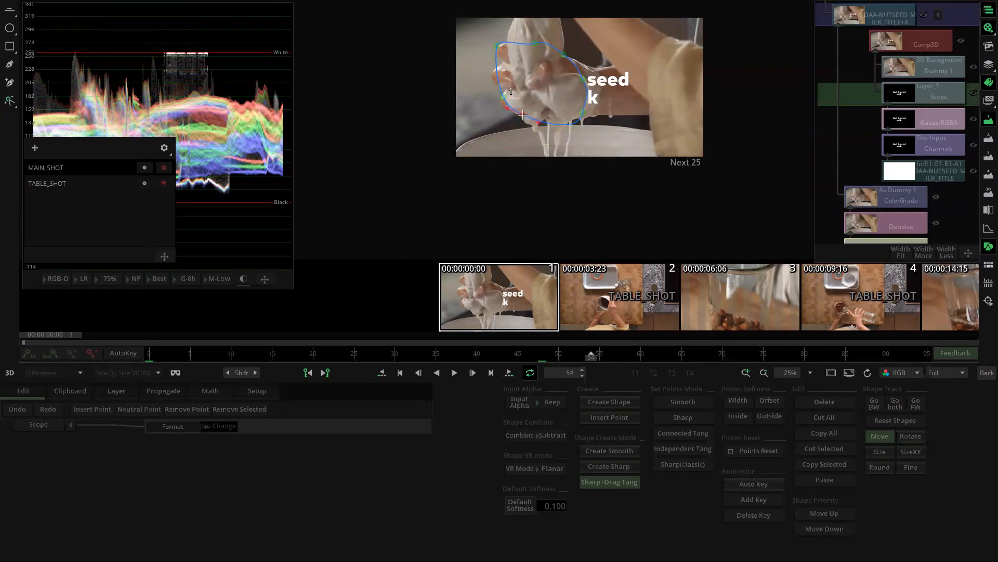
left_click(544, 434)
left_click(546, 432)
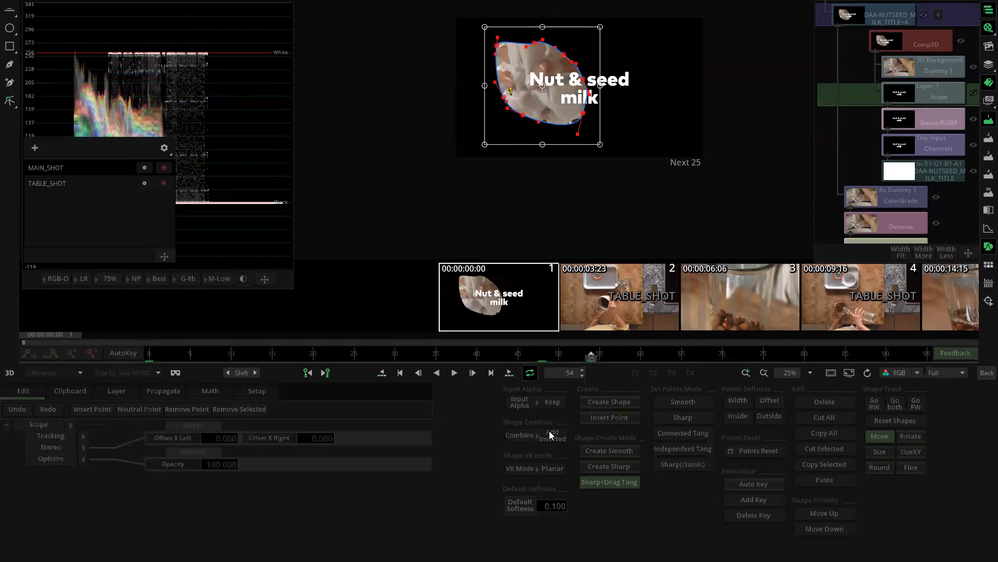
left_click(549, 430)
left_click_drag(163, 358, 390, 364)
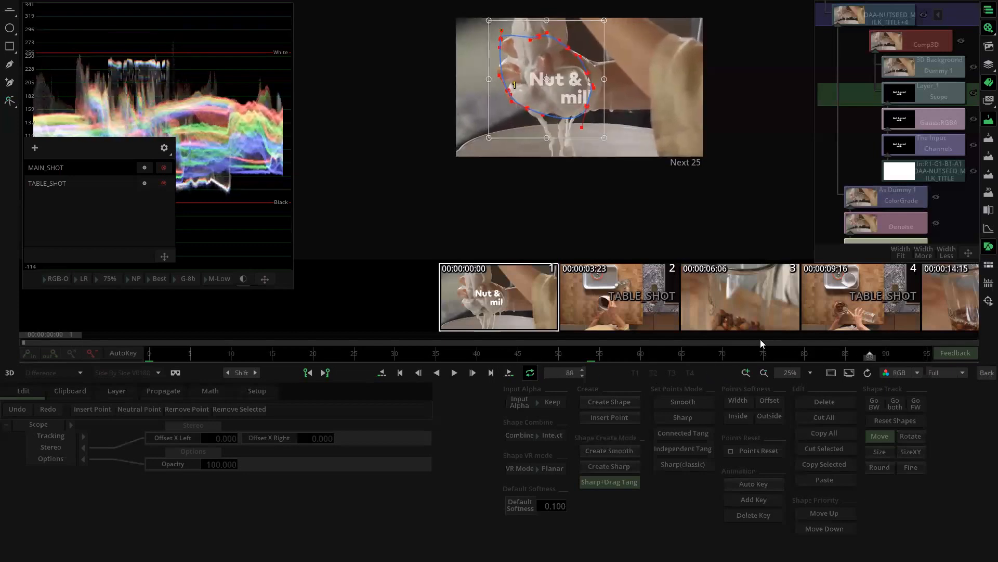
left_click(542, 356)
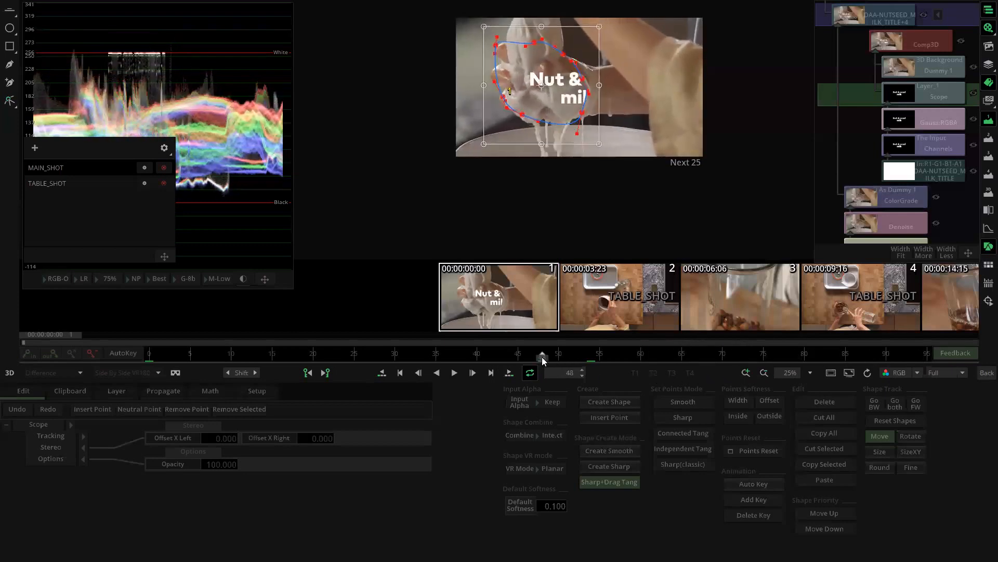
Select the whole Scope shape, show its Tracking parameters, turn on Auto Key and enlarge the shape at frame 48.
left_click(939, 94)
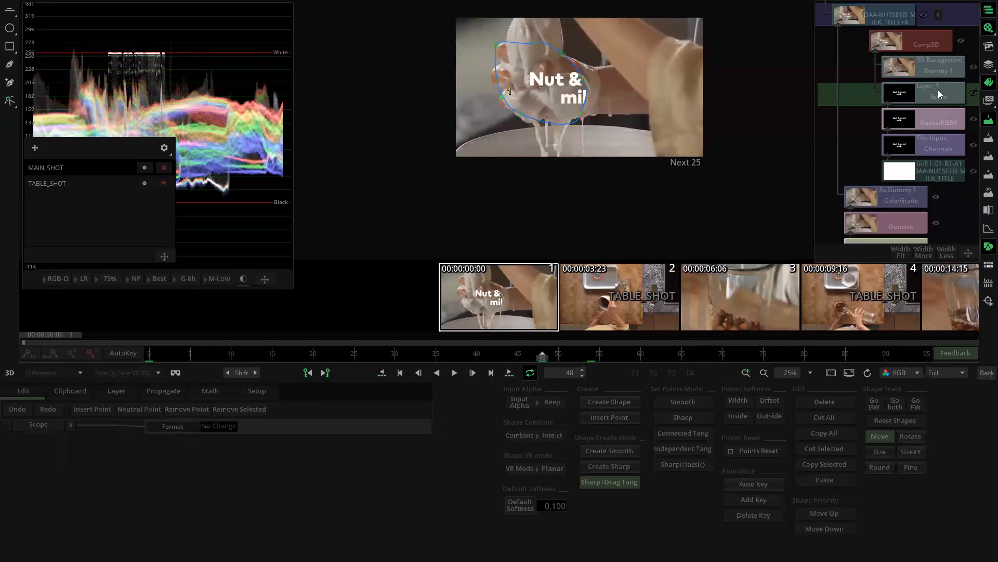
left_click(522, 113)
double_click(522, 114)
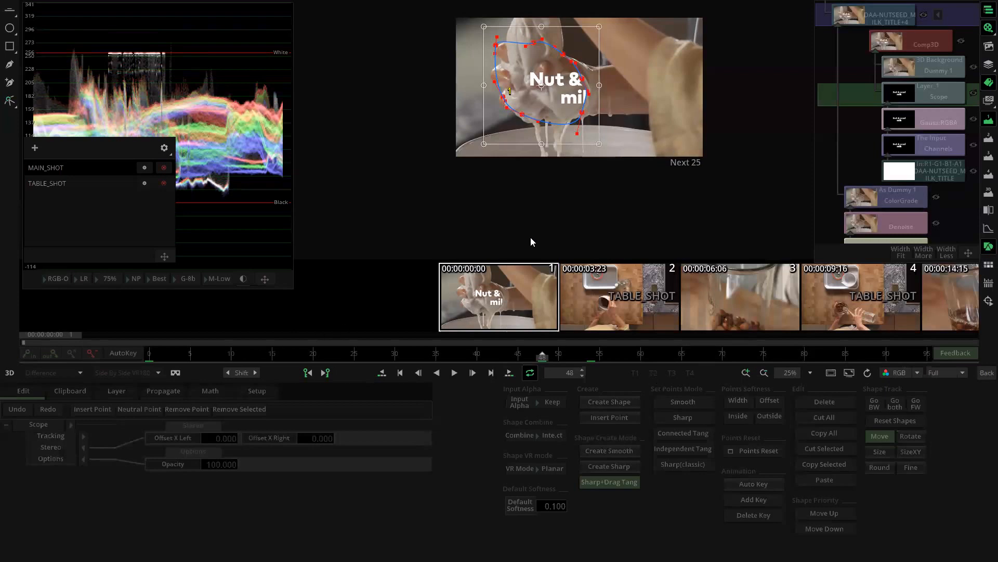
left_click(59, 438)
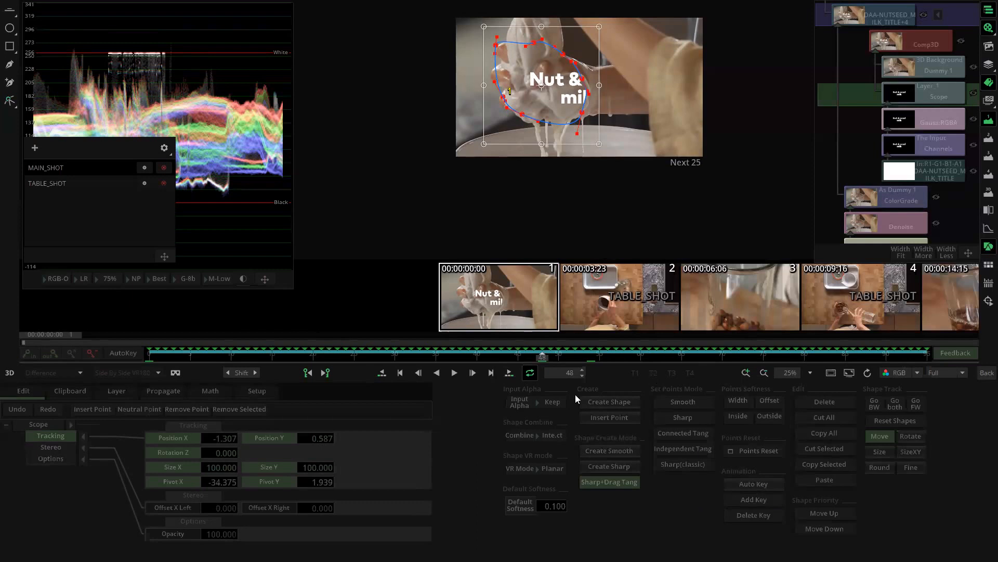
left_click(763, 483)
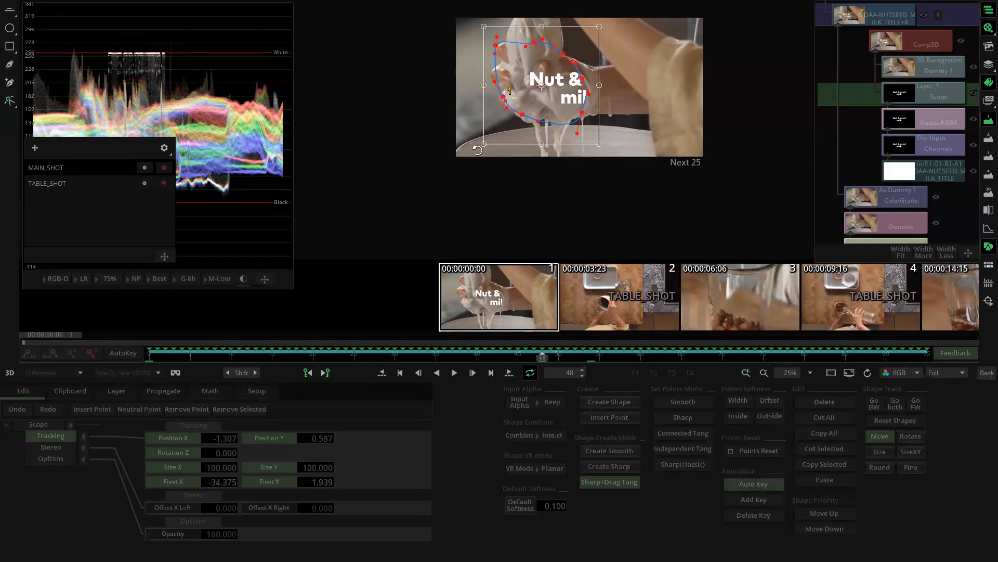
left_click_drag(484, 144, 431, 181)
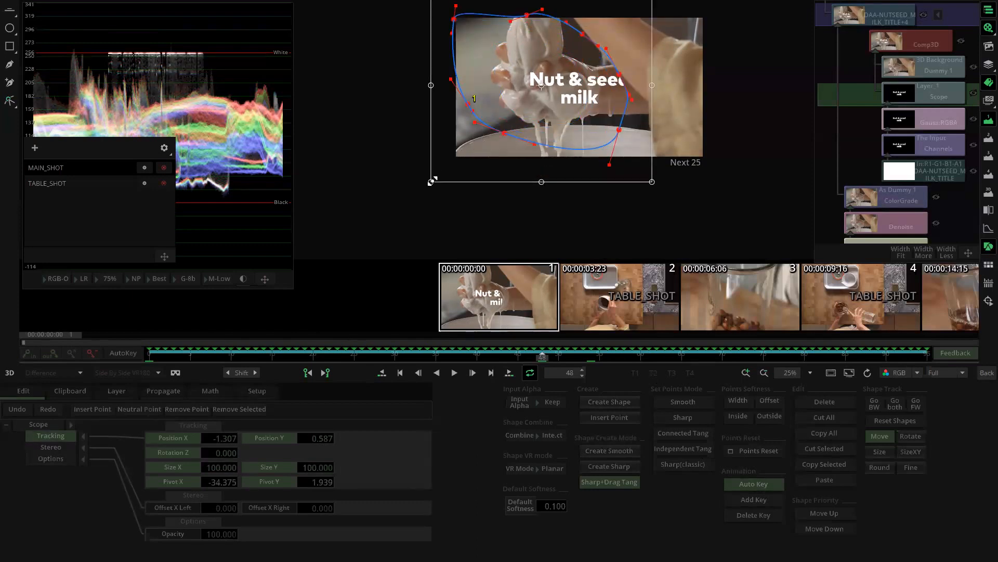
Keyframe the Scope shape smaller at frame 27 and larger at frame 6, checking the frames in between and ending on frame 27.
left_click_drag(524, 357, 372, 355)
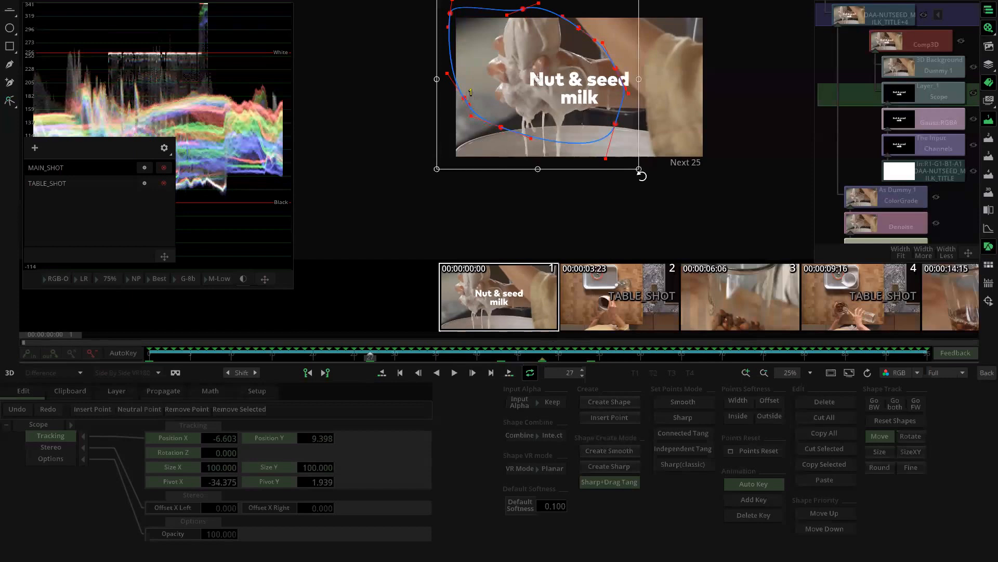
left_click_drag(639, 169, 586, 123)
left_click_drag(364, 356, 198, 356)
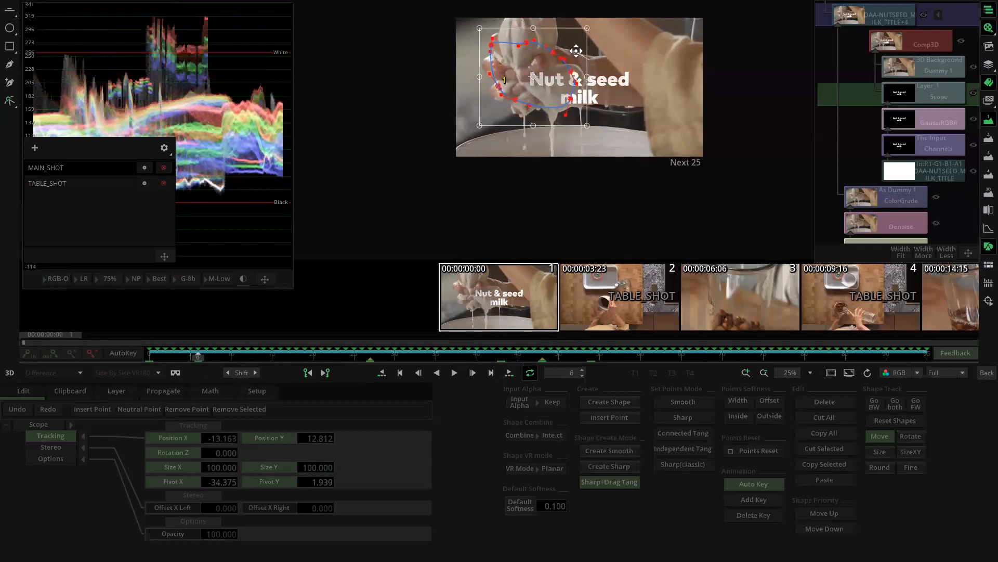
left_click_drag(588, 28, 608, 18)
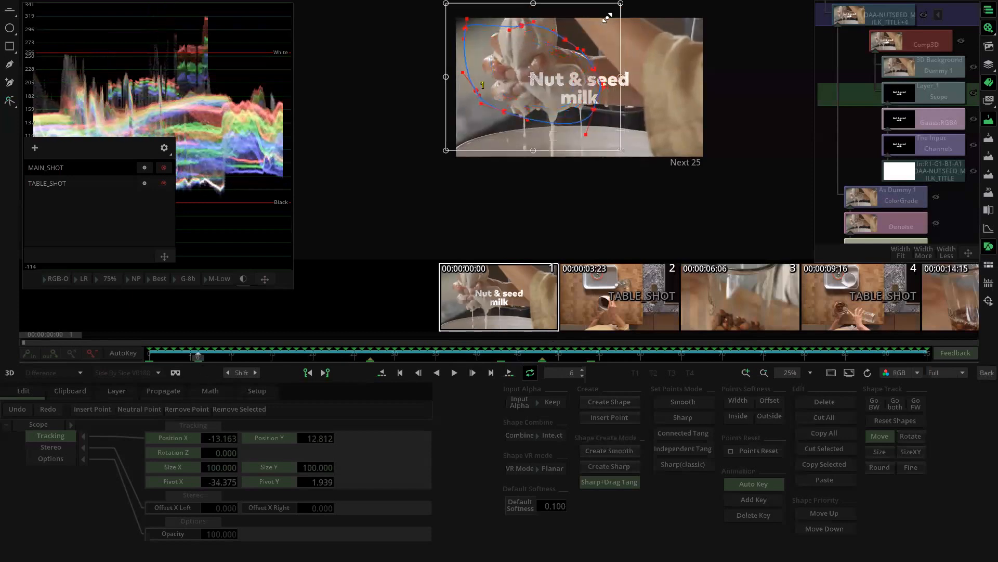
left_click_drag(198, 359, 272, 356)
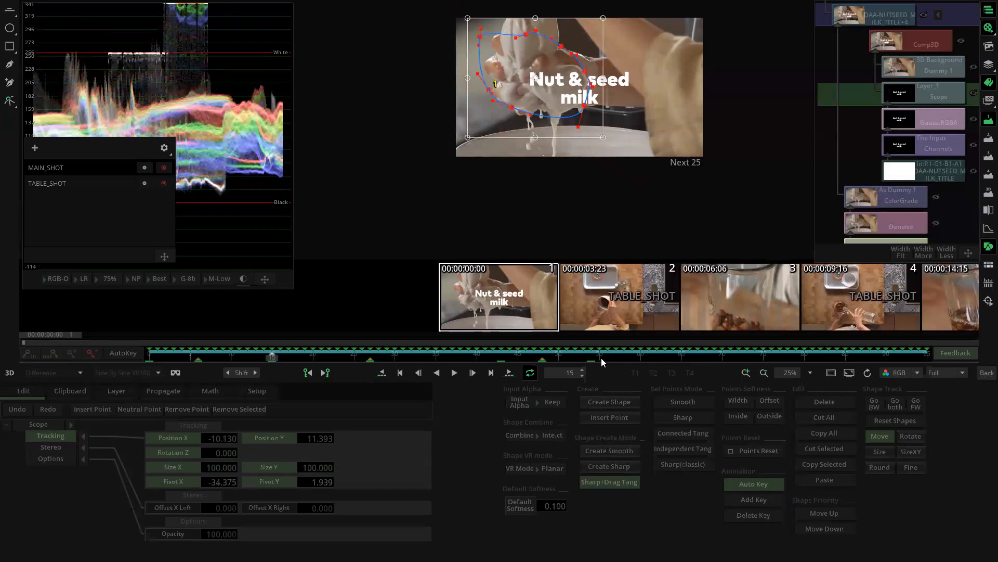
key("Left")
key("Left")
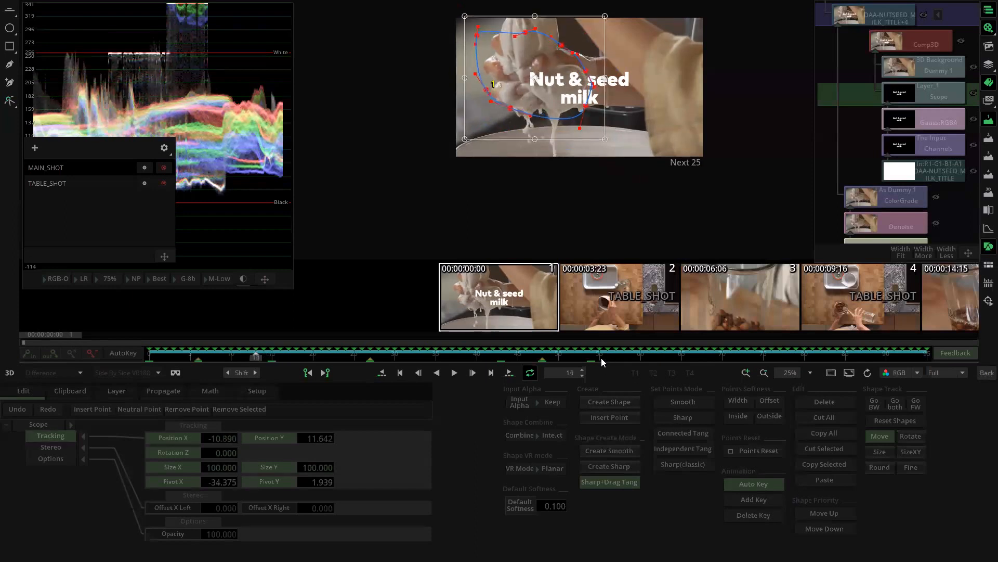
left_click(370, 353)
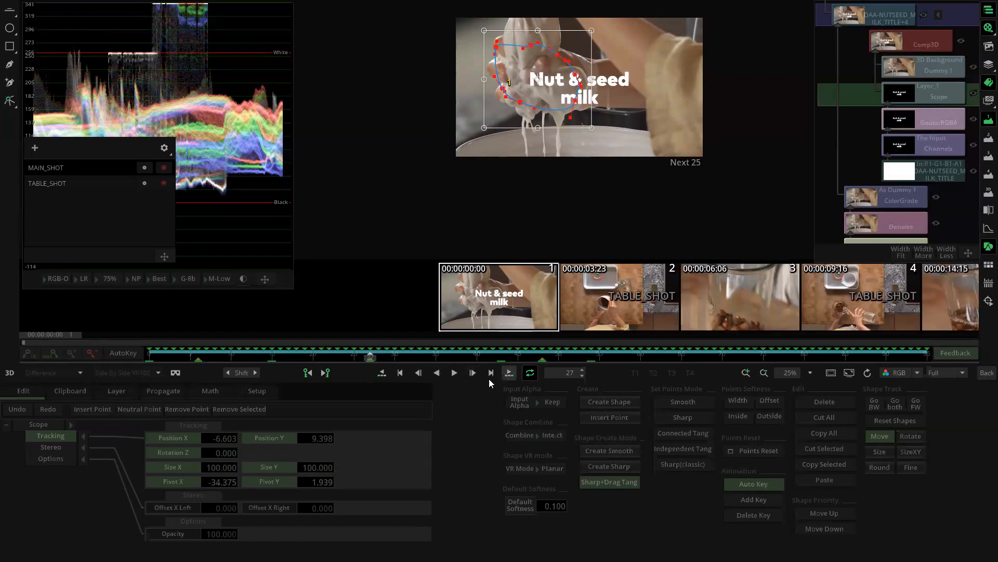
Deselect the Tracking parameters and step back and forth through the shape keyframes at frames 6, 27 and 48, ending on frame 48.
left_click(64, 440)
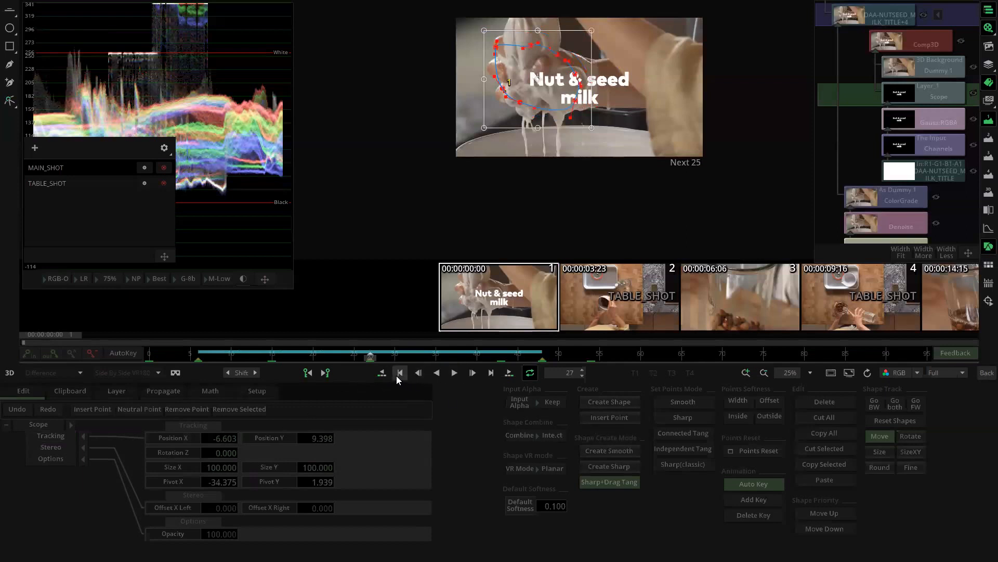
left_click(309, 373)
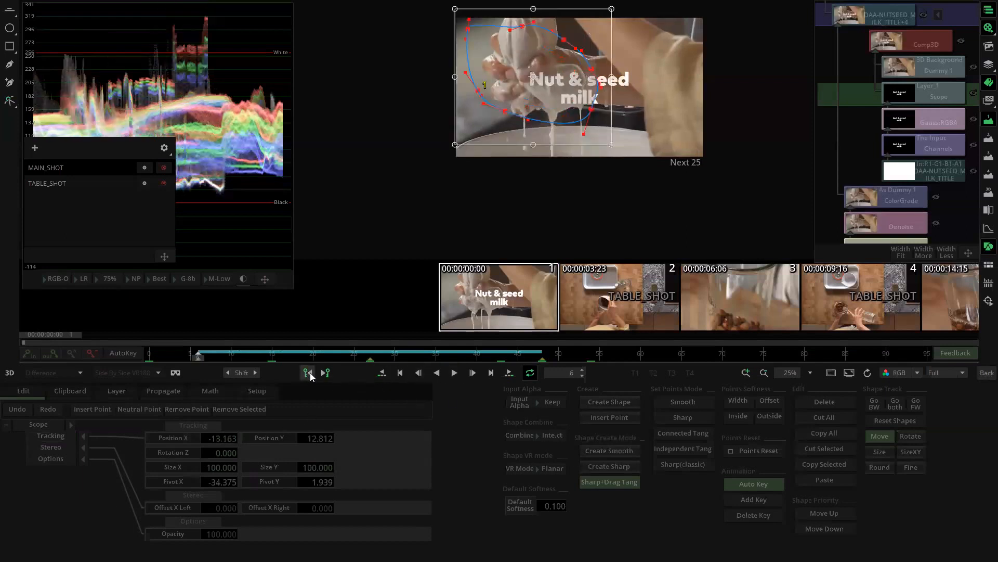
left_click(326, 373)
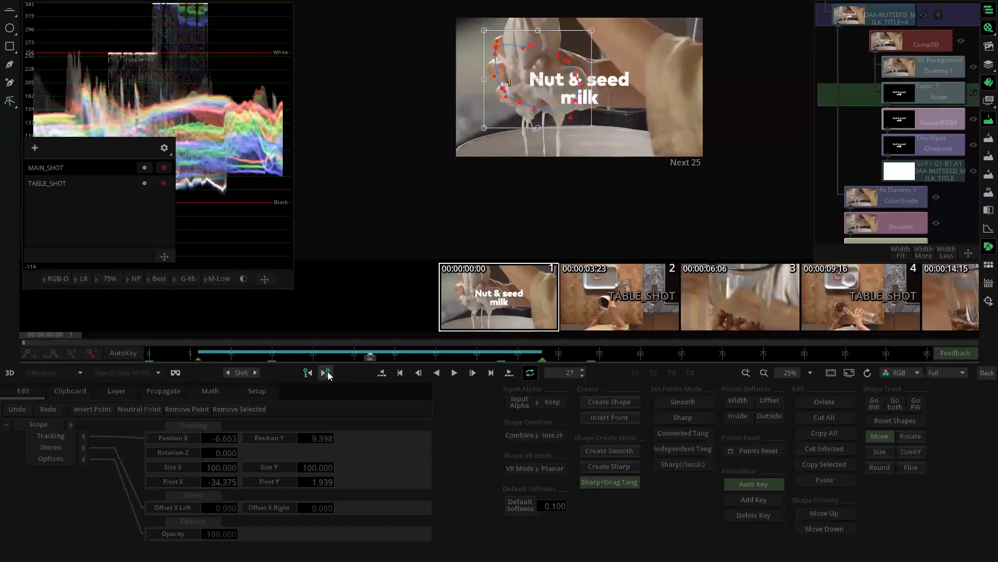
left_click(327, 373)
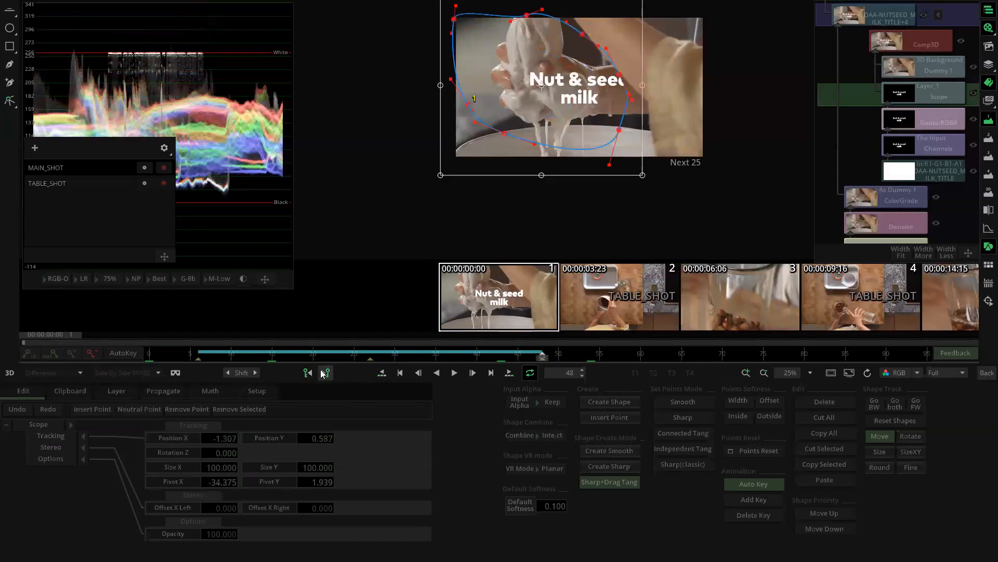
left_click(309, 373)
left_click(308, 373)
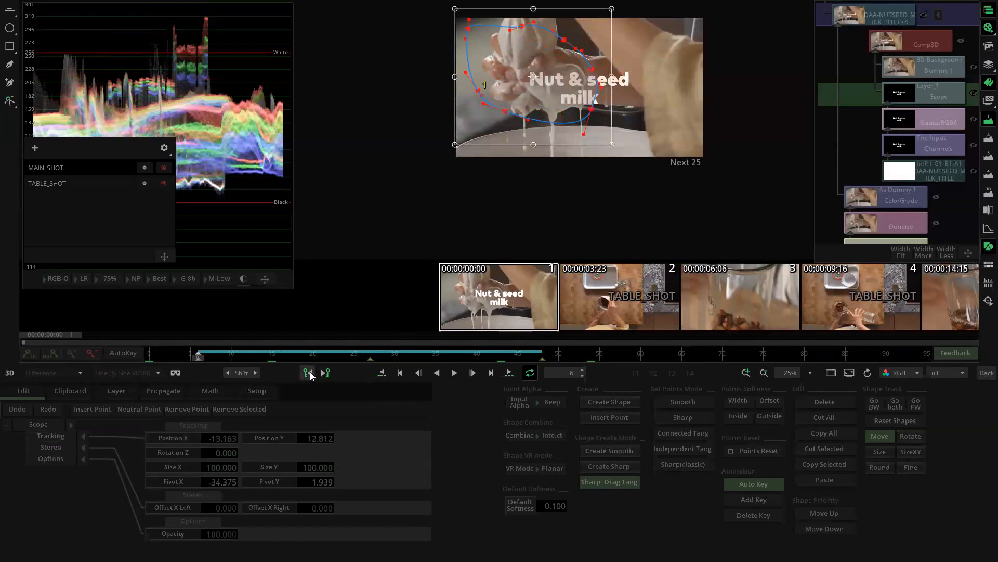
left_click(324, 375)
left_click(324, 376)
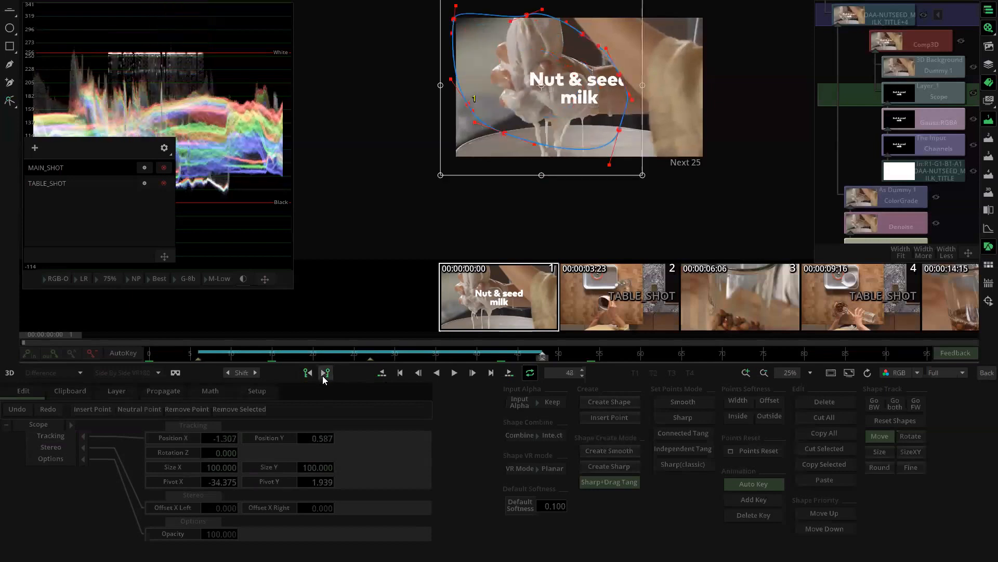